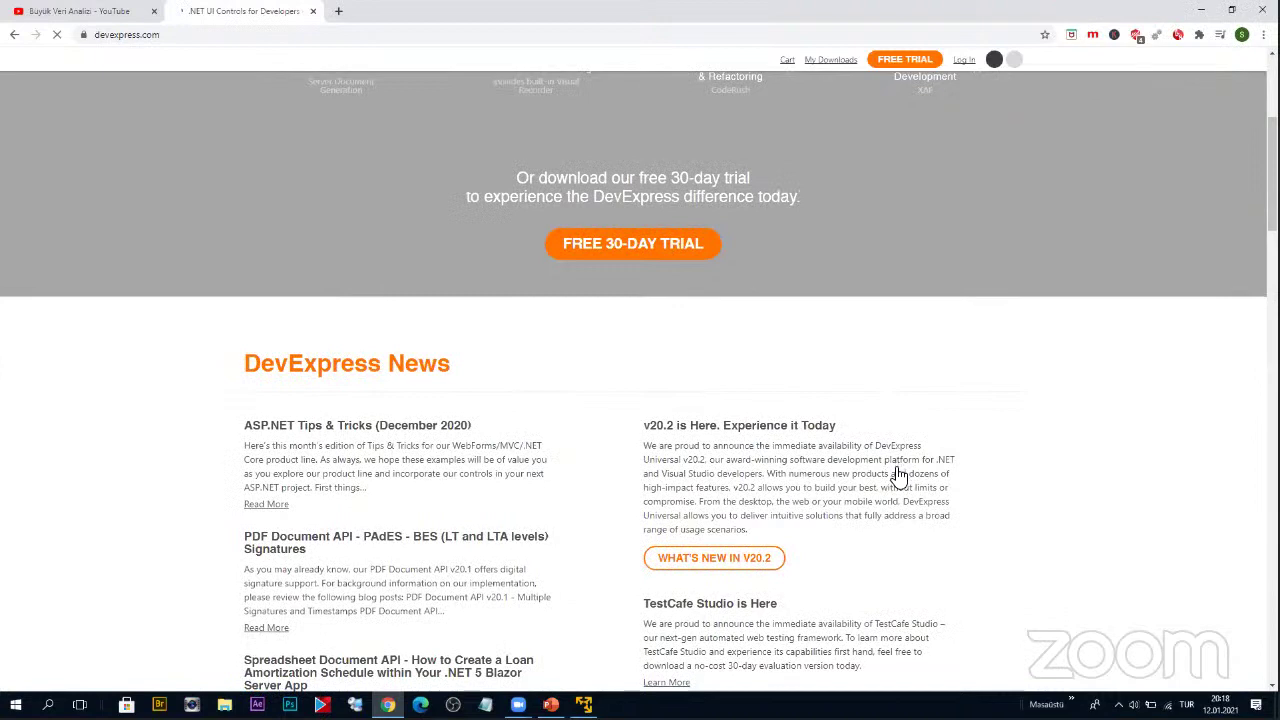
# Open the DevExpress demos page in a background tab and launch Visual Studio 2017
pyautogui.scroll(5, 900, 477)
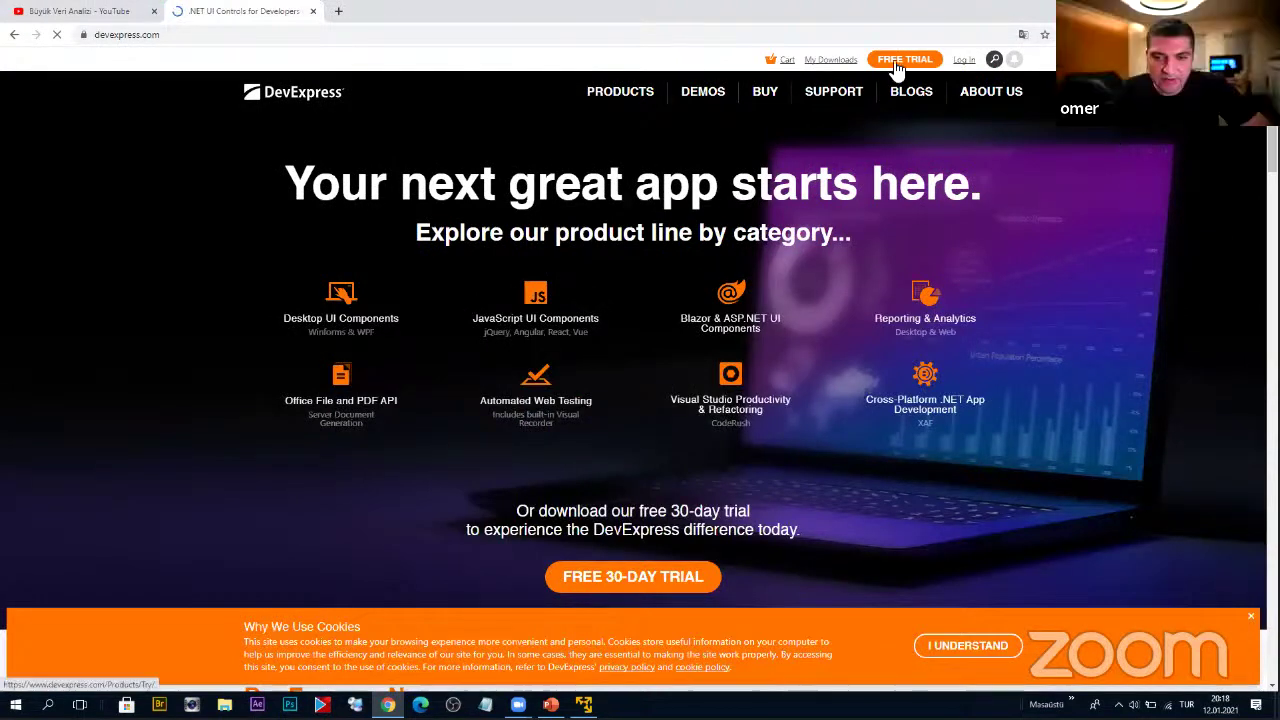
pyautogui.middleClick(691, 97)
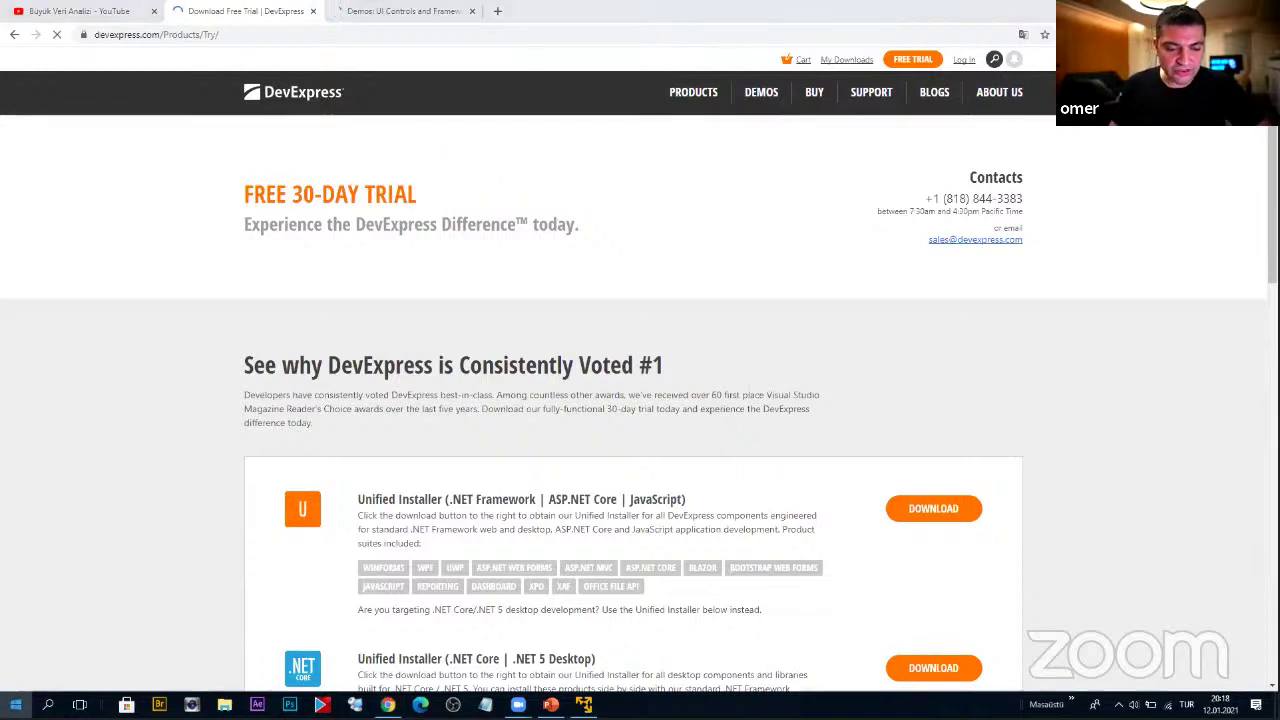
pyautogui.click(15, 705)
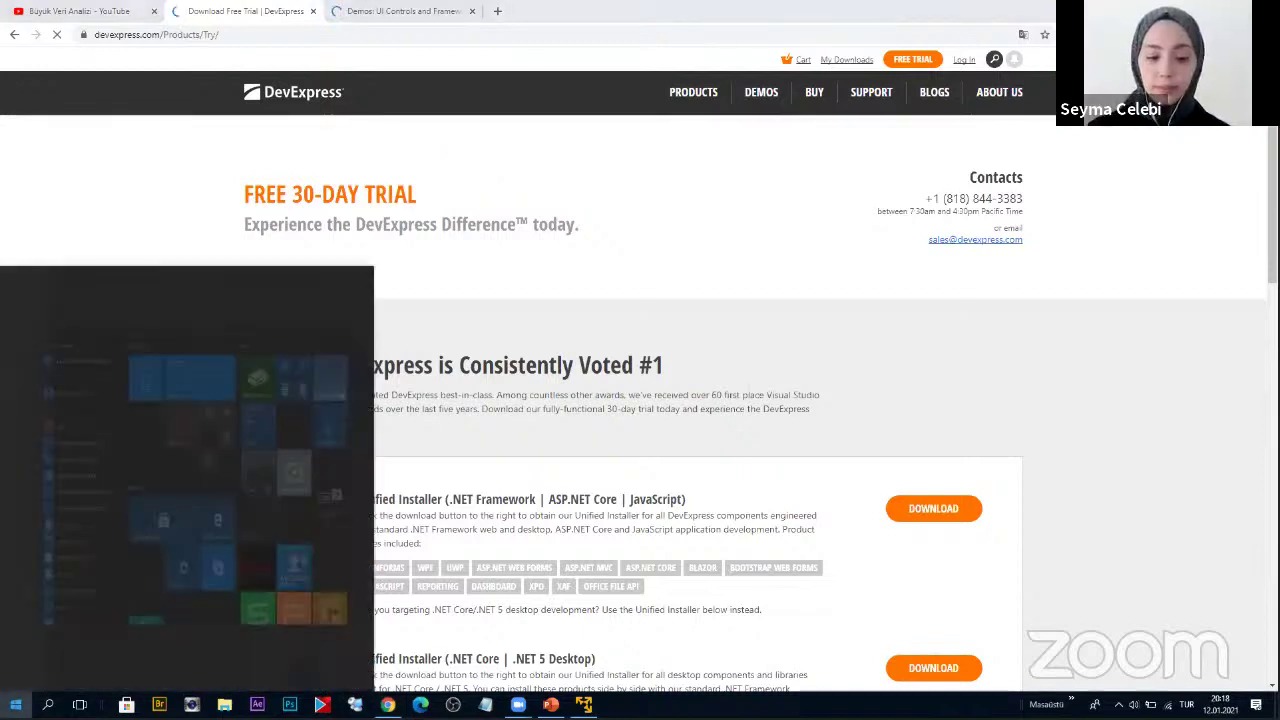
pyautogui.click(15, 705)
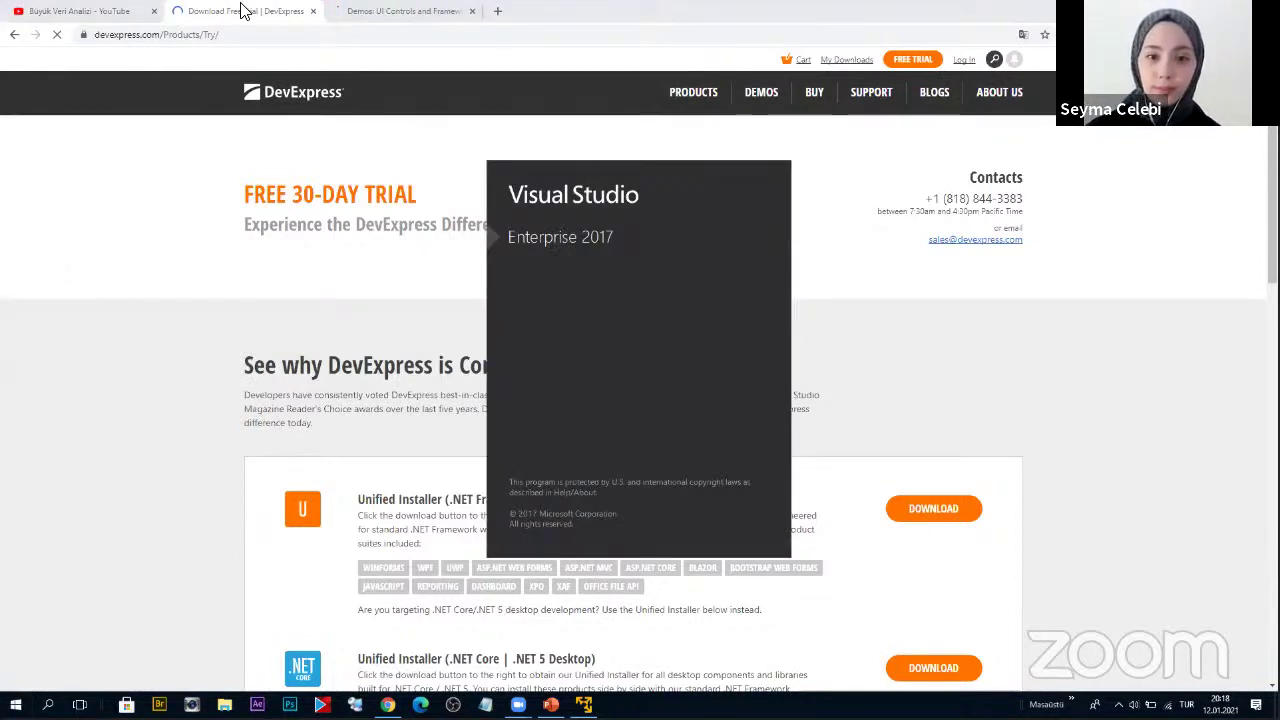
# Create a Visual C# Windows Forms App (.NET Framework) project named UskuyazEtkinlik
pyautogui.hotkey('ctrl', 'Tab')
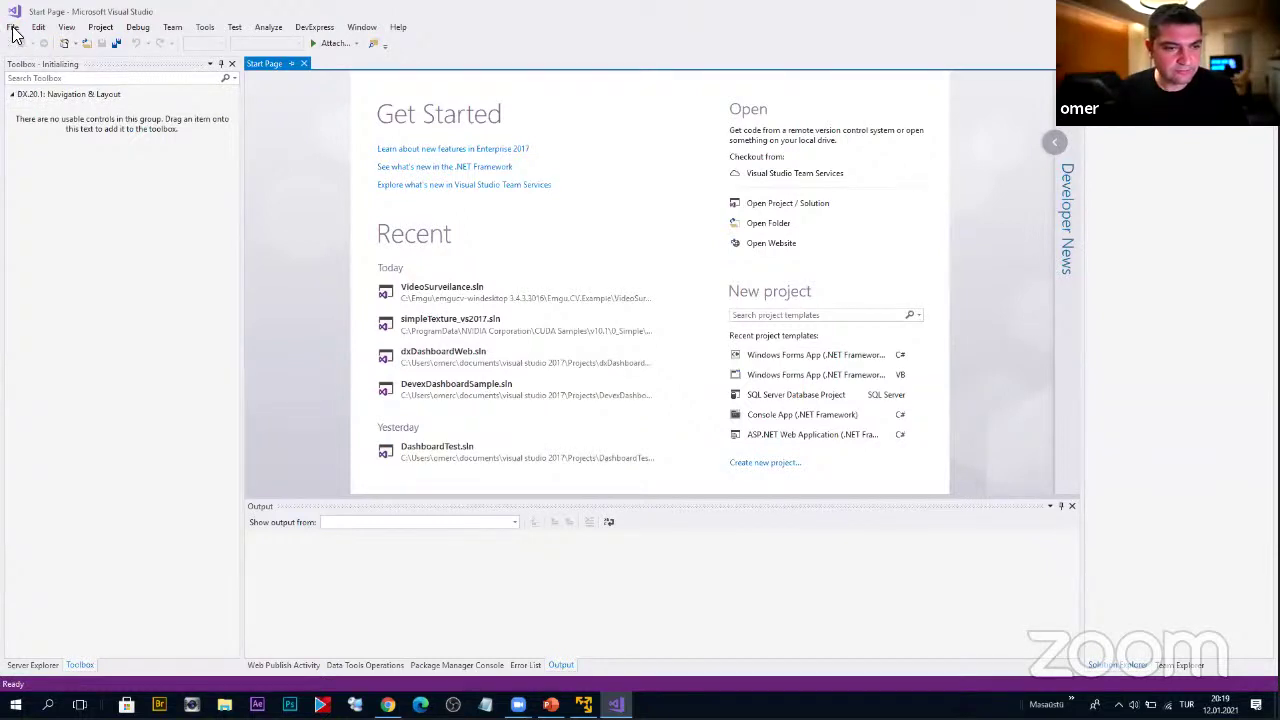
pyautogui.click(12, 30)
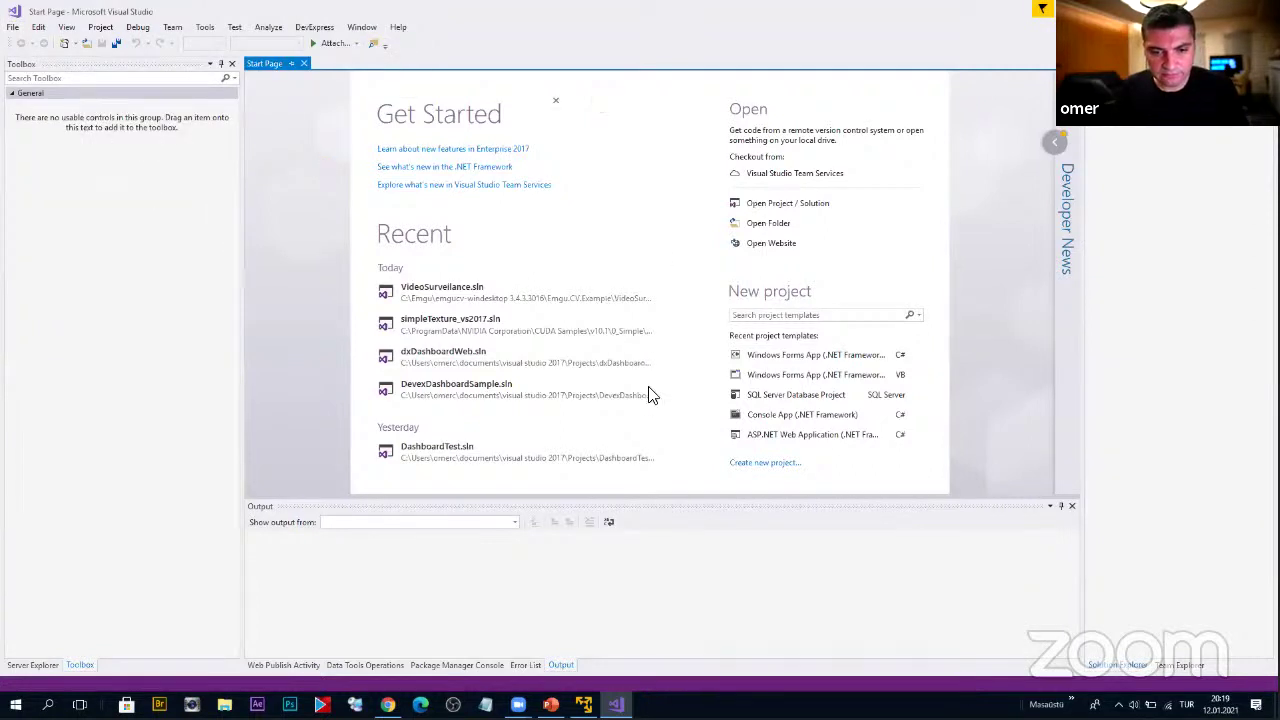
pyautogui.click(397, 234)
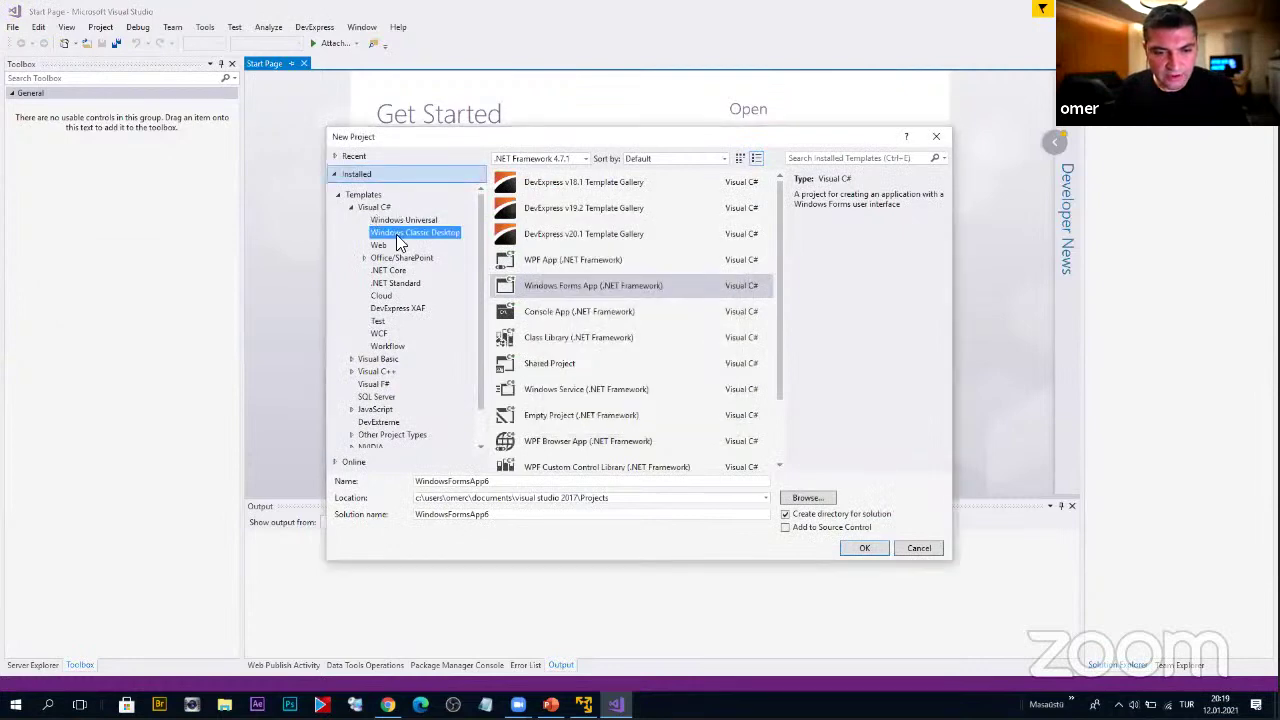
pyautogui.click(578, 286)
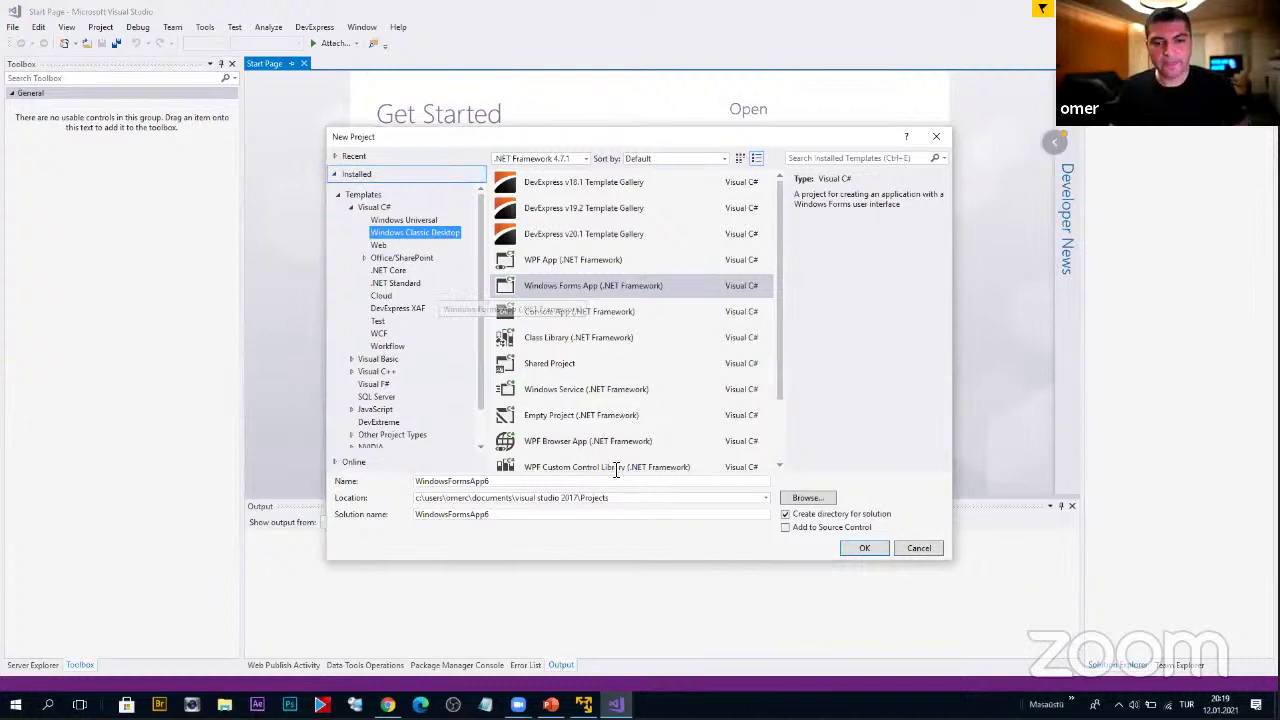
pyautogui.doubleClick(454, 482)
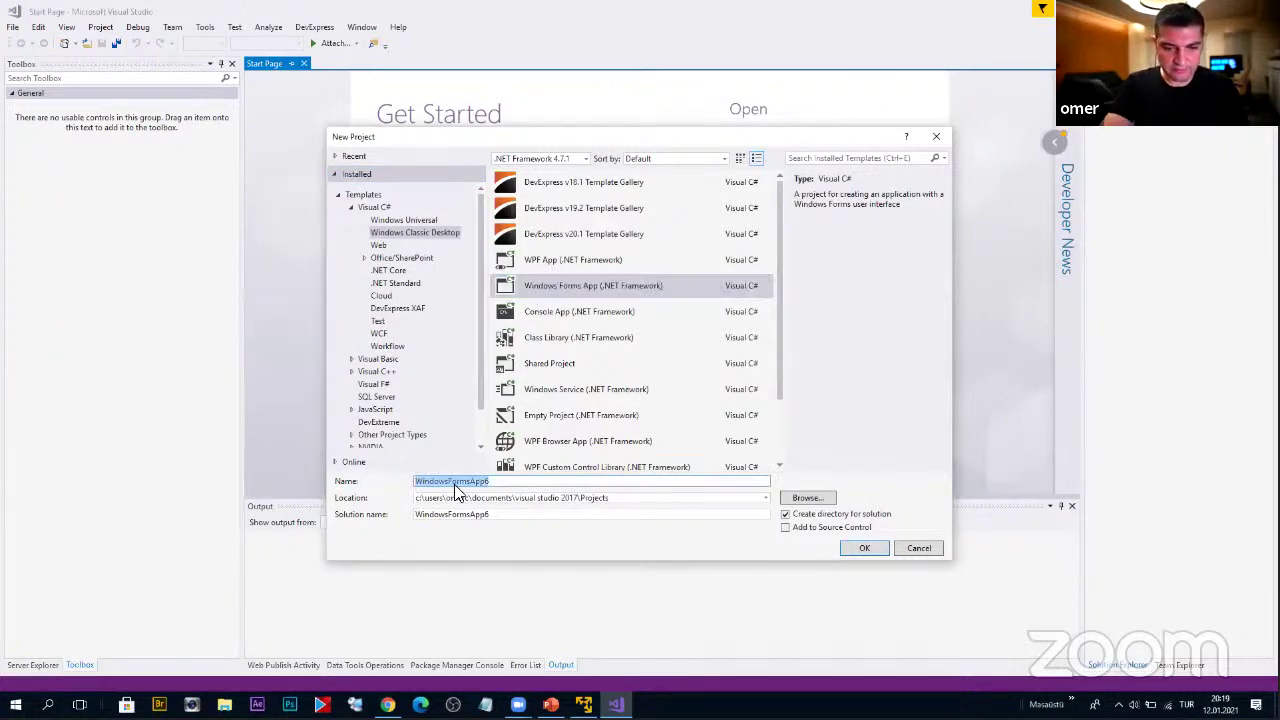
pyautogui.write('Usk')
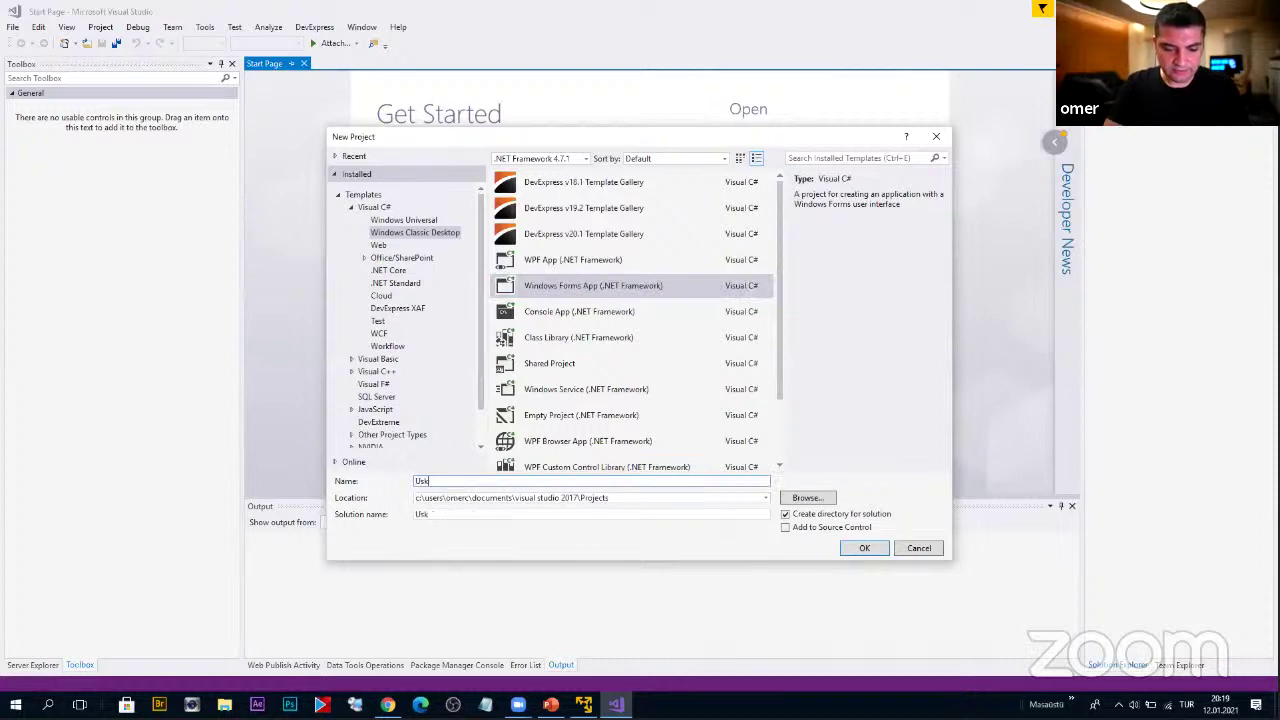
pyautogui.write('uyazEt')
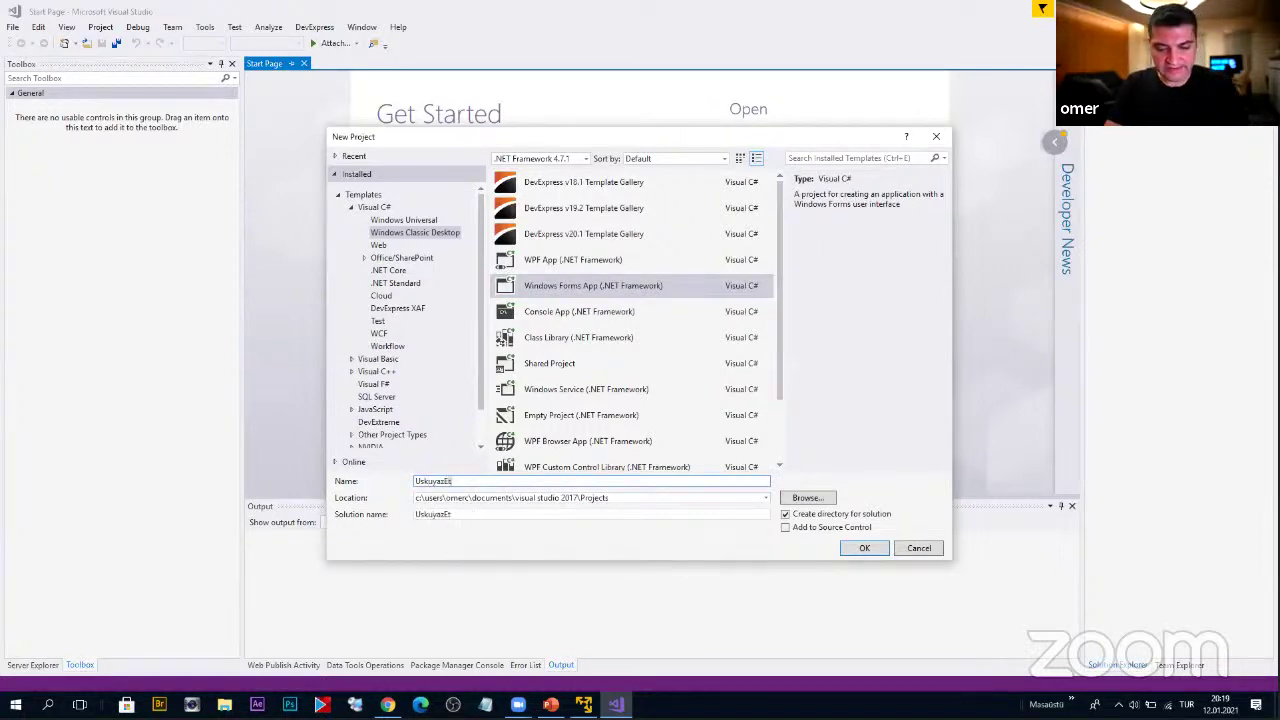
pyautogui.write('kinlik')
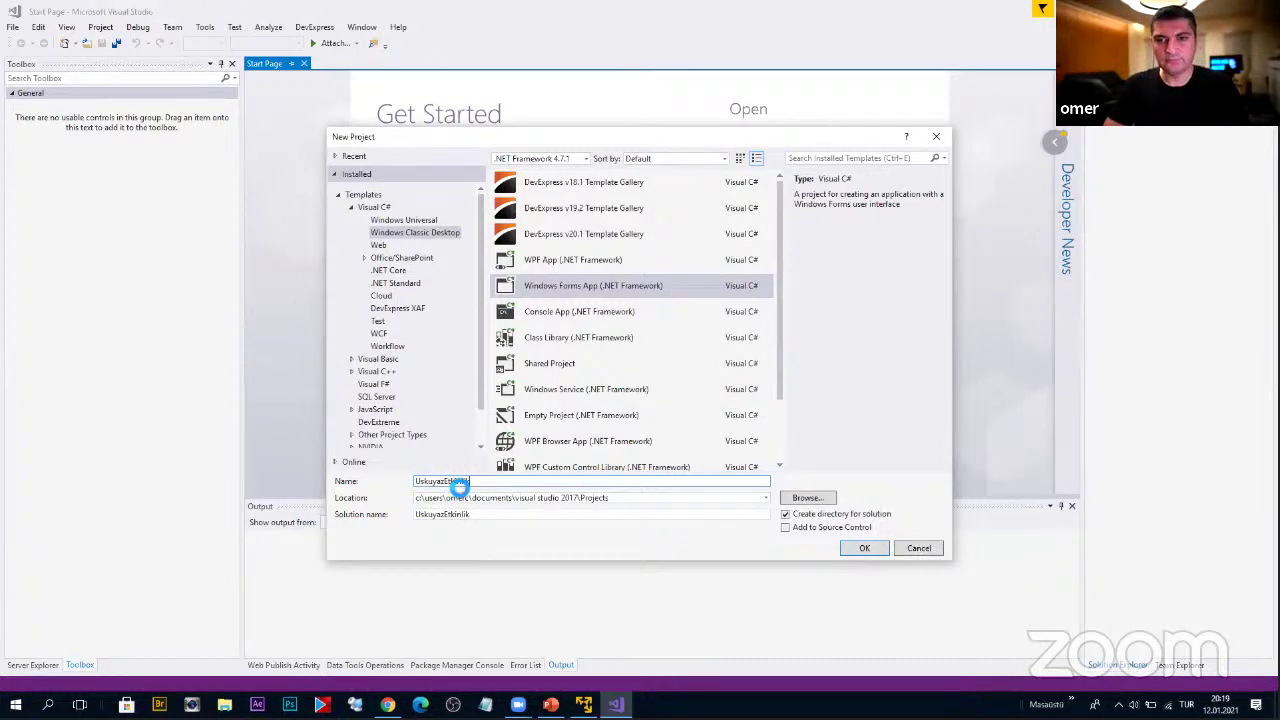
pyautogui.press('Return')
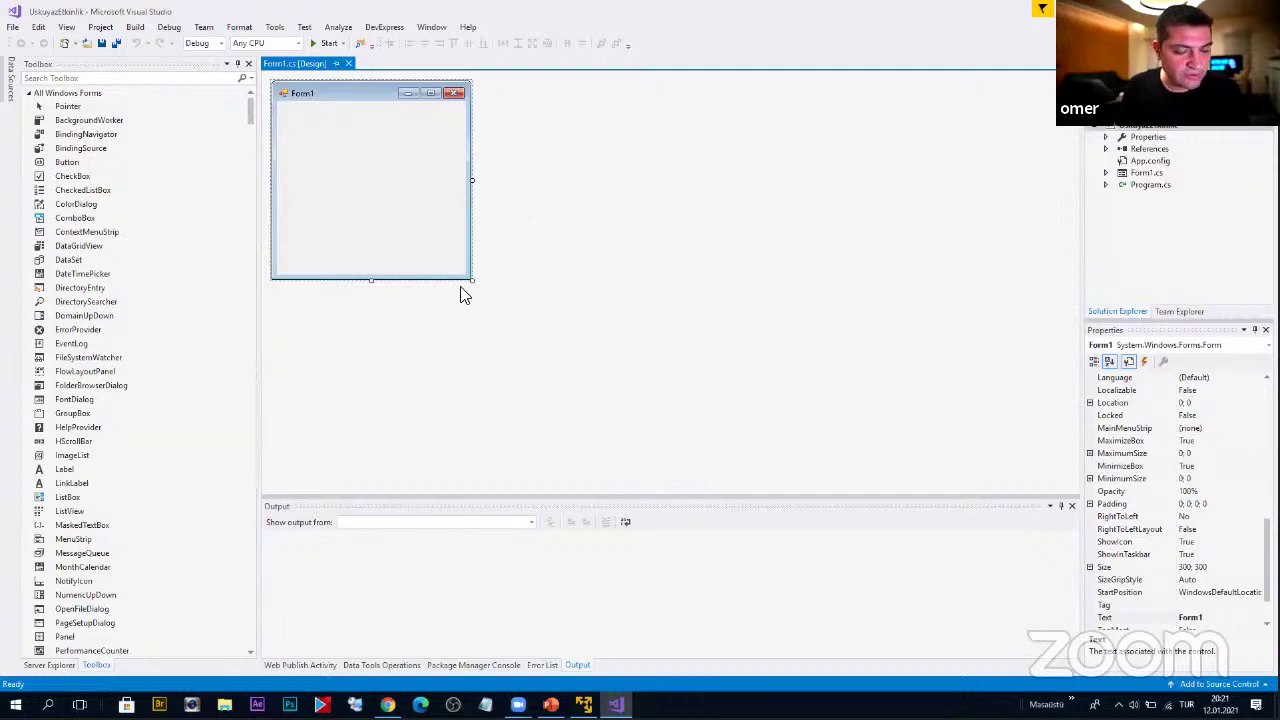
# Enlarge Form1 to about 1156 × 591 and shrink the Output pane
pyautogui.moveTo(471, 282); pyautogui.dragTo(1045, 480)
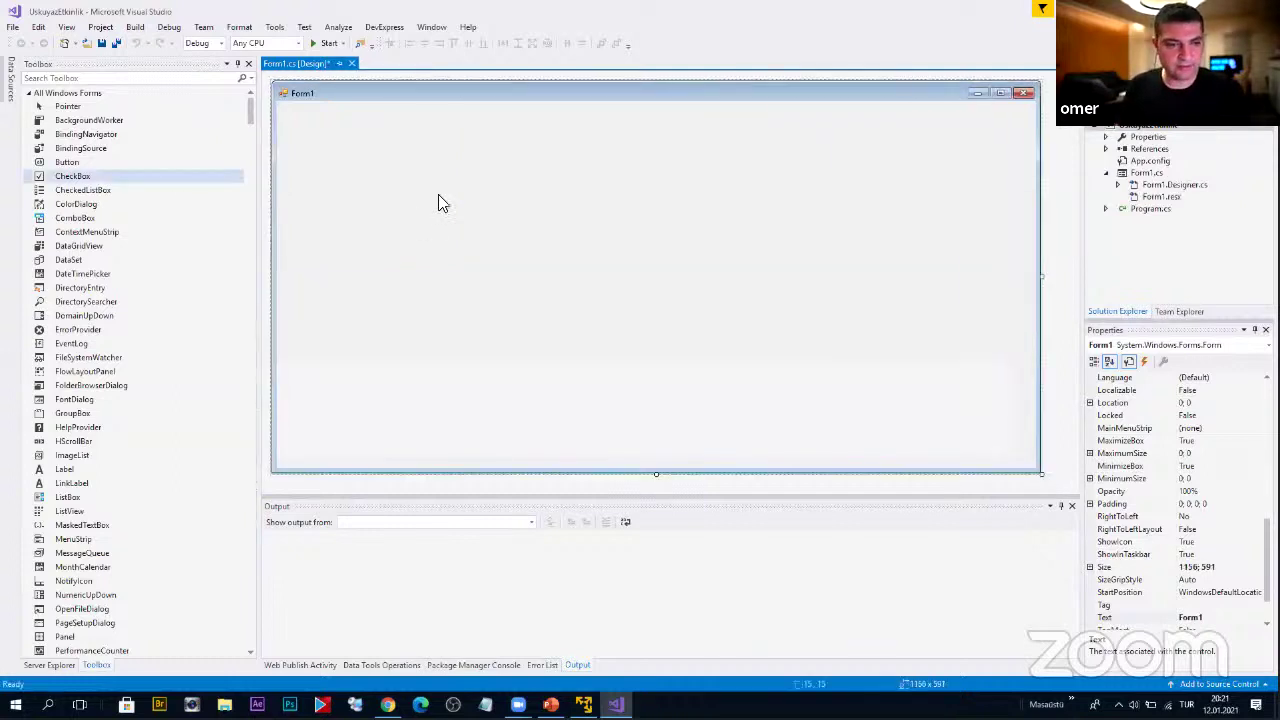
pyautogui.click(115, 79)
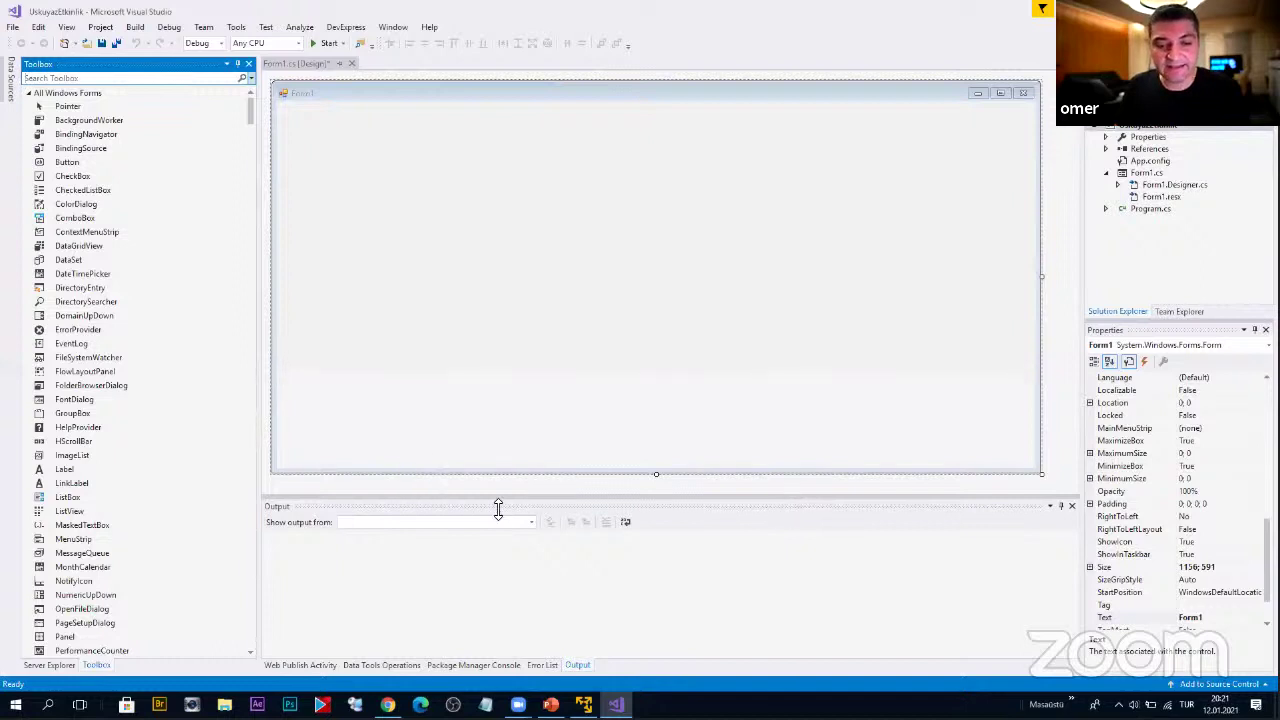
pyautogui.moveTo(506, 500); pyautogui.dragTo(508, 624)
# Collapse every Toolbox group except DX.18.1: Data & Analytics
pyautogui.click(29, 93)
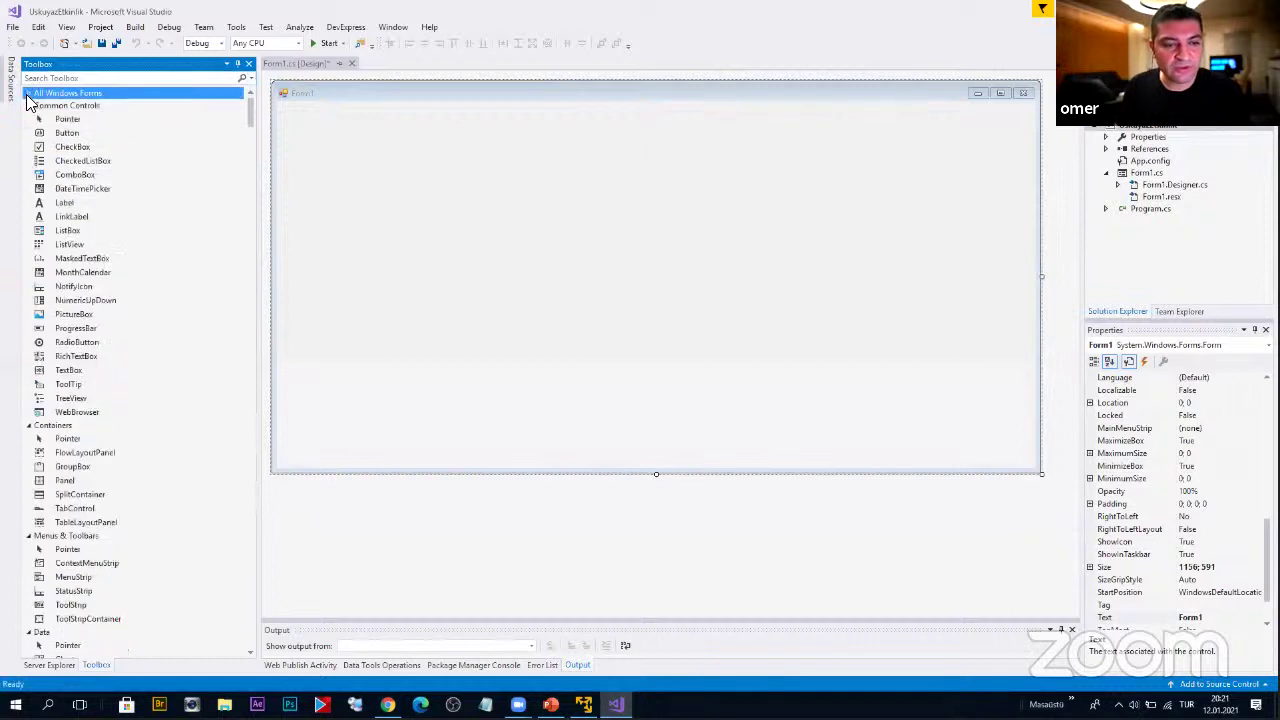
pyautogui.click(29, 105)
pyautogui.click(29, 118)
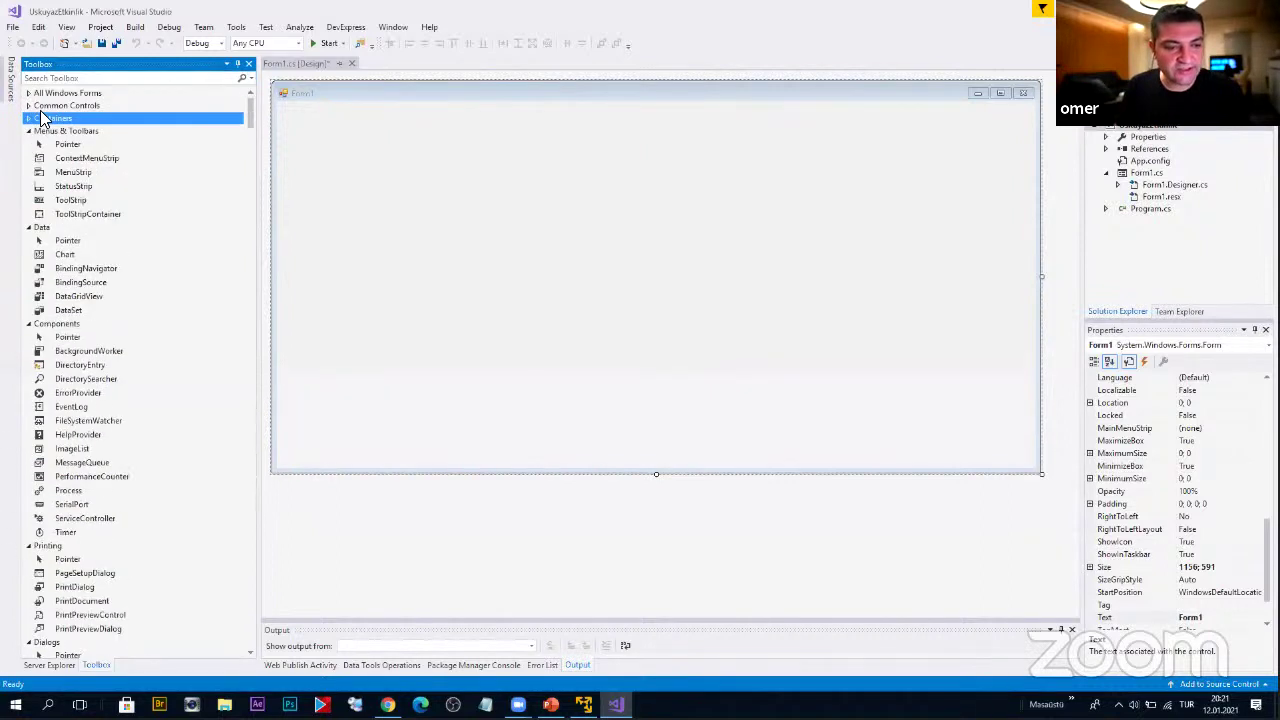
pyautogui.hotkey('shift', 'F10')
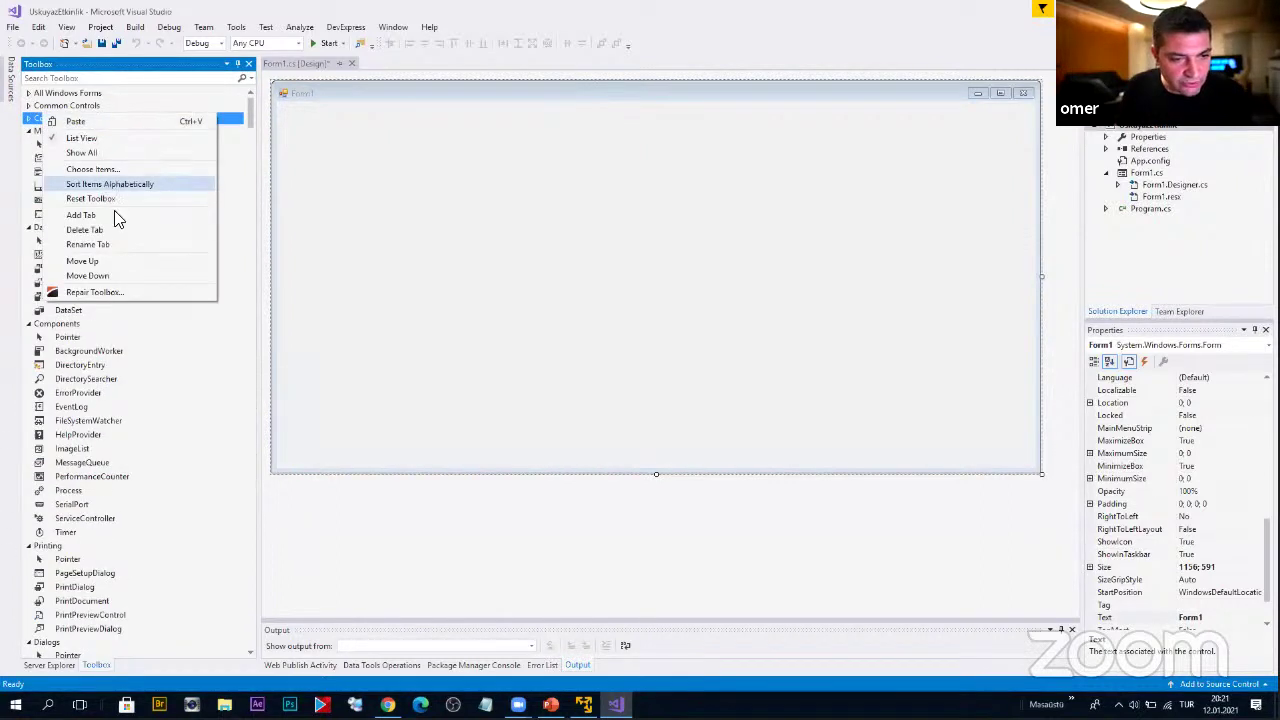
pyautogui.click(29, 131)
pyautogui.press('Down')
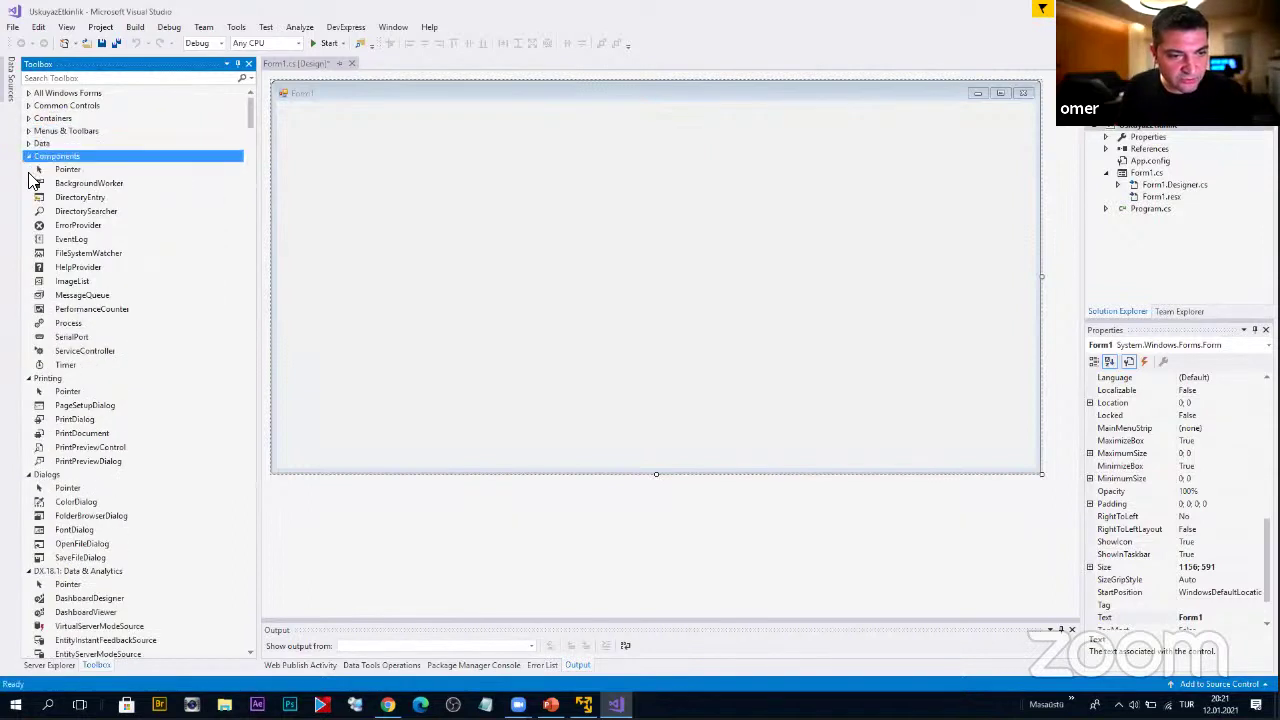
pyautogui.press('Left')
pyautogui.press('Down')
pyautogui.press('Left')
pyautogui.rightClick(44, 94)
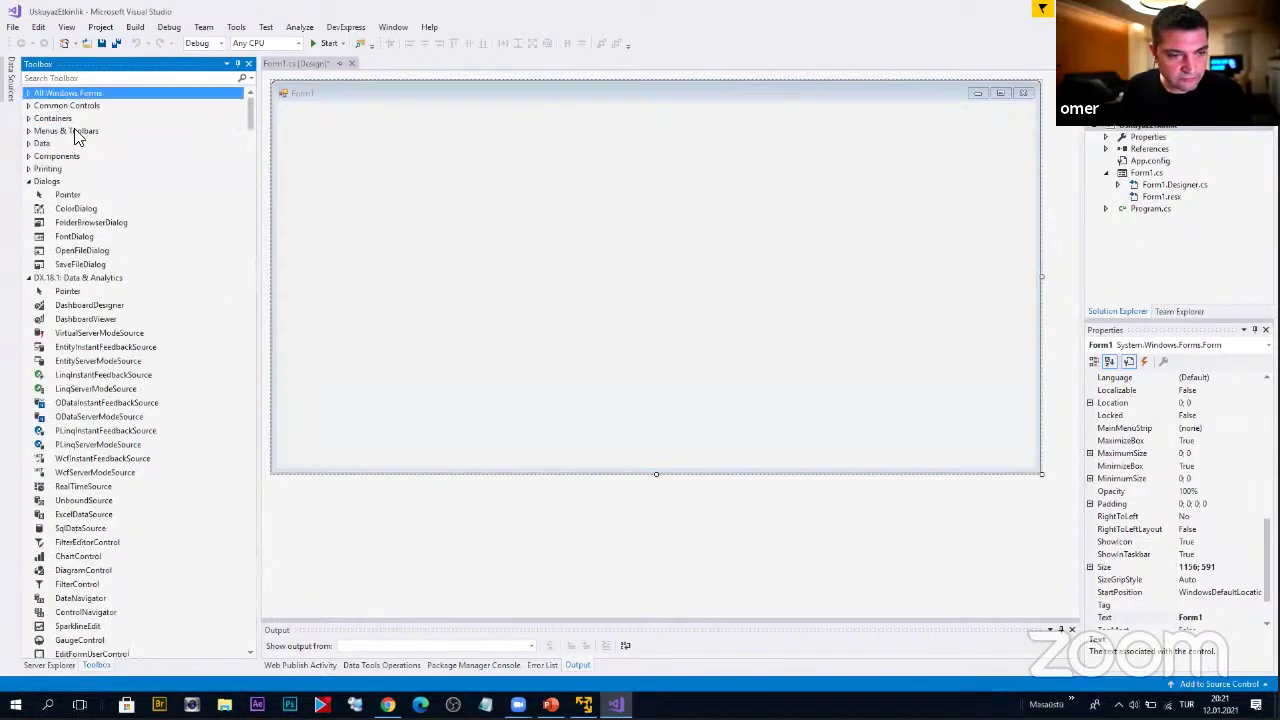
pyautogui.press('Escape')
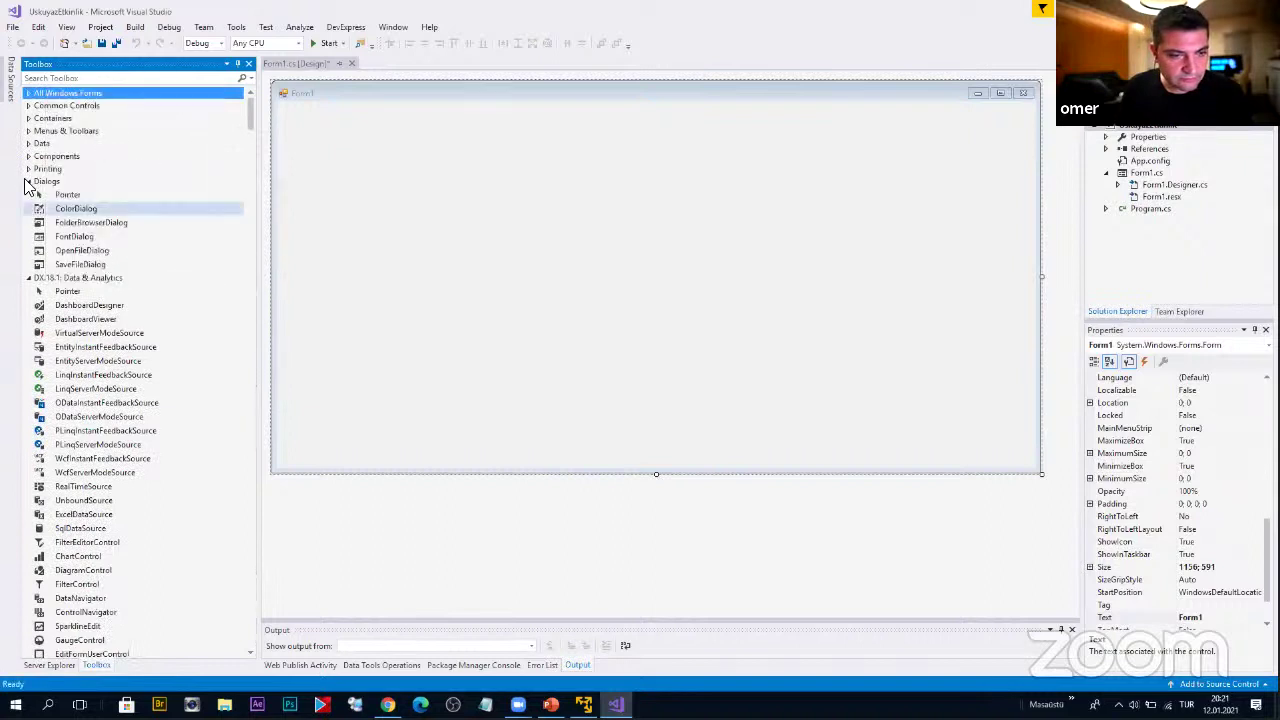
pyautogui.click(28, 181)
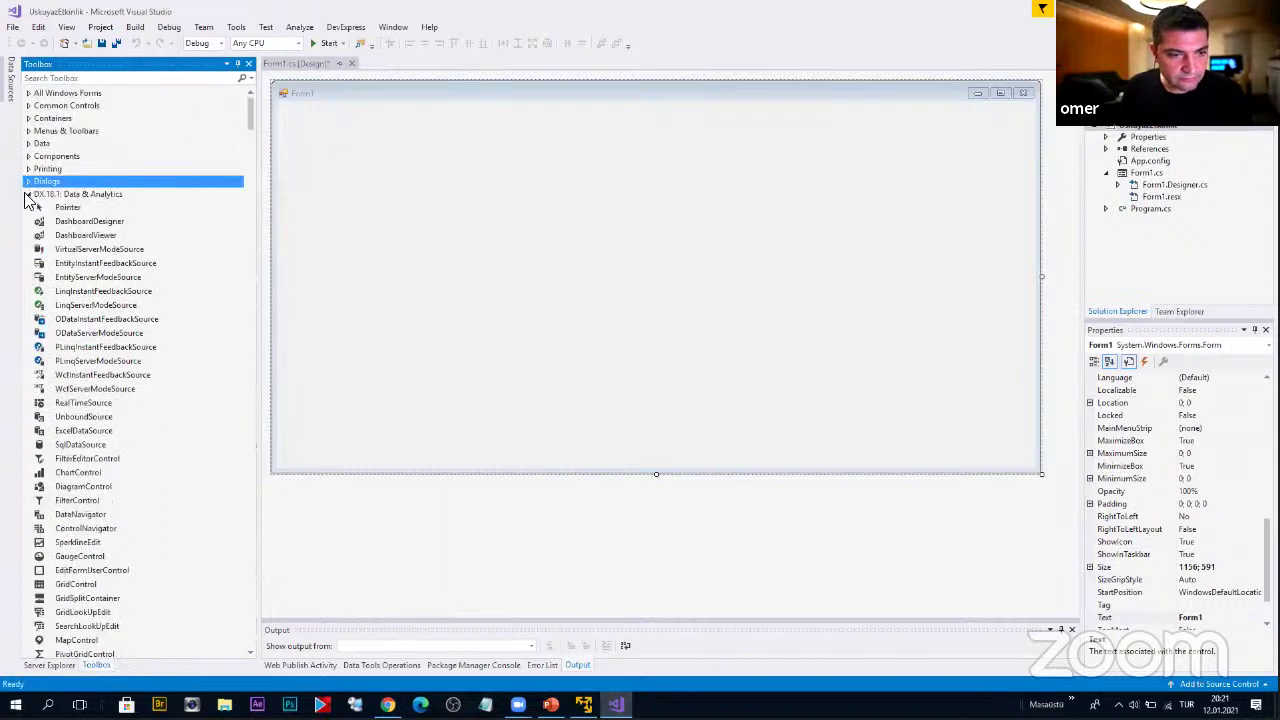
pyautogui.click(96, 195)
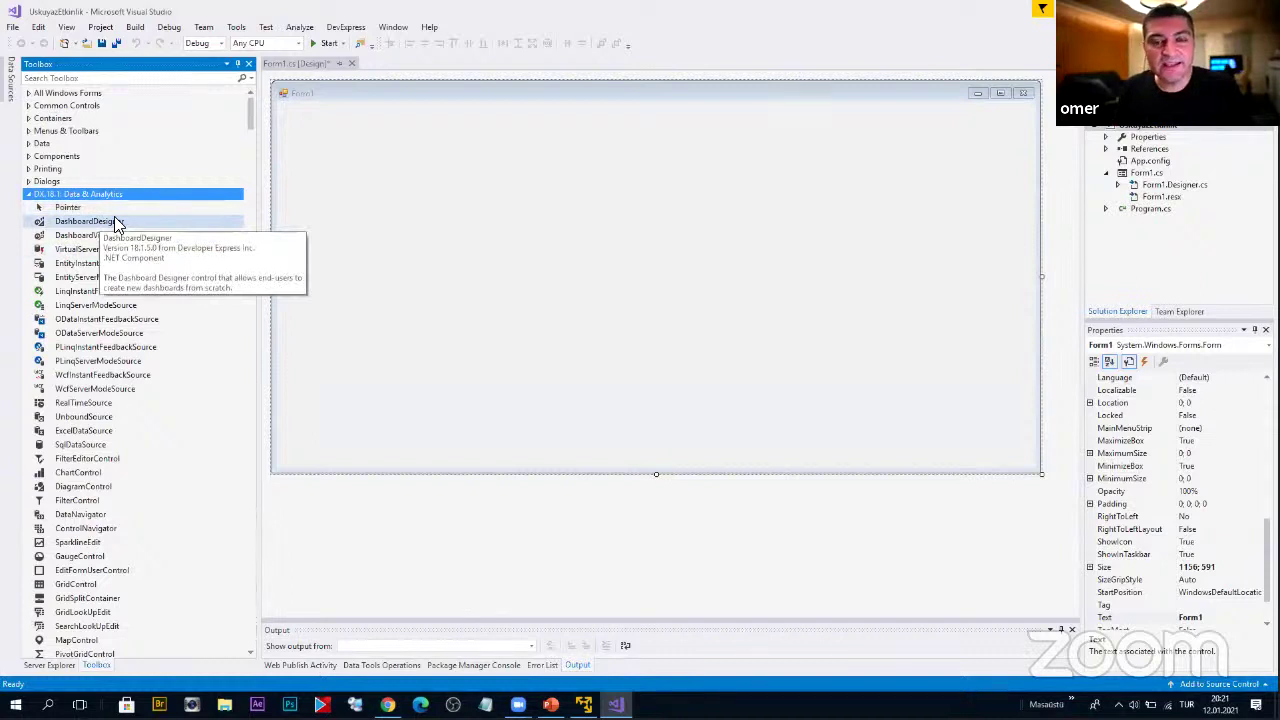
# Place a DashboardDesigner control from the Toolbox near Form1's upper left
pyautogui.click(114, 221)
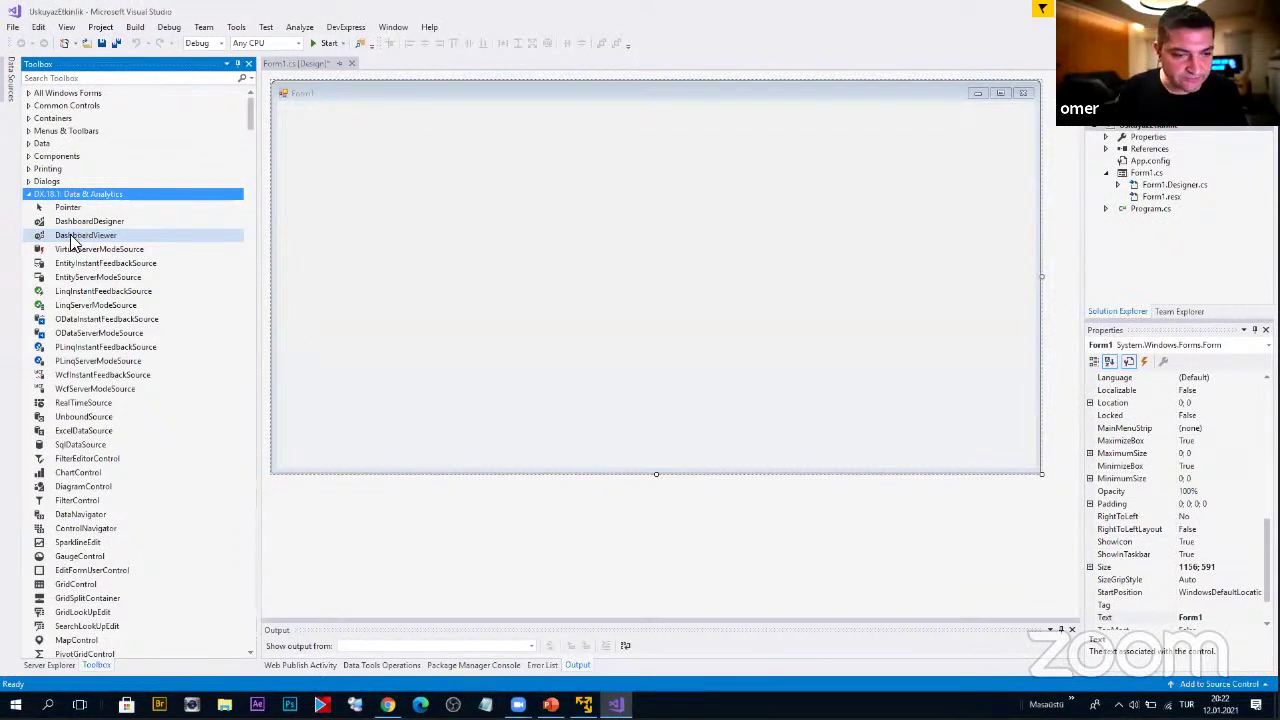
pyautogui.moveTo(71, 221); pyautogui.dragTo(337, 197)
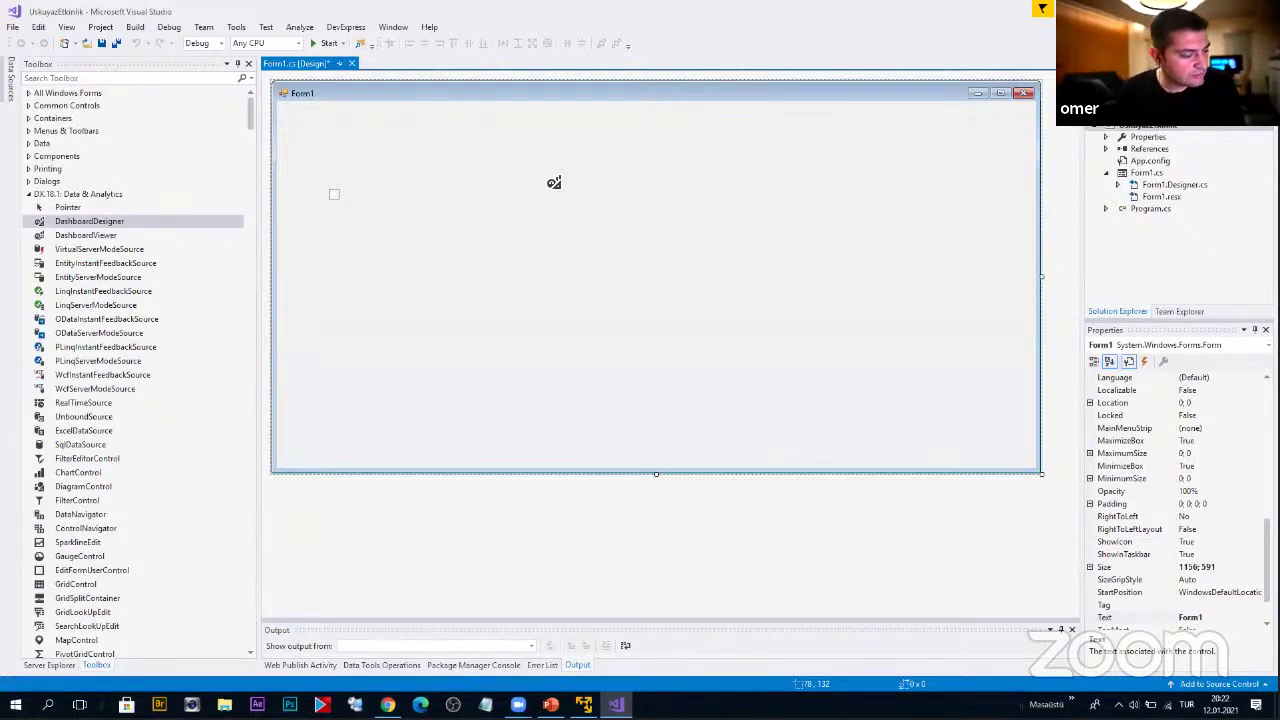
pyautogui.click(550, 178)
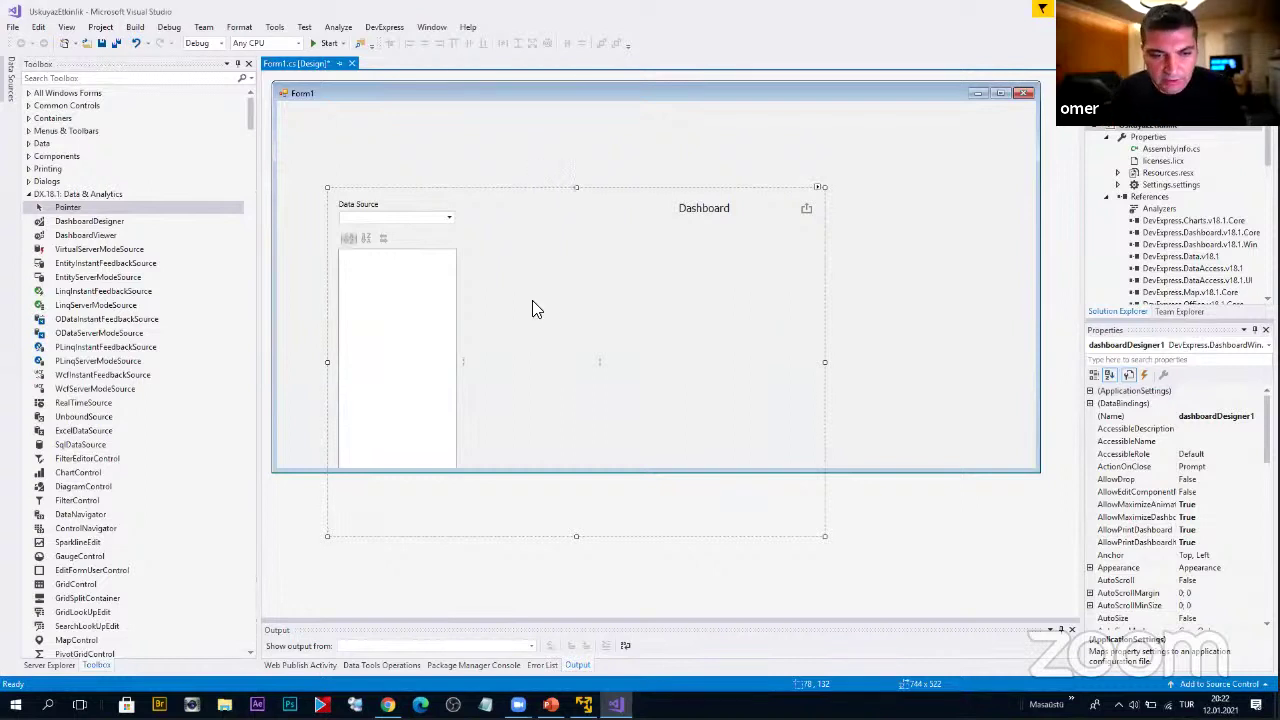
# Set Form1's WindowState property to Maximized
pyautogui.click(460, 138)
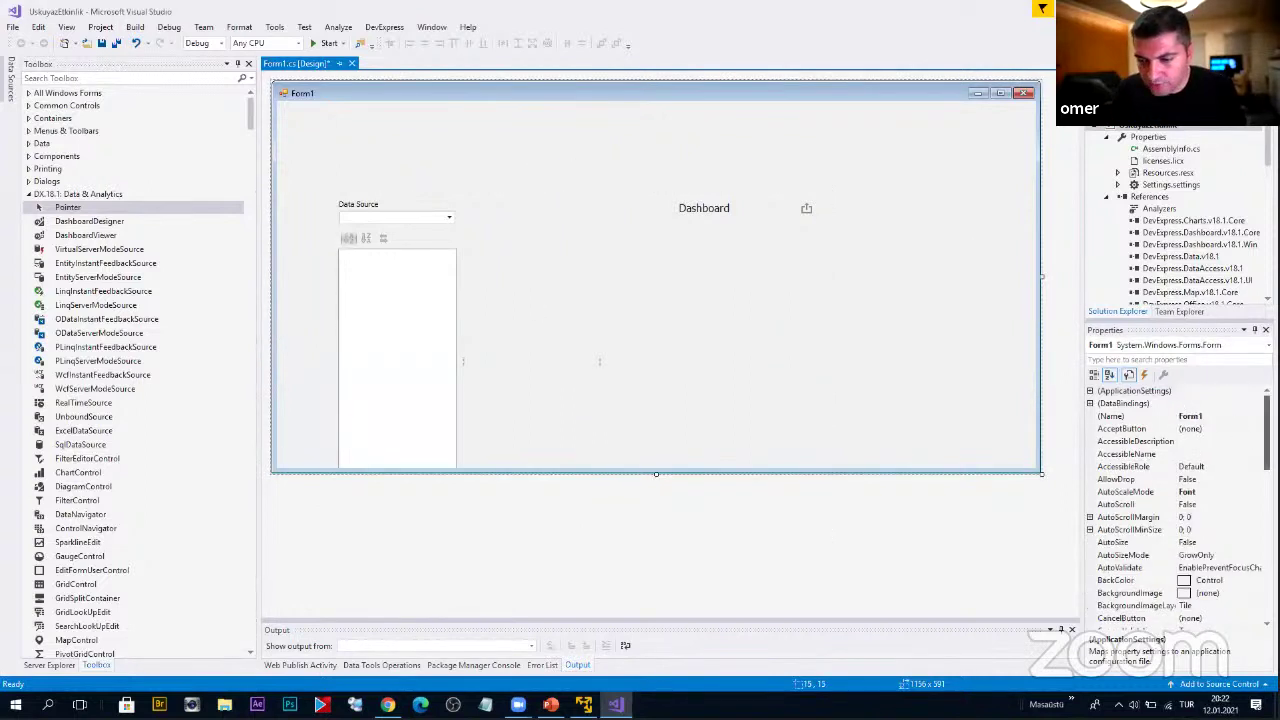
pyautogui.scroll(-12, 1220, 560)
pyautogui.click(1253, 620)
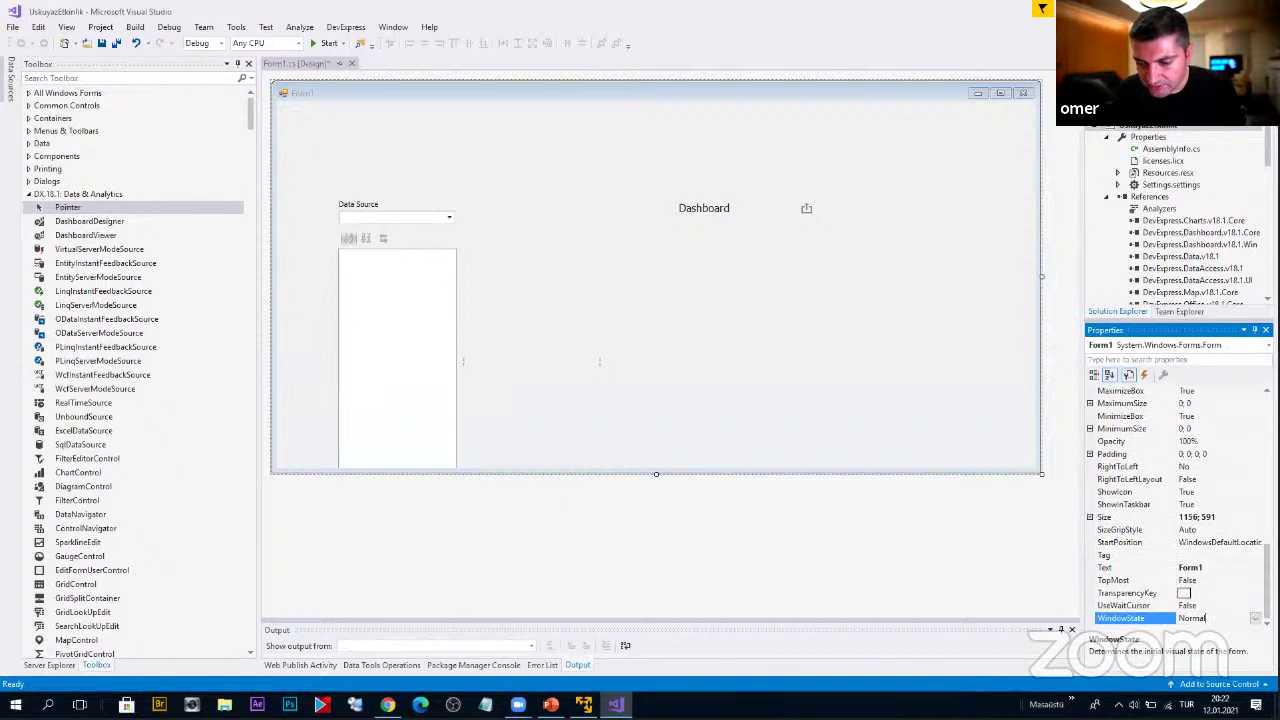
pyautogui.click(1255, 618)
pyautogui.click(1210, 662)
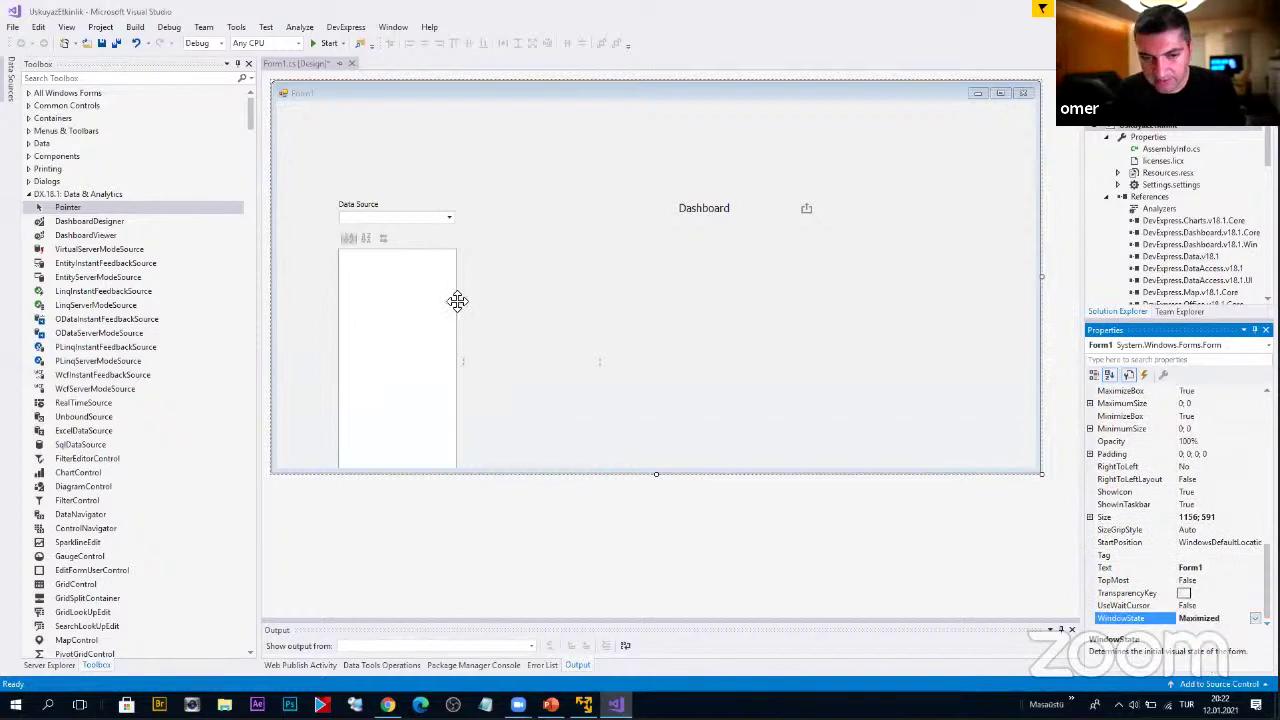
# Set the dashboard designer's Dock property to Fill
pyautogui.click(617, 252)
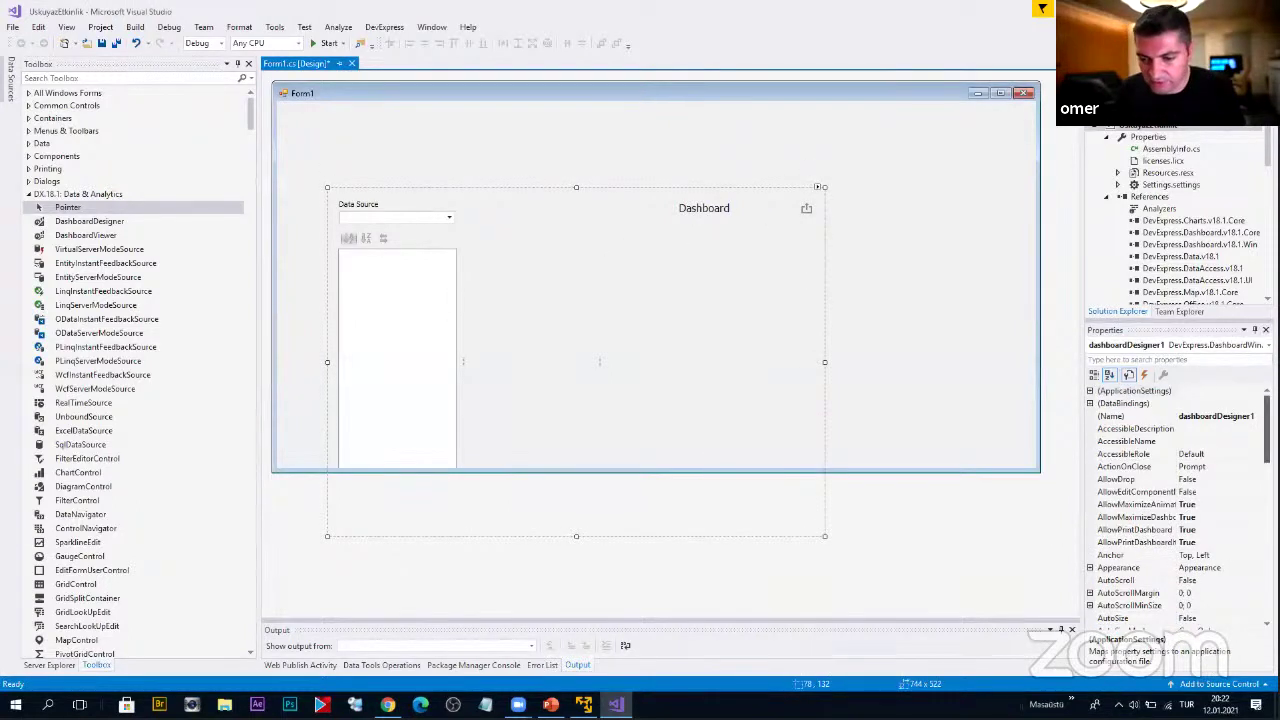
pyautogui.moveTo(1267, 430); pyautogui.dragTo(1267, 508)
pyautogui.click(1253, 507)
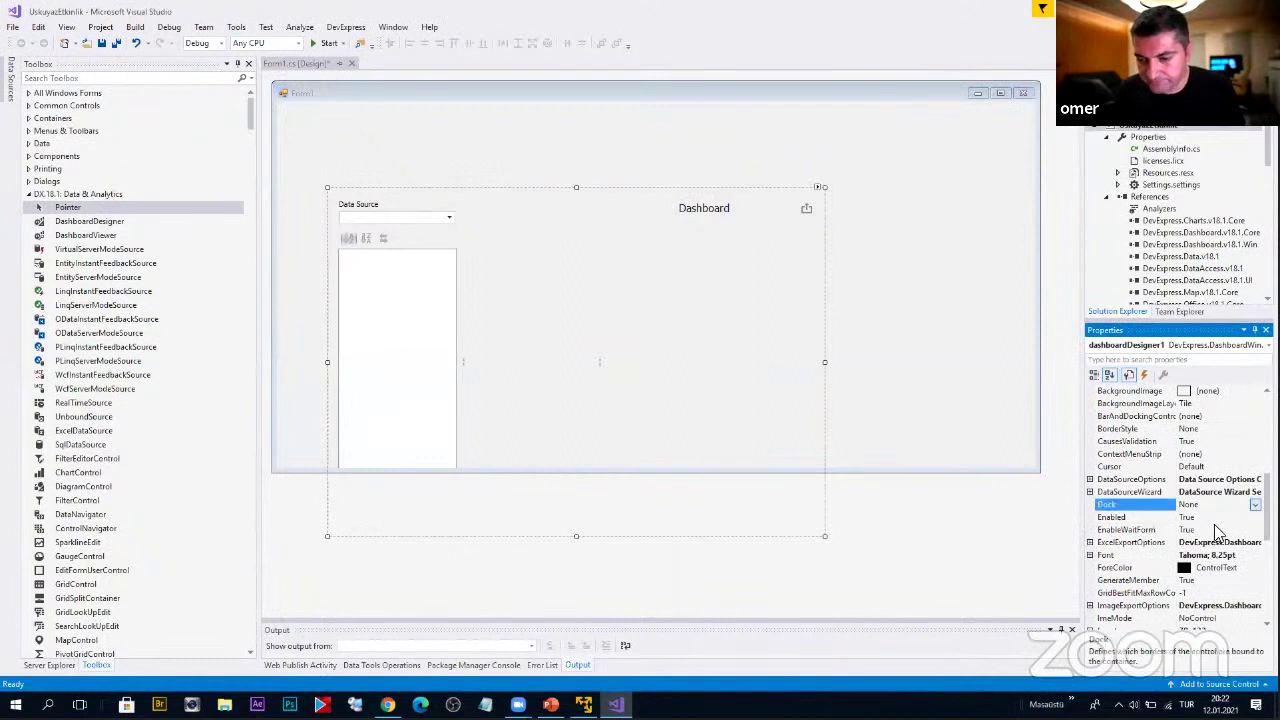
pyautogui.click(1255, 505)
pyautogui.click(1219, 540)
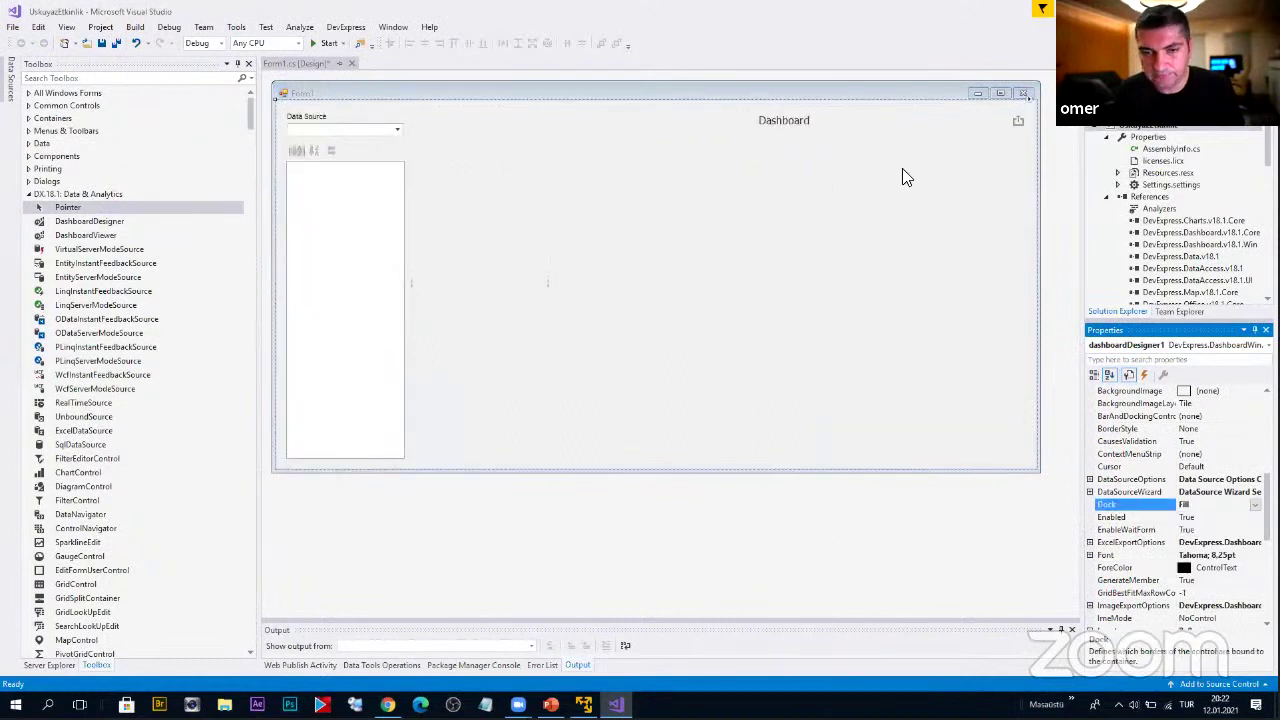
pyautogui.click(1018, 120)
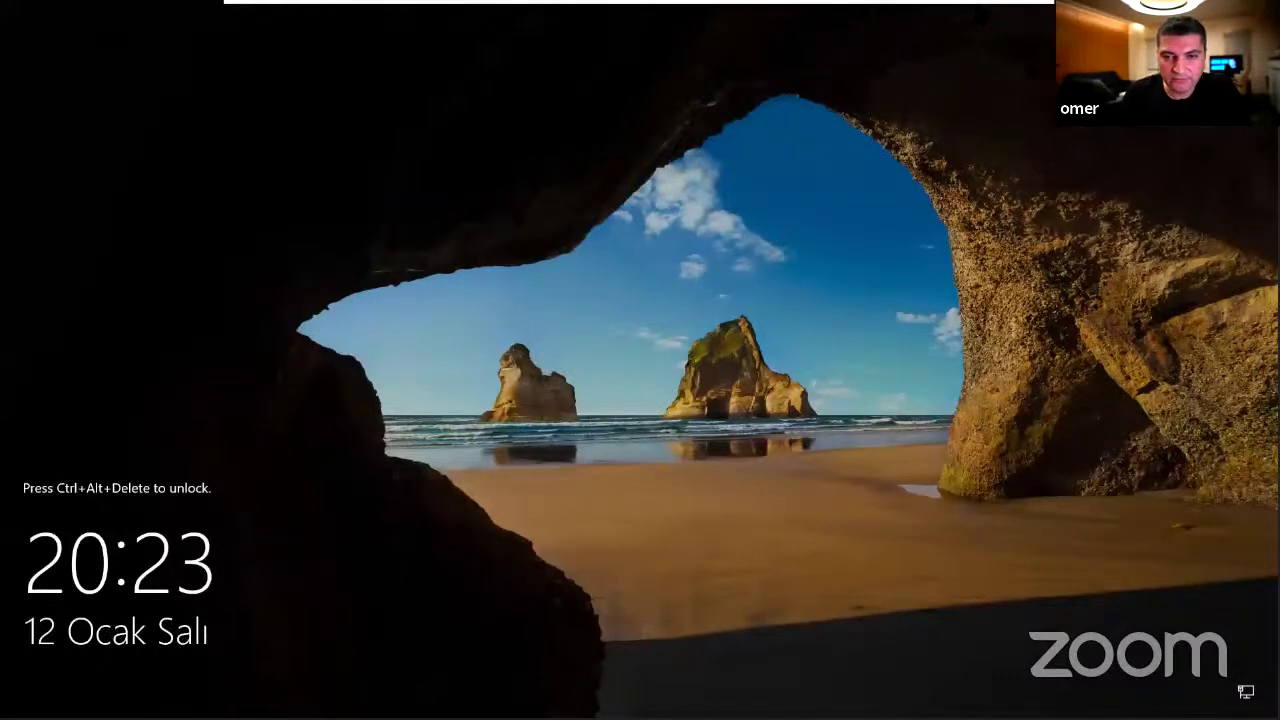
# Exit full screen and sign in to the virtual machine as Administrator with the account password
pyautogui.moveTo(1003, 11)
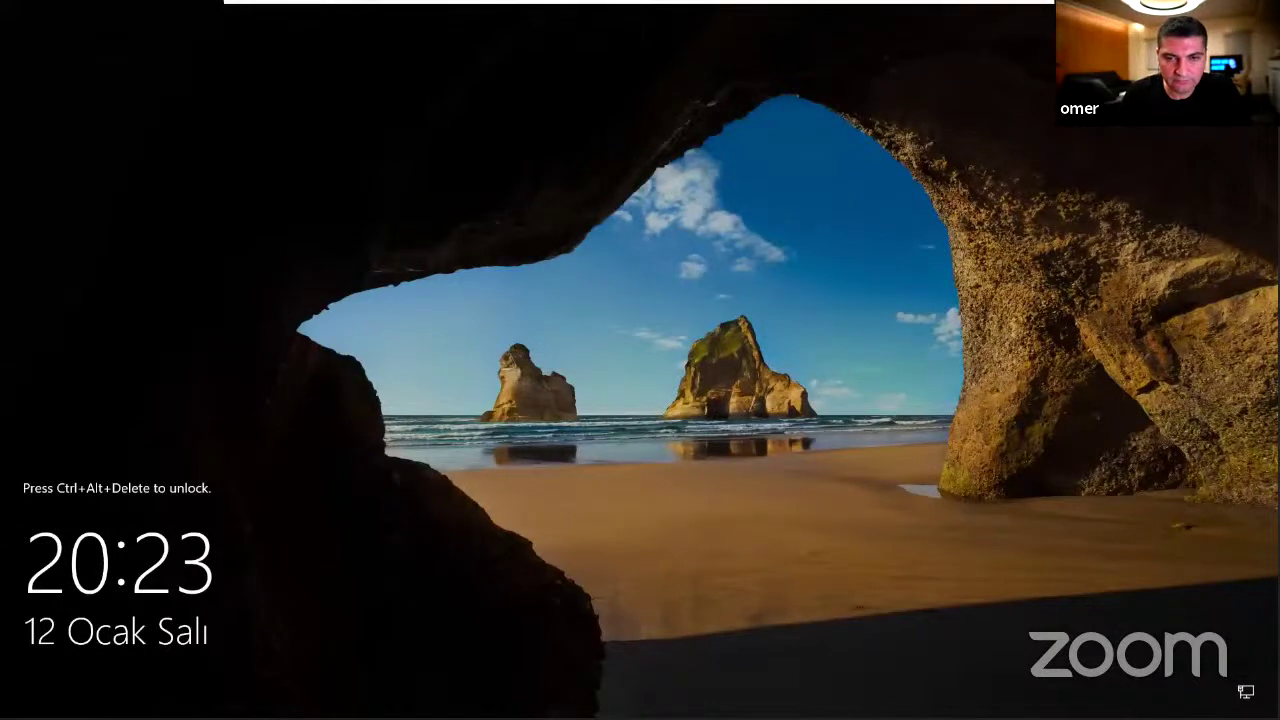
pyautogui.hotkey('ctrl', 'alt', 'Return')
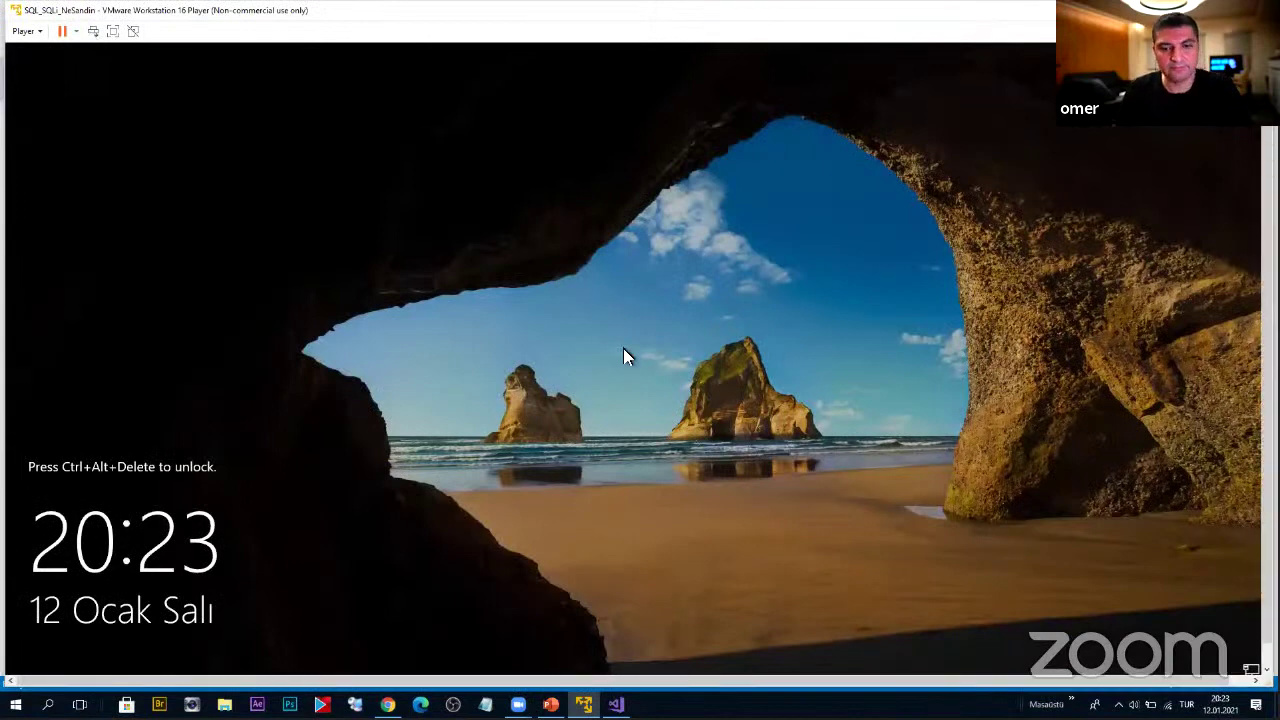
pyautogui.press('ctrl+alt+Insert')
pyautogui.write('••••••••••')
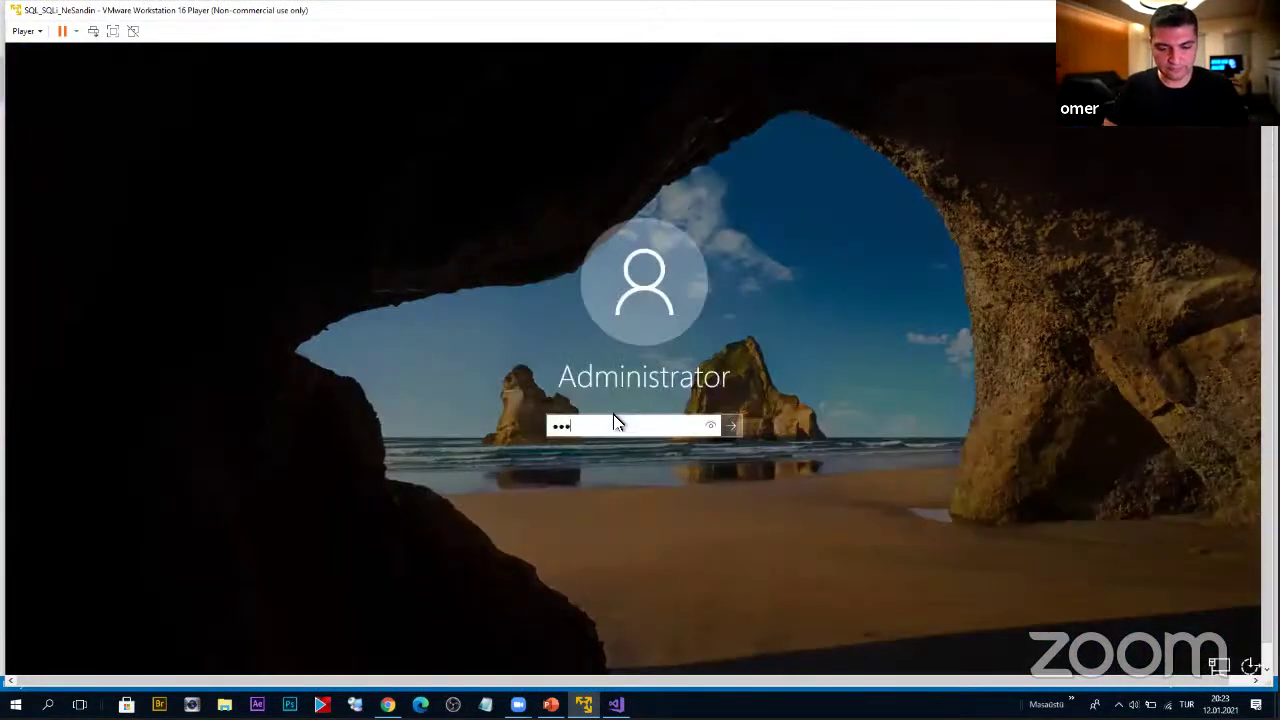
pyautogui.press('Return')
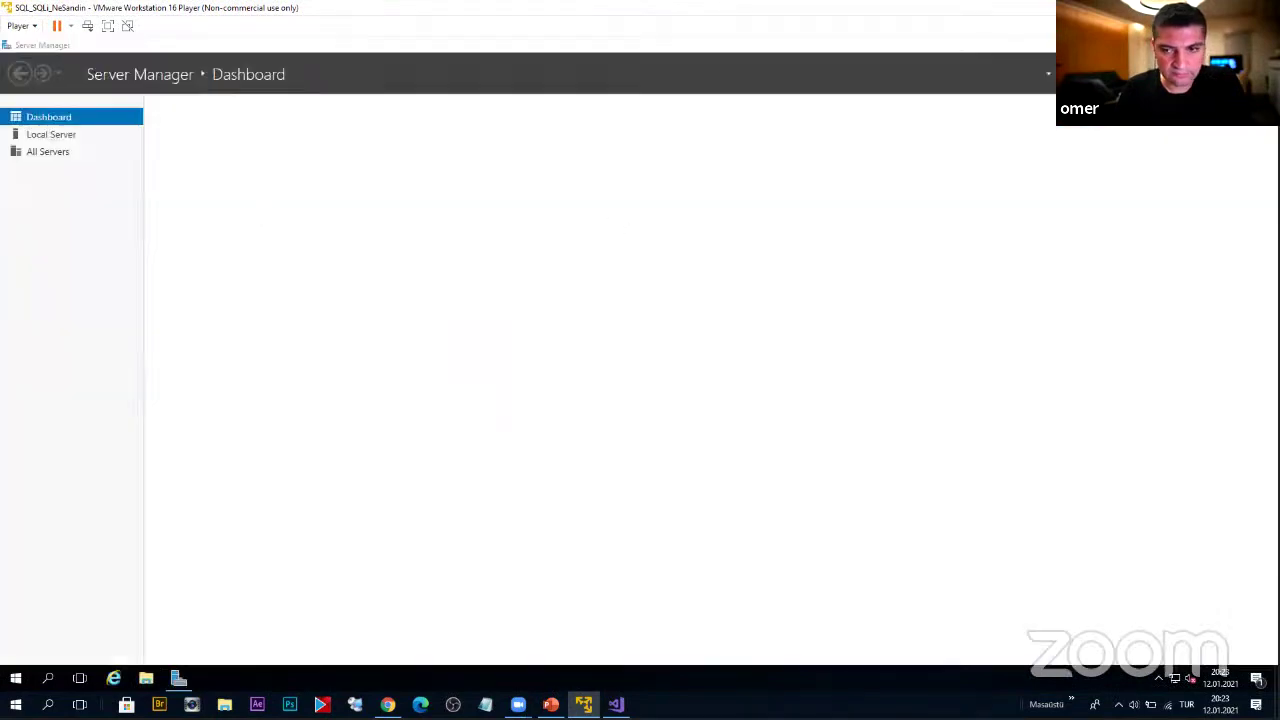
# Close Server Manager and launch SQL Server Management Studio from the Start menu
pyautogui.hotkey('alt', 'F4')
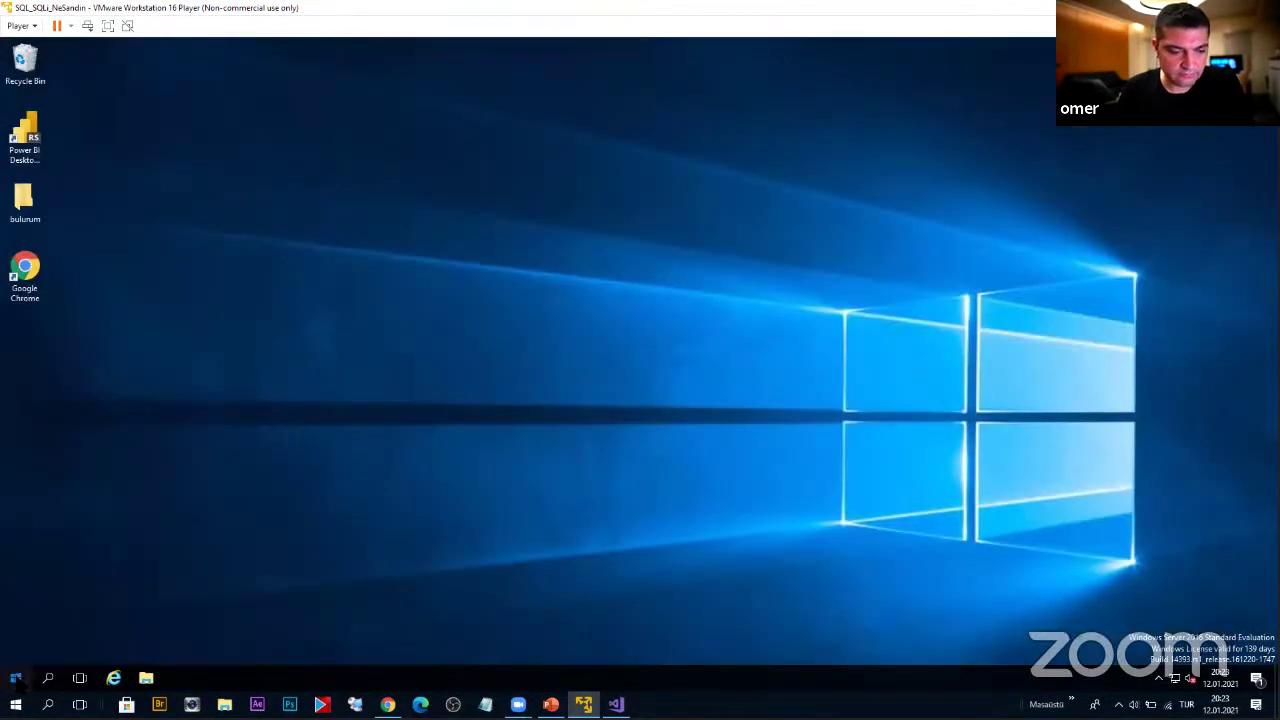
pyautogui.click(16, 678)
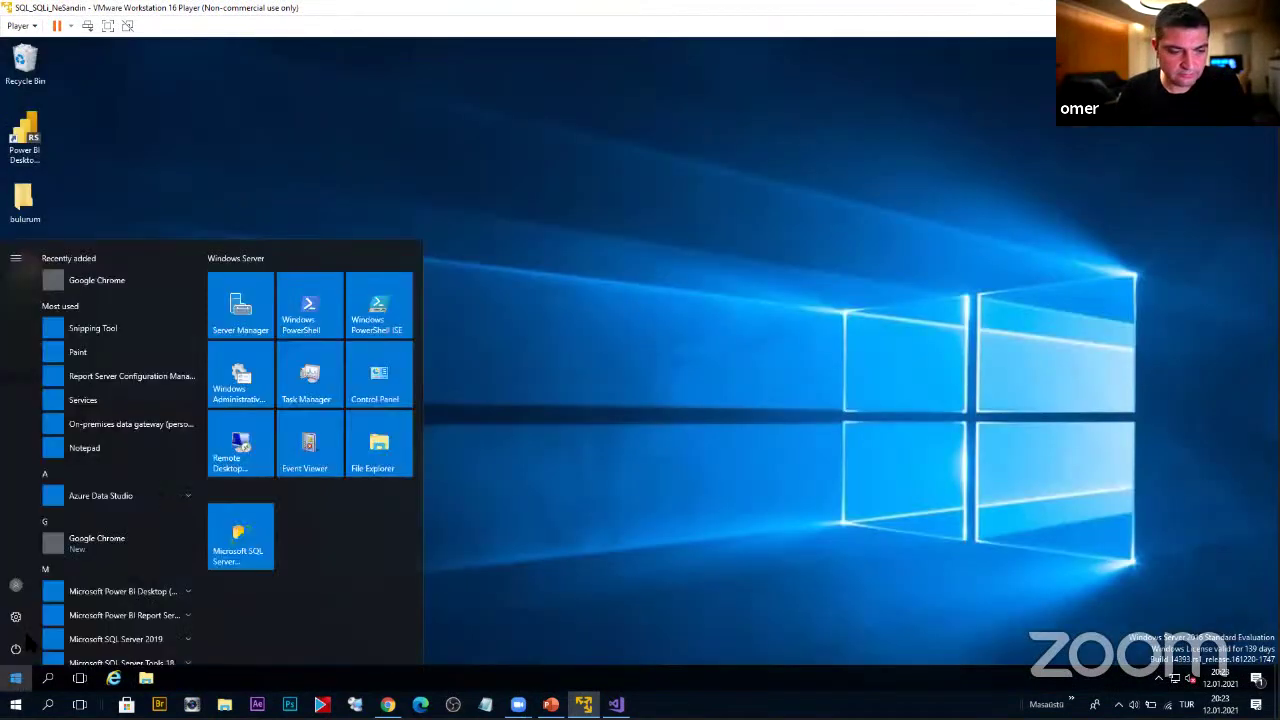
pyautogui.click(259, 528)
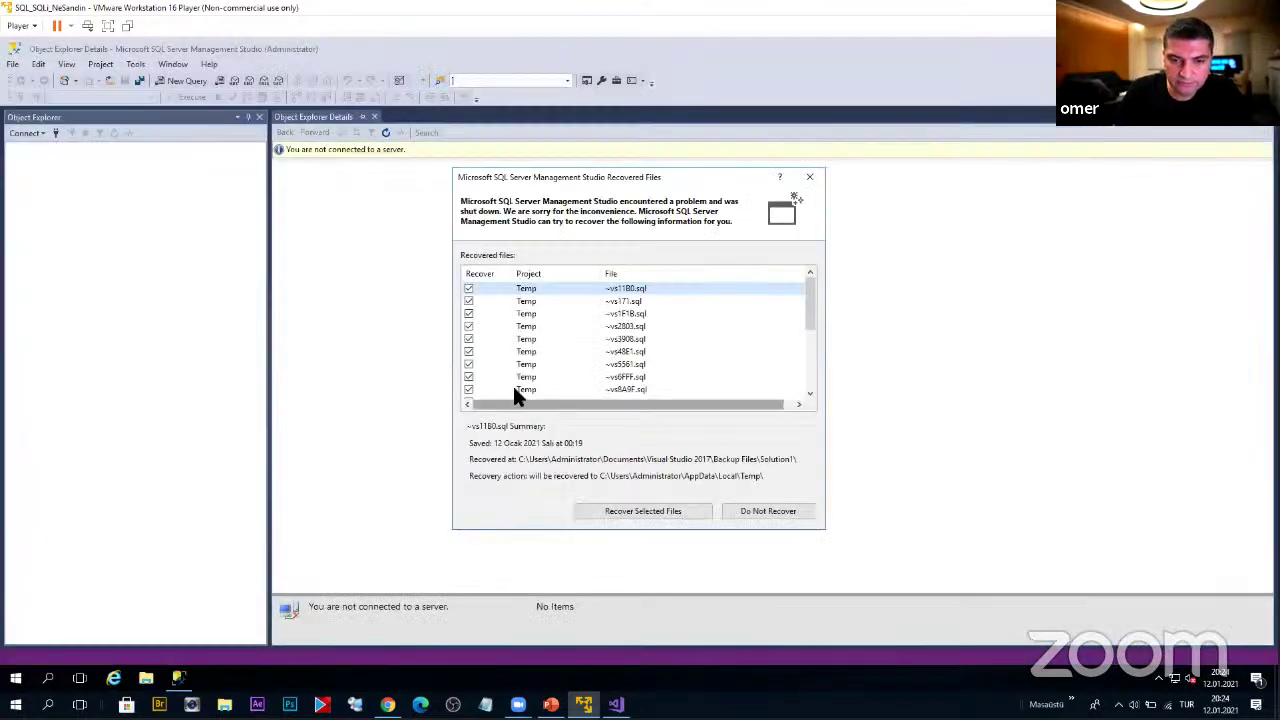
# Skip file recovery, connect to the local server and open a new query on BIZIMMARKET
pyautogui.click(743, 509)
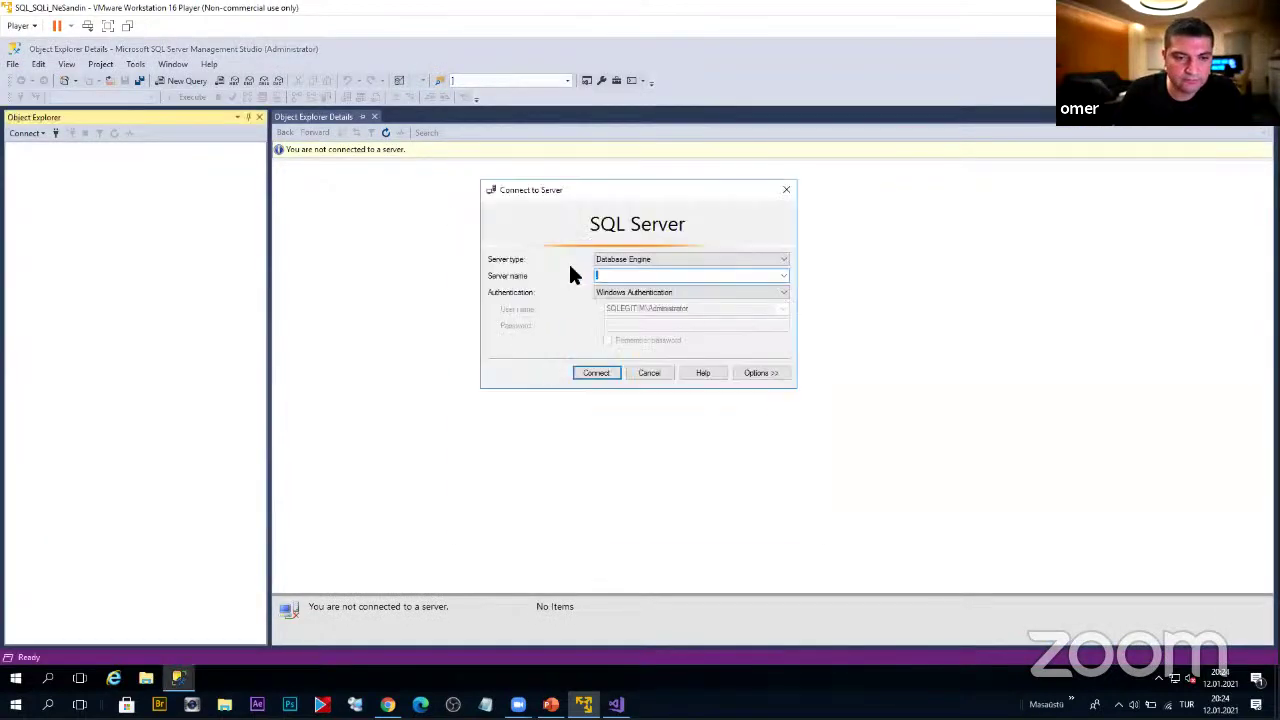
pyautogui.click(597, 373)
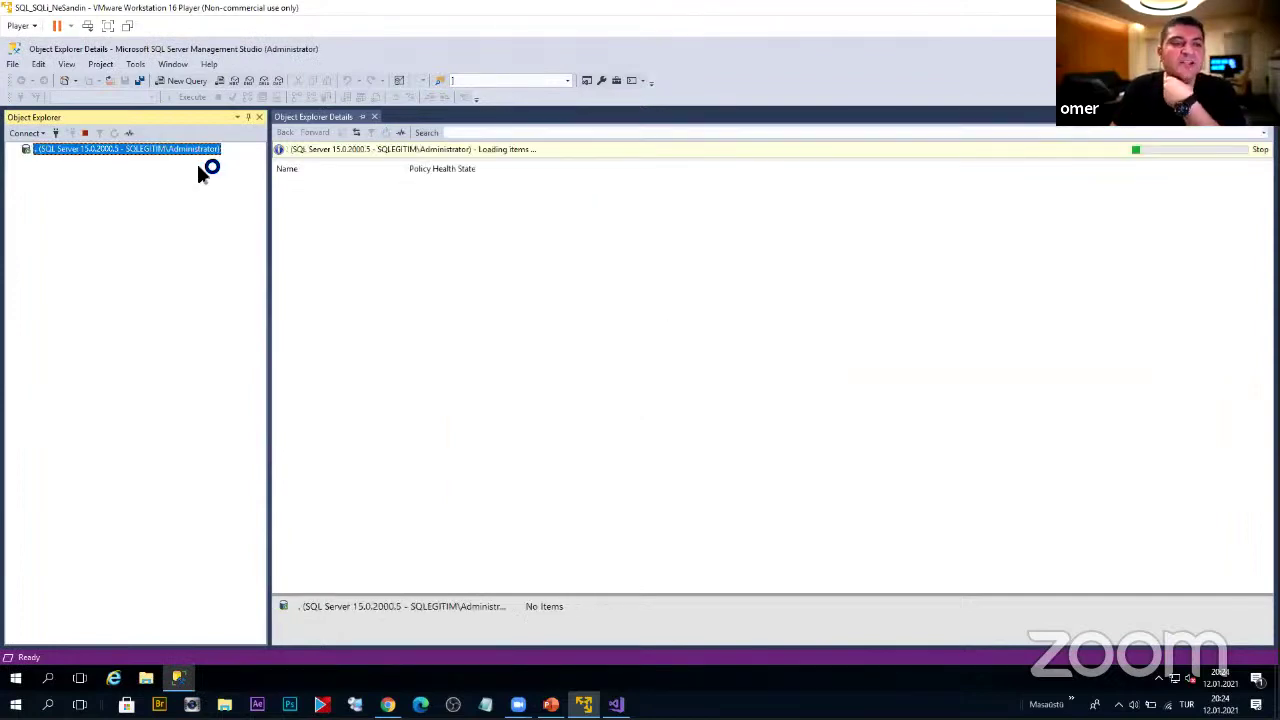
pyautogui.doubleClick(81, 160)
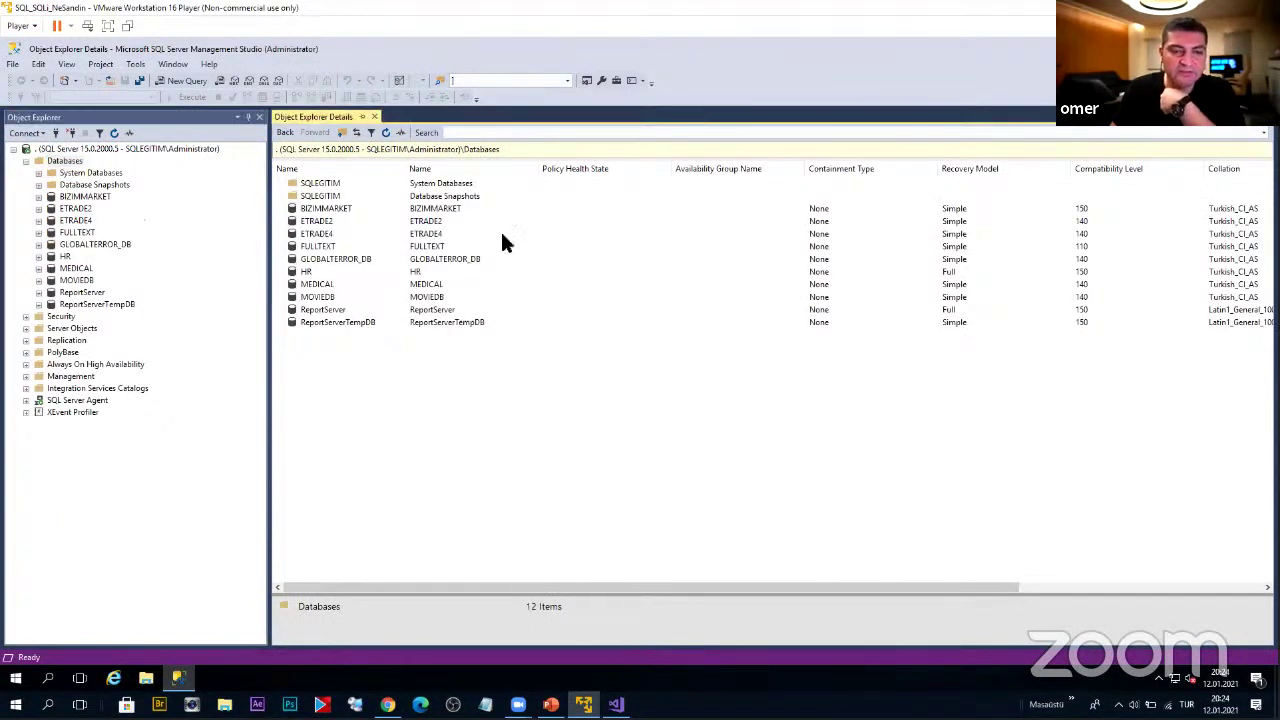
pyautogui.doubleClick(470, 209)
pyautogui.click(180, 82)
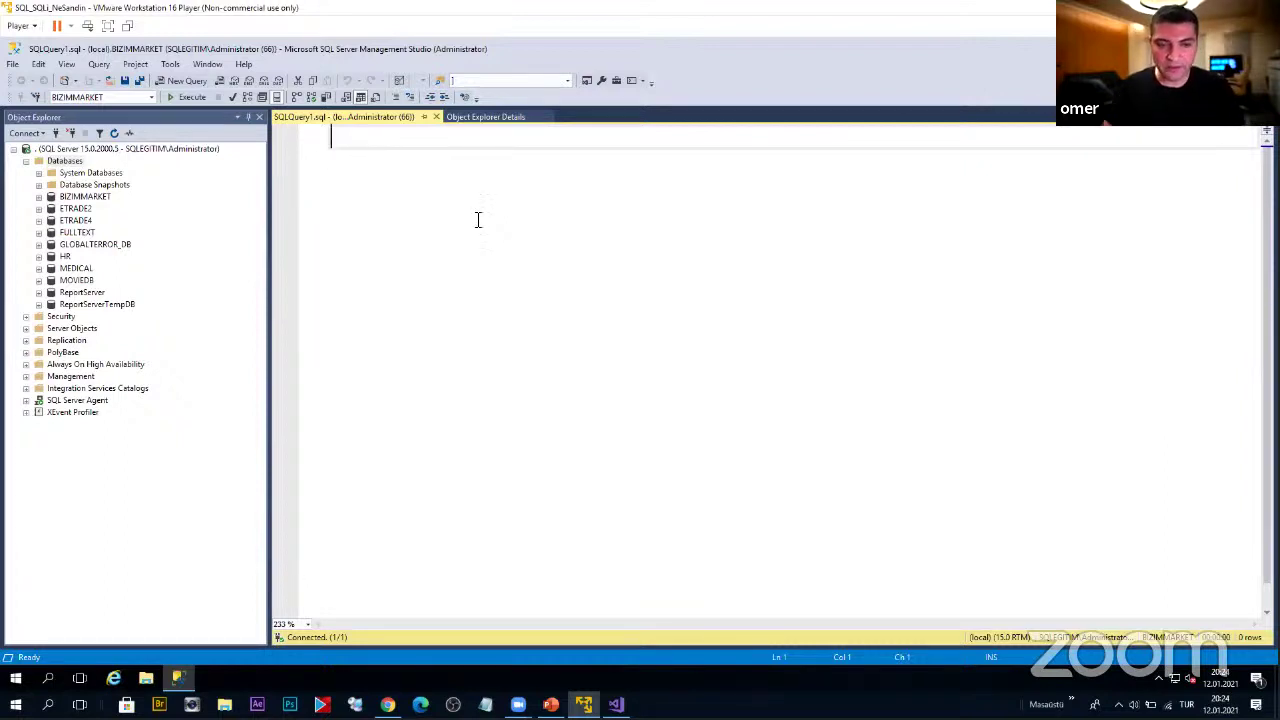
# Run the query select * FROM WEBITEMSALL
pyautogui.write('select * FROM ')
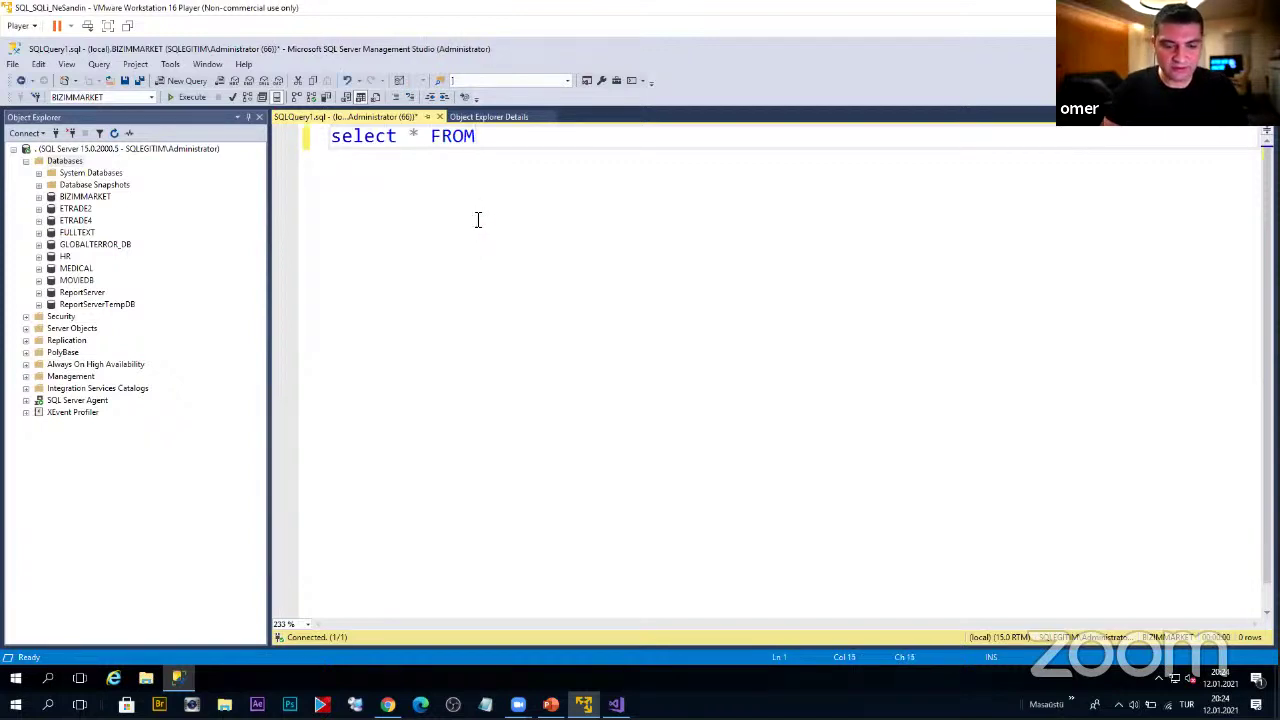
pyautogui.write('WEH')
pyautogui.press('BackSpace')
pyautogui.press('BackSpace')
pyautogui.press('BackSpace')
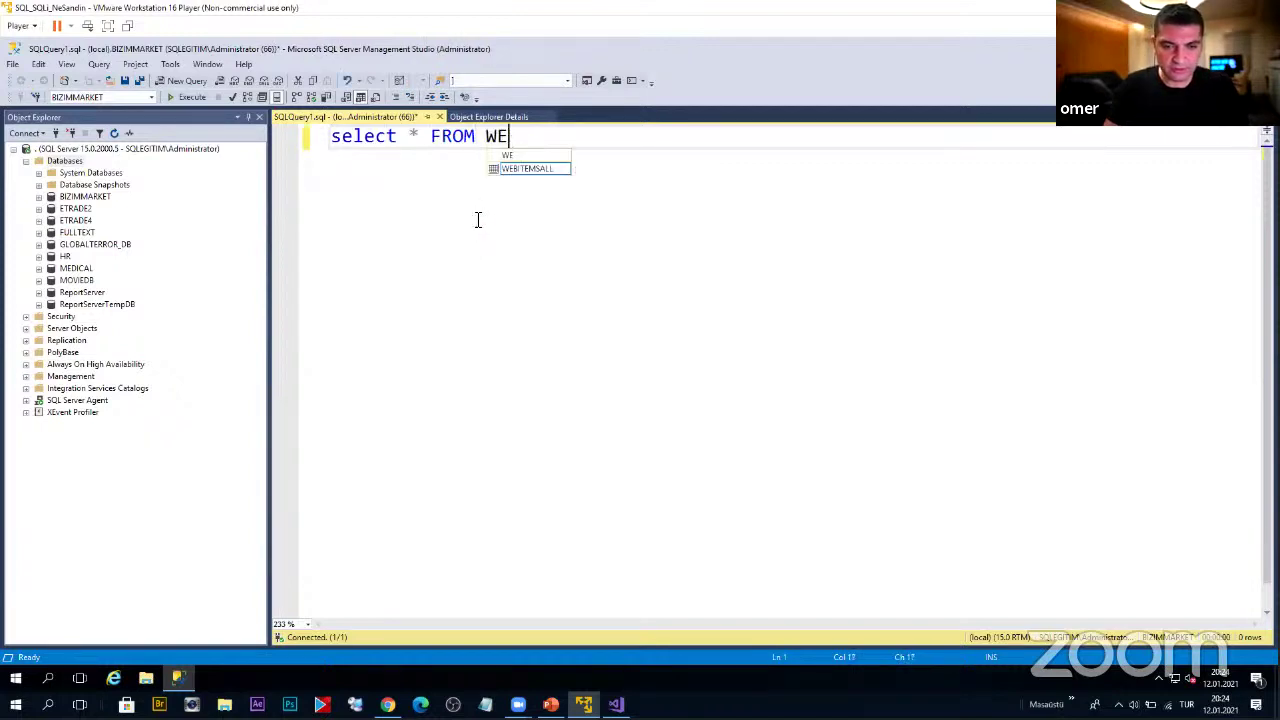
pyautogui.write('WEB')
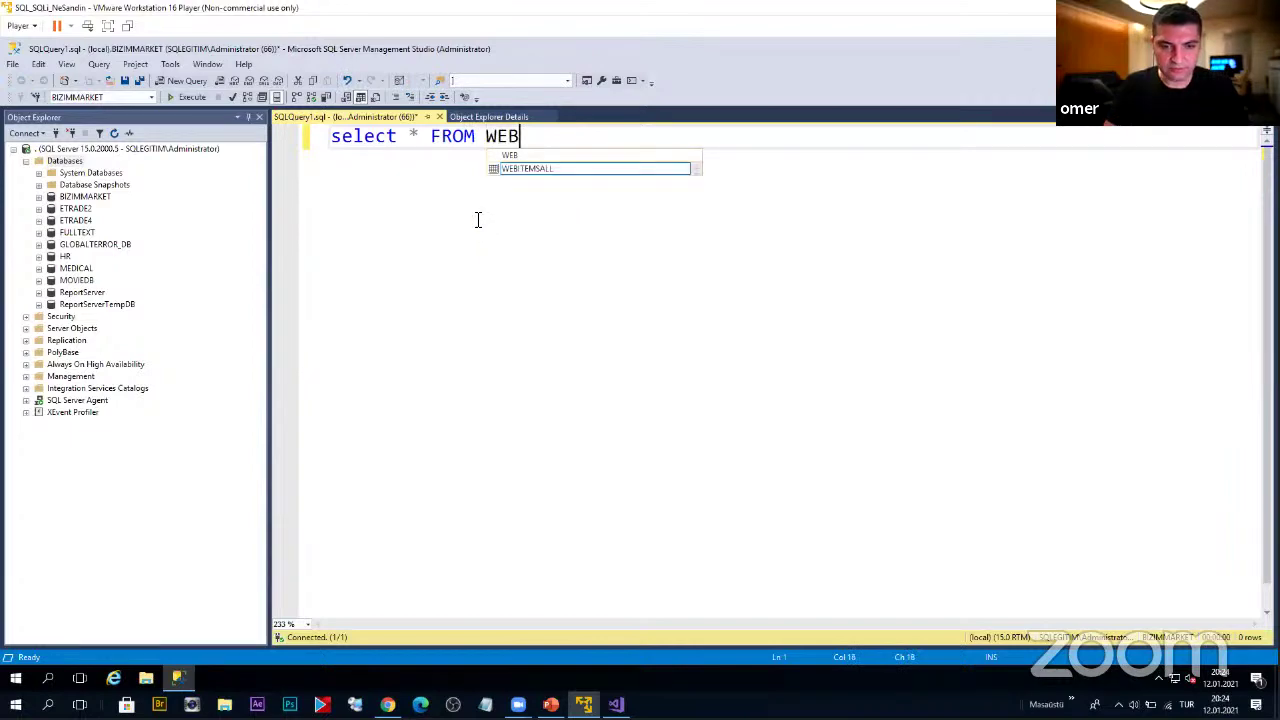
pyautogui.press('Tab')
pyautogui.press('F5')
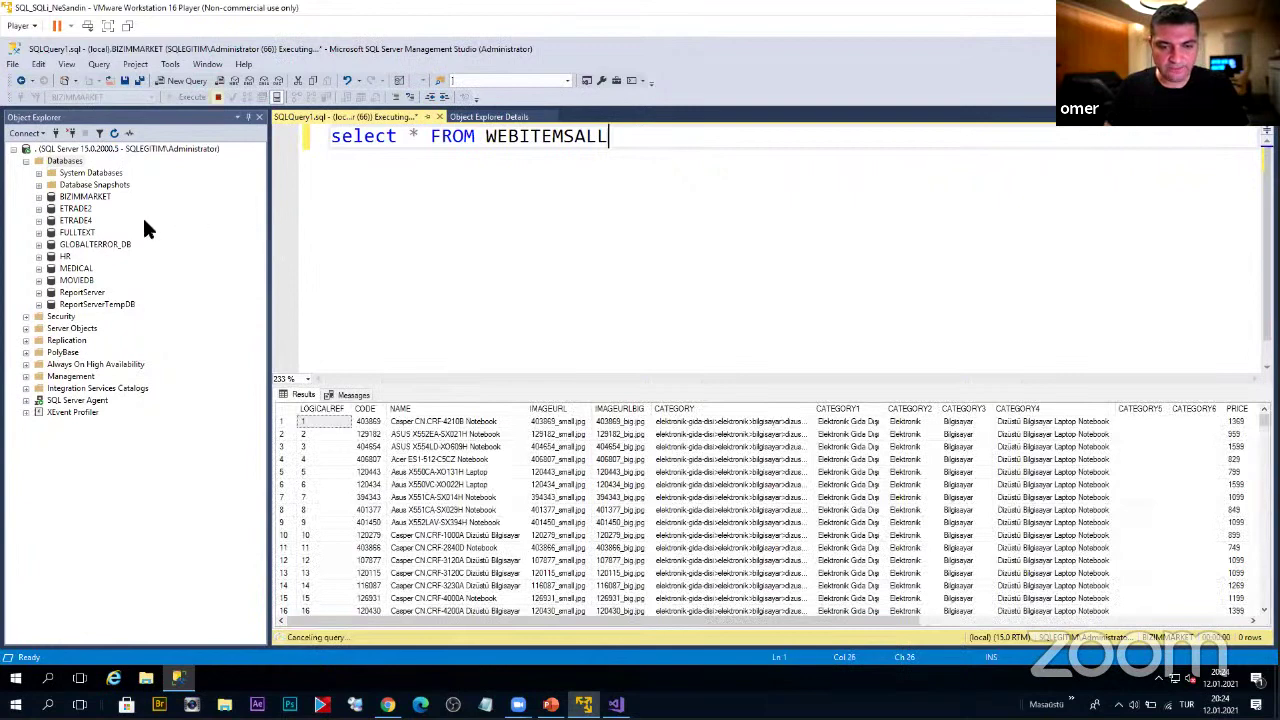
# Browse the 243 result rows, inspecting IMAGEURLBIG, CATEGORY, PRICE and SMALLPICTURE columns
pyautogui.moveTo(274, 467); pyautogui.dragTo(130, 500)
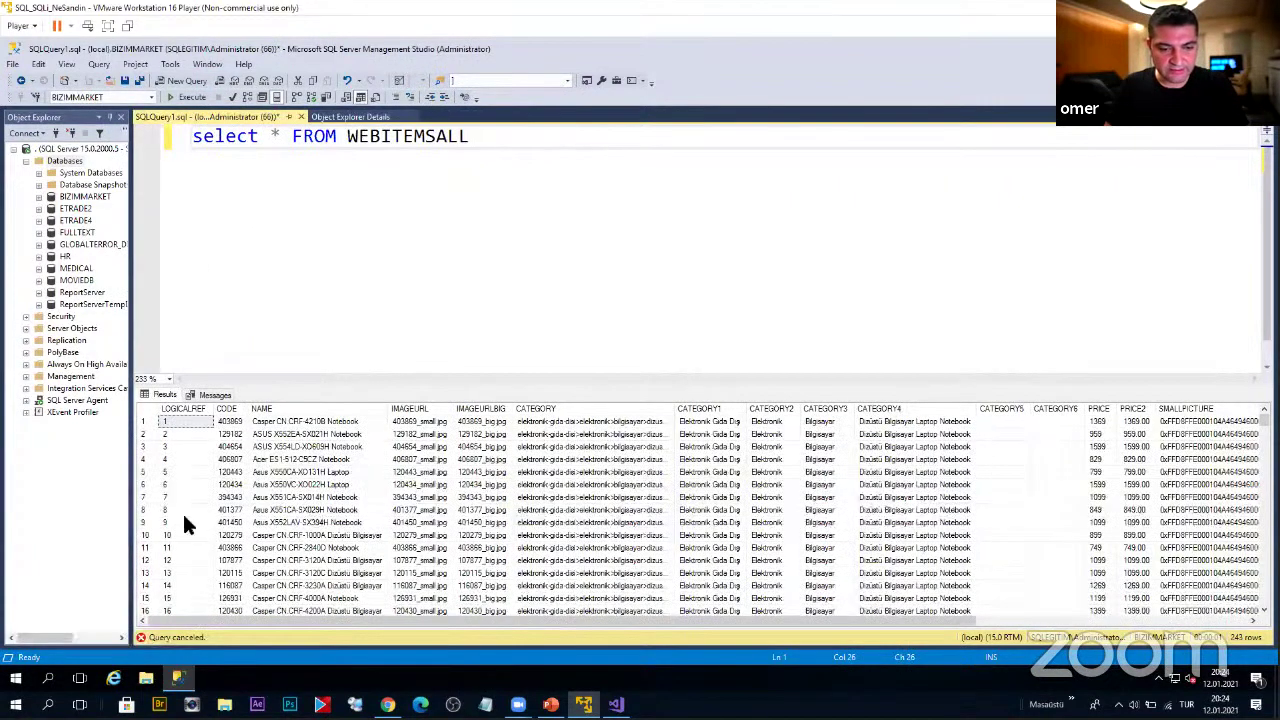
pyautogui.moveTo(300, 421); pyautogui.dragTo(300, 497)
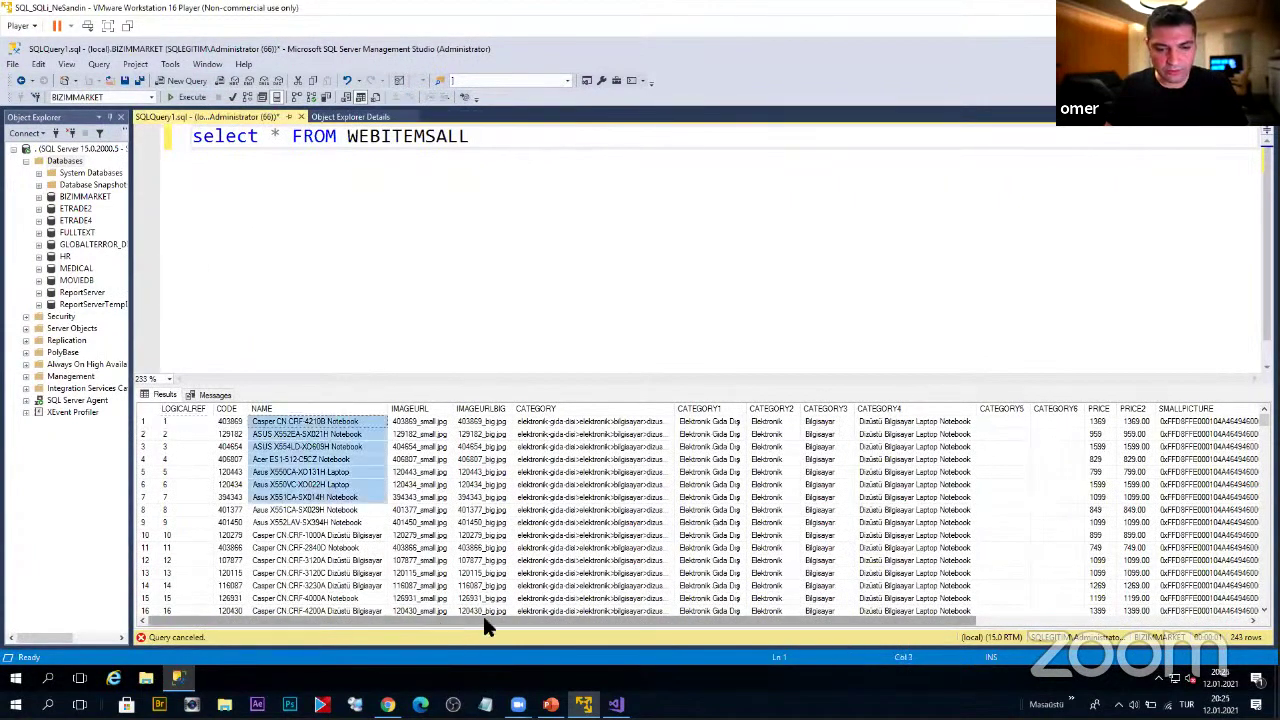
pyautogui.hscroll(3, 318, 467)
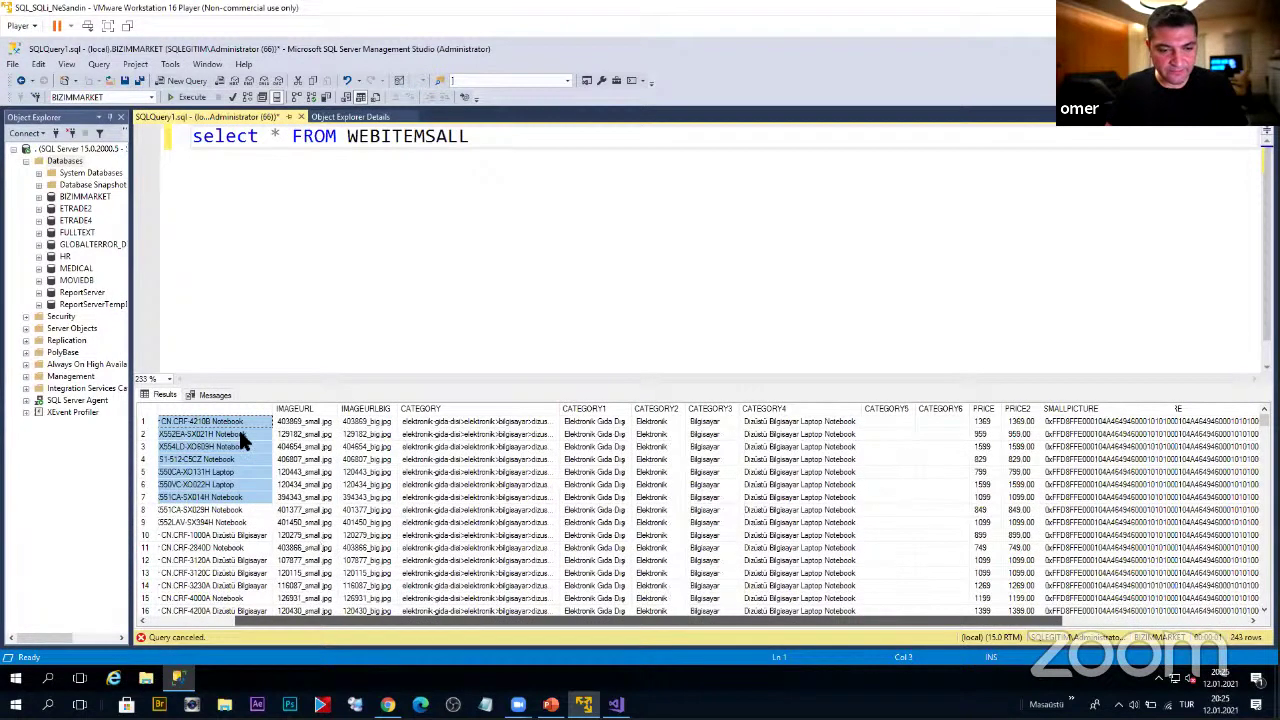
pyautogui.hscroll(3, 240, 427)
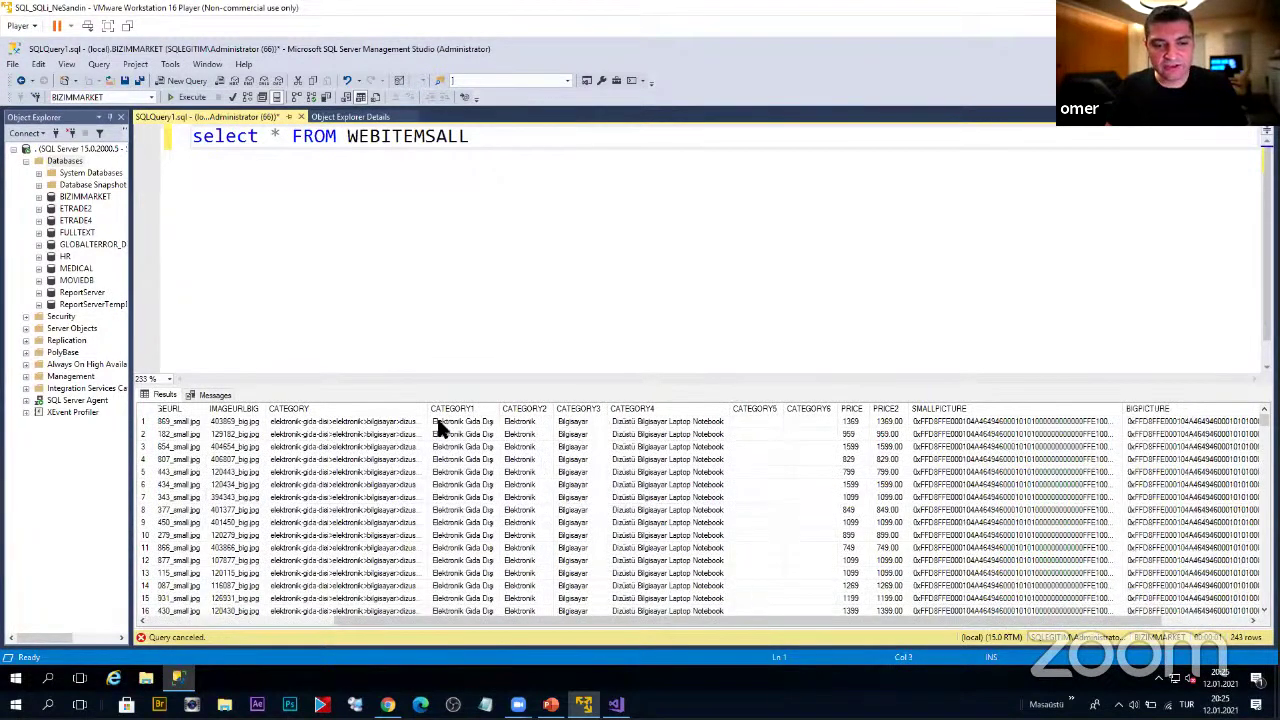
pyautogui.press('Right')
pyautogui.press('Right')
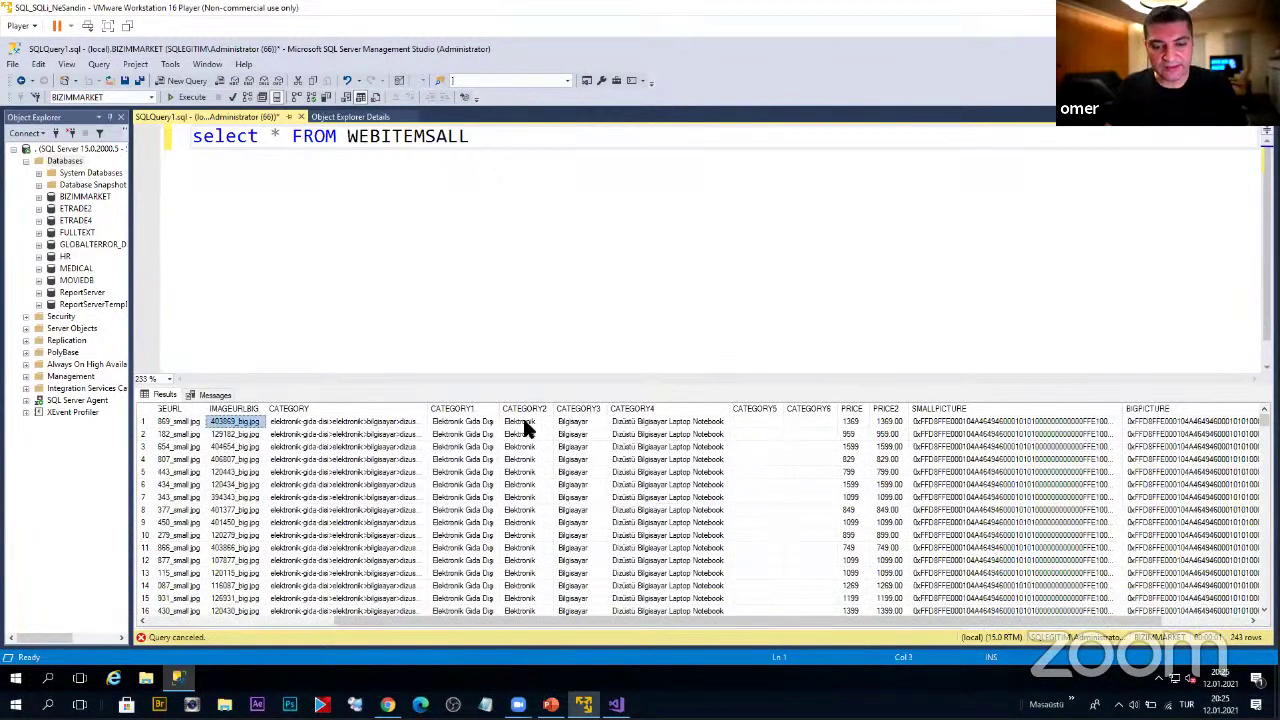
pyautogui.press('Right')
pyautogui.press('Right')
pyautogui.press('Right')
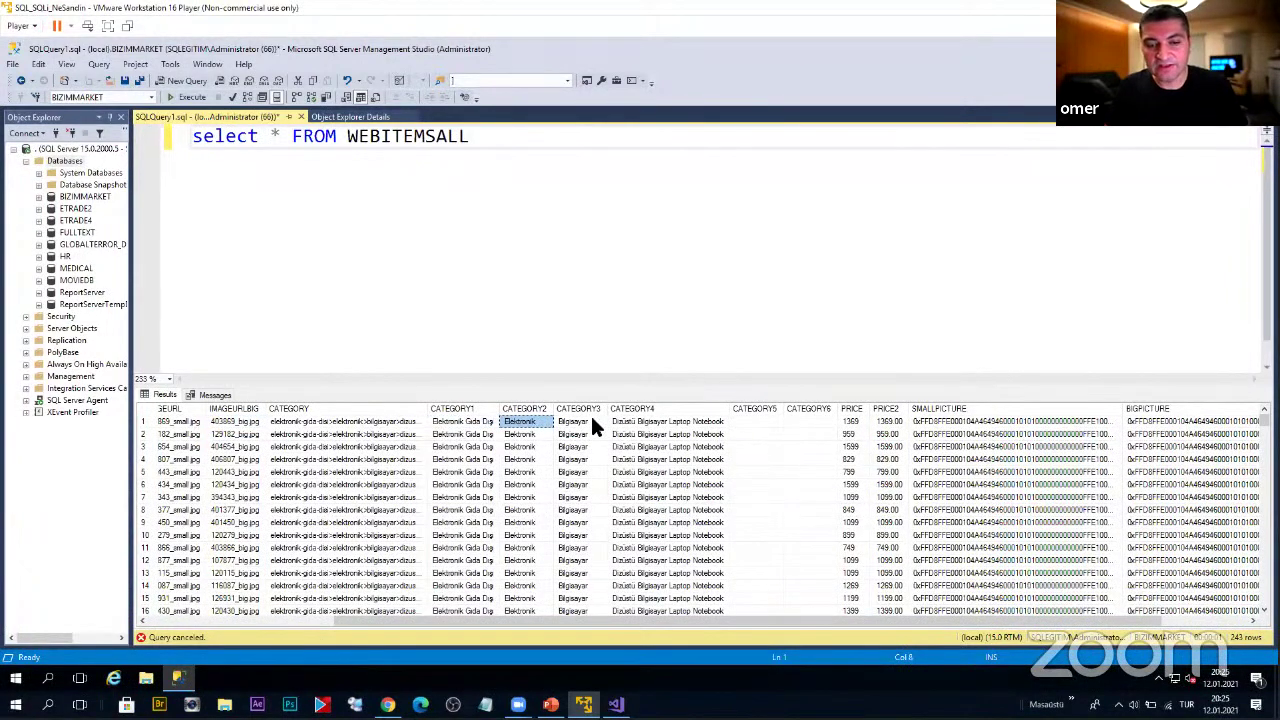
pyautogui.press('Right')
pyautogui.press('Right')
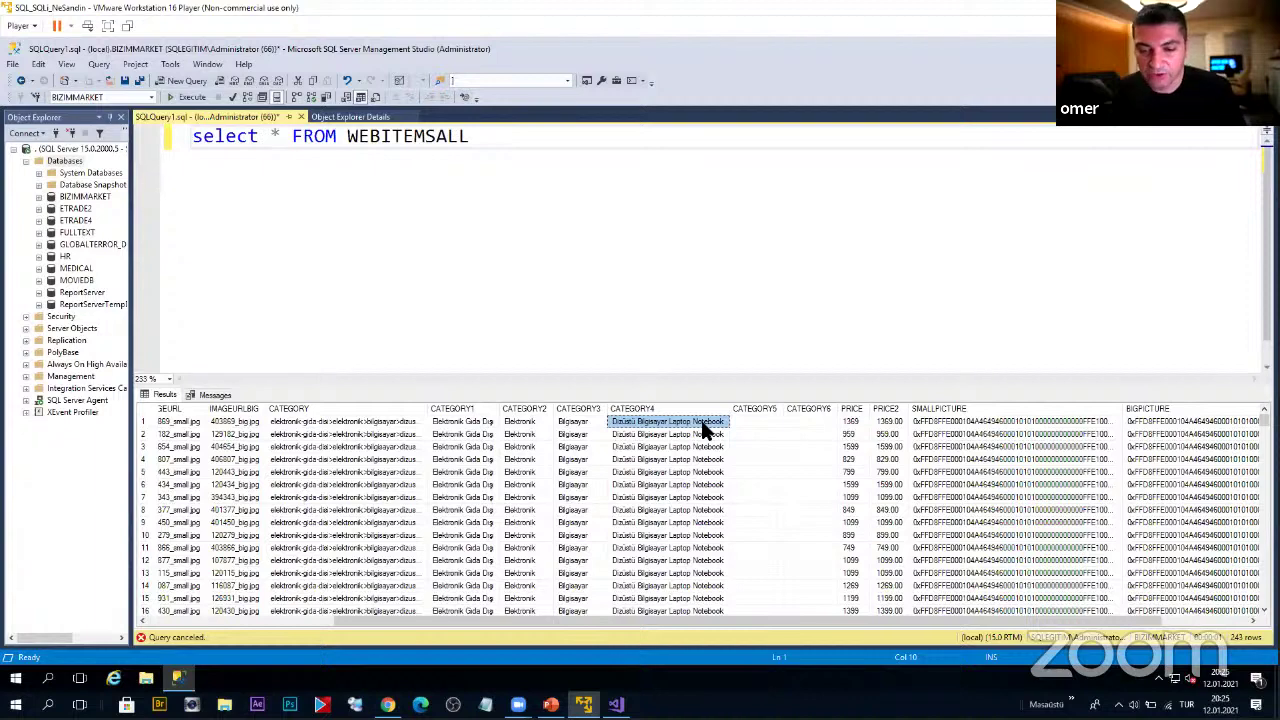
pyautogui.click(858, 418)
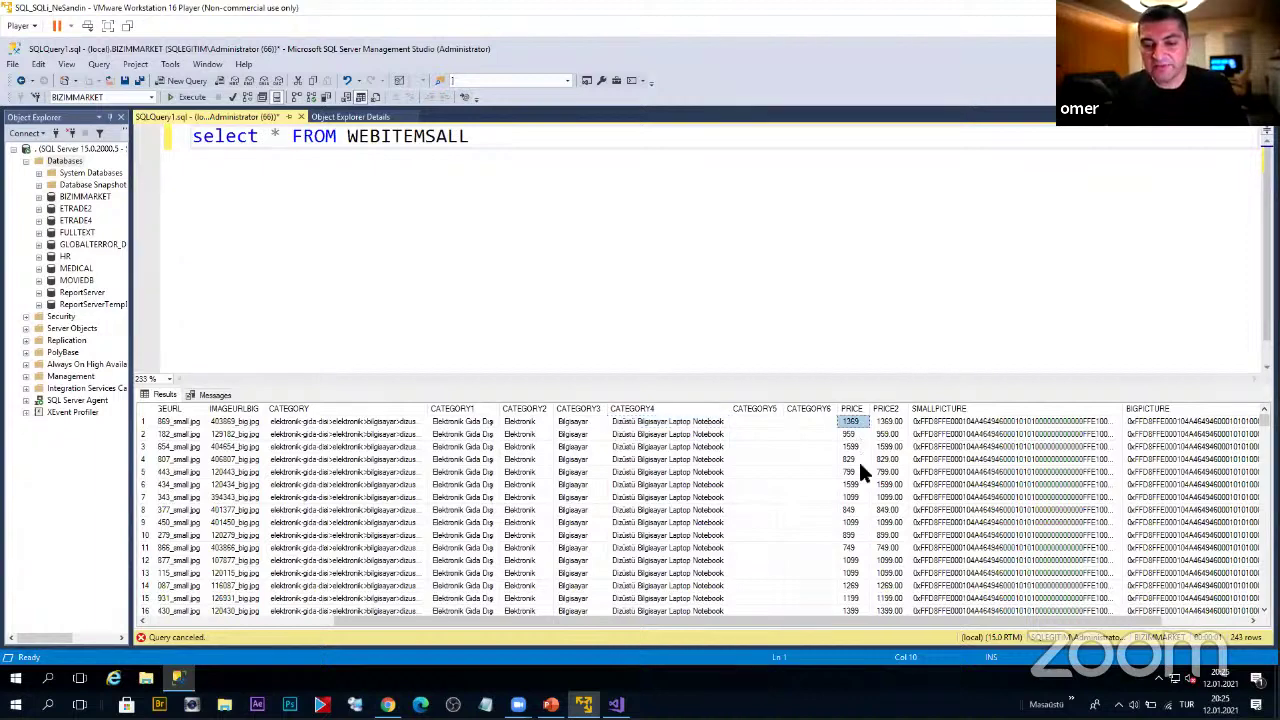
pyautogui.click(997, 437)
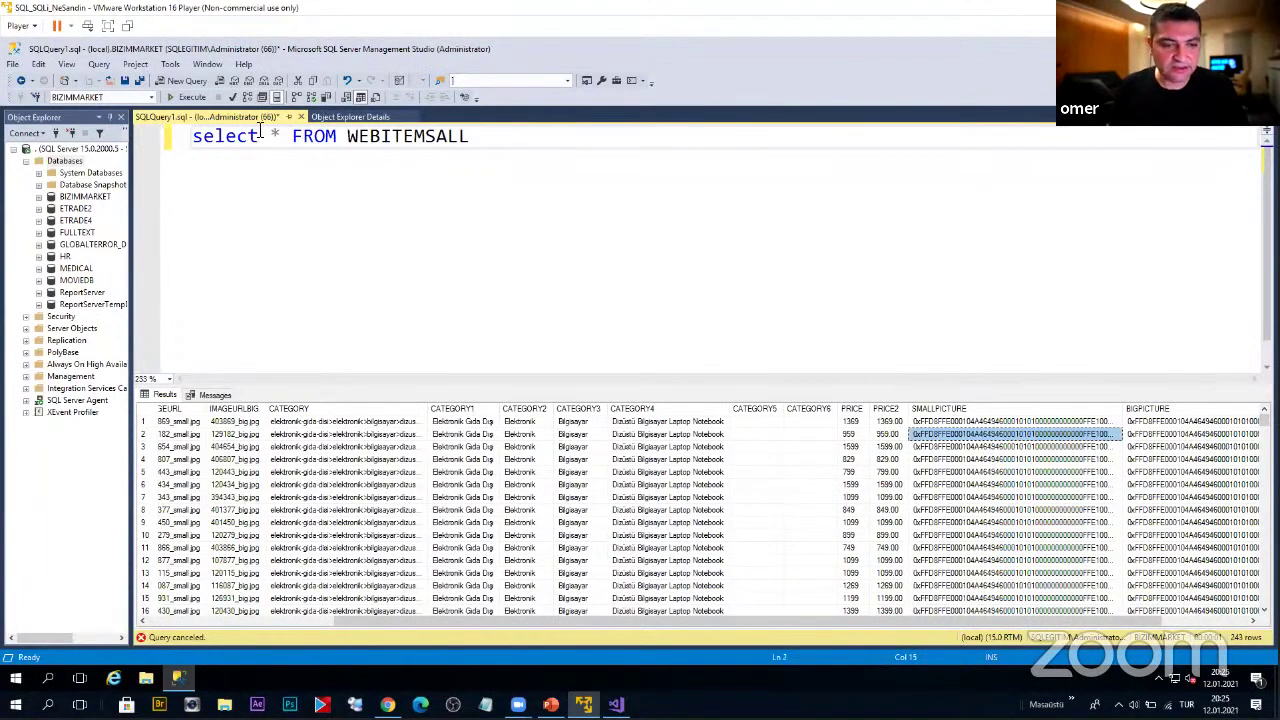
# Run SELECT * FROM SALES in a new query window, then cancel it
pyautogui.click(173, 78)
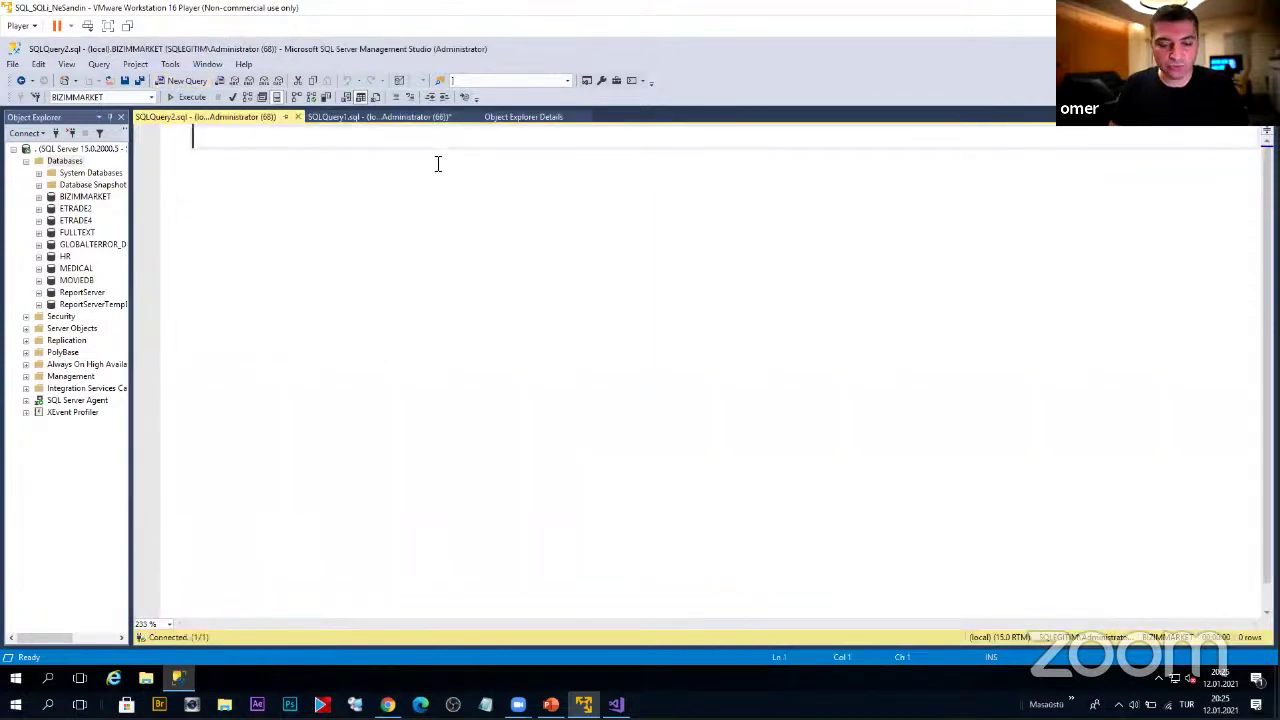
pyautogui.write('SELECT ')
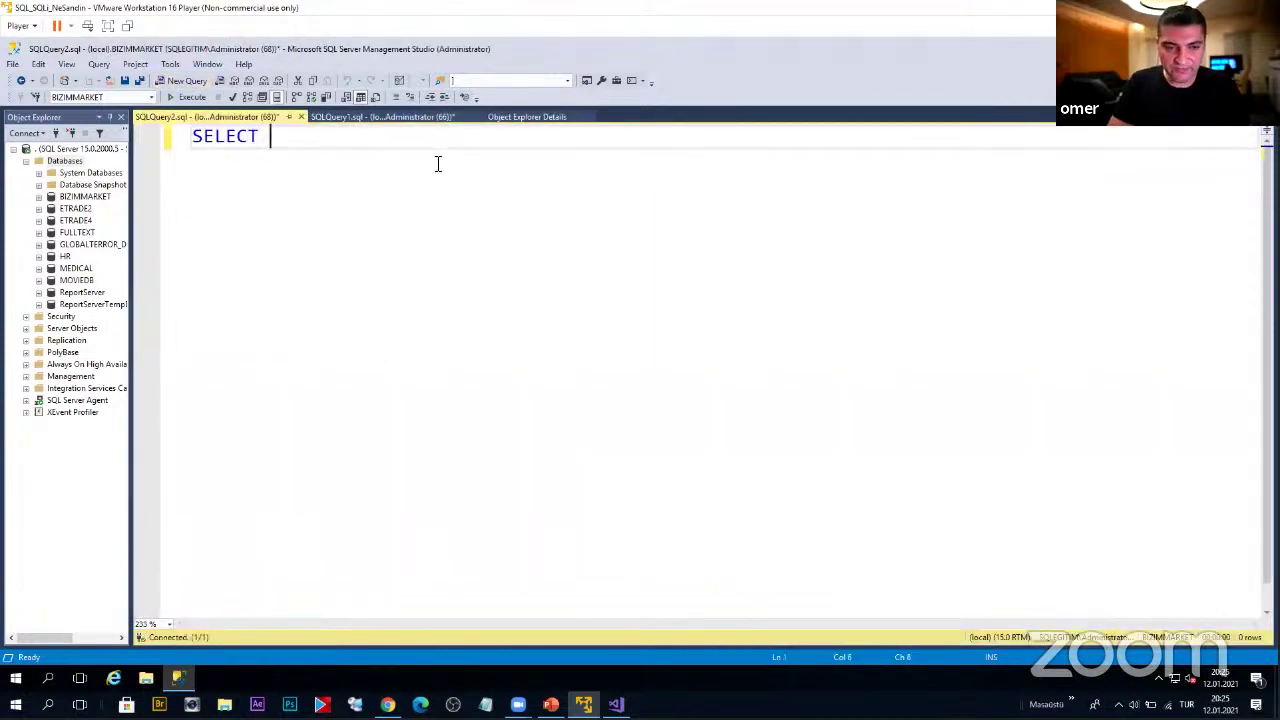
pyautogui.write('* FROM SALES')
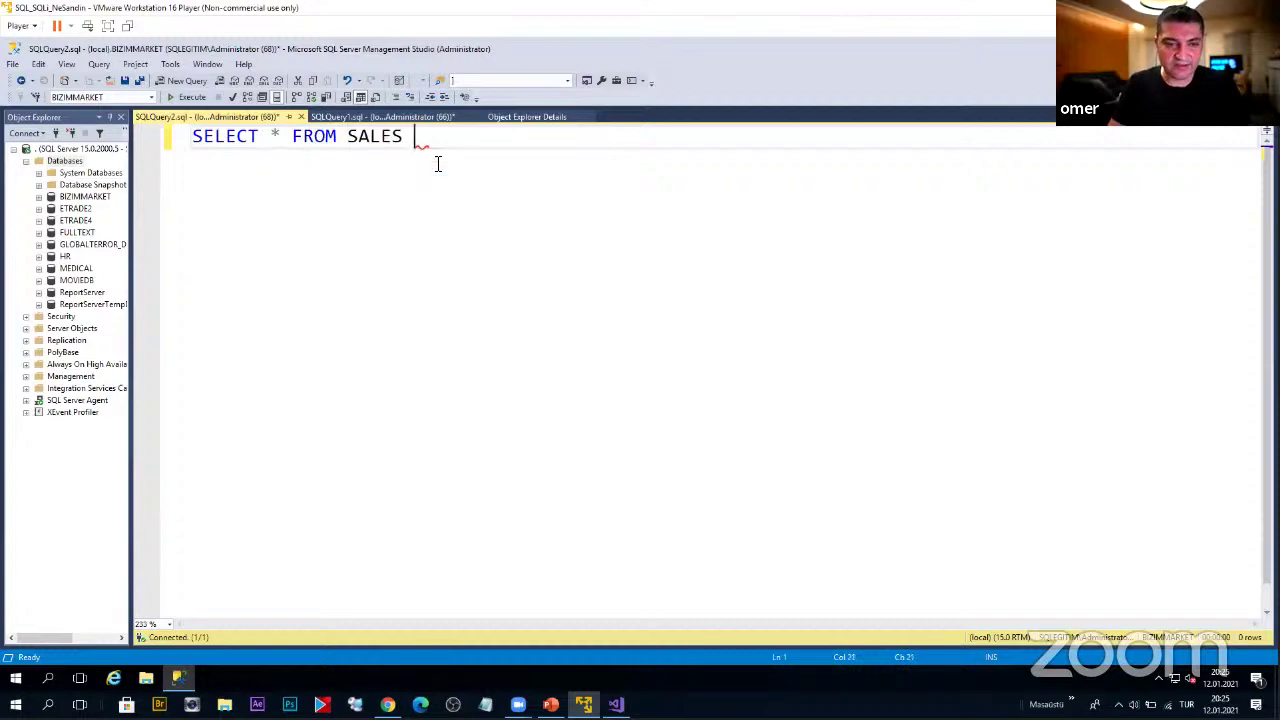
pyautogui.press('F5')
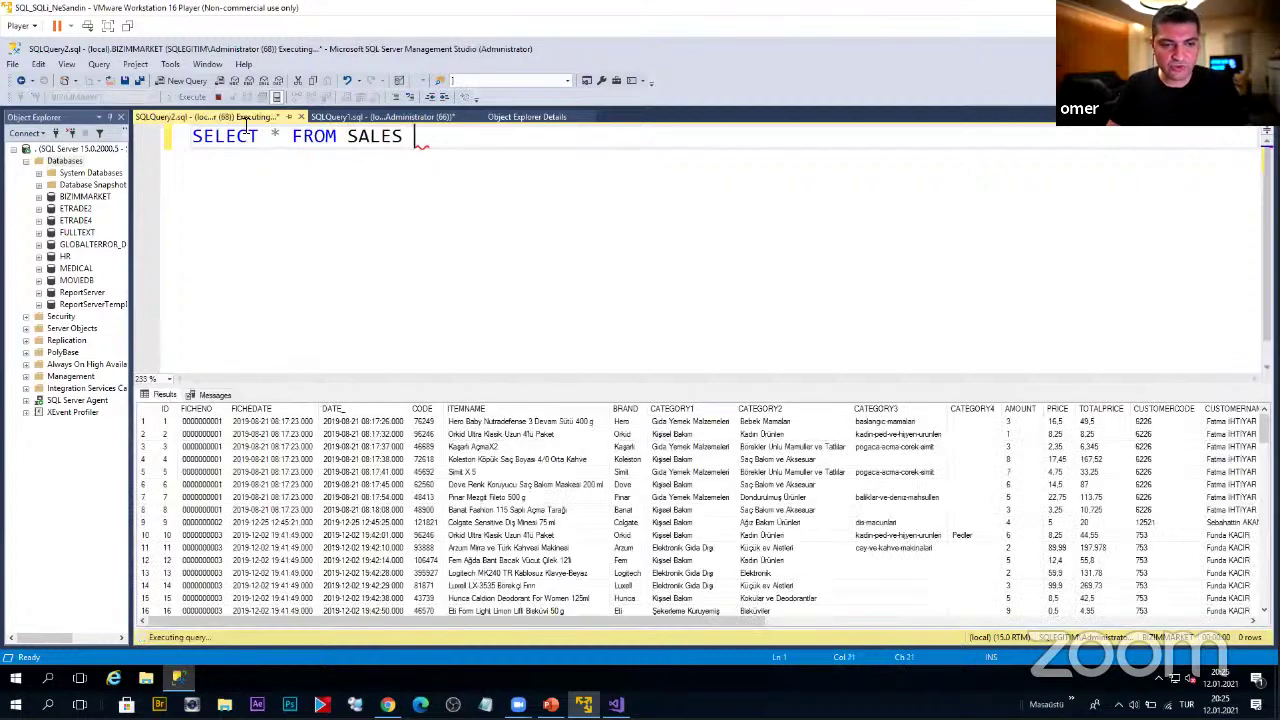
pyautogui.press('alt+Break')
# Count the SALES rows with COUNT(*), returning 571175
pyautogui.doubleClick(273, 136)
pyautogui.write('COUNT(*)')
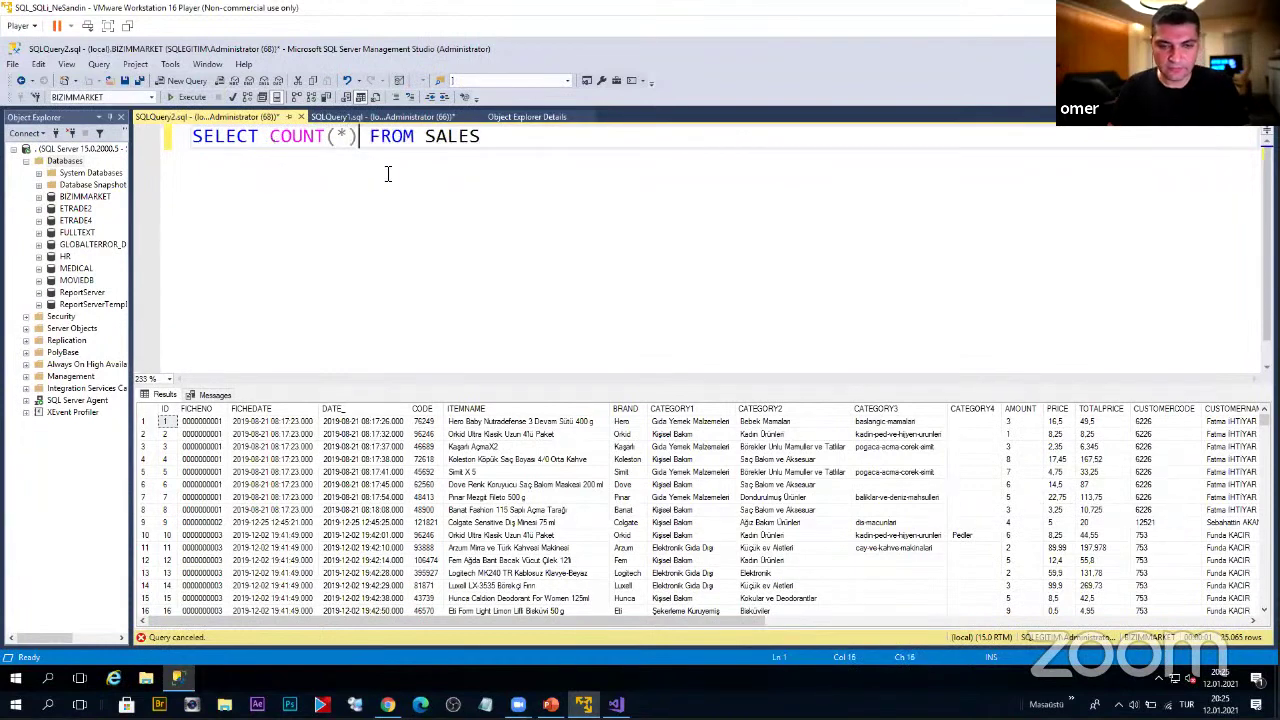
pyautogui.press('F5')
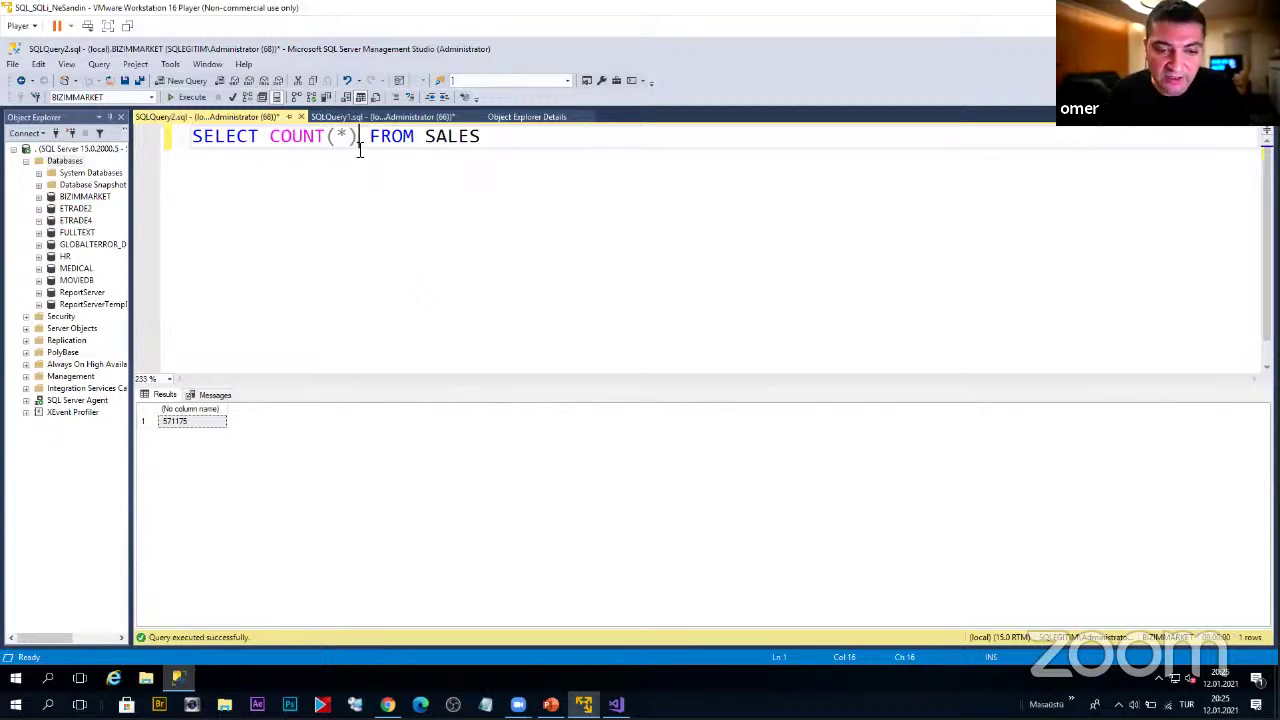
pyautogui.moveTo(358, 137); pyautogui.dragTo(271, 147)
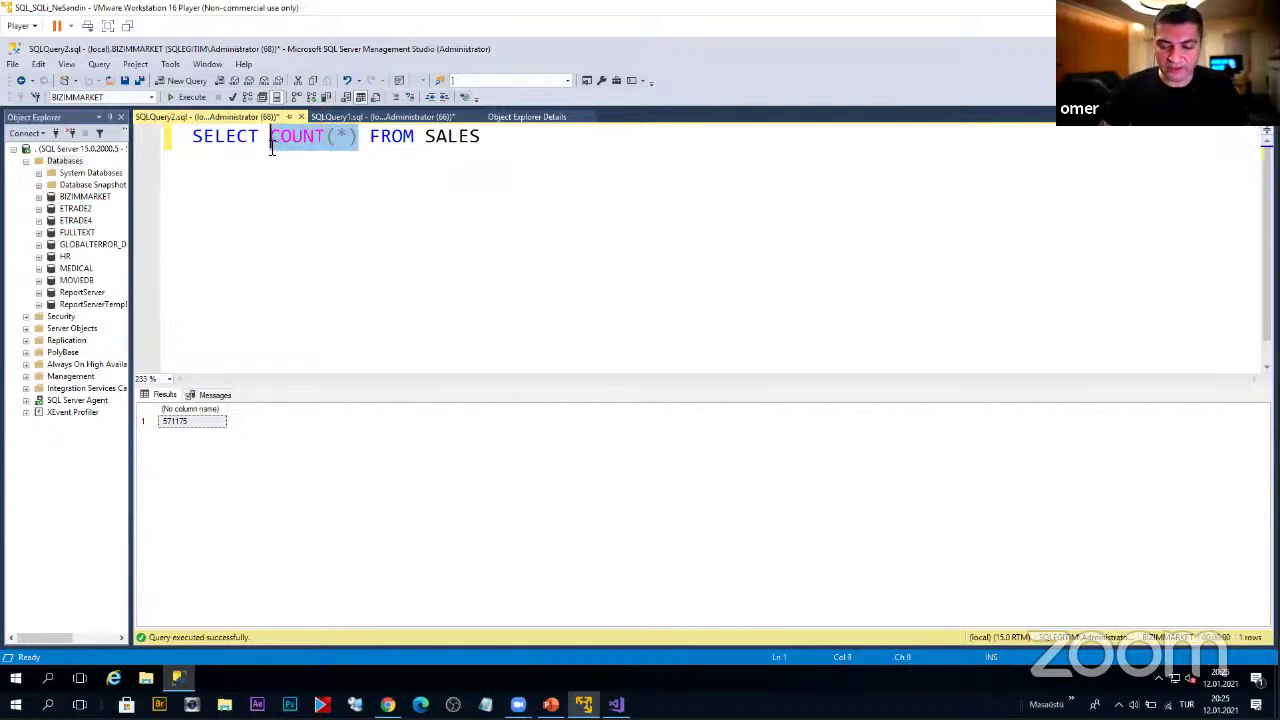
# Rerun SELECT * FROM SALES and select the FICHENO and FICHEDATE values of the first rows
pyautogui.write('*')
pyautogui.click(198, 97)
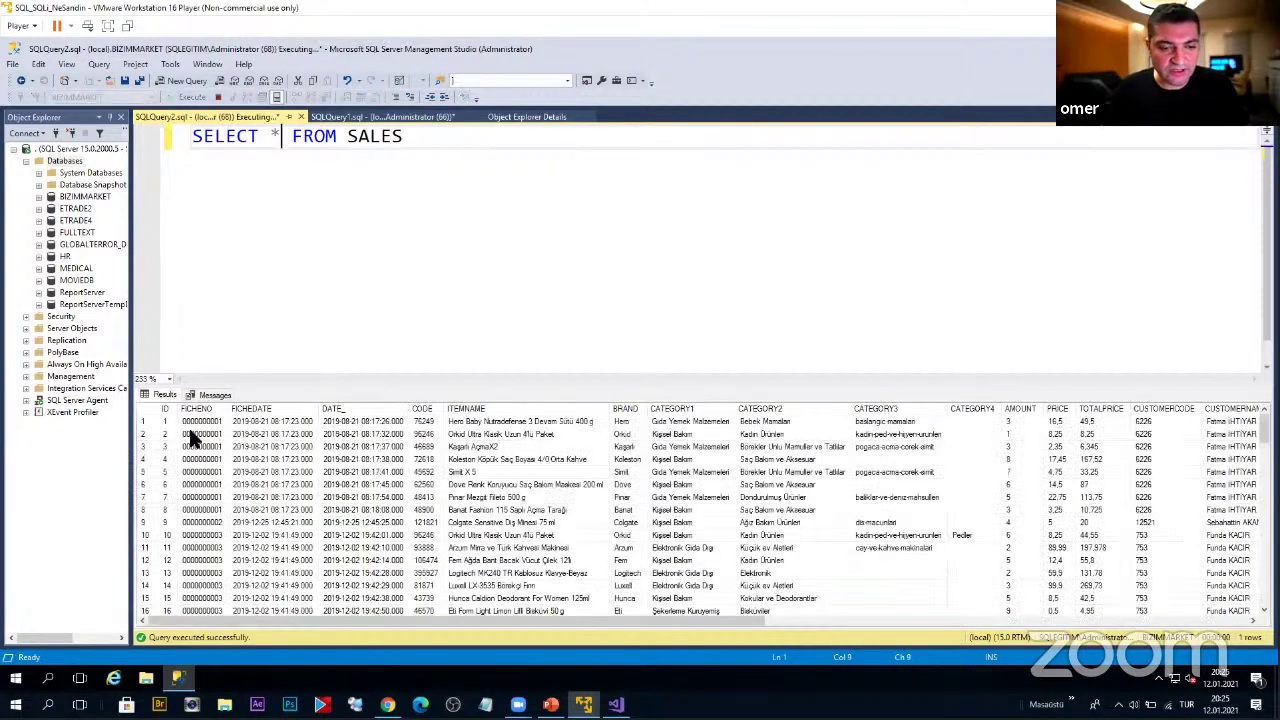
pyautogui.moveTo(197, 427); pyautogui.dragTo(199, 520)
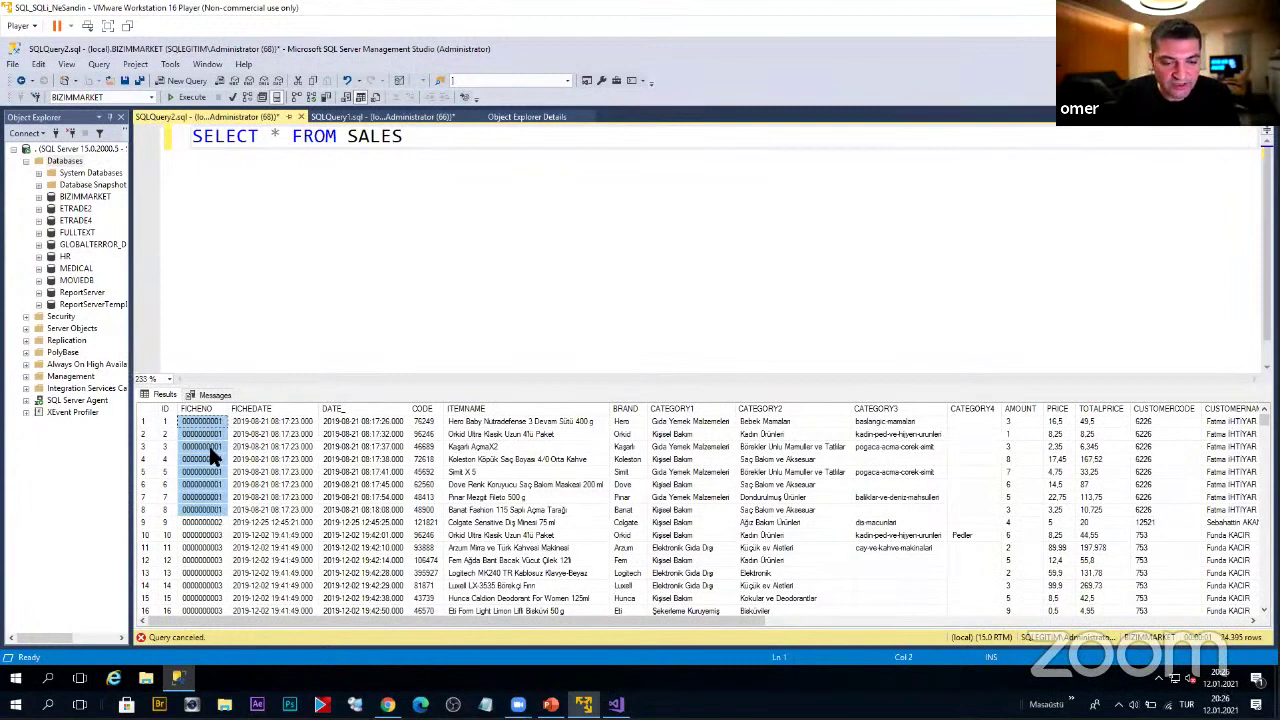
pyautogui.hotkey('shift', 'Up')
pyautogui.hotkey('shift', 'Up')
pyautogui.hotkey('shift', 'Up')
pyautogui.hotkey('shift', 'Up')
pyautogui.hotkey('shift', 'Up')
pyautogui.hotkey('shift', 'Up')
pyautogui.hotkey('shift', 'Up')
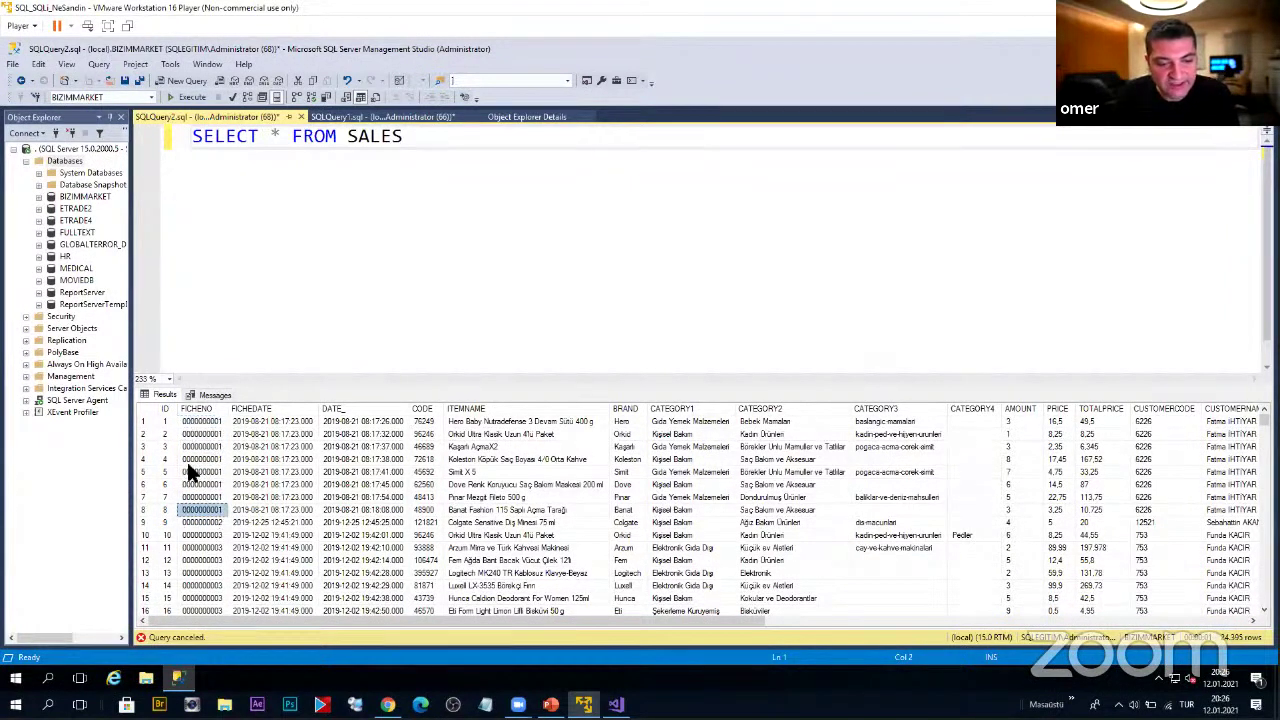
pyautogui.hotkey('shift', 'Down')
pyautogui.hotkey('shift', 'Down')
pyautogui.hotkey('shift', 'Down')
pyautogui.hotkey('shift', 'Down')
pyautogui.hotkey('shift', 'Down')
pyautogui.hotkey('shift', 'Down')
pyautogui.hotkey('shift', 'Down')
pyautogui.moveTo(256, 424); pyautogui.dragTo(257, 516)
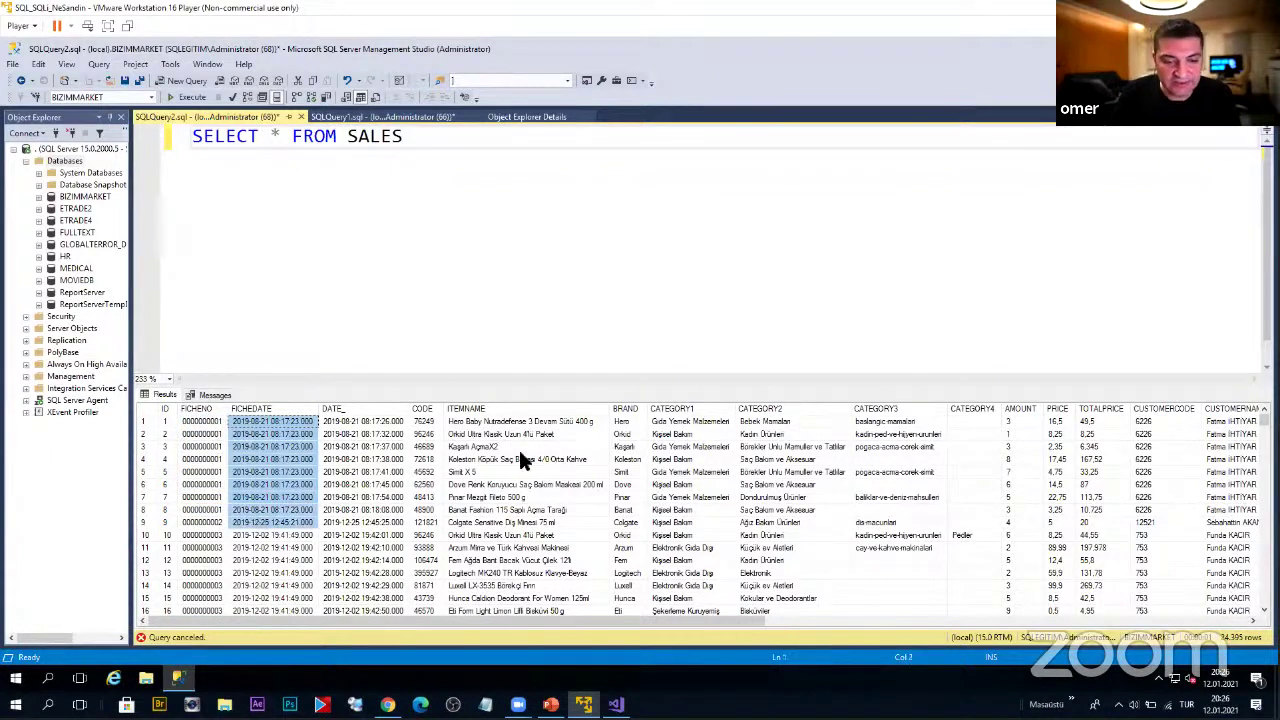
# Inspect row 1's CODE 76249, ITEMNAME, BRAND Hero and CATEGORY1–CATEGORY4 values
pyautogui.click(434, 418)
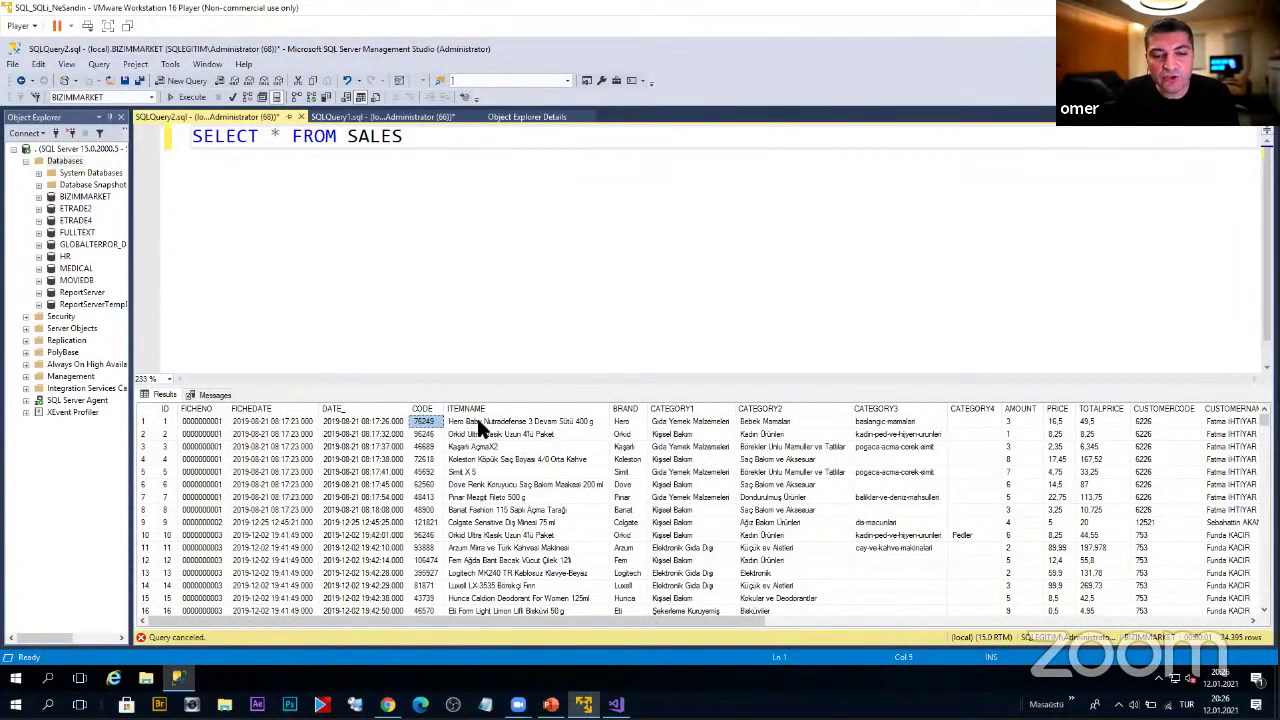
pyautogui.click(566, 424)
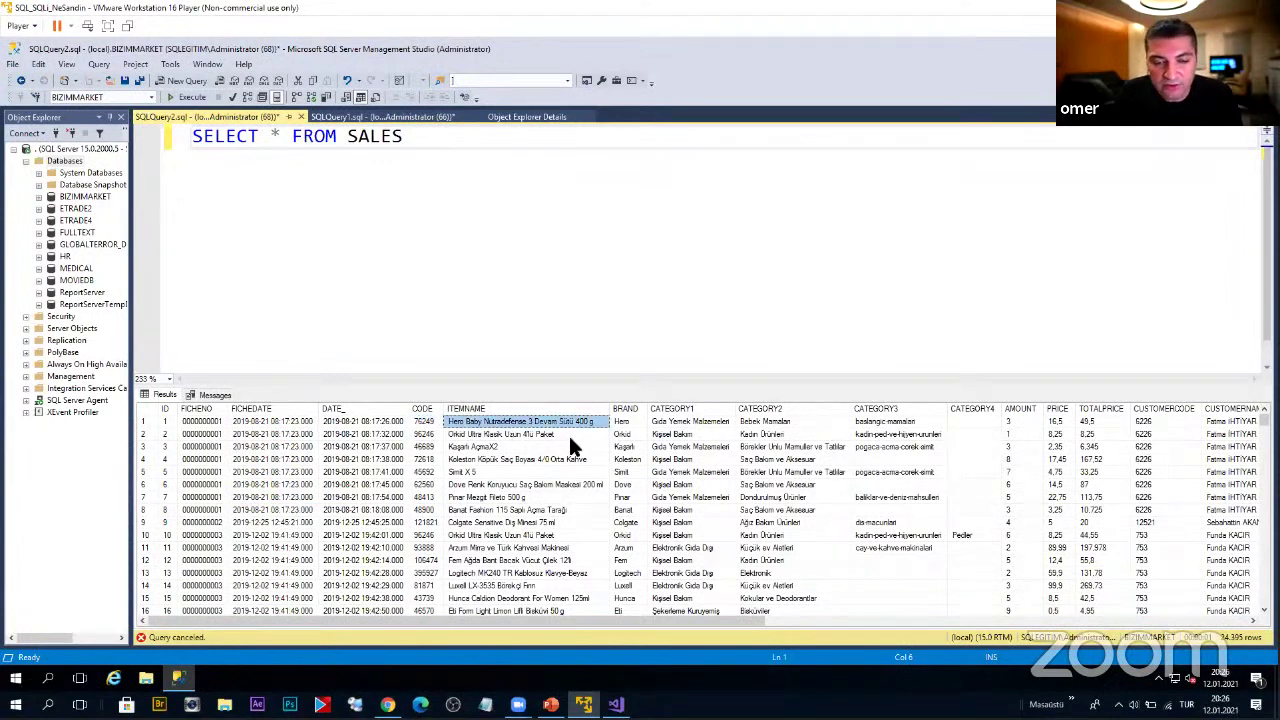
pyautogui.click(626, 428)
pyautogui.click(704, 427)
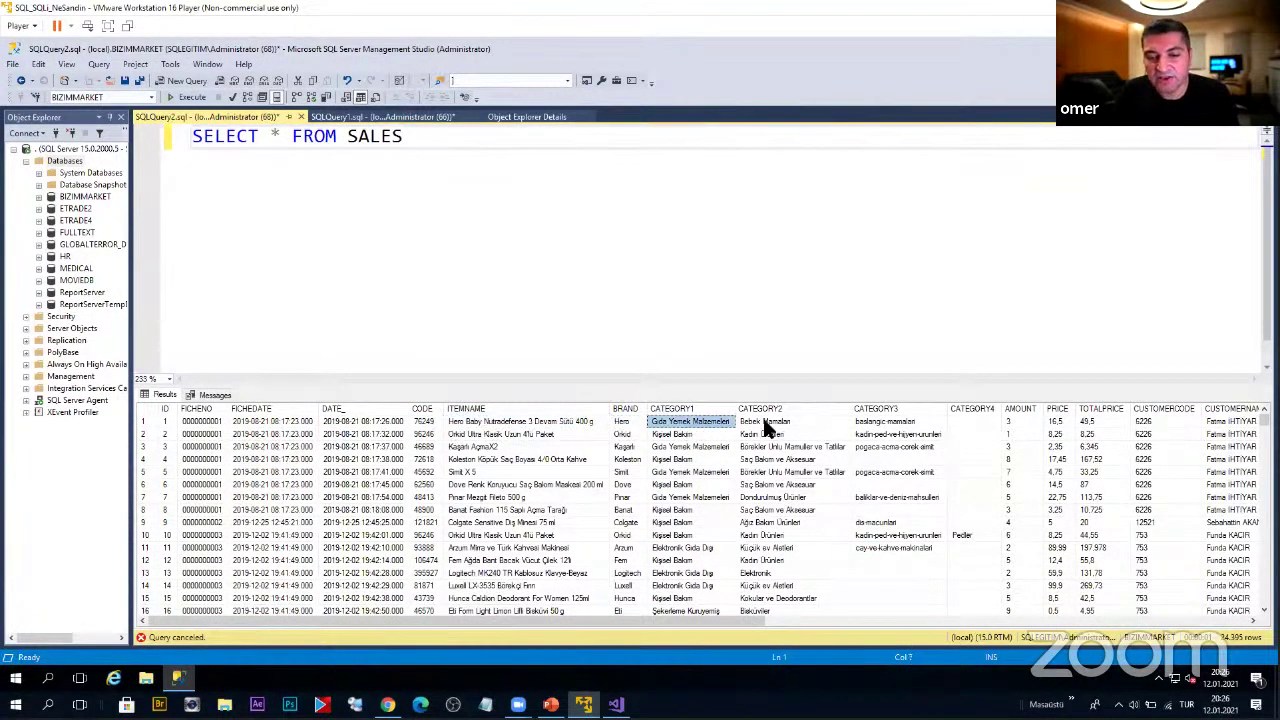
pyautogui.click(826, 427)
pyautogui.click(910, 430)
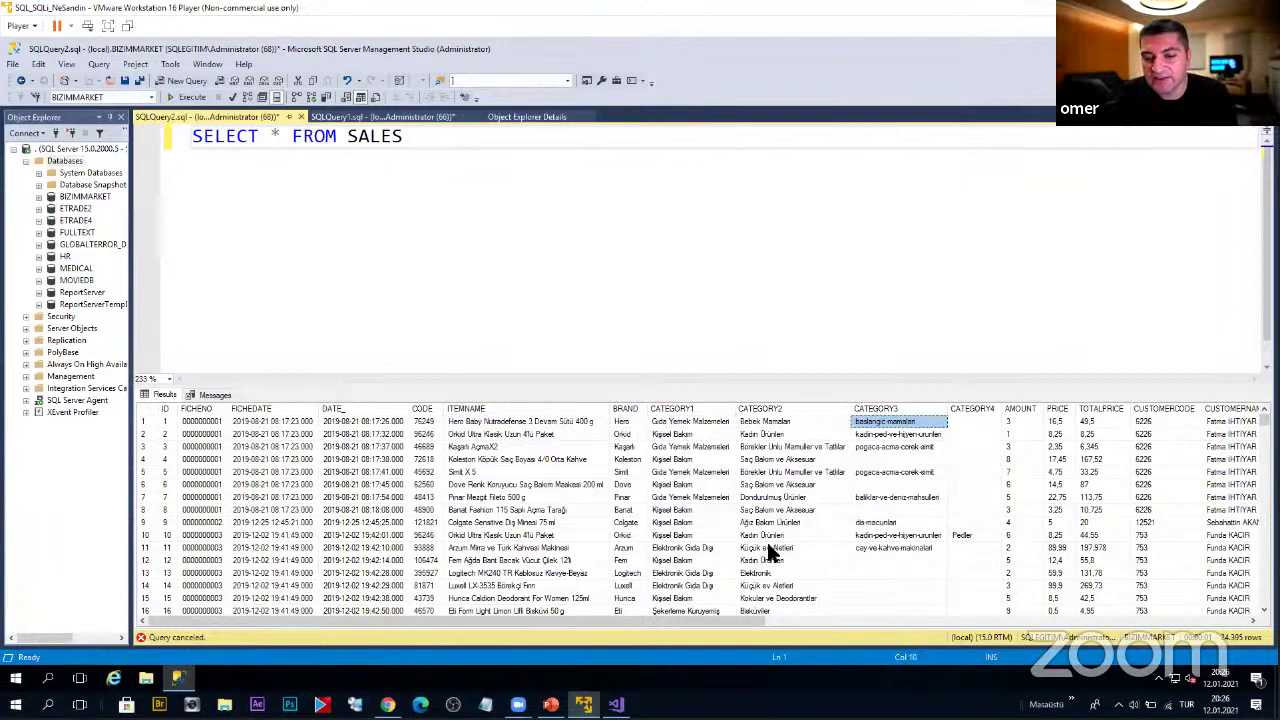
pyautogui.click(978, 421)
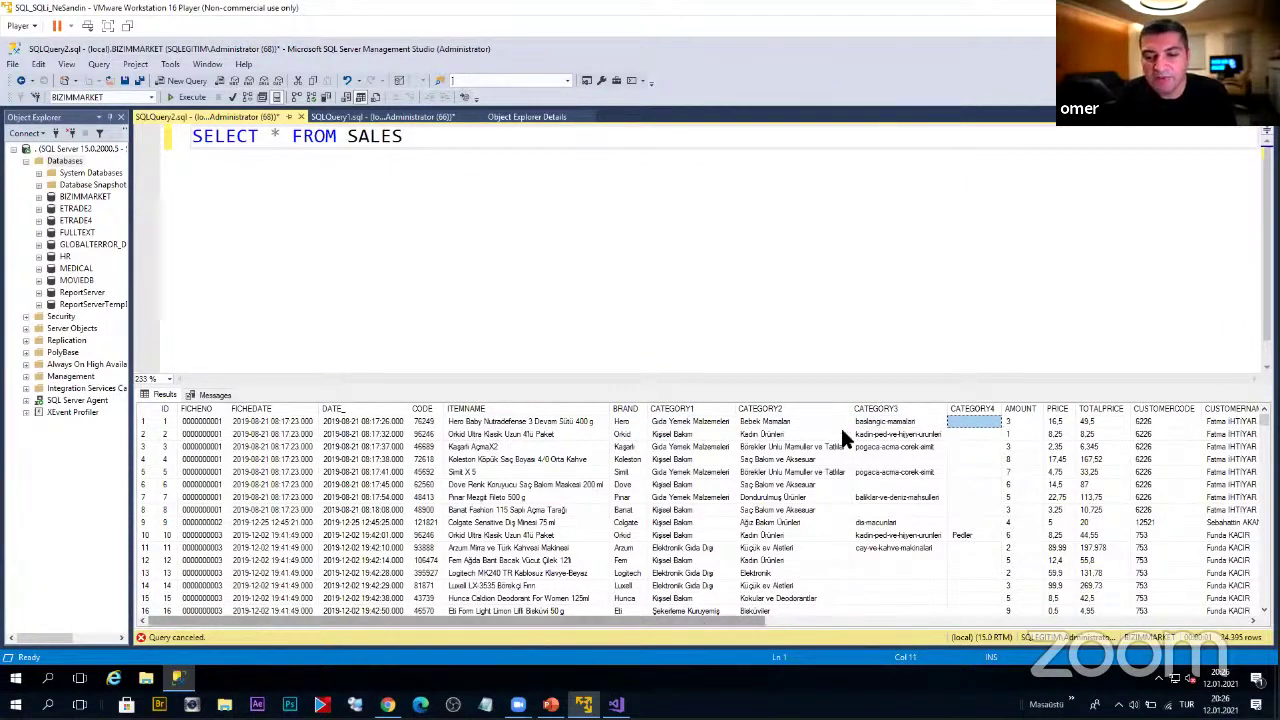
# Inspect row 1's AMOUNT, TOTALPRICE and CUSTOMERCODE values, bringing the branch and region columns into view
pyautogui.hscroll(3, 842, 435)
pyautogui.click(872, 422)
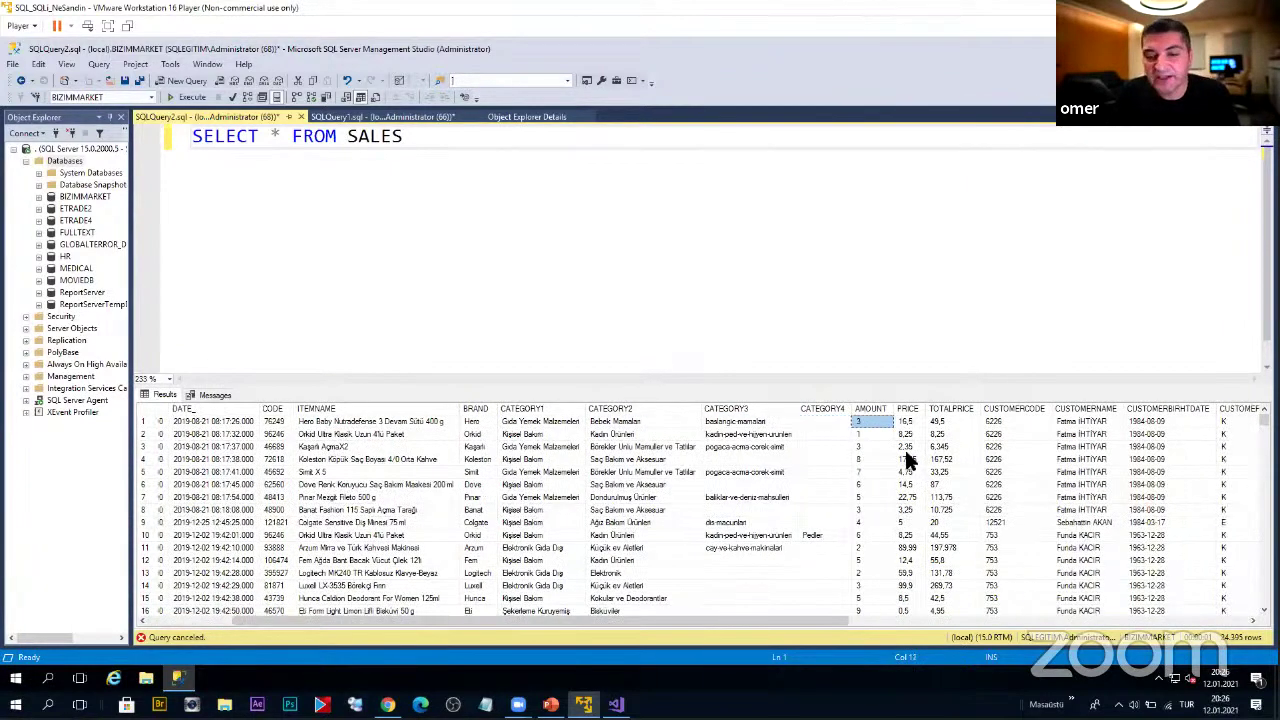
pyautogui.click(951, 421)
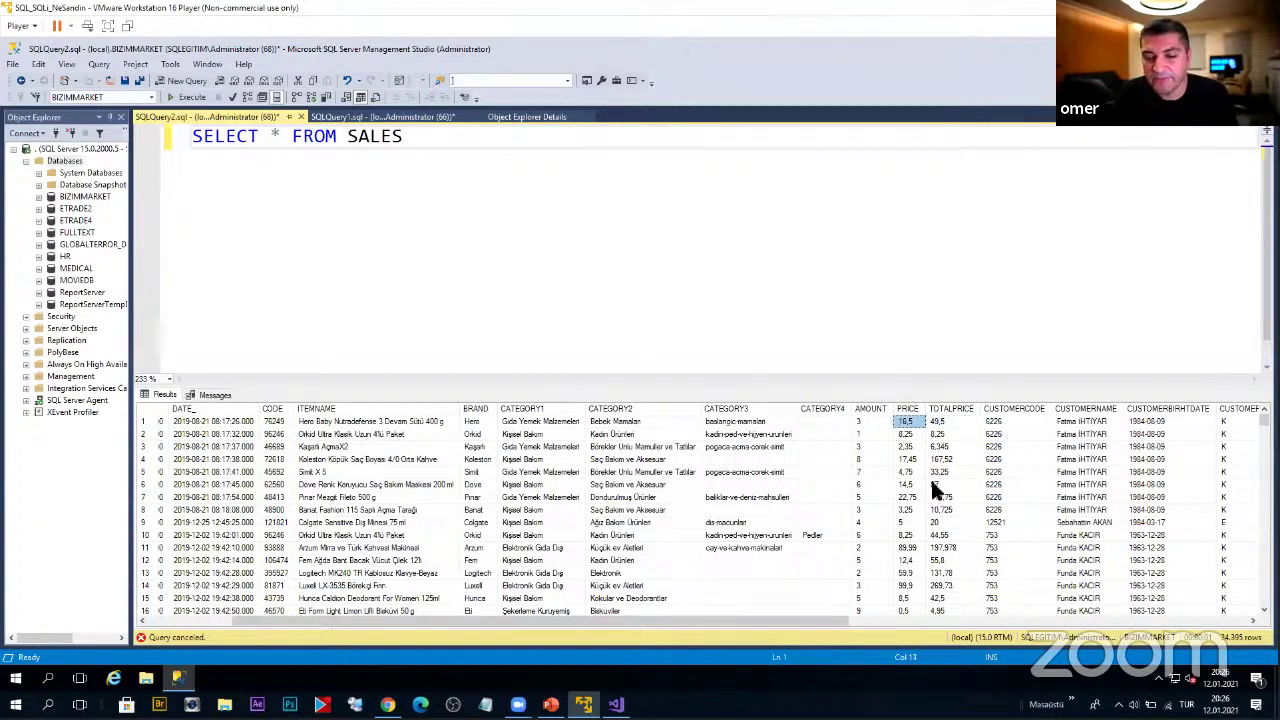
pyautogui.press('Right')
pyautogui.click(1056, 617)
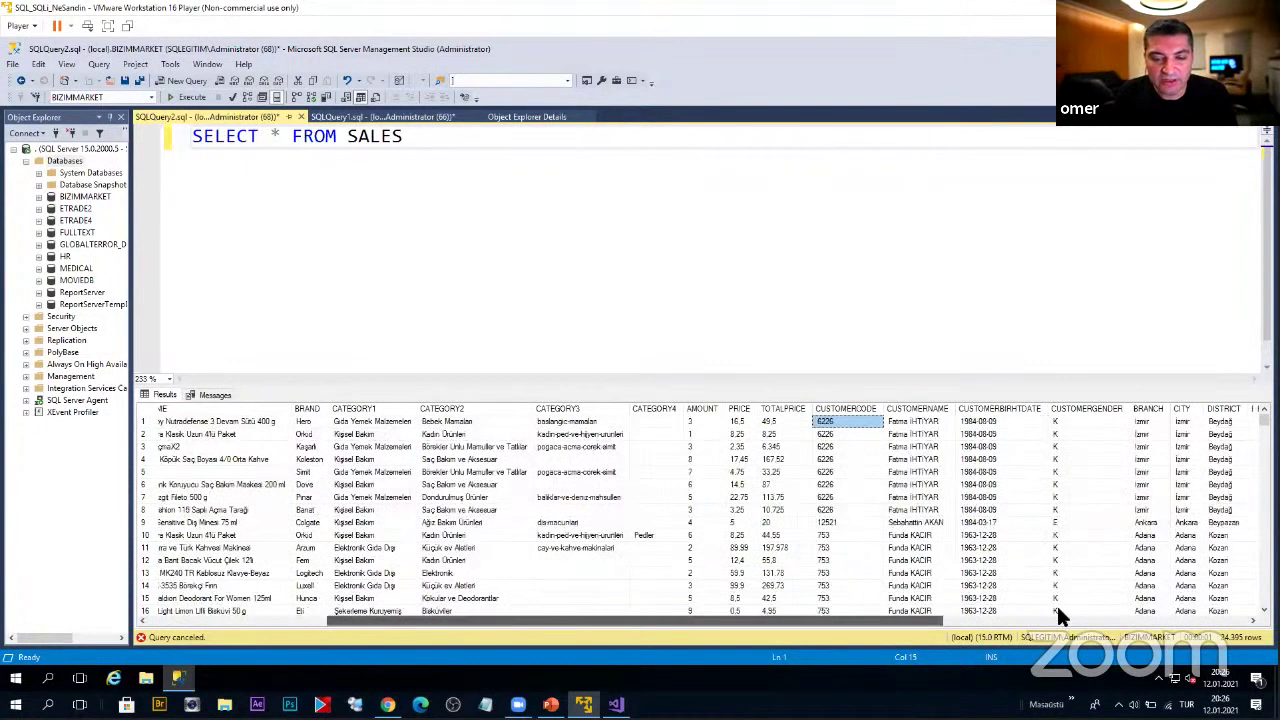
pyautogui.hscroll(3, 600, 425)
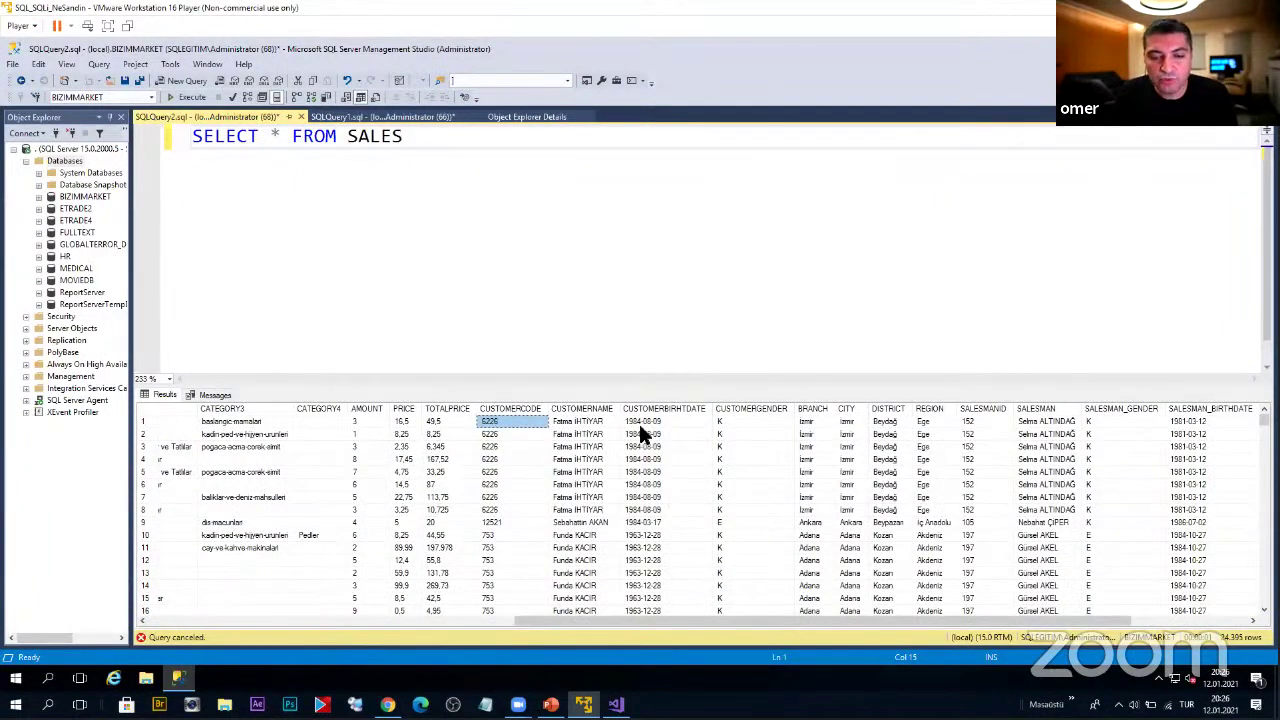
# Step through row 1's customer birth date, gender, BRANCH, REGION, SALESMAN details and TOTALPRICE_REGION
pyautogui.press('Right')
pyautogui.press('Right')
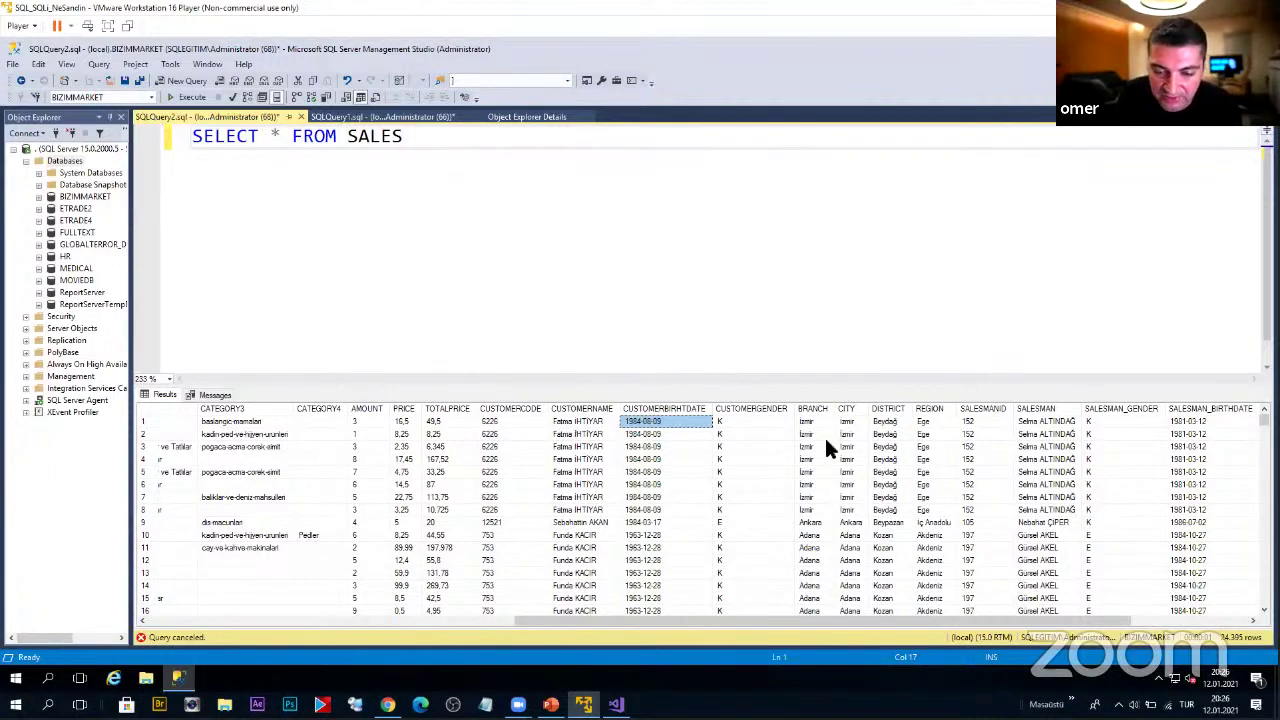
pyautogui.press('Right')
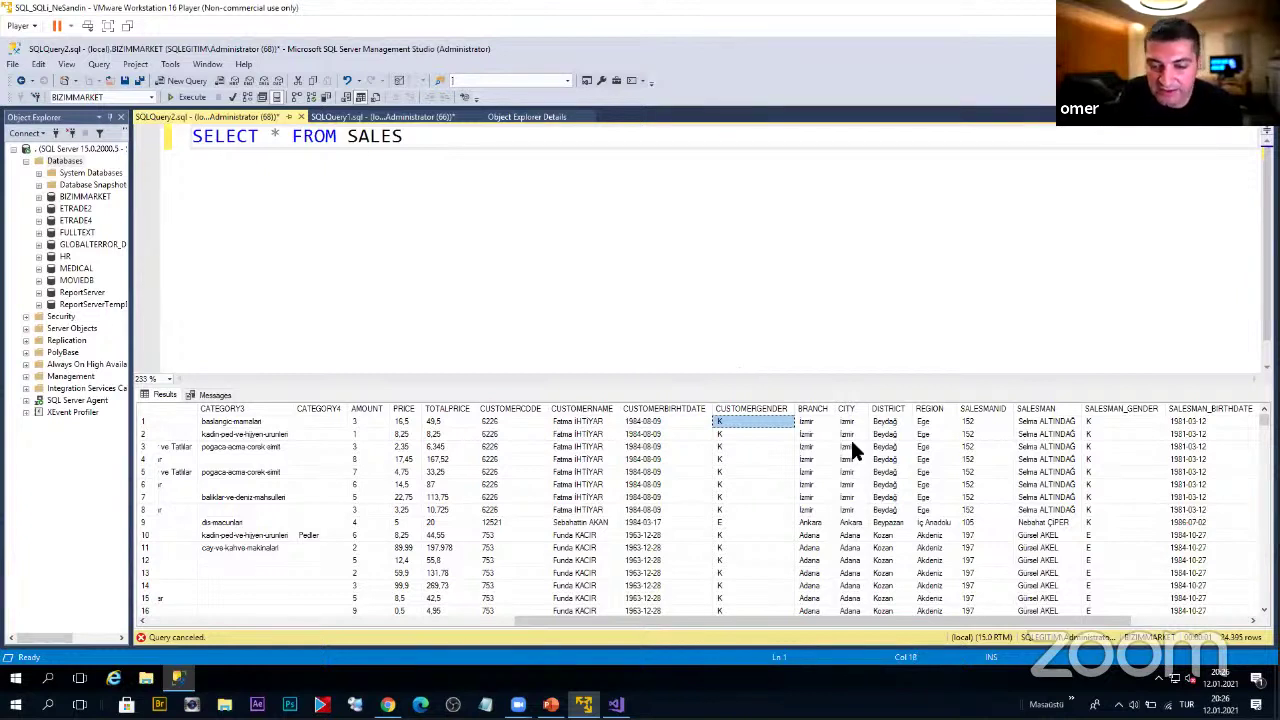
pyautogui.press('Right')
pyautogui.press('Right')
pyautogui.press('Right')
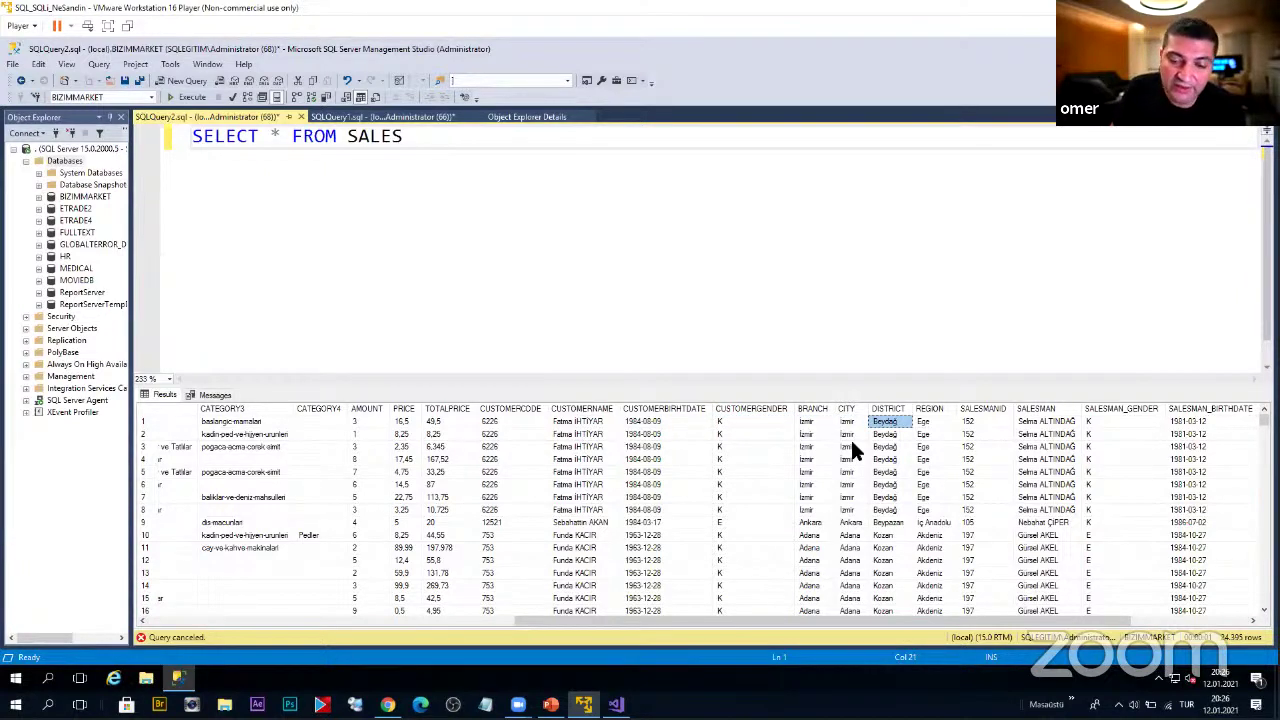
pyautogui.press('Right')
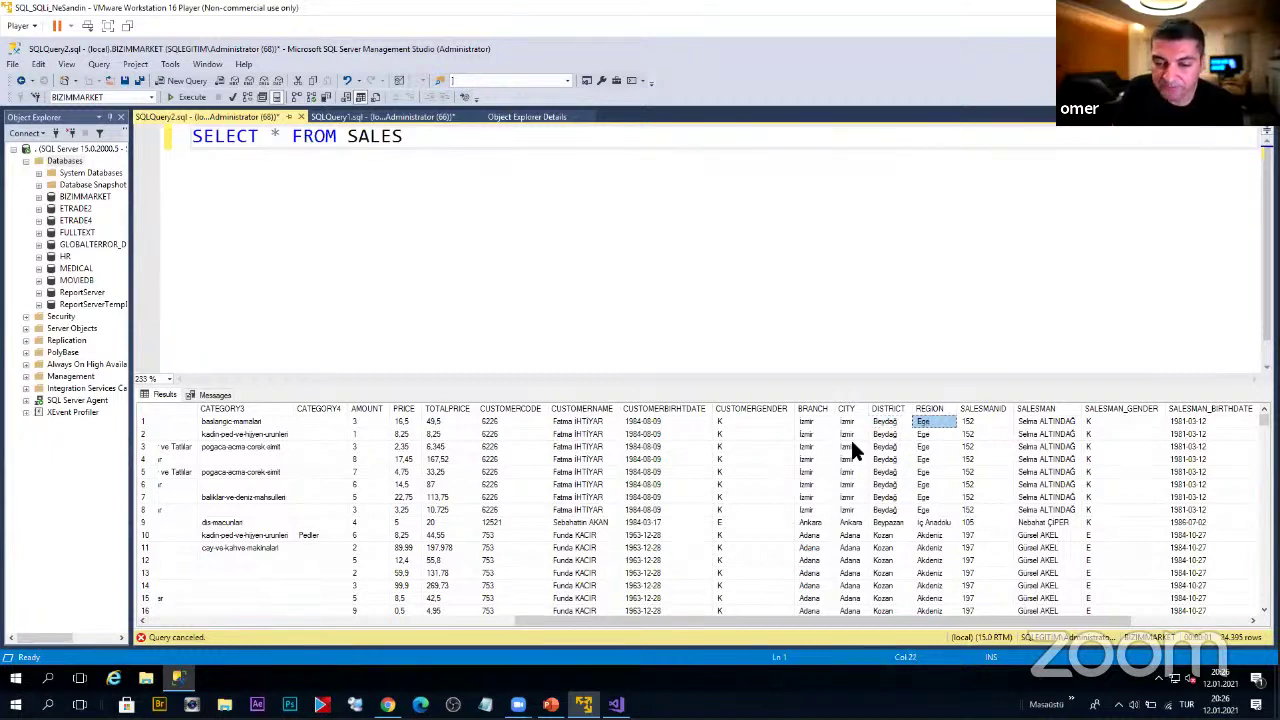
pyautogui.press('Right')
pyautogui.press('Right')
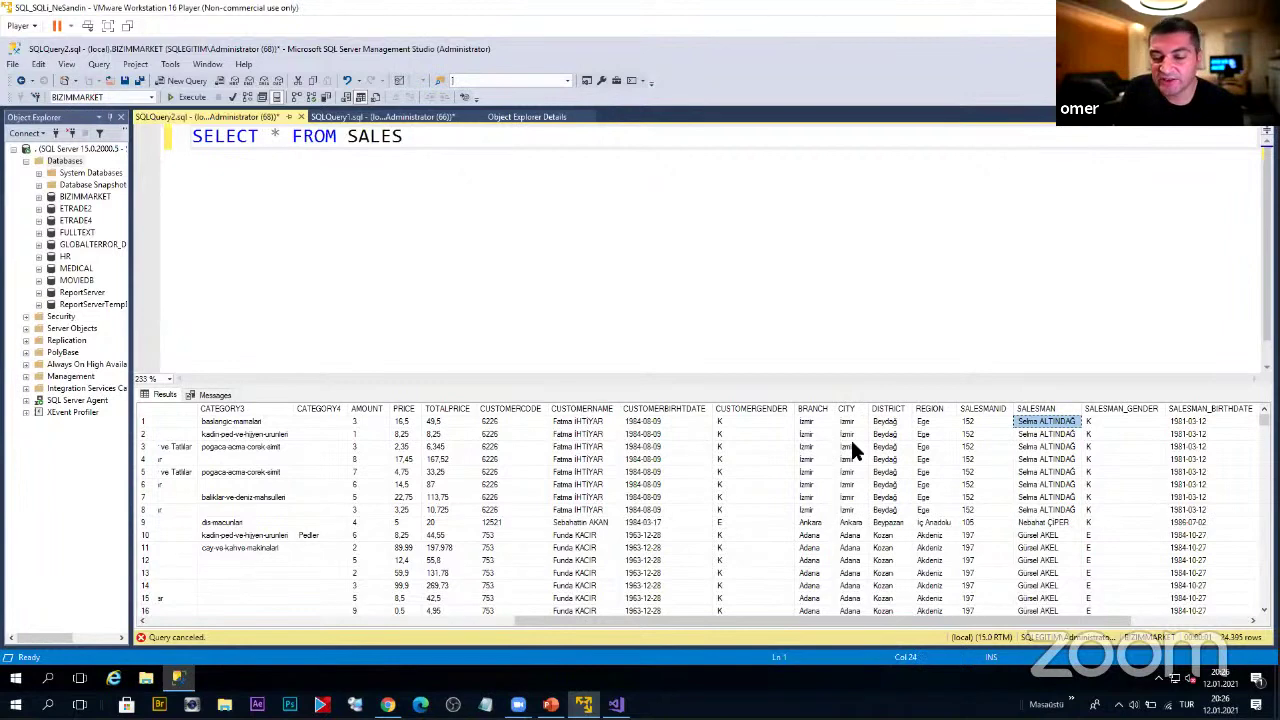
pyautogui.press('Right')
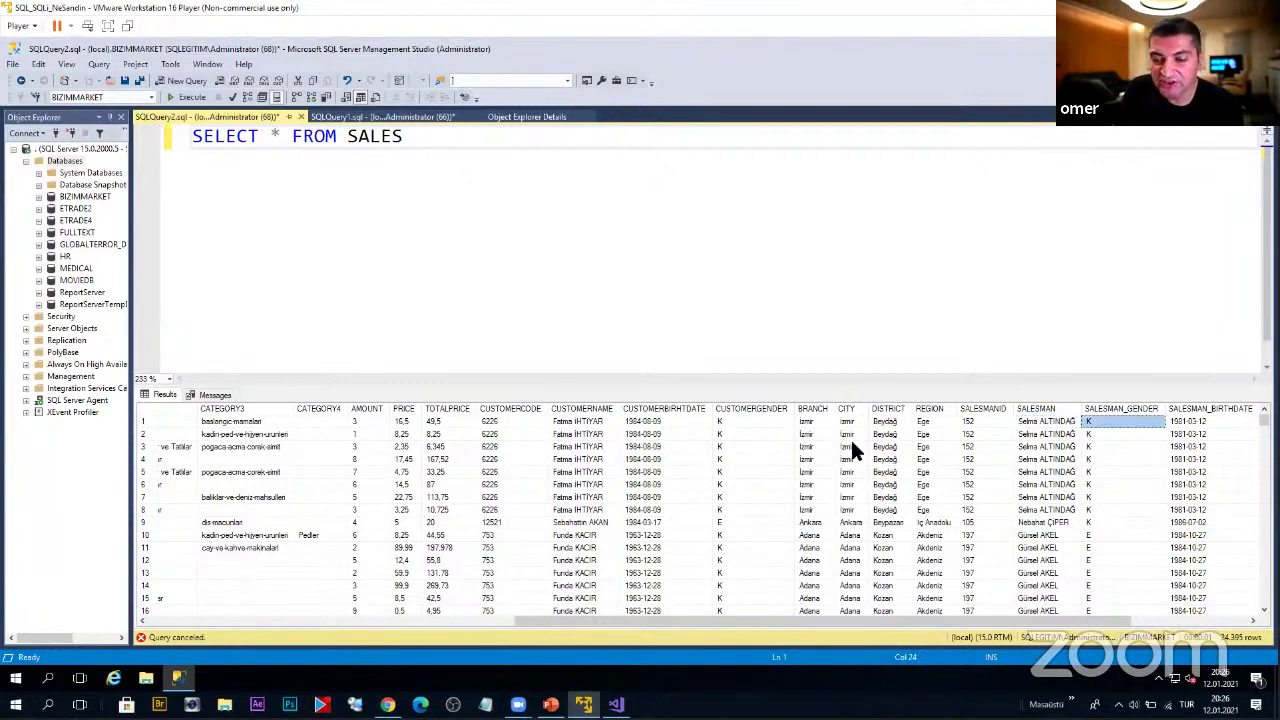
pyautogui.press('Right')
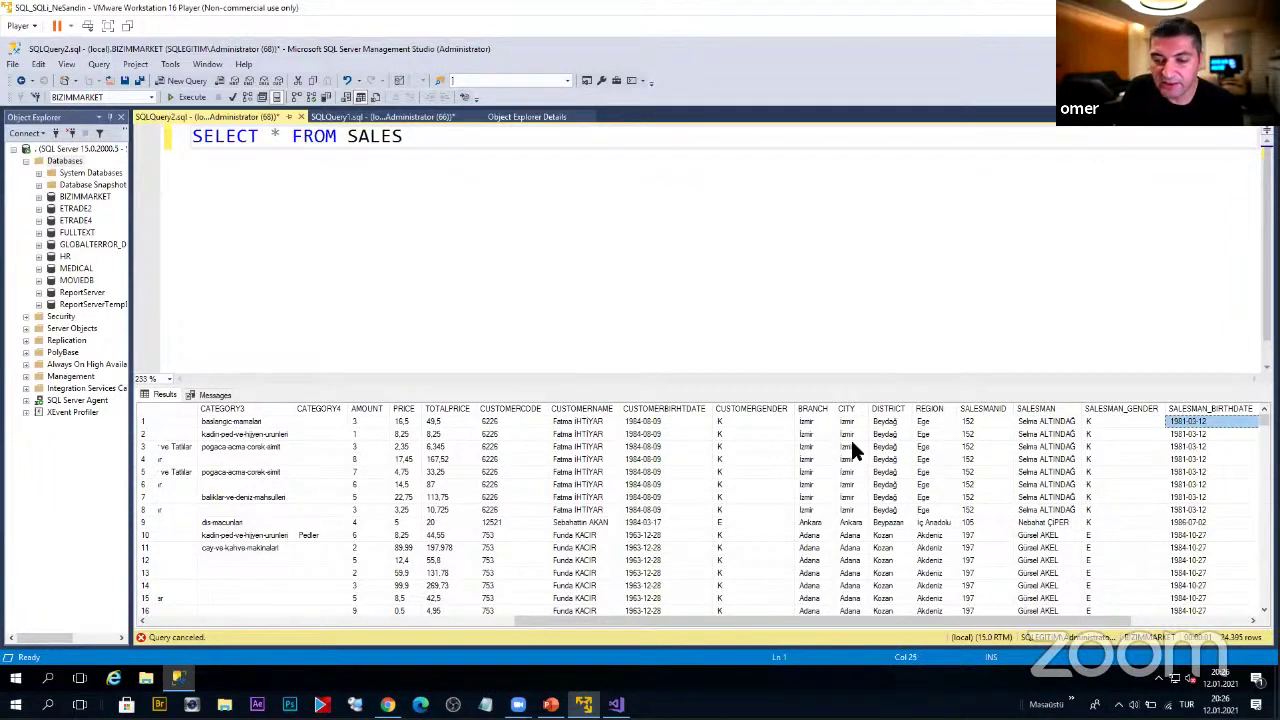
pyautogui.press('Right')
# Recheck the SALESMAN_GENDER, SALESMAN_BIRTHDATE and DATE2 values, then return to row 1's ID column
pyautogui.press('Left')
pyautogui.press('Left')
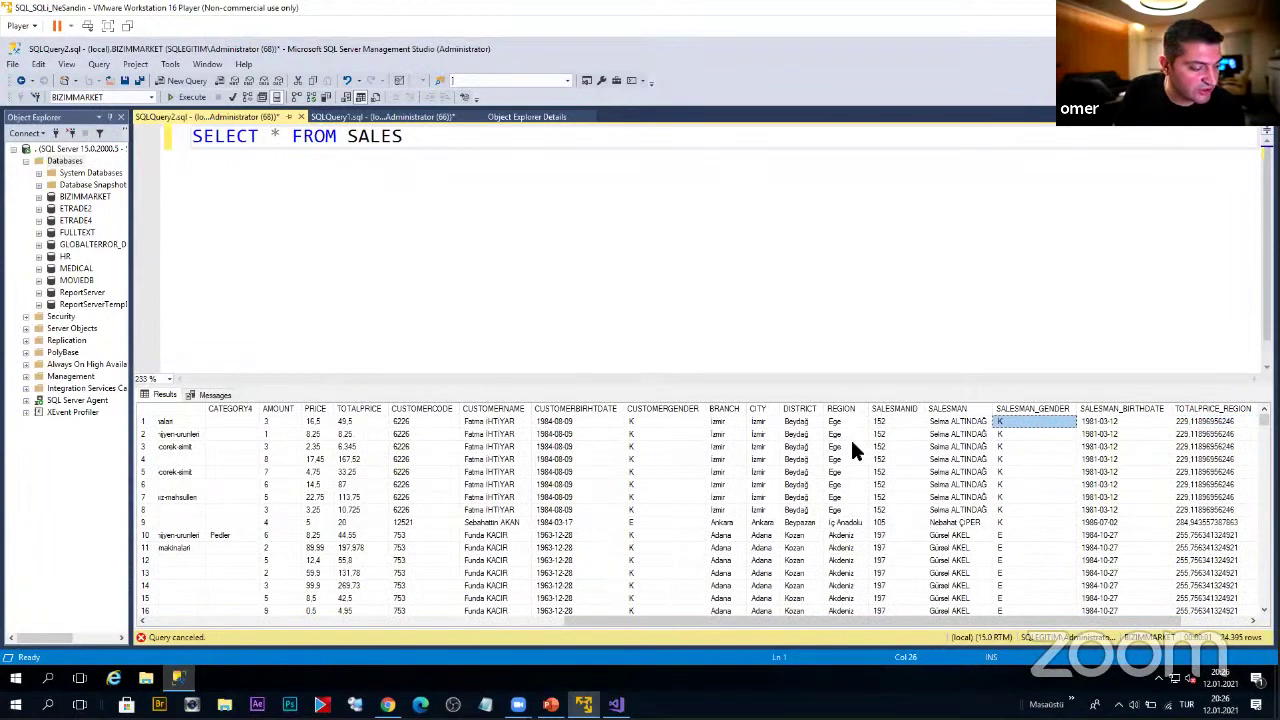
pyautogui.press('Right')
pyautogui.press('Right')
pyautogui.press('Right')
pyautogui.press('Right')
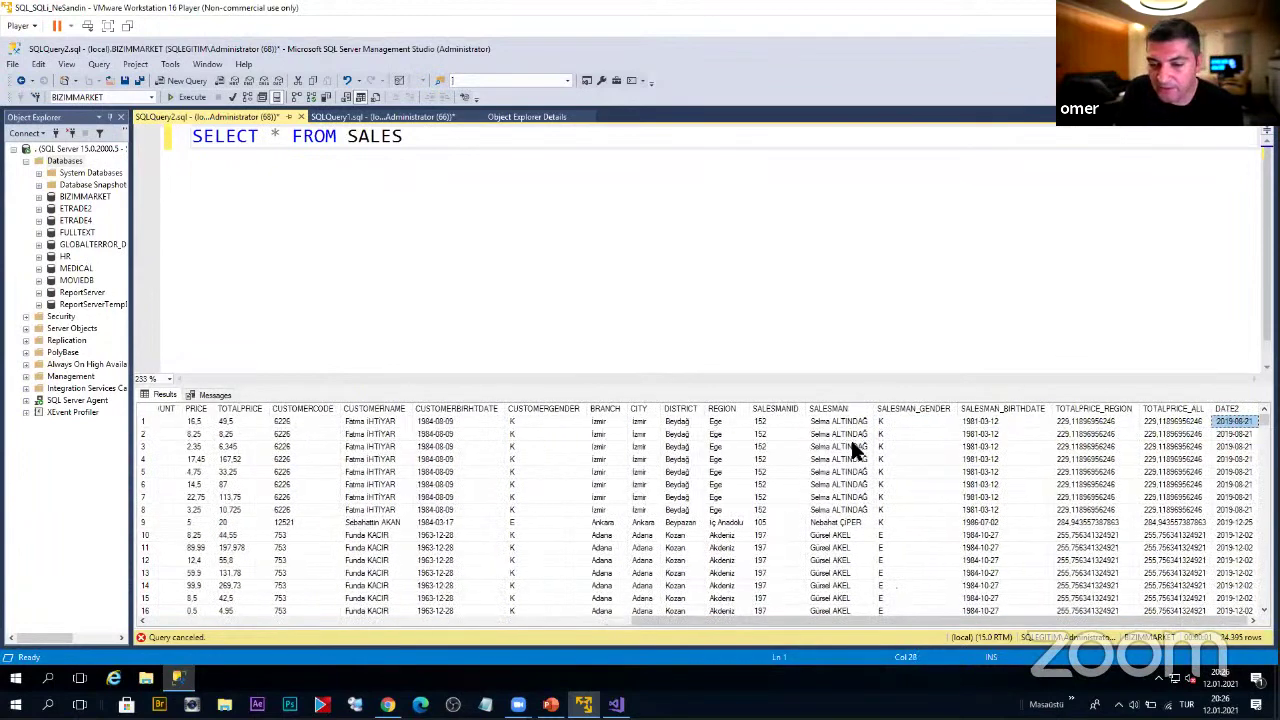
pyautogui.press('Left')
pyautogui.press('Left')
pyautogui.press('Left')
pyautogui.press('Left')
pyautogui.press('Right')
pyautogui.press('Right')
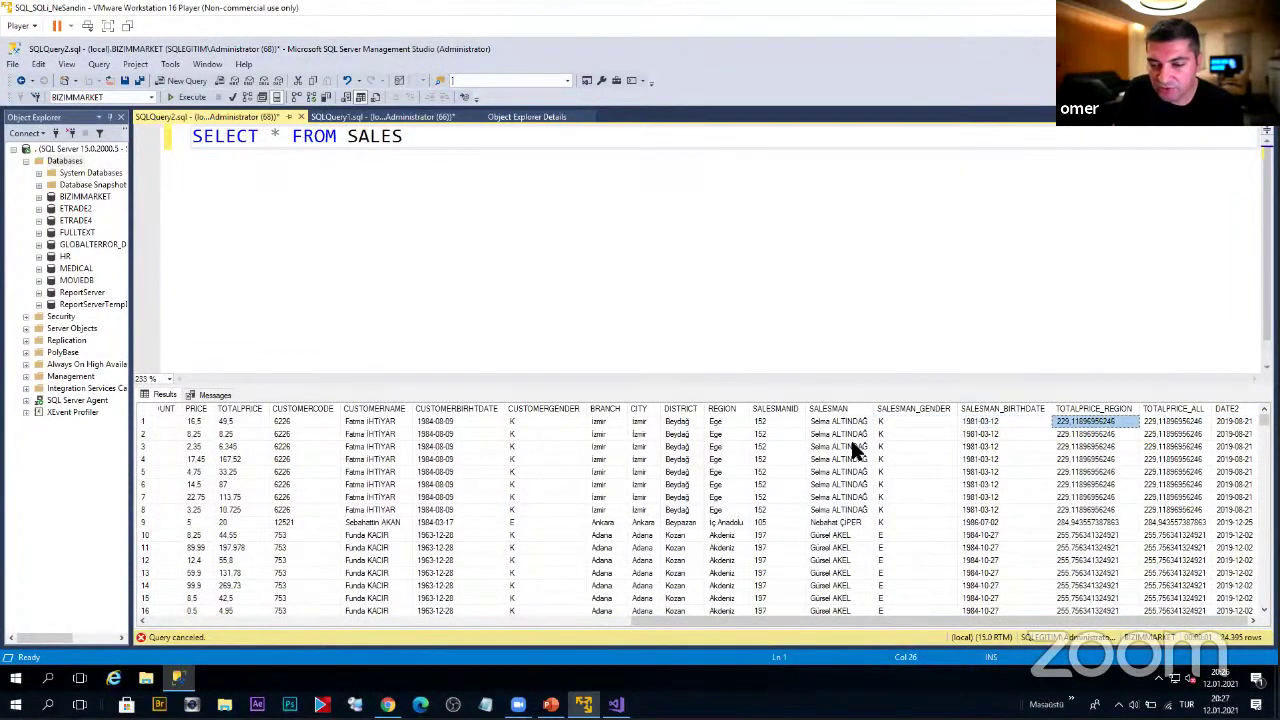
pyautogui.press('Right')
pyautogui.press('Right')
pyautogui.press('Left')
pyautogui.press('Left')
pyautogui.press('Left')
pyautogui.press('Left')
pyautogui.press('Left')
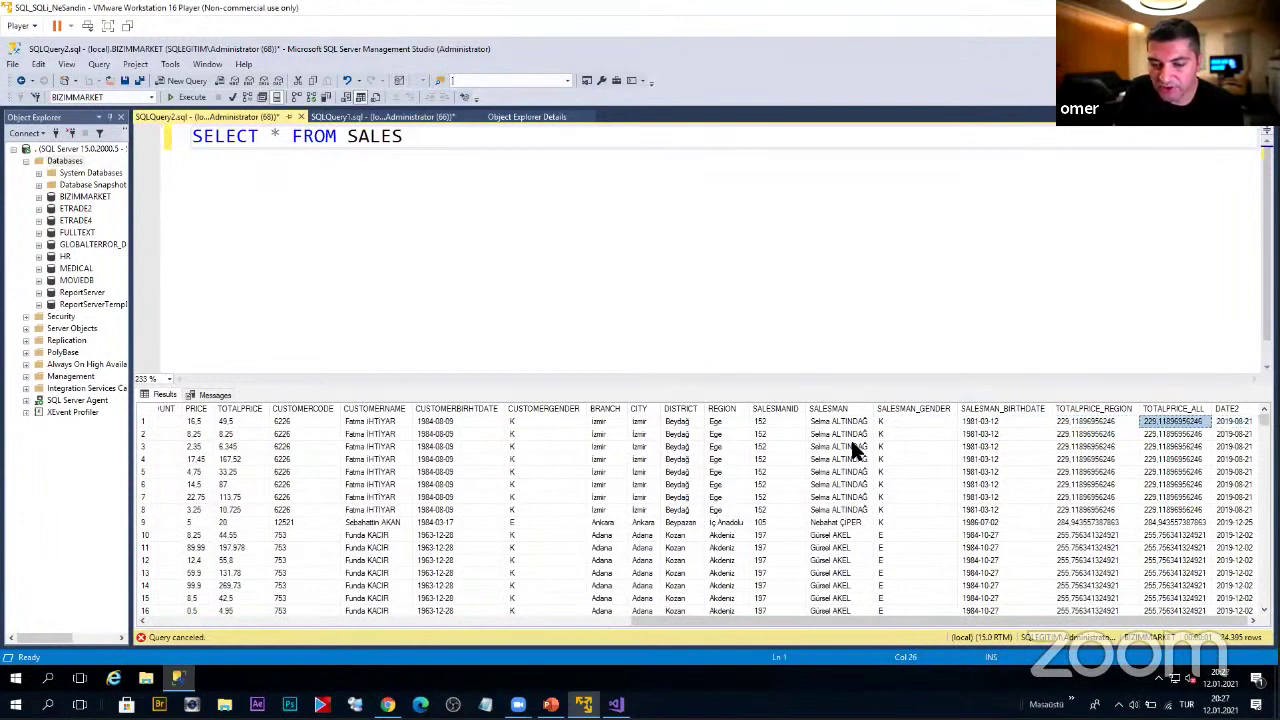
pyautogui.press('Home')
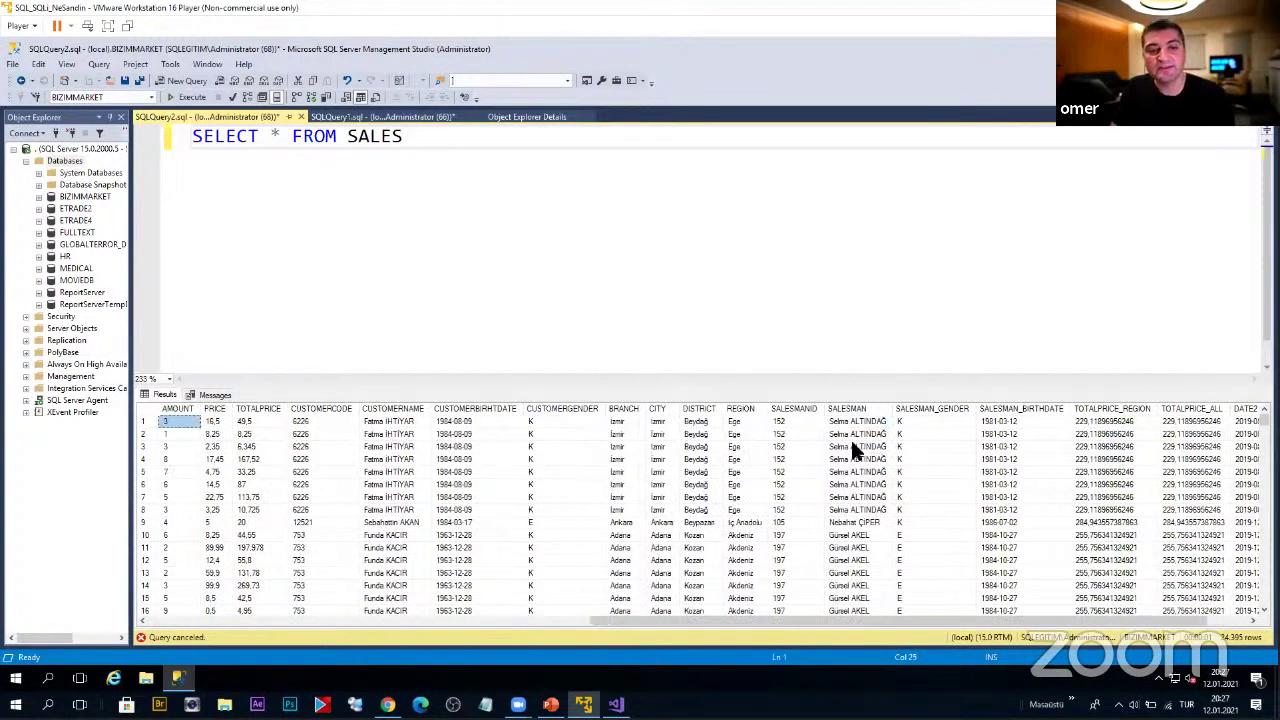
pyautogui.press('Home')
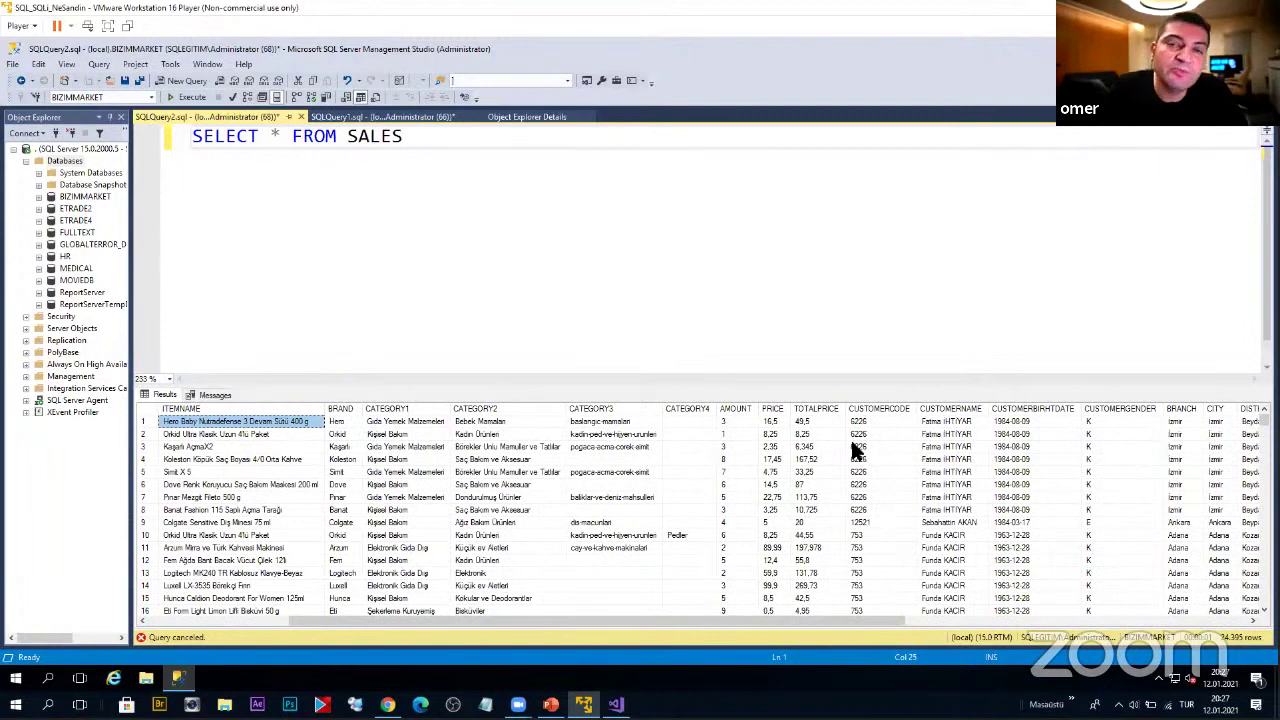
pyautogui.press('Home')
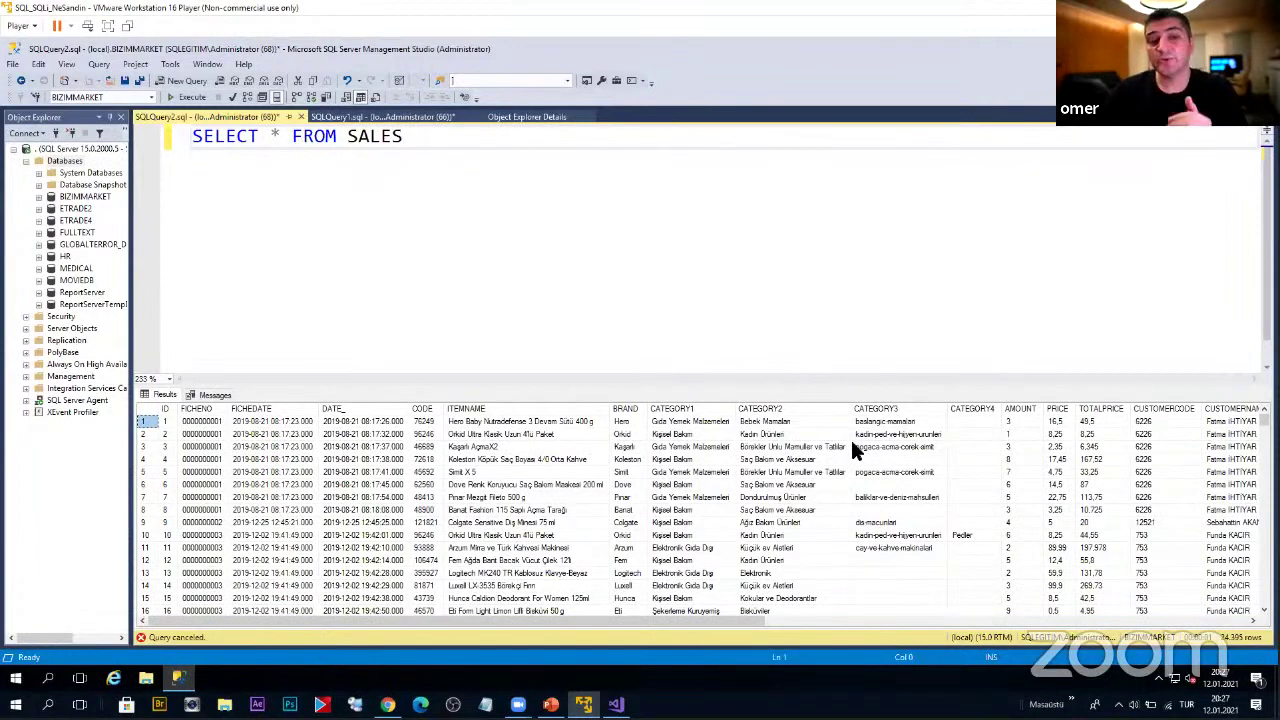
# Rewrite the query as SELECT CITY,SUM(TOTALPRICE) FROM SALES GROUP BY CITY and run it
pyautogui.click(281, 140)
pyautogui.press('Delete')
pyautogui.press('Delete')
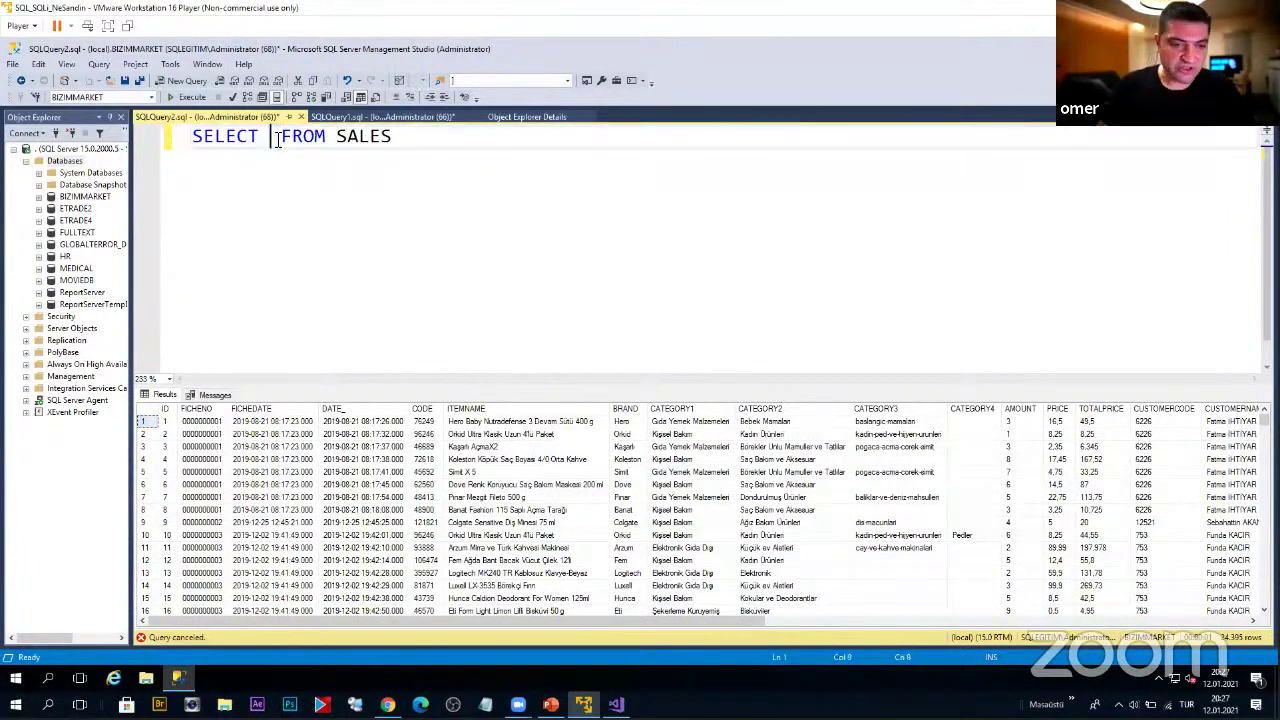
pyautogui.press('Return')
pyautogui.press('Return')
pyautogui.press('Up')
pyautogui.write('CITY')
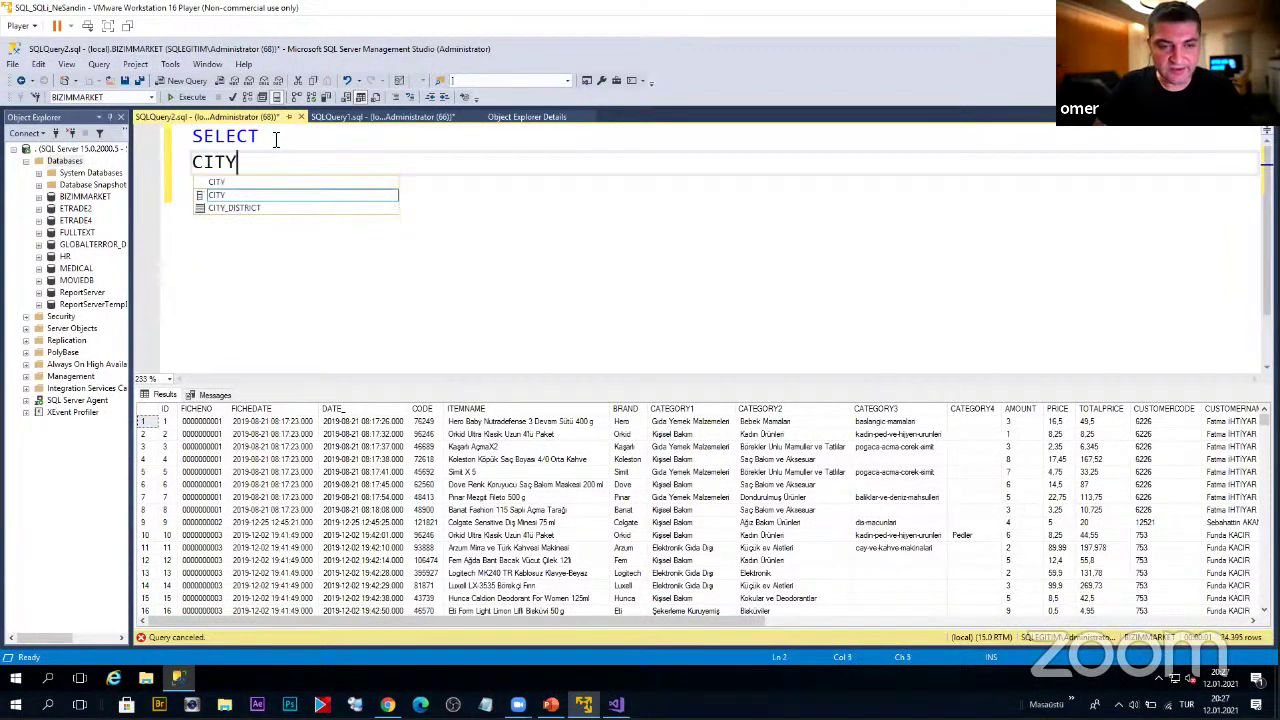
pyautogui.write(',SUM')
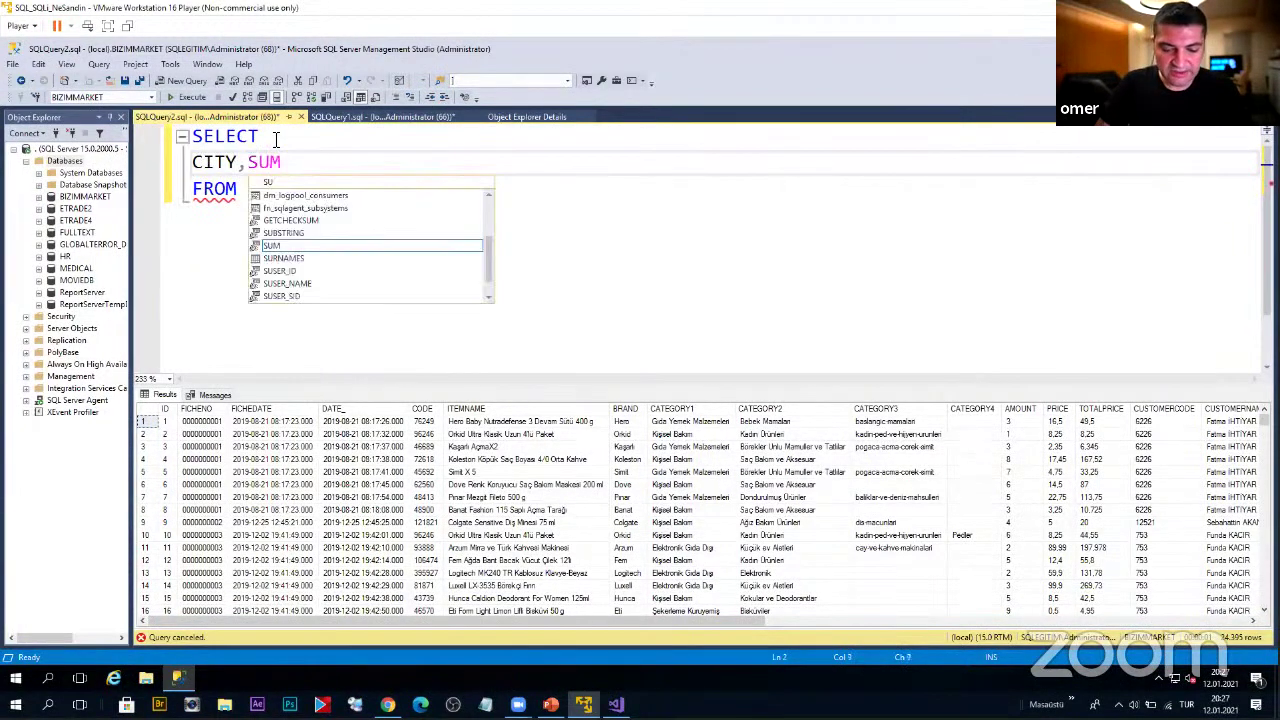
pyautogui.write('(TOTALPRICE)')
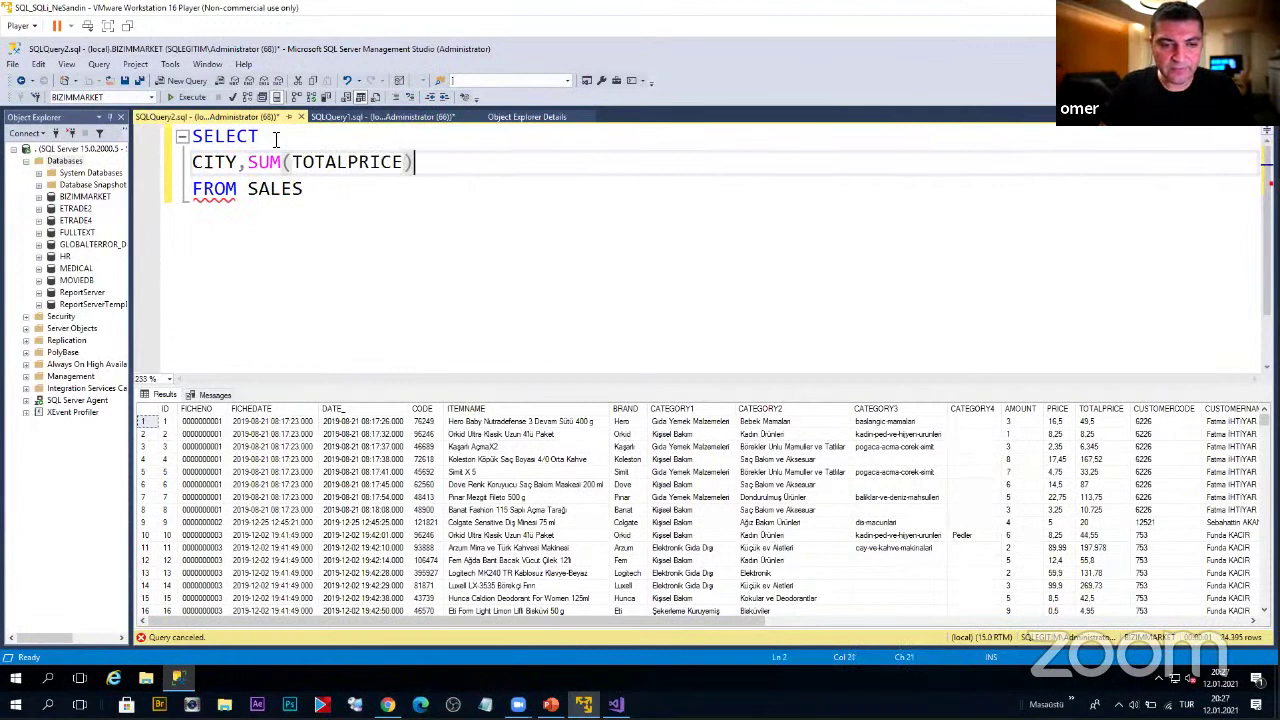
pyautogui.press('Down')
pyautogui.press('Return')
pyautogui.write('GROU')
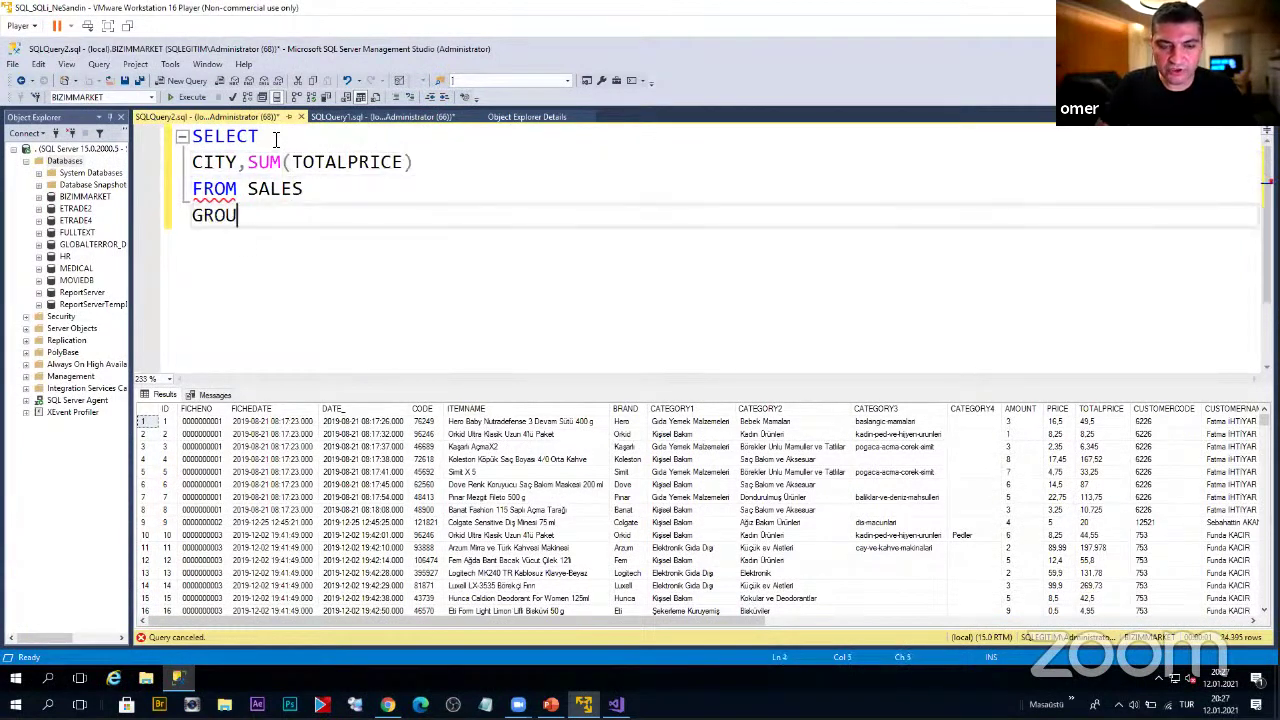
pyautogui.write('P BY BY CIT')
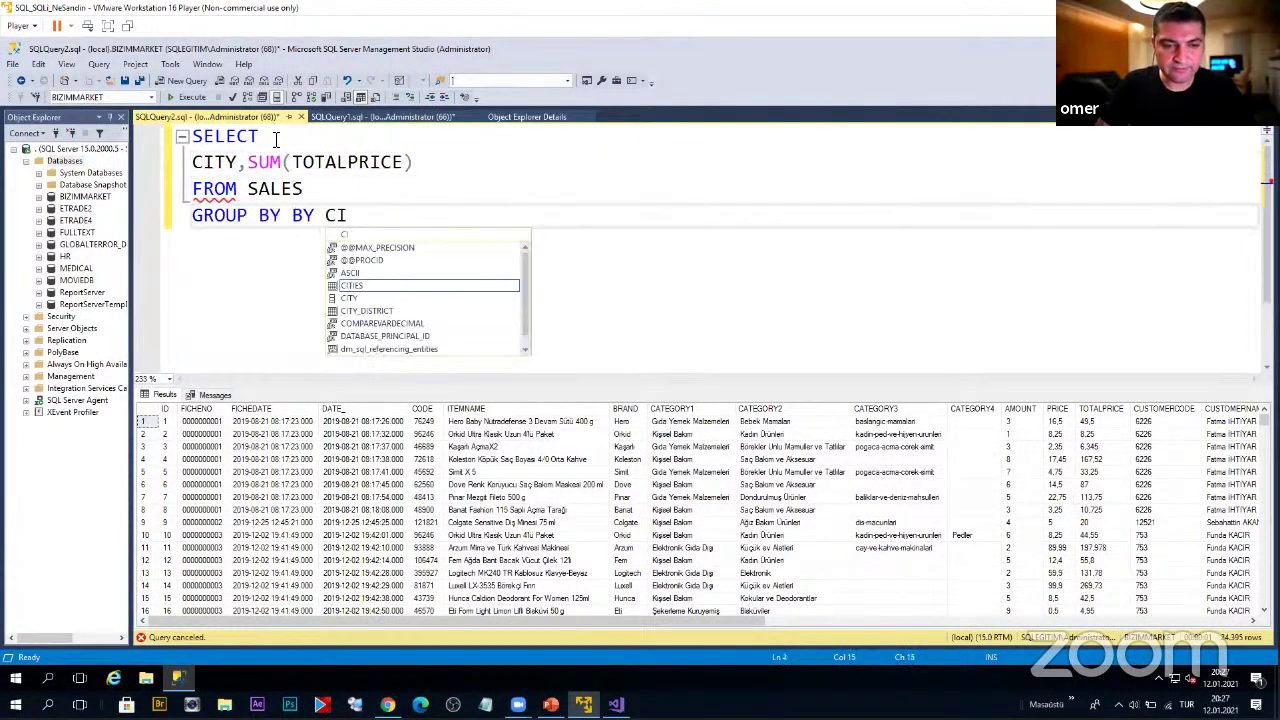
pyautogui.press('BackSpace')
pyautogui.press('BackSpace')
pyautogui.press('BackSpace')
pyautogui.press('BackSpace')
pyautogui.press('BackSpace')
pyautogui.press('BackSpace')
pyautogui.write('C')
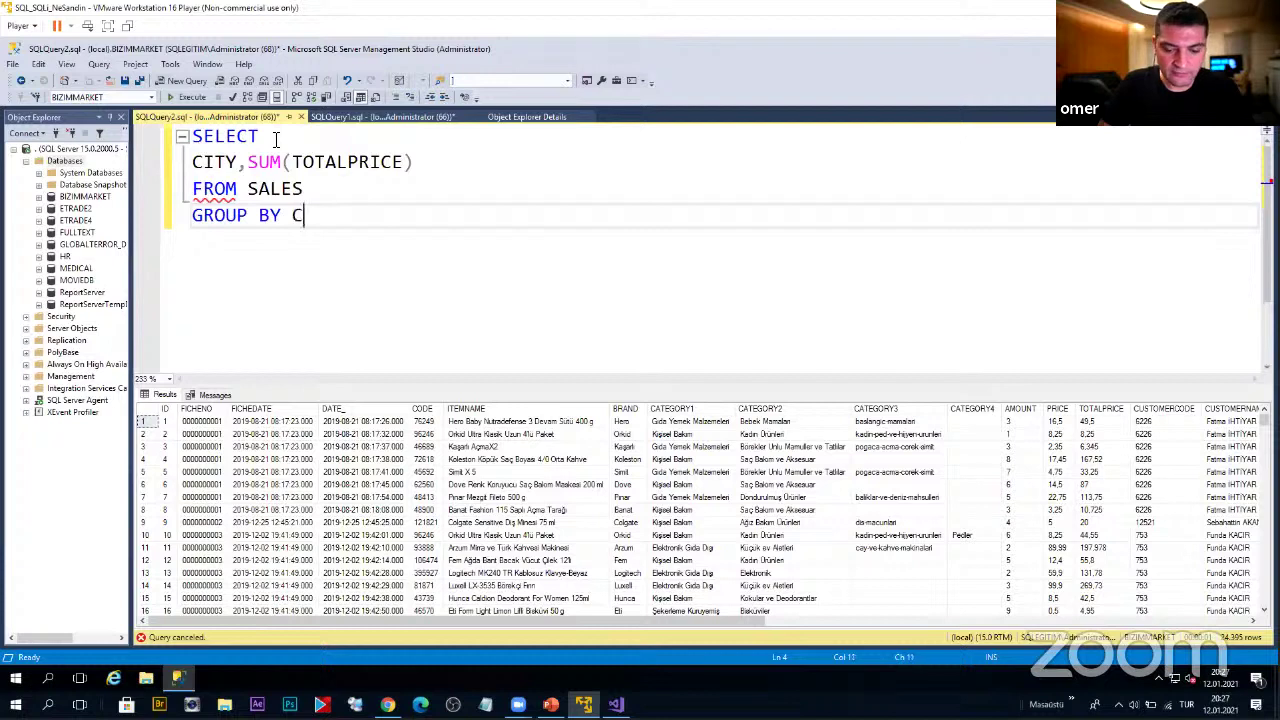
pyautogui.write('ITY')
pyautogui.press('F5')
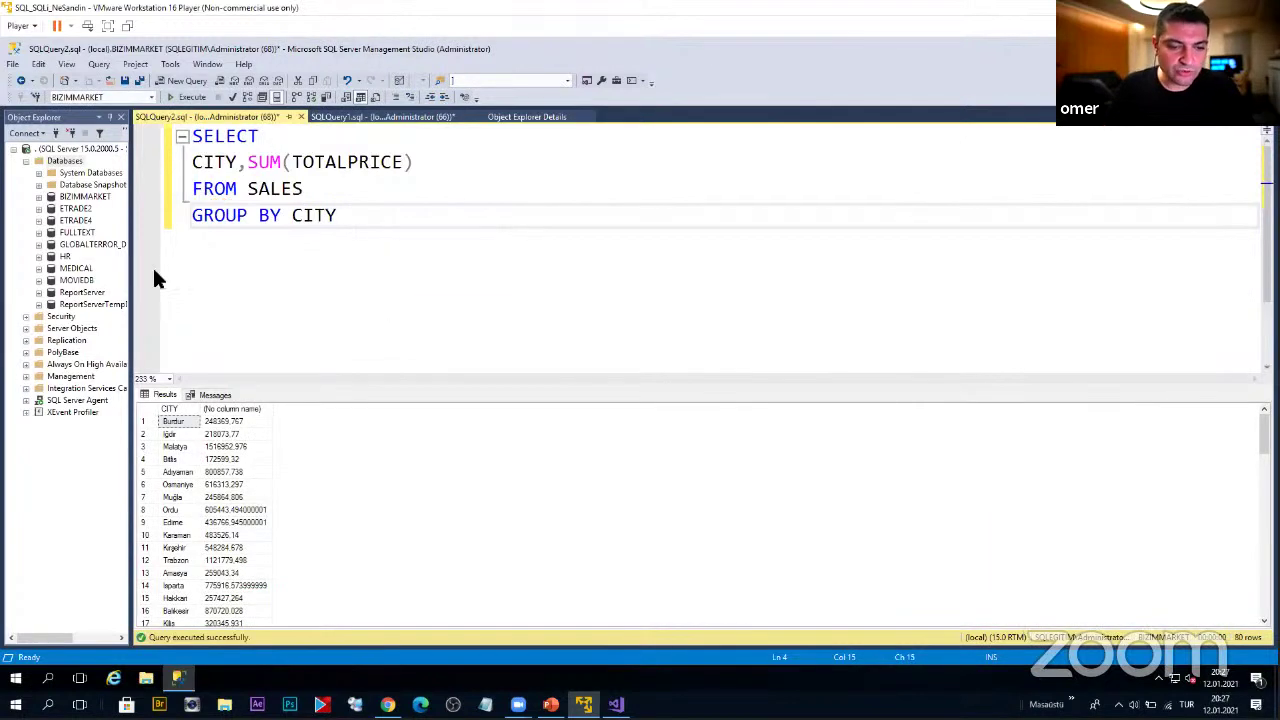
# Add ORDER BY CITY, rerun, and inspect the city totals such as Amasya 259043,34
pyautogui.press('Return')
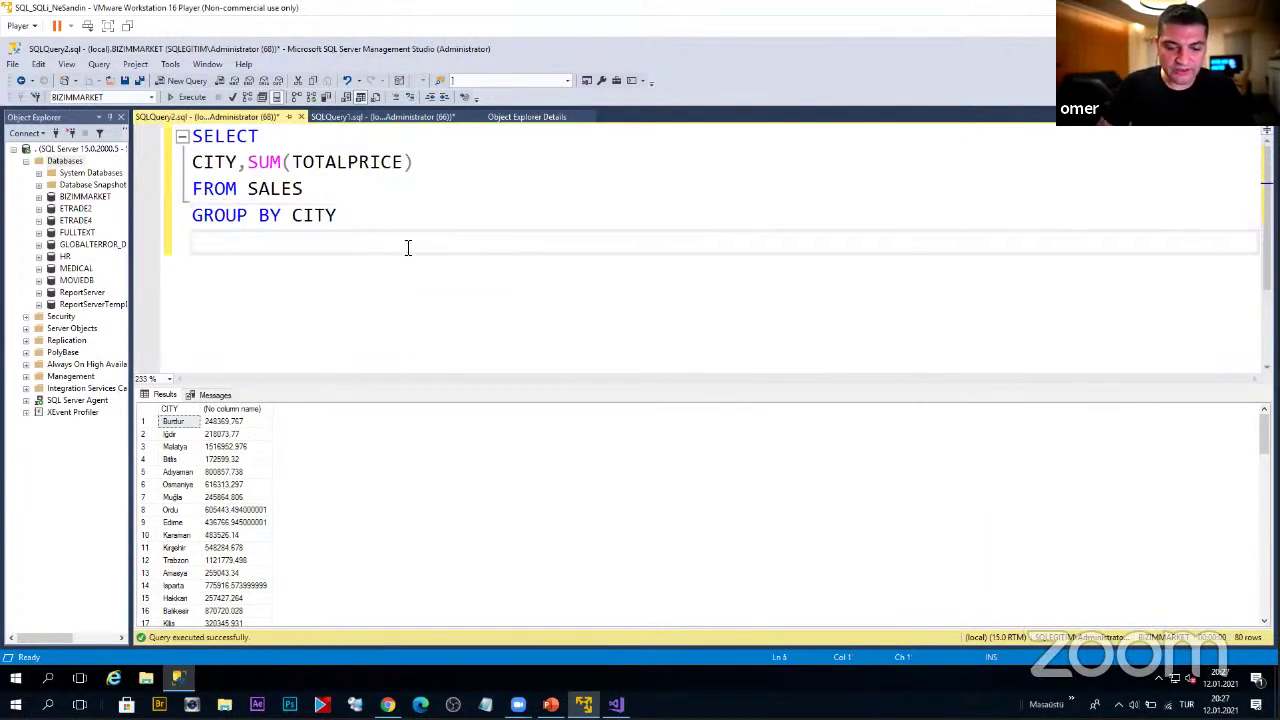
pyautogui.write('ORDER BY CITY')
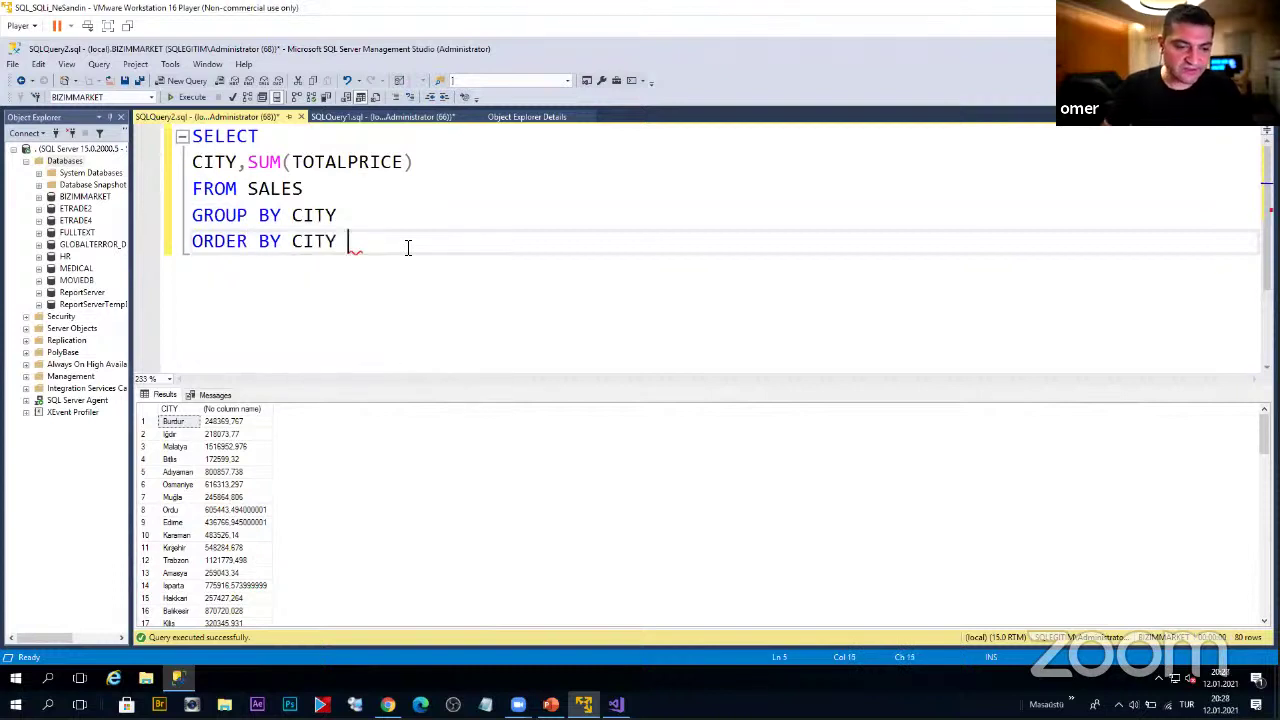
pyautogui.press('F5')
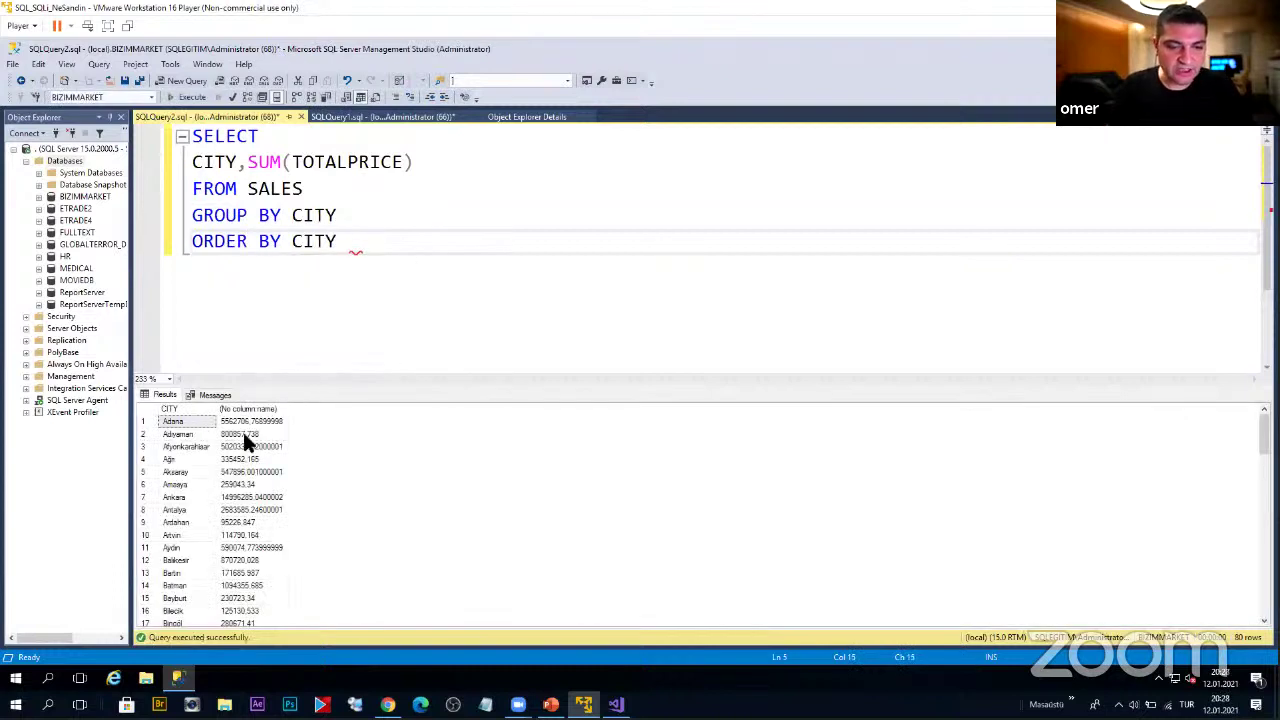
pyautogui.moveTo(244, 434); pyautogui.dragTo(245, 573)
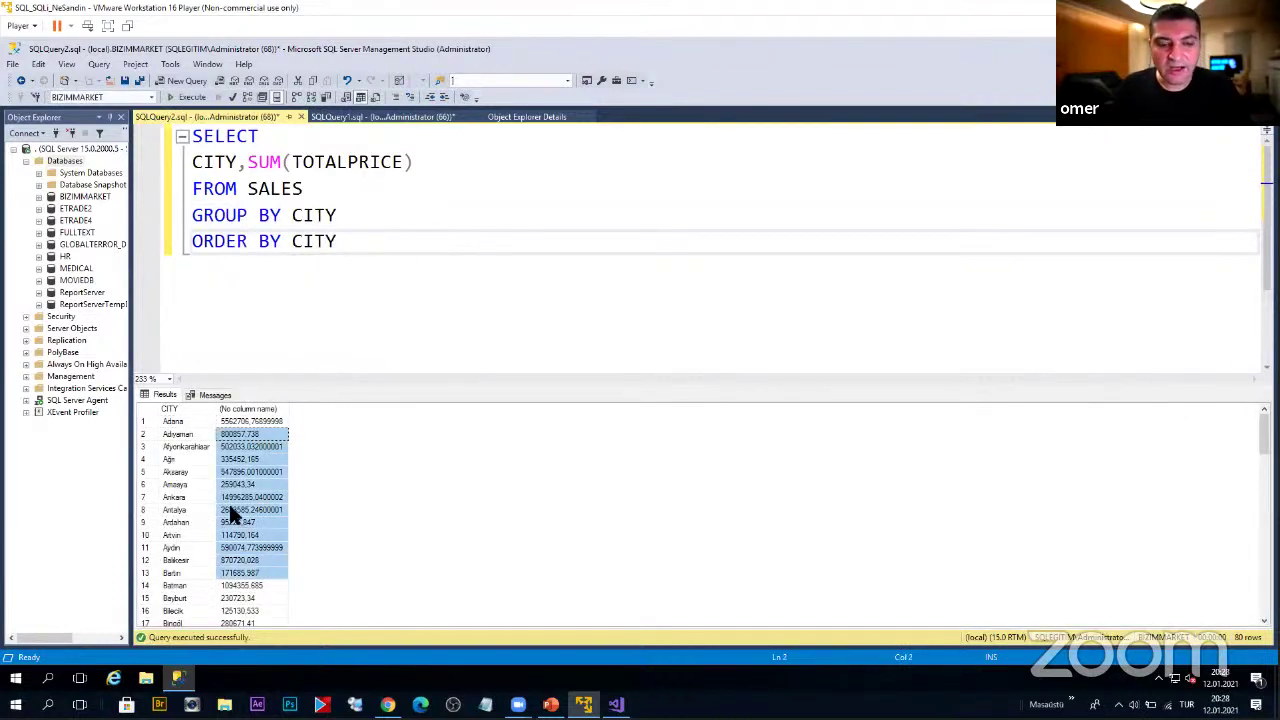
pyautogui.click(183, 436)
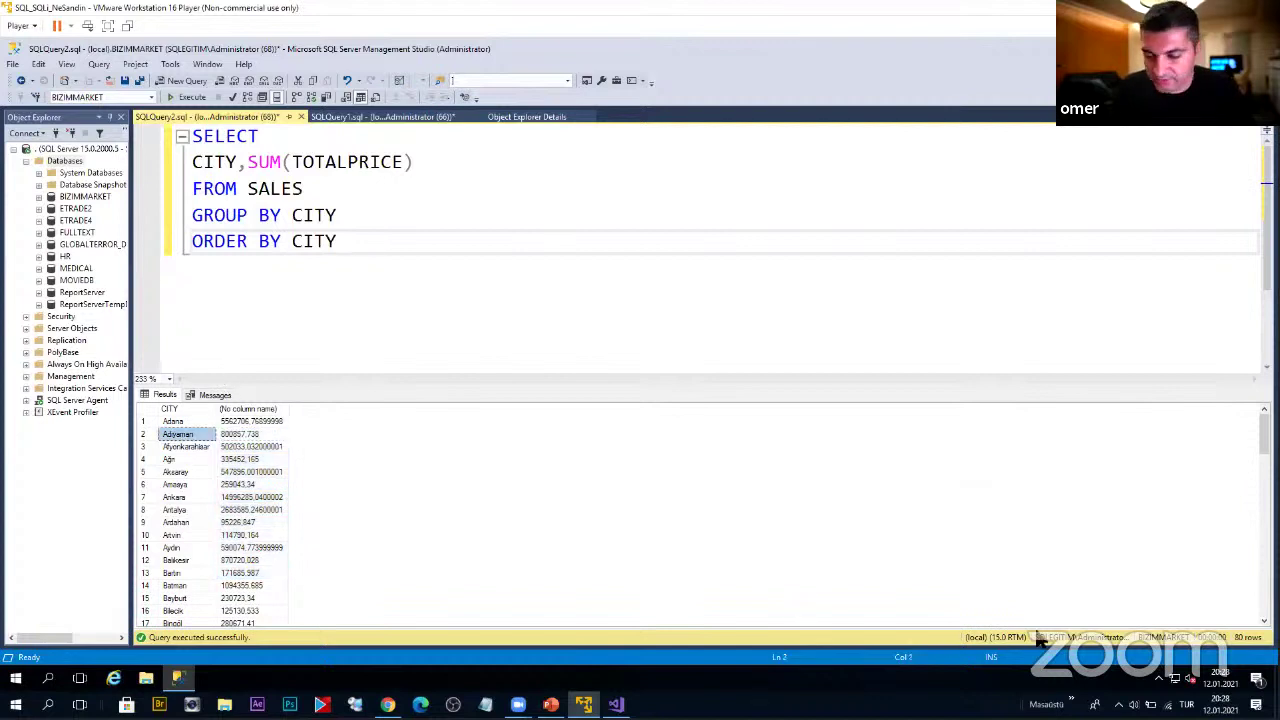
pyautogui.click(240, 484)
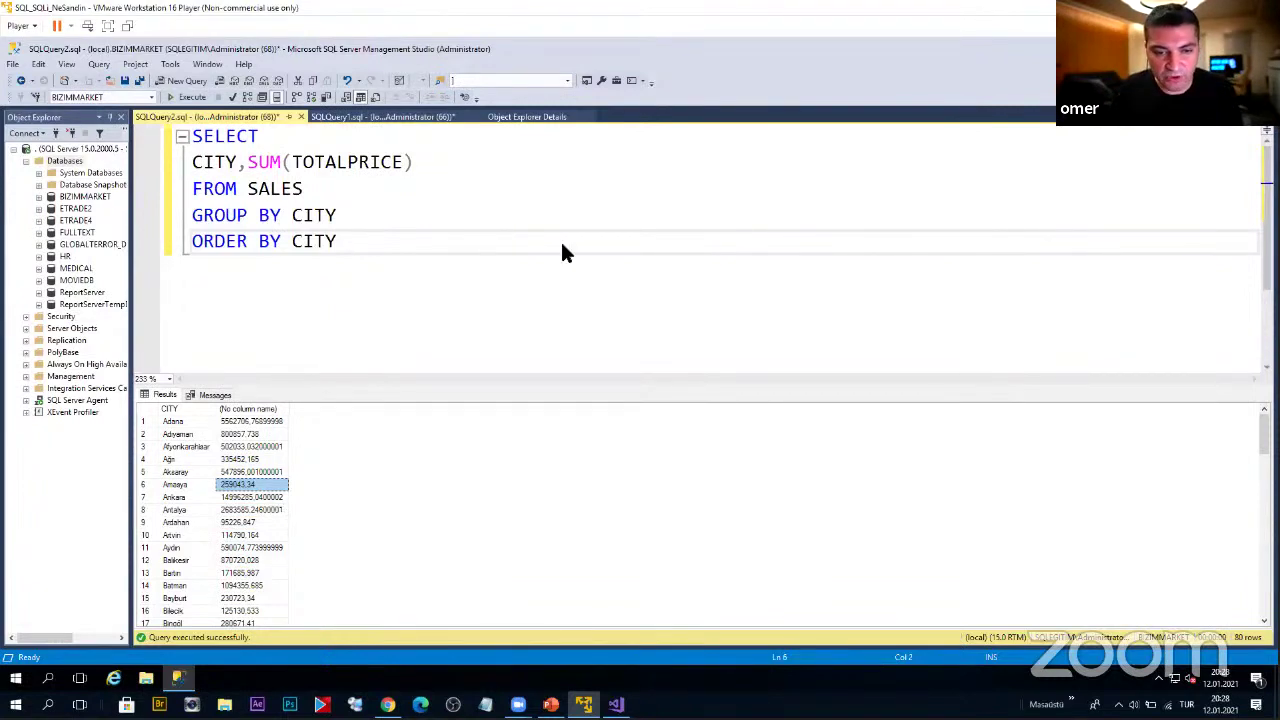
# Widen Object Explorer to give the database tree more room
pyautogui.press('Up')
pyautogui.press('End')
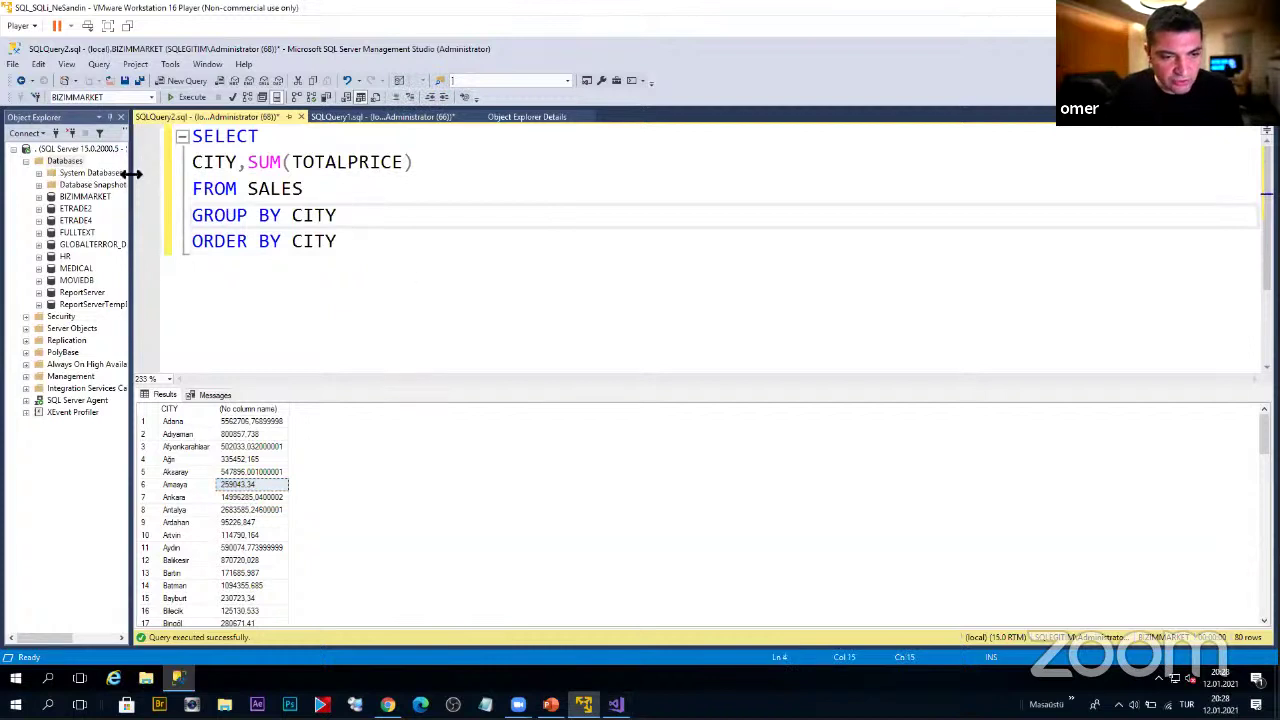
pyautogui.moveTo(132, 174); pyautogui.dragTo(1084, 547)
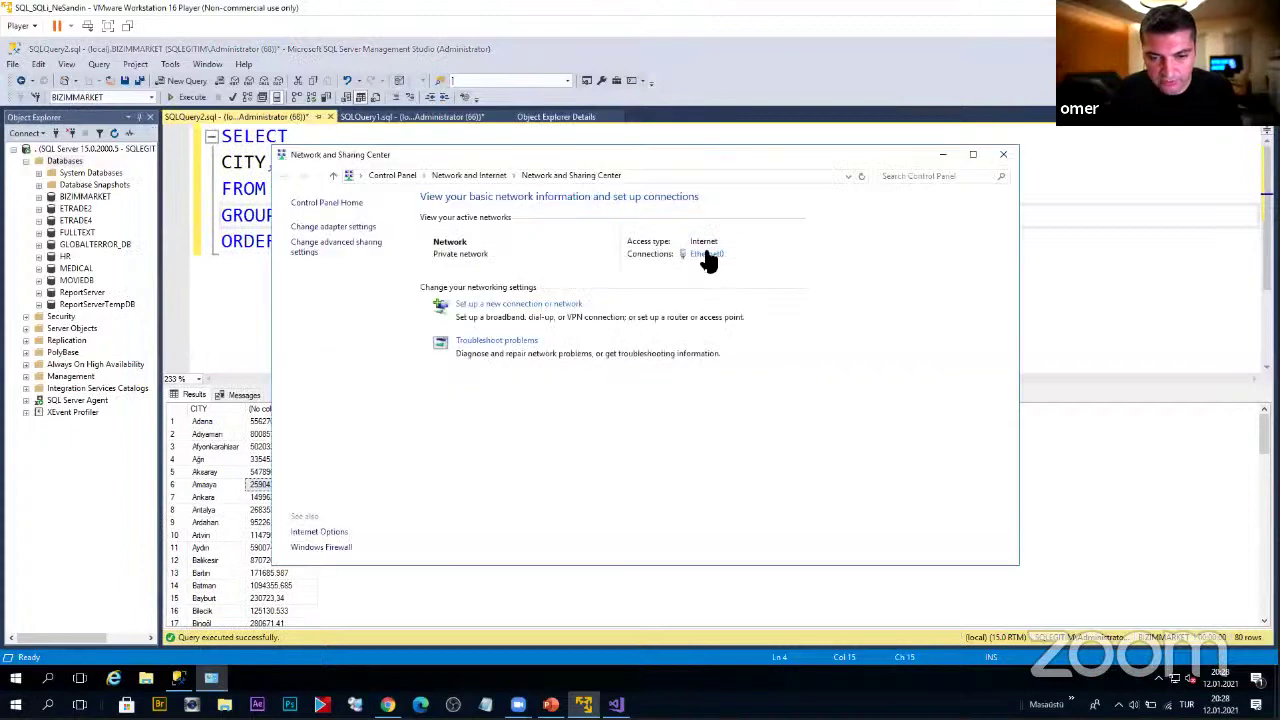
# Check the Ethernet0 connection's network details, then close both the details and status dialogs
pyautogui.click(704, 254)
pyautogui.click(553, 347)
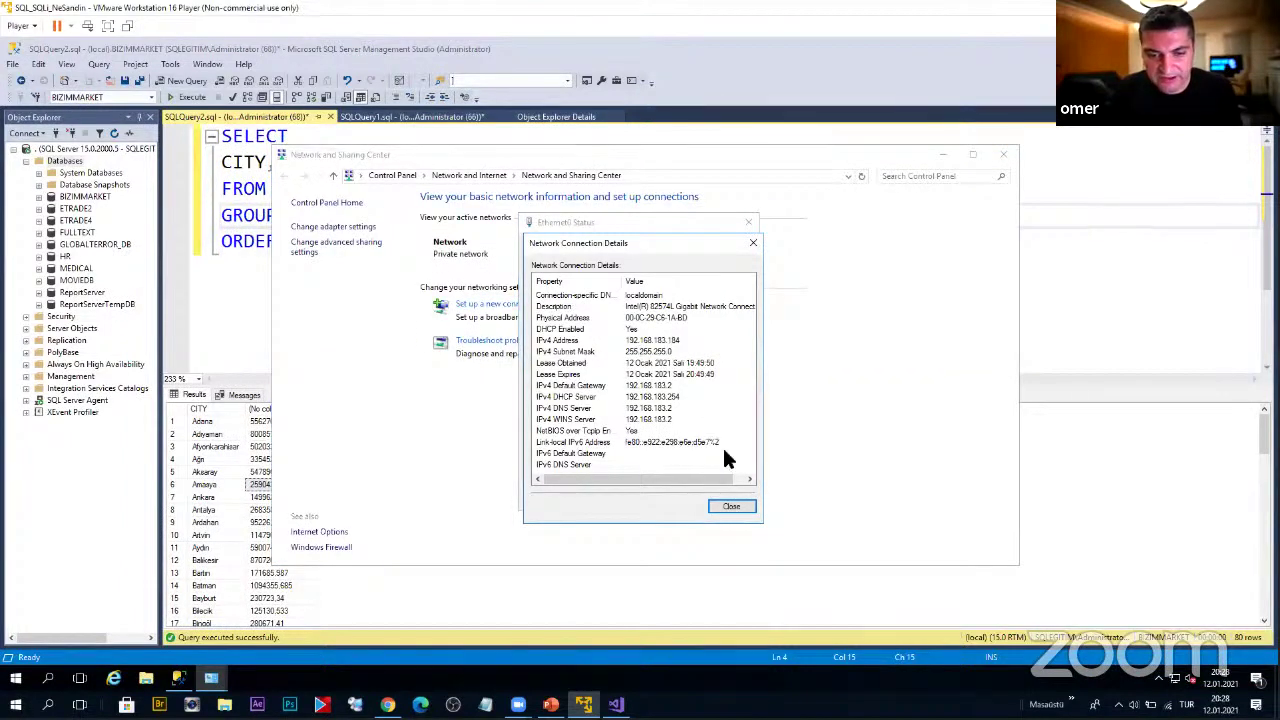
pyautogui.click(731, 506)
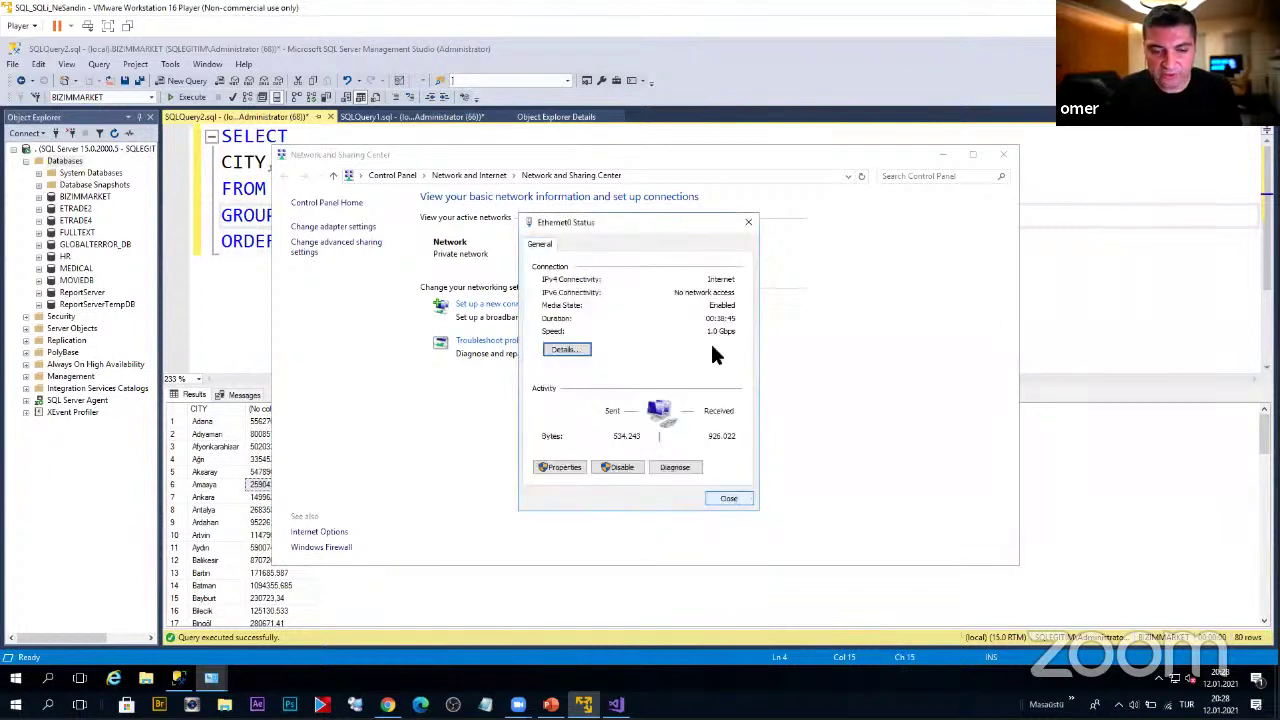
pyautogui.press('Escape')
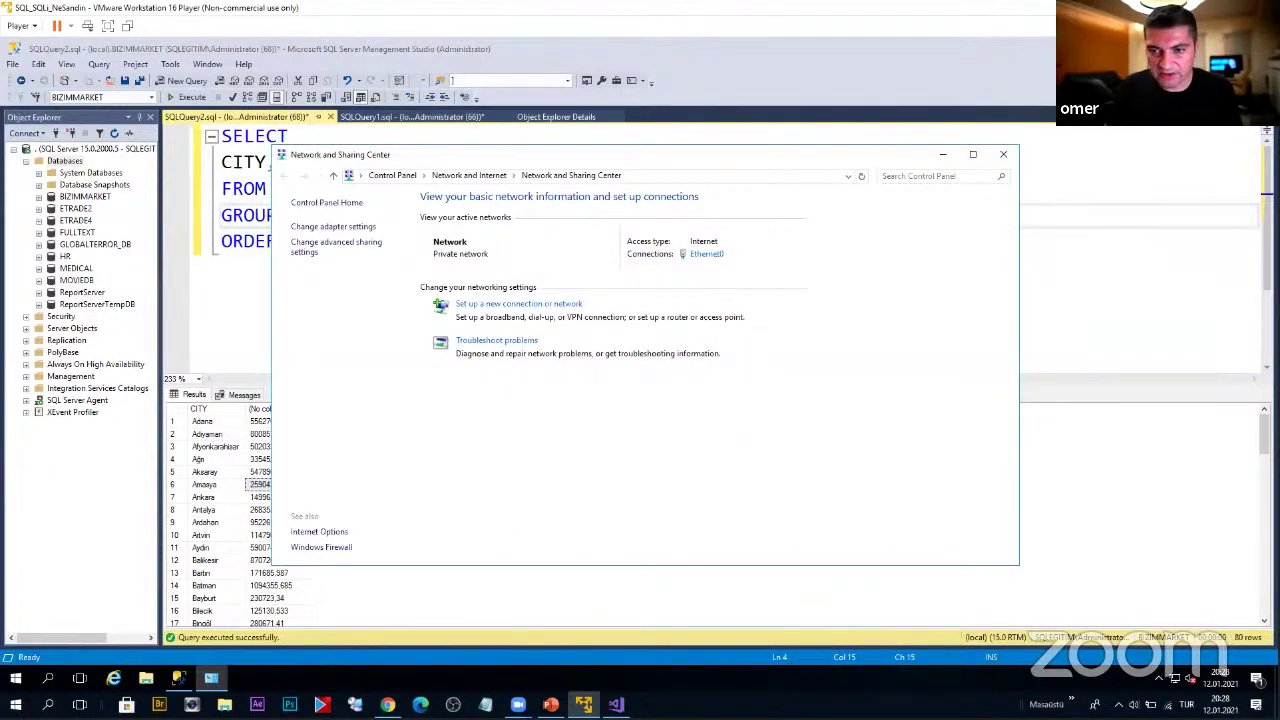
# Narrow the Toolbox and start the dashboard project, then return to the VM's query
pyautogui.hotkey('alt', 'Tab')
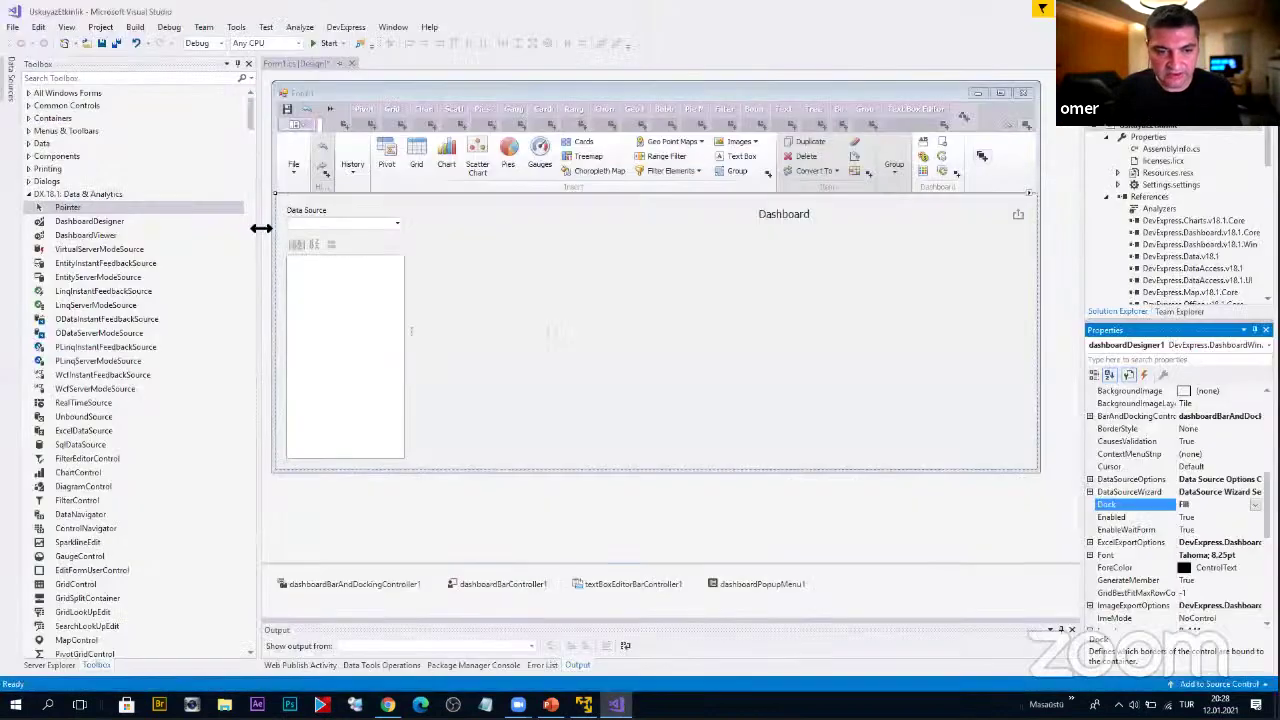
pyautogui.moveTo(260, 228); pyautogui.dragTo(186, 229)
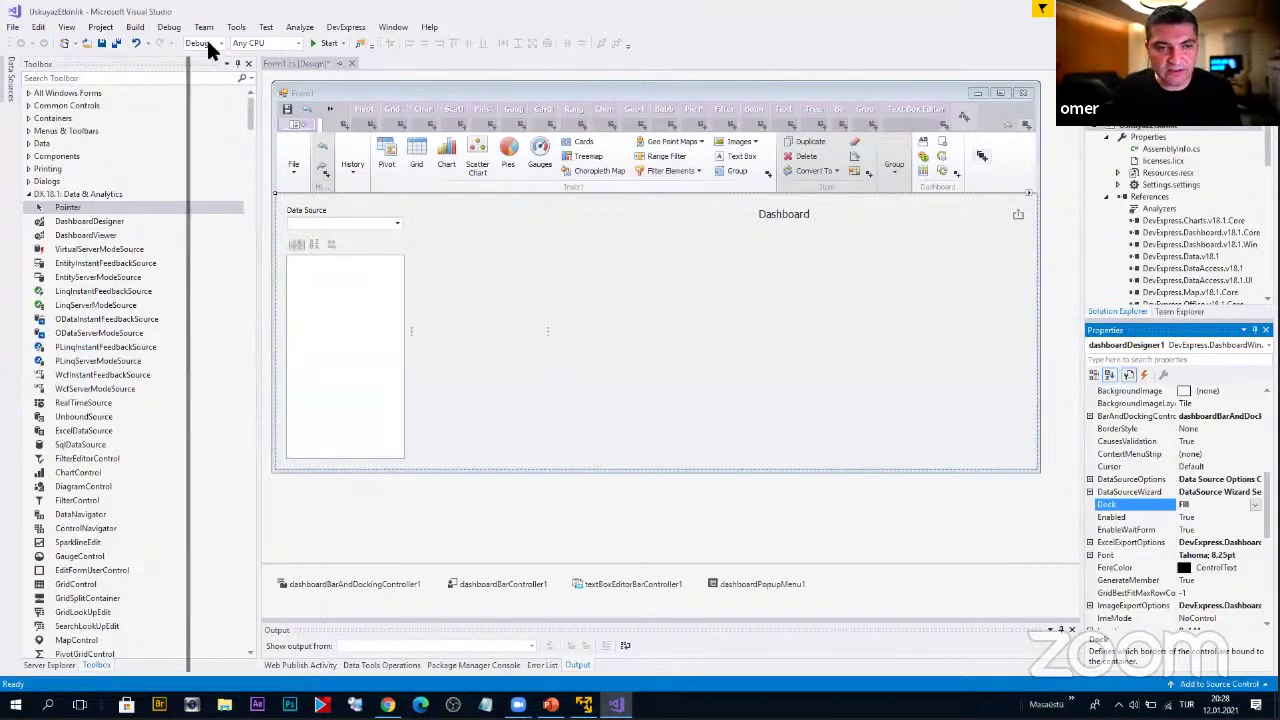
pyautogui.click(324, 43)
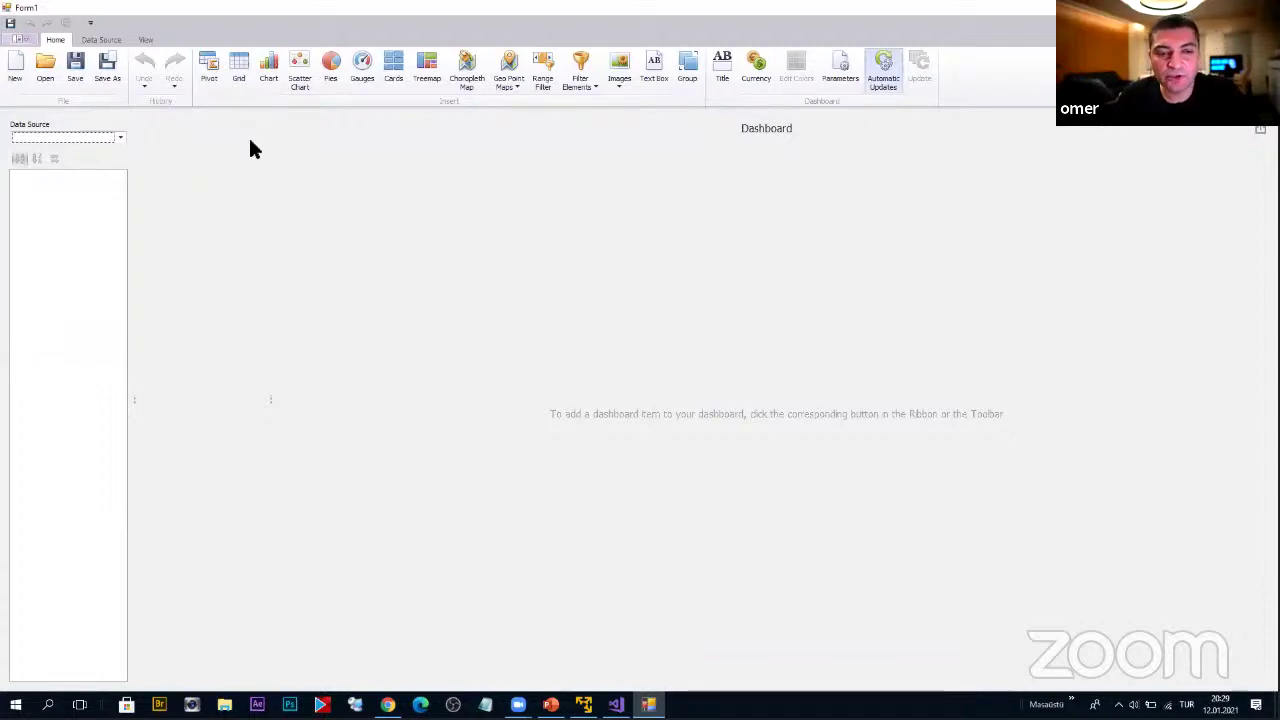
pyautogui.click(583, 704)
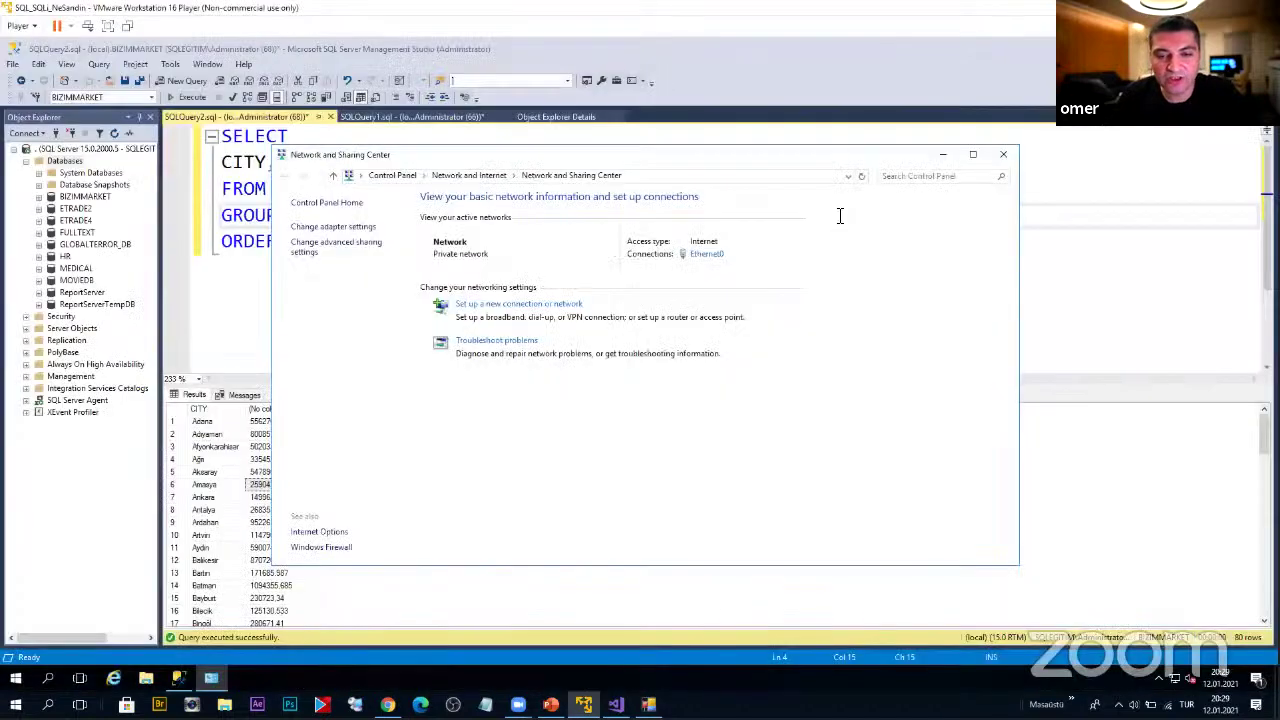
pyautogui.click(942, 155)
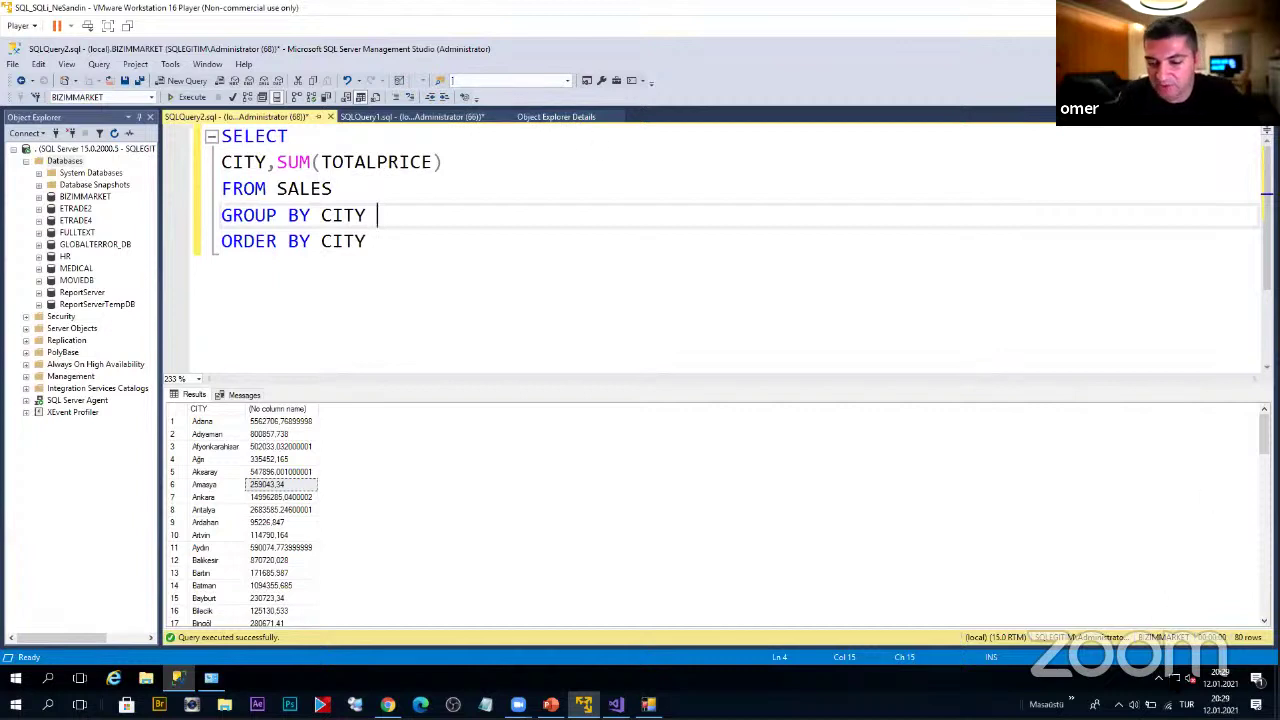
# Restore Network and Sharing Center and recheck the Ethernet0 address details
pyautogui.click(211, 678)
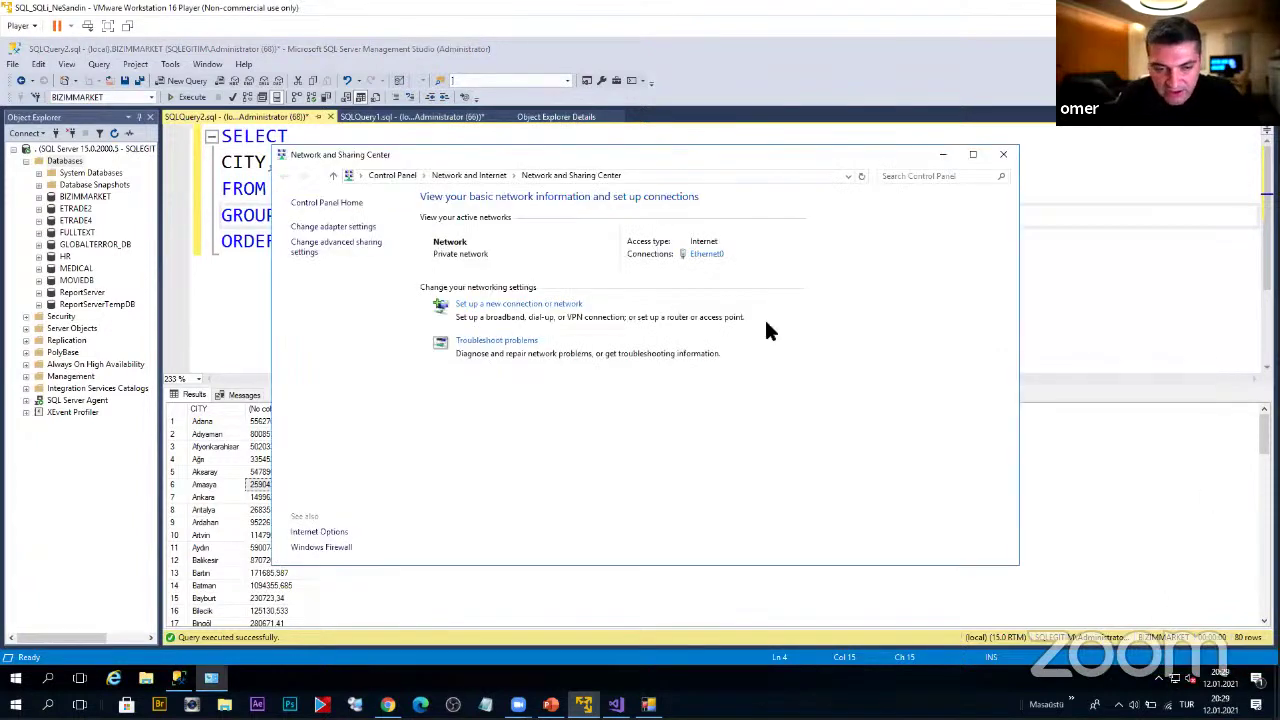
pyautogui.click(716, 255)
pyautogui.click(734, 478)
pyautogui.click(740, 225)
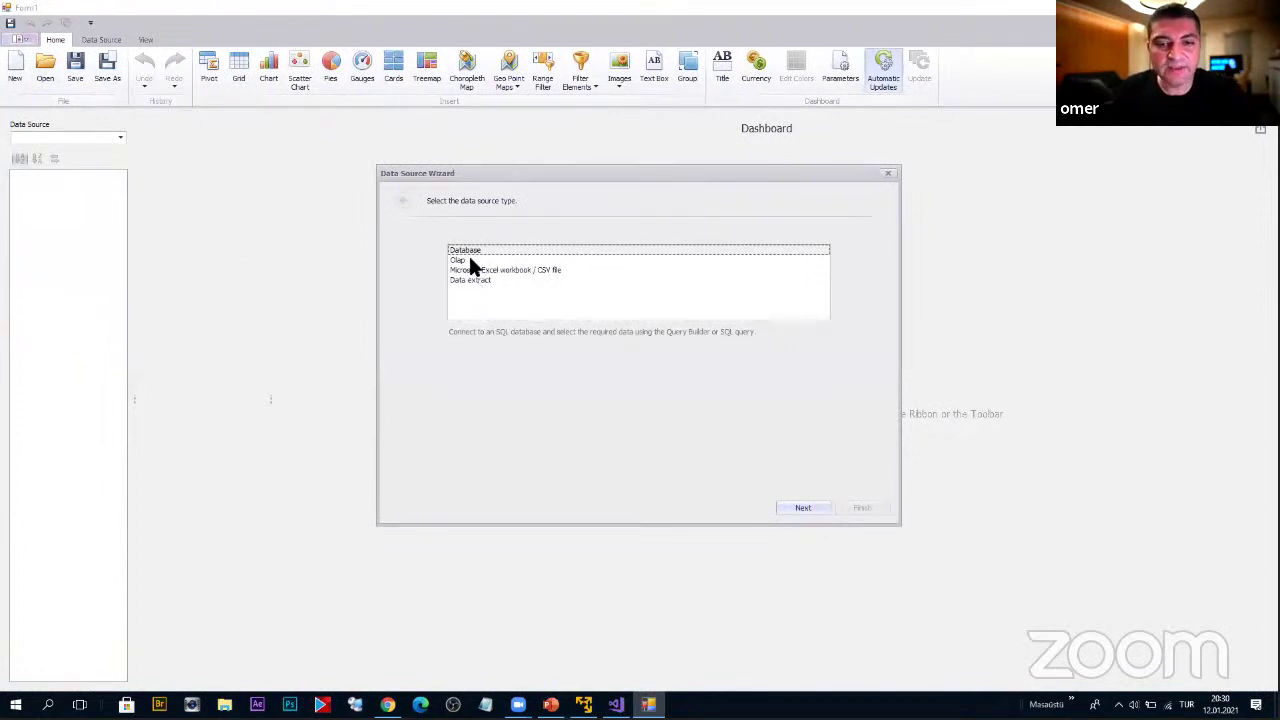
# Continue to the connection settings and enter server name 192.168.183.184
pyautogui.click(801, 508)
pyautogui.press('Tab')
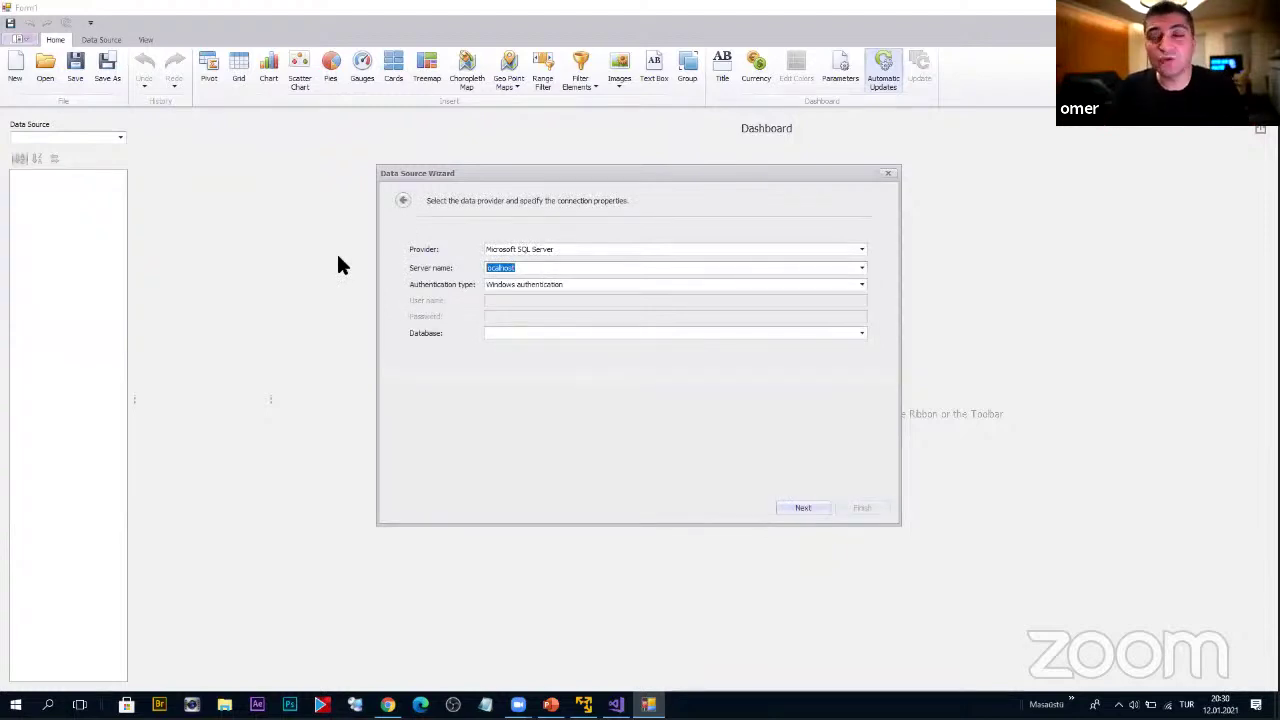
pyautogui.write('(')
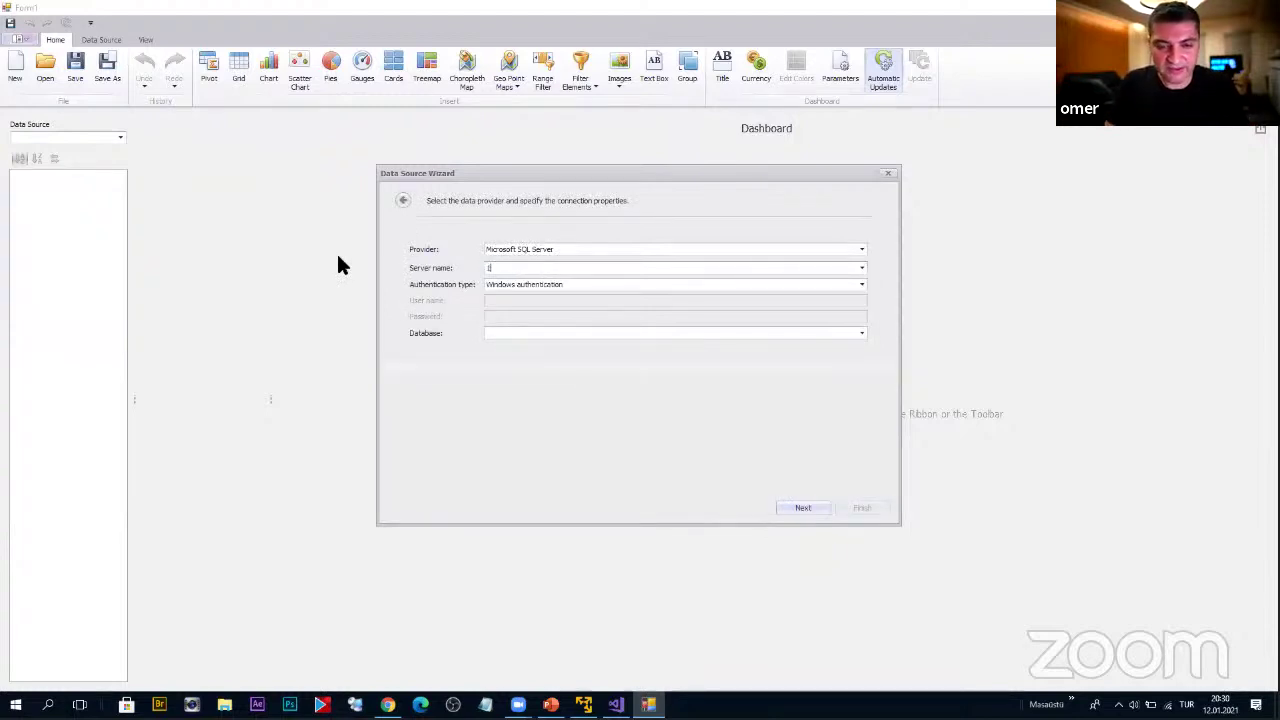
pyautogui.write('92.1')
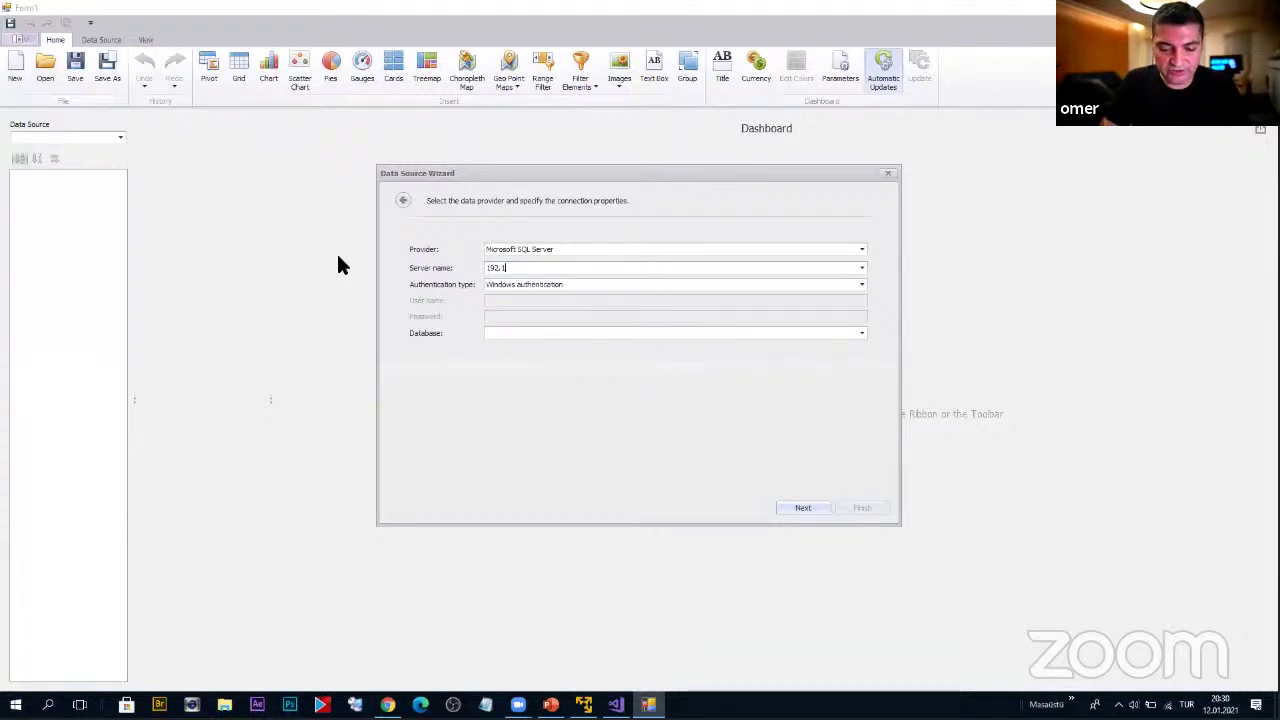
pyautogui.write('68.183.184')
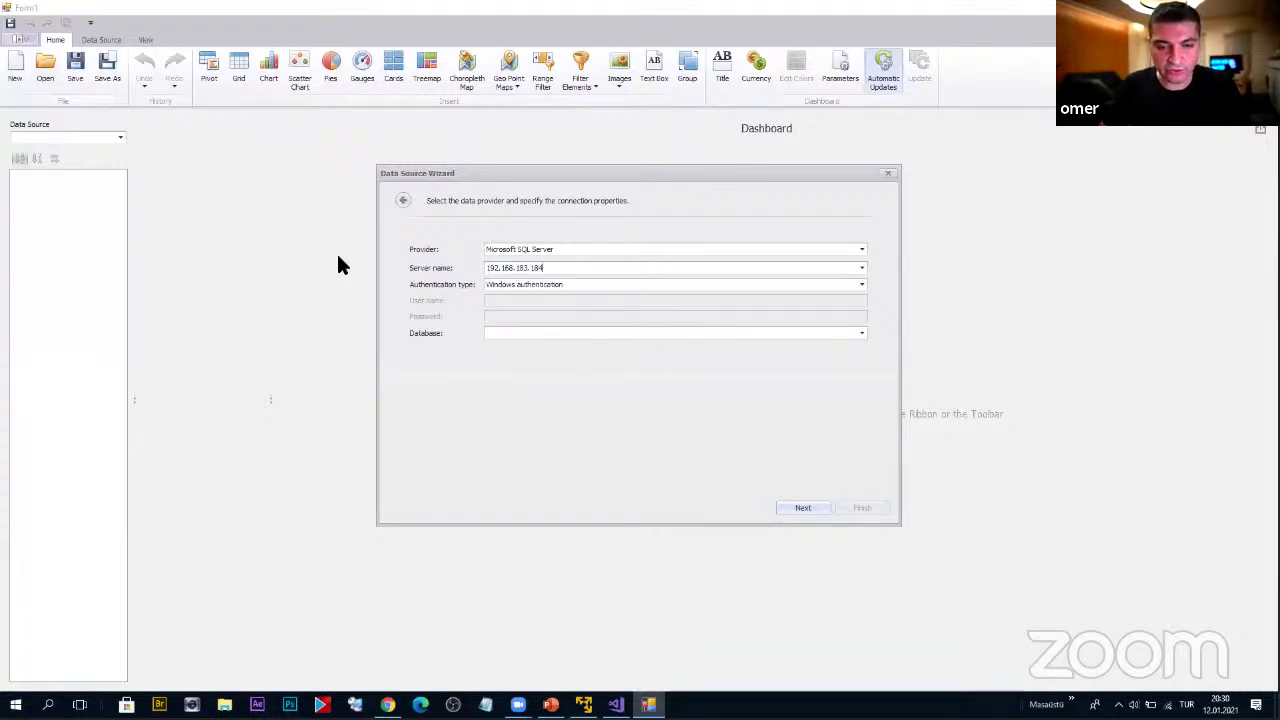
# Use Server authentication with the login password, choose database BIZIMMARKET, and continue
pyautogui.click(592, 284)
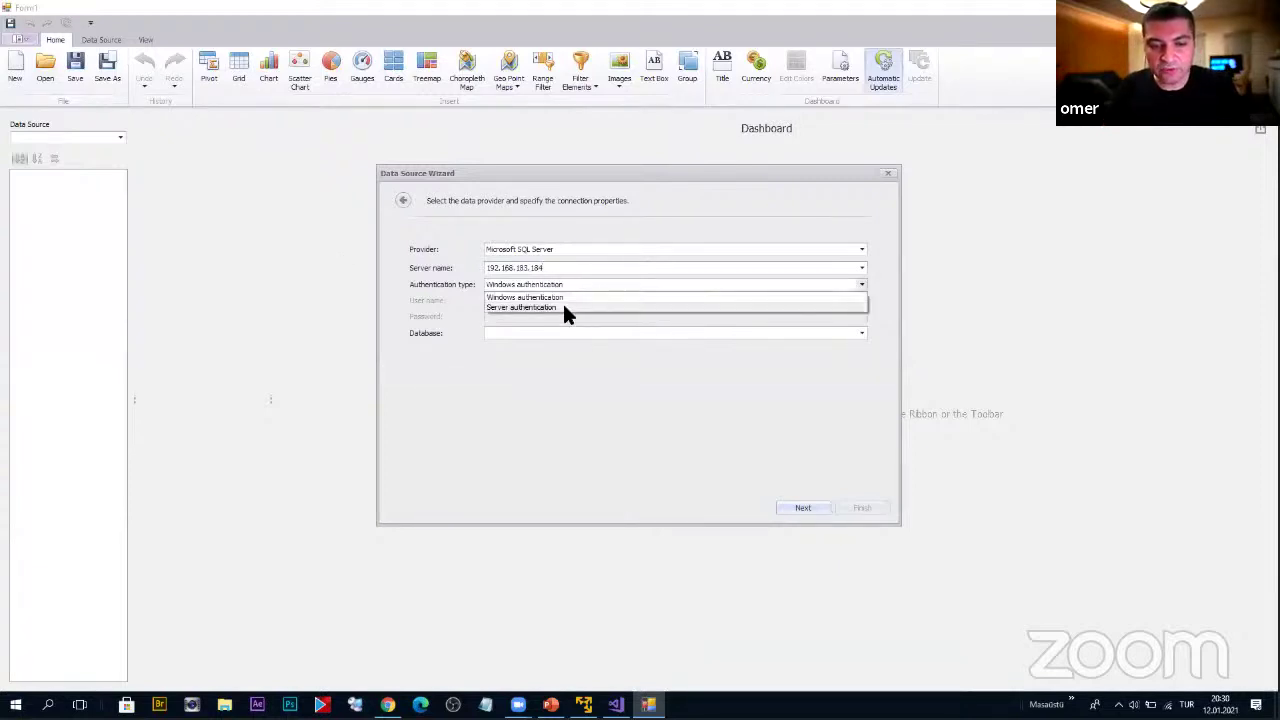
pyautogui.click(562, 307)
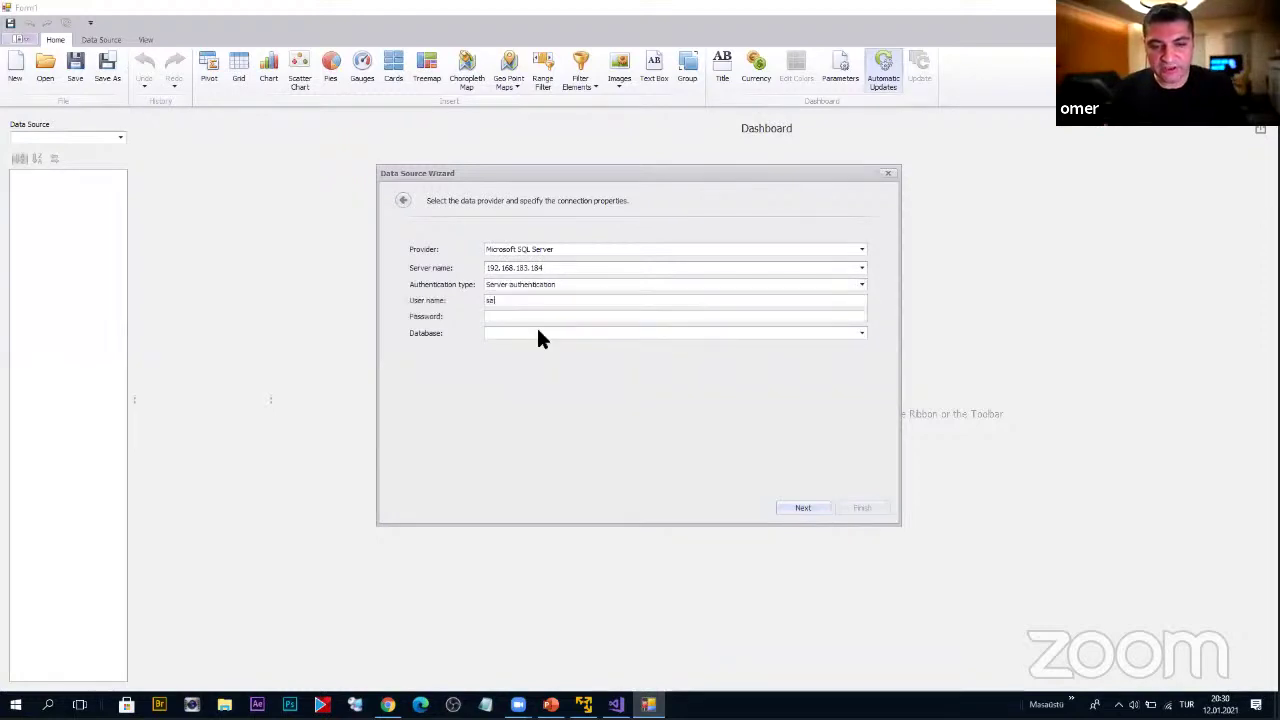
pyautogui.click(549, 317)
pyautogui.write('*********')
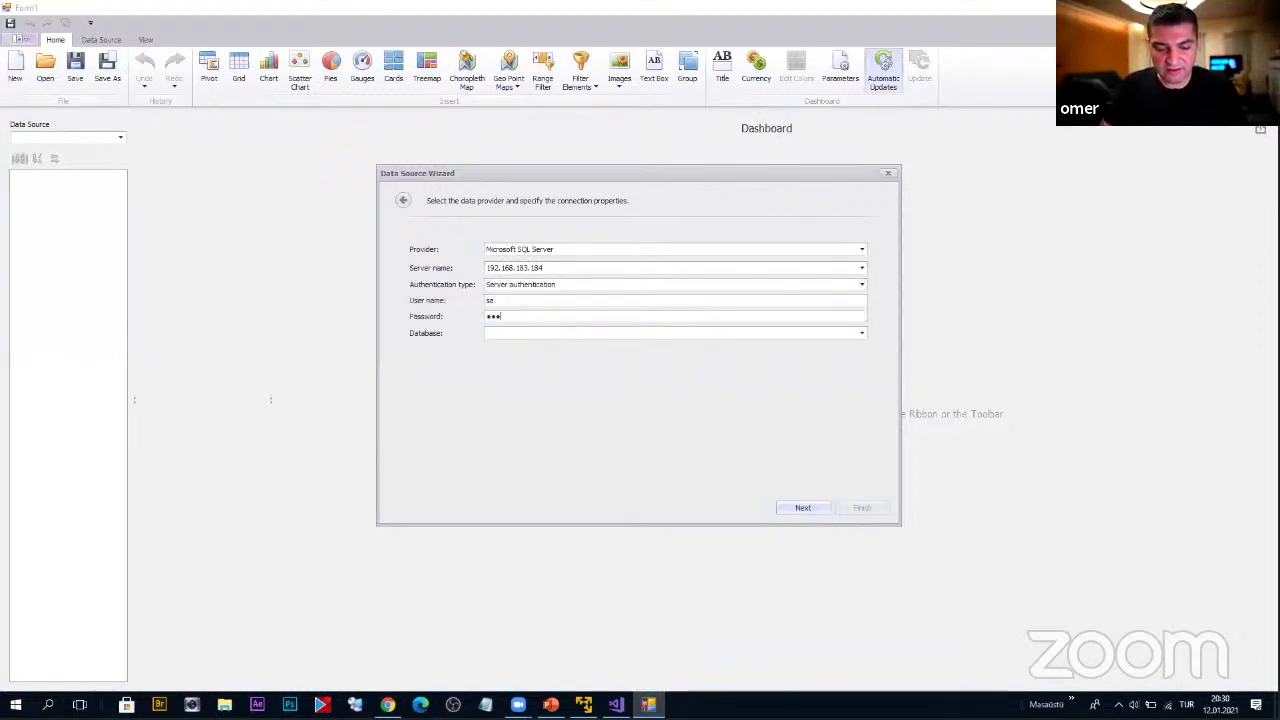
pyautogui.click(860, 334)
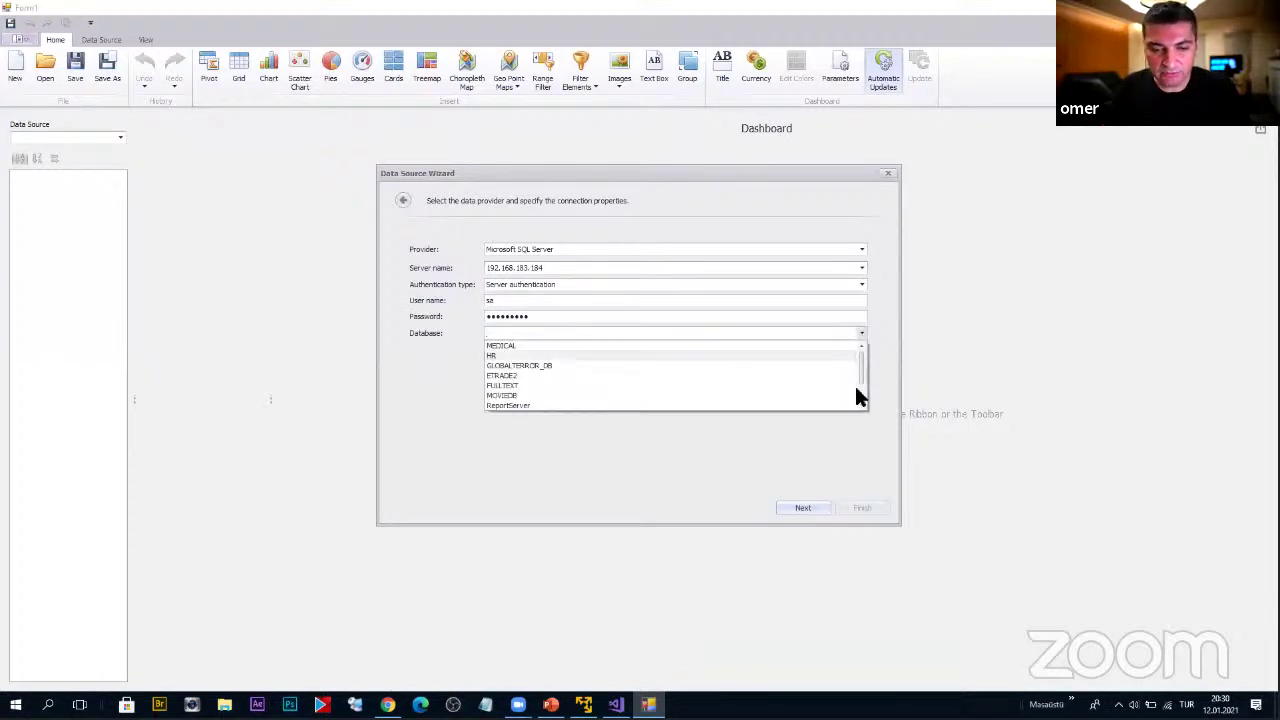
pyautogui.scroll(-3, 854, 390)
pyautogui.click(510, 405)
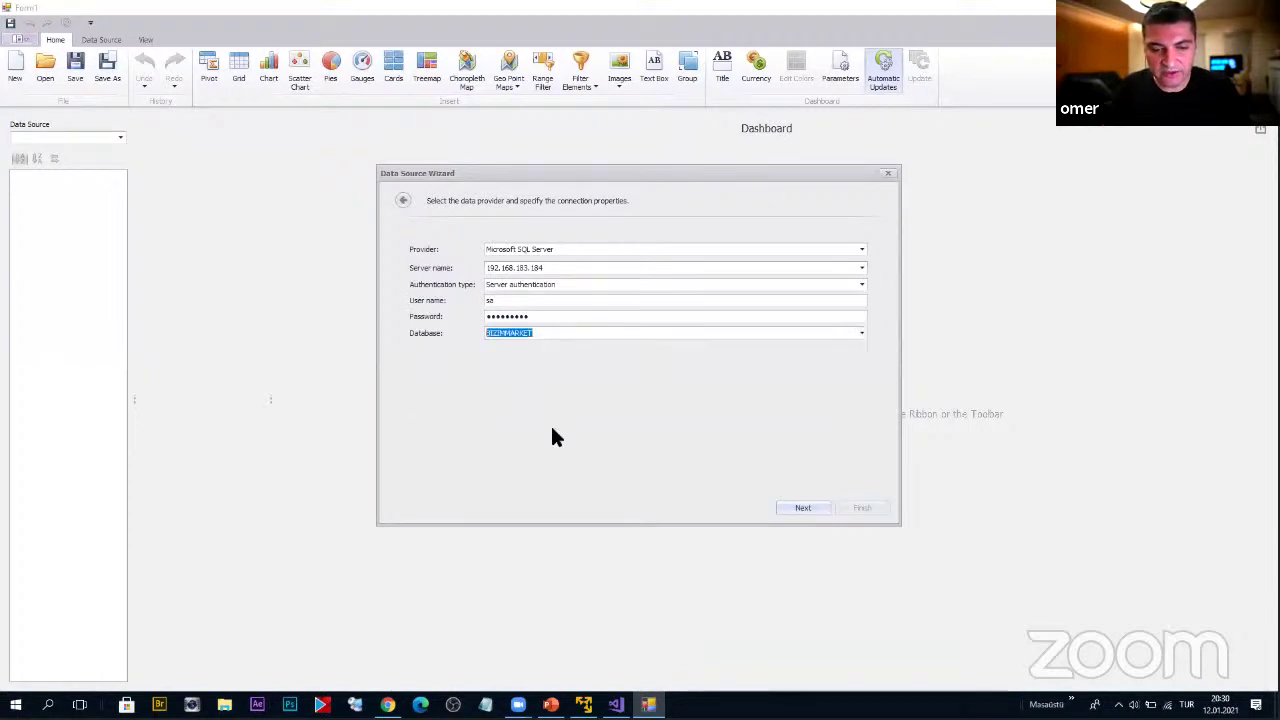
pyautogui.click(786, 510)
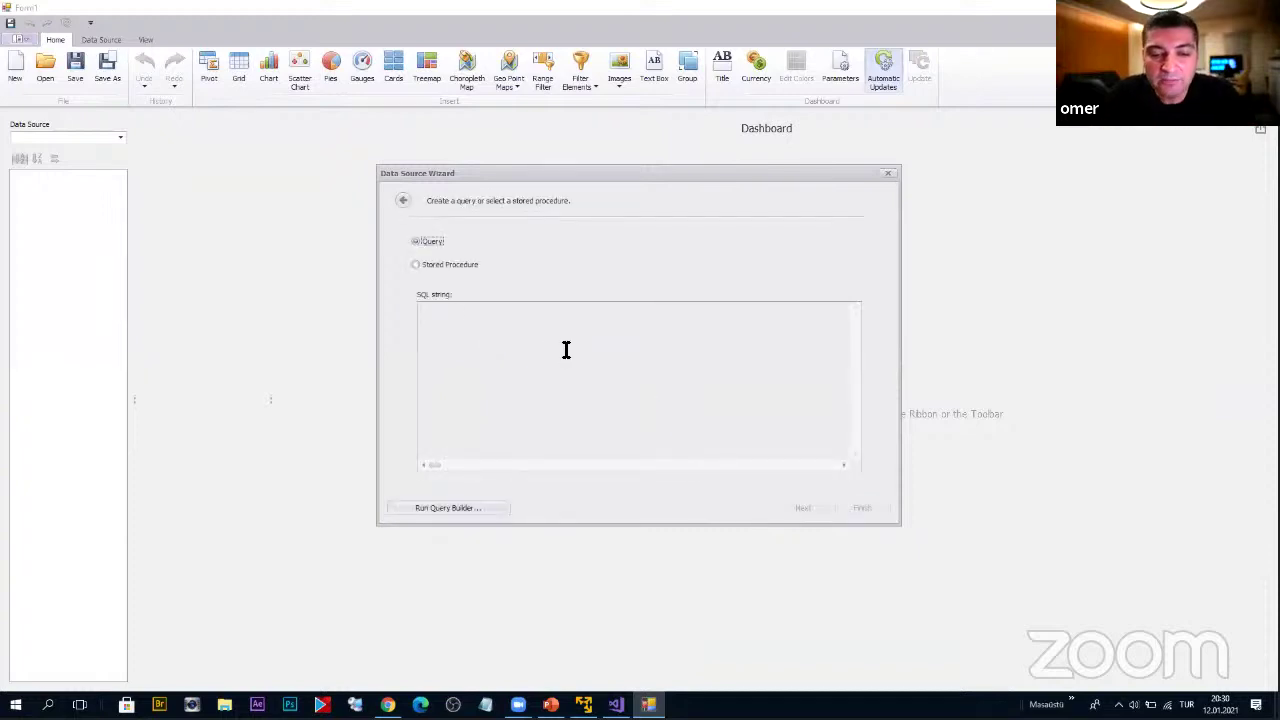
# Build a SALES query with All Columns in Query Builder and finish the SQL data source
pyautogui.click(528, 343)
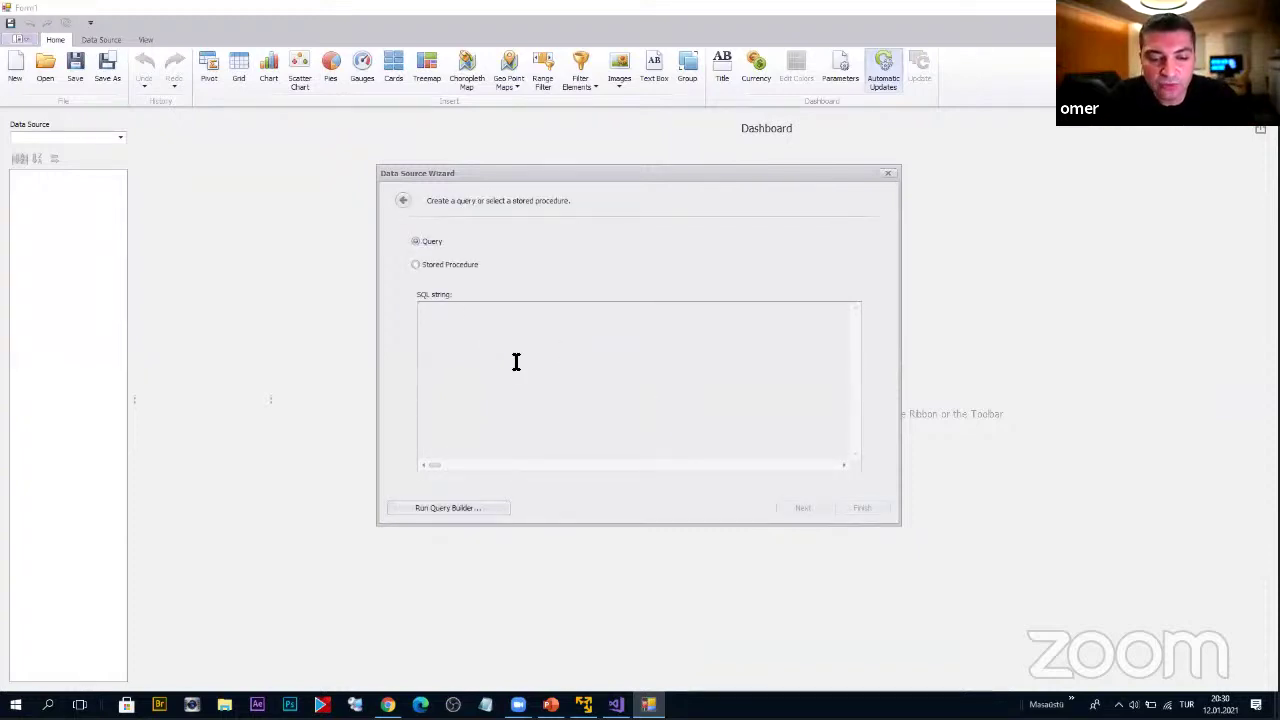
pyautogui.click(446, 509)
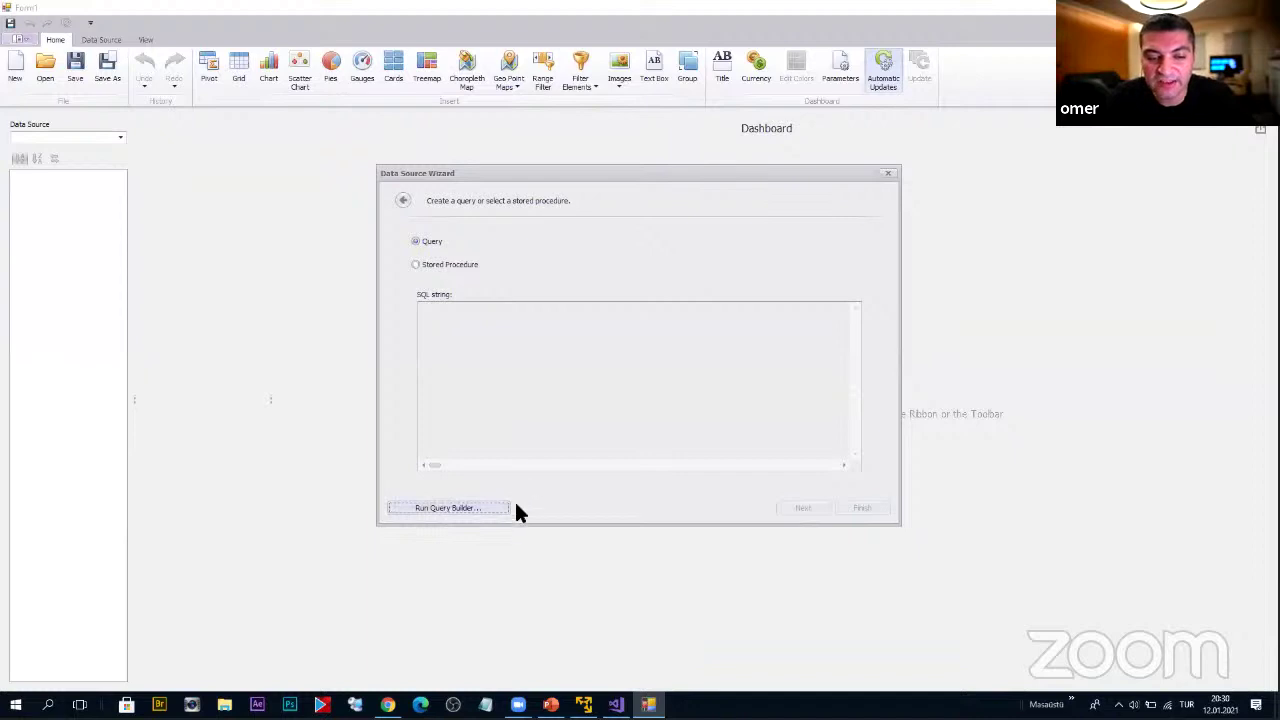
pyautogui.click(651, 335)
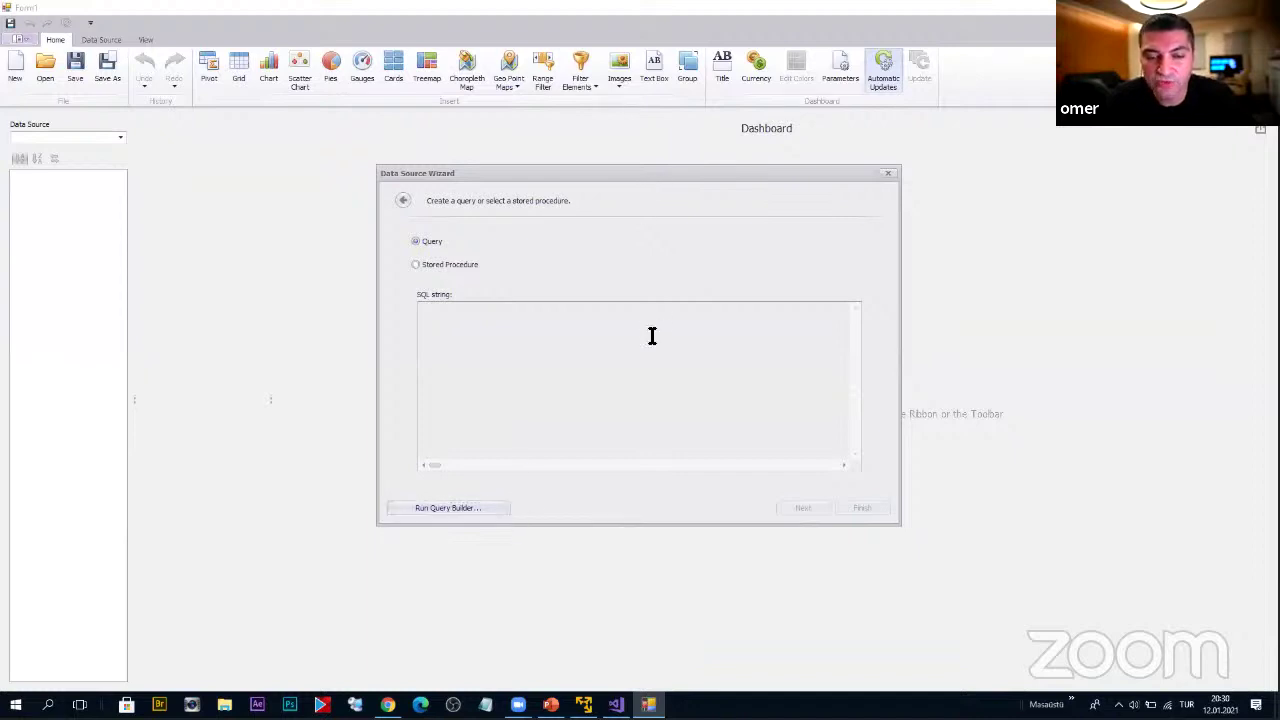
pyautogui.click(426, 505)
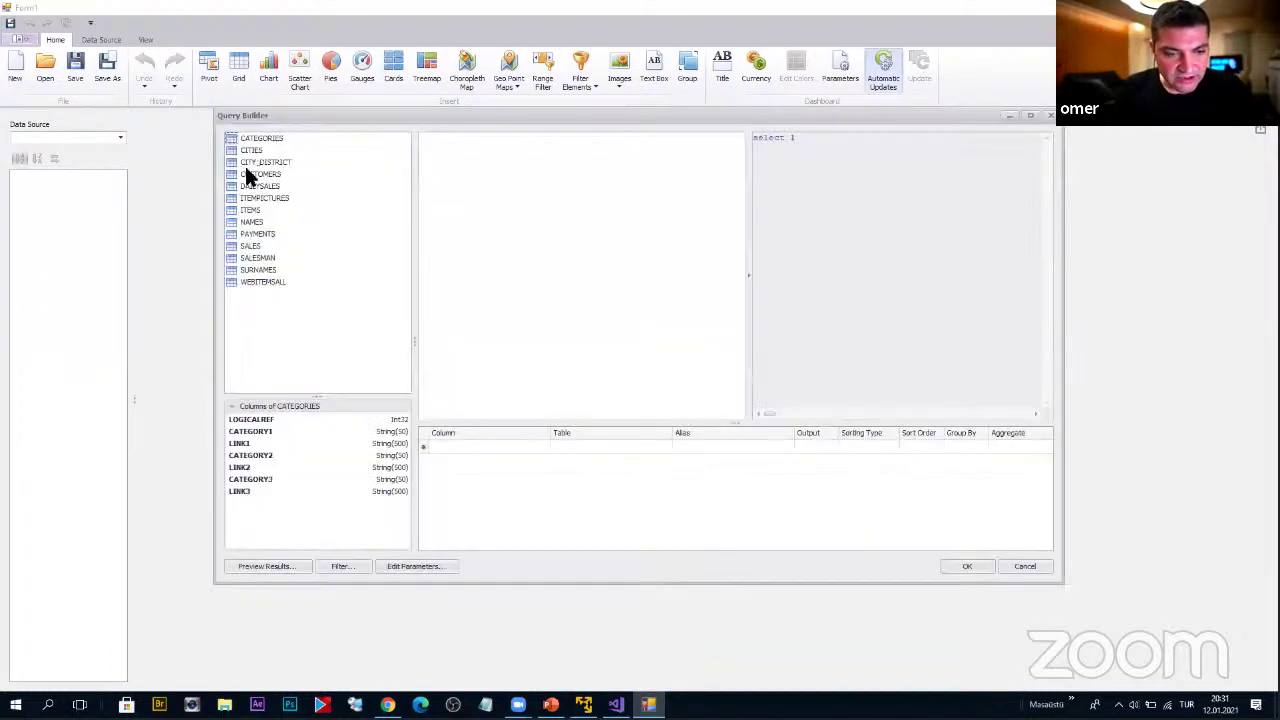
pyautogui.doubleClick(248, 246)
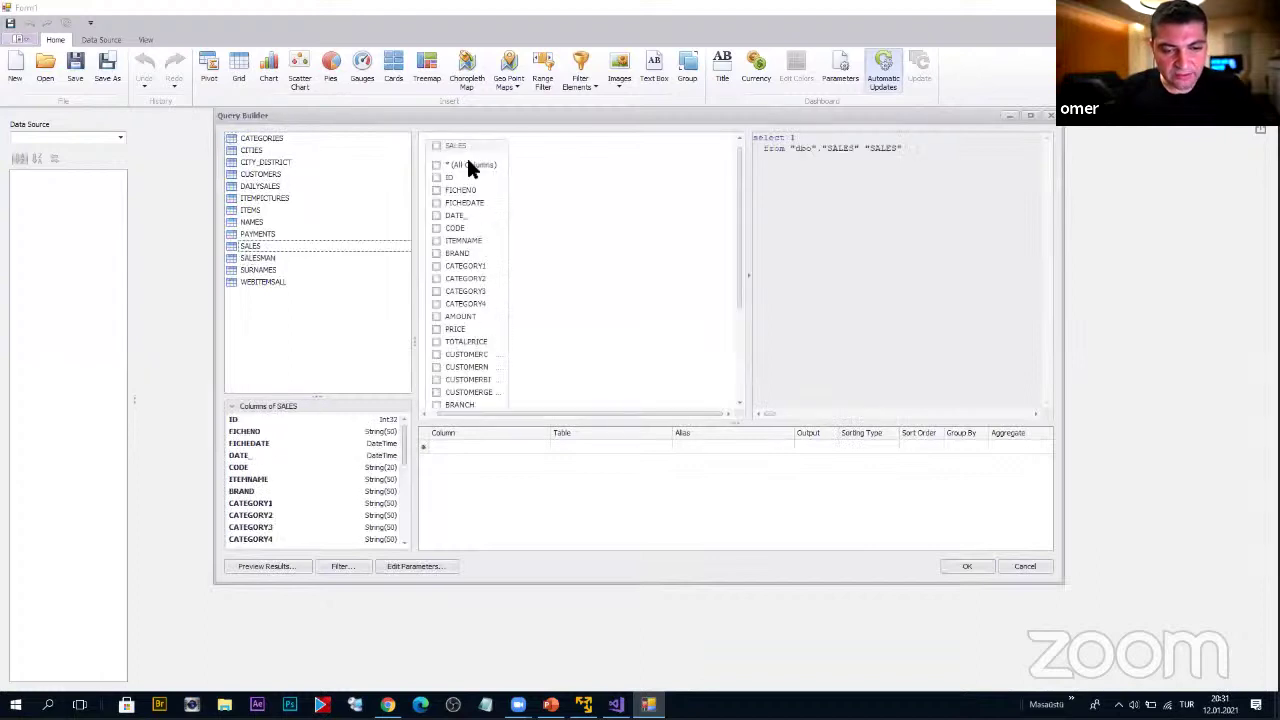
pyautogui.click(436, 145)
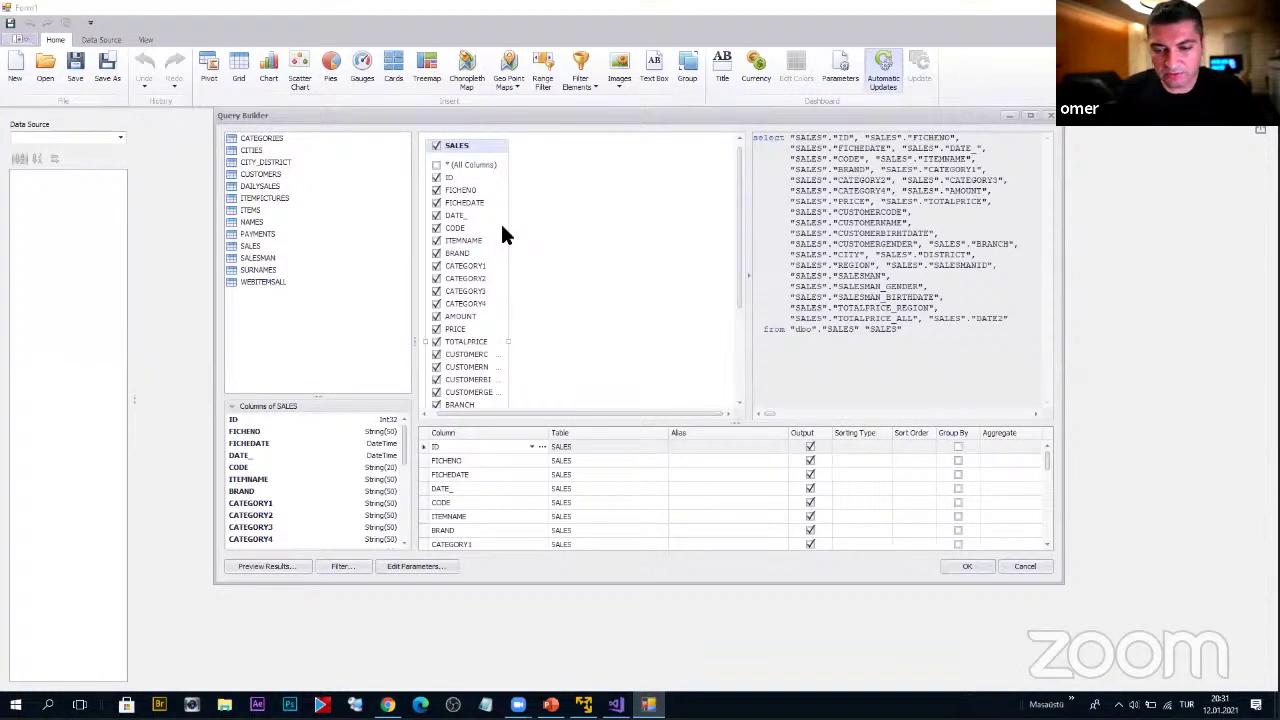
pyautogui.click(967, 566)
pyautogui.click(874, 510)
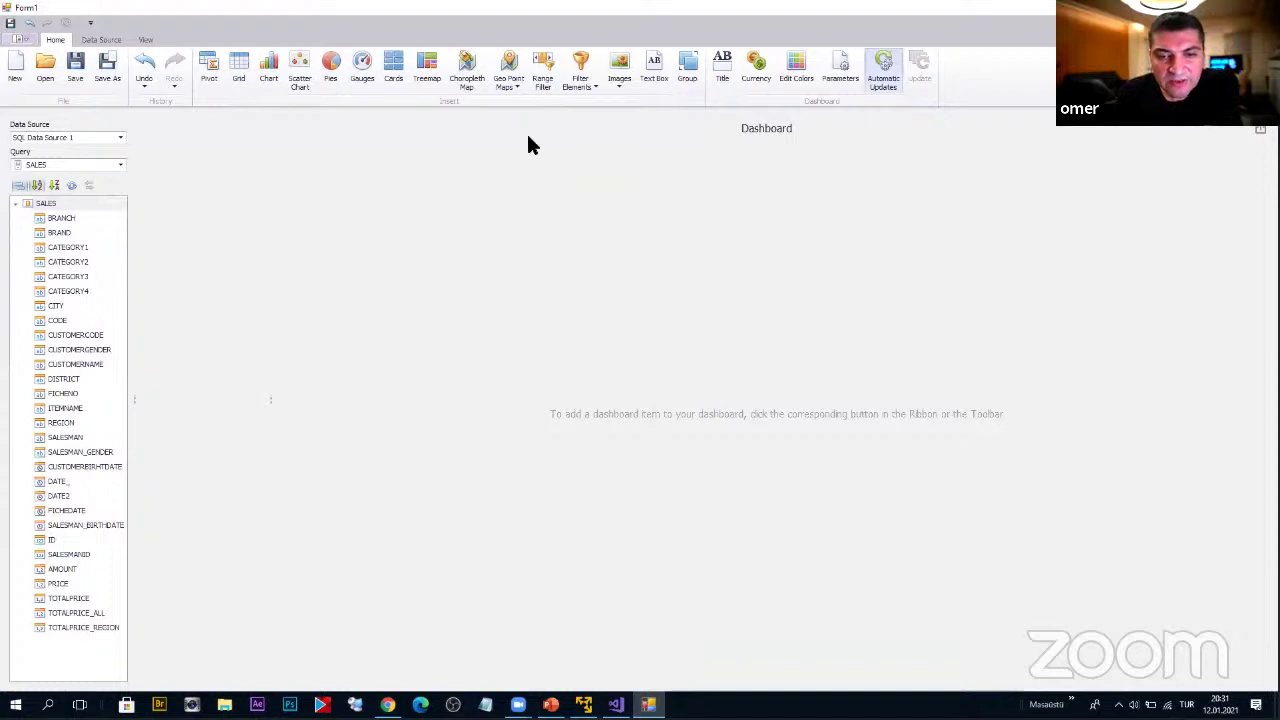
# Add a grid with a CITY column and a Count total beneath it
pyautogui.click(240, 66)
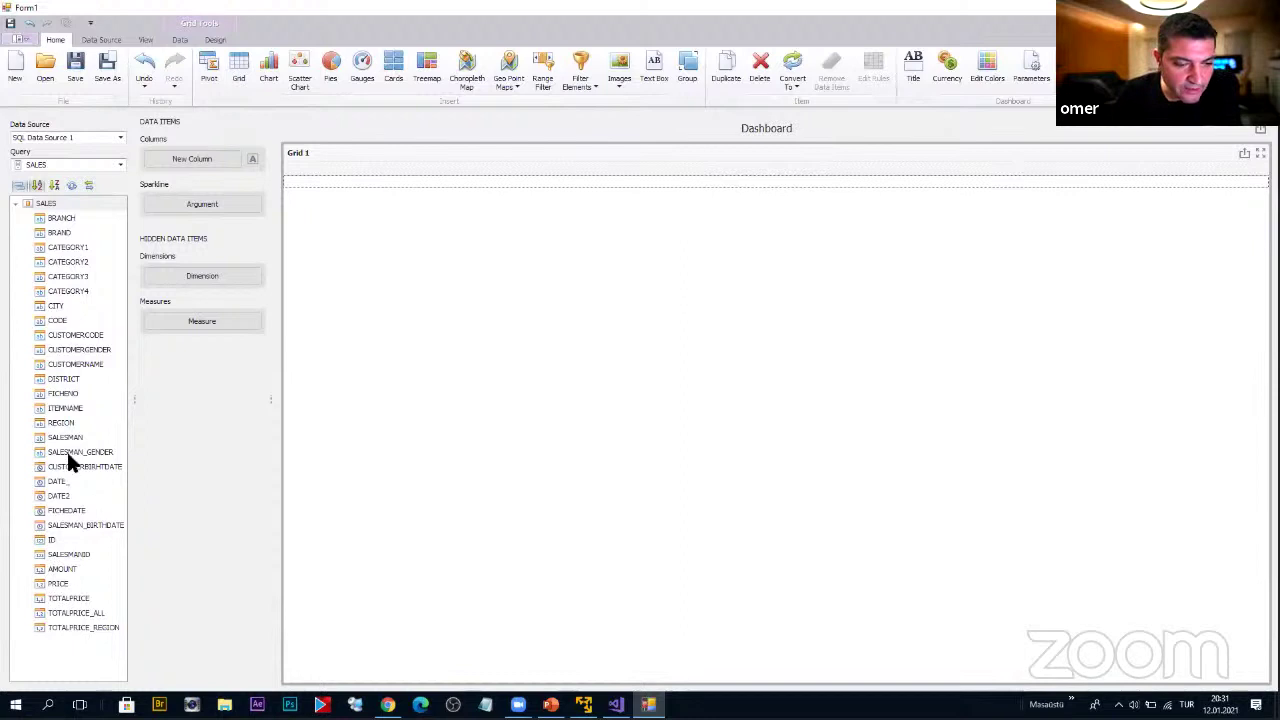
pyautogui.moveTo(51, 303); pyautogui.dragTo(52, 306)
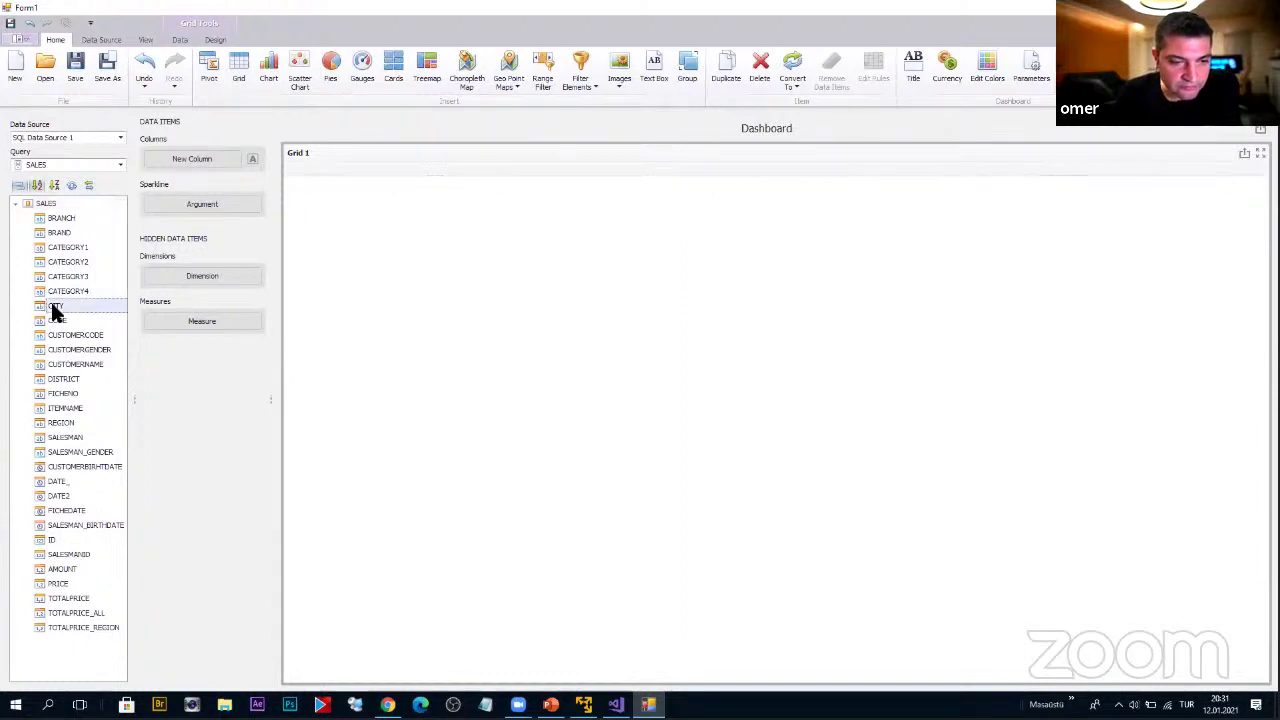
pyautogui.moveTo(190, 383); pyautogui.dragTo(177, 380)
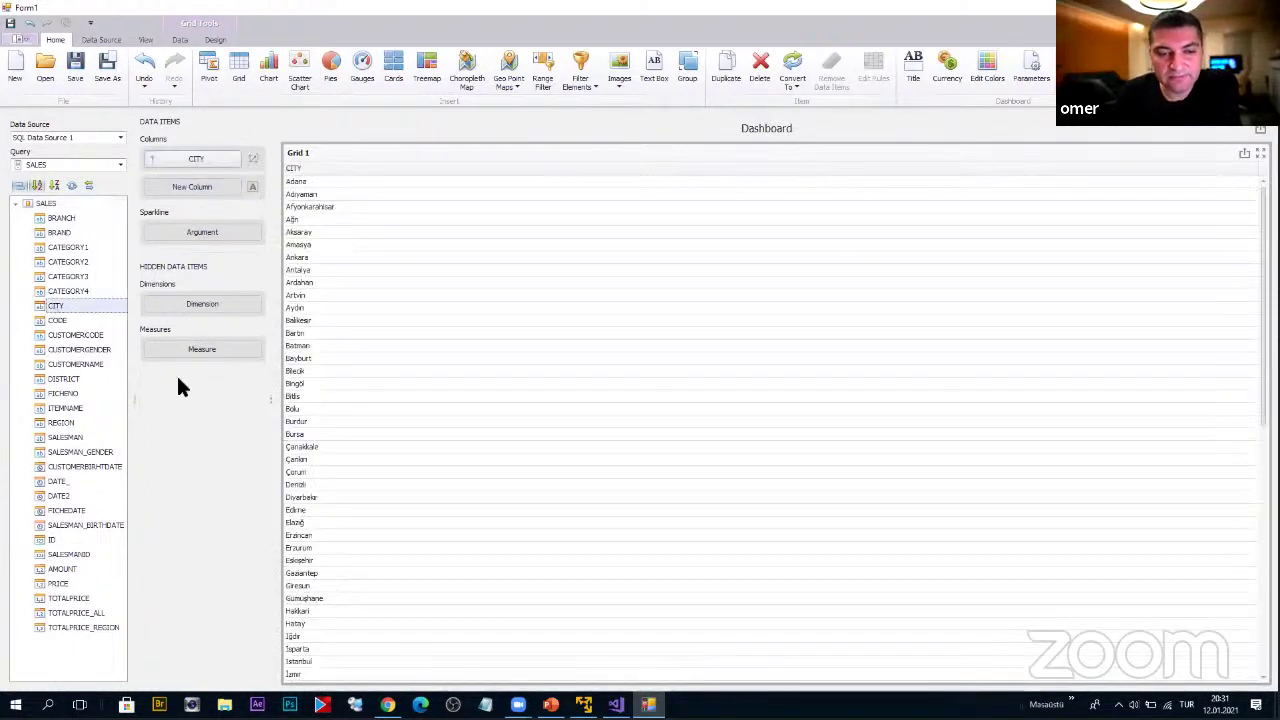
pyautogui.rightClick(316, 175)
pyautogui.moveTo(385, 343)
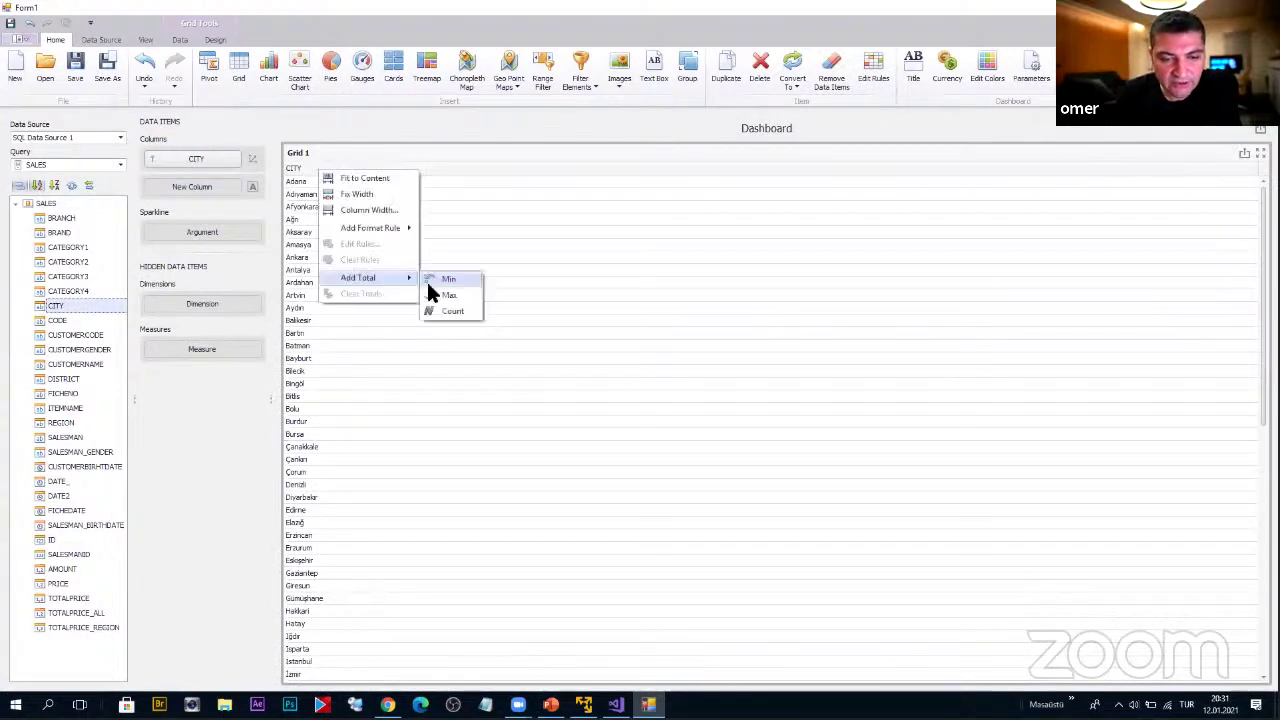
pyautogui.click(445, 386)
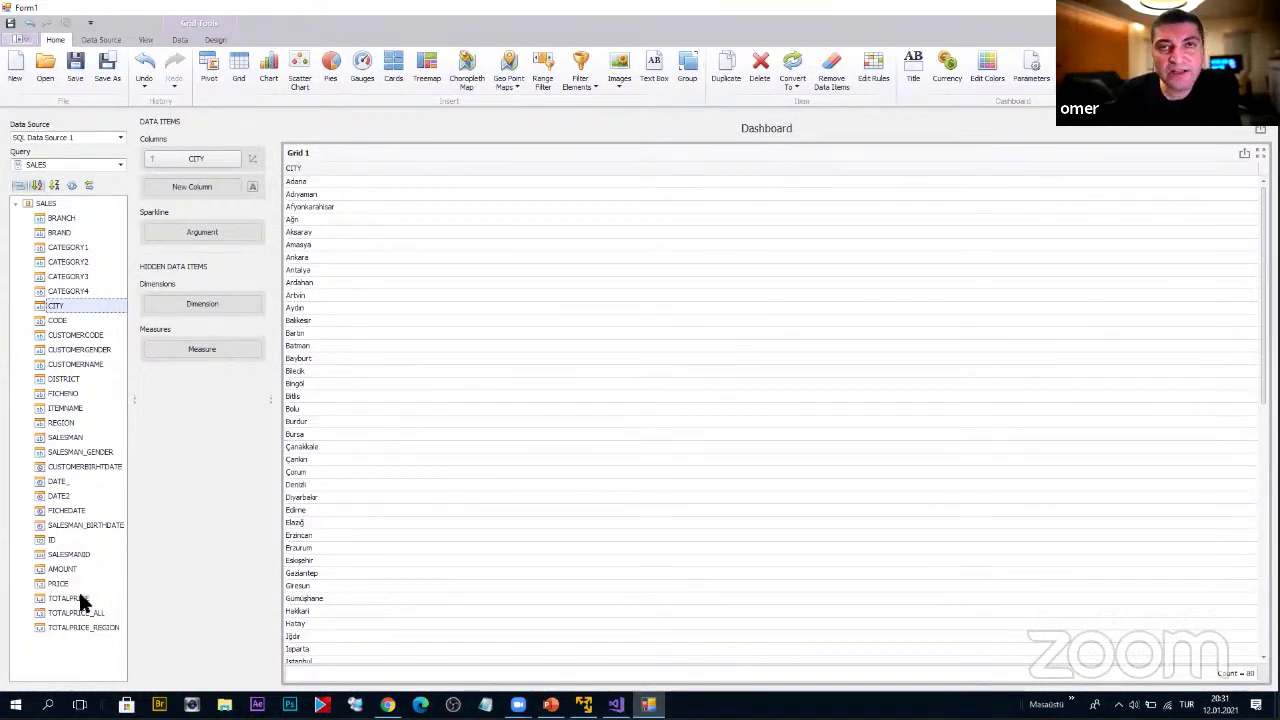
# Add TOTALPRICE to the grid as a summed column
pyautogui.moveTo(80, 597); pyautogui.dragTo(213, 209)
pyautogui.moveTo(197, 203); pyautogui.dragTo(200, 198)
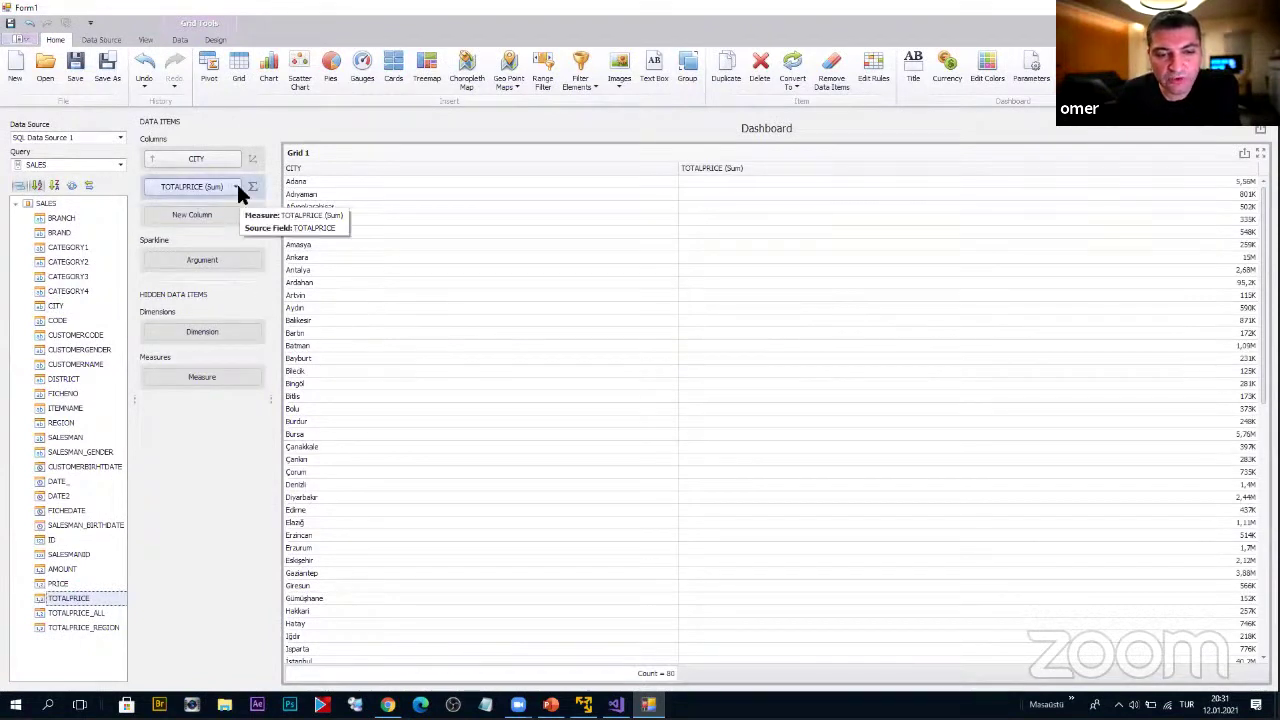
pyautogui.click(237, 187)
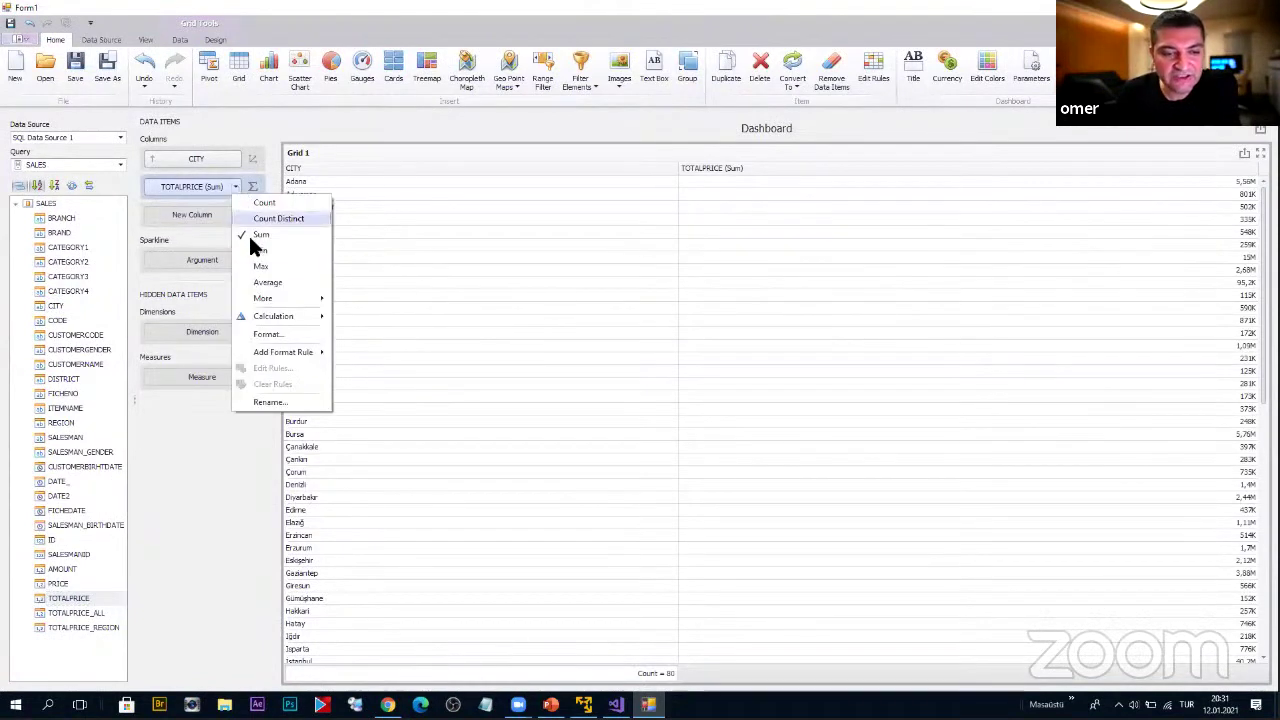
# Format TOTALPRICE as Number with group separators included
pyautogui.click(610, 125)
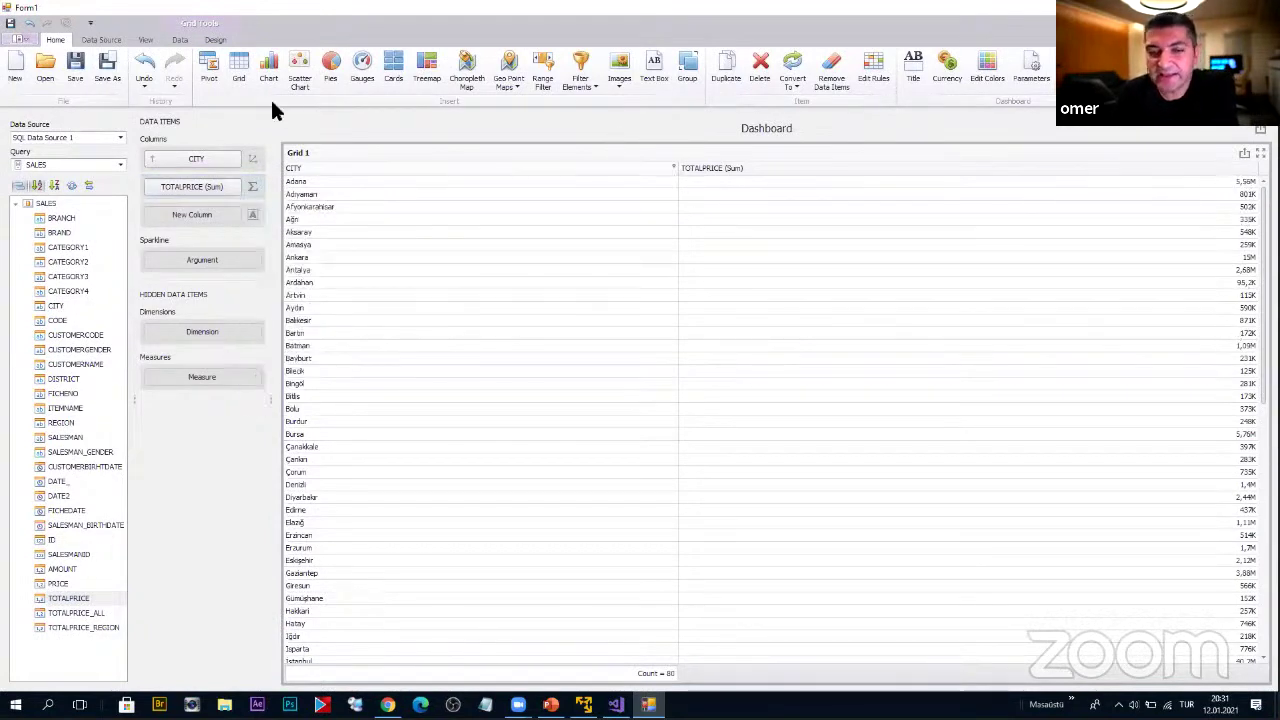
pyautogui.click(235, 183)
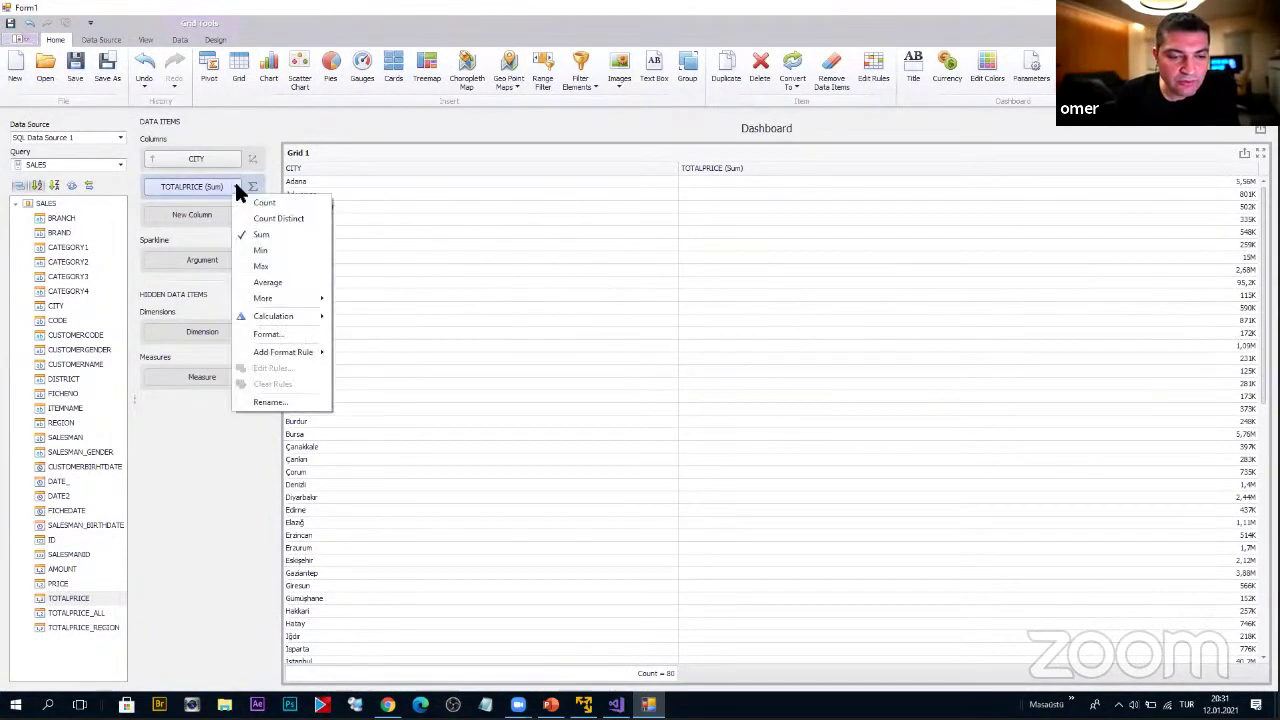
pyautogui.click(266, 334)
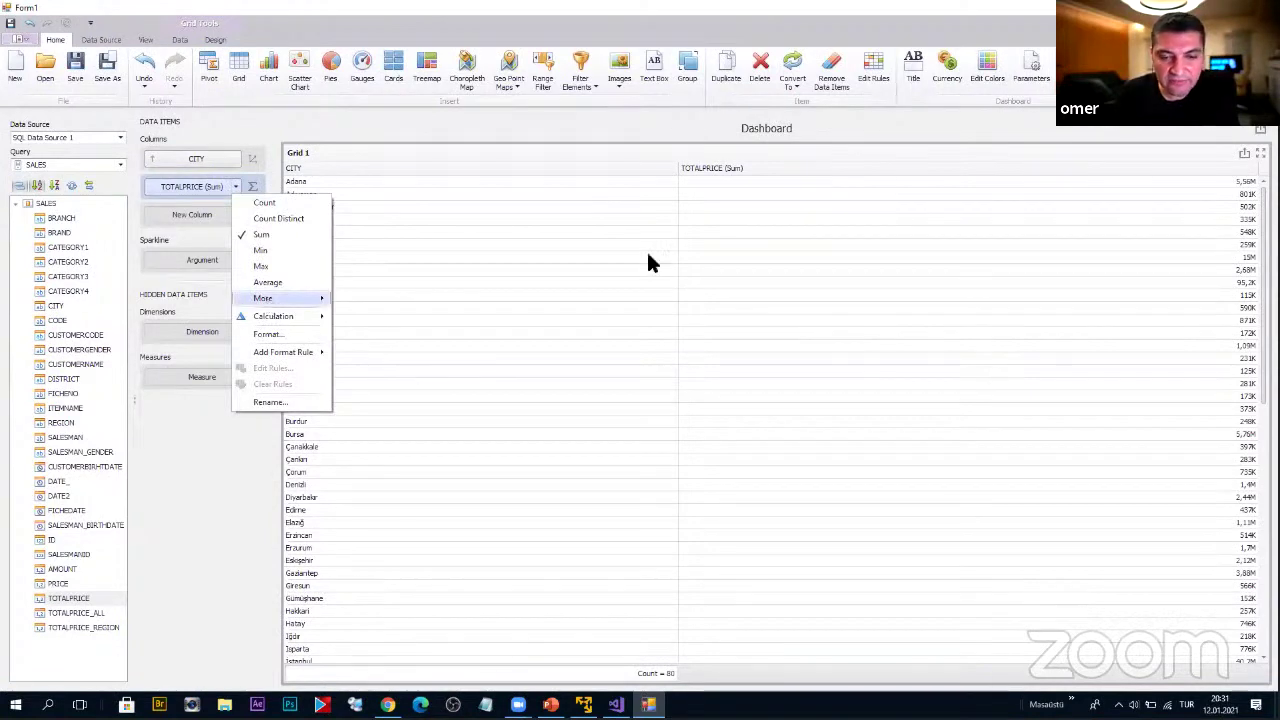
pyautogui.click(646, 259)
pyautogui.click(612, 291)
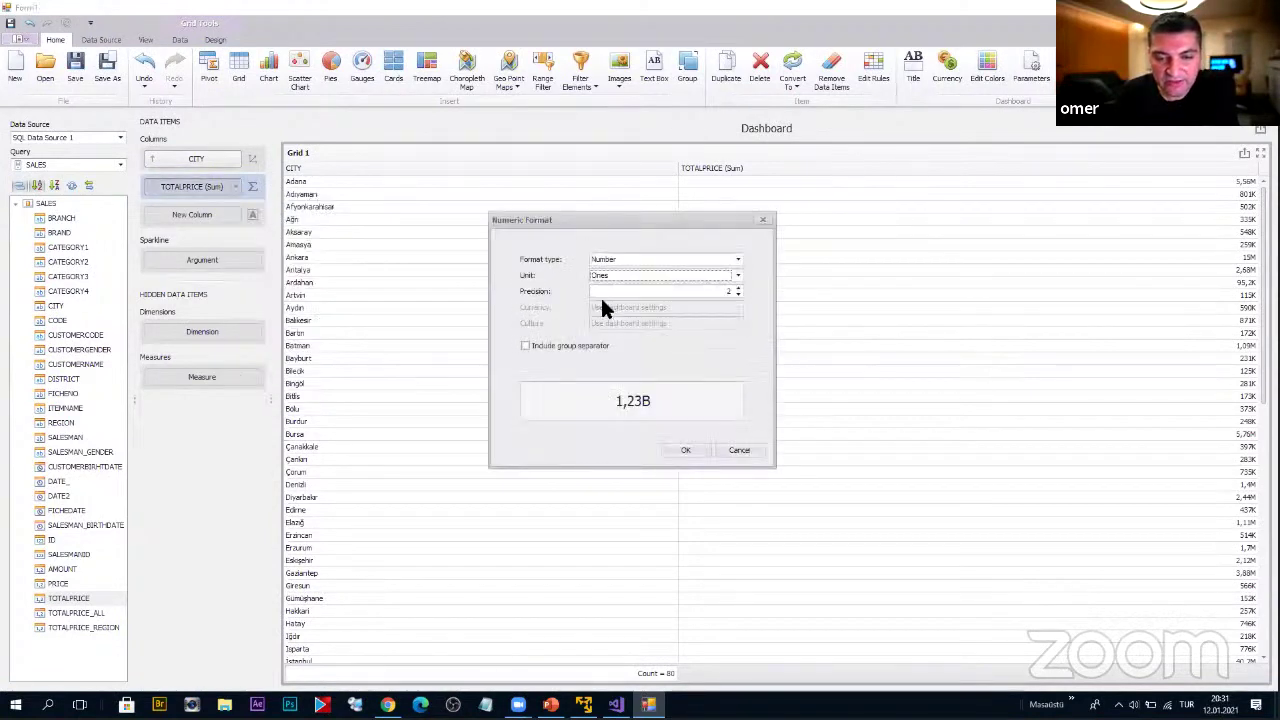
pyautogui.click(540, 345)
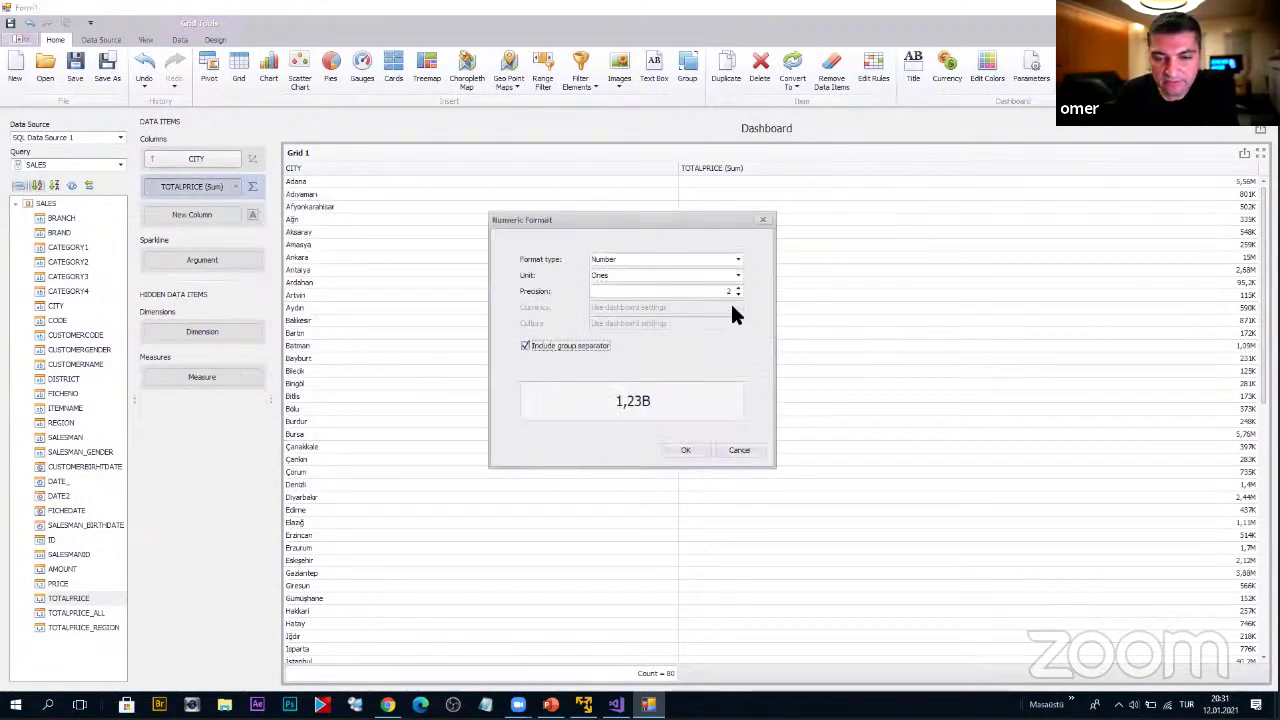
pyautogui.click(684, 452)
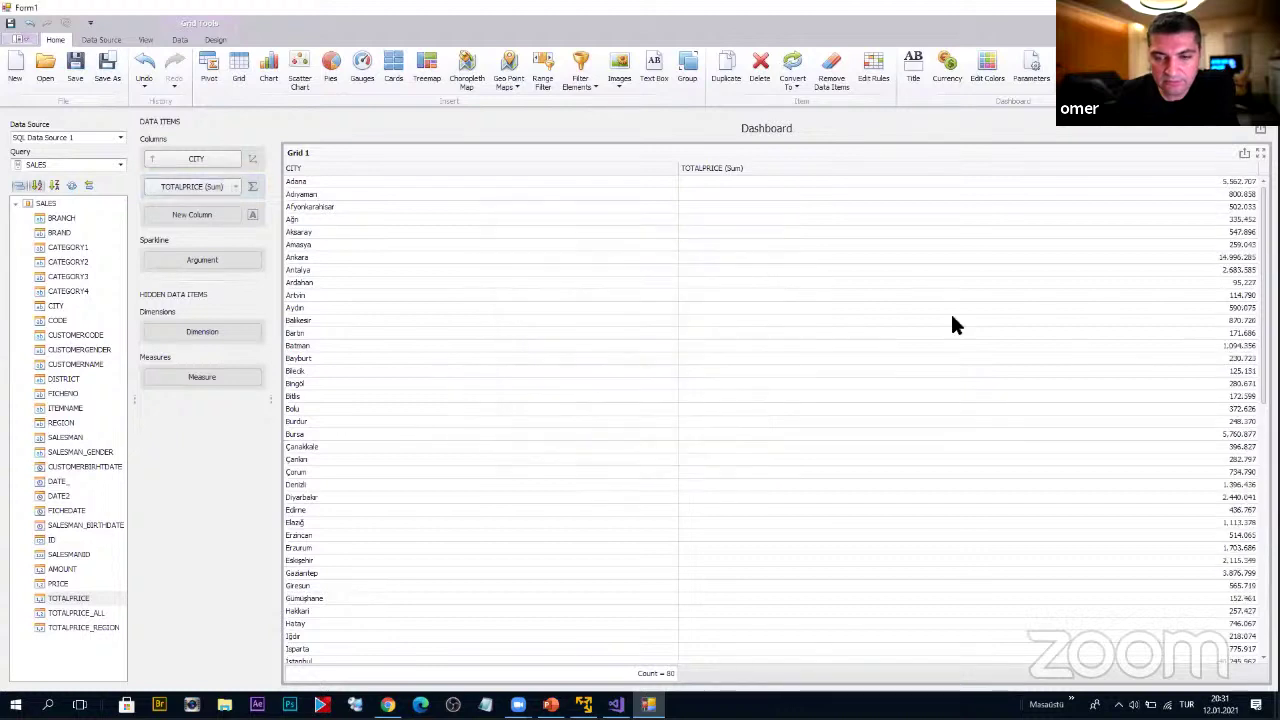
# Add a Sum total under the TOTALPRICE column
pyautogui.rightClick(1216, 168)
pyautogui.moveTo(1228, 283)
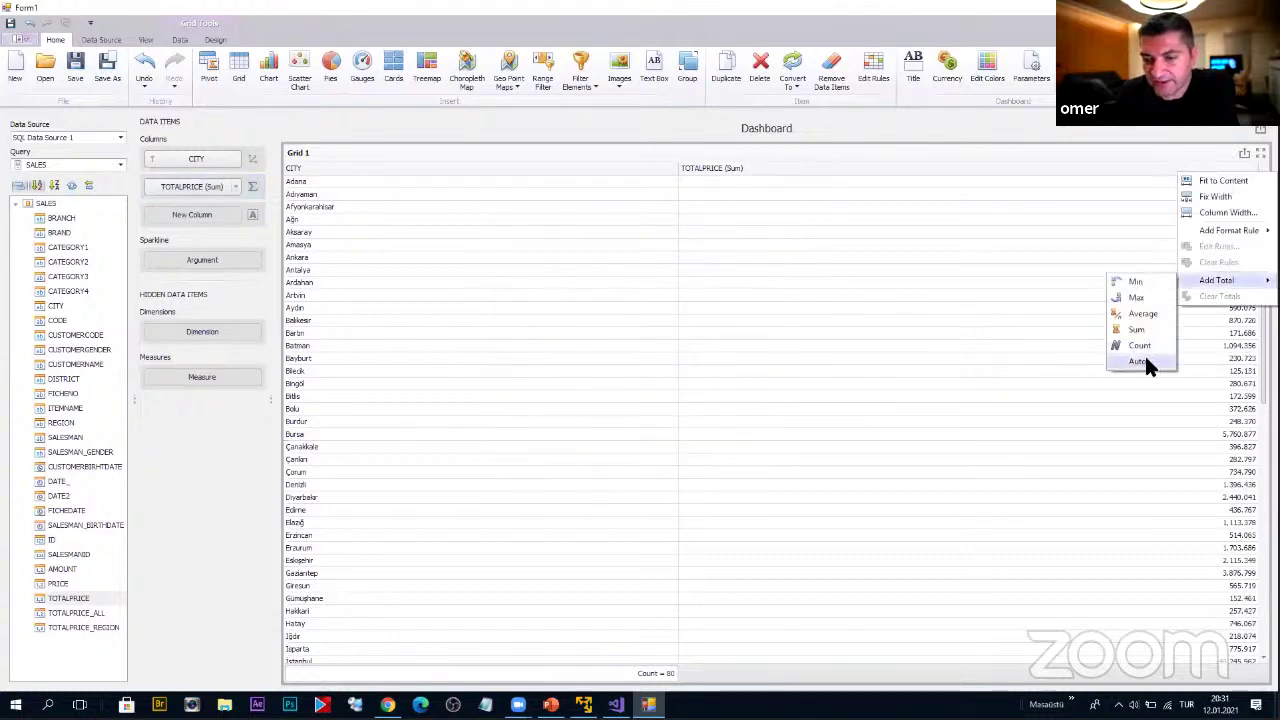
pyautogui.click(1142, 322)
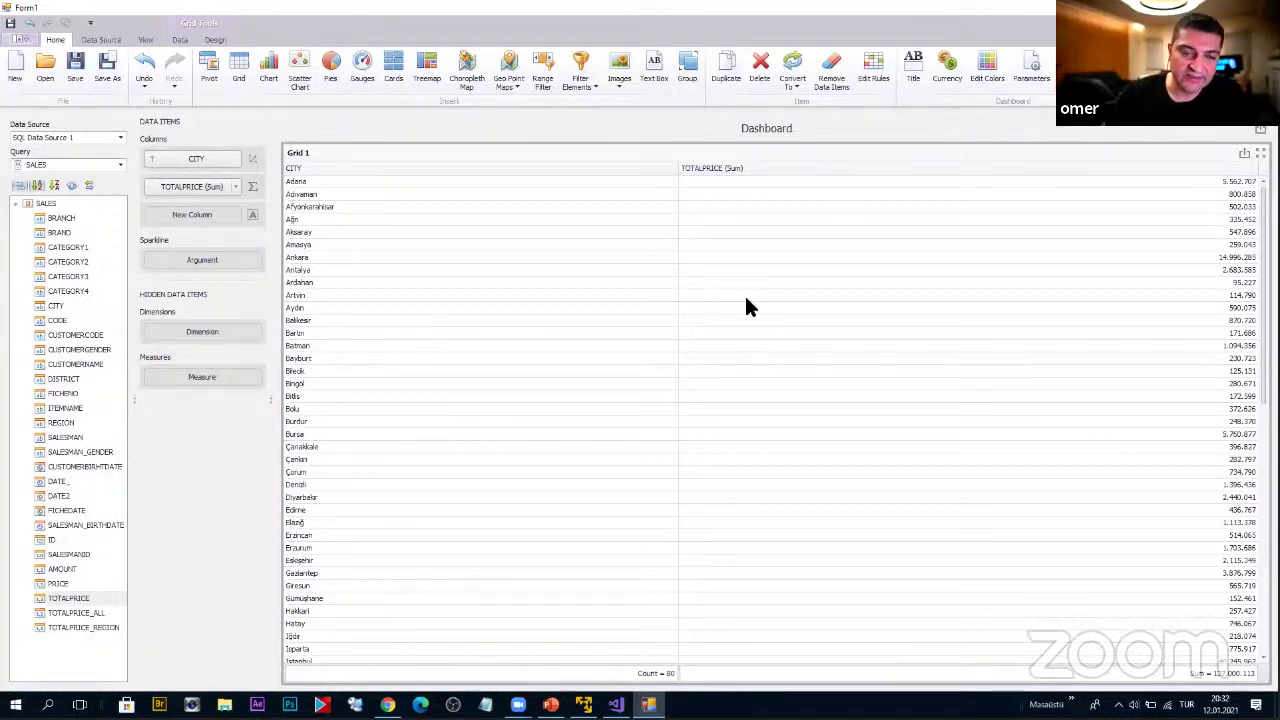
# Add a narrower grid left of the city grid with REGION and TOTALPRICE columns
pyautogui.click(240, 61)
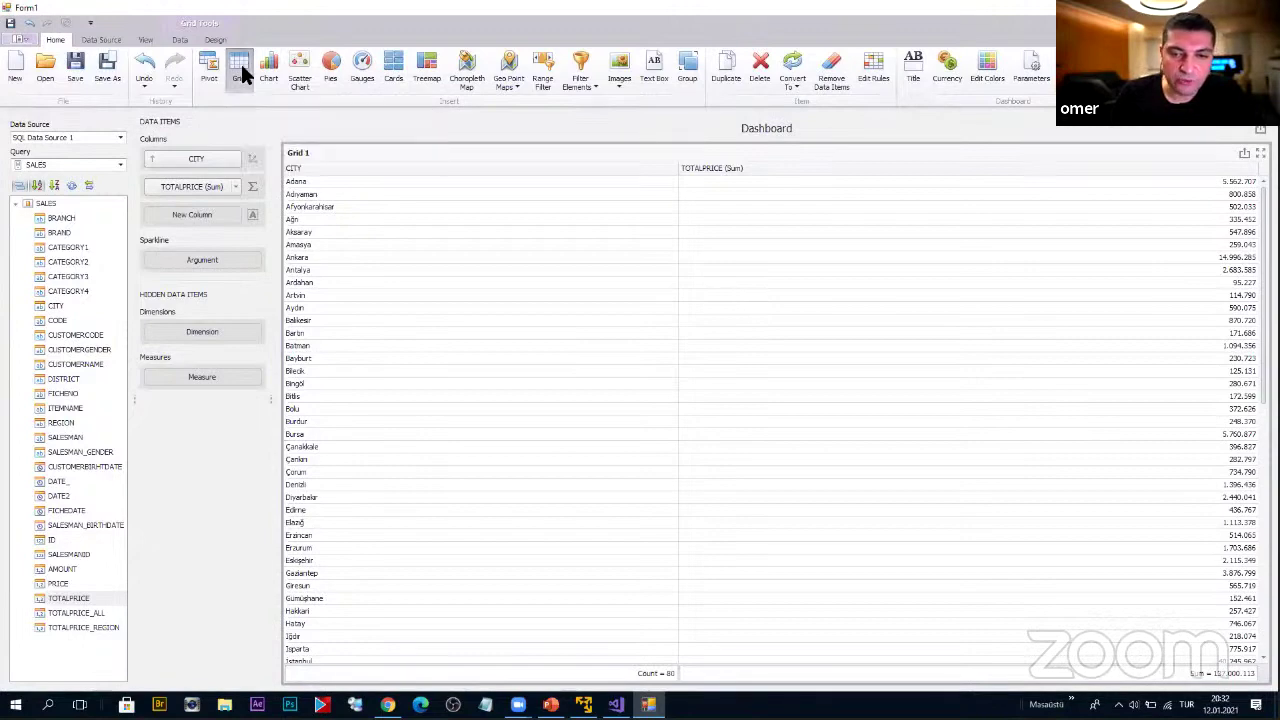
pyautogui.moveTo(822, 160); pyautogui.dragTo(284, 155)
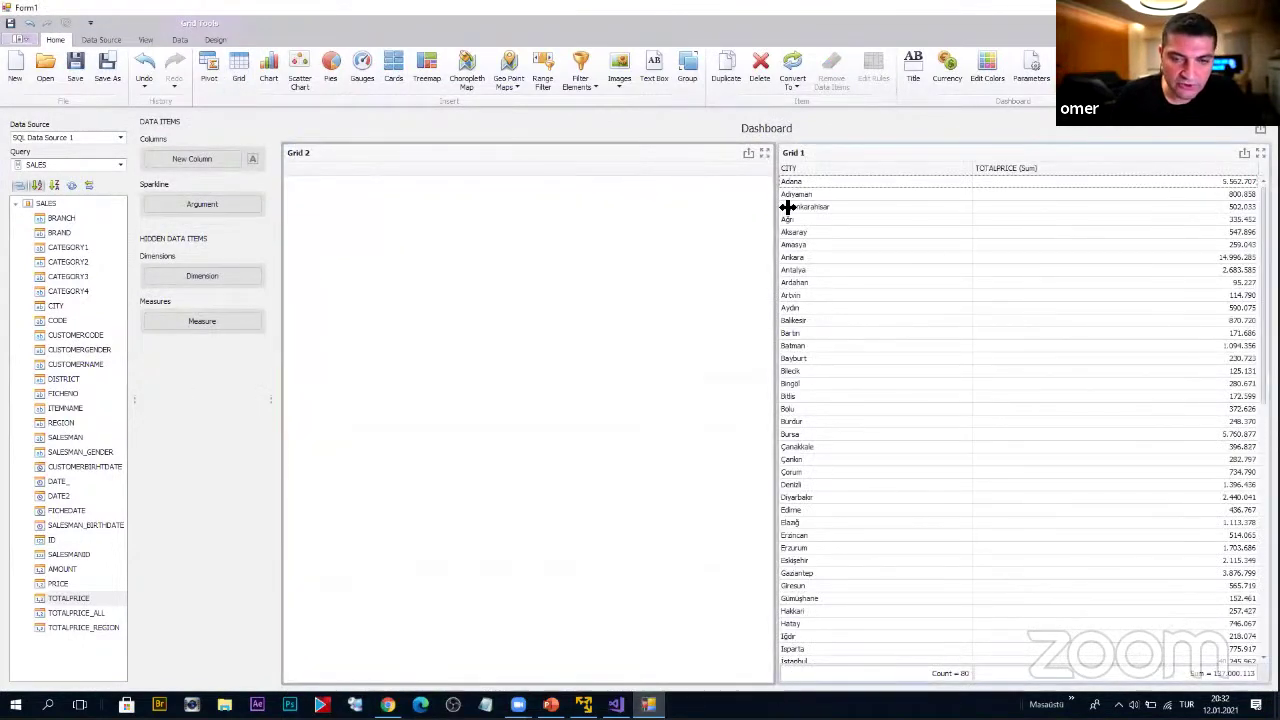
pyautogui.moveTo(787, 206); pyautogui.dragTo(405, 208)
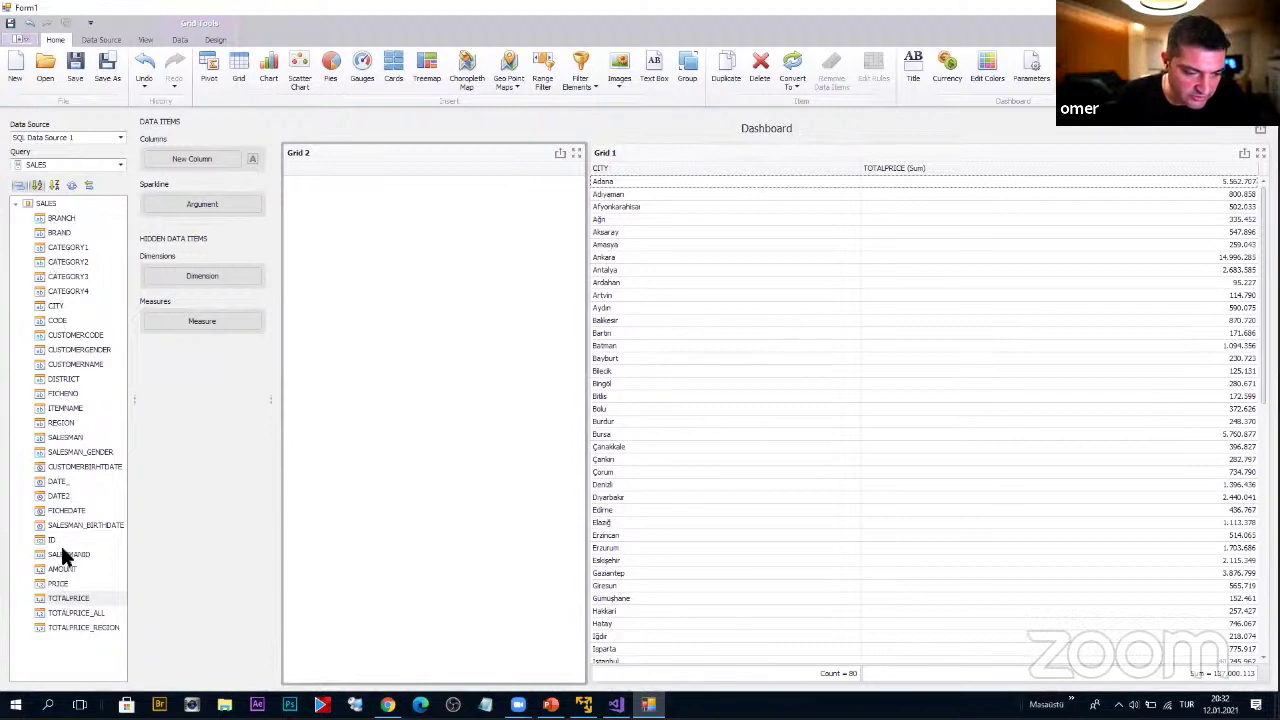
pyautogui.moveTo(60, 421); pyautogui.dragTo(198, 205)
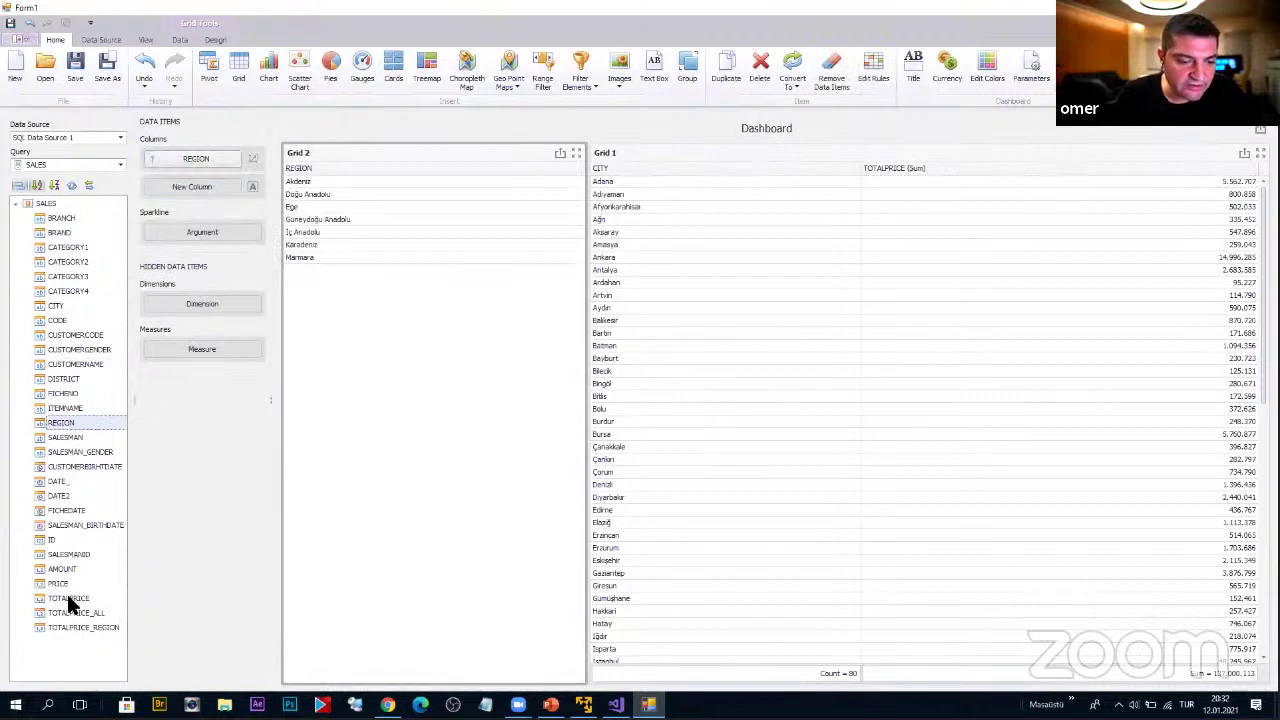
pyautogui.moveTo(68, 597); pyautogui.dragTo(196, 186)
# Format the TOTALPRICE totals as Number with 0 decimal places and group separators
pyautogui.click(236, 186)
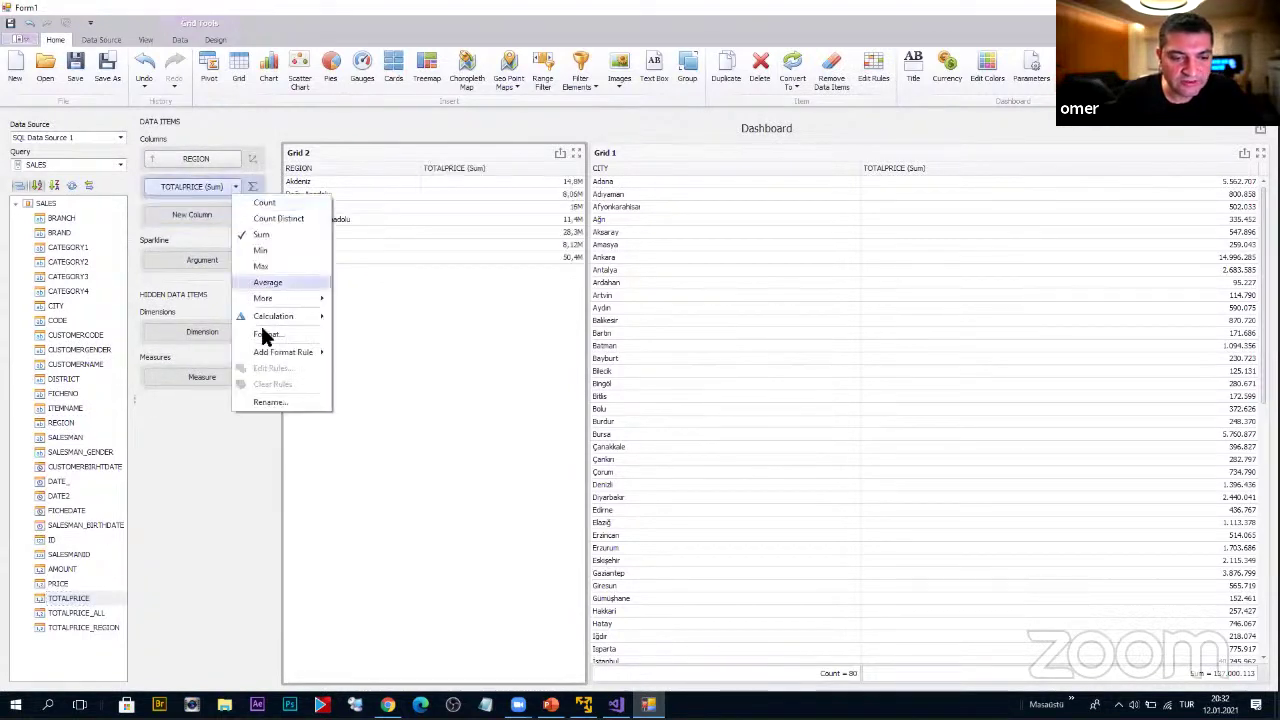
pyautogui.click(263, 332)
pyautogui.click(618, 262)
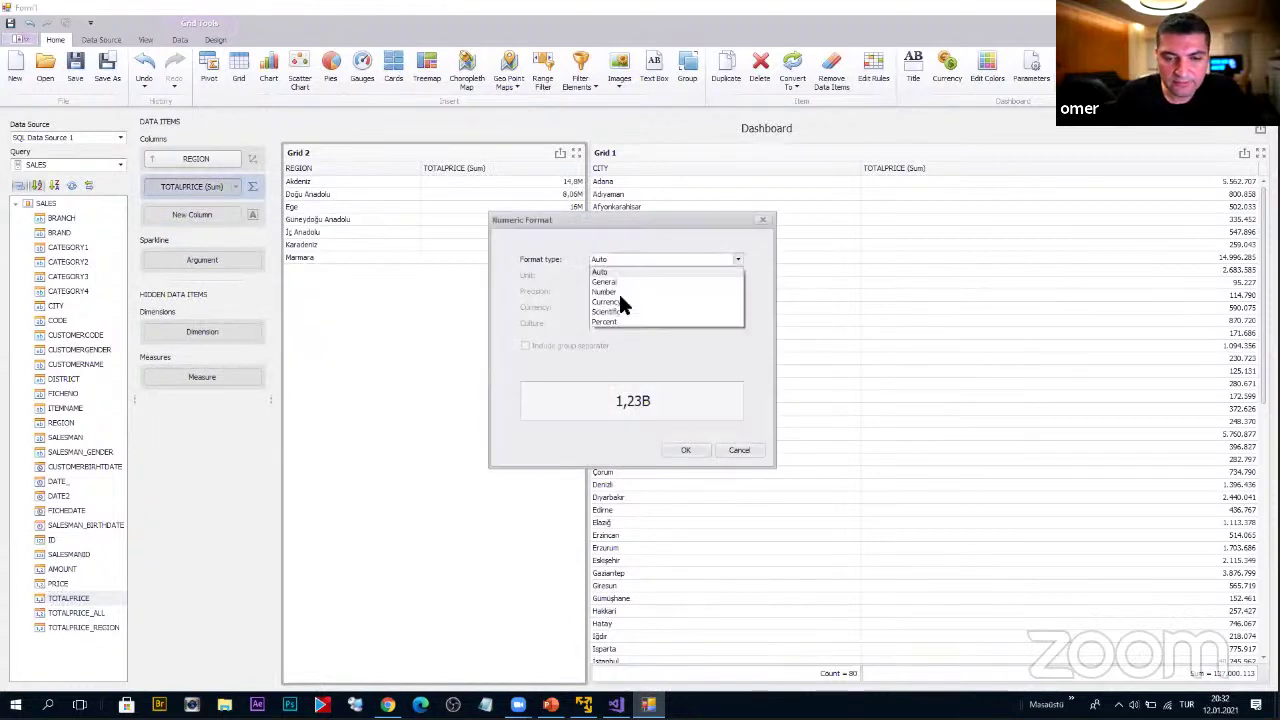
pyautogui.click(606, 302)
pyautogui.click(612, 260)
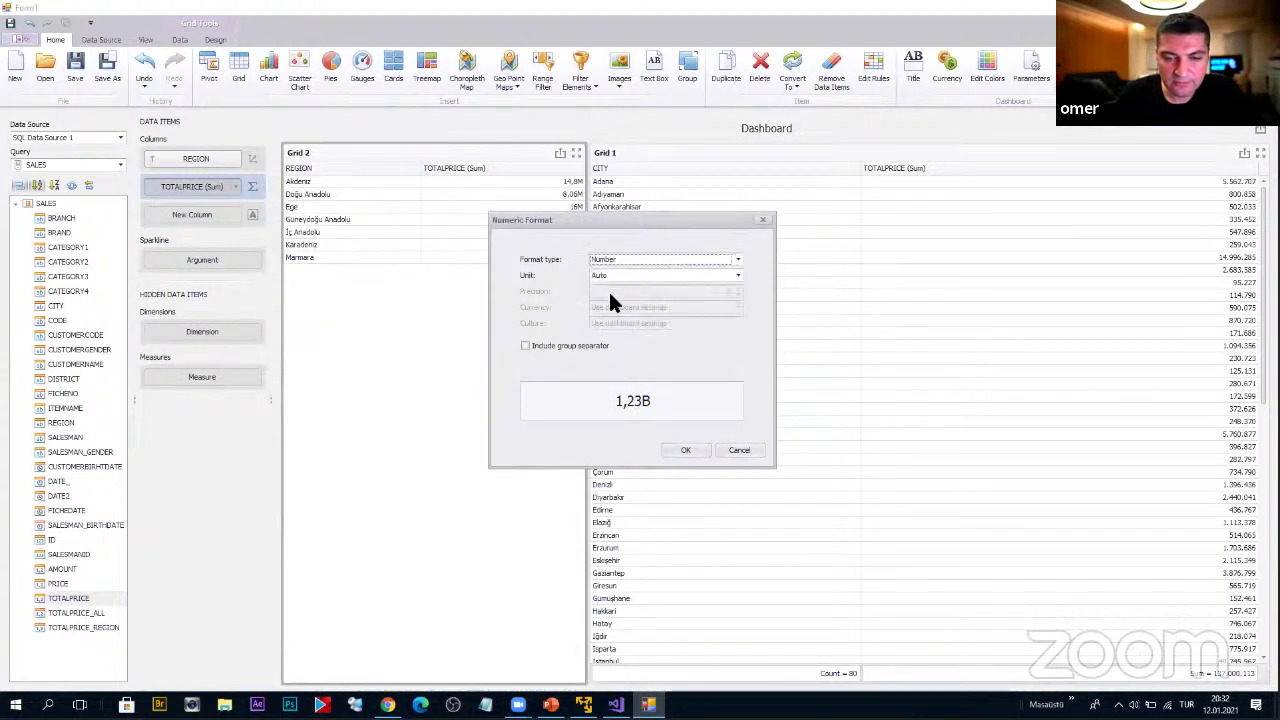
pyautogui.click(608, 291)
pyautogui.click(738, 294)
pyautogui.click(738, 294)
pyautogui.click(590, 345)
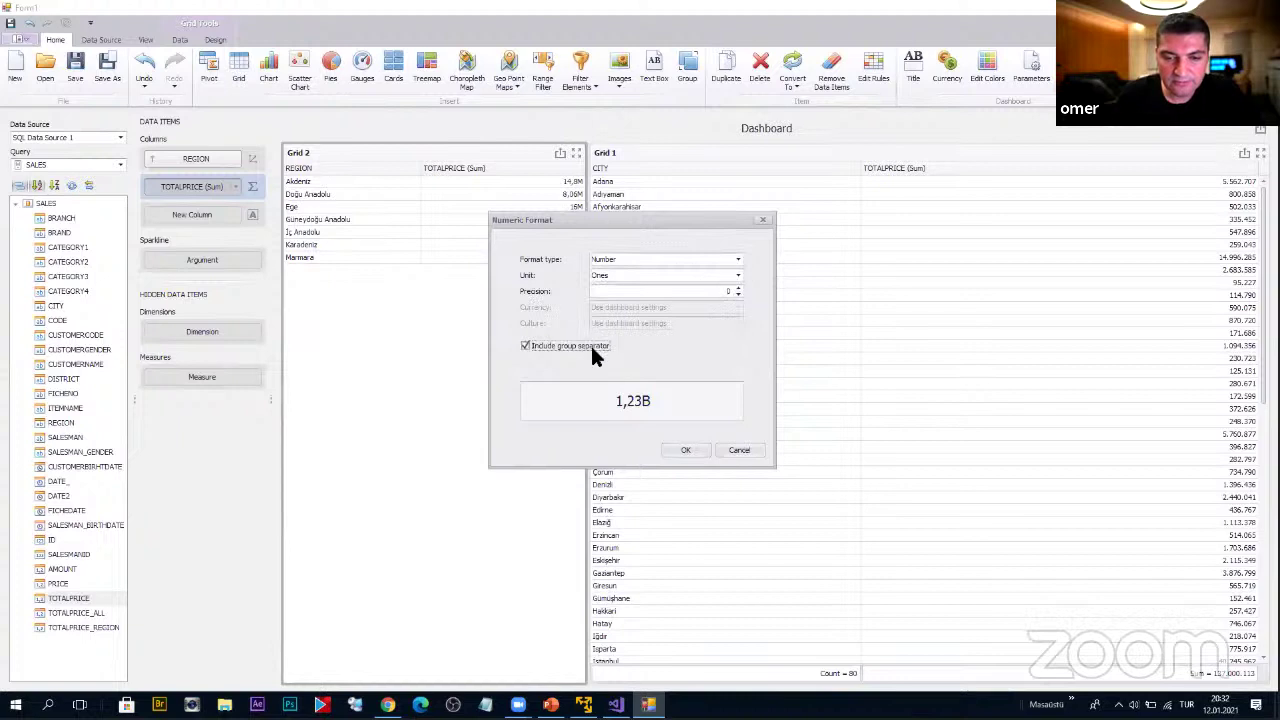
pyautogui.click(684, 450)
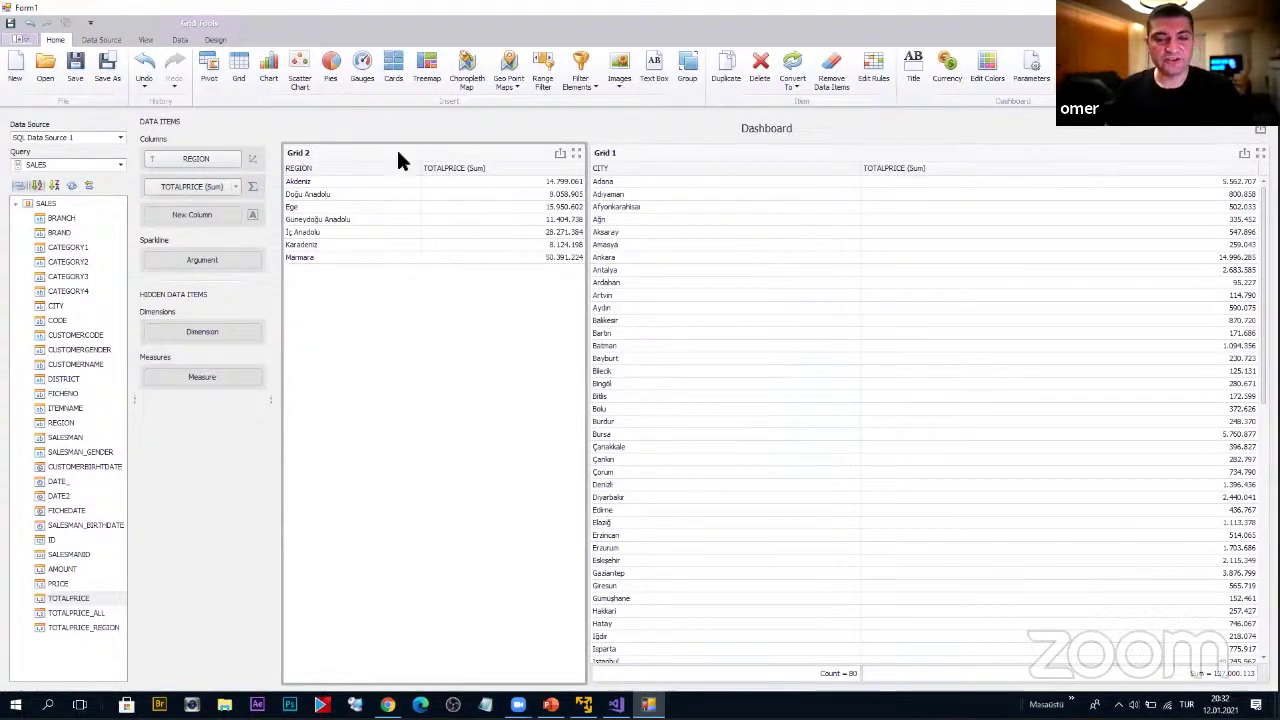
# Rename the region grid 'Bölgelere göre satış' with columns 'Bölge' and 'Toplam Satış'
pyautogui.rightClick(398, 153)
pyautogui.click(441, 261)
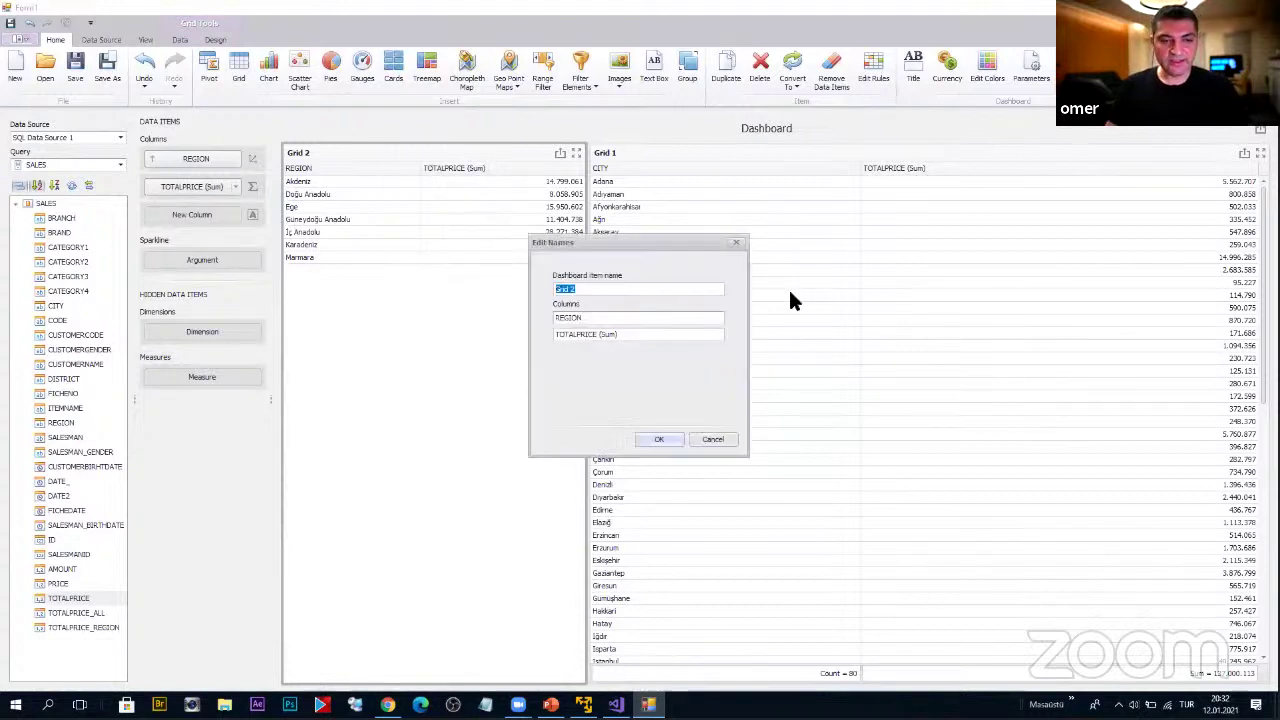
pyautogui.write('B')
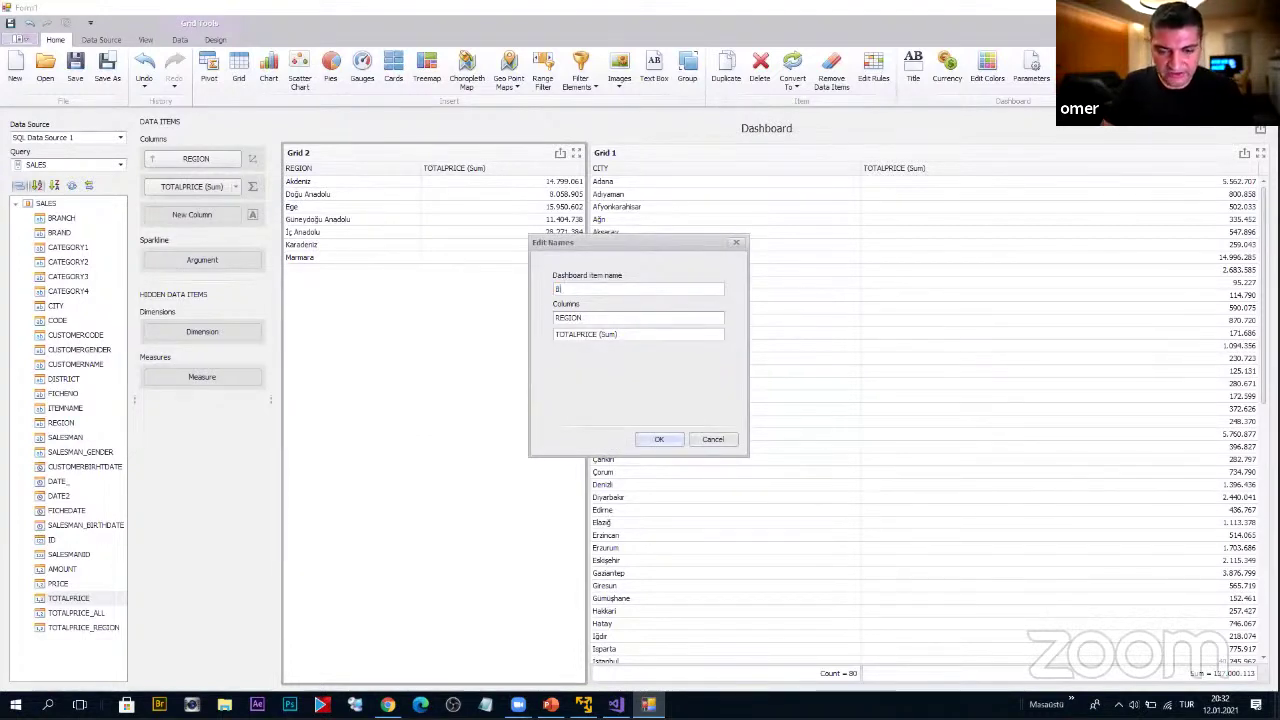
pyautogui.write('ölgelere göre S')
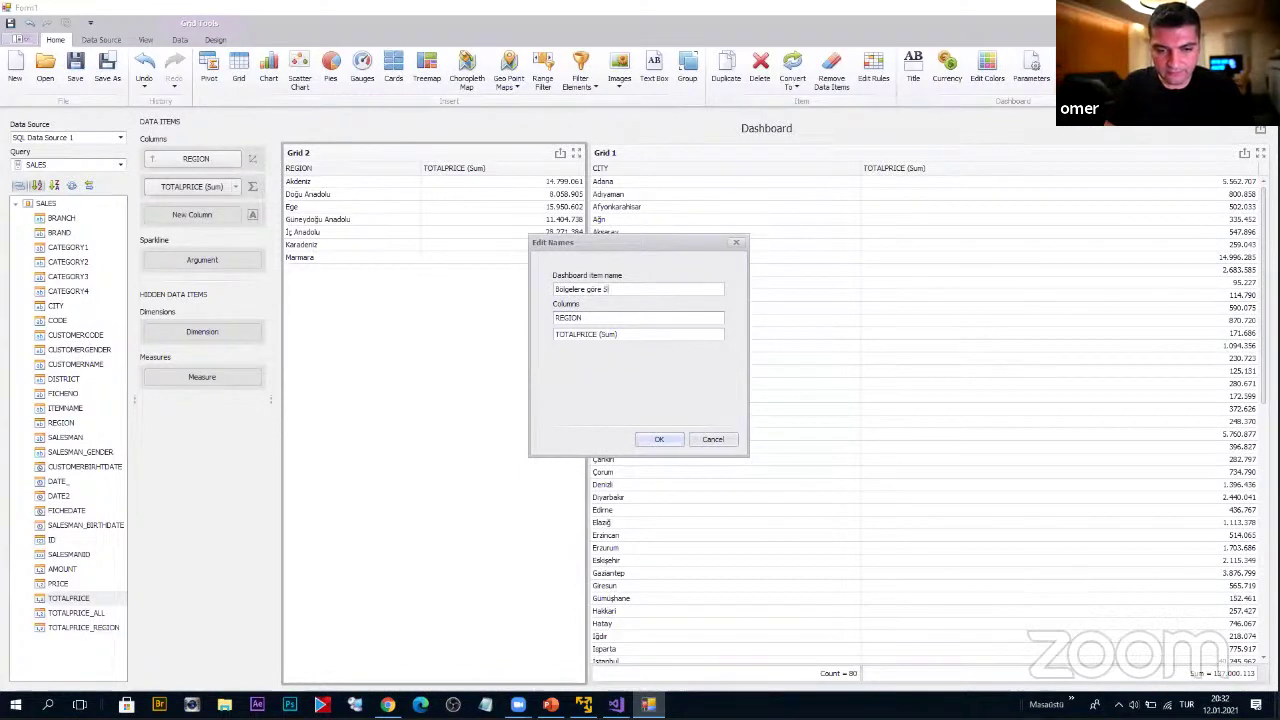
pyautogui.write(' gore satış')
pyautogui.press('Tab')
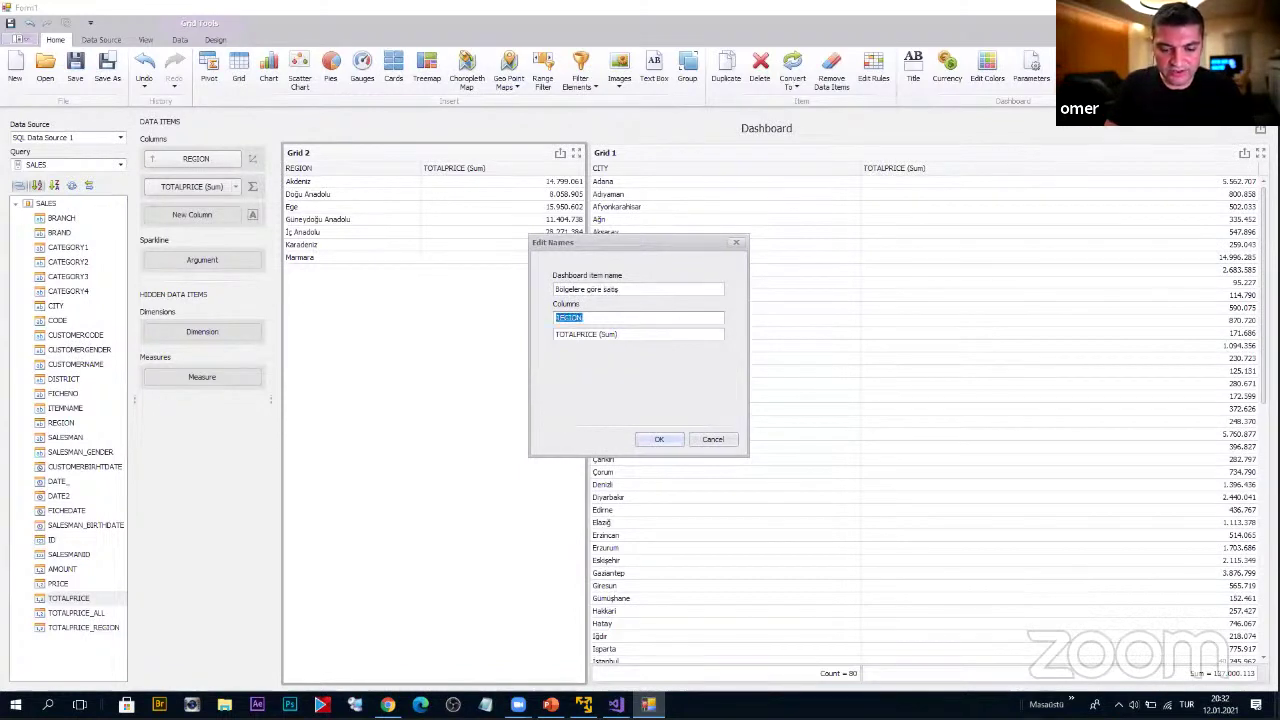
pyautogui.write('Bölge')
pyautogui.press('Tab')
pyautogui.write('T')
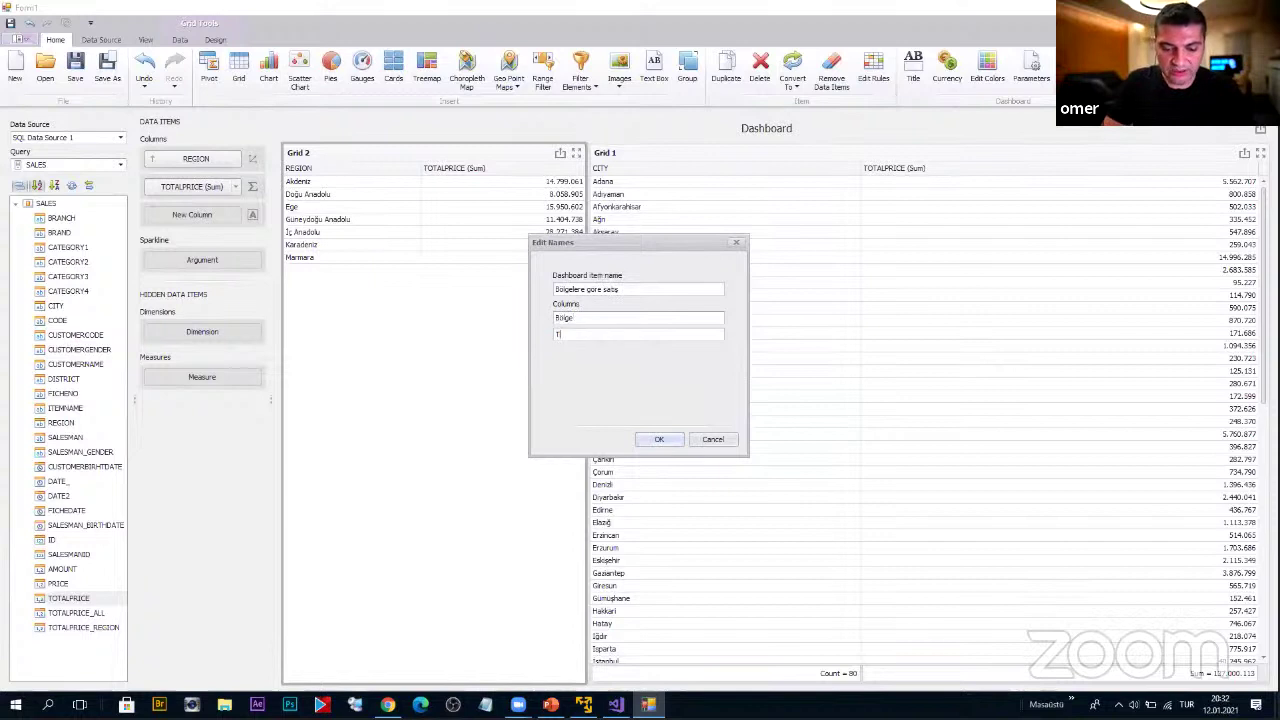
pyautogui.write('oplam Satı')
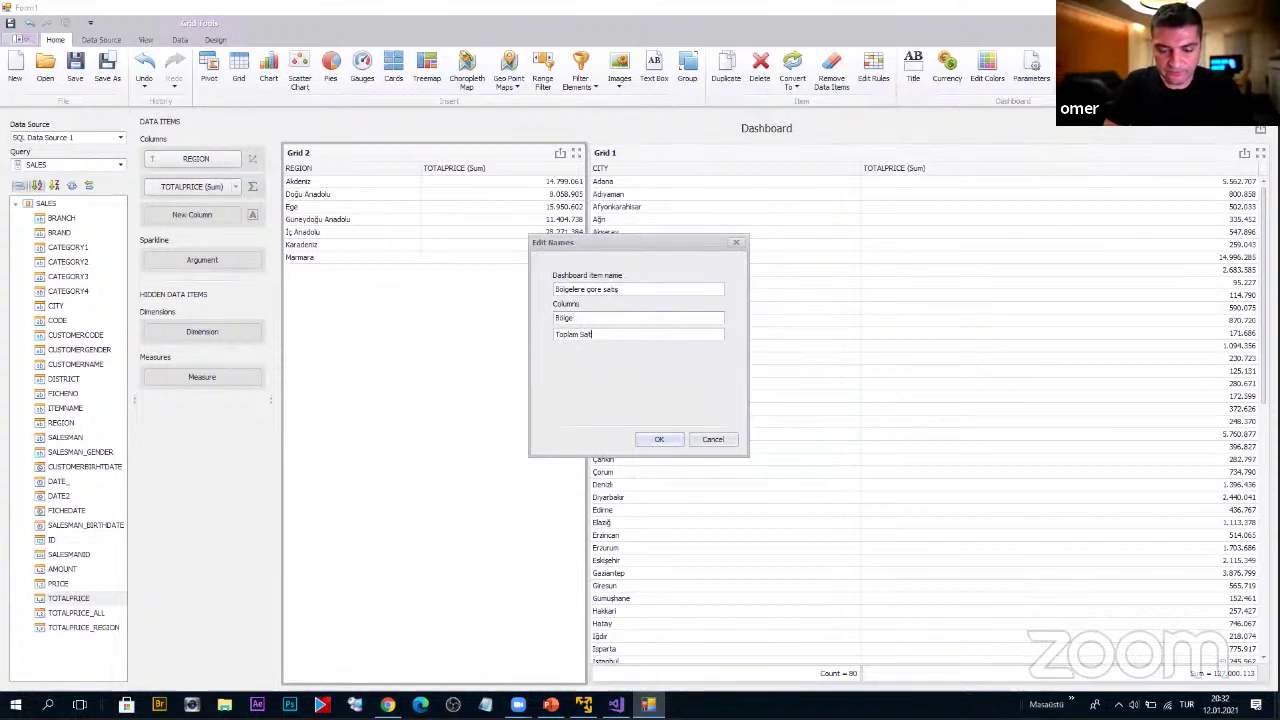
pyautogui.write('ş')
pyautogui.press('Return')
# Rename the city grid 'Şehirlere göre satış' with columns 'Şehir' and 'Toplam Satış'
pyautogui.rightClick(688, 155)
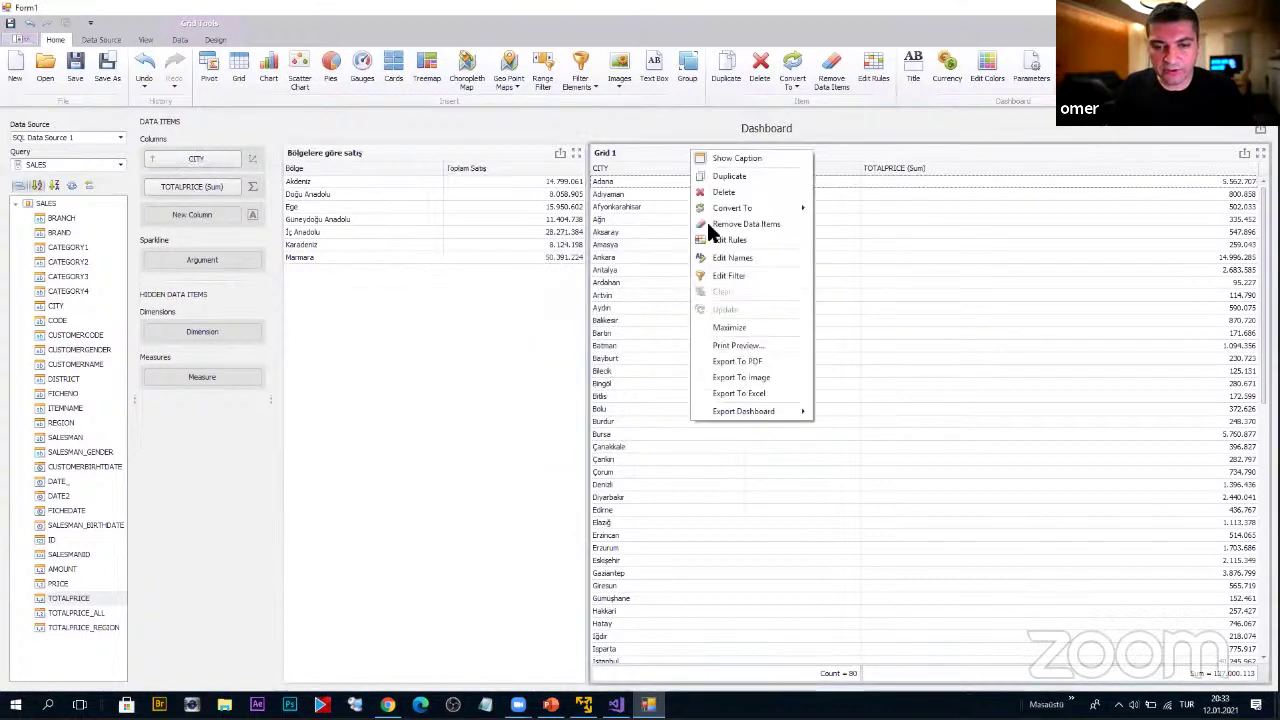
pyautogui.click(712, 252)
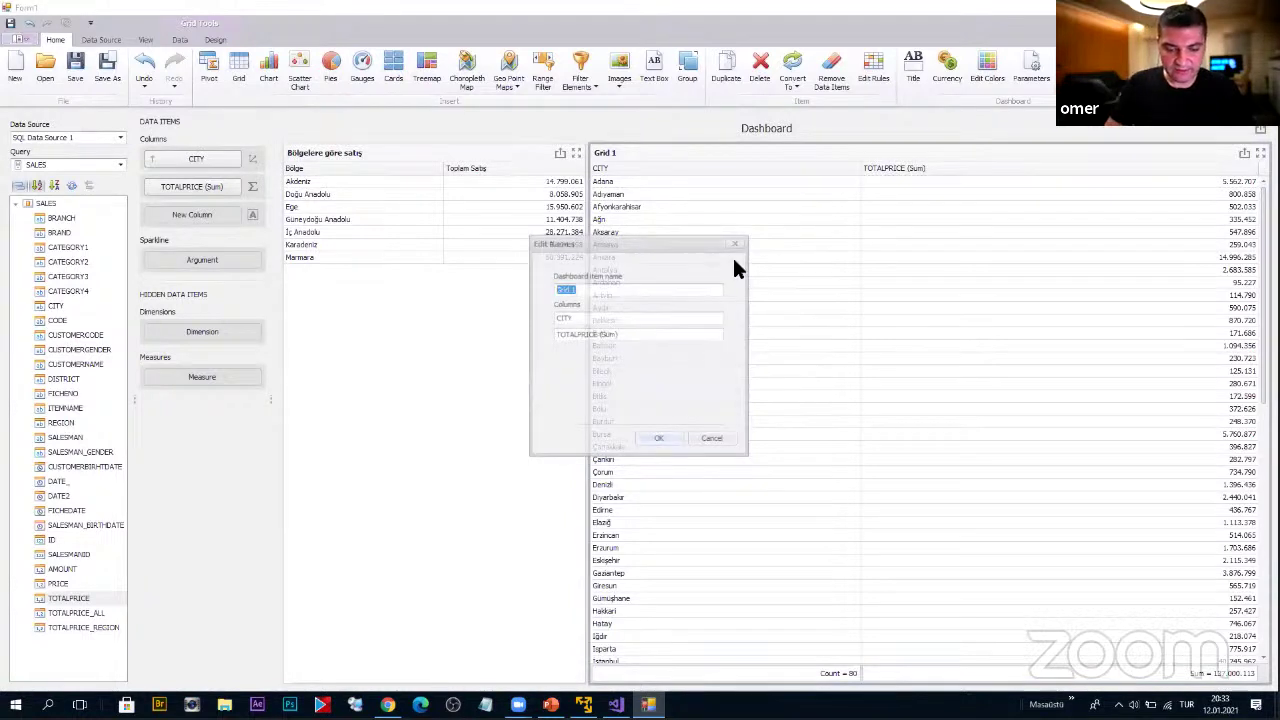
pyautogui.write('Şehirlere ')
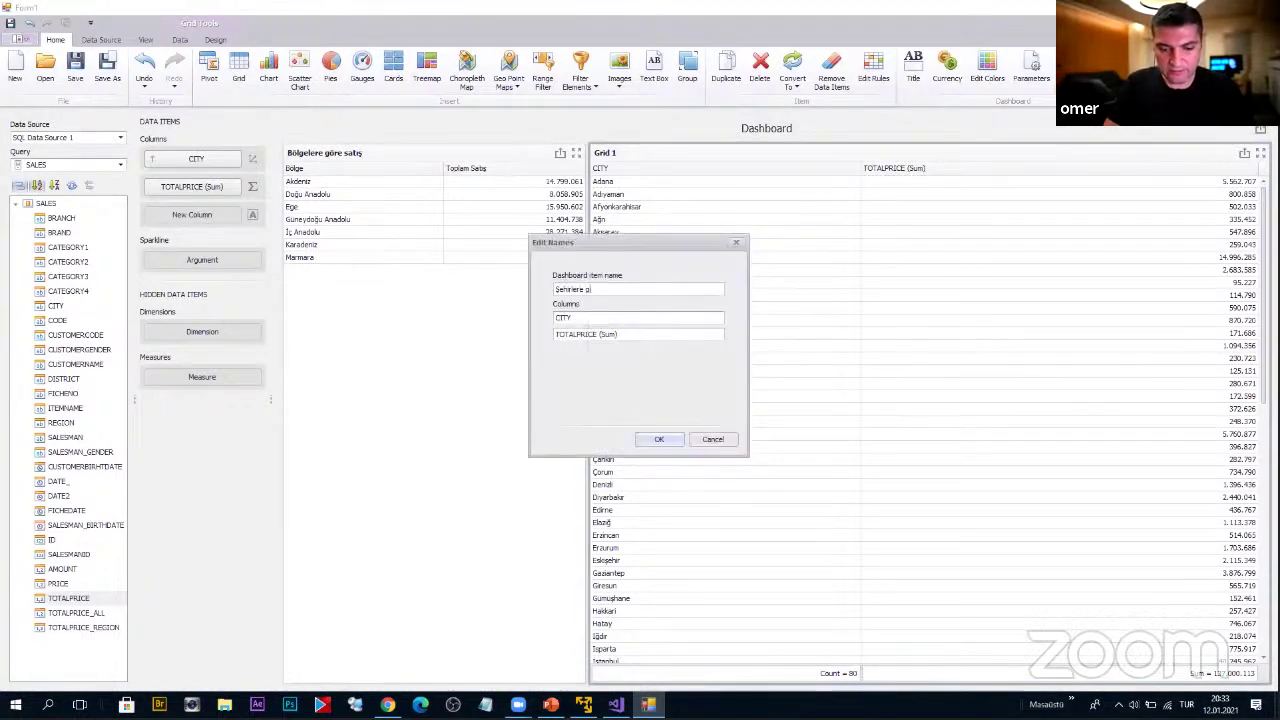
pyautogui.write('göre satış')
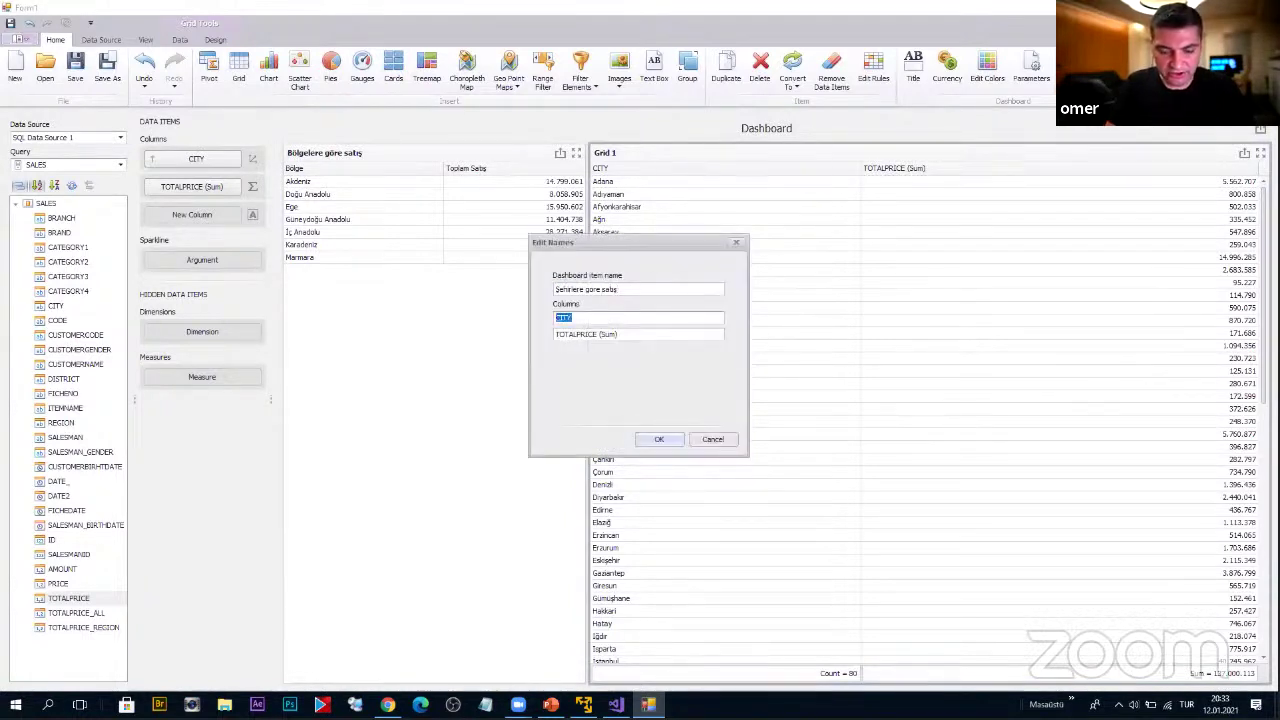
pyautogui.write('Şehi')
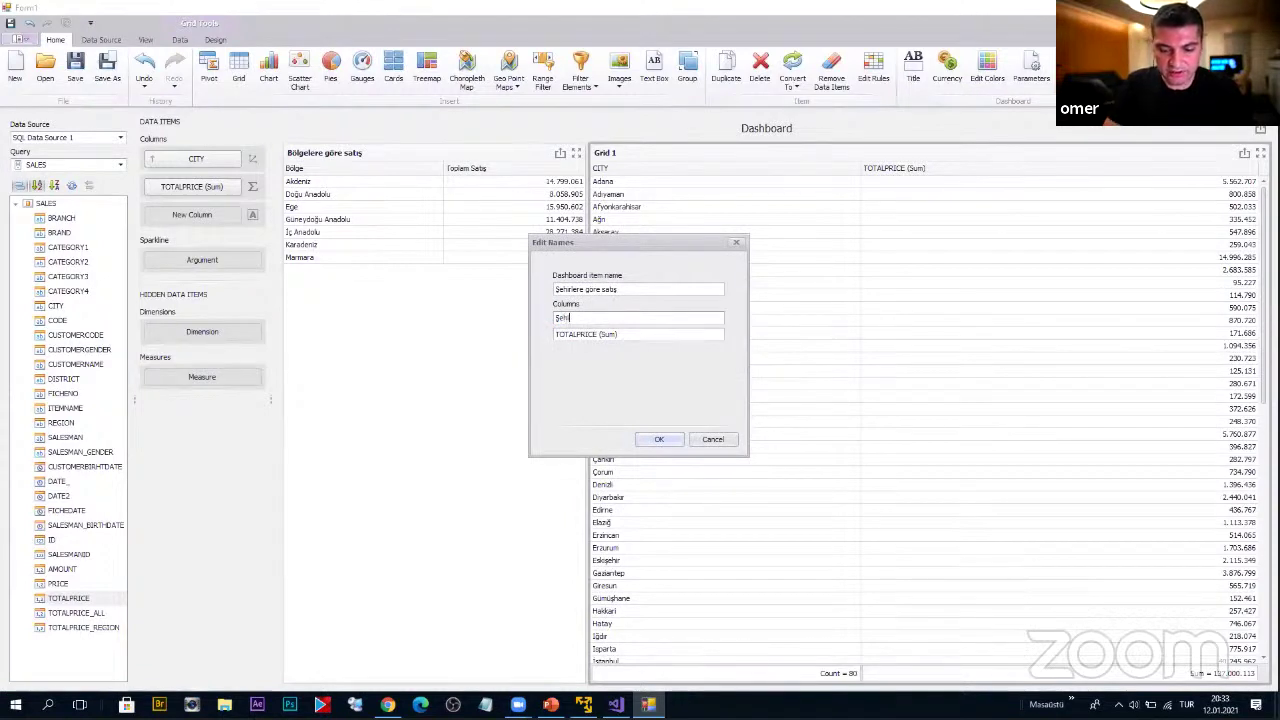
pyautogui.write('r')
pyautogui.press('Tab')
pyautogui.write('Toplam Satış')
pyautogui.press('Return')
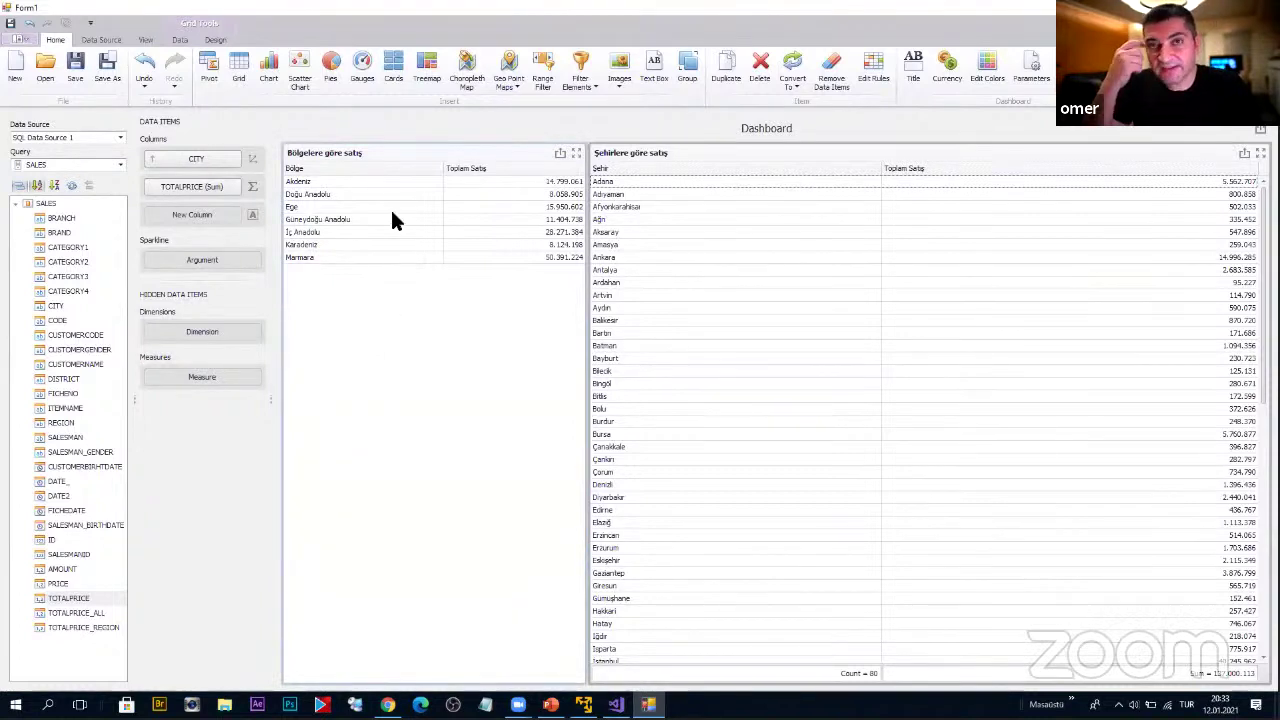
# Dock a pie chart under the region grid using REGION as arguments and TOTALPRICE sums as values
pyautogui.click(331, 60)
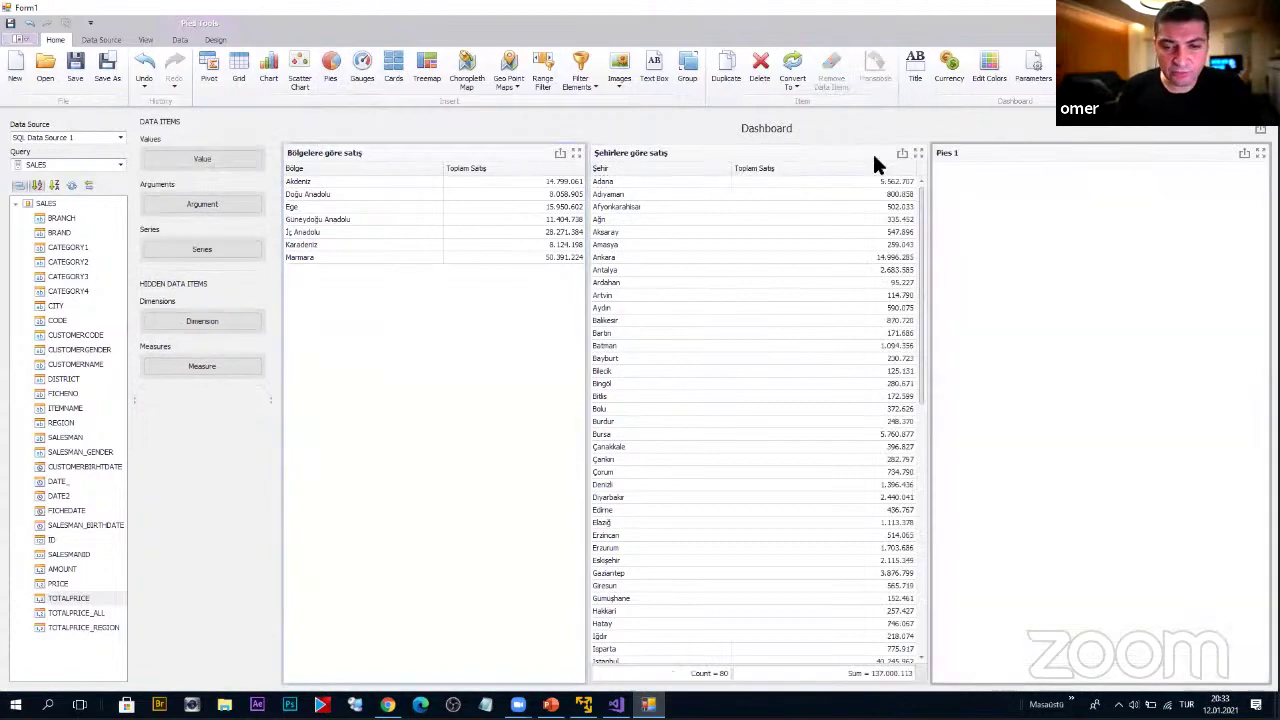
pyautogui.moveTo(955, 153); pyautogui.dragTo(398, 672)
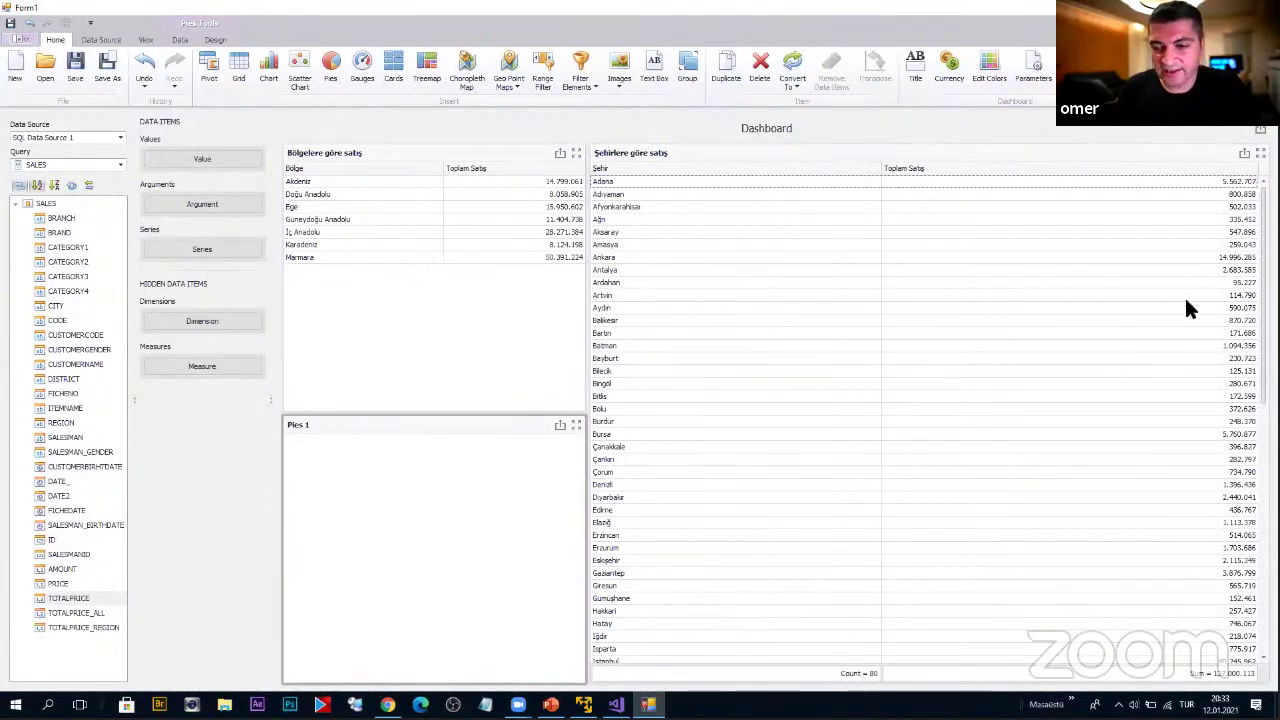
pyautogui.moveTo(298, 424); pyautogui.dragTo(344, 342)
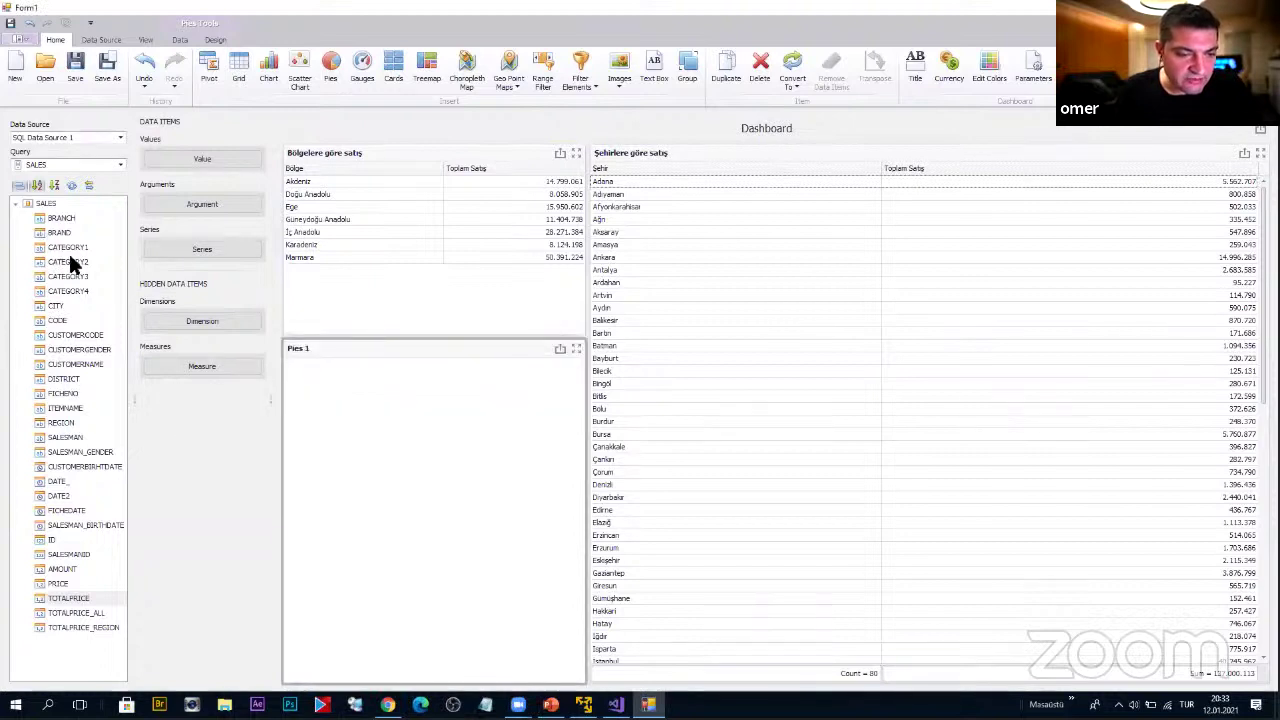
pyautogui.moveTo(60, 422); pyautogui.dragTo(216, 255)
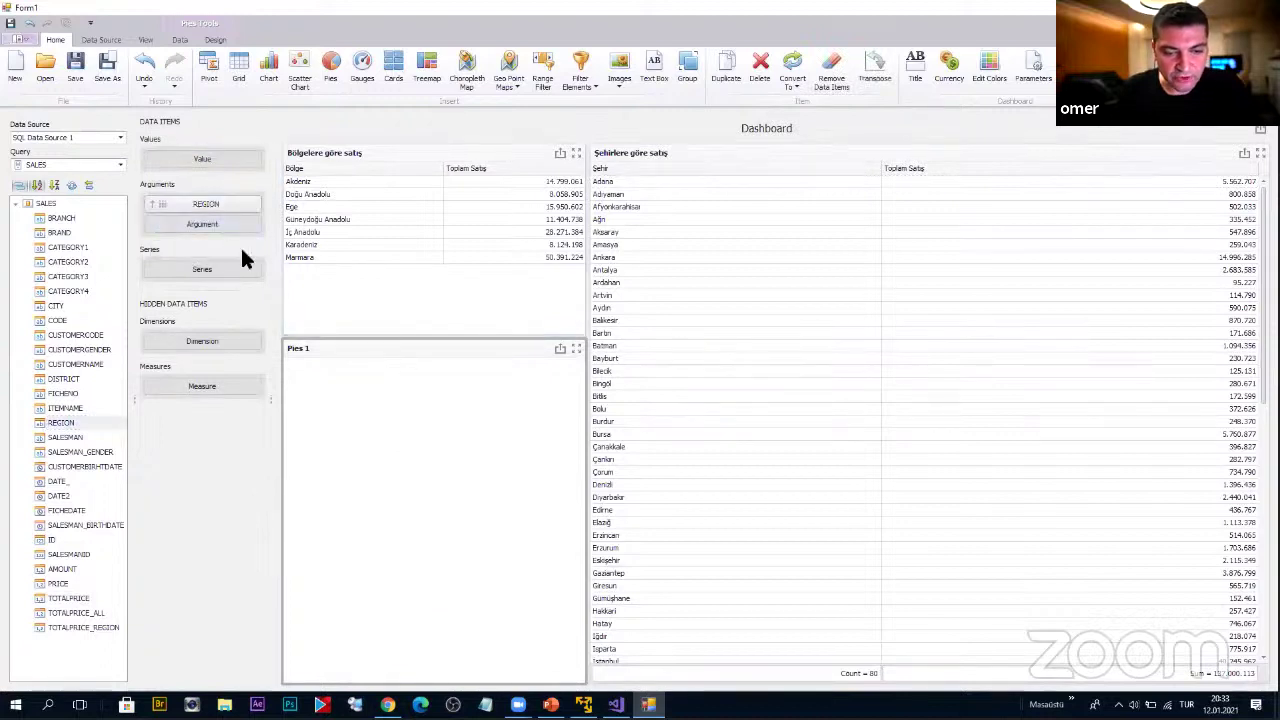
pyautogui.moveTo(77, 603); pyautogui.dragTo(234, 210)
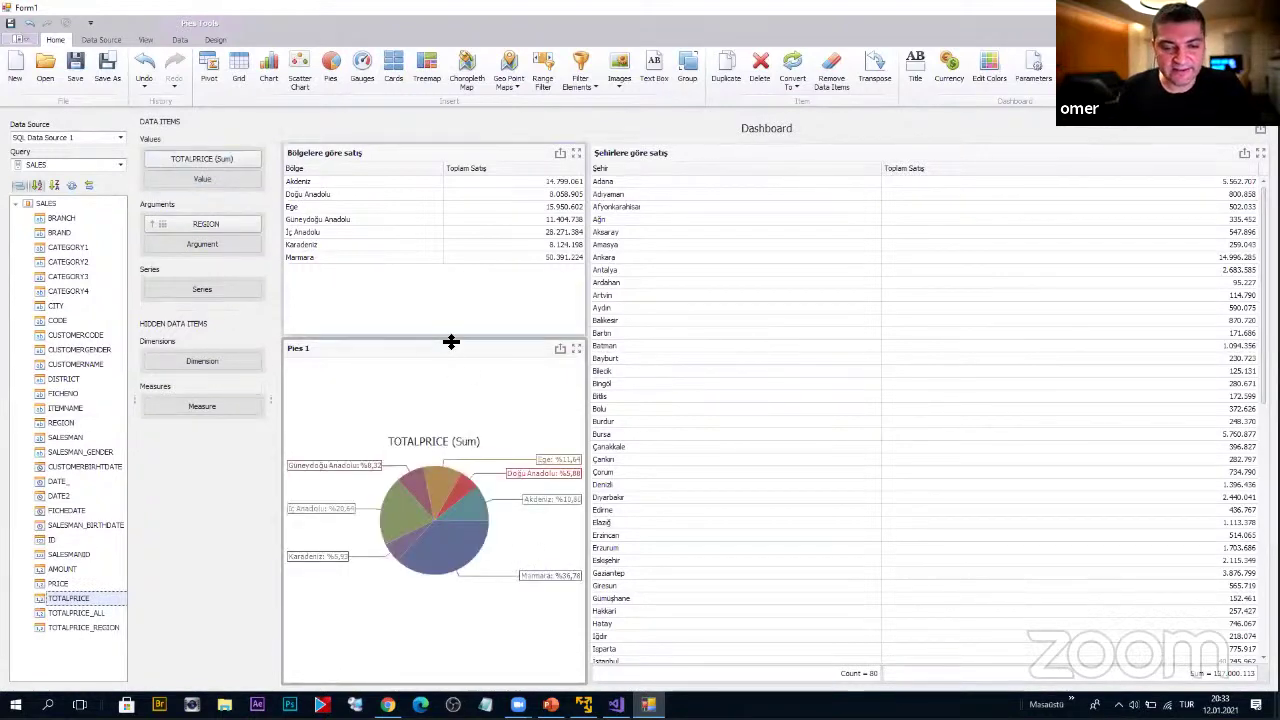
pyautogui.moveTo(451, 340); pyautogui.dragTo(440, 358)
# Title the region pie 'Bölgelere Göre Satışlar', caption its values 'Toplam Satış', and make it taller
pyautogui.rightClick(440, 361)
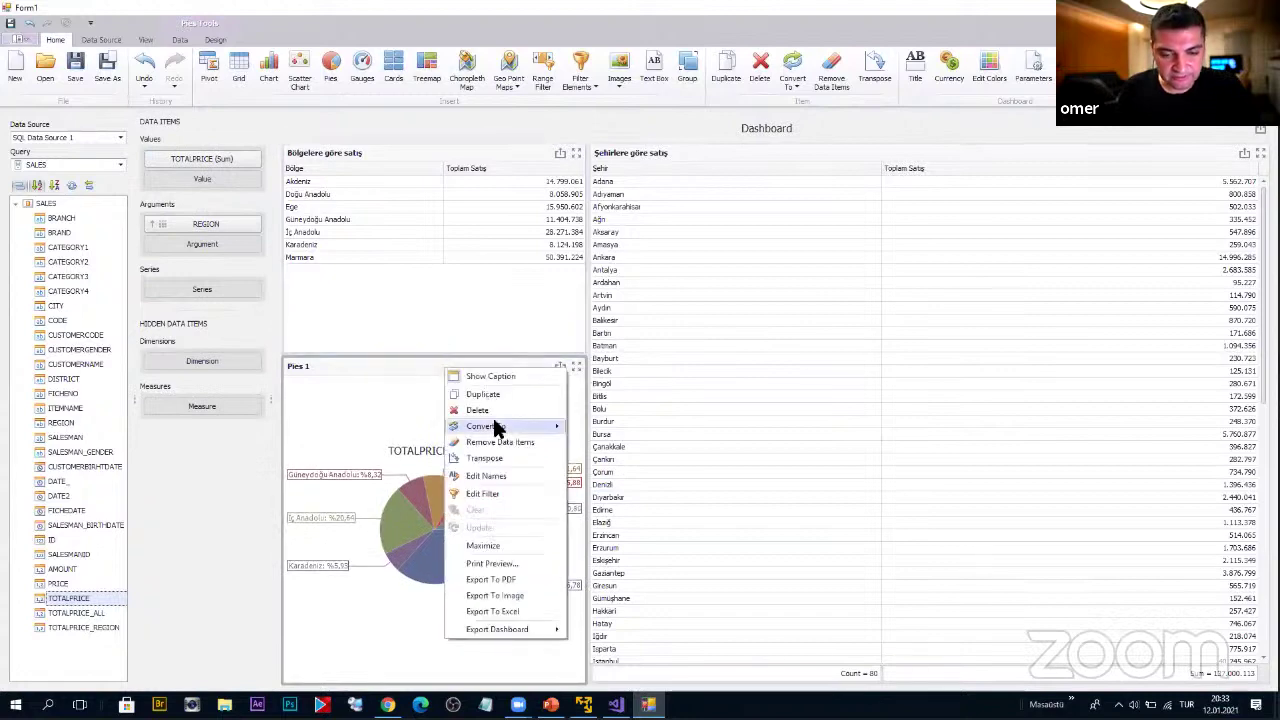
pyautogui.click(486, 475)
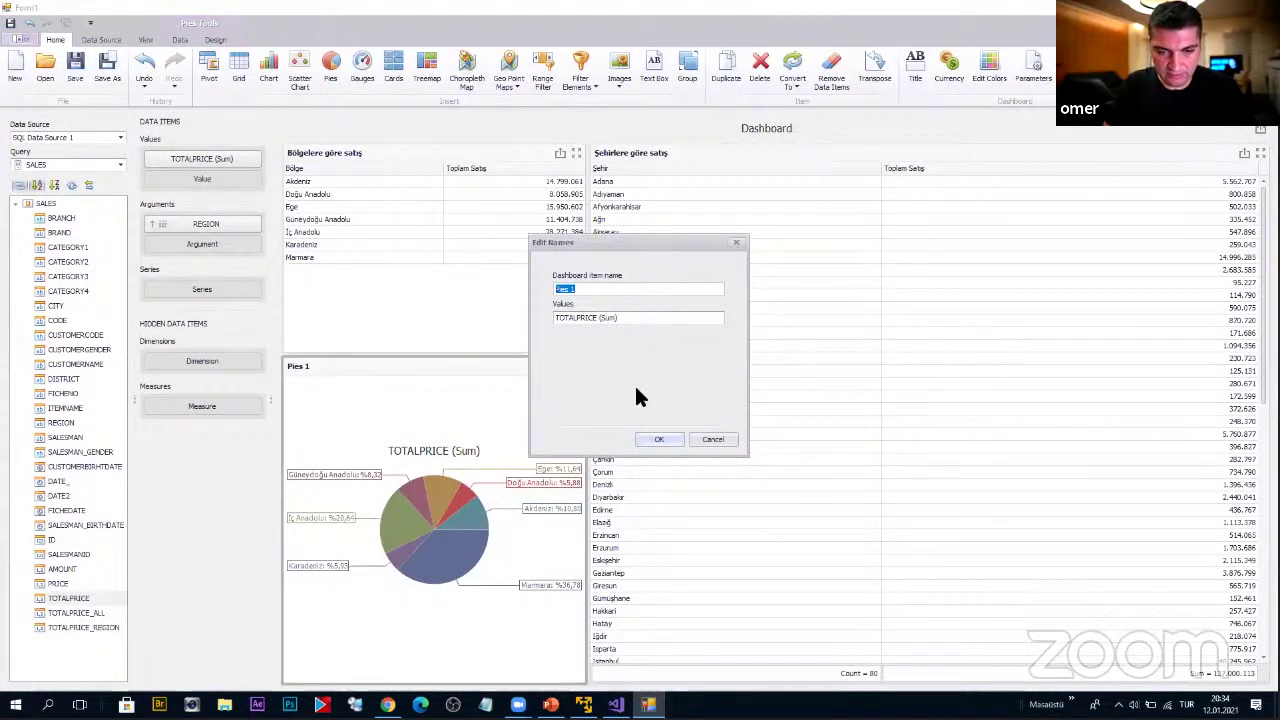
pyautogui.write('Bölgelere G')
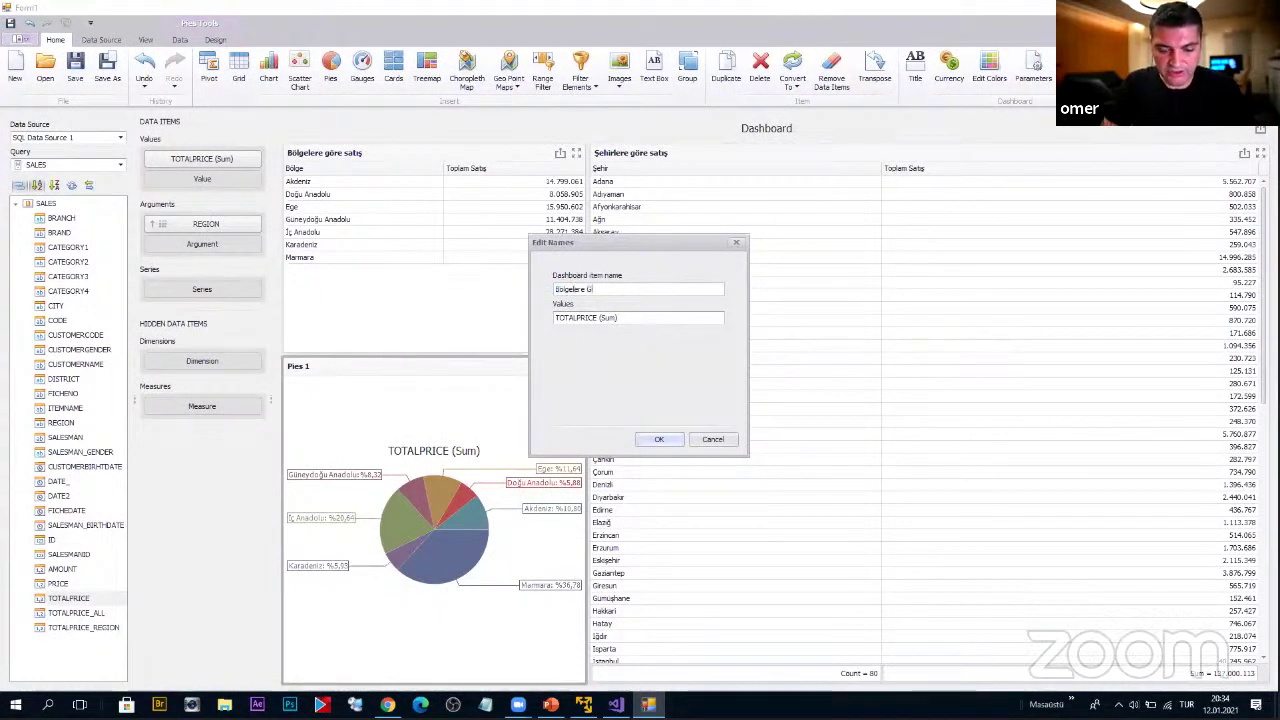
pyautogui.write('öre Satışl')
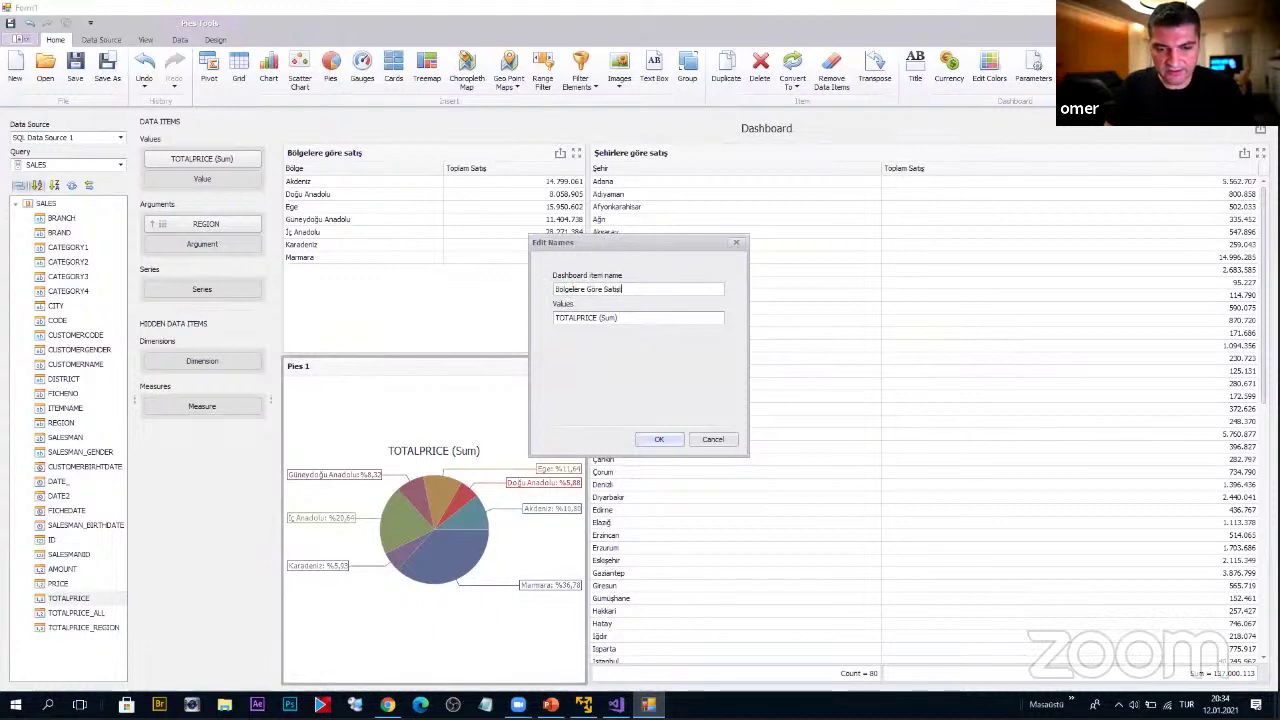
pyautogui.write('ar')
pyautogui.press('Tab')
pyautogui.write('Toplam ')
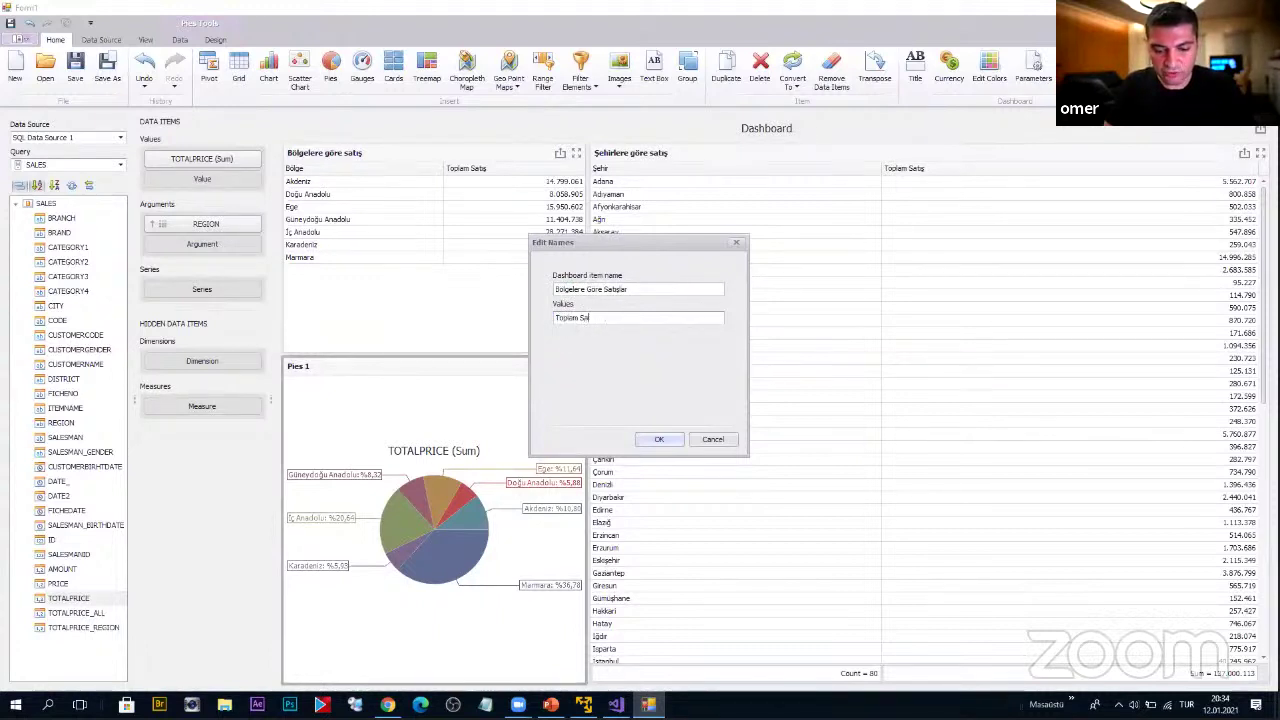
pyautogui.write('Satış')
pyautogui.press('Return')
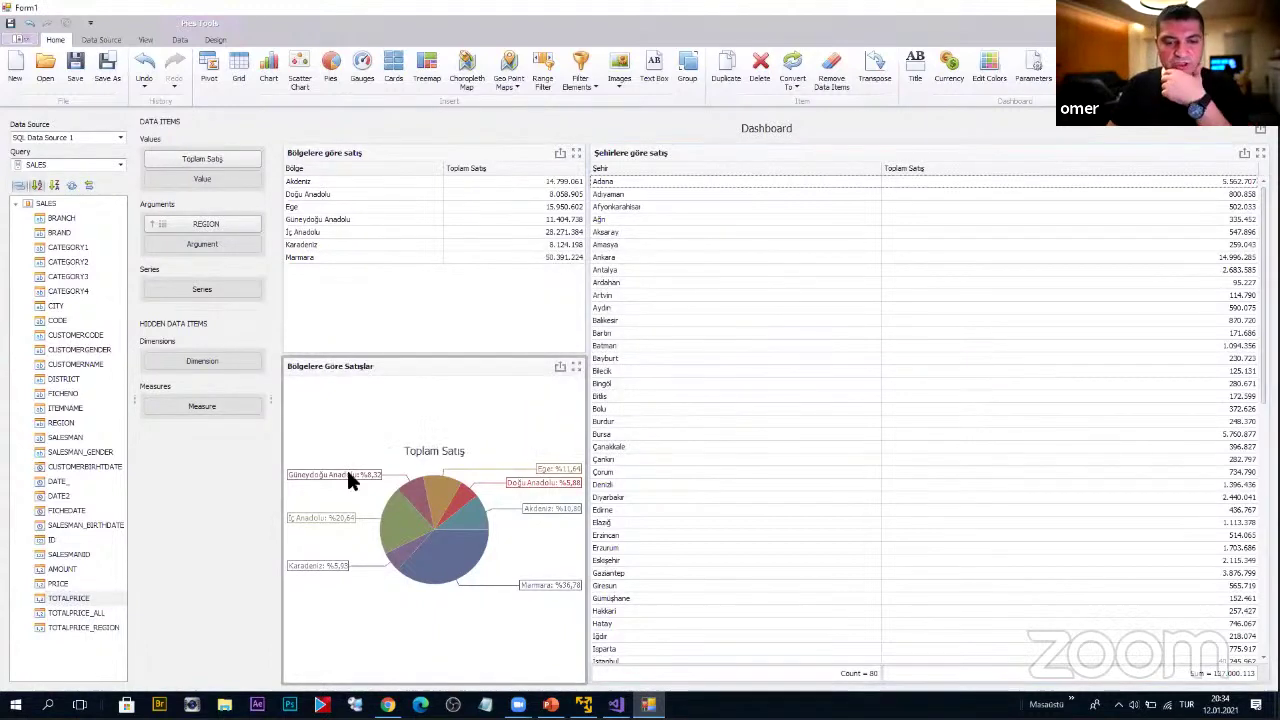
pyautogui.moveTo(429, 362); pyautogui.dragTo(345, 676)
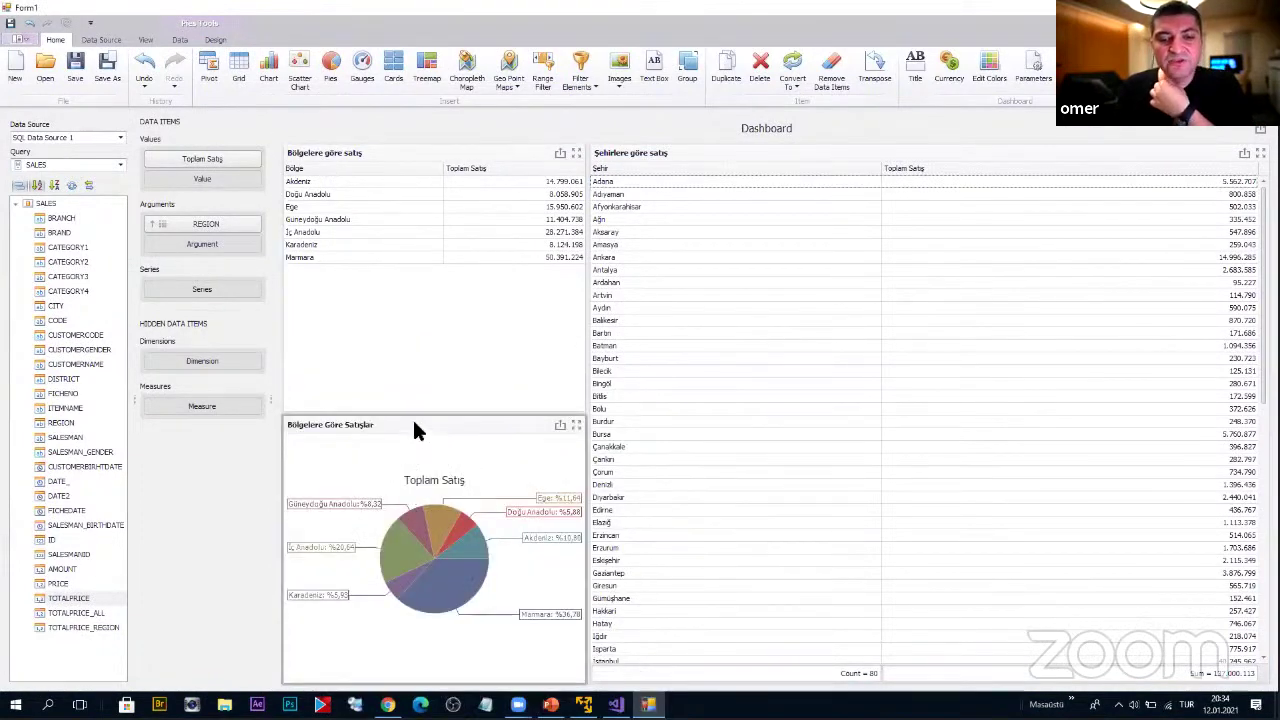
pyautogui.moveTo(420, 418); pyautogui.dragTo(425, 392)
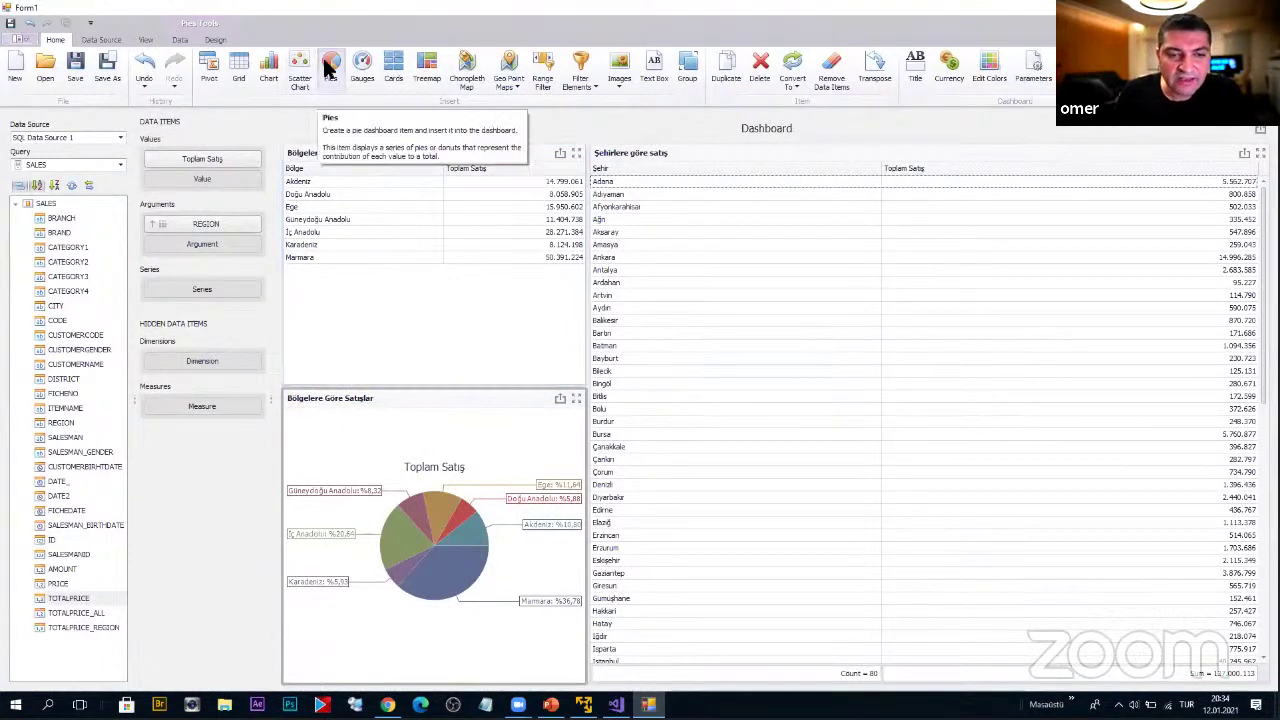
# Duplicate the region pie under the city grid, switch its argument to CATEGORY1, and add an empty chart
pyautogui.rightClick(409, 401)
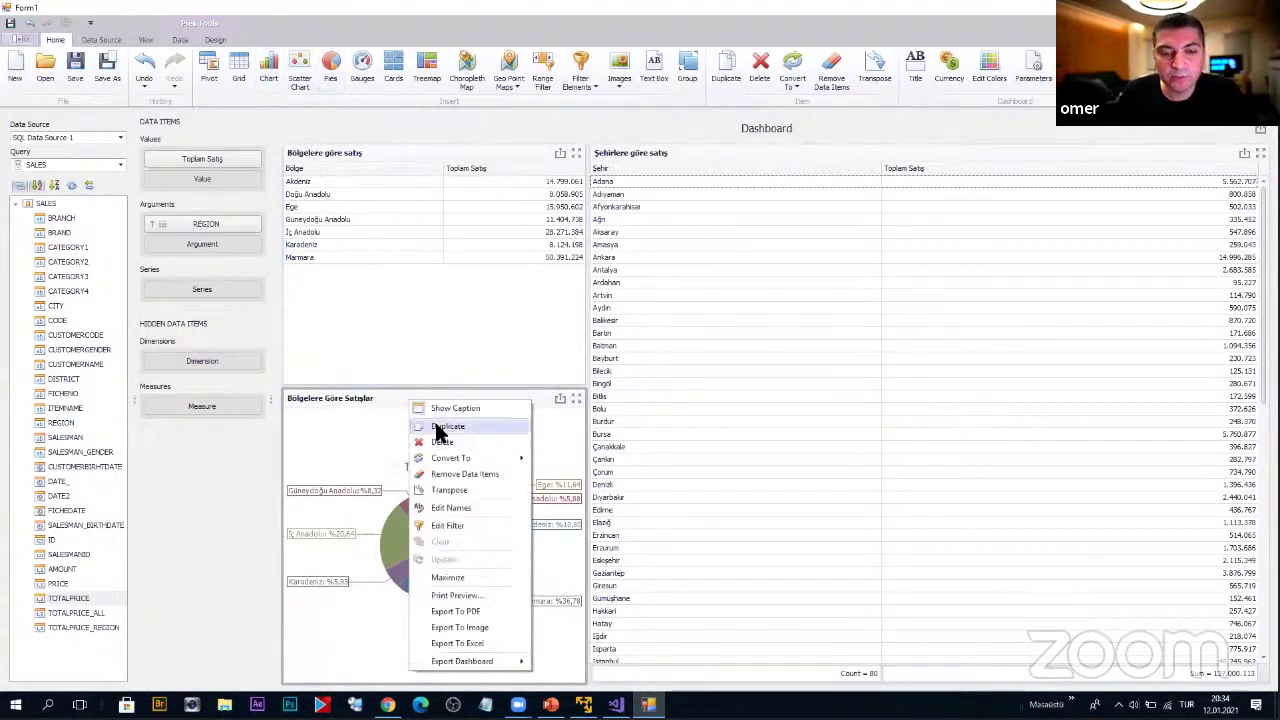
pyautogui.click(440, 426)
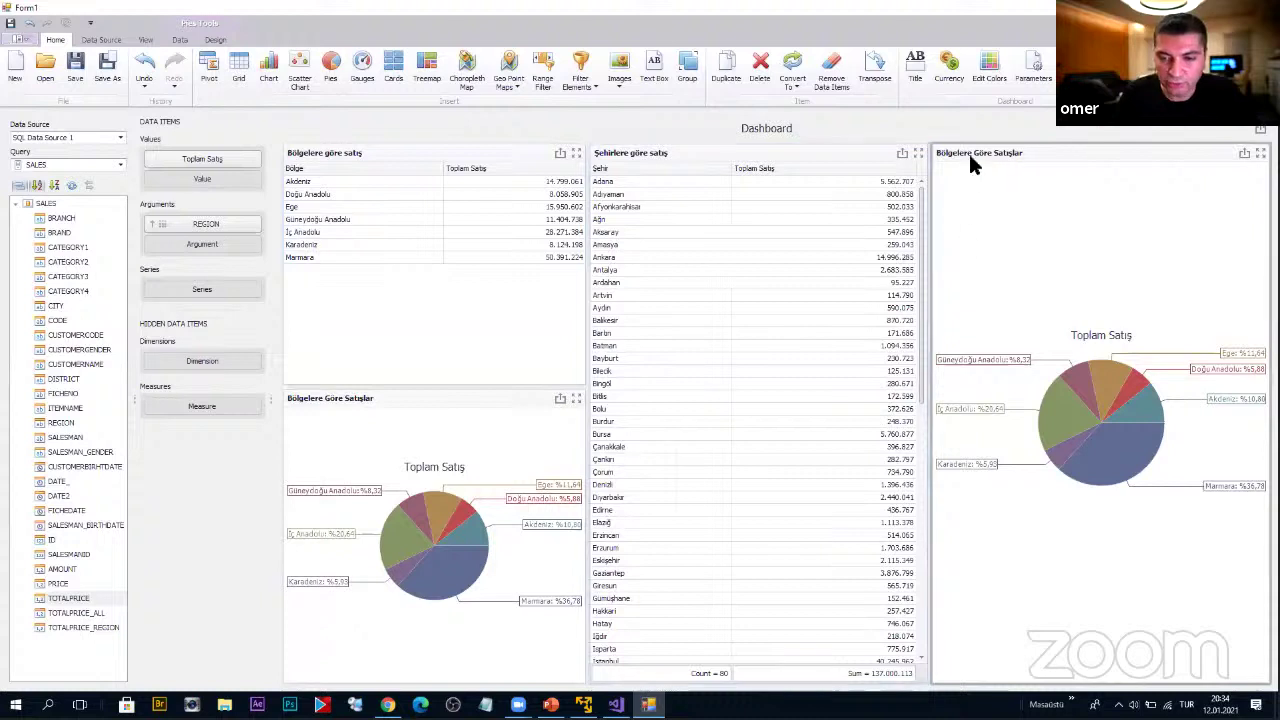
pyautogui.moveTo(970, 158); pyautogui.dragTo(717, 392)
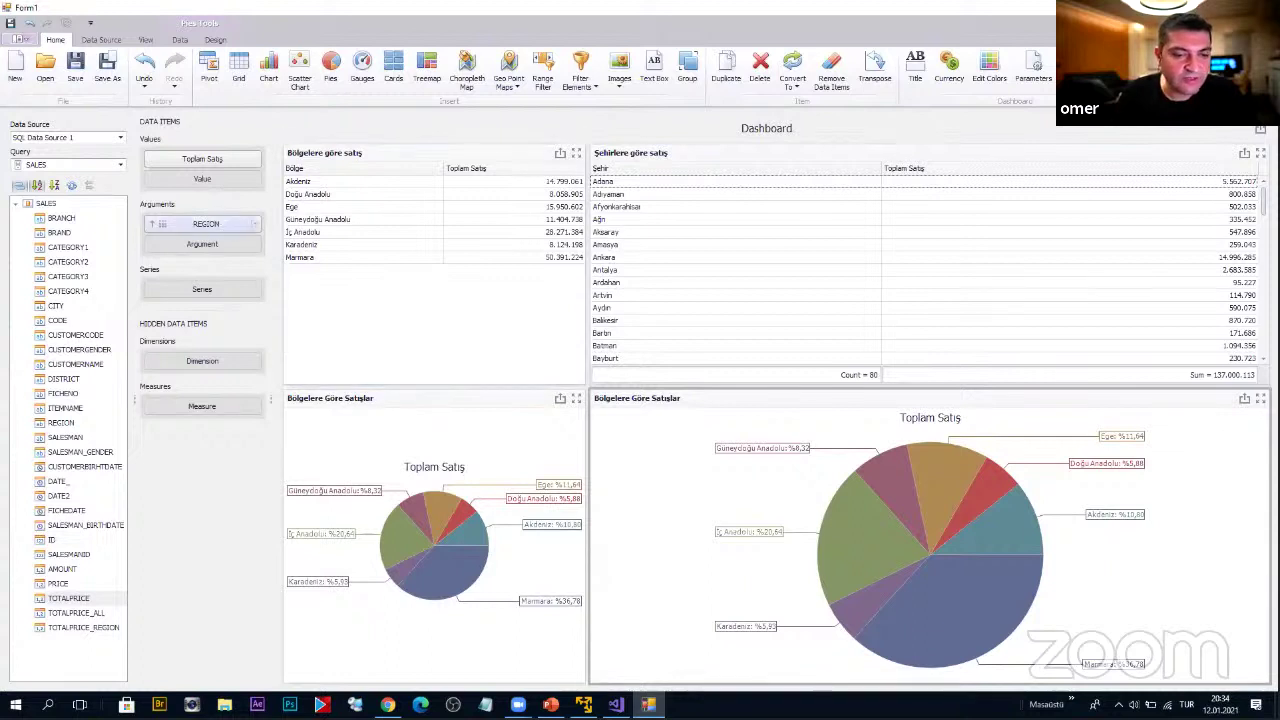
pyautogui.moveTo(206, 223); pyautogui.dragTo(114, 341)
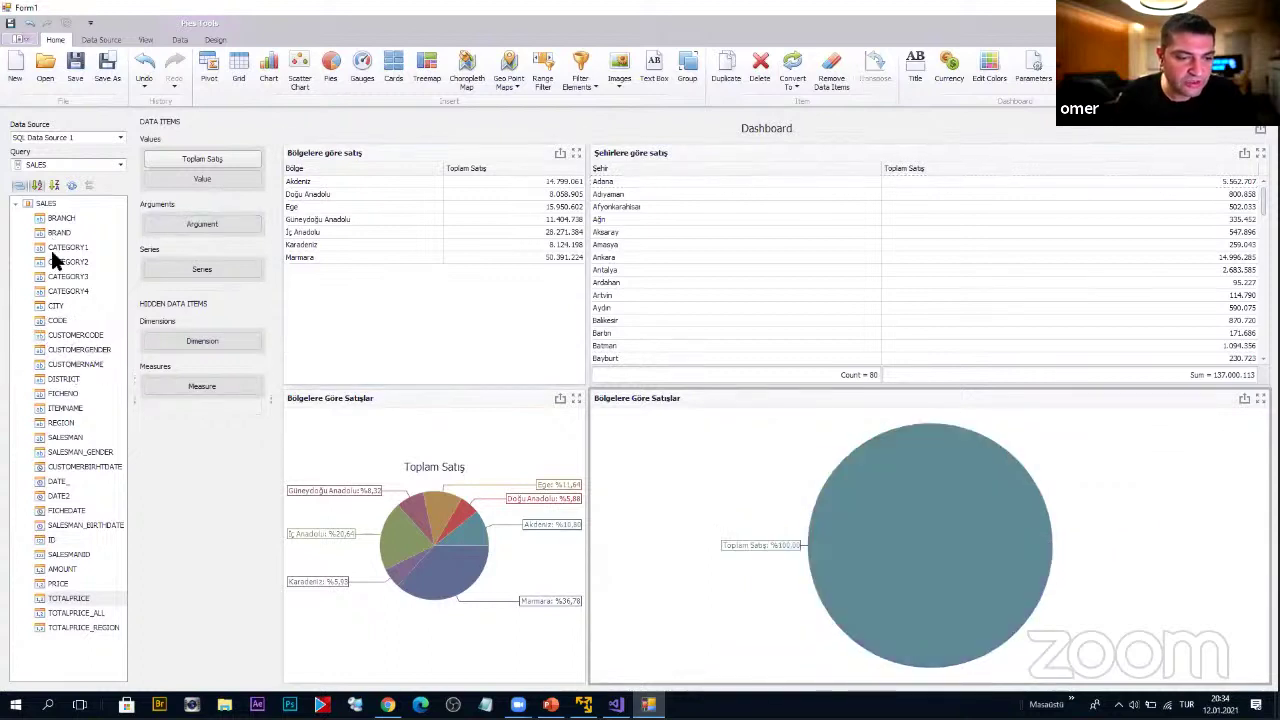
pyautogui.moveTo(52, 248); pyautogui.dragTo(212, 230)
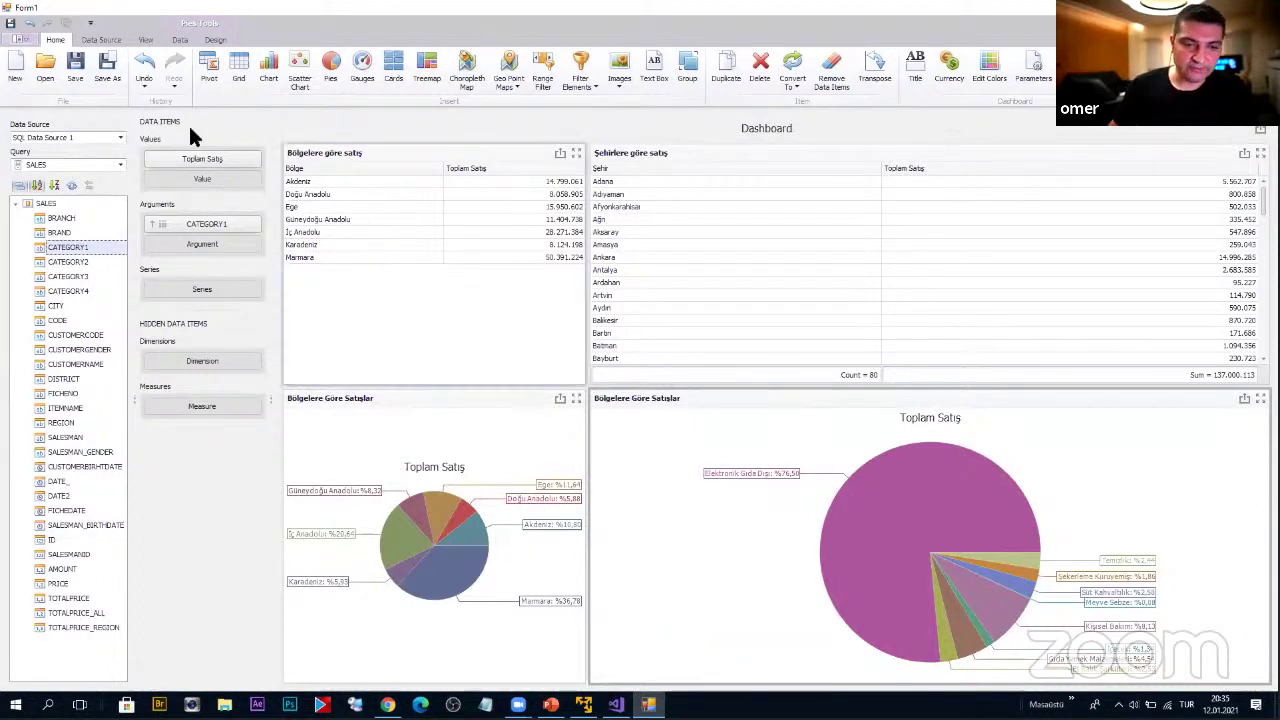
pyautogui.click(266, 68)
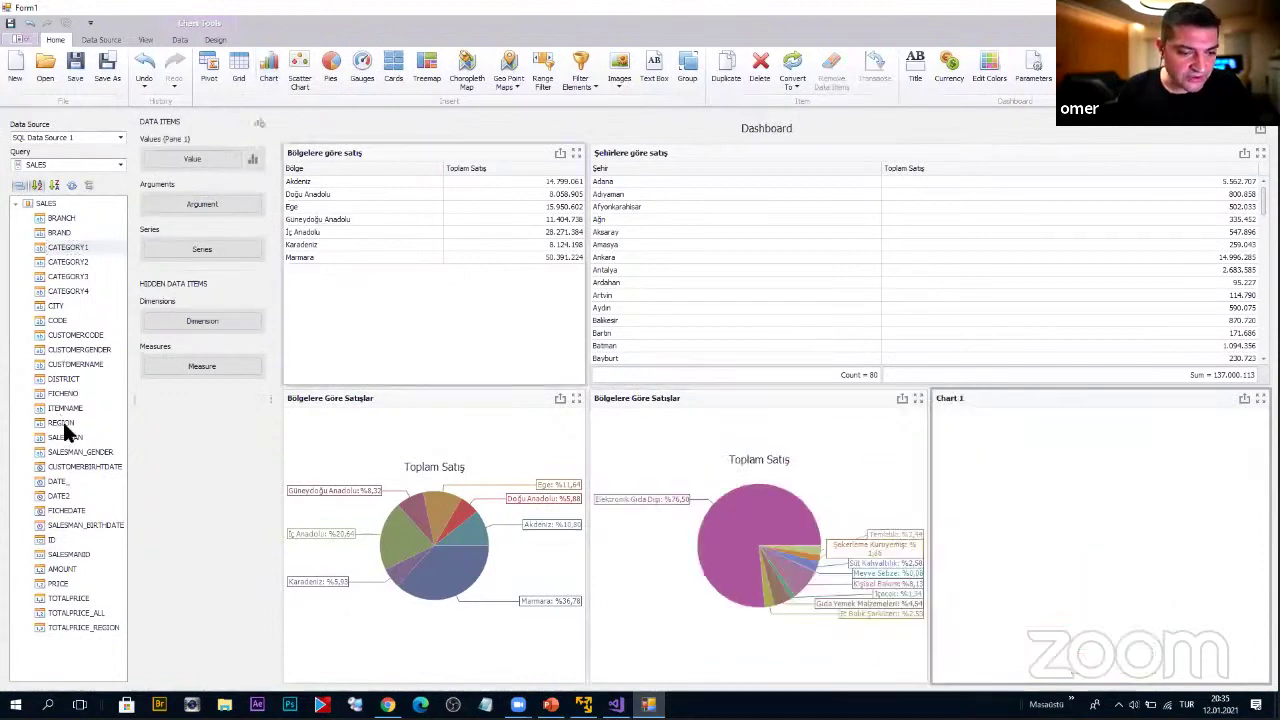
# Show TOTALPRICE sums by DATE_ grouped by Month in Chart 1, and widen the chart
pyautogui.click(65, 508)
pyautogui.click(72, 349)
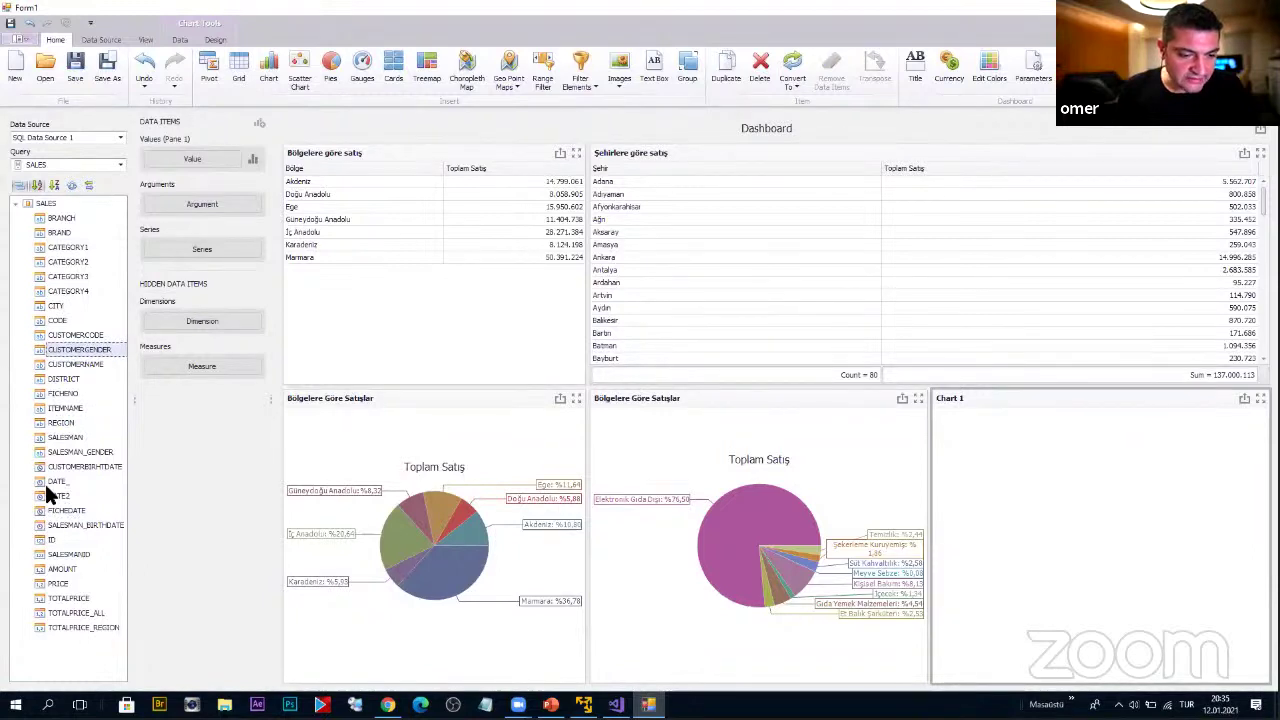
pyautogui.moveTo(44, 481); pyautogui.dragTo(256, 211)
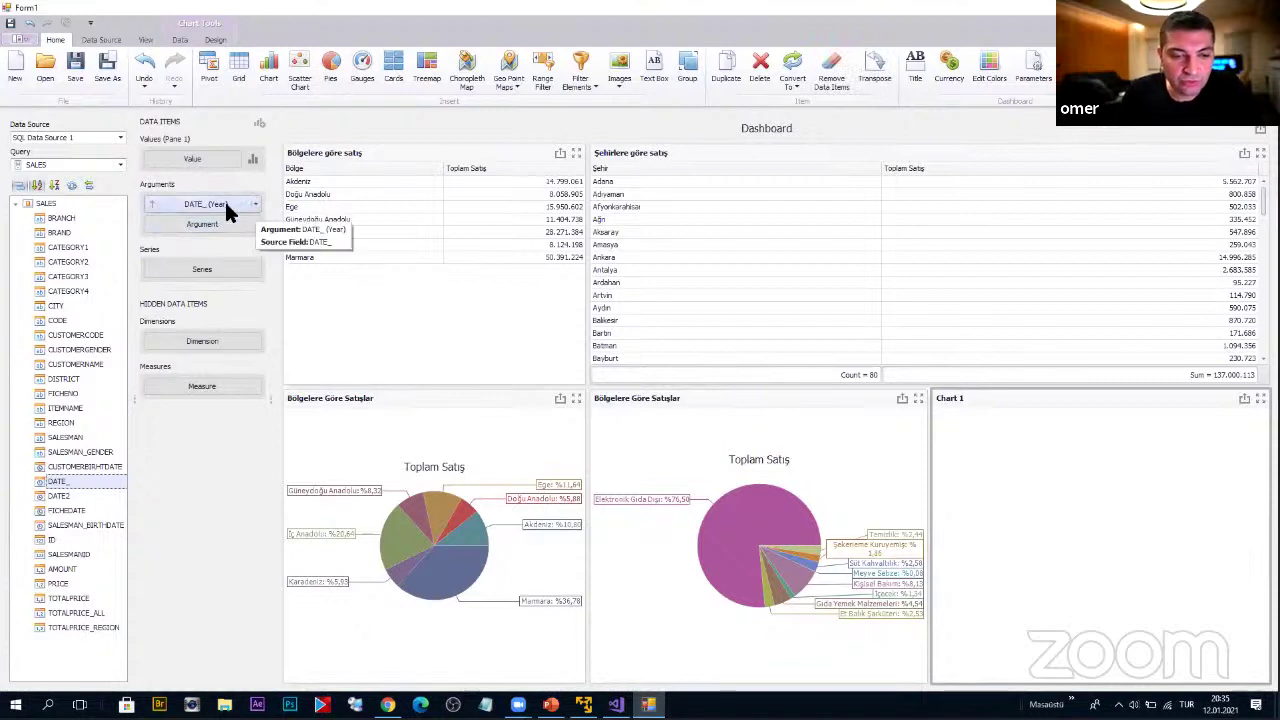
pyautogui.click(254, 204)
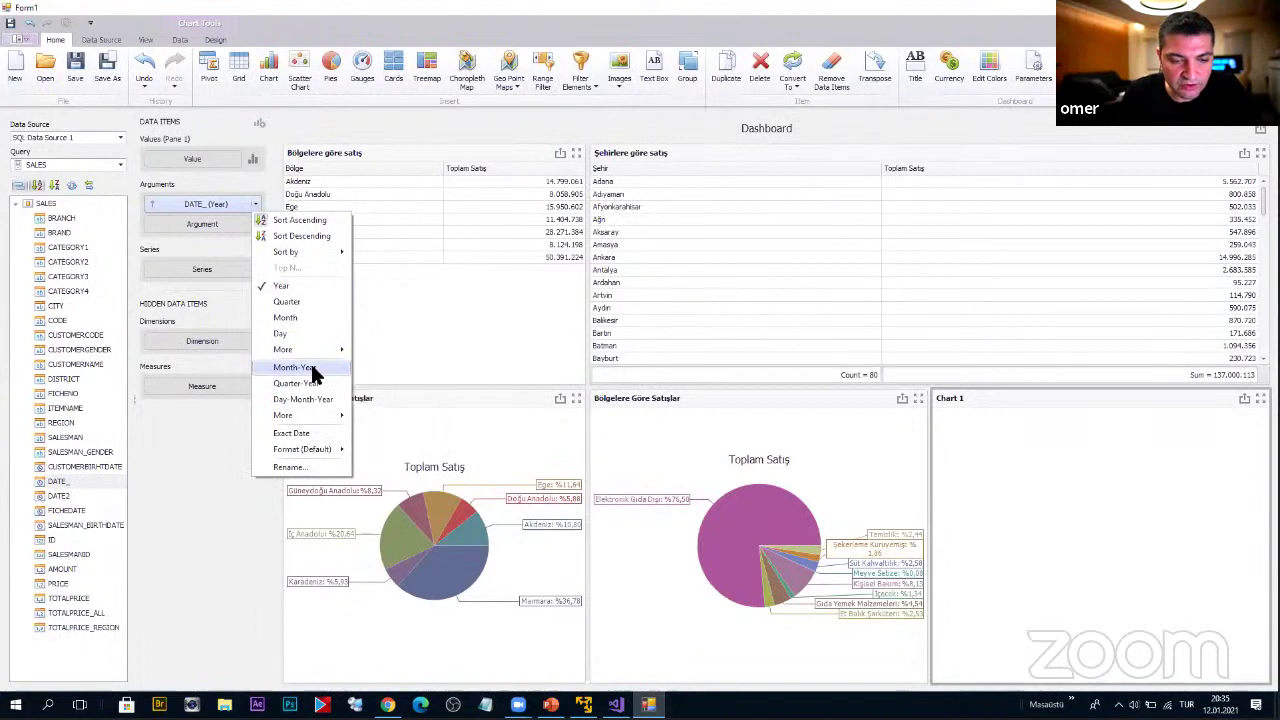
pyautogui.click(295, 367)
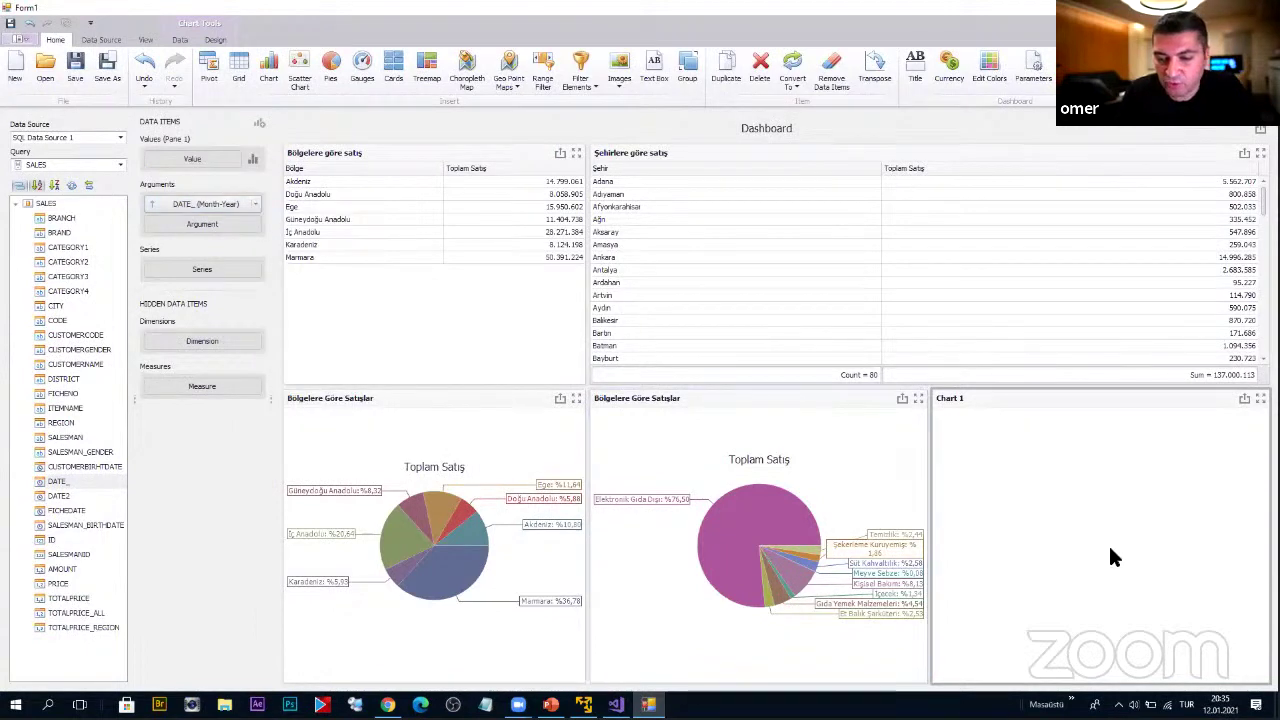
pyautogui.click(254, 204)
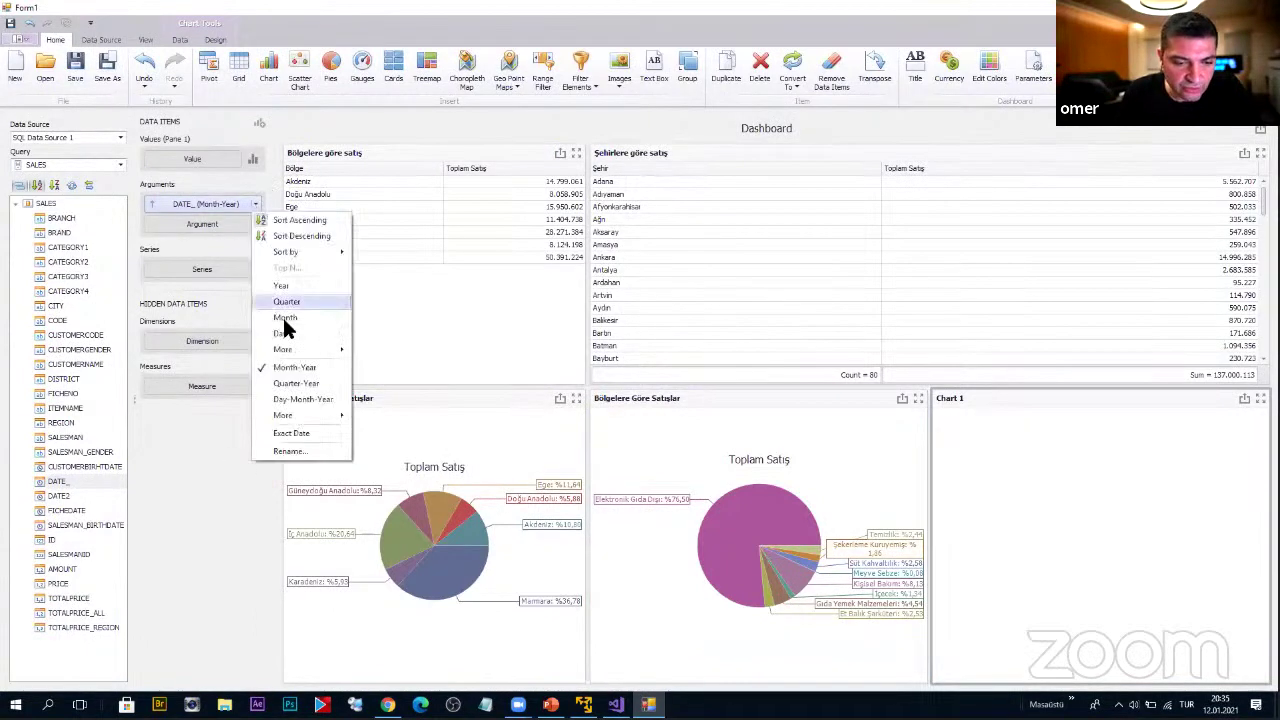
pyautogui.click(488, 333)
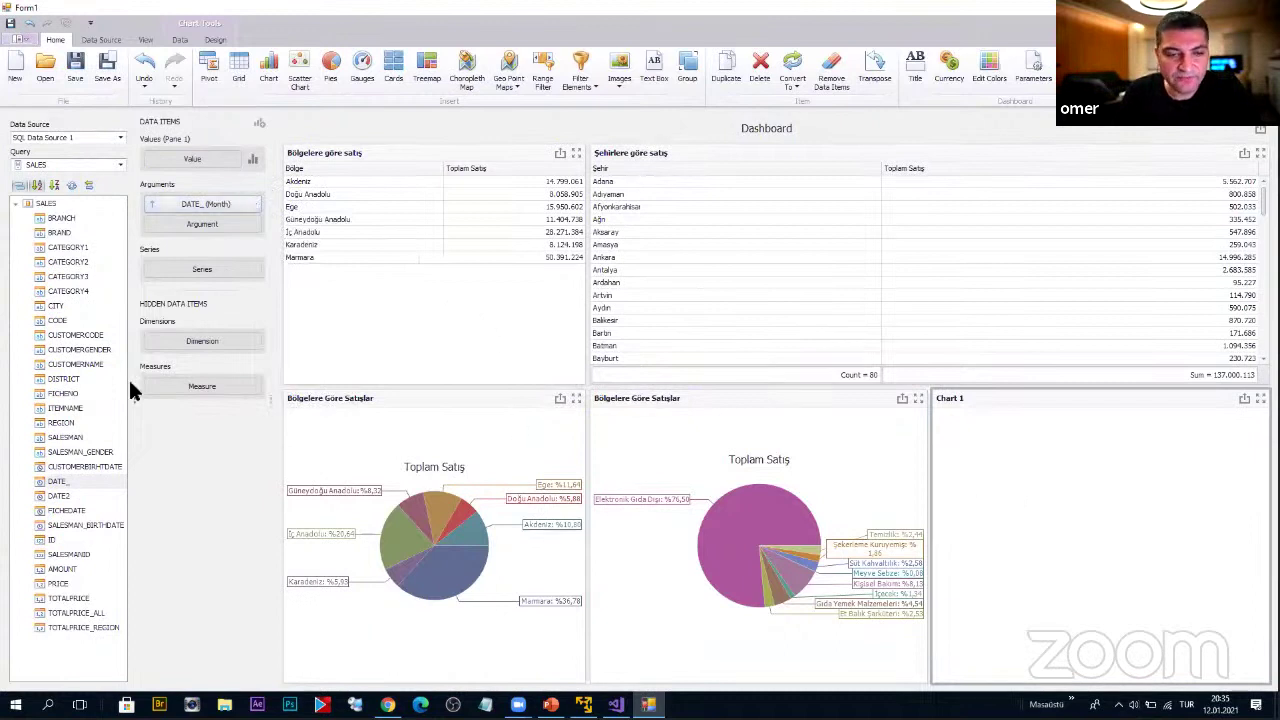
pyautogui.moveTo(66, 598); pyautogui.dragTo(238, 161)
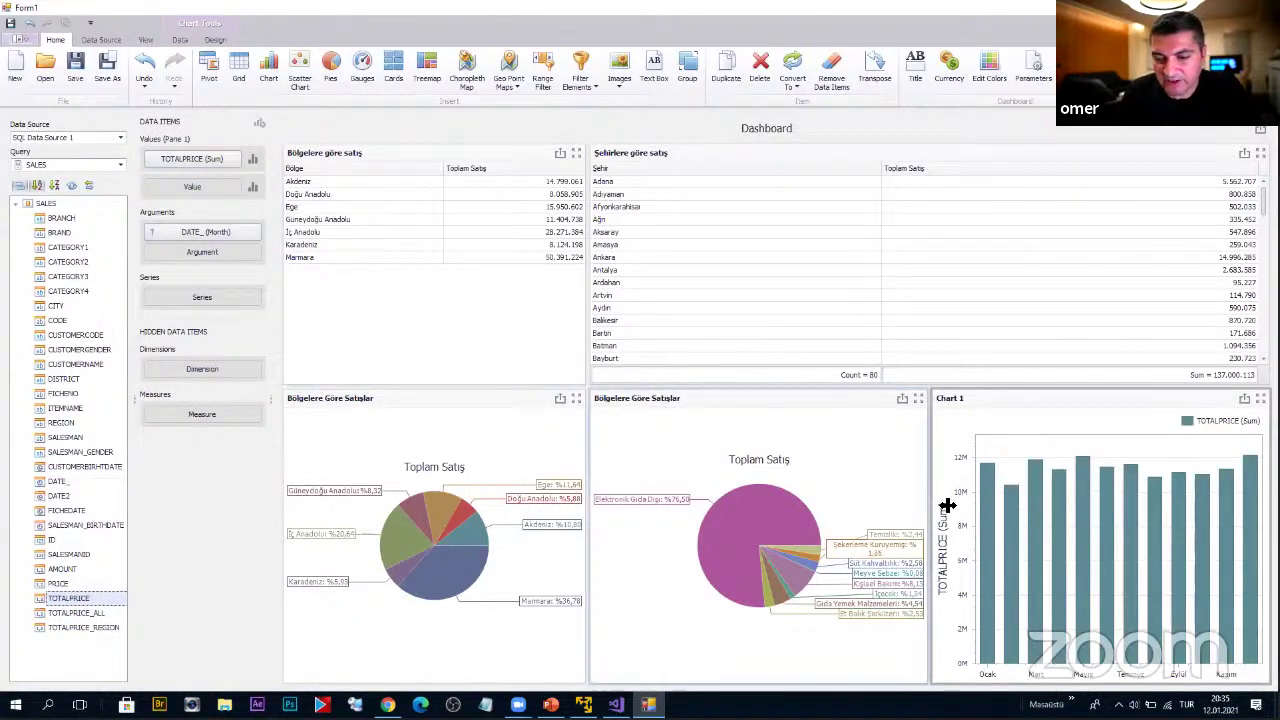
pyautogui.moveTo(947, 505); pyautogui.dragTo(906, 494)
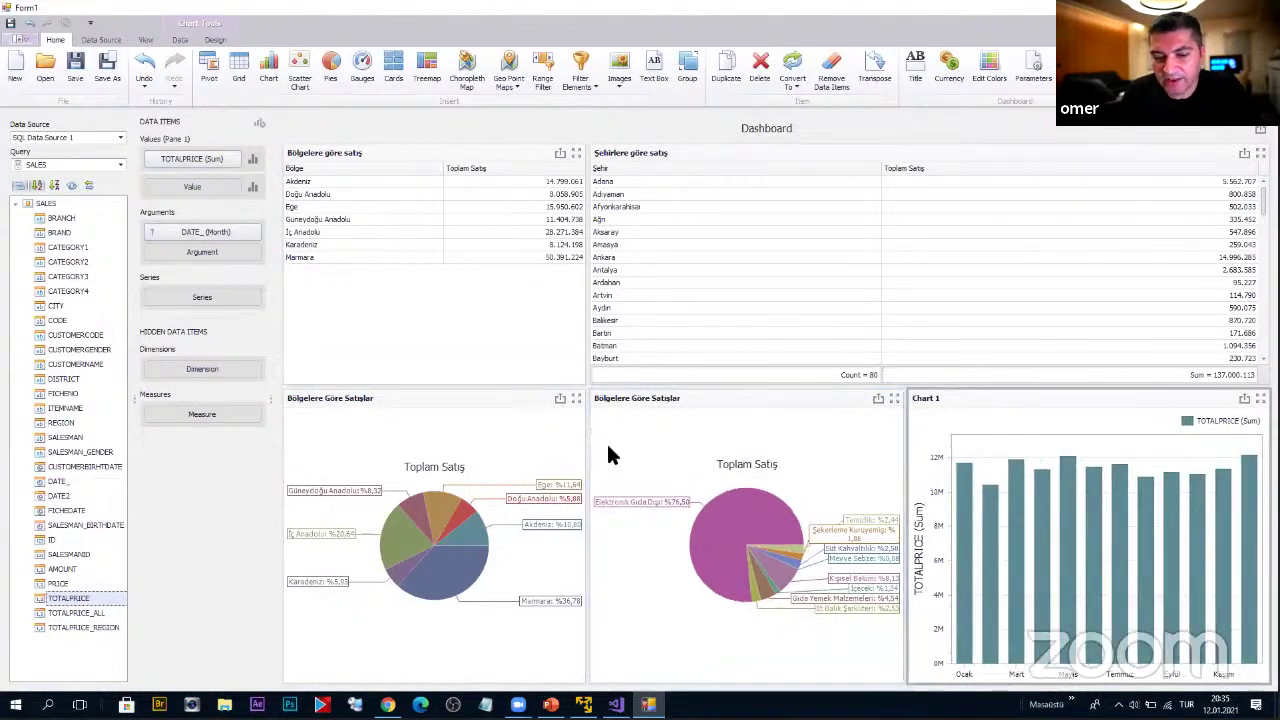
pyautogui.moveTo(940, 399); pyautogui.dragTo(944, 385)
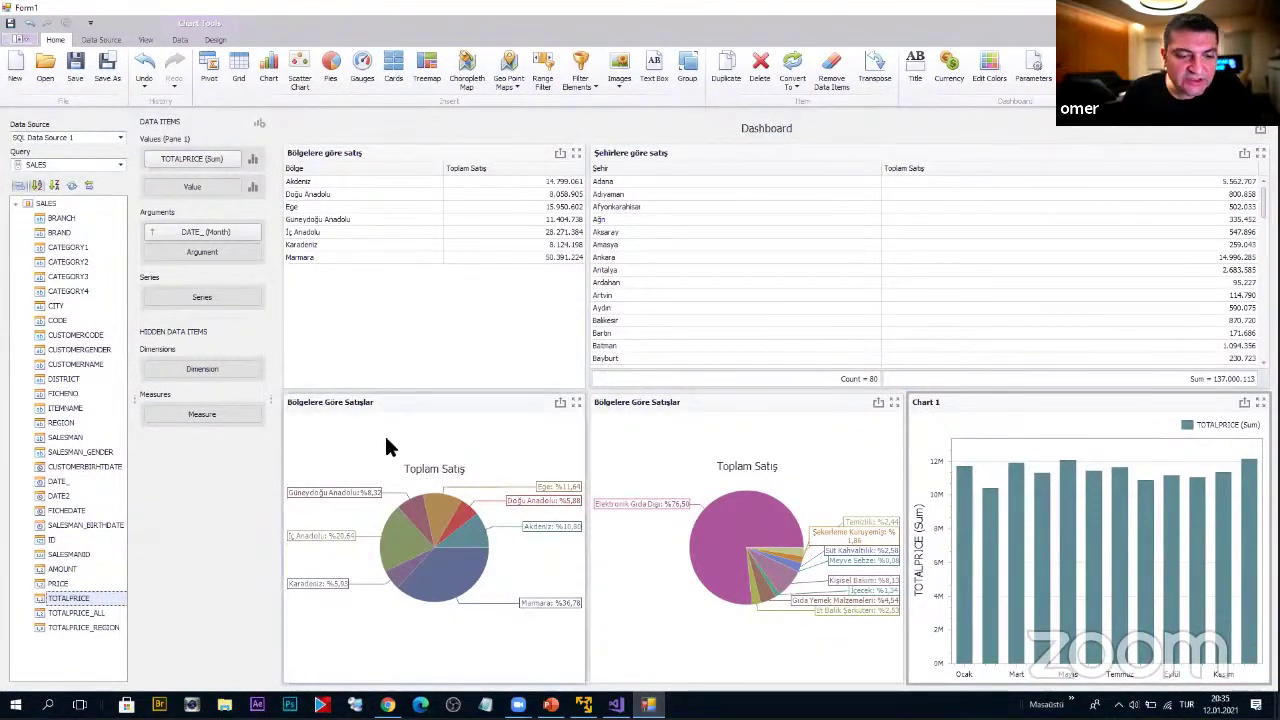
# Duplicate the city grid, remove CITY from the copy, and add SALESMAN as its column
pyautogui.rightClick(780, 150)
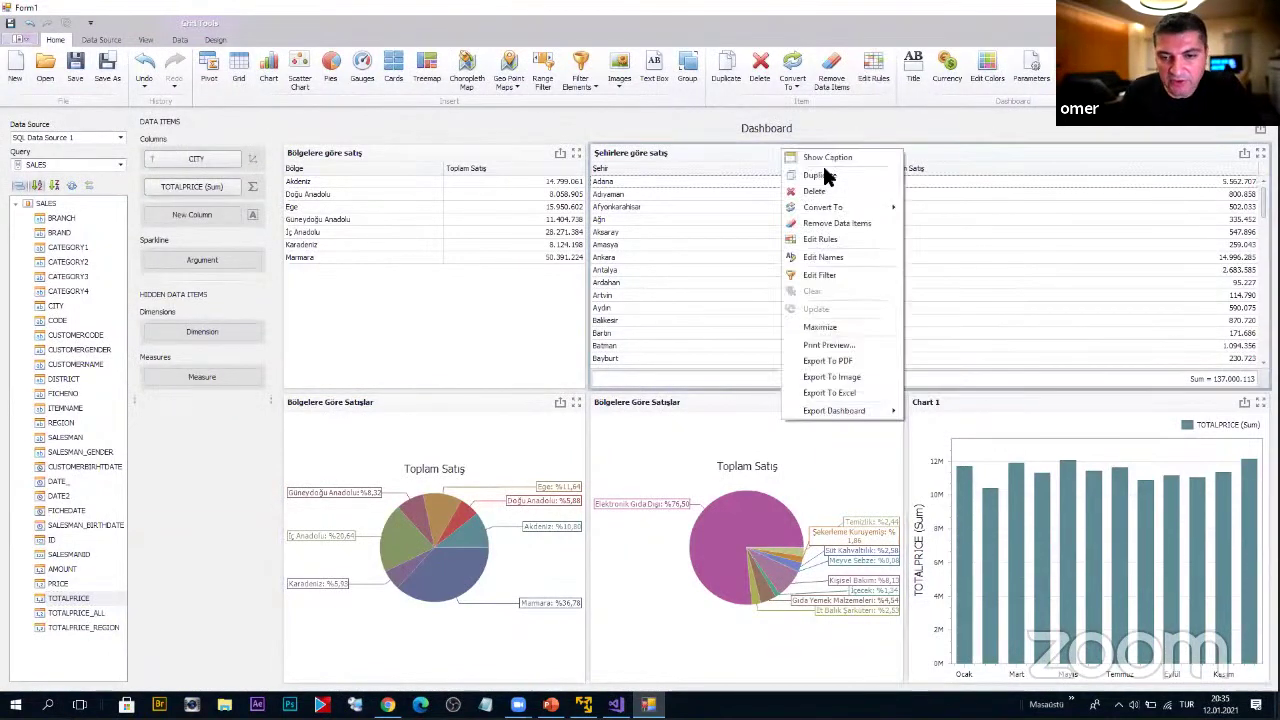
pyautogui.click(823, 175)
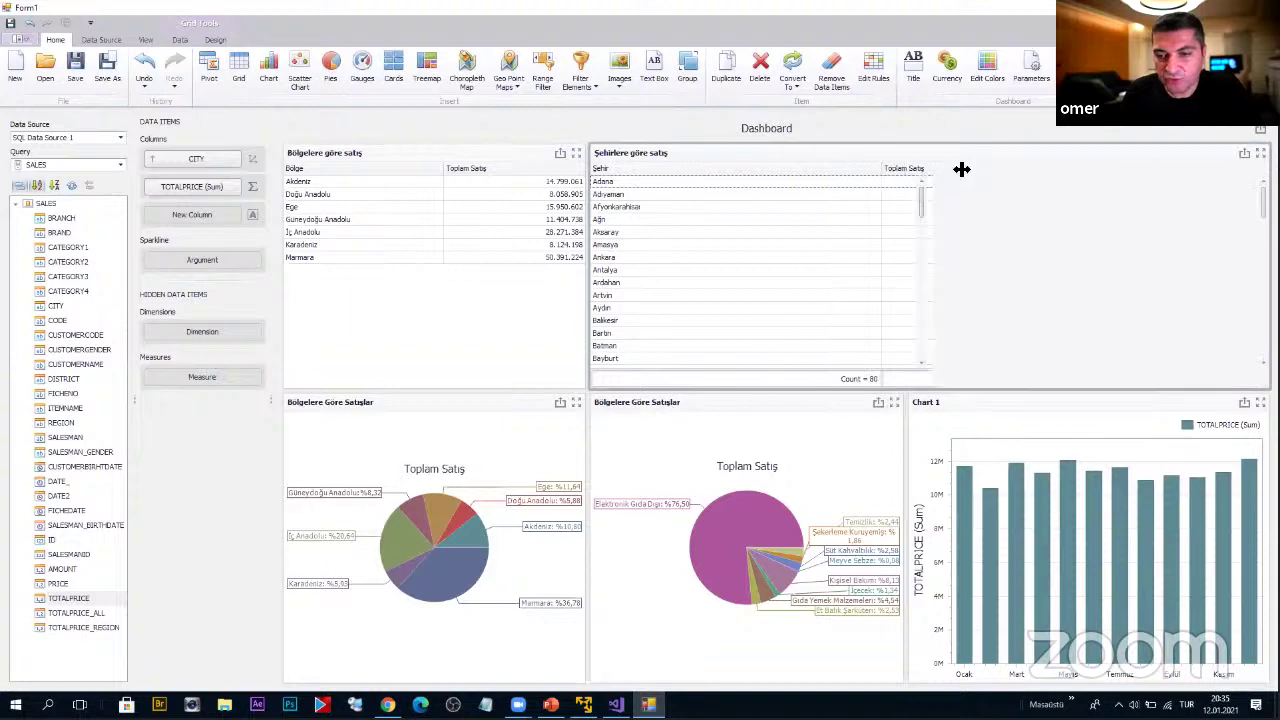
pyautogui.moveTo(196, 158); pyautogui.dragTo(70, 350)
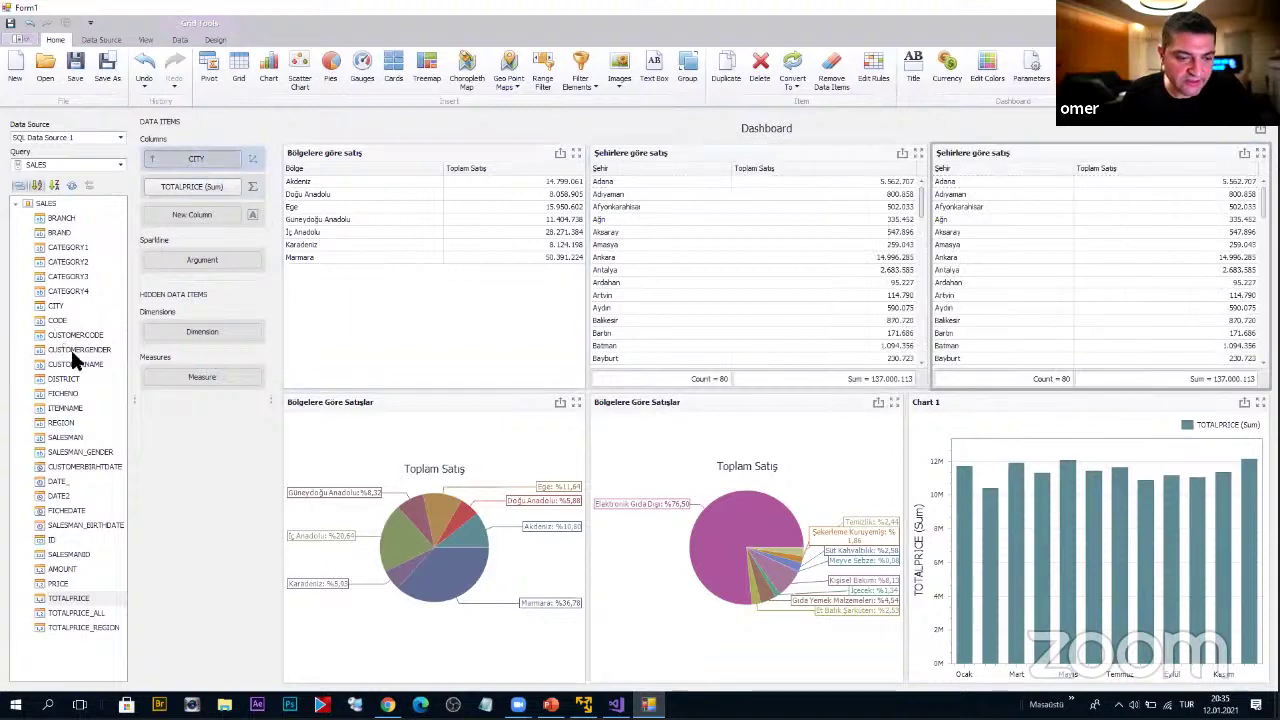
pyautogui.click(60, 526)
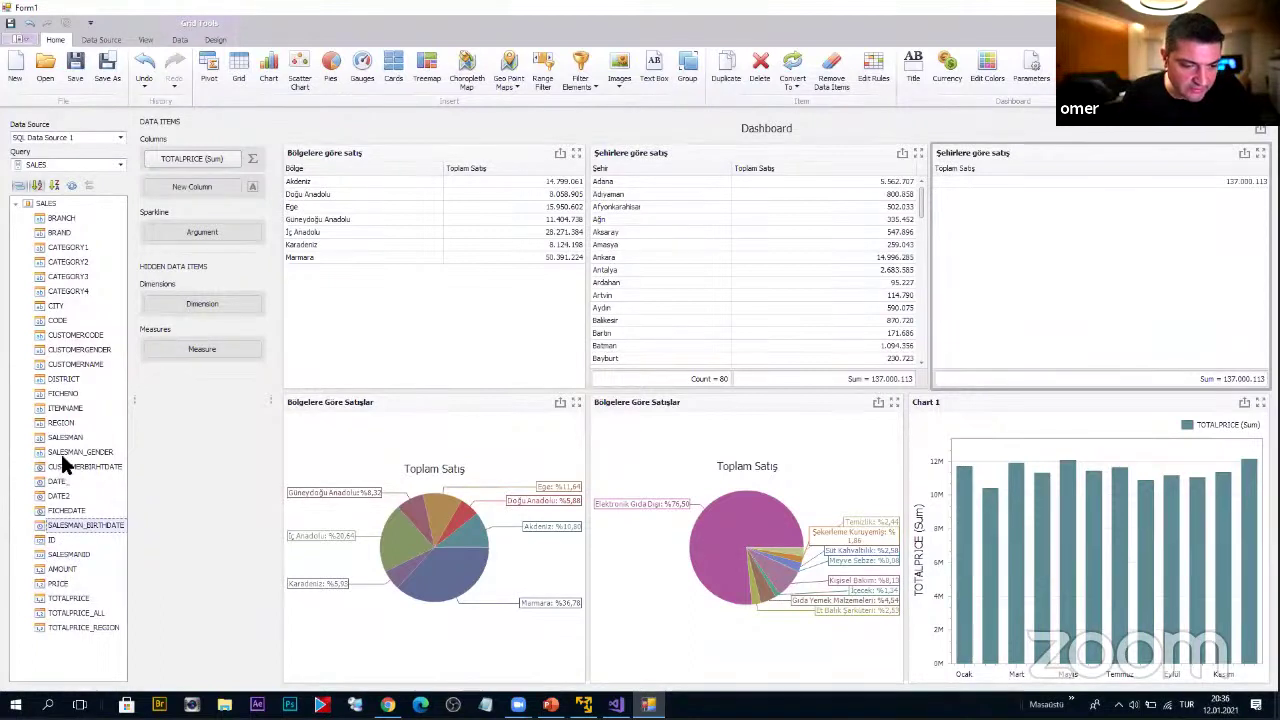
pyautogui.moveTo(62, 437); pyautogui.dragTo(190, 143)
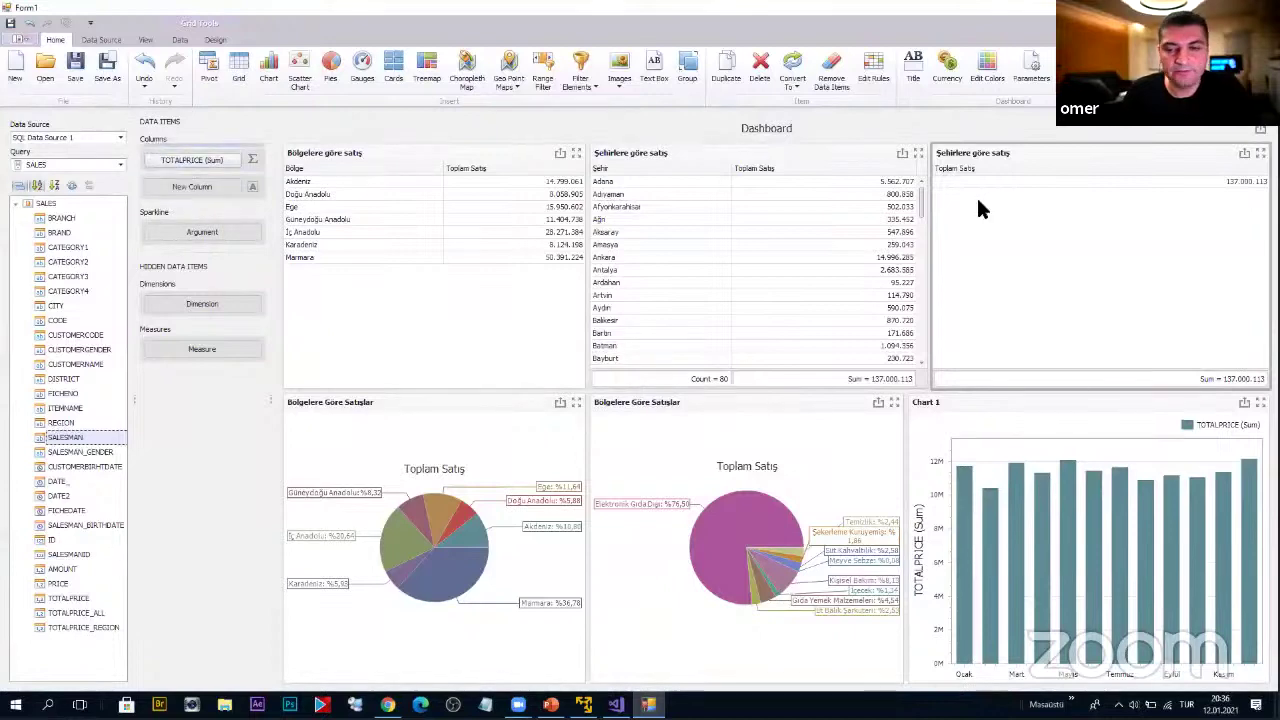
# Title the copied grid 'Satış elemanına göre satışlar' and caption its salesperson column 'Satış elemanı'
pyautogui.rightClick(998, 160)
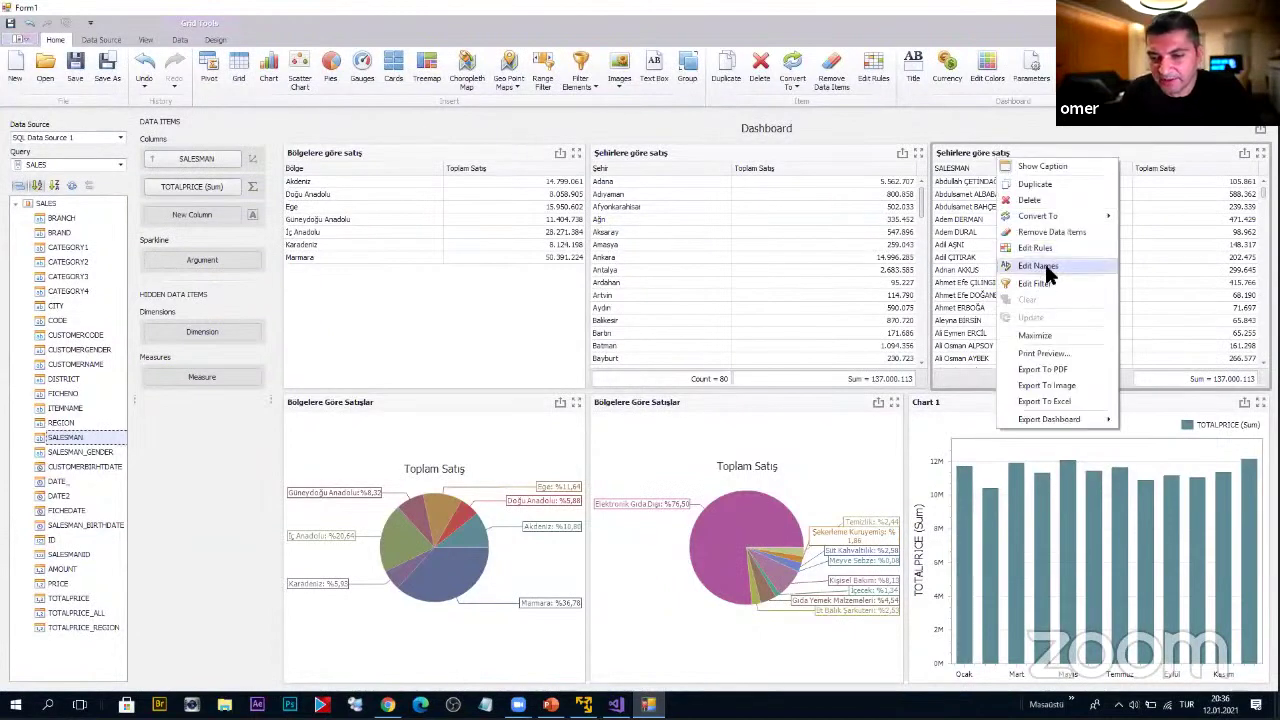
pyautogui.click(1040, 266)
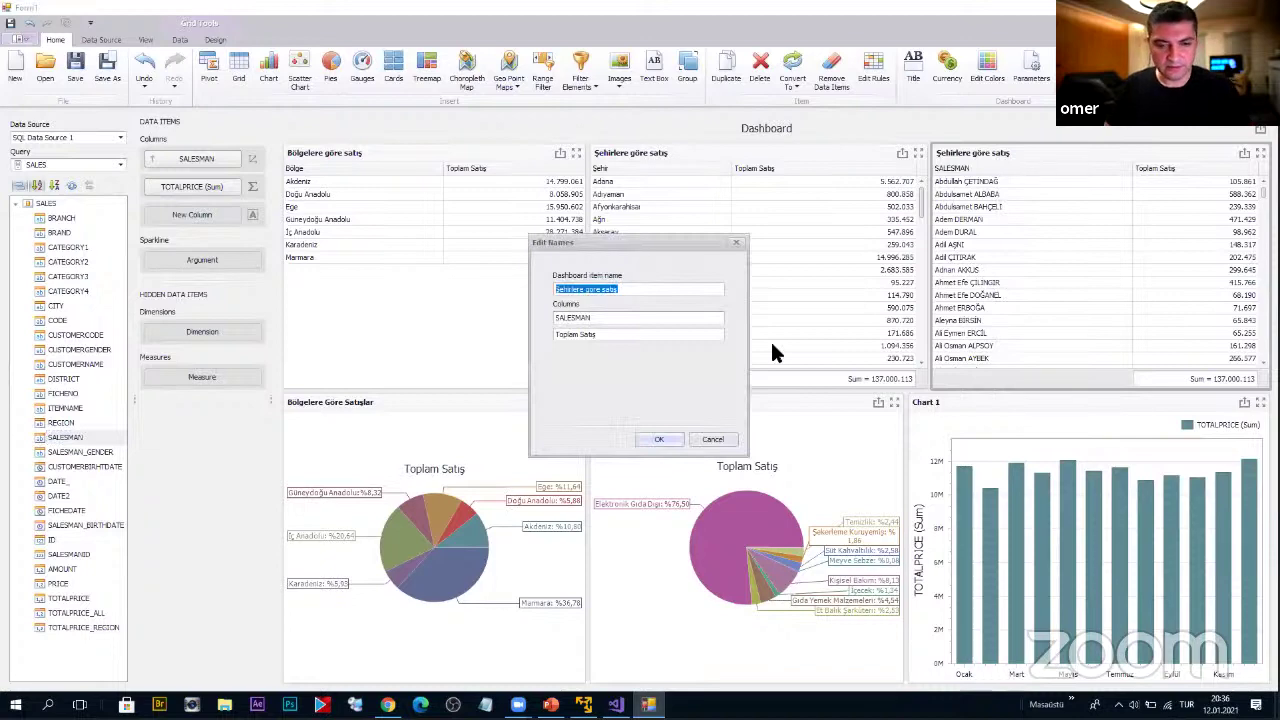
pyautogui.write('Satış el')
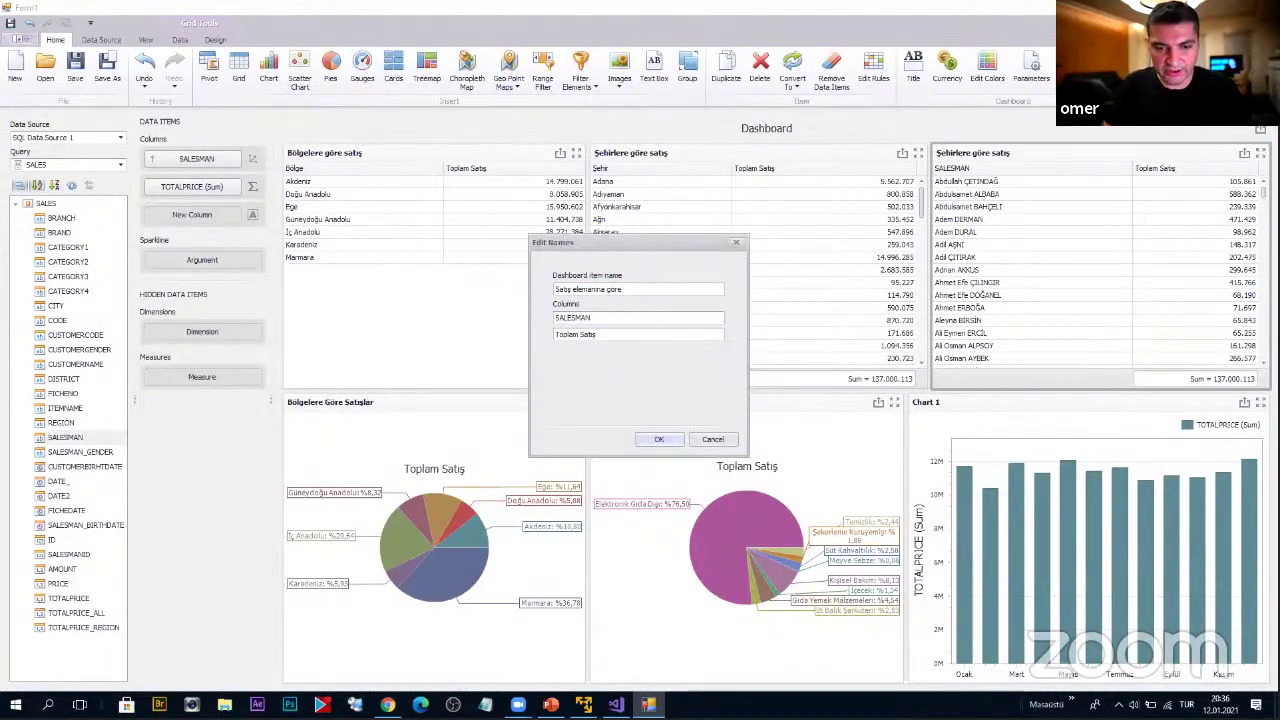
pyautogui.write('emanına göre')
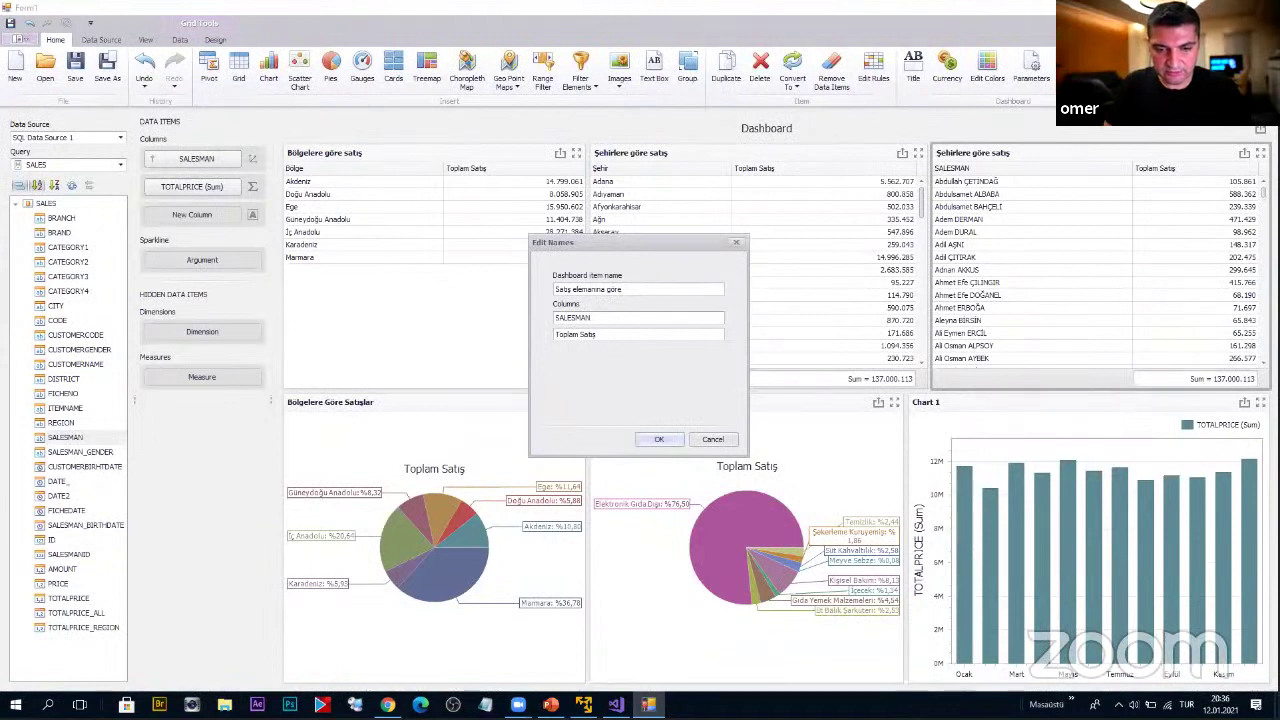
pyautogui.write(' satışlar')
pyautogui.press('Tab')
pyautogui.write('Sat')
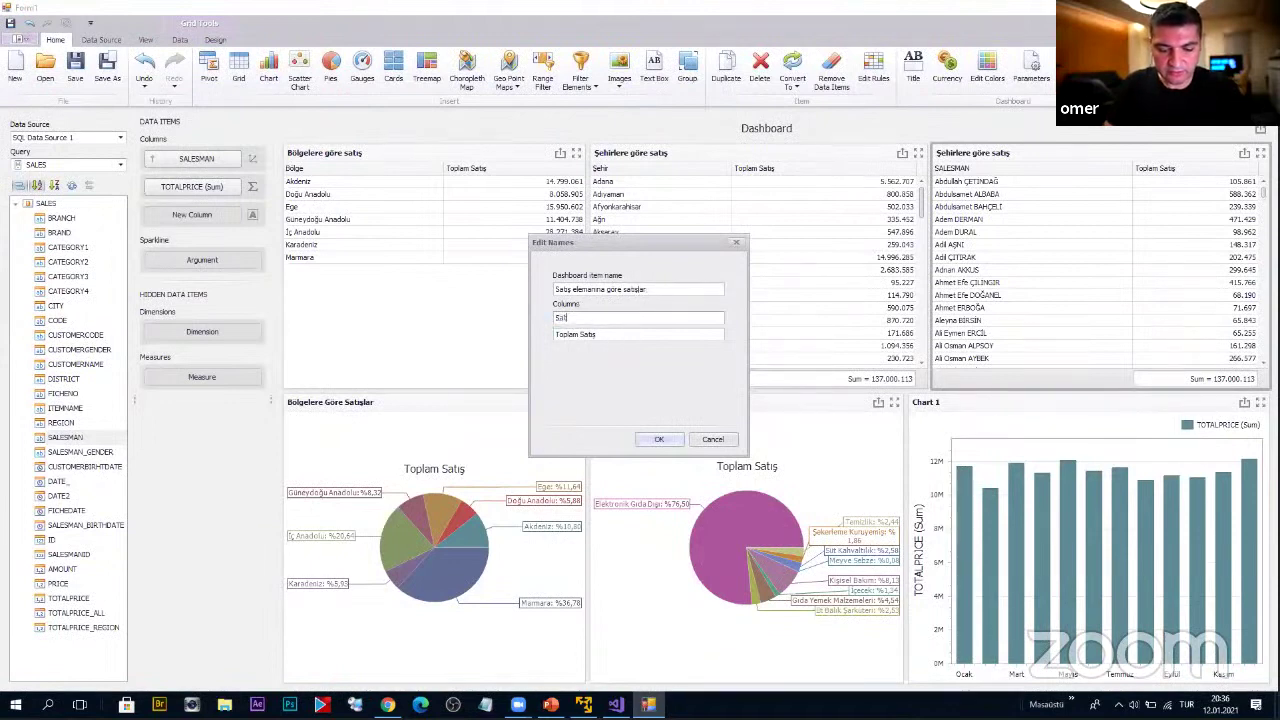
pyautogui.write('ış elem')
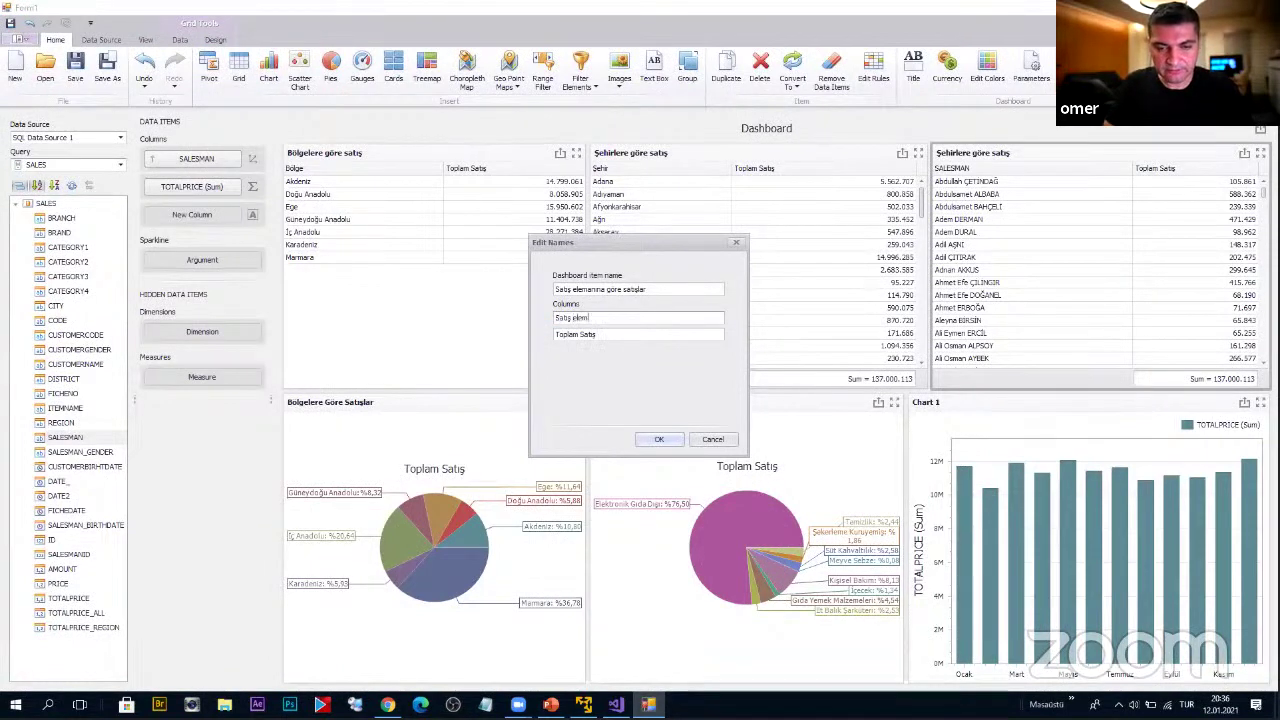
pyautogui.write('anı')
pyautogui.press('Tab')
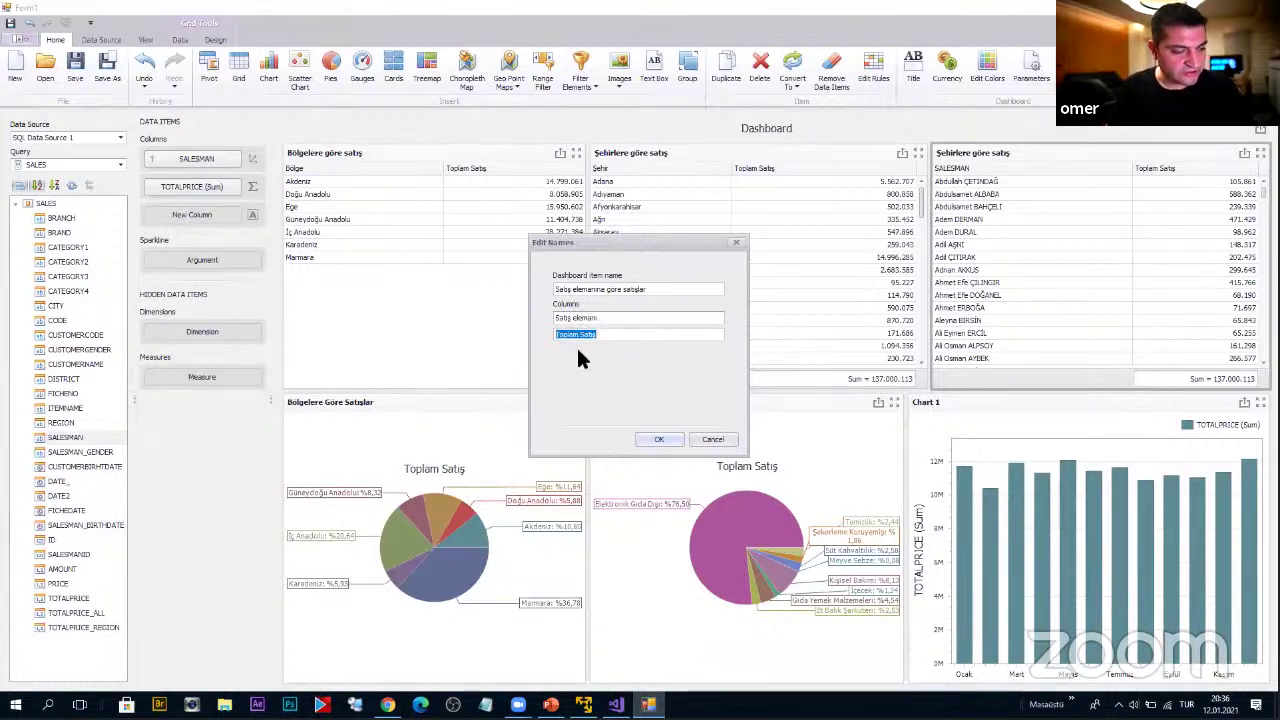
pyautogui.click(662, 439)
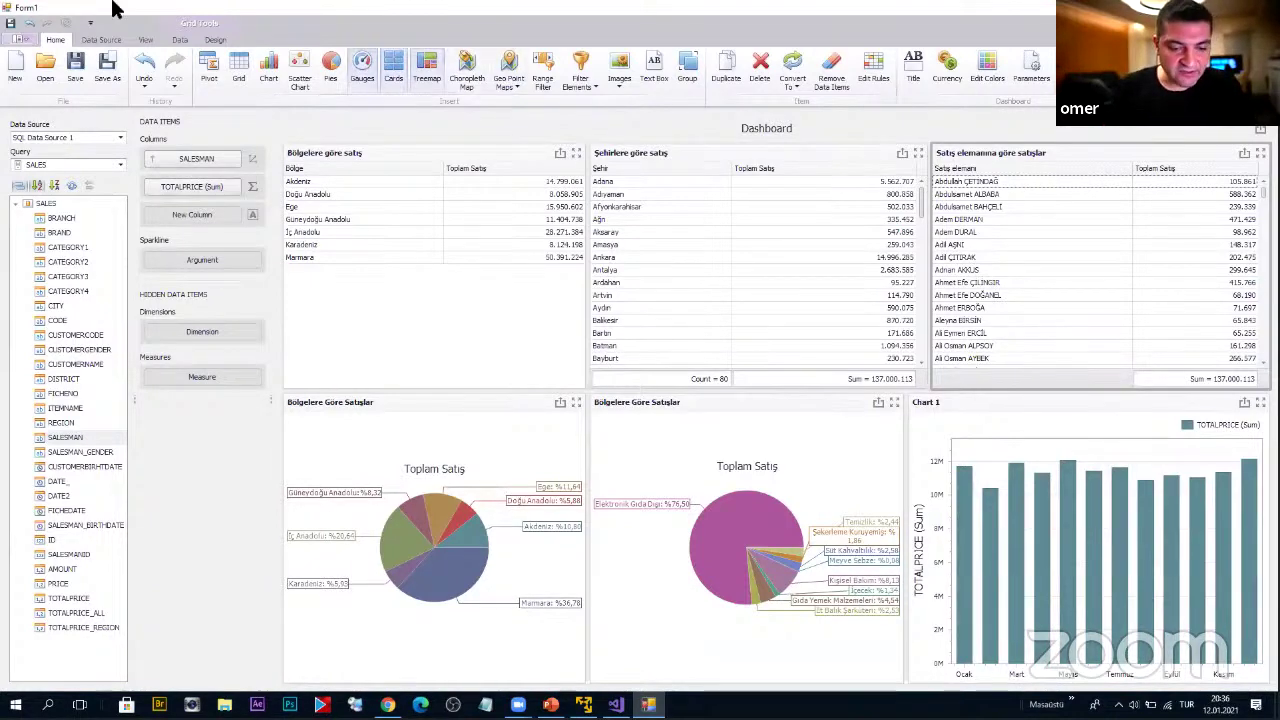
# Open the UskuyazEtkinlik project folder in File Explorer from Solution Explorer
pyautogui.hotkey('alt', 'Tab')
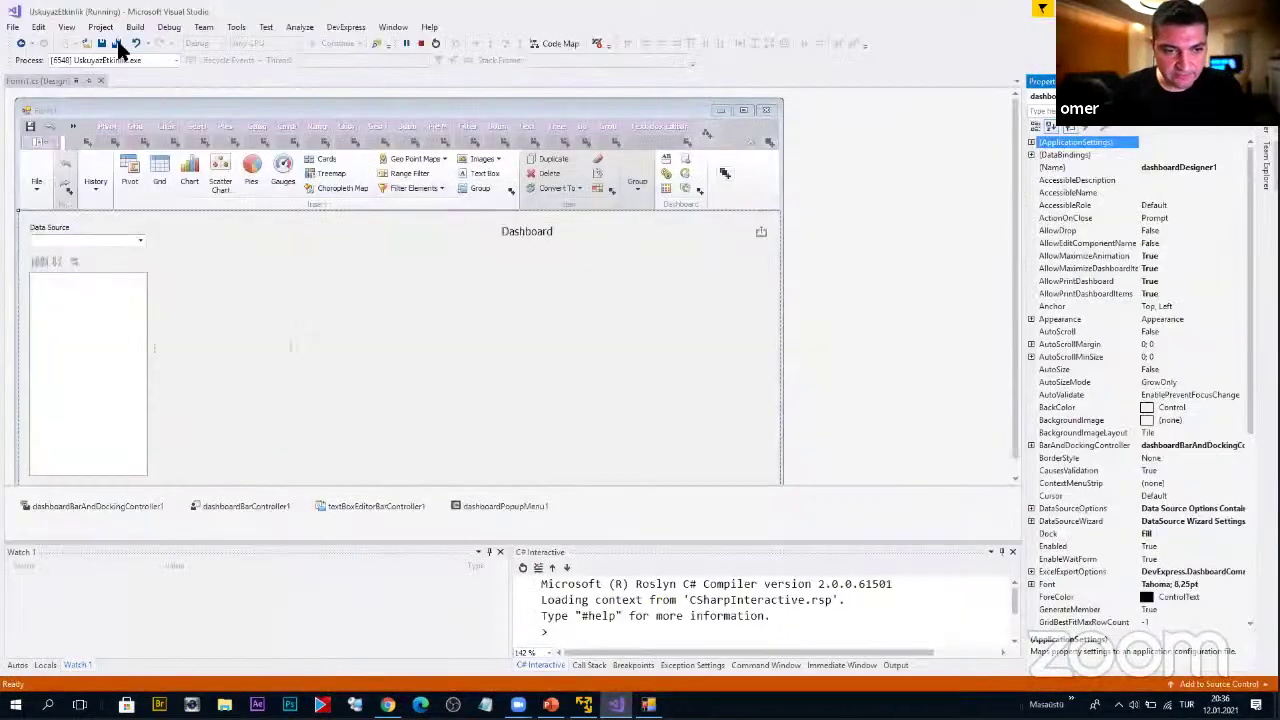
pyautogui.click(980, 220)
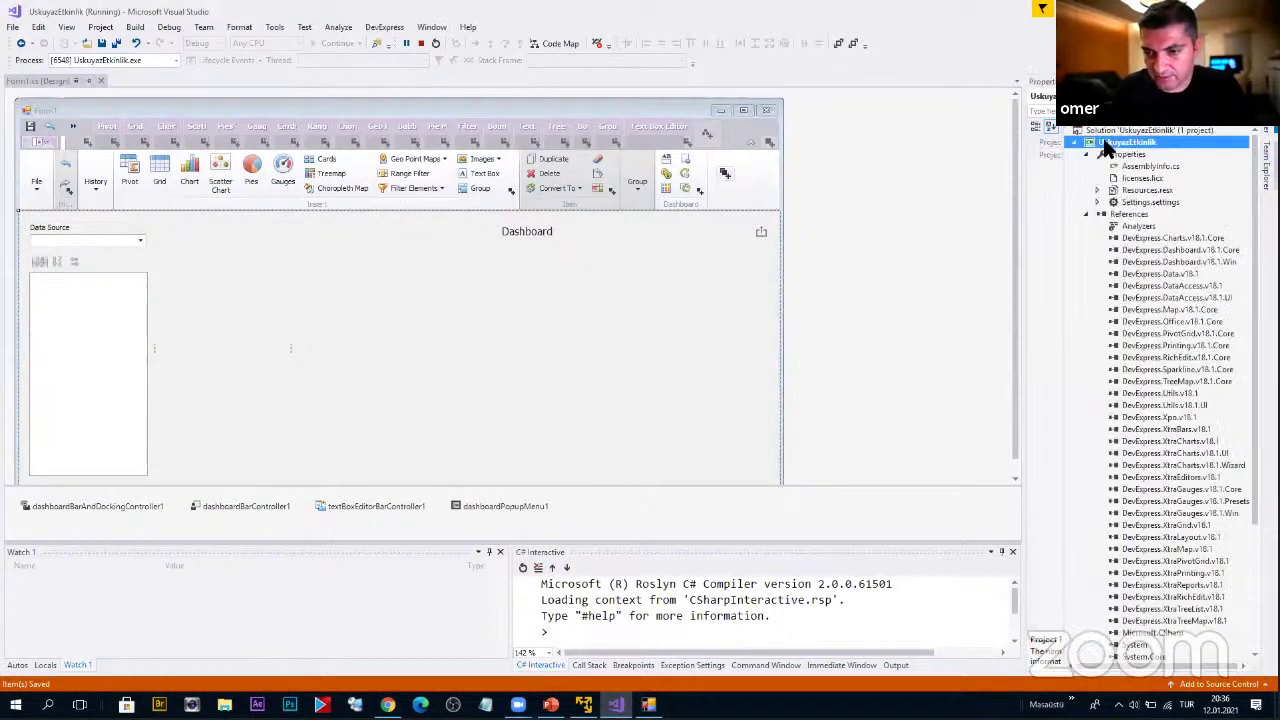
pyautogui.rightClick(1103, 143)
pyautogui.click(968, 427)
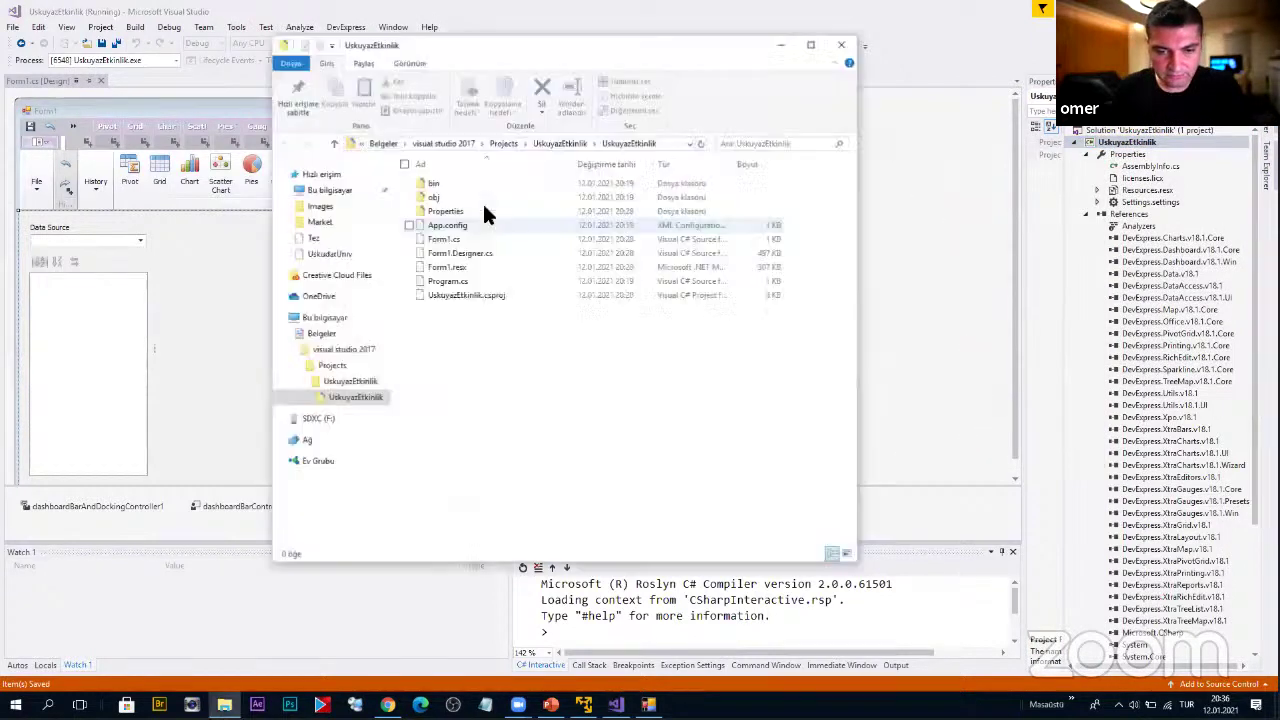
# Create a 'dashboards' folder in bin\Debug, copy its path, and return to the designer
pyautogui.doubleClick(439, 183)
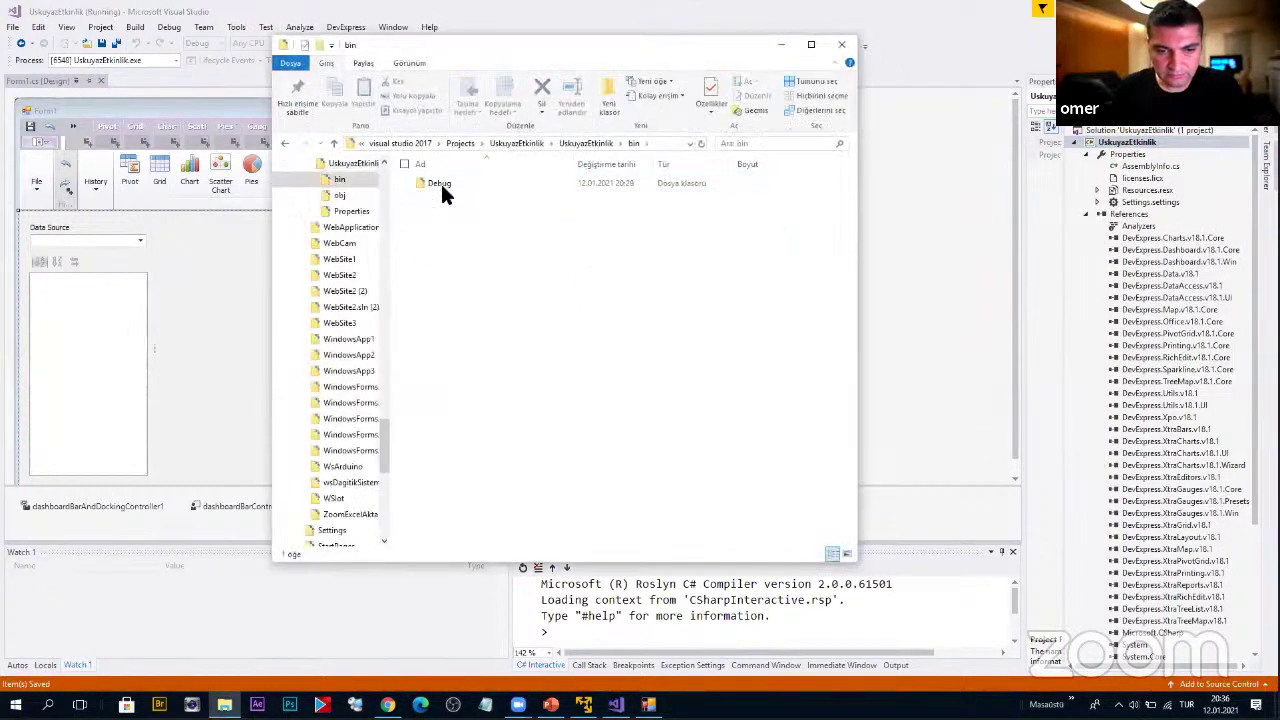
pyautogui.rightClick(442, 184)
pyautogui.click(440, 182)
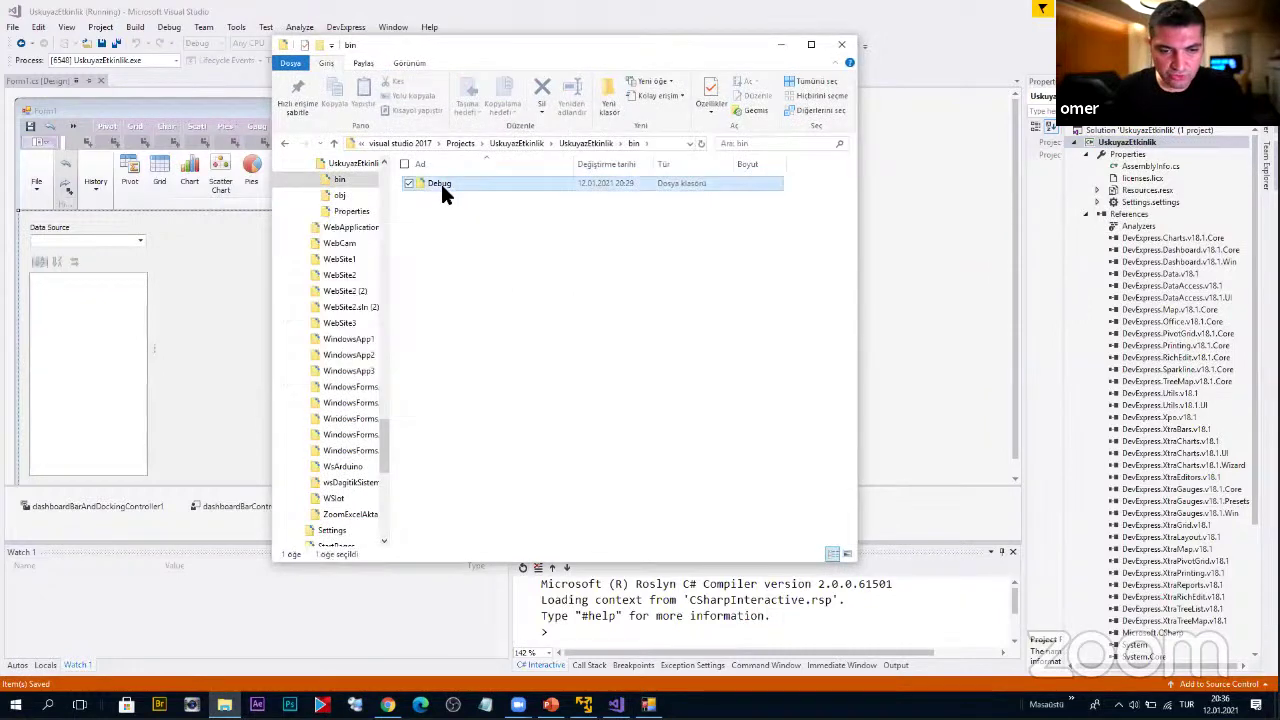
pyautogui.doubleClick(440, 182)
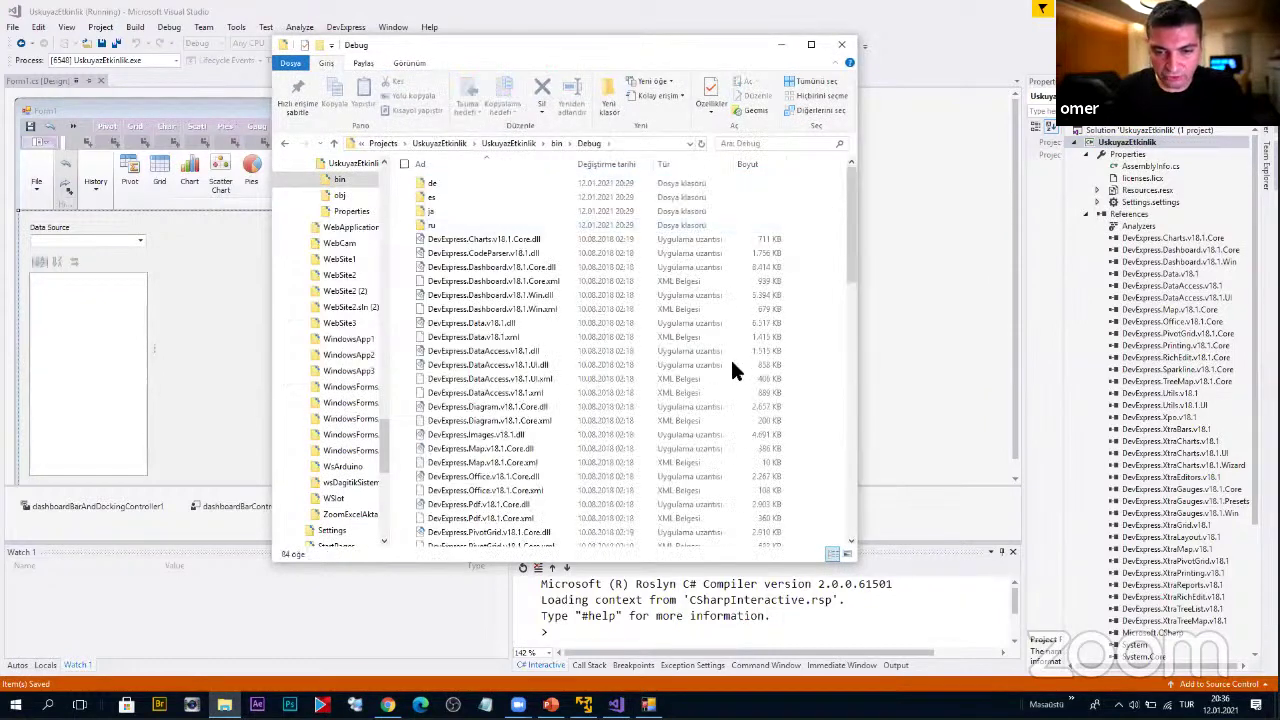
pyautogui.rightClick(622, 365)
pyautogui.click(714, 350)
pyautogui.press('Return')
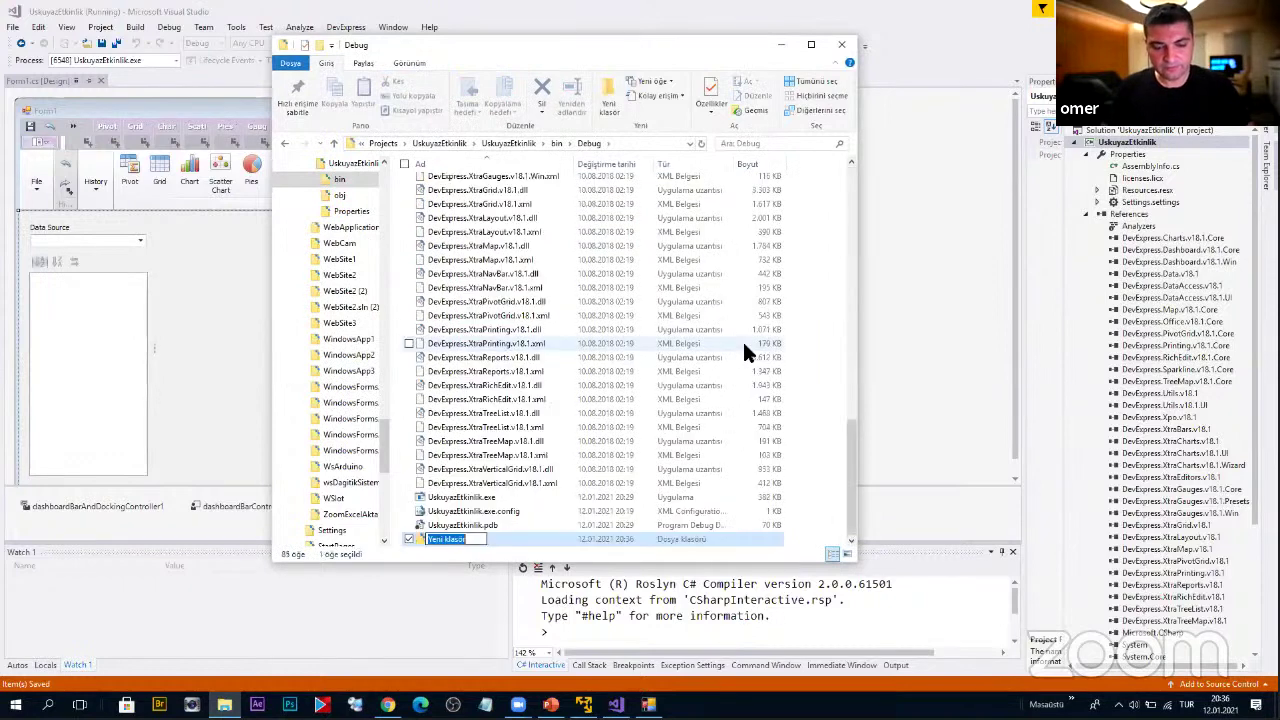
pyautogui.write('dashboards')
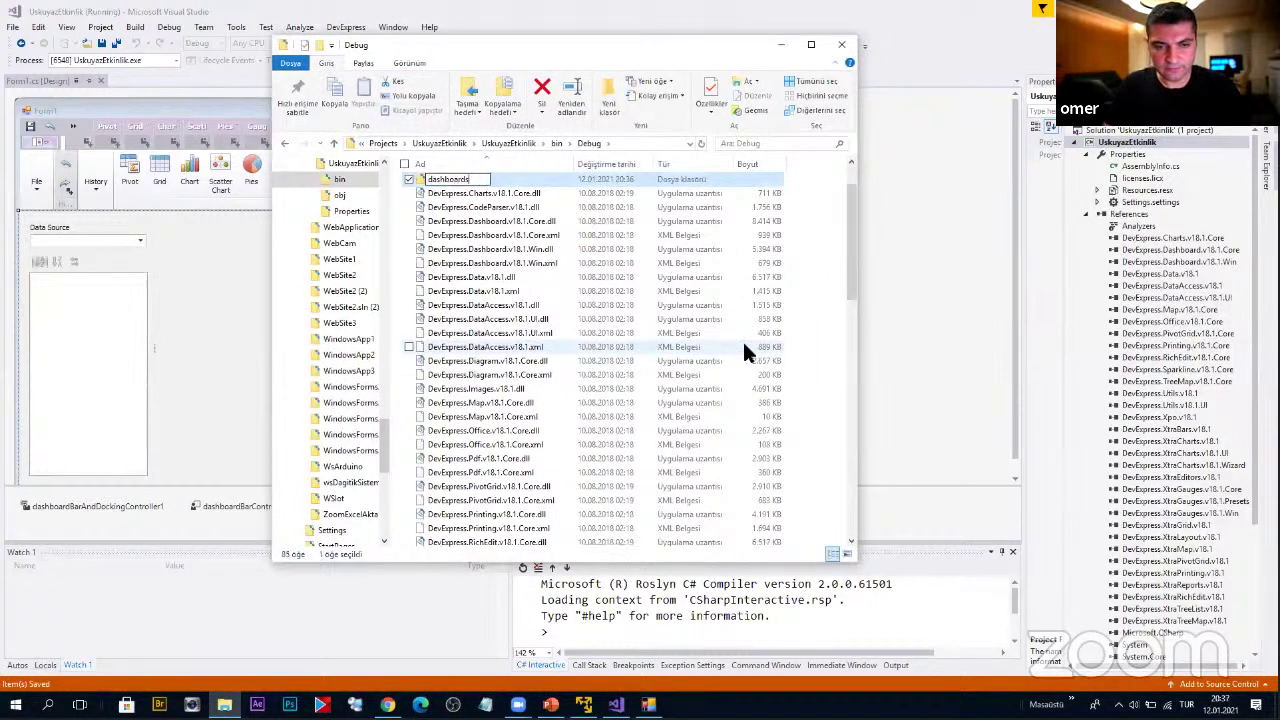
pyautogui.press('Return')
pyautogui.press('Return')
pyautogui.click(666, 143)
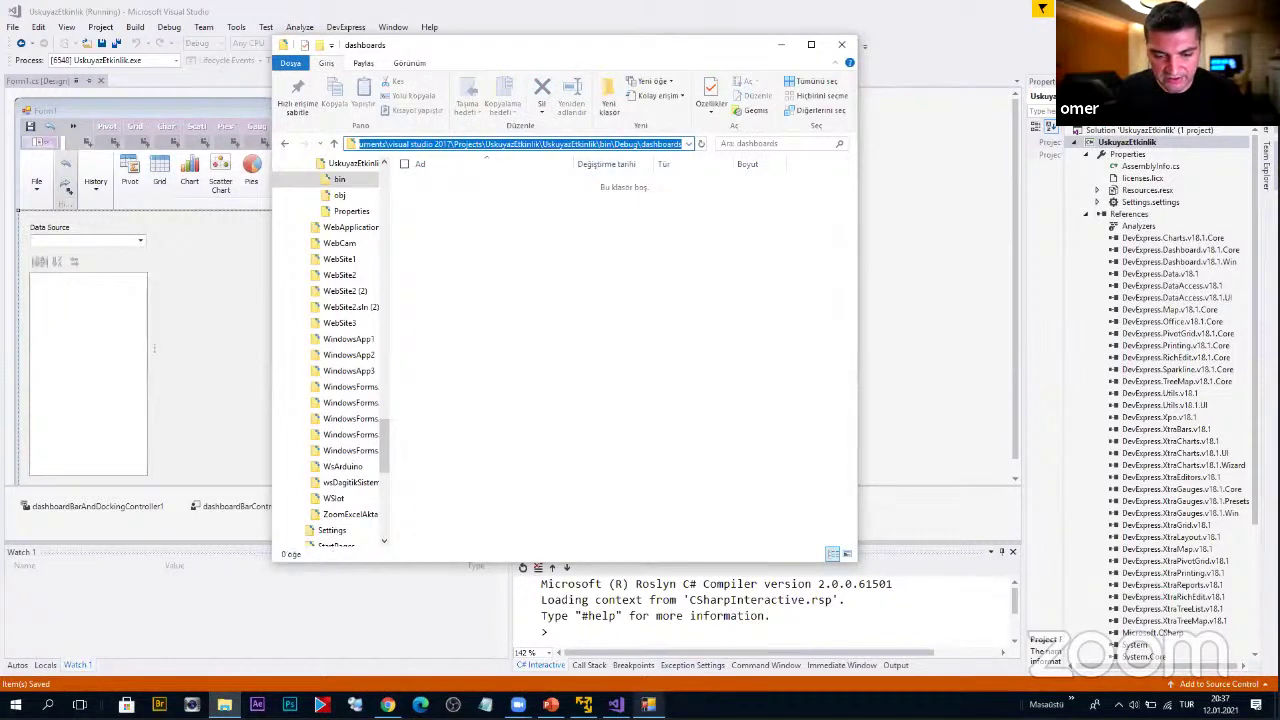
pyautogui.hotkey('alt', 'Tab')
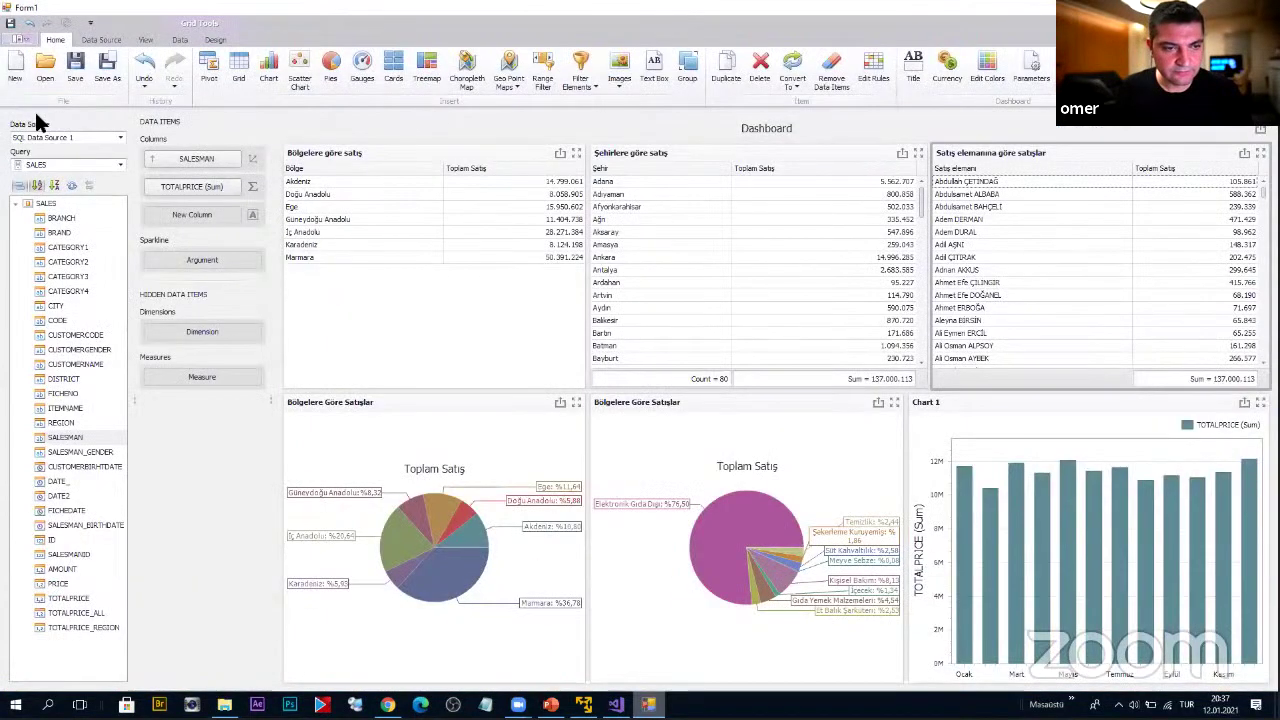
# Save the dashboard as the XML file marketOrnek1 in the bin\Debug\dashboards folder
pyautogui.press('F12')
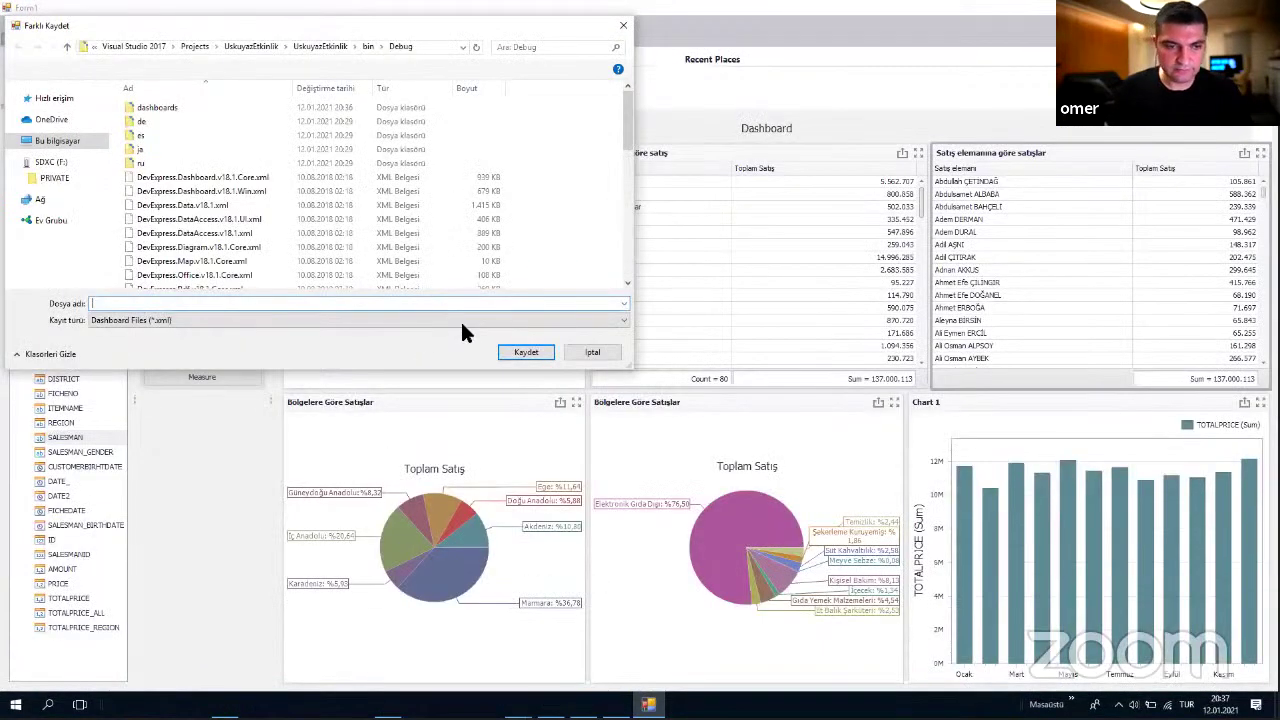
pyautogui.press('Return')
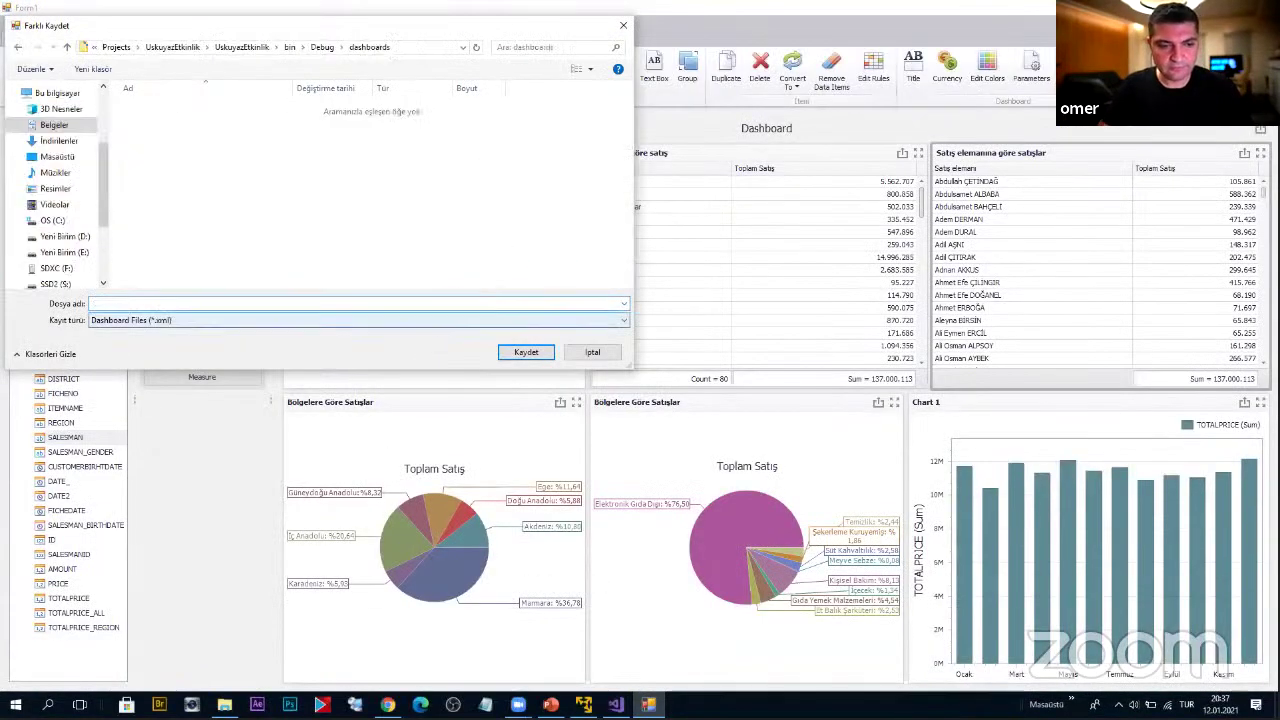
pyautogui.write('marketOrnek1')
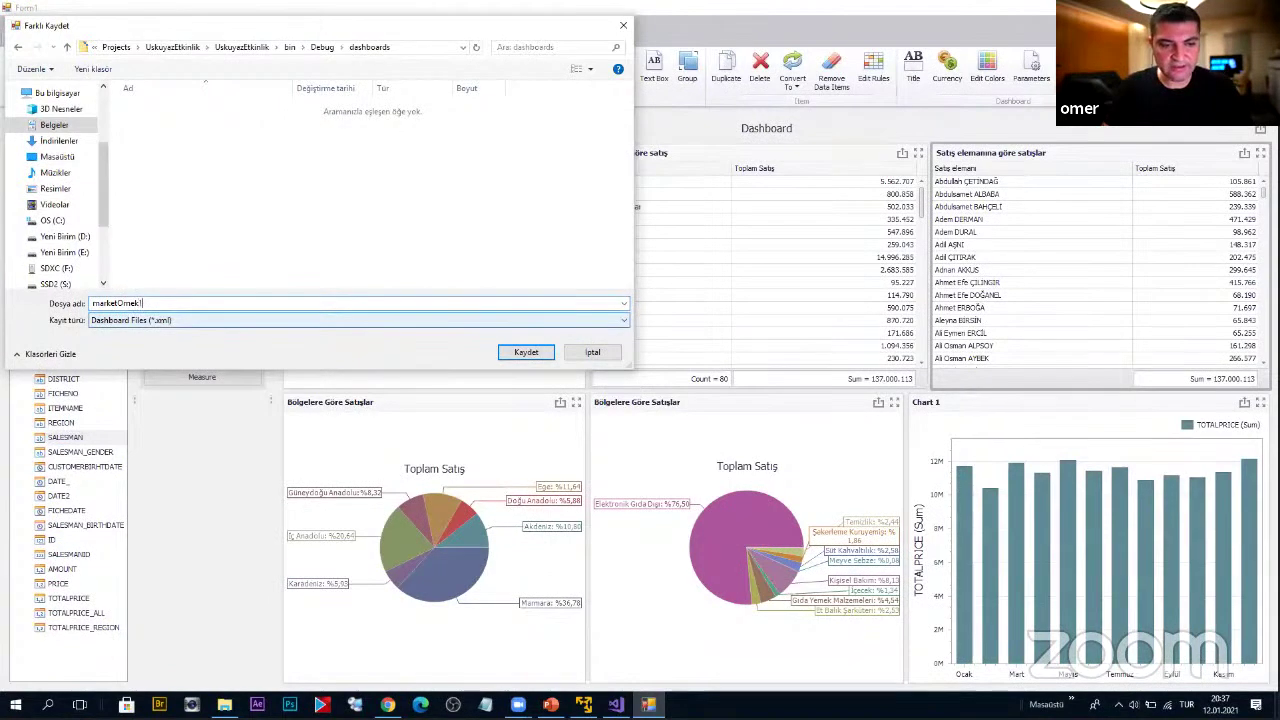
pyautogui.press('Return')
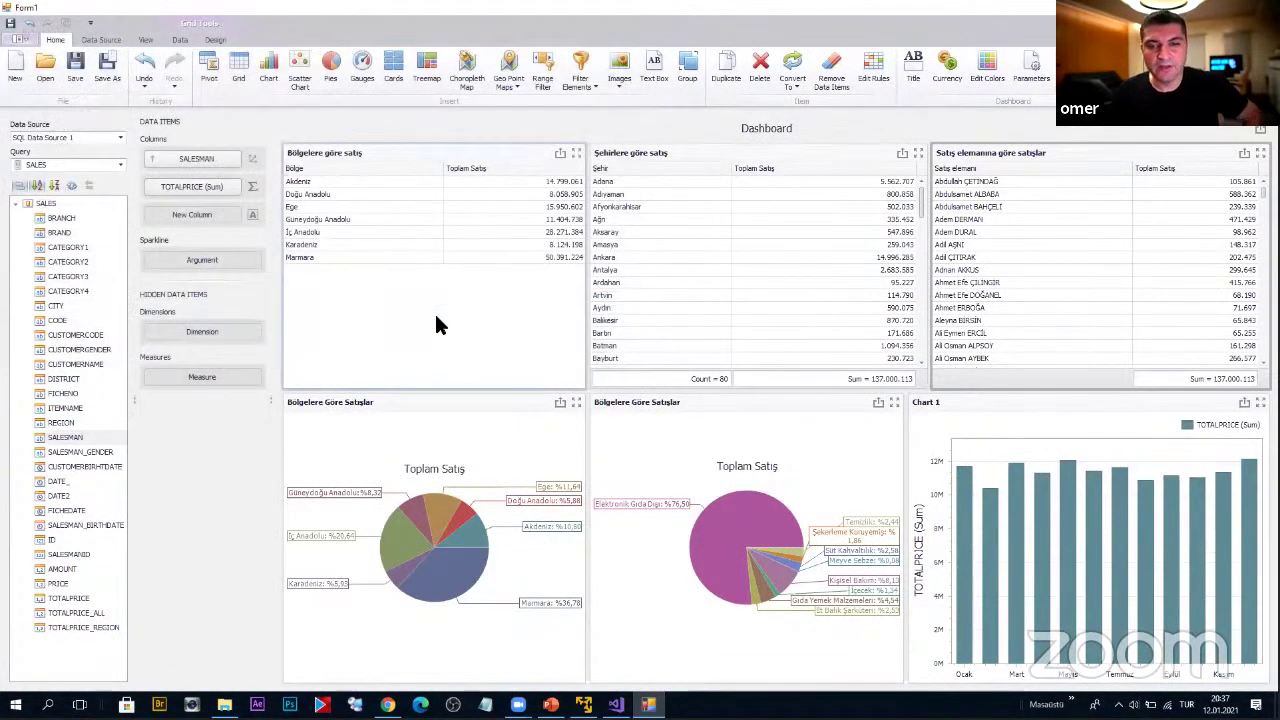
# Start a new empty dashboard without configuring a data source
pyautogui.click(35, 72)
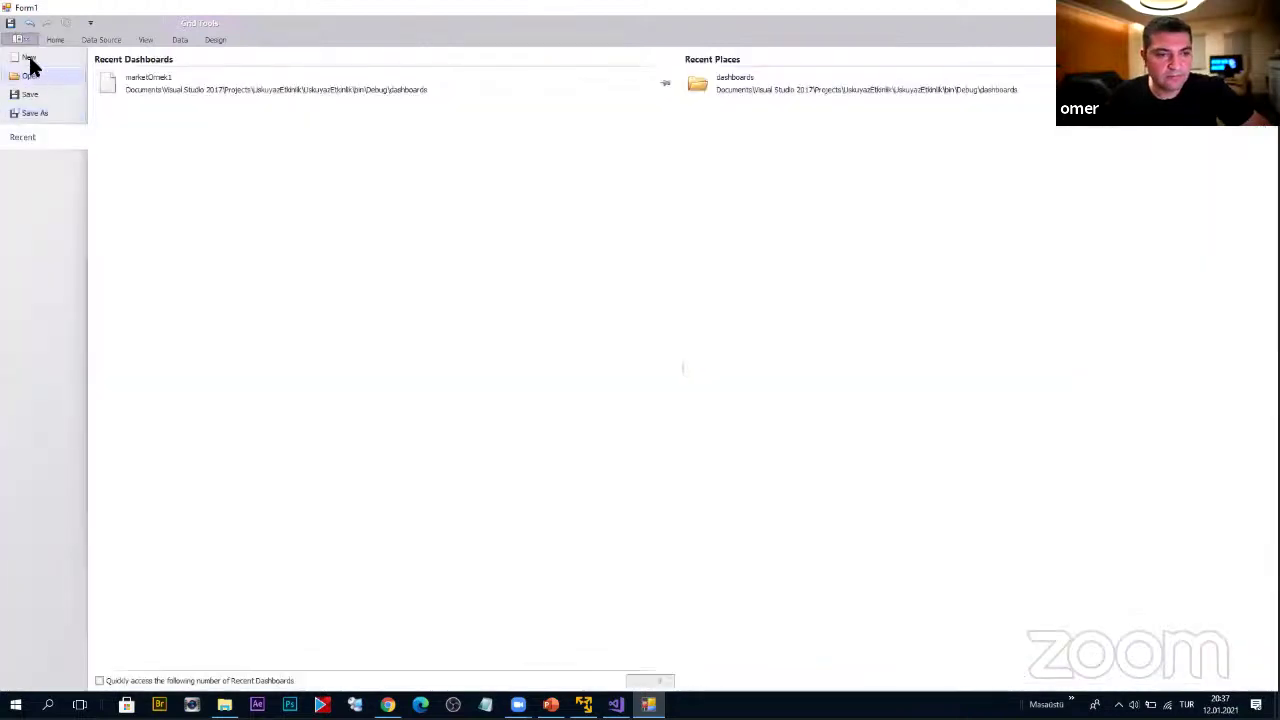
pyautogui.click(30, 58)
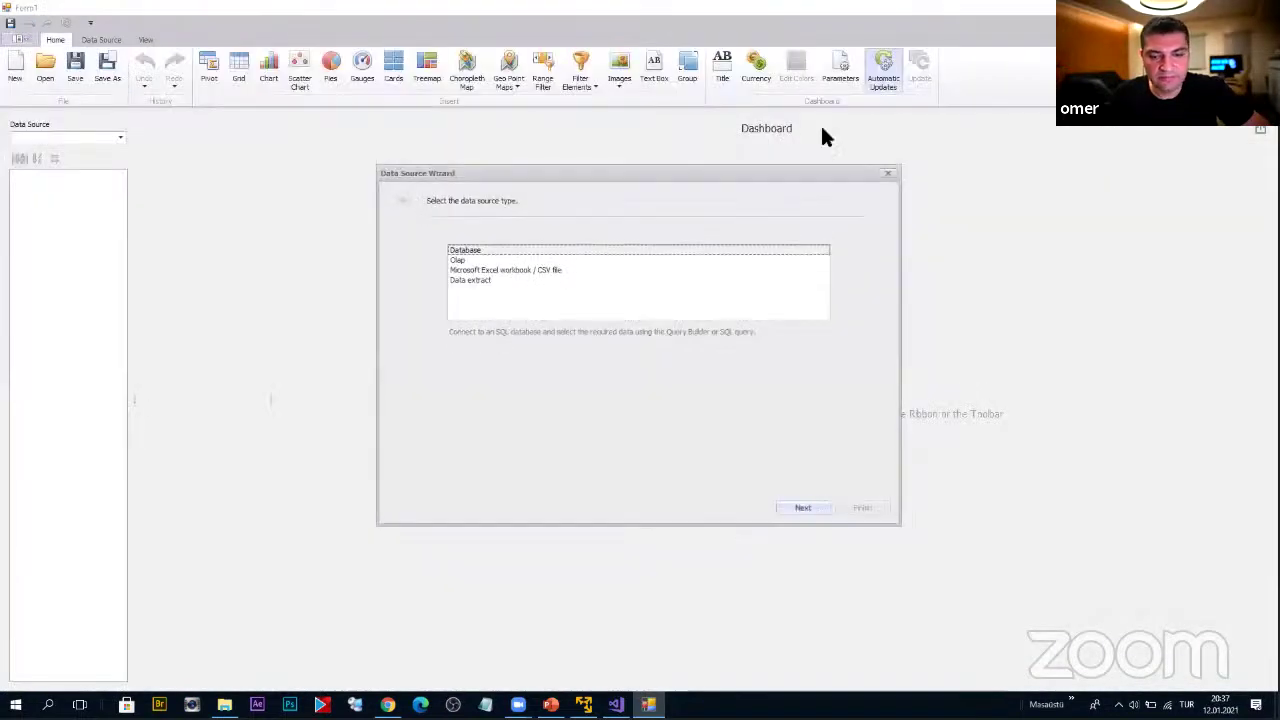
pyautogui.press('Escape')
# Open marketOrnek1.xml and enter the SQL Server login and password to connect
pyautogui.click(45, 65)
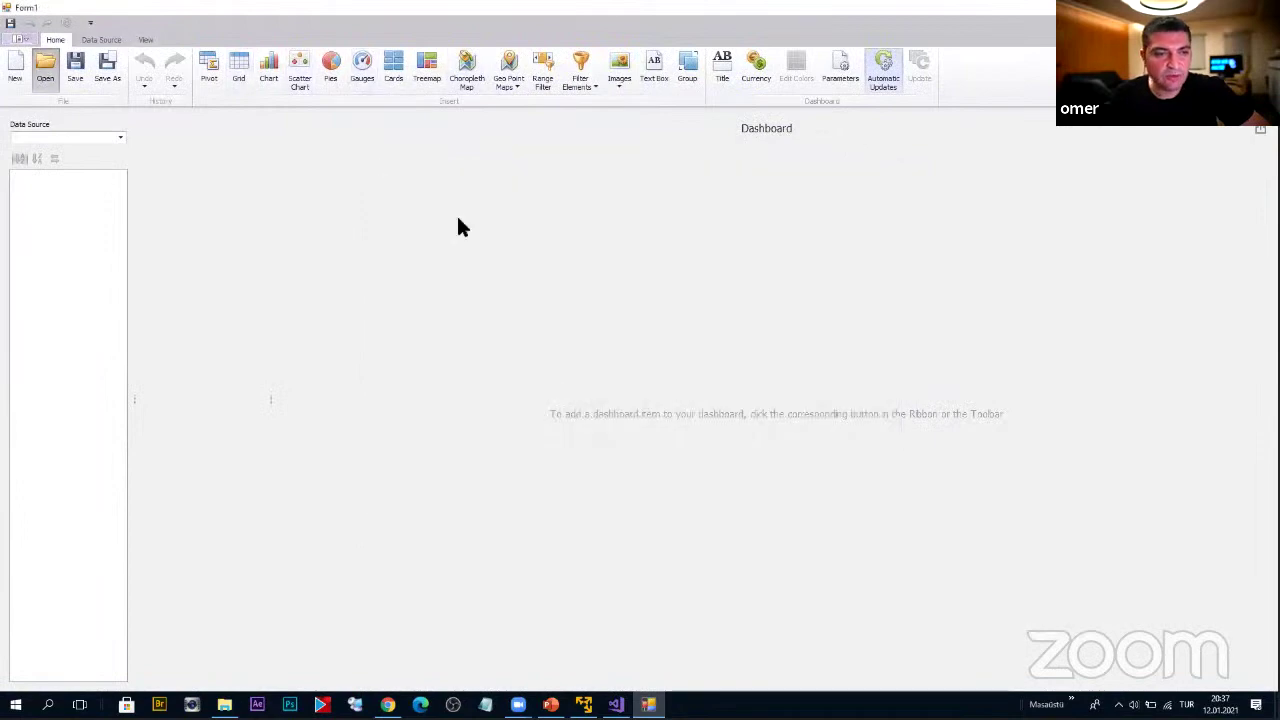
pyautogui.doubleClick(167, 105)
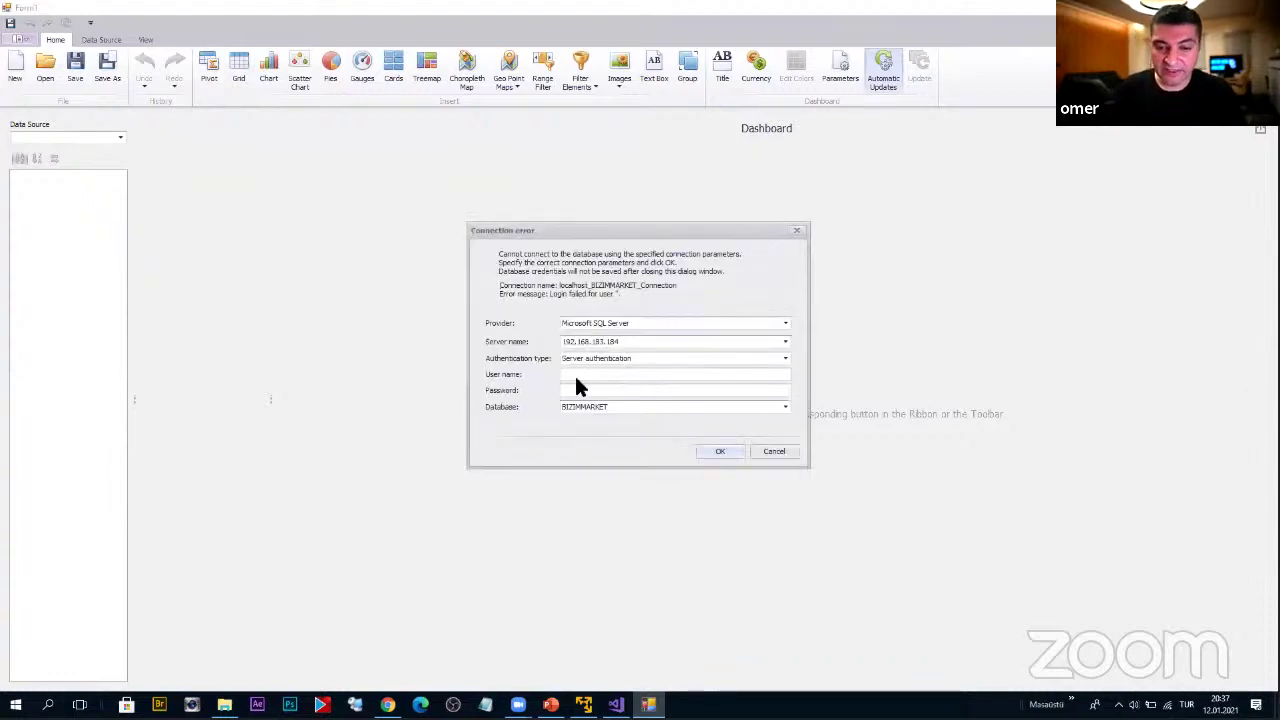
pyautogui.write('sa')
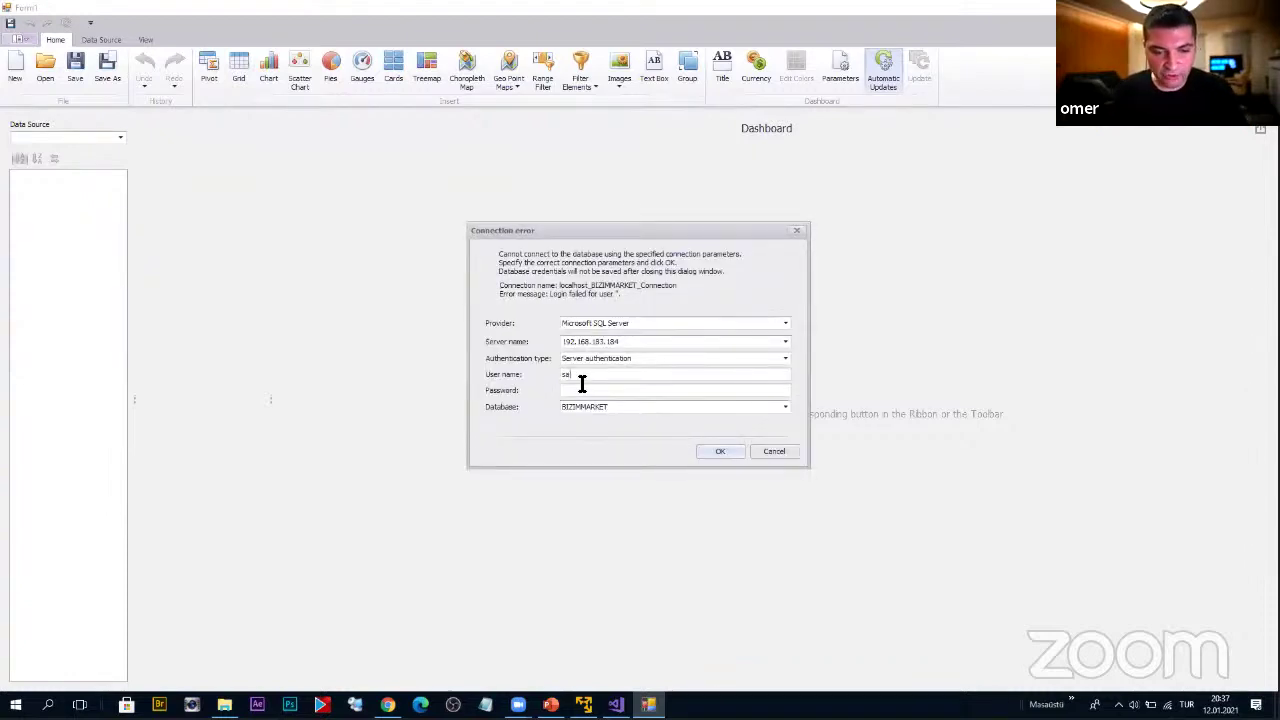
pyautogui.write('********')
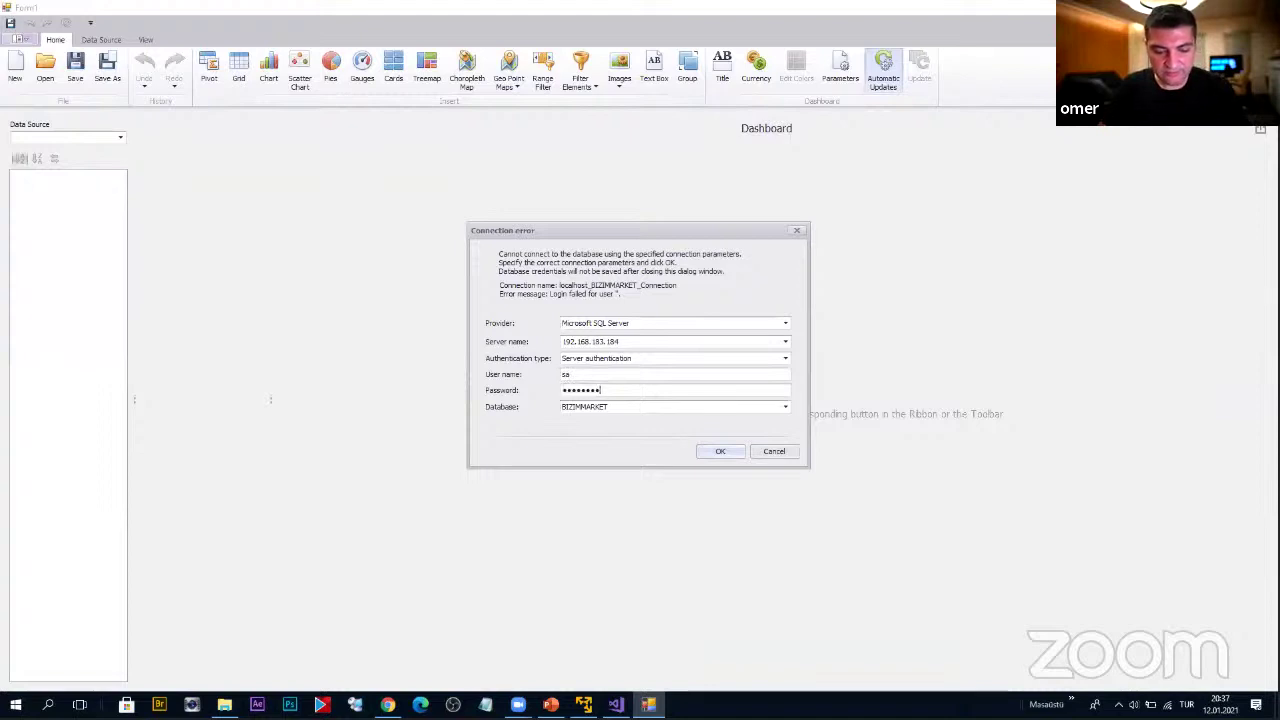
pyautogui.press('Return')
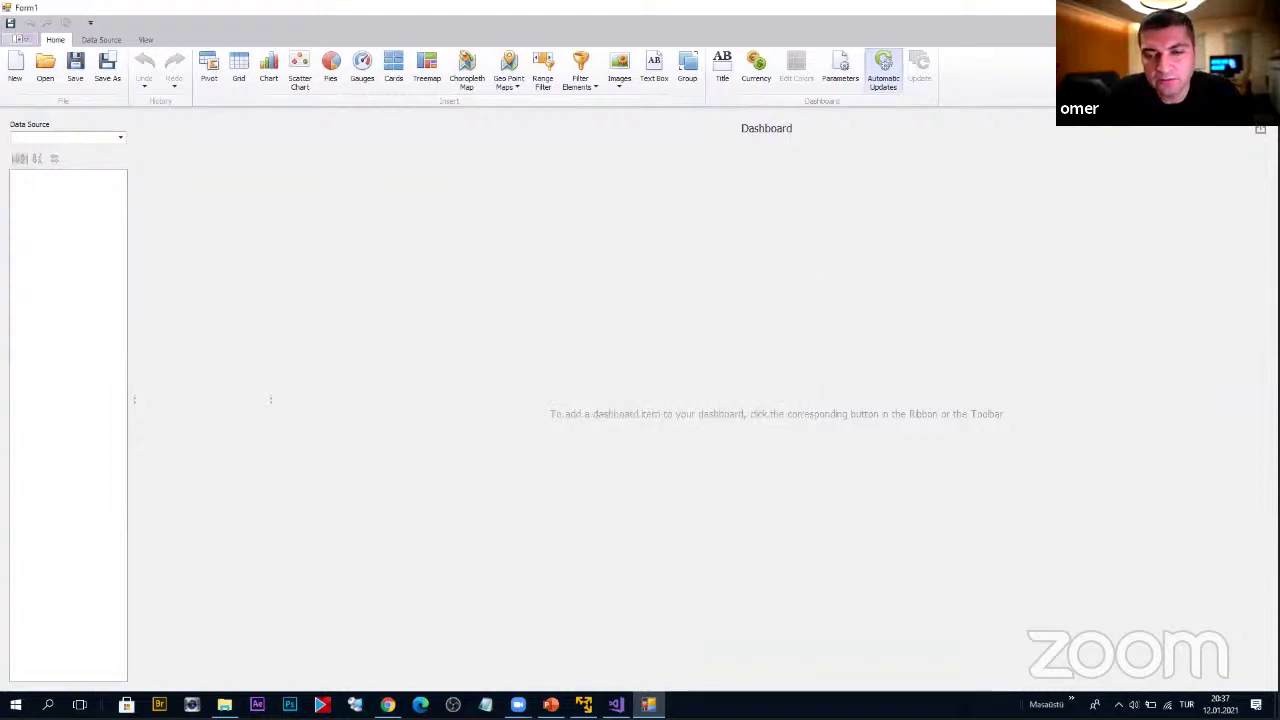
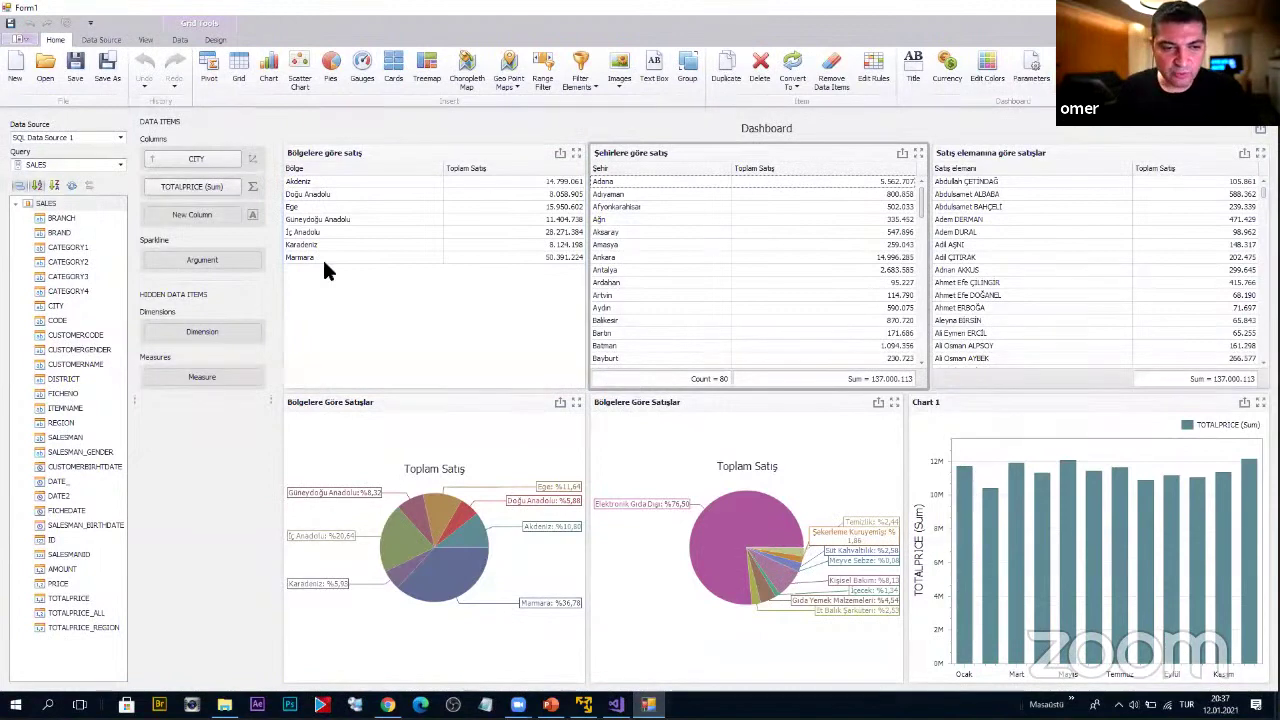
# Close the running dashboard preview and add a new Windows Form named frmMain to the project
pyautogui.hotkey('alt', 'F4')
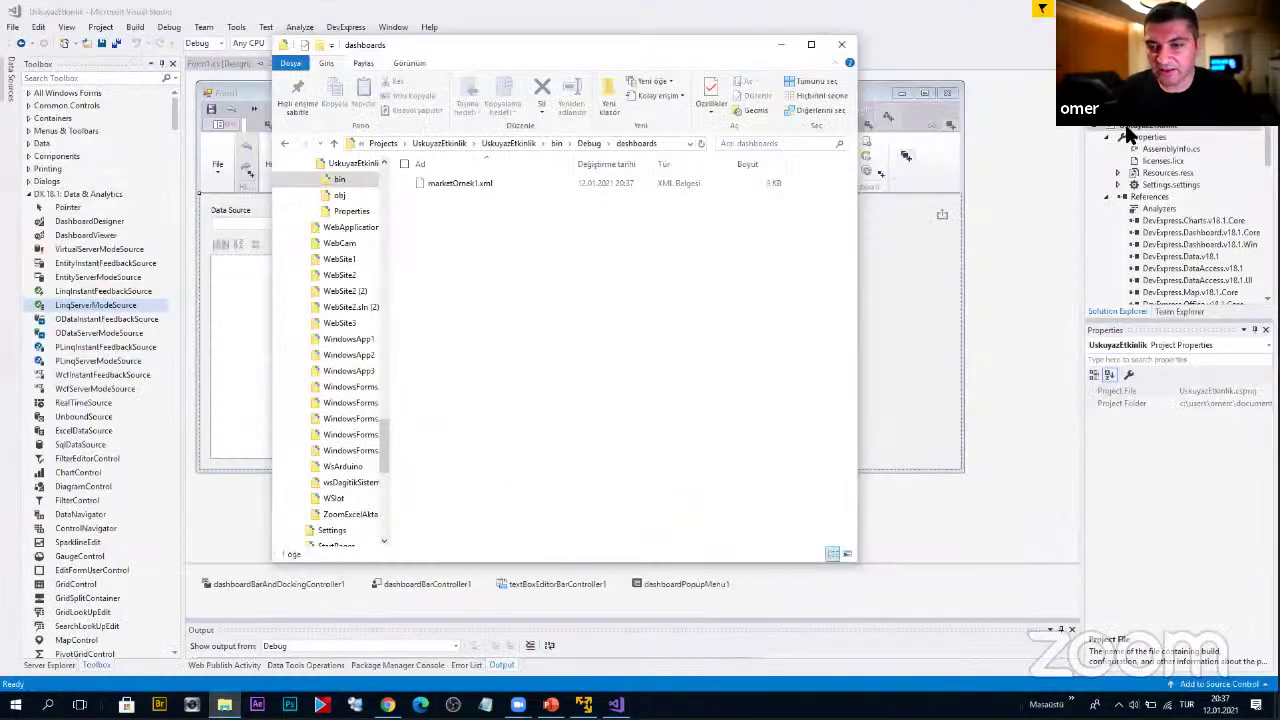
pyautogui.click(1120, 128)
pyautogui.rightClick(1112, 126)
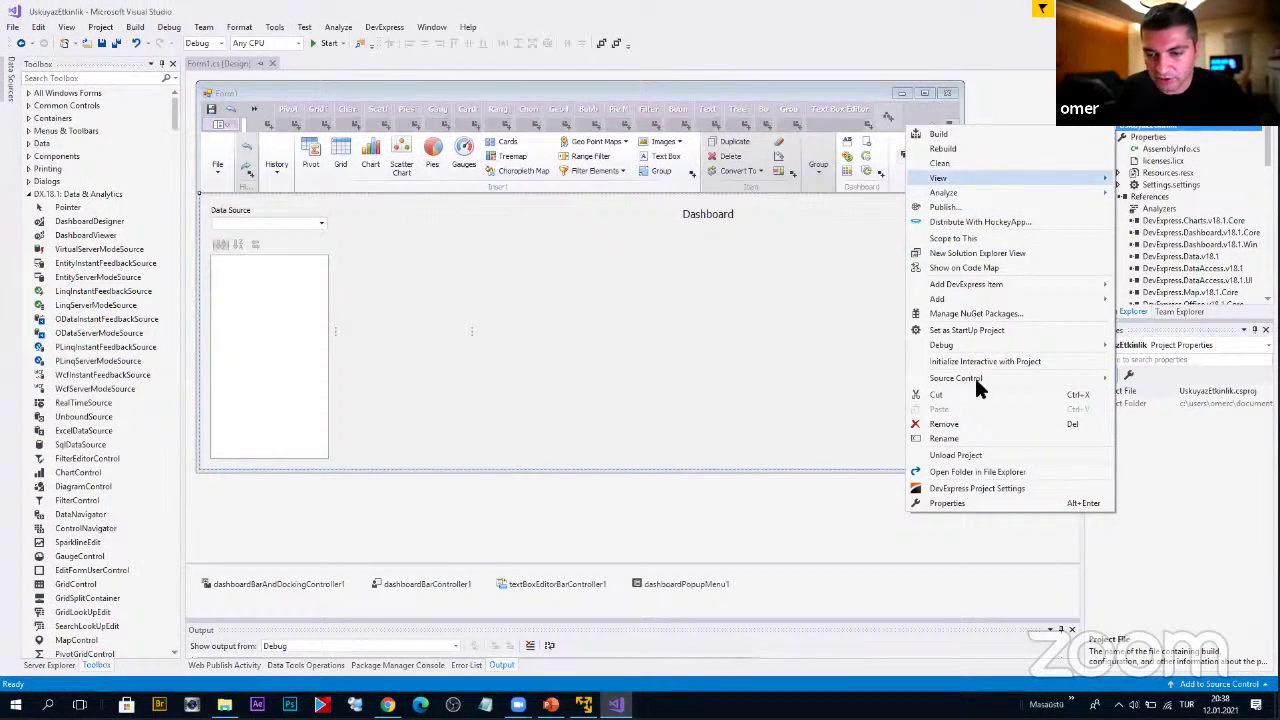
pyautogui.moveTo(960, 298)
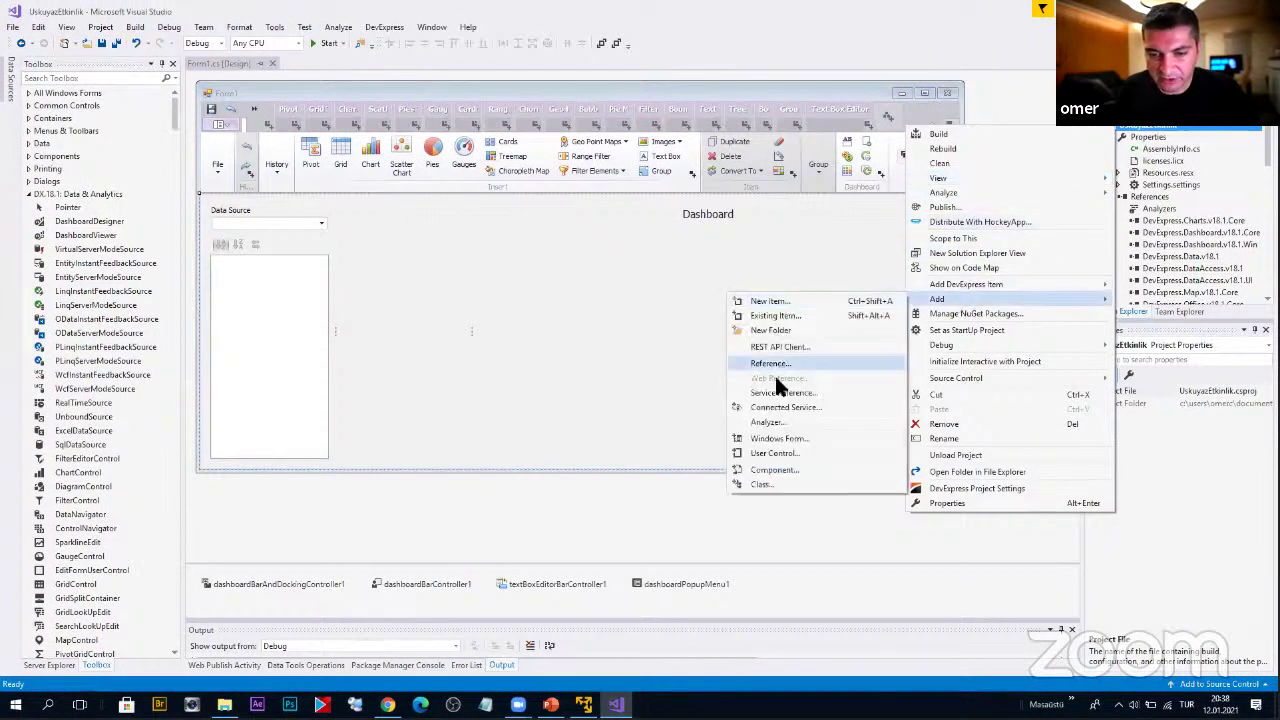
pyautogui.click(781, 438)
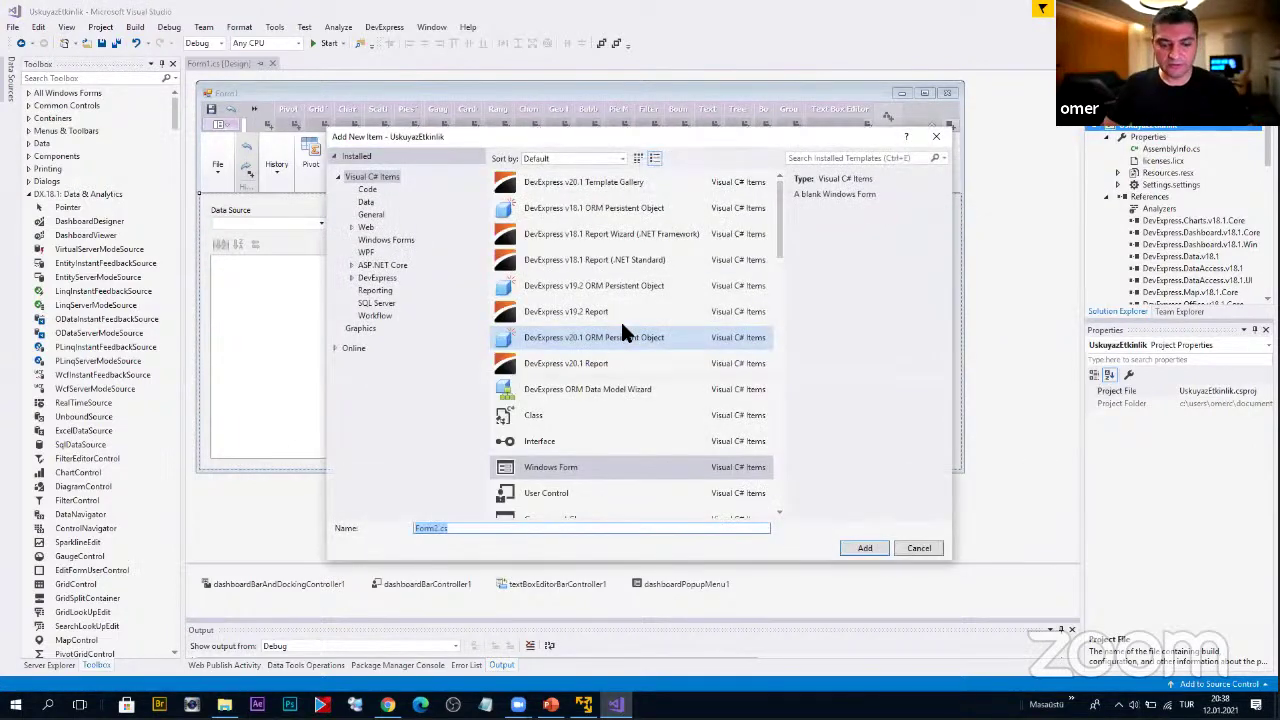
pyautogui.write('frmMain')
pyautogui.press('Return')
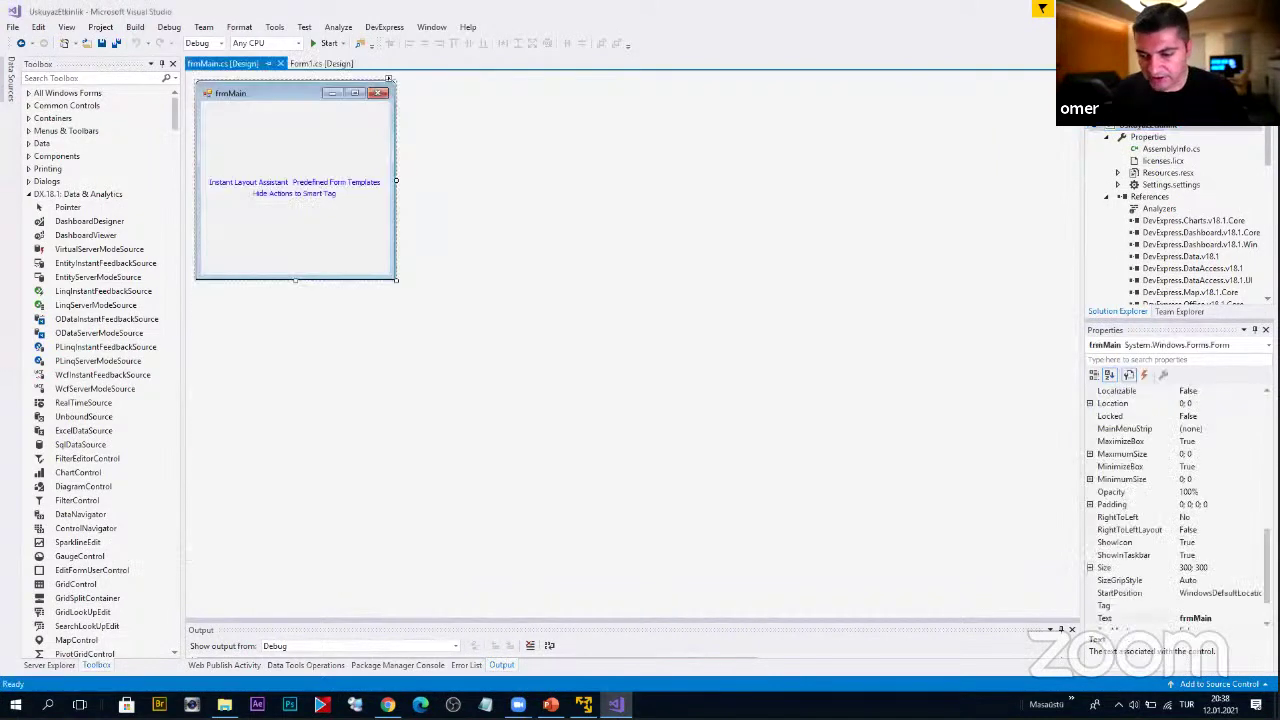
# Set frmMain's WindowState to Maximized and enlarge the form to 1140 by 735
pyautogui.scroll(-2, 1254, 577)
pyautogui.click(1256, 617)
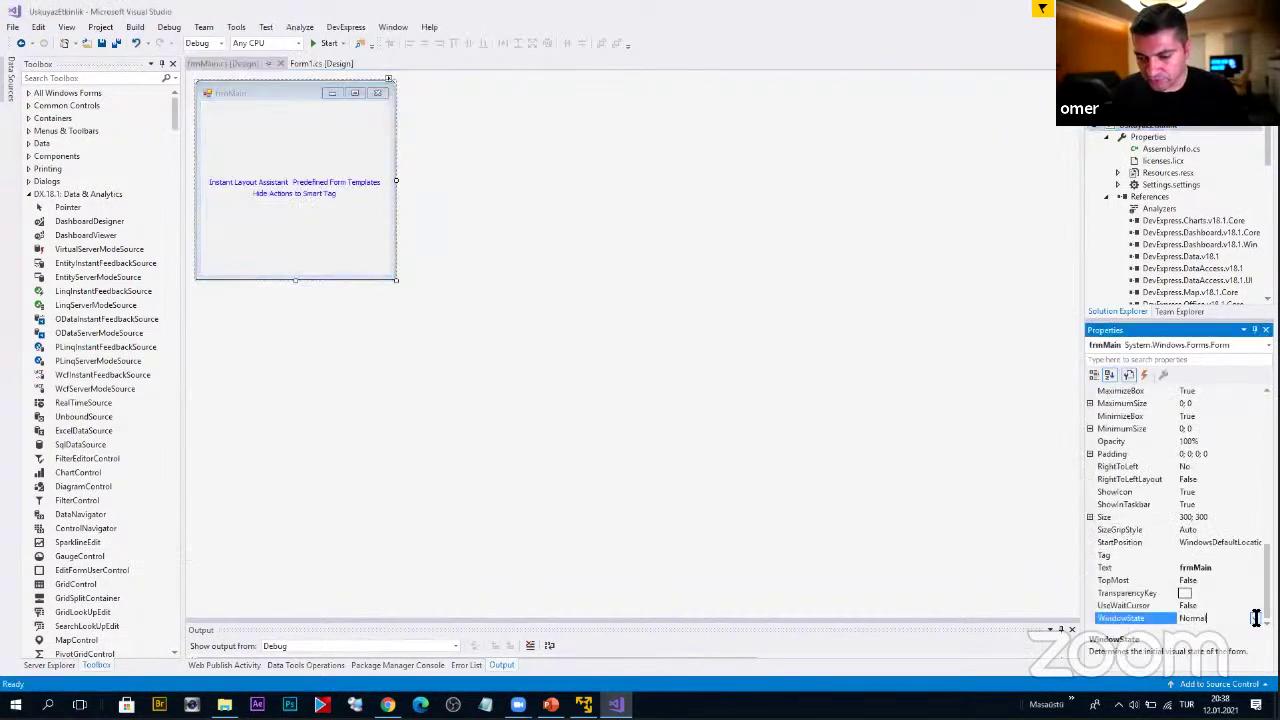
pyautogui.click(1256, 618)
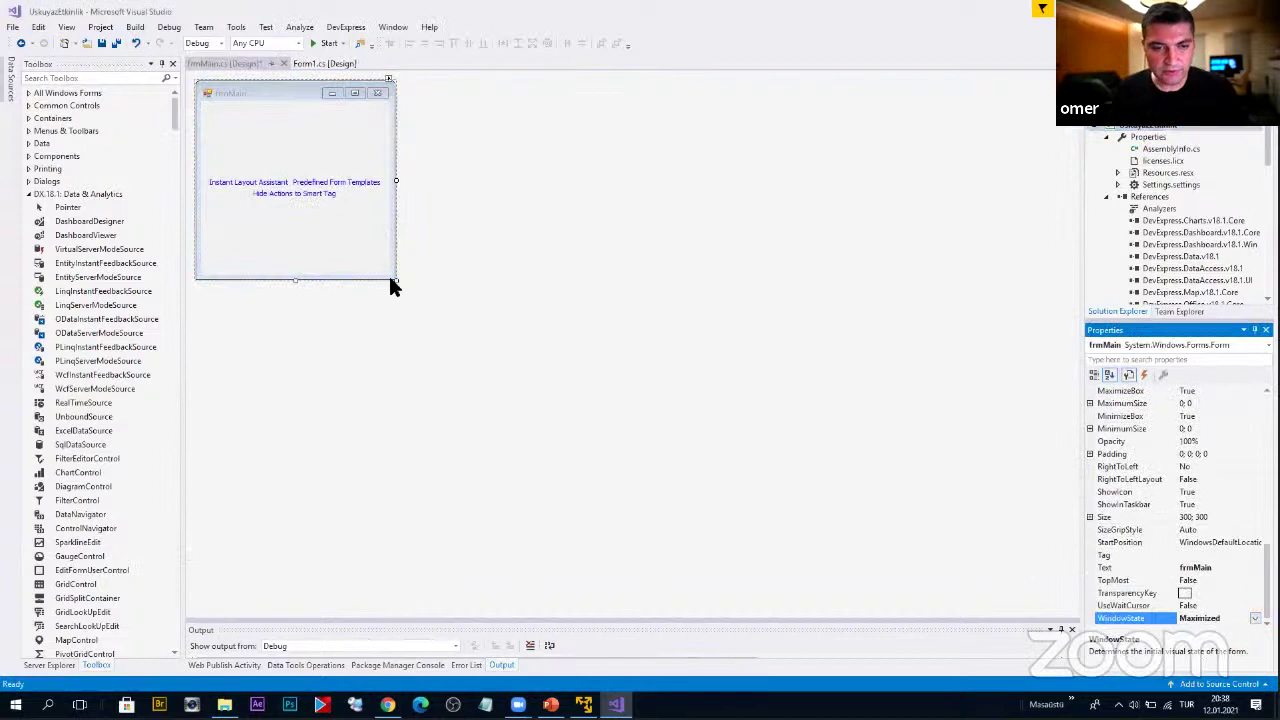
pyautogui.moveTo(396, 280); pyautogui.dragTo(955, 570)
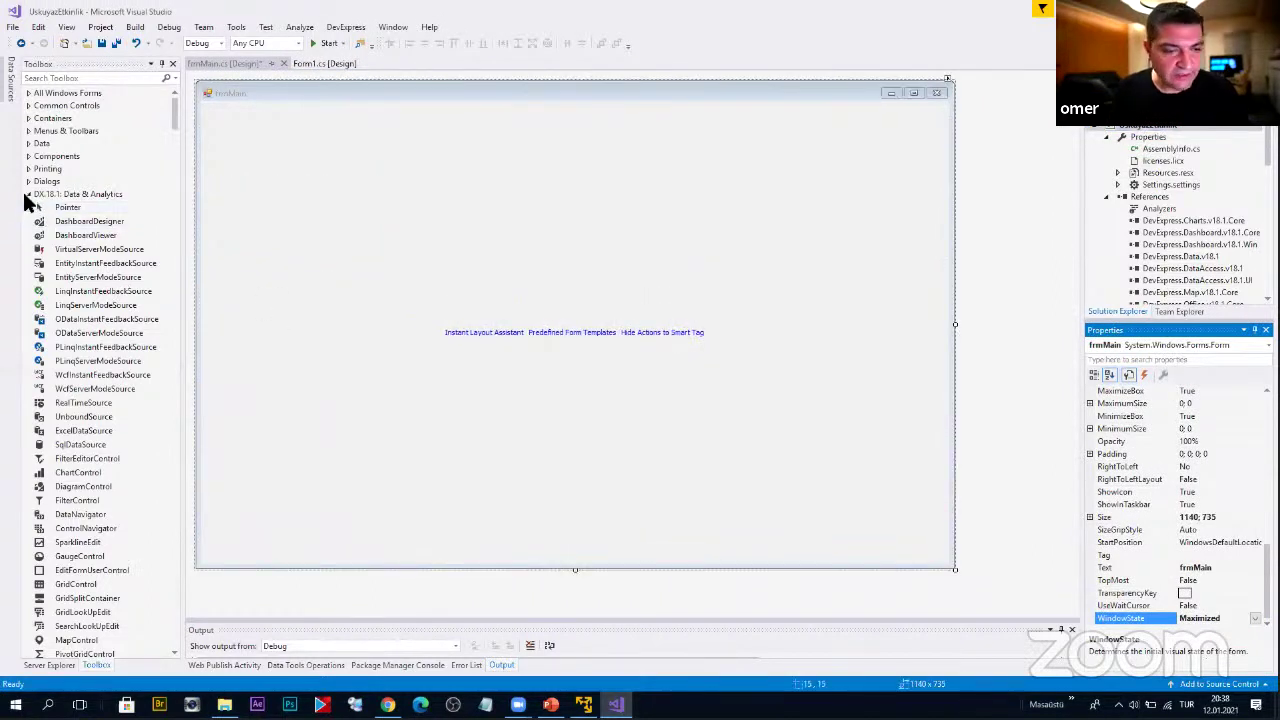
# Collapse the DX.18.1 and DX.20.1 Data & Analytics groups in the Toolbox
pyautogui.click(30, 200)
pyautogui.click(29, 206)
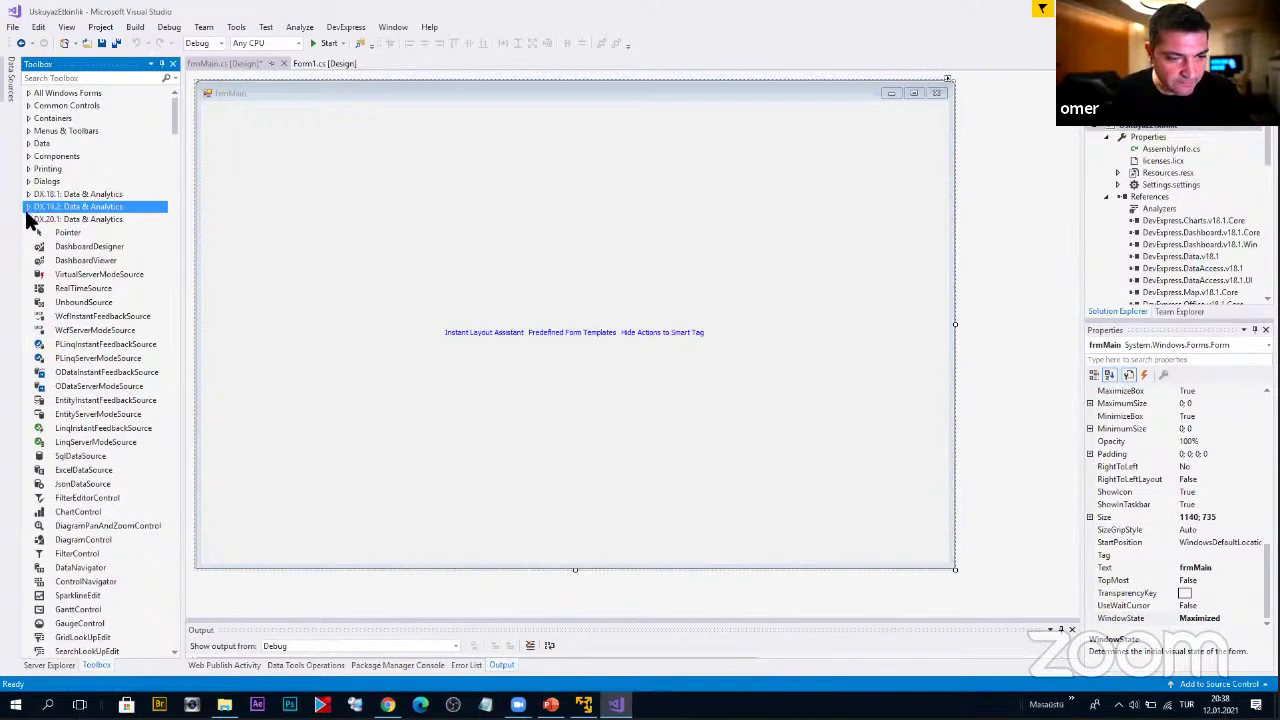
pyautogui.click(30, 219)
pyautogui.scroll(-2, 66, 194)
pyautogui.scroll(2, 94, 109)
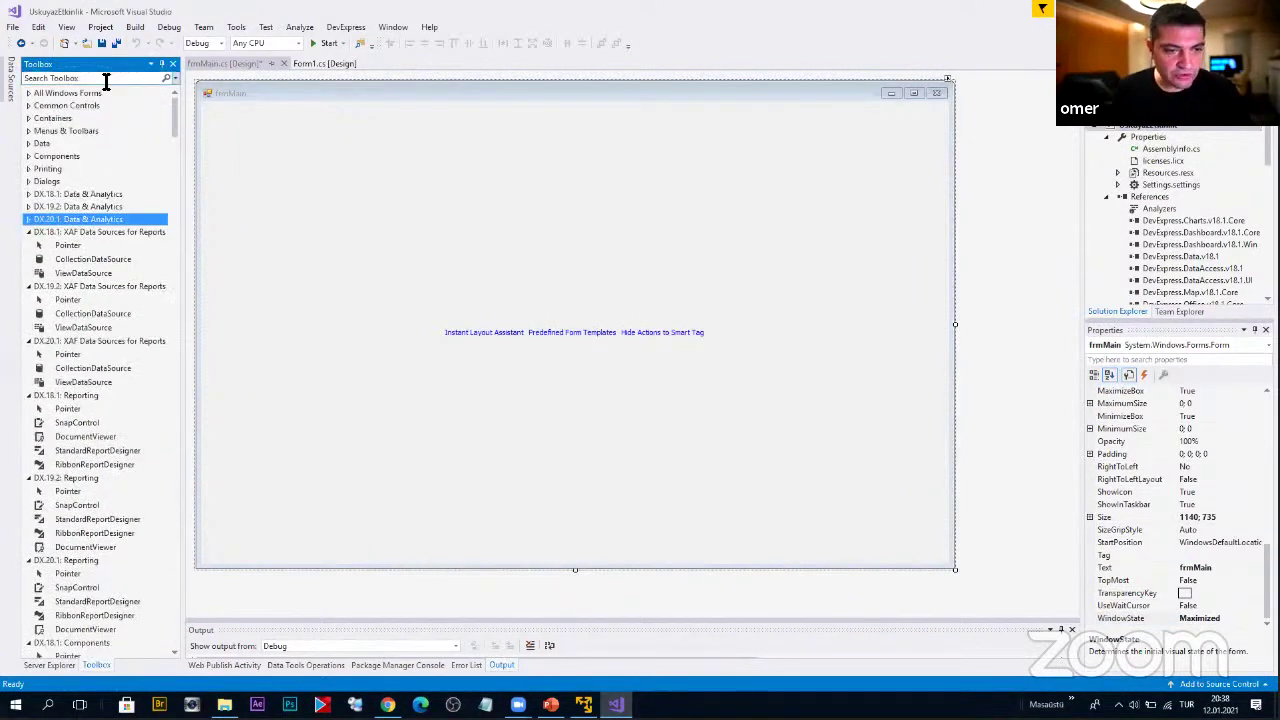
pyautogui.click(106, 78)
# Place a RibbonControl on frmMain and set its first page group's Text to Dashboard
pyautogui.write('ribb')
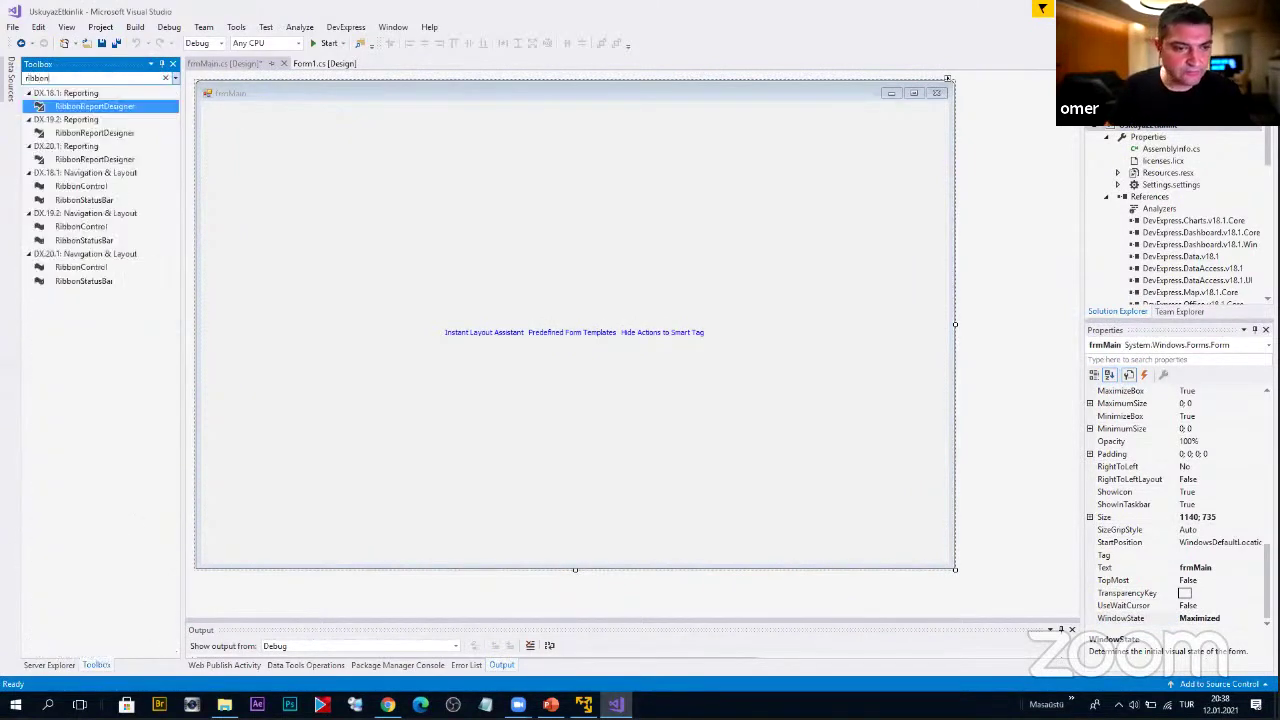
pyautogui.write('on')
pyautogui.moveTo(70, 188); pyautogui.dragTo(404, 223)
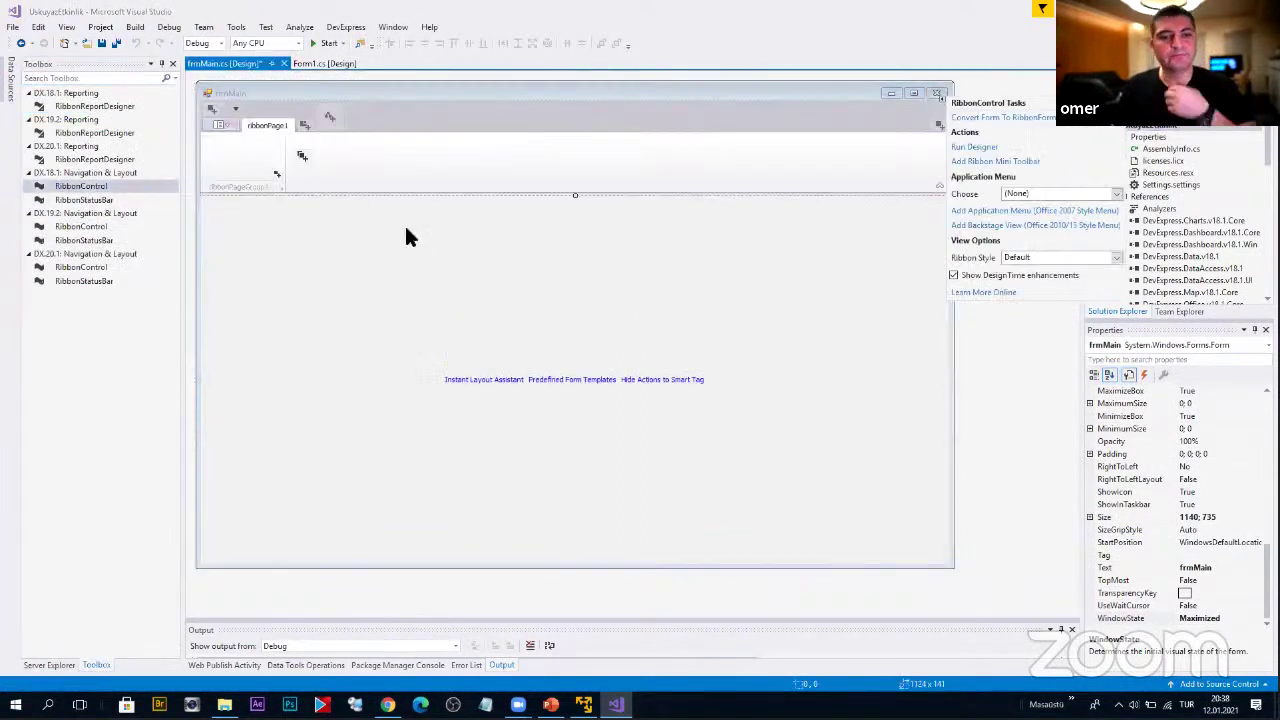
pyautogui.click(244, 160)
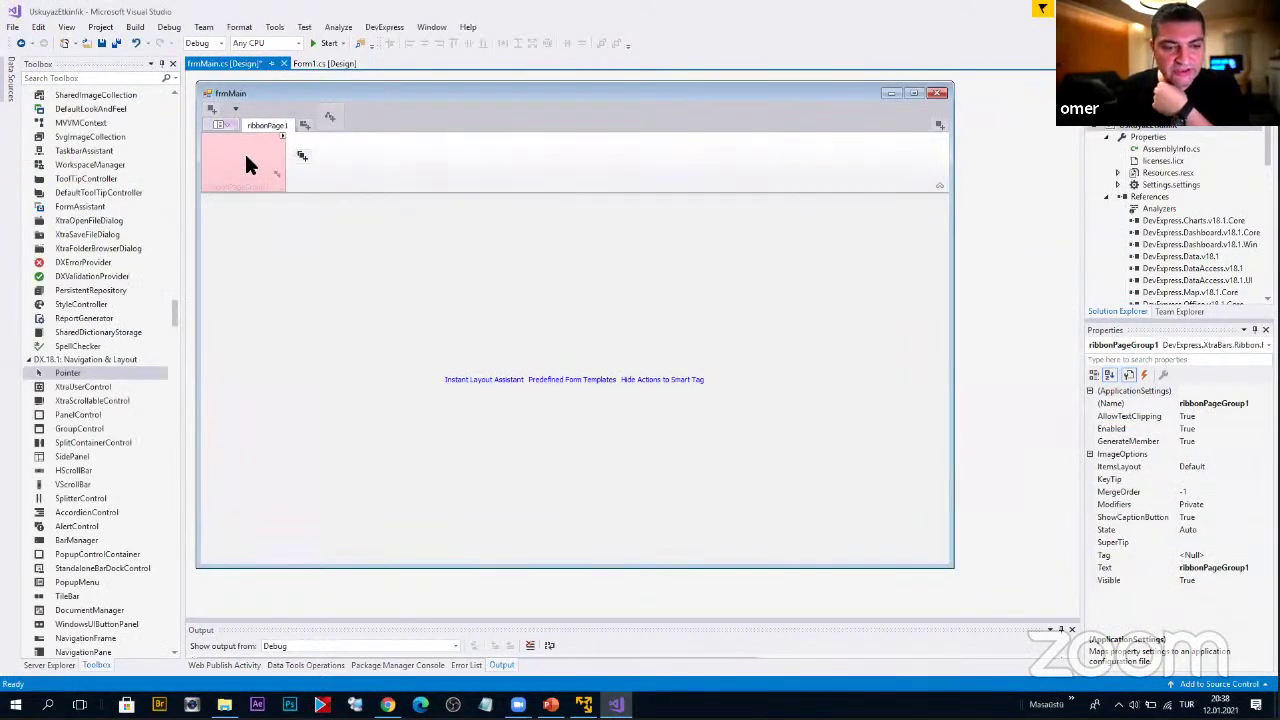
pyautogui.click(1257, 567)
pyautogui.write('Dashboard')
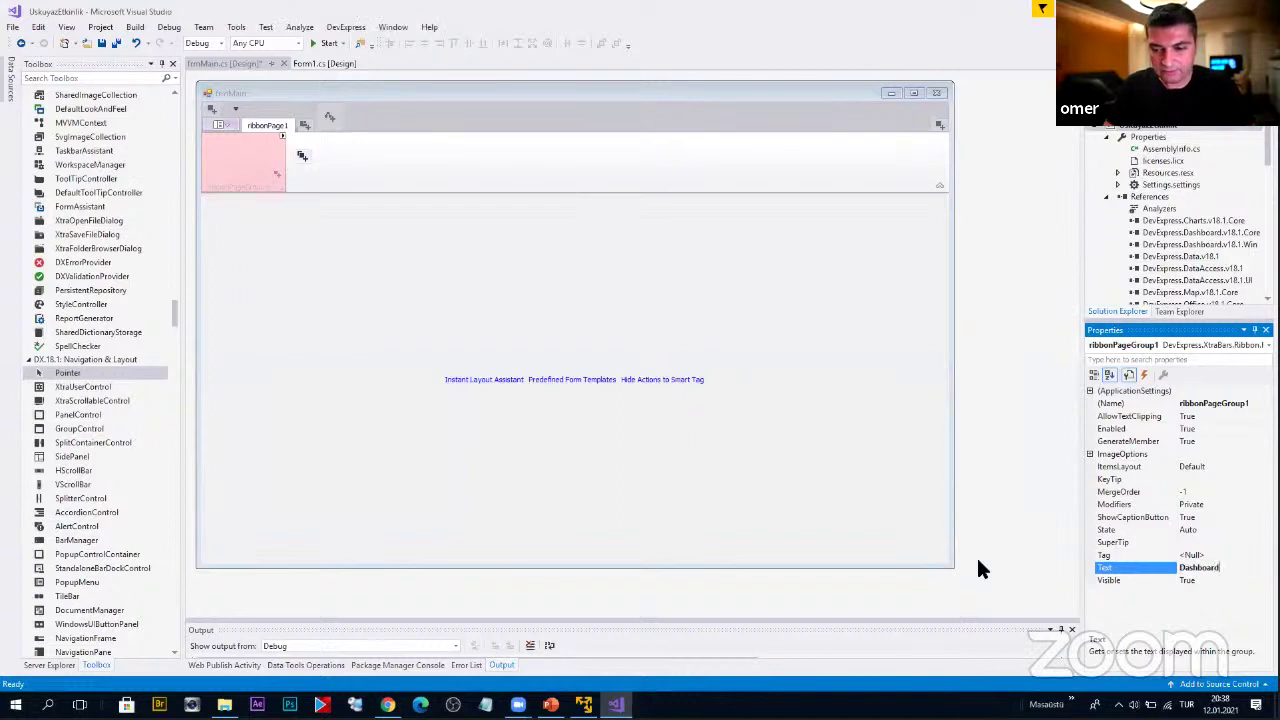
pyautogui.press('Return')
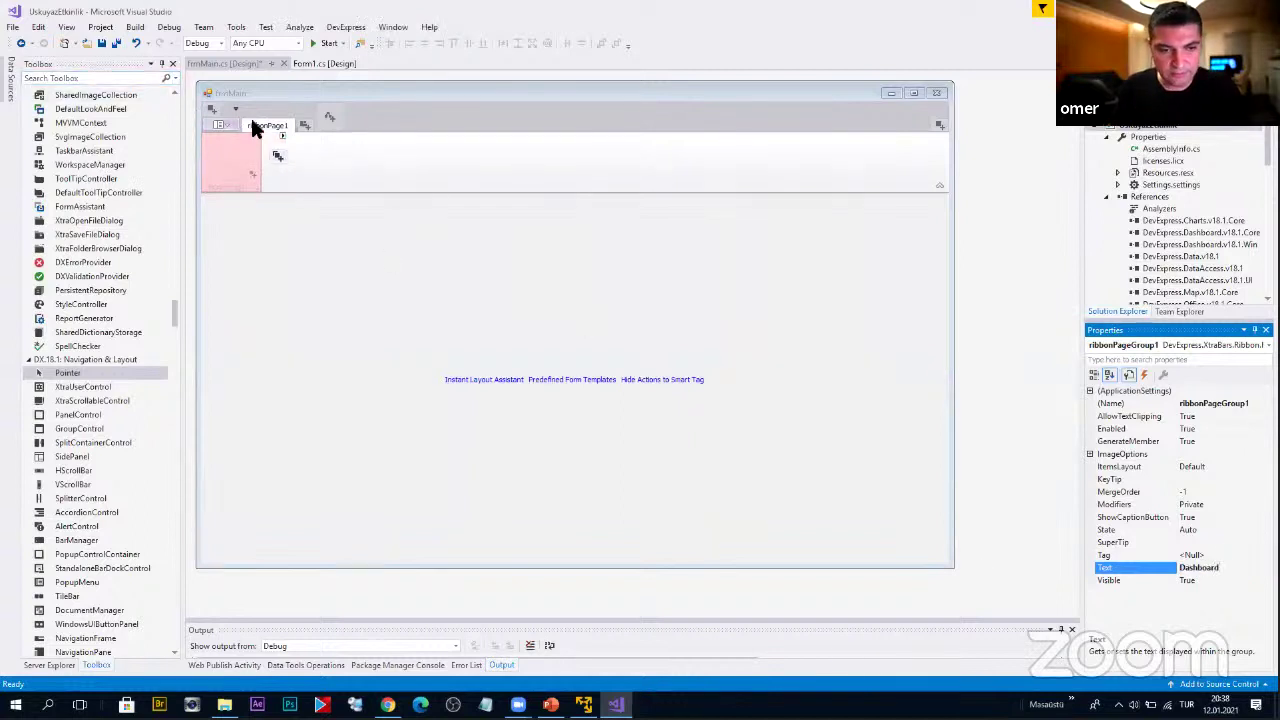
# Clear the Text of ribbon page ribbonPage1 so the page caption is blank
pyautogui.click(252, 126)
pyautogui.click(1243, 517)
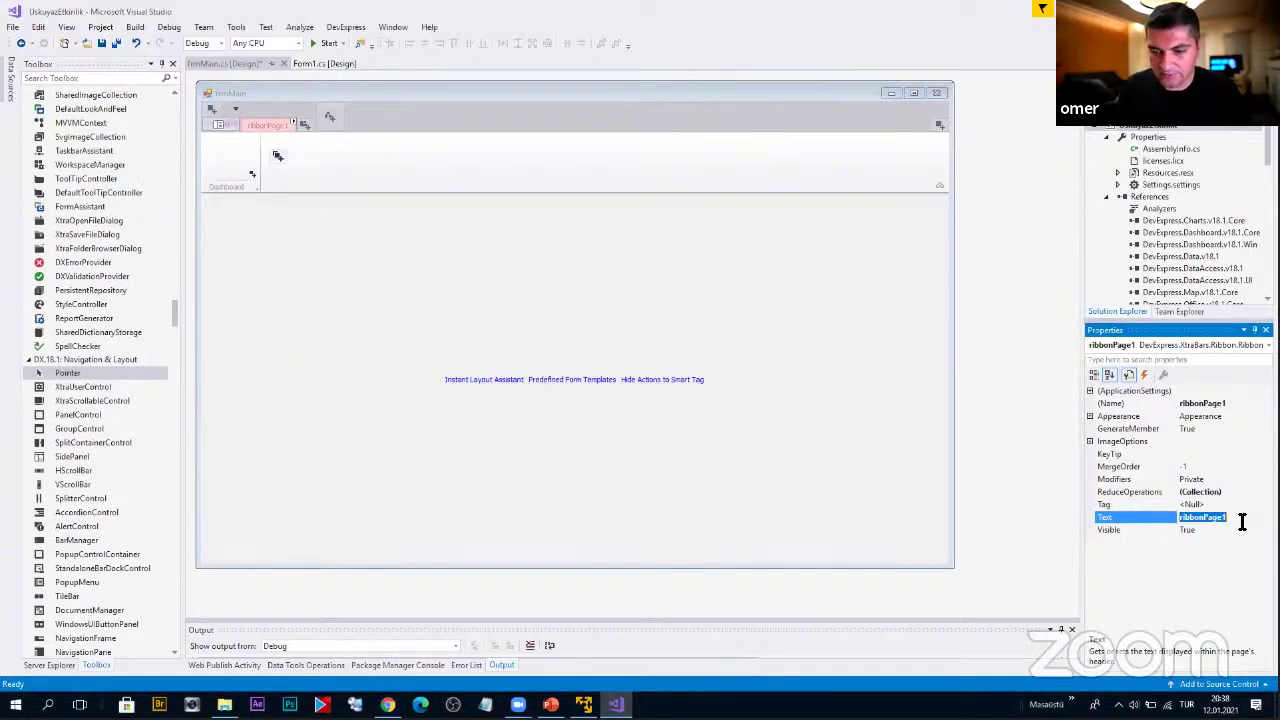
pyautogui.press('BackSpace')
pyautogui.press('Return')
# Add a bar button to the Dashboard group captioned 'Market Ornek Dashboard'
pyautogui.click(222, 153)
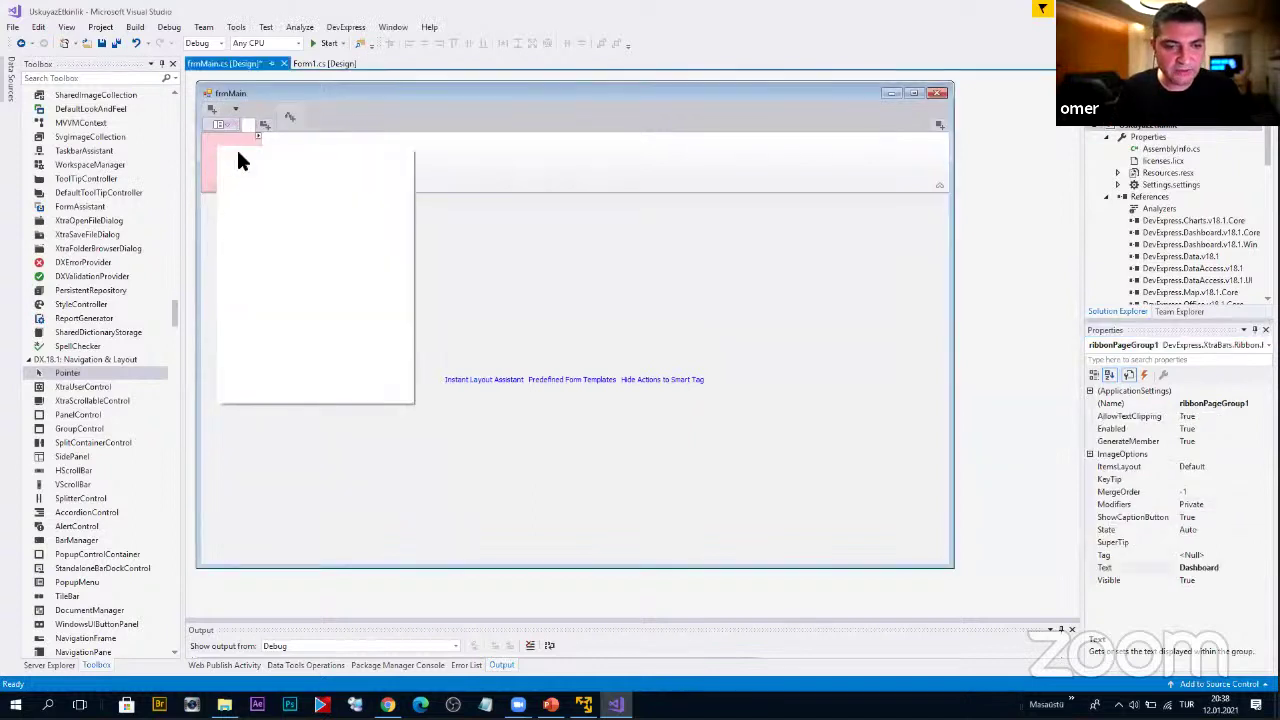
pyautogui.click(242, 163)
pyautogui.click(246, 171)
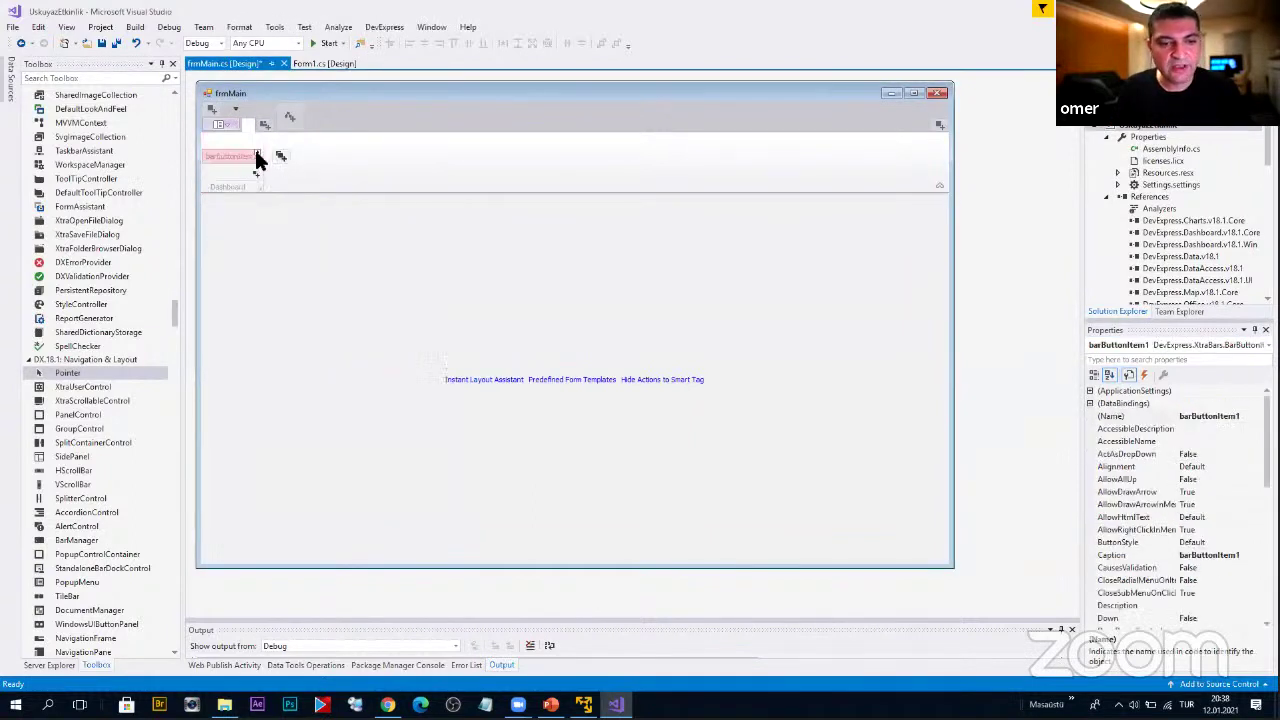
pyautogui.click(1152, 585)
pyautogui.scroll(-6, 1180, 520)
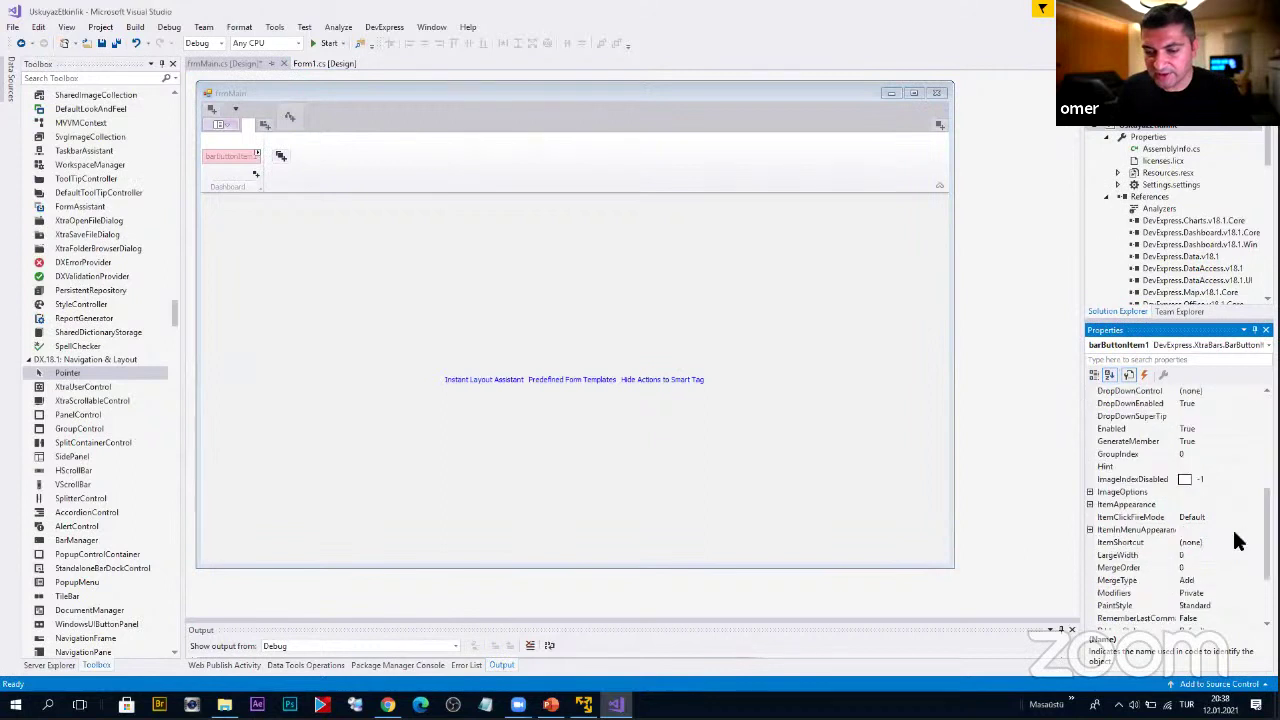
pyautogui.scroll(5, 1200, 500)
pyautogui.click(1238, 517)
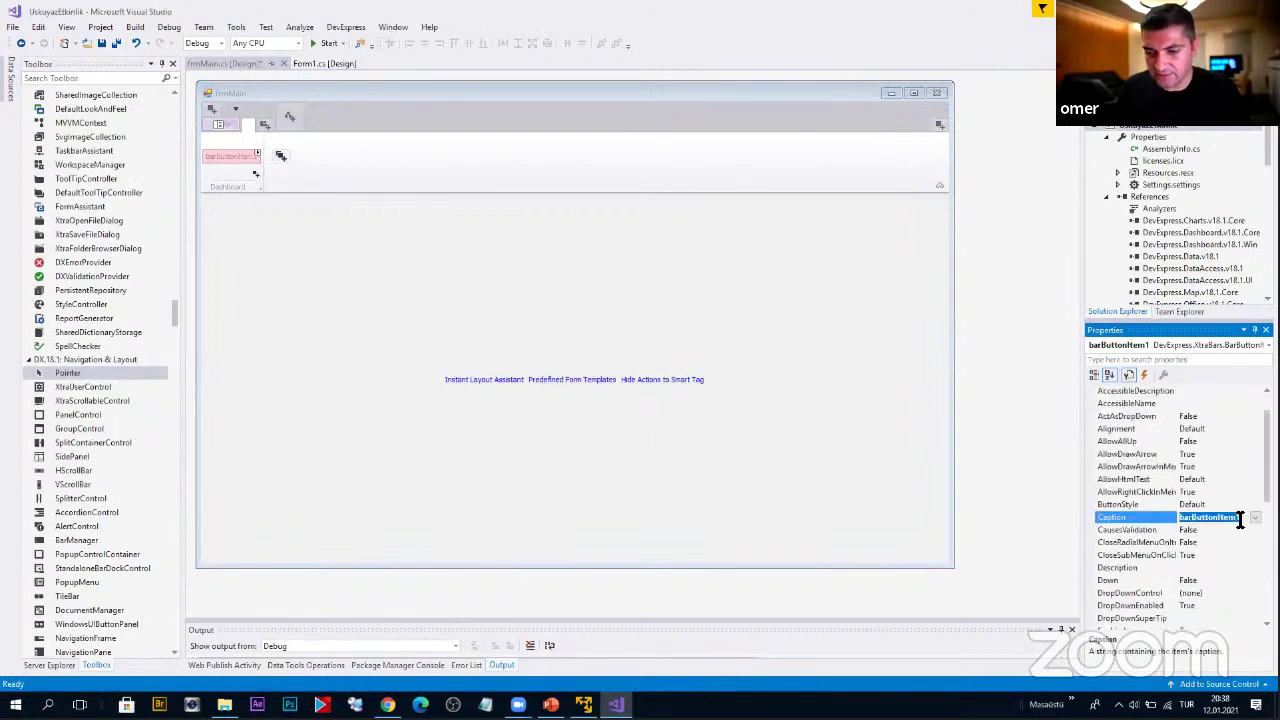
pyautogui.write('Market')
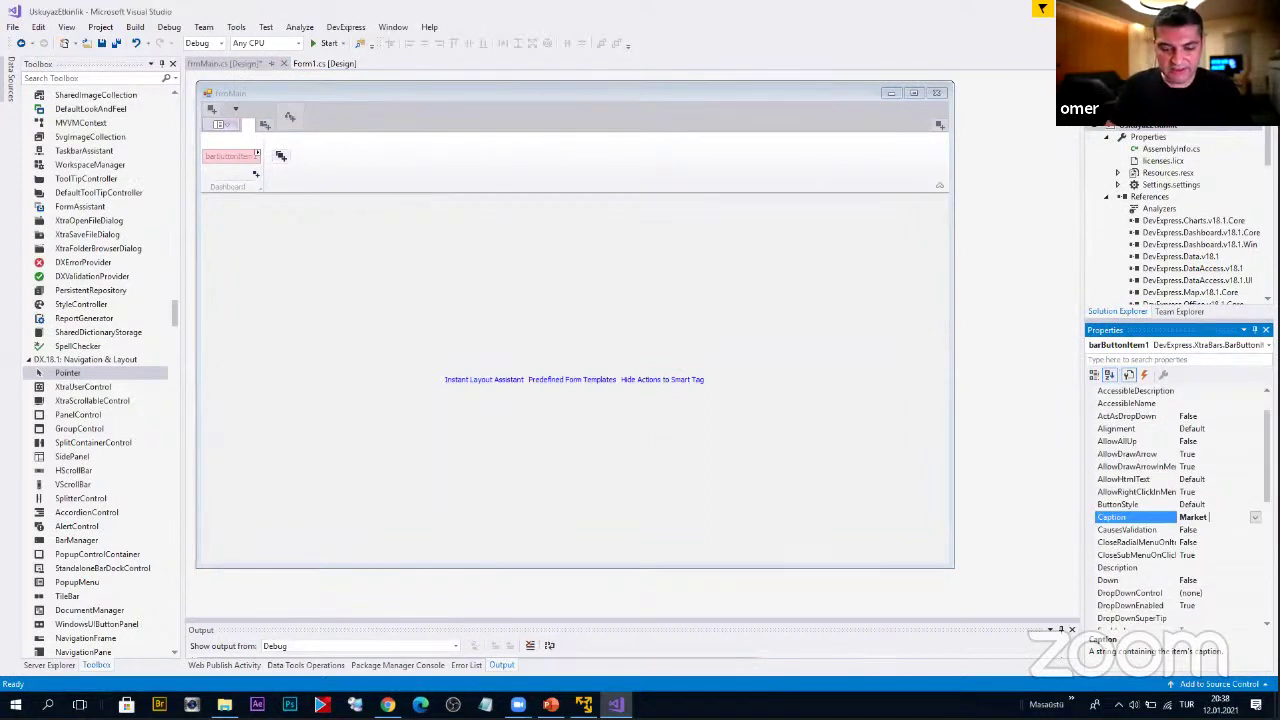
pyautogui.write(' Ornek Dashboard')
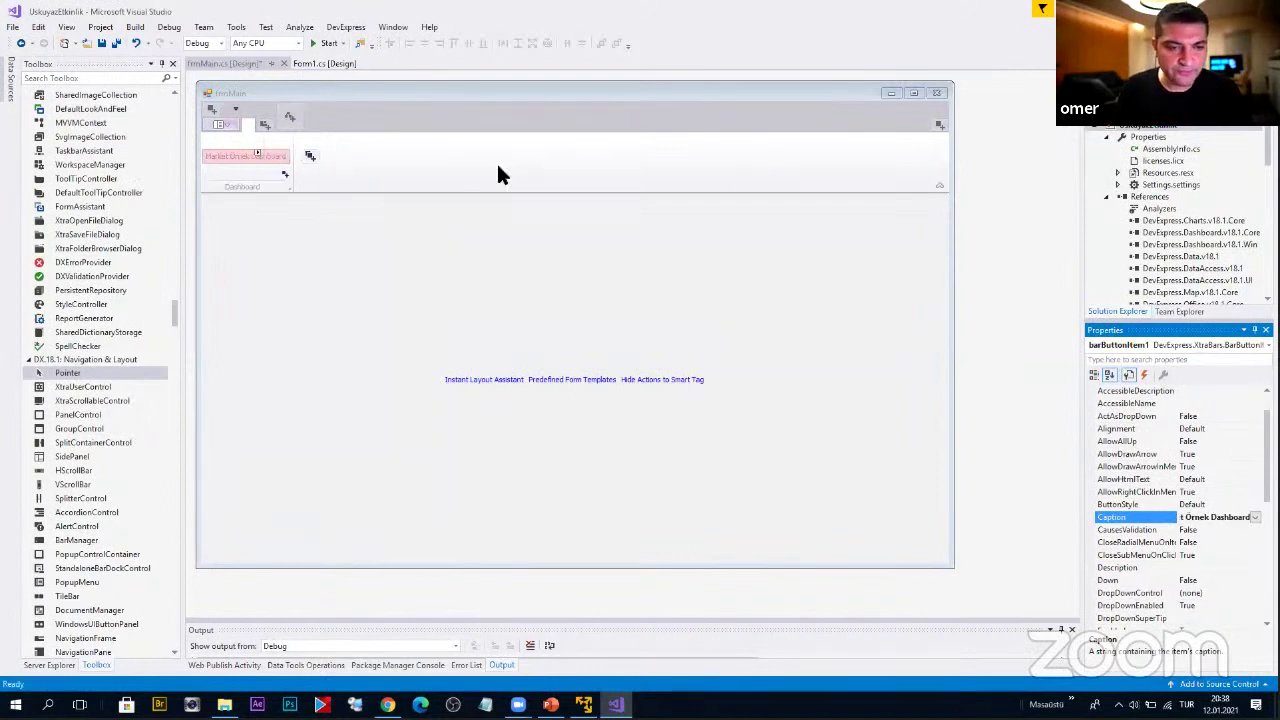
pyautogui.click(257, 155)
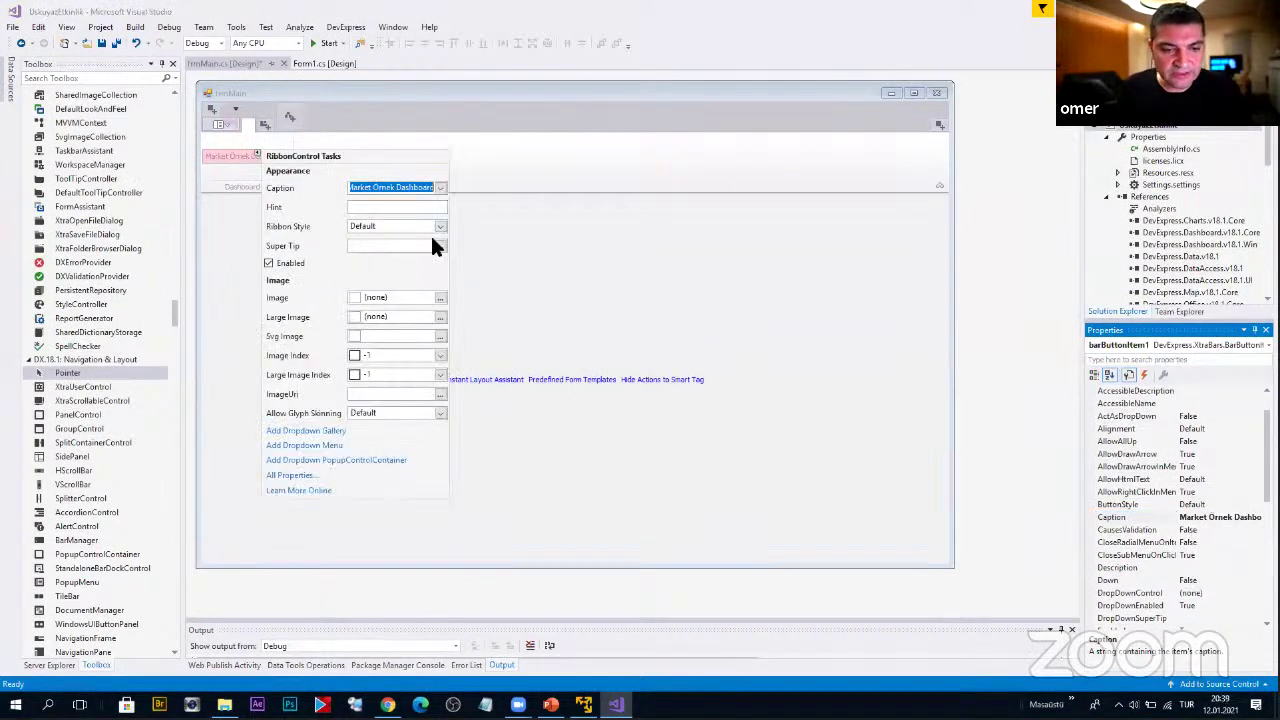
# Give the button a large bar-chart image from the DX Image Gallery's Chart category
pyautogui.click(440, 317)
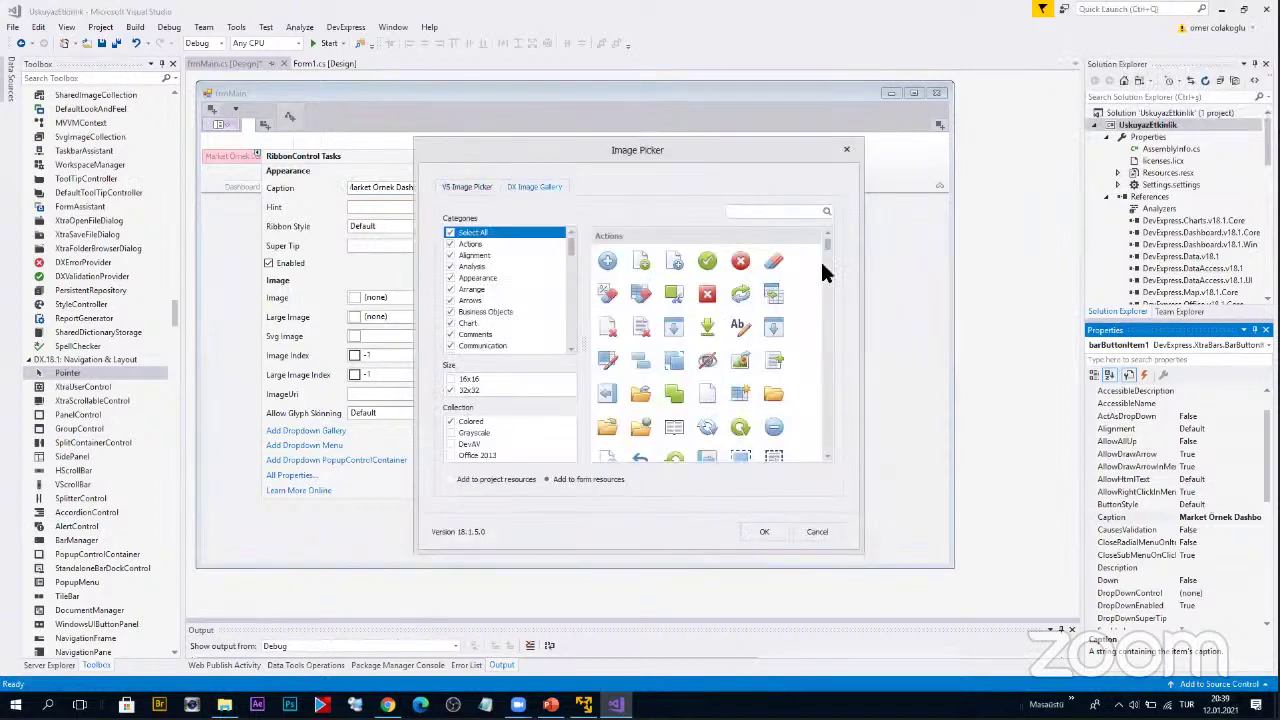
pyautogui.click(778, 287)
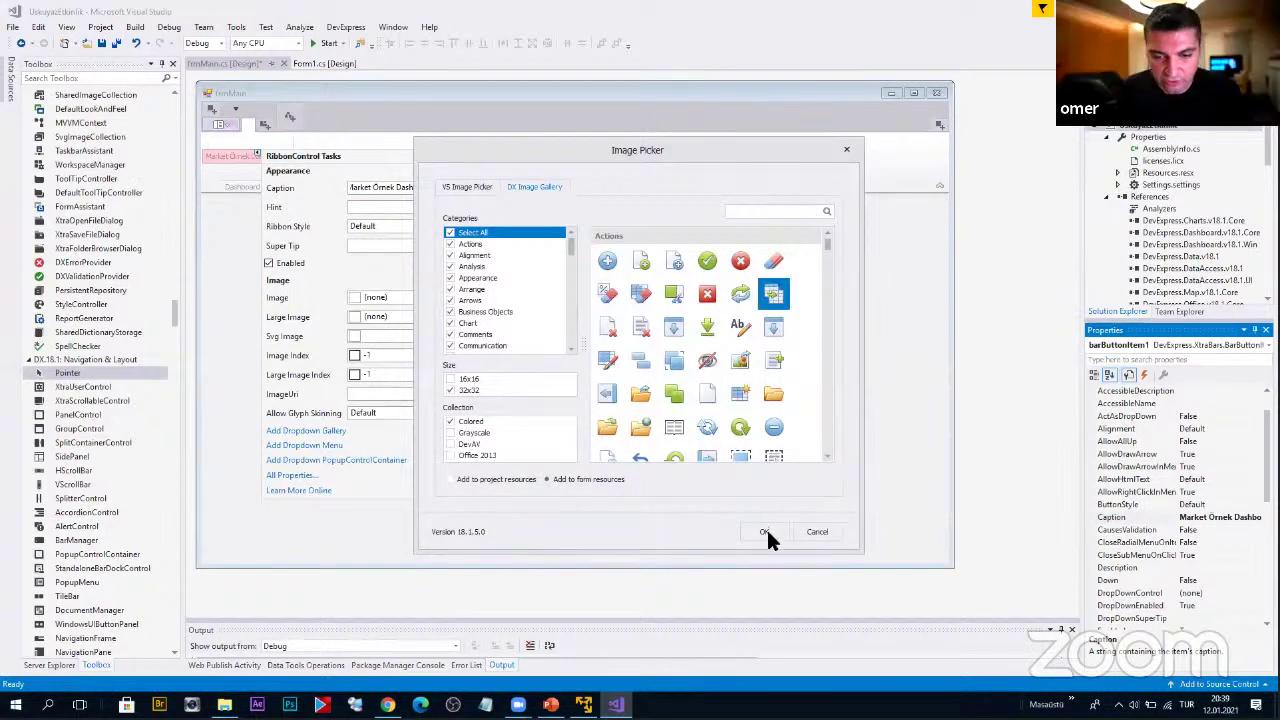
pyautogui.click(449, 232)
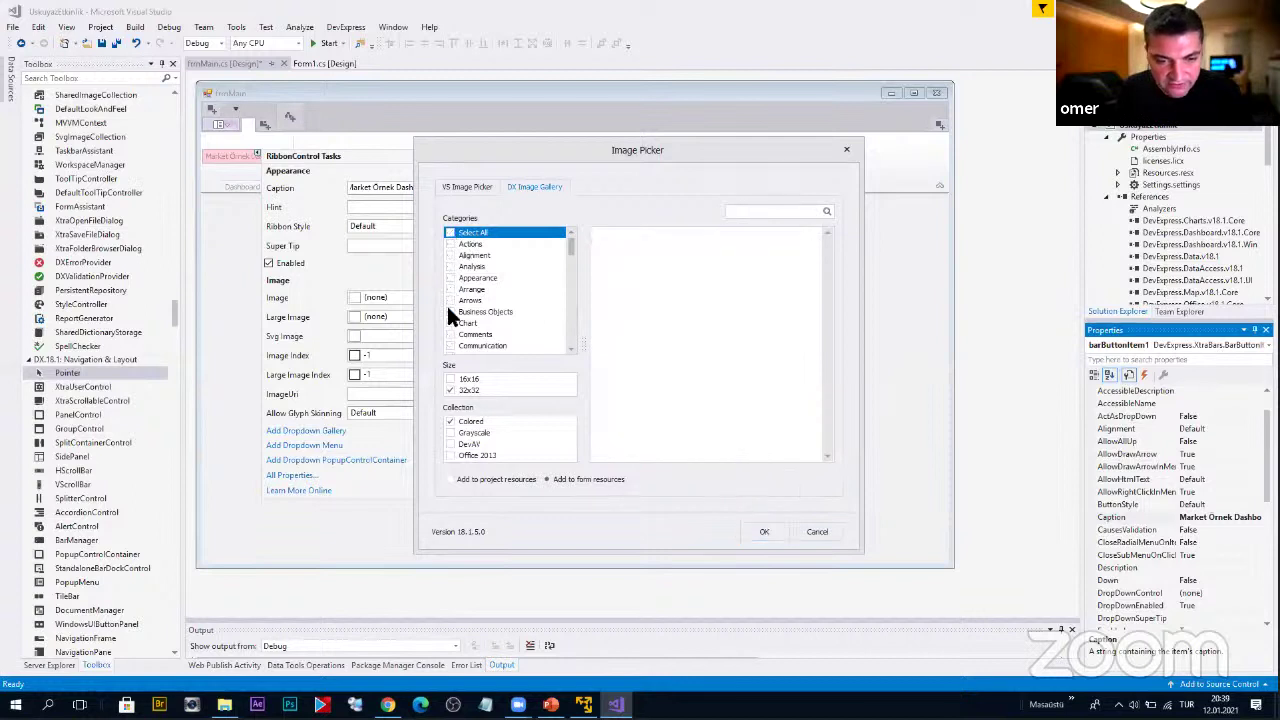
pyautogui.click(450, 323)
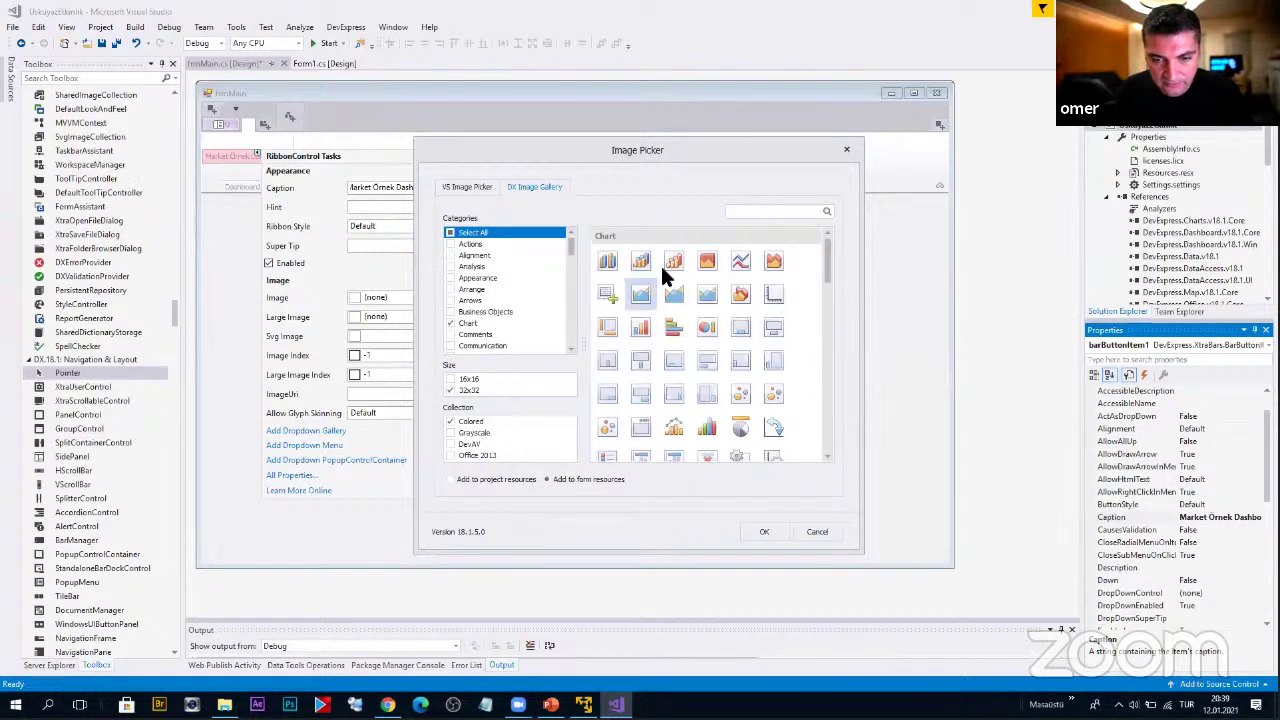
pyautogui.click(641, 326)
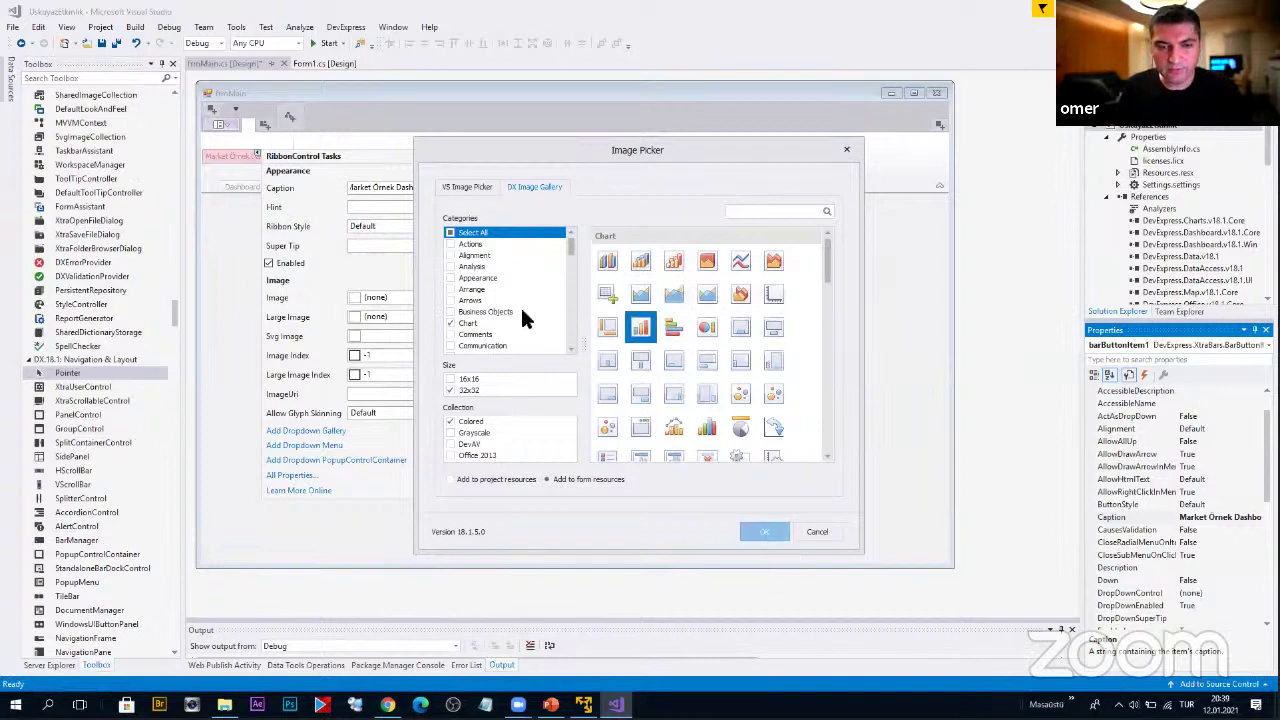
pyautogui.press('Escape')
pyautogui.click(225, 158)
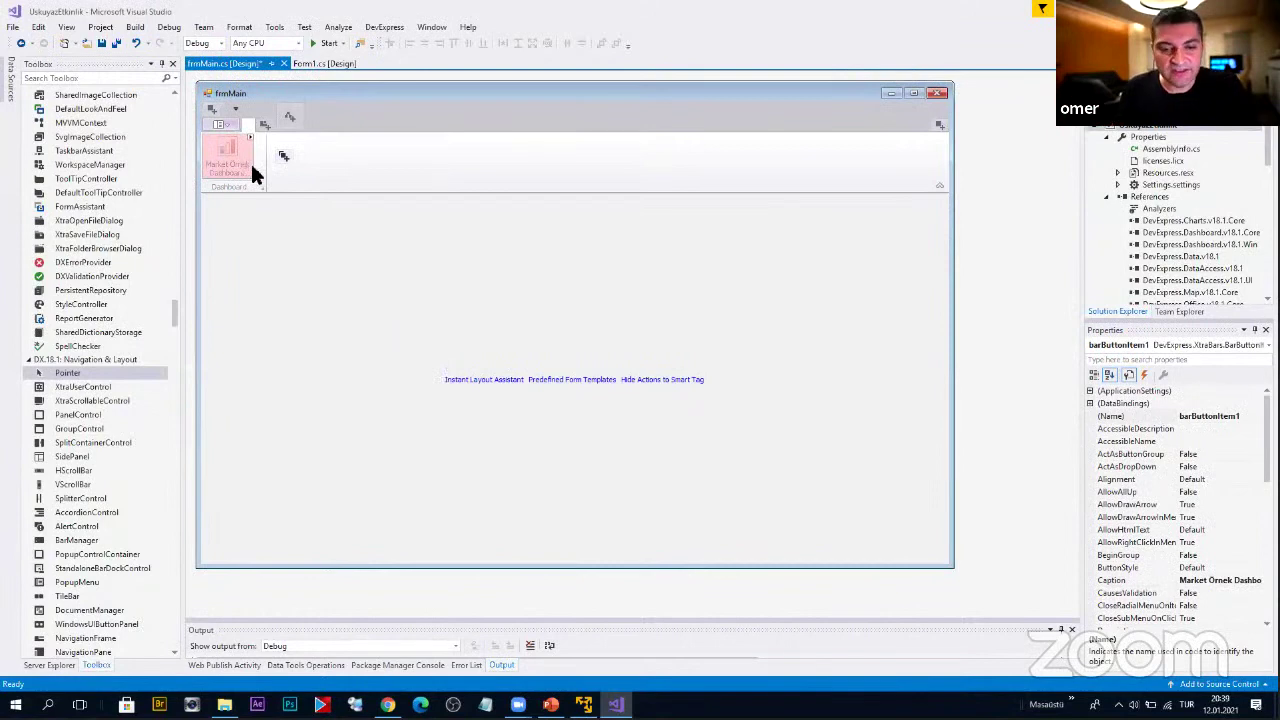
pyautogui.click(380, 229)
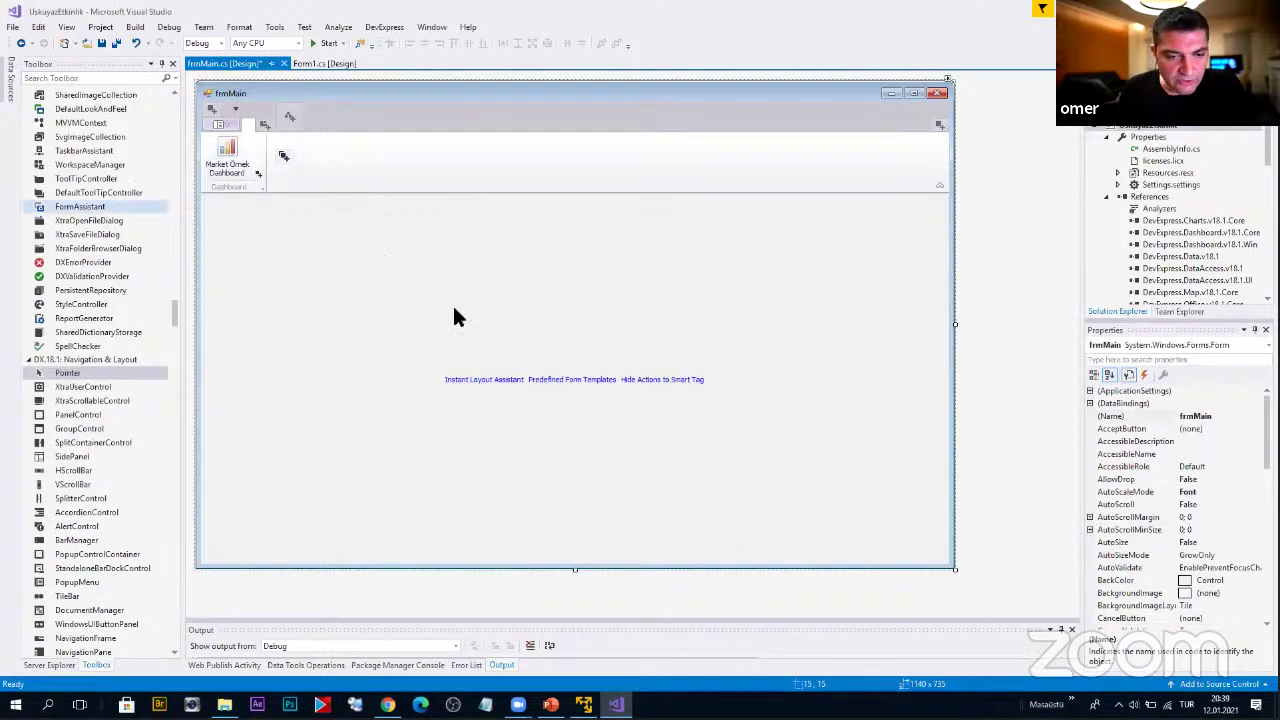
# Place a DashboardViewer found by searching 'dashb', inspect its source setting, then delete it
pyautogui.hotkey('ctrl', 'alt', 'x')
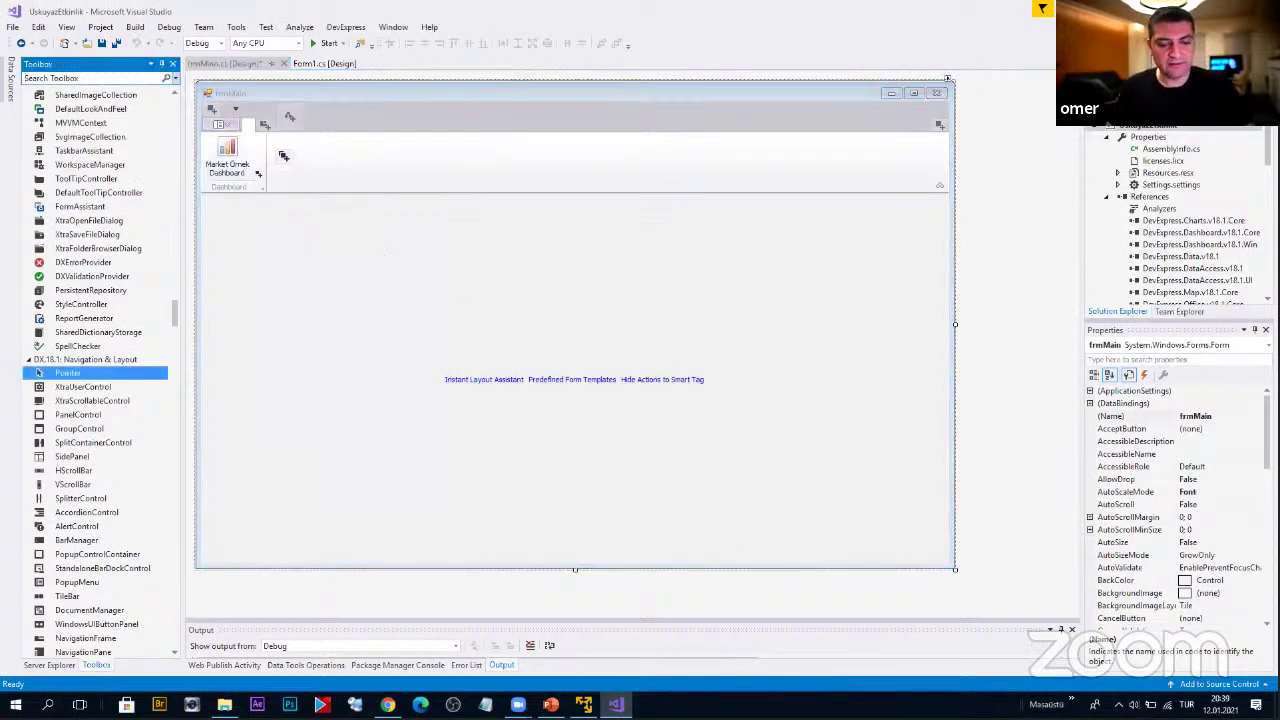
pyautogui.write('dashb')
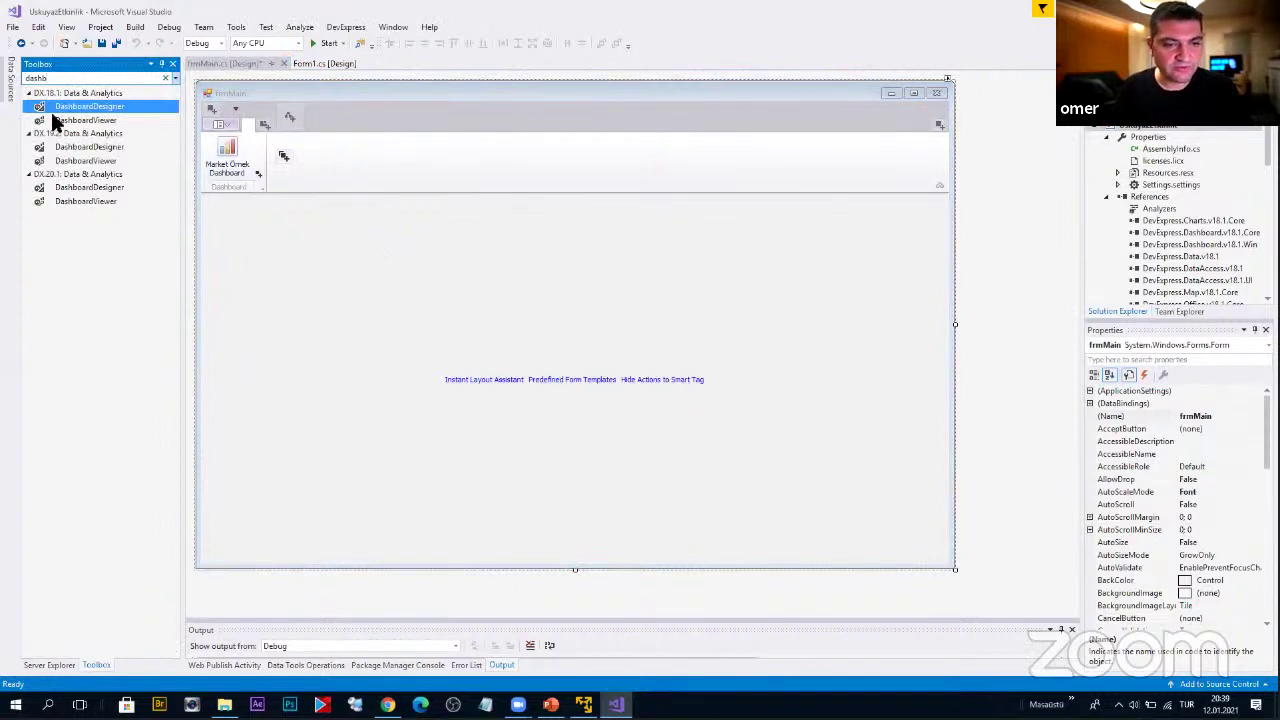
pyautogui.moveTo(55, 120); pyautogui.dragTo(262, 253)
pyautogui.moveTo(308, 297); pyautogui.dragTo(674, 446)
pyautogui.scroll(-7, 1170, 480)
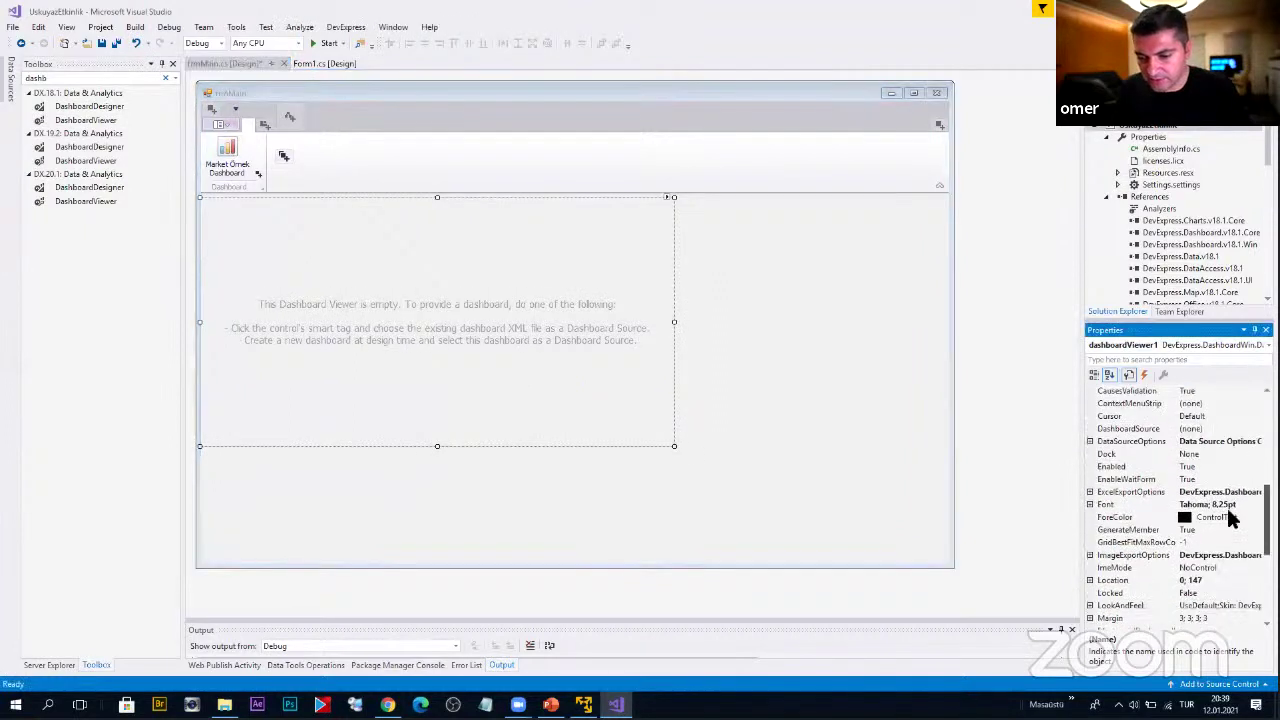
pyautogui.click(1143, 430)
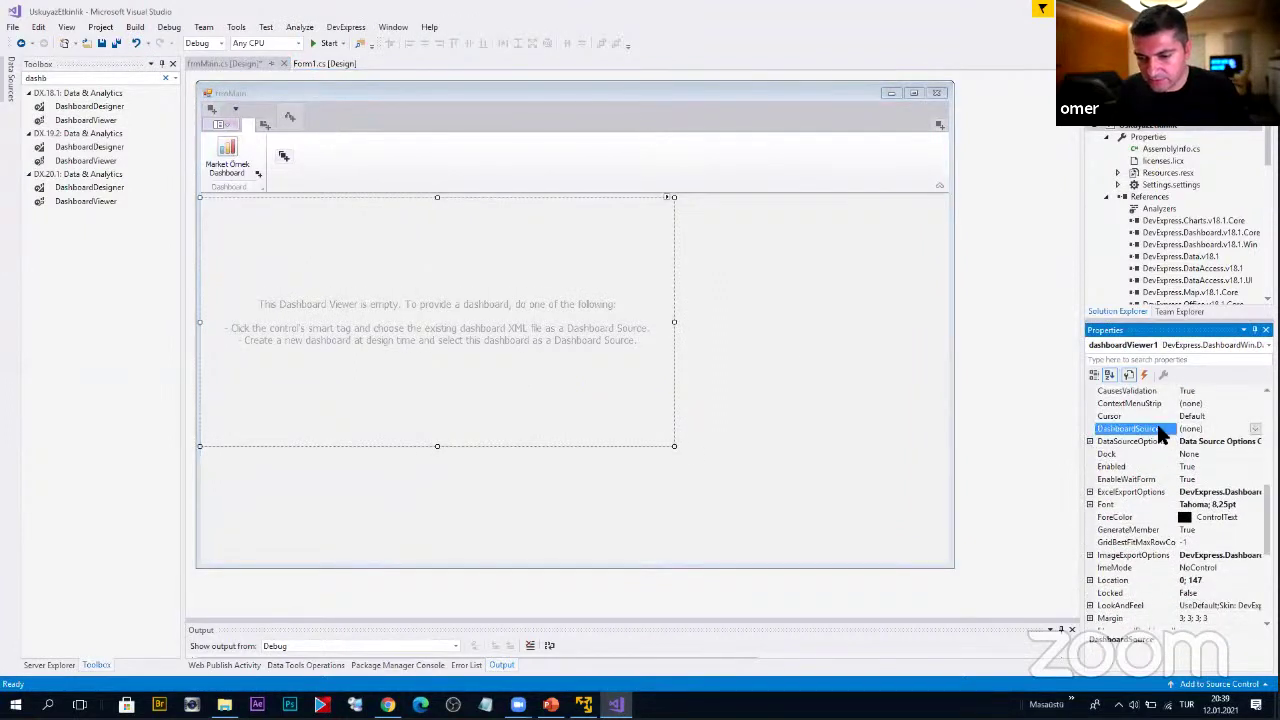
pyautogui.click(803, 361)
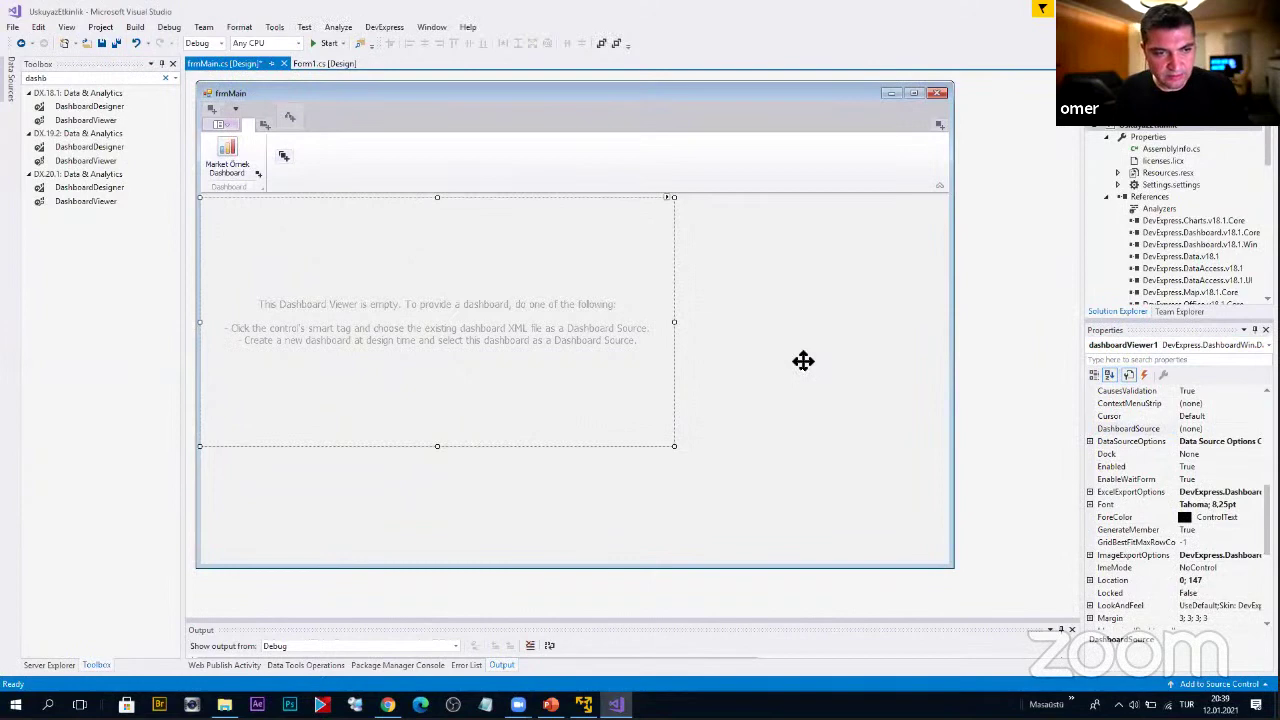
pyautogui.press('Delete')
# Add a fresh DashboardViewer to frmMain and pick its Dock property
pyautogui.moveTo(103, 128); pyautogui.dragTo(340, 262)
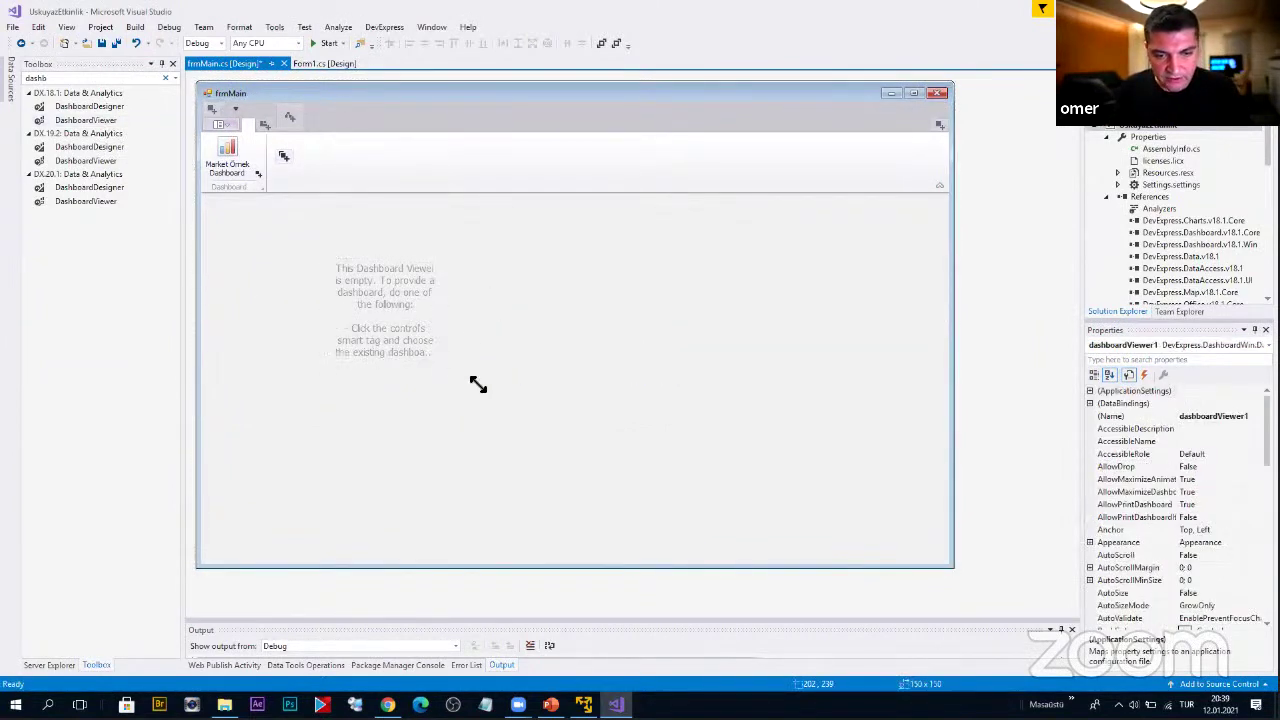
pyautogui.moveTo(478, 384); pyautogui.dragTo(704, 447)
pyautogui.moveTo(1267, 430); pyautogui.dragTo(1267, 480)
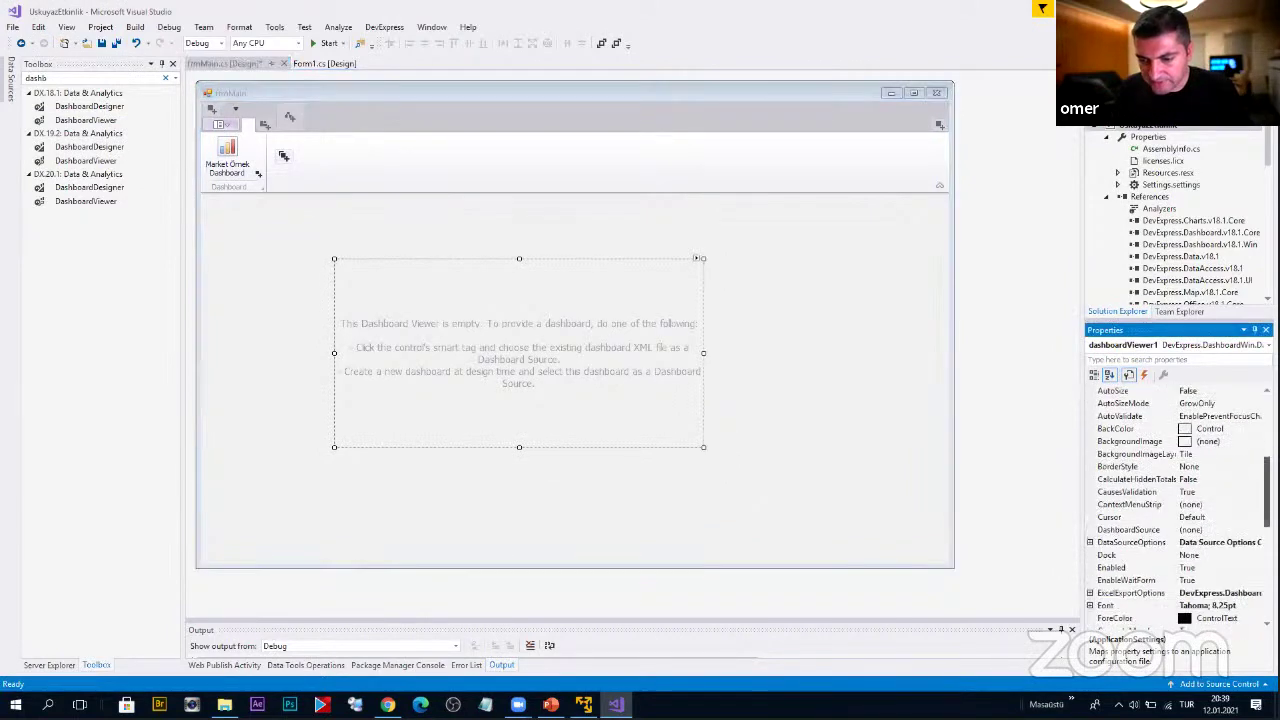
pyautogui.click(1113, 566)
pyautogui.click(1188, 555)
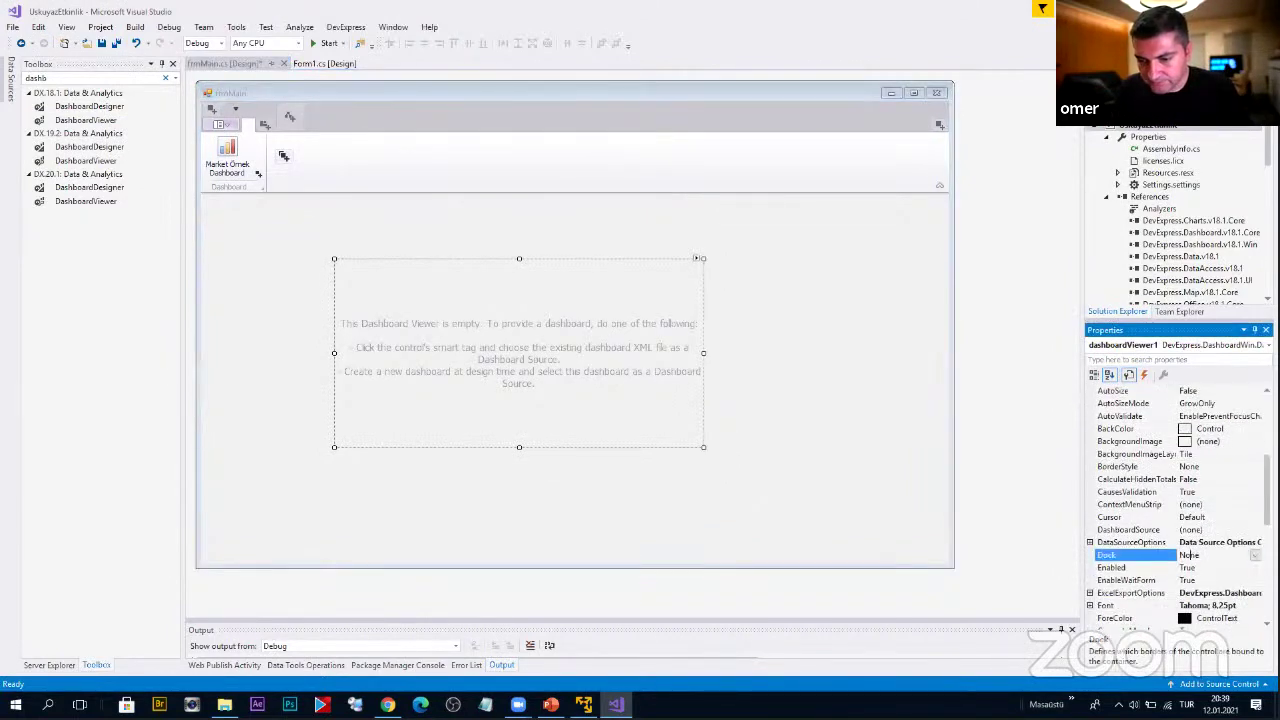
# Dock the viewer to Fill and begin a dashboardViewer1.load call with the dashboards folder path
pyautogui.press('f')
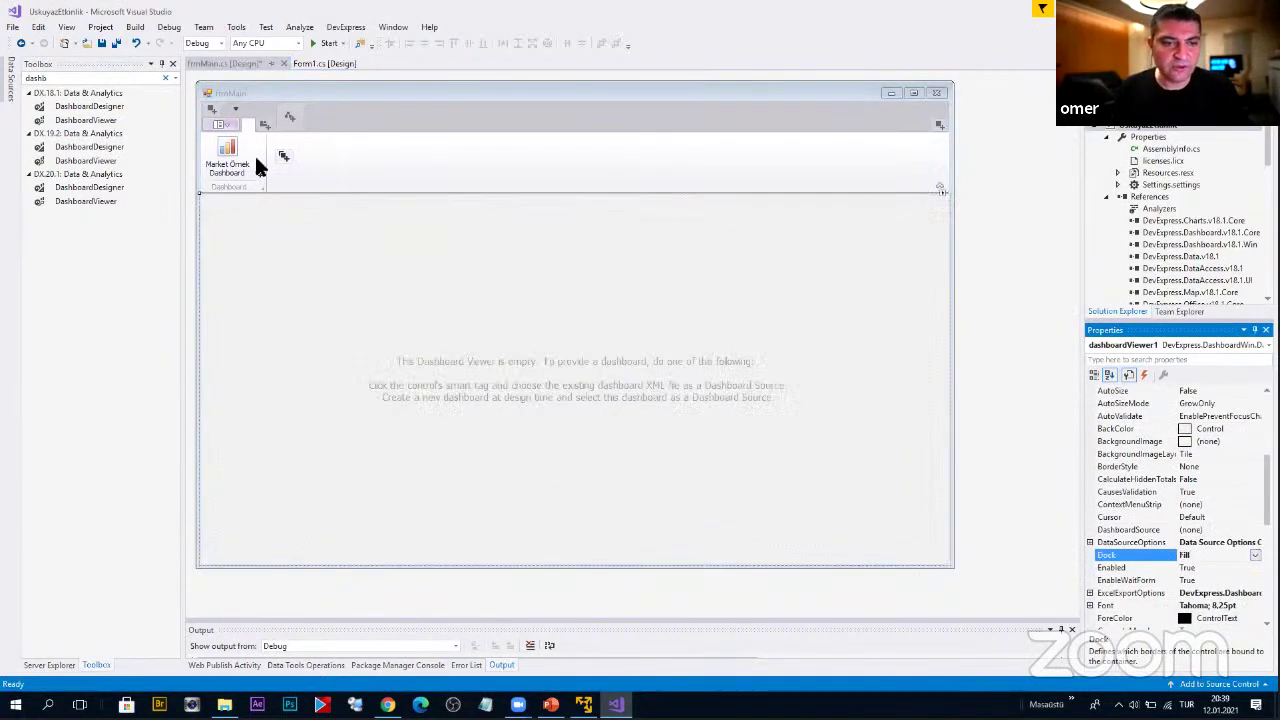
pyautogui.doubleClick(226, 155)
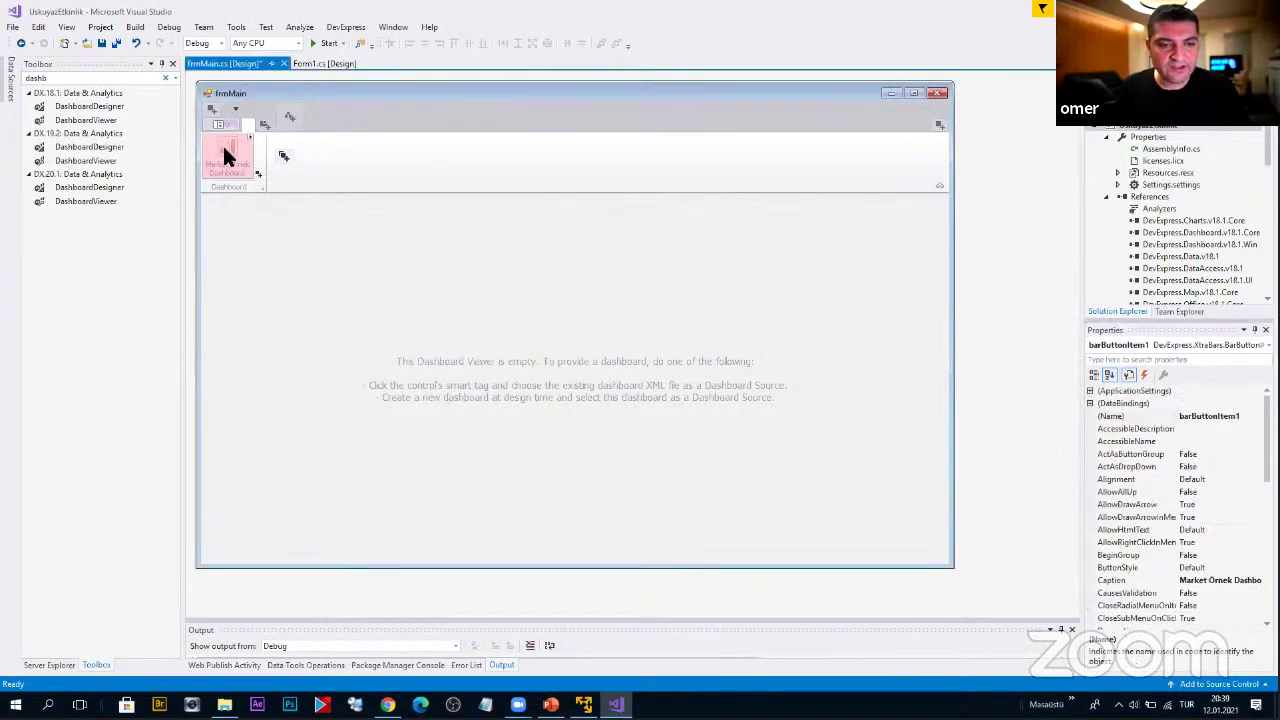
pyautogui.write('d')
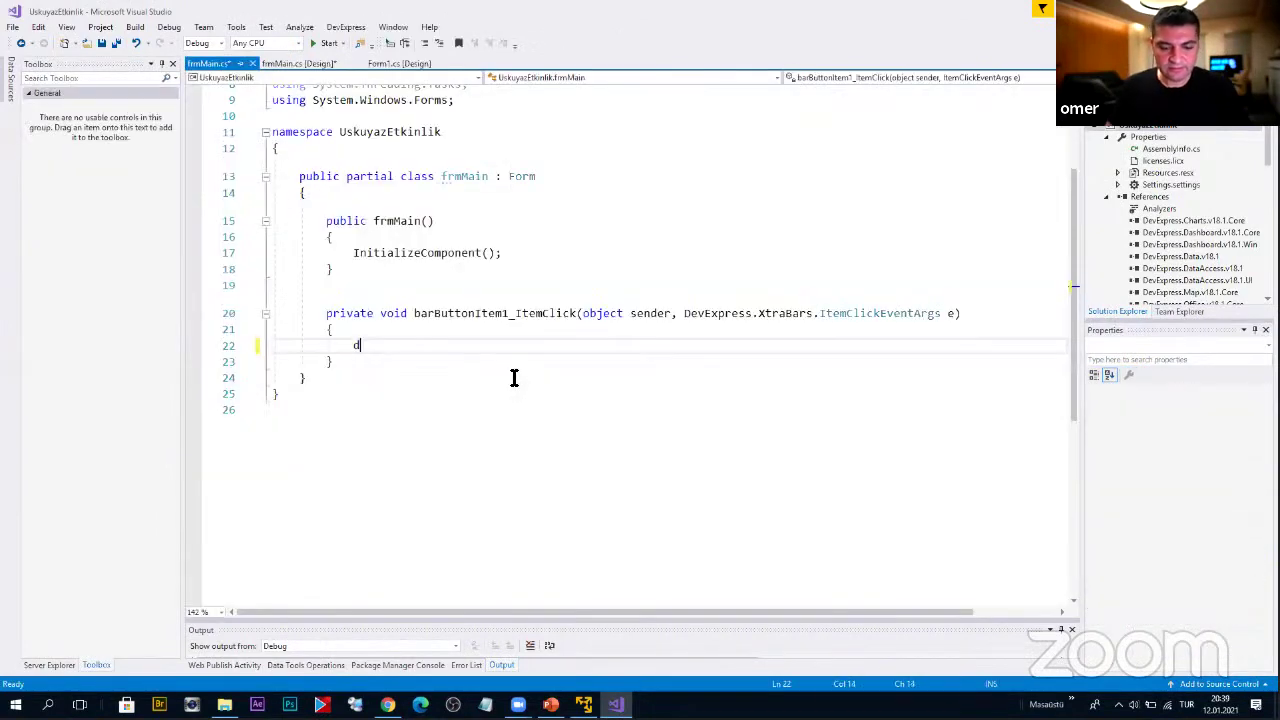
pyautogui.write('ashboardViewer1.')
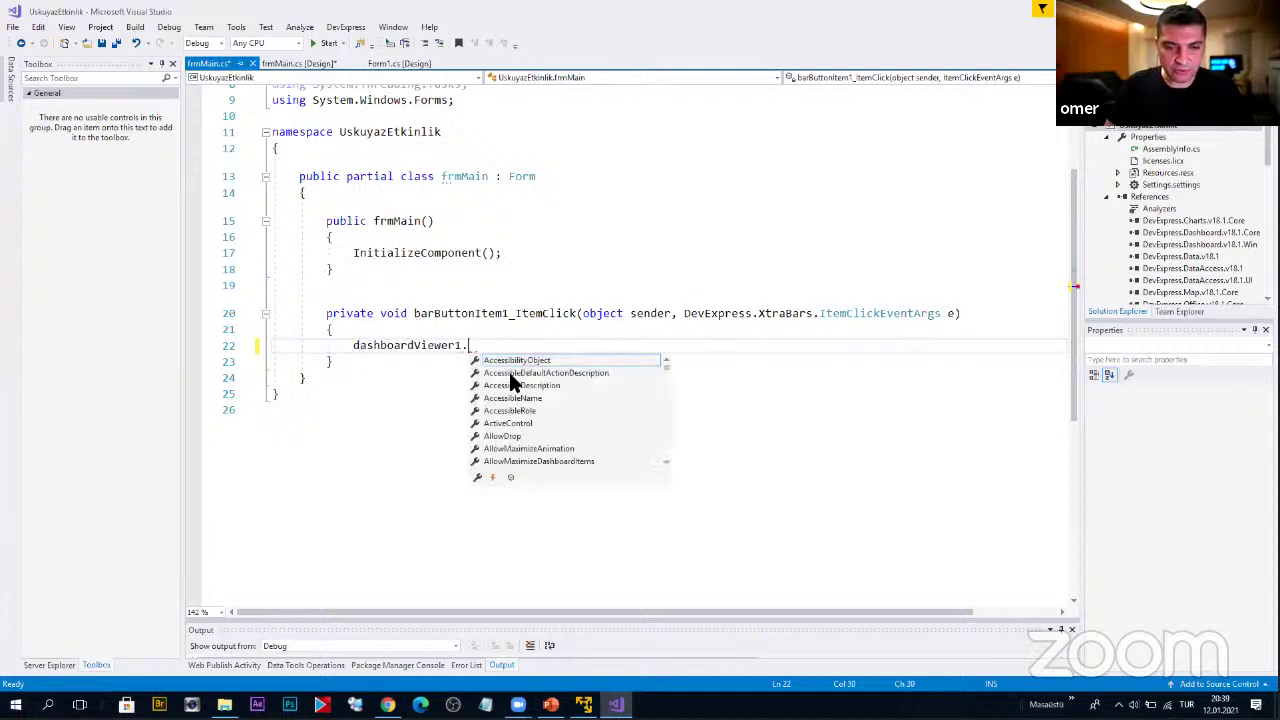
pyautogui.write('load(')
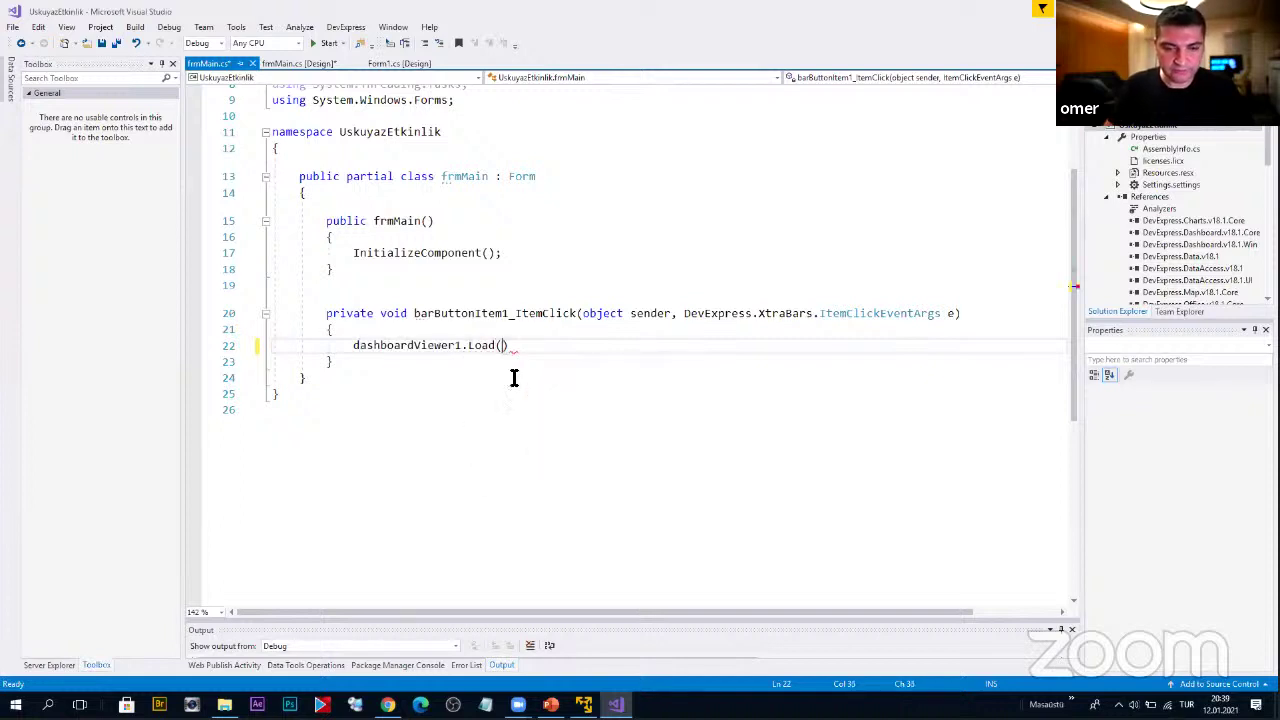
pyautogui.write('"')
pyautogui.hotkey('ctrl', 'v')
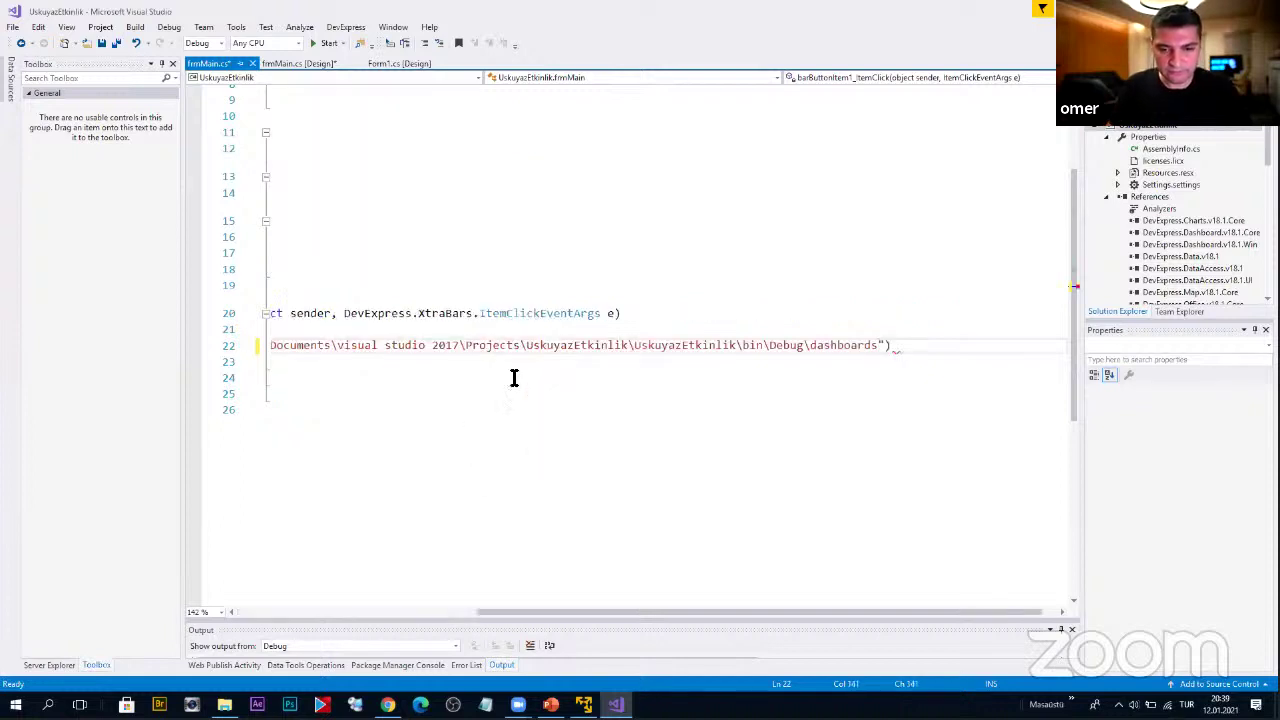
pyautogui.write('\\')
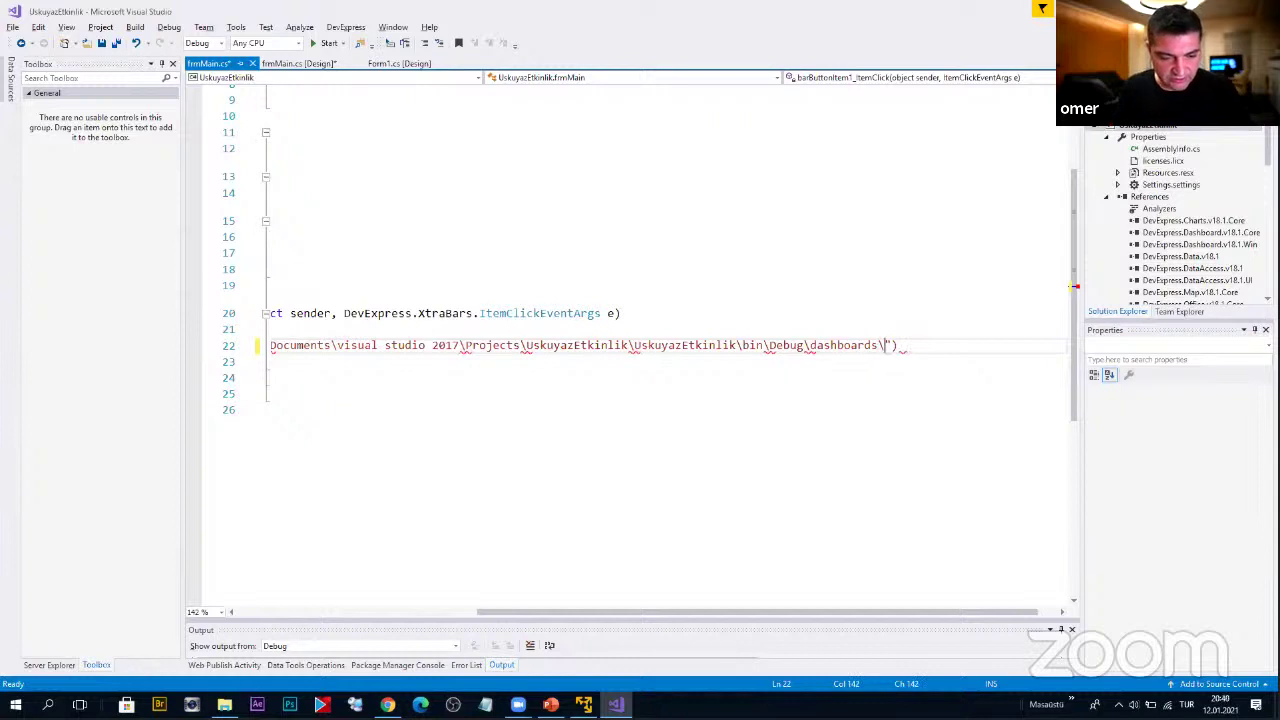
# Copy the marketOrnek1 file name from File Explorer to complete the path with .xml");
pyautogui.click(224, 704)
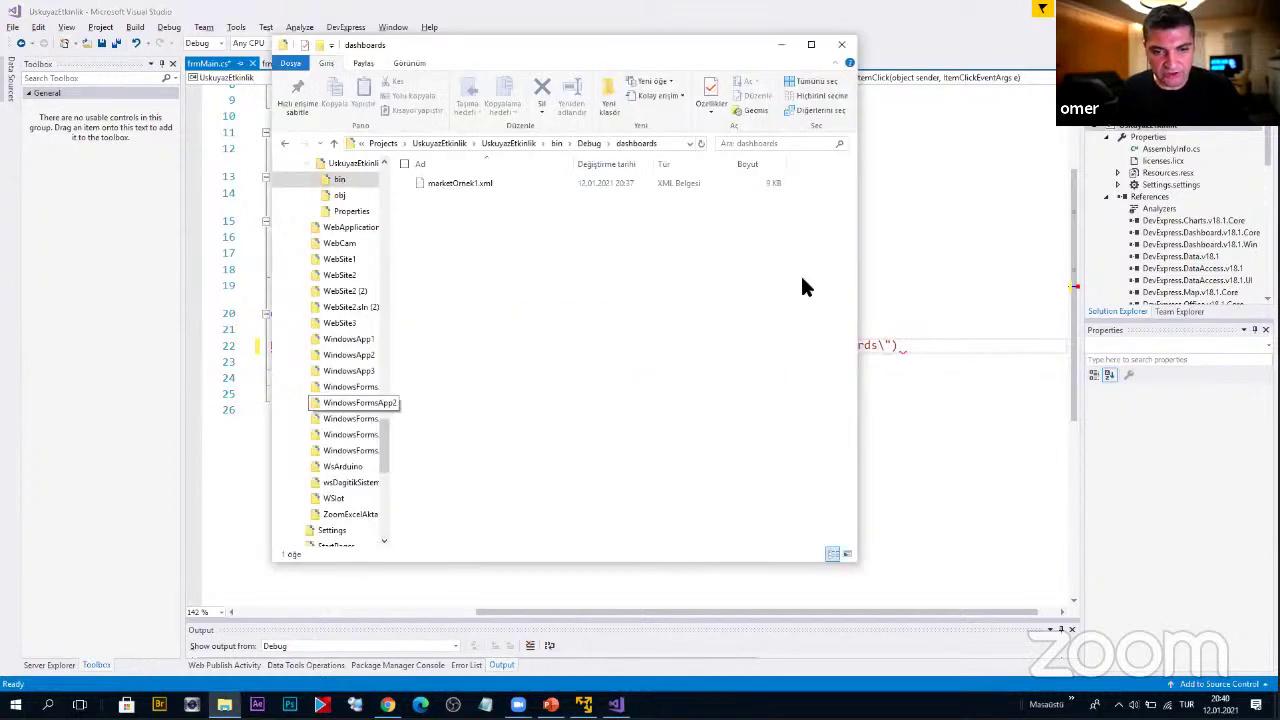
pyautogui.press('F2')
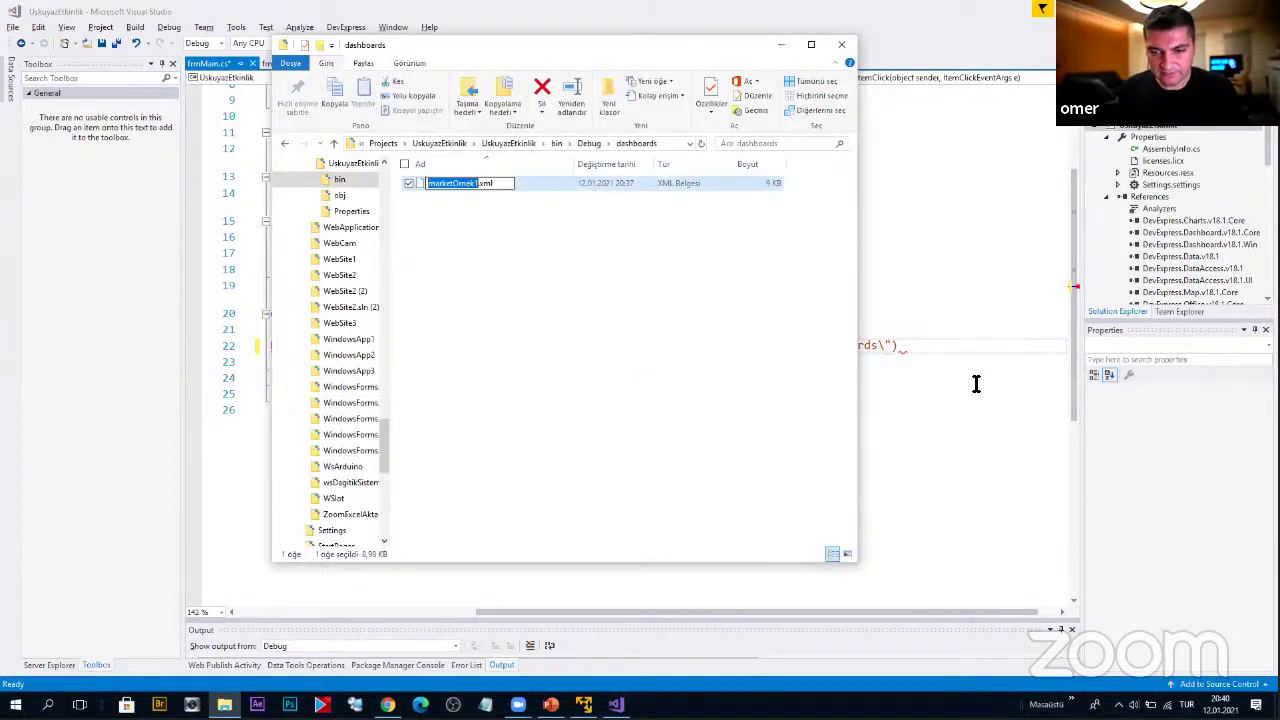
pyautogui.hotkey('ctrl', 'c')
pyautogui.hotkey('alt', 'Tab')
pyautogui.hotkey('ctrl', 'v')
pyautogui.write('.xml"')
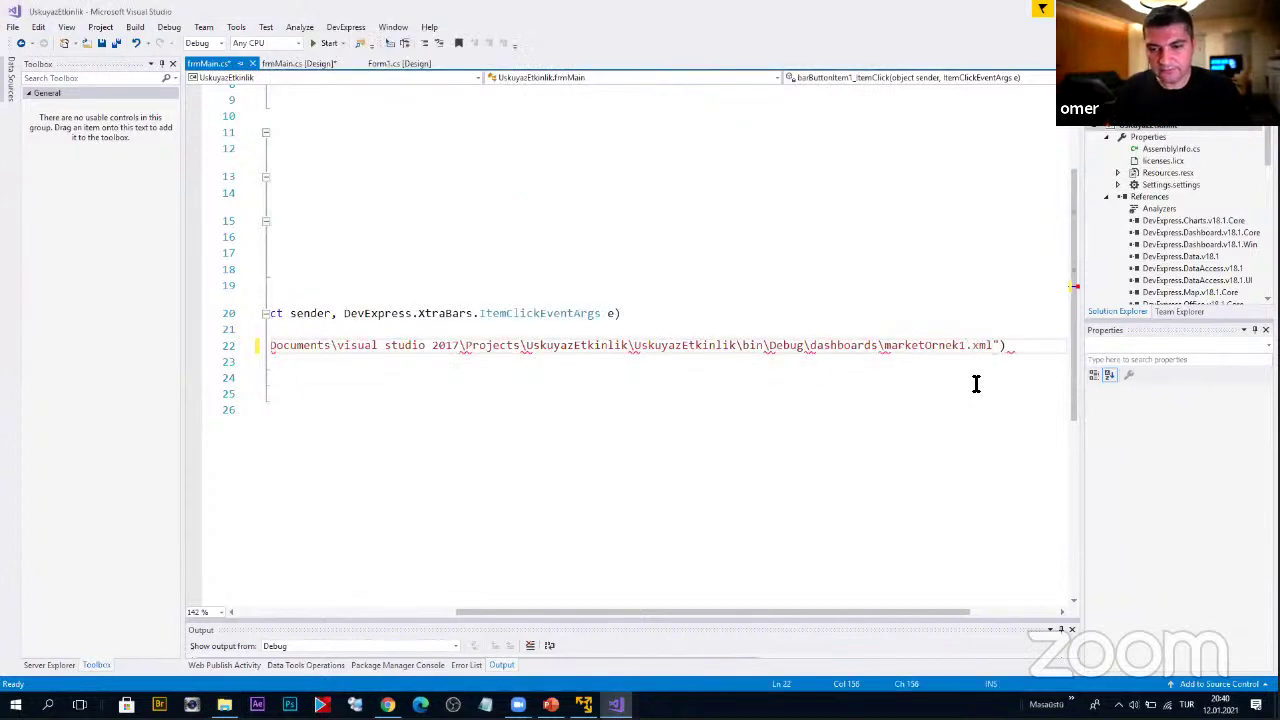
pyautogui.write(');')
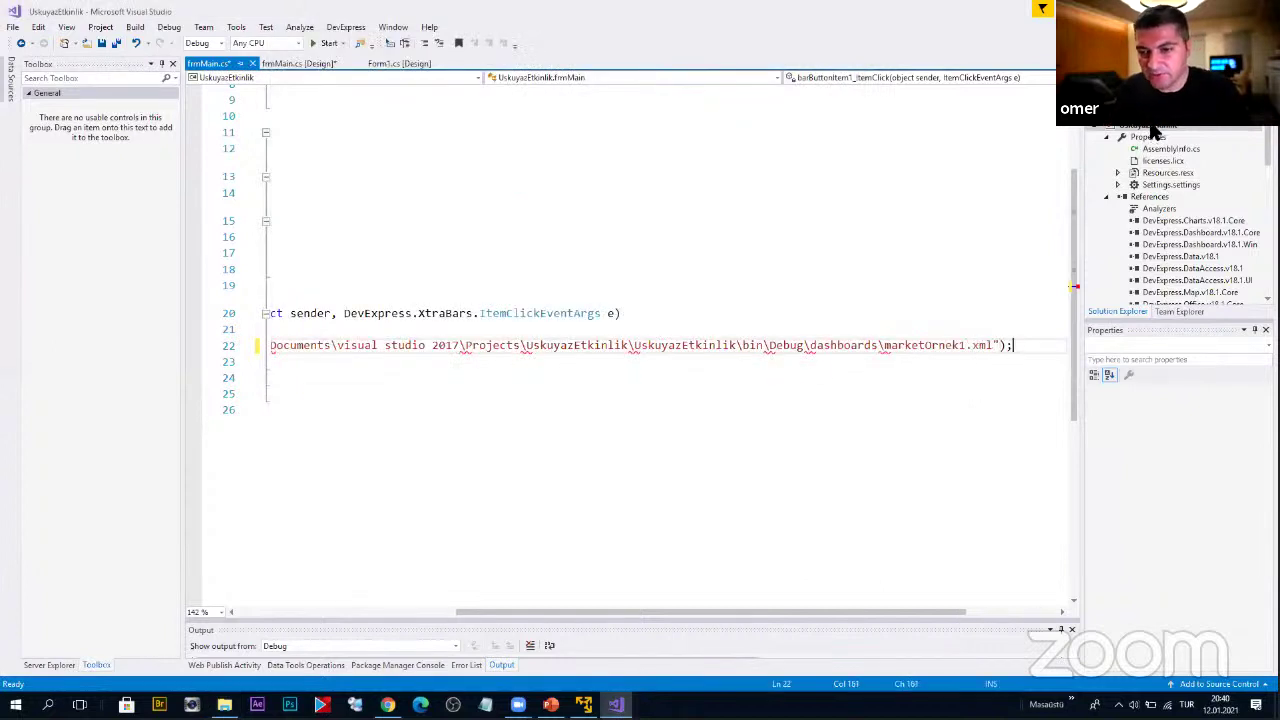
pyautogui.rightClick(1150, 127)
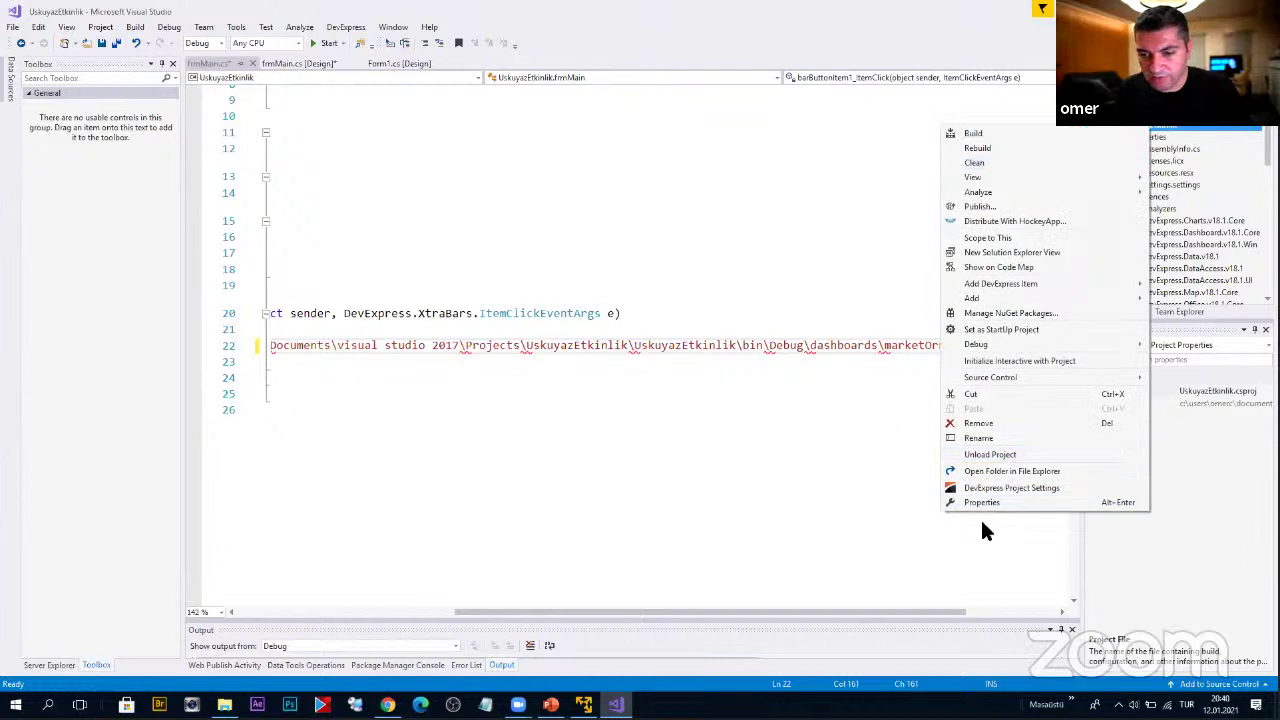
pyautogui.click(549, 292)
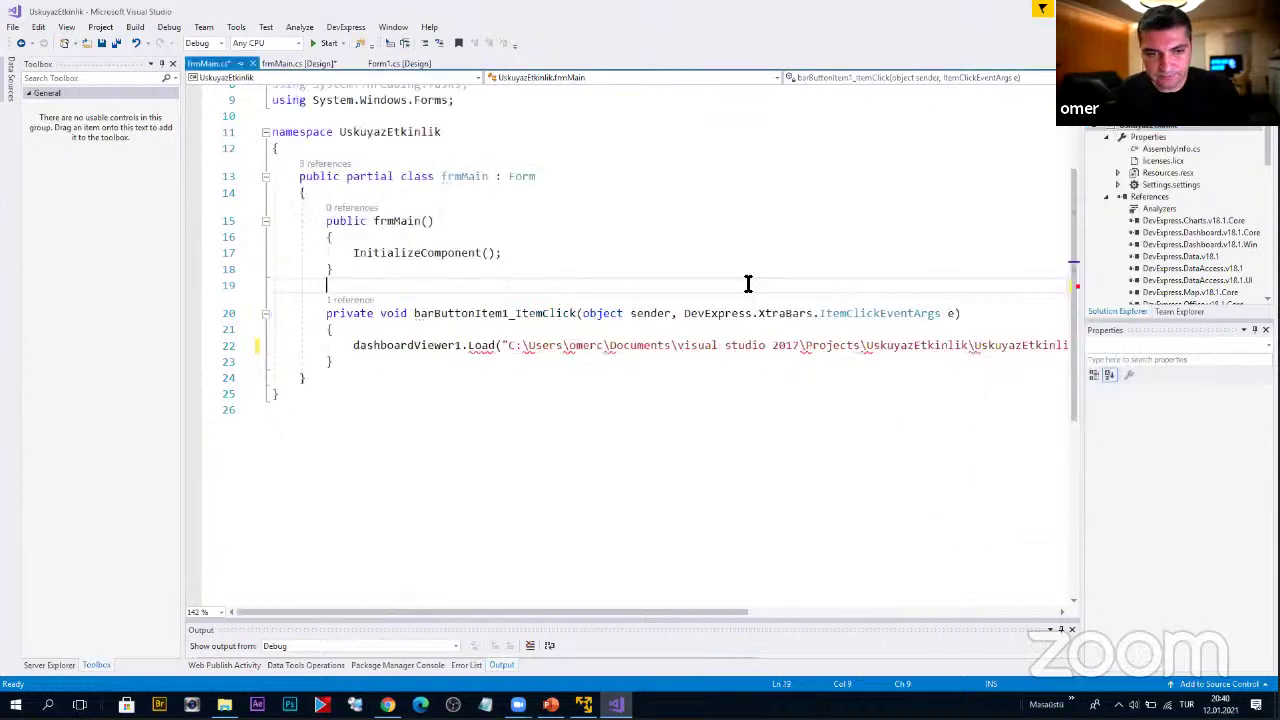
# Make frmMain the startup form in Program.cs and run the project with F5
pyautogui.click(1105, 196)
pyautogui.doubleClick(1140, 268)
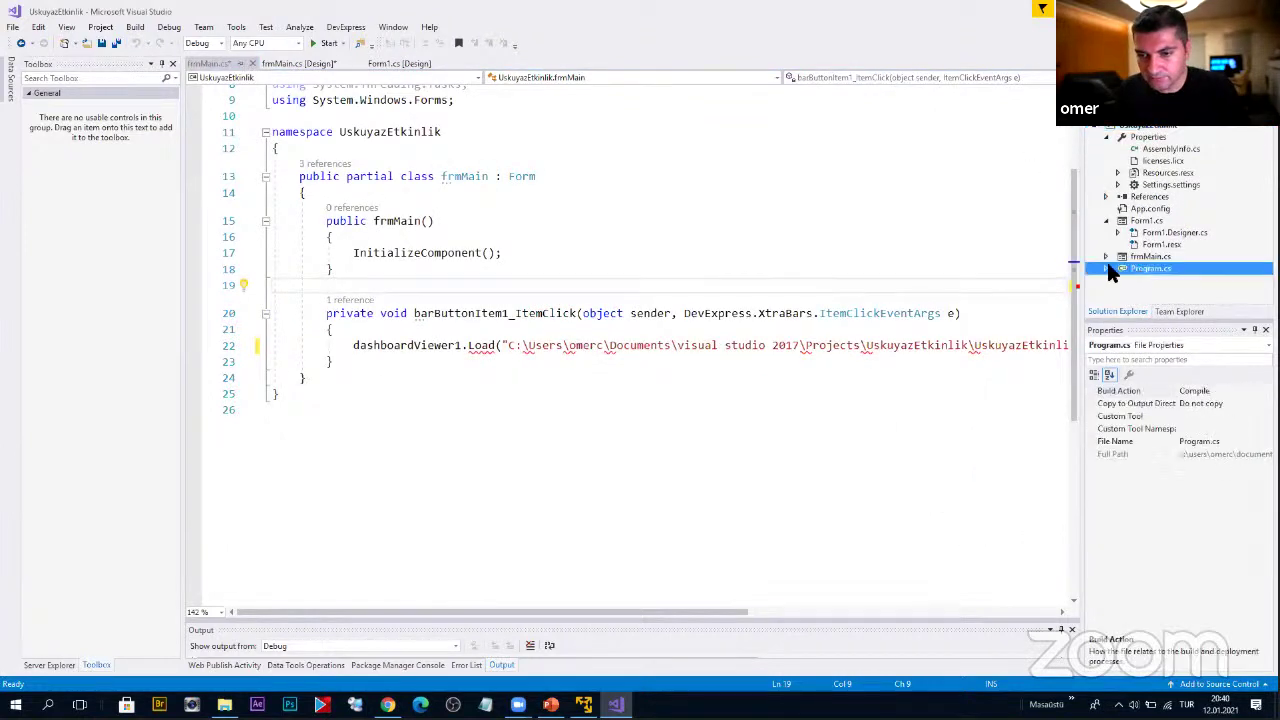
pyautogui.doubleClick(505, 406)
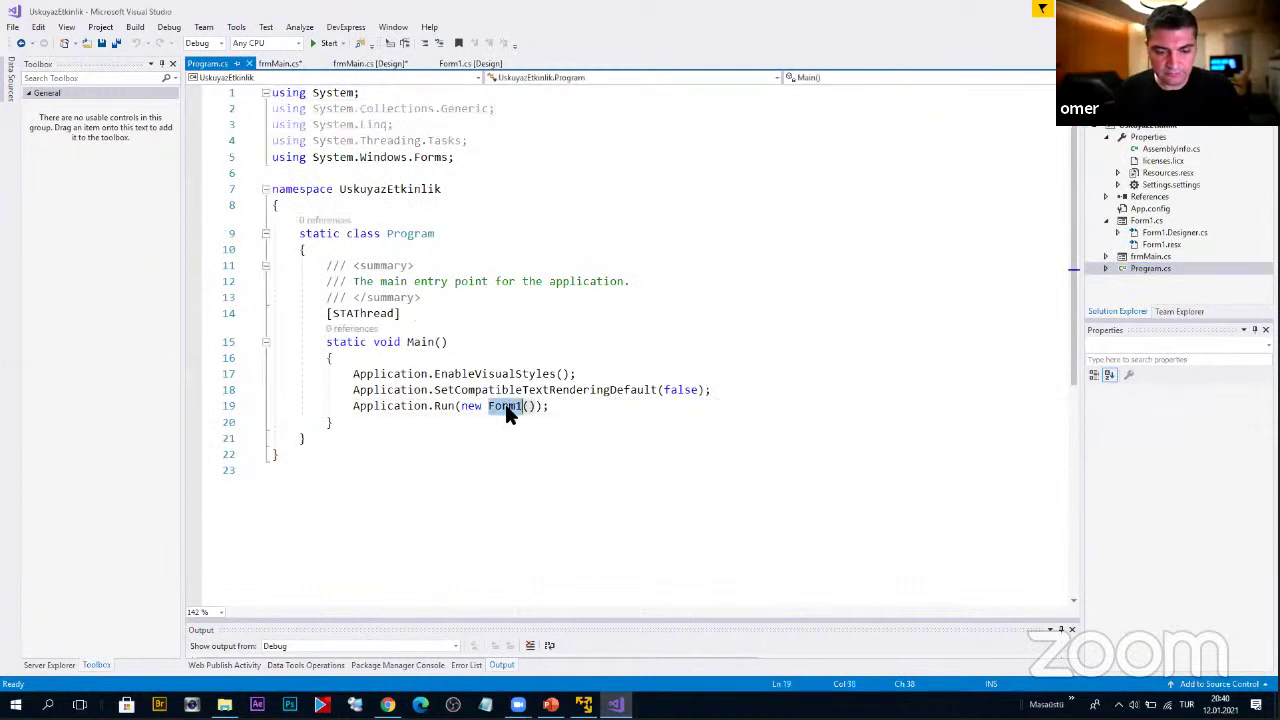
pyautogui.write('frmM')
pyautogui.press('Tab')
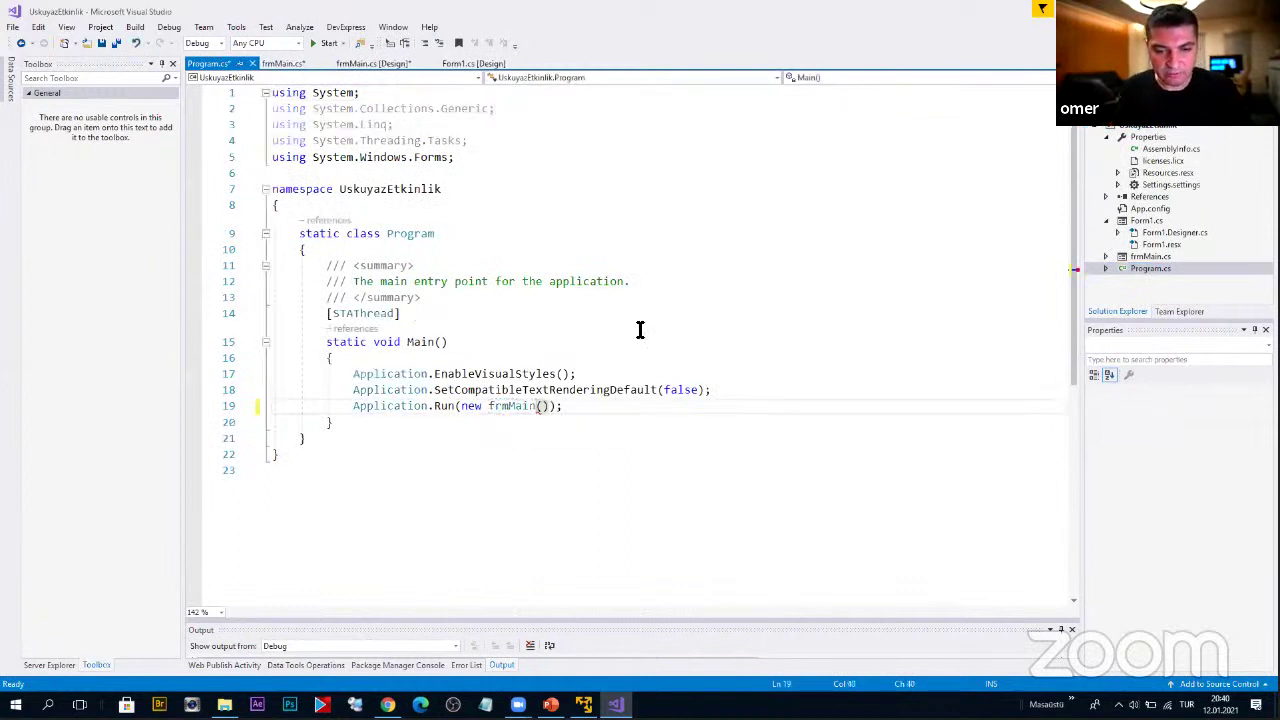
pyautogui.click(636, 318)
pyautogui.press('F5')
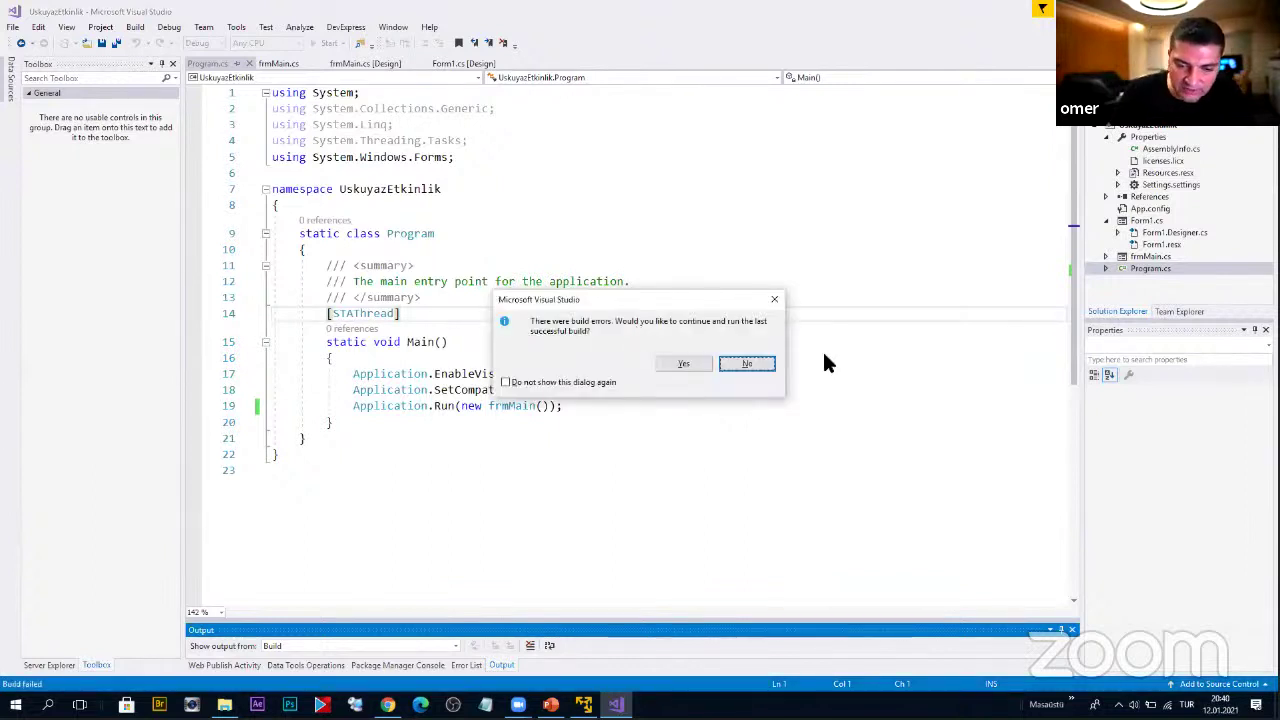
# Fix the unrecognized escape sequence error with an @ verbatim path string and rerun
pyautogui.click(762, 366)
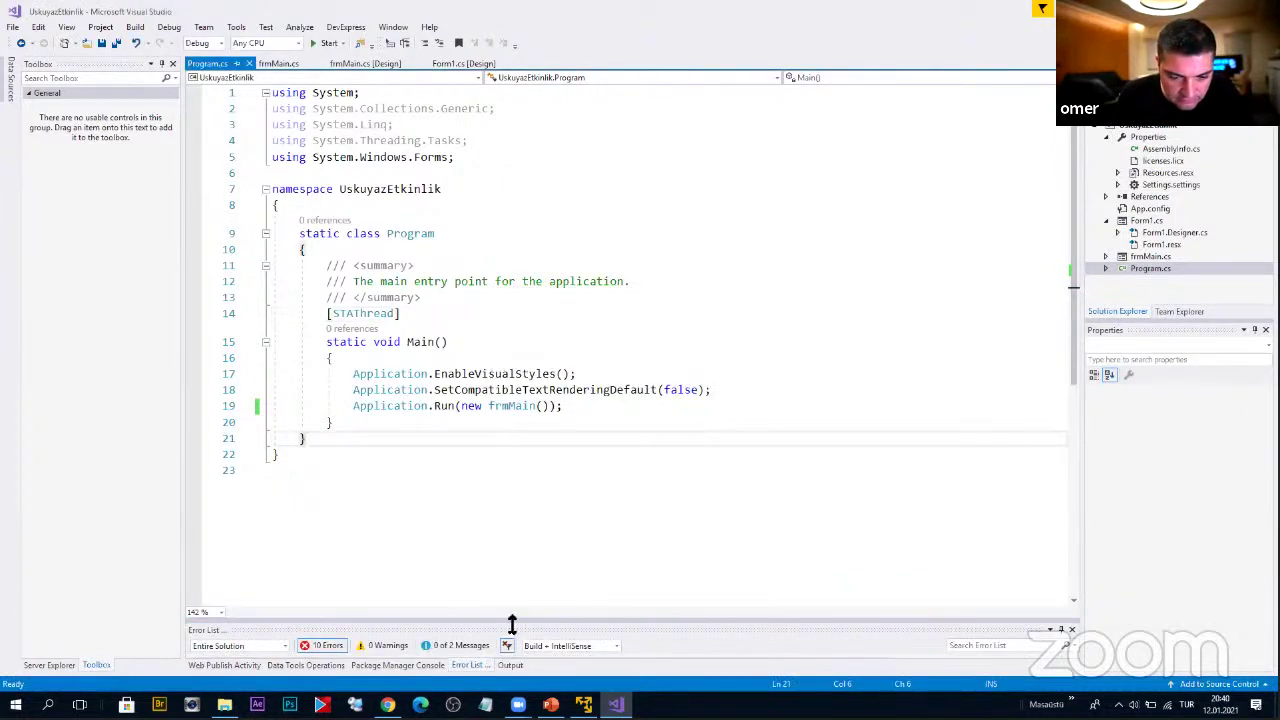
pyautogui.moveTo(511, 622); pyautogui.dragTo(530, 447)
pyautogui.doubleClick(367, 526)
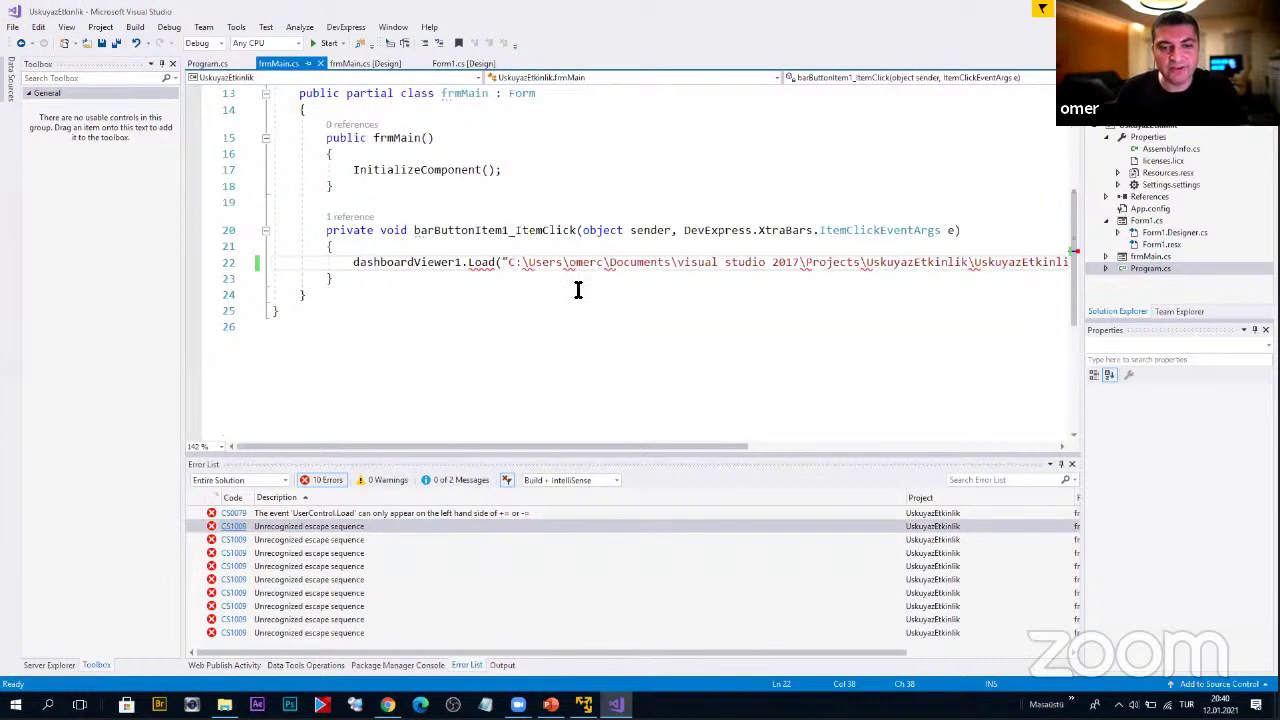
pyautogui.write('@@')
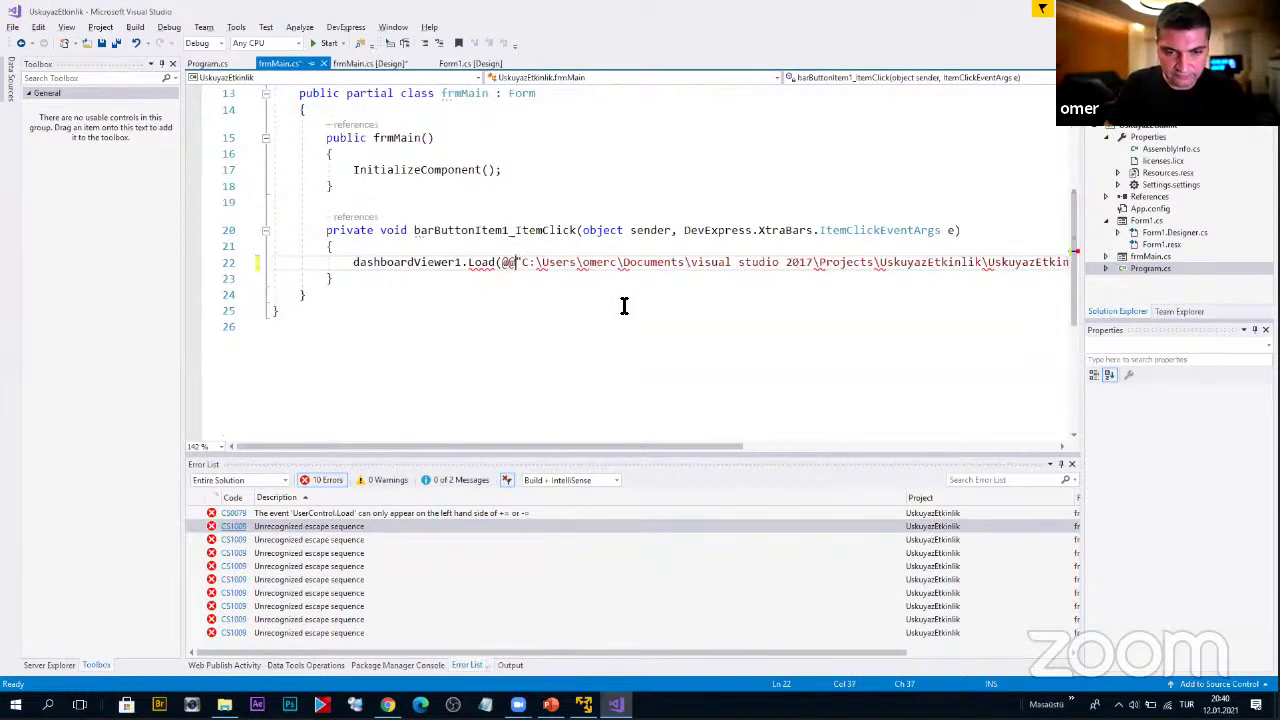
pyautogui.press('Down')
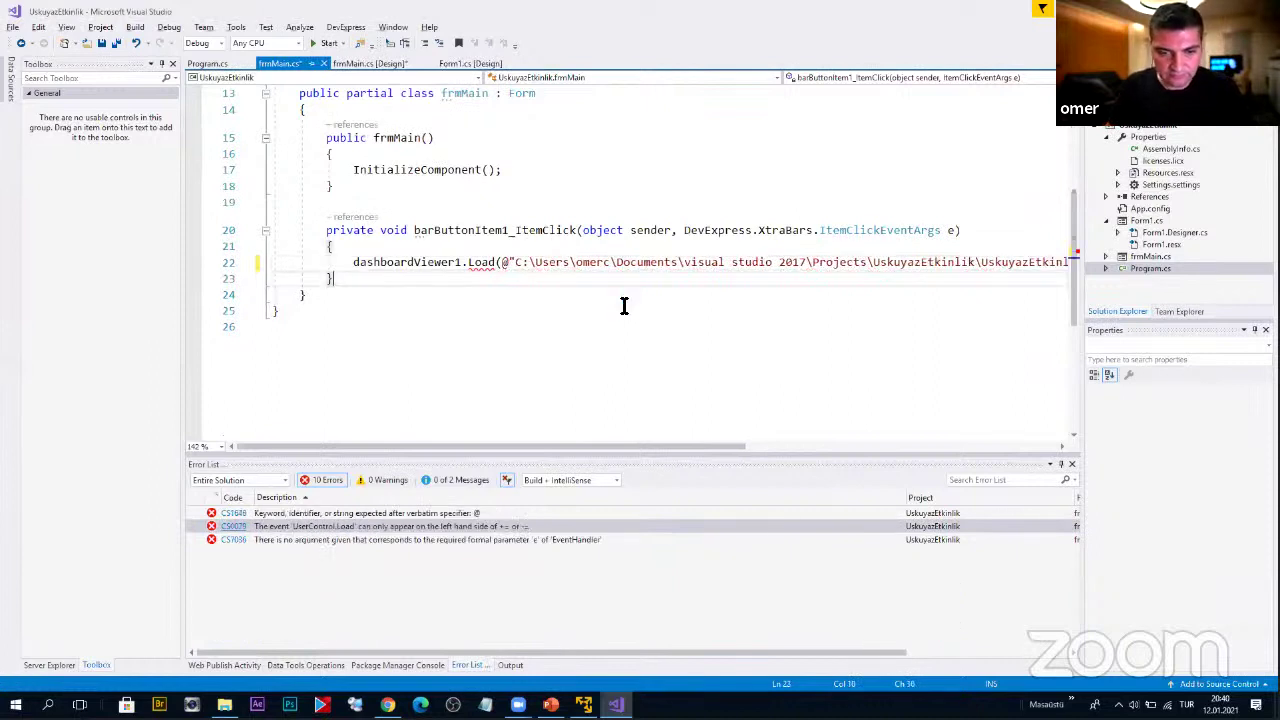
pyautogui.press('F5')
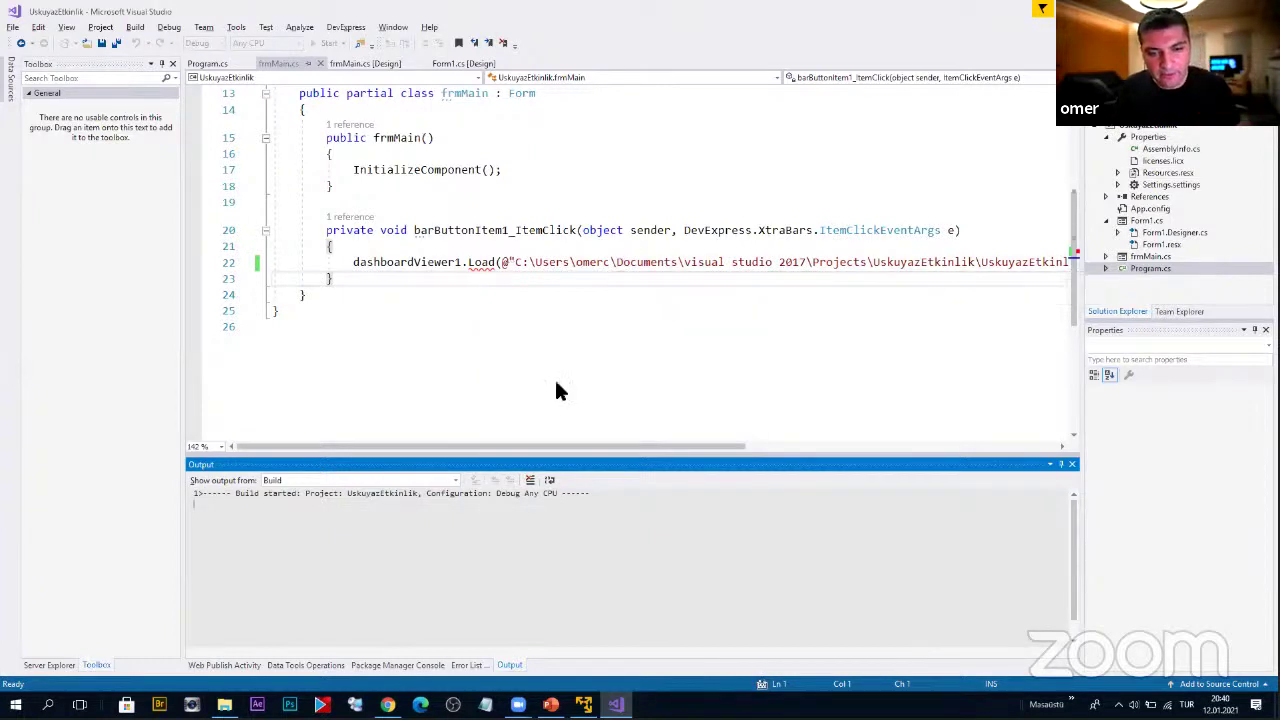
# Replace Load with LoadDashboard on line 22 via IntelliSense and run again
pyautogui.click(745, 364)
pyautogui.click(396, 512)
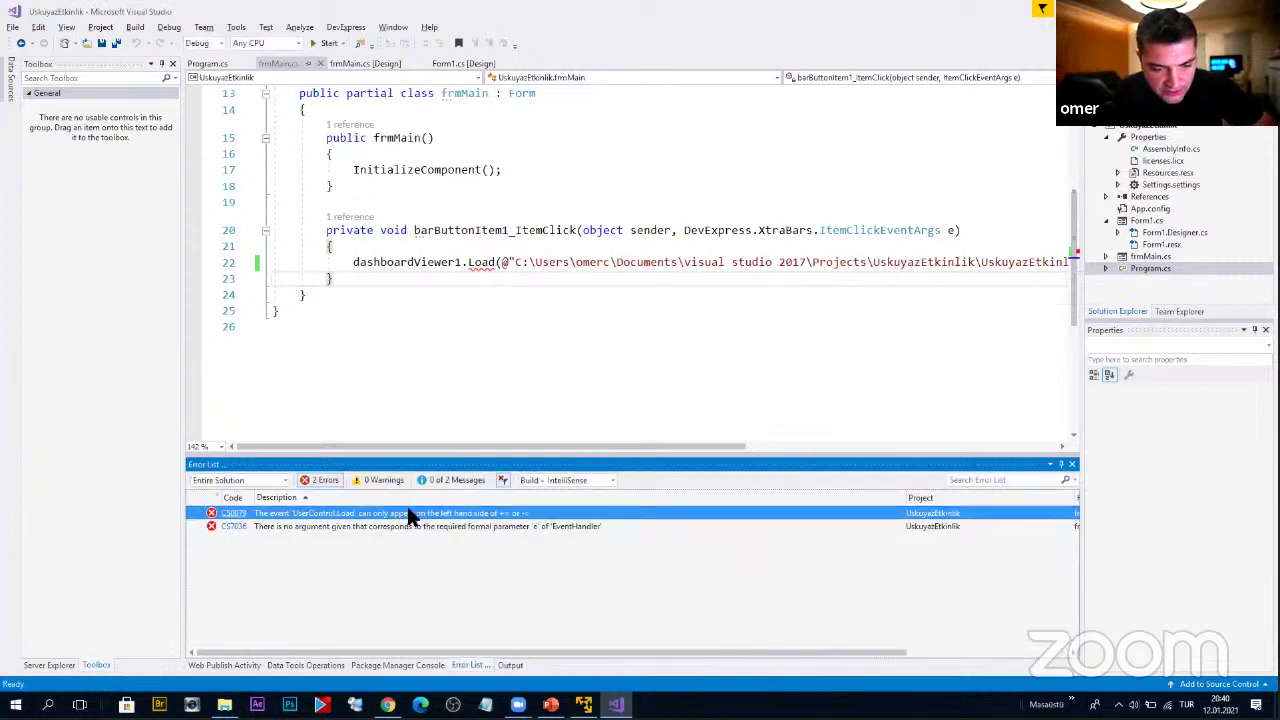
pyautogui.doubleClick(408, 517)
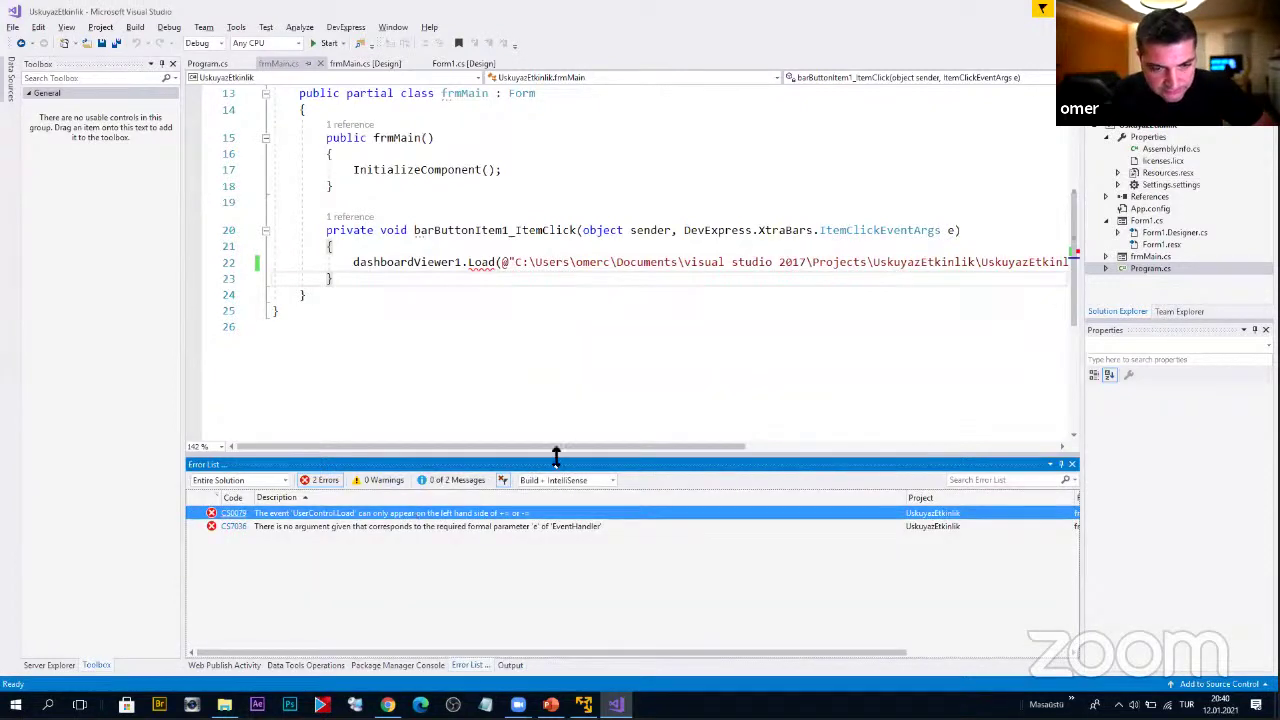
pyautogui.doubleClick(484, 265)
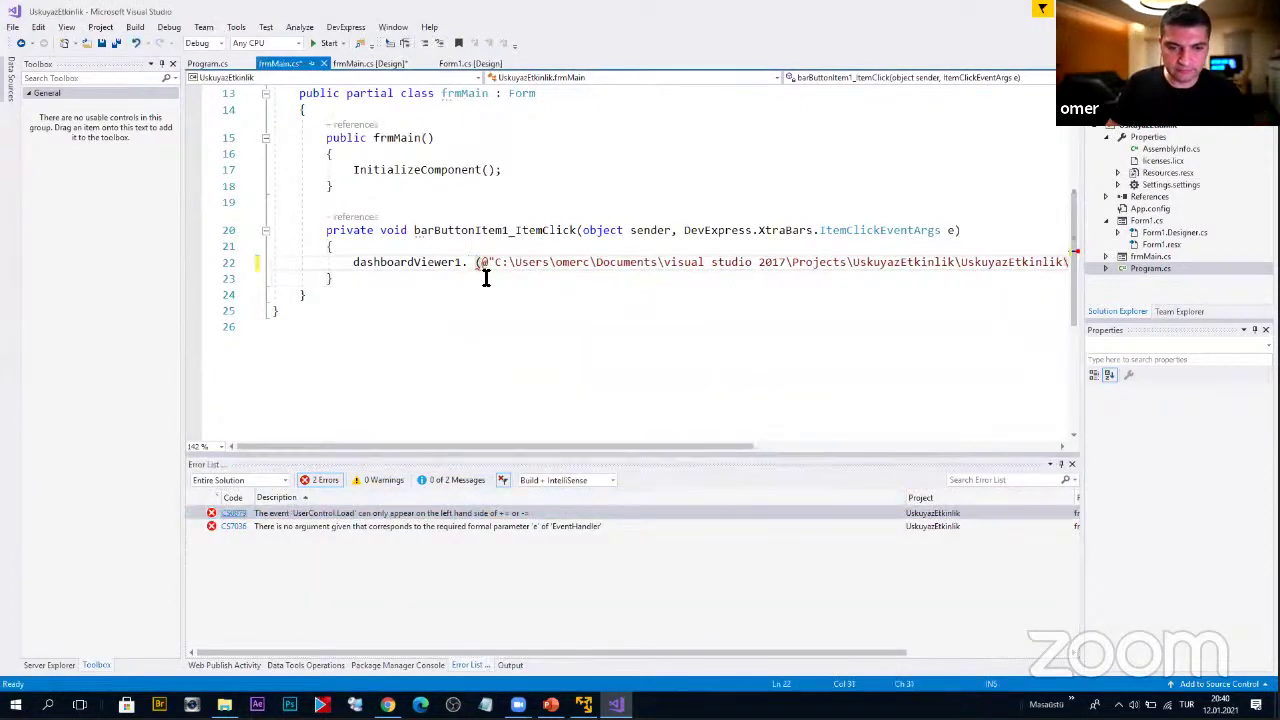
pyautogui.write('Loa')
pyautogui.press('Tab')
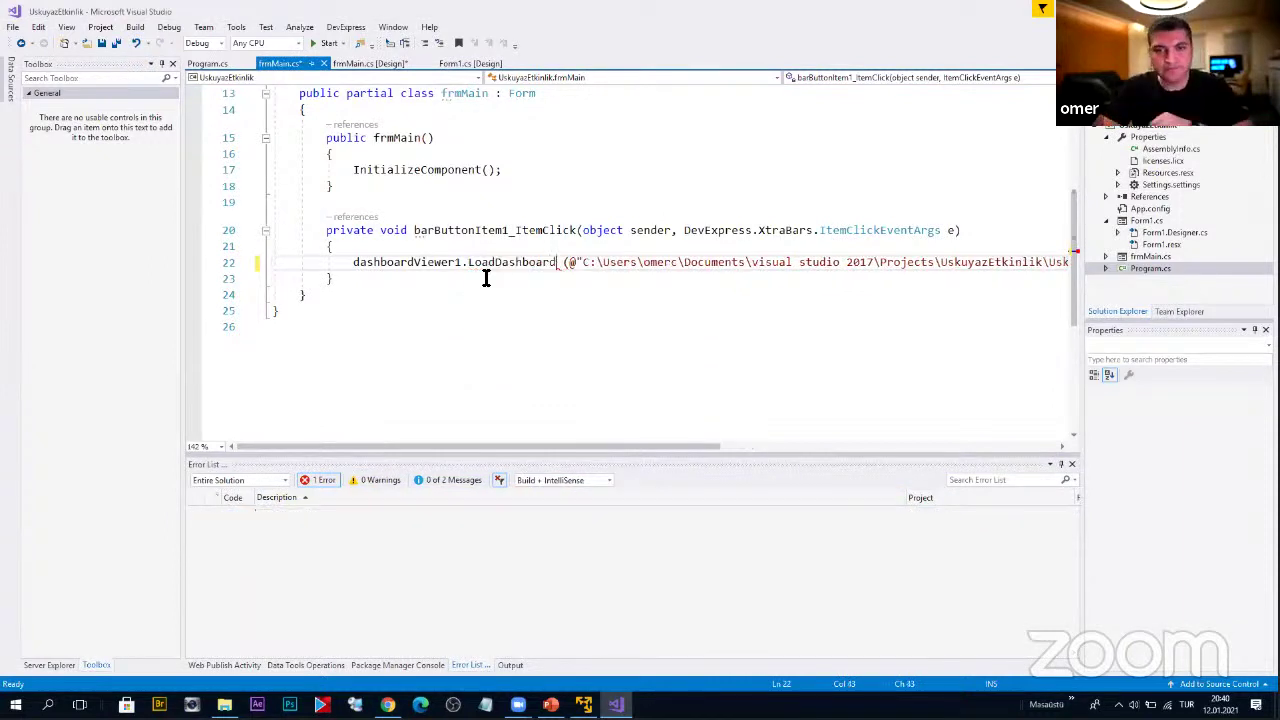
pyautogui.press('F5')
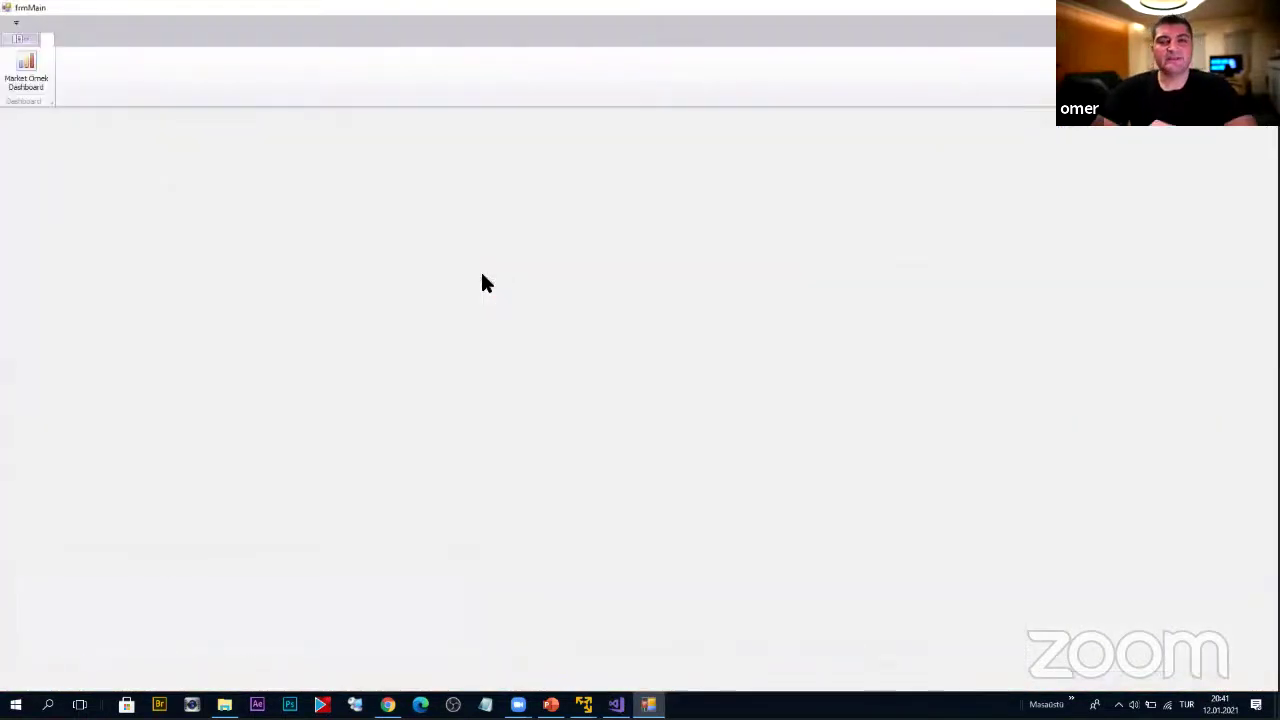
# Load the Market Ornek dashboard and enter the database user name and password when prompted
pyautogui.click(35, 76)
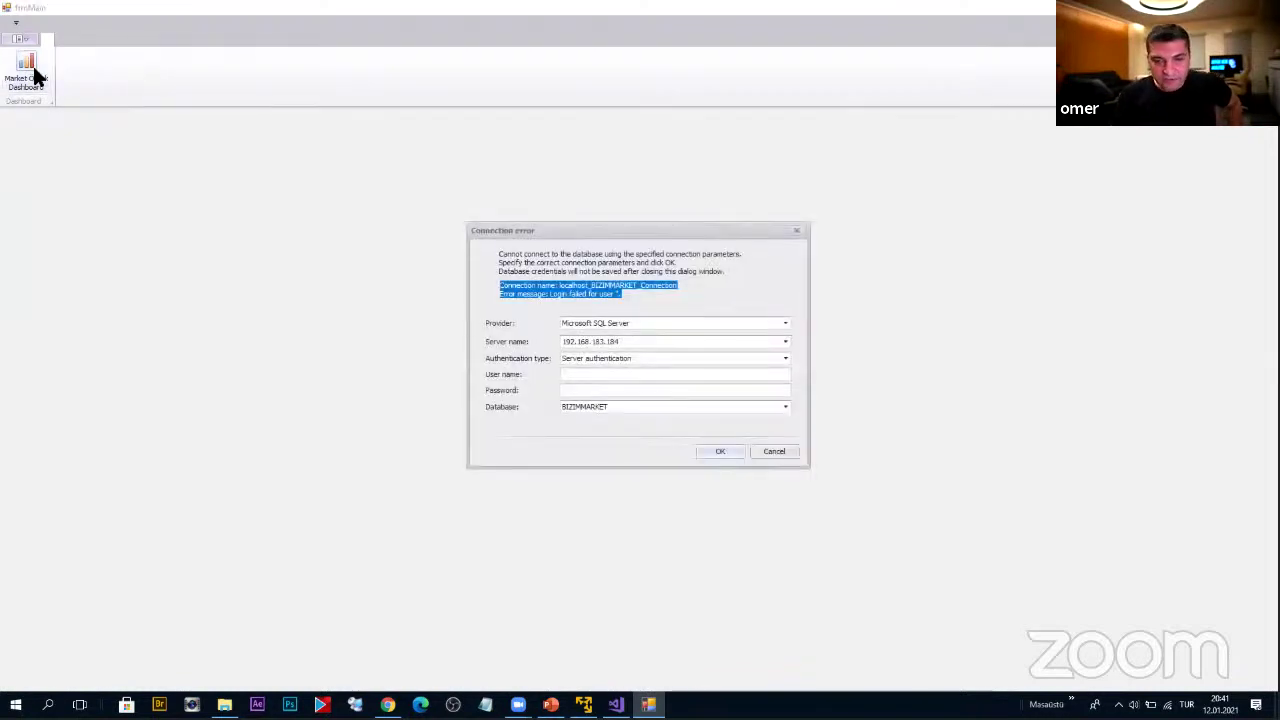
pyautogui.click(620, 376)
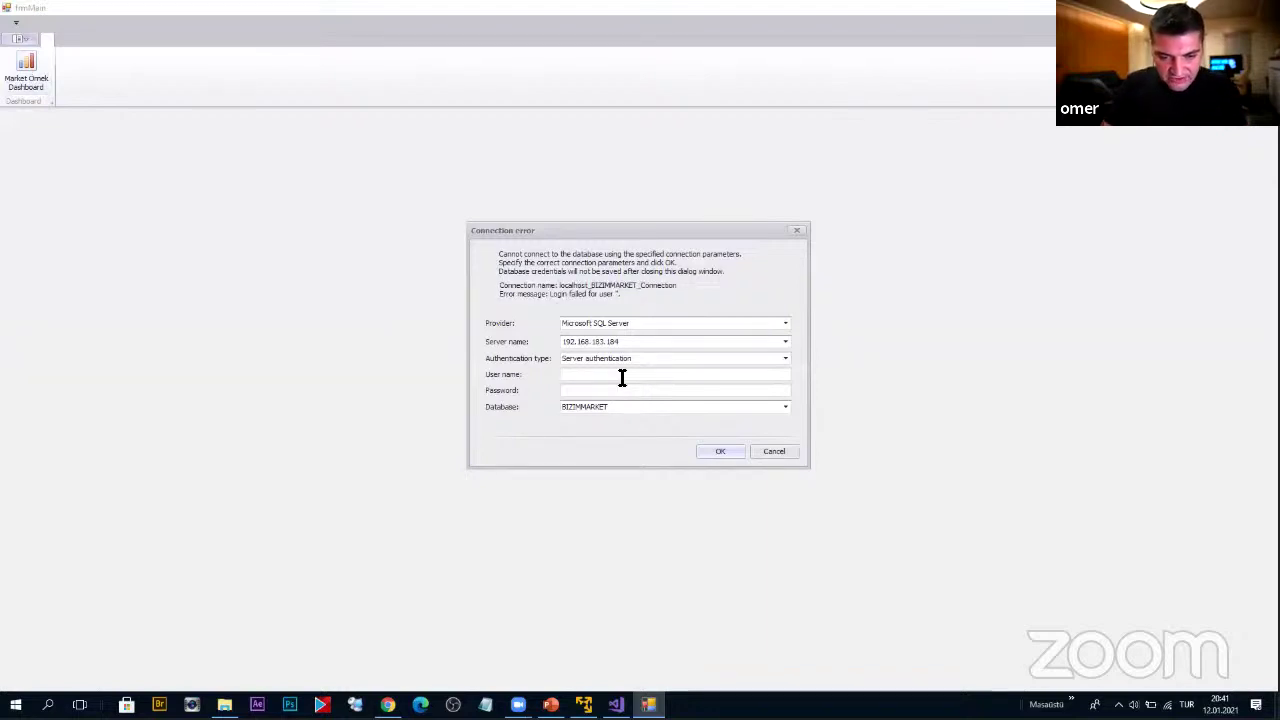
pyautogui.write('1')
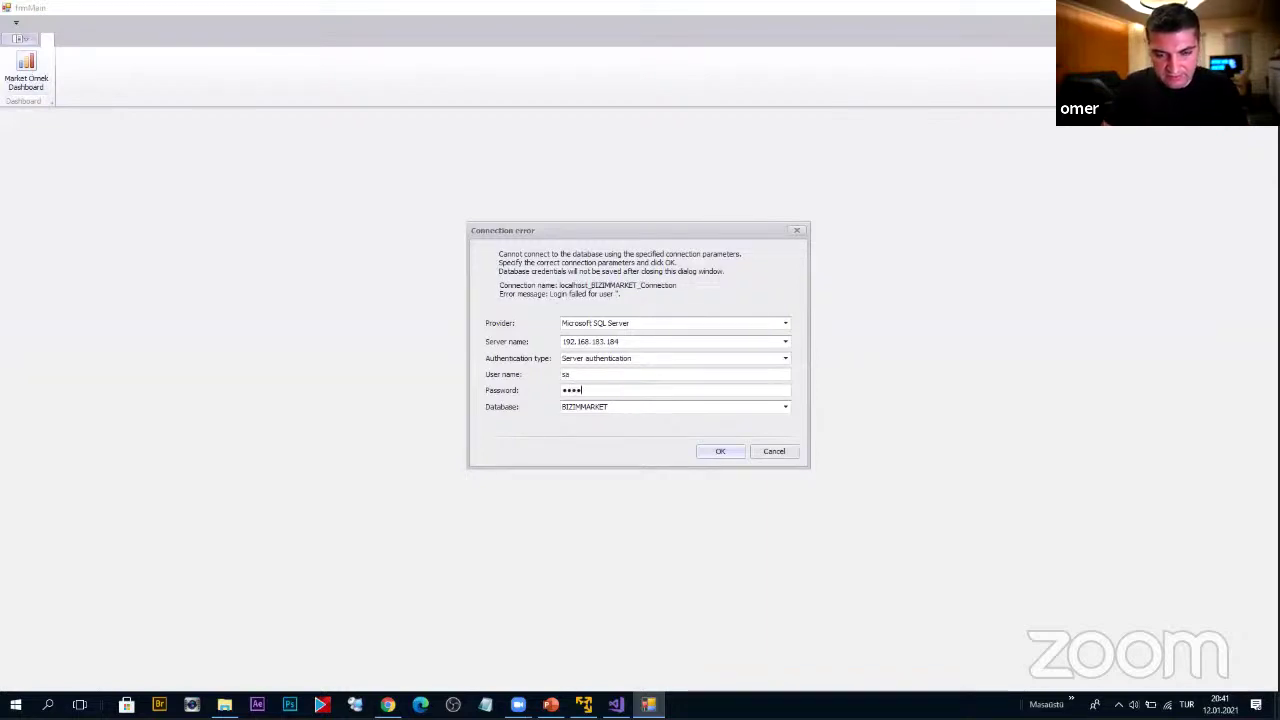
pyautogui.press('BackSpace')
pyautogui.press('BackSpace')
pyautogui.press('BackSpace')
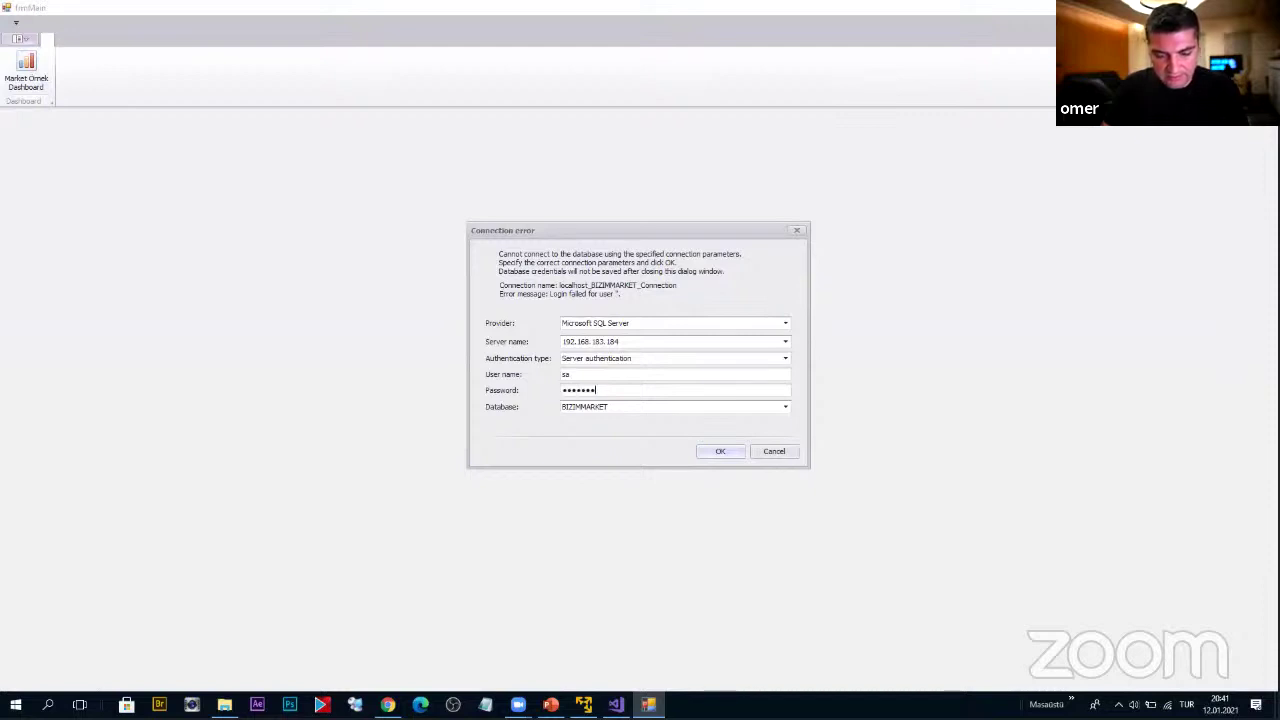
pyautogui.write('**')
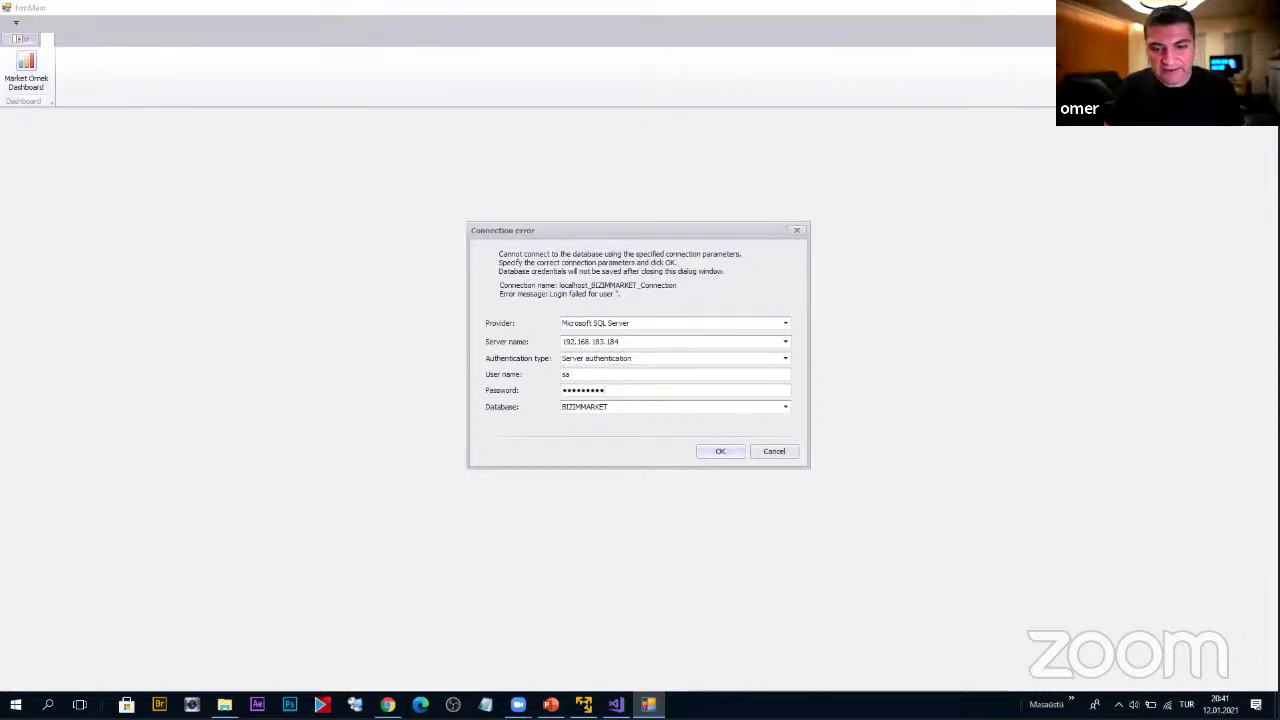
pyautogui.press('Return')
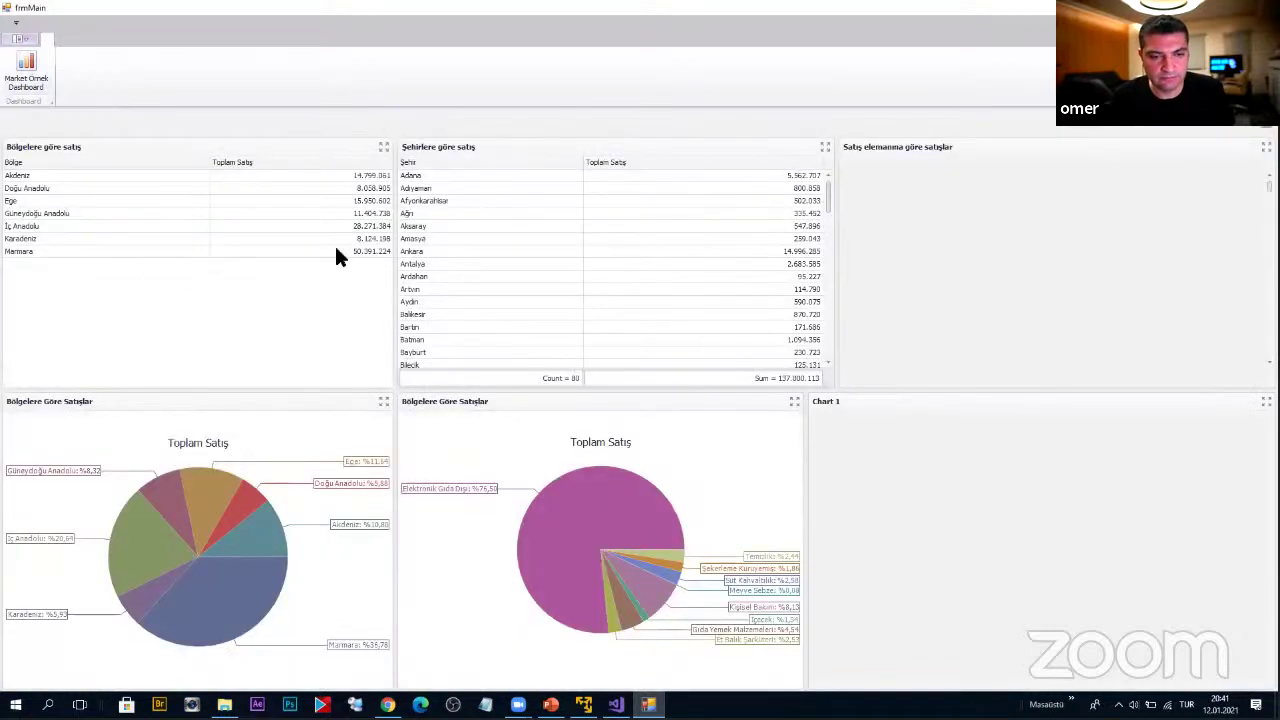
# Widen the salesperson panel, maximize and restore the Bölgelere göre satış grid, then close the app
pyautogui.moveTo(847, 317); pyautogui.dragTo(815, 312)
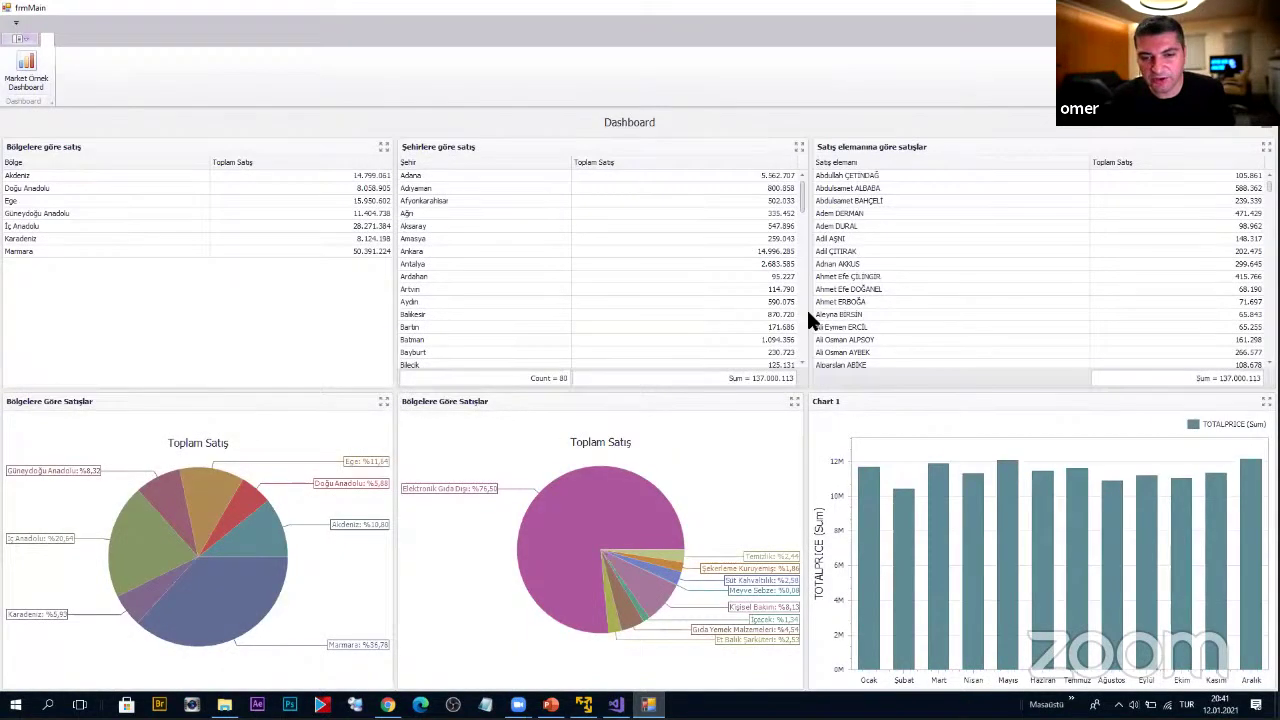
pyautogui.click(386, 148)
pyautogui.click(1265, 148)
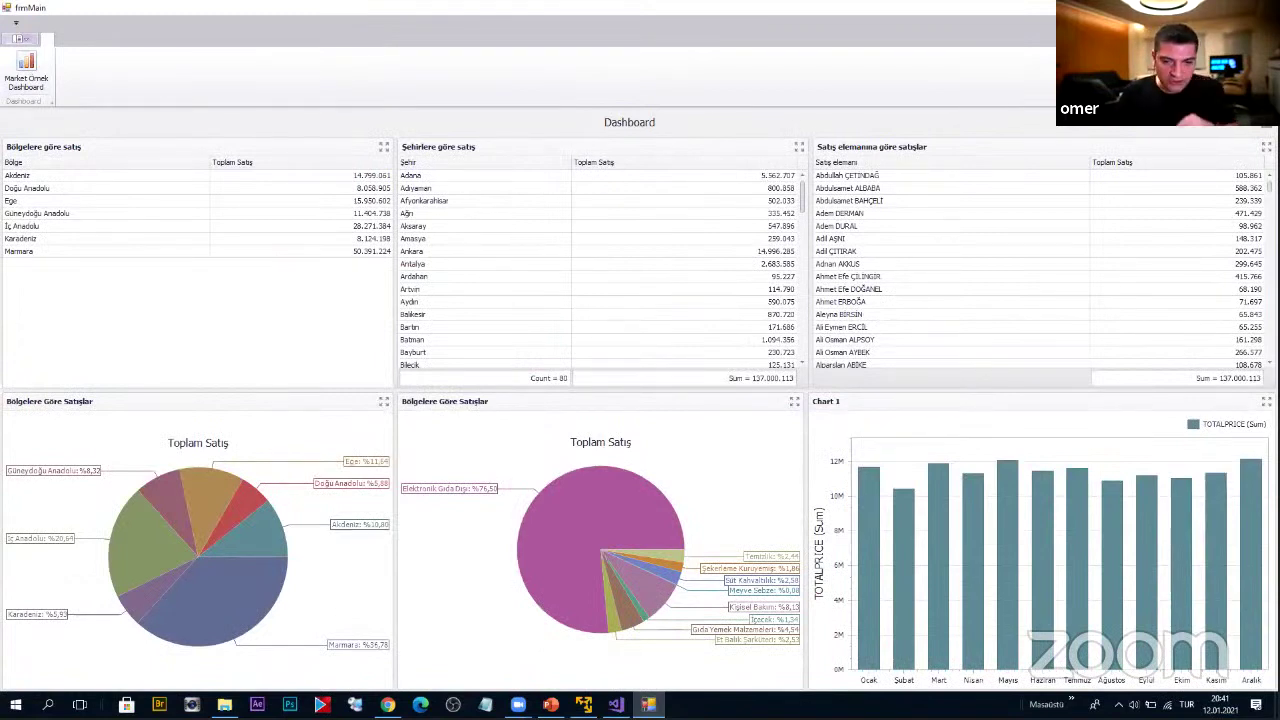
pyautogui.hotkey('alt', 'F4')
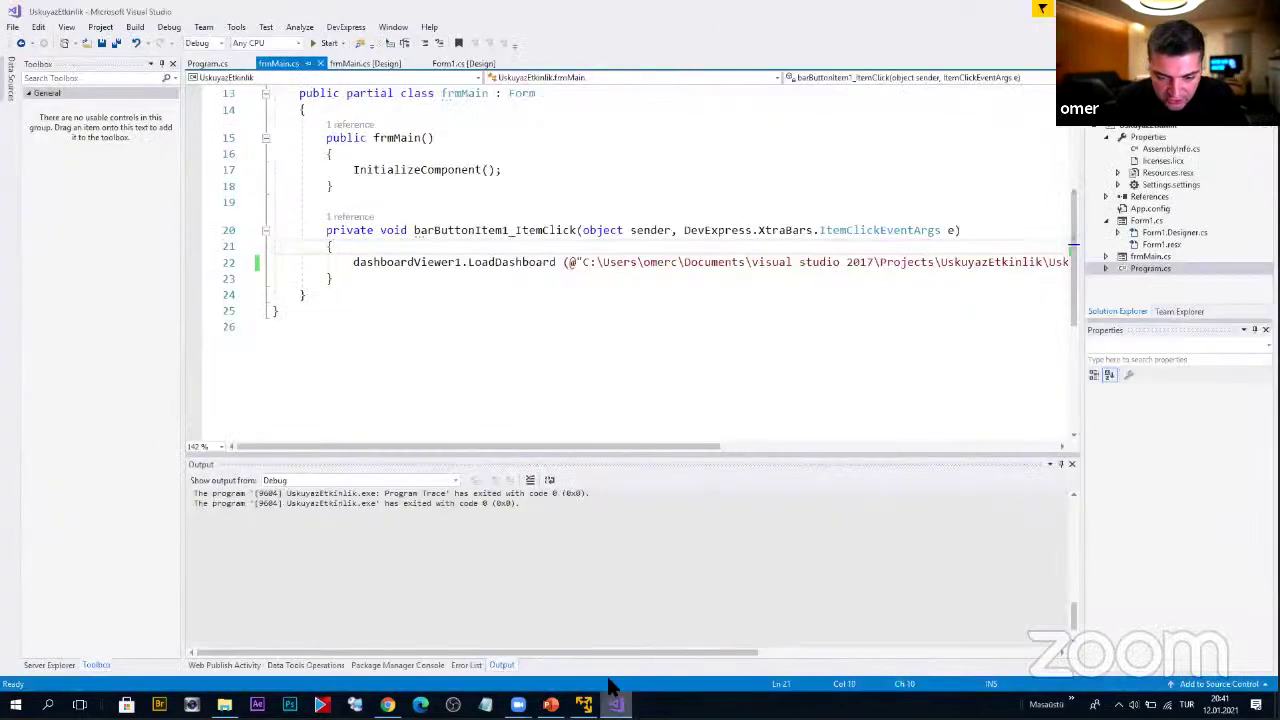
# Open the DevexDashboardSample solution from recent solutions and open frmDesigner.cs code
pyautogui.rightClick(616, 705)
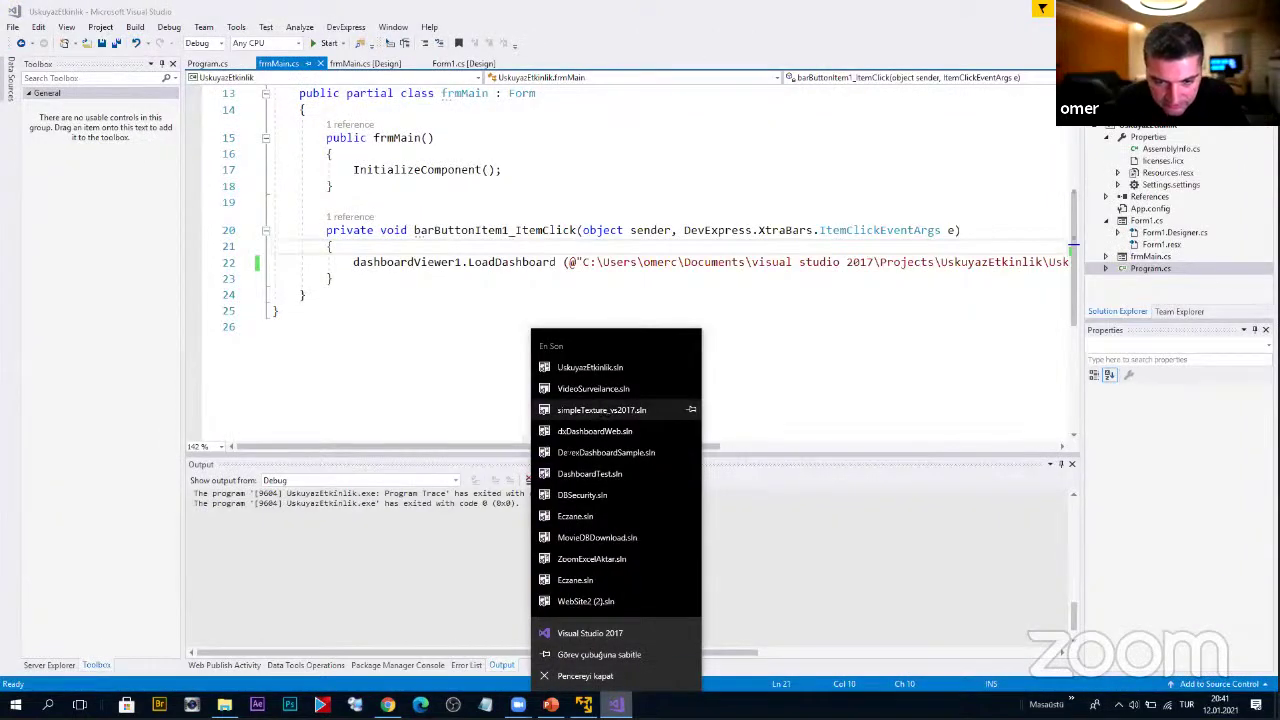
pyautogui.click(595, 431)
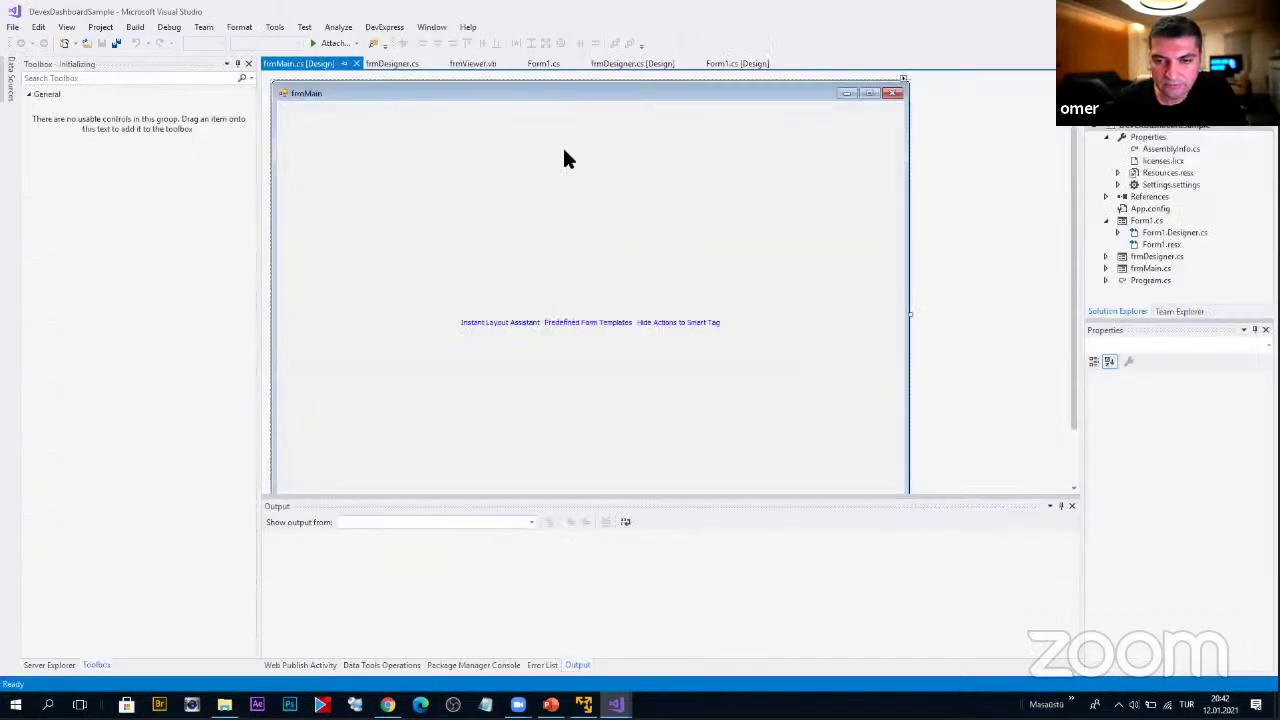
pyautogui.click(1130, 256)
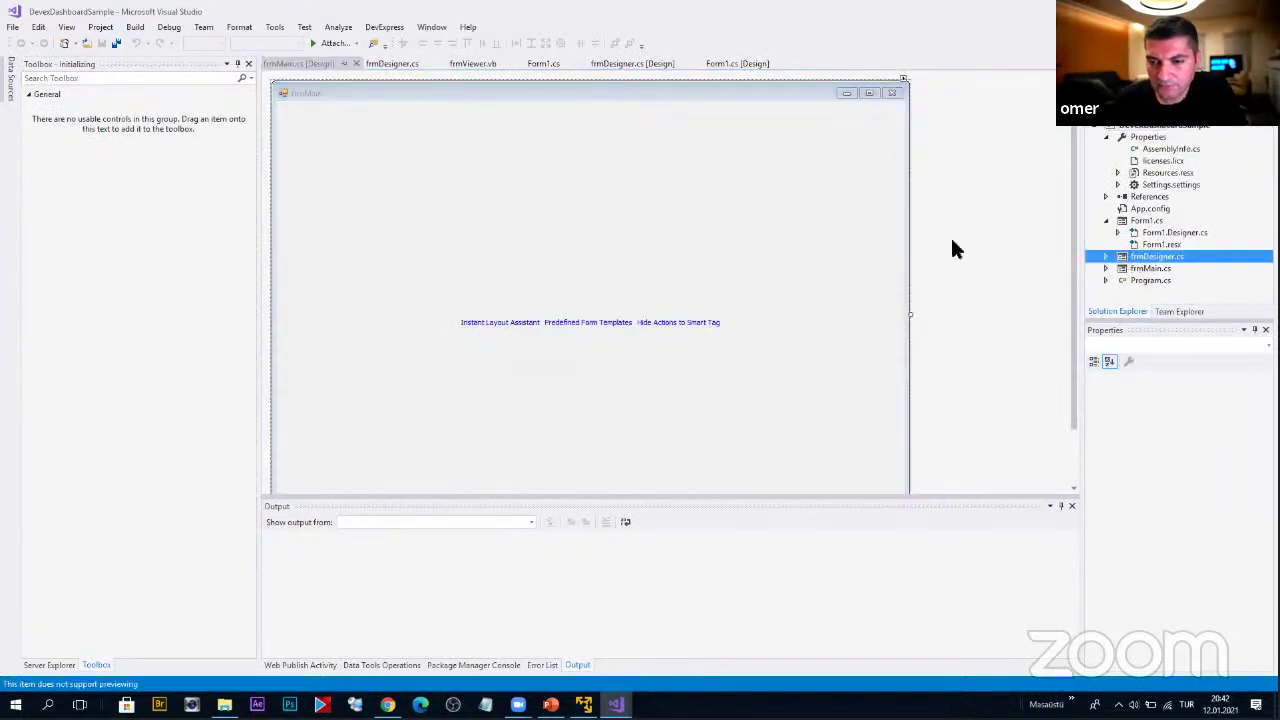
pyautogui.doubleClick(1118, 255)
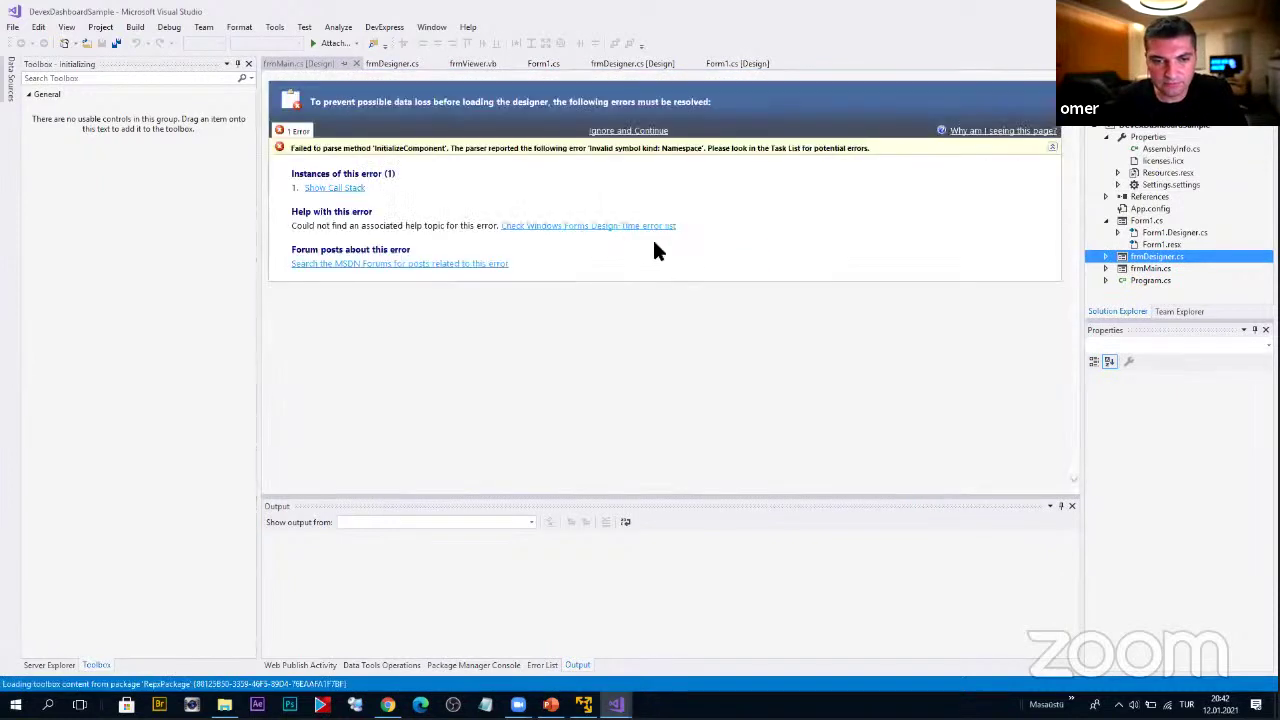
pyautogui.doubleClick(1118, 256)
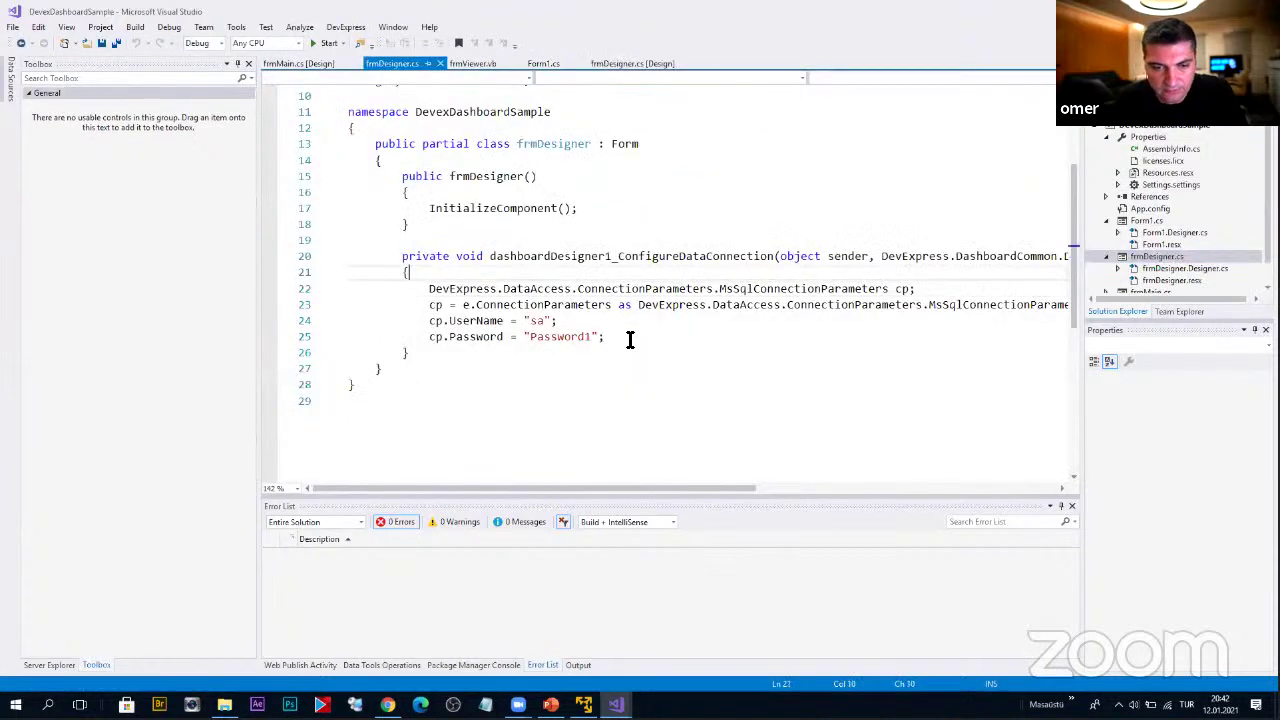
# Copy the four connection-parameter lines and return to the UskuyazEtkinlik window
pyautogui.moveTo(630, 340); pyautogui.dragTo(348, 290)
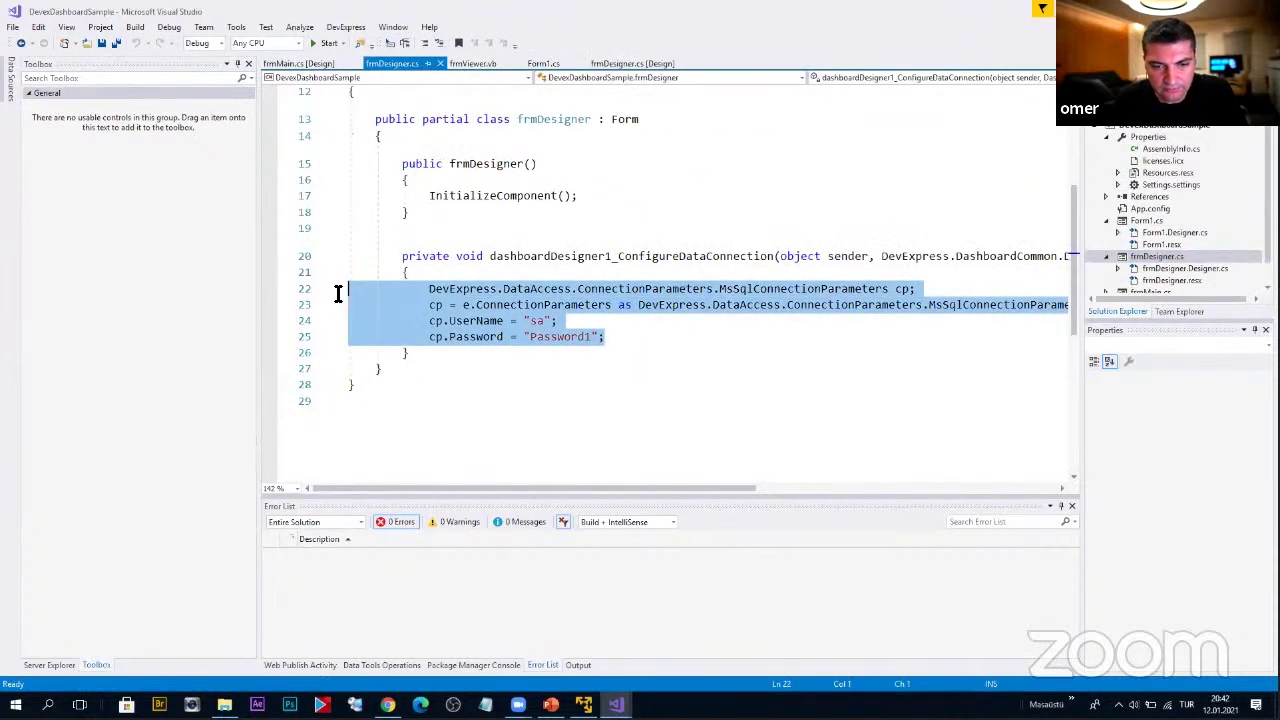
pyautogui.rightClick(531, 301)
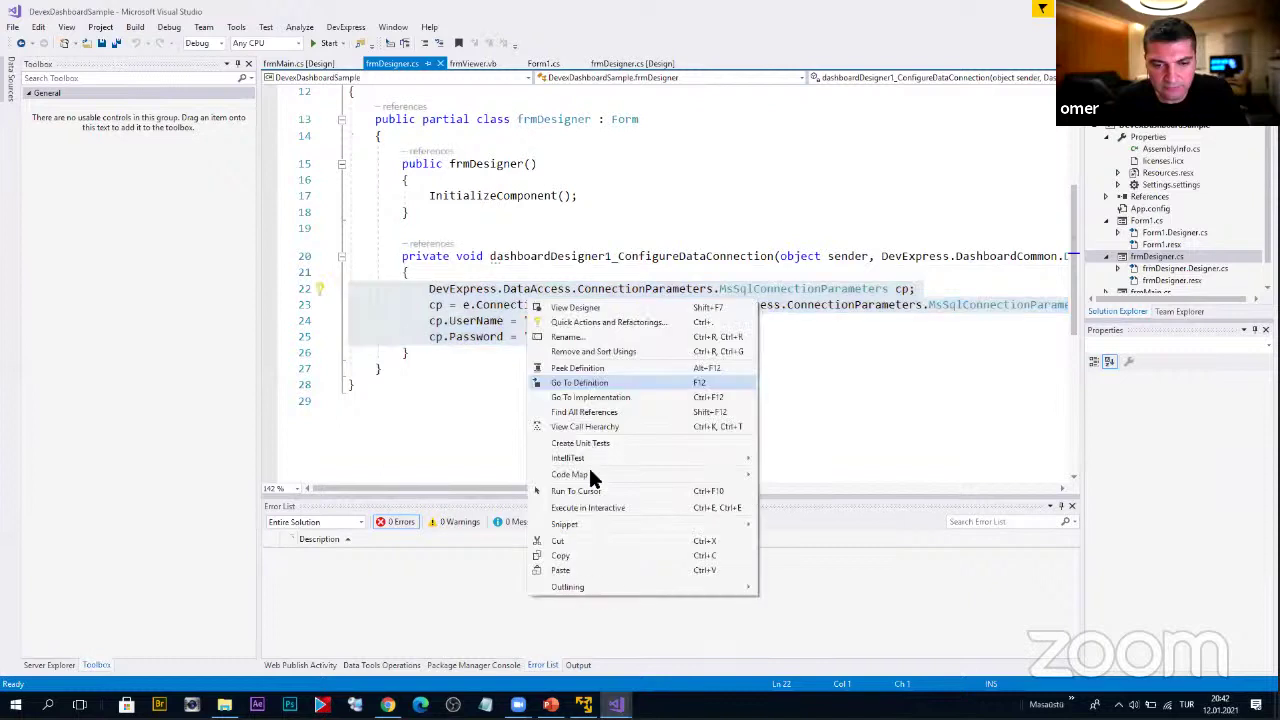
pyautogui.click(560, 558)
pyautogui.click(563, 560)
pyautogui.moveTo(616, 705)
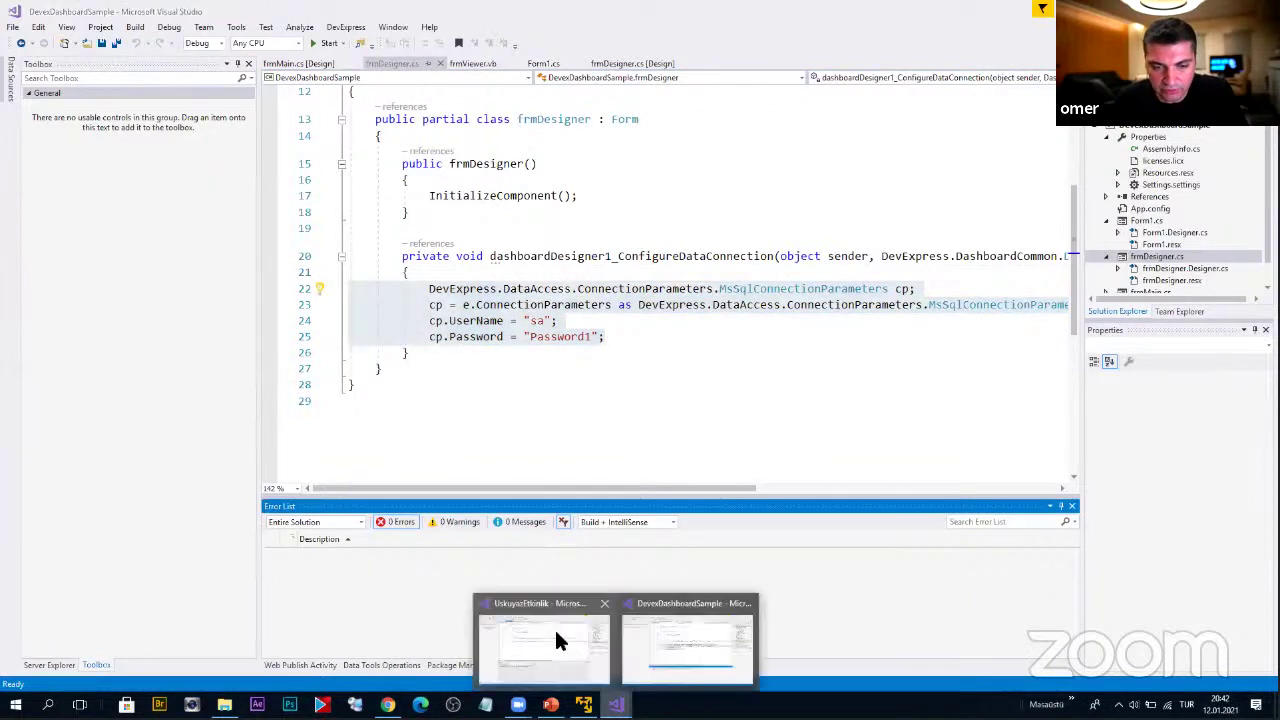
pyautogui.click(557, 640)
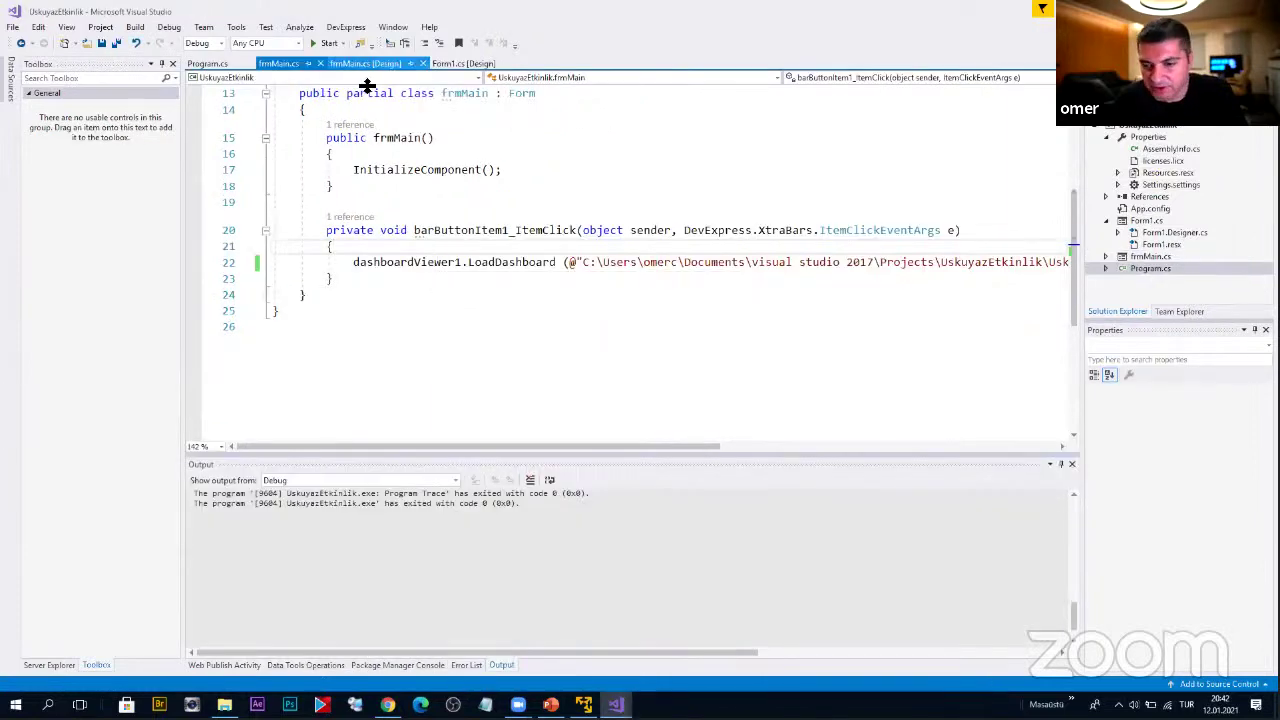
# Create dashboardViewer1_ConfigureDataConnection, paste the credential code into it, and run with F5
pyautogui.scroll(-2, 1180, 500)
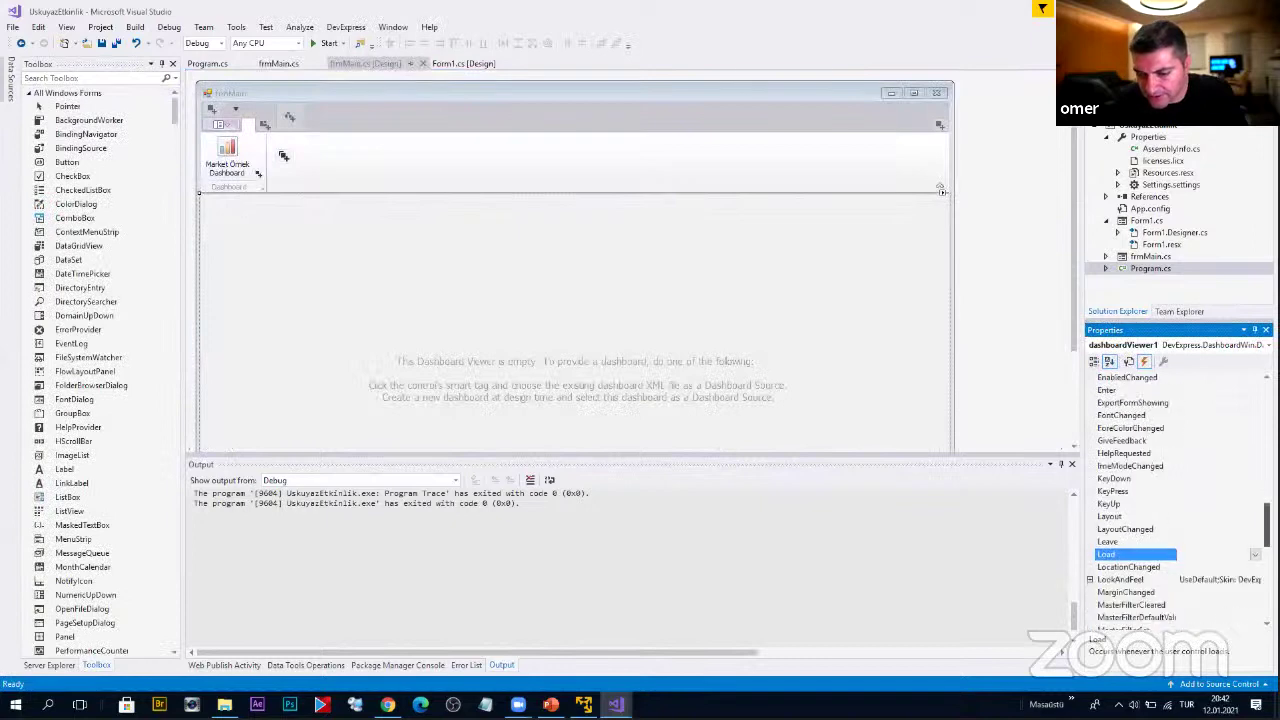
pyautogui.scroll(5, 1180, 500)
pyautogui.scroll(4, 1253, 470)
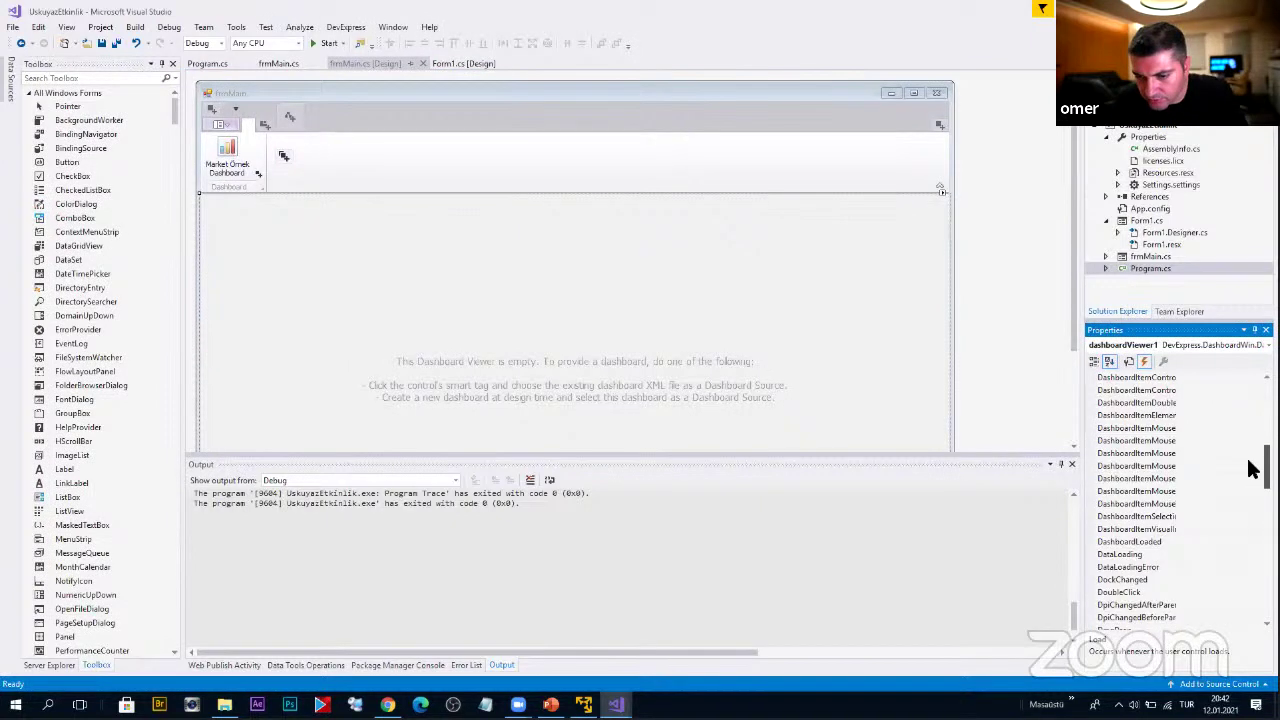
pyautogui.scroll(5, 1248, 423)
pyautogui.click(1138, 426)
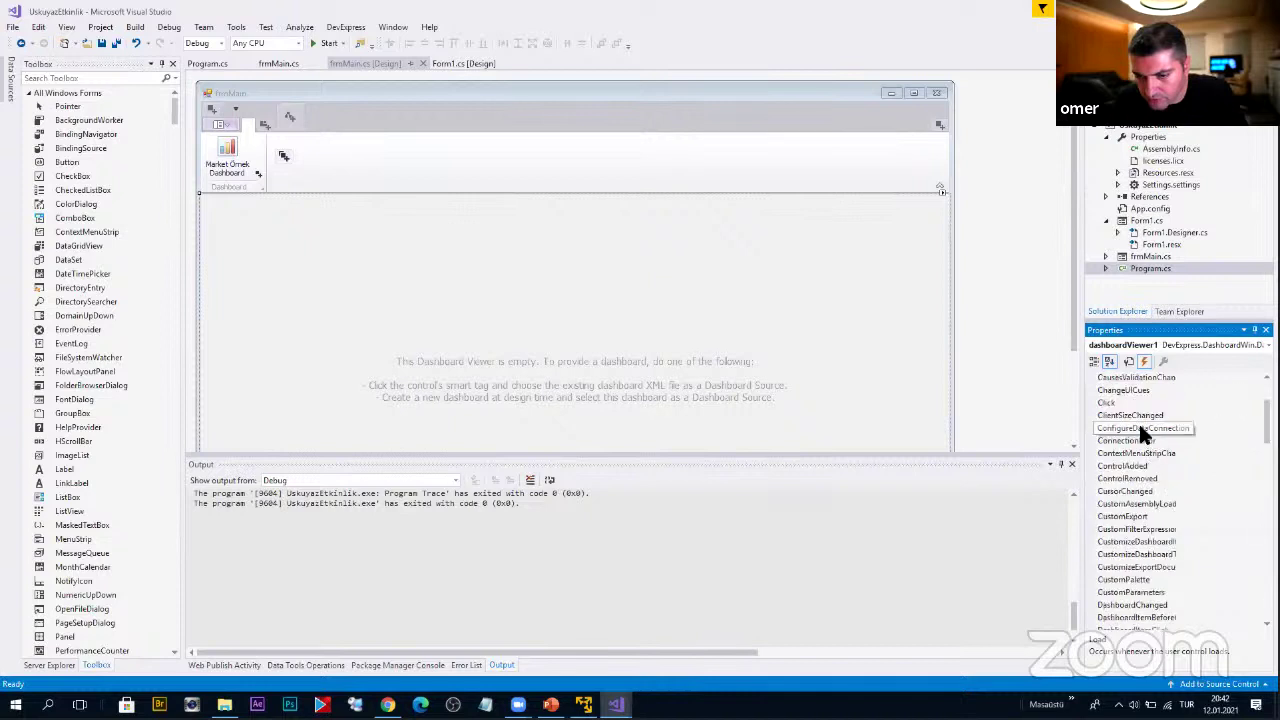
pyautogui.doubleClick(1204, 427)
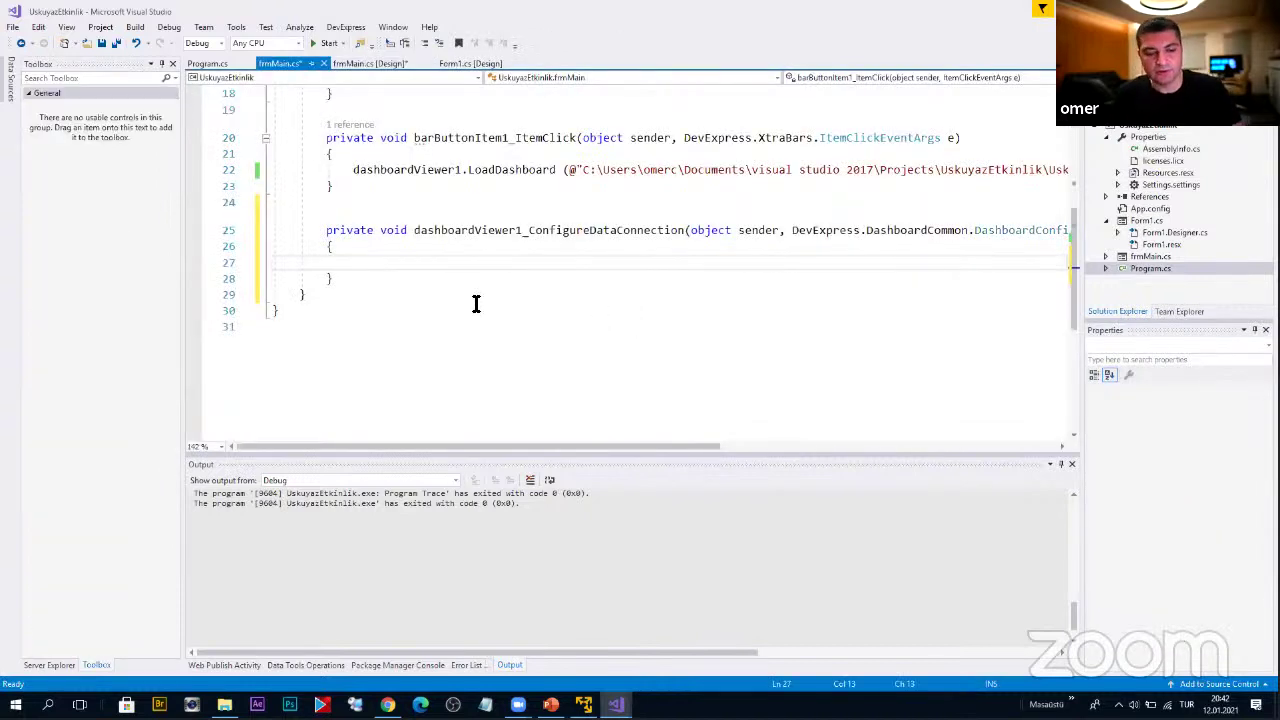
pyautogui.hotkey('ctrl', 'v')
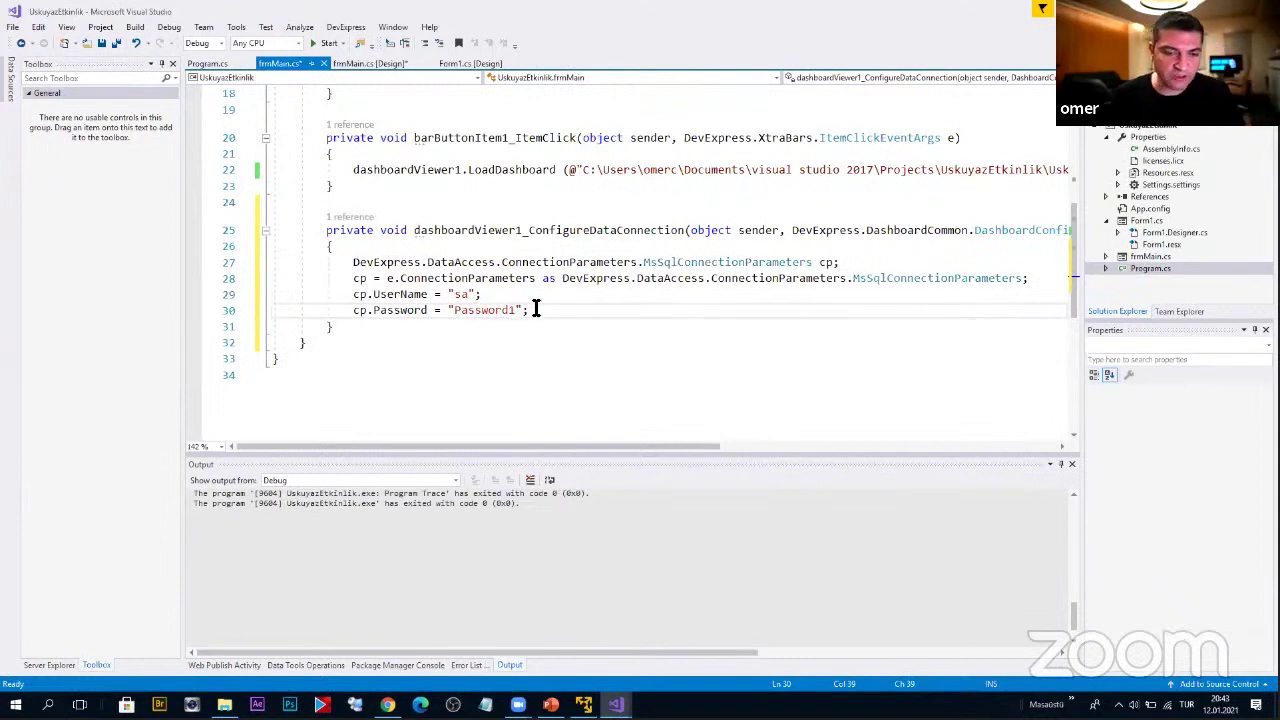
pyautogui.press('F5')
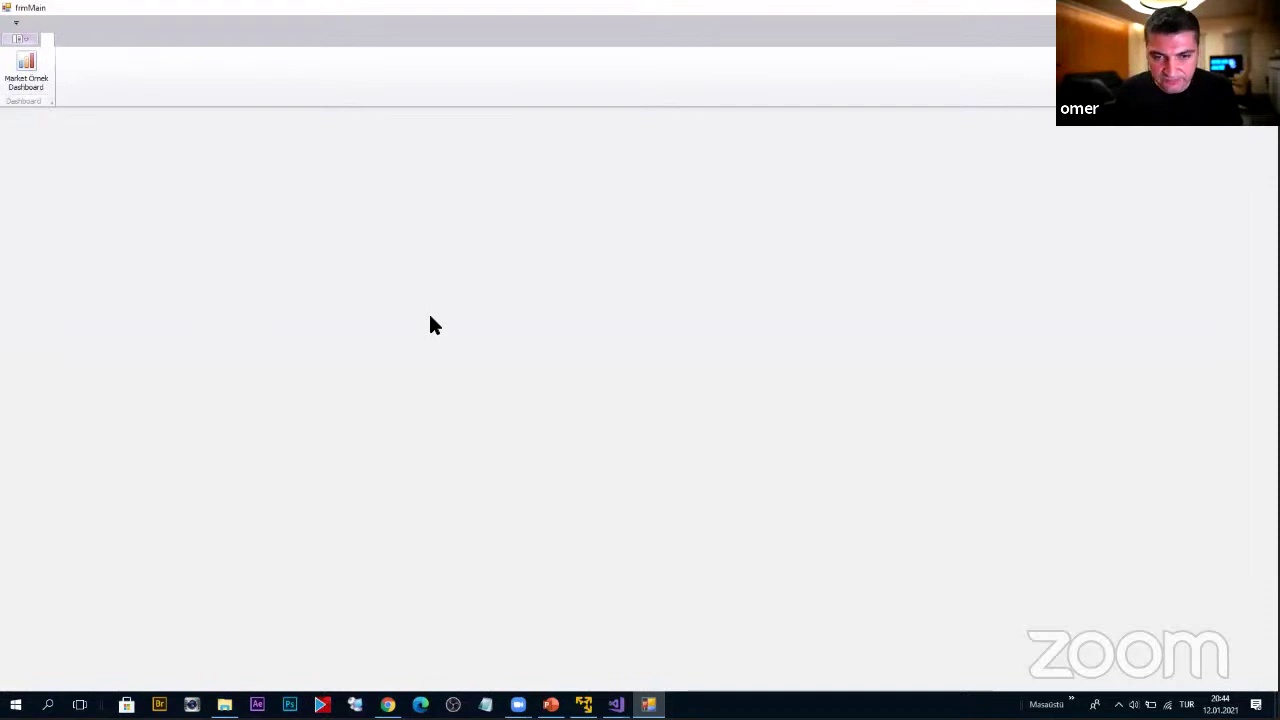
# Load the Market Örnek dashboard in frmMain and widen the middle pie chart panel toward Chart 1
pyautogui.click(24, 76)
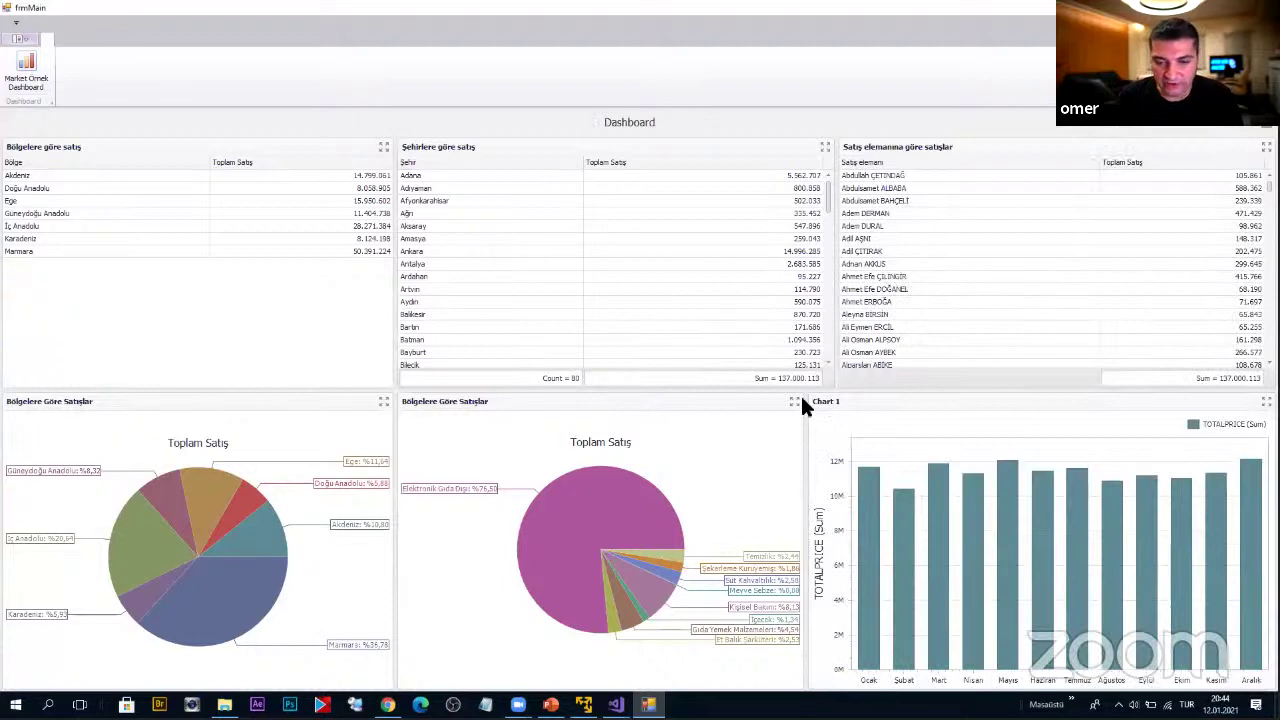
pyautogui.moveTo(810, 450); pyautogui.dragTo(837, 447)
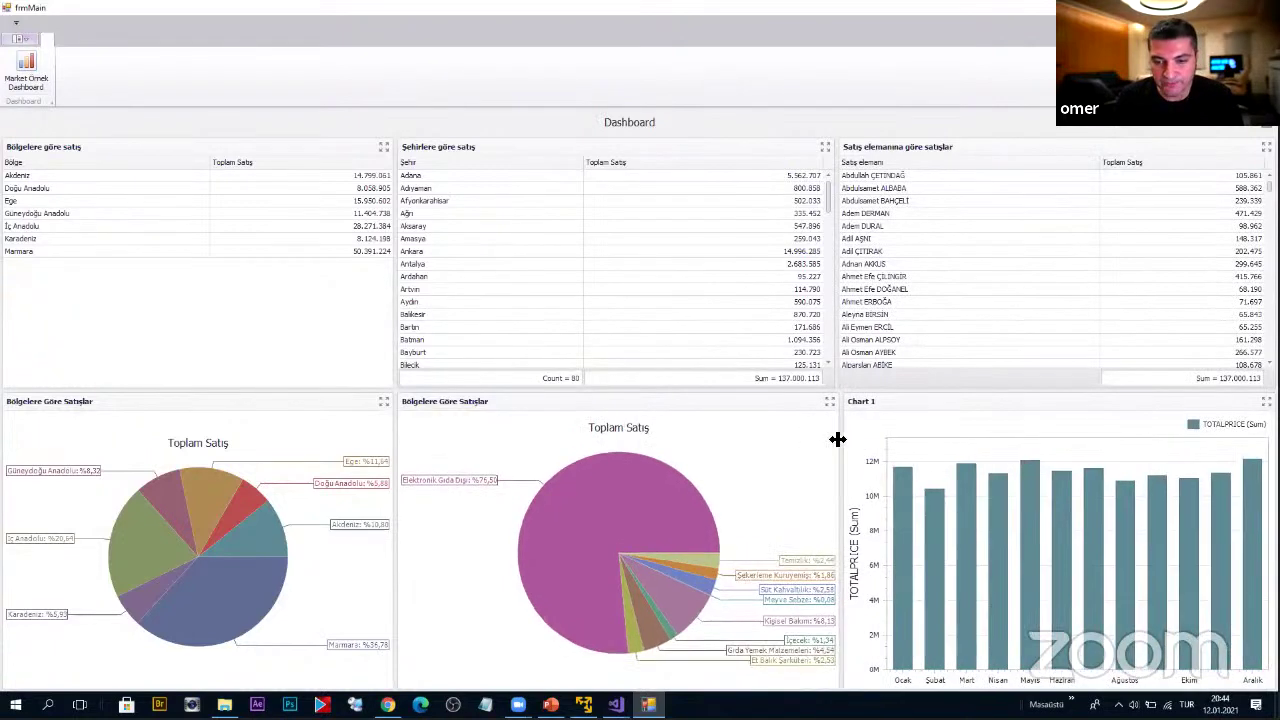
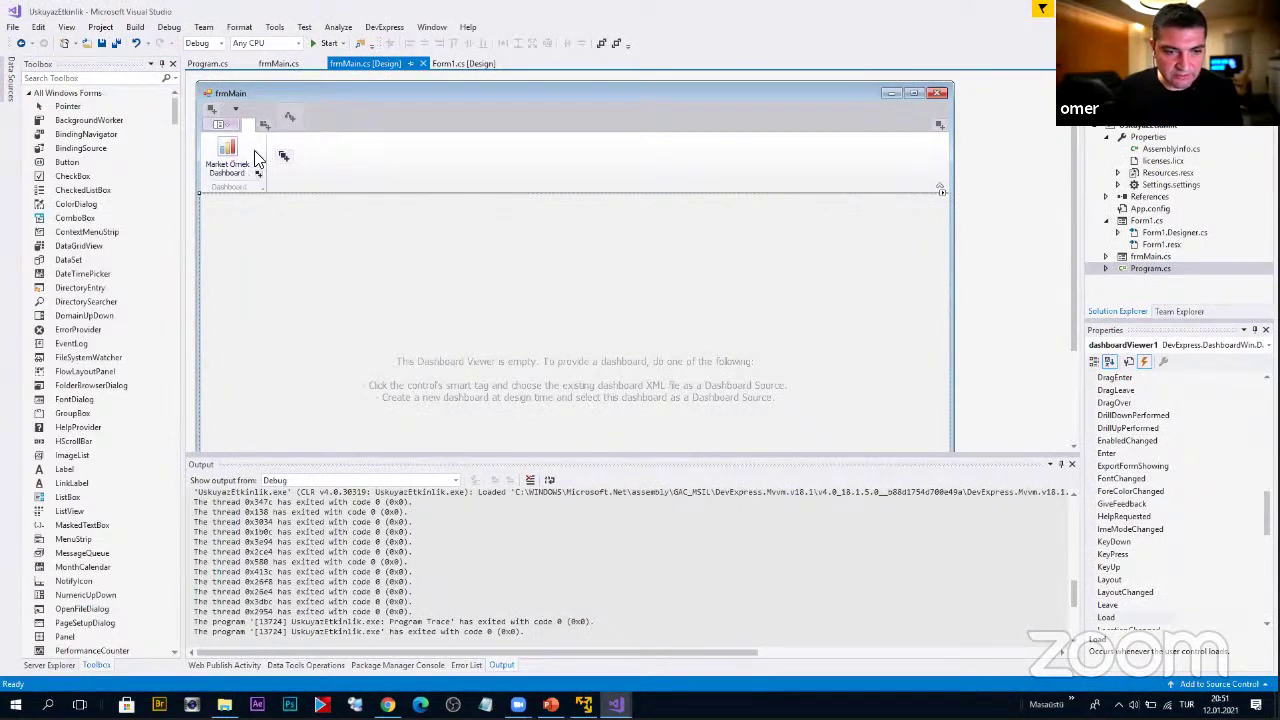
# Add a ribbon button captioned Designer to the Dashboard group, before Market Örnek Dashboard
pyautogui.click(283, 156)
pyautogui.click(272, 176)
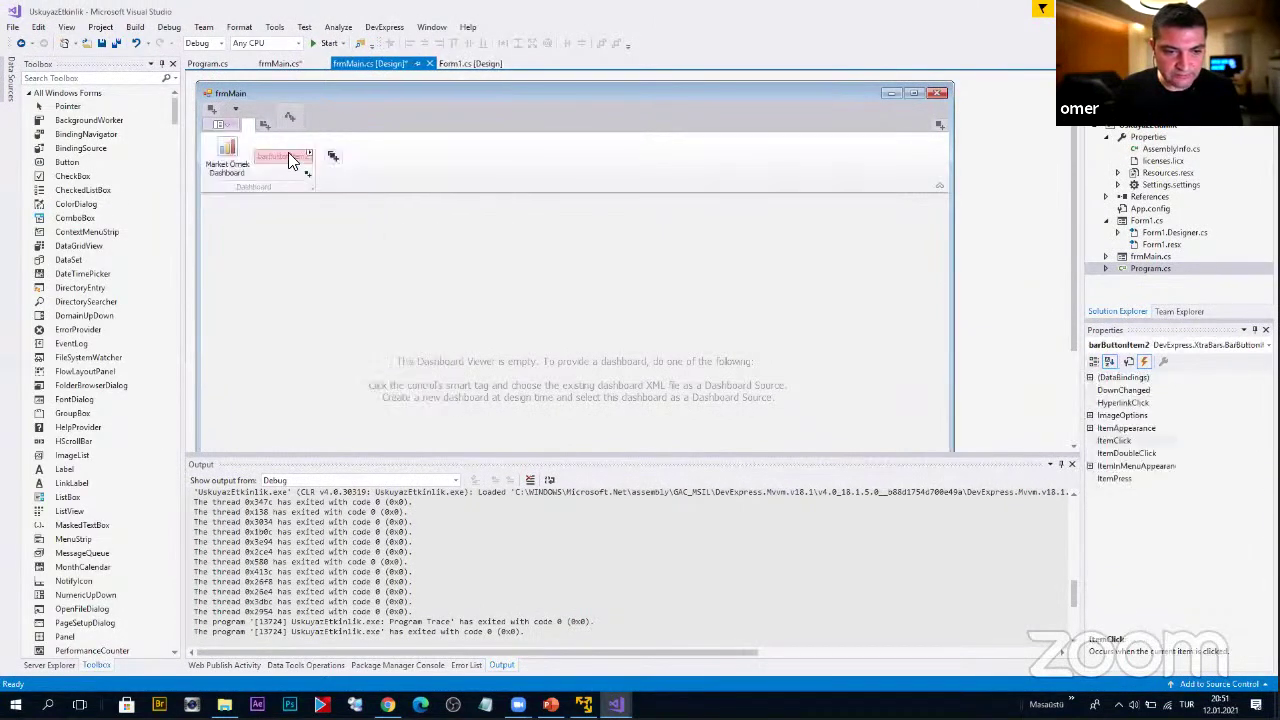
pyautogui.moveTo(226, 165); pyautogui.dragTo(337, 157)
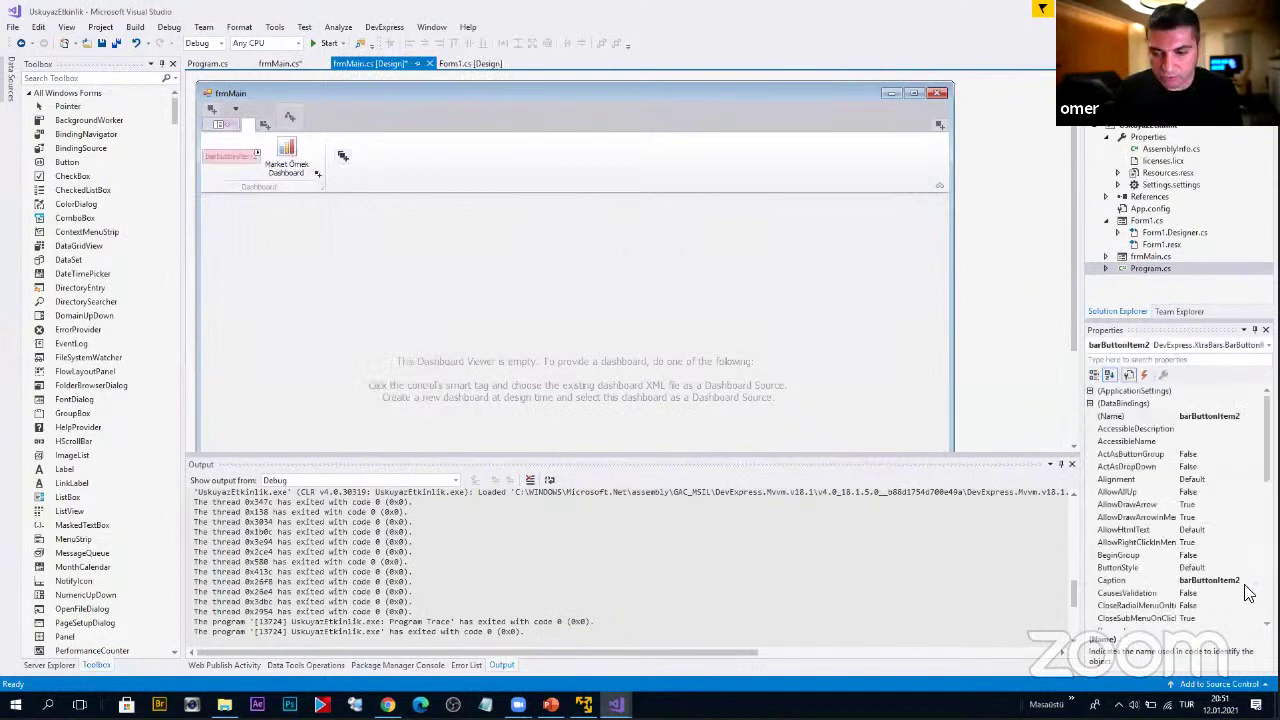
pyautogui.press('F4')
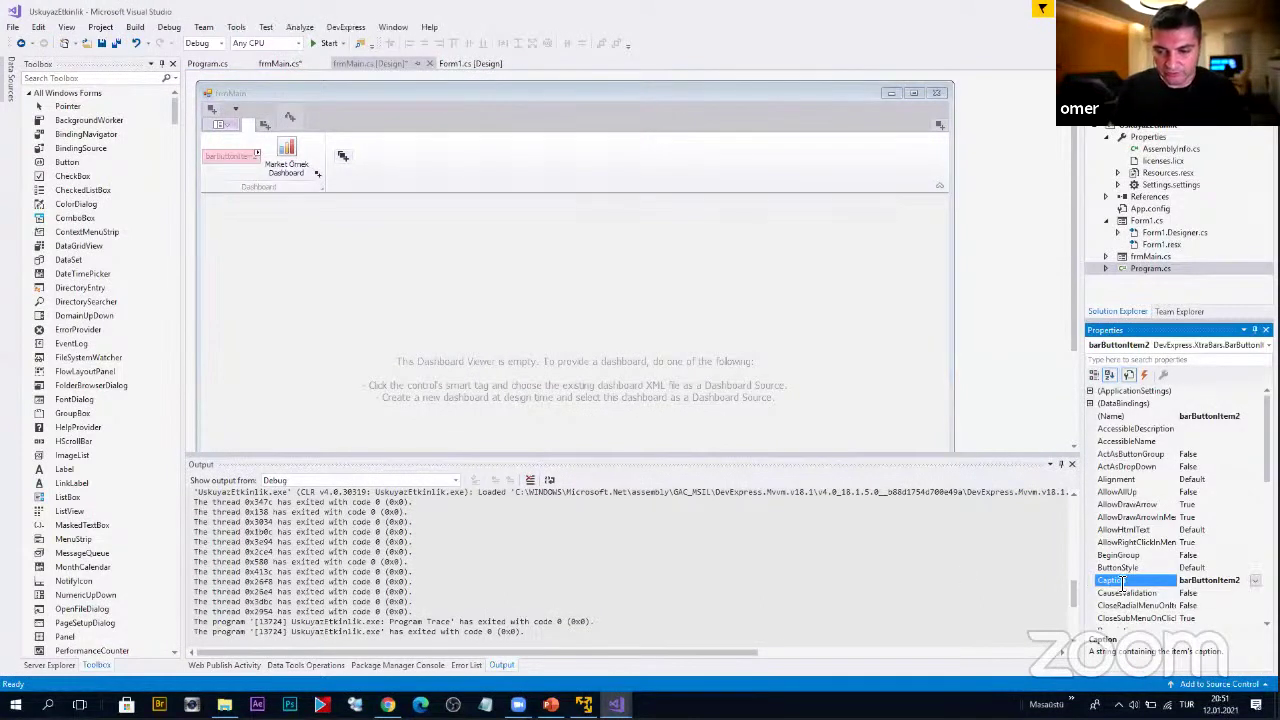
pyautogui.doubleClick(1122, 580)
pyautogui.write('Designer')
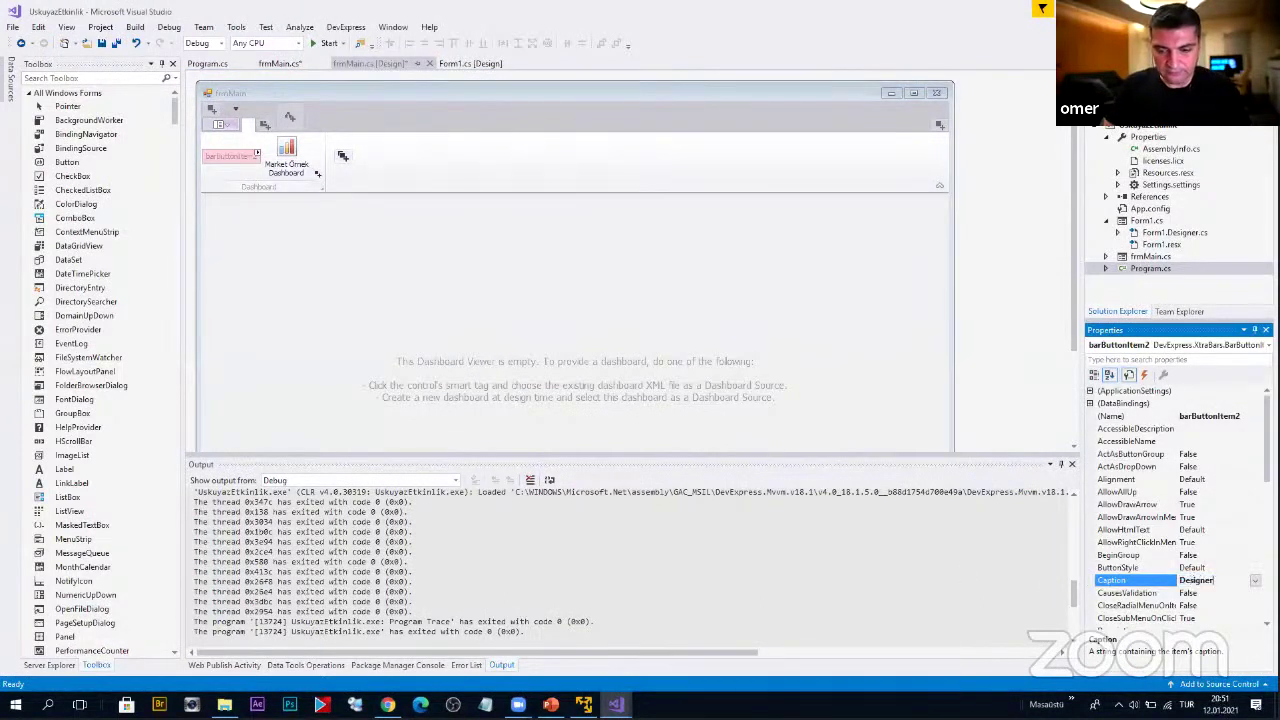
pyautogui.press('Return')
# Give the Designer button a large icon from the smart tag's Image Picker gallery
pyautogui.click(229, 158)
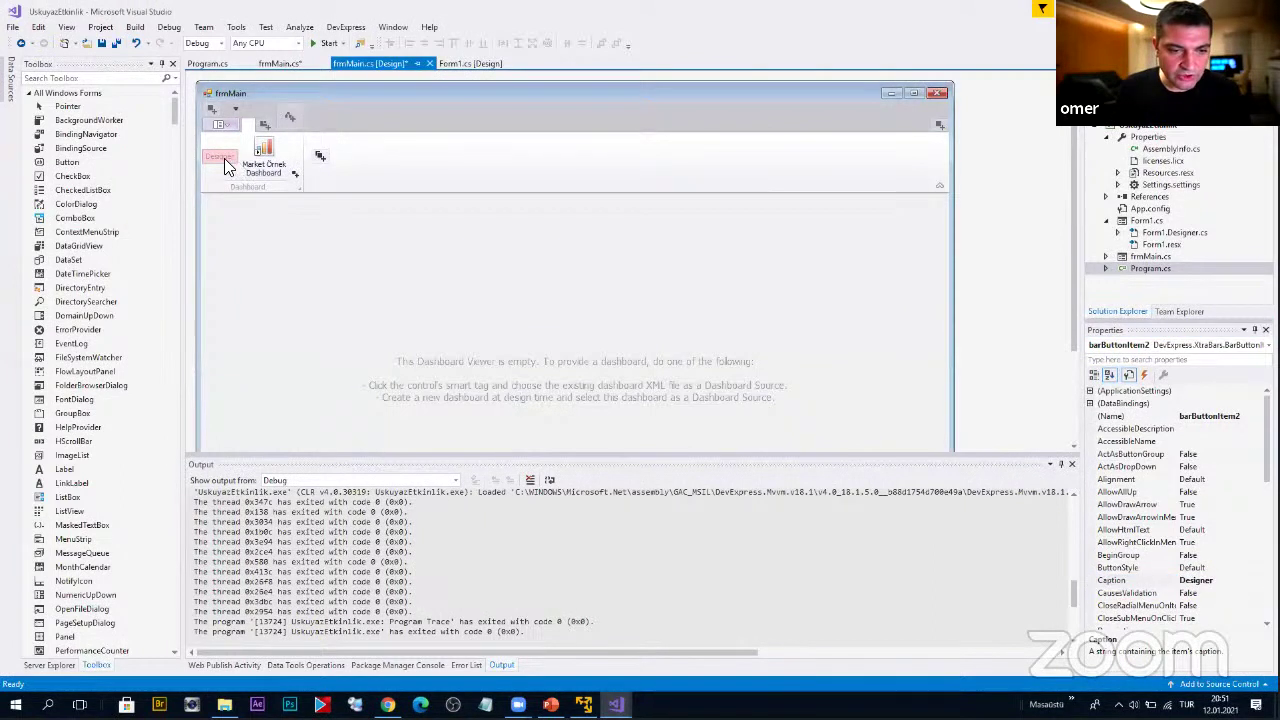
pyautogui.click(229, 160)
pyautogui.click(230, 152)
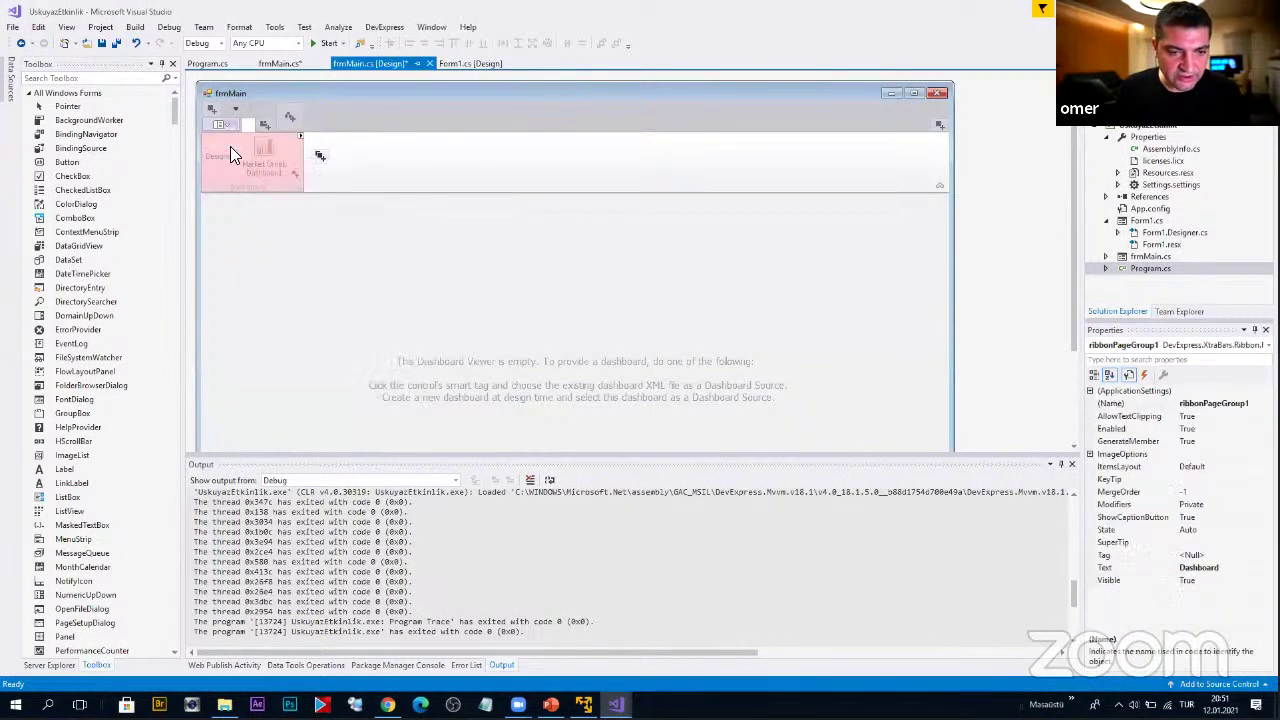
pyautogui.click(232, 158)
pyautogui.click(294, 174)
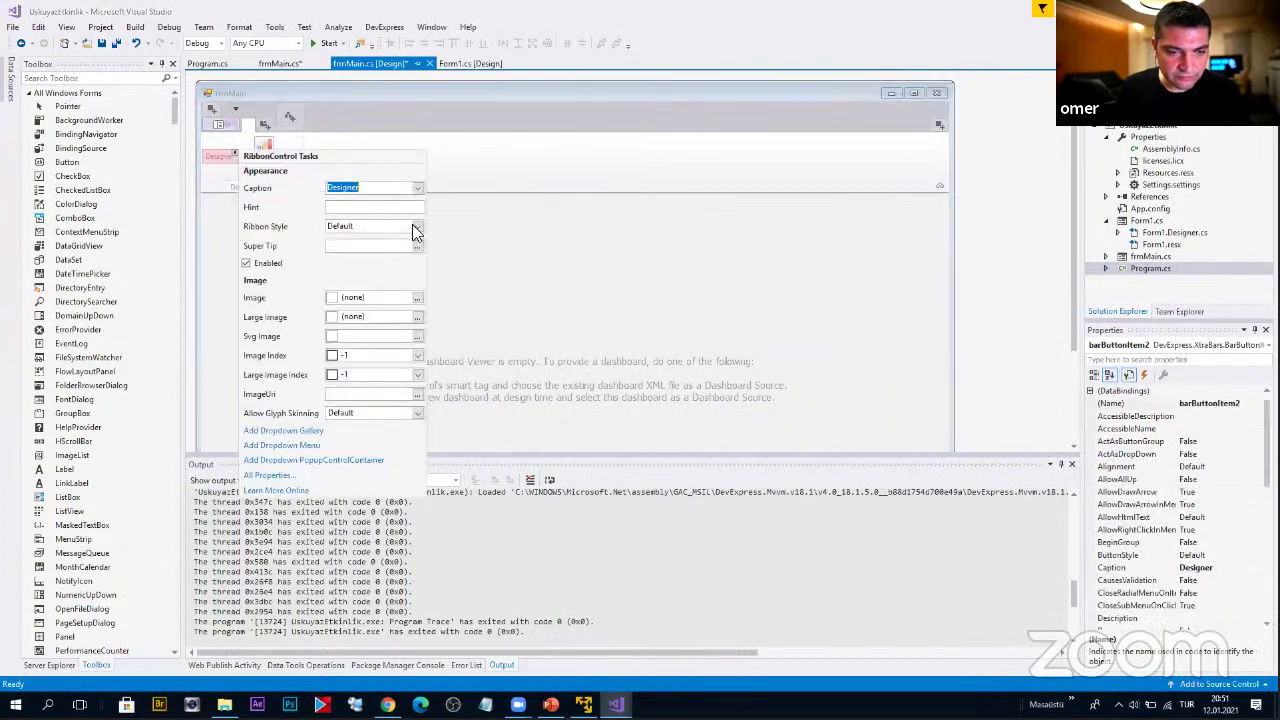
pyautogui.click(418, 246)
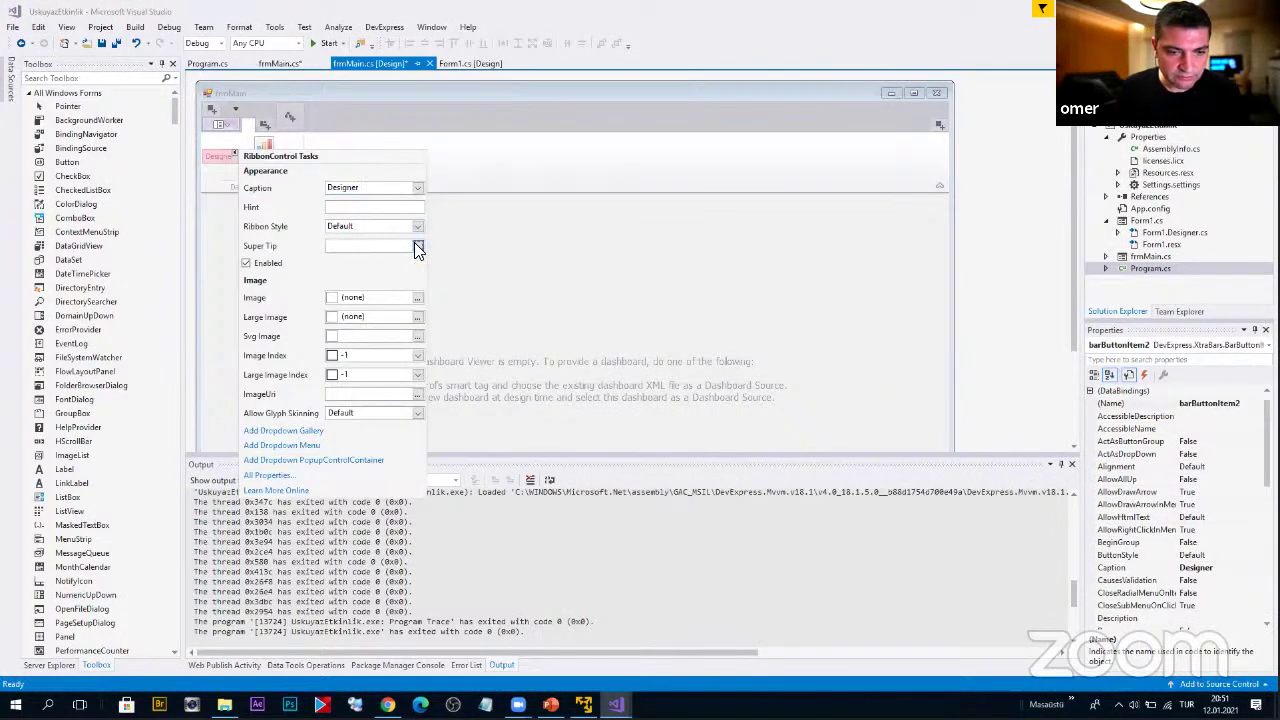
pyautogui.click(418, 316)
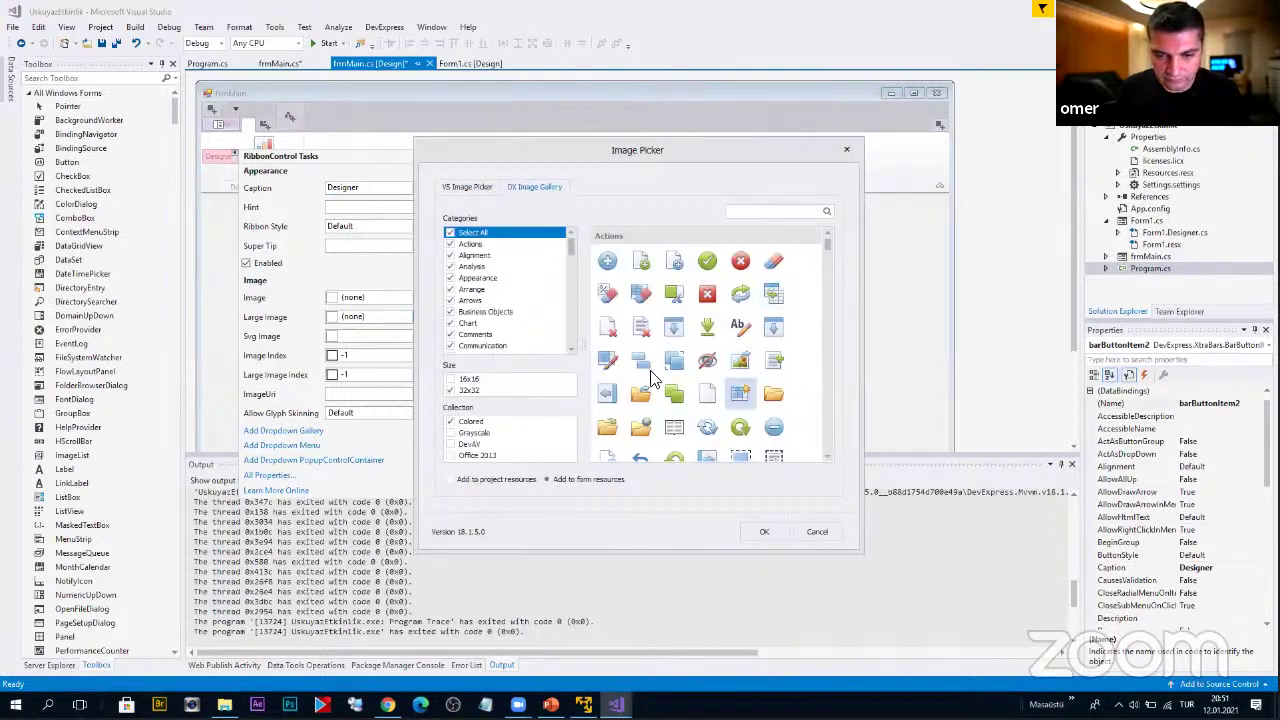
pyautogui.click(609, 363)
pyautogui.click(763, 525)
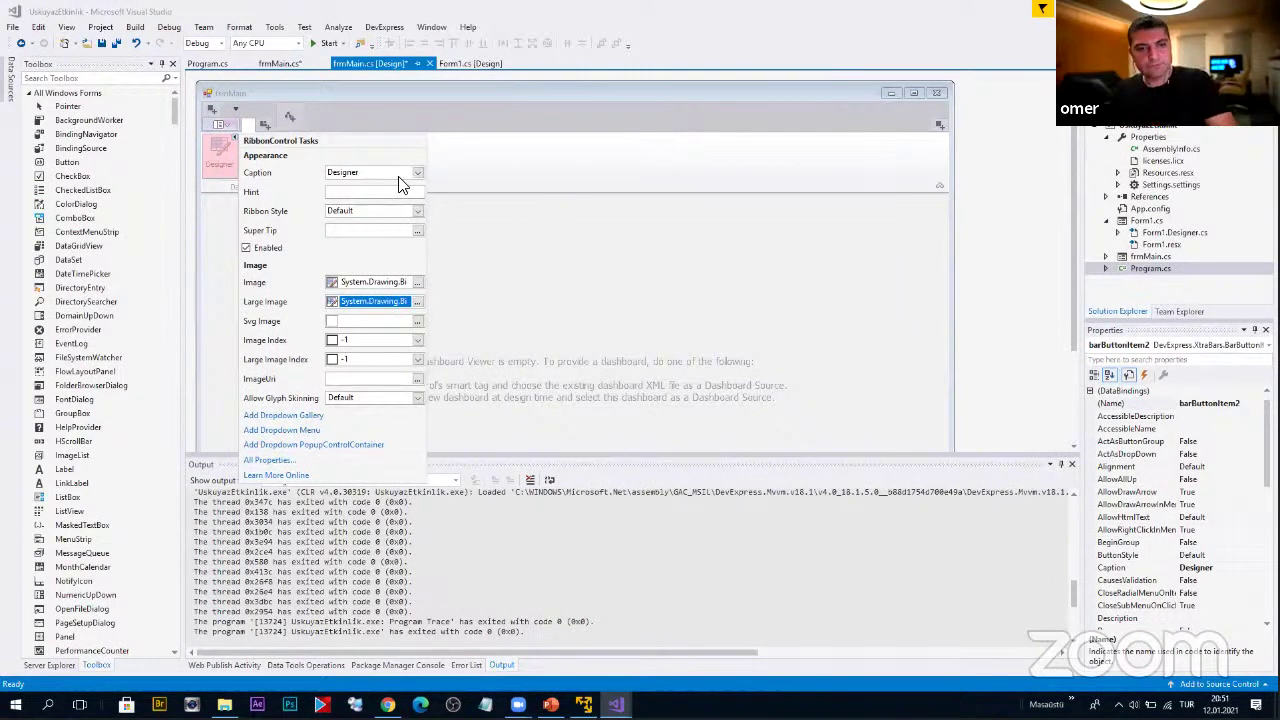
pyautogui.click(542, 272)
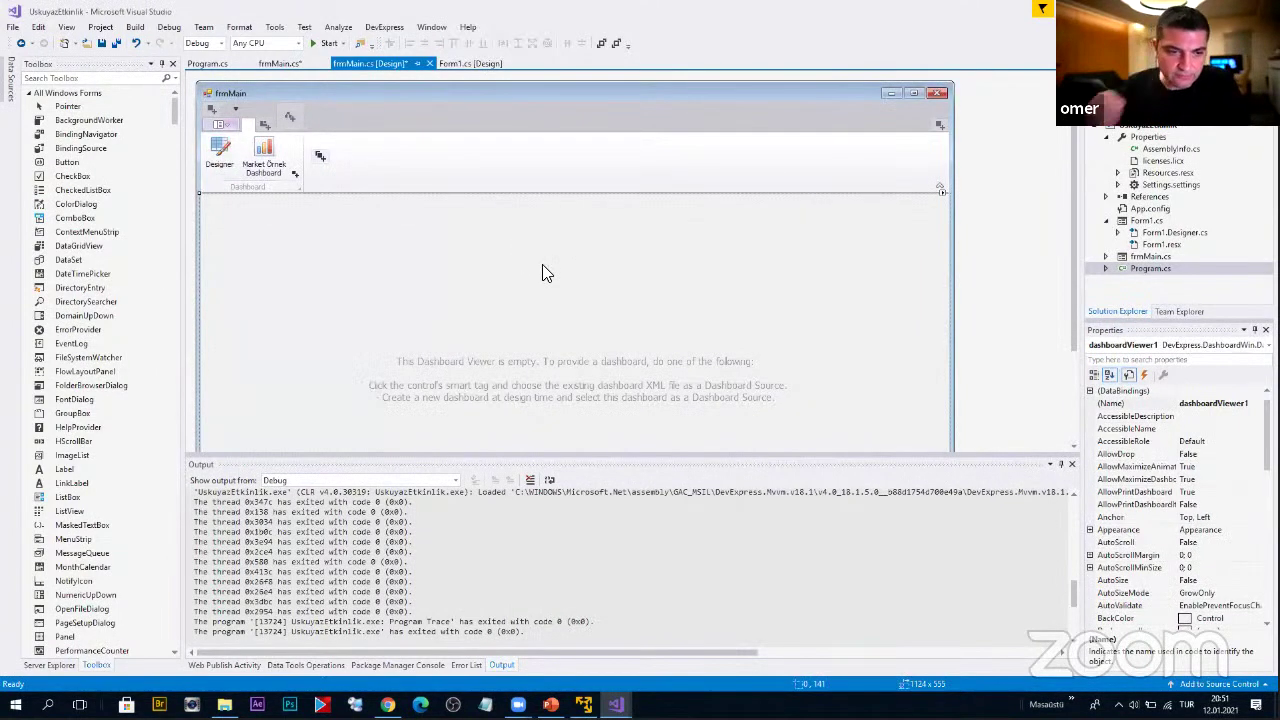
# Write Form1 f = new Form1(); f.ShowDialog(); in the Designer ItemClick handler and run the app
pyautogui.doubleClick(217, 155)
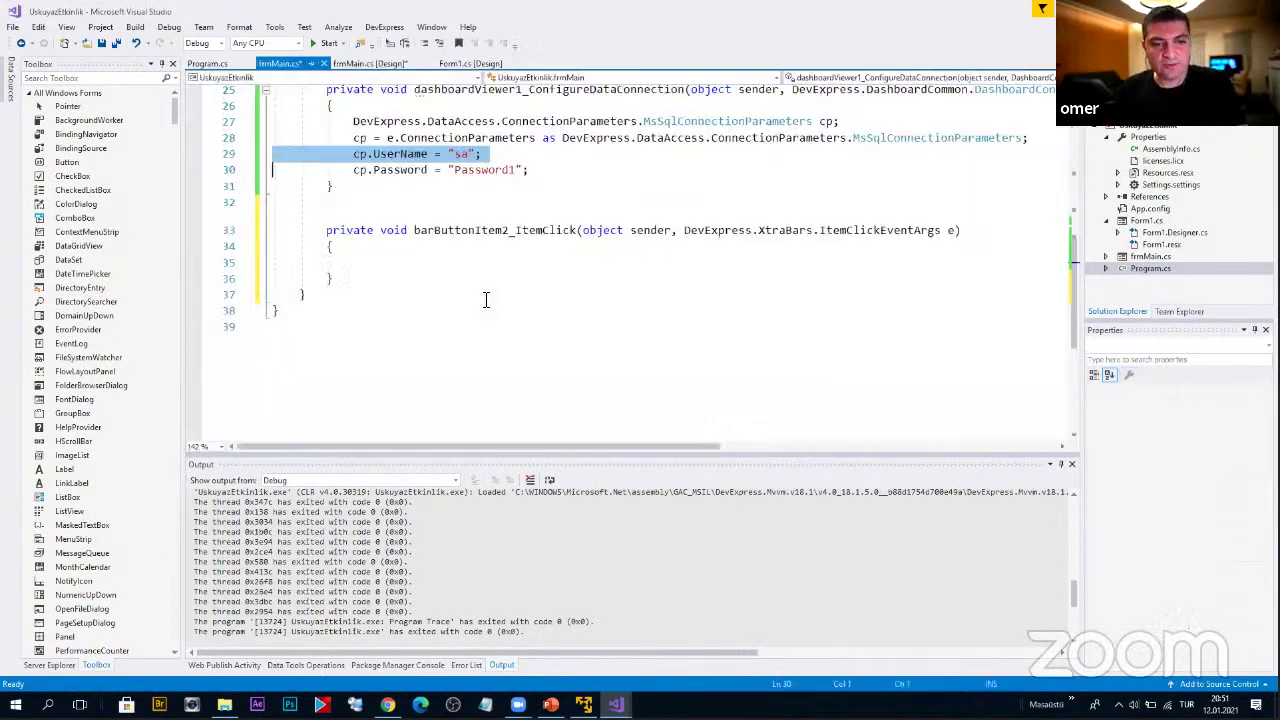
pyautogui.click(404, 268)
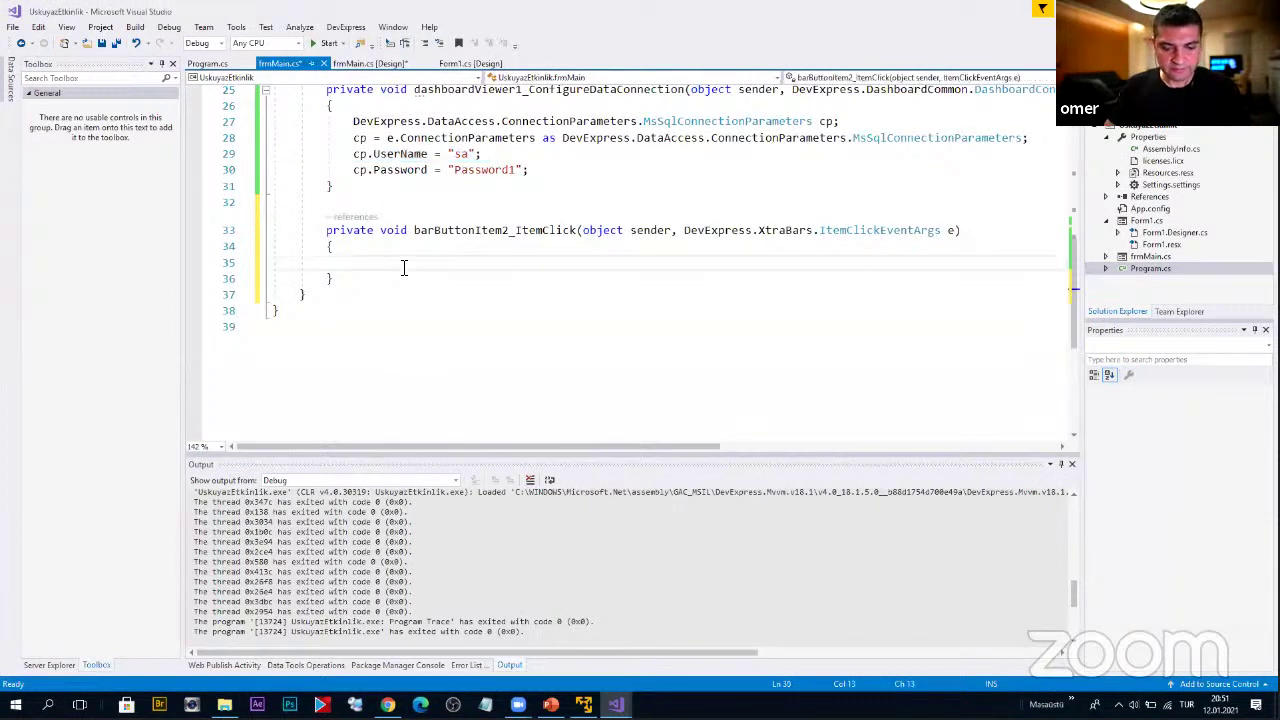
pyautogui.write('frmd')
pyautogui.press('BackSpace')
pyautogui.press('BackSpace')
pyautogui.press('BackSpace')
pyautogui.press('BackSpace')
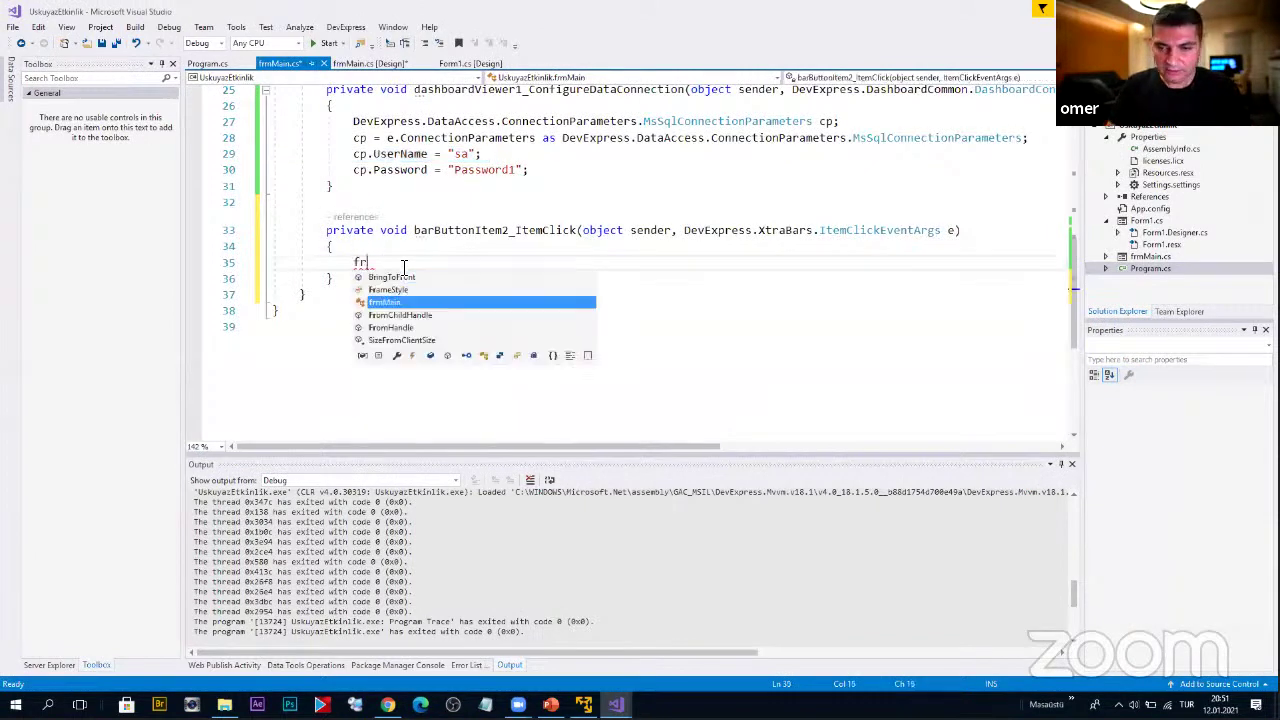
pyautogui.write('form')
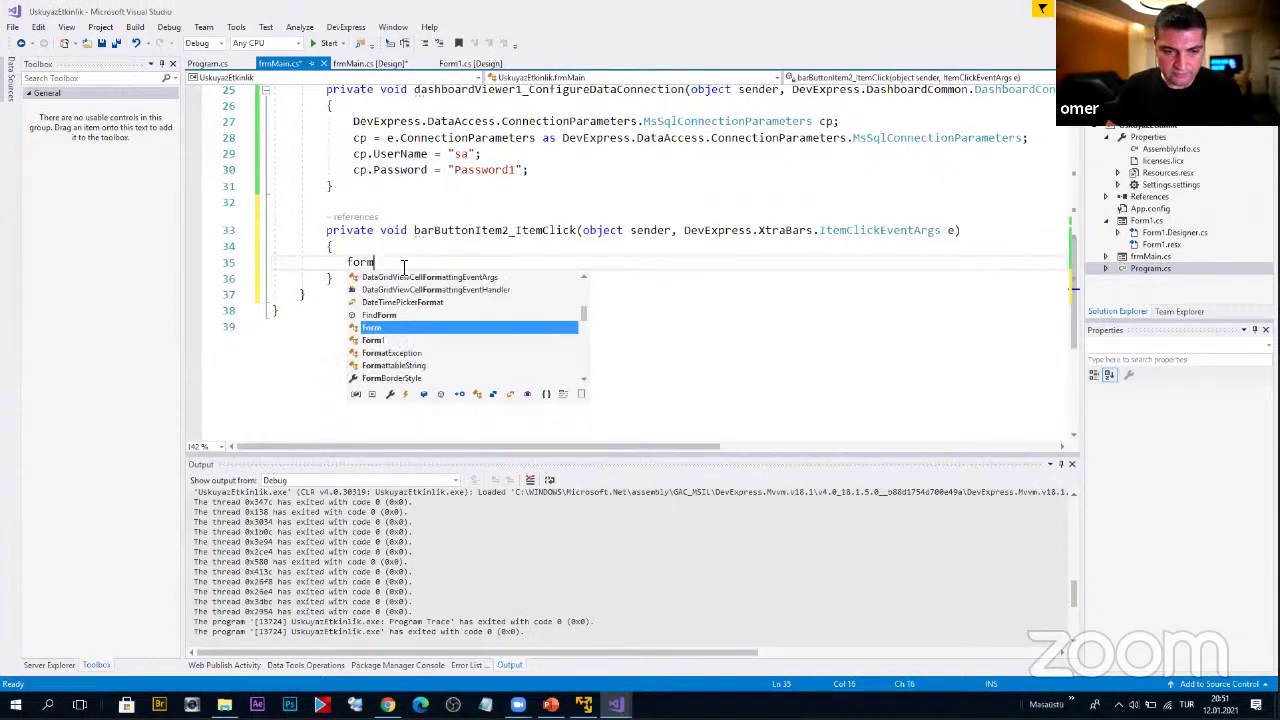
pyautogui.write('1 f')
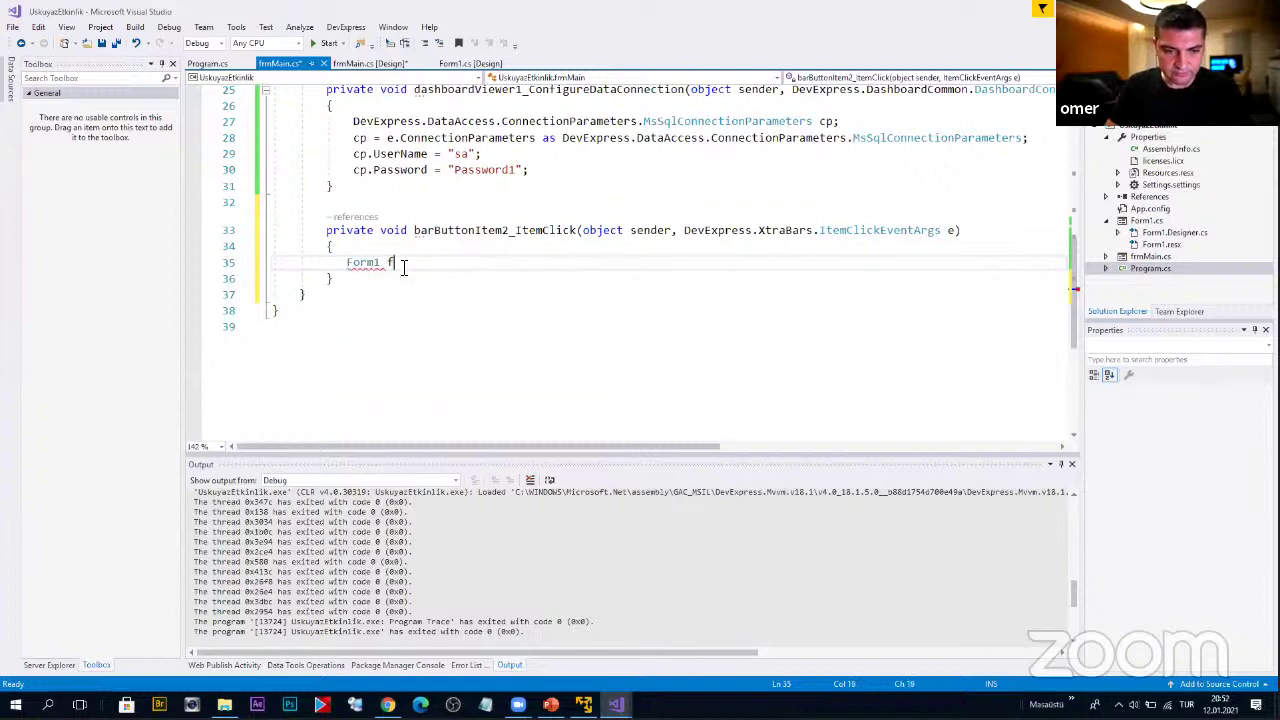
pyautogui.write('=new form')
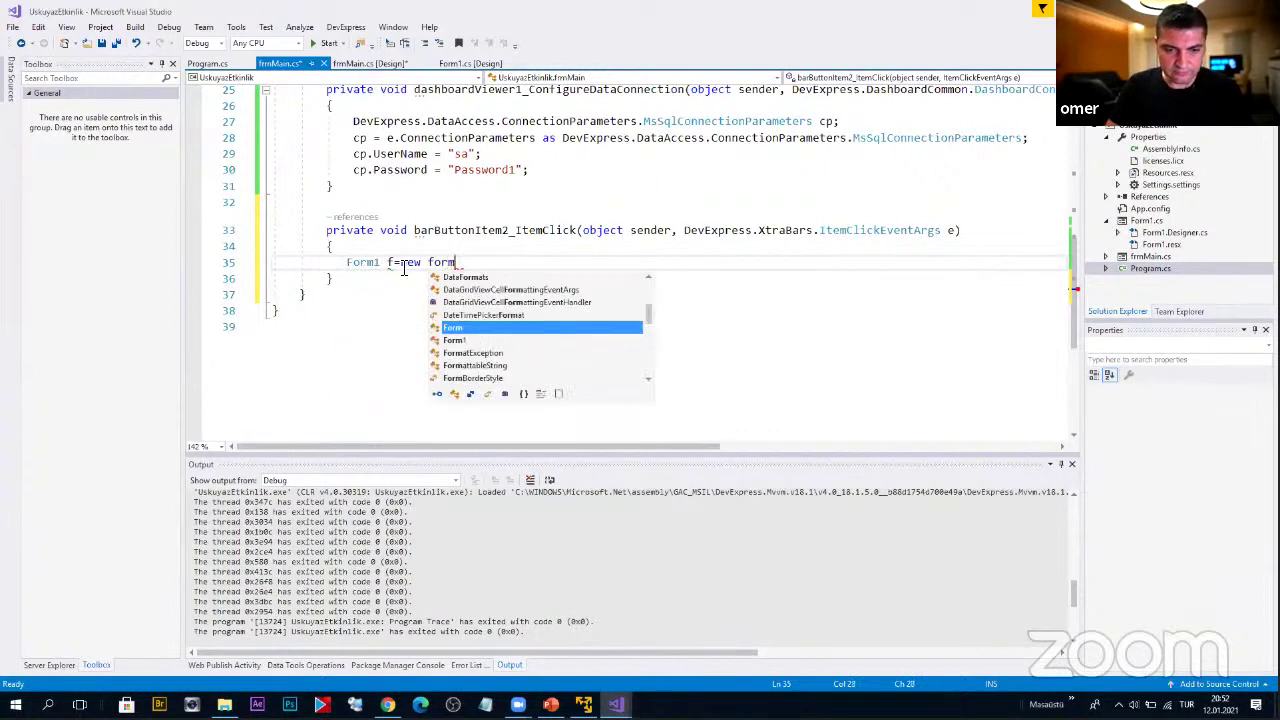
pyautogui.write('1();')
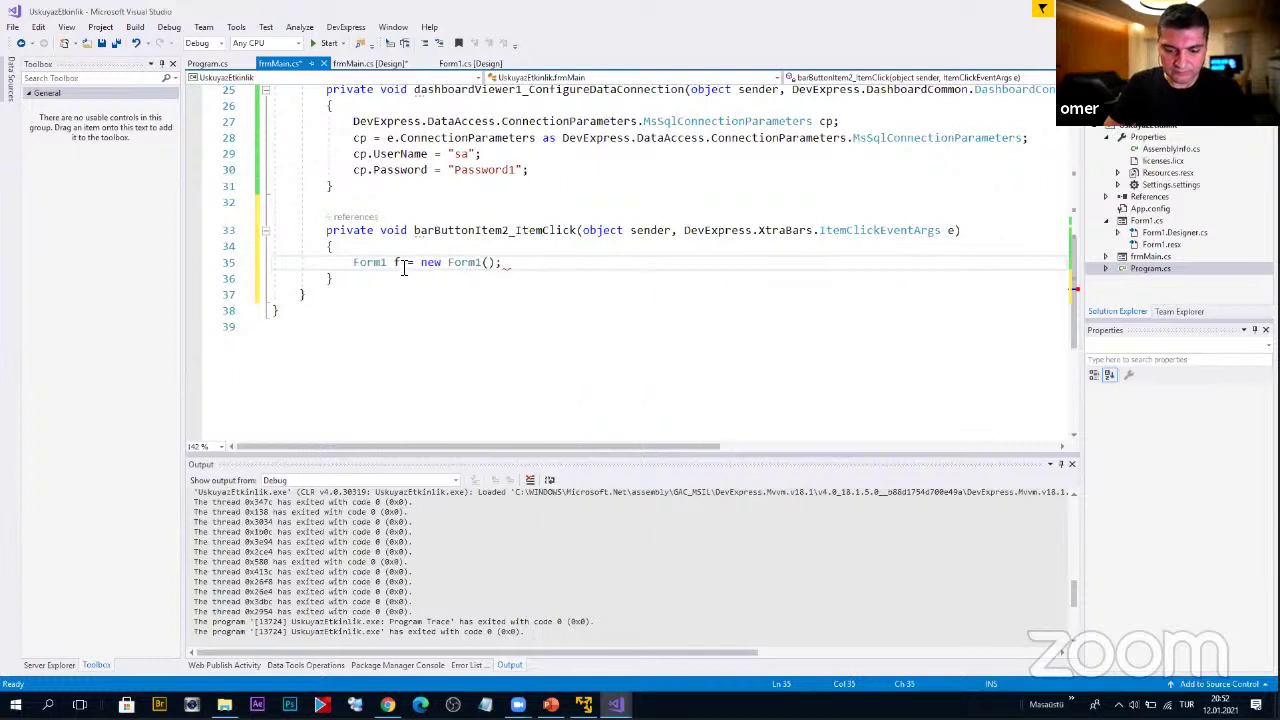
pyautogui.press('Return')
pyautogui.write('f.sho')
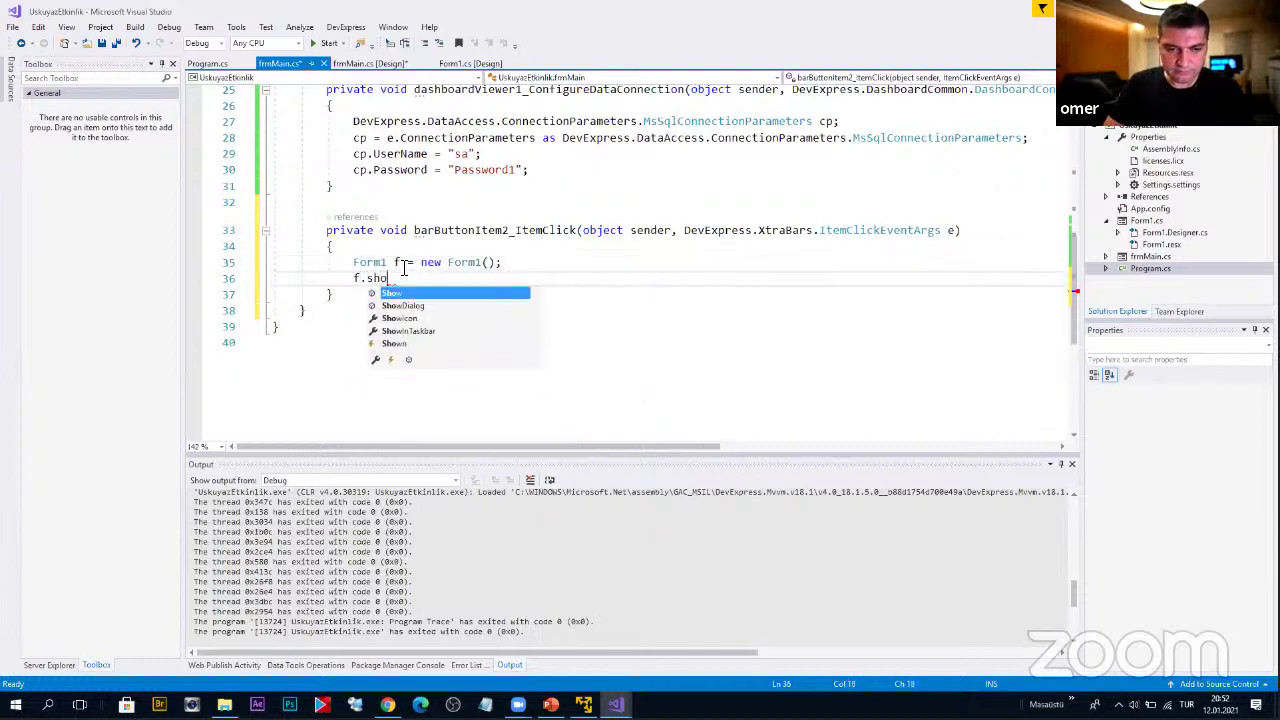
pyautogui.press('Down')
pyautogui.write('()')
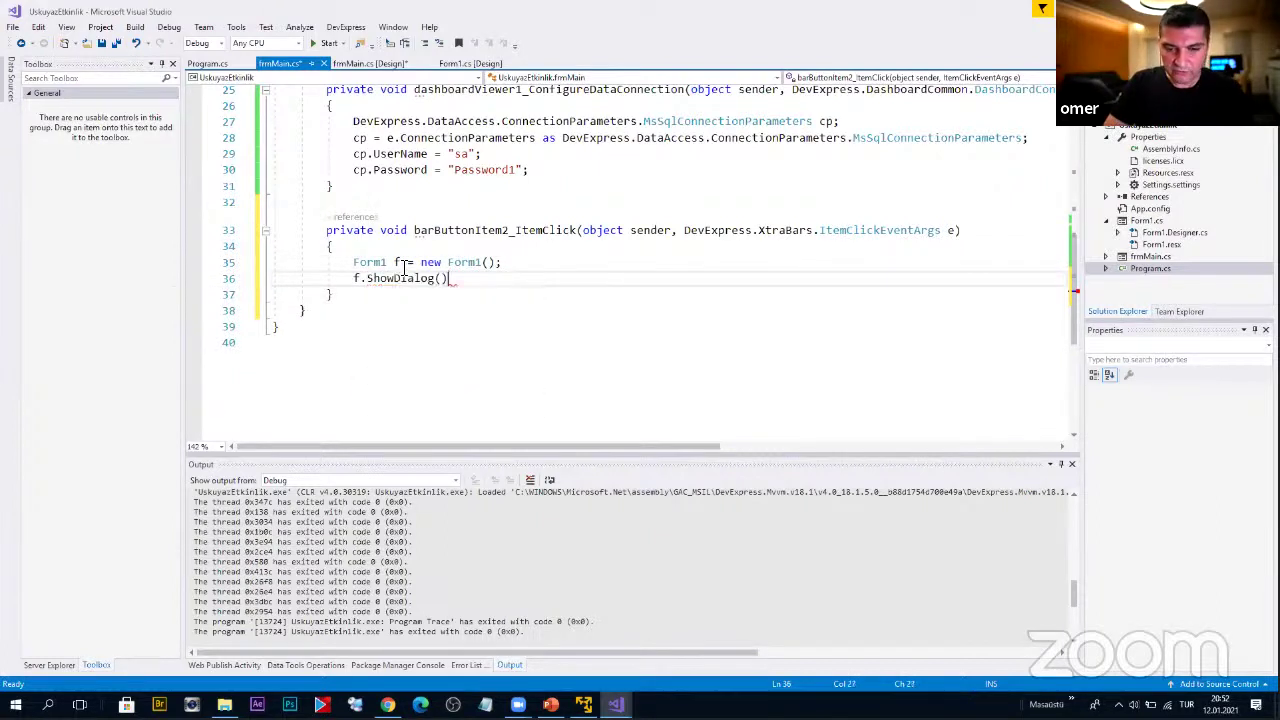
pyautogui.write(';')
pyautogui.press('F5')
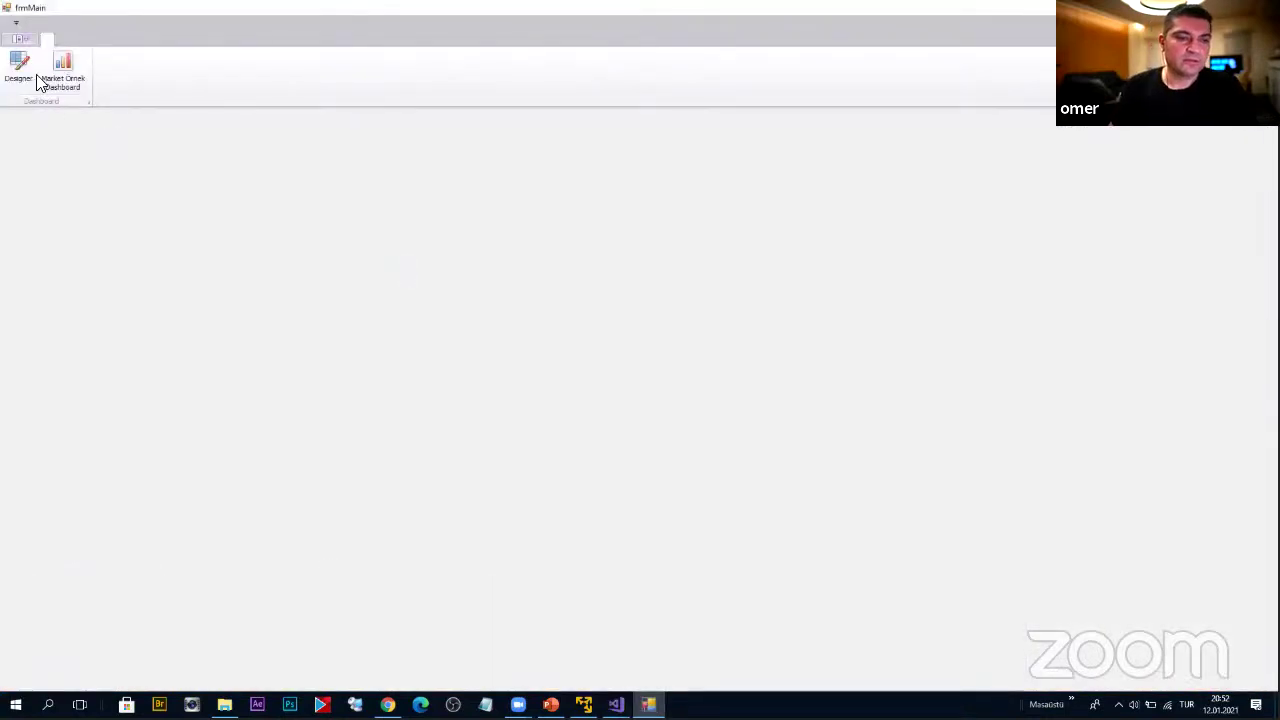
# Open the dashboard designer and its Data Source Wizard from Designer, then close everything
pyautogui.click(18, 64)
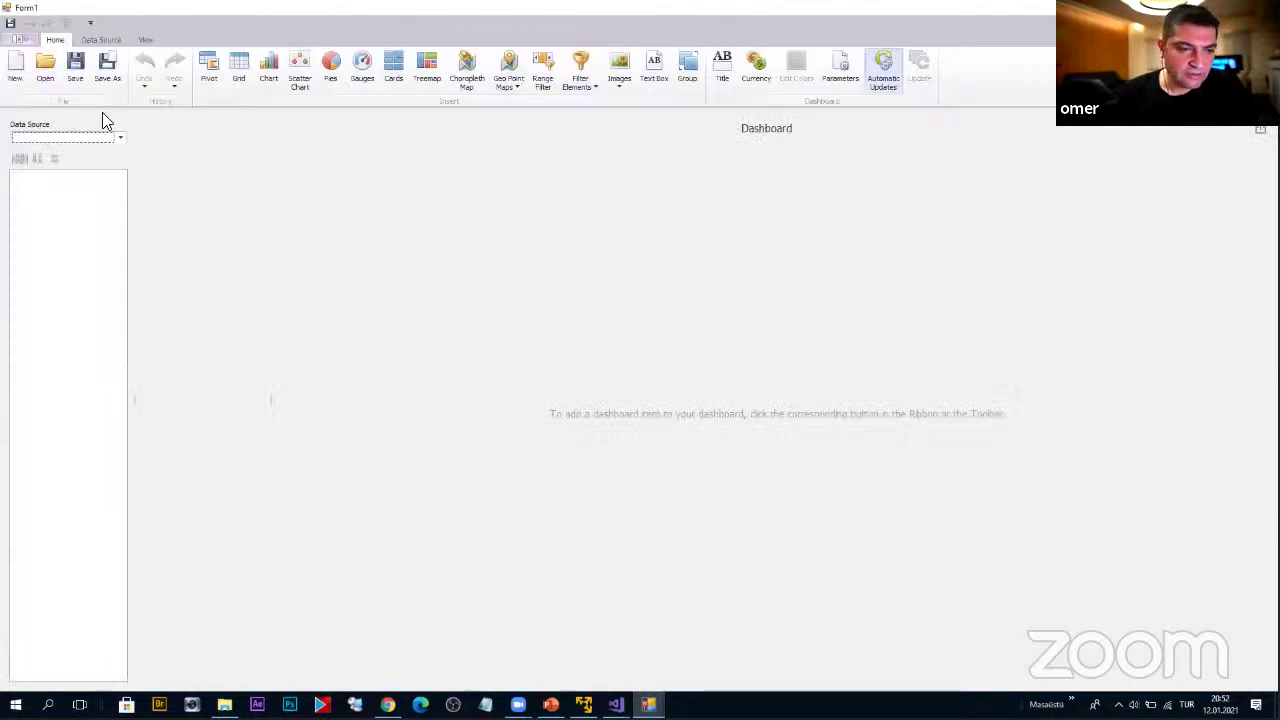
pyautogui.click(15, 68)
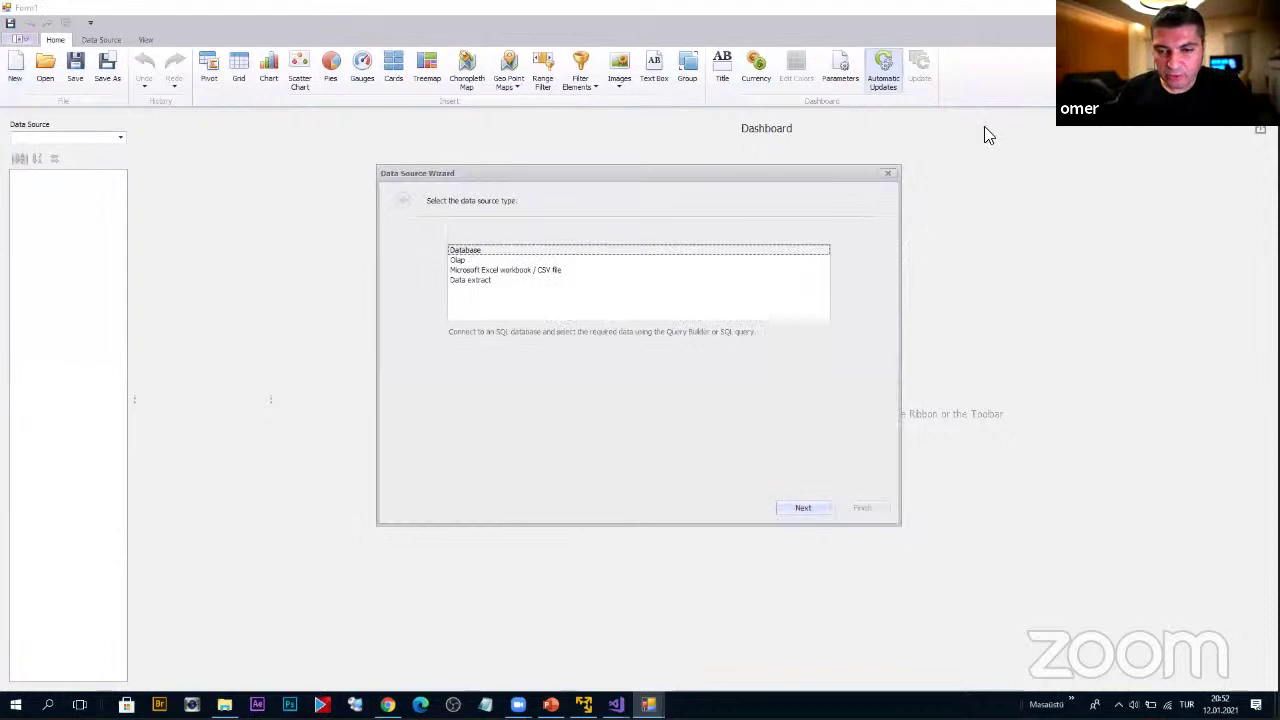
pyautogui.hotkey('alt', 'F4')
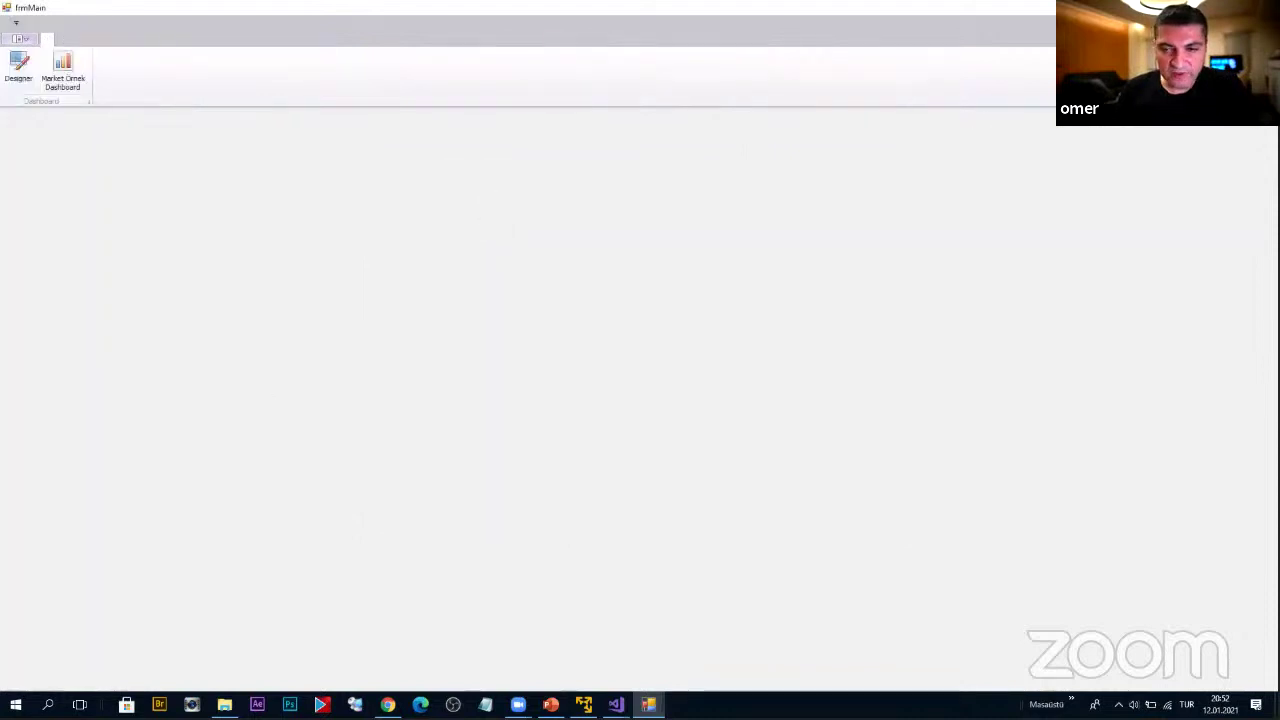
pyautogui.hotkey('alt', 'F4')
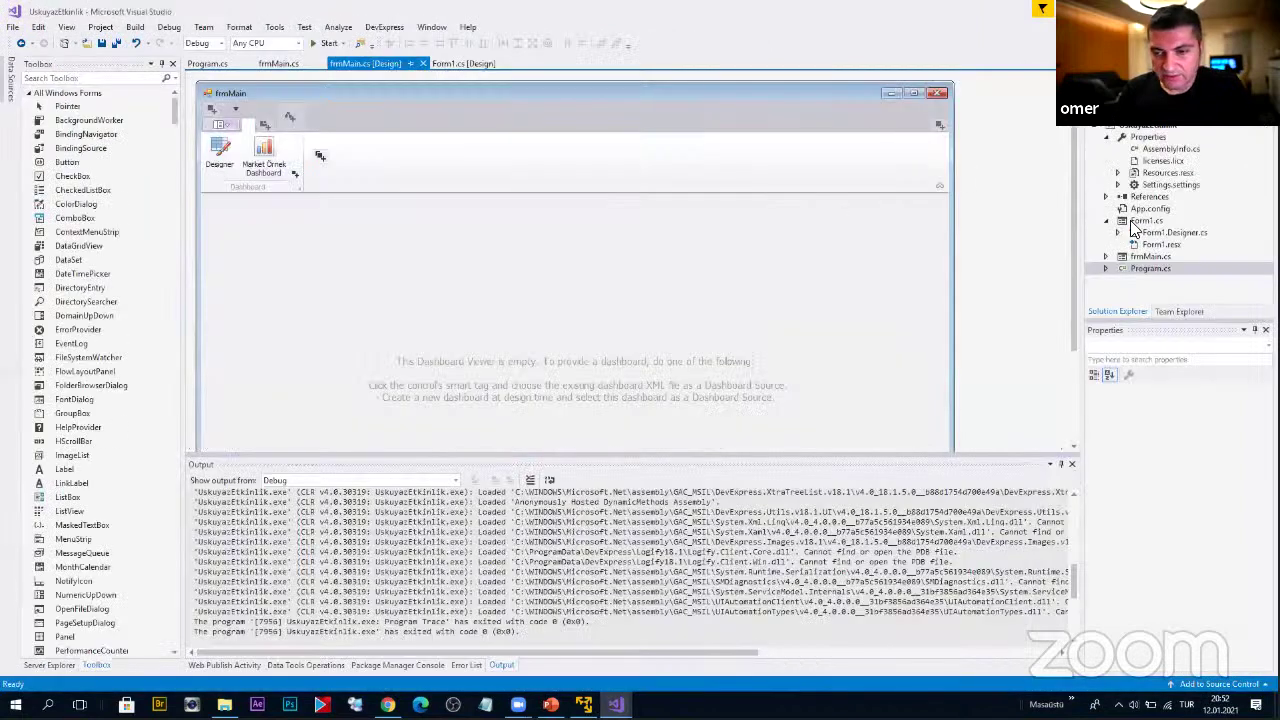
# Set EnableCustomSql to True under Form1's DataSourceWizard > SqlWizardSettings, then restart the app
pyautogui.doubleClick(1140, 224)
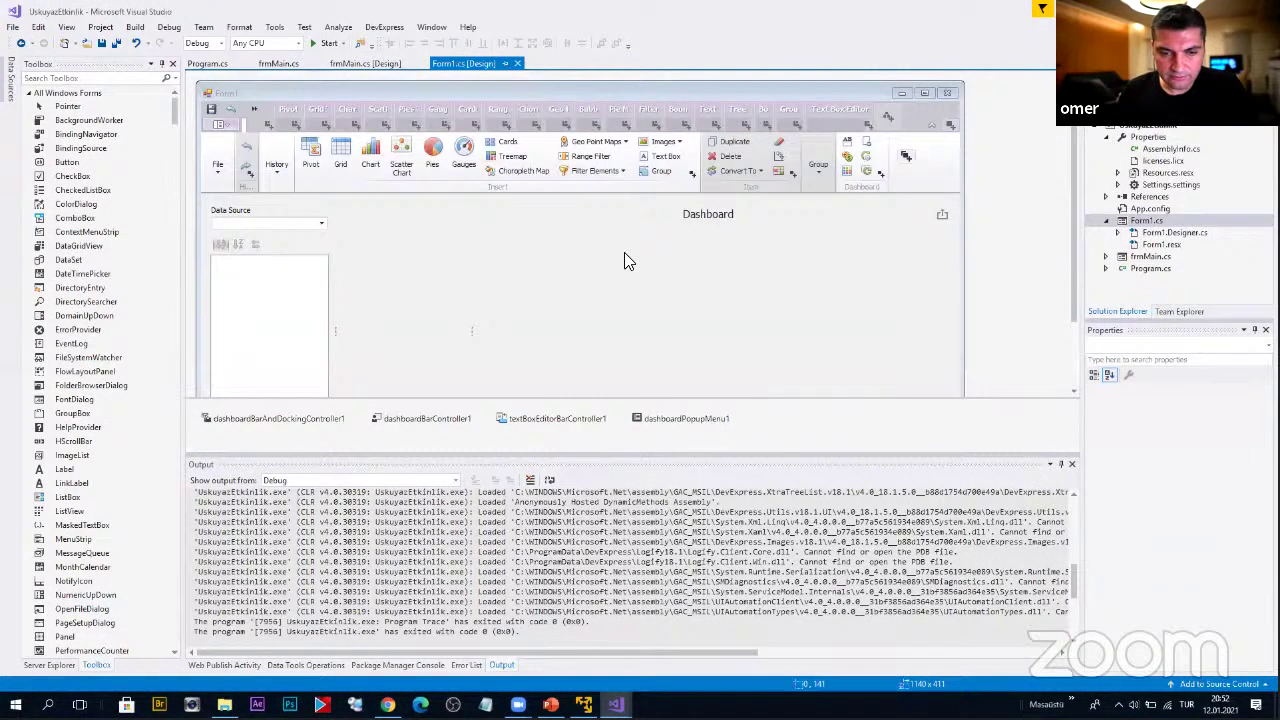
pyautogui.press('F4')
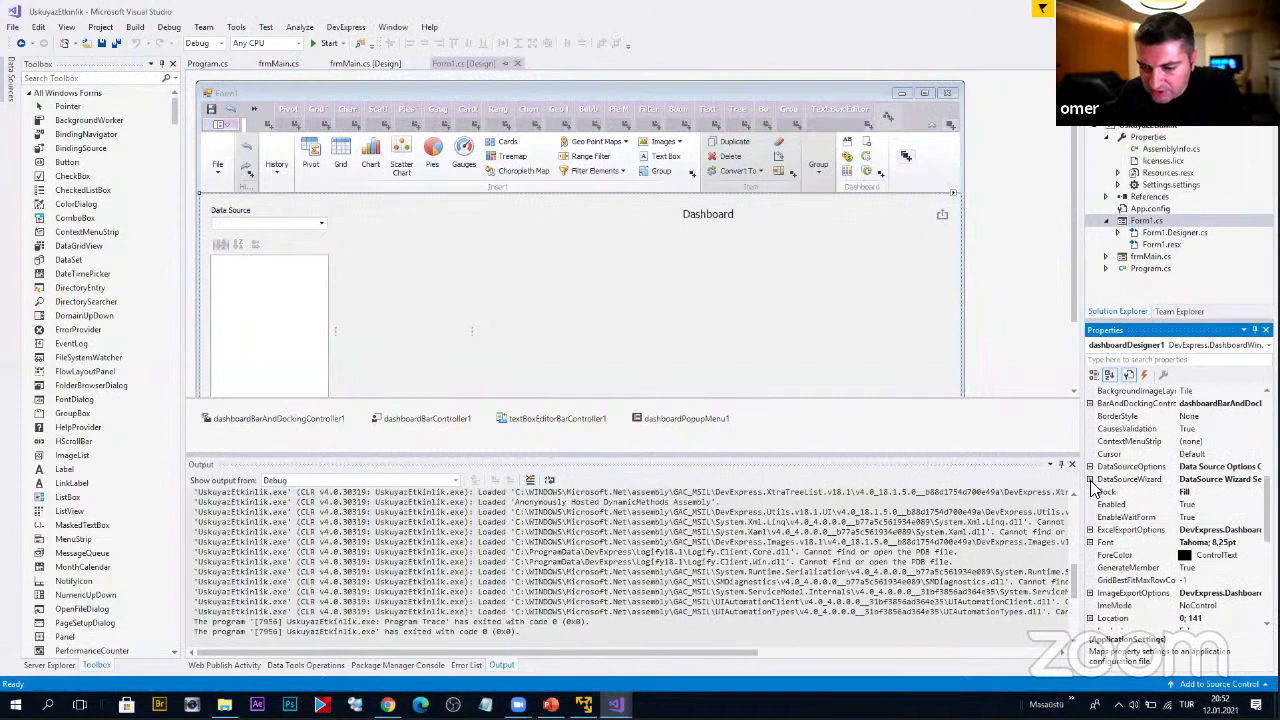
pyautogui.click(1090, 479)
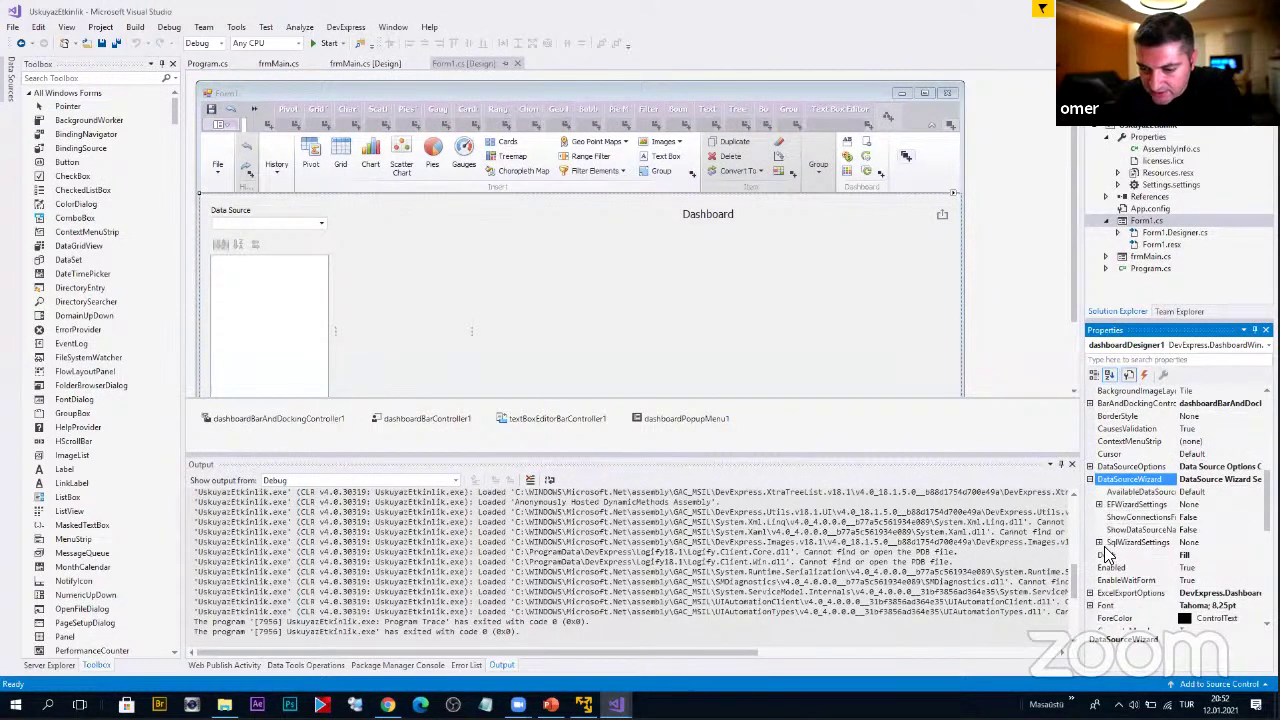
pyautogui.click(1099, 543)
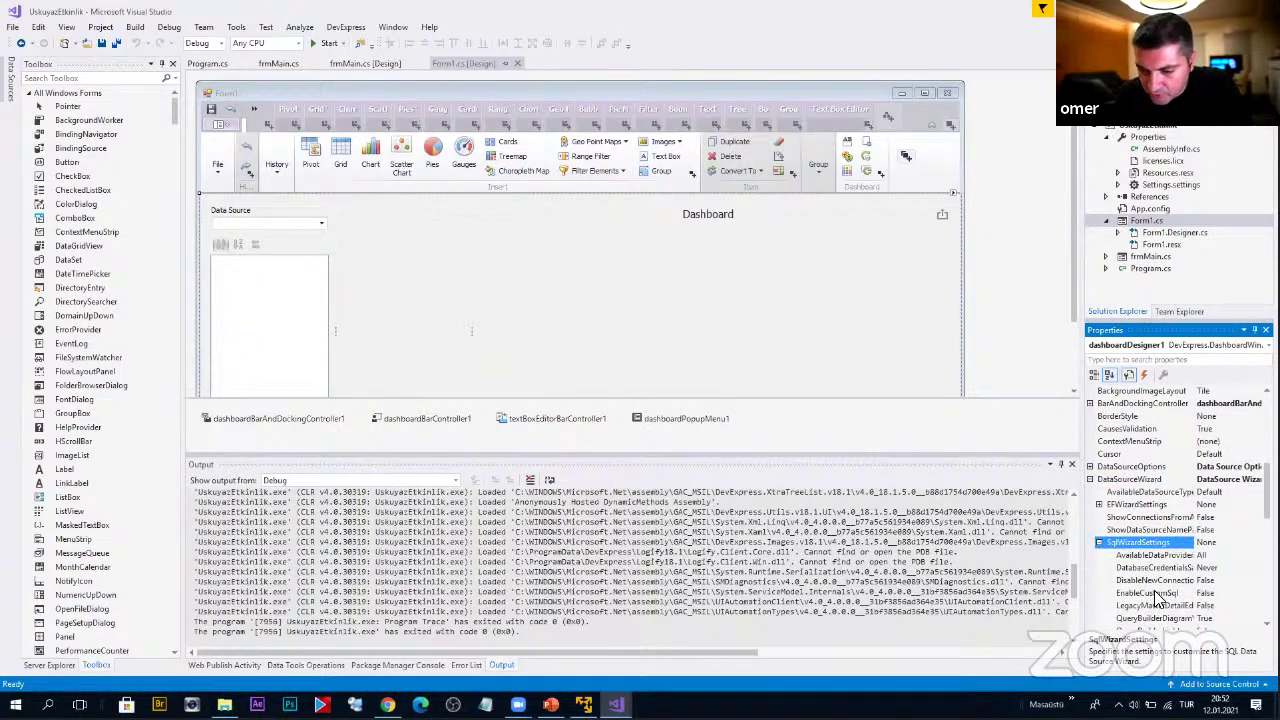
pyautogui.click(1165, 593)
pyautogui.scroll(-1, 1238, 573)
pyautogui.doubleClick(1222, 555)
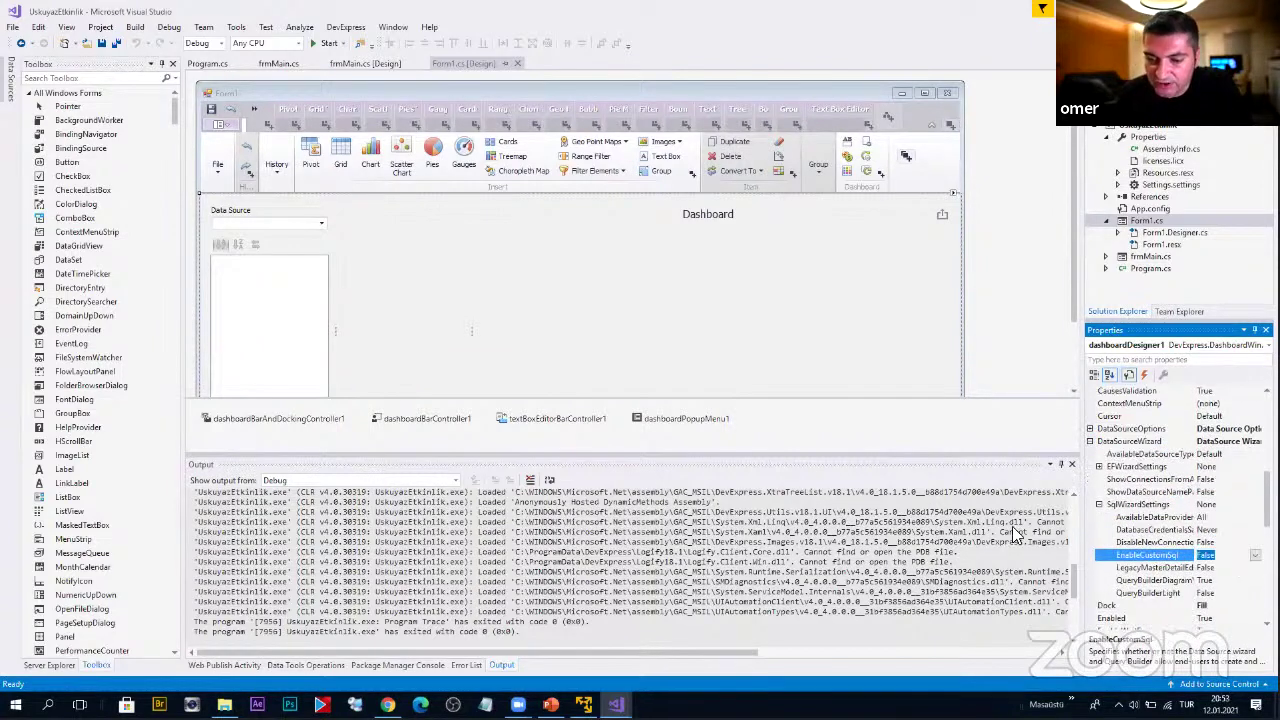
pyautogui.click(610, 378)
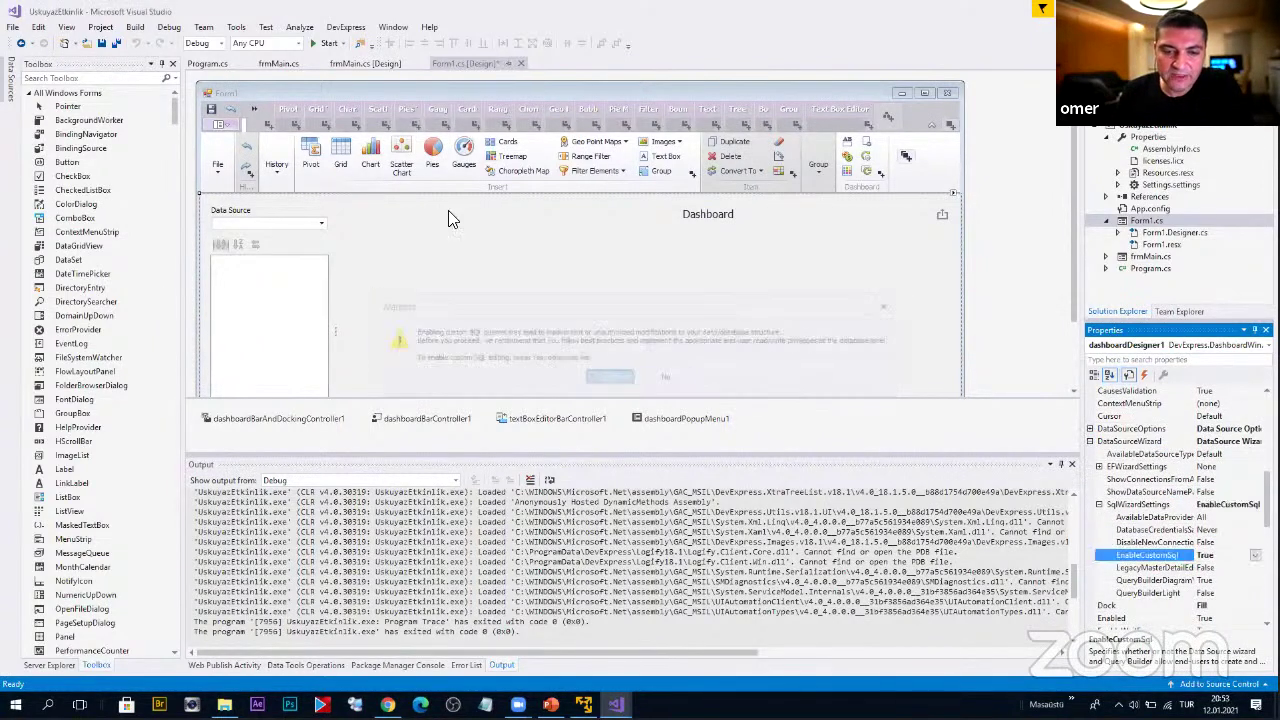
pyautogui.click(336, 45)
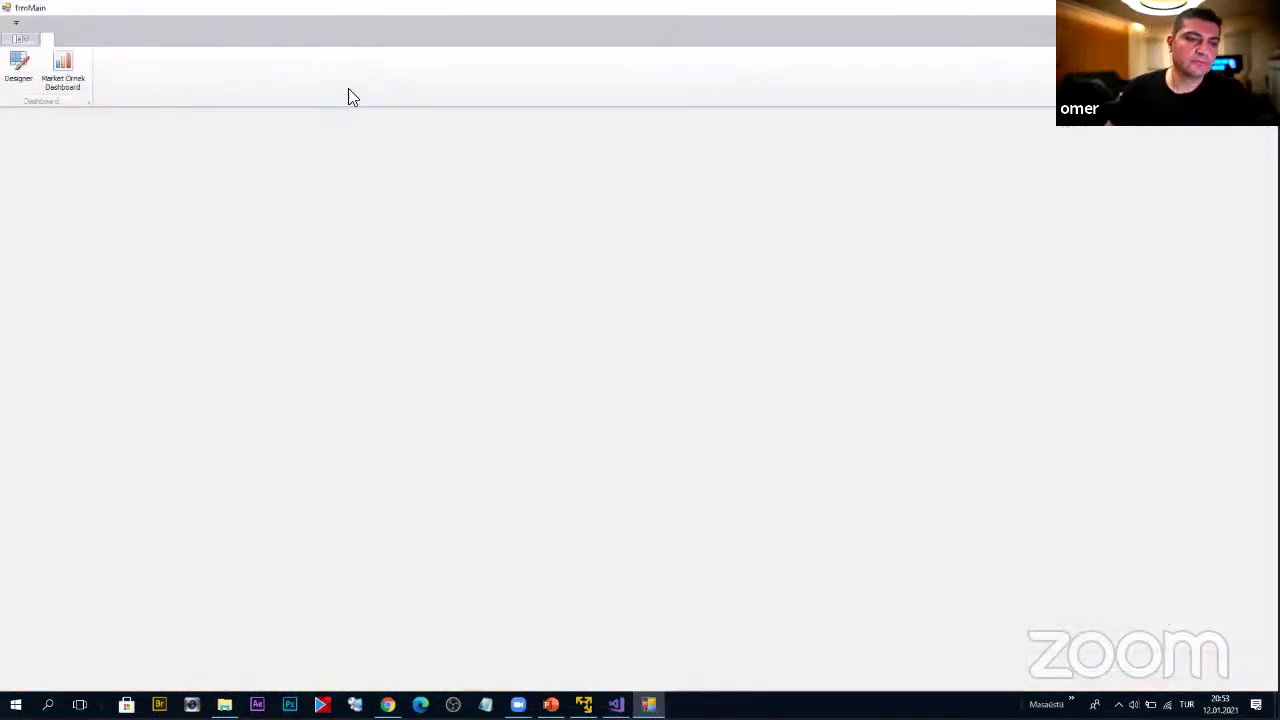
# Start a new dashboard connecting to SQL Server 192.168.183.184 with server-authentication login credentials
pyautogui.click(18, 66)
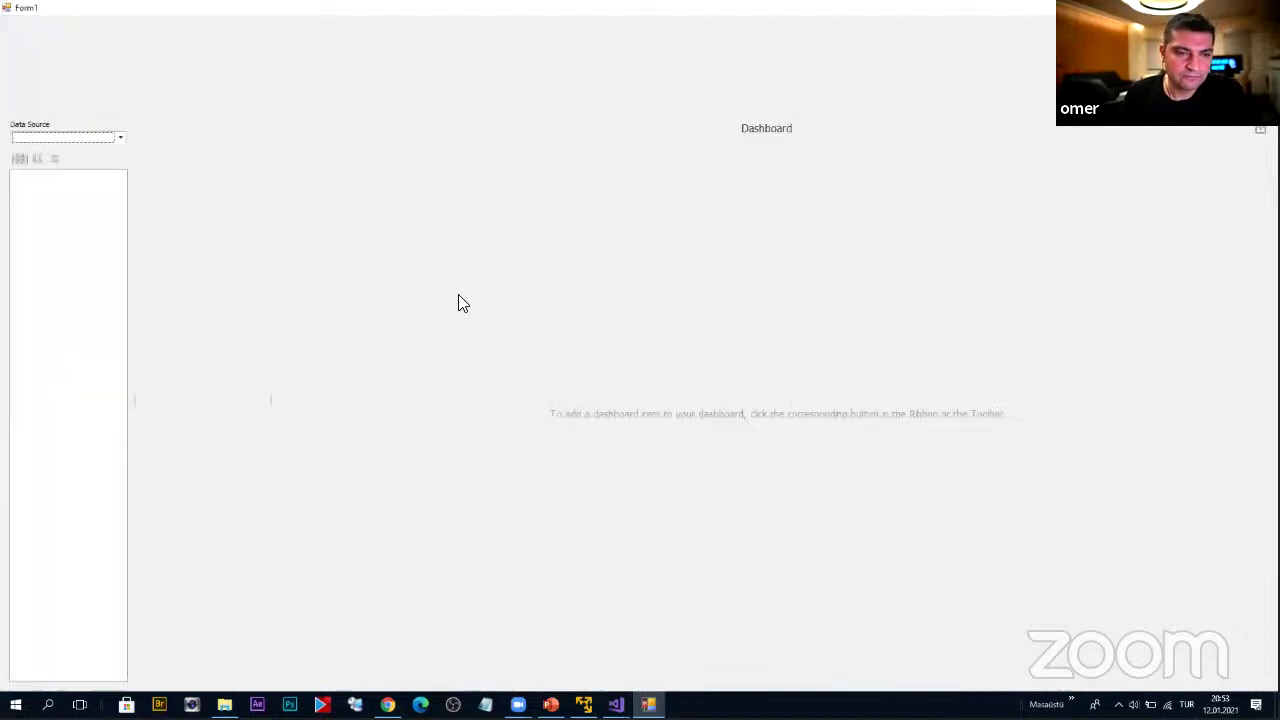
pyautogui.click(16, 64)
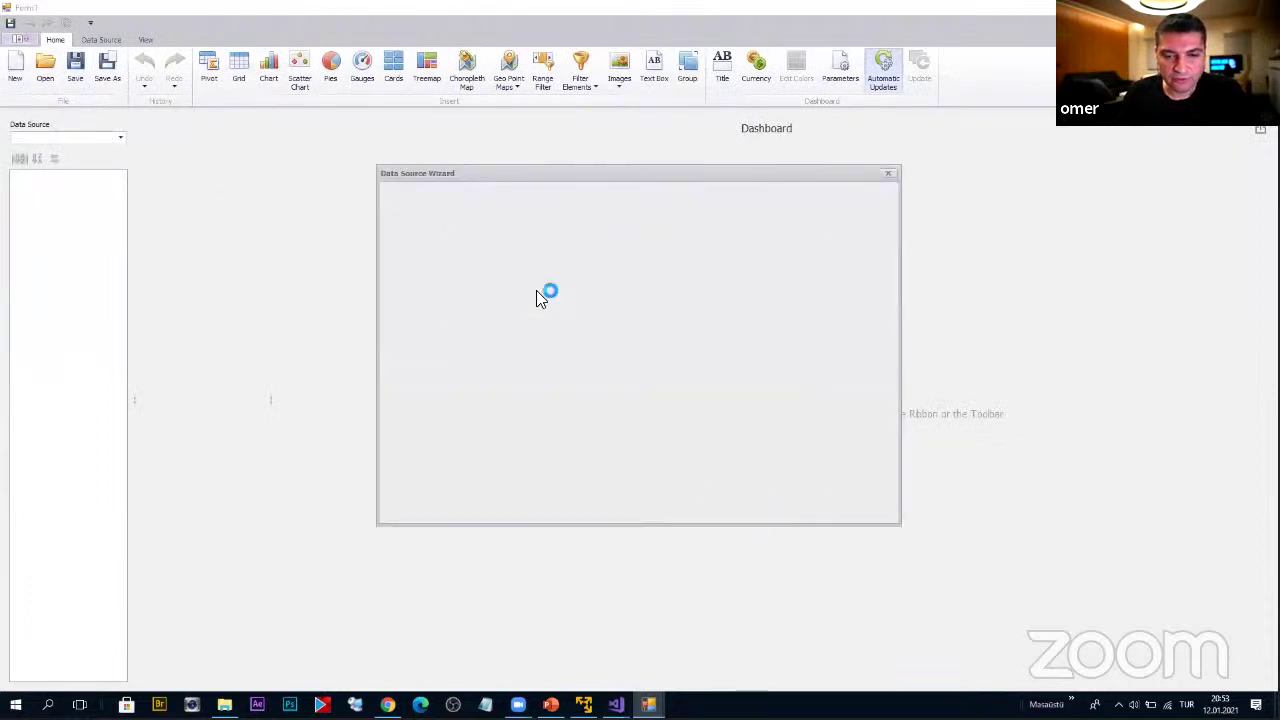
pyautogui.write('192.168.1')
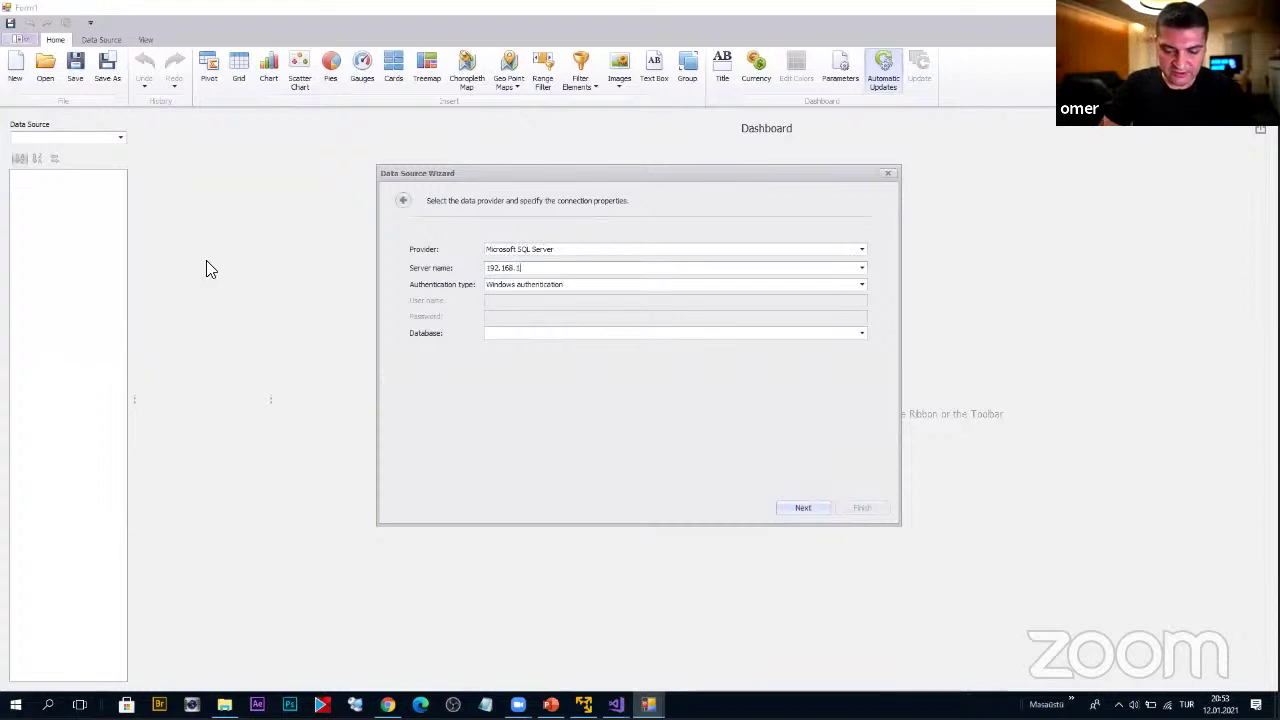
pyautogui.write('83.184')
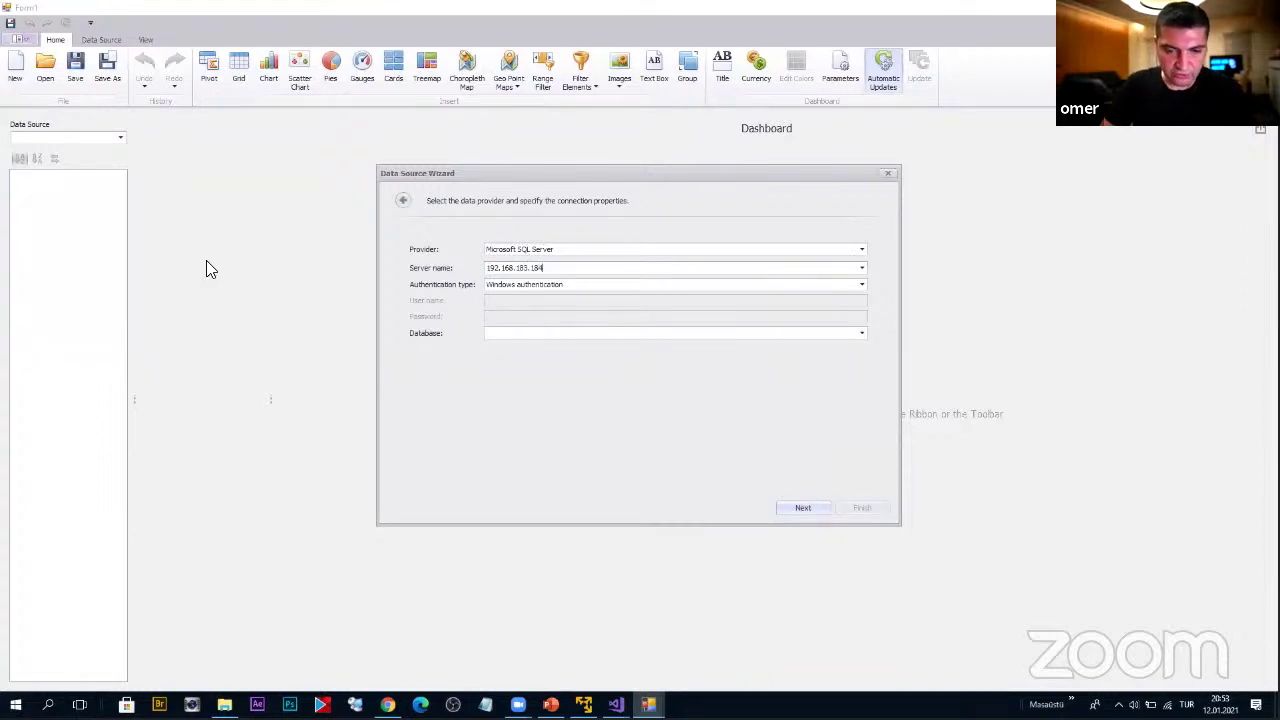
pyautogui.click(558, 284)
pyautogui.click(532, 304)
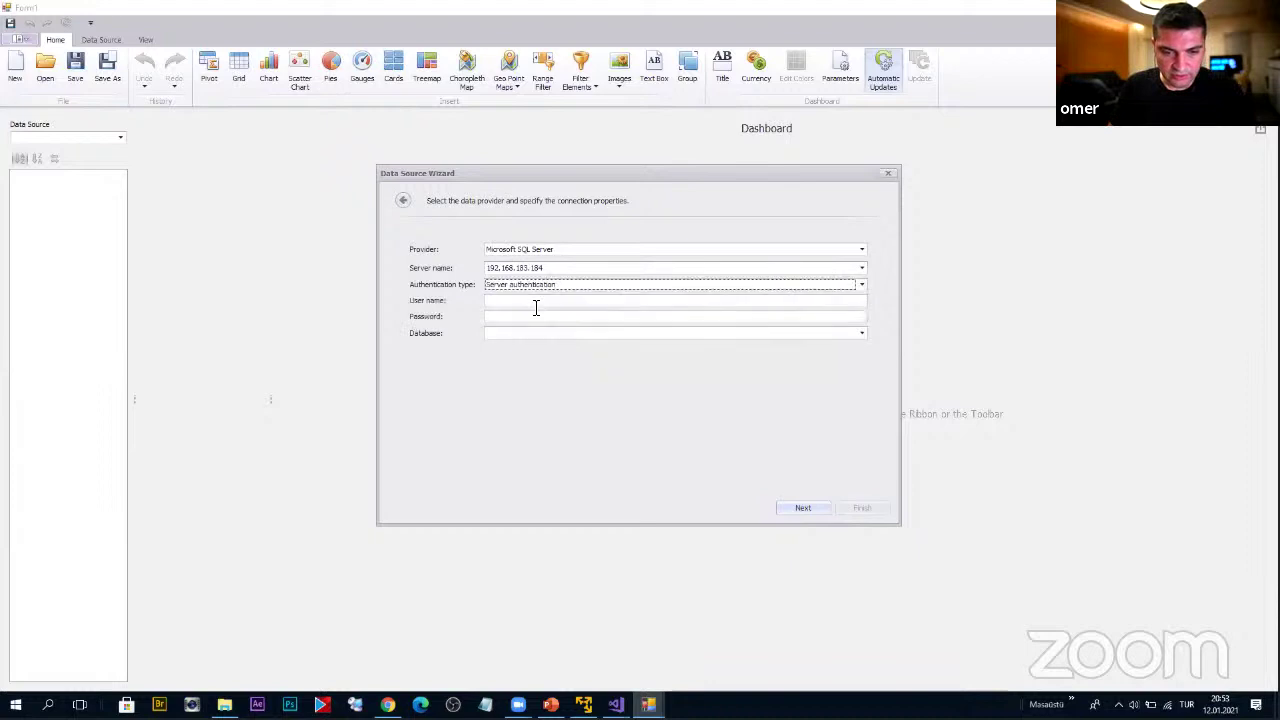
pyautogui.write('sa')
pyautogui.press('Tab')
pyautogui.write('****')
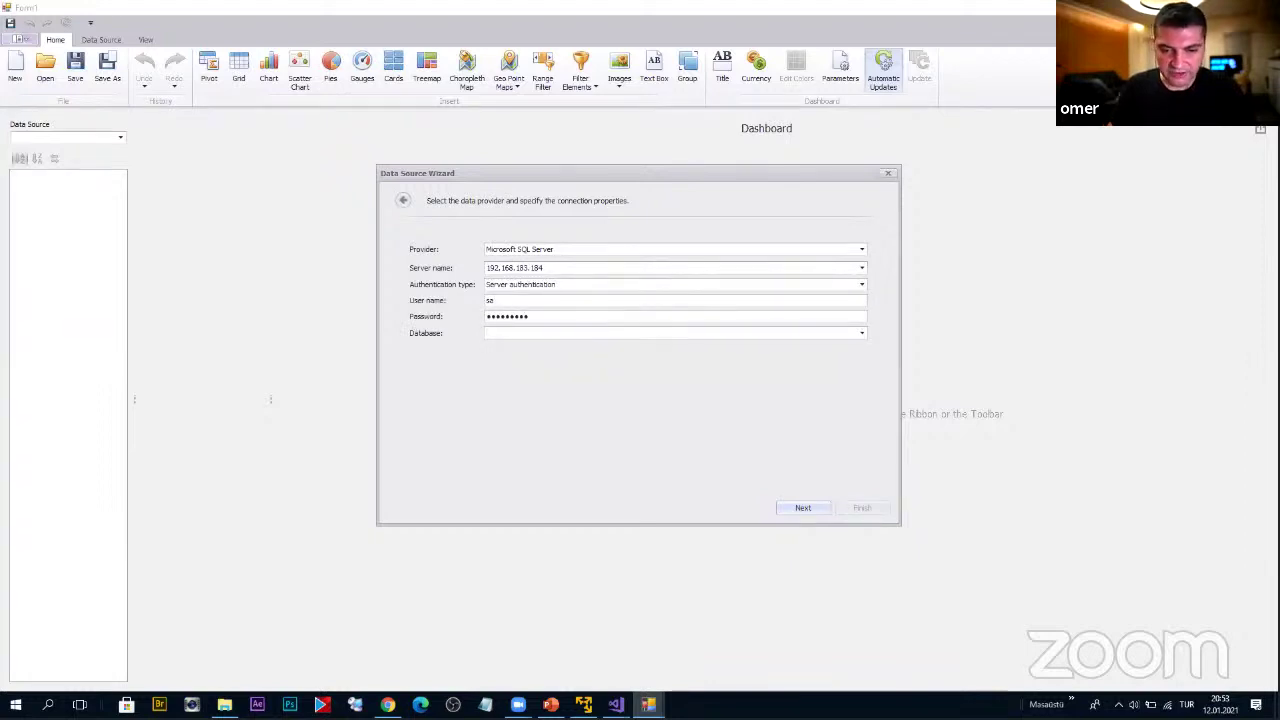
# Choose the BIZIMMARKET database and finish the data source with SELECT * FROM SALES
pyautogui.click(862, 333)
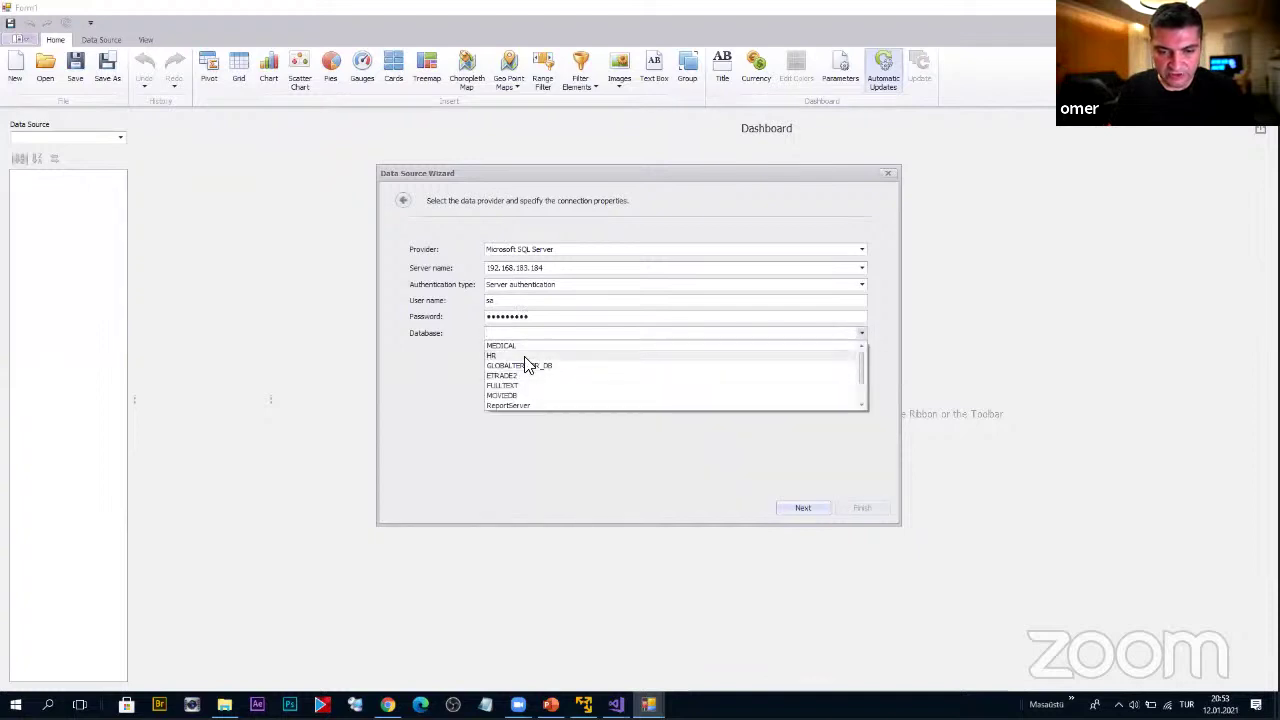
pyautogui.scroll(-2, 528, 380)
pyautogui.click(528, 404)
pyautogui.click(806, 510)
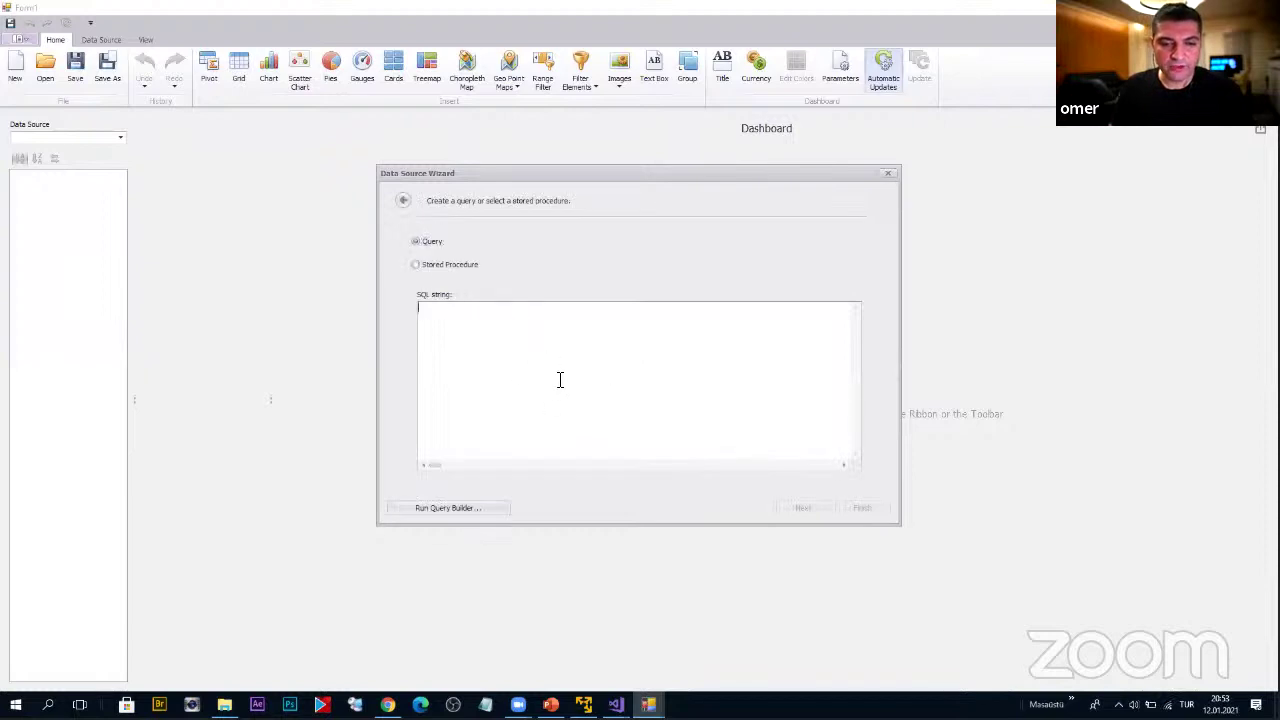
pyautogui.write('SELECT')
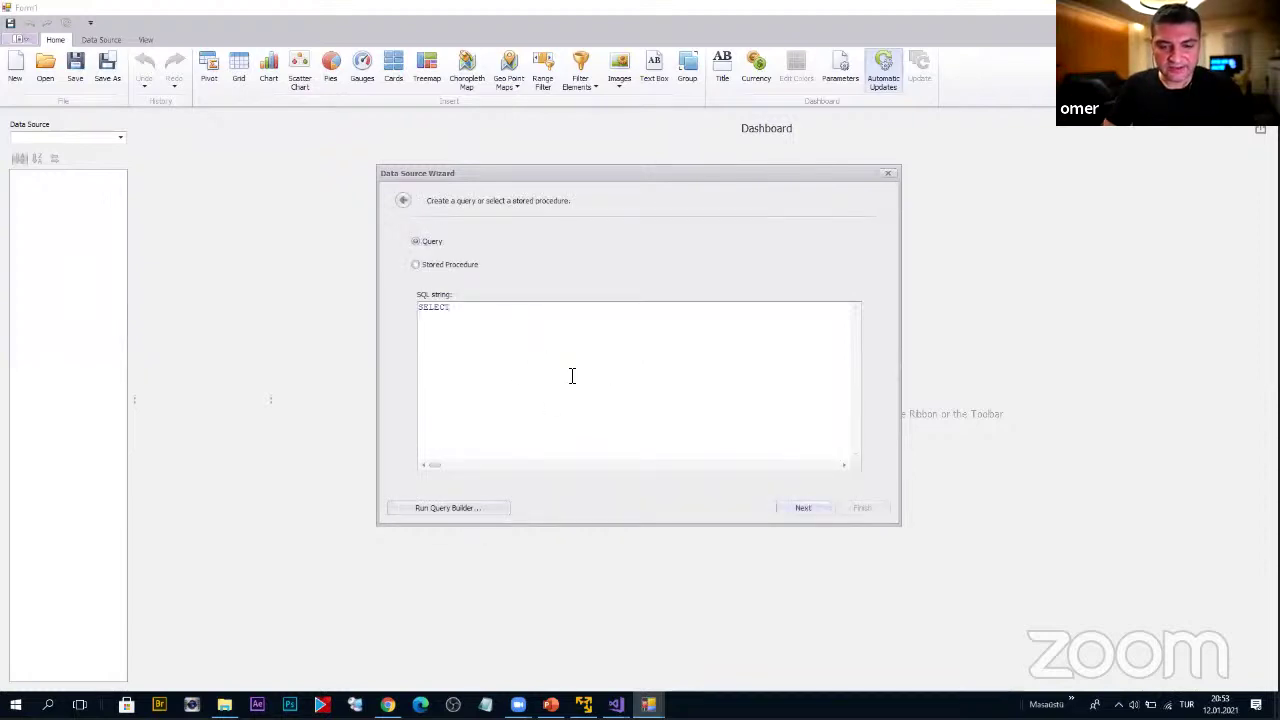
pyautogui.write(' * FROM SALES')
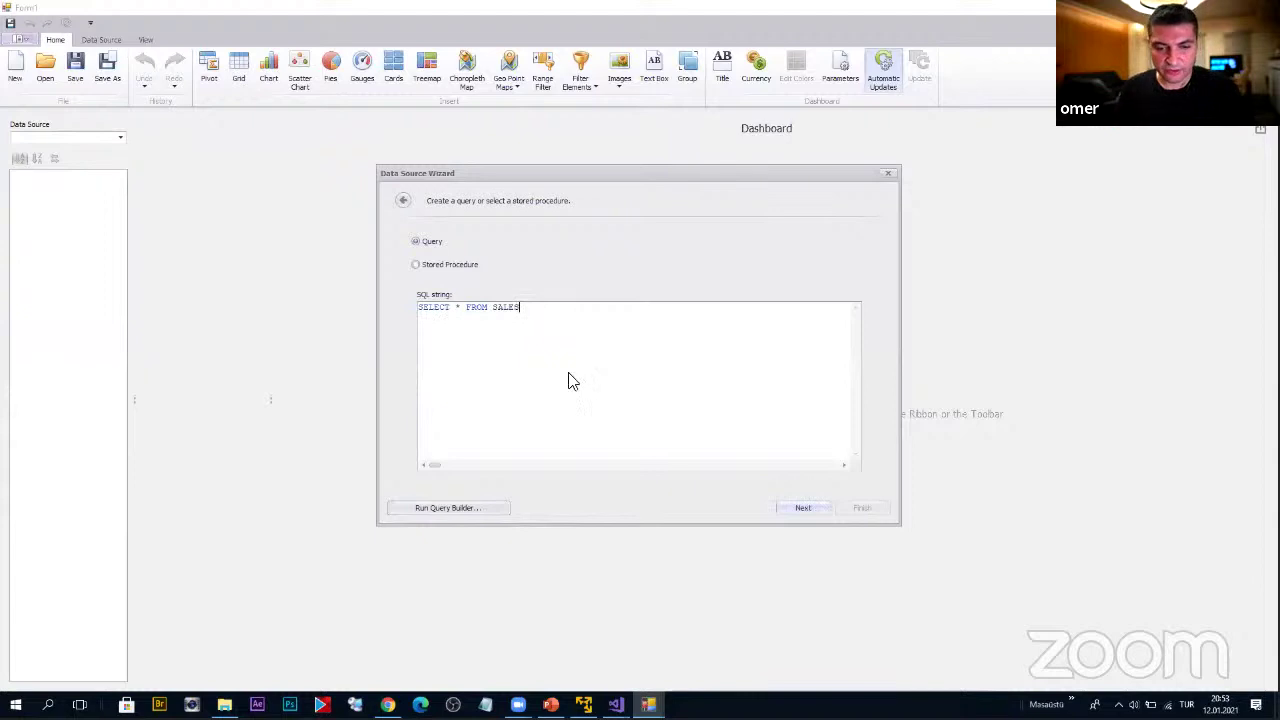
pyautogui.click(786, 512)
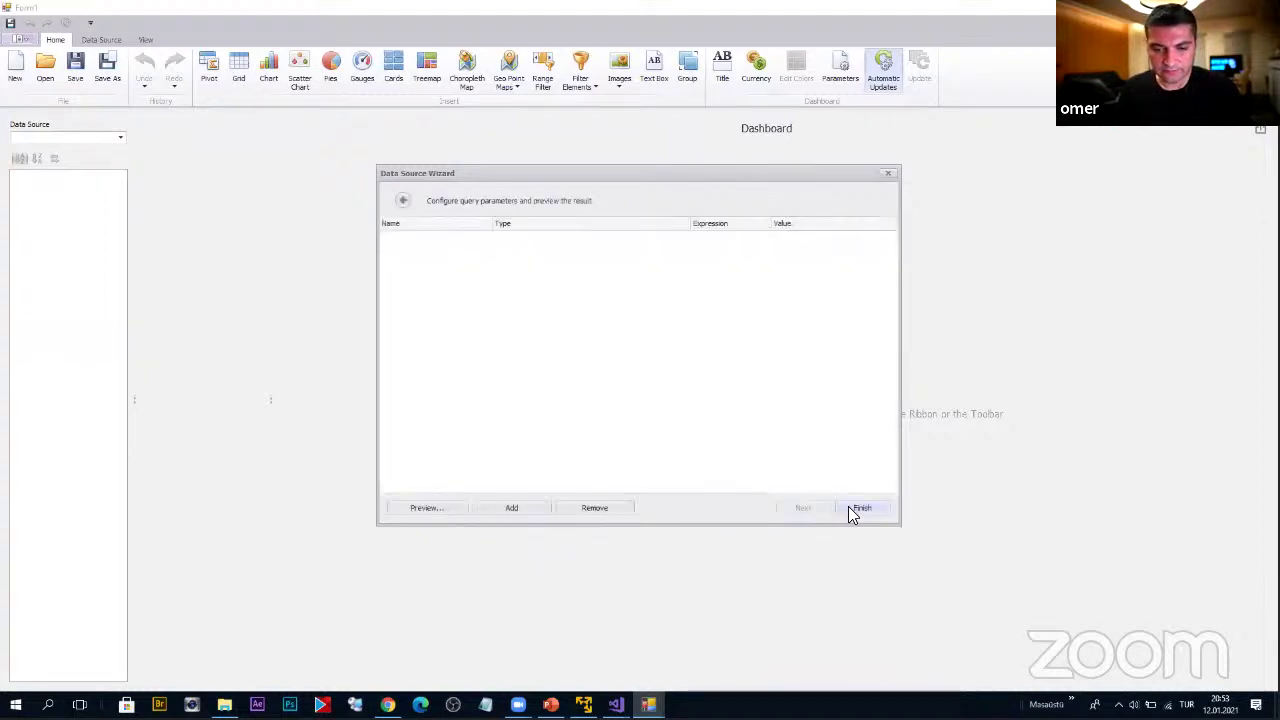
pyautogui.click(855, 508)
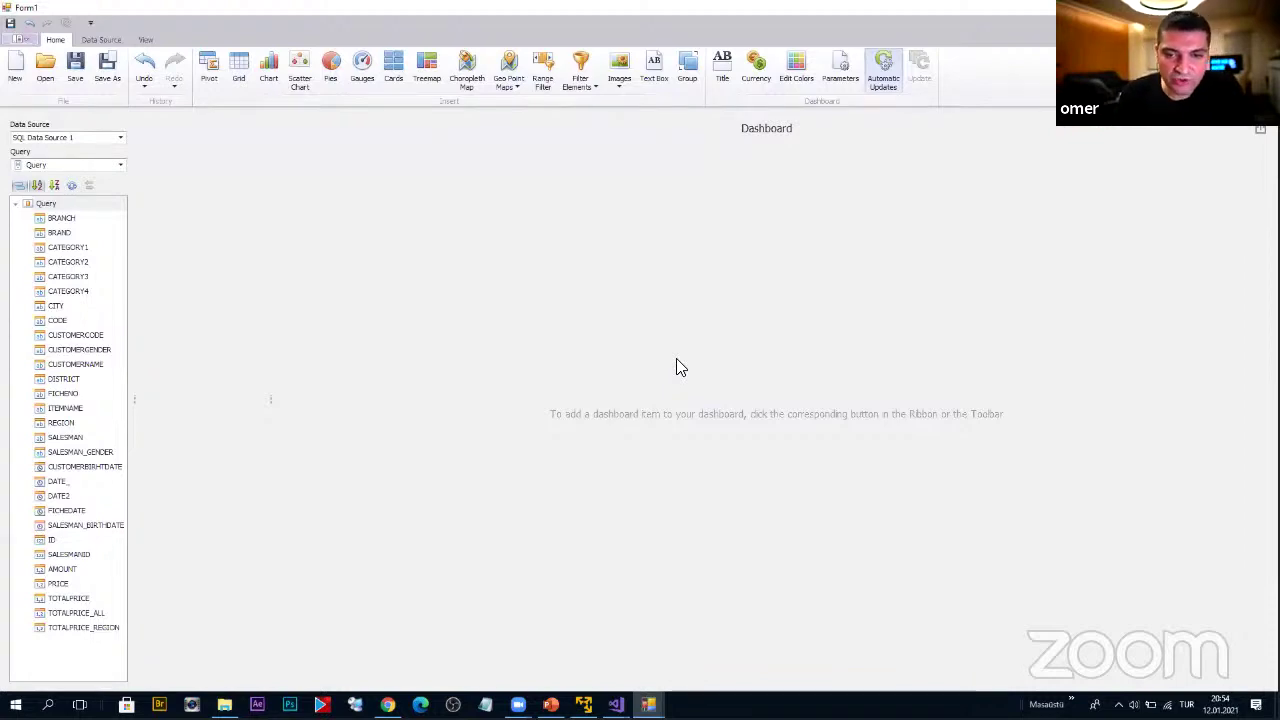
# Add a card showing TOTALPRICE (Sum) as its Actual value and open its Format settings
pyautogui.click(396, 68)
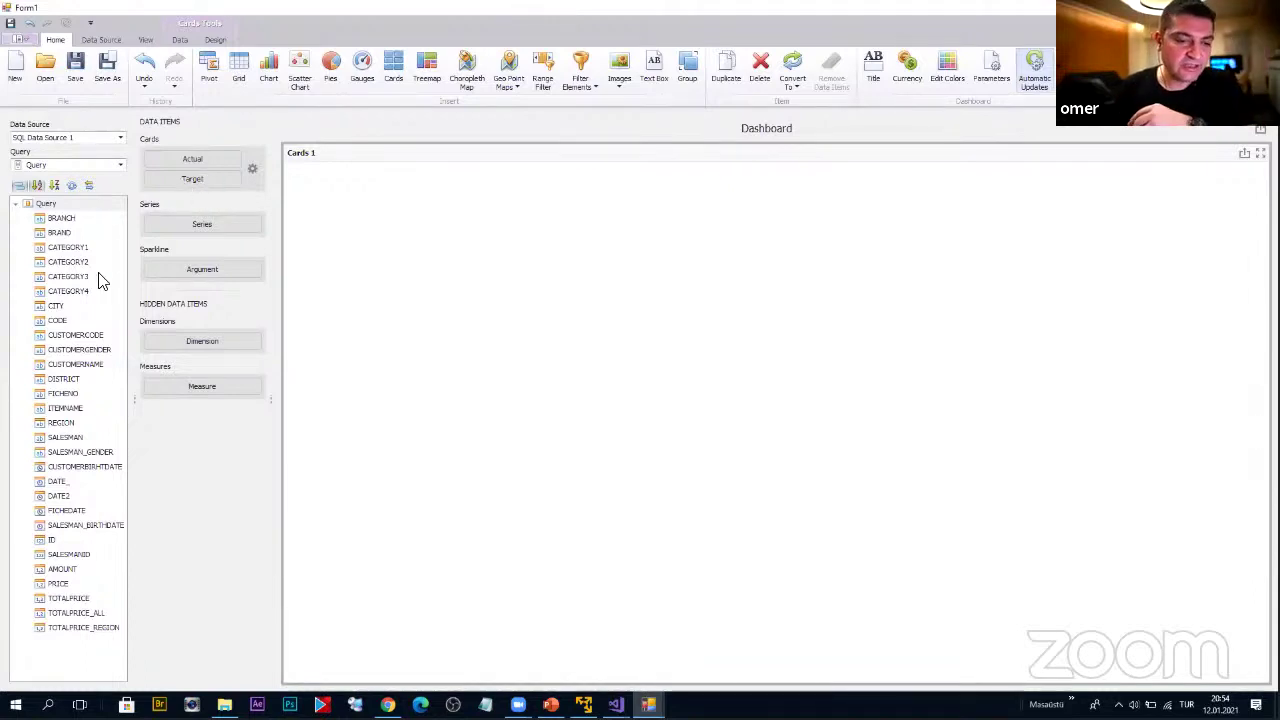
pyautogui.moveTo(58, 598); pyautogui.dragTo(200, 154)
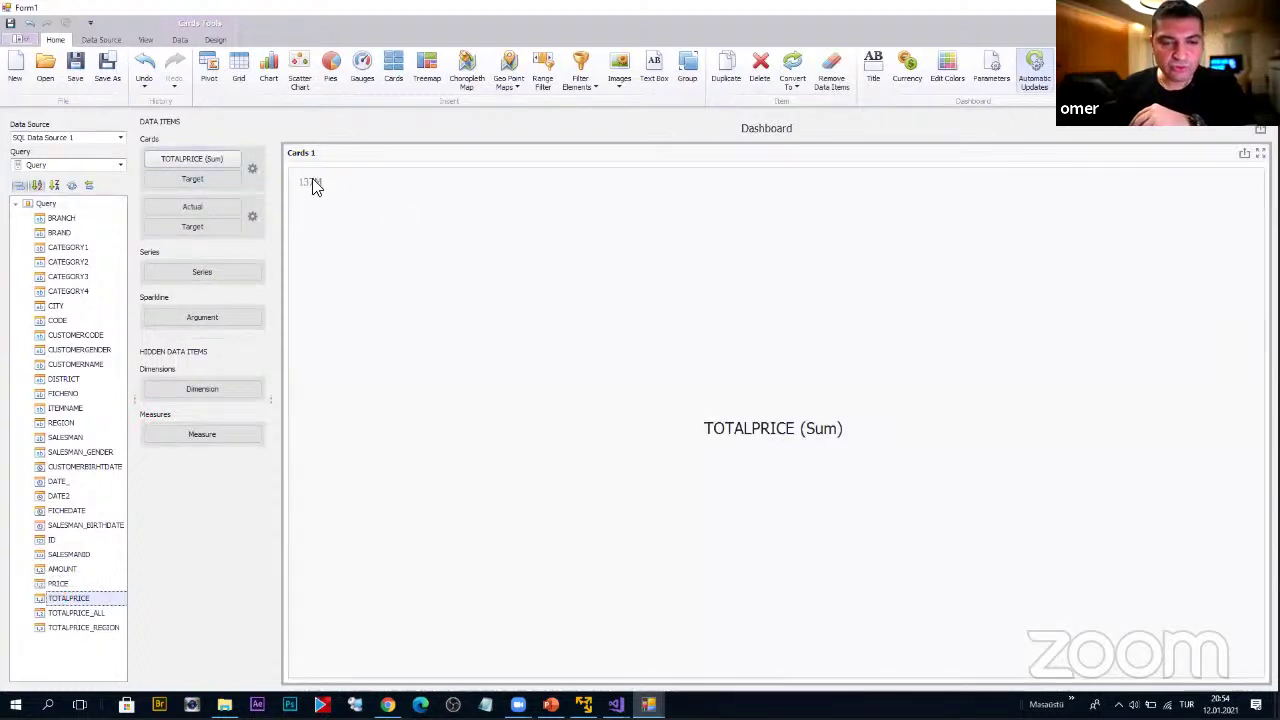
pyautogui.click(236, 158)
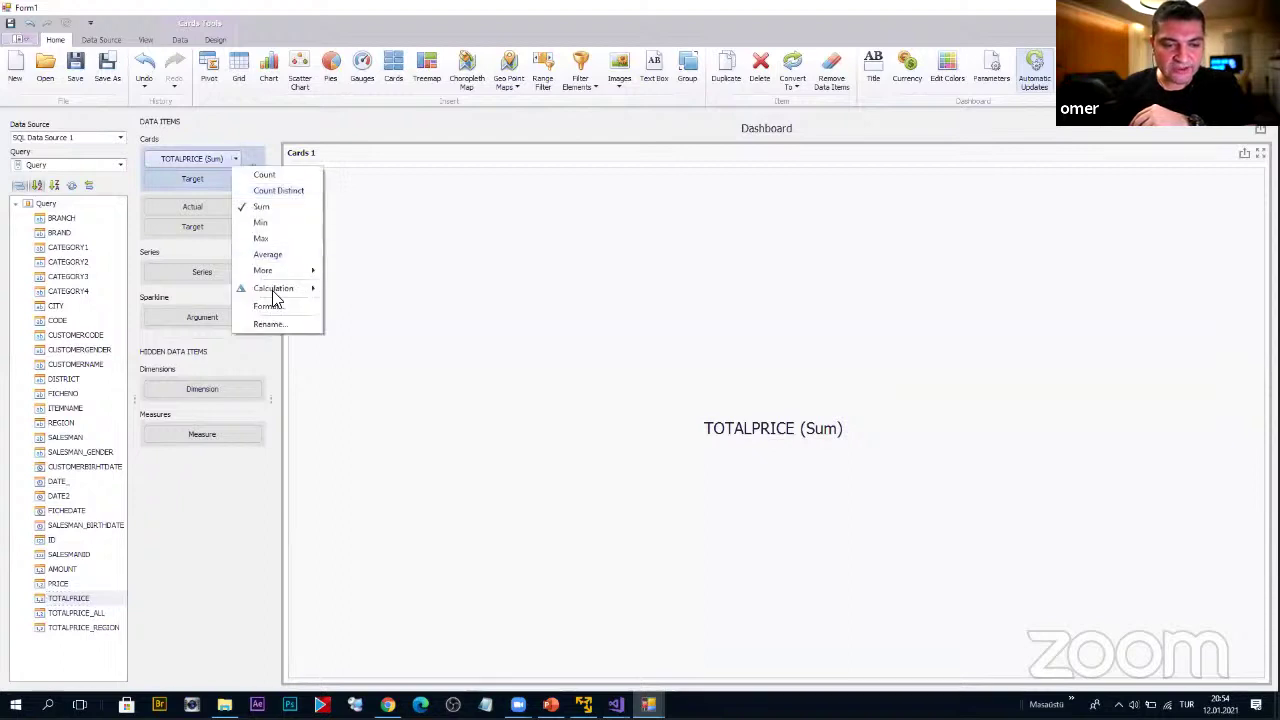
pyautogui.click(267, 306)
# Format the card value as Number in Ones, precision 0, with a group separator
pyautogui.click(620, 262)
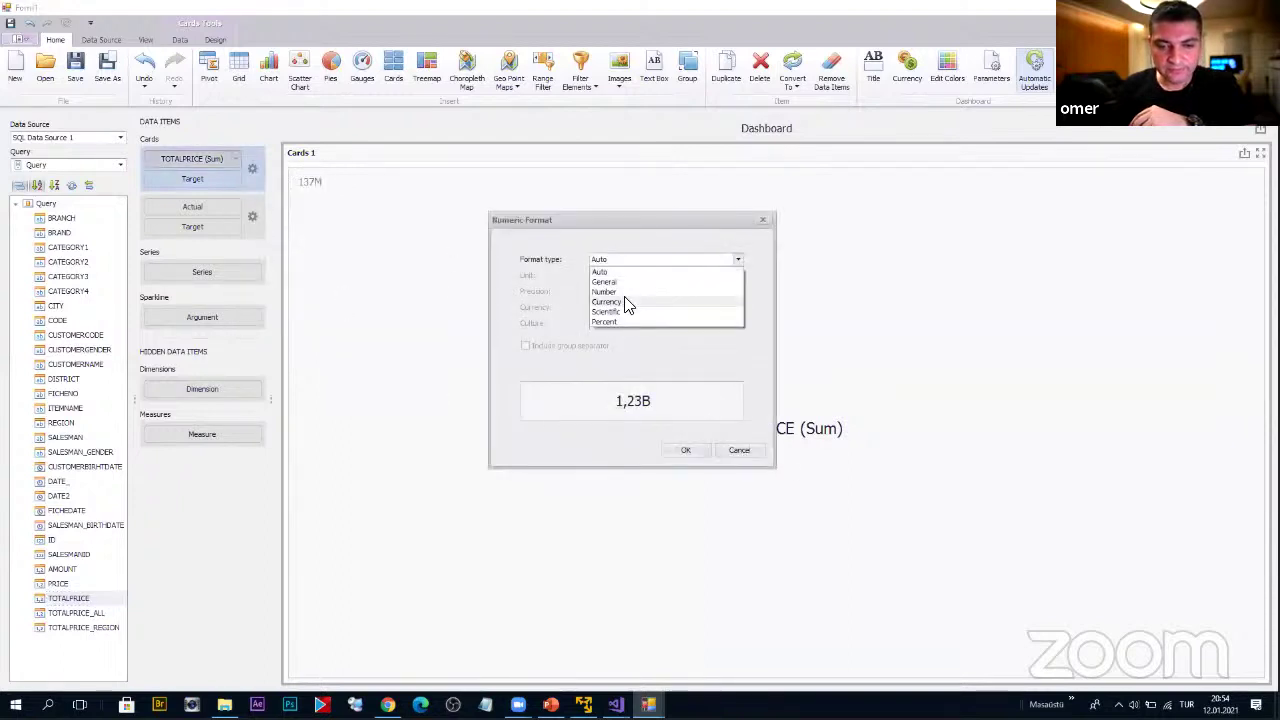
pyautogui.click(625, 276)
pyautogui.click(622, 275)
pyautogui.click(620, 292)
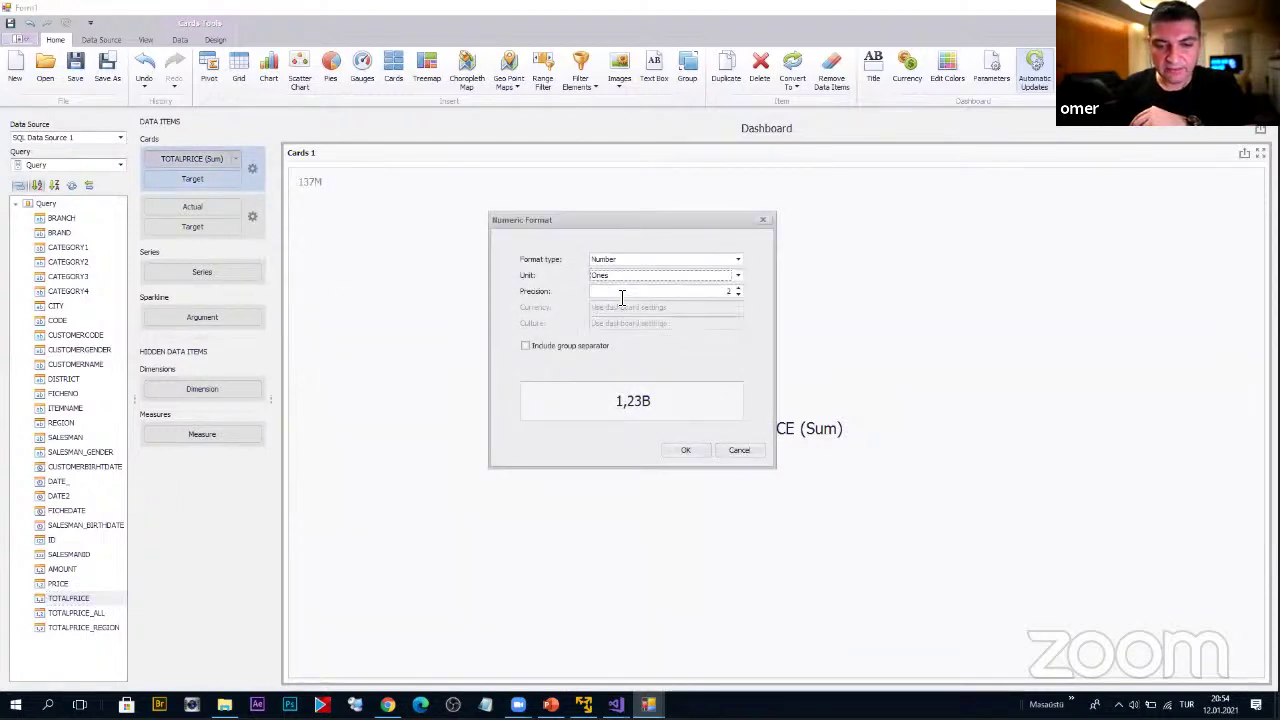
pyautogui.click(738, 294)
pyautogui.click(738, 294)
pyautogui.click(526, 345)
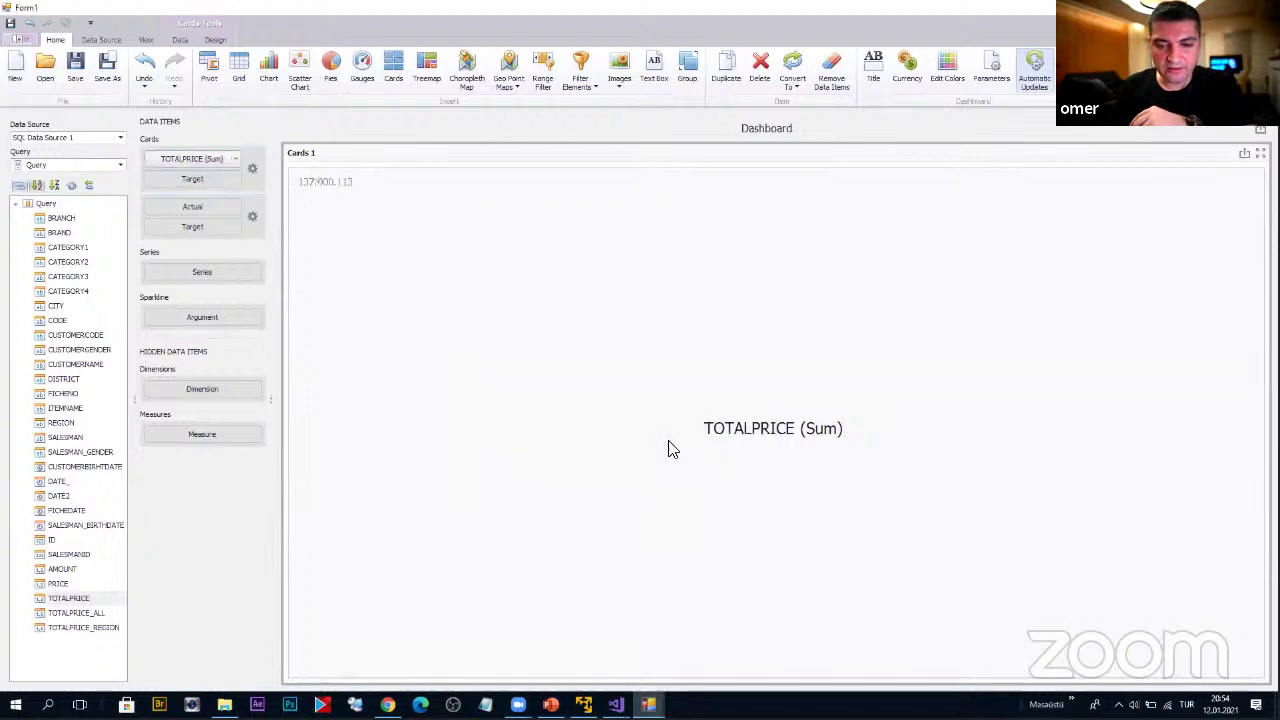
pyautogui.click(681, 450)
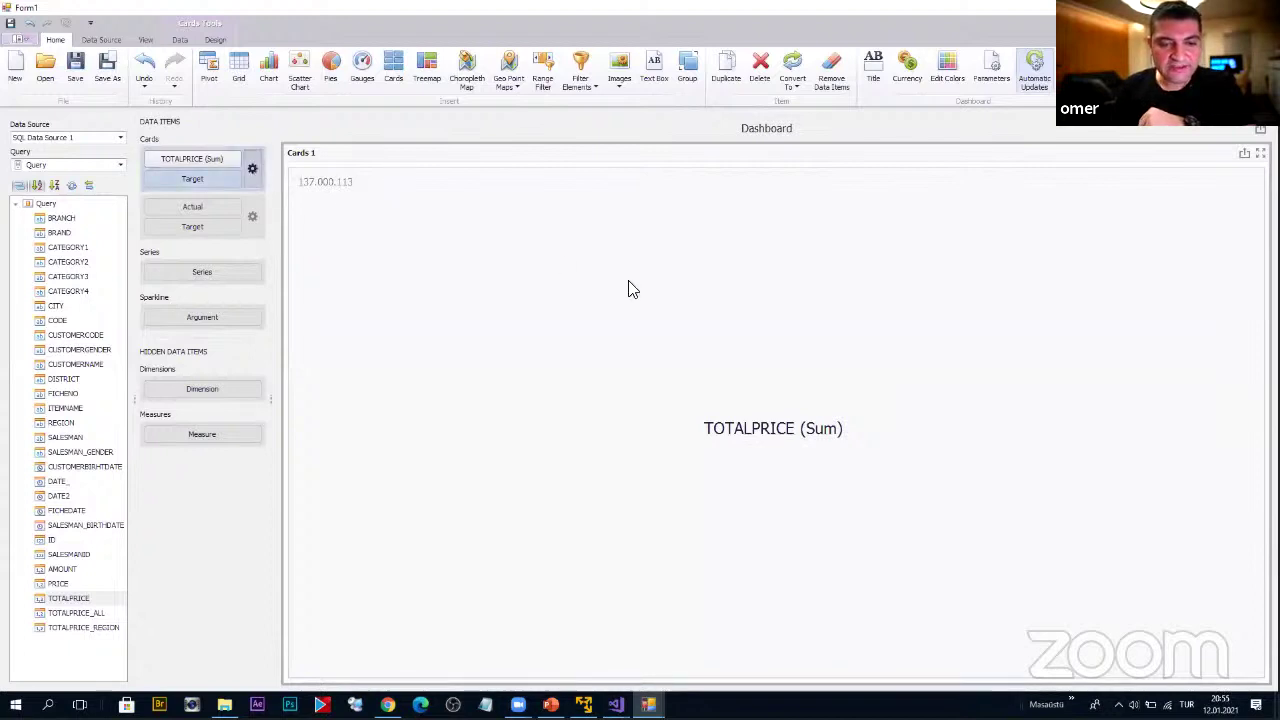
# Switch the card to the Lightweight layout with the subtitle hidden
pyautogui.click(487, 296)
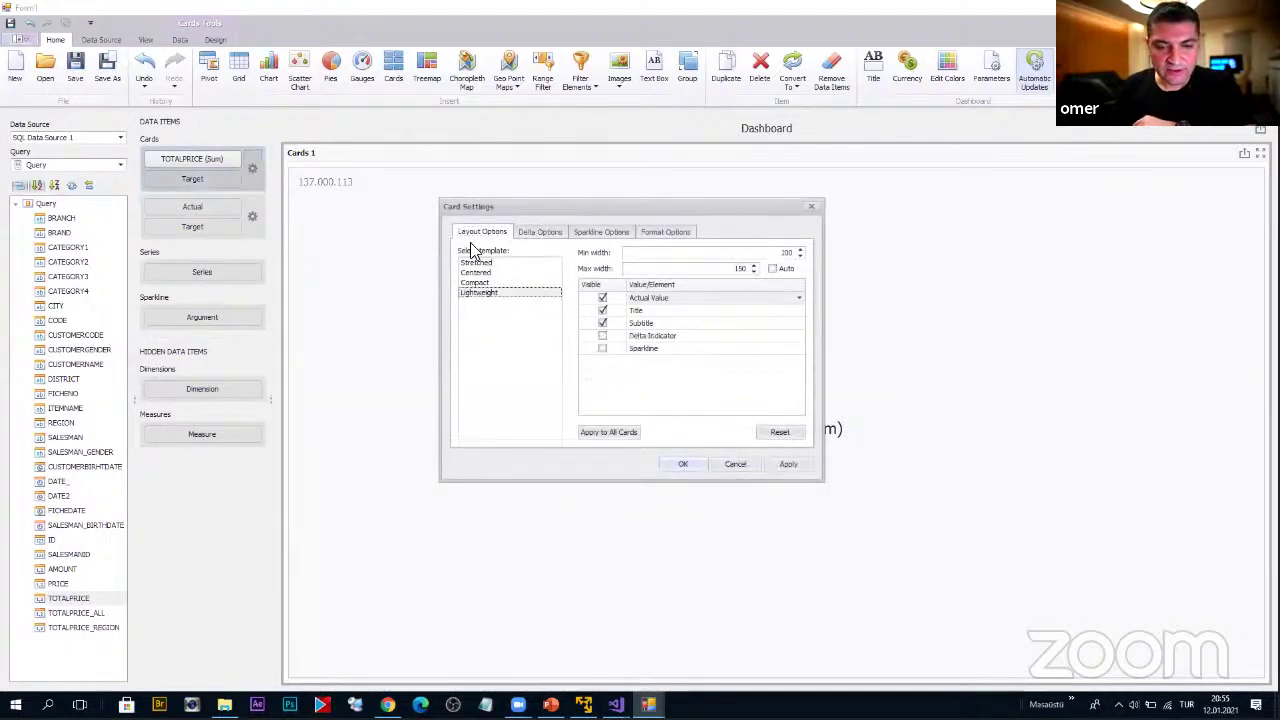
pyautogui.click(602, 323)
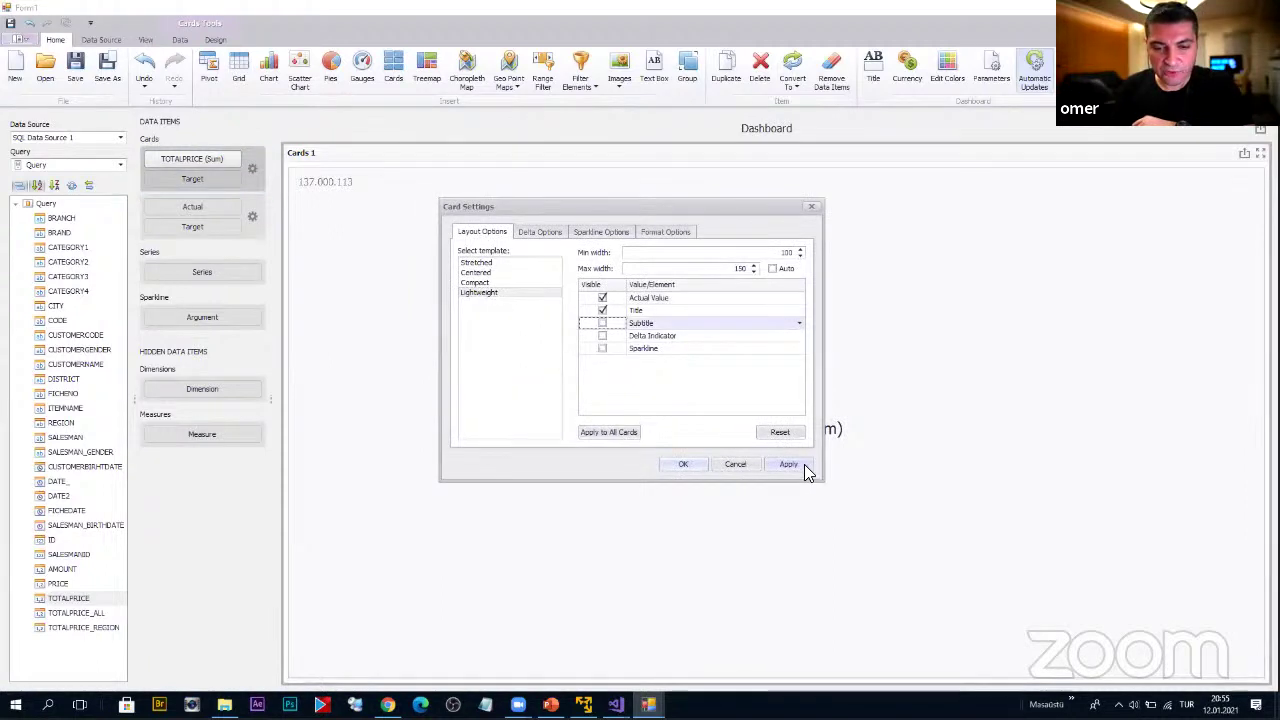
pyautogui.click(795, 463)
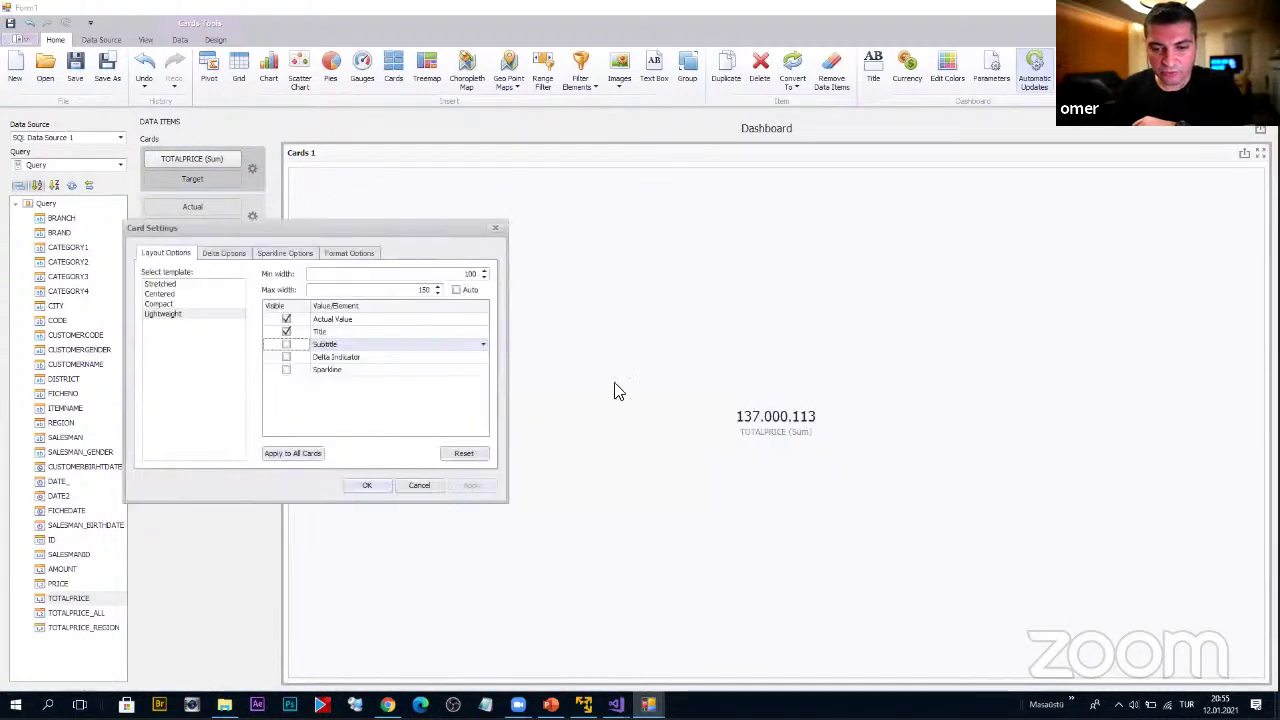
pyautogui.click(368, 485)
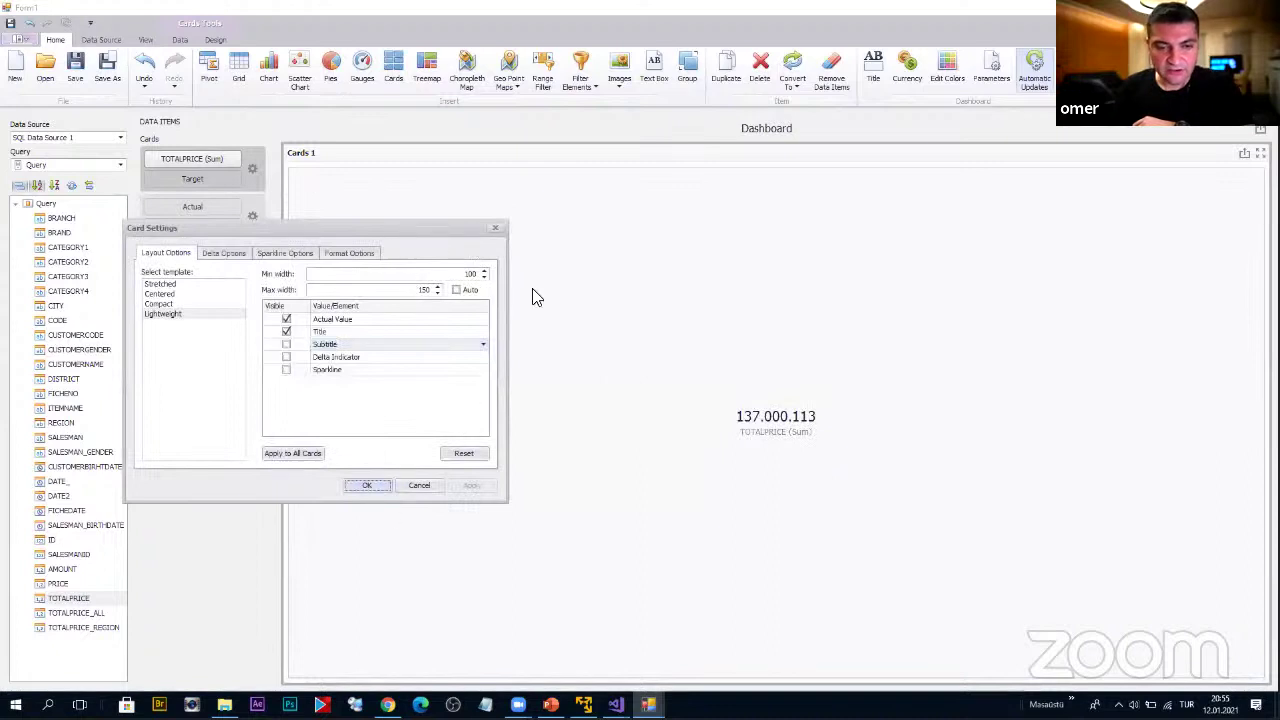
# Rename the card and its value to Toplam Ciro
pyautogui.rightClick(547, 162)
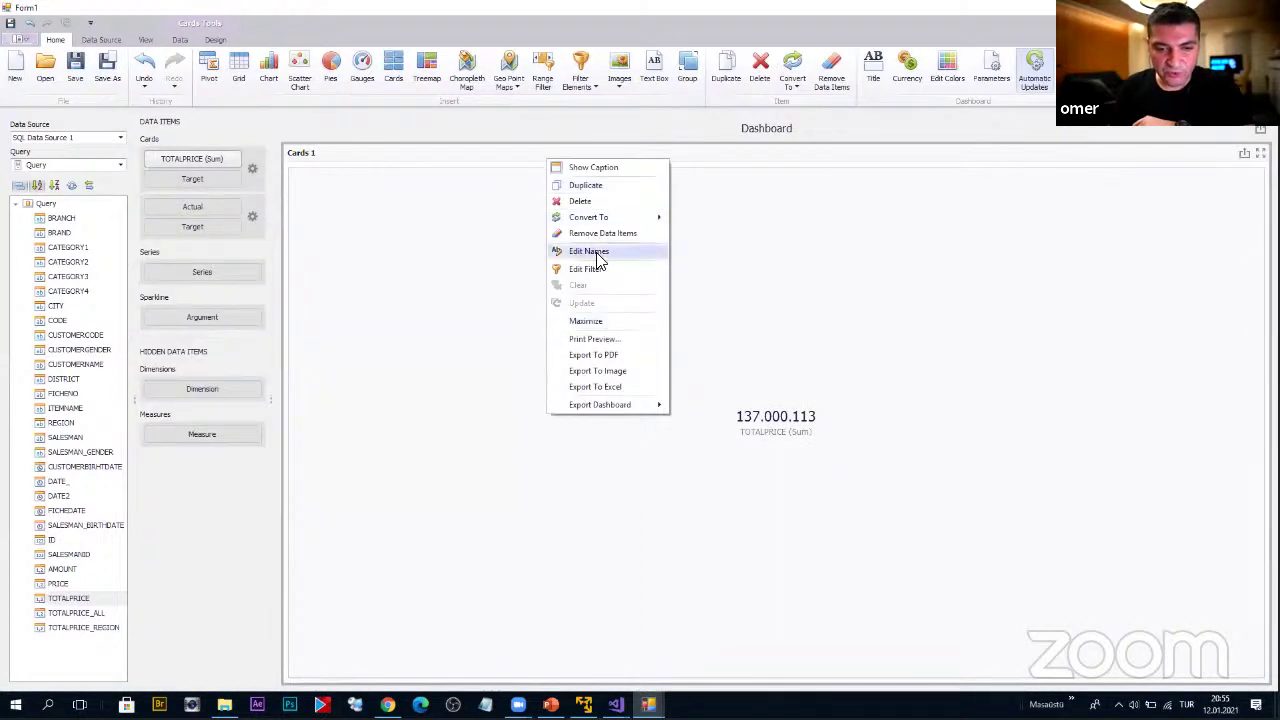
pyautogui.click(592, 252)
pyautogui.write('tOPLA')
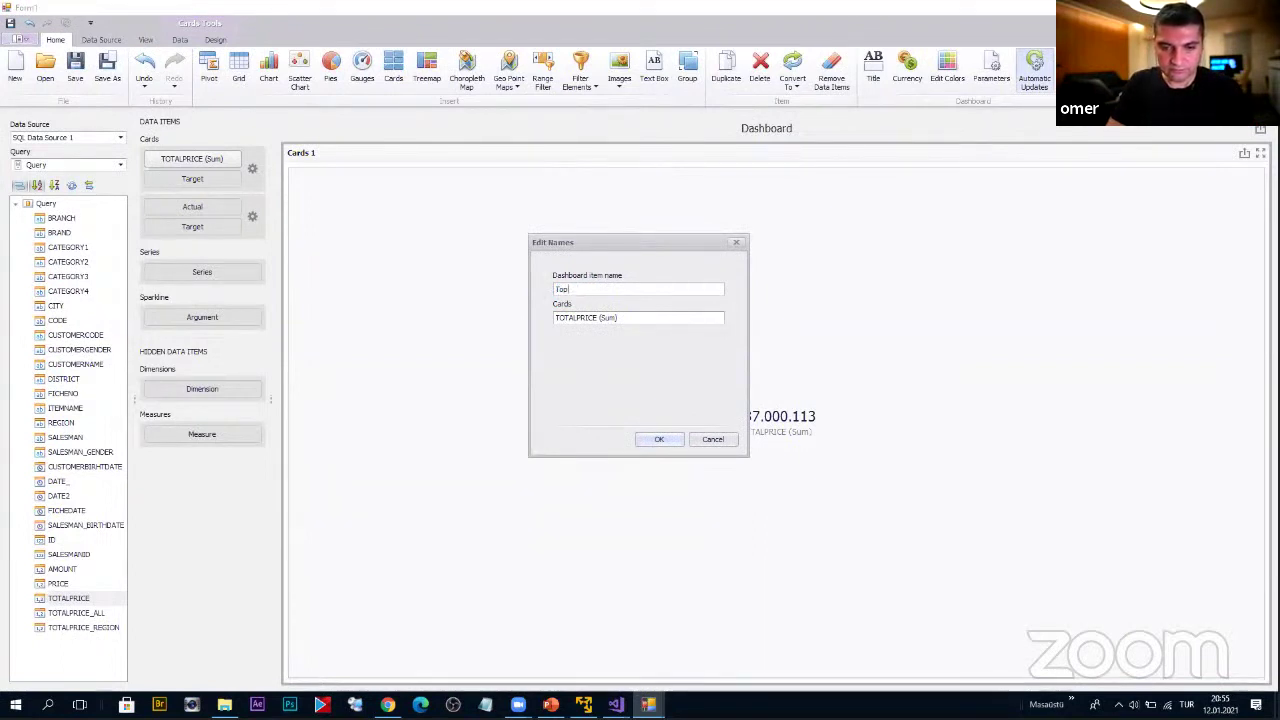
pyautogui.write('m Ciro')
pyautogui.hotkey('ctrl', 'a')
pyautogui.hotkey('ctrl', 'c')
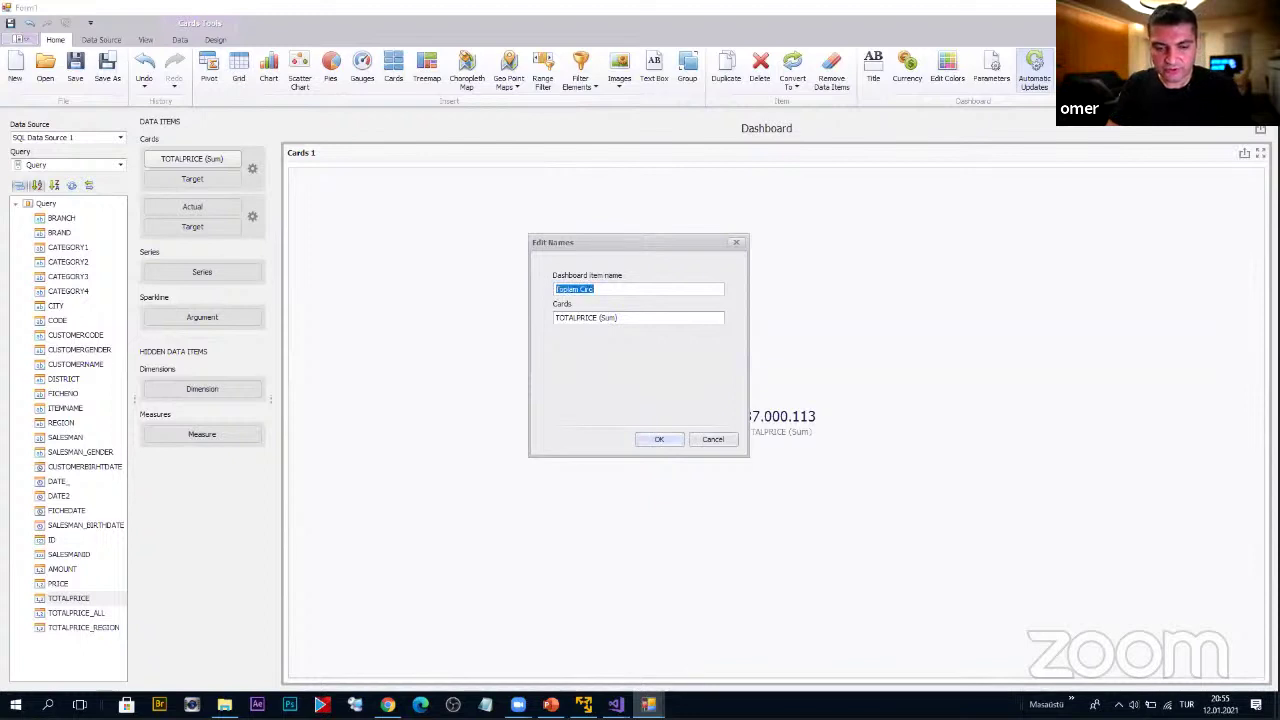
pyautogui.press('Tab')
pyautogui.hotkey('ctrl', 'v')
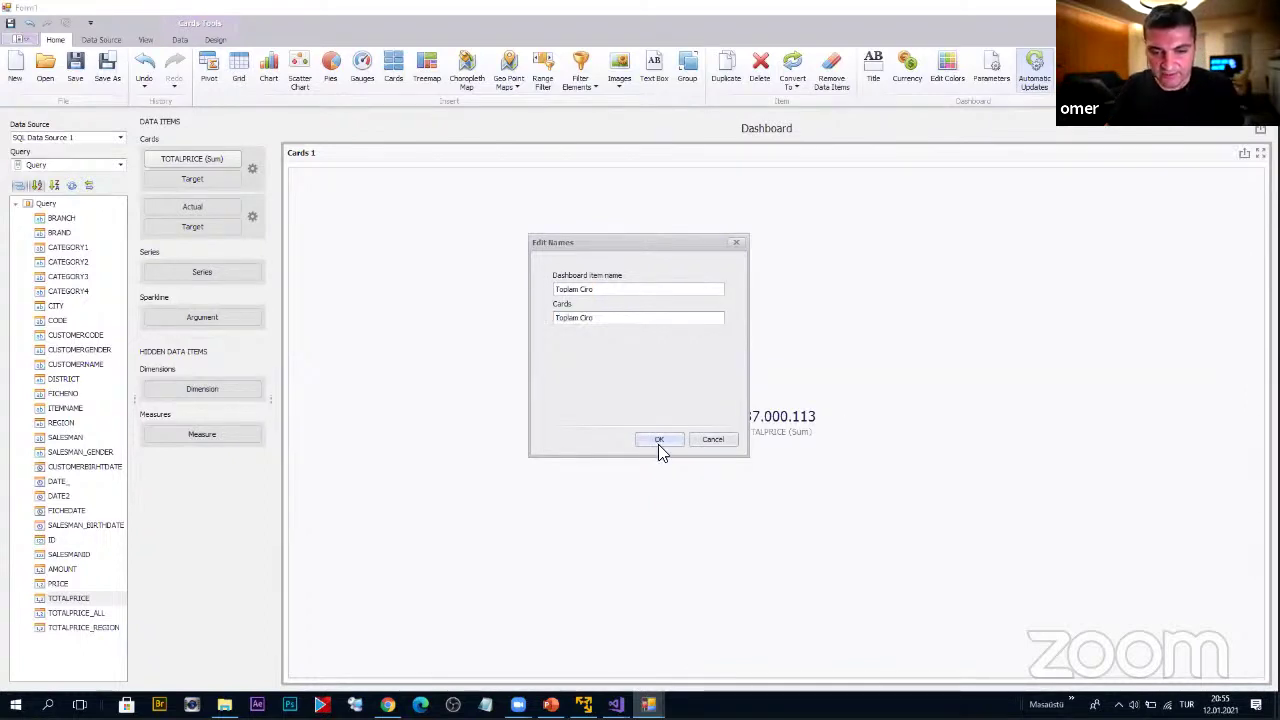
pyautogui.click(658, 440)
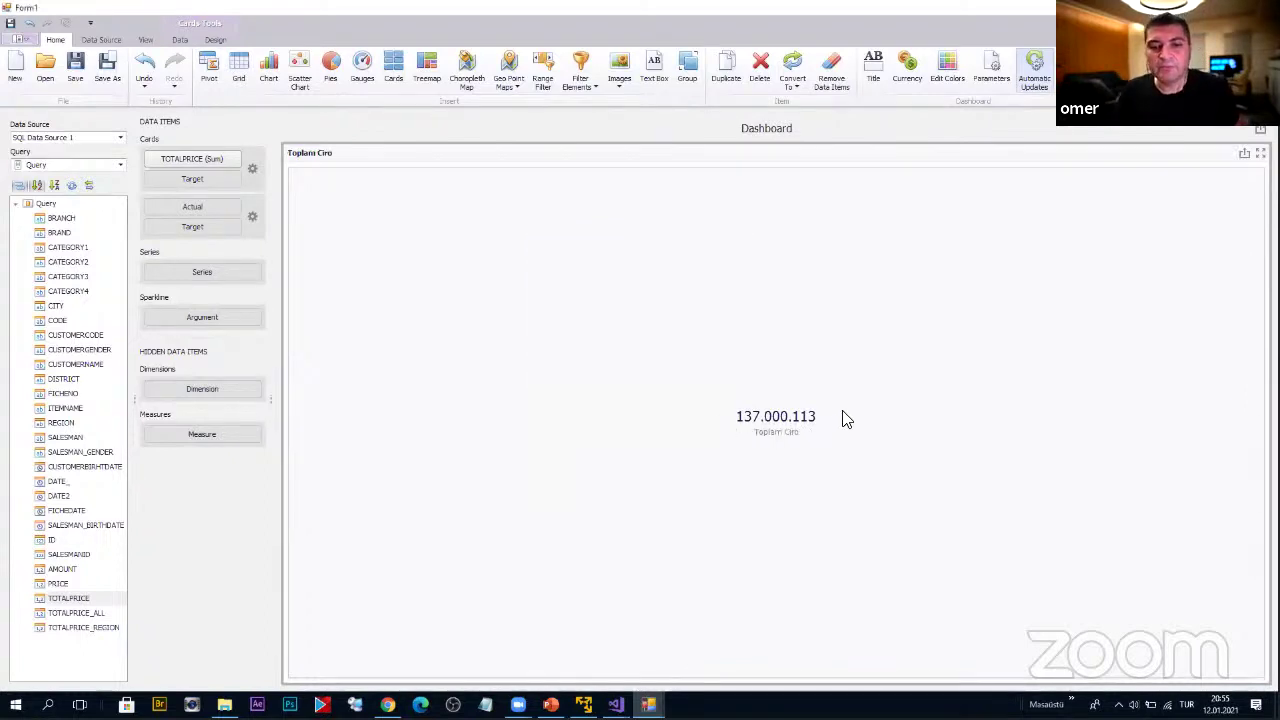
pyautogui.rightClick(552, 159)
# Duplicate the Toplam Ciro card and replace its TOTALPRICE (Sum) value with CITY (Count)
pyautogui.click(578, 186)
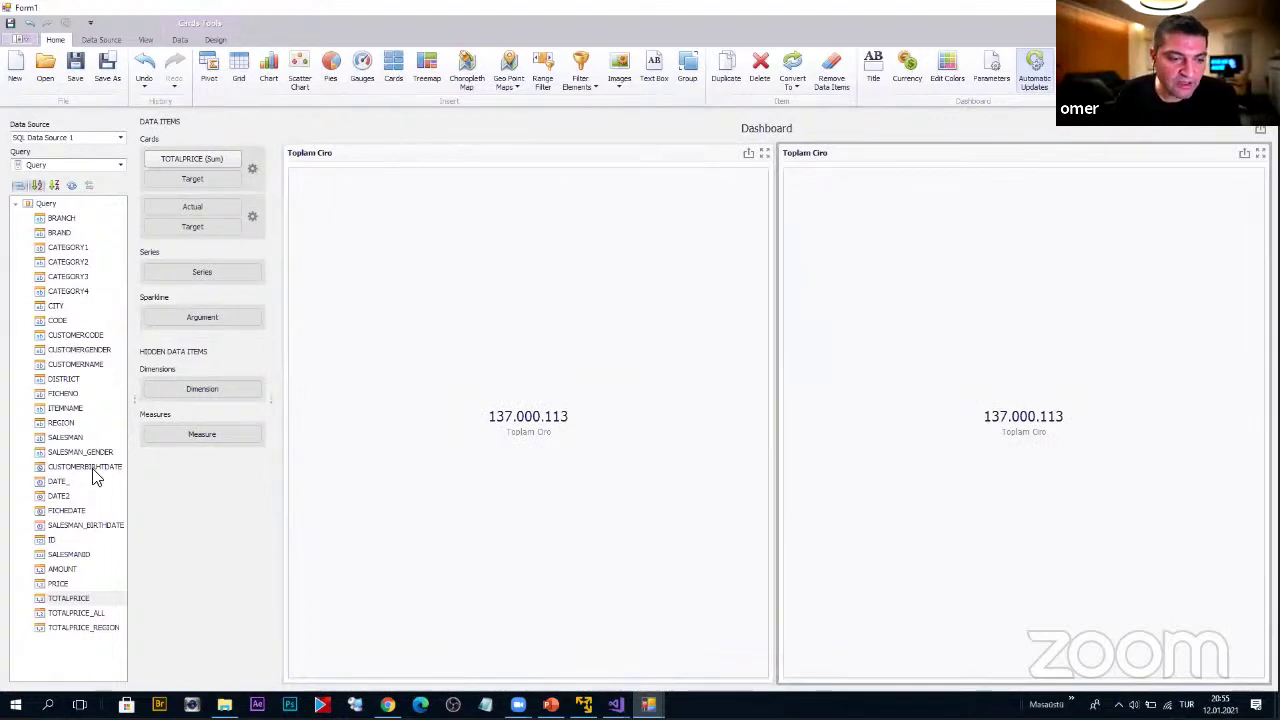
pyautogui.click(50, 306)
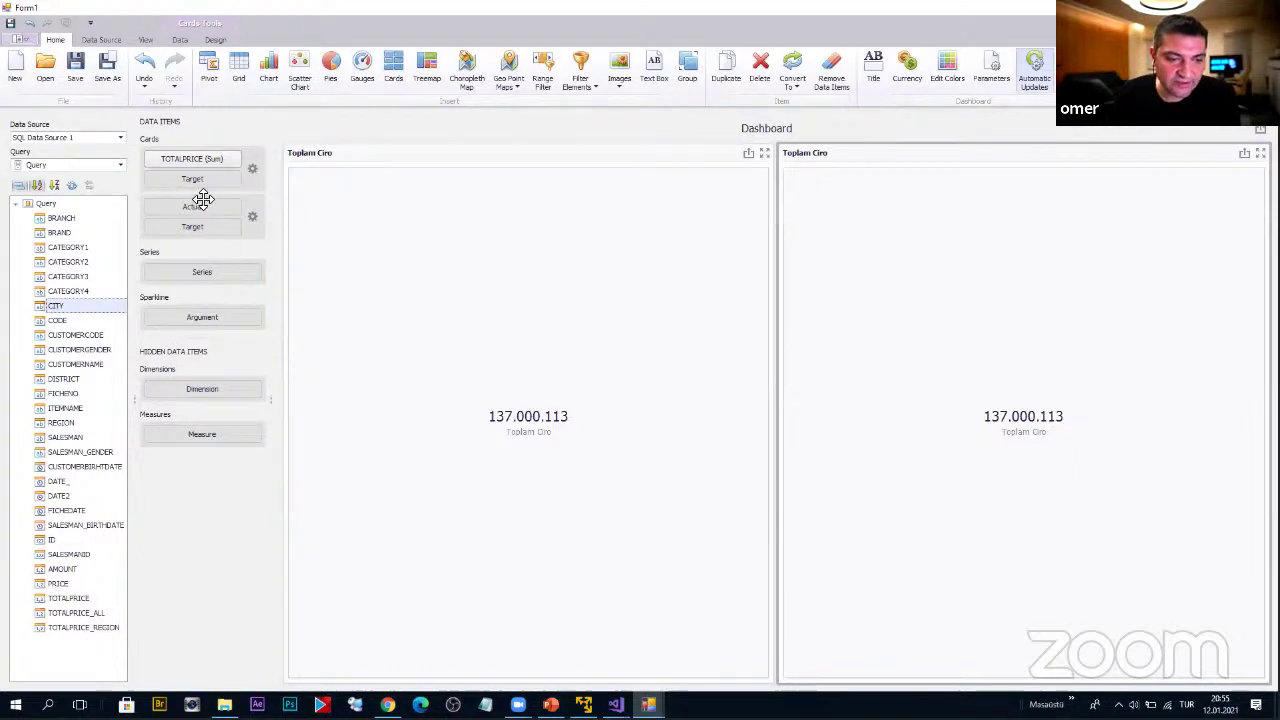
pyautogui.moveTo(206, 162); pyautogui.dragTo(20, 322)
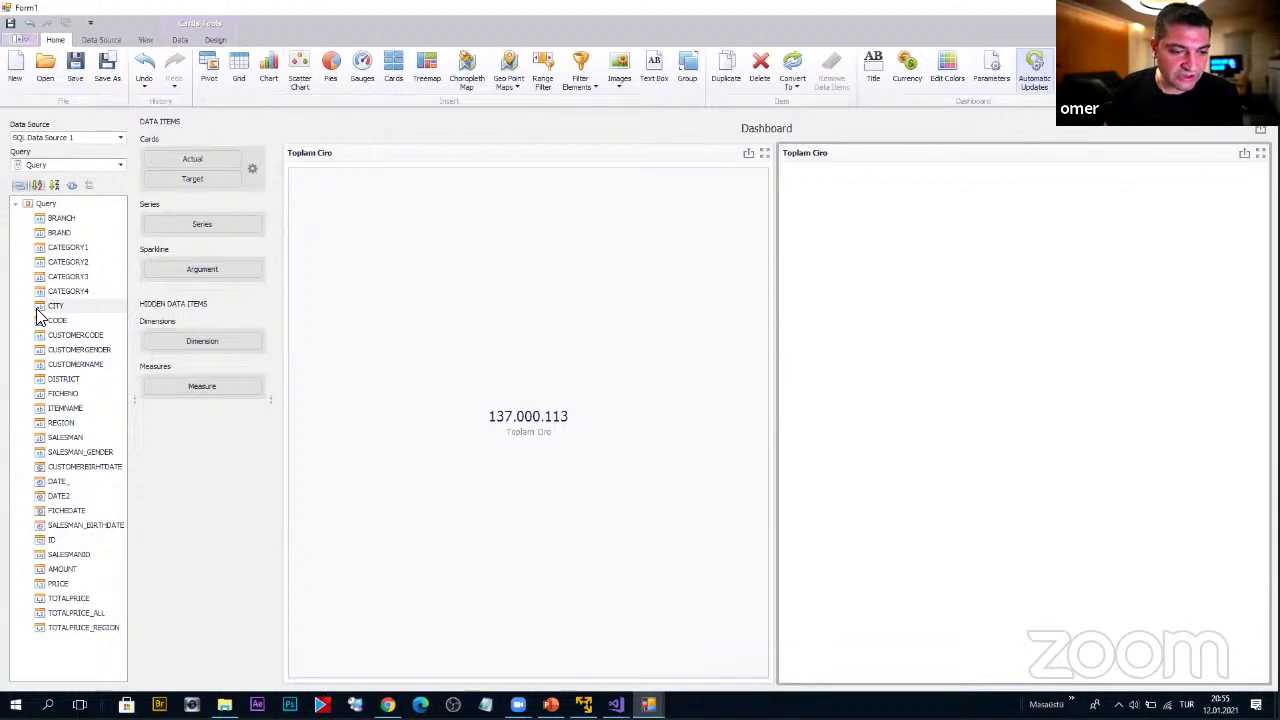
pyautogui.moveTo(38, 310); pyautogui.dragTo(188, 158)
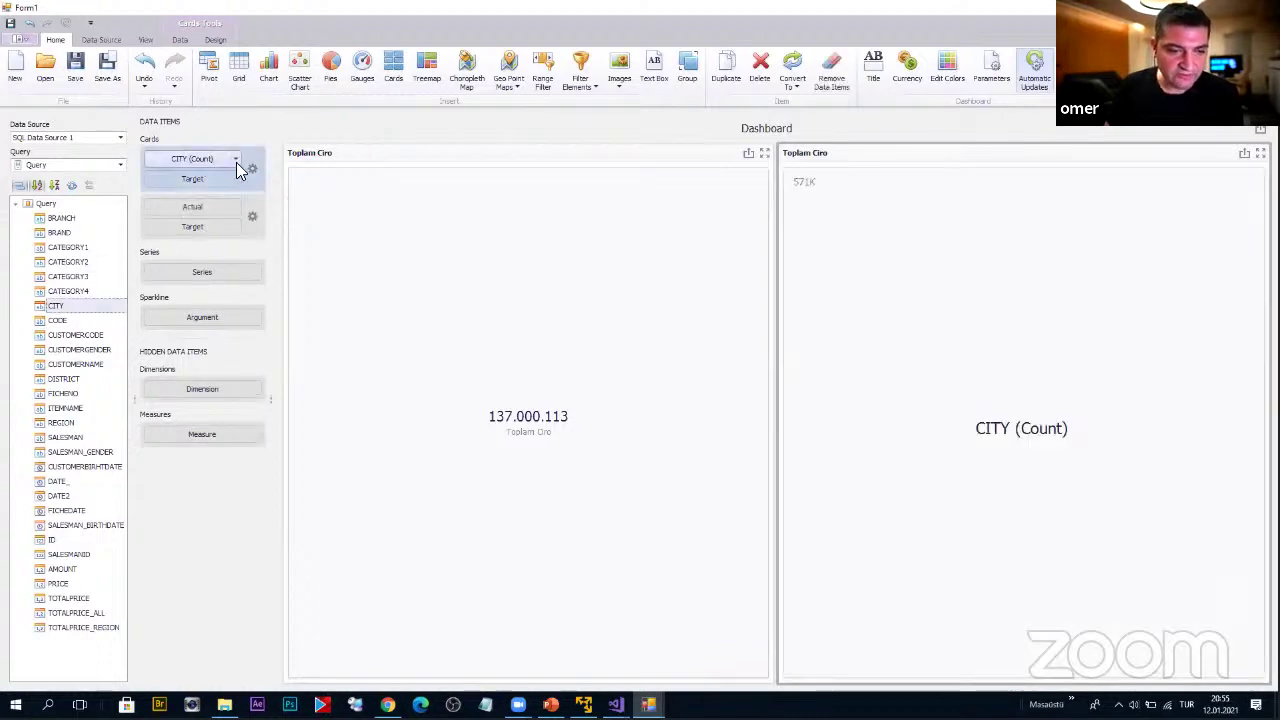
pyautogui.click(236, 160)
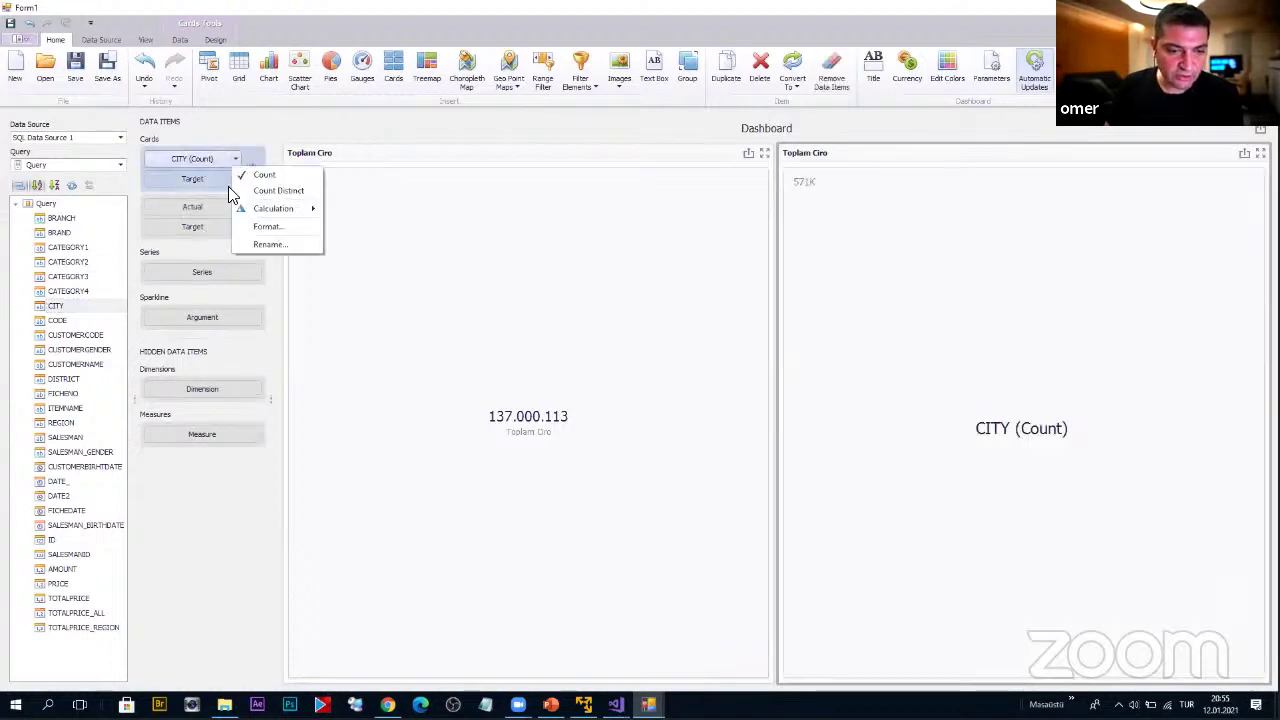
pyautogui.click(240, 120)
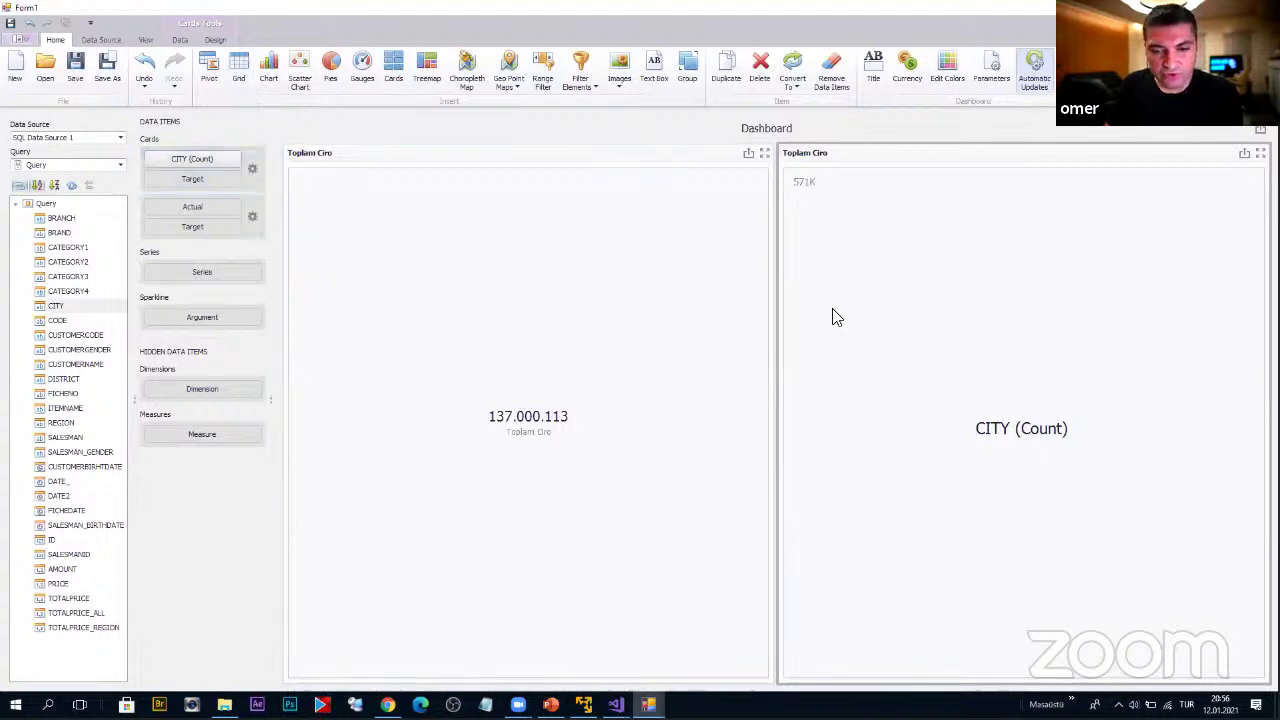
pyautogui.click(236, 161)
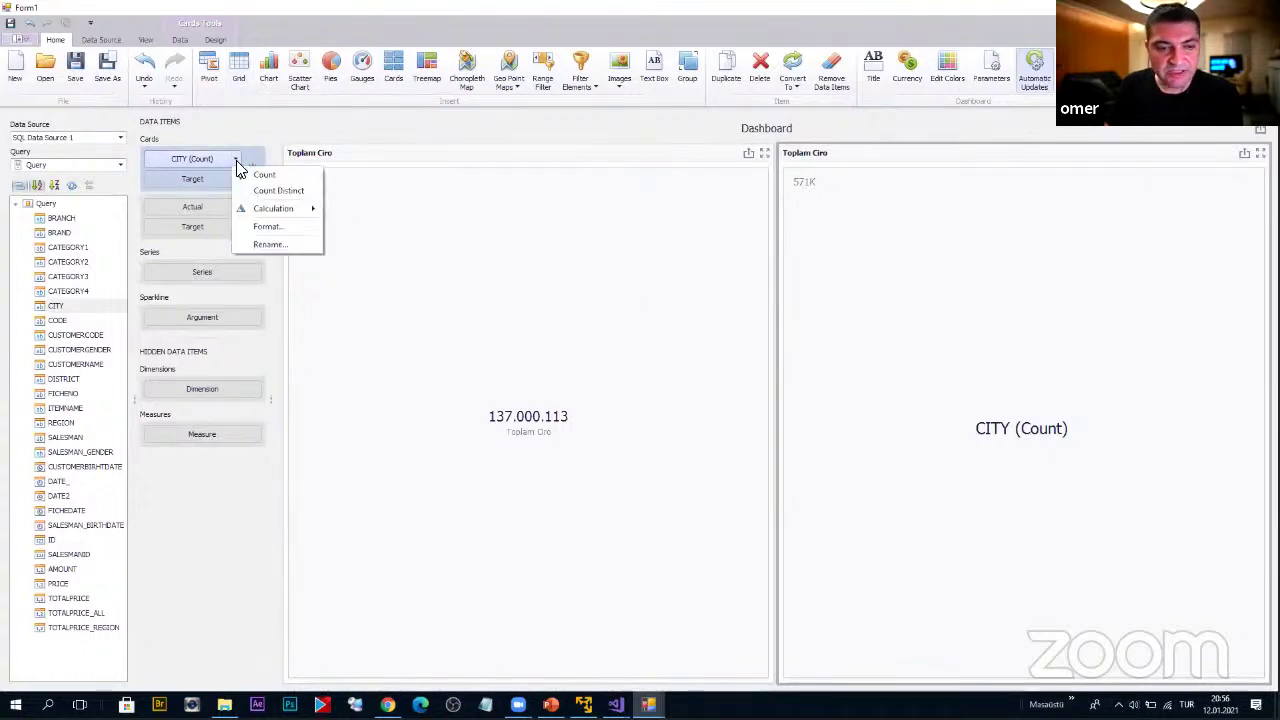
# Format the CITY count as Number in Ones with group separators, showing 571.175
pyautogui.click(265, 226)
pyautogui.click(634, 259)
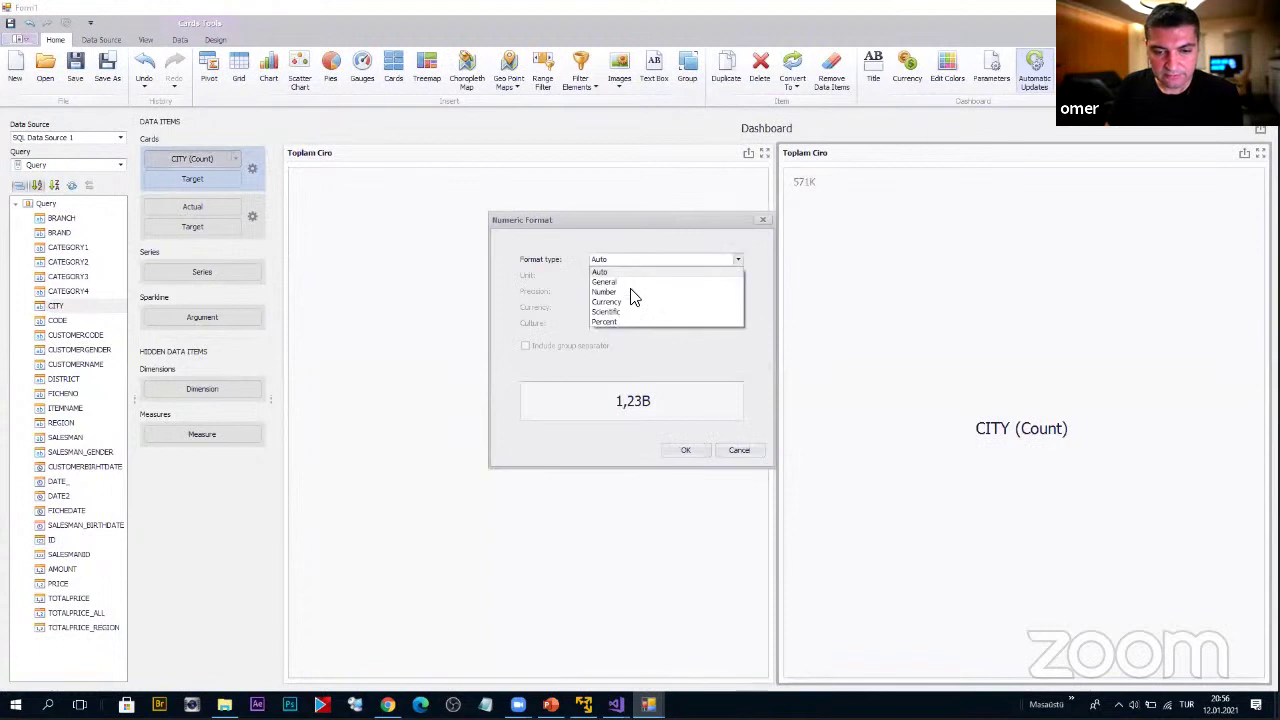
pyautogui.click(630, 291)
pyautogui.click(636, 276)
pyautogui.click(730, 294)
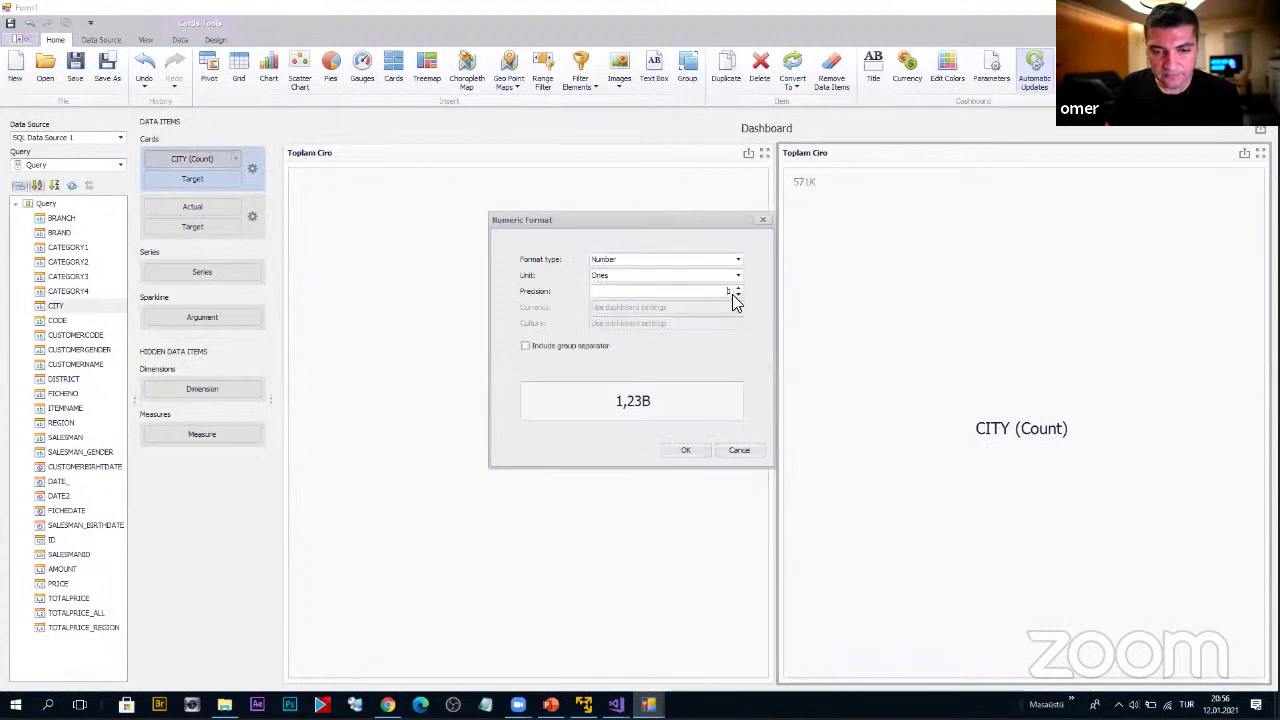
pyautogui.click(570, 345)
pyautogui.click(685, 450)
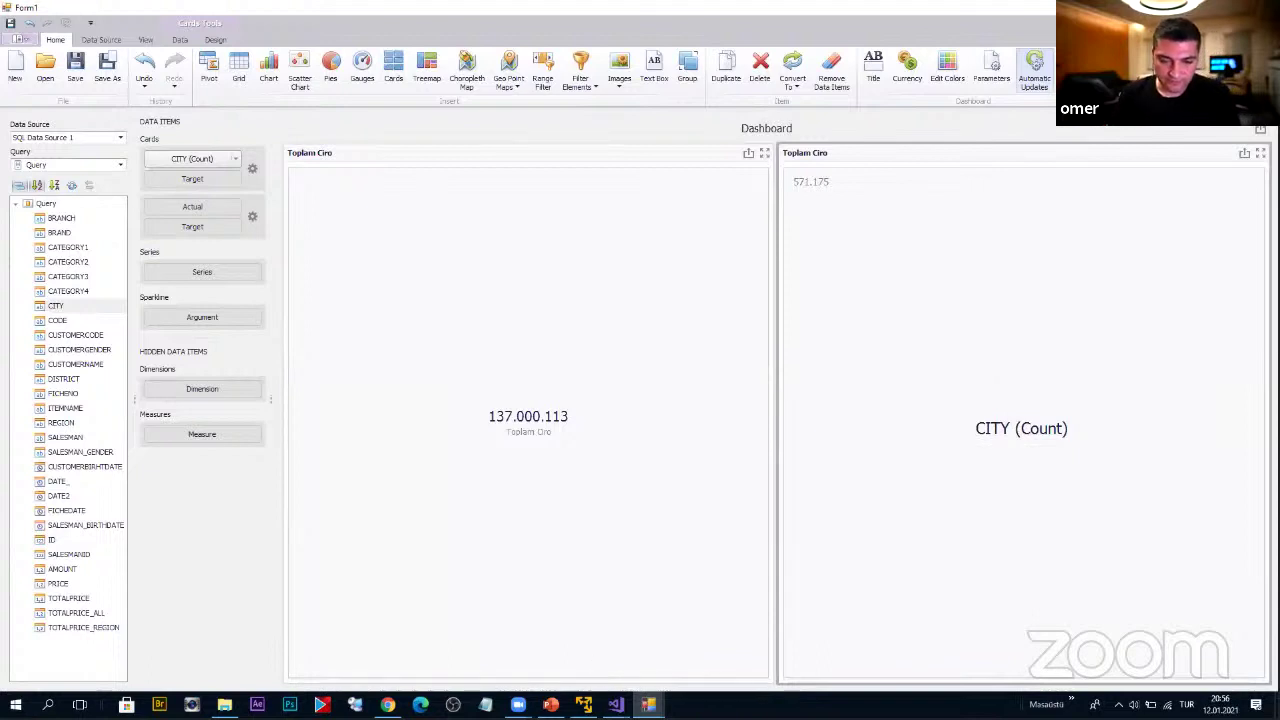
pyautogui.click(584, 704)
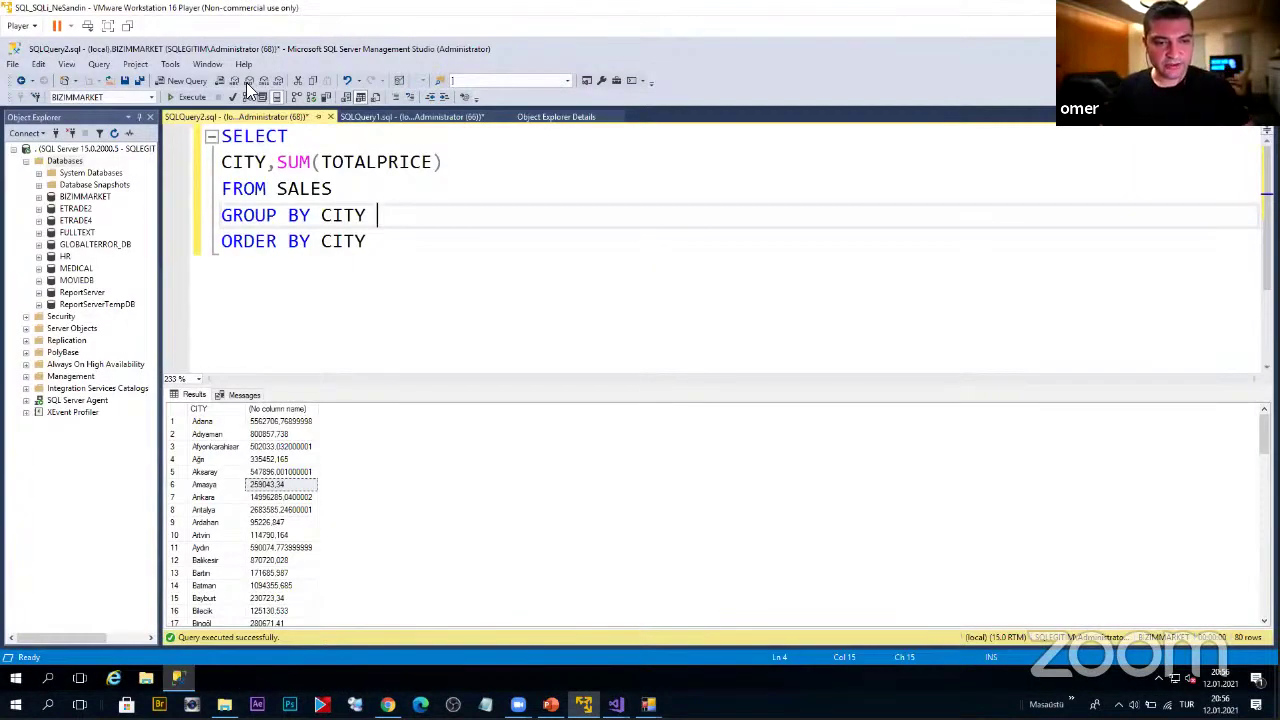
# Run SELECT COUNT(*) FROM SALES in a new query, returning 571175 rows
pyautogui.hotkey('ctrl', 'n')
pyautogui.write('SELECT ')
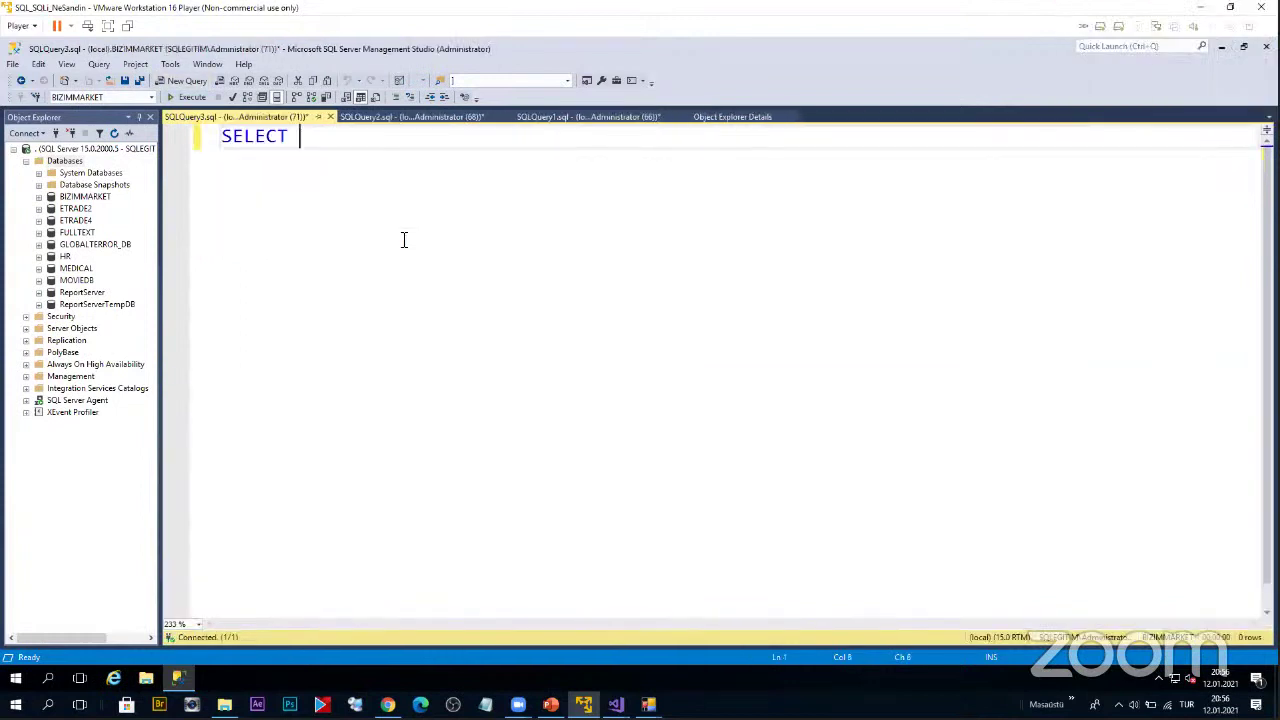
pyautogui.write('COUT')
pyautogui.press('BackSpace')
pyautogui.press('BackSpace')
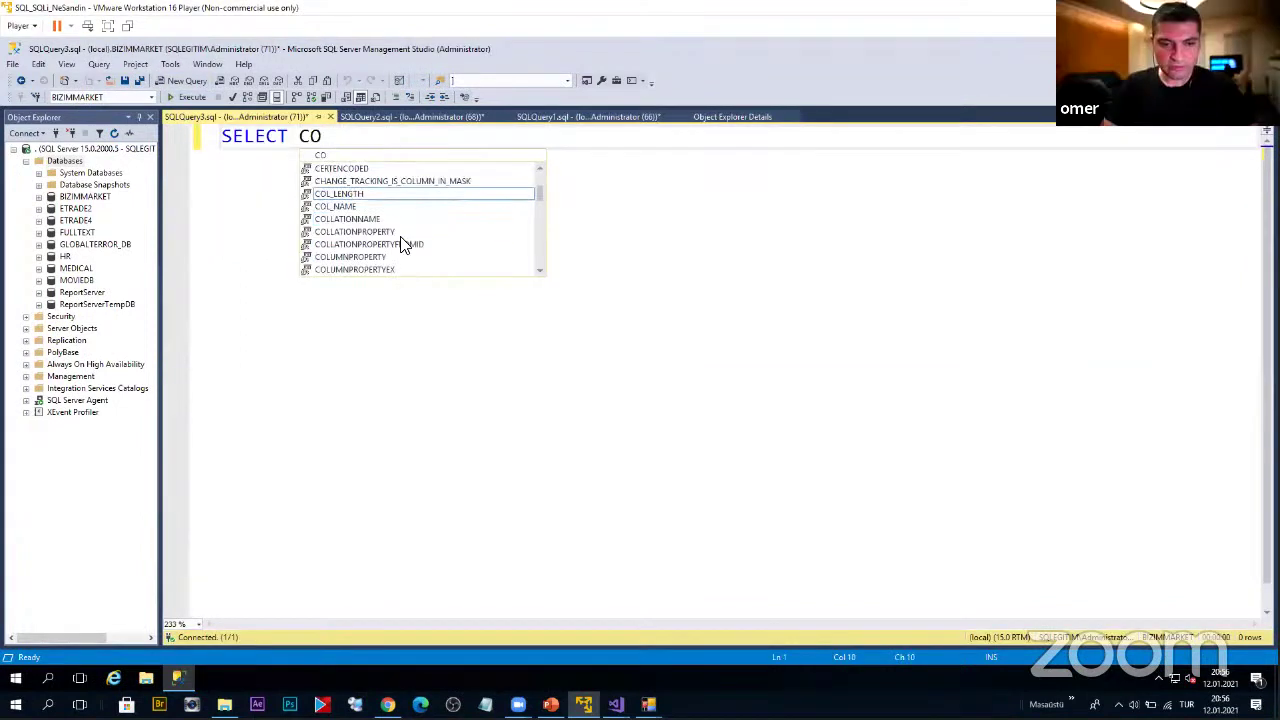
pyautogui.write('NT(*) FROM SALES')
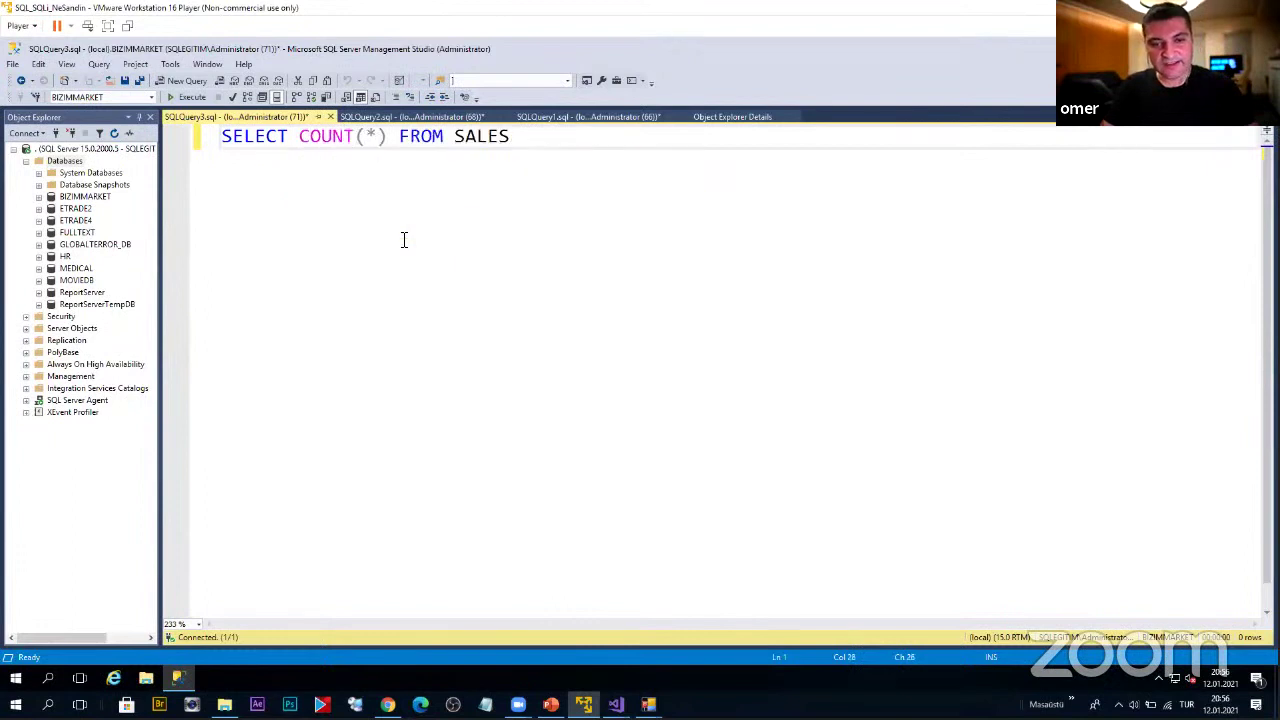
pyautogui.press('F5')
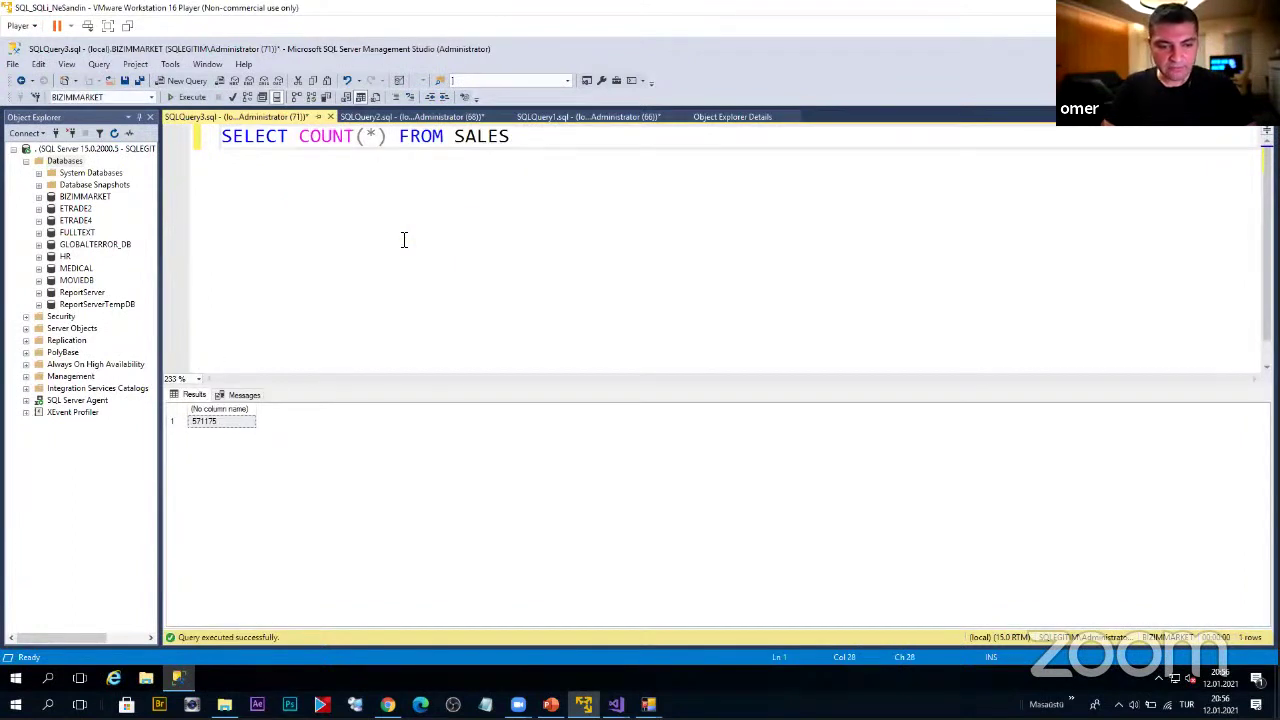
# Change the query to SELECT COUNT(DISTINCT CITY) FROM SALES and run it, returning 80
pyautogui.press('Left')
pyautogui.press('Left')
pyautogui.press('Left')
pyautogui.press('Left')
pyautogui.press('Left')
pyautogui.press('Left')
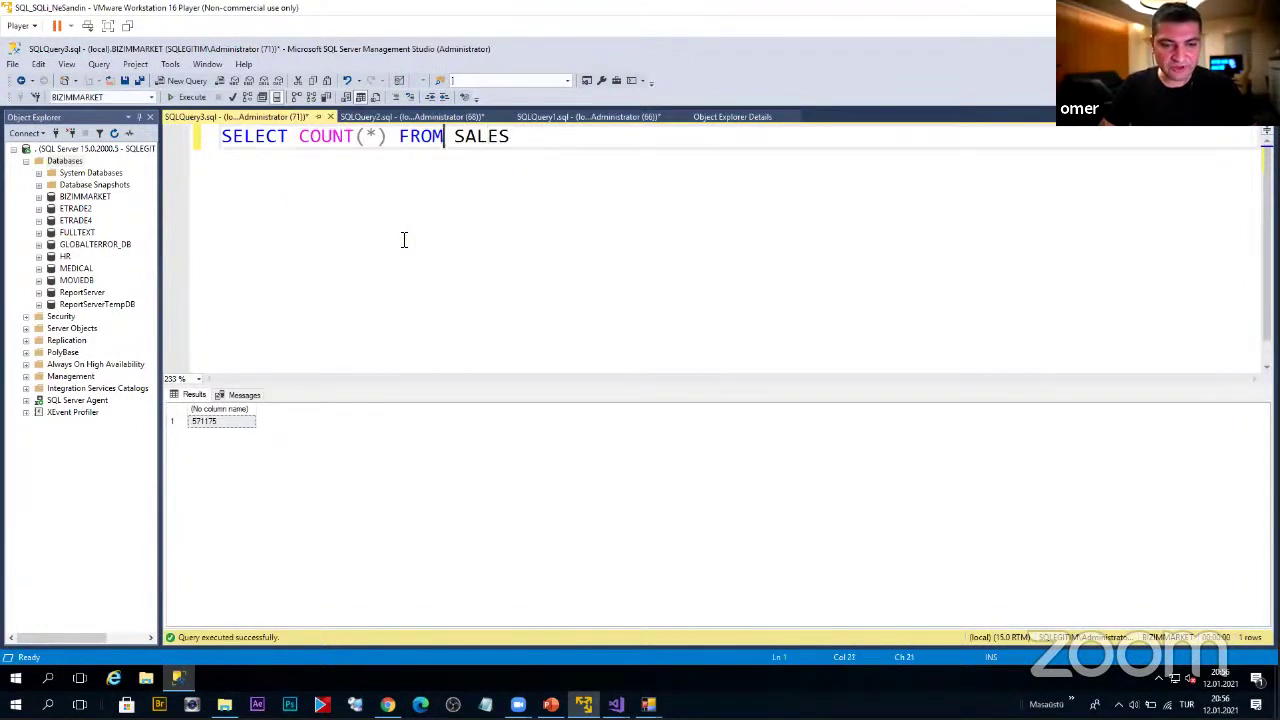
pyautogui.press('Left')
pyautogui.press('Left')
pyautogui.press('Left')
pyautogui.press('Left')
pyautogui.press('Left')
pyautogui.press('Left')
pyautogui.press('Left')
pyautogui.press('BackSpace')
pyautogui.write('C')
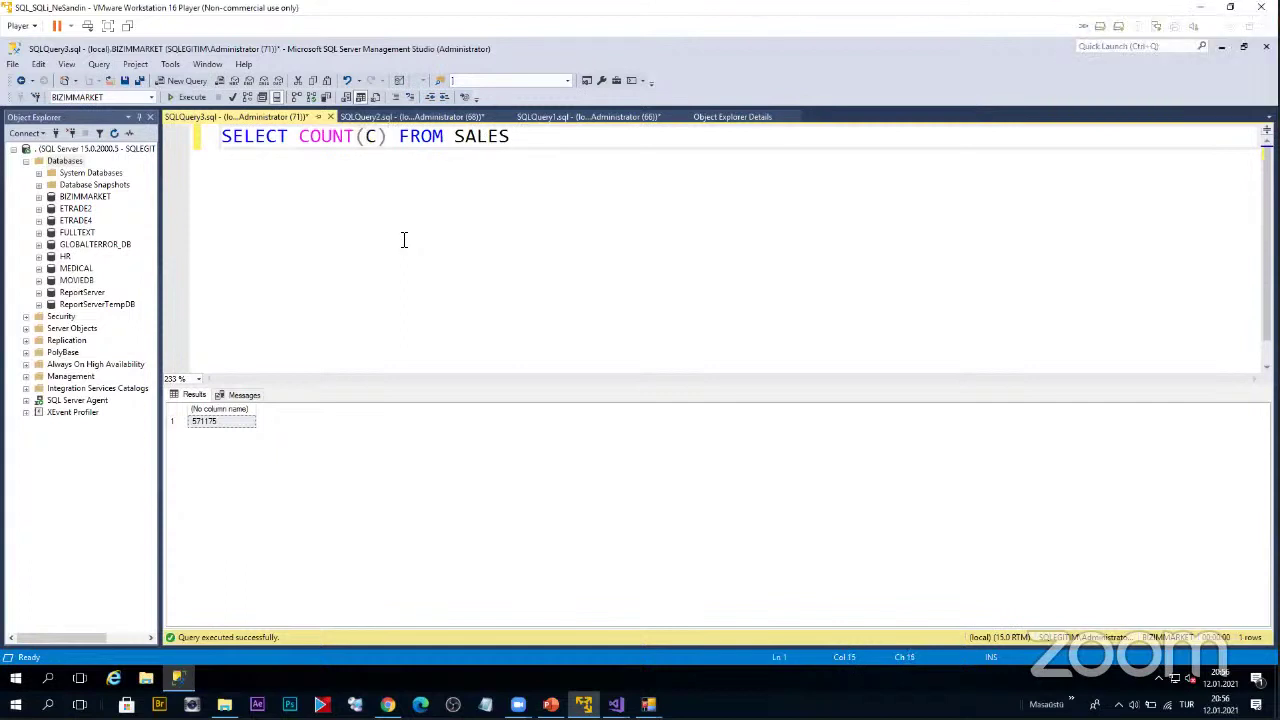
pyautogui.write('ITY')
pyautogui.press('Escape')
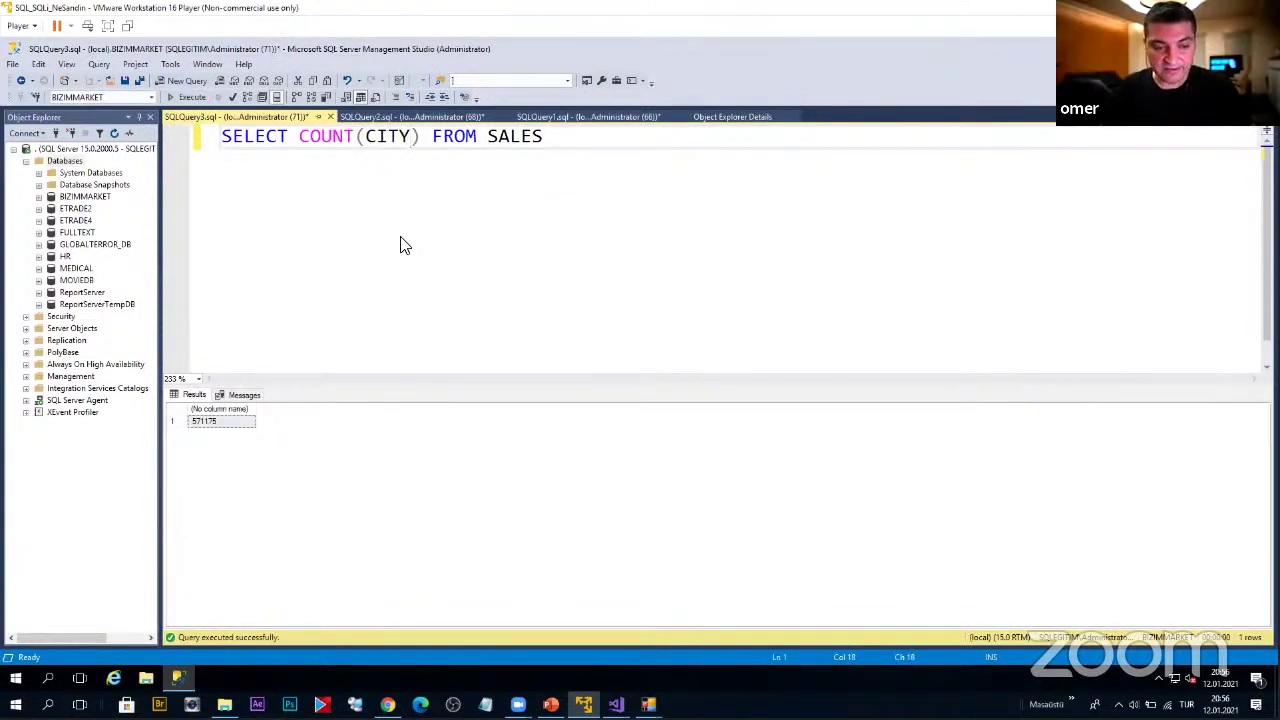
pyautogui.press('Right')
pyautogui.press('Right')
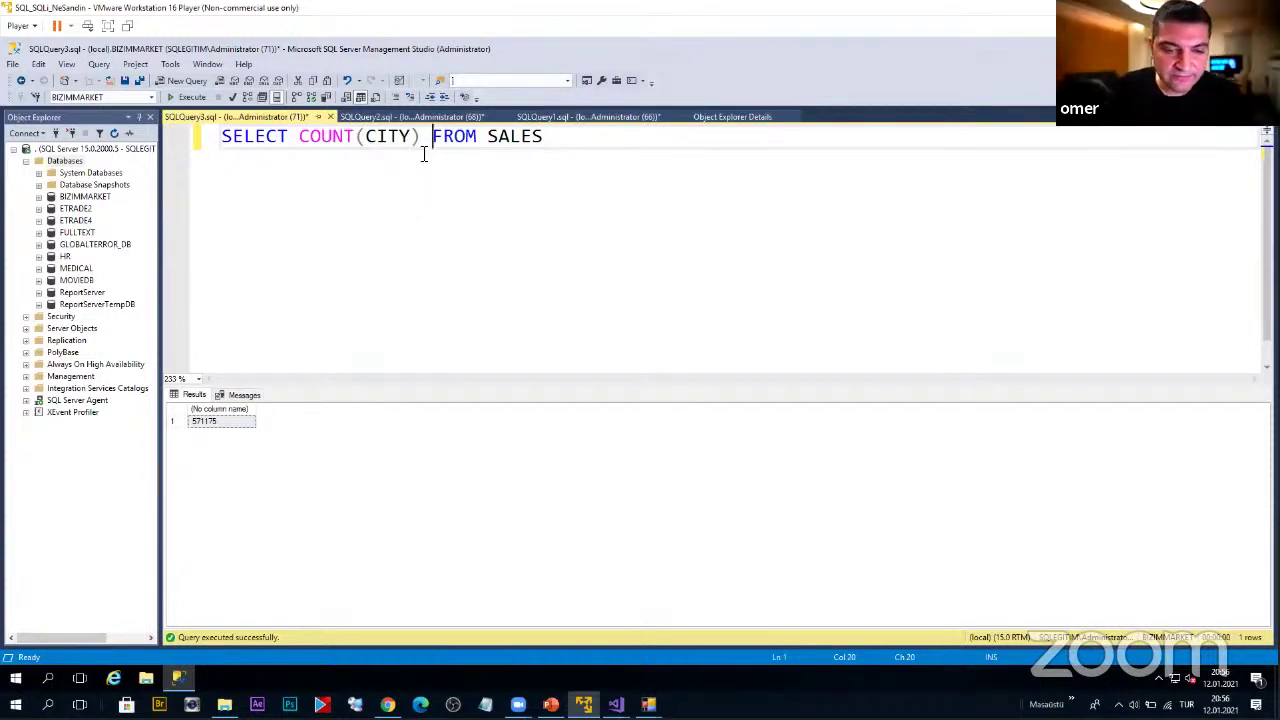
pyautogui.click(368, 137)
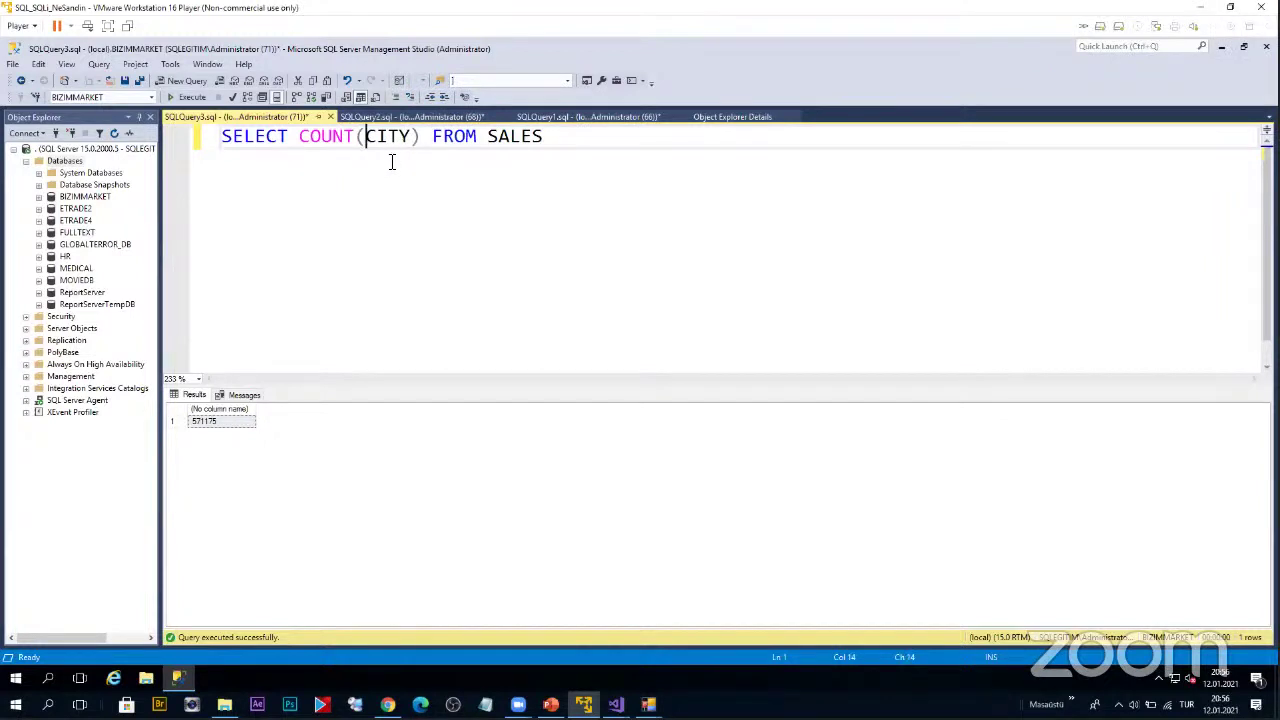
pyautogui.write('DISTINC')
pyautogui.press('BackSpace')
pyautogui.press('BackSpace')
pyautogui.press('BackSpace')
pyautogui.press('BackSpace')
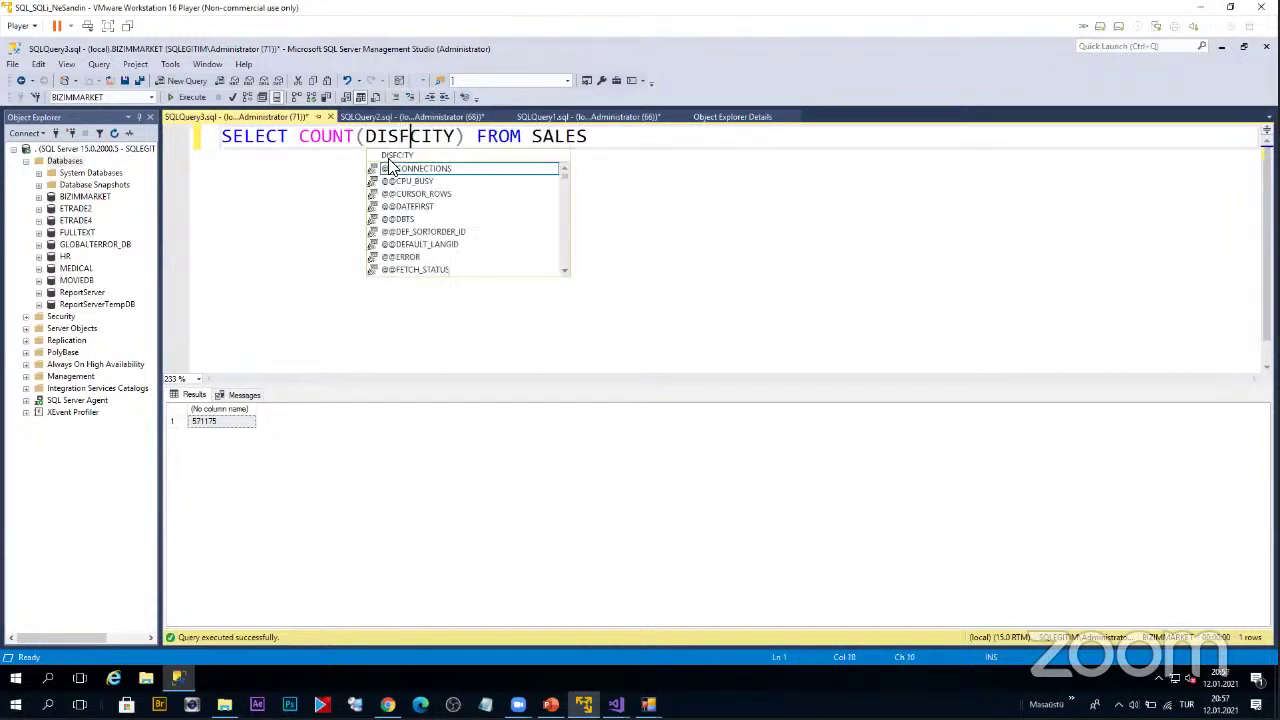
pyautogui.write('TINCT')
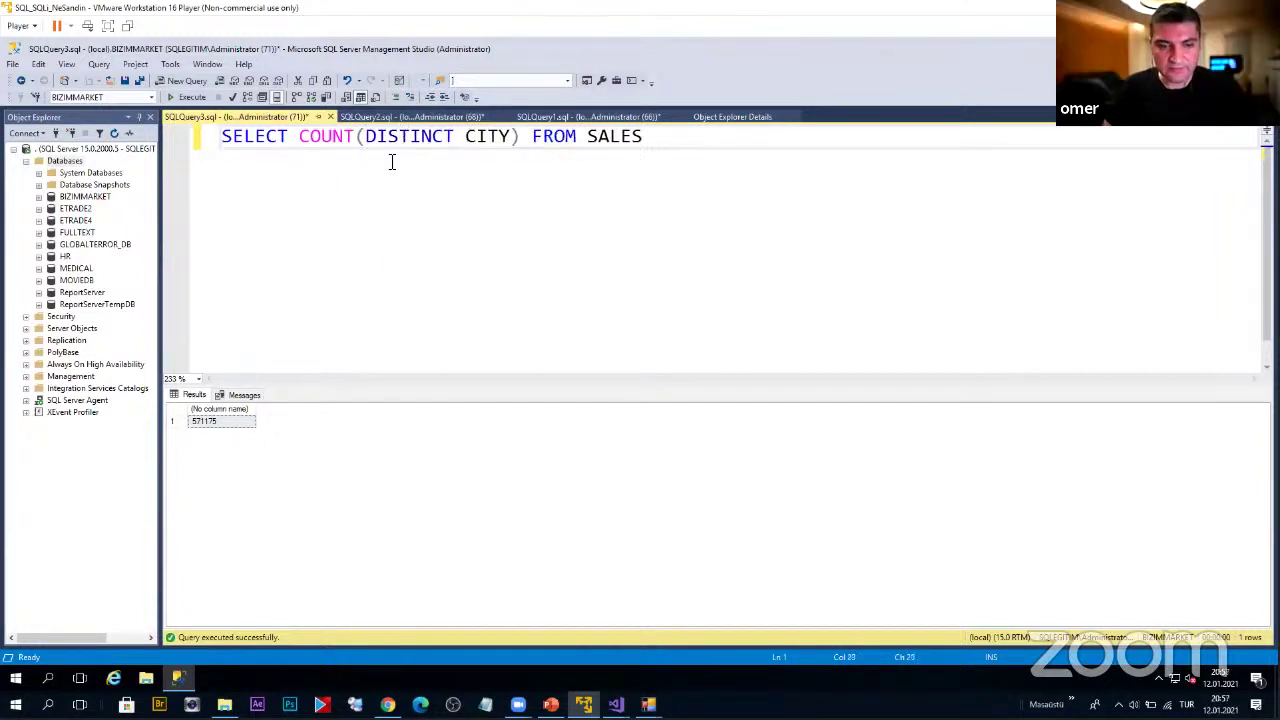
pyautogui.press('F5')
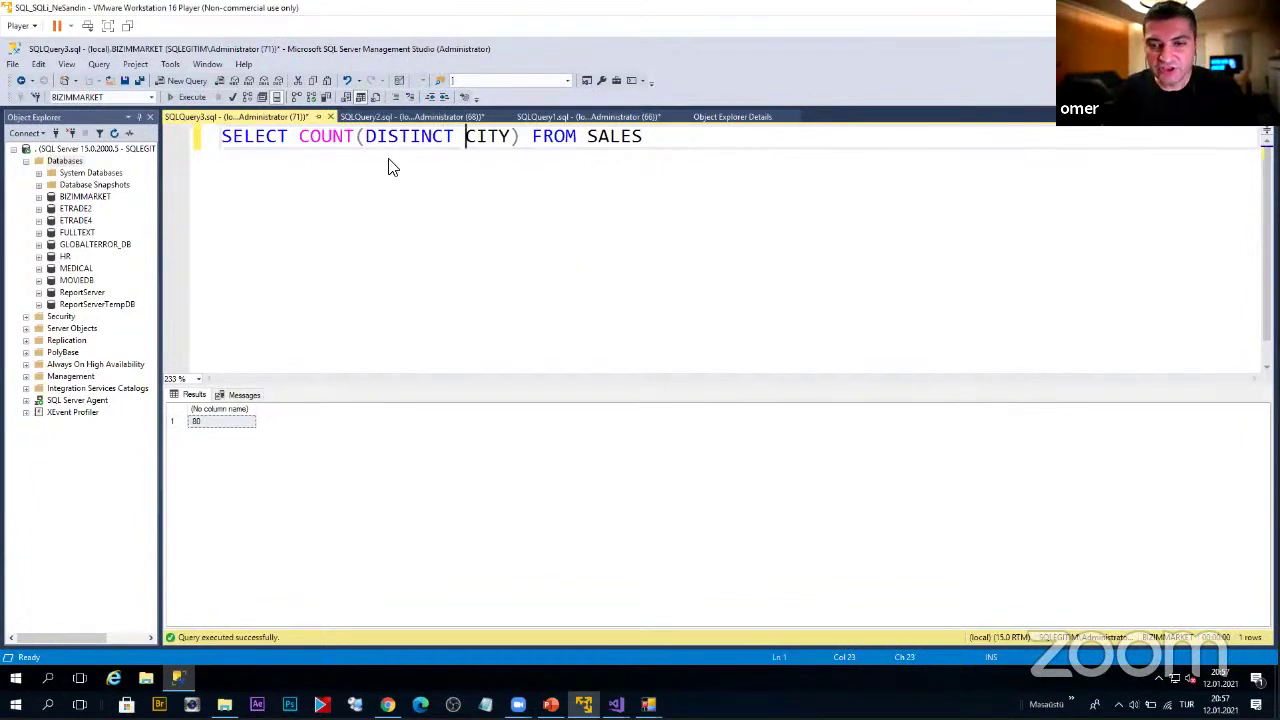
# Back in the designer, set the CITY aggregation to Count Distinct so the card shows 80
pyautogui.moveTo(648, 704)
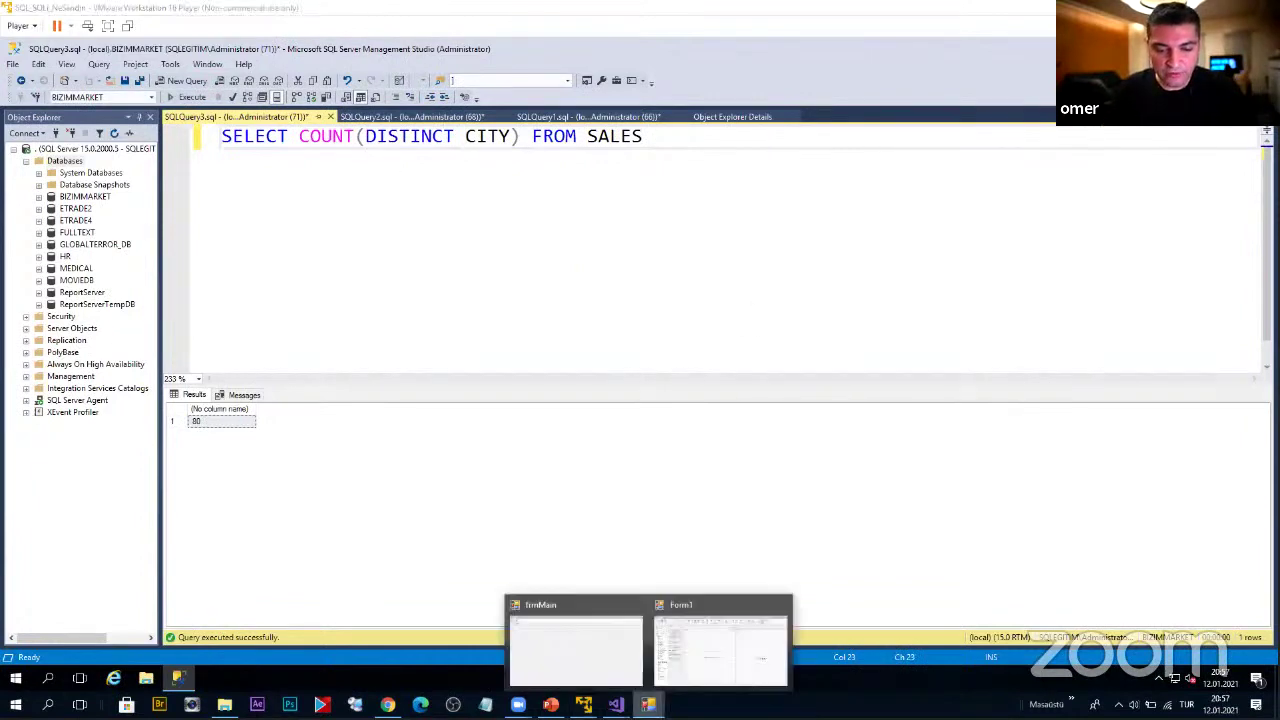
pyautogui.hotkey('alt', 'Tab')
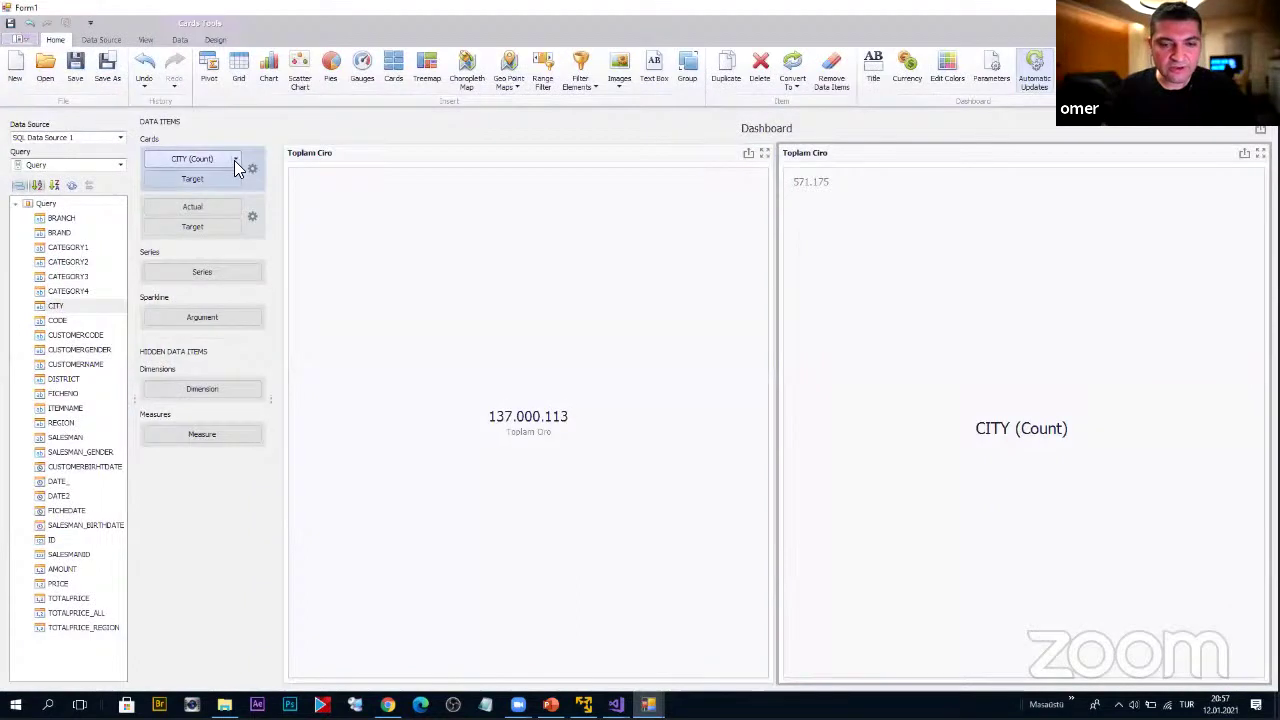
pyautogui.click(235, 158)
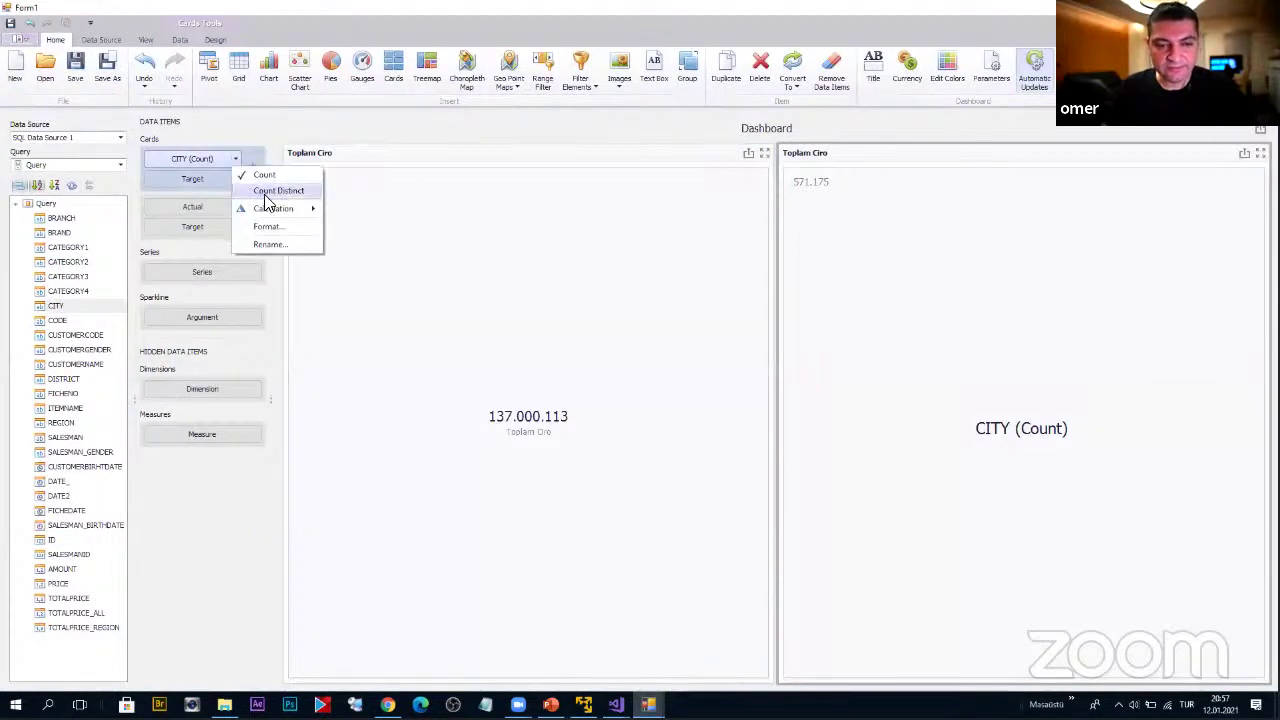
pyautogui.click(264, 194)
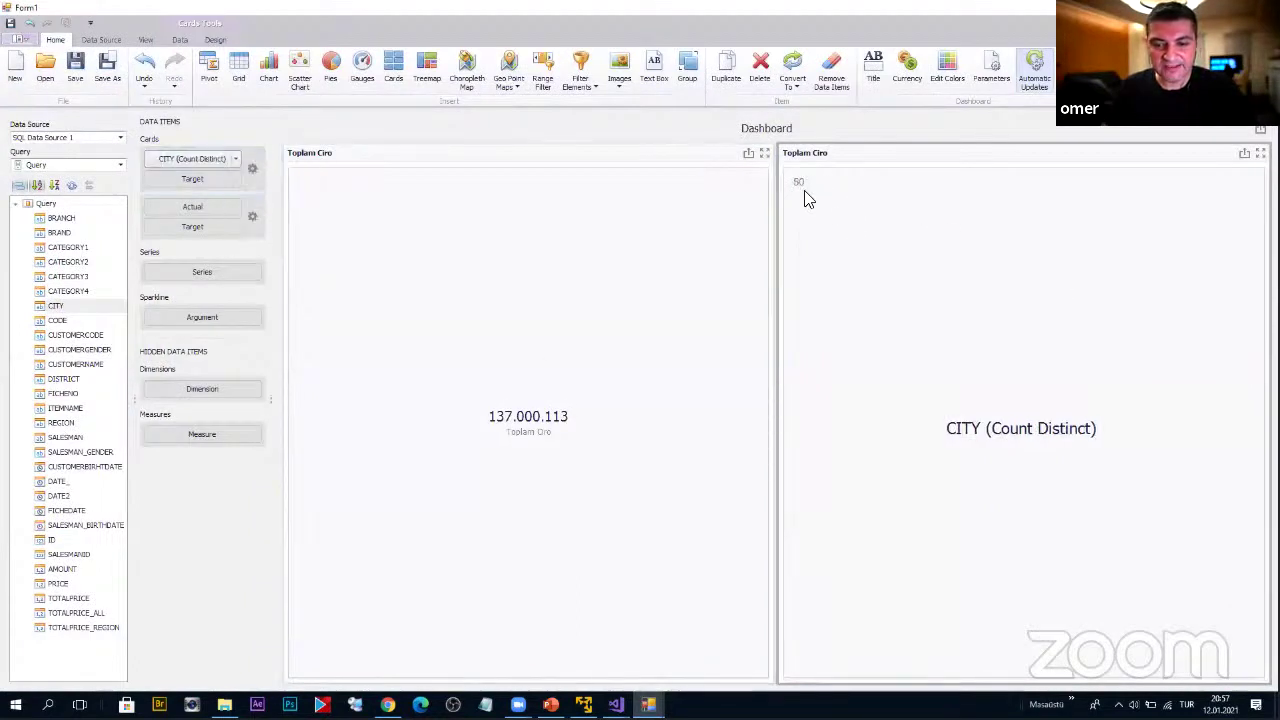
# Rename the card to Mağaza Sayısı and its value to Mağaza
pyautogui.rightClick(851, 222)
pyautogui.press('Return')
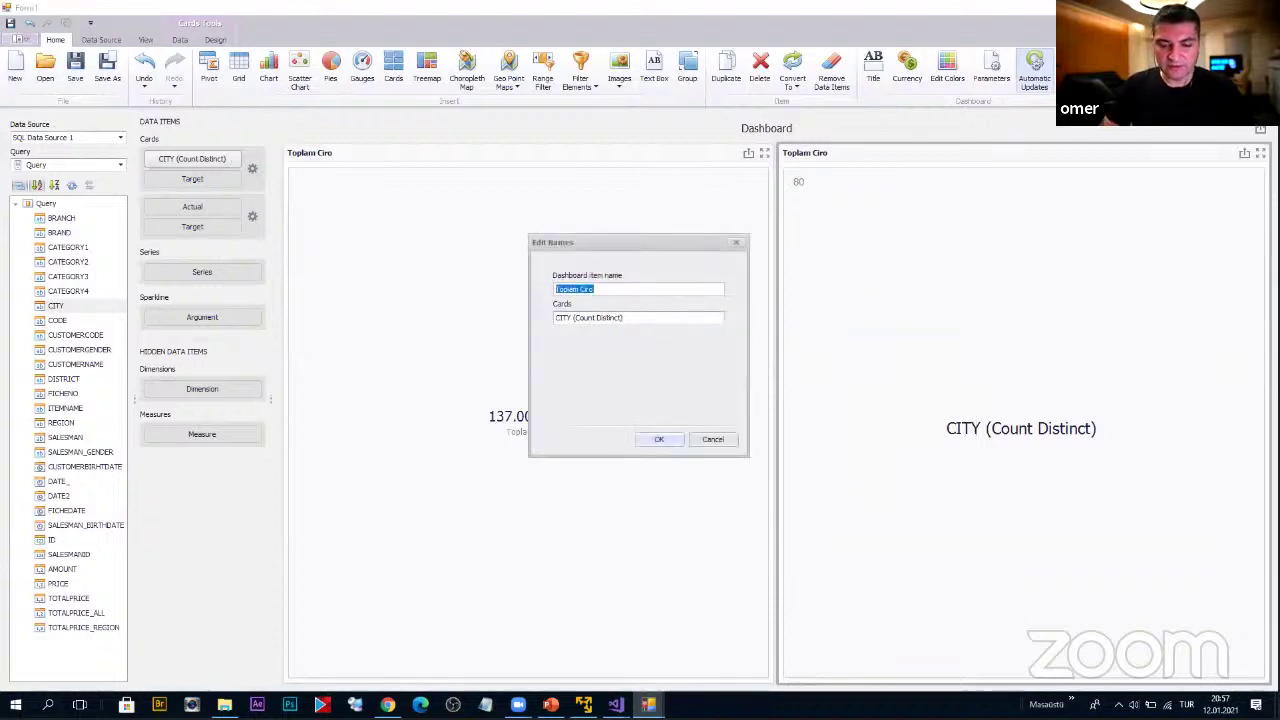
pyautogui.write('Mağaza Sayısı')
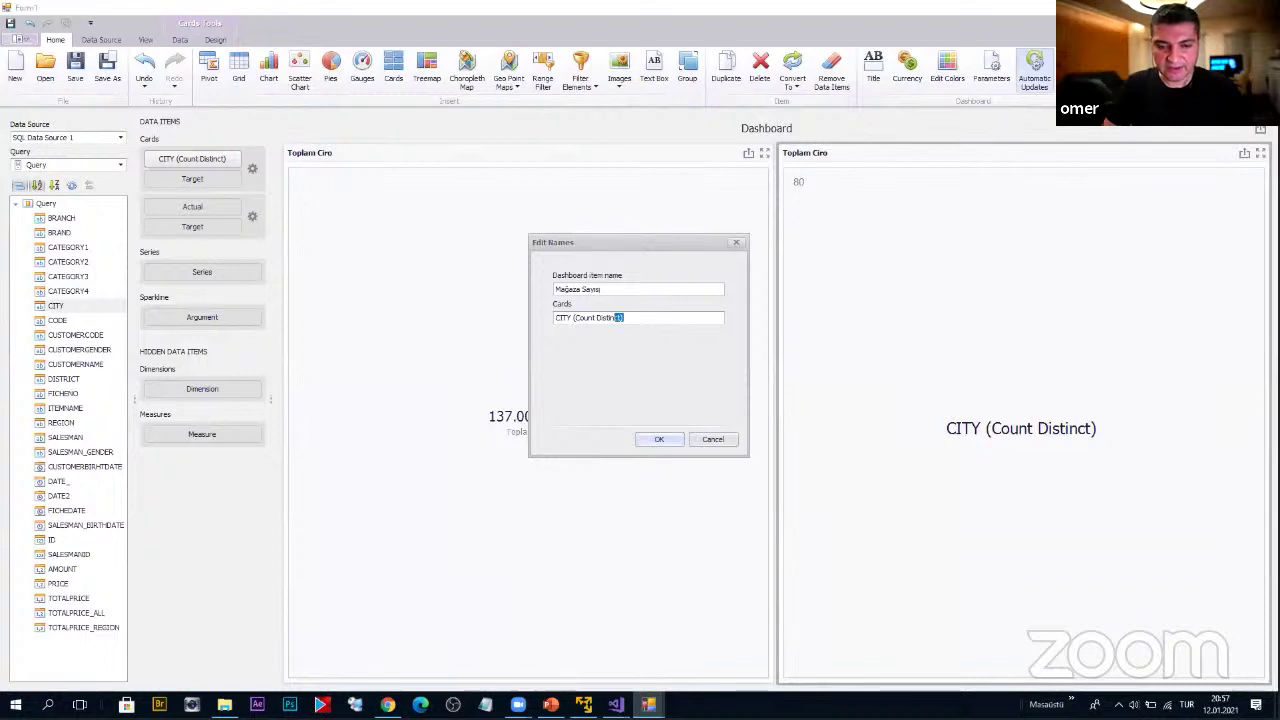
pyautogui.hotkey('shift', 'Home')
pyautogui.write('M')
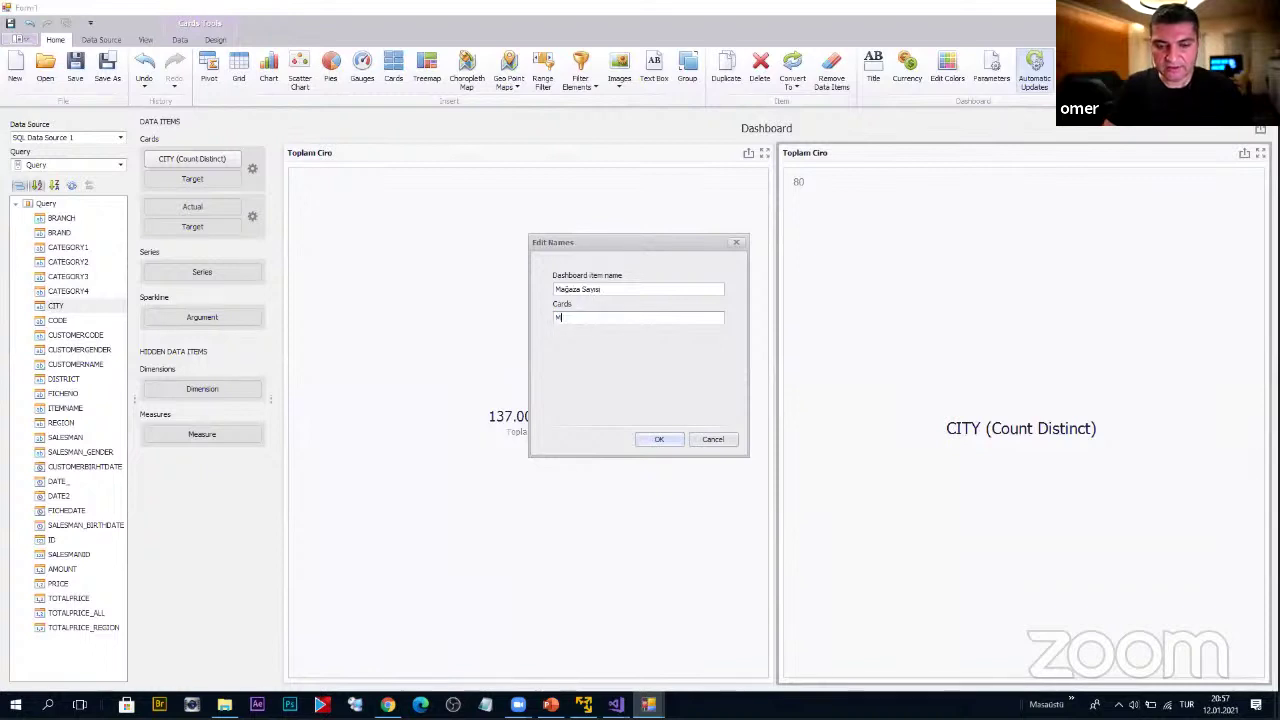
pyautogui.press('Return')
pyautogui.click(874, 177)
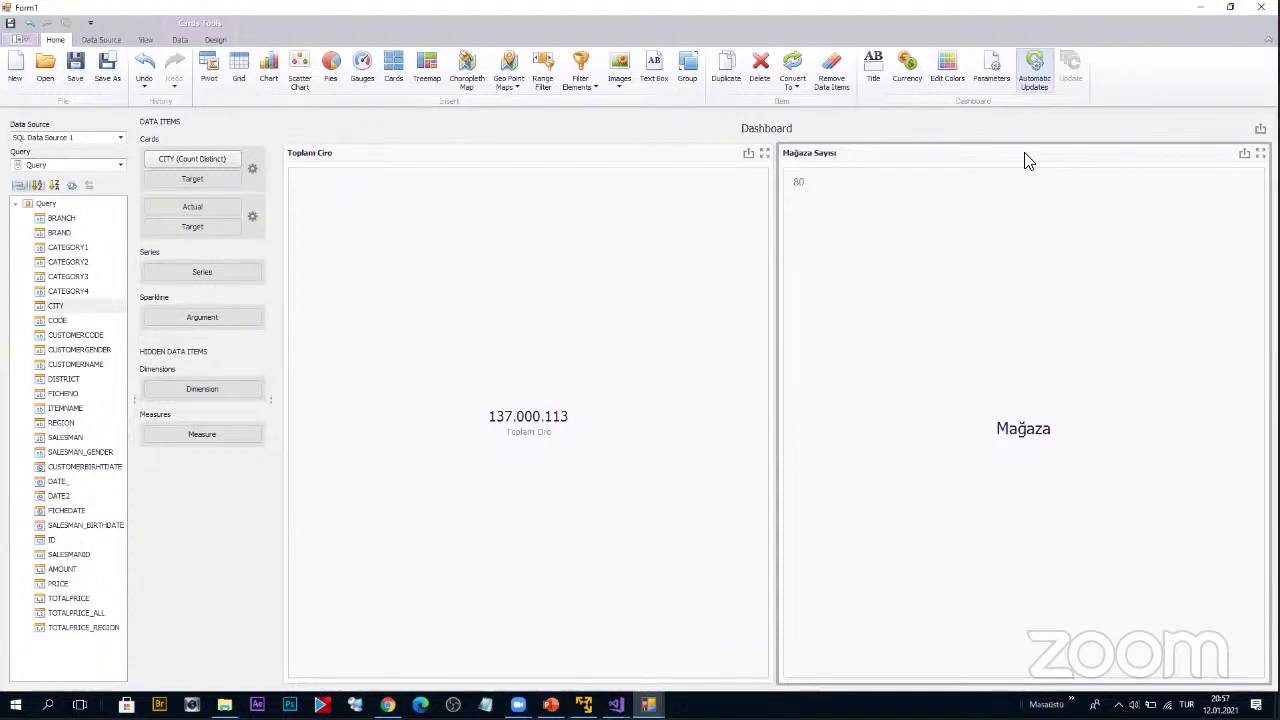
# Duplicate the Mağaza Sayısı card, dock the copy to its right, and drag the splitters left to widen both cards
pyautogui.rightClick(885, 160)
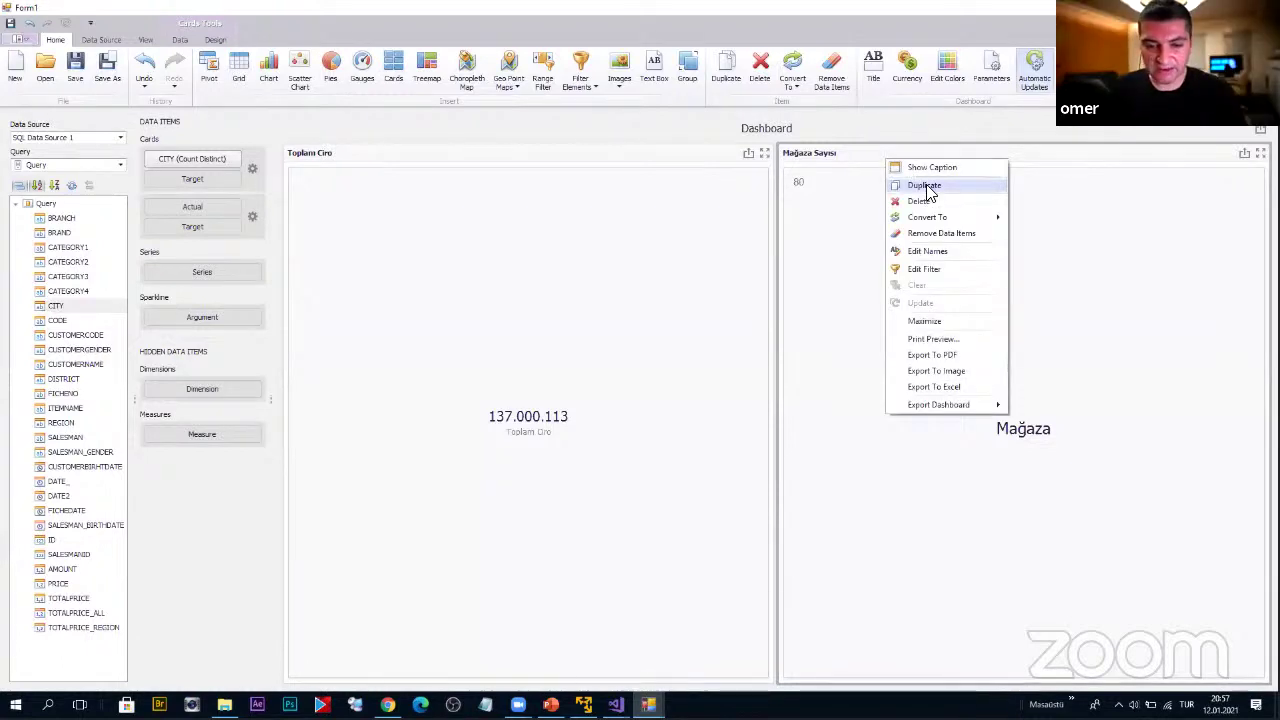
pyautogui.click(926, 187)
pyautogui.moveTo(1268, 352); pyautogui.dragTo(1266, 355)
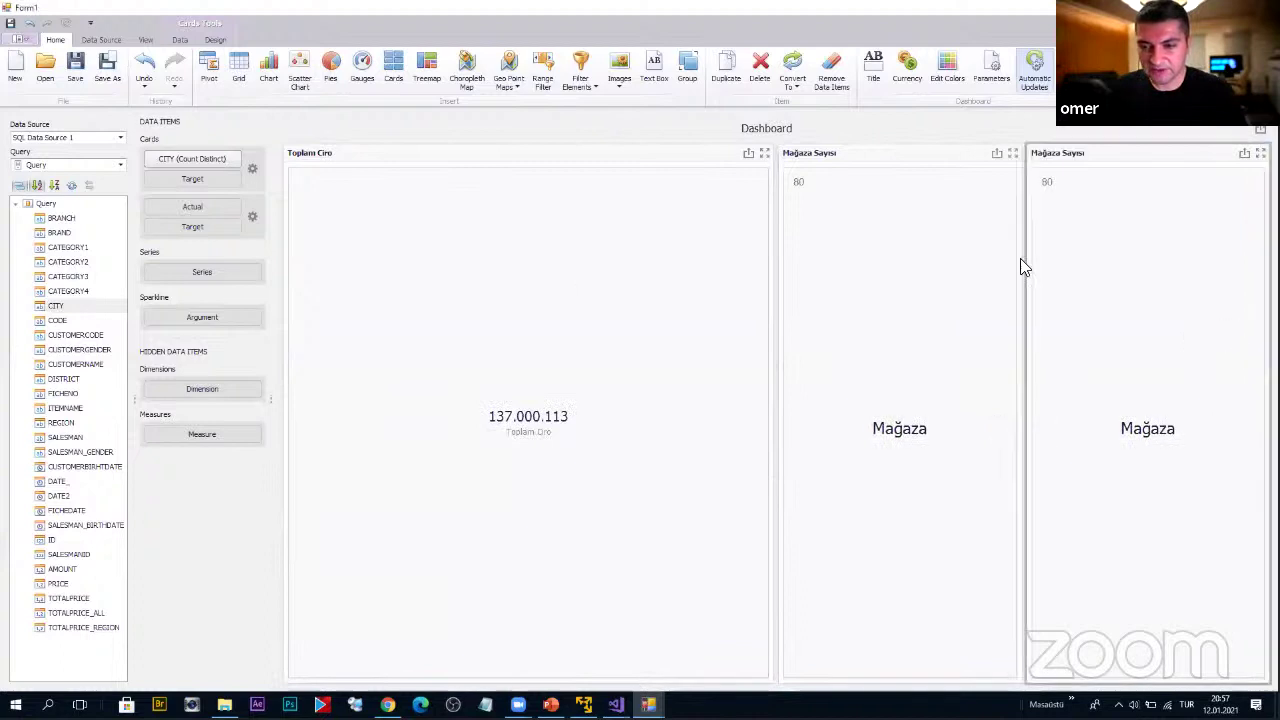
pyautogui.moveTo(793, 239); pyautogui.dragTo(466, 246)
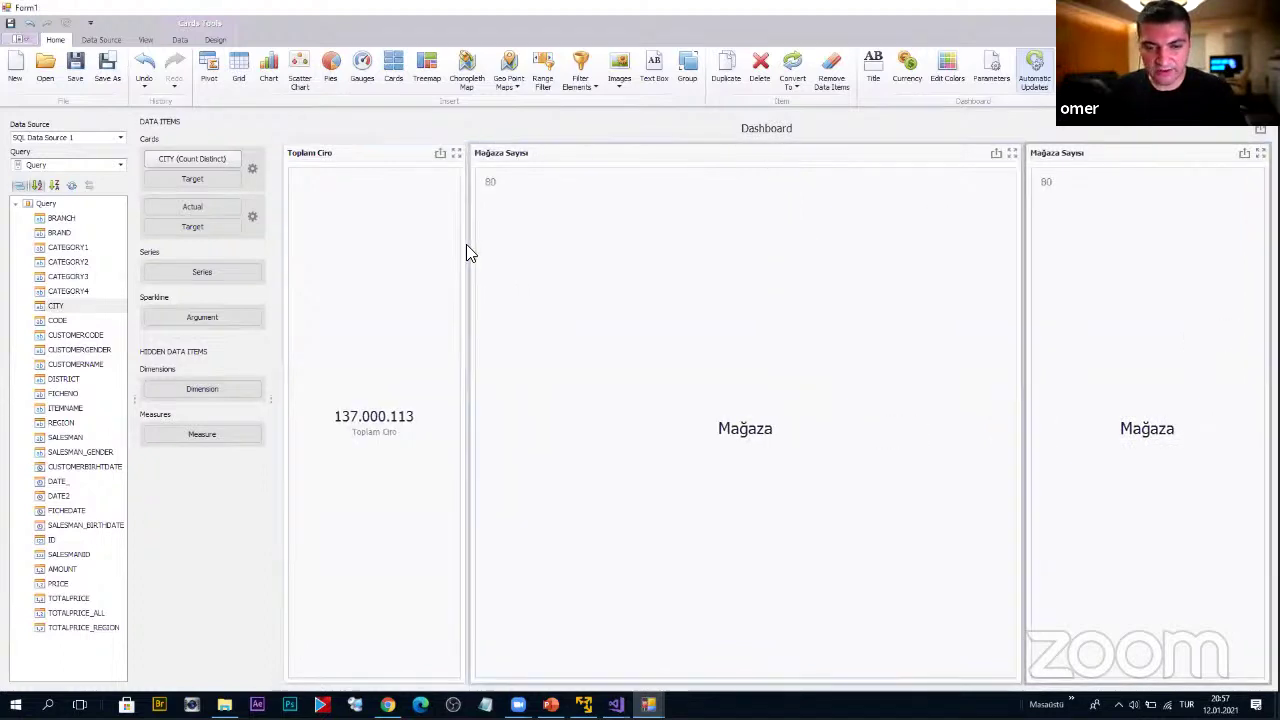
pyautogui.moveTo(1015, 253); pyautogui.dragTo(616, 262)
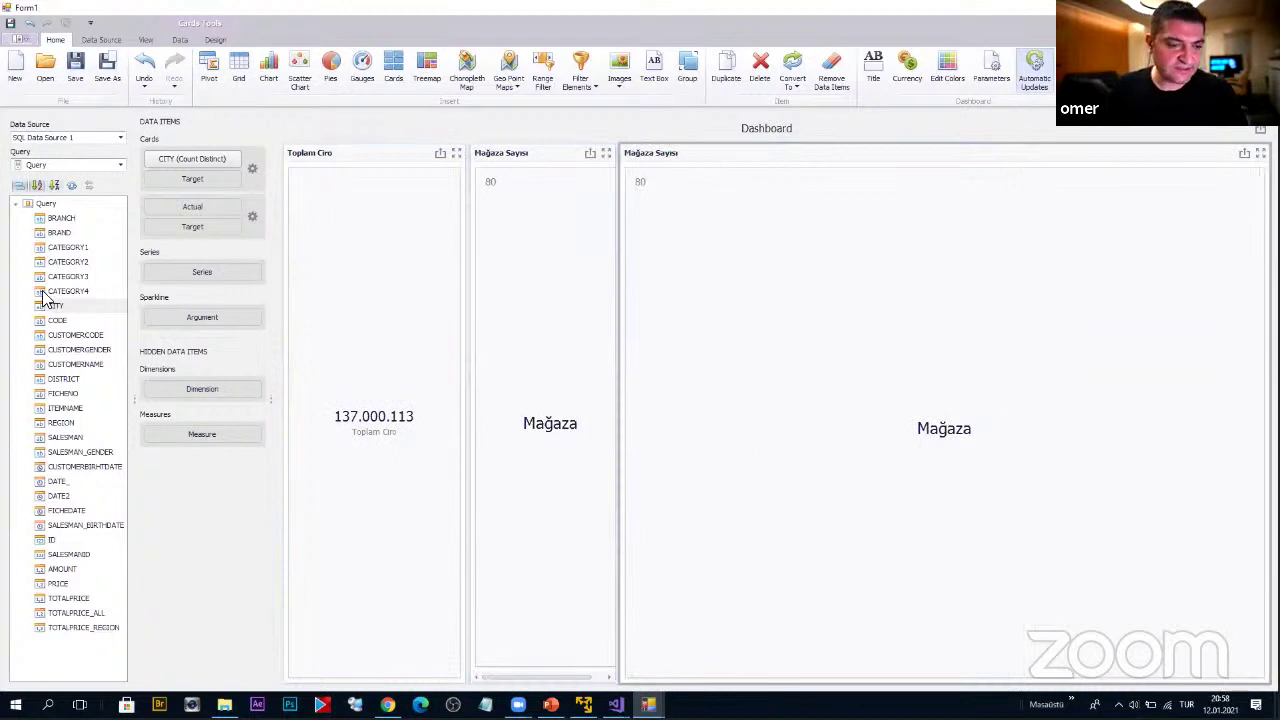
# Bind CUSTOMERNAME to the rightmost card's value with a Count Distinct summary
pyautogui.click(58, 439)
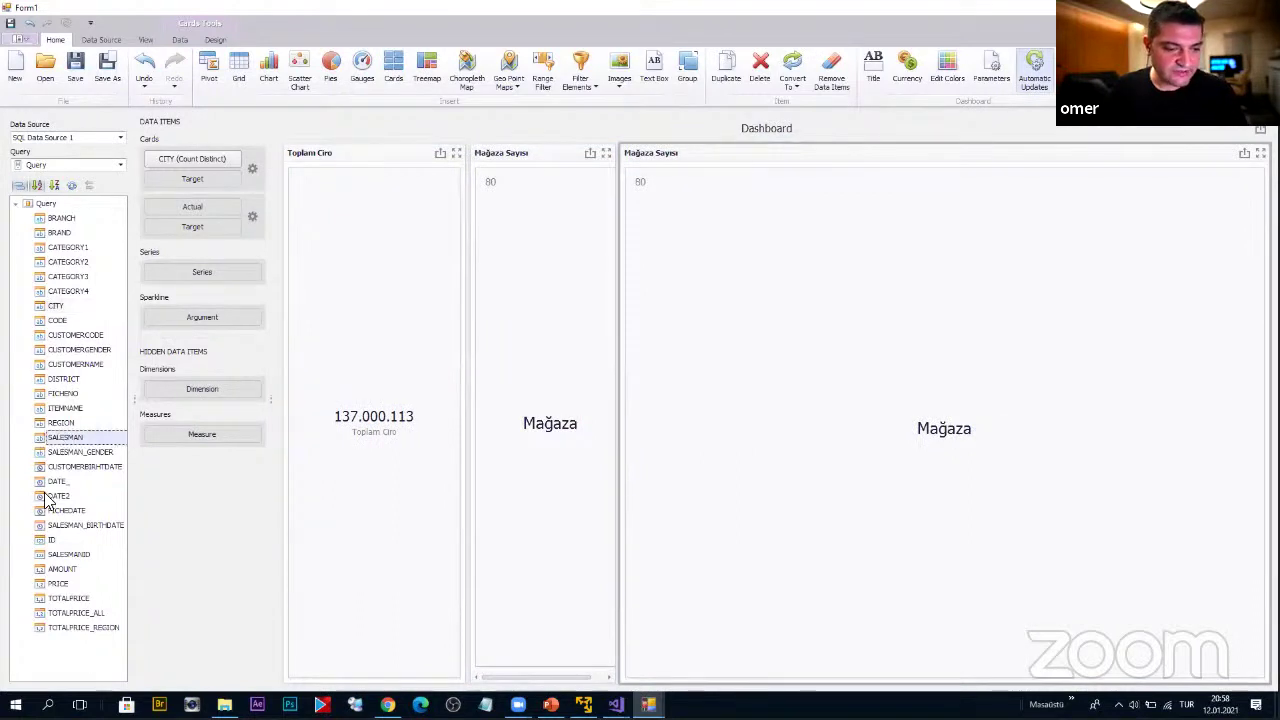
pyautogui.click(46, 470)
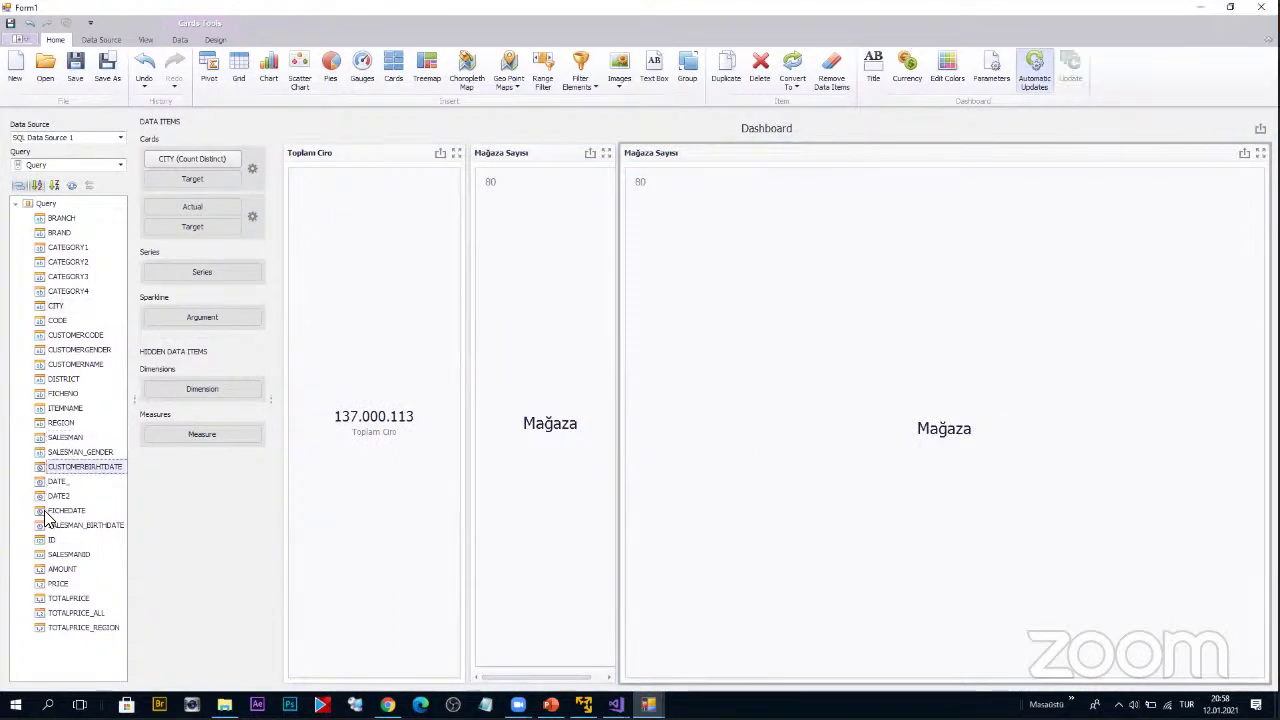
pyautogui.click(60, 510)
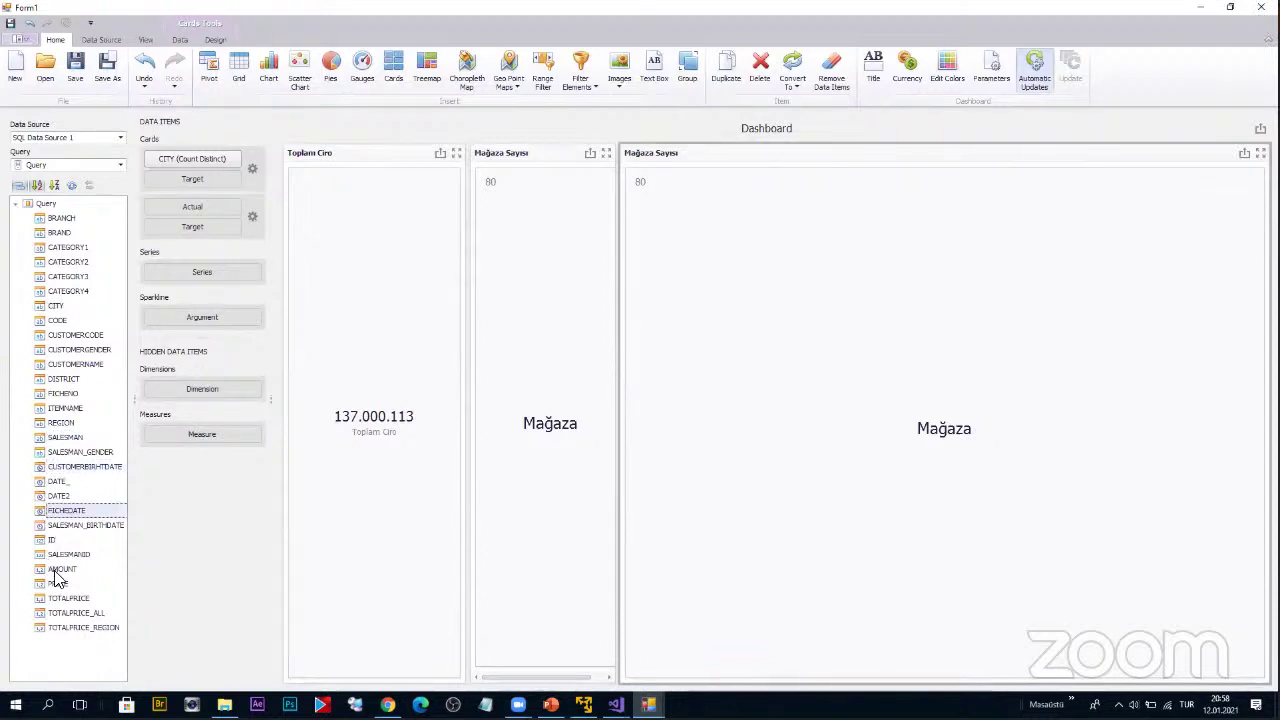
pyautogui.click(60, 554)
pyautogui.click(58, 583)
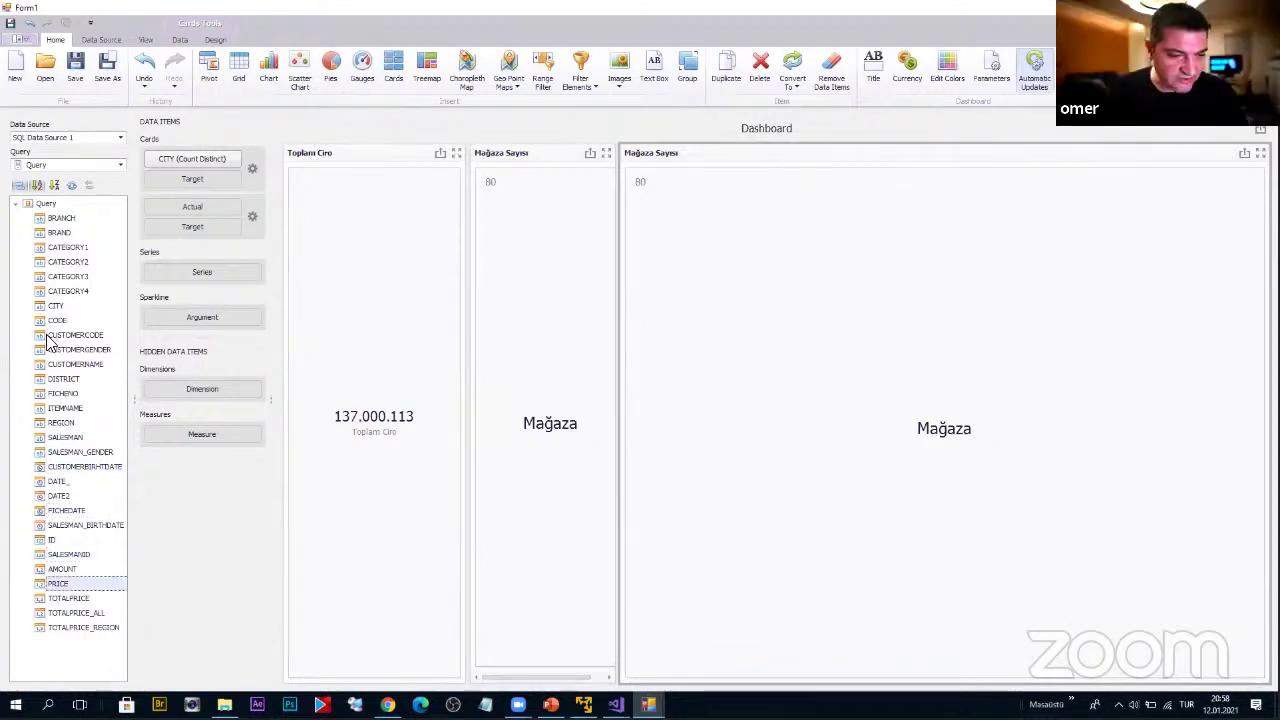
pyautogui.click(60, 364)
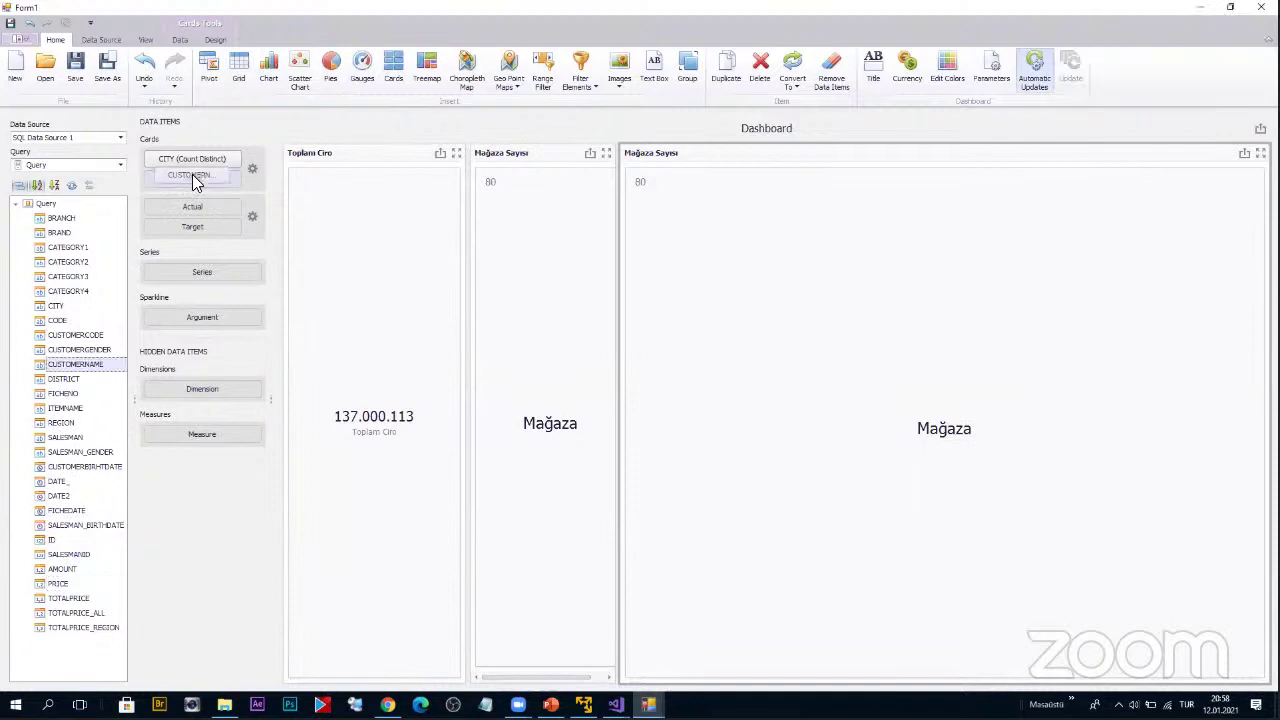
pyautogui.moveTo(216, 160); pyautogui.dragTo(222, 161)
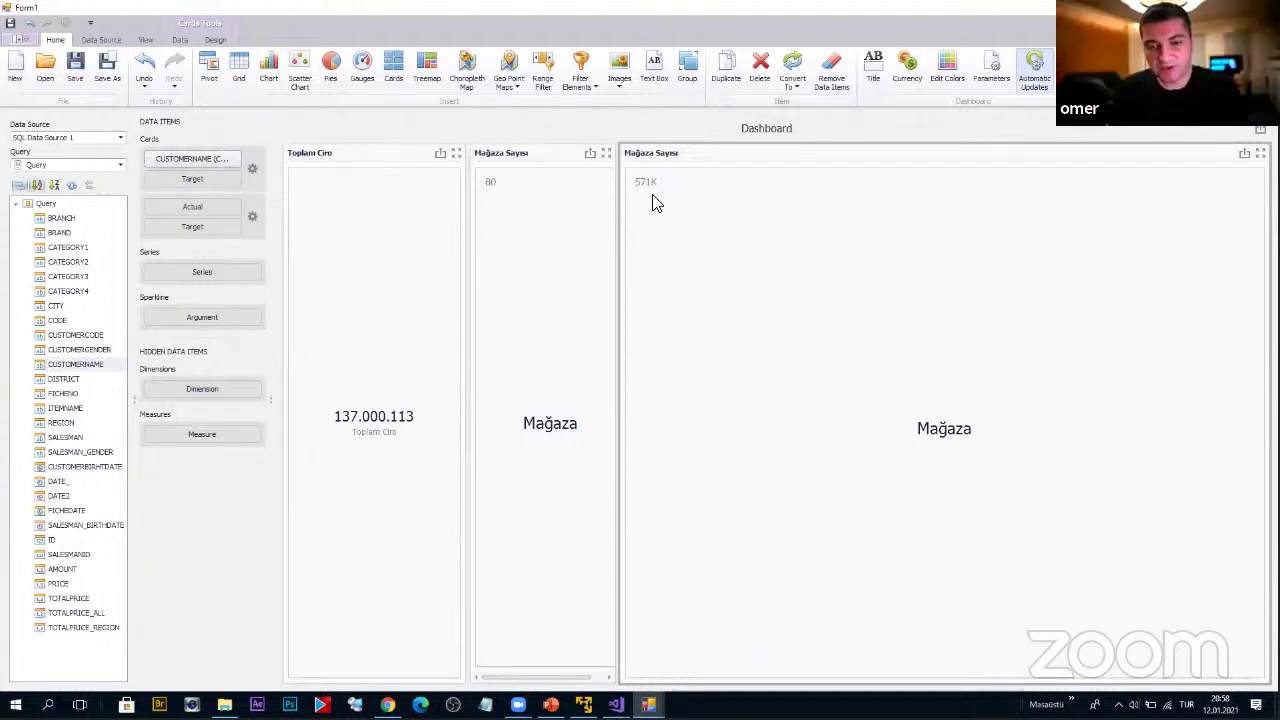
pyautogui.click(236, 160)
pyautogui.click(257, 191)
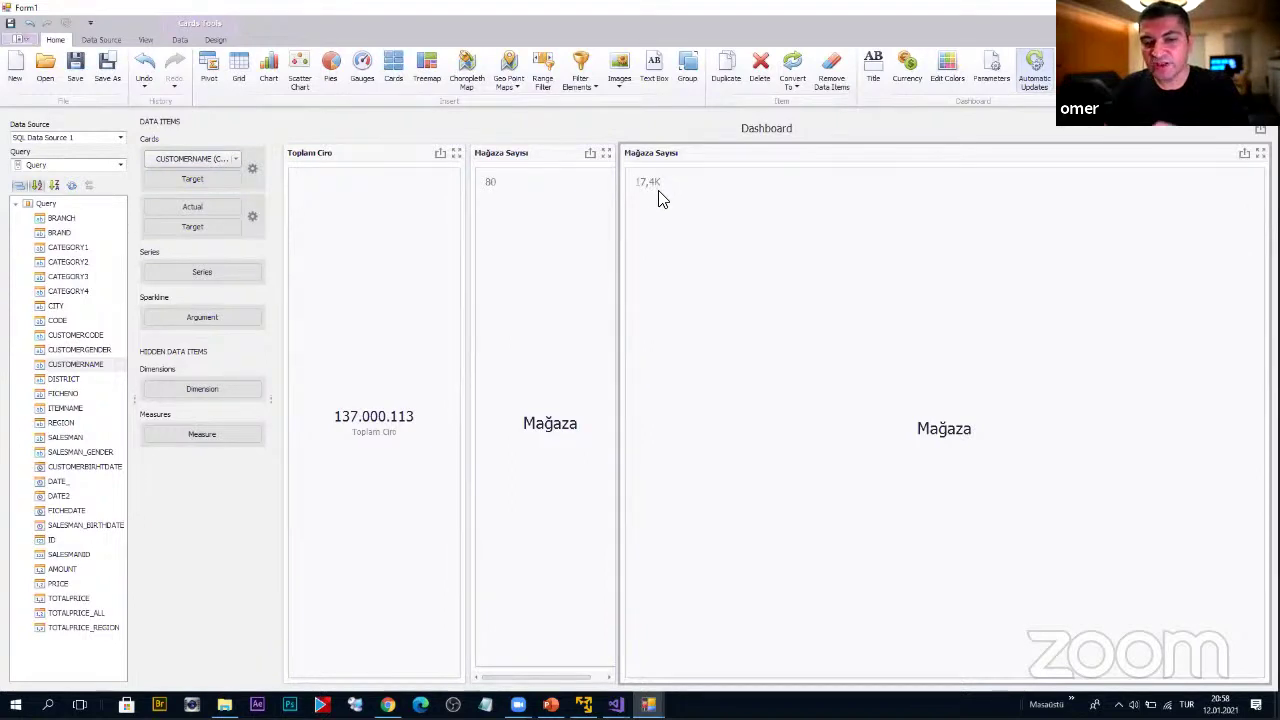
# Rename the rightmost card to Müşteri Sayısı
pyautogui.click(252, 170)
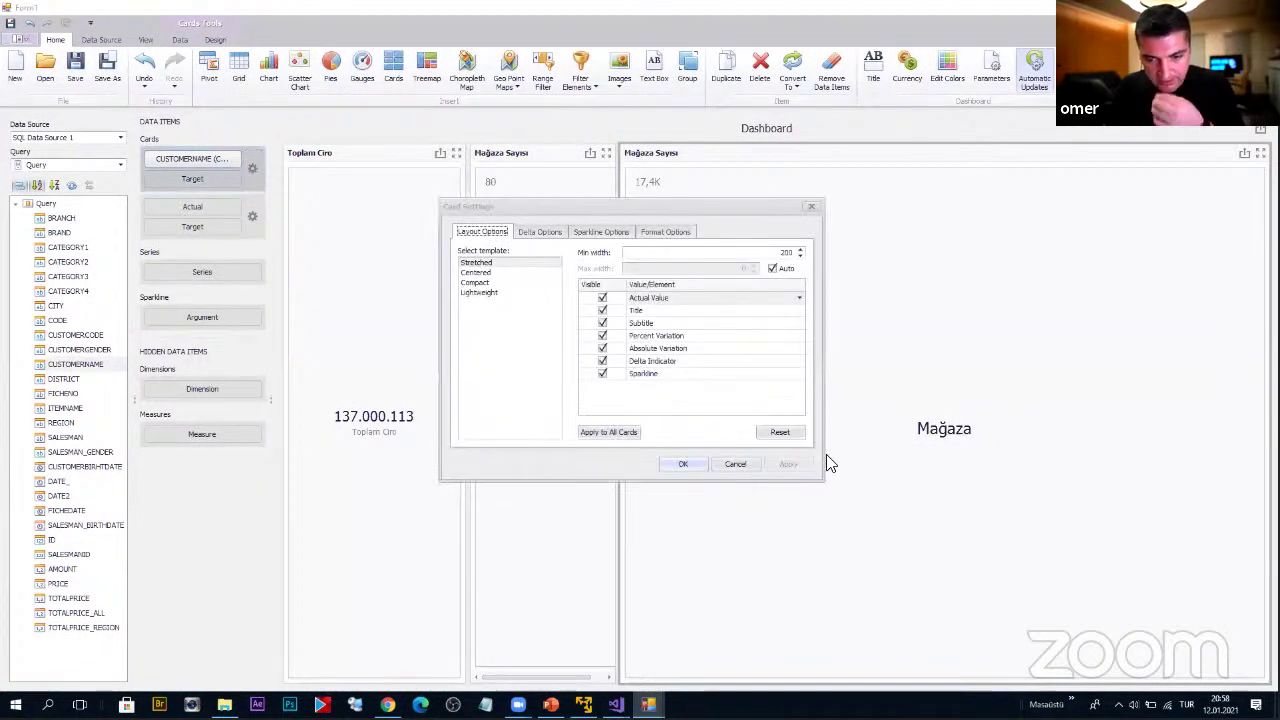
pyautogui.press('Escape')
pyautogui.rightClick(757, 378)
pyautogui.click(840, 471)
pyautogui.write('Müşteri Sayısı')
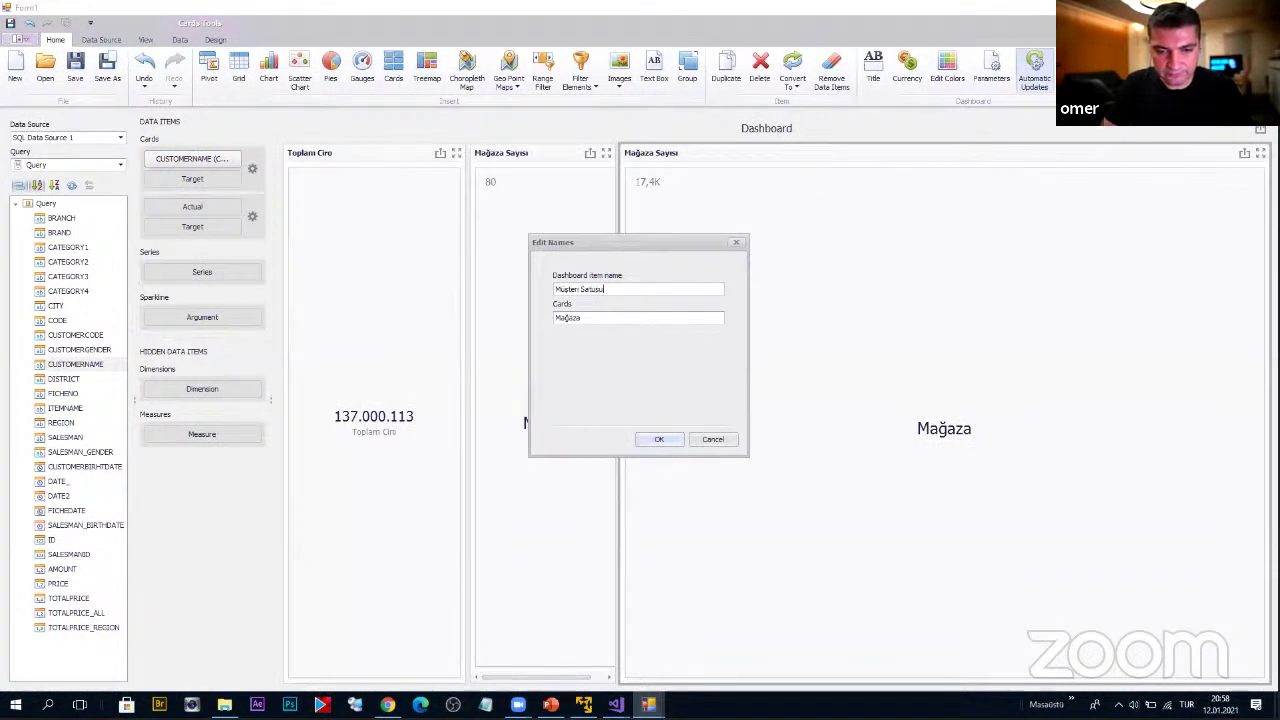
pyautogui.press('Return')
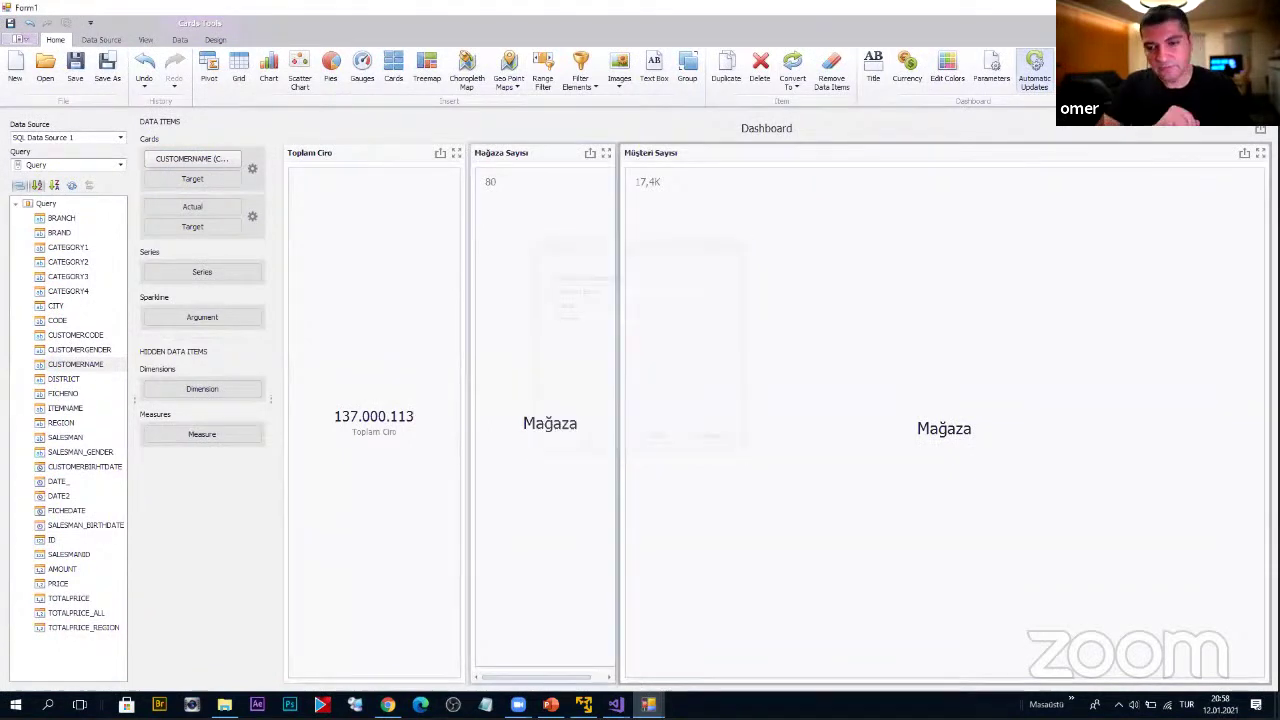
# Format the customer count with Ones units, precision 0 and group separators
pyautogui.click(236, 159)
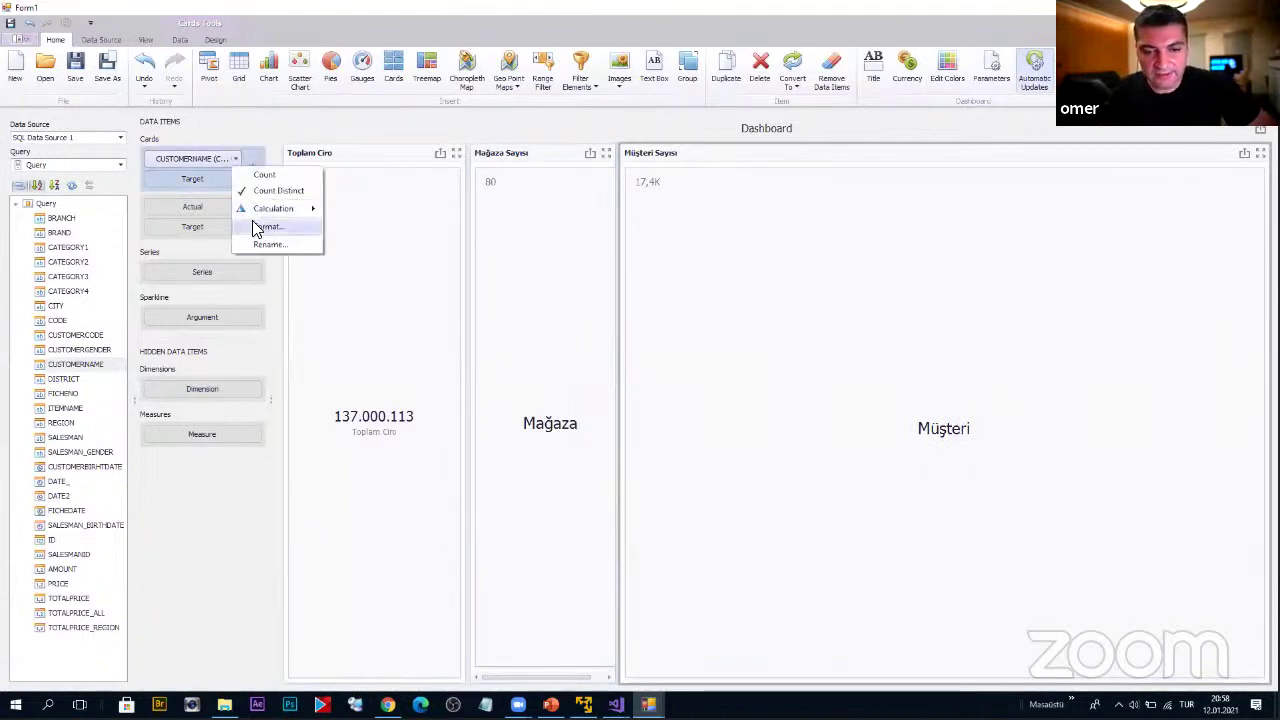
pyautogui.click(265, 227)
pyautogui.click(638, 276)
pyautogui.click(626, 299)
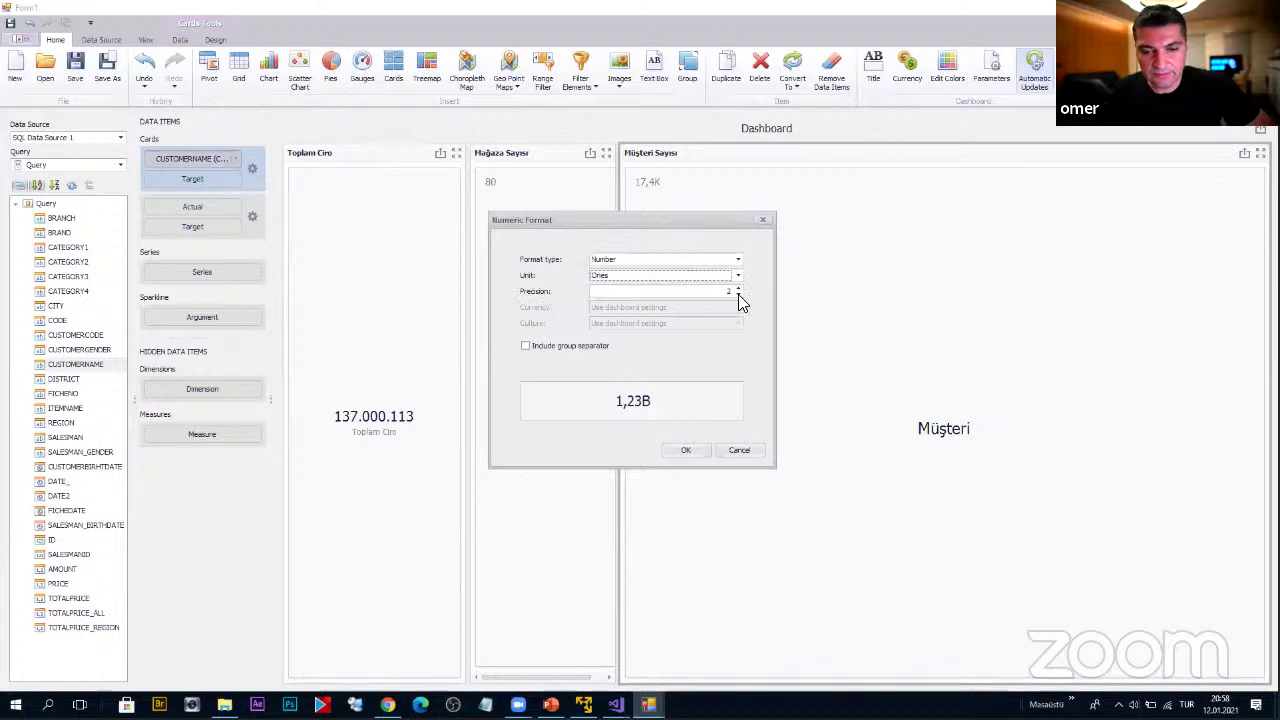
pyautogui.click(738, 294)
pyautogui.click(546, 345)
pyautogui.click(674, 447)
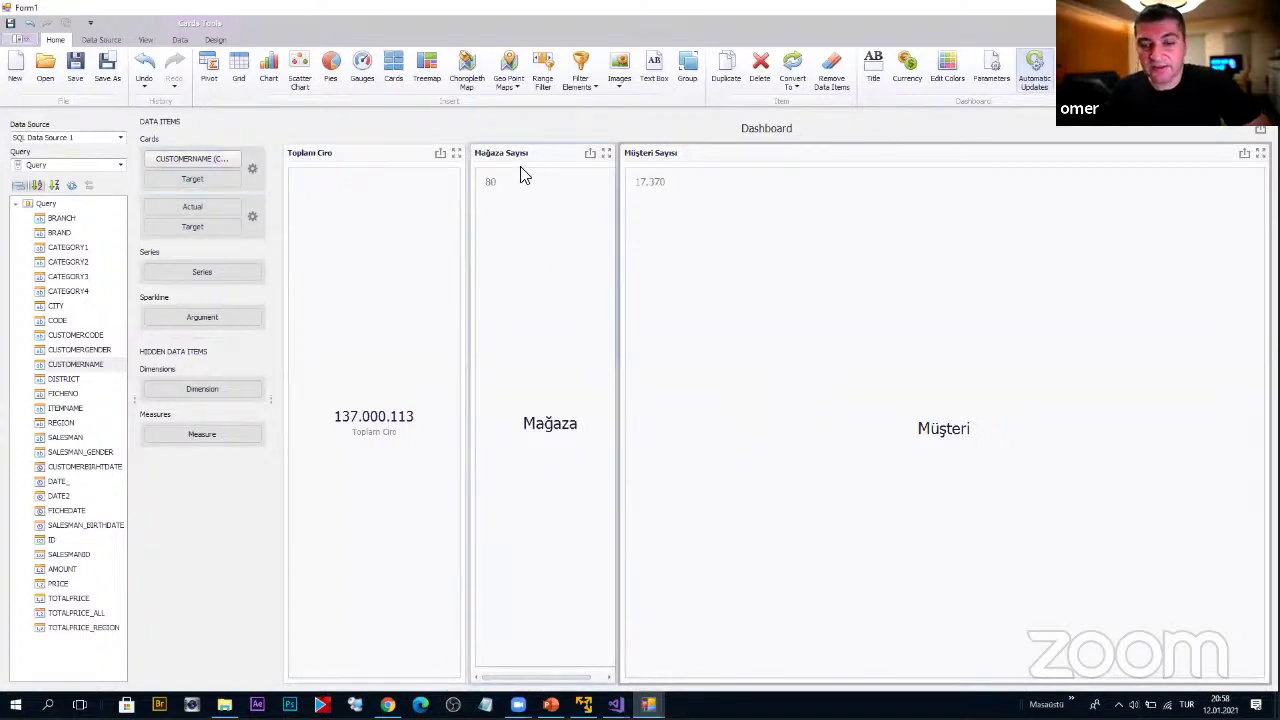
# Duplicate the Müşteri Sayısı card and make the copy count distinct SALESMAN values
pyautogui.rightClick(766, 156)
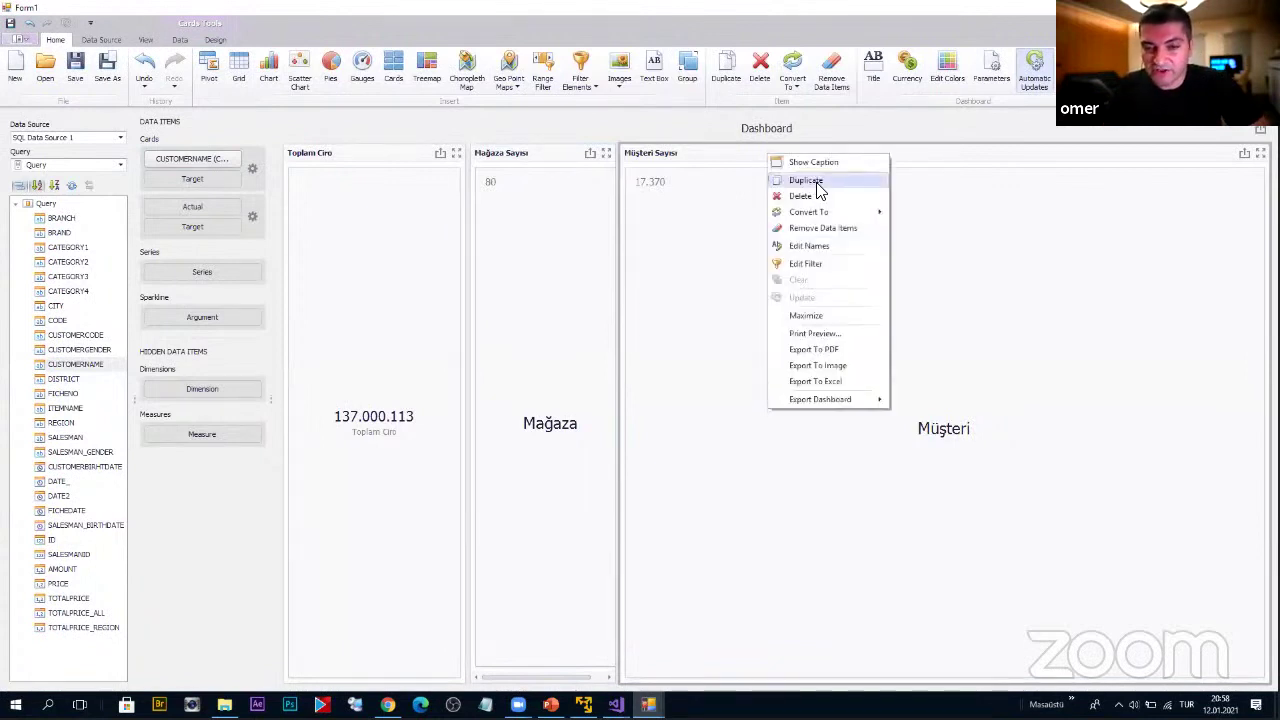
pyautogui.click(817, 184)
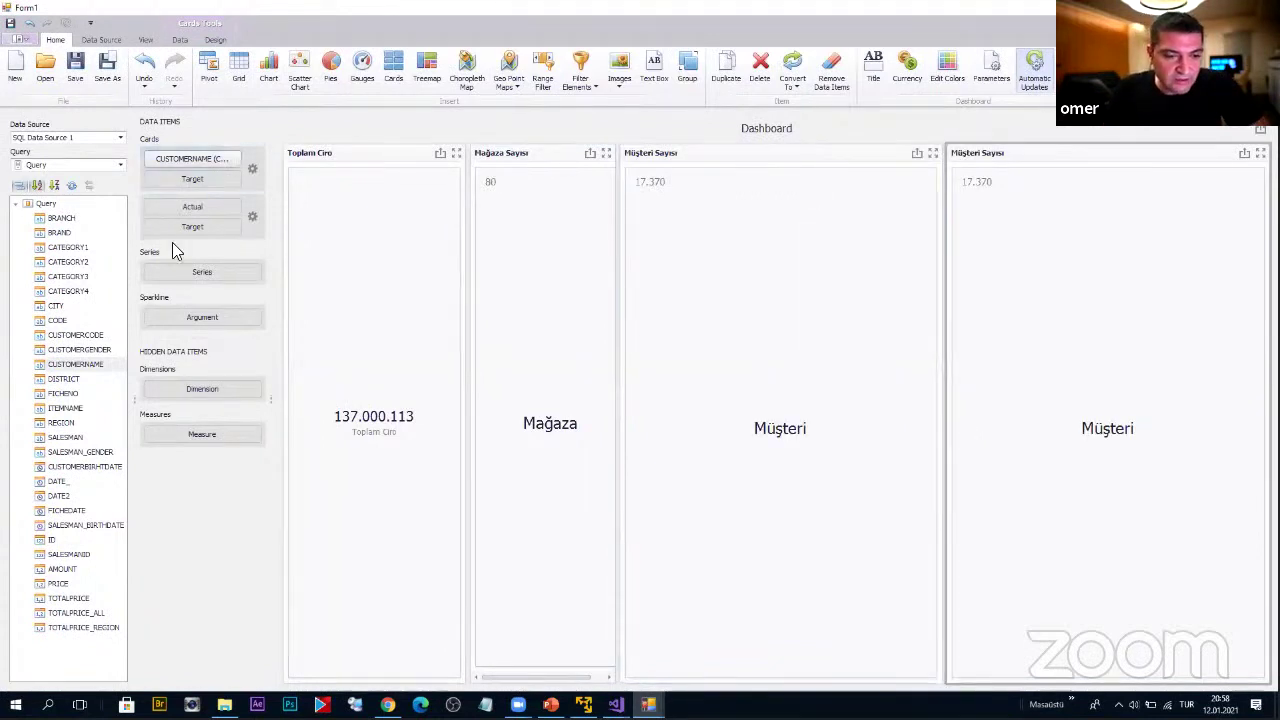
pyautogui.moveTo(63, 438); pyautogui.dragTo(234, 160)
pyautogui.click(236, 160)
pyautogui.click(277, 188)
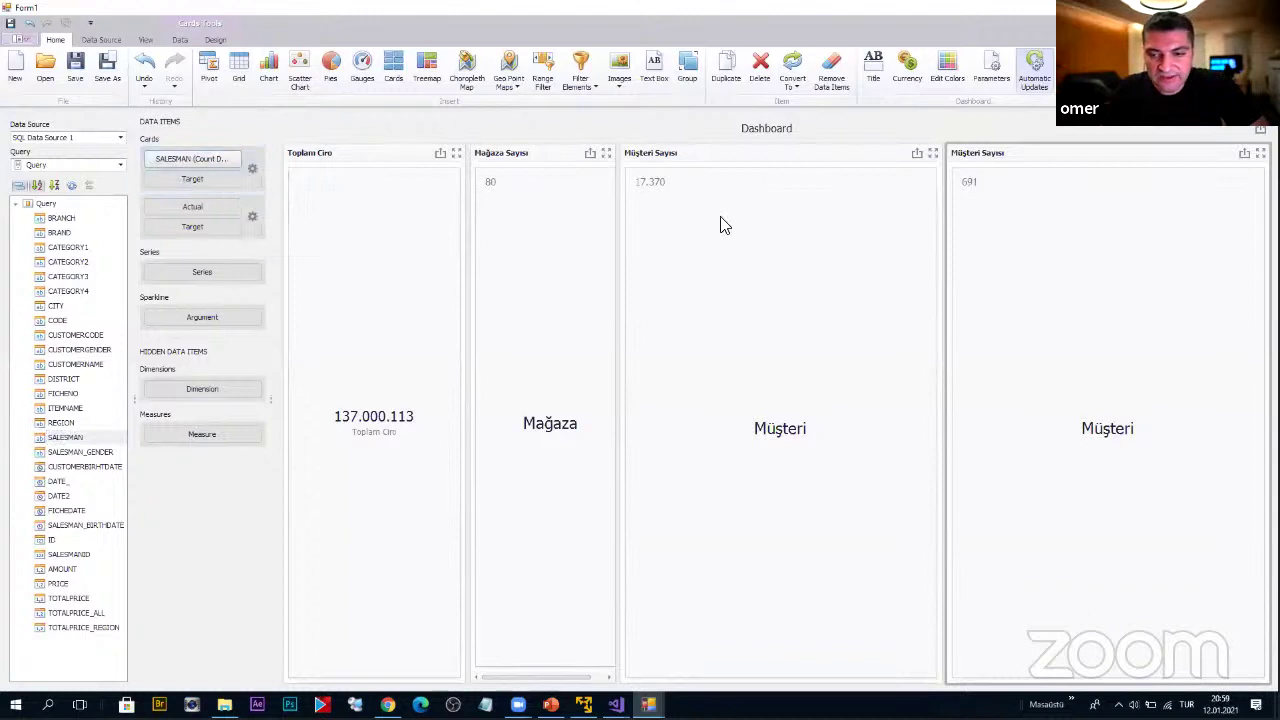
# Rename the copied card to Çalışan Sayısı with caption Çalışan
pyautogui.rightClick(998, 293)
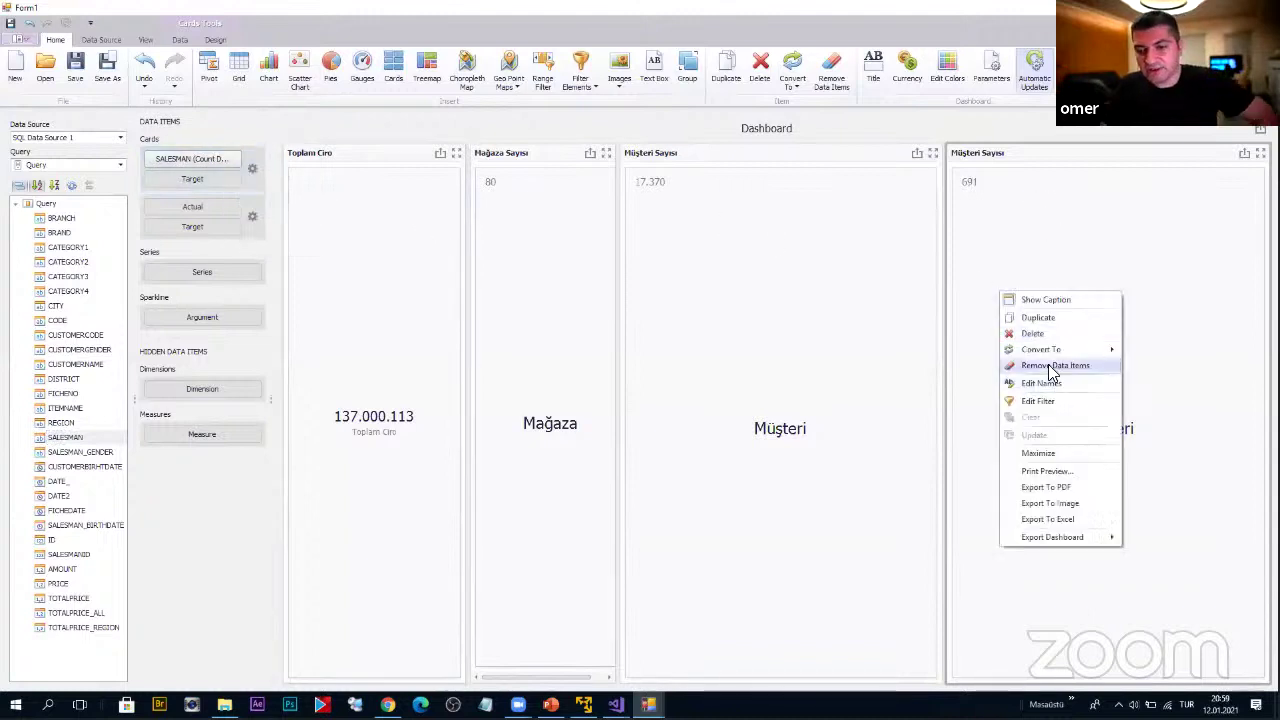
pyautogui.click(1048, 384)
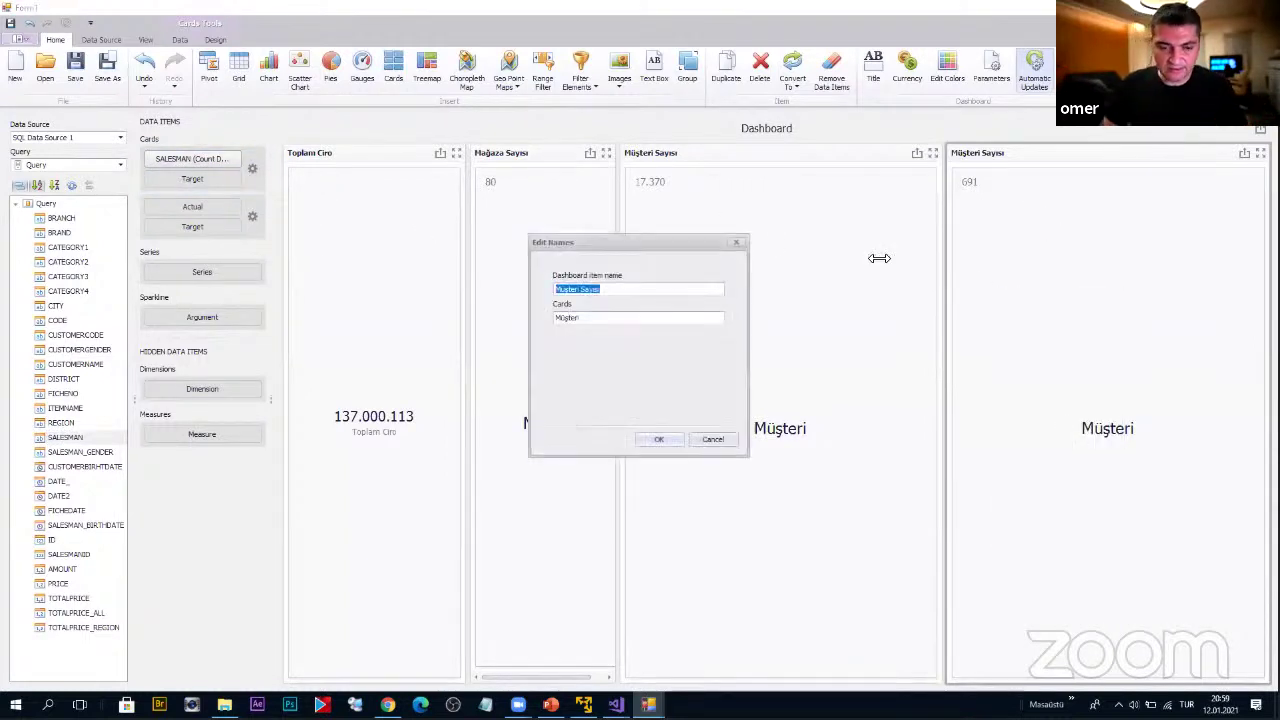
pyautogui.write('Çalışan ')
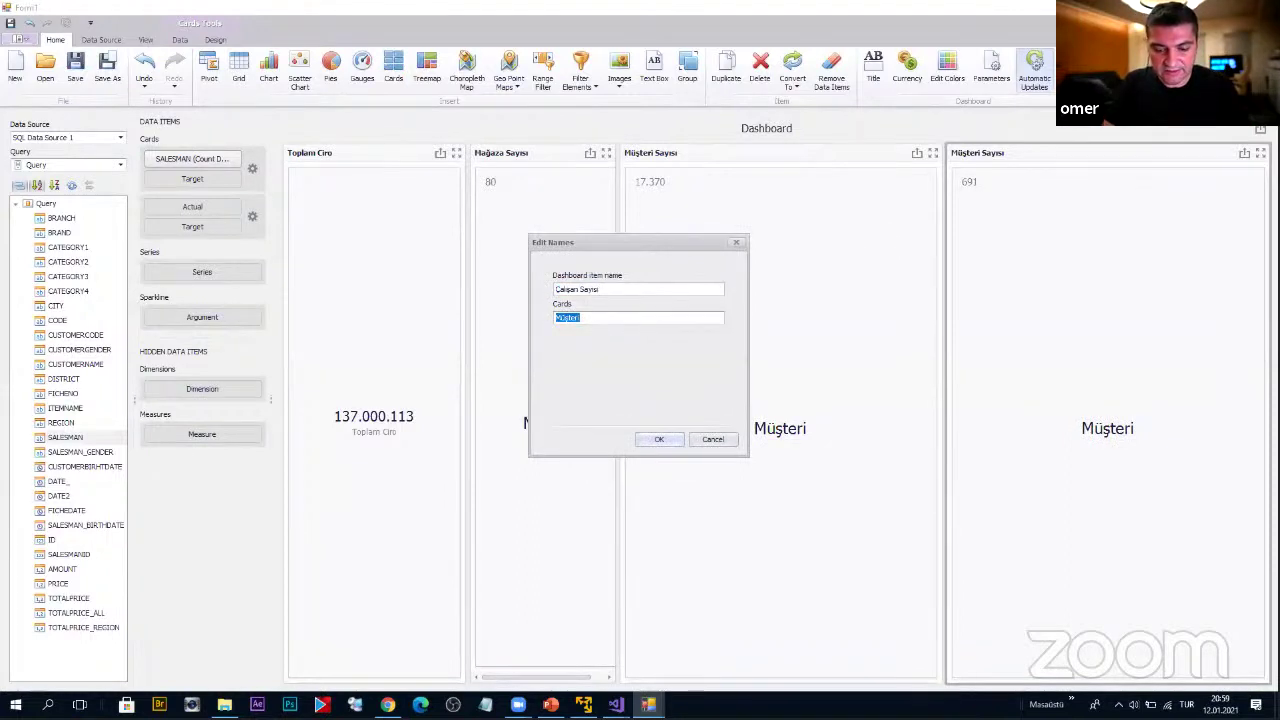
pyautogui.write('Çalışan')
pyautogui.press('Return')
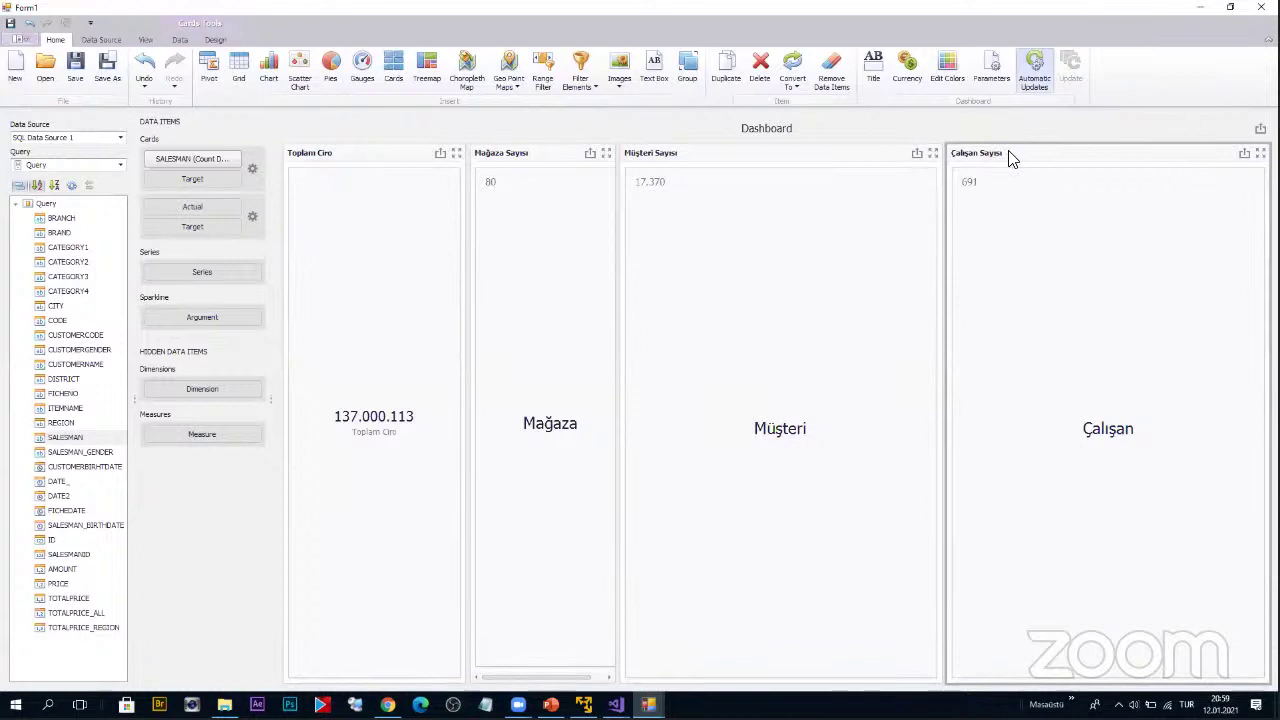
# Give the Çalışan card its own column and make the last card count distinct FICHENO values
pyautogui.moveTo(1010, 158); pyautogui.dragTo(1250, 282)
pyautogui.moveTo(946, 274); pyautogui.dragTo(780, 271)
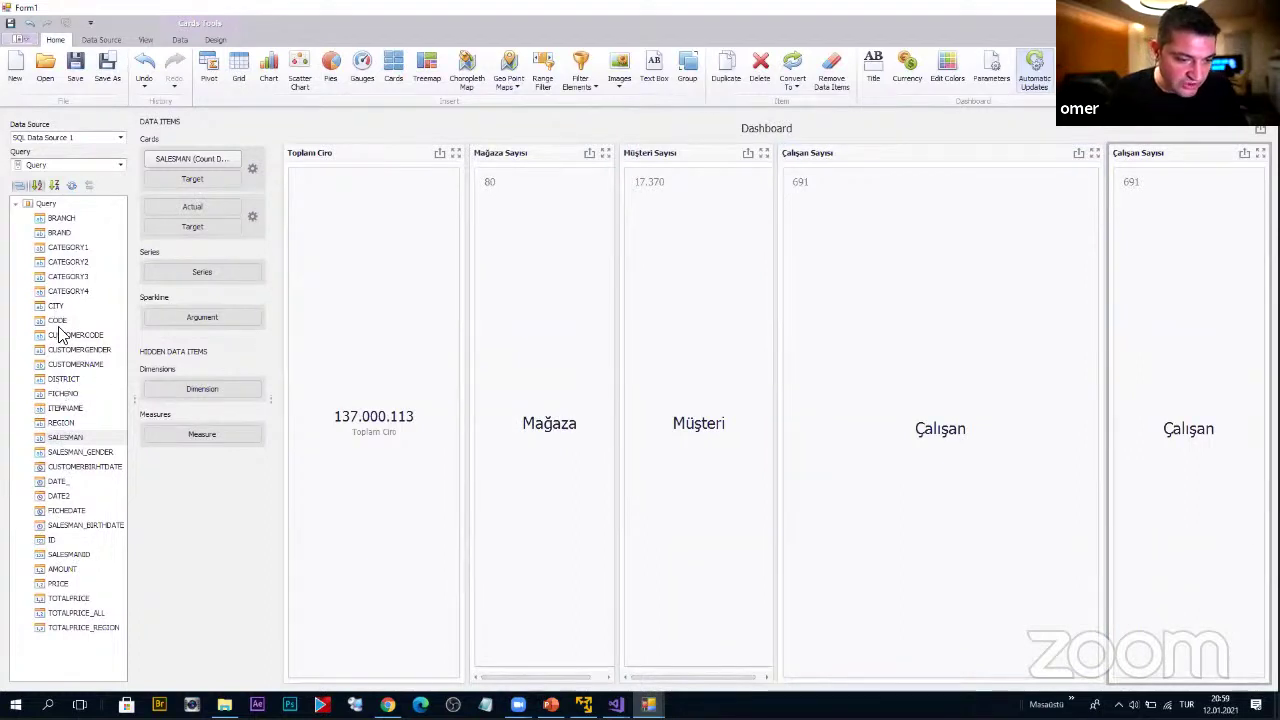
pyautogui.click(55, 512)
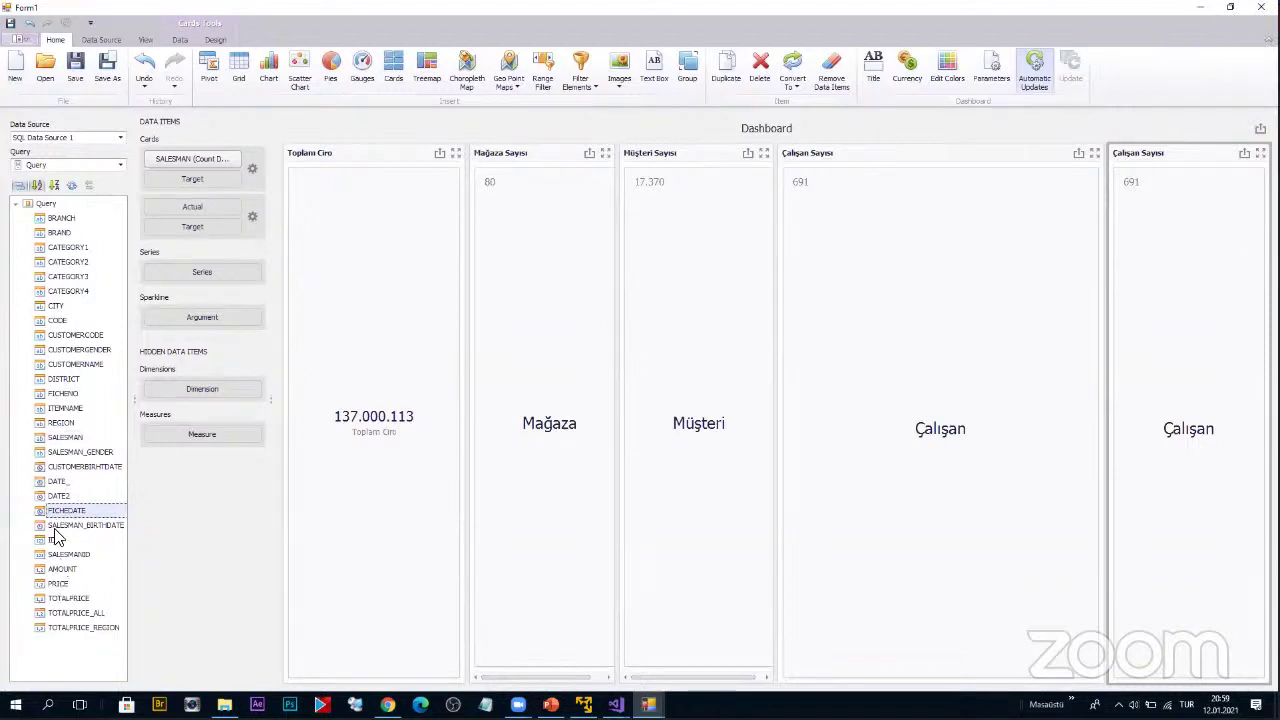
pyautogui.click(20, 186)
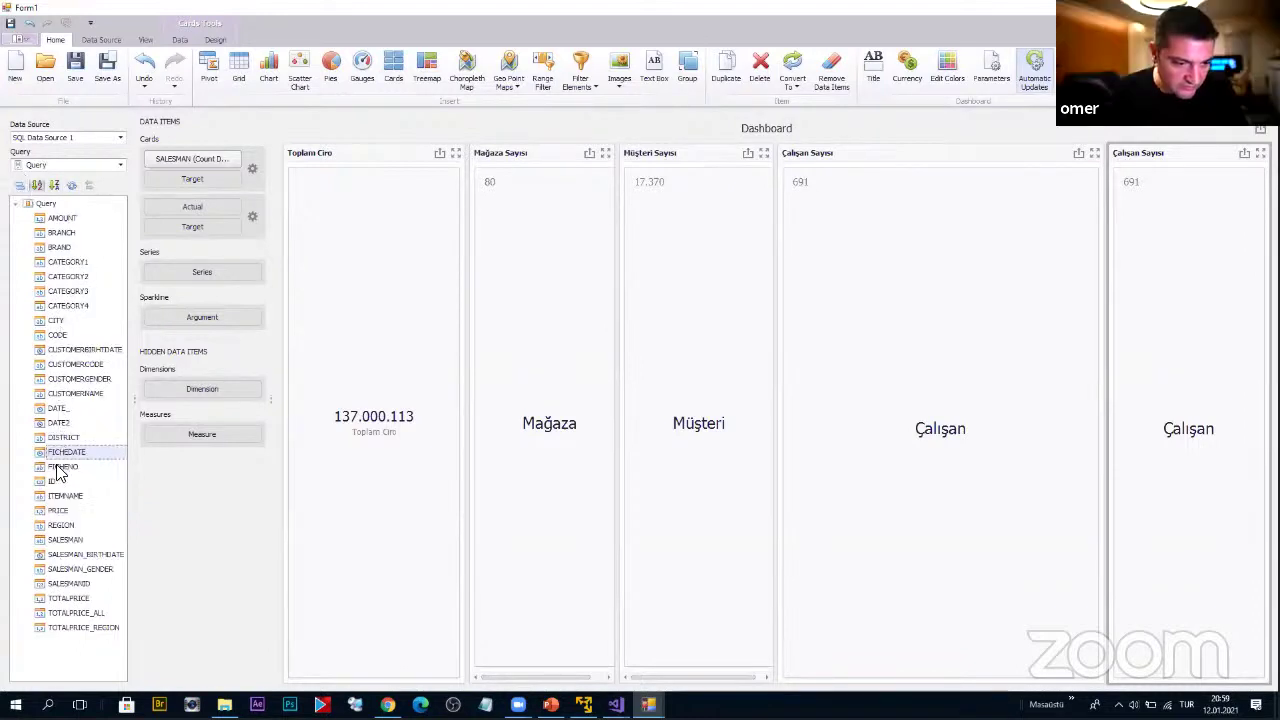
pyautogui.moveTo(56, 467); pyautogui.dragTo(190, 177)
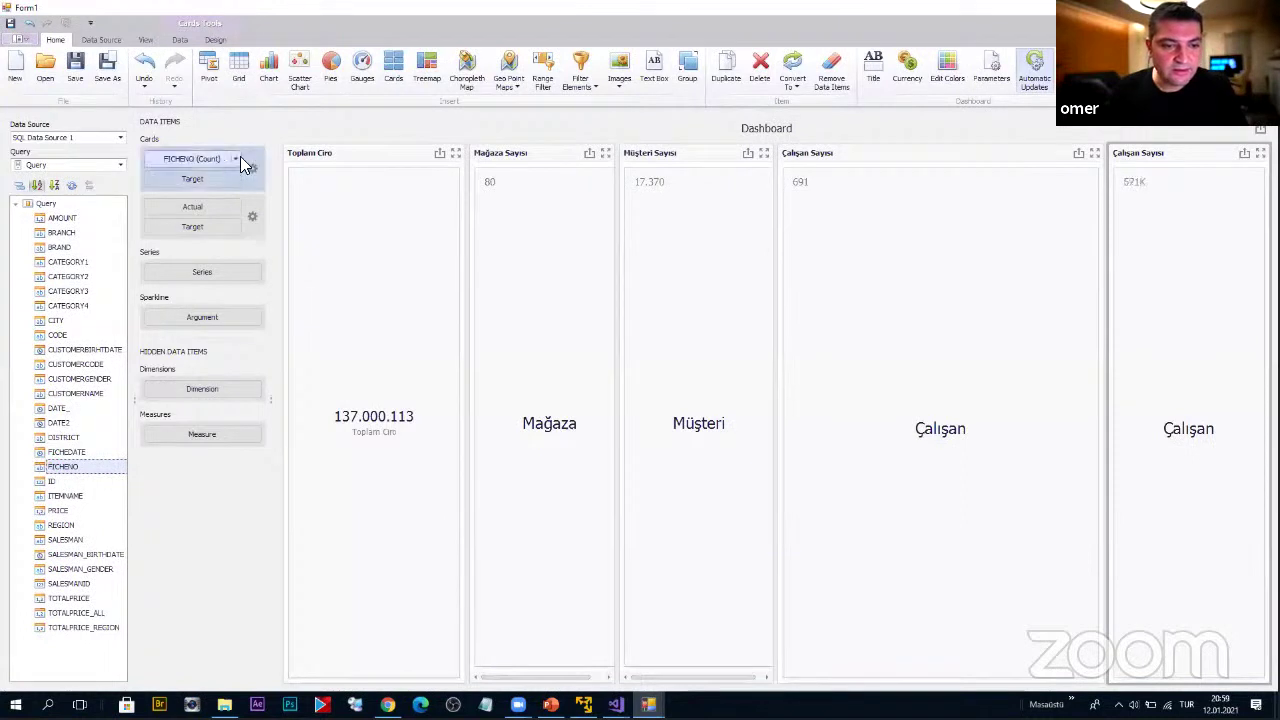
pyautogui.click(237, 158)
pyautogui.click(252, 192)
# Rename the last card to Fatura Sayısı with caption Fatura
pyautogui.rightClick(1108, 220)
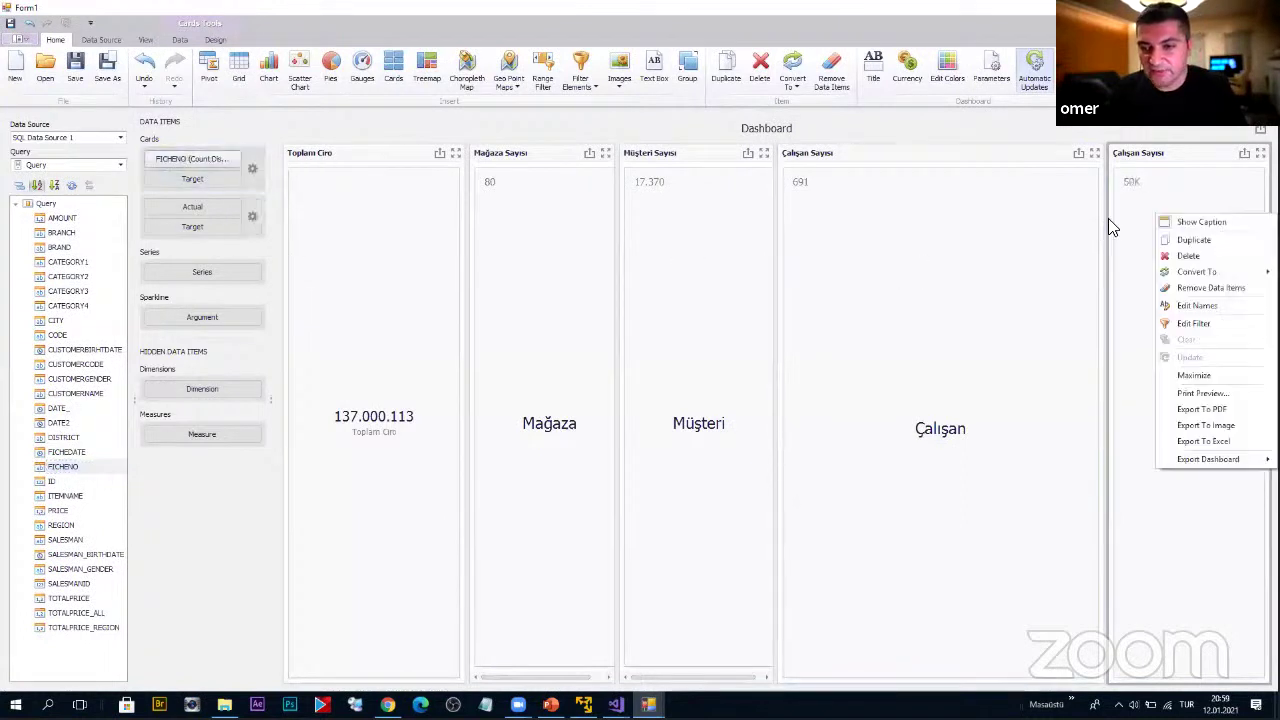
pyautogui.click(1201, 307)
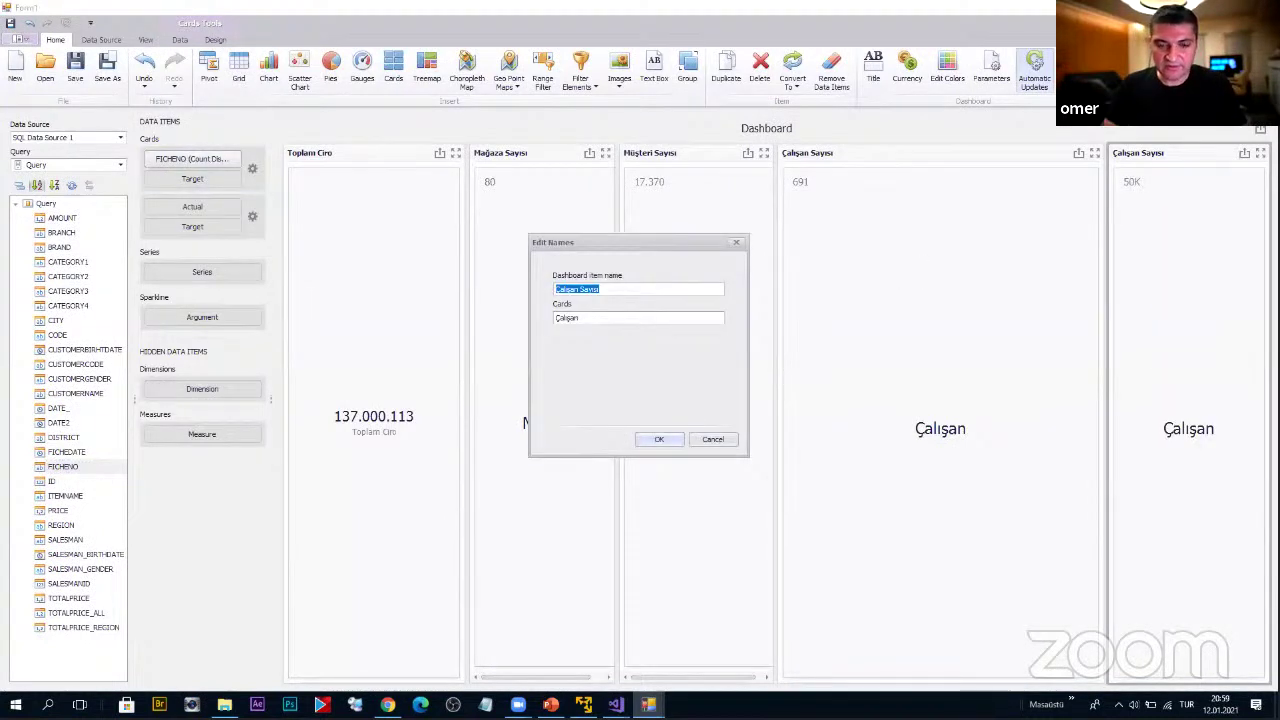
pyautogui.write('Fiş')
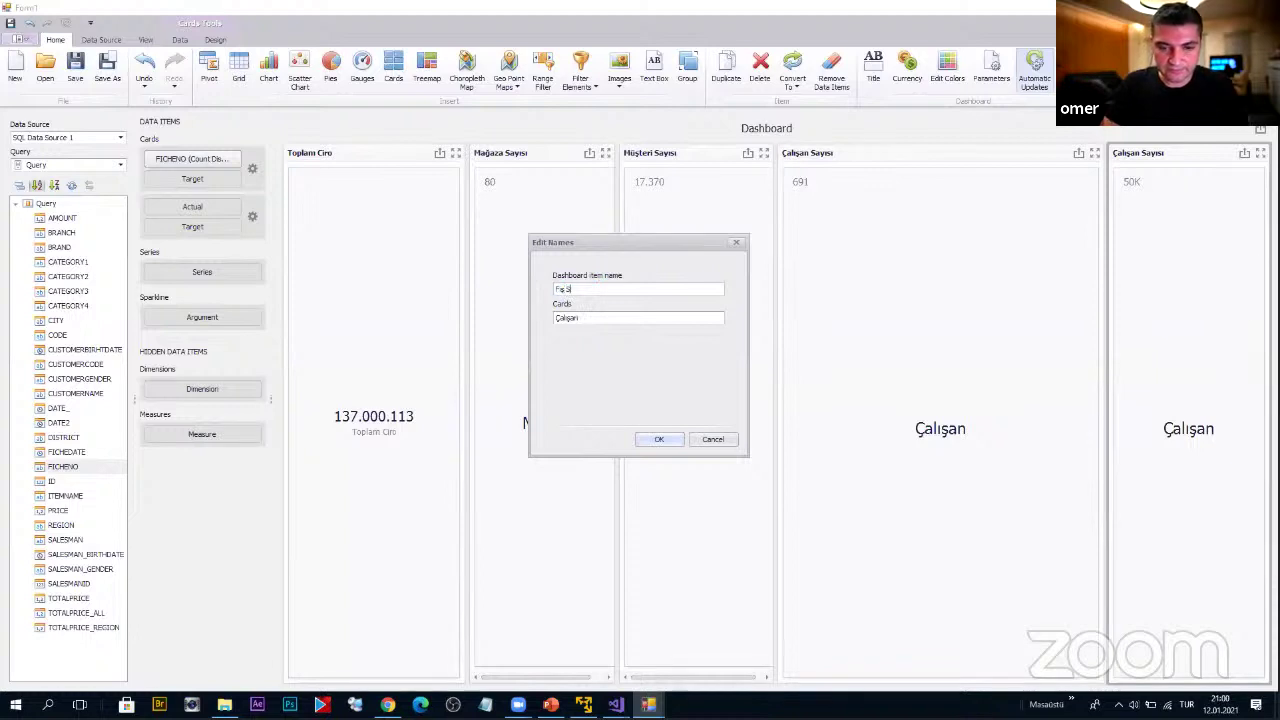
pyautogui.press('Tab')
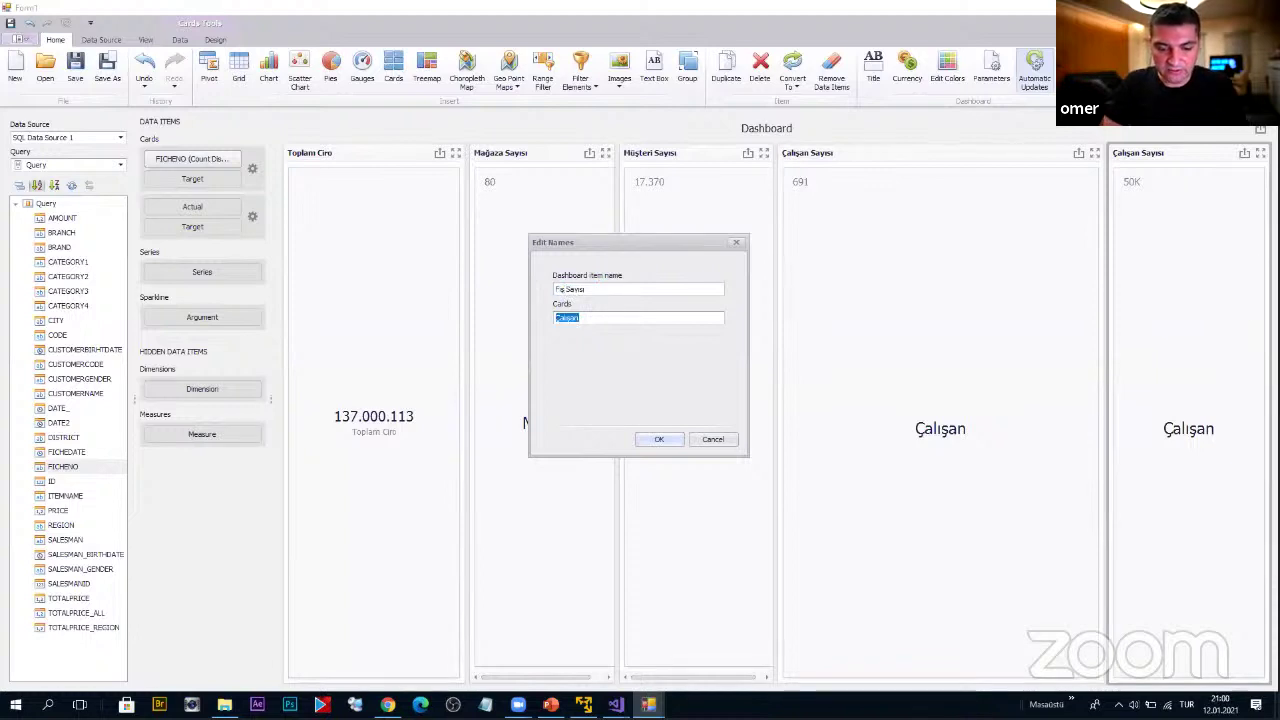
pyautogui.write('Fiş')
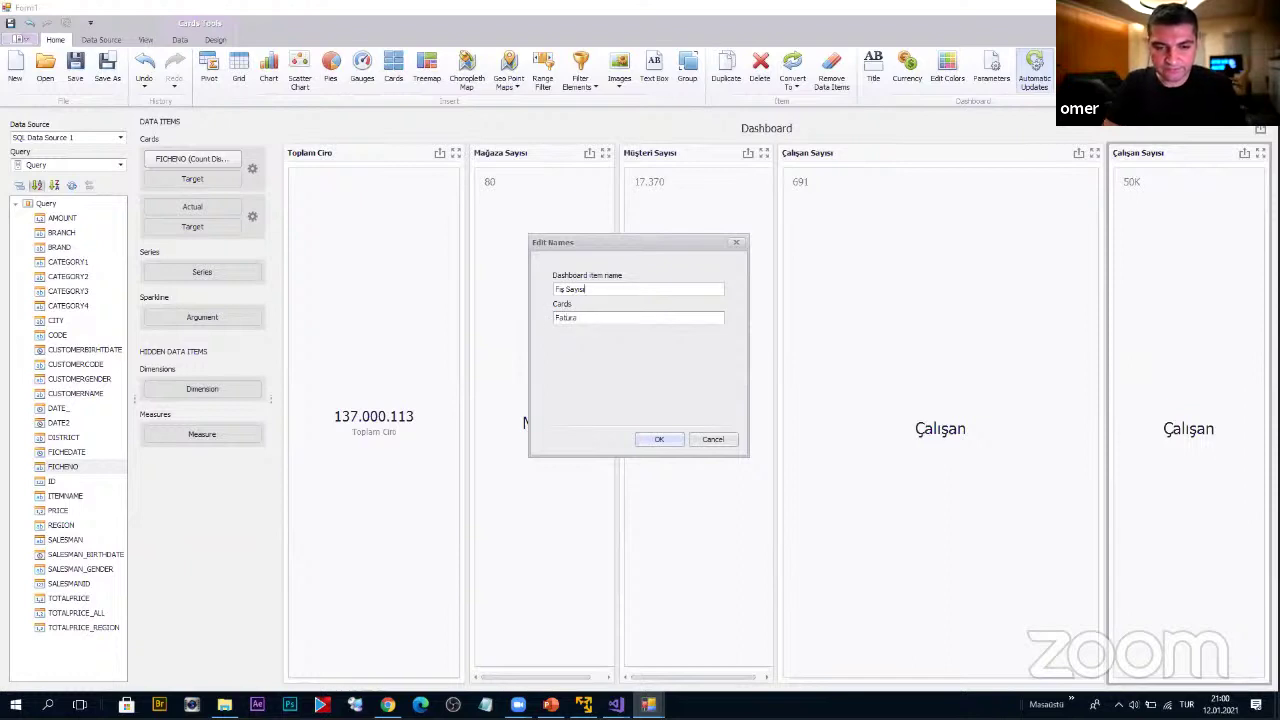
pyautogui.press('BackSpace')
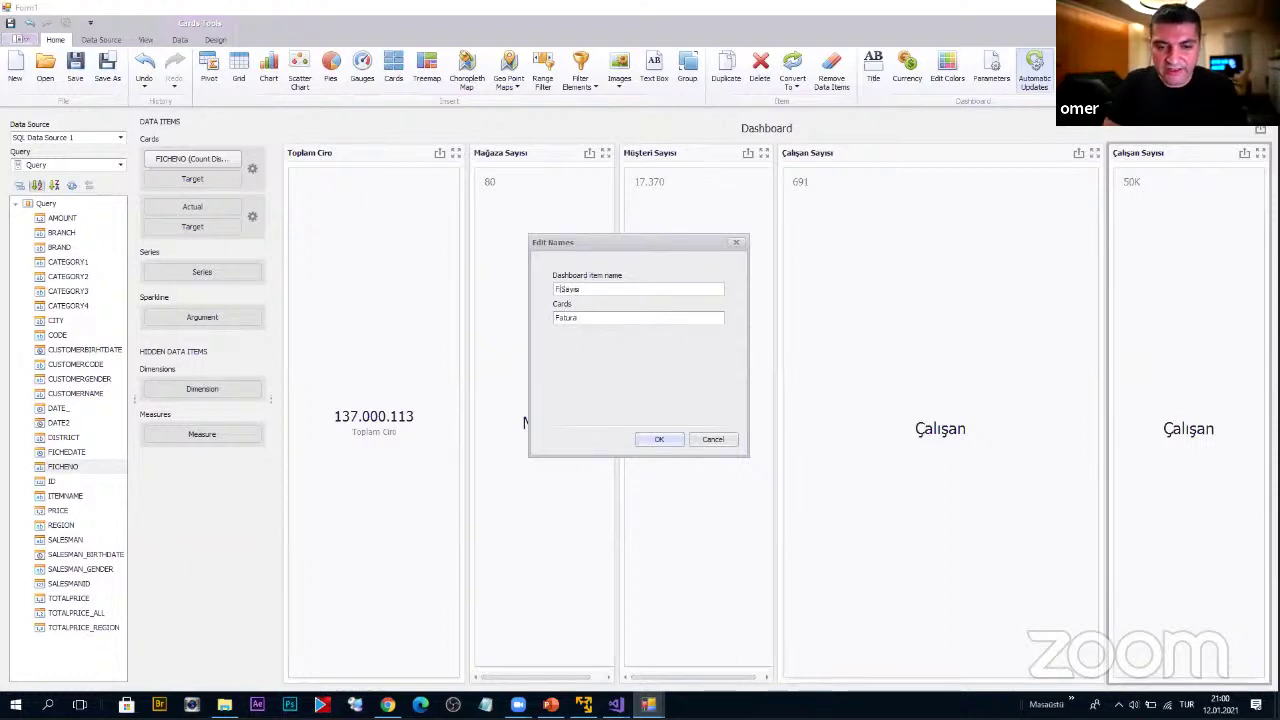
pyautogui.press('BackSpace')
pyautogui.write('atura')
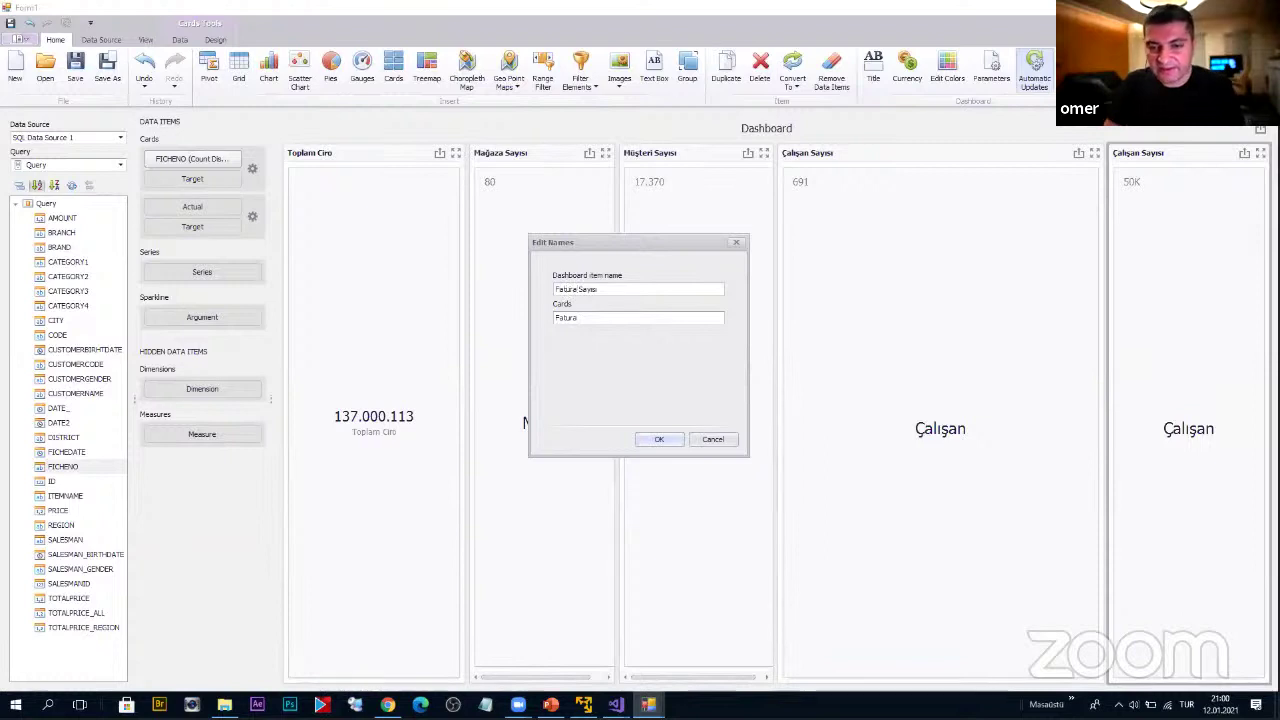
pyautogui.press('Return')
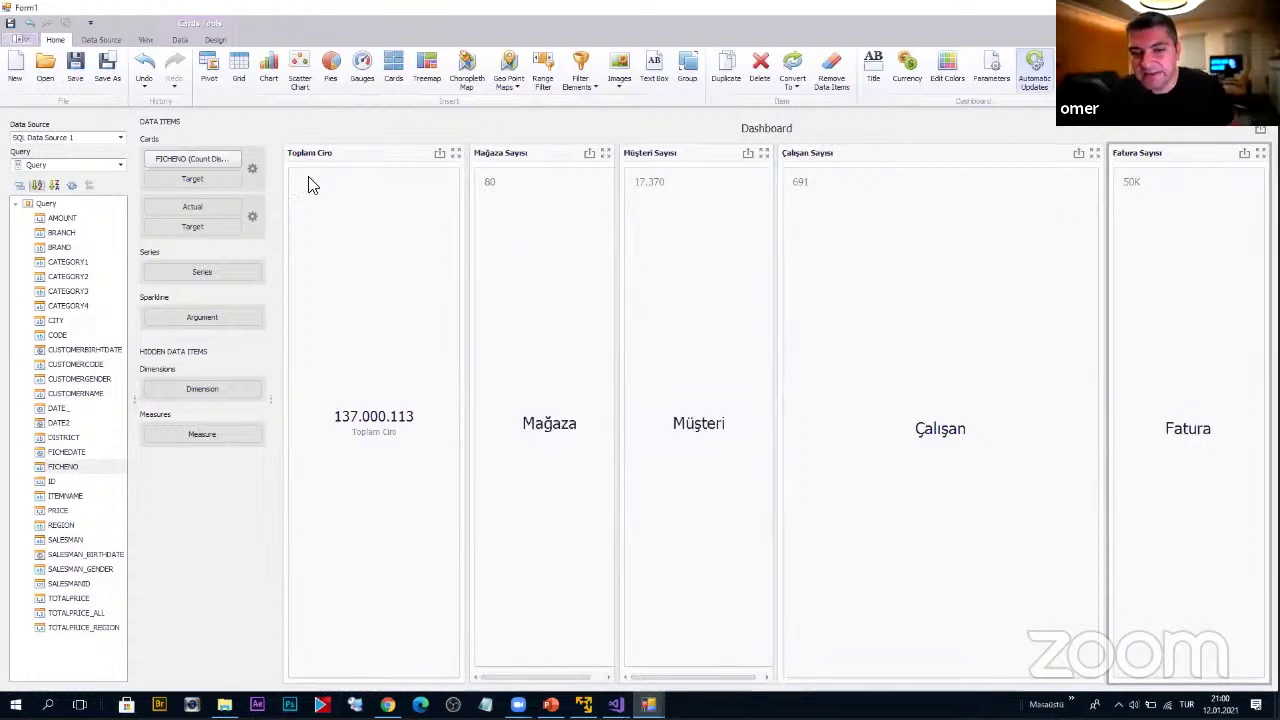
# Format the FICHENO count as Number, precision 0, with group separators, and widen the Fatura card
pyautogui.click(234, 158)
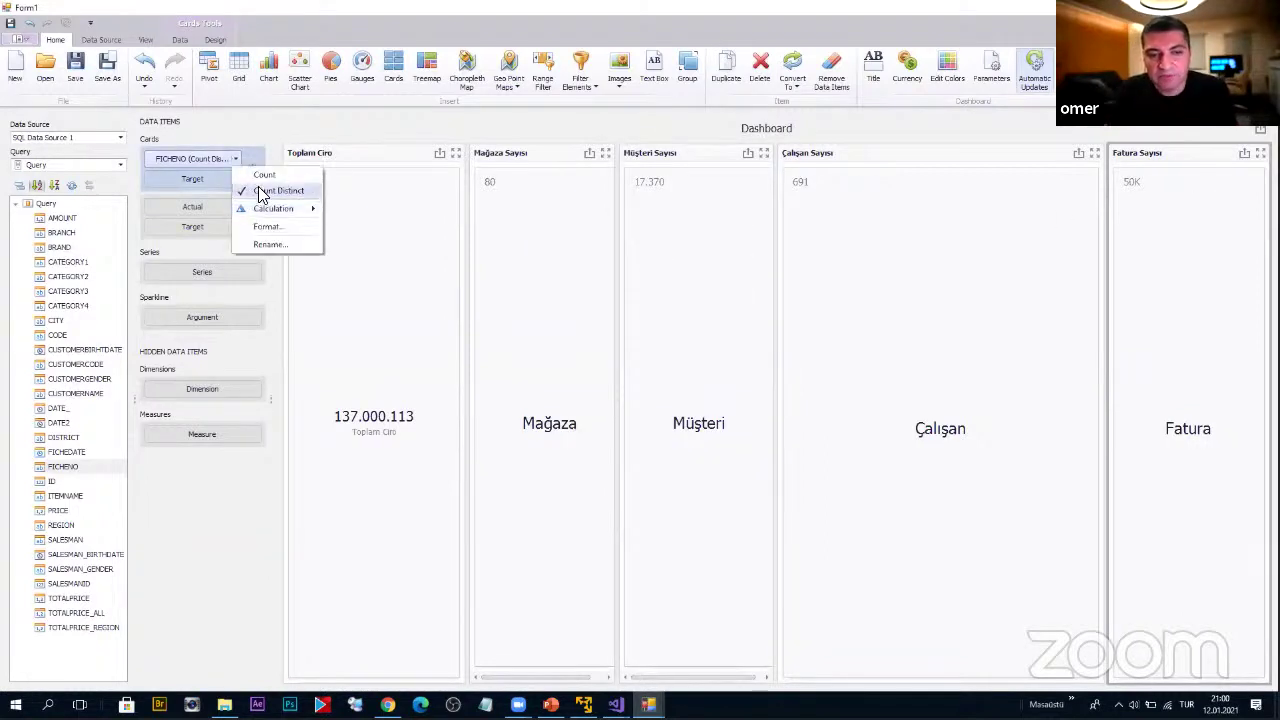
pyautogui.click(261, 228)
pyautogui.click(626, 260)
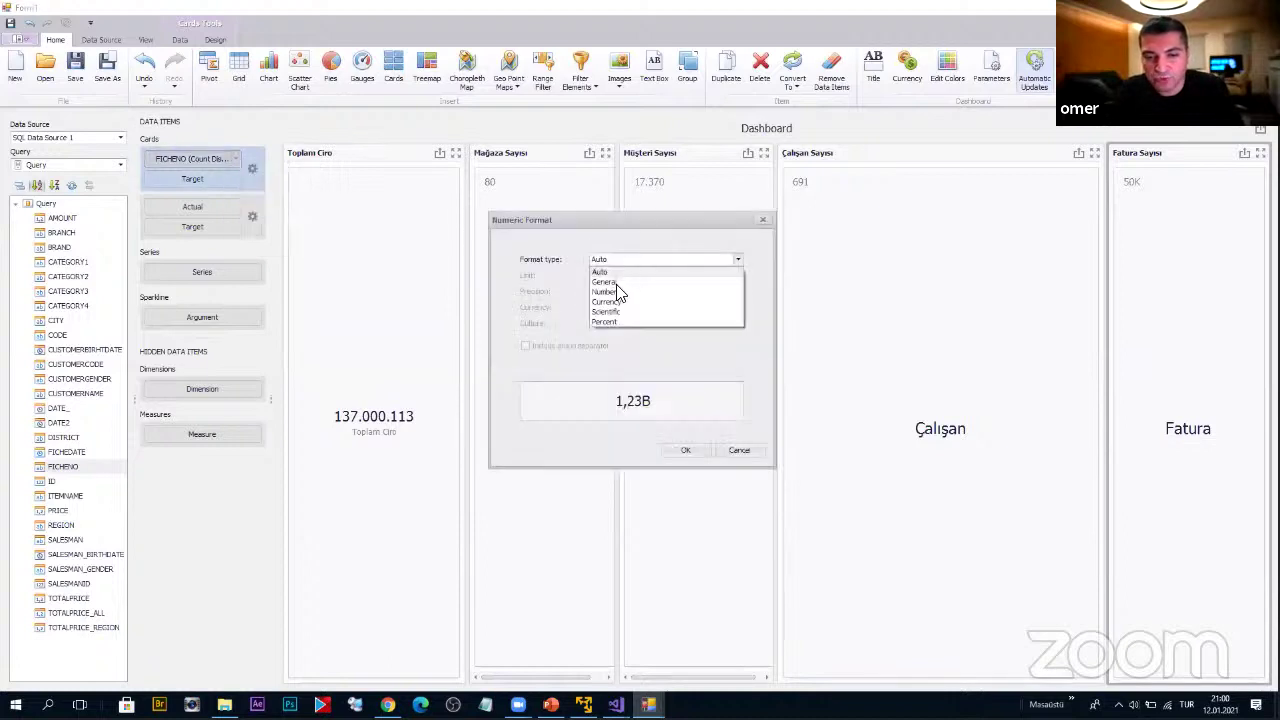
pyautogui.click(606, 291)
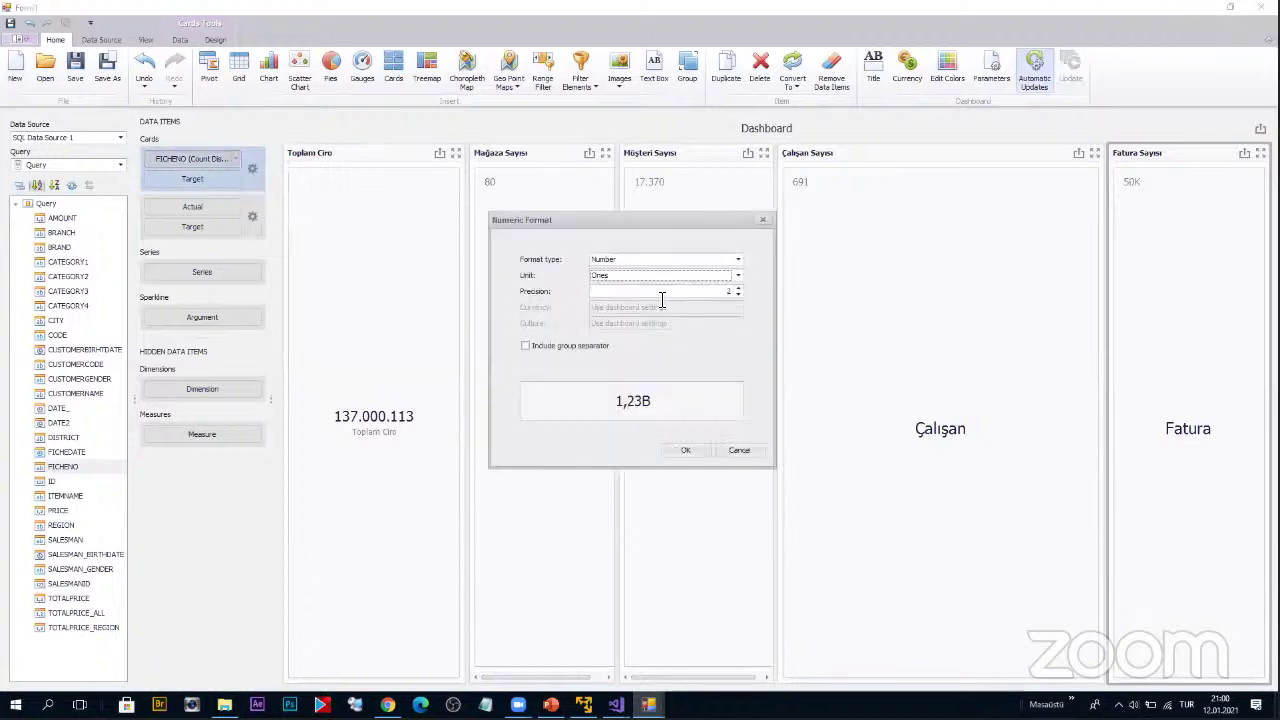
pyautogui.doubleClick(739, 294)
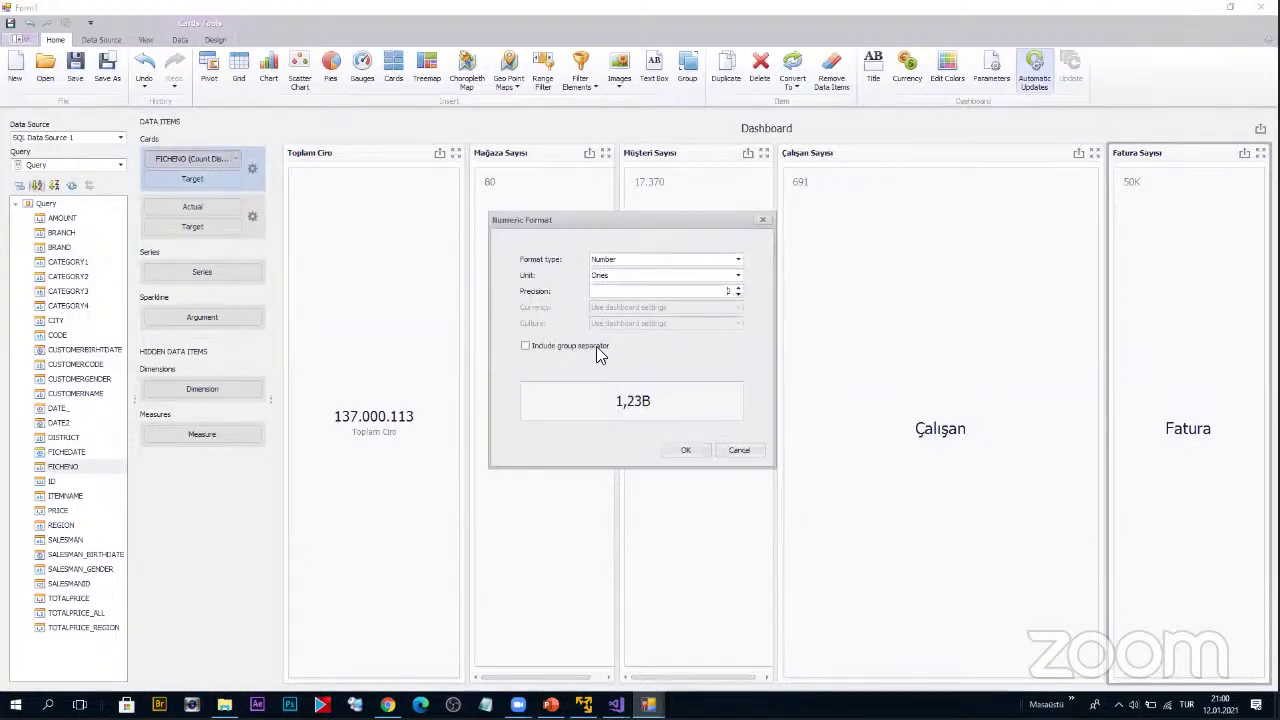
pyautogui.click(690, 450)
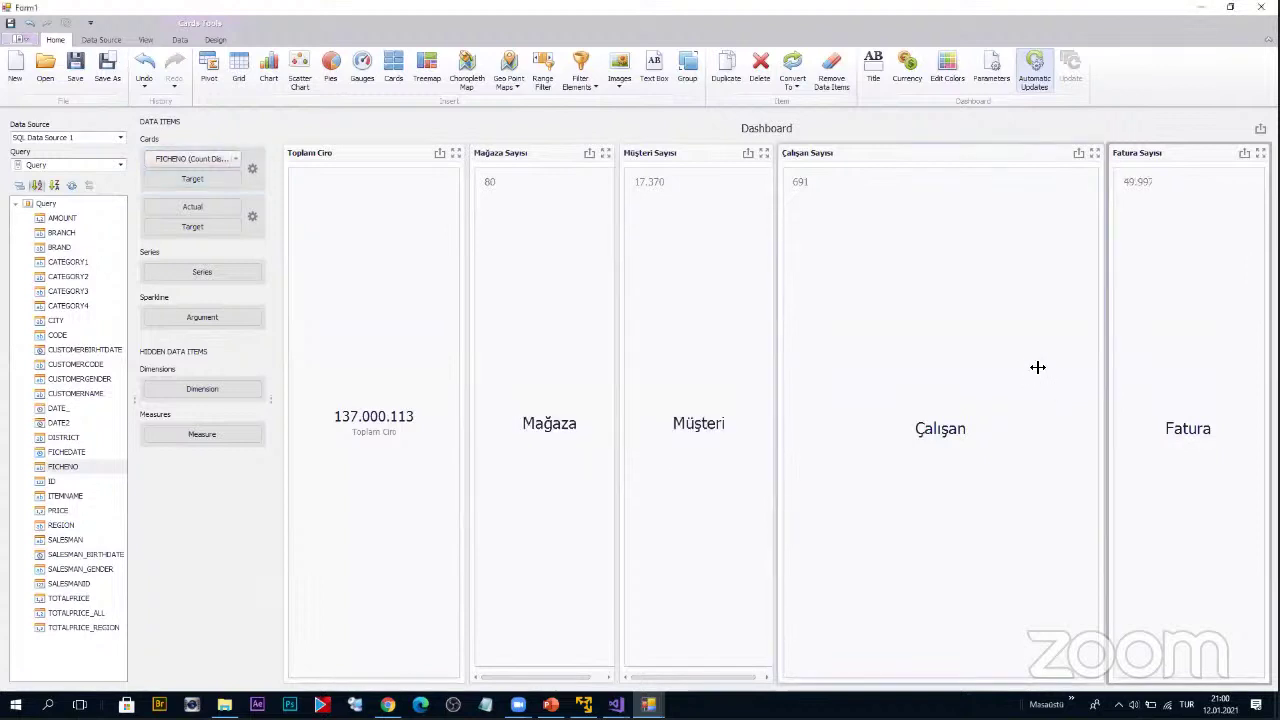
pyautogui.moveTo(1038, 367); pyautogui.dragTo(1024, 367)
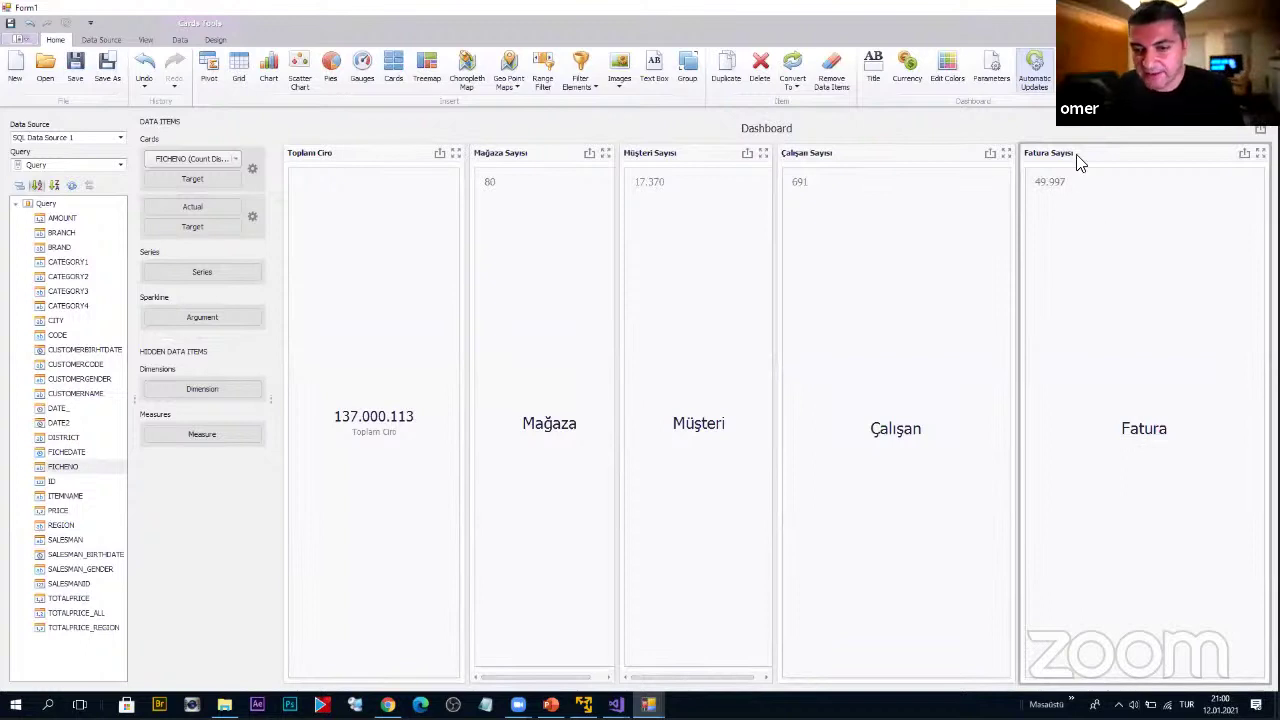
# Duplicate the Fatura card at the right end and make it count distinct ITEMNAME values
pyautogui.rightClick(1120, 187)
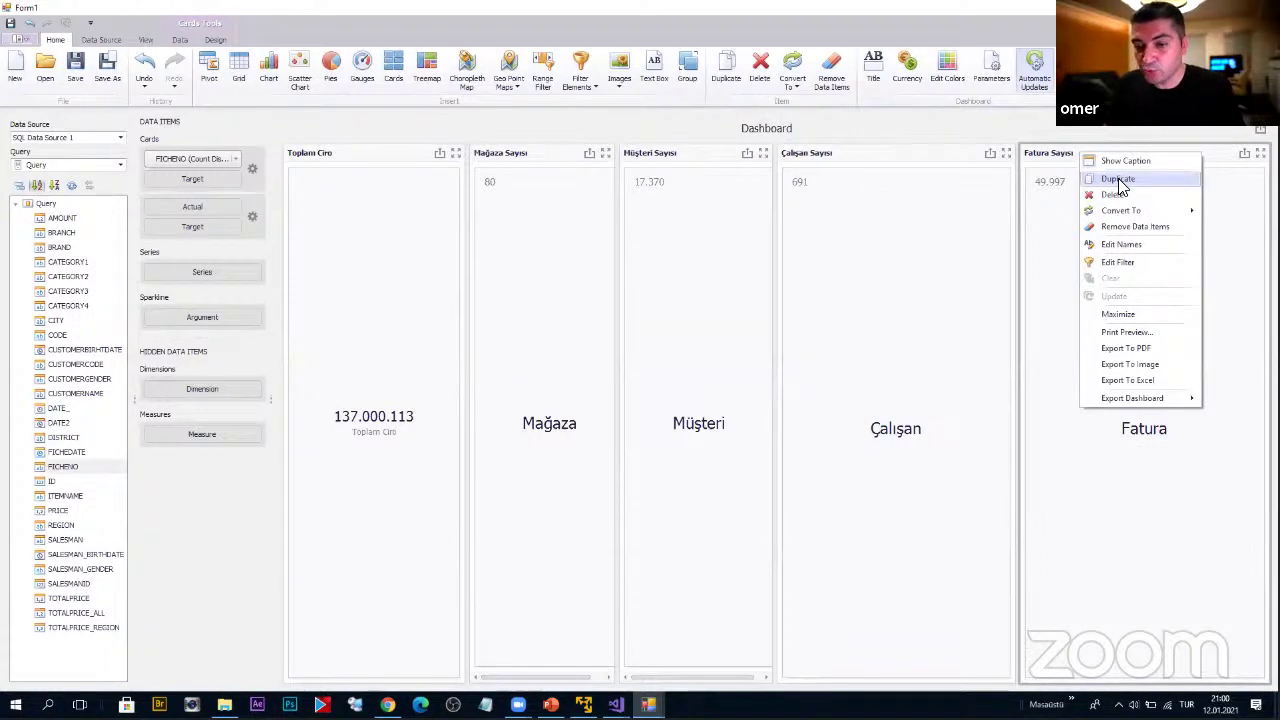
pyautogui.click(1118, 179)
pyautogui.moveTo(1060, 425); pyautogui.dragTo(1255, 420)
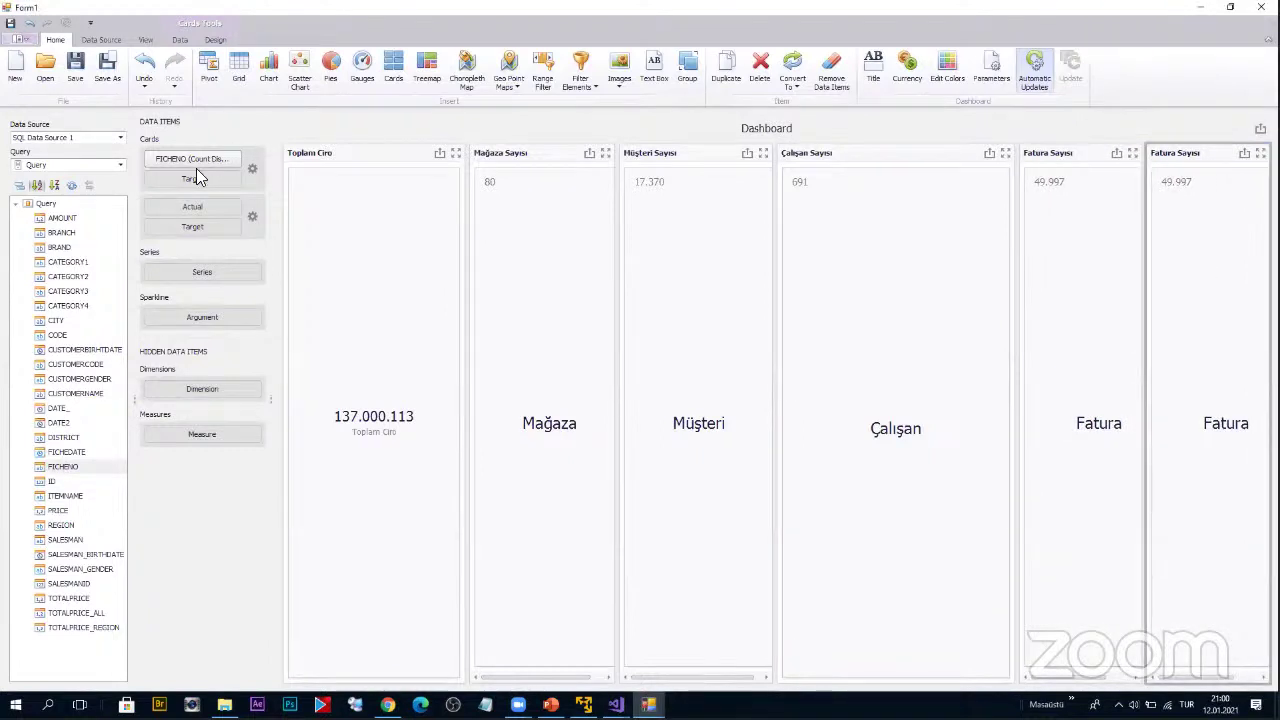
pyautogui.moveTo(66, 497); pyautogui.dragTo(196, 158)
pyautogui.click(236, 158)
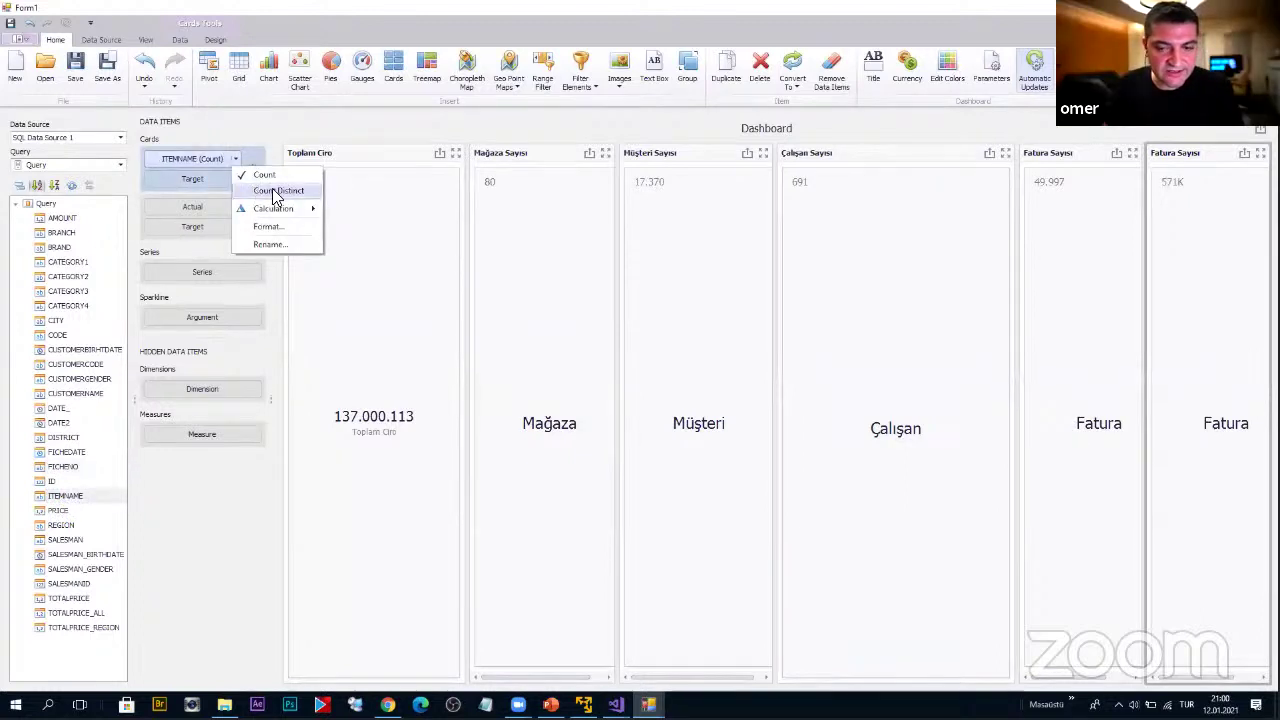
pyautogui.click(274, 191)
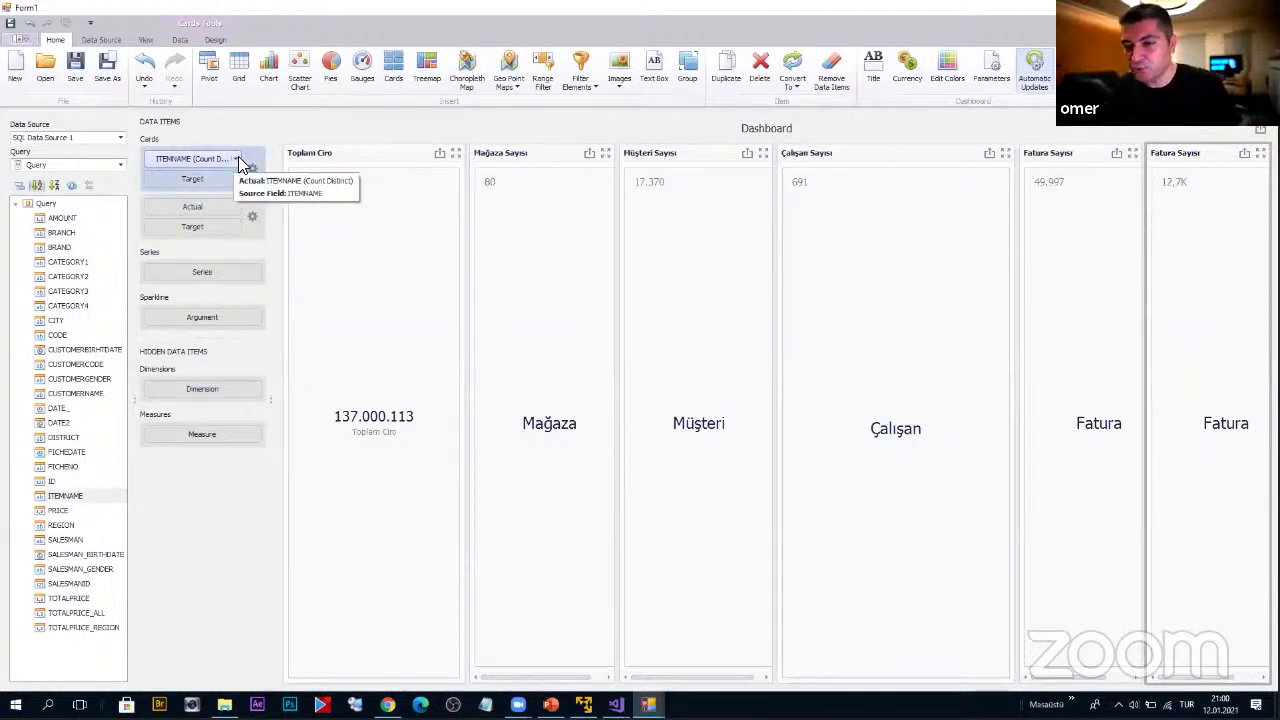
# Rename the new card to Ürün Sayısı with caption Ürün
pyautogui.rightClick(1178, 254)
pyautogui.click(1205, 343)
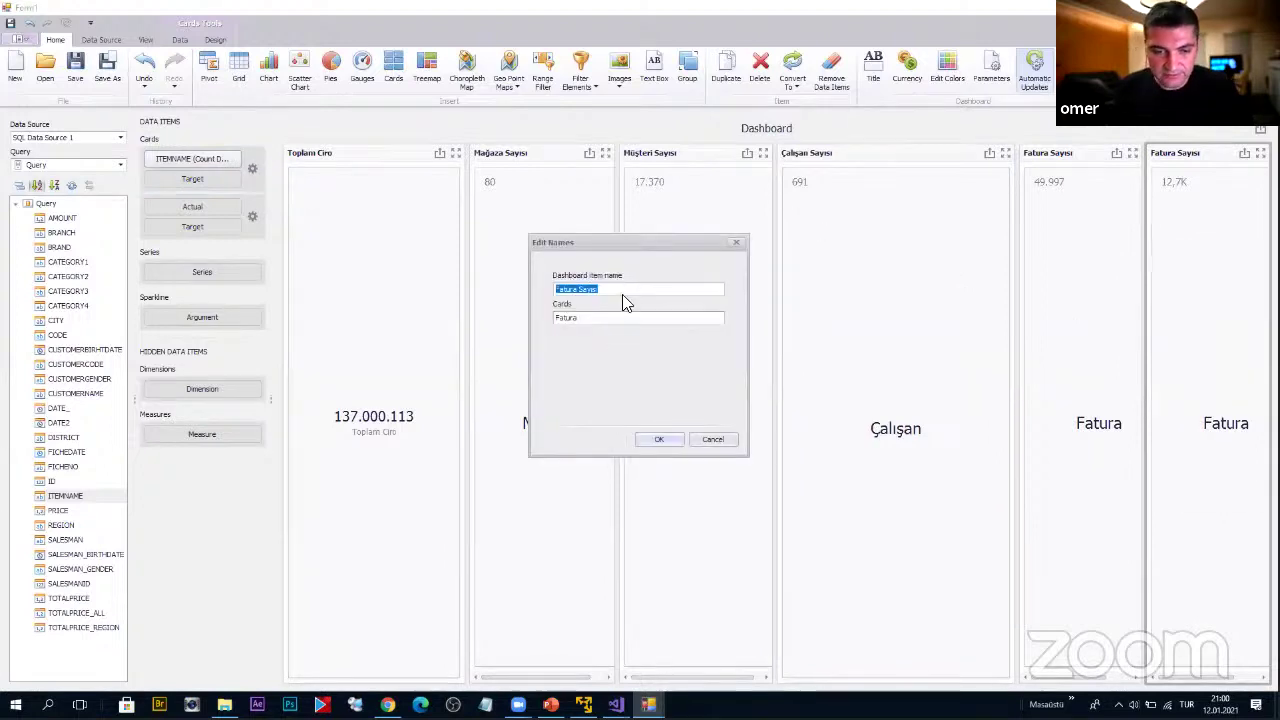
pyautogui.write('Ürün S')
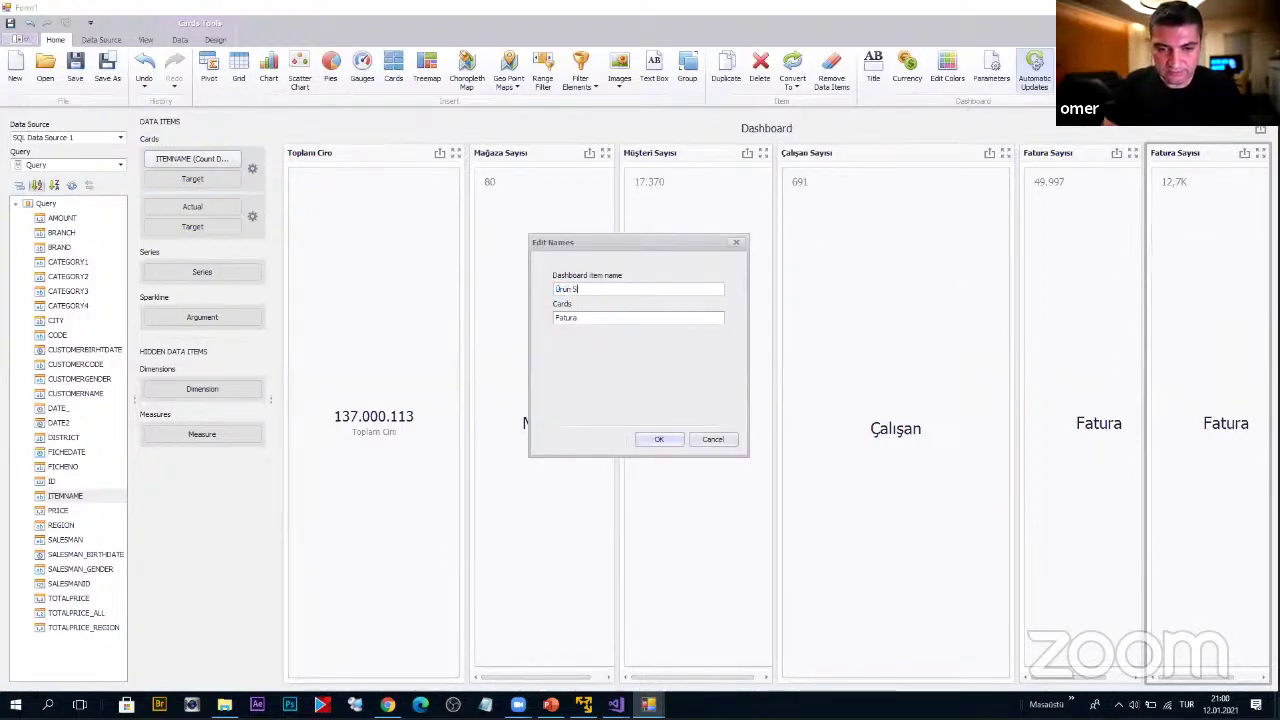
pyautogui.write('ayısı')
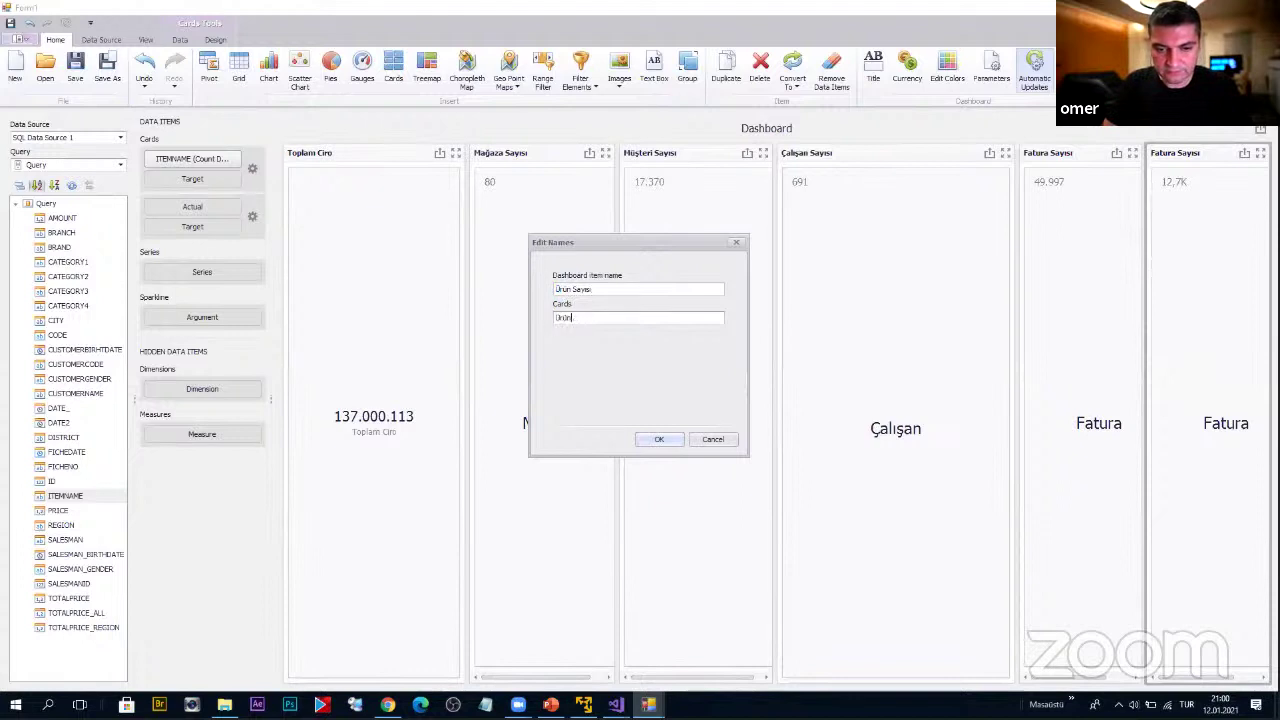
pyautogui.press('Return')
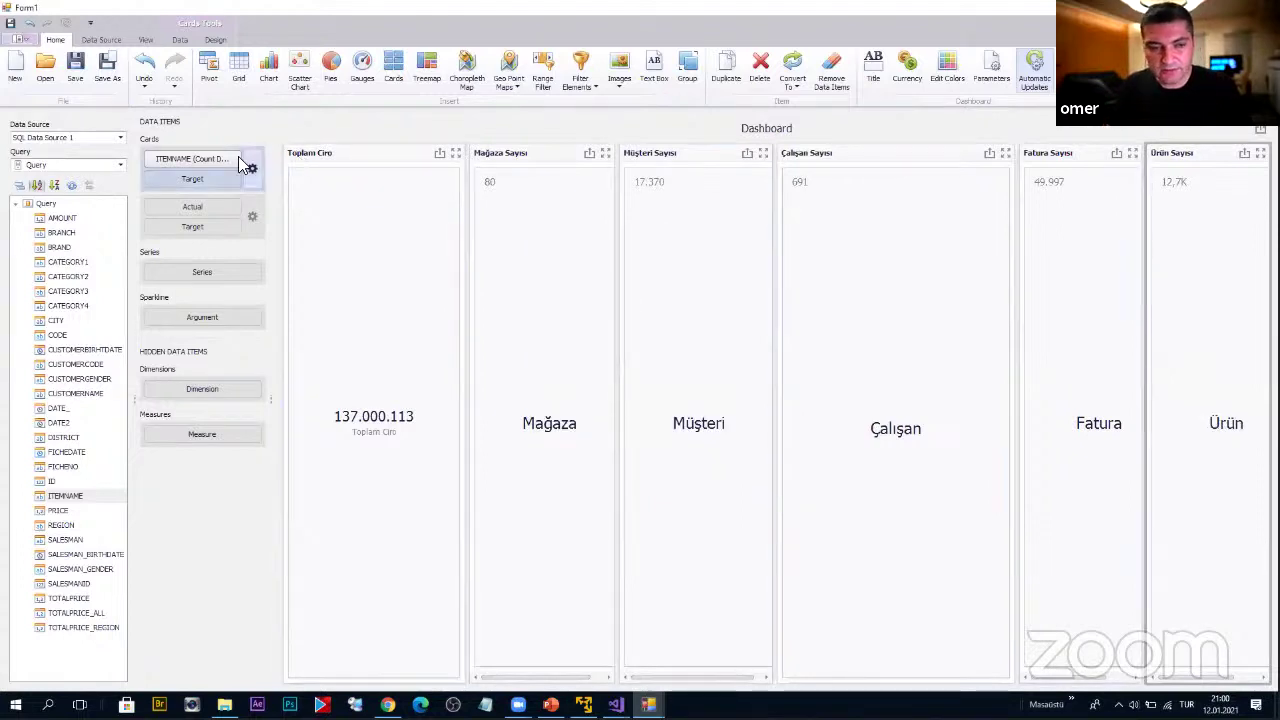
# Set the ITEMNAME value's format to Number with group separators
pyautogui.click(237, 159)
pyautogui.click(260, 244)
pyautogui.click(640, 260)
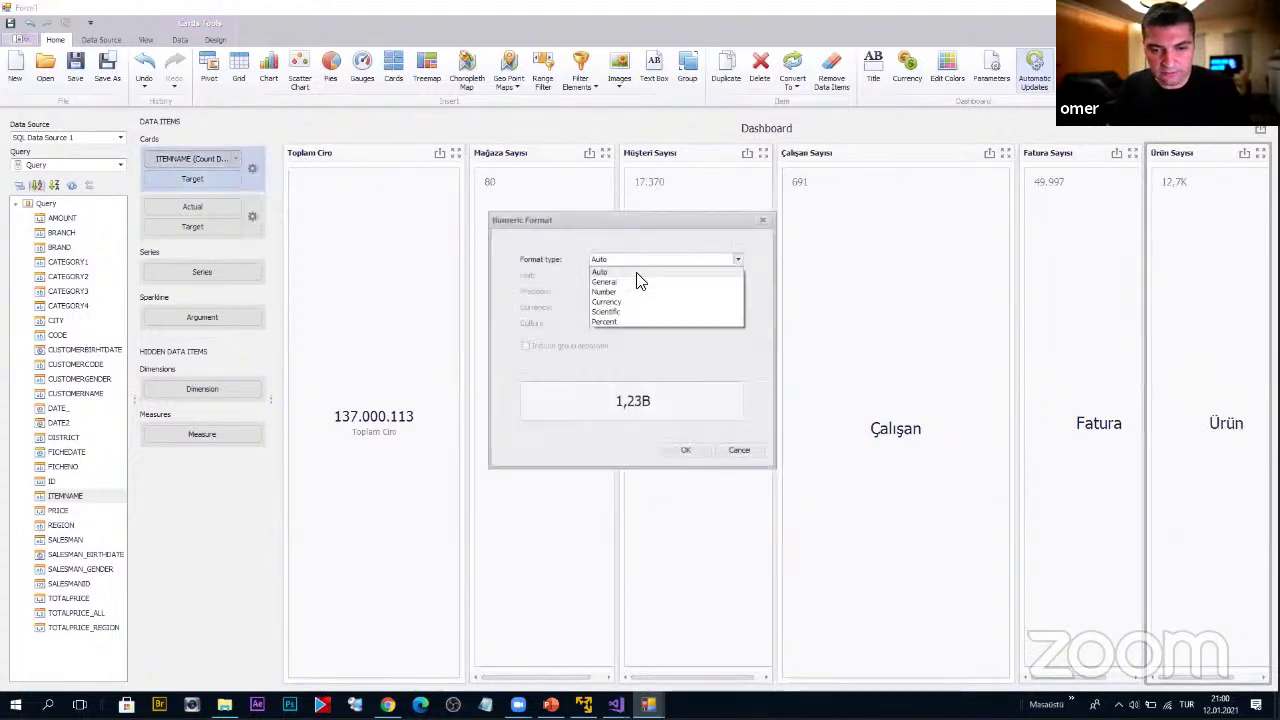
pyautogui.click(737, 292)
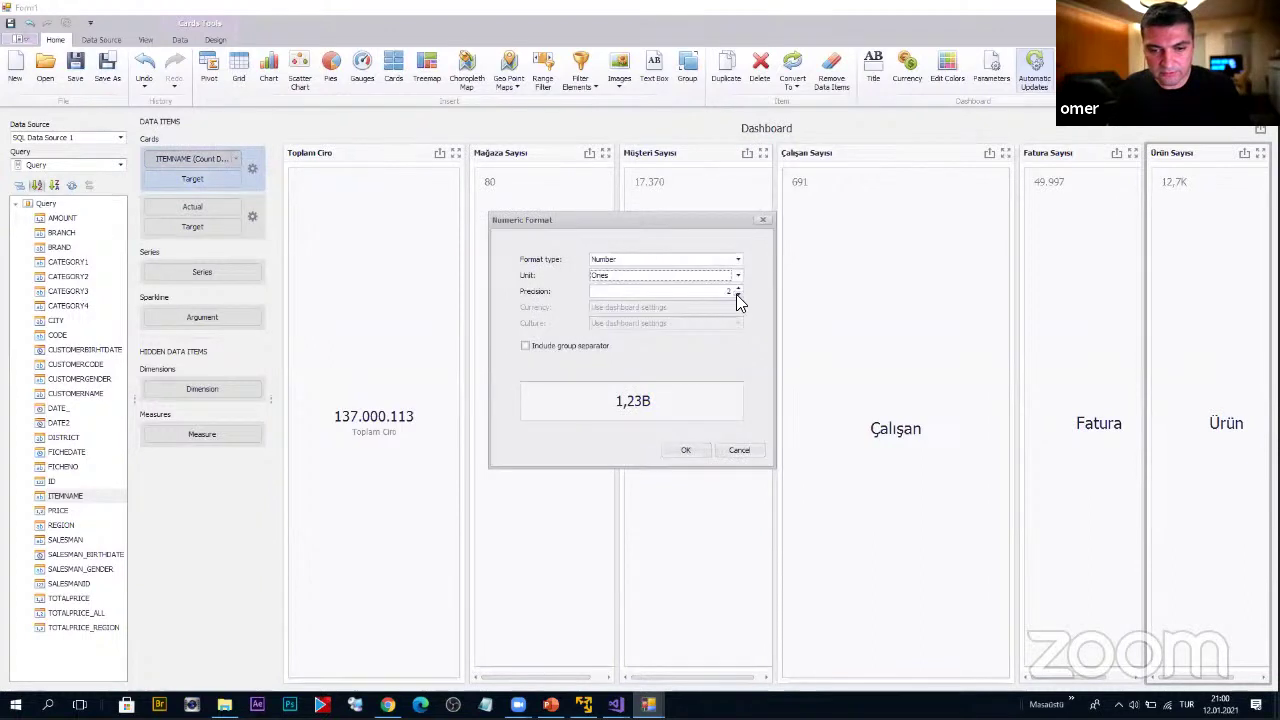
pyautogui.click(578, 345)
# Apply the Ürün number format and dock a duplicate Ürün Sayısı card at the right end
pyautogui.click(686, 450)
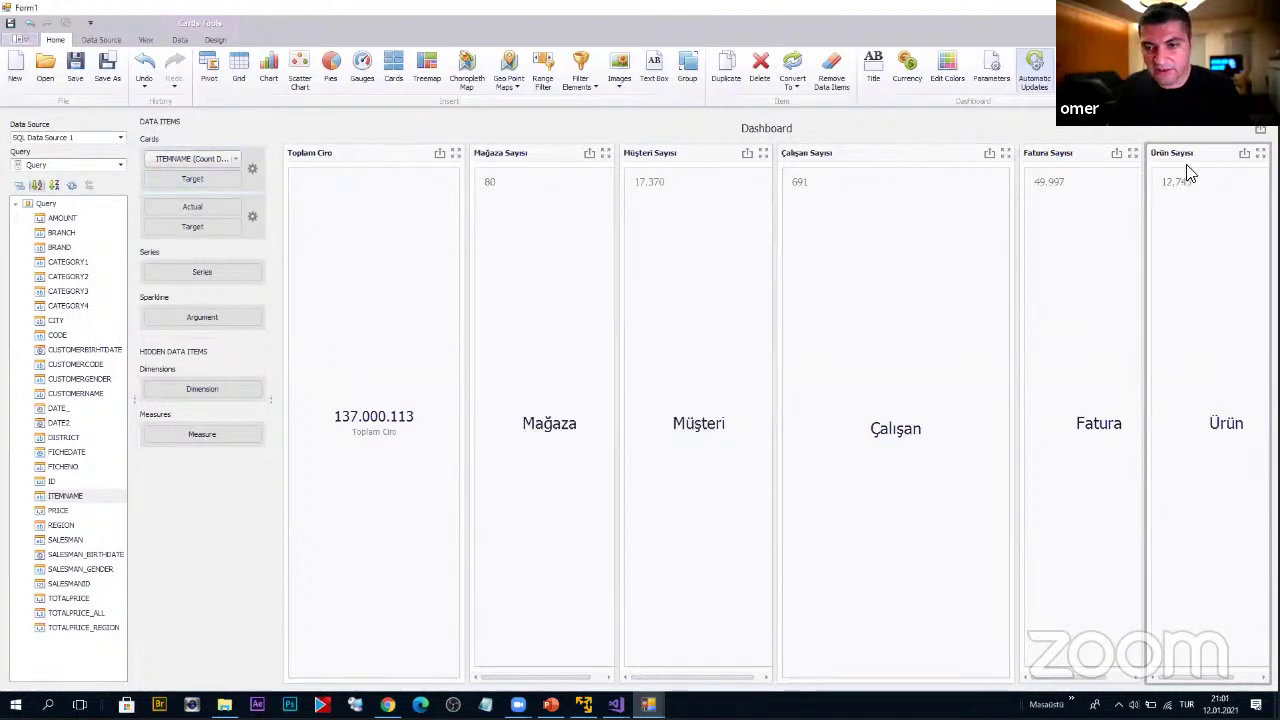
pyautogui.rightClick(1195, 162)
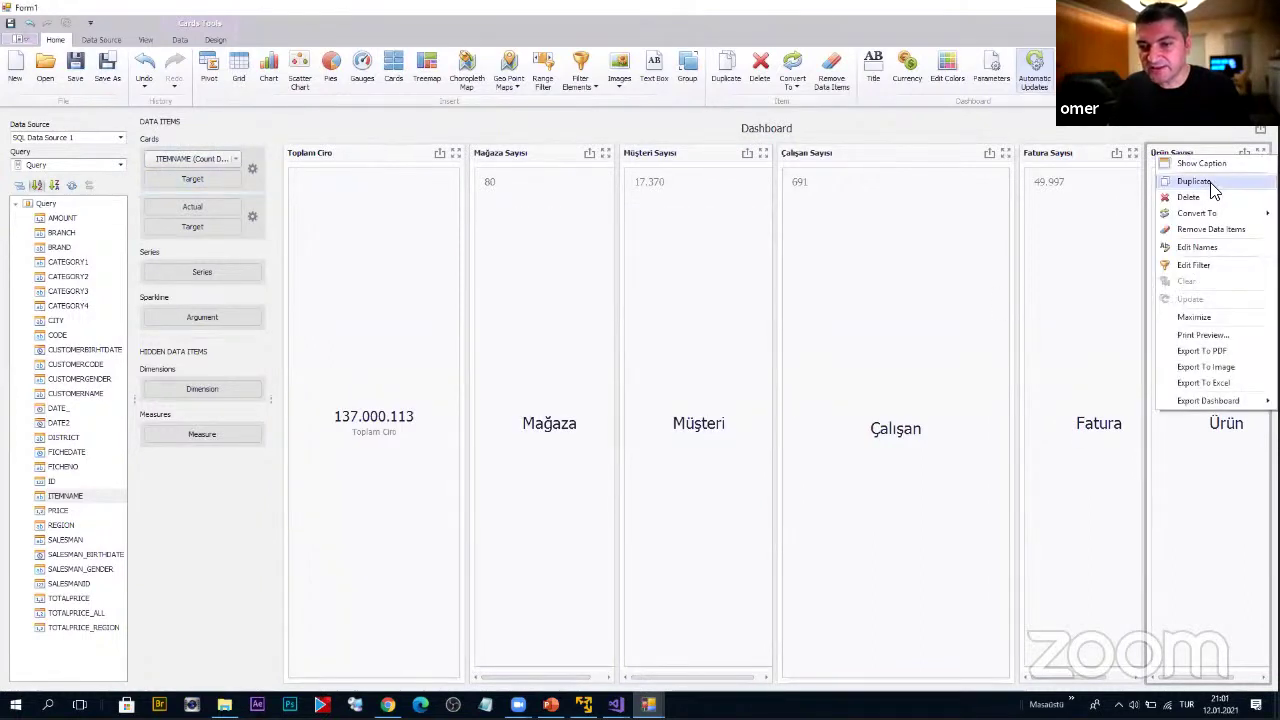
pyautogui.click(1193, 181)
pyautogui.moveTo(820, 437); pyautogui.dragTo(1250, 251)
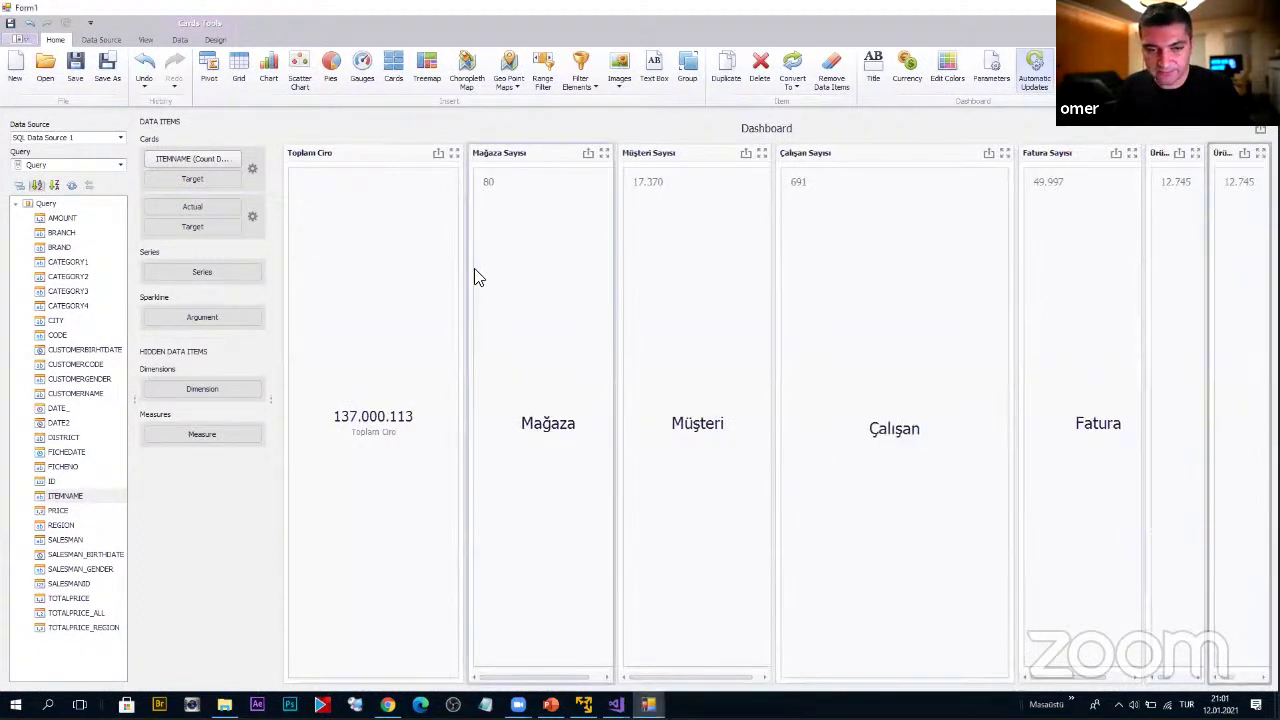
# Rebalance all seven card widths and drop BRAND onto the last card's value
pyautogui.moveTo(466, 272); pyautogui.dragTo(400, 266)
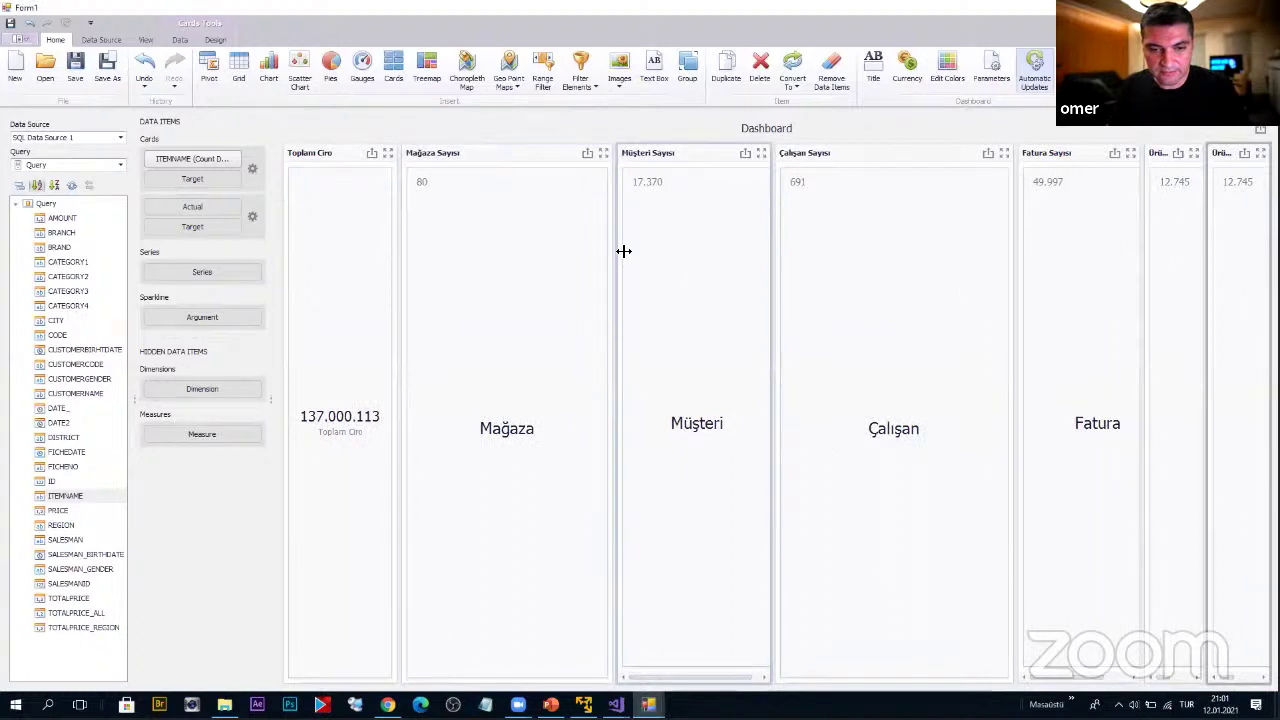
pyautogui.moveTo(623, 251); pyautogui.dragTo(540, 259)
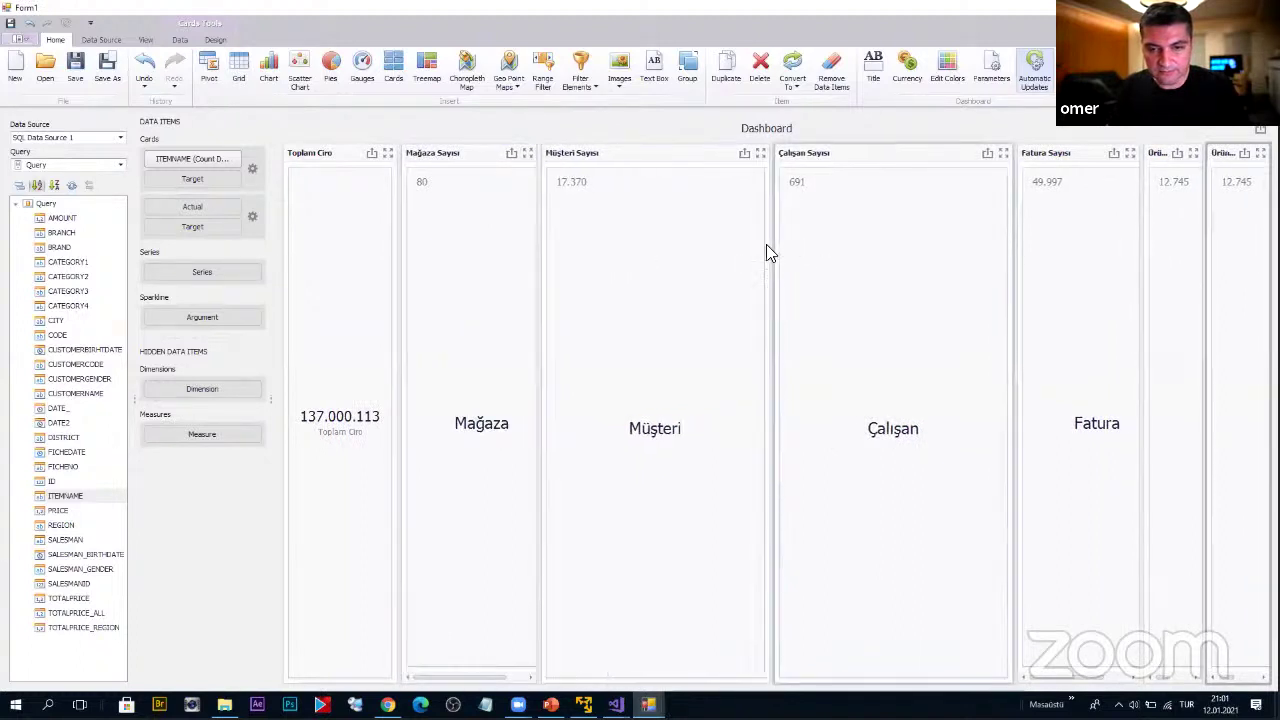
pyautogui.moveTo(766, 252); pyautogui.dragTo(692, 254)
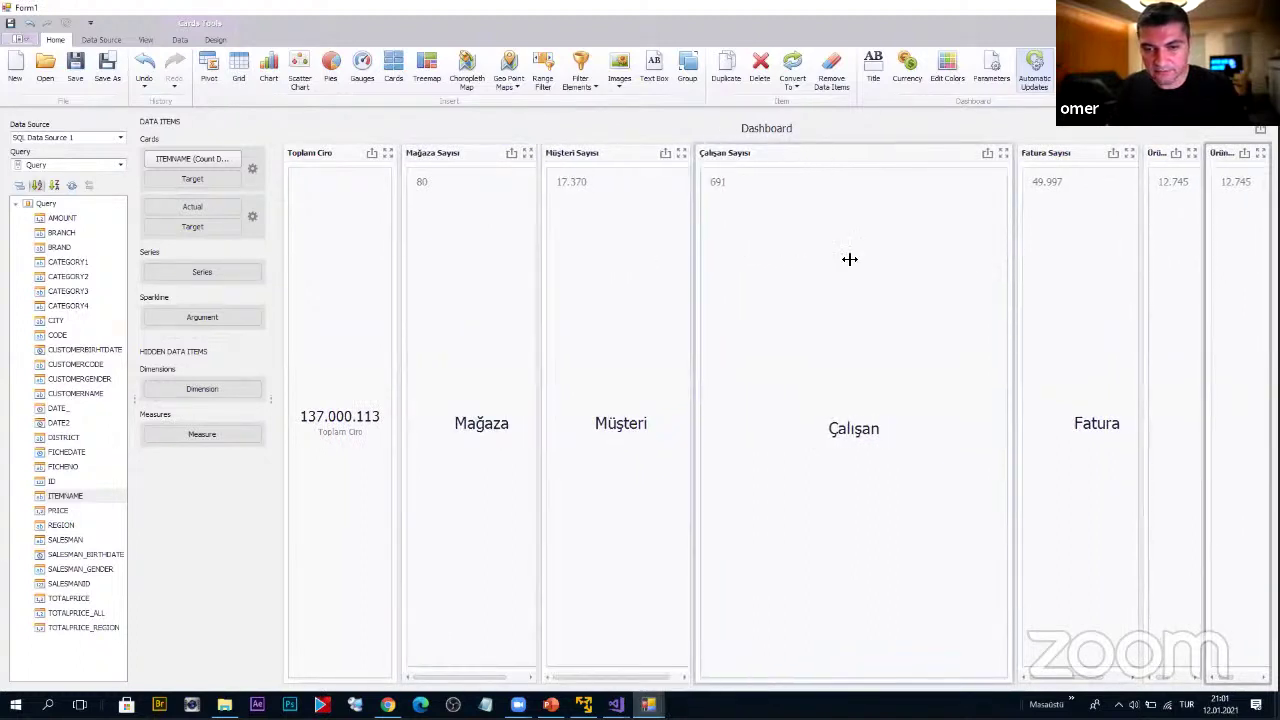
pyautogui.moveTo(849, 259); pyautogui.dragTo(840, 261)
pyautogui.moveTo(1024, 267); pyautogui.dragTo(1000, 269)
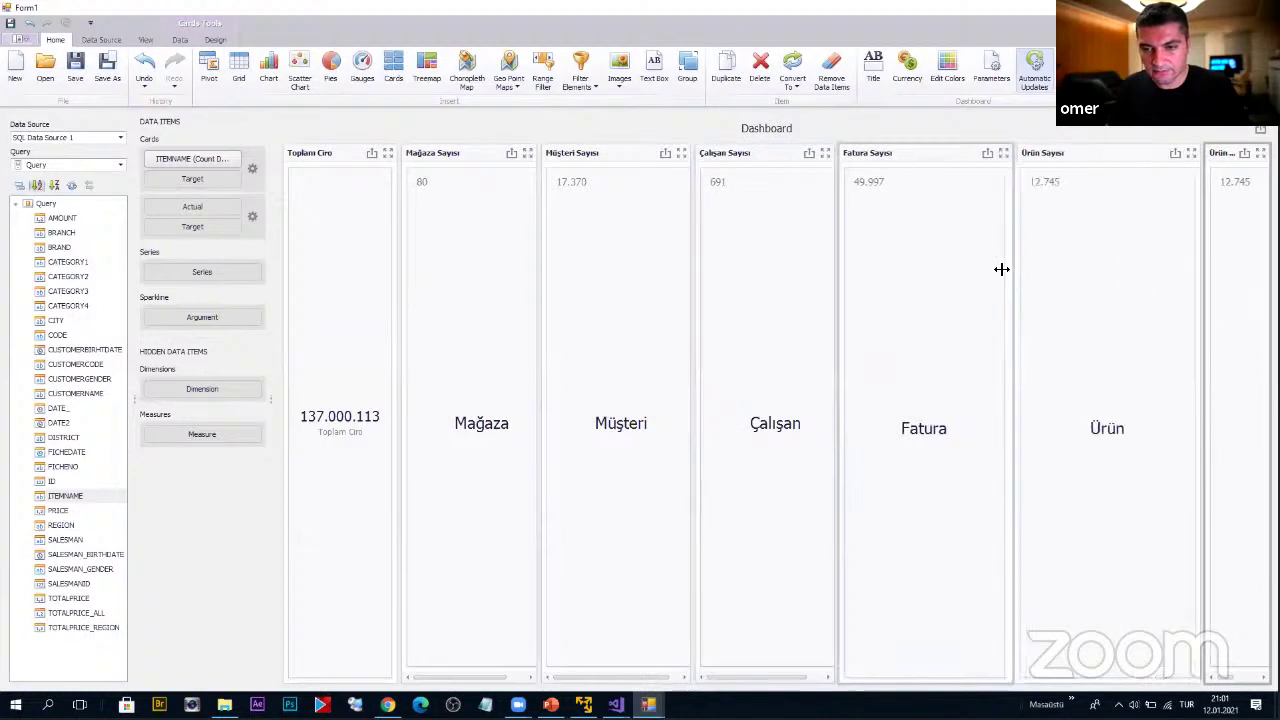
pyautogui.moveTo(1068, 275); pyautogui.dragTo(949, 277)
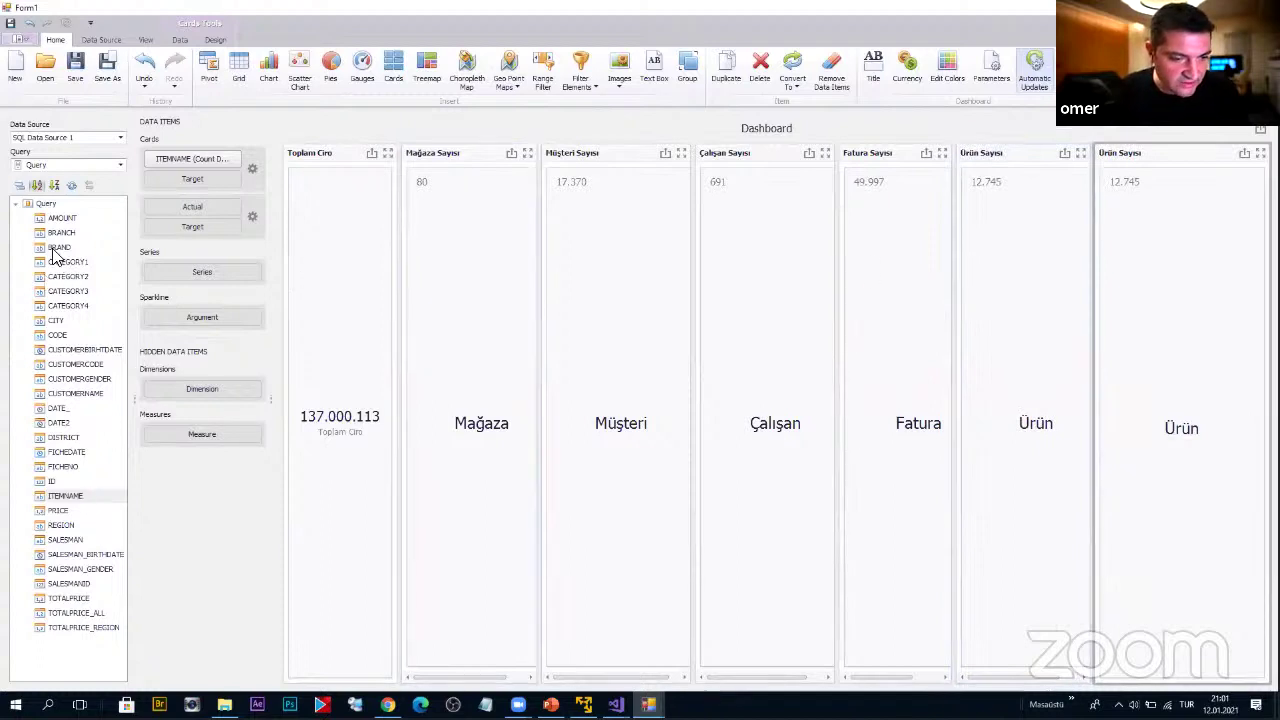
pyautogui.moveTo(59, 247); pyautogui.dragTo(224, 160)
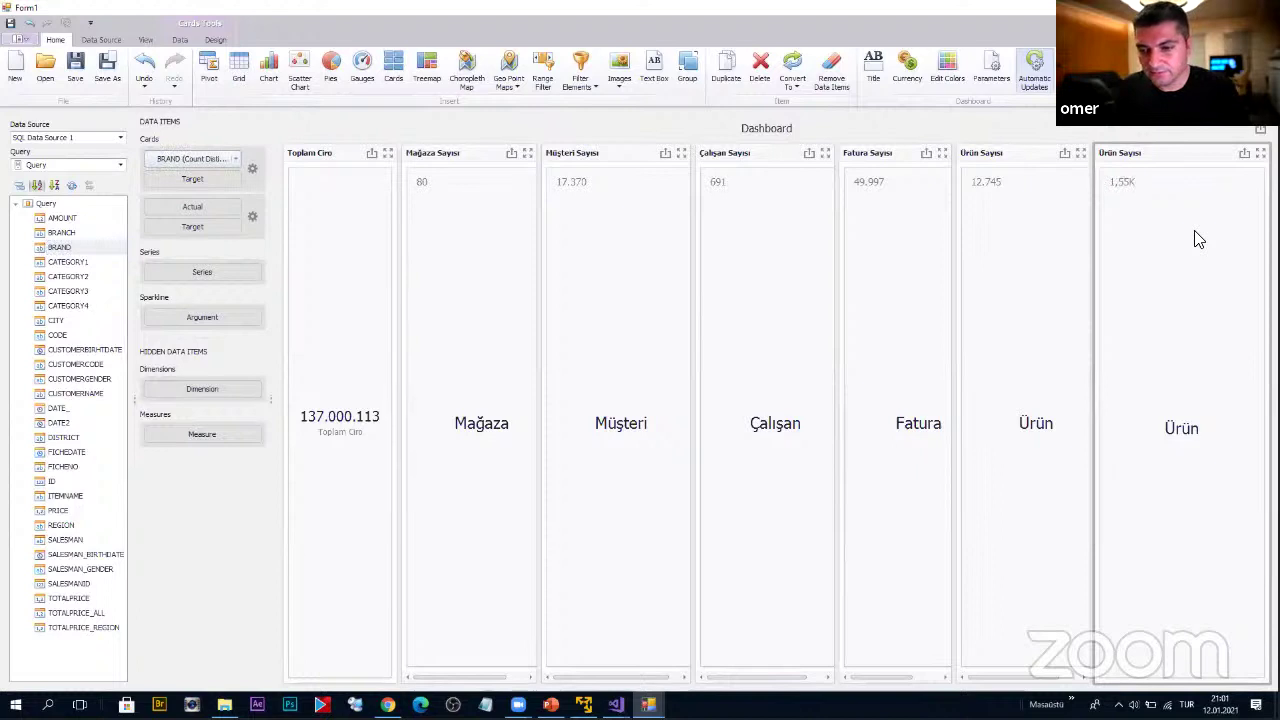
# Rename the last card to Marka Sayısı with caption Marka
pyautogui.press('F2')
pyautogui.write('Marka Sayısı')
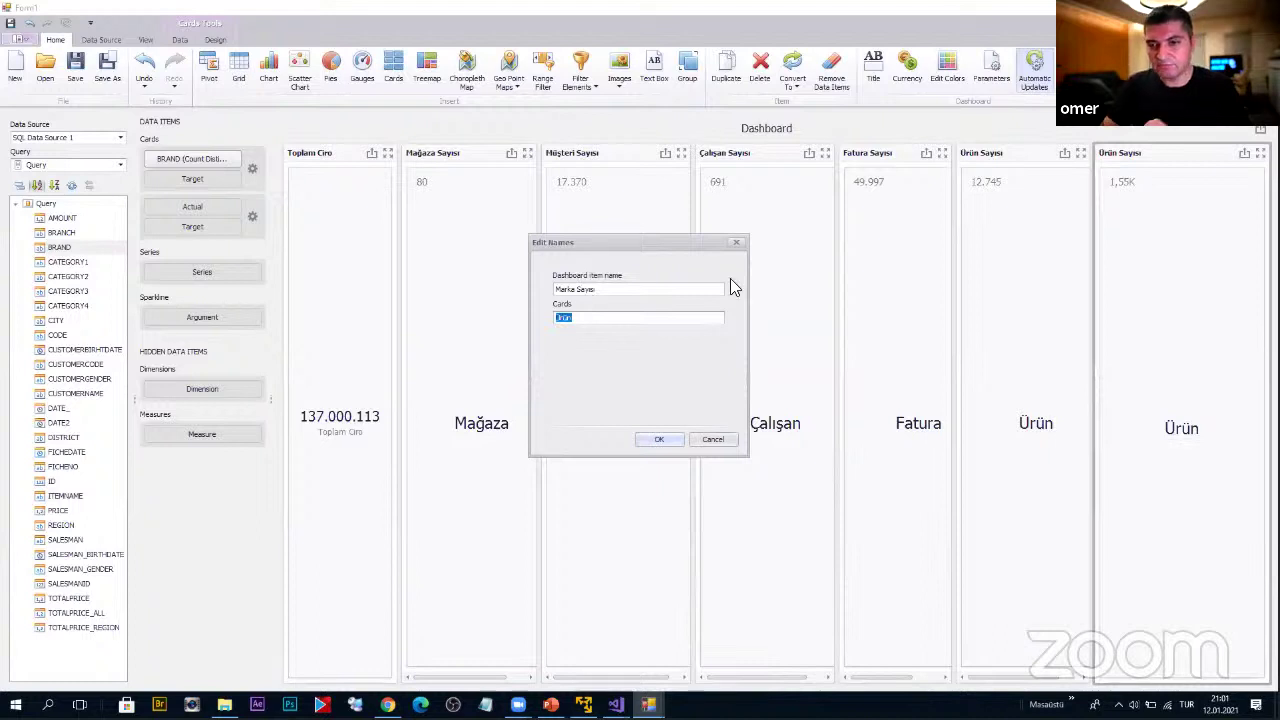
pyautogui.press('Return')
# Format the BRAND count as Number in Ones with group separators, showing 1.552
pyautogui.click(236, 160)
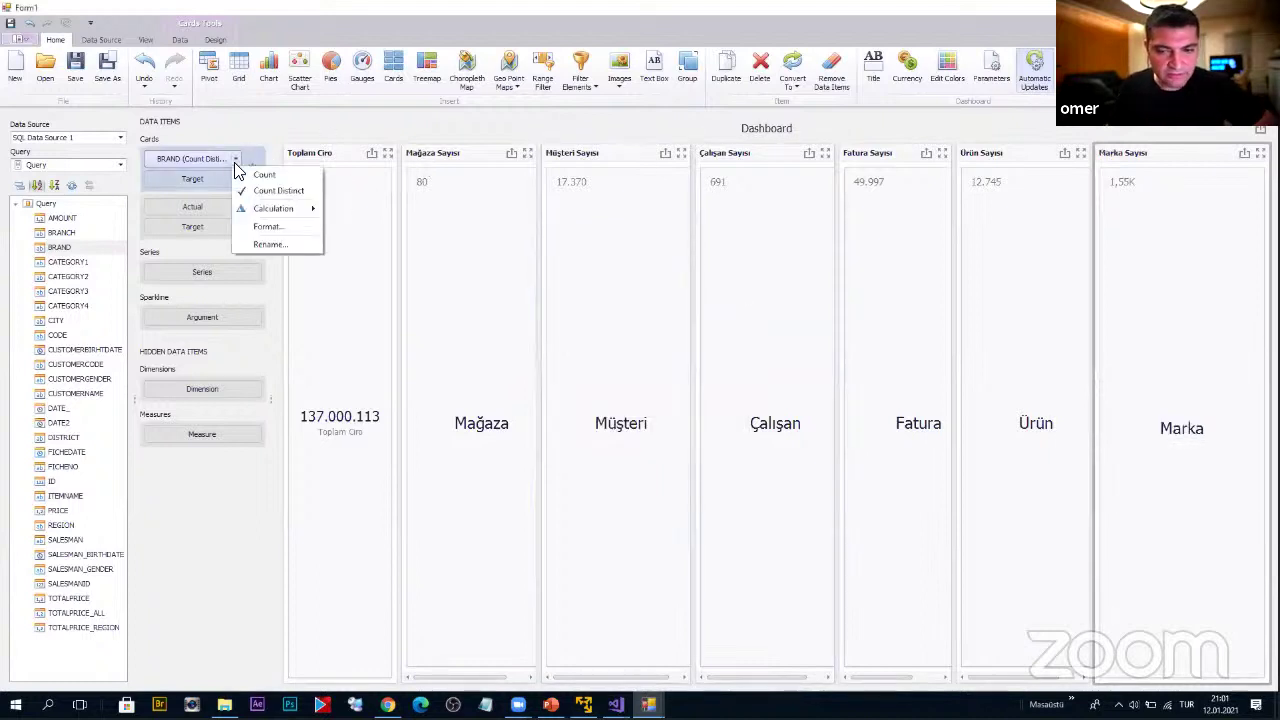
pyautogui.click(262, 226)
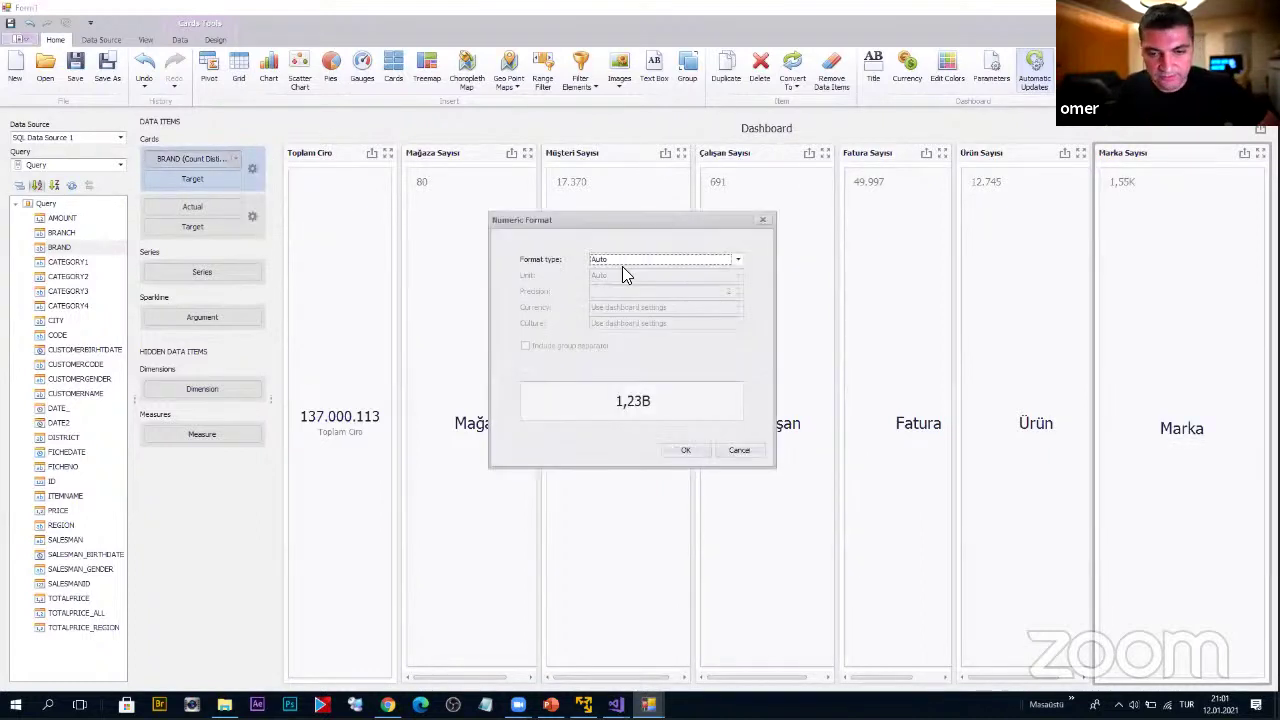
pyautogui.click(622, 263)
pyautogui.click(614, 286)
pyautogui.click(614, 276)
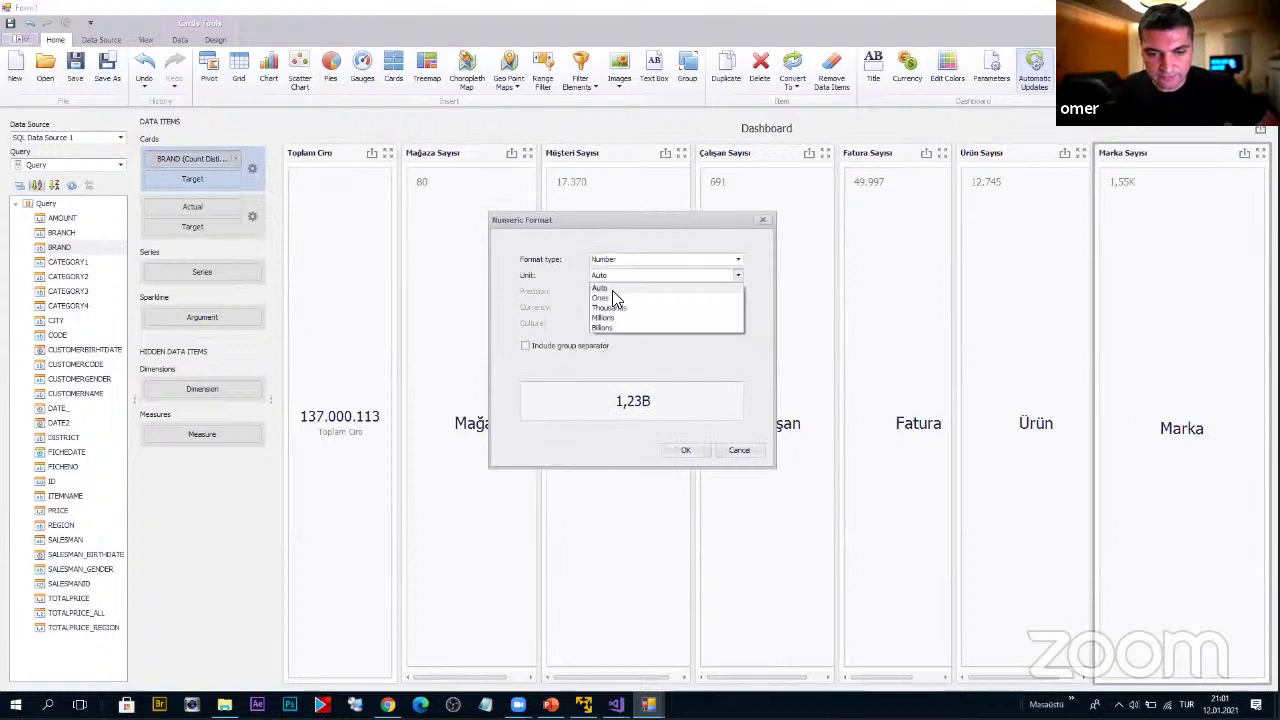
pyautogui.click(735, 297)
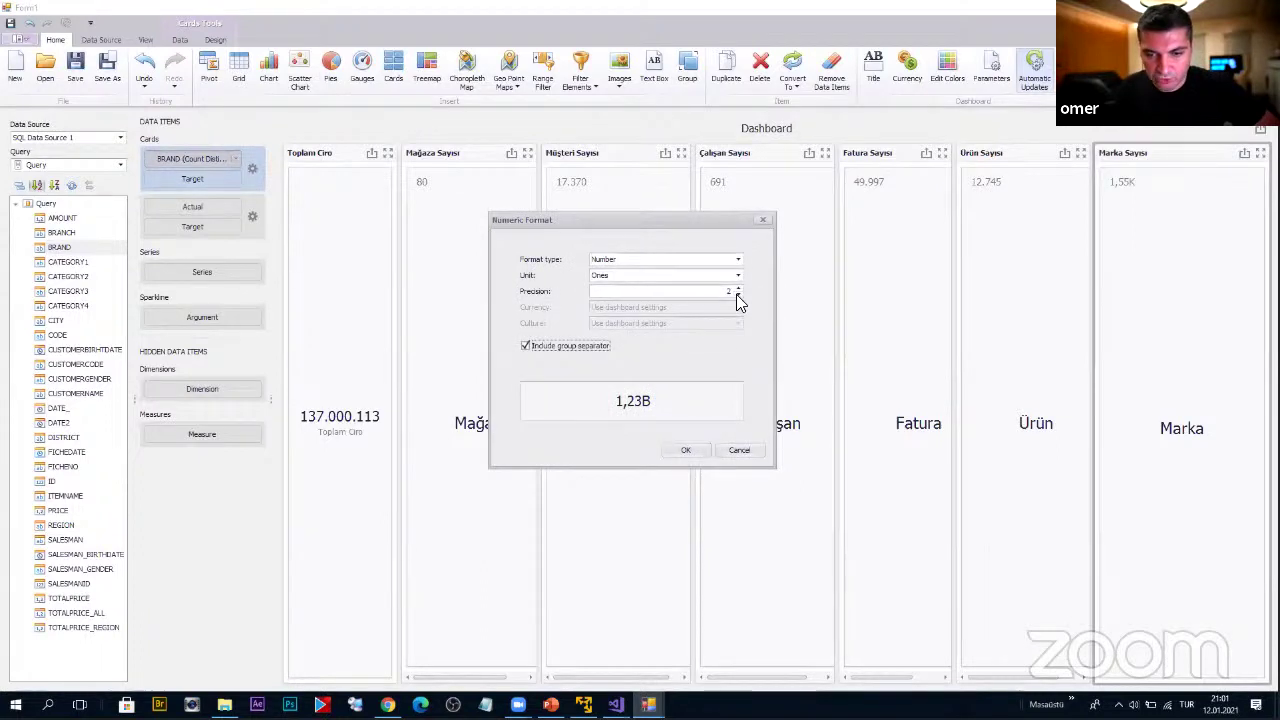
pyautogui.press('Return')
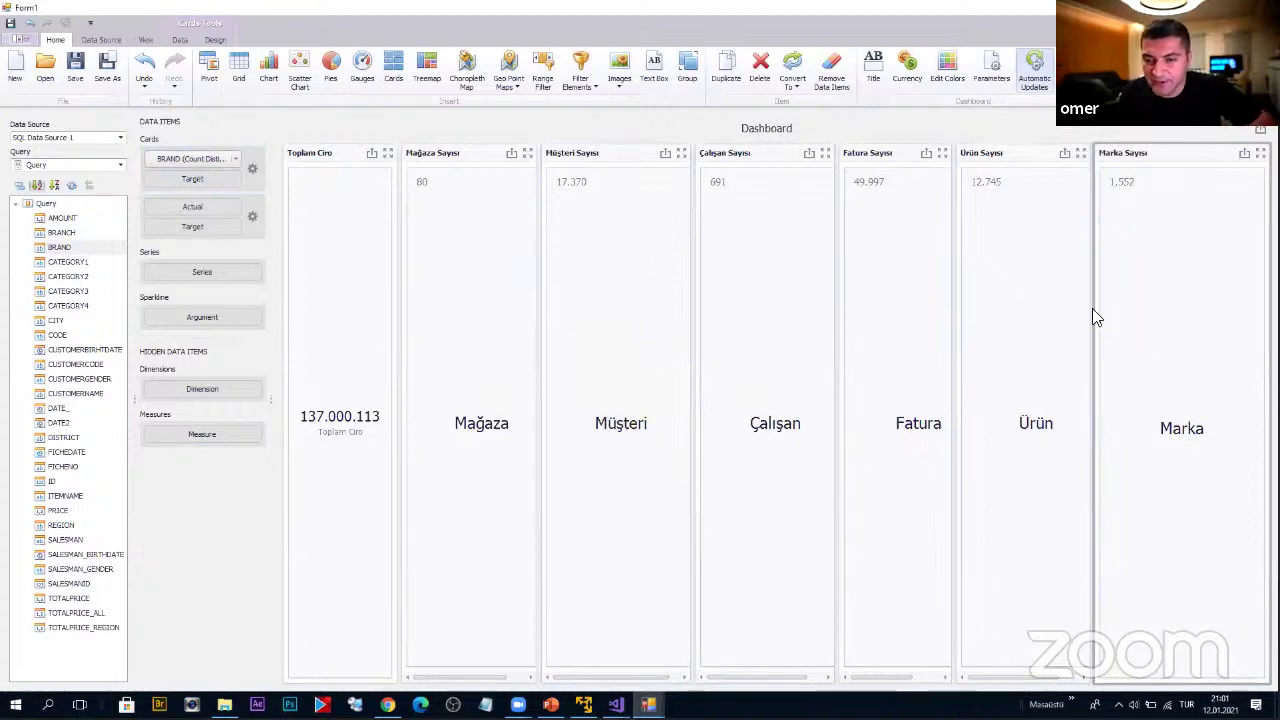
# Widen the Ürün card, add Grid 1 full-width beneath the cards, and shorten the card row
pyautogui.moveTo(1101, 309); pyautogui.dragTo(1120, 291)
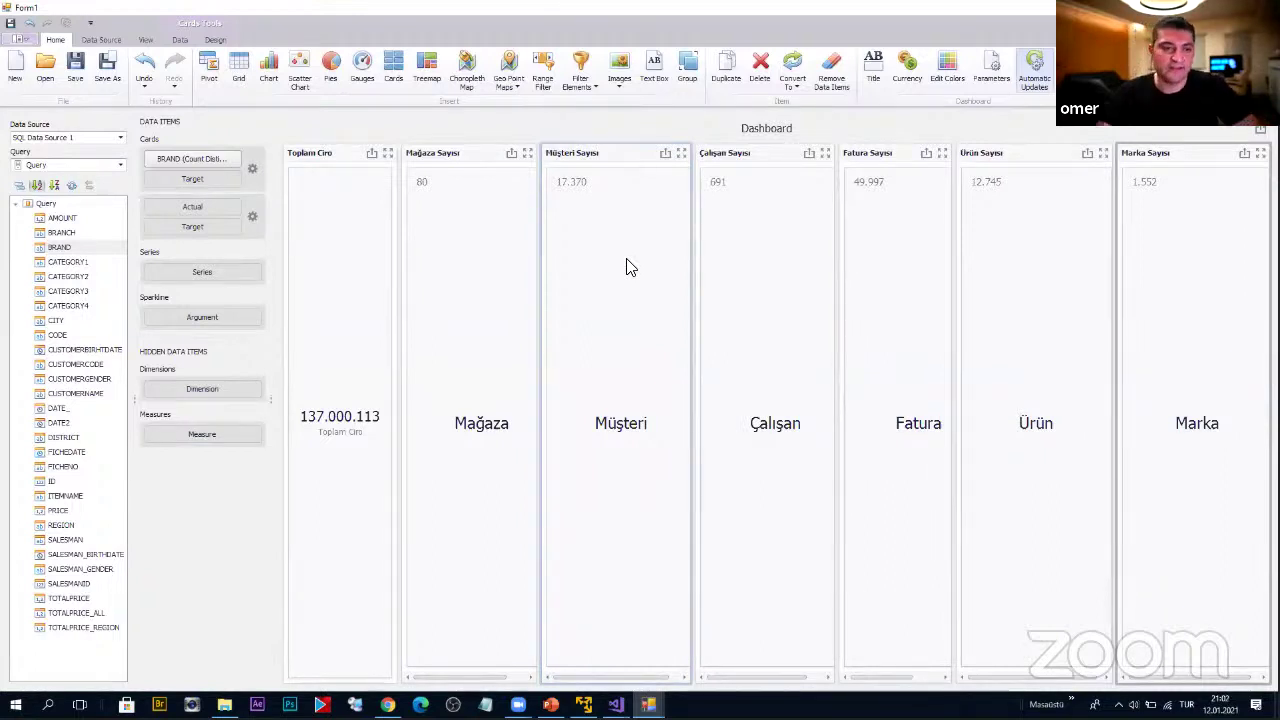
pyautogui.click(242, 72)
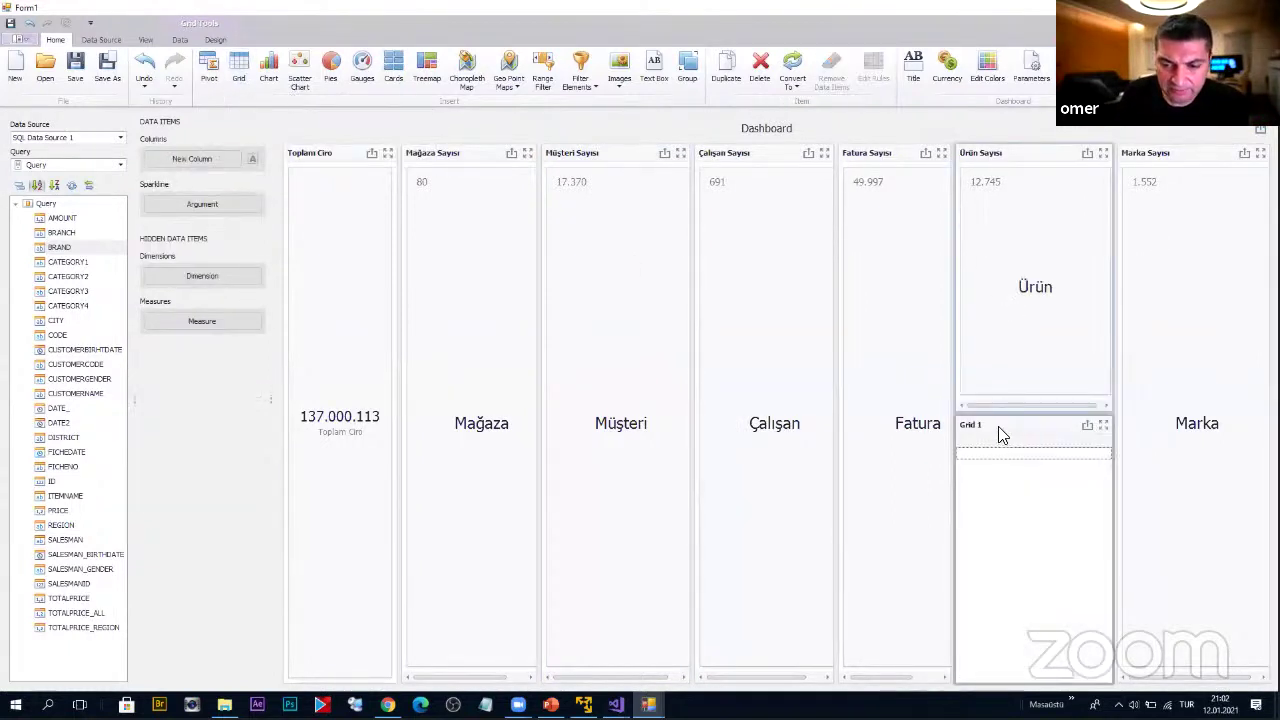
pyautogui.moveTo(1002, 434)
pyautogui.mouseDown()
pyautogui.moveTo(367, 694)
pyautogui.moveTo(500, 423)
pyautogui.mouseUp()
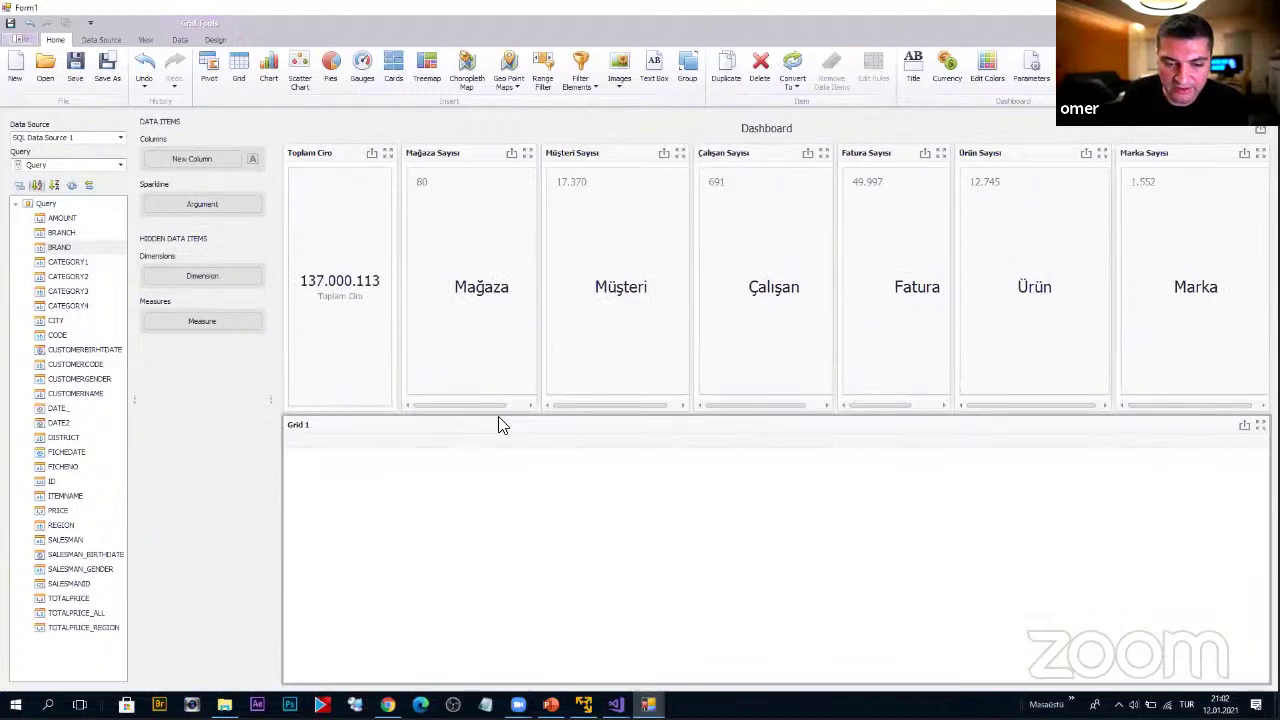
pyautogui.moveTo(509, 355); pyautogui.dragTo(513, 256)
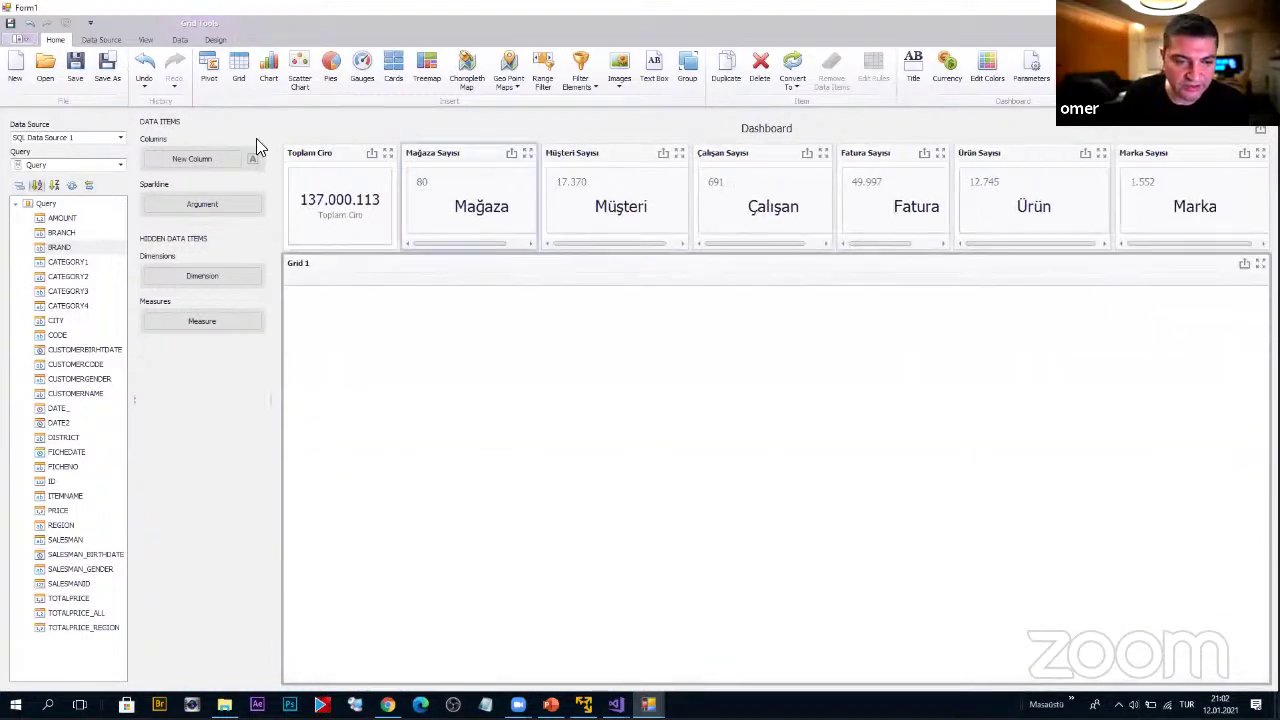
pyautogui.click(309, 166)
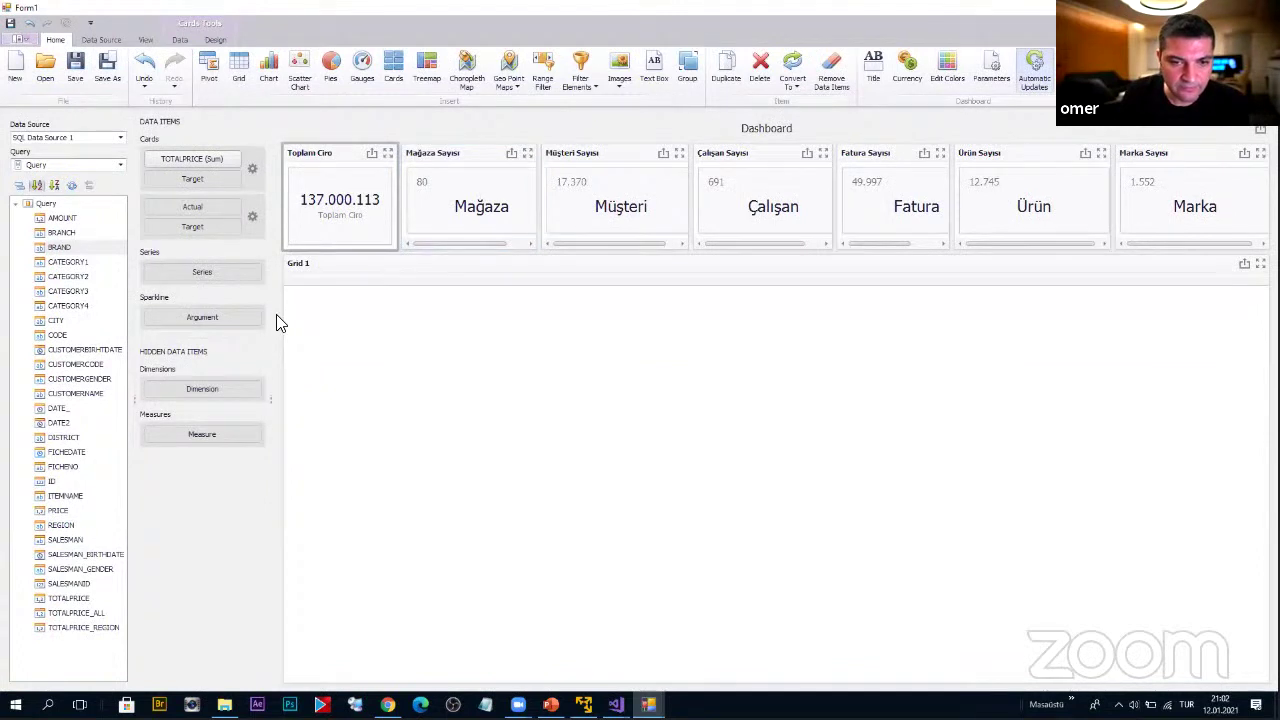
pyautogui.click(385, 304)
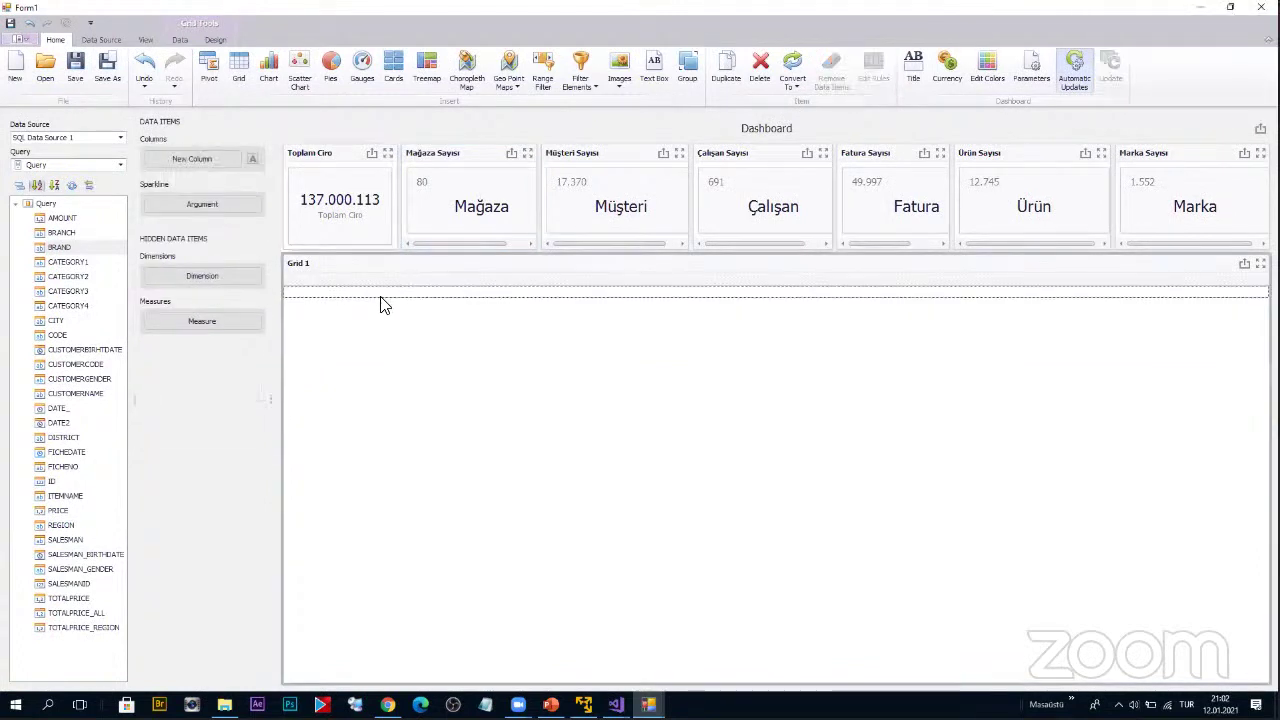
# Save the dashboard as marketOrnek.xml in the dashboards folder
pyautogui.click(107, 78)
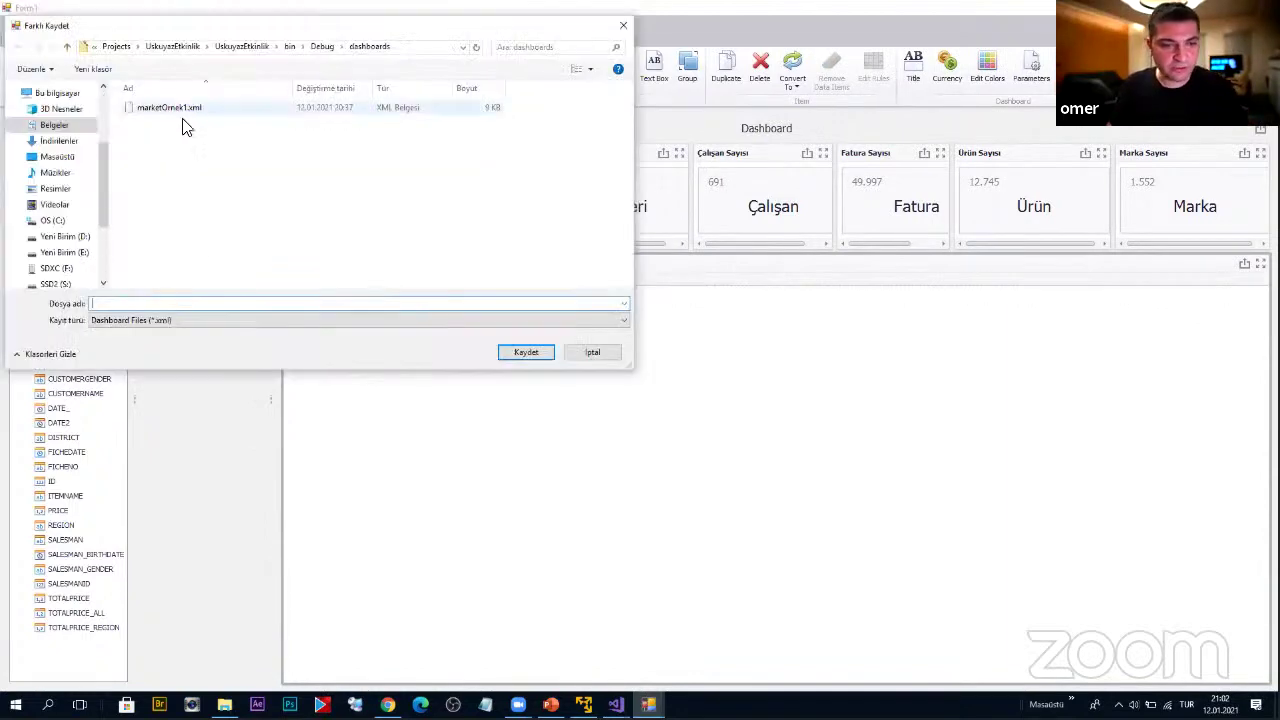
pyautogui.click(183, 110)
pyautogui.click(140, 304)
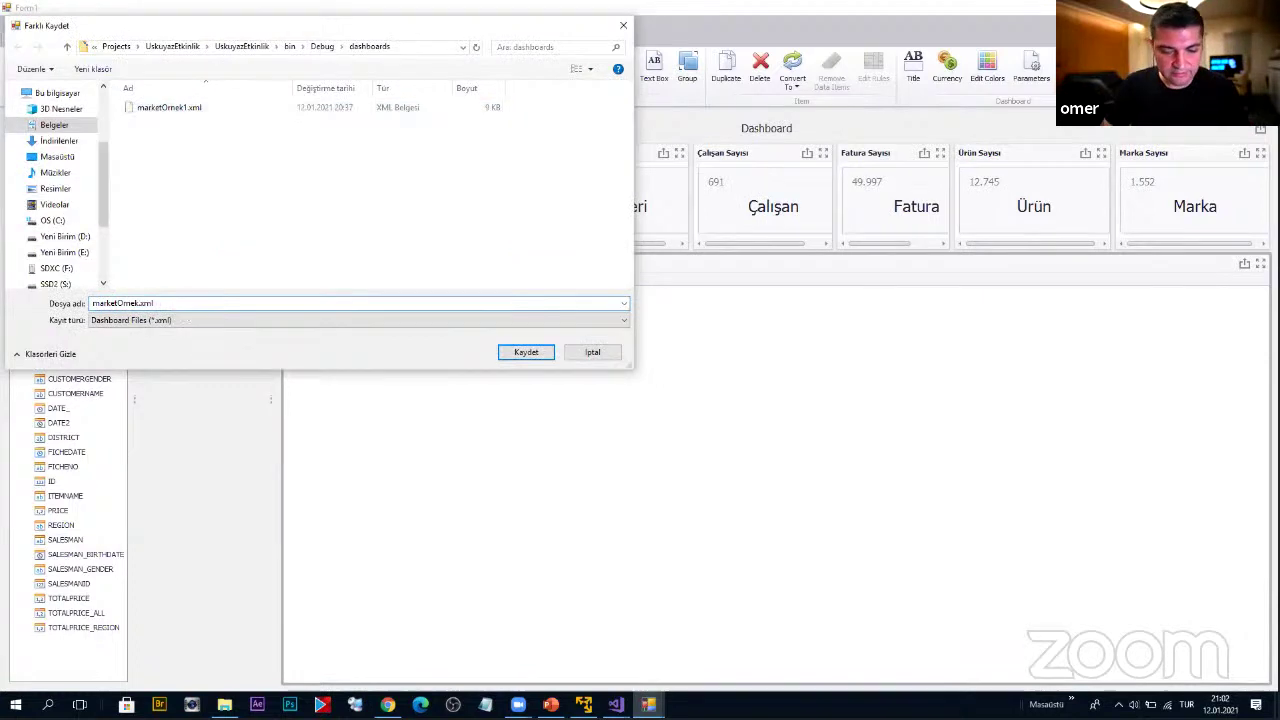
pyautogui.press('Return')
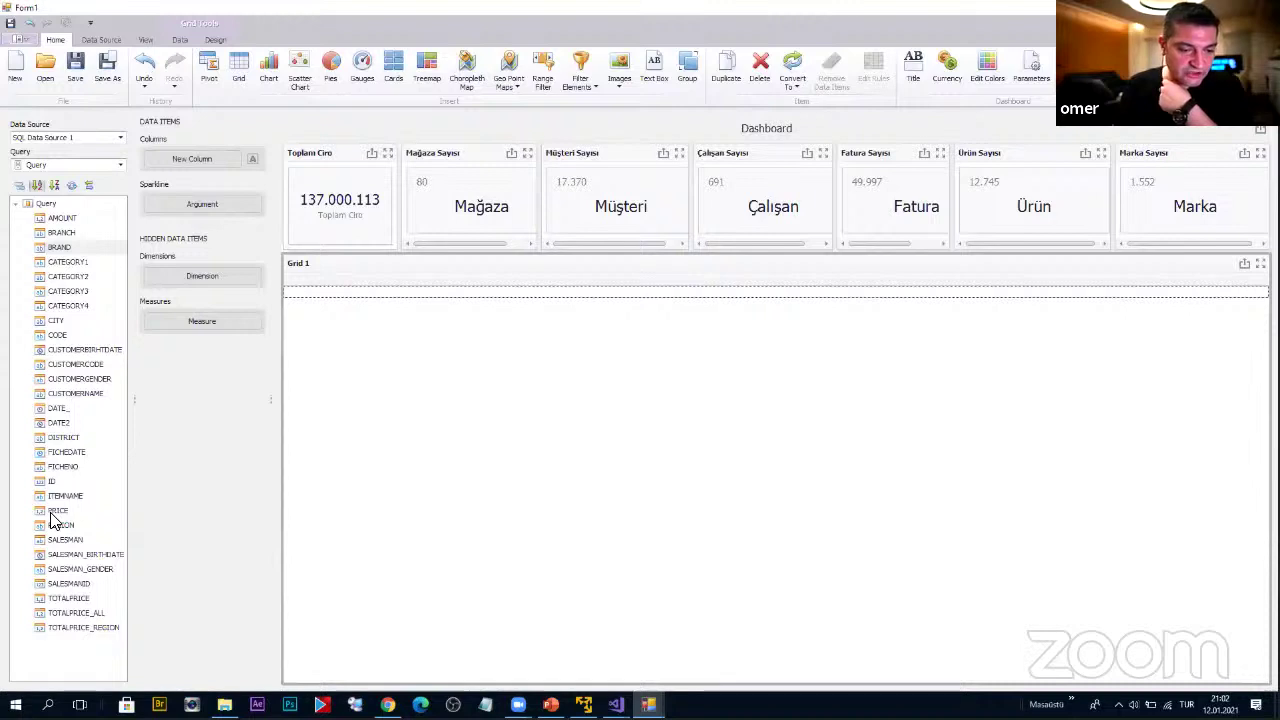
# Add CITY and TOTALPRICE to the grid and rename it Mağazaların Satışları with columns Şehir and Toplam Ciro
pyautogui.moveTo(52, 321); pyautogui.dragTo(195, 158)
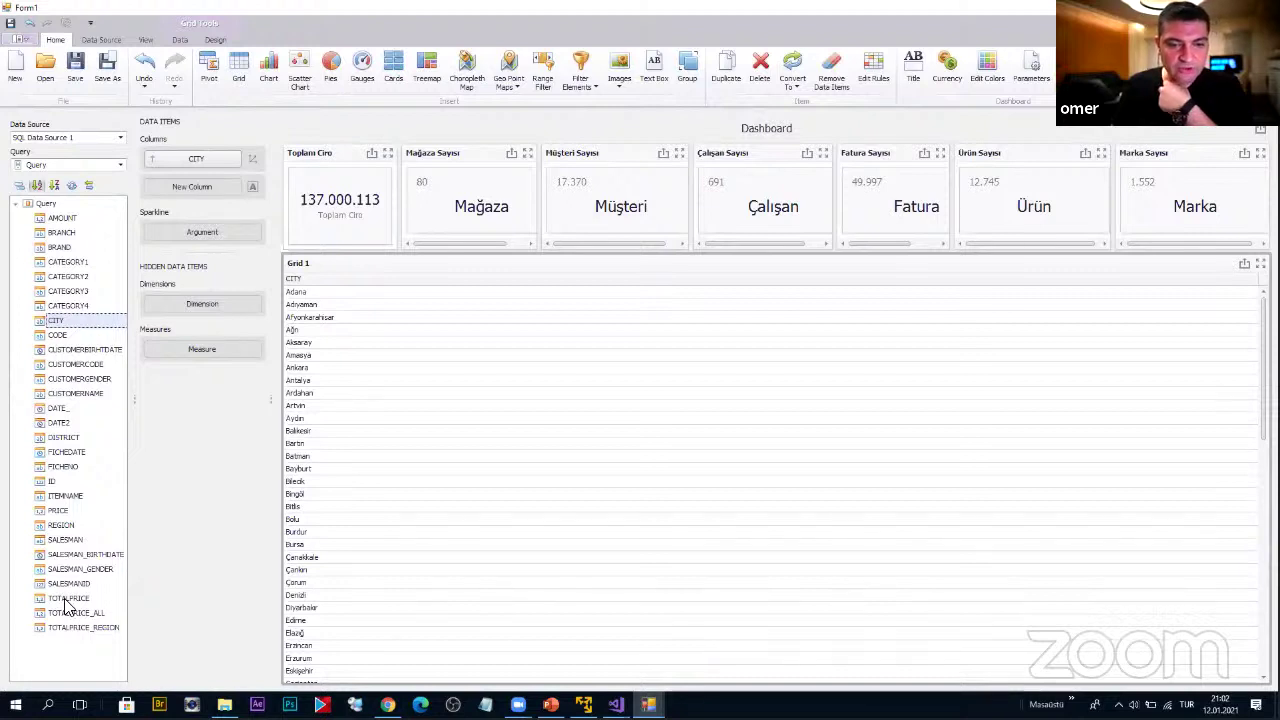
pyautogui.moveTo(66, 605); pyautogui.dragTo(388, 308)
pyautogui.rightClick(381, 261)
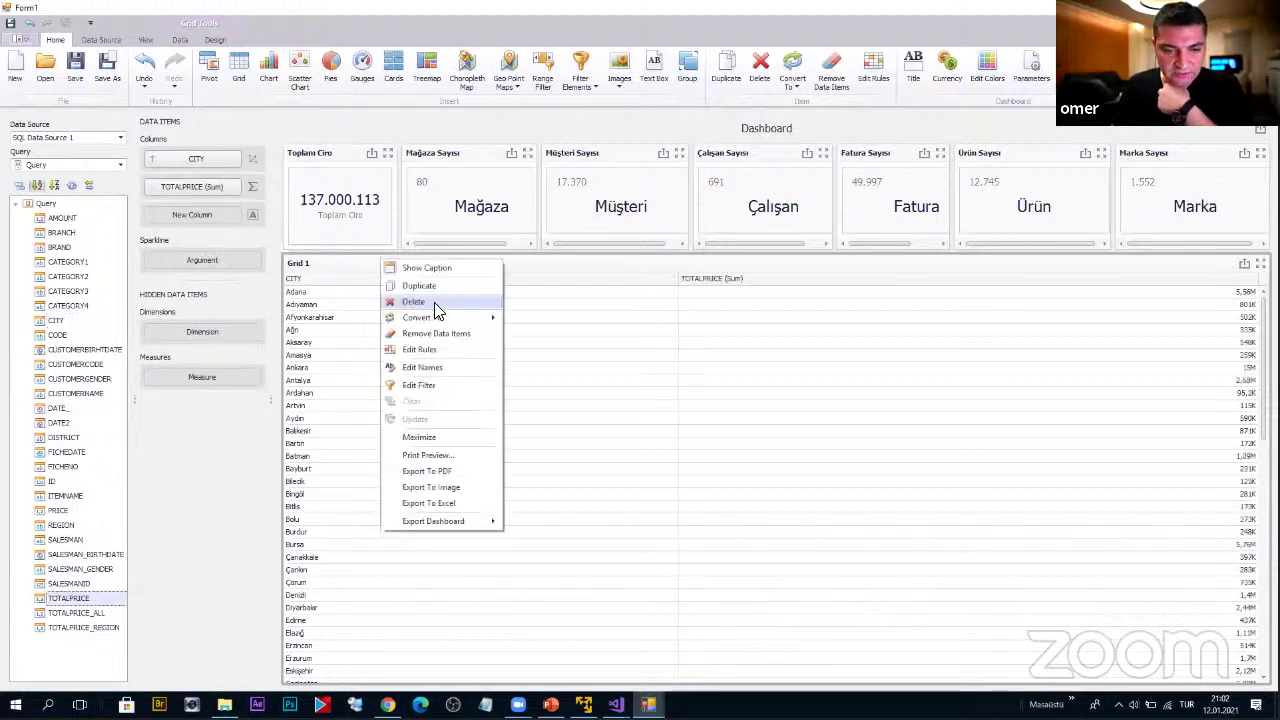
pyautogui.click(436, 367)
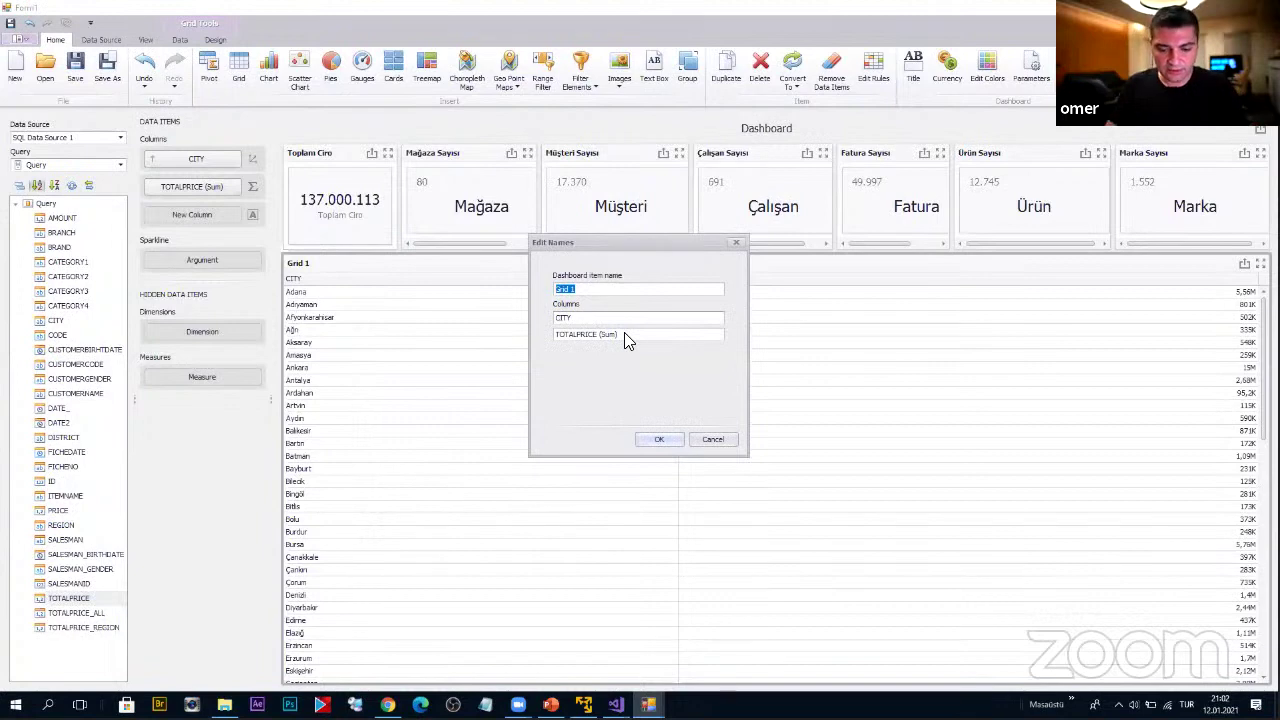
pyautogui.write('Mağazaların')
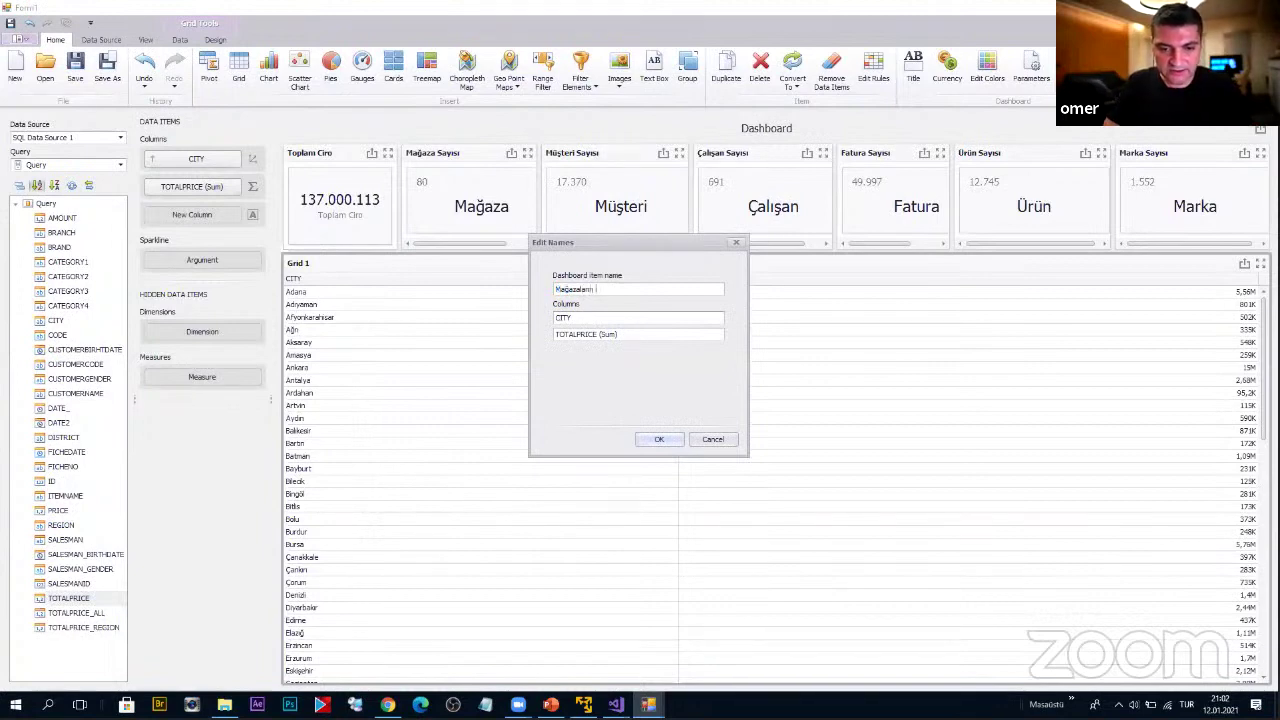
pyautogui.write(' Satışları')
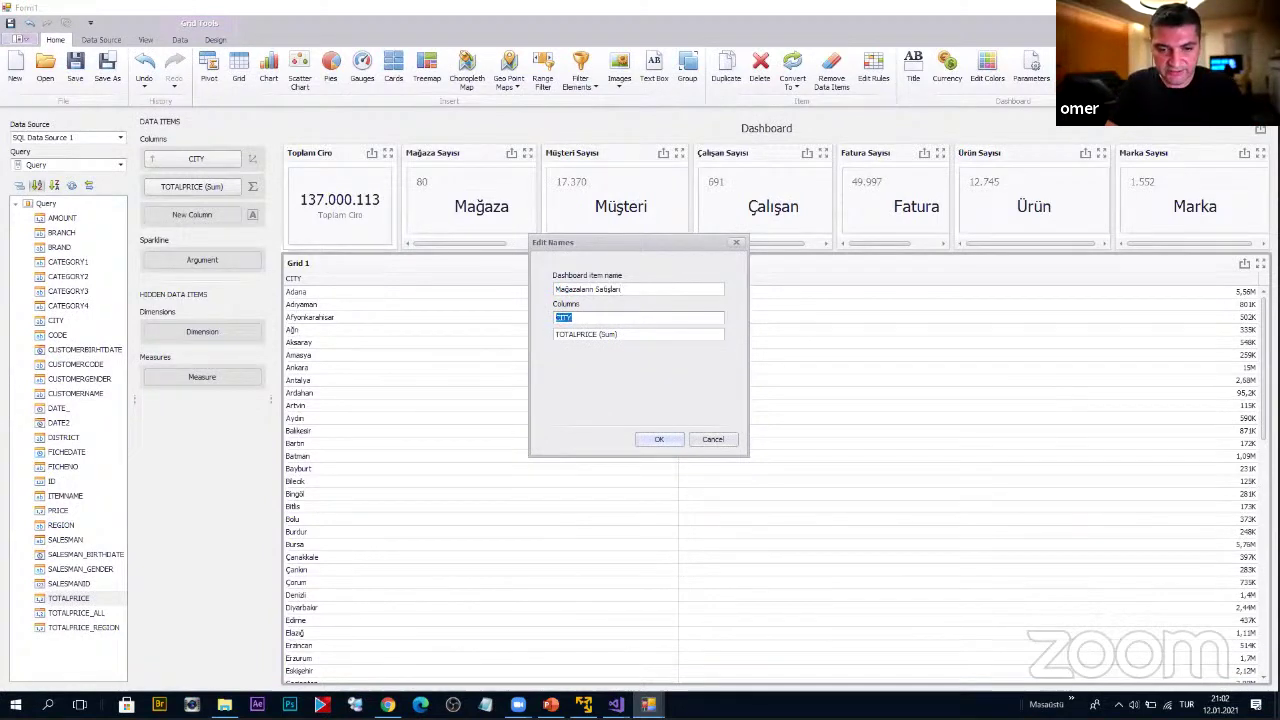
pyautogui.write('Şehir')
pyautogui.press('Tab')
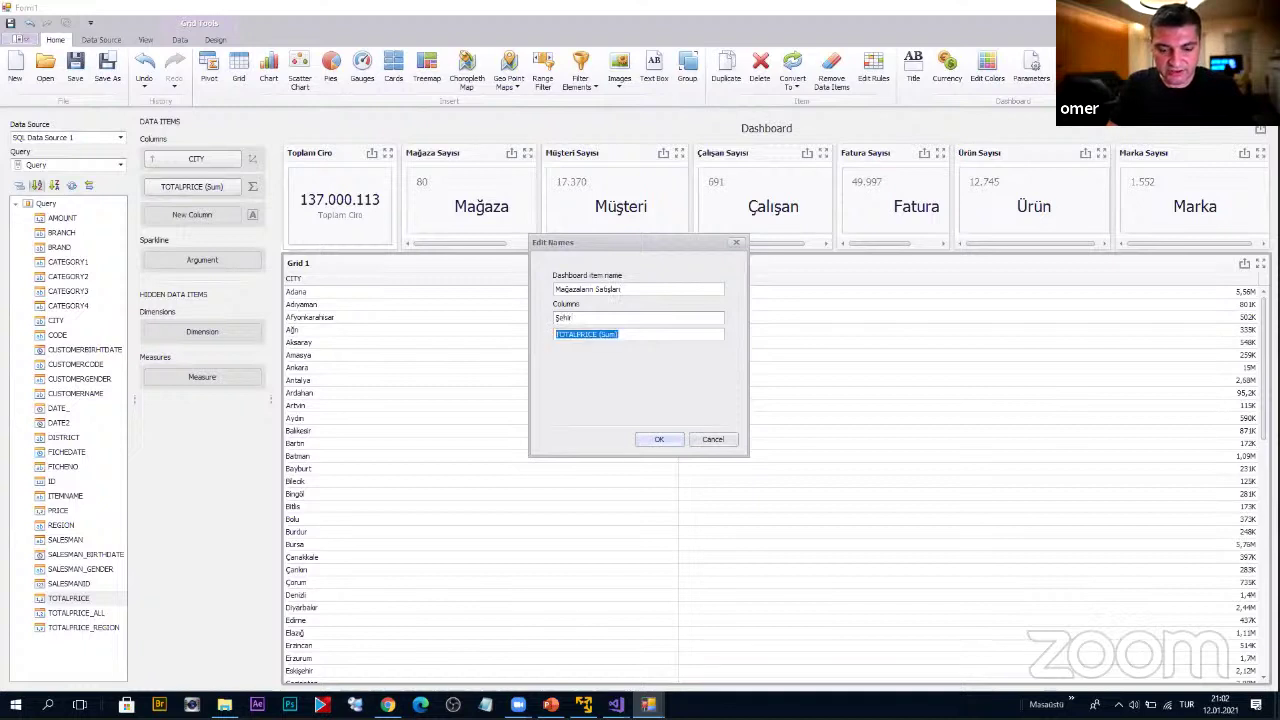
pyautogui.write('Toplam Ciro')
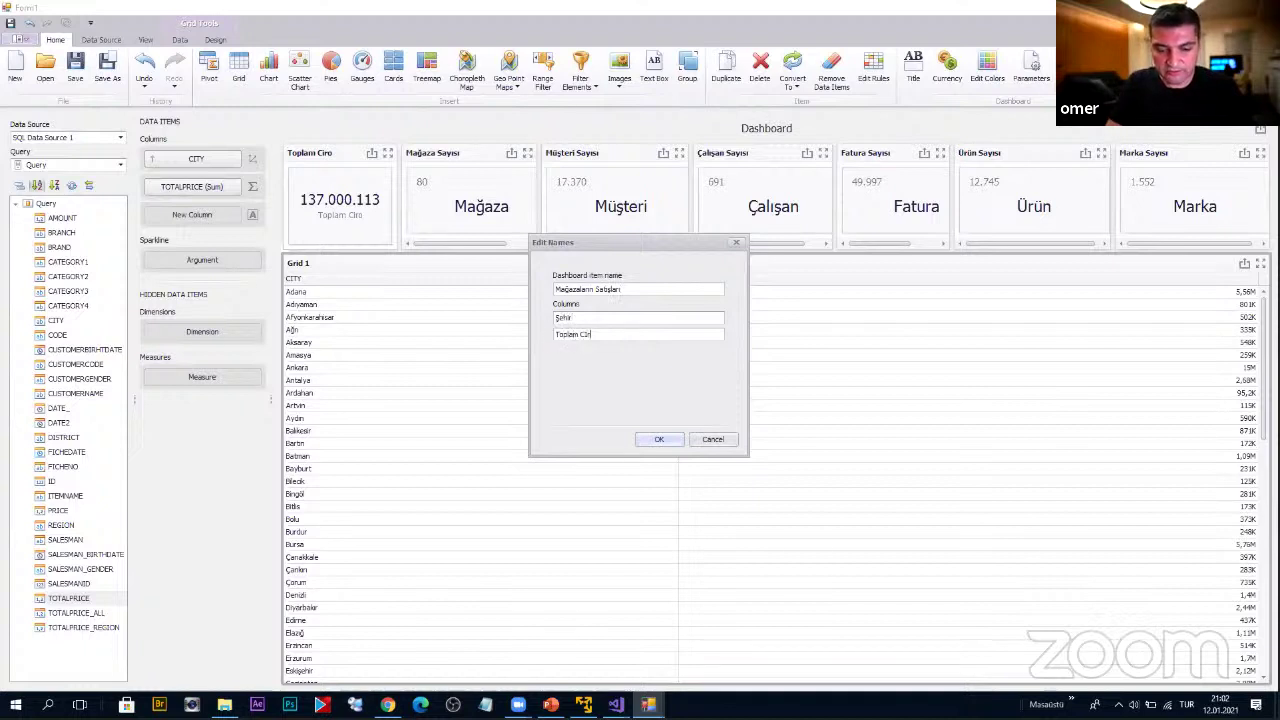
pyautogui.press('Return')
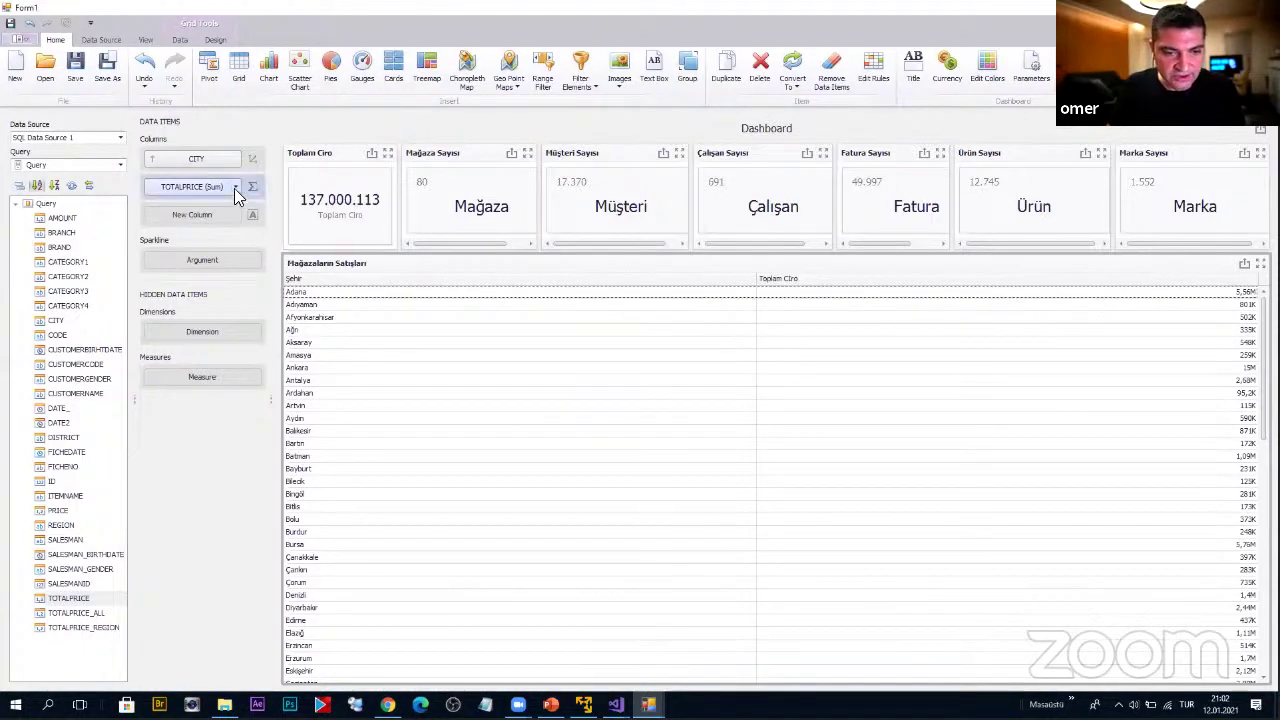
# Format Toplam Ciro as Number in Ones with thousands group separators
pyautogui.click(235, 187)
pyautogui.click(262, 331)
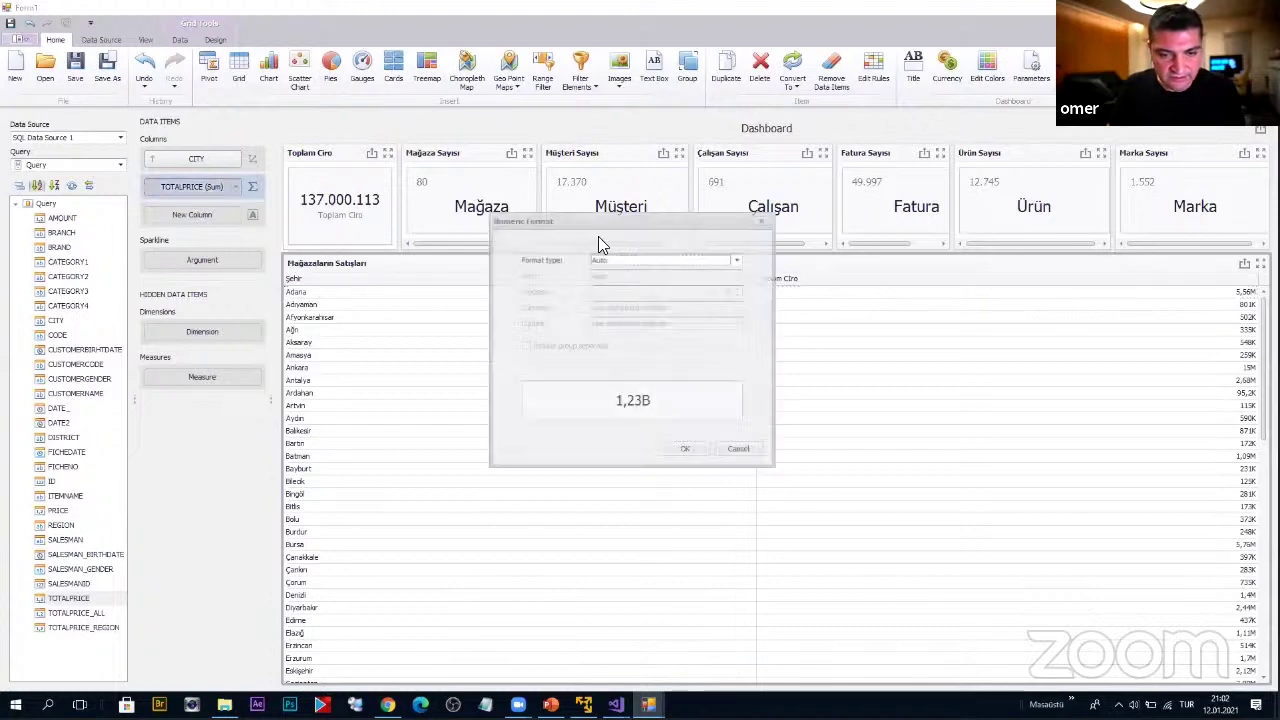
pyautogui.click(604, 258)
pyautogui.click(612, 290)
pyautogui.click(620, 276)
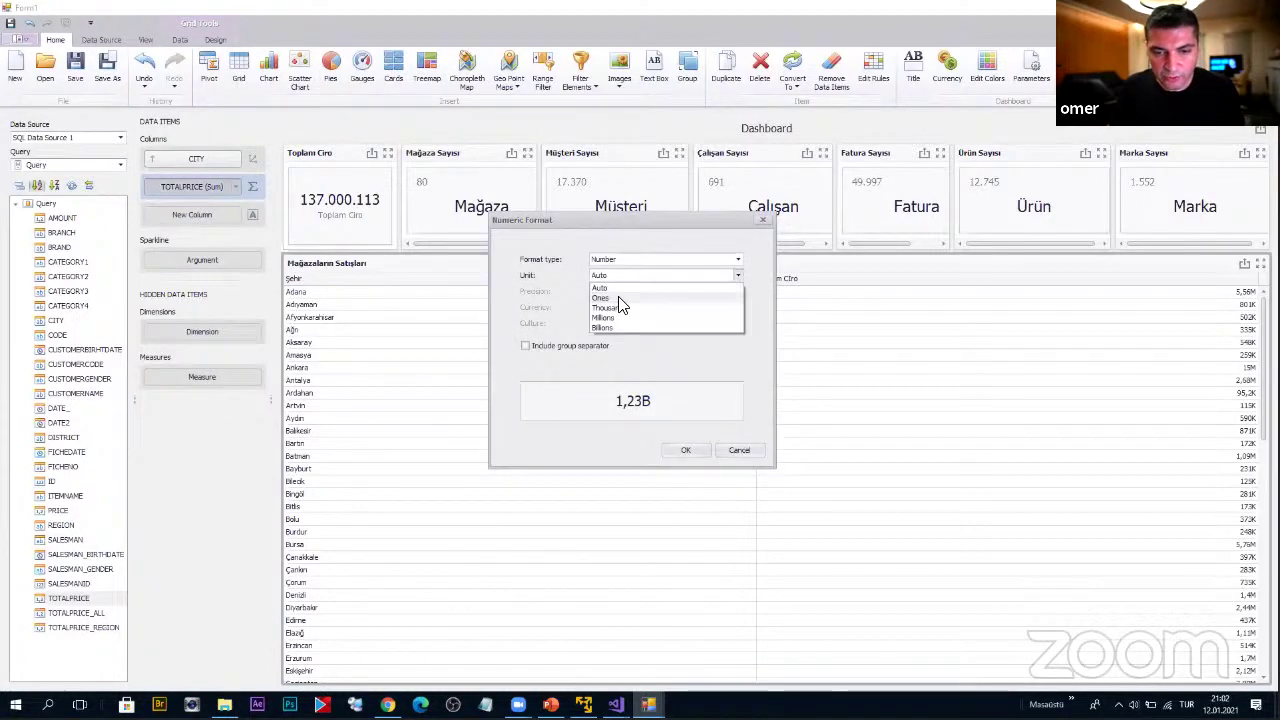
pyautogui.click(619, 298)
pyautogui.click(549, 344)
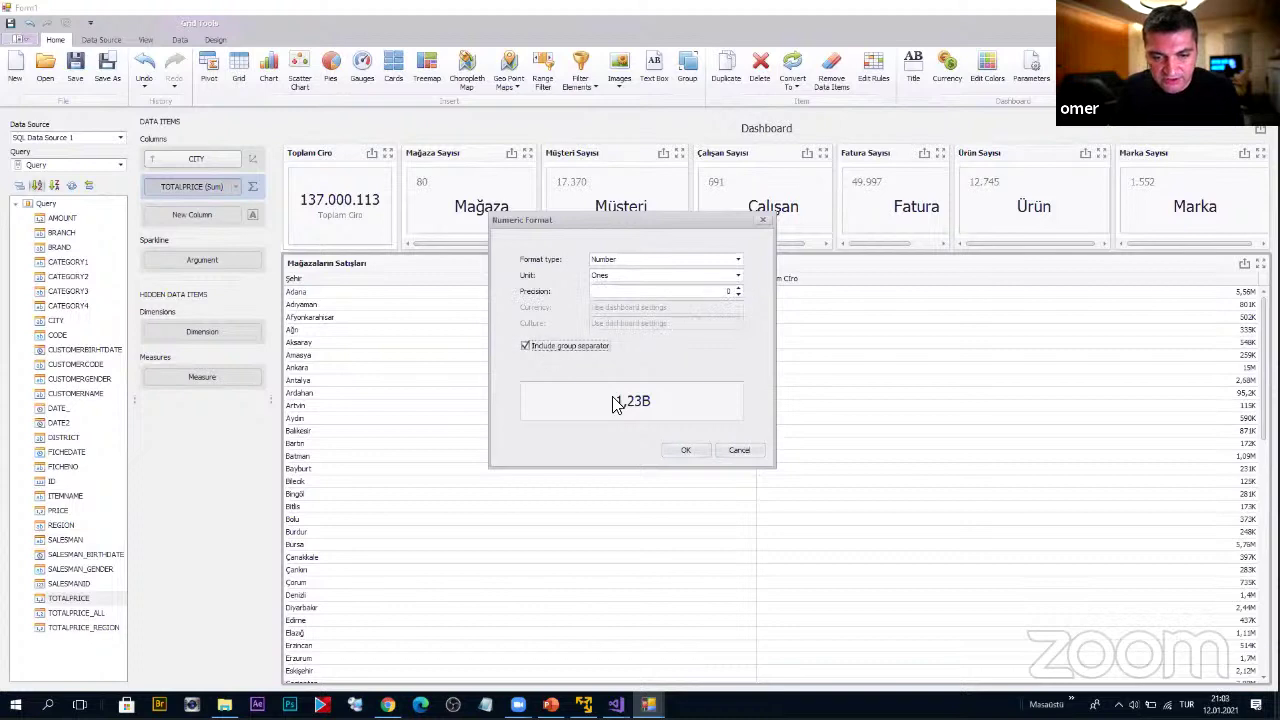
pyautogui.click(685, 450)
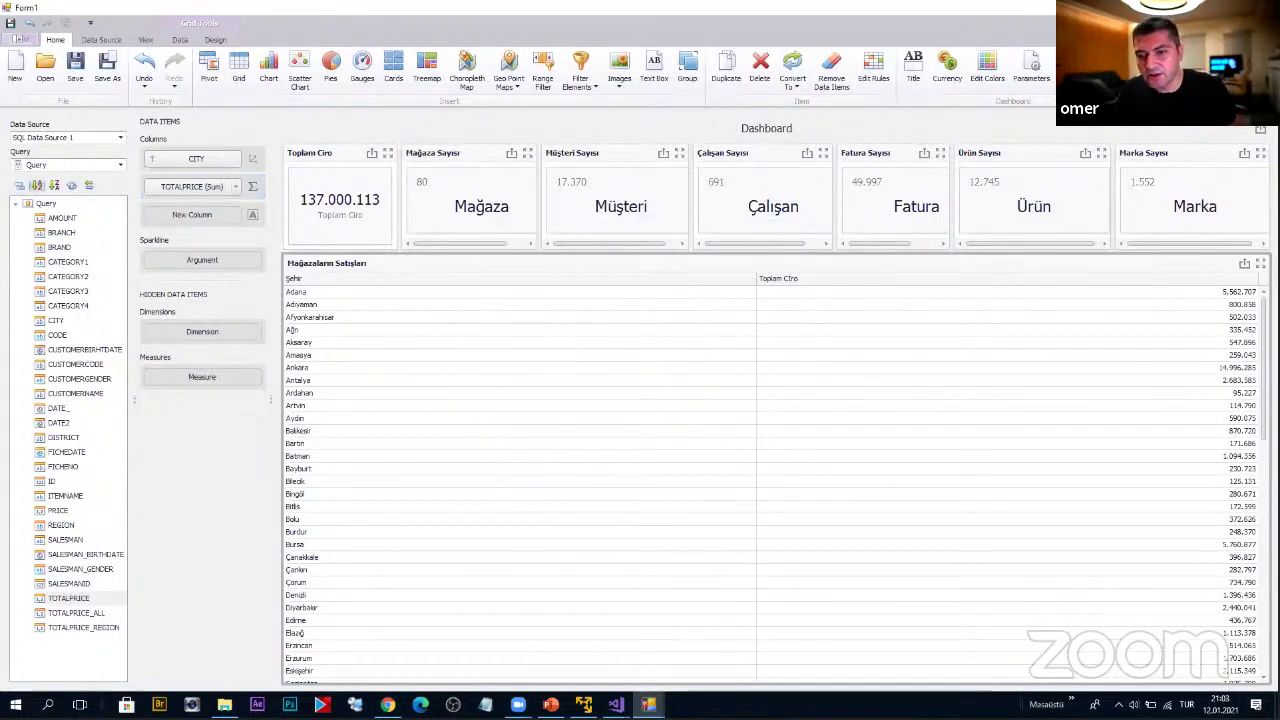
# Add a Count total under Şehir and a Sum total under Toplam Ciro
pyautogui.rightClick(438, 278)
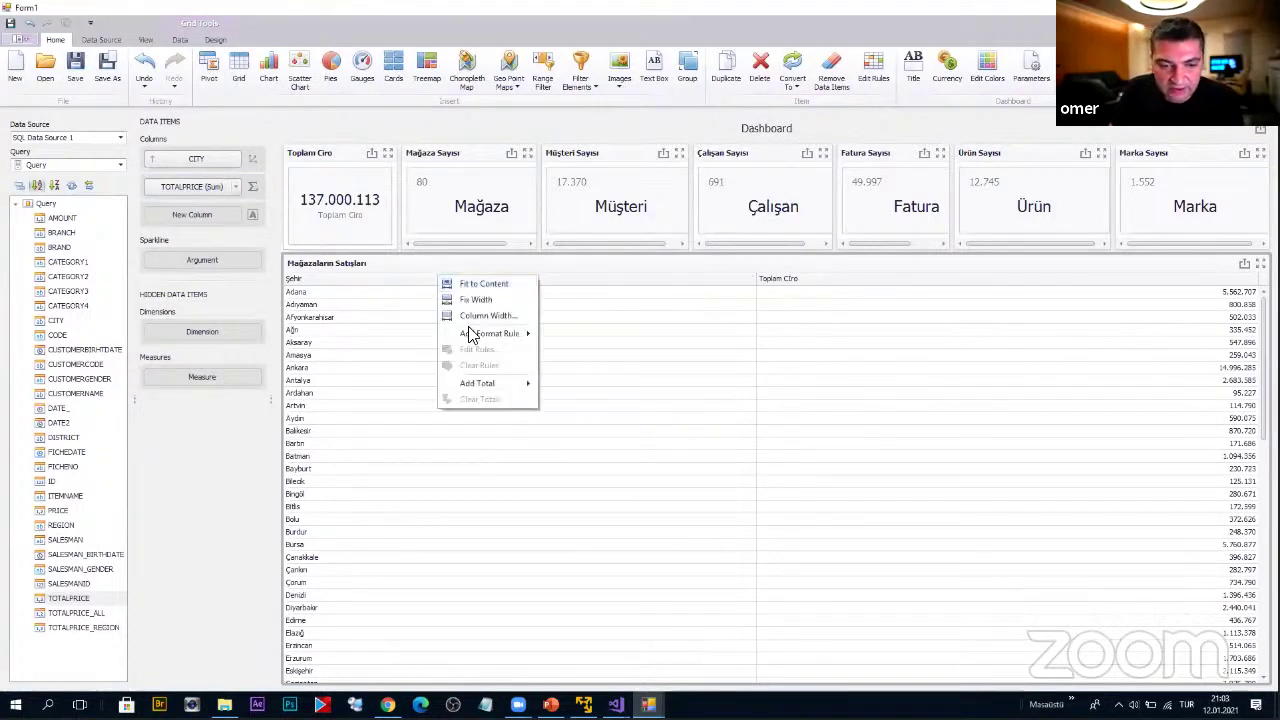
pyautogui.moveTo(478, 384)
pyautogui.click(566, 418)
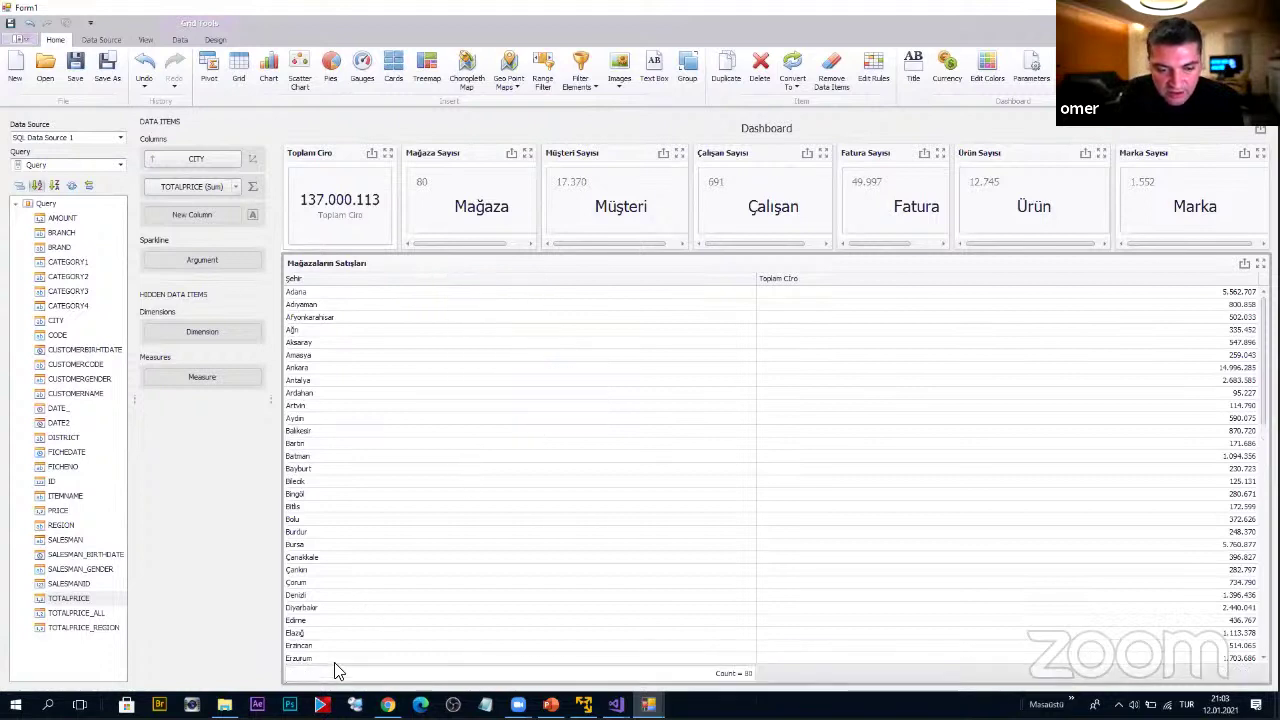
pyautogui.rightClick(1195, 279)
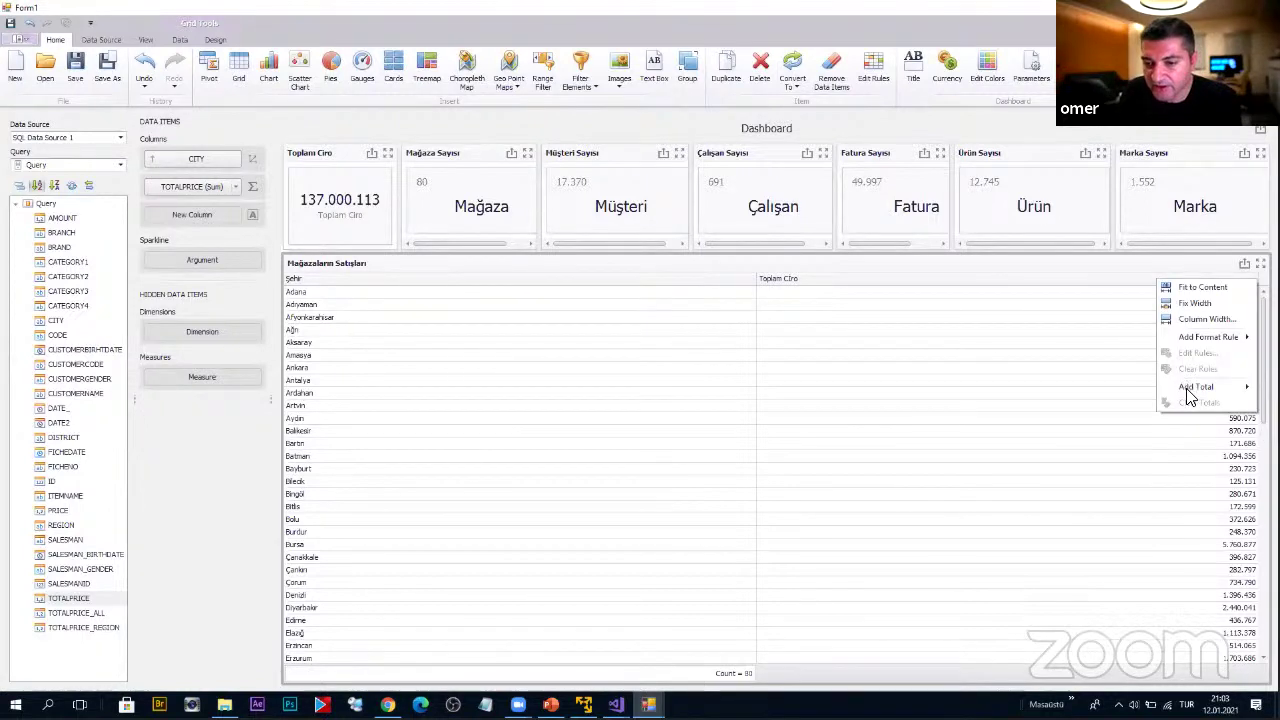
pyautogui.moveTo(1192, 390)
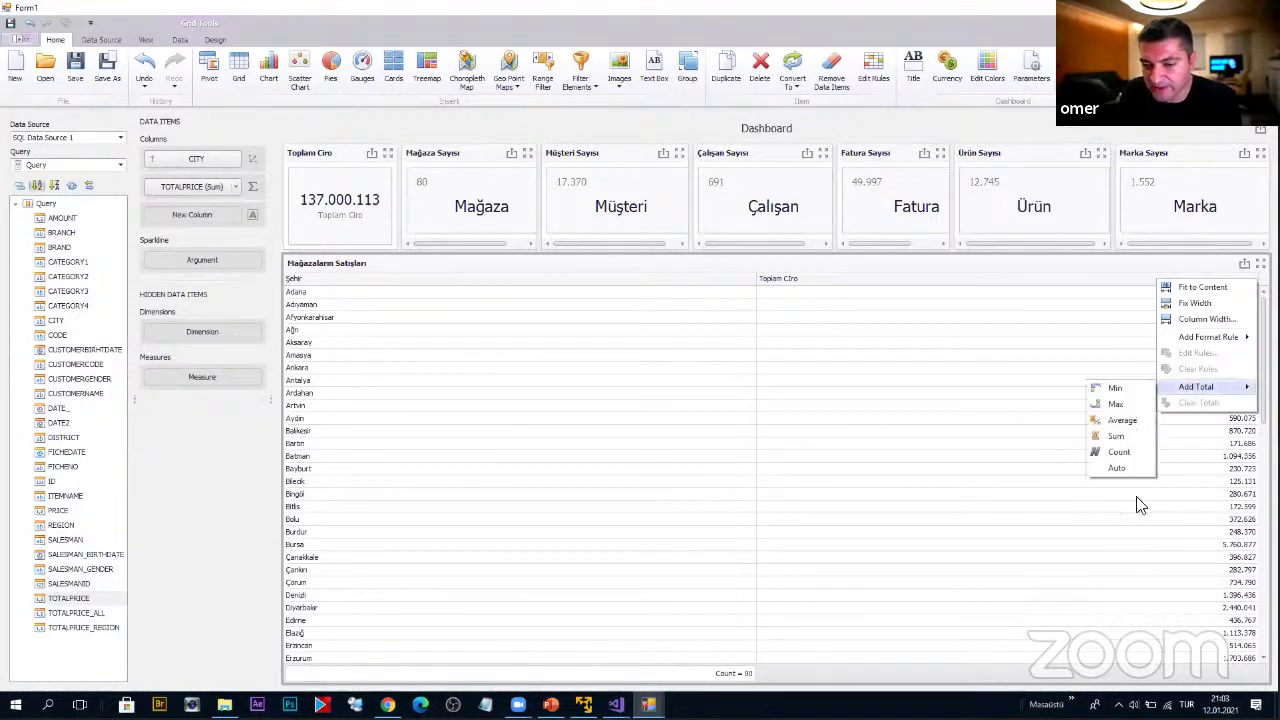
pyautogui.click(1118, 468)
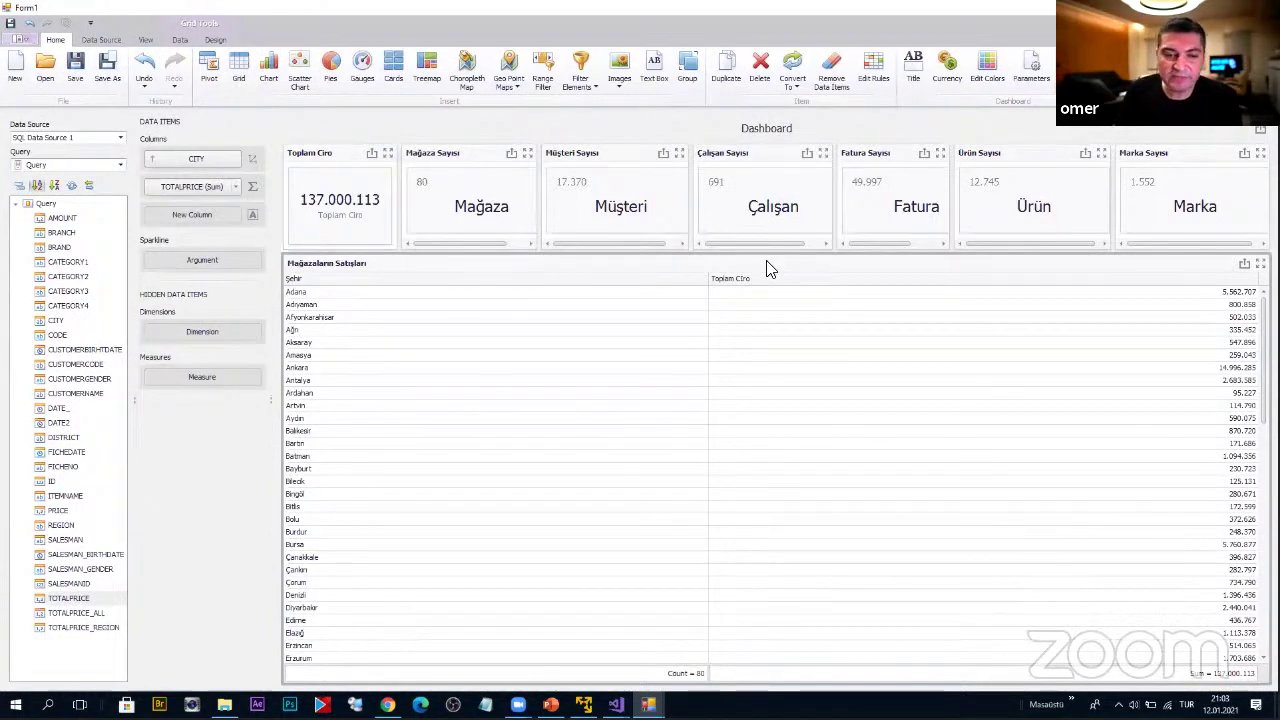
# Duplicate the Mağazaların Satışları grid, widen the copy, and replace its CITY column with CATEGORY1
pyautogui.rightClick(672, 268)
pyautogui.click(700, 290)
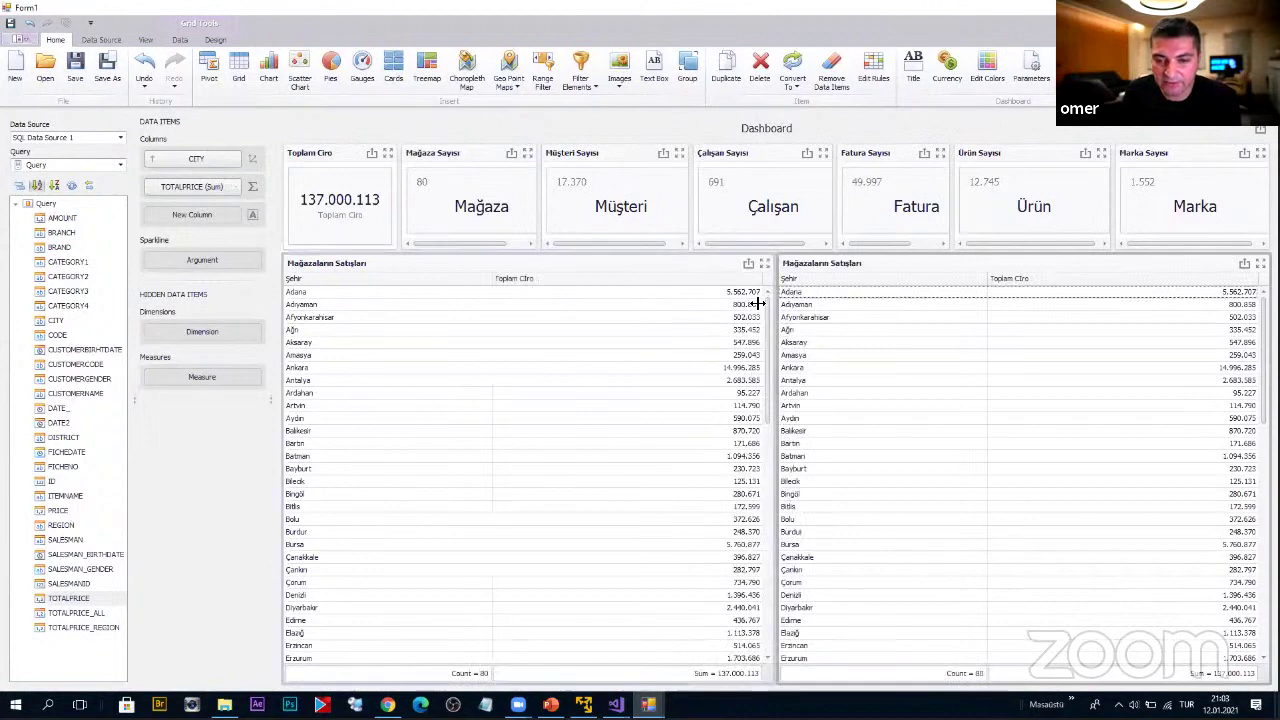
pyautogui.moveTo(760, 303); pyautogui.dragTo(443, 309)
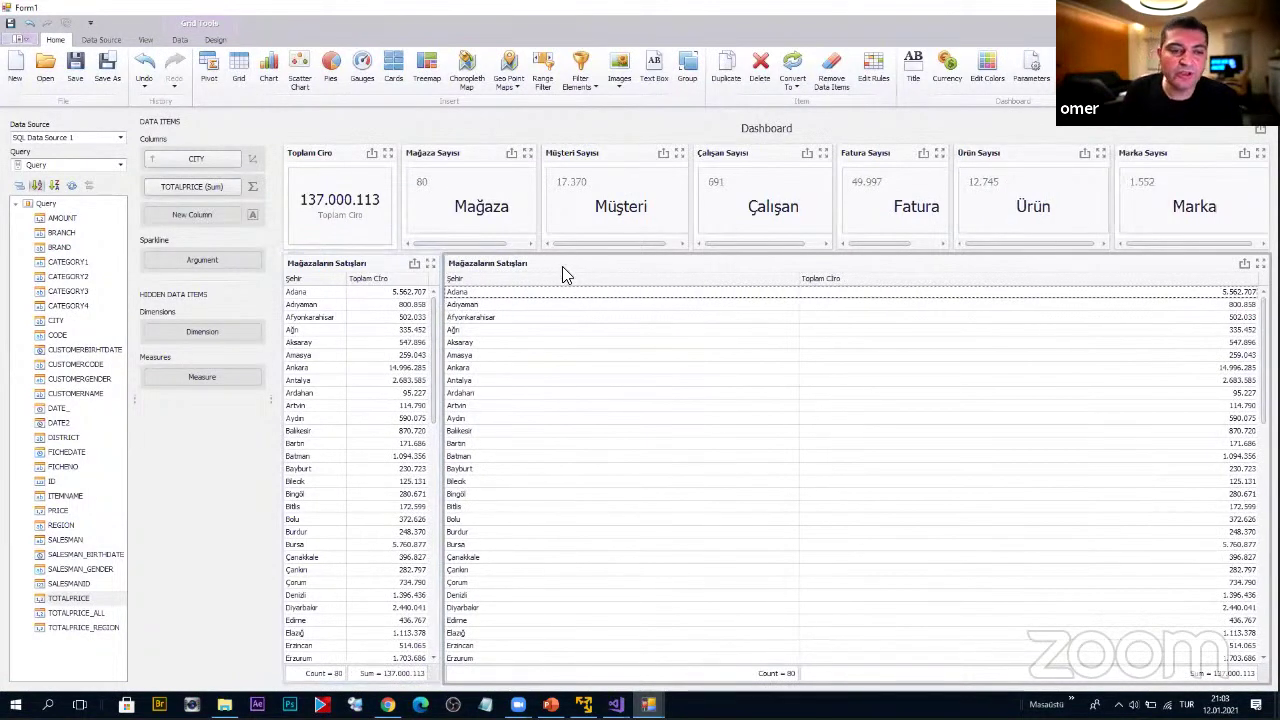
pyautogui.click(200, 158)
pyautogui.moveTo(200, 158); pyautogui.dragTo(70, 328)
pyautogui.moveTo(68, 261); pyautogui.dragTo(195, 160)
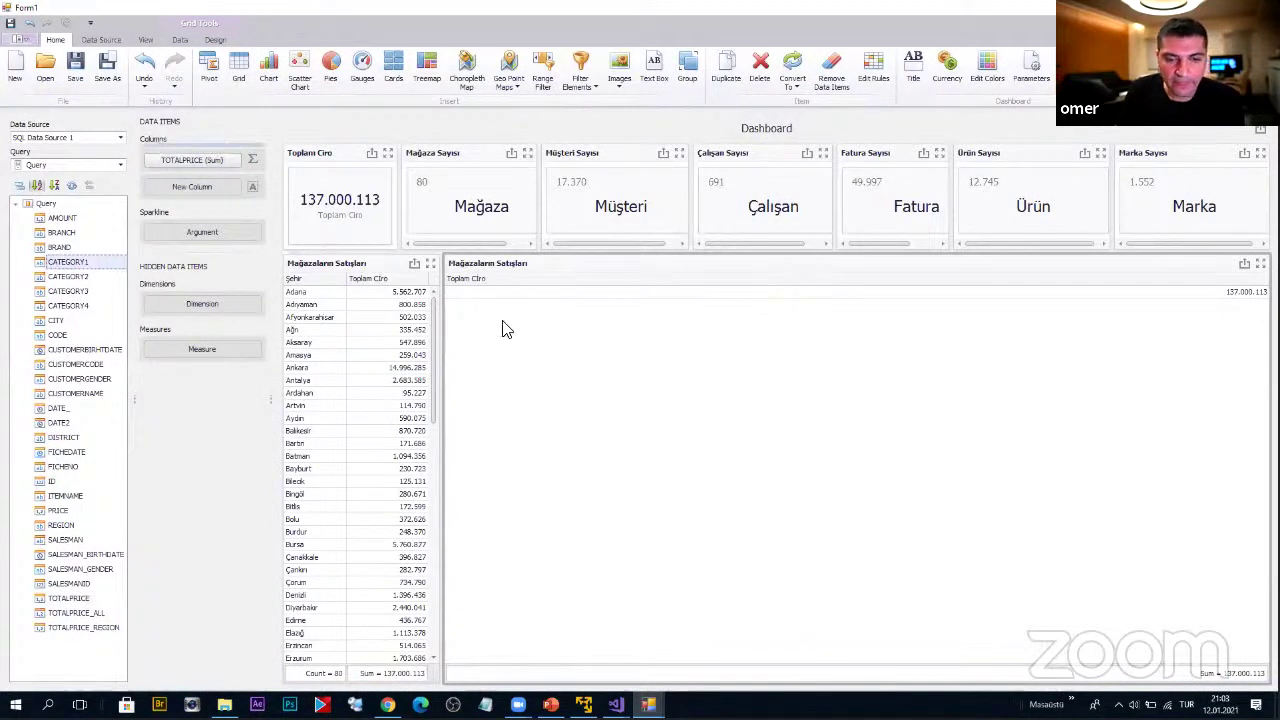
# Name the copied grid 'Kategorilere göre satışlar' and its category column 'Kategori1'
pyautogui.rightClick(556, 264)
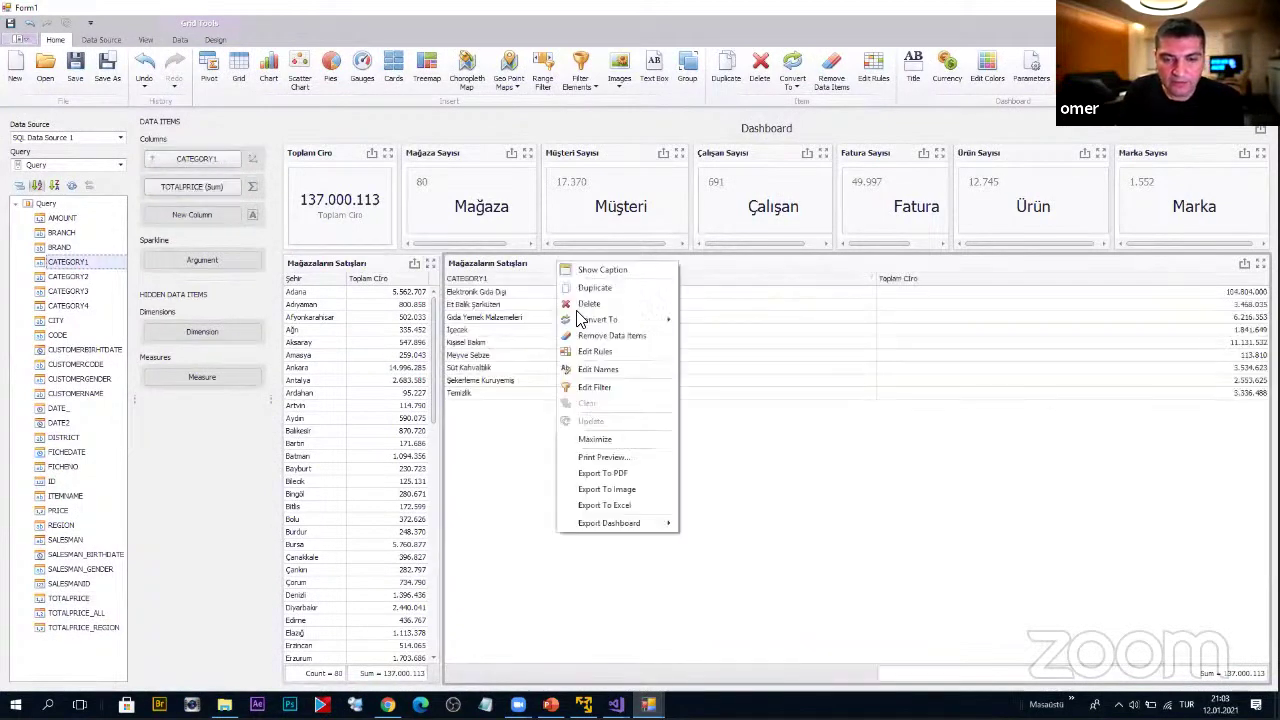
pyautogui.click(601, 369)
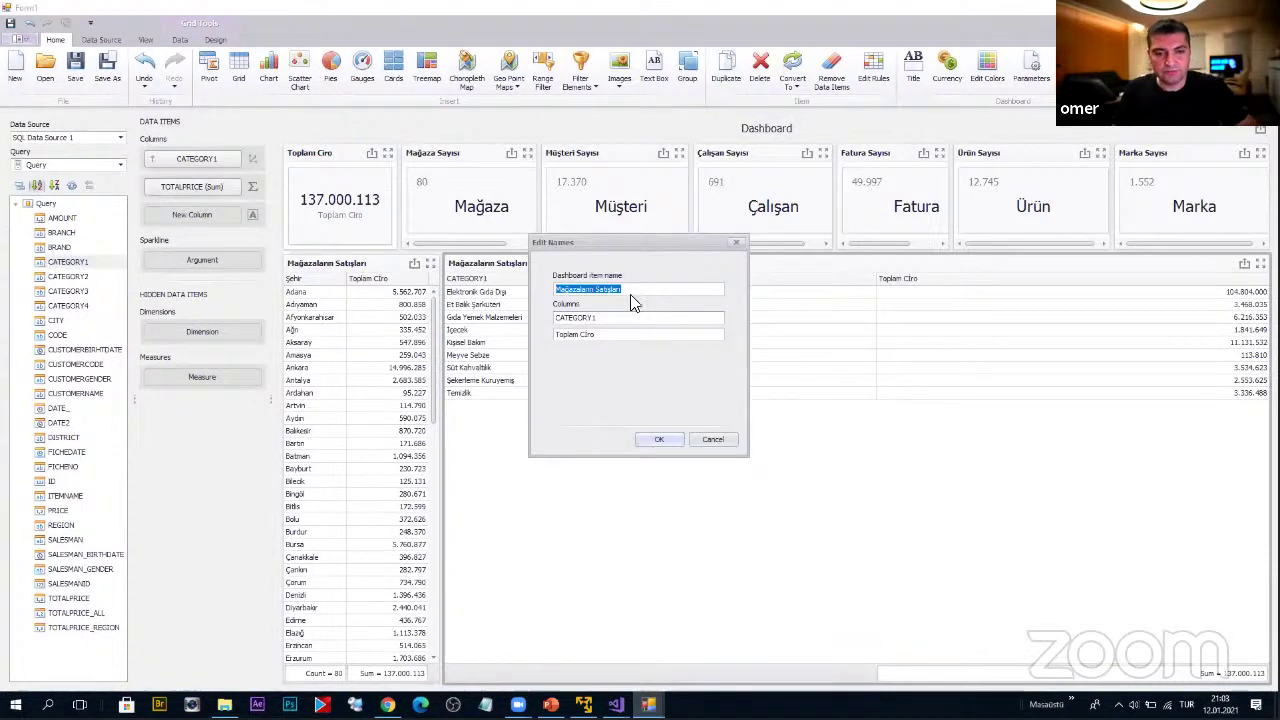
pyautogui.write('Kategori')
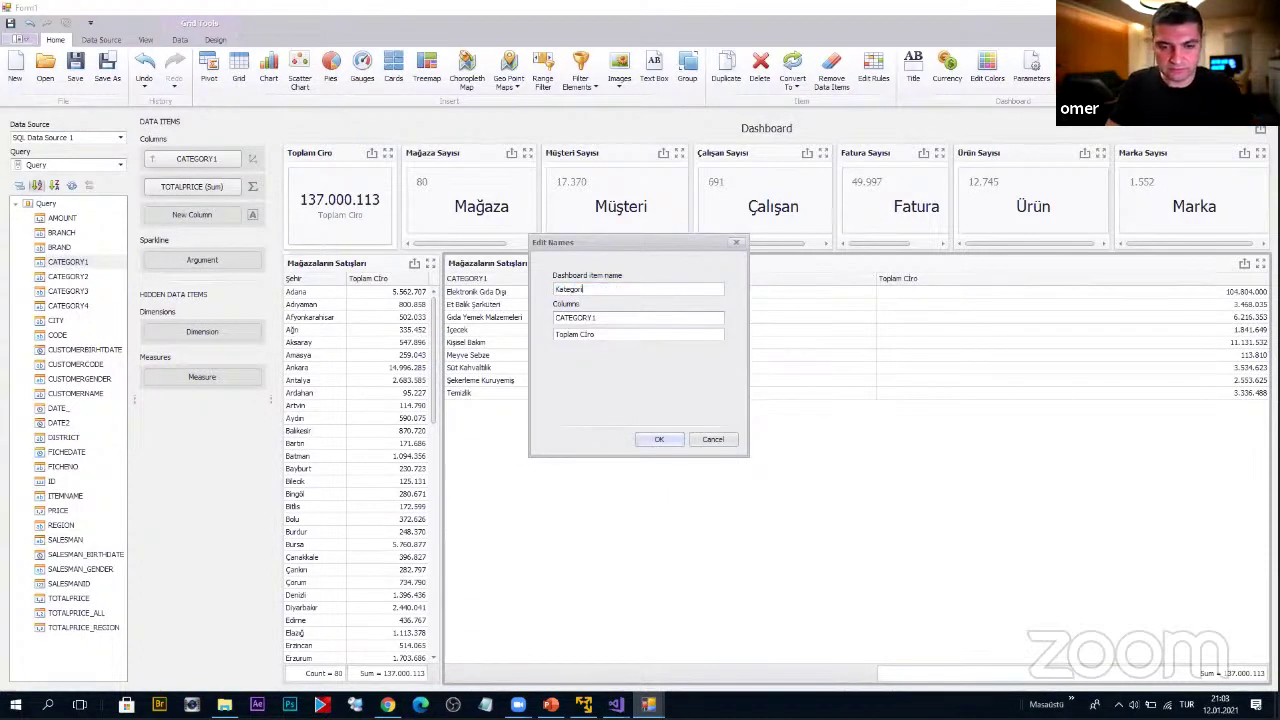
pyautogui.write('lere göre sa')
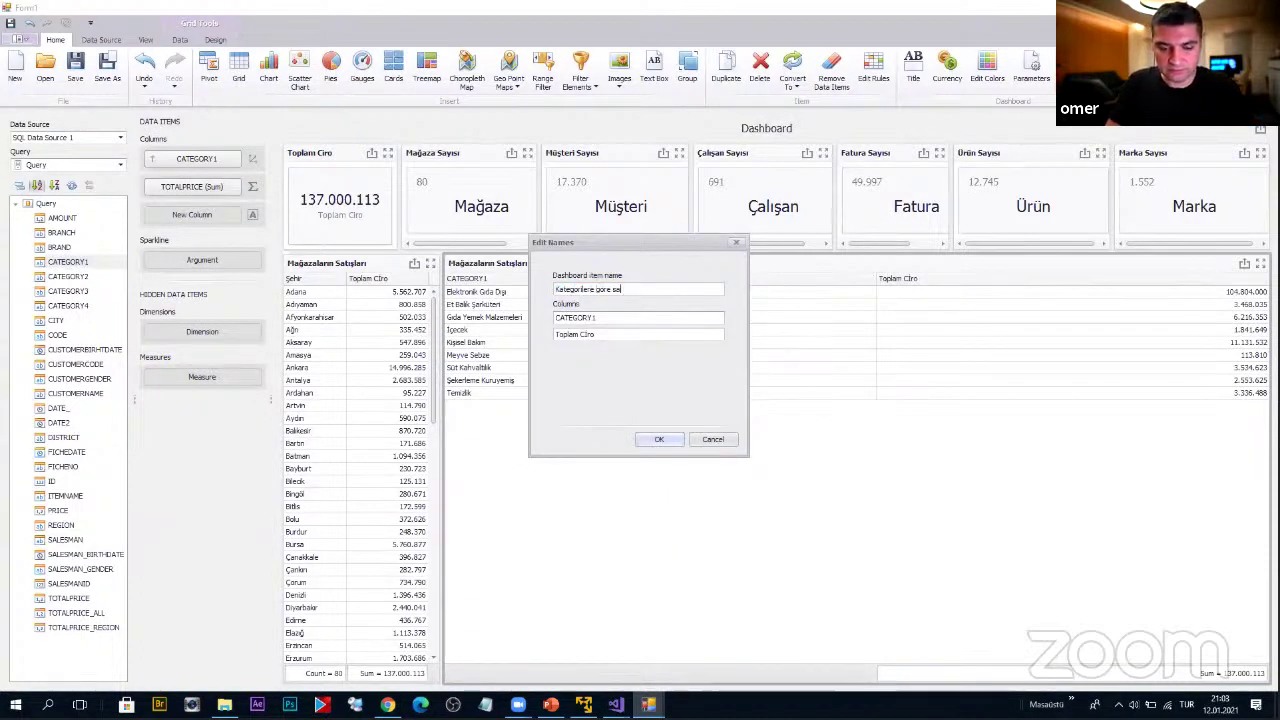
pyautogui.write('tışşlar')
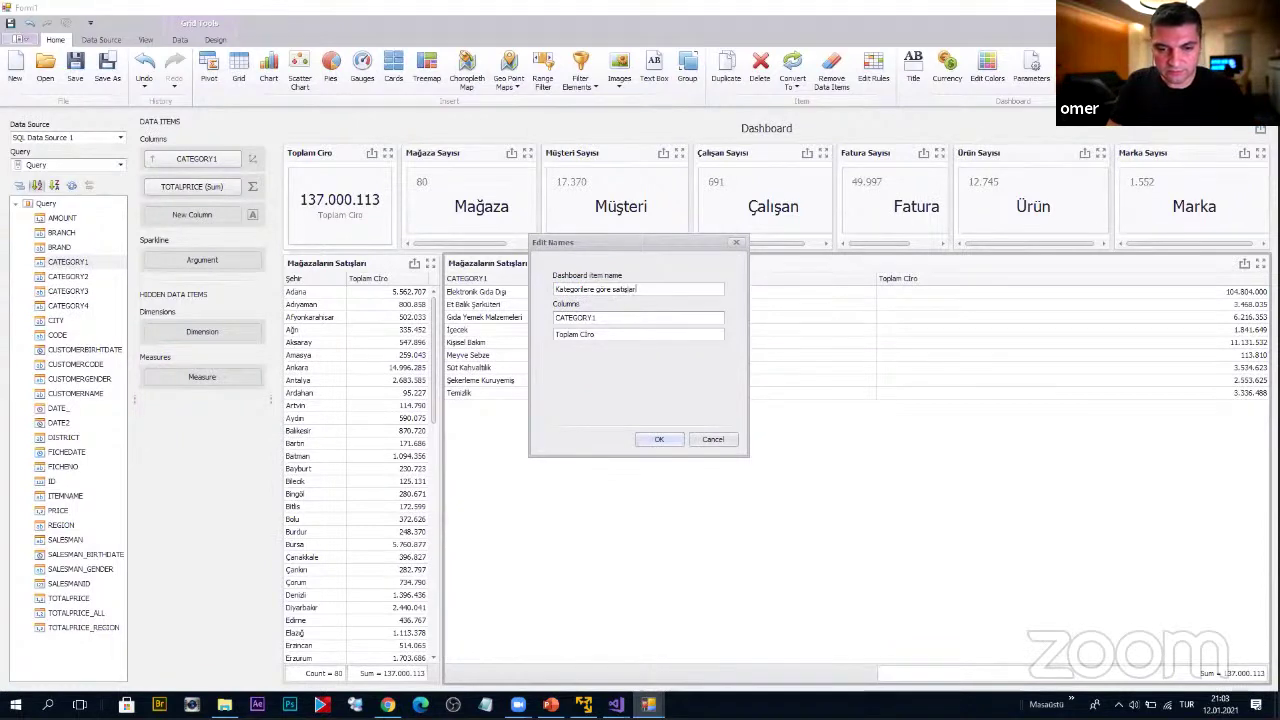
pyautogui.press('Tab')
pyautogui.write('Kat')
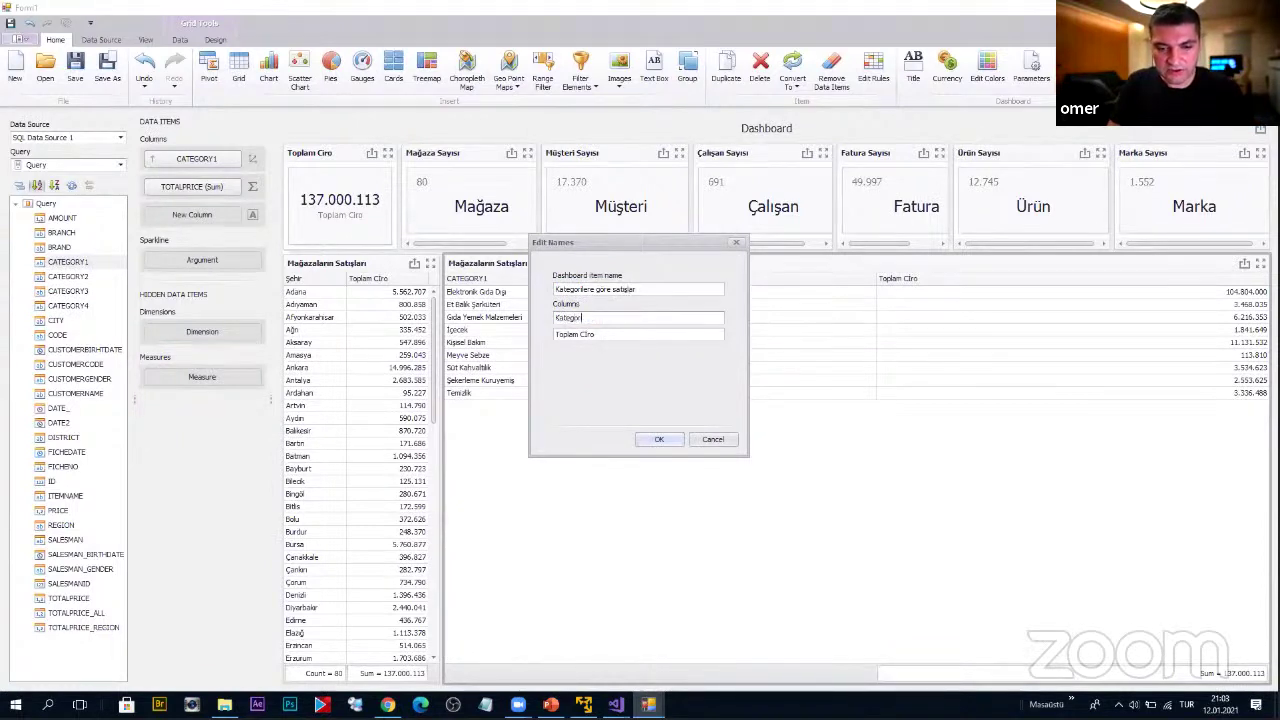
pyautogui.press('Return')
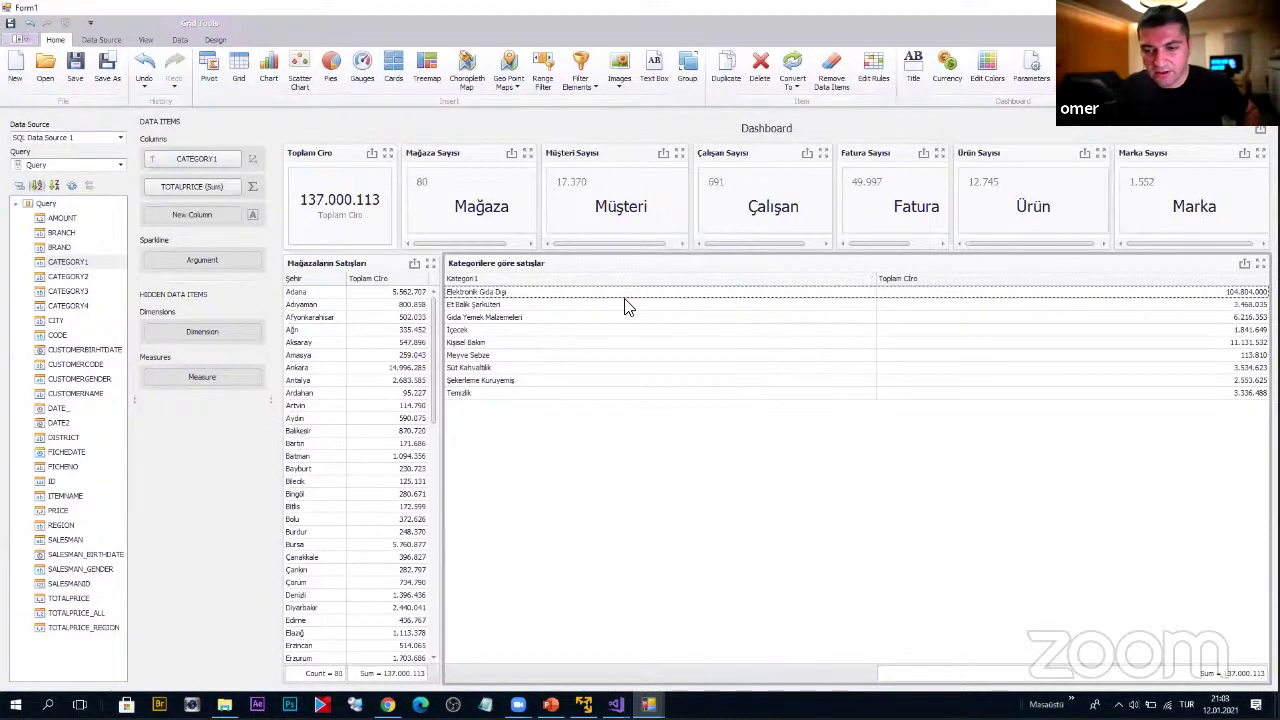
pyautogui.rightClick(537, 279)
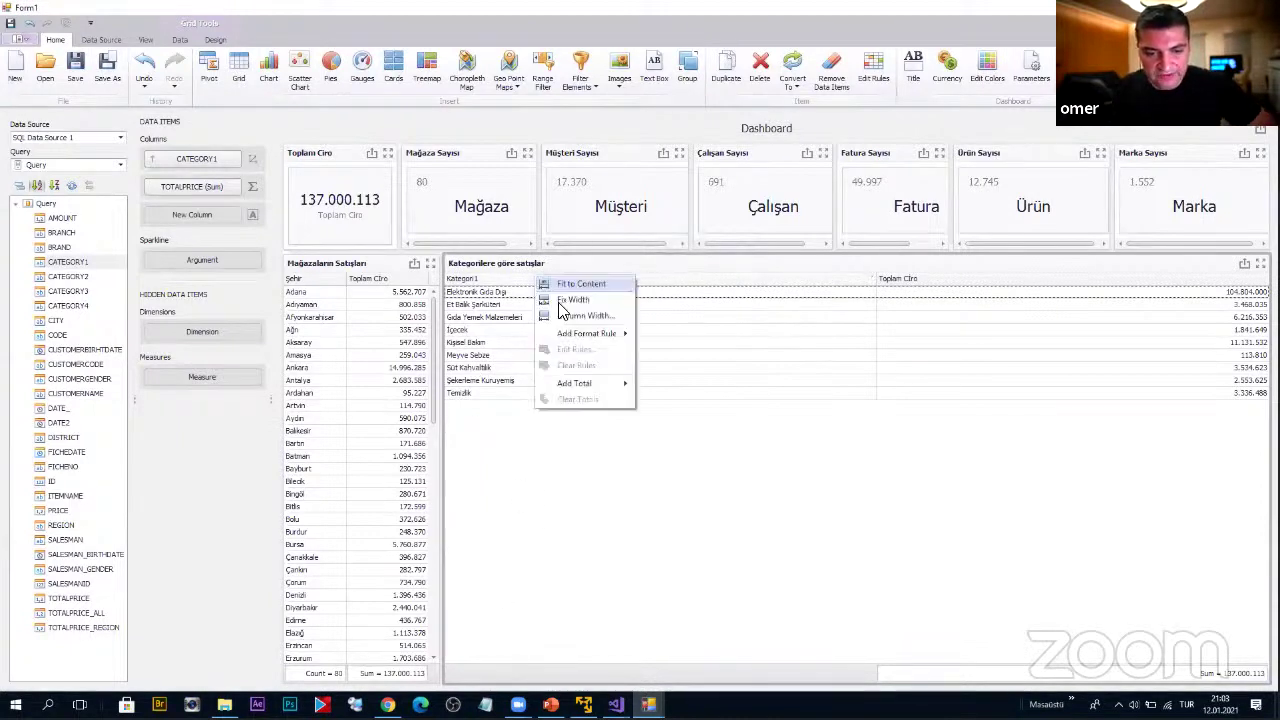
pyautogui.click(845, 502)
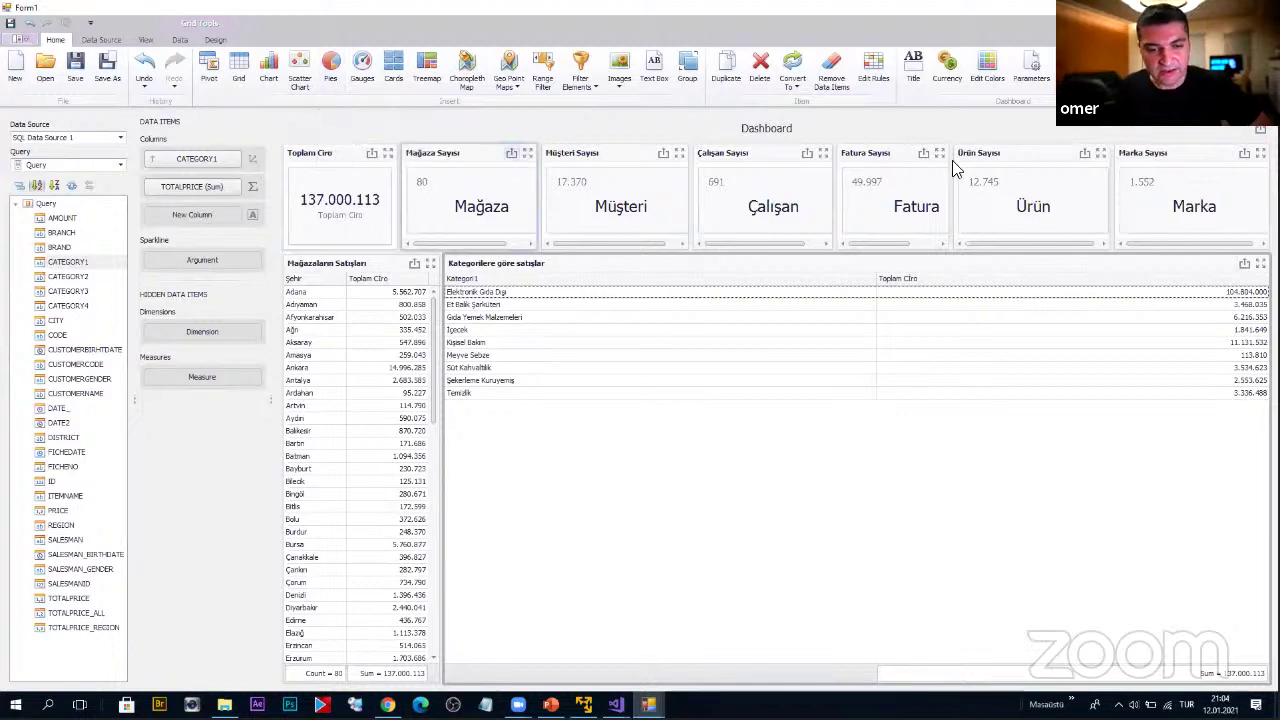
# Convert the Kategorilere göre satışlar grid to Pies and save the dashboard
pyautogui.rightClick(662, 270)
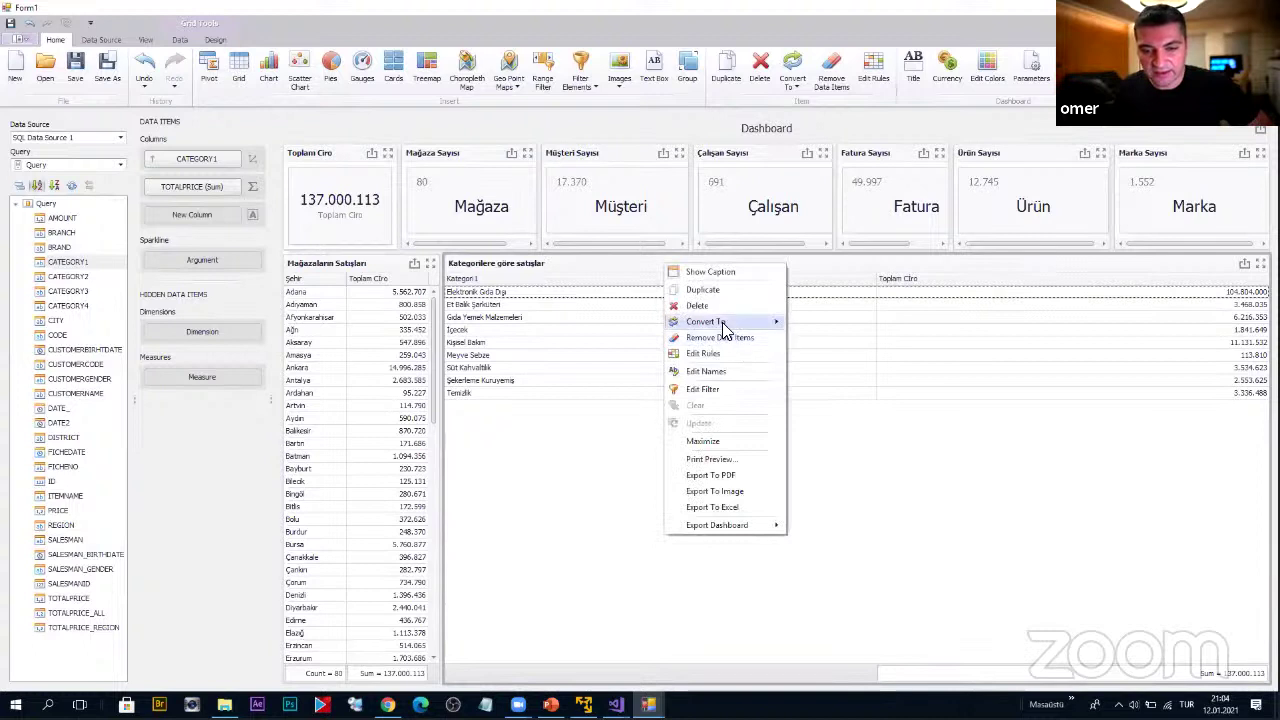
pyautogui.moveTo(740, 322)
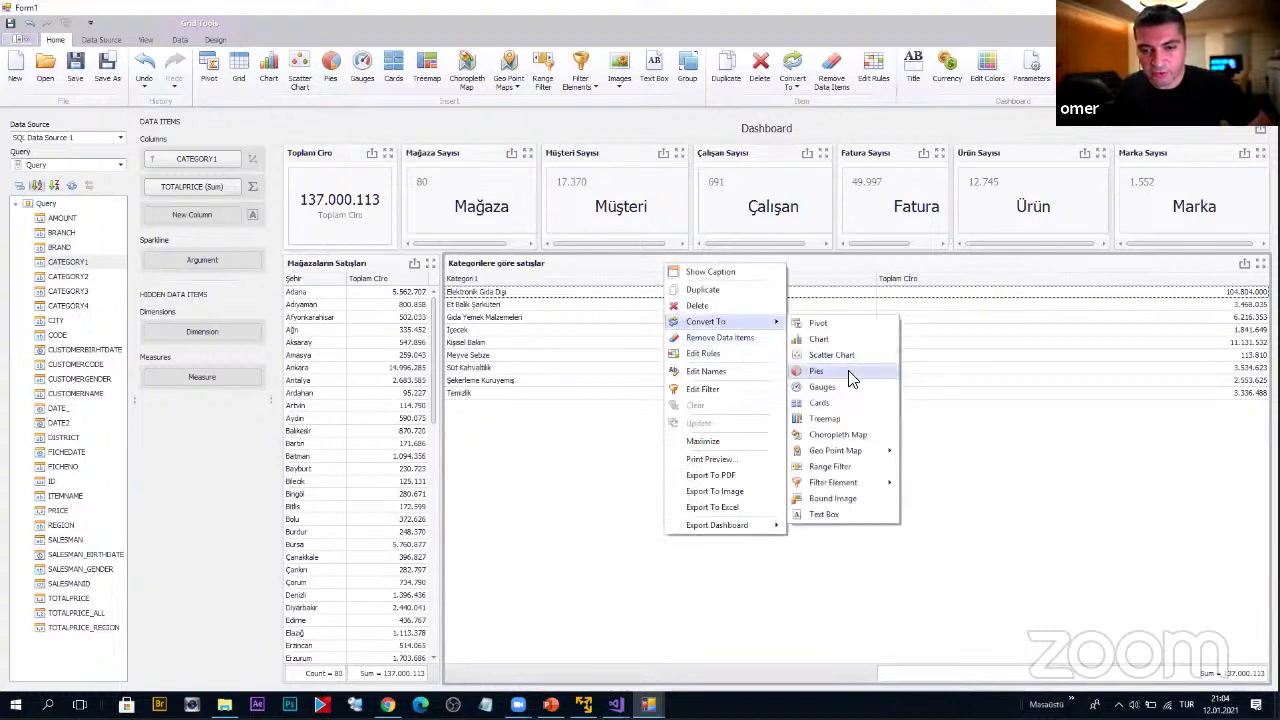
pyautogui.click(848, 370)
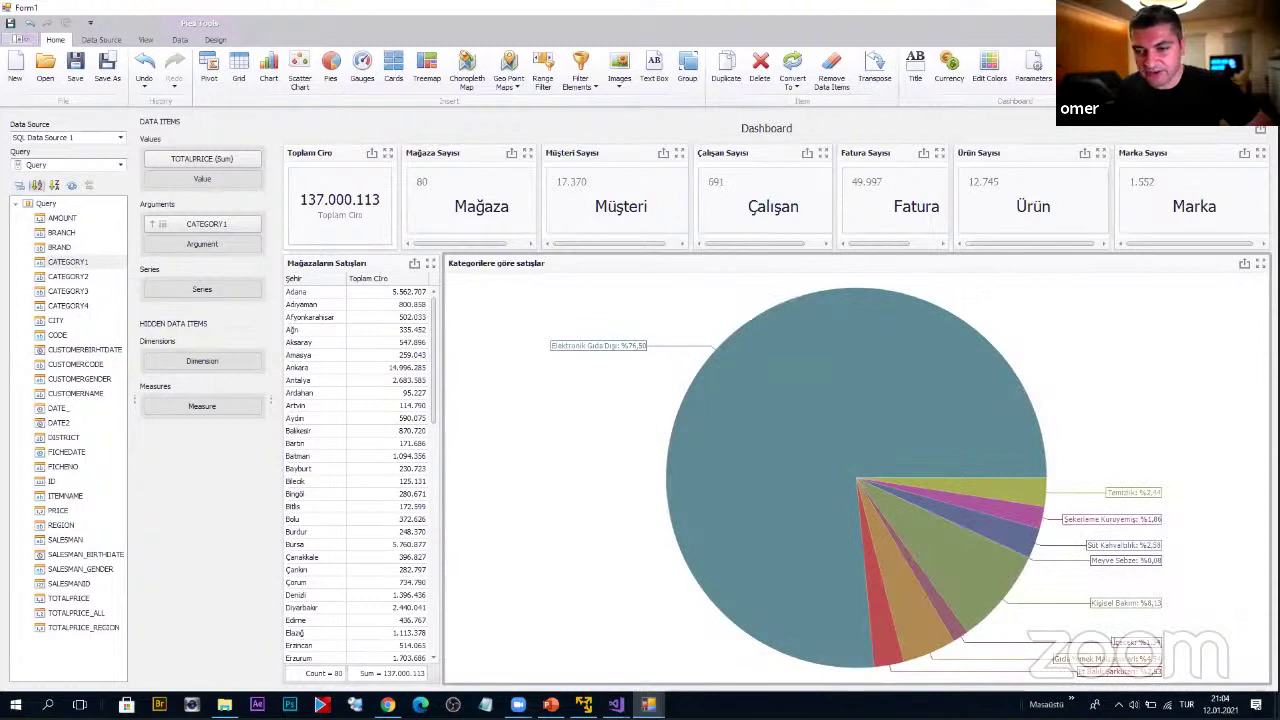
pyautogui.click(75, 65)
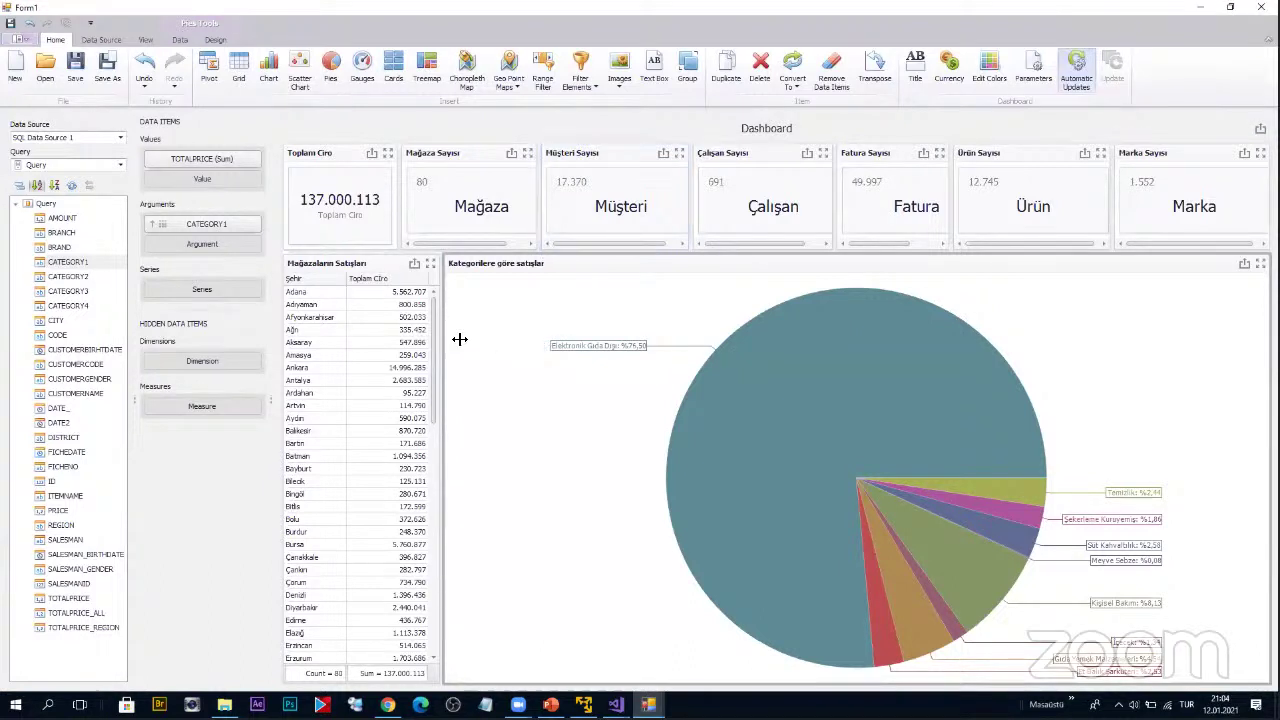
pyautogui.moveTo(447, 339); pyautogui.dragTo(442, 337)
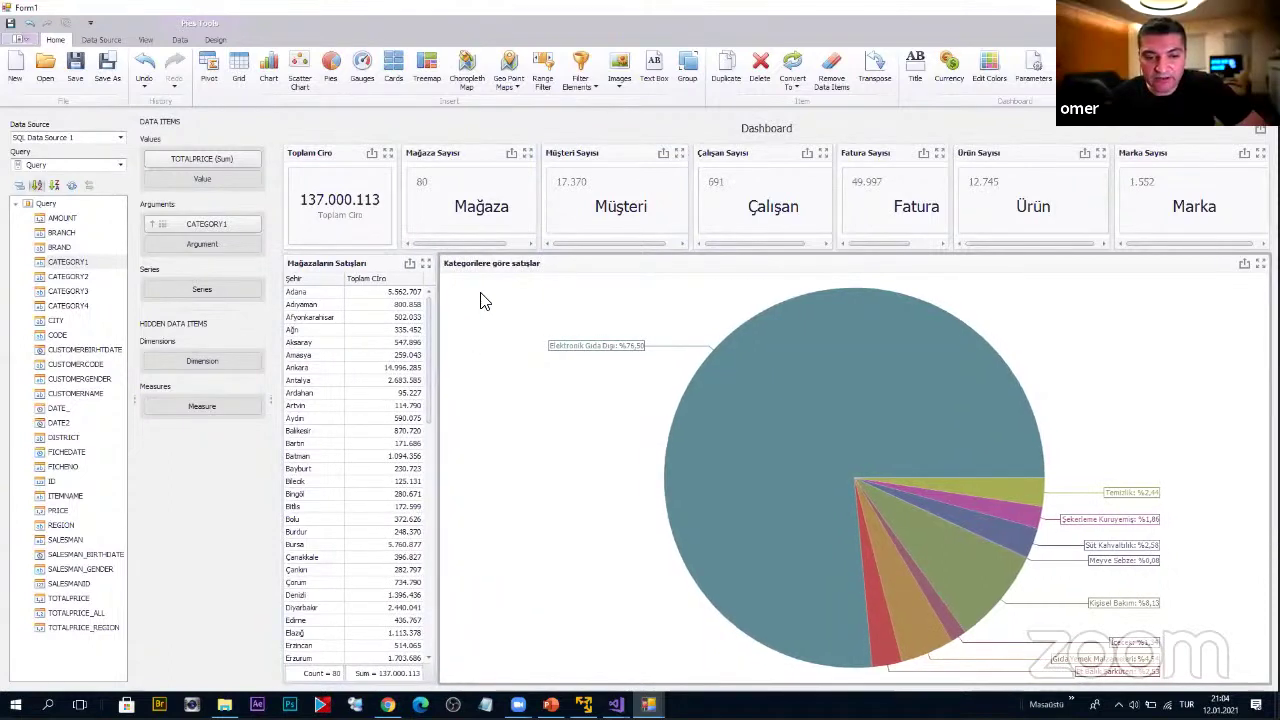
# Add a chart with DATE_ grouped by month as argument and TOTALPRICE as value
pyautogui.click(269, 70)
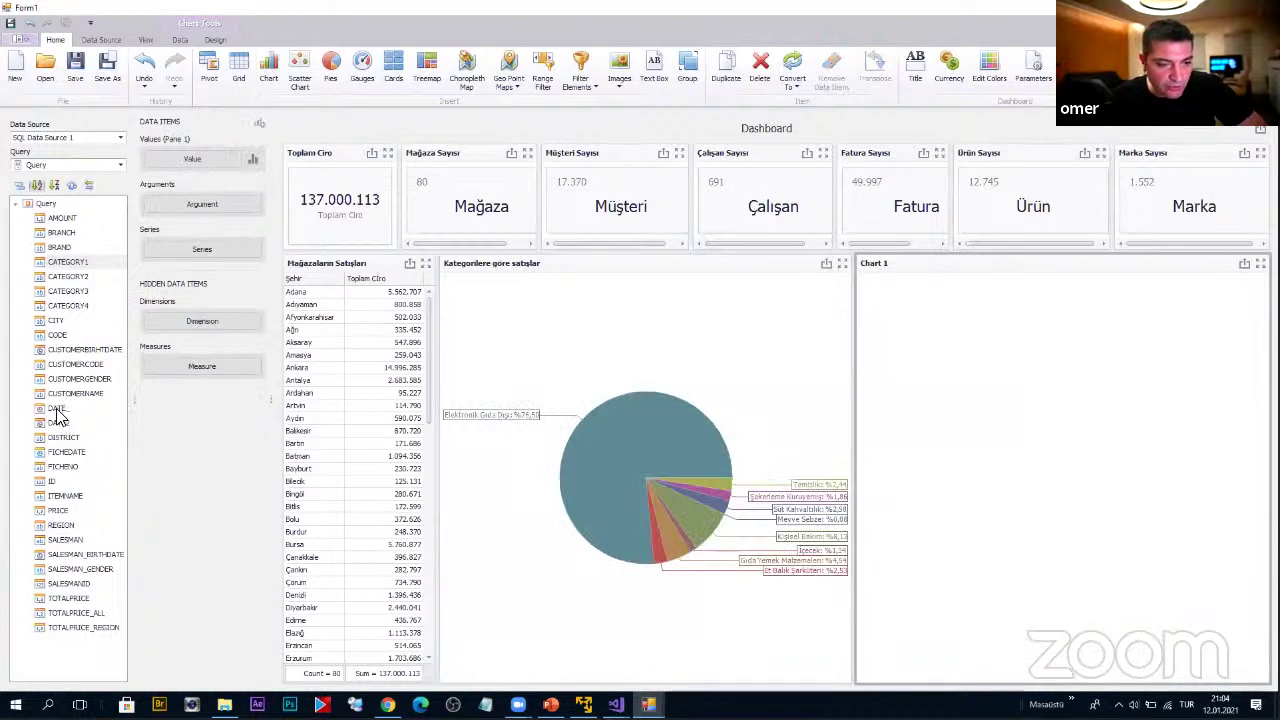
pyautogui.moveTo(57, 408); pyautogui.dragTo(180, 215)
pyautogui.click(256, 204)
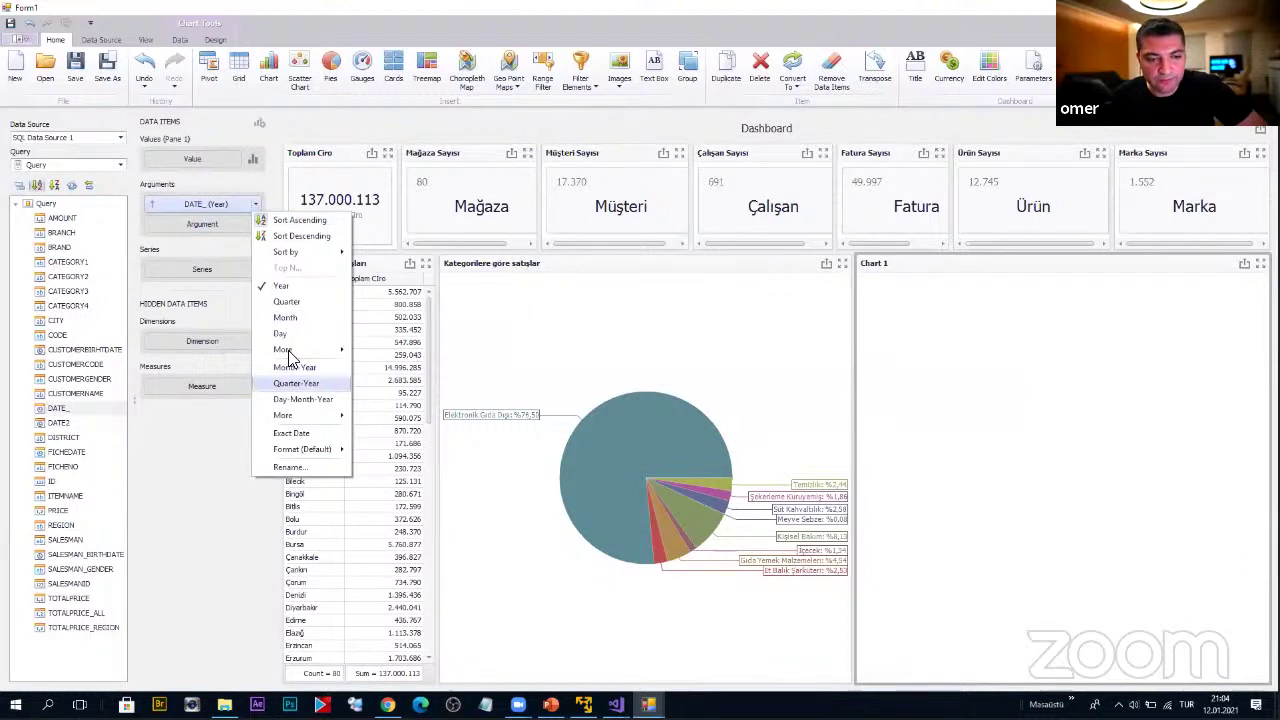
pyautogui.click(286, 318)
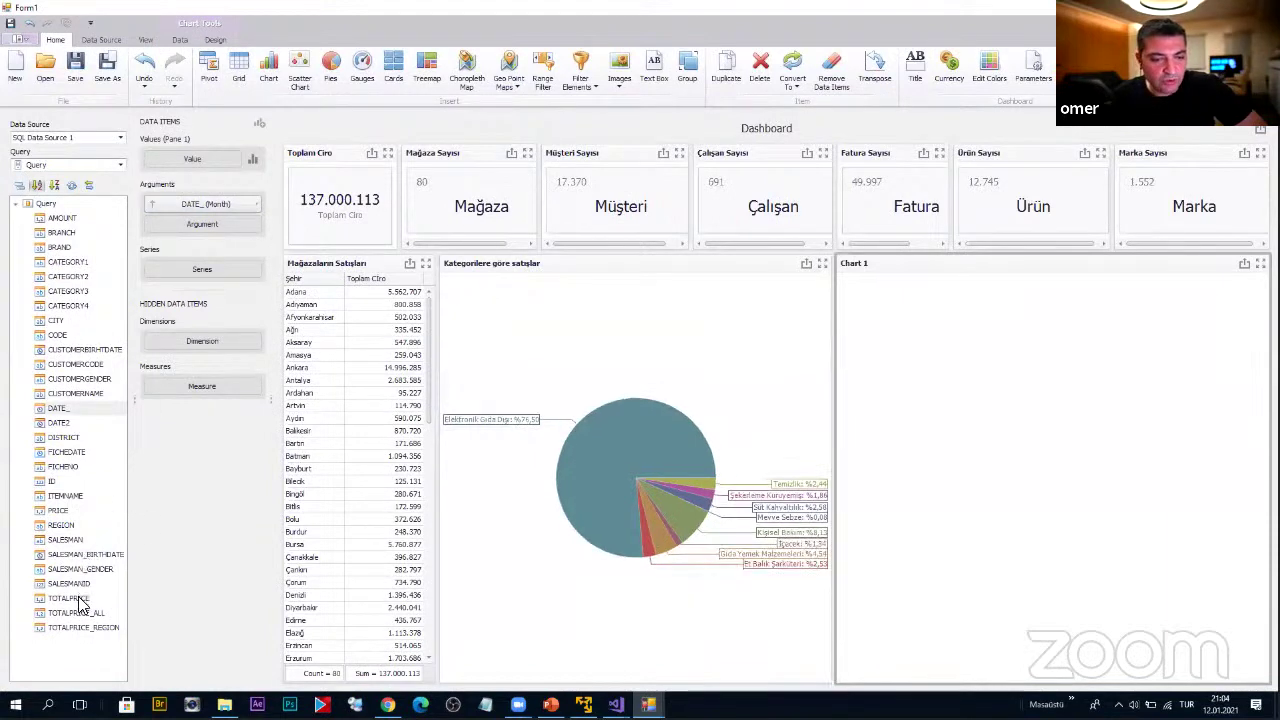
pyautogui.moveTo(70, 598); pyautogui.dragTo(200, 160)
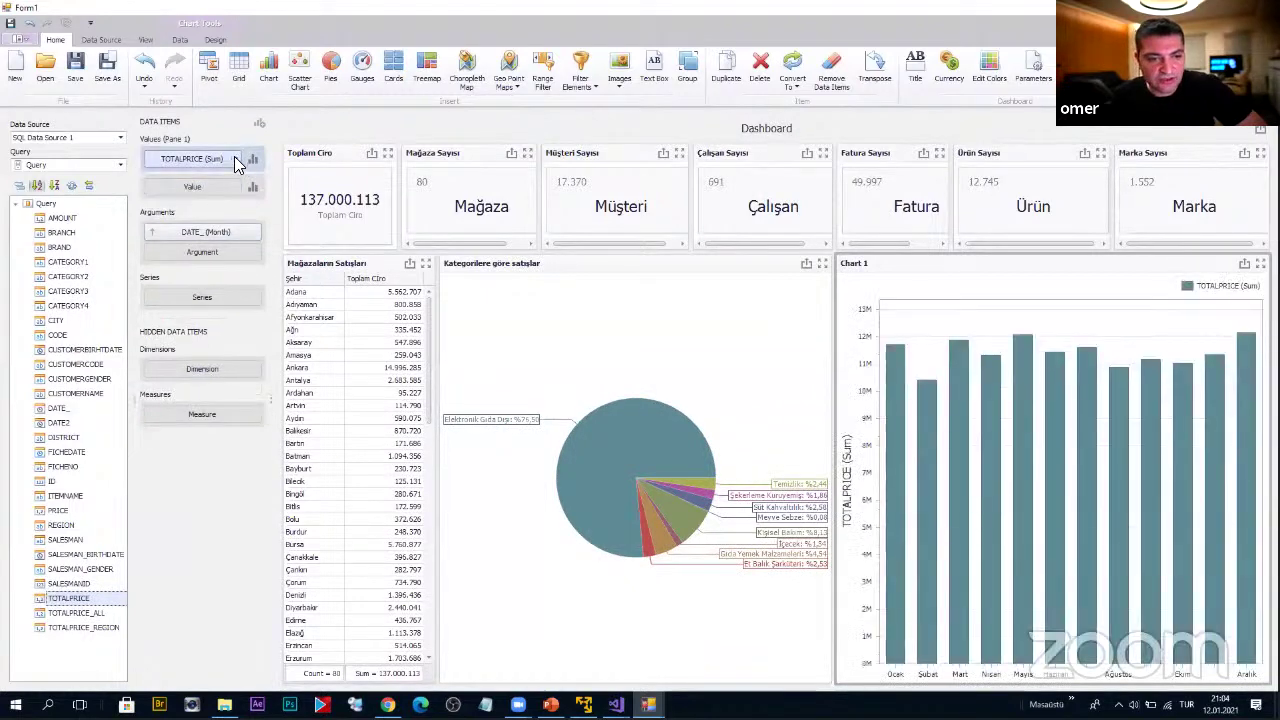
# Format the chart's TOTALPRICE values as Number in Ones with a group separator
pyautogui.click(236, 159)
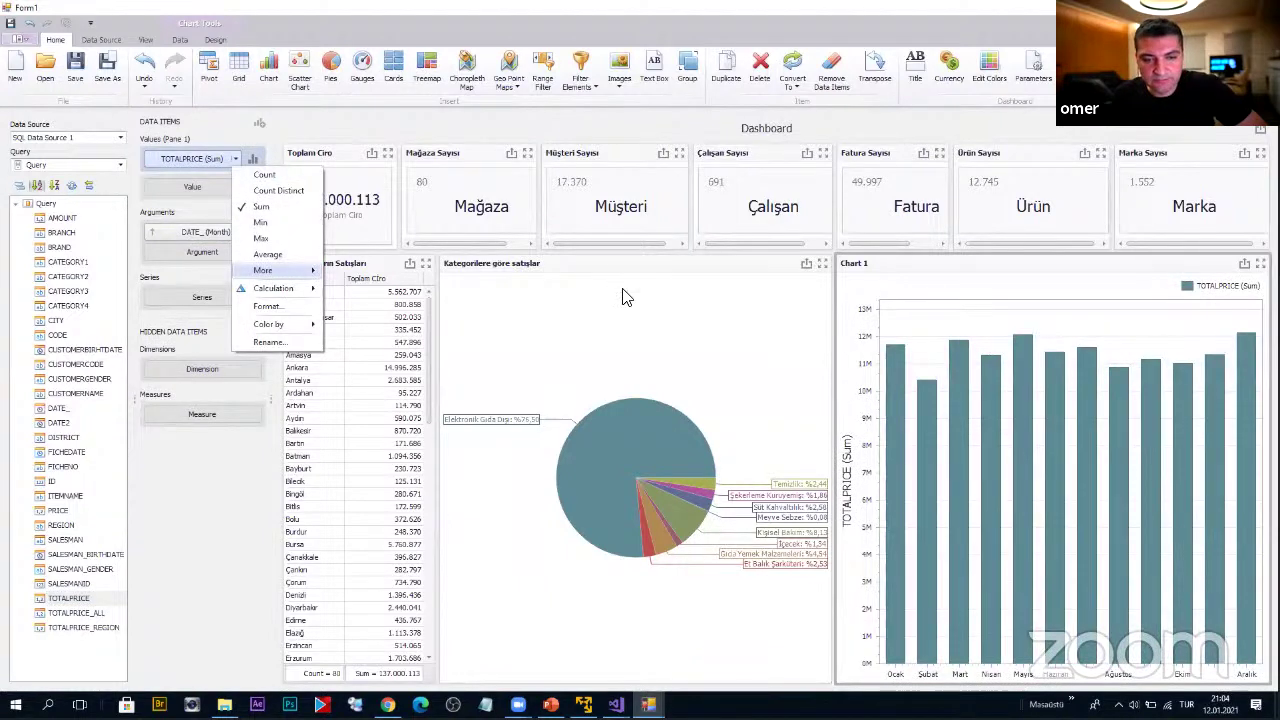
pyautogui.click(266, 306)
pyautogui.click(622, 276)
pyautogui.click(621, 297)
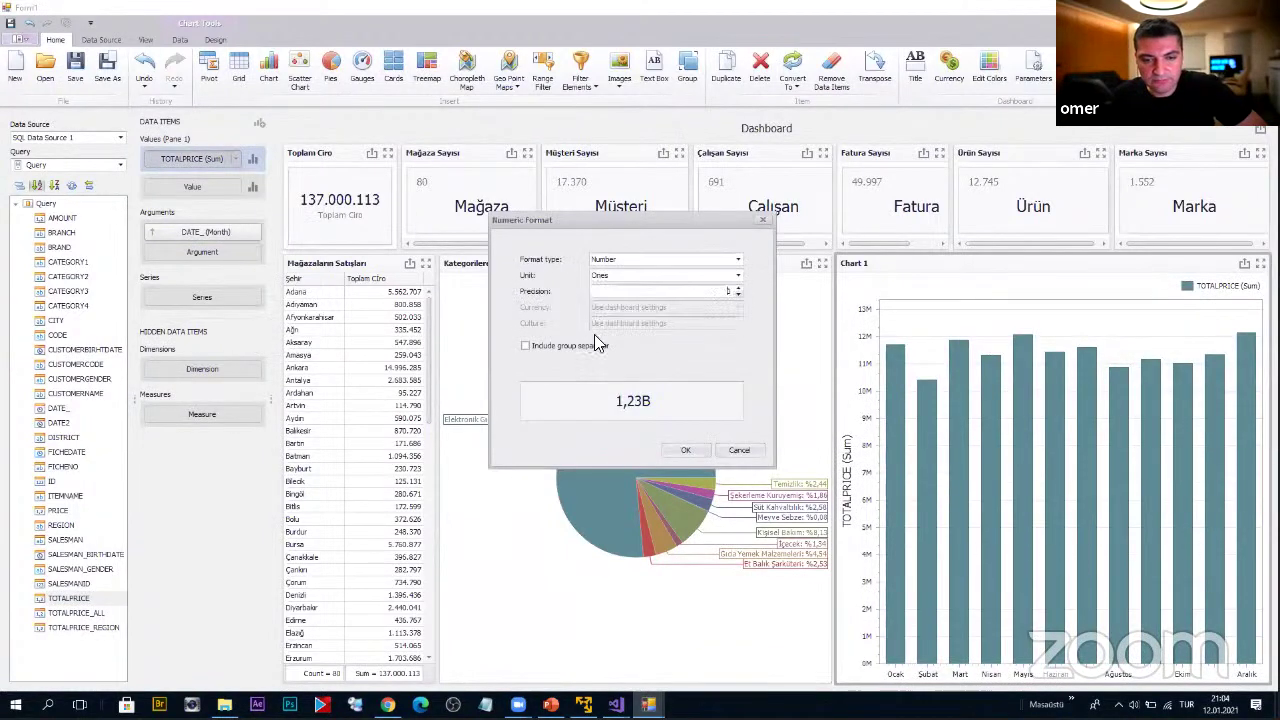
pyautogui.click(686, 450)
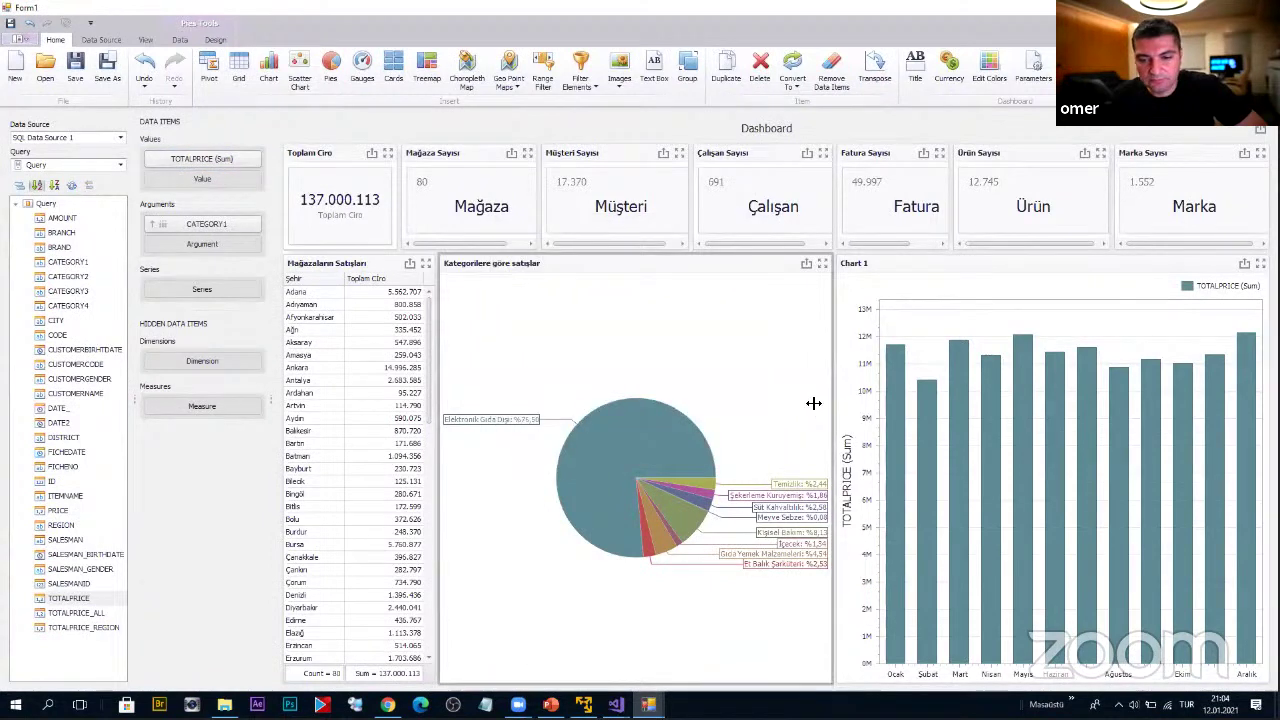
# Name Chart 1 'Aylara Göre' with series 'Satışlar', and widen its pane slightly
pyautogui.rightClick(895, 288)
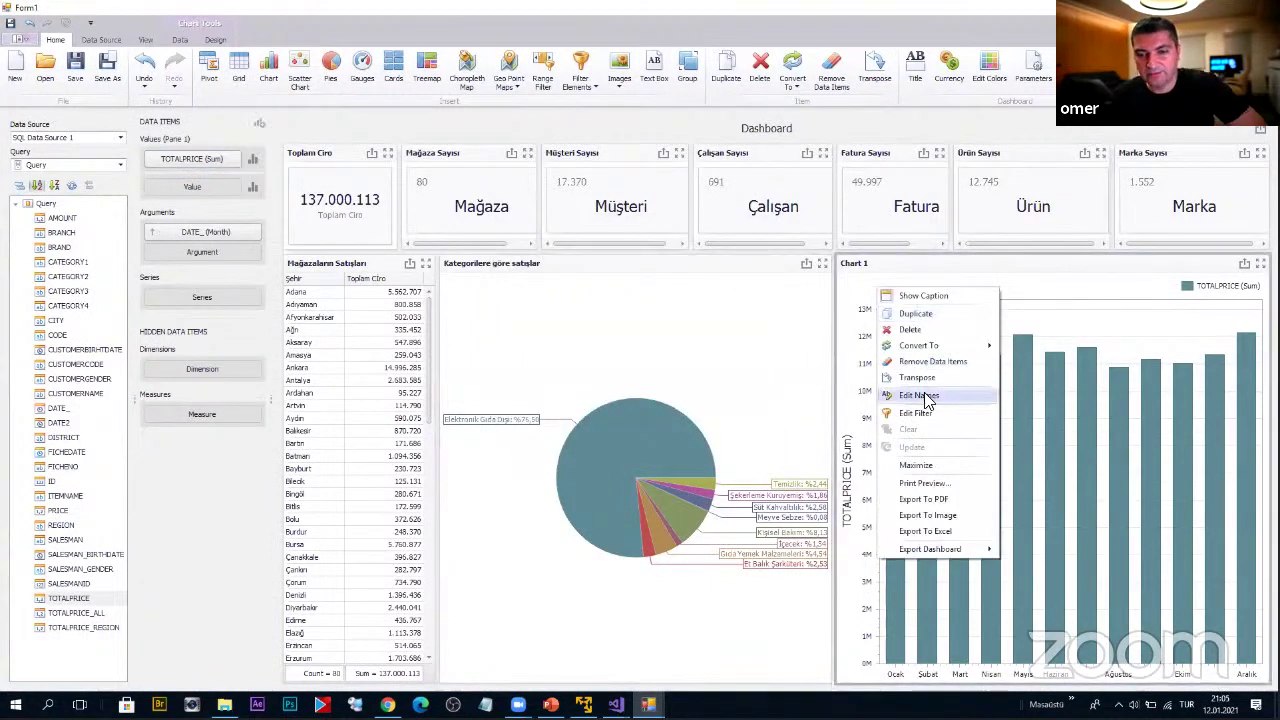
pyautogui.click(930, 398)
pyautogui.write('Aylar')
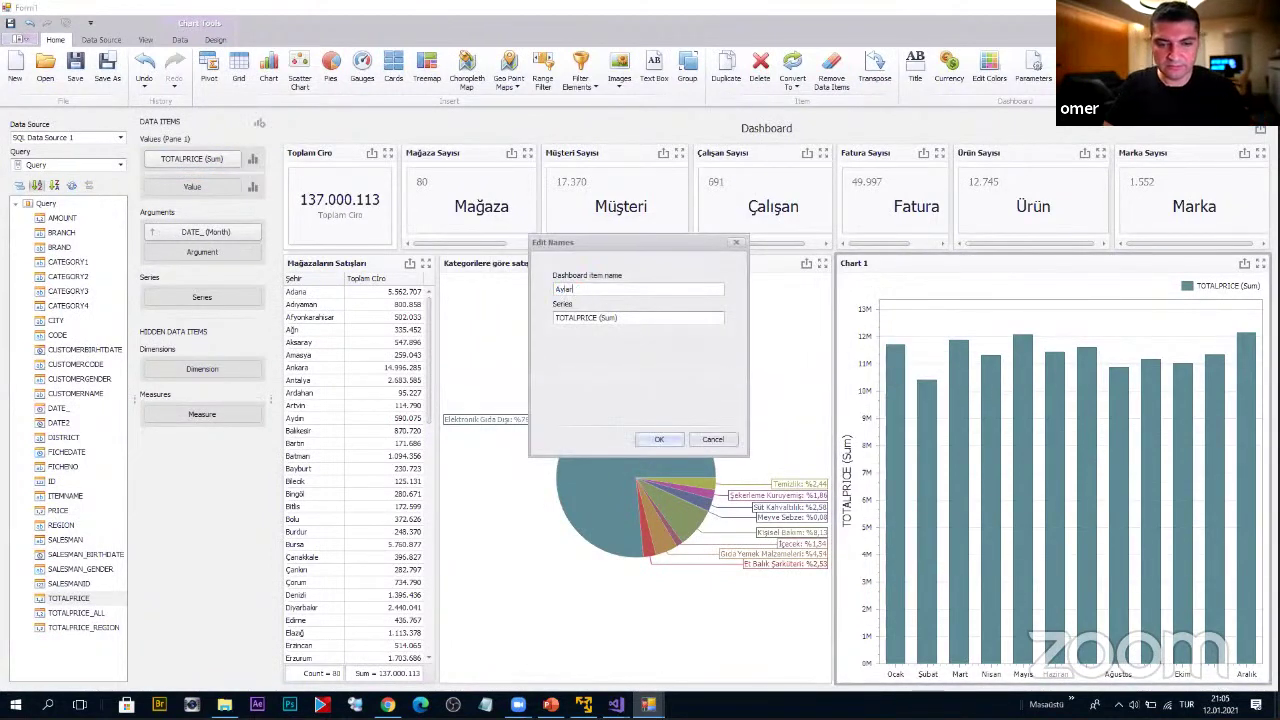
pyautogui.write('a Gore')
pyautogui.press('Tab')
pyautogui.write('Sa')
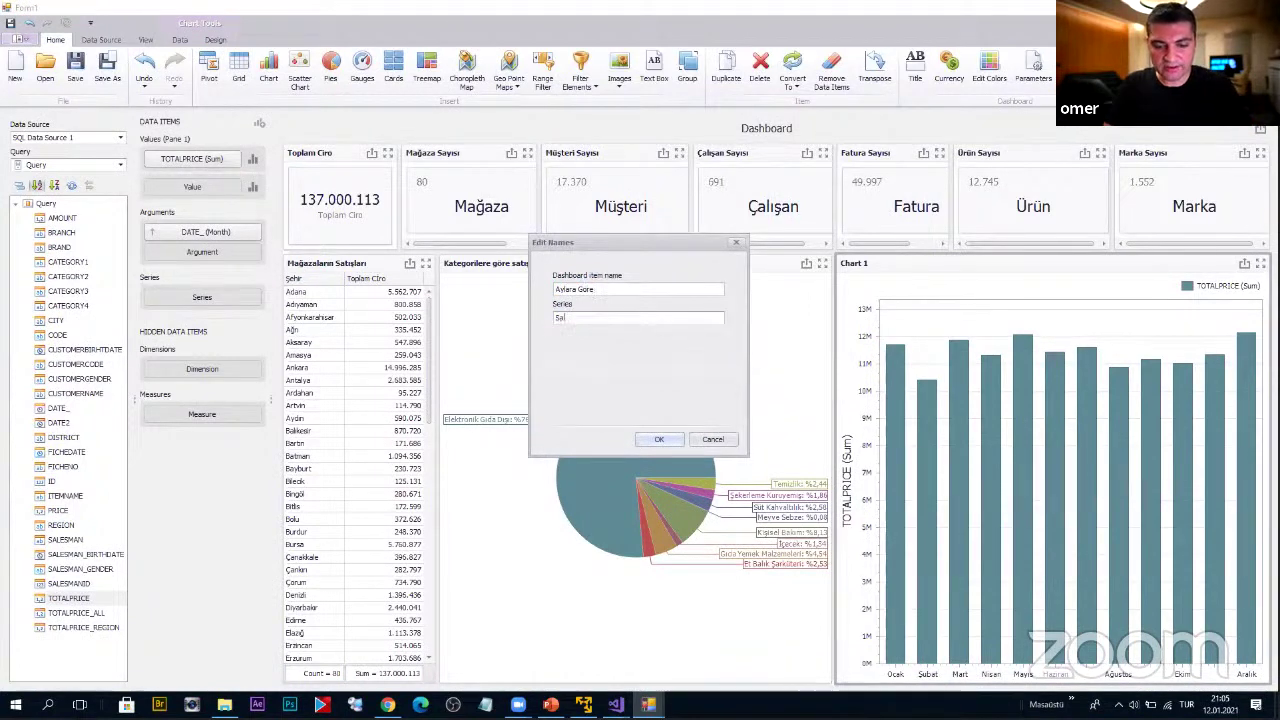
pyautogui.press('Return')
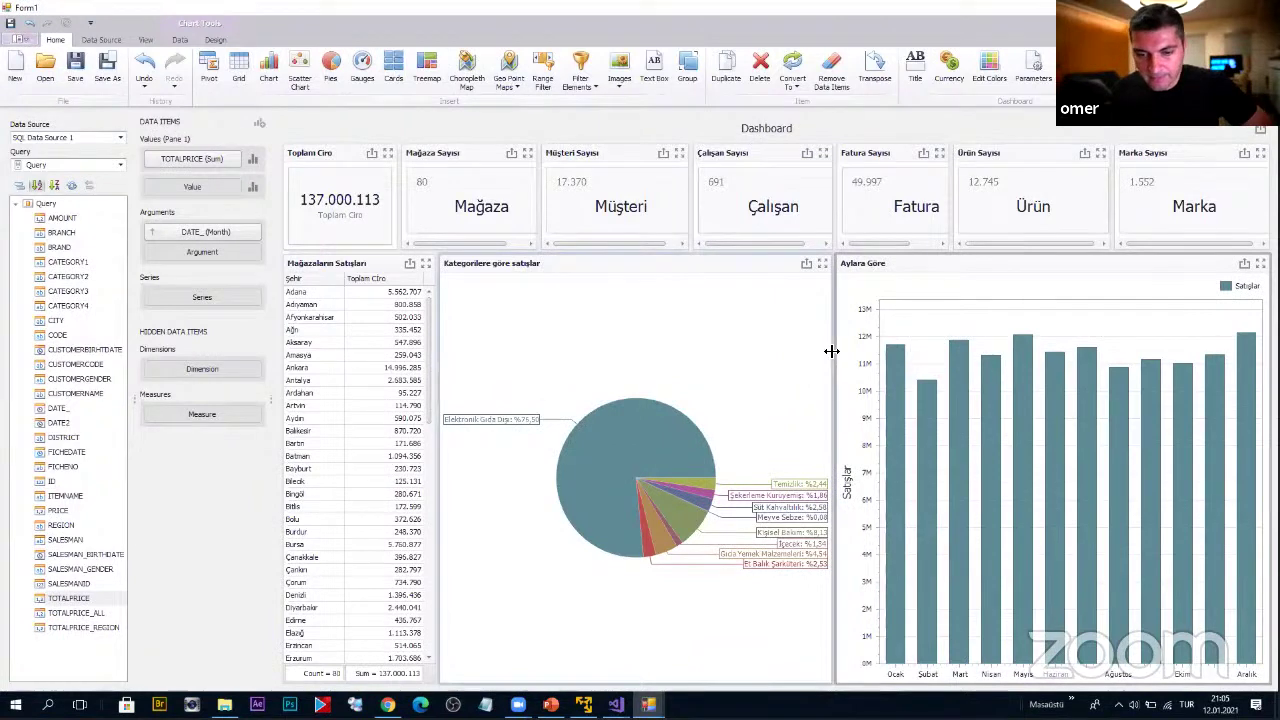
pyautogui.moveTo(805, 349); pyautogui.dragTo(760, 346)
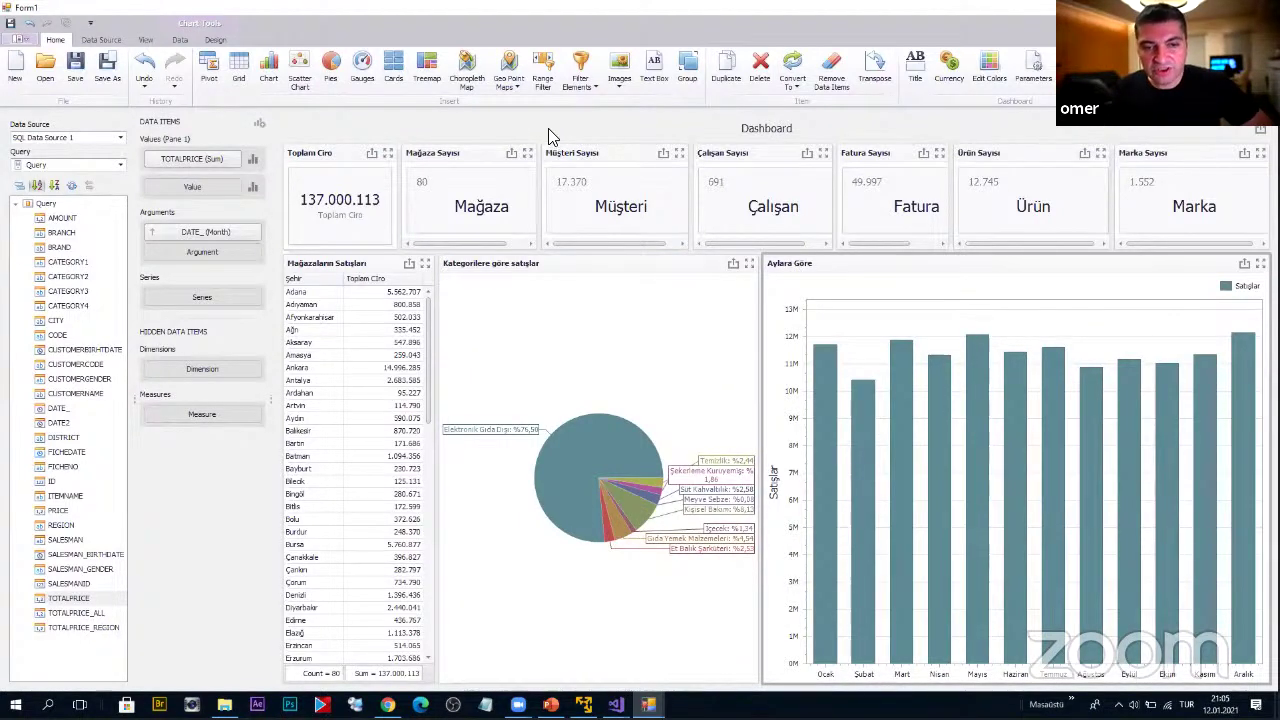
# Add a treemap below the monthly chart with SALESMAN as argument and summed TOTALPRICE as value
pyautogui.click(425, 75)
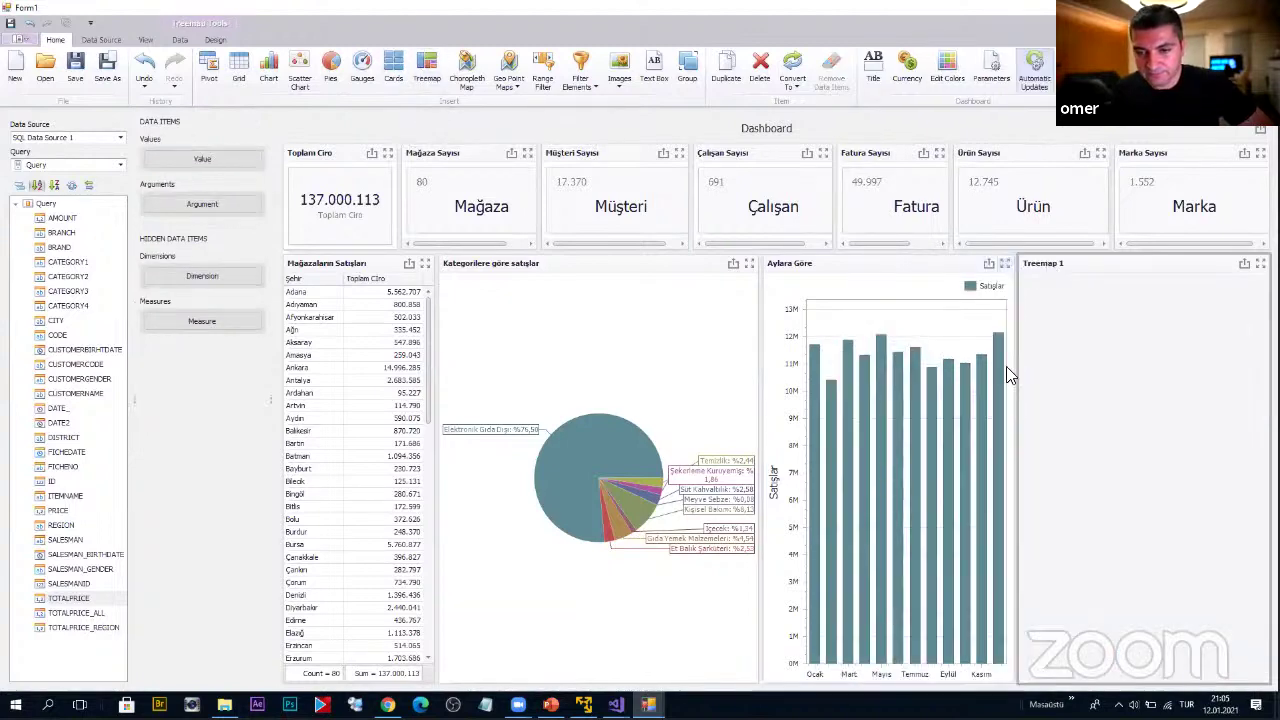
pyautogui.moveTo(1043, 263); pyautogui.dragTo(925, 680)
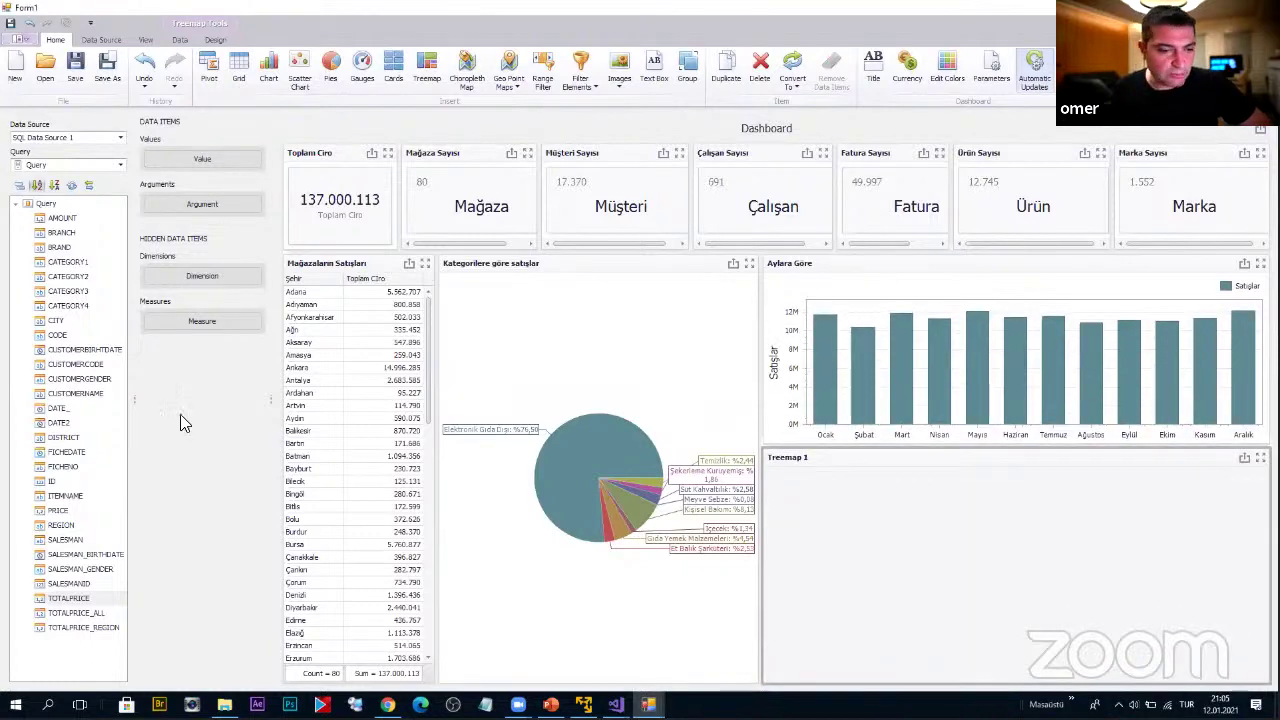
pyautogui.click(66, 554)
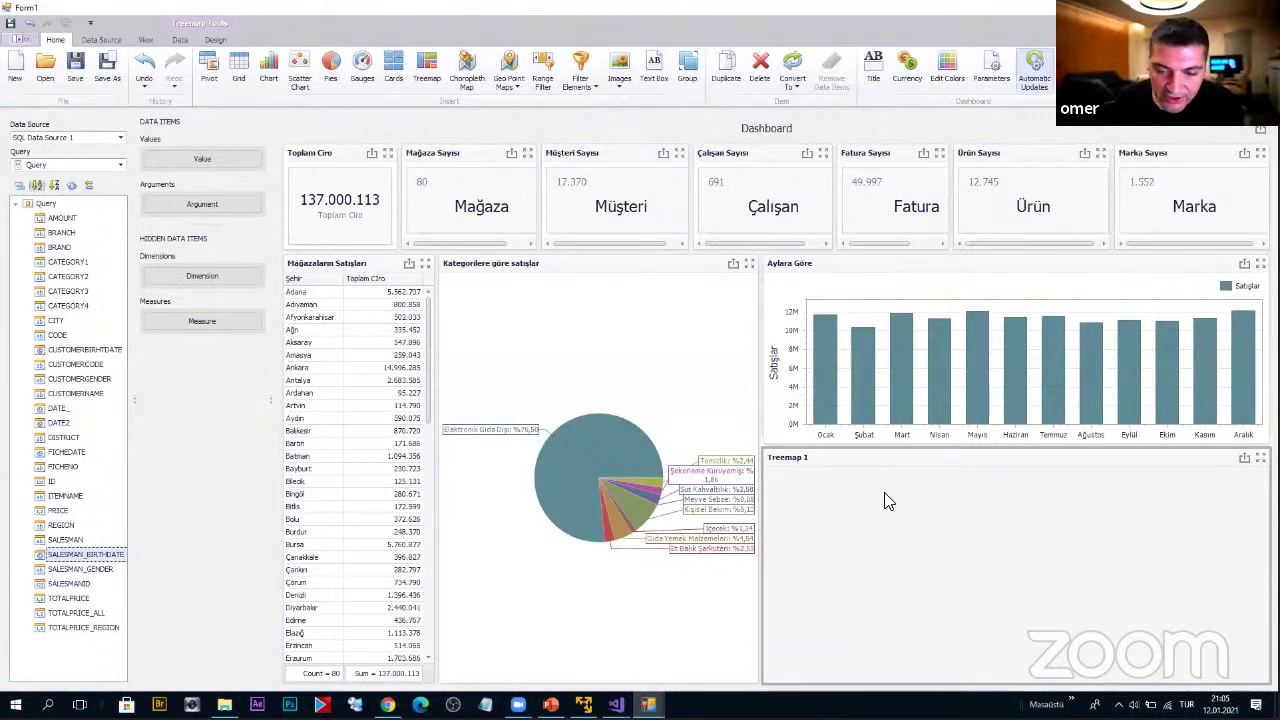
pyautogui.click(800, 460)
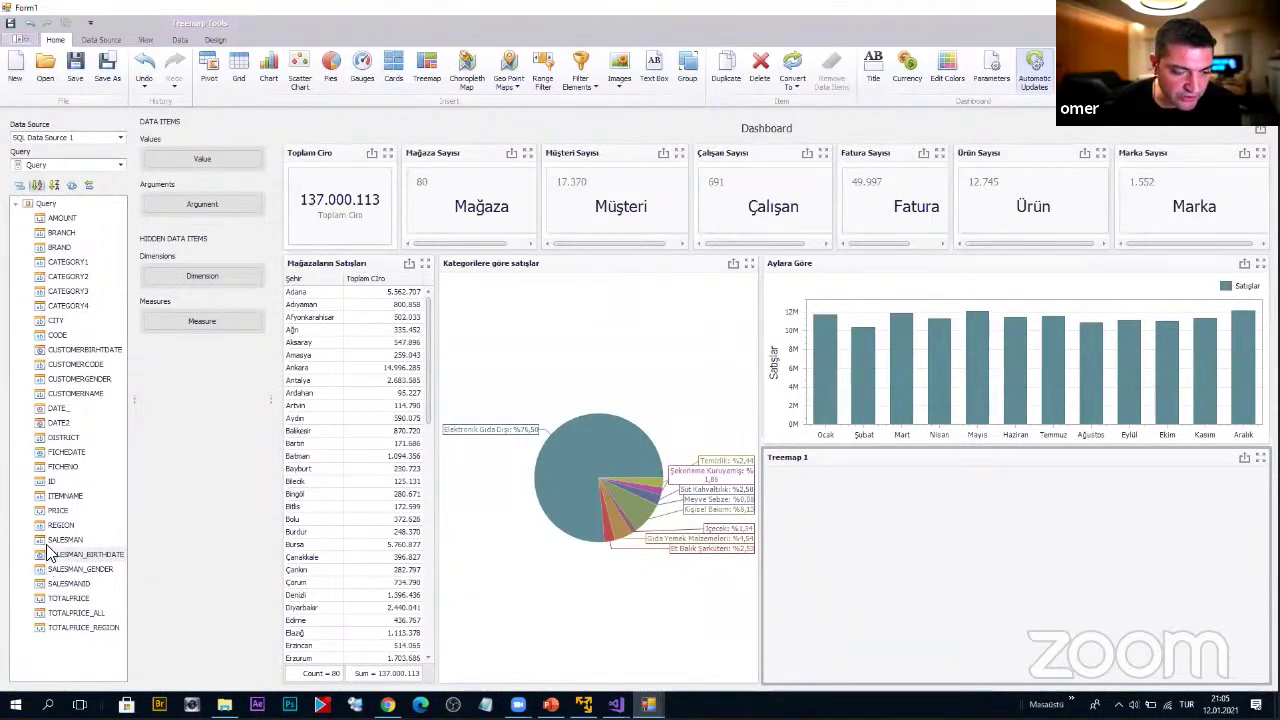
pyautogui.moveTo(55, 540); pyautogui.dragTo(202, 206)
pyautogui.moveTo(55, 600); pyautogui.dragTo(192, 258)
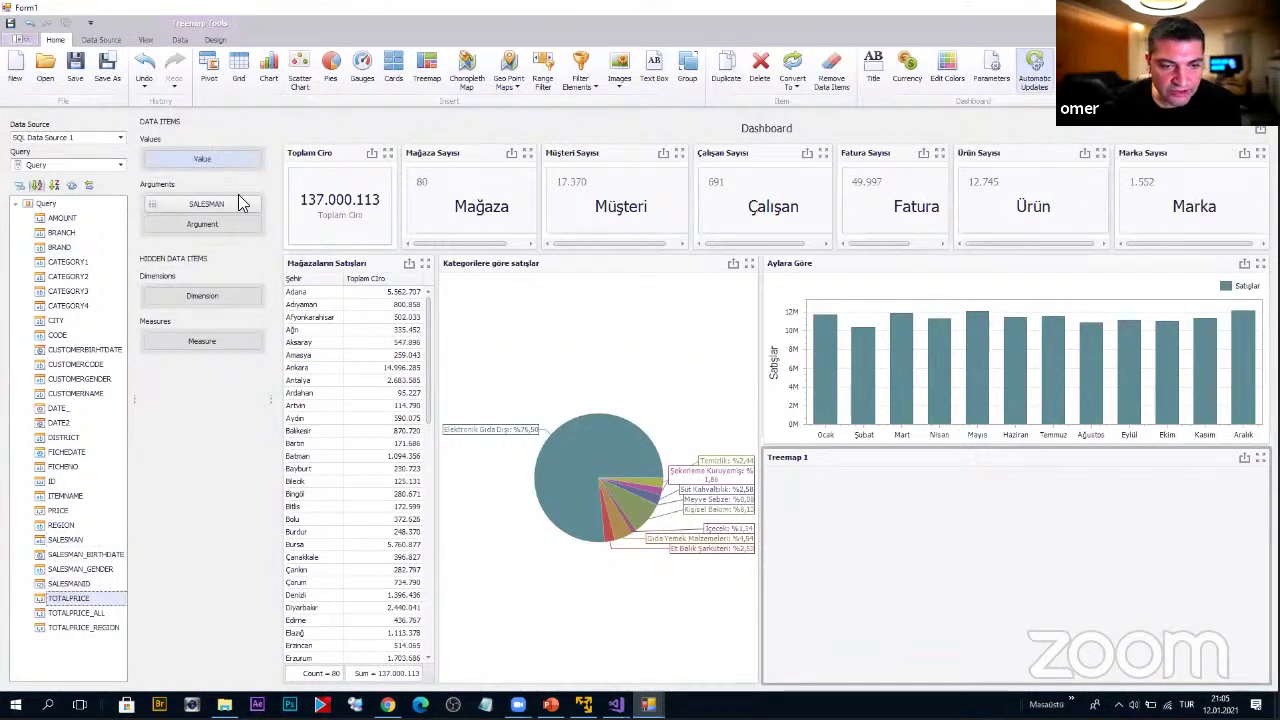
pyautogui.moveTo(238, 200); pyautogui.dragTo(202, 162)
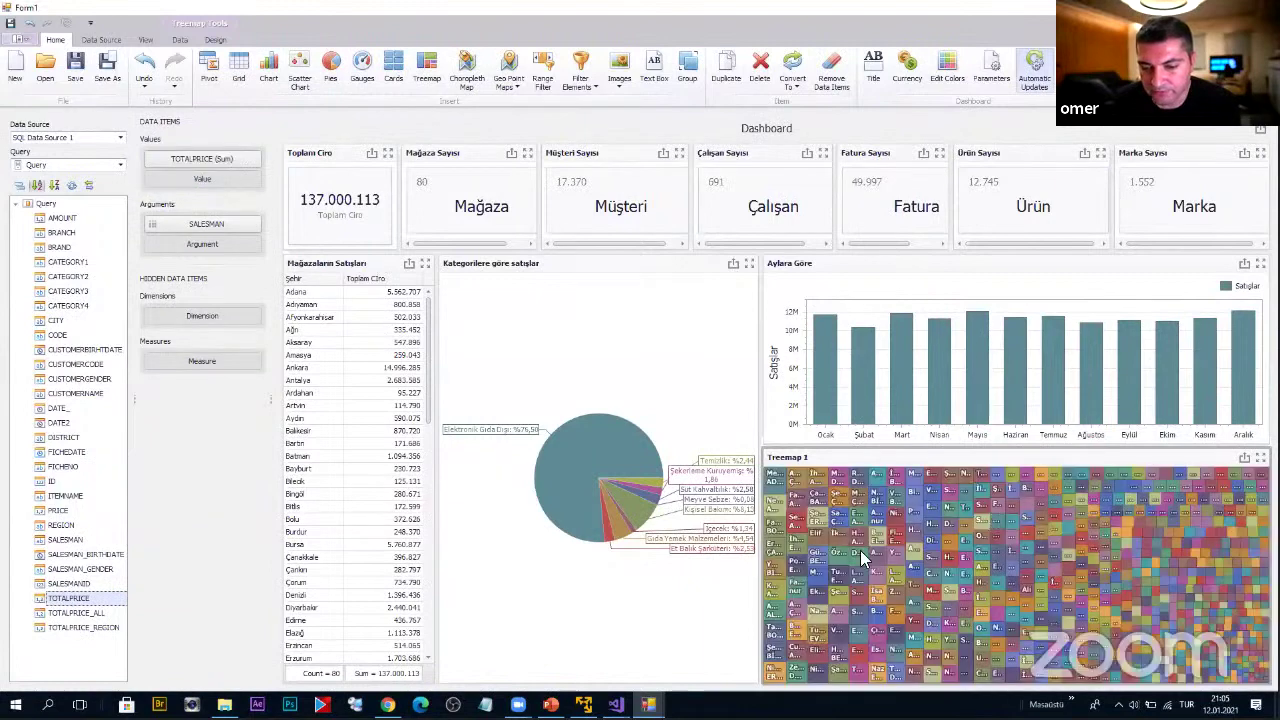
# Format the treemap's TOTALPRICE values as Number with thousands group separators
pyautogui.click(255, 159)
pyautogui.click(300, 293)
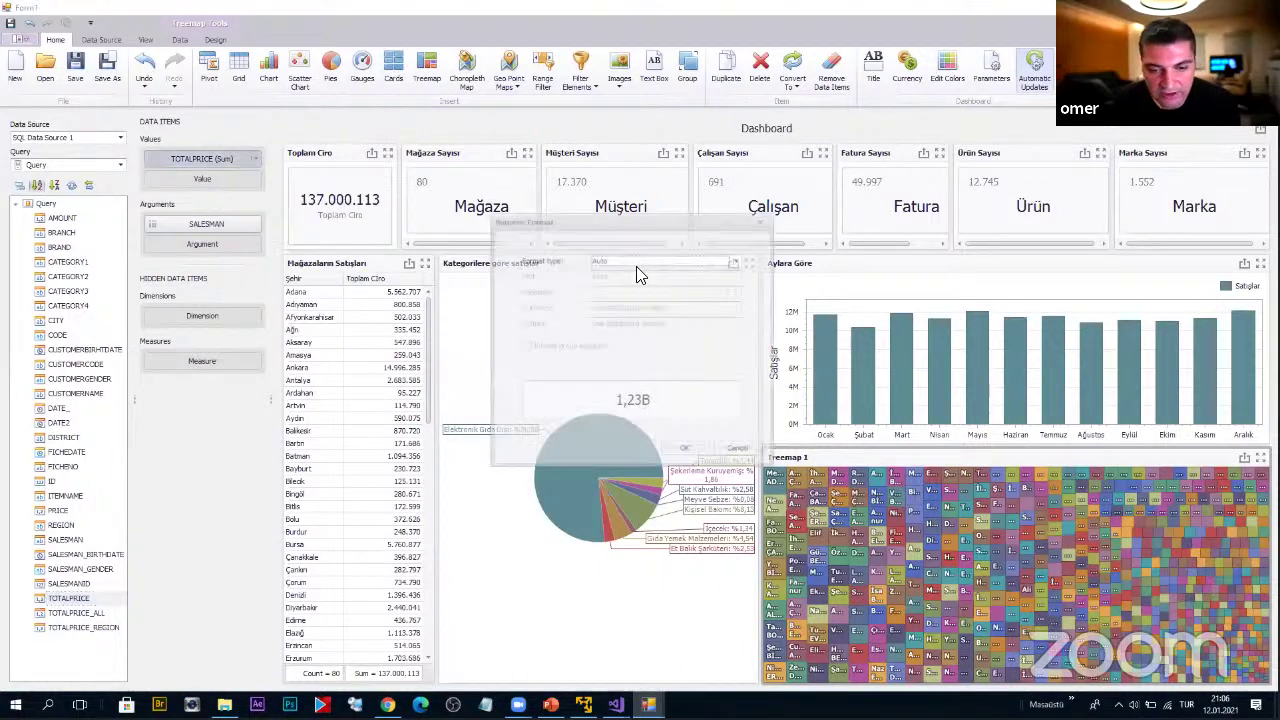
pyautogui.click(640, 262)
pyautogui.click(612, 291)
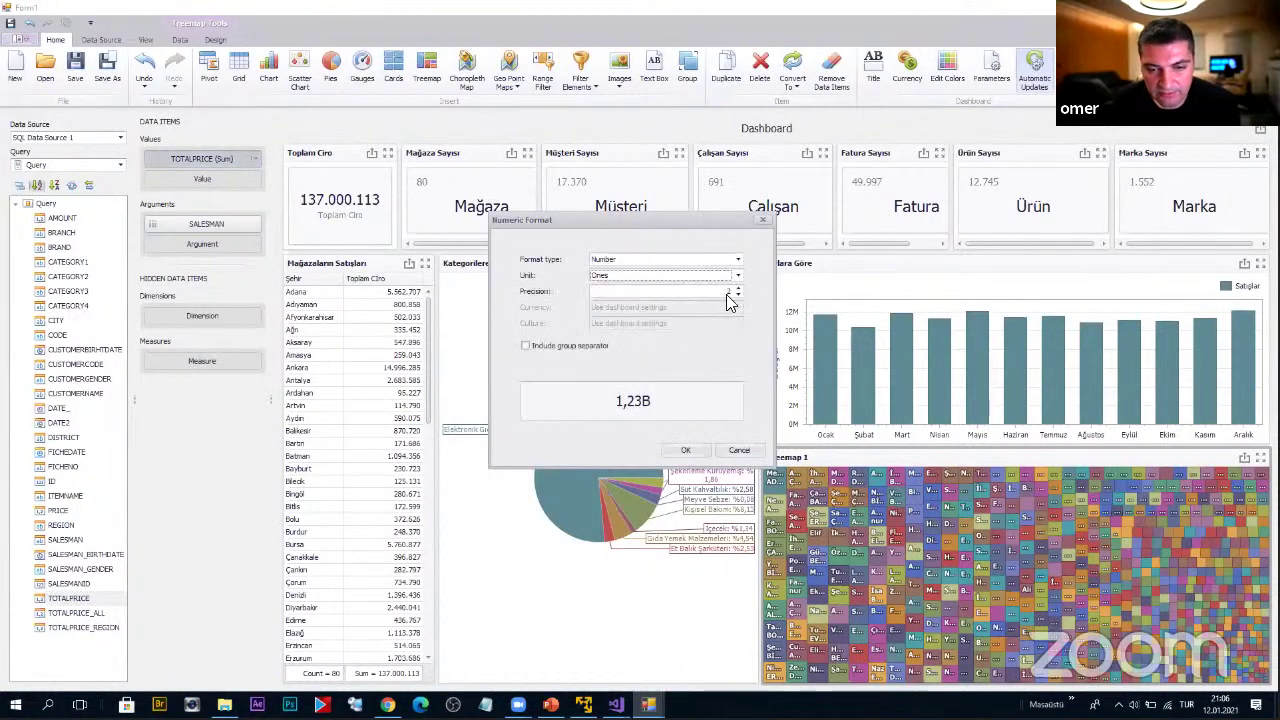
pyautogui.click(590, 349)
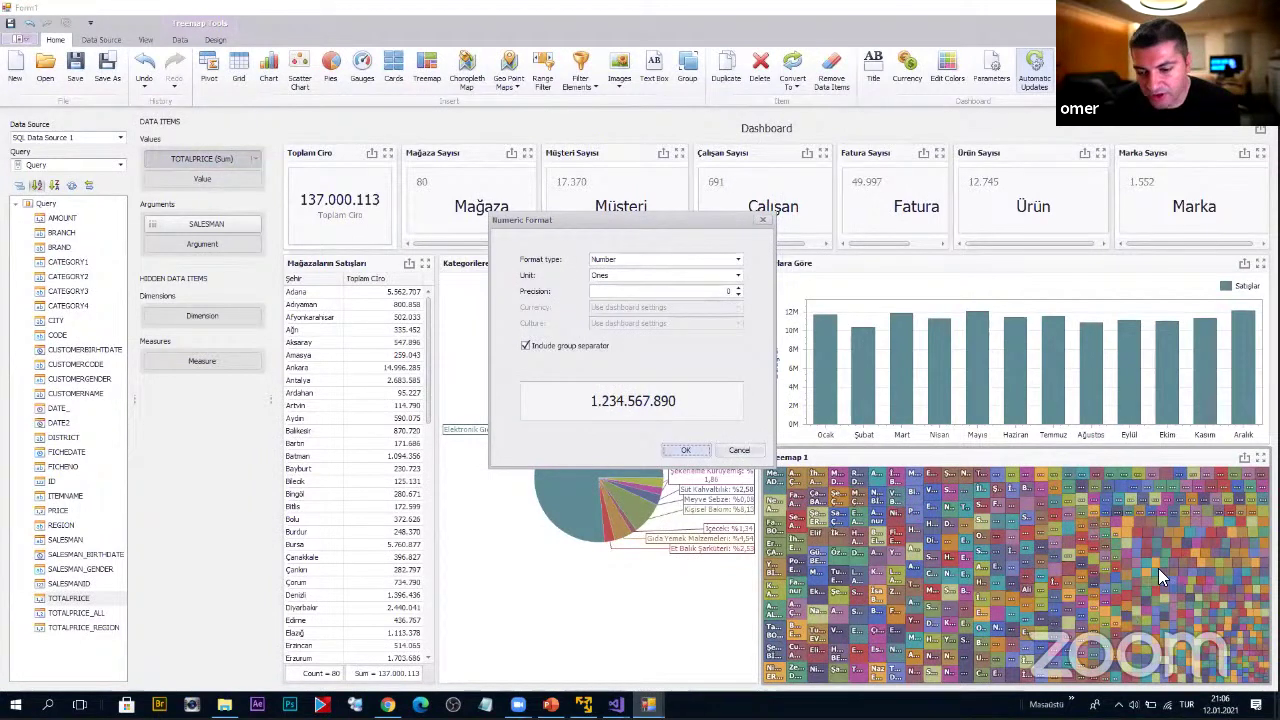
pyautogui.click(686, 450)
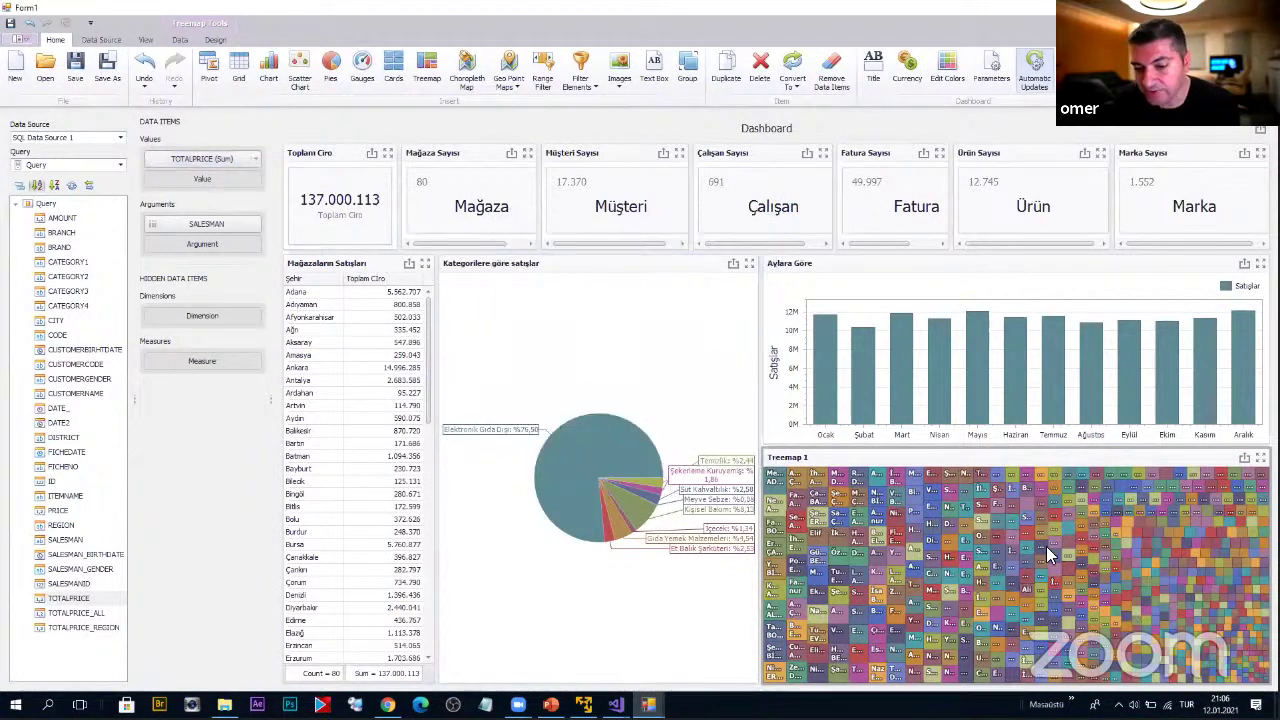
pyautogui.moveTo(1058, 552)
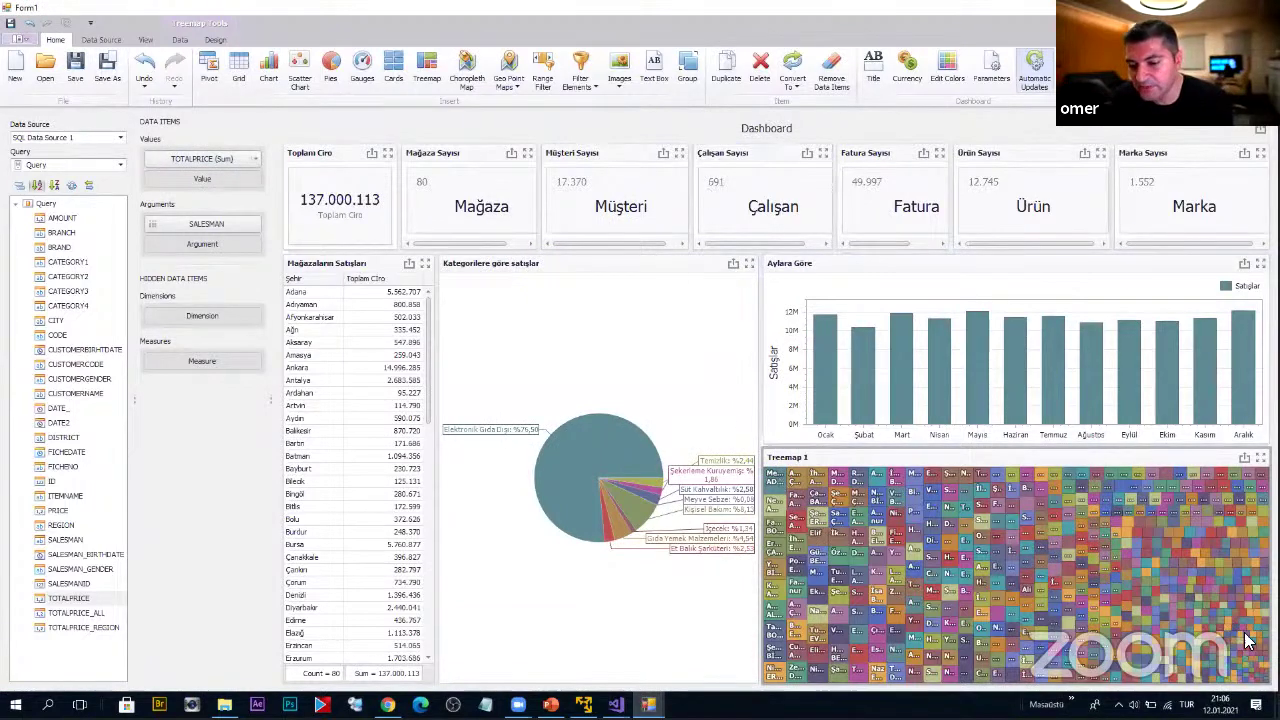
pyautogui.moveTo(1215, 587)
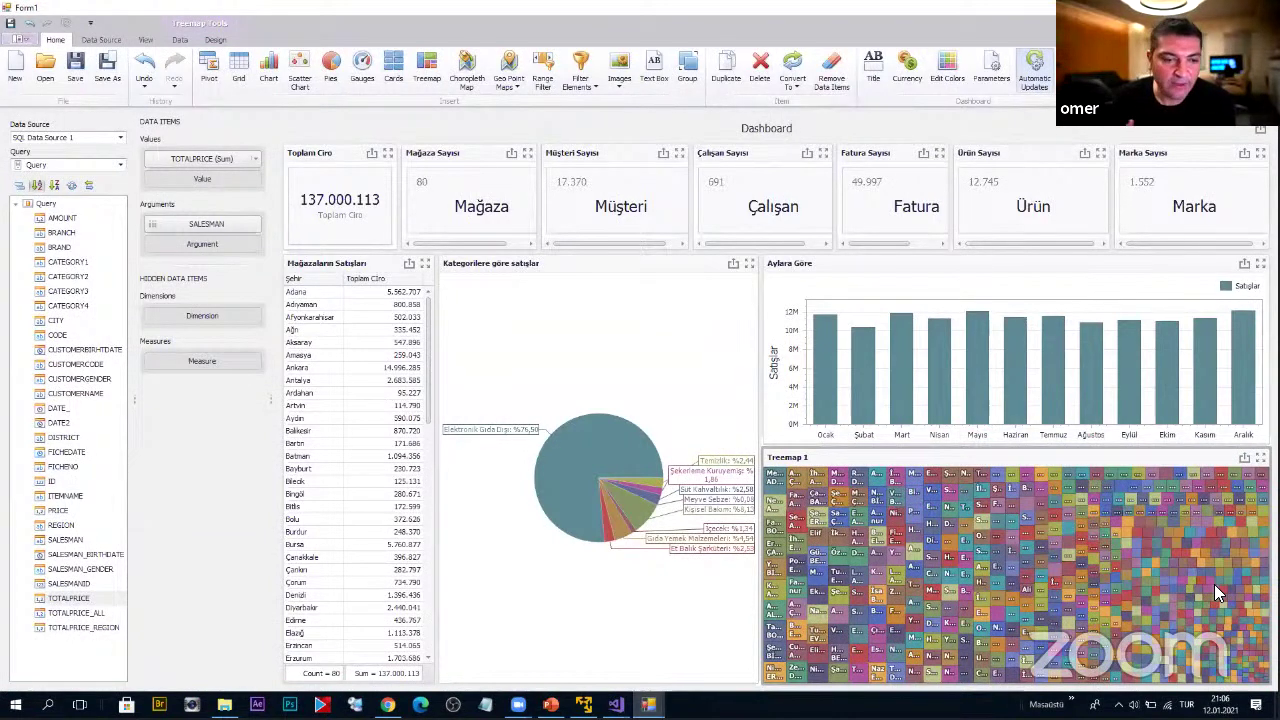
# Enable a Top N filter on SALESMAN keeping the top 20 by TOTALPRICE (Sum)
pyautogui.click(256, 225)
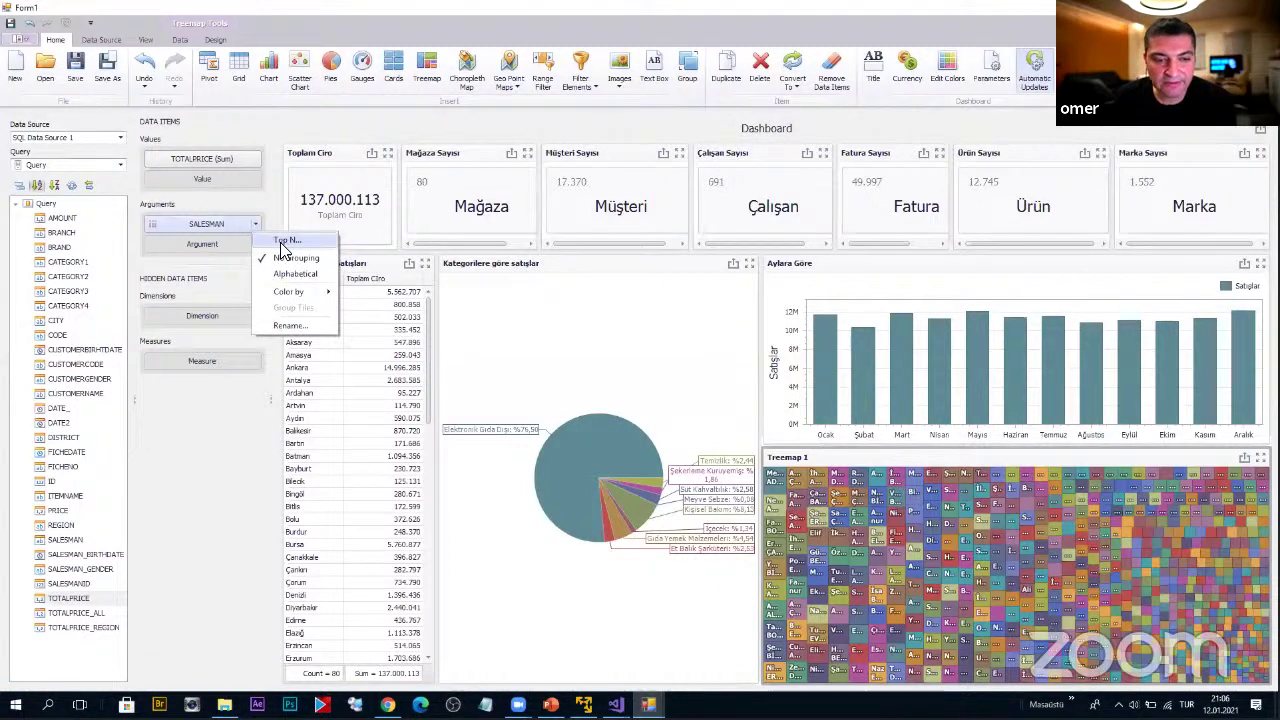
pyautogui.click(286, 241)
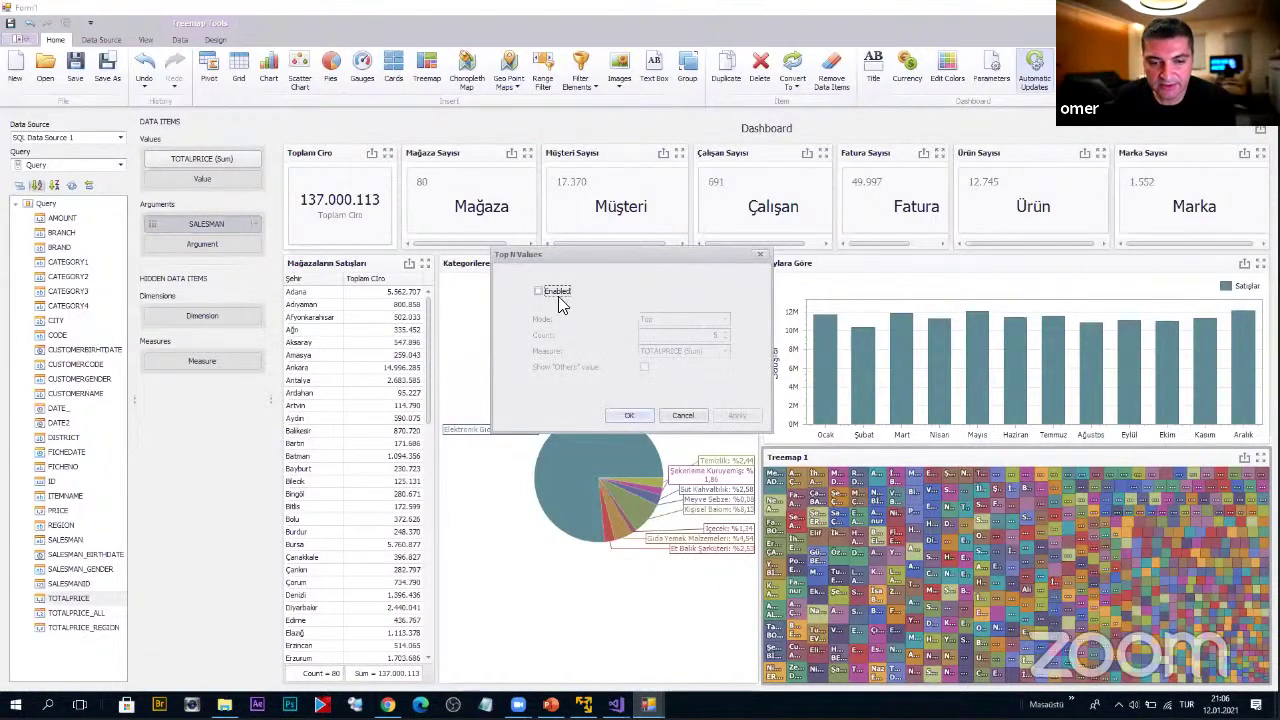
pyautogui.click(557, 296)
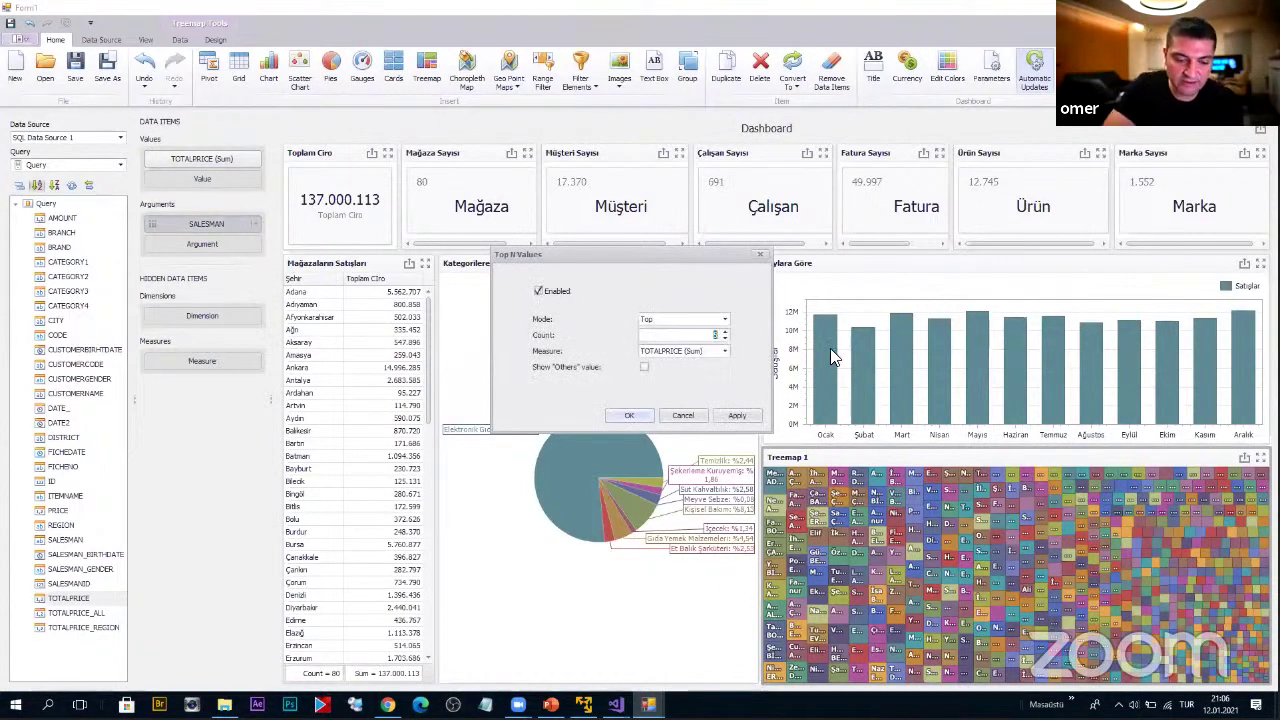
pyautogui.click(700, 335)
pyautogui.press('BackSpace')
pyautogui.write('20')
pyautogui.click(736, 416)
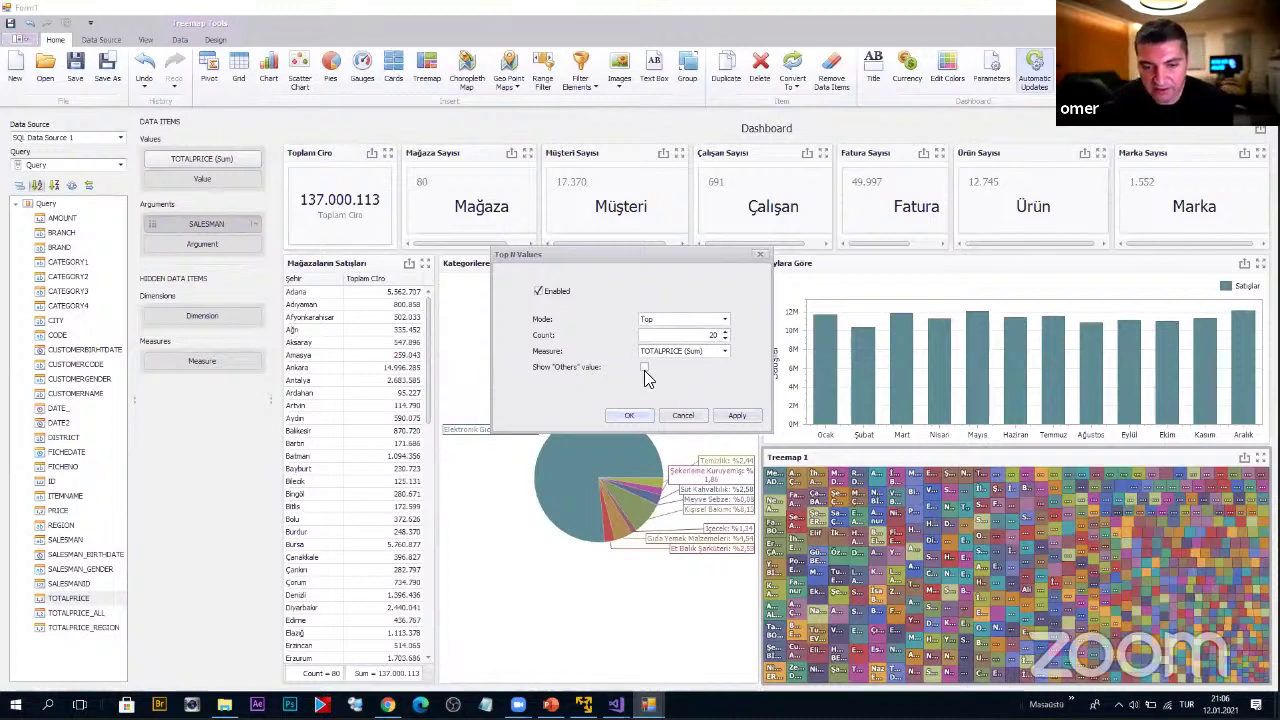
pyautogui.click(724, 351)
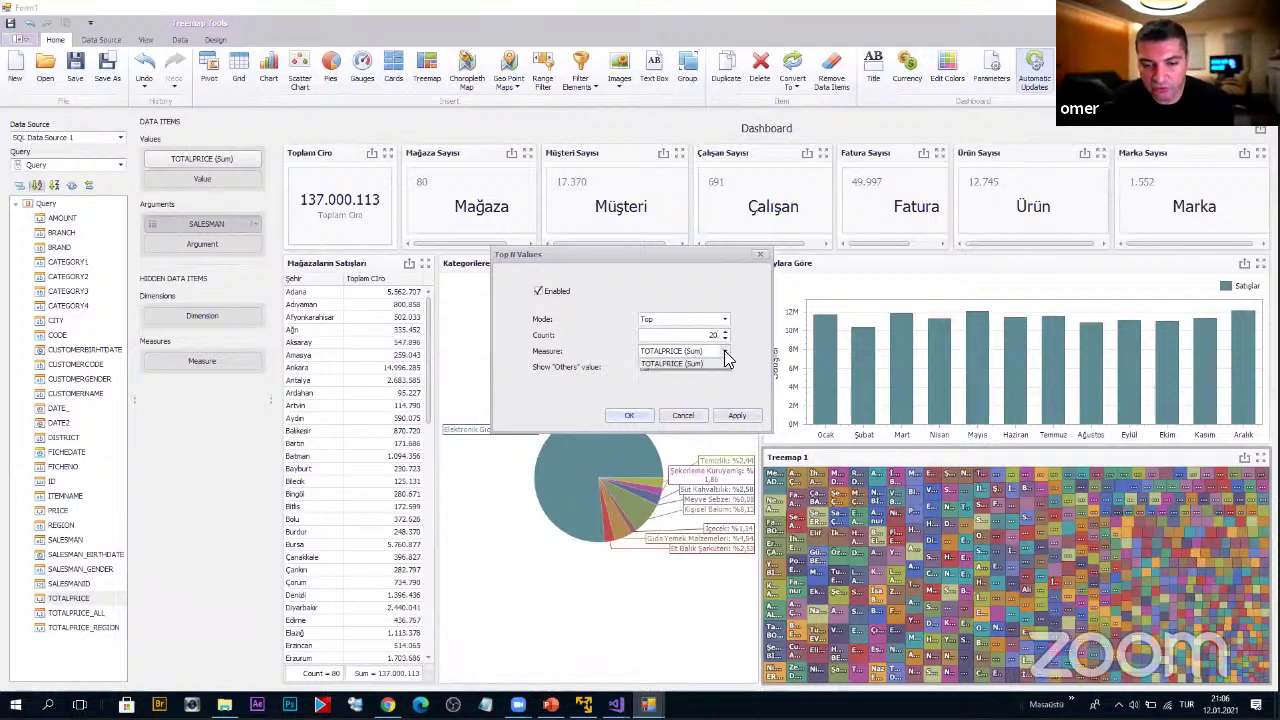
pyautogui.click(676, 364)
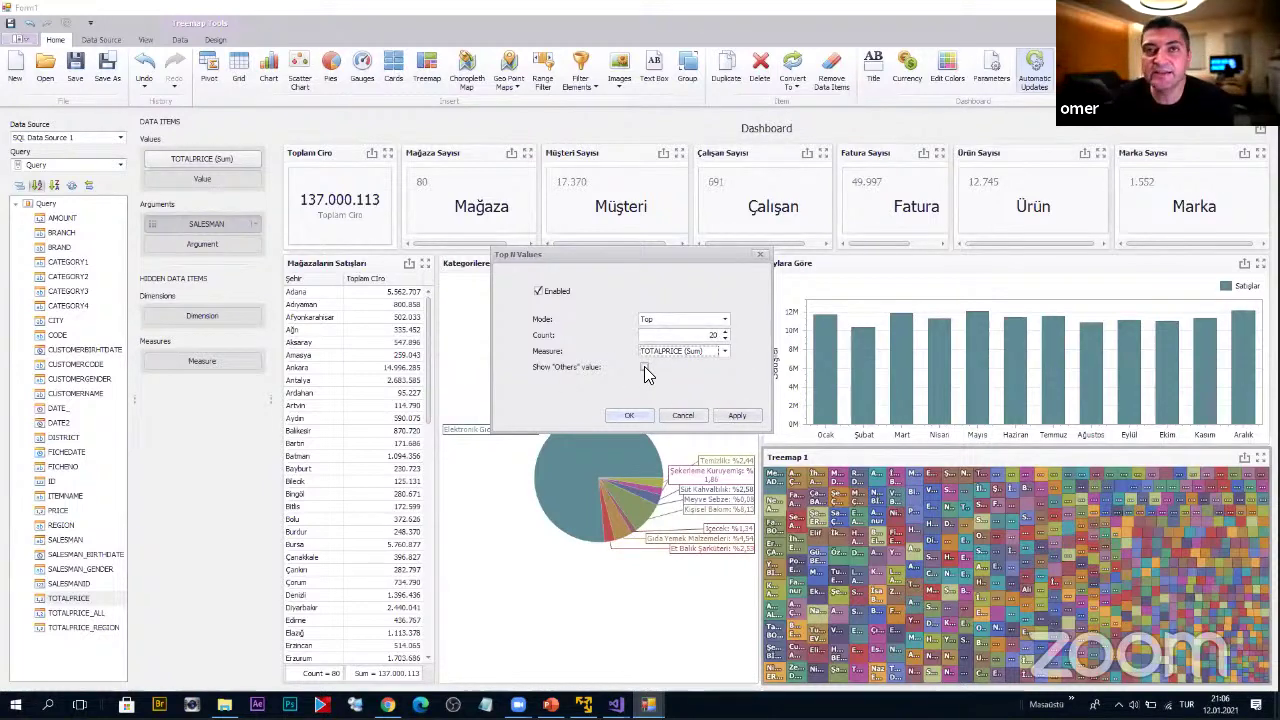
pyautogui.click(629, 415)
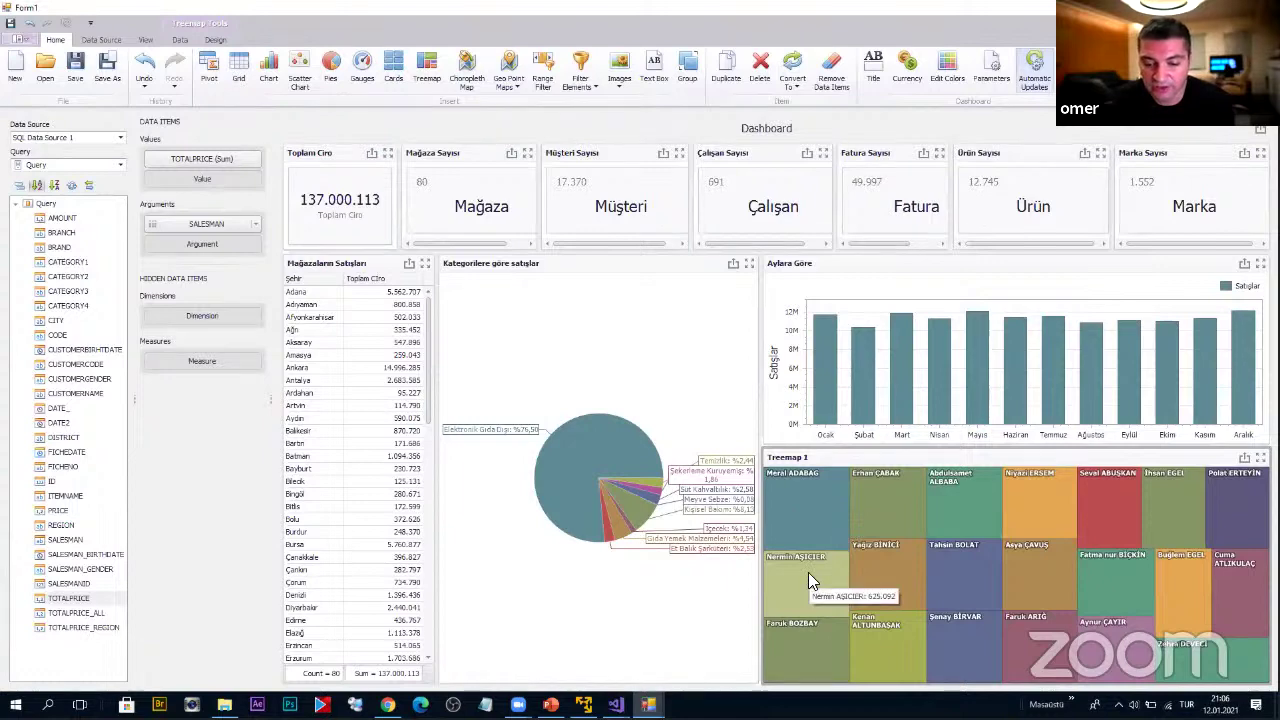
# Title the treemap 'En başarılı satış elemanları'
pyautogui.moveTo(808, 645)
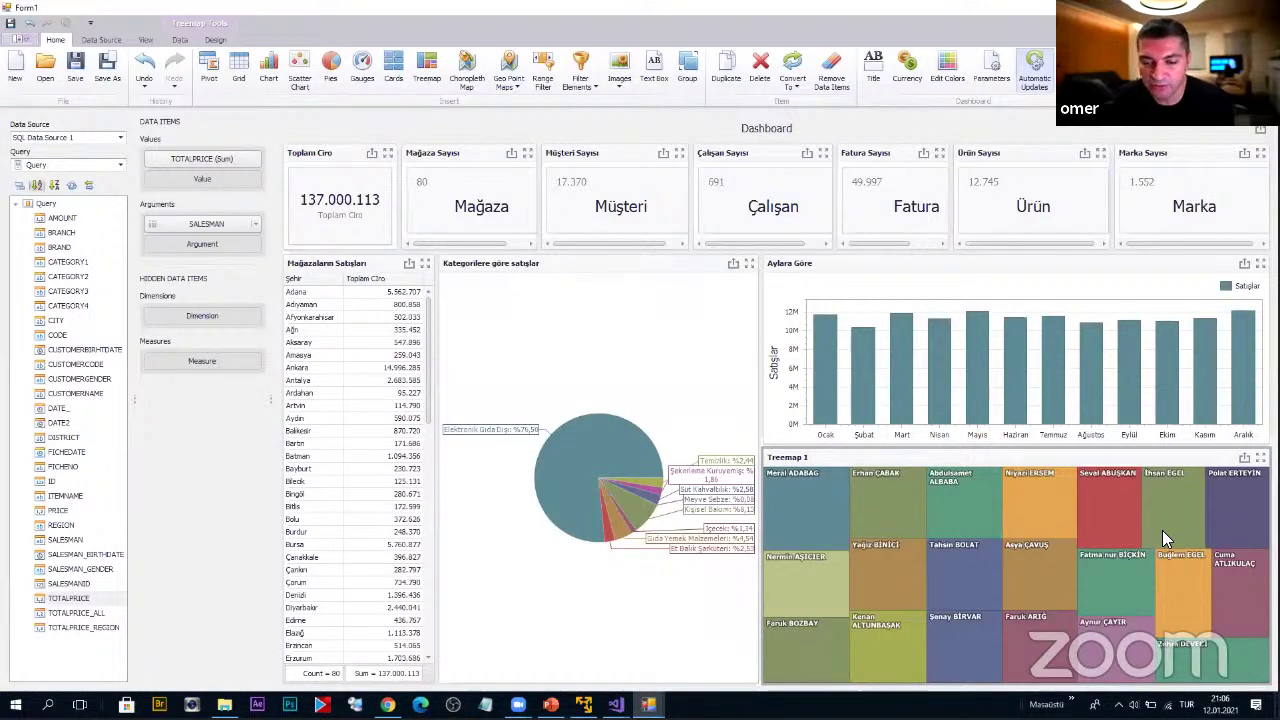
pyautogui.rightClick(1000, 295)
pyautogui.click(995, 291)
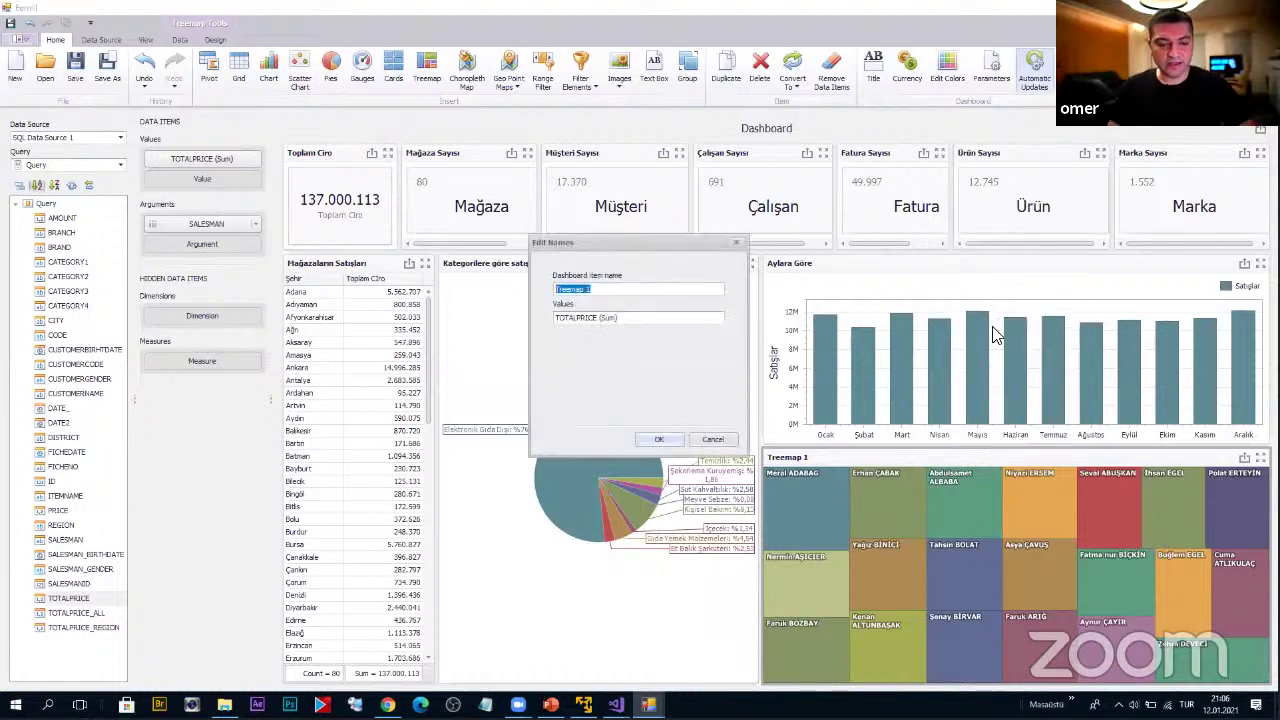
pyautogui.write('N')
pyautogui.write('n baş')
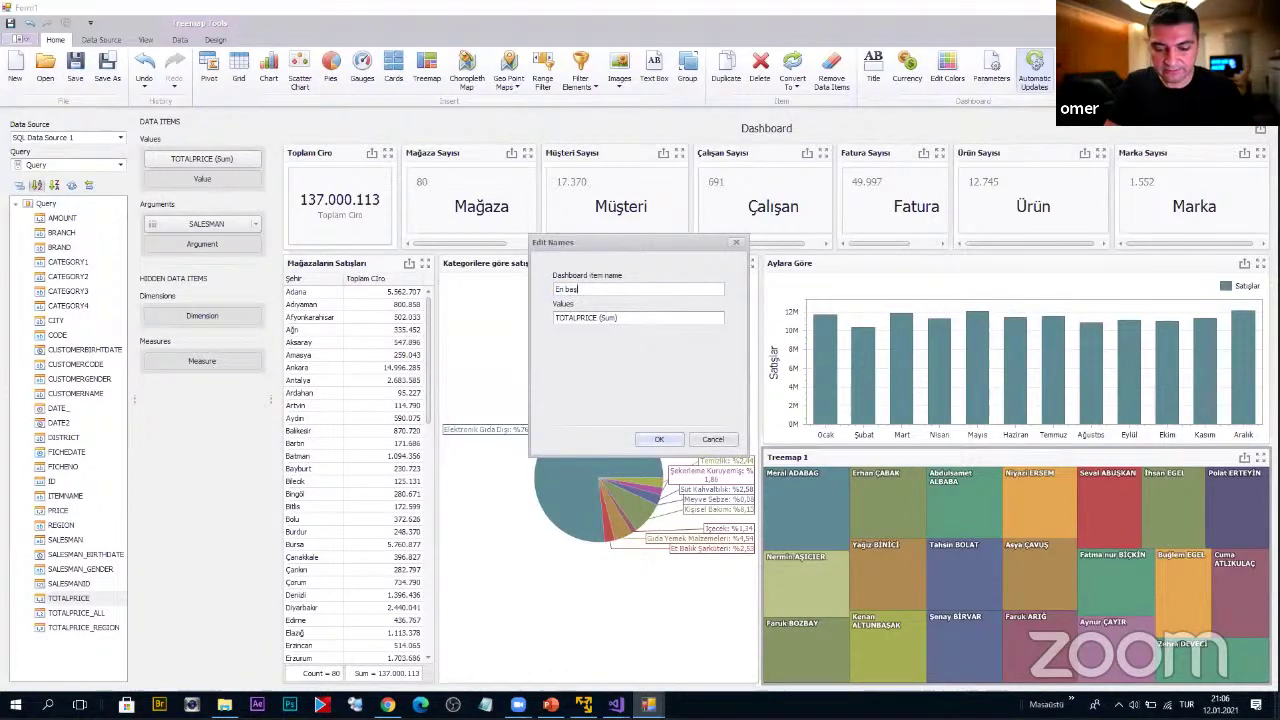
pyautogui.write('arılı satışç')
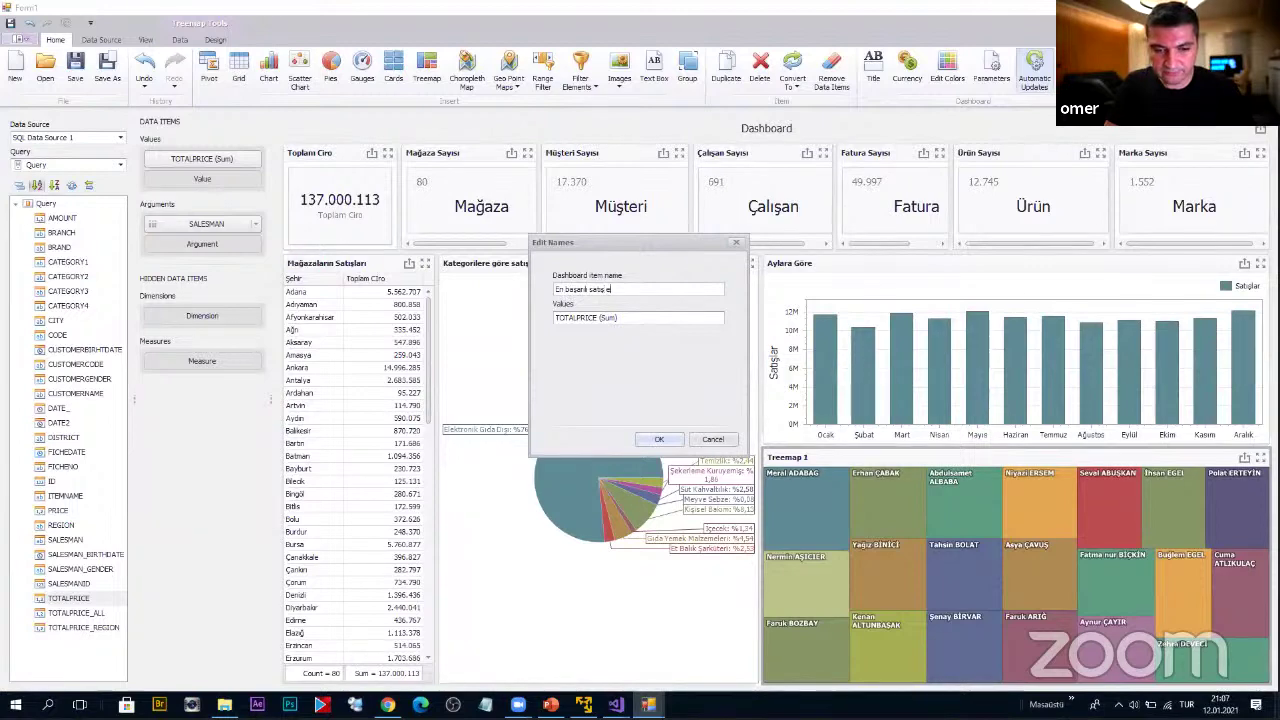
pyautogui.write('elemanları')
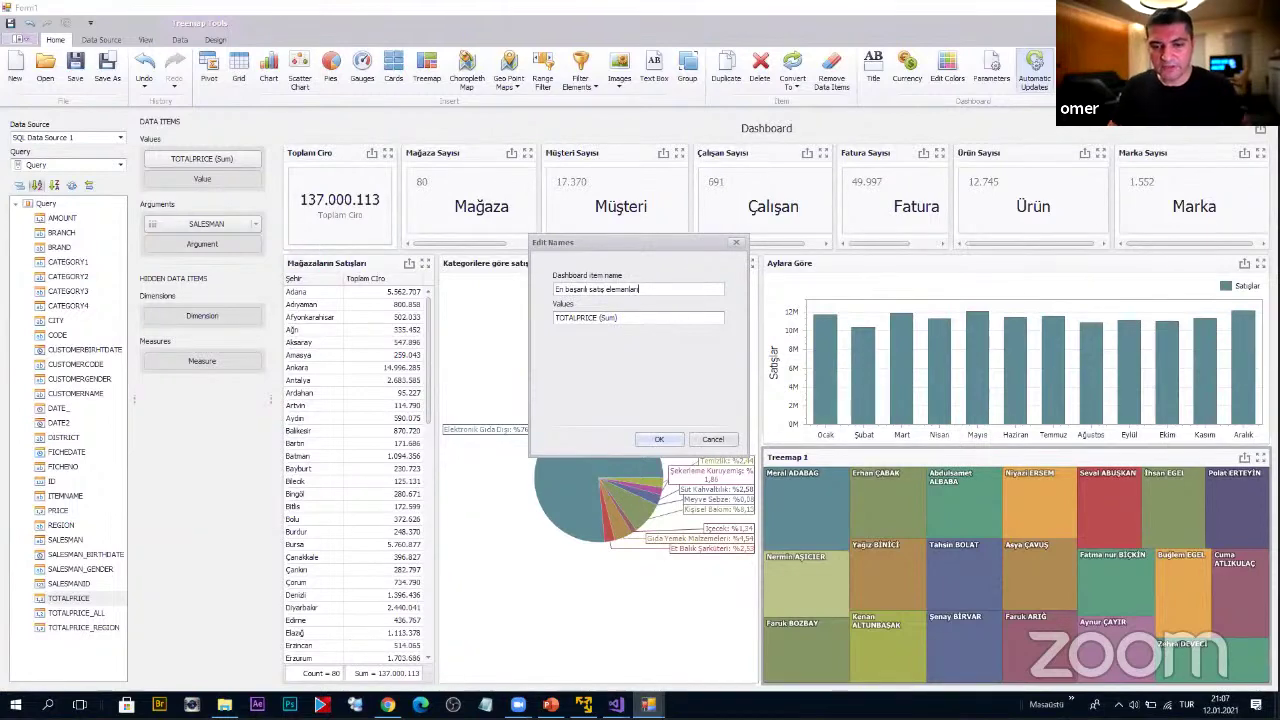
pyautogui.press('Return')
# Duplicate the Kategorilere göre satışlar pie and make the upper pie panel slightly taller
pyautogui.click(580, 270)
pyautogui.rightClick(612, 295)
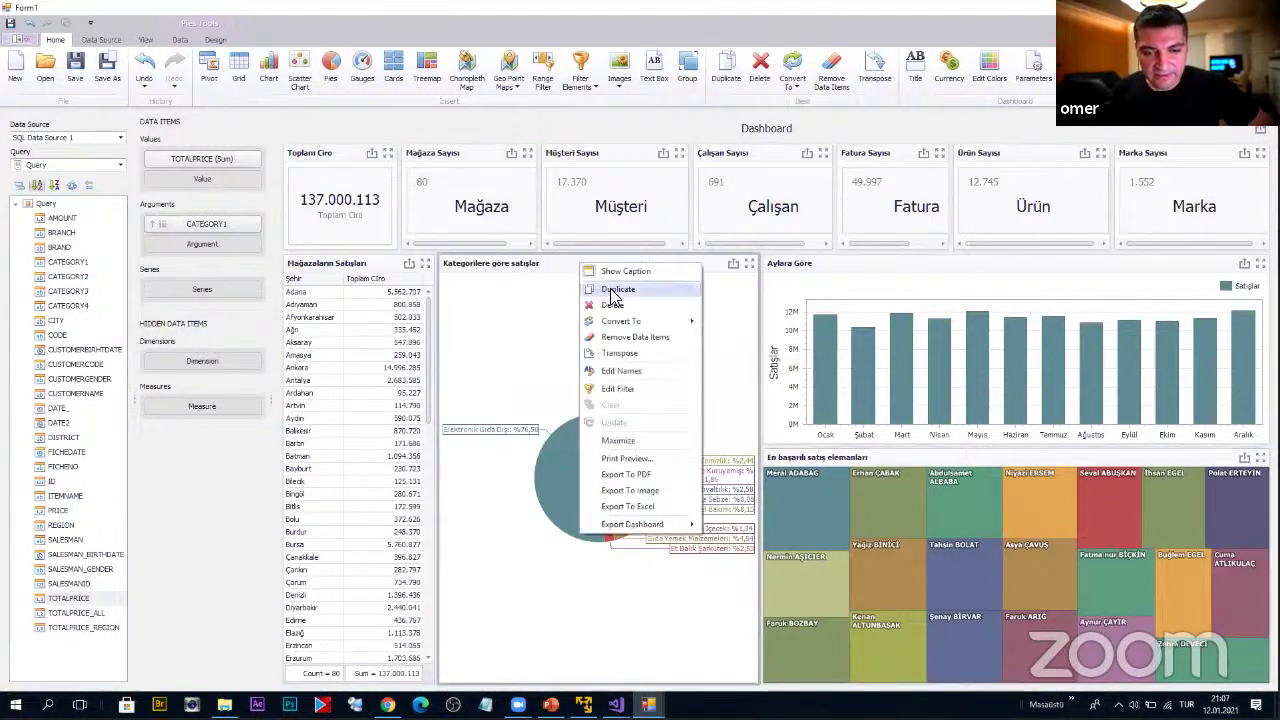
pyautogui.click(618, 478)
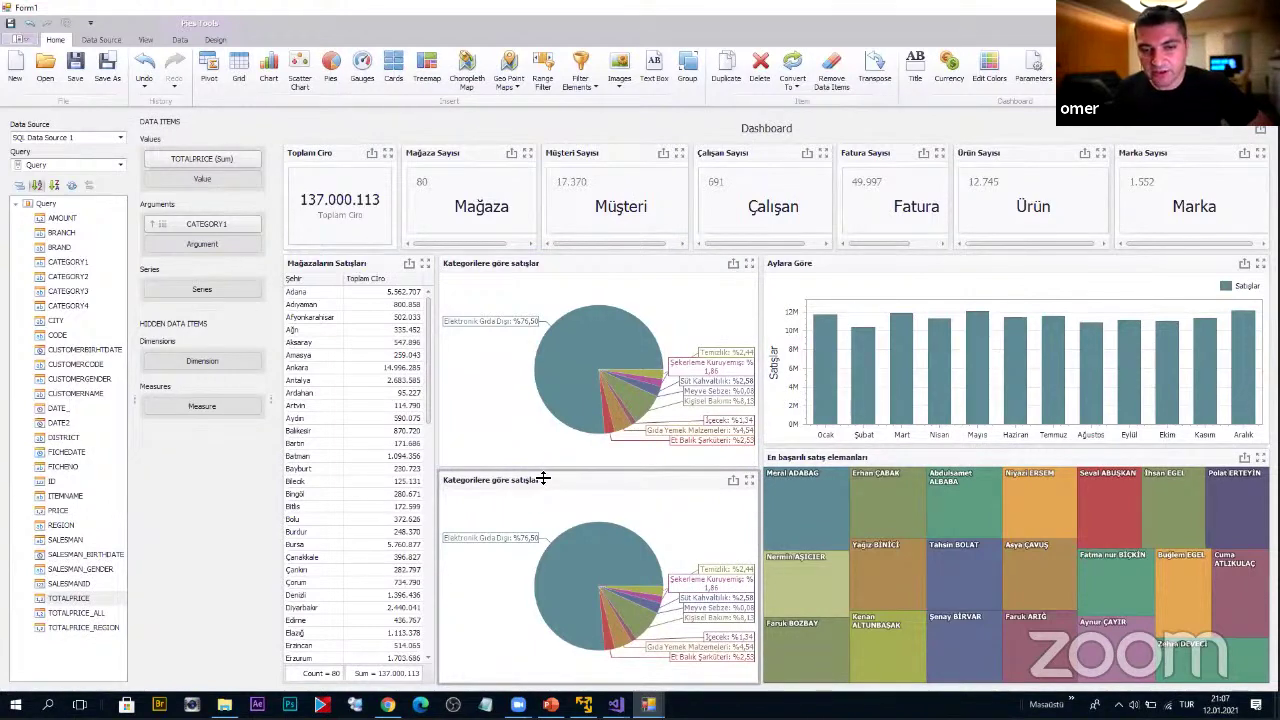
pyautogui.moveTo(543, 478); pyautogui.dragTo(546, 482)
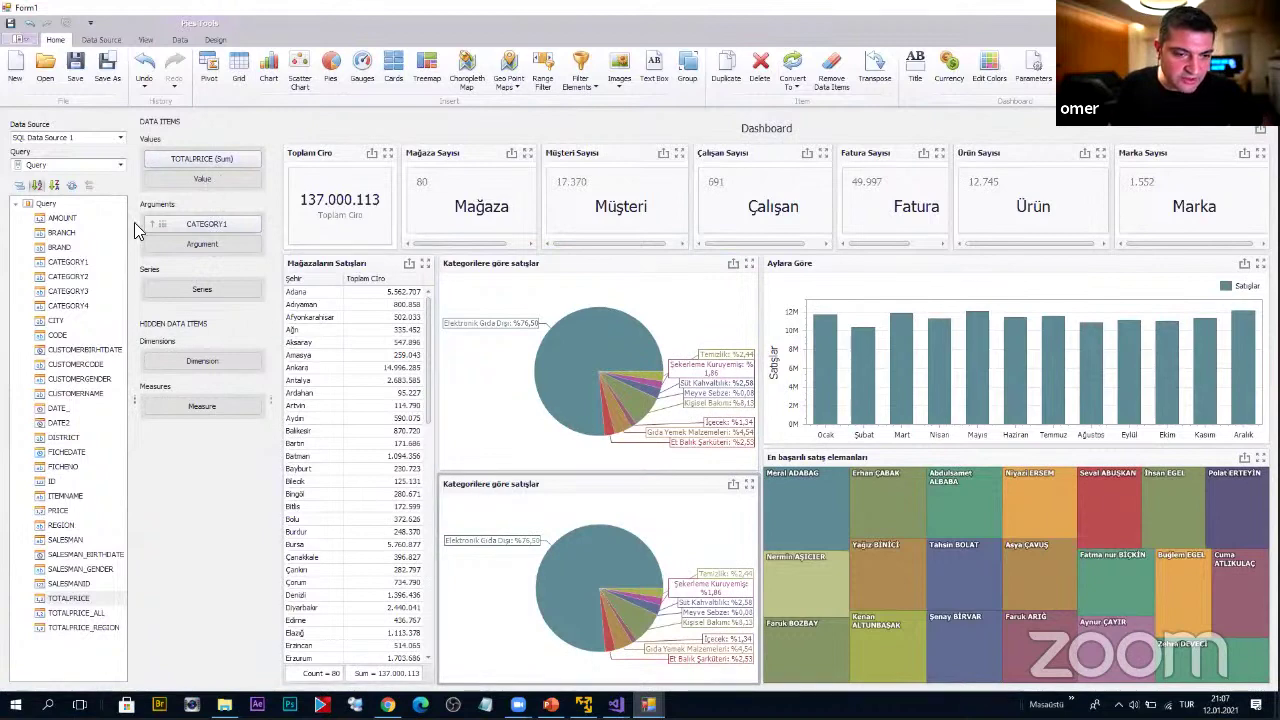
# Replace CATEGORY1 with CUSTOMERGENDER as the lower pie's argument
pyautogui.moveTo(226, 233); pyautogui.dragTo(185, 247)
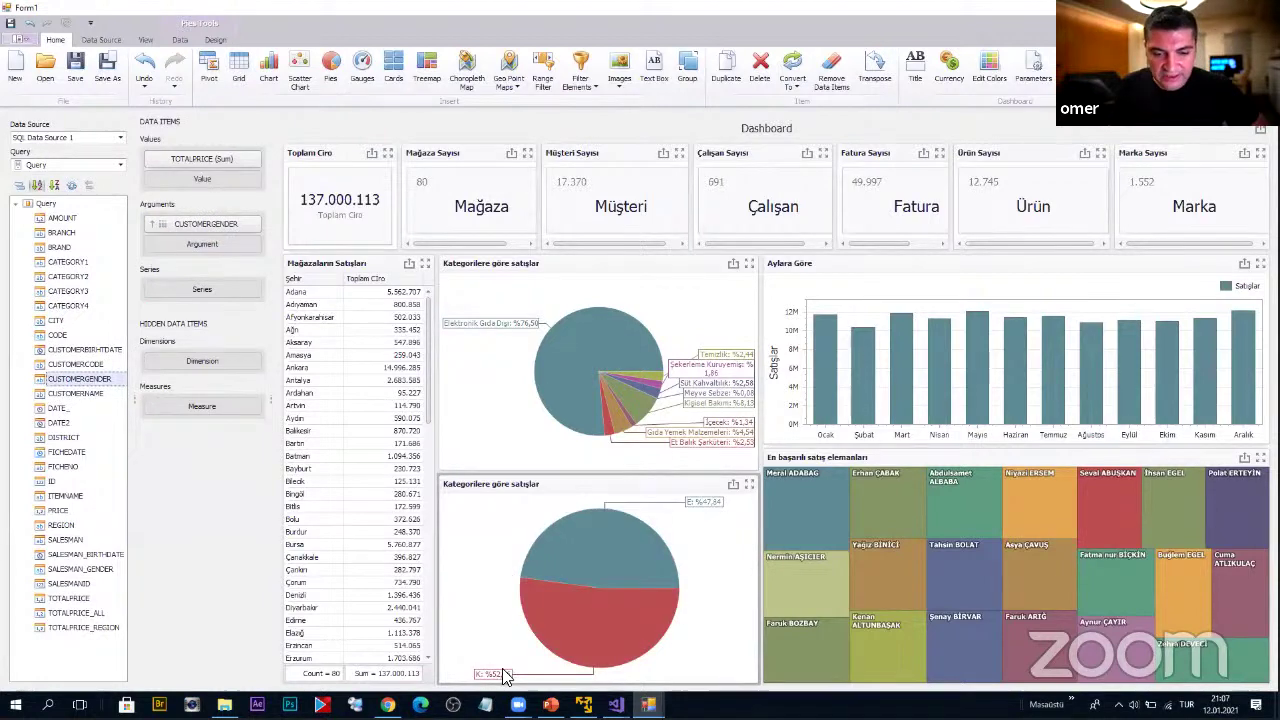
pyautogui.moveTo(616, 557)
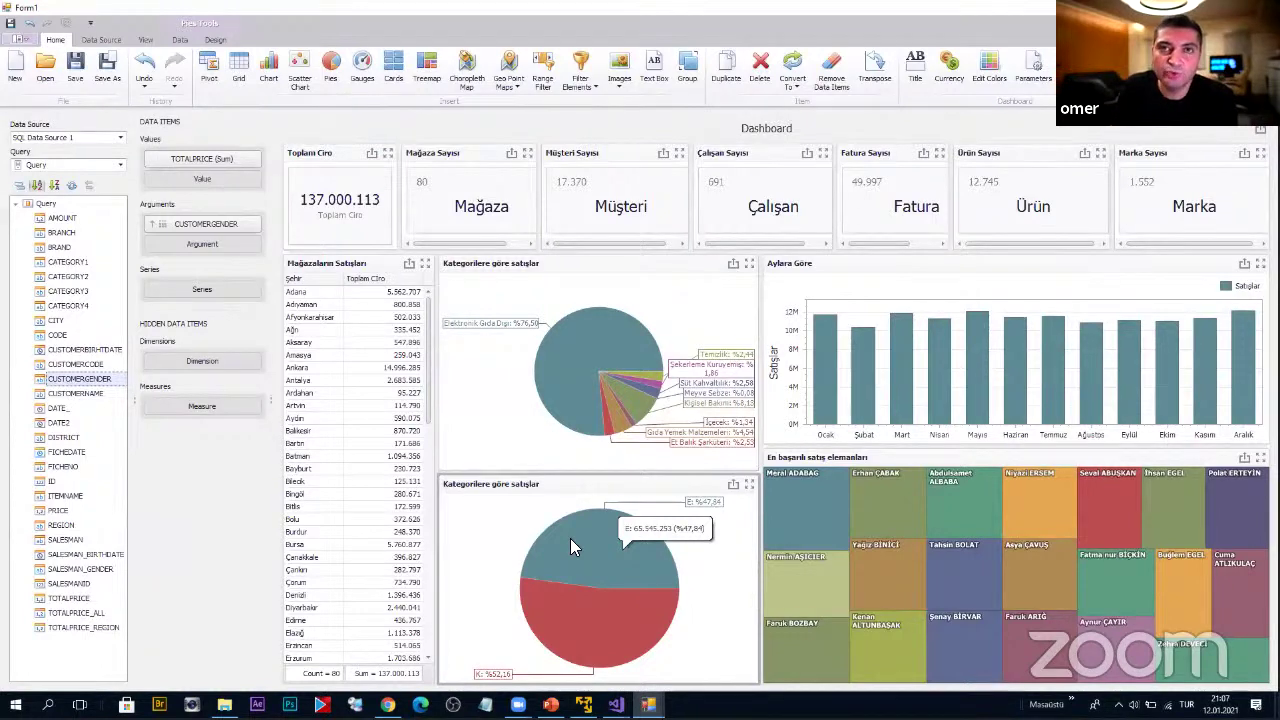
# Duplicate the gender pie, drag the copy to reshape the layout columns, then delete the copy
pyautogui.rightClick(561, 490)
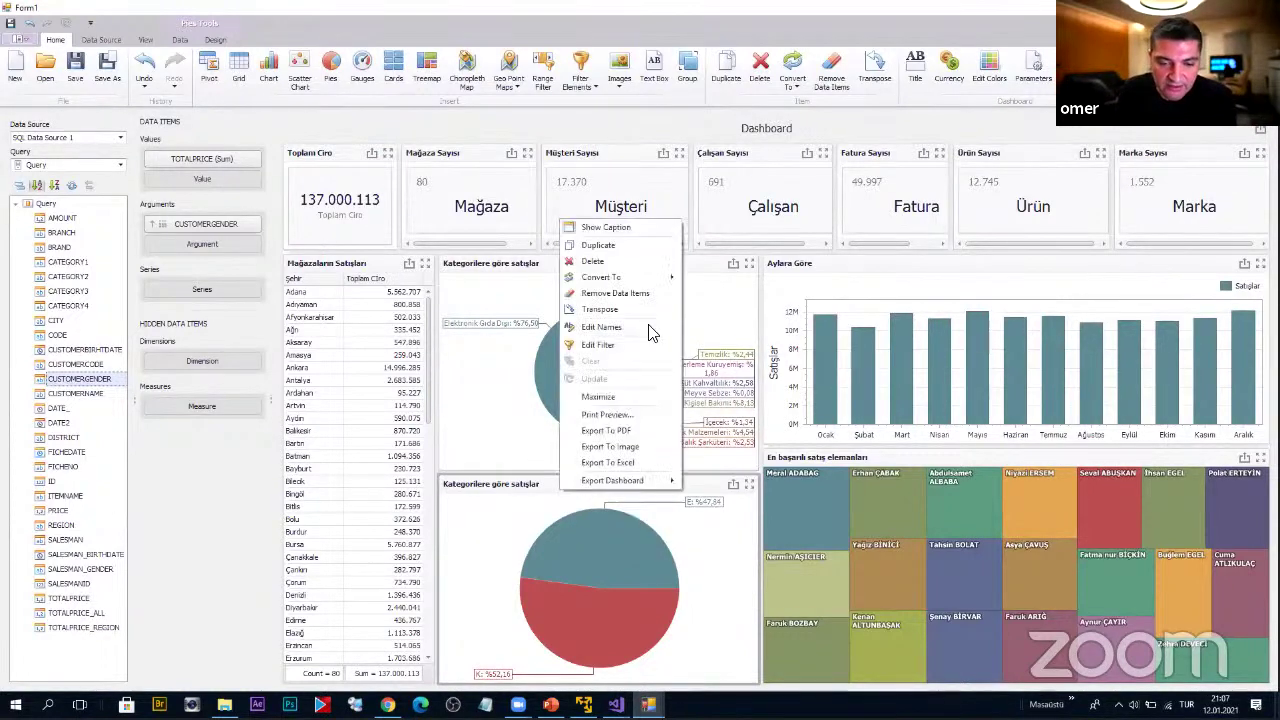
pyautogui.click(614, 294)
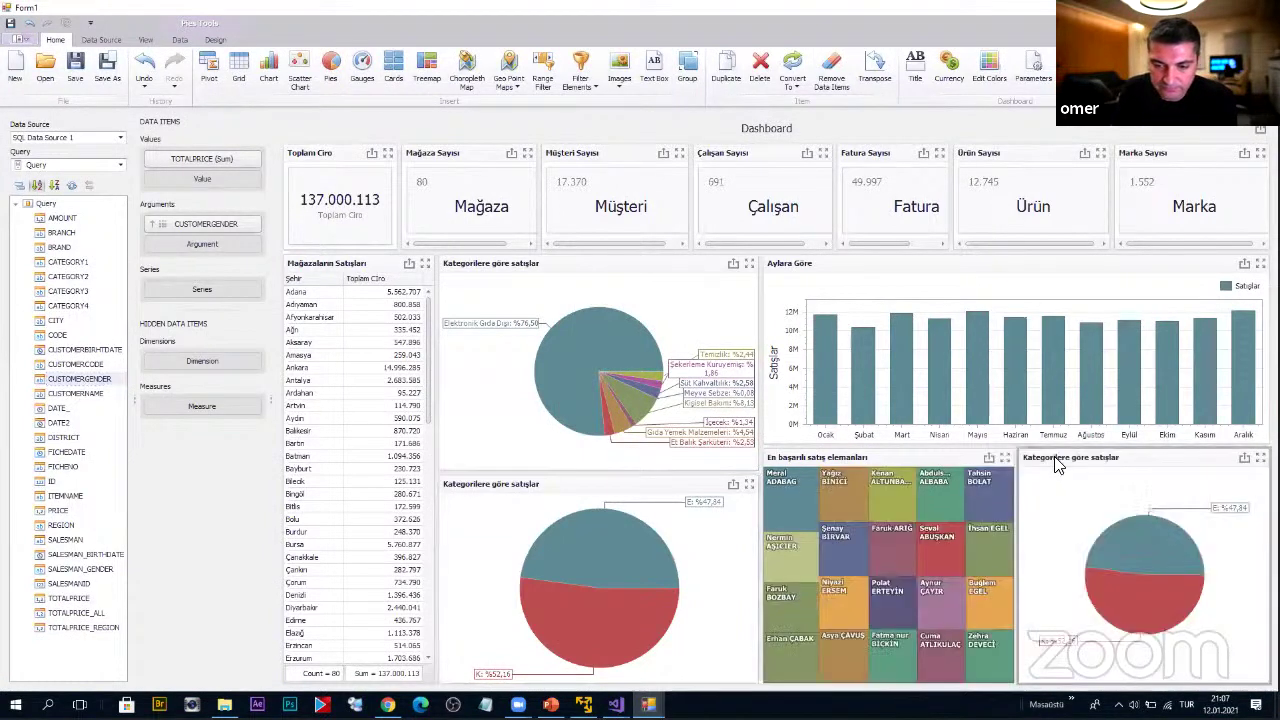
pyautogui.moveTo(1077, 468); pyautogui.dragTo(1268, 470)
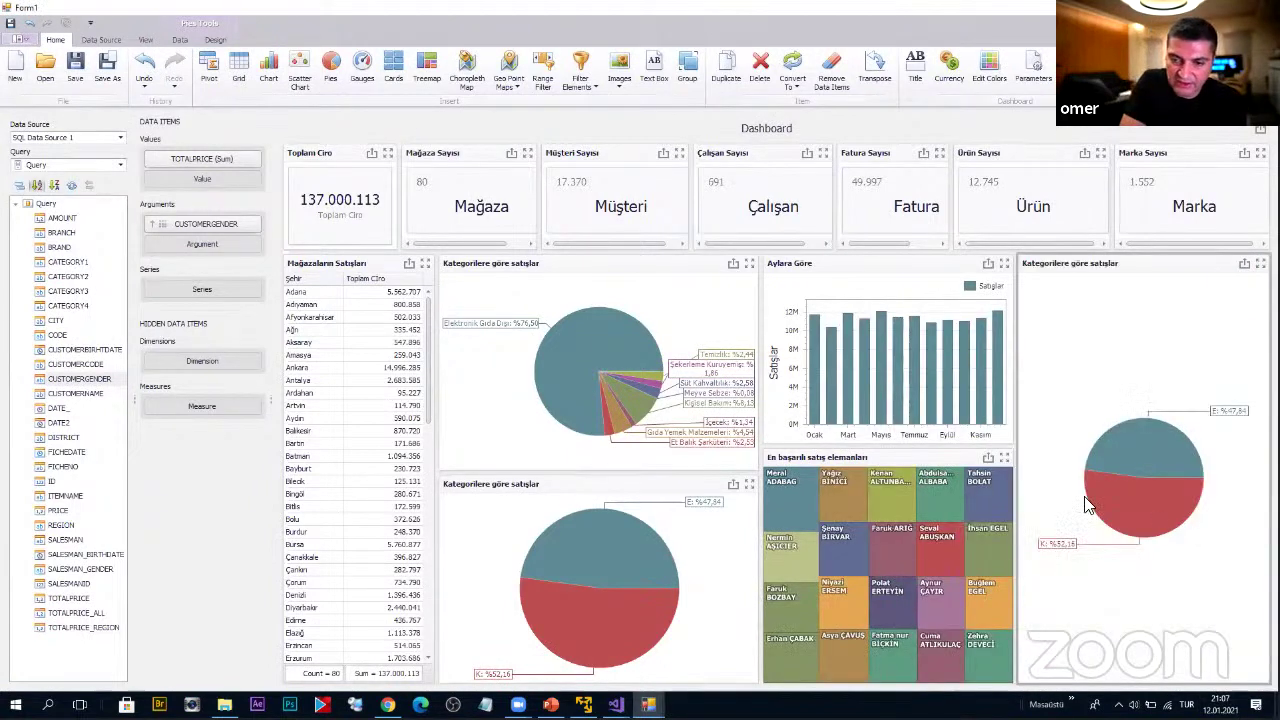
pyautogui.rightClick(1152, 271)
pyautogui.click(1185, 313)
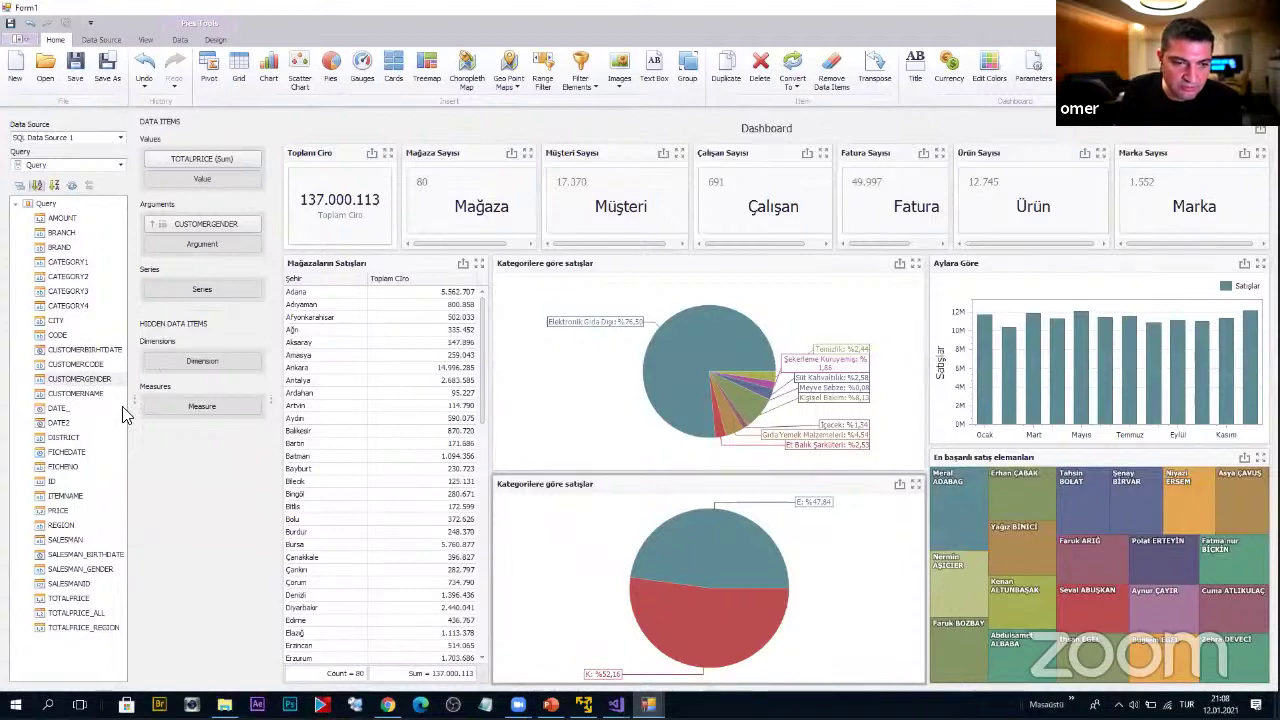
# Add a Count of CUSTOMERGENDER as a second value in the gender pie
pyautogui.moveTo(79, 379); pyautogui.dragTo(256, 180)
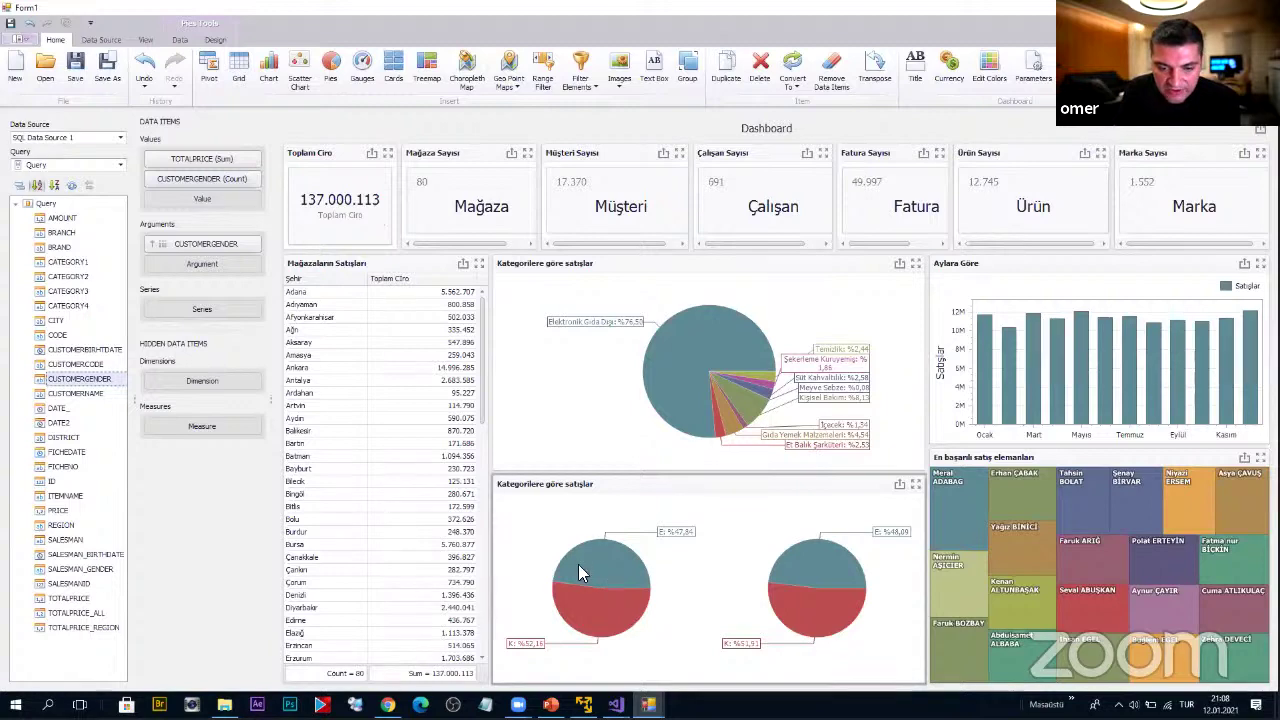
pyautogui.moveTo(574, 608)
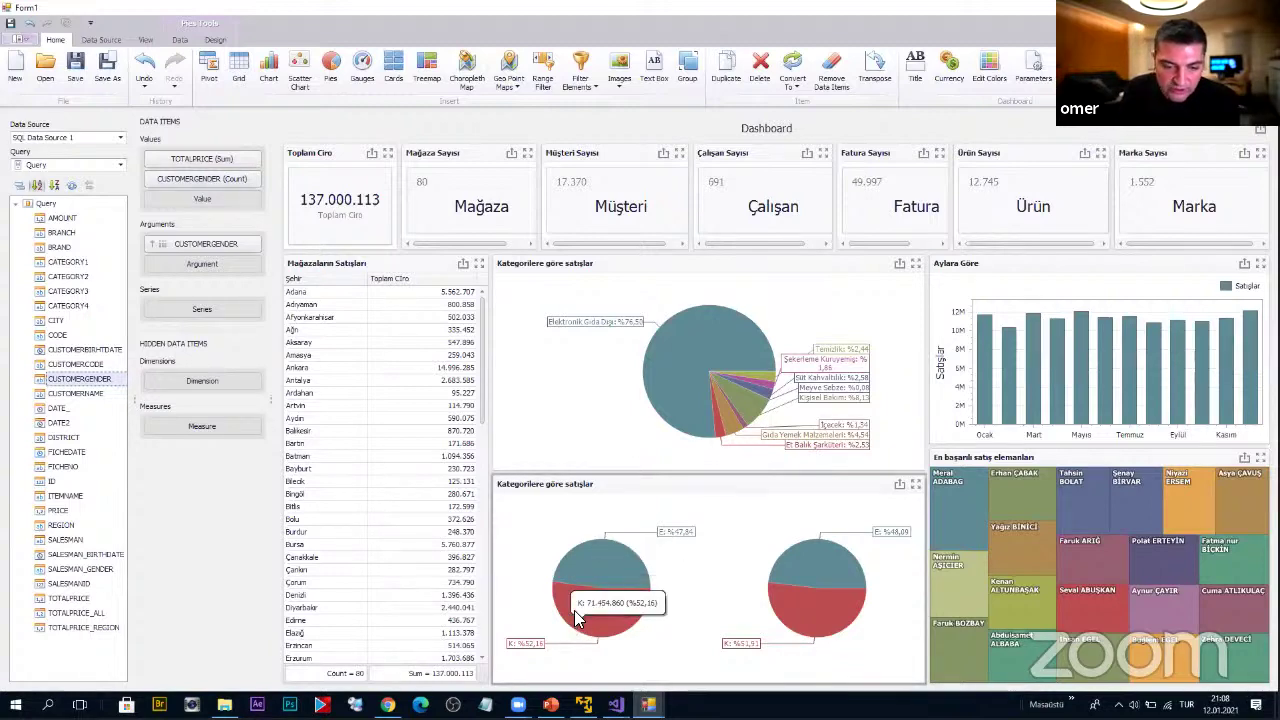
pyautogui.moveTo(813, 618)
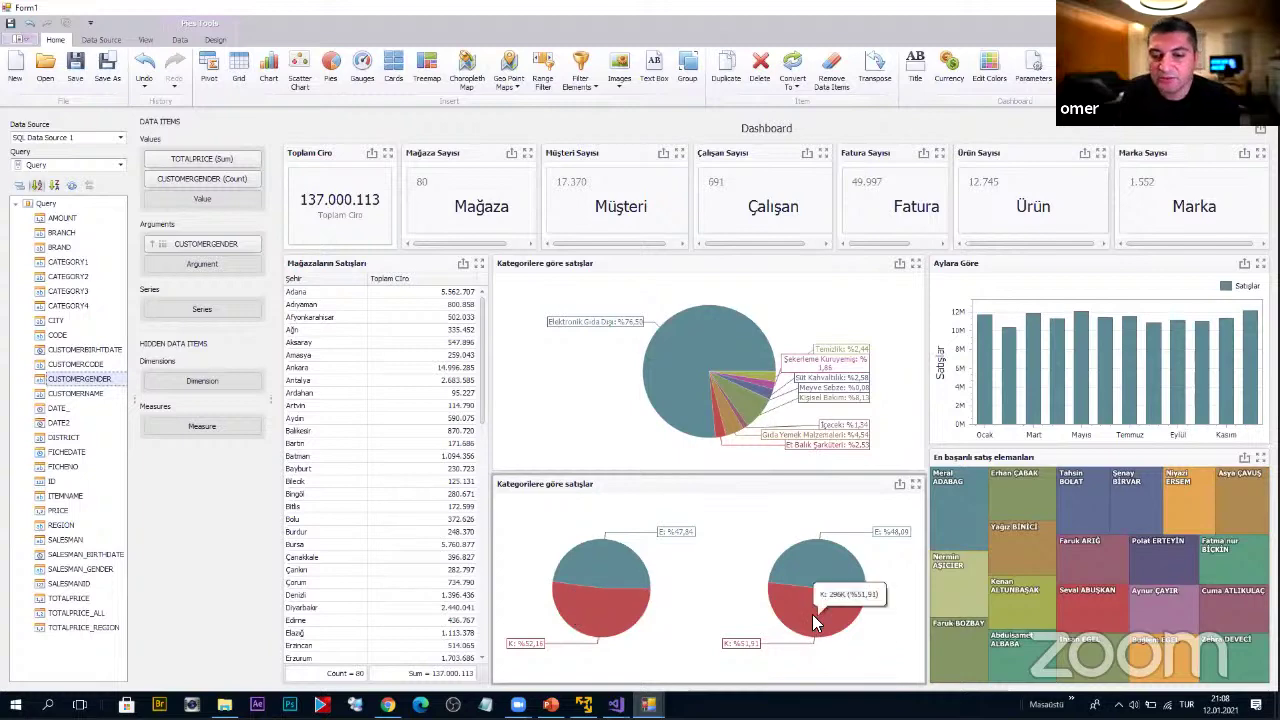
# Format the customer count as Number in Ones with a thousands group separator
pyautogui.click(257, 180)
pyautogui.click(300, 246)
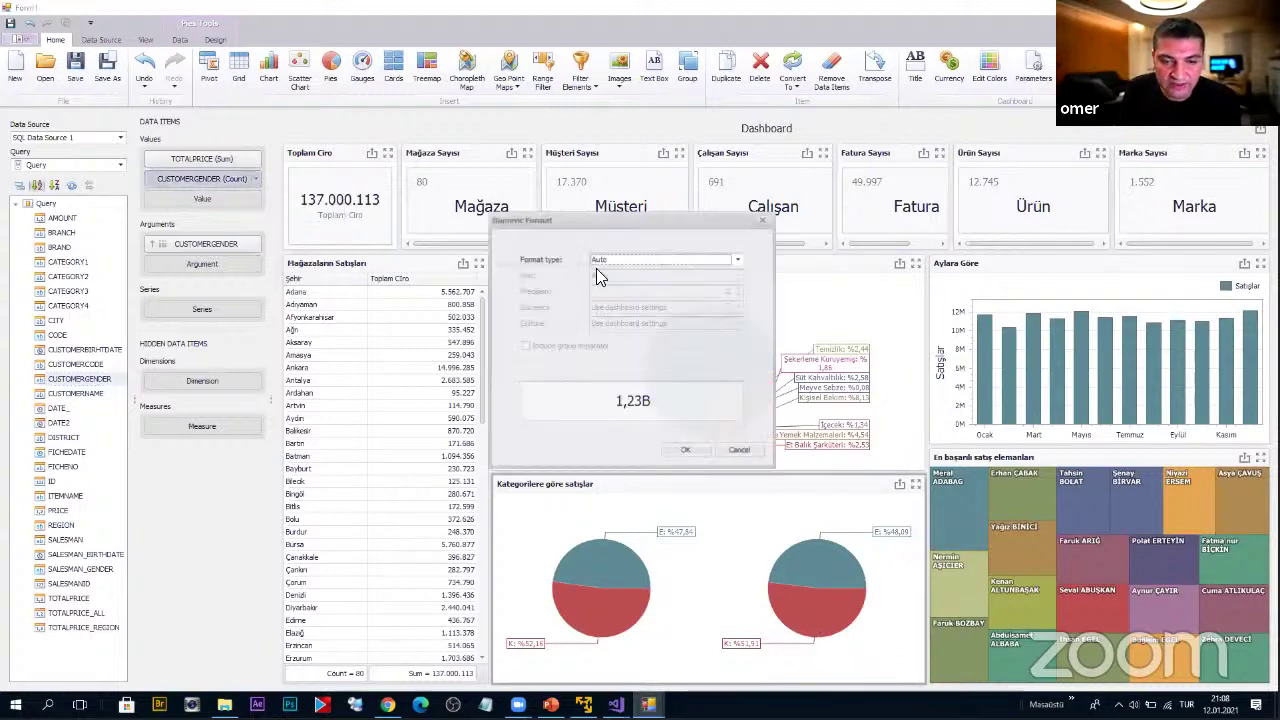
pyautogui.click(600, 261)
pyautogui.click(617, 290)
pyautogui.click(640, 275)
pyautogui.click(614, 294)
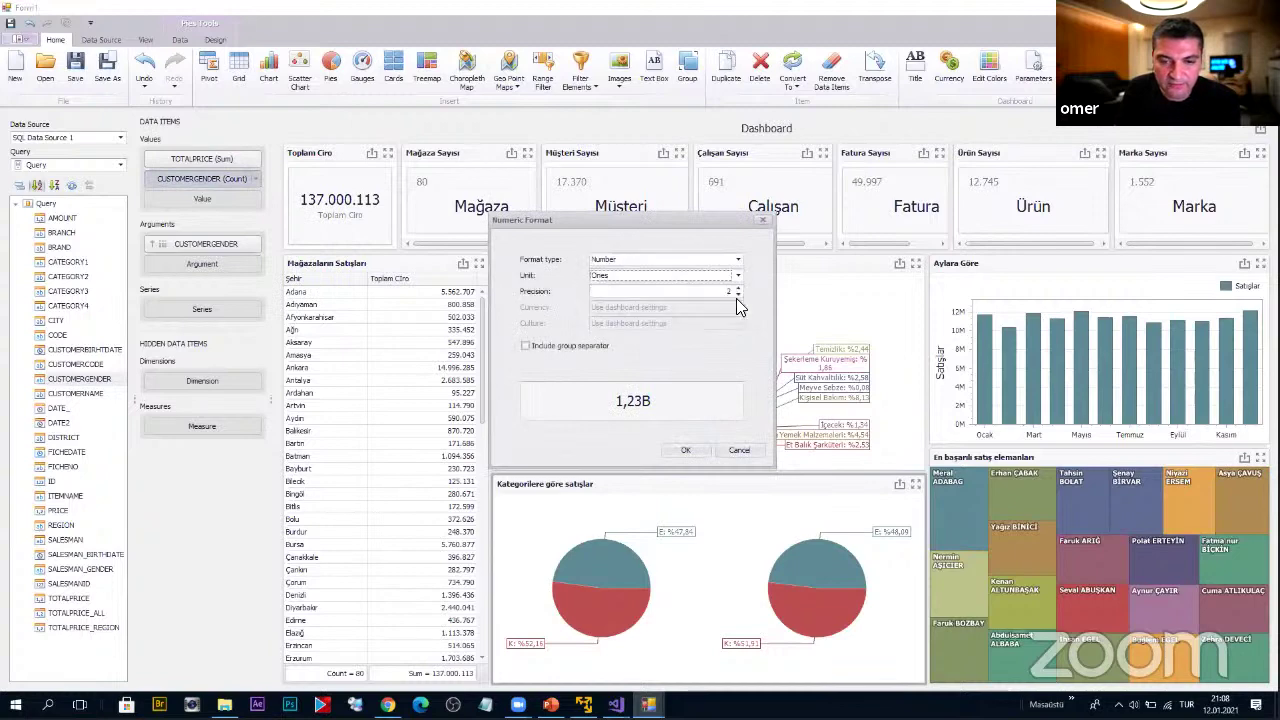
pyautogui.click(736, 290)
pyautogui.click(525, 345)
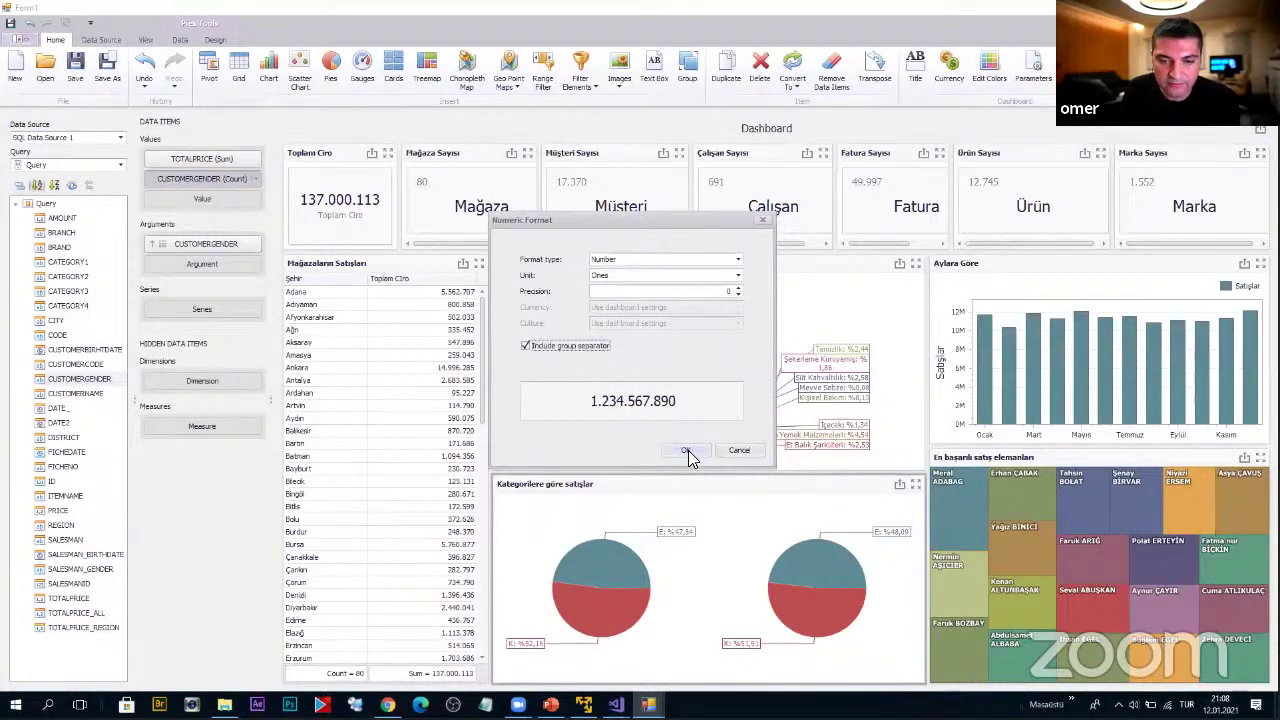
pyautogui.click(686, 450)
pyautogui.click(256, 159)
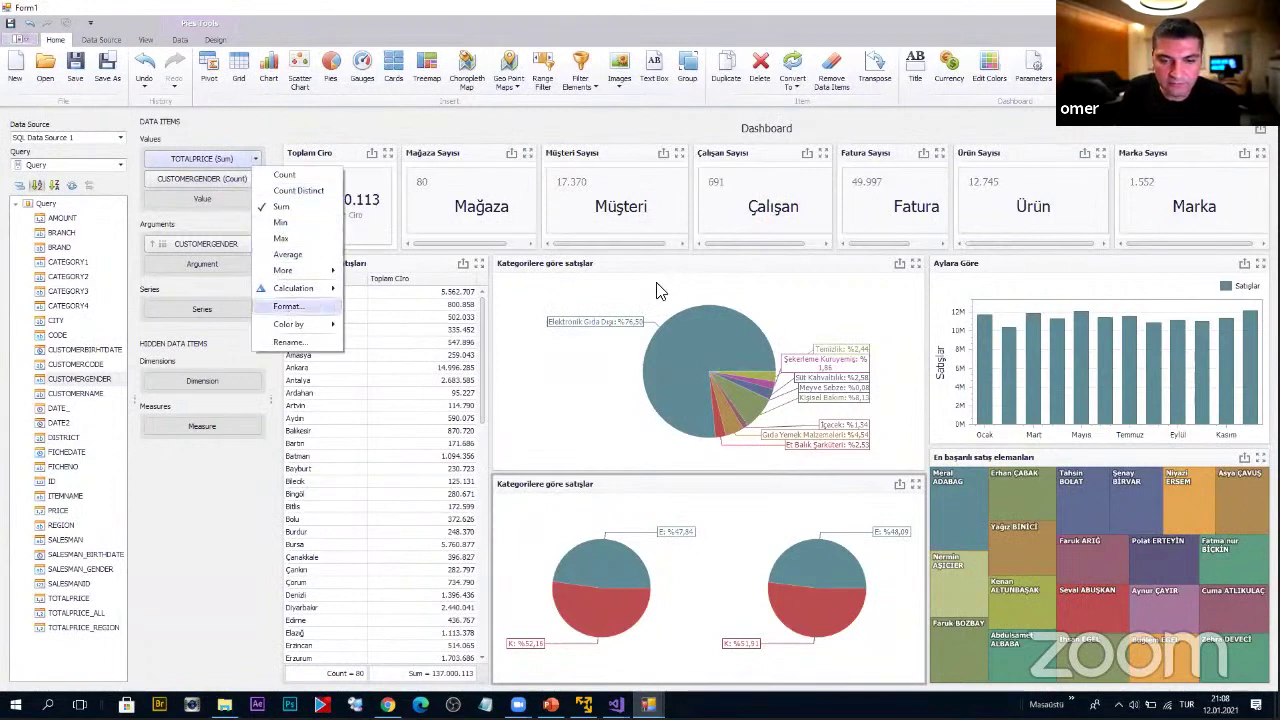
# Set the second gender pie's CUSTOMERGENDER value summary to Count
pyautogui.press('Return')
pyautogui.click(739, 451)
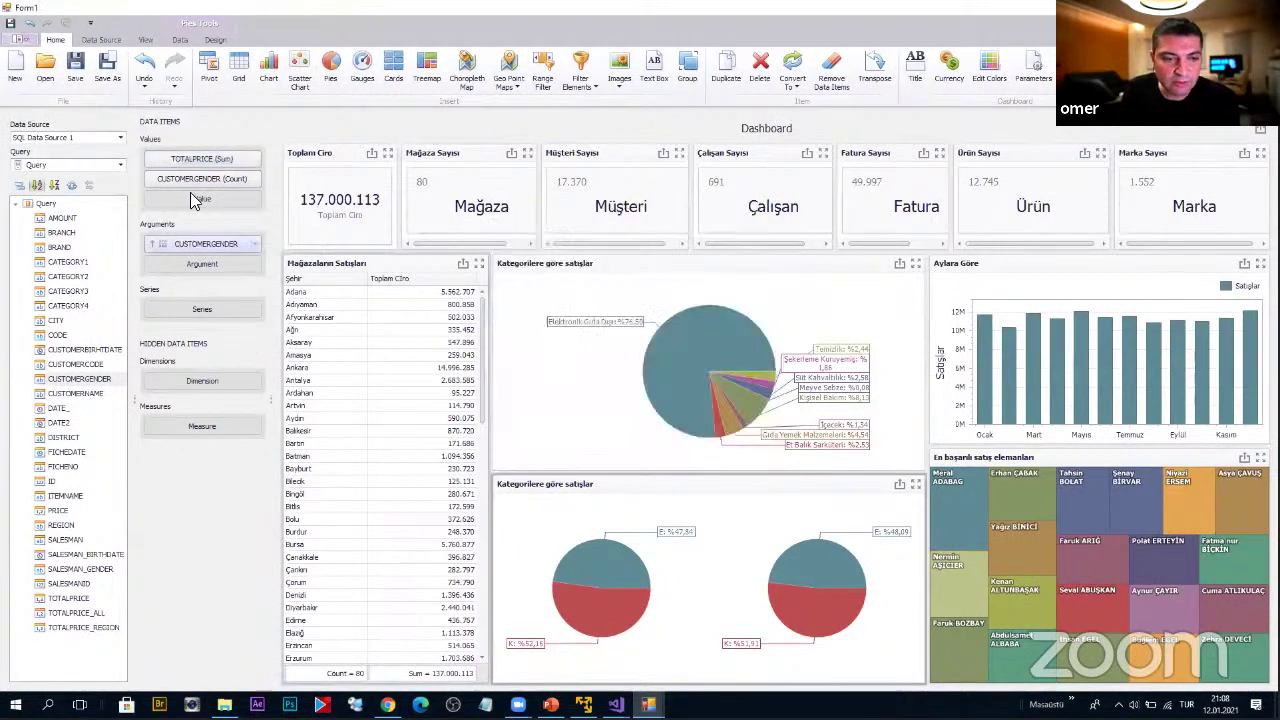
pyautogui.click(256, 178)
pyautogui.click(240, 196)
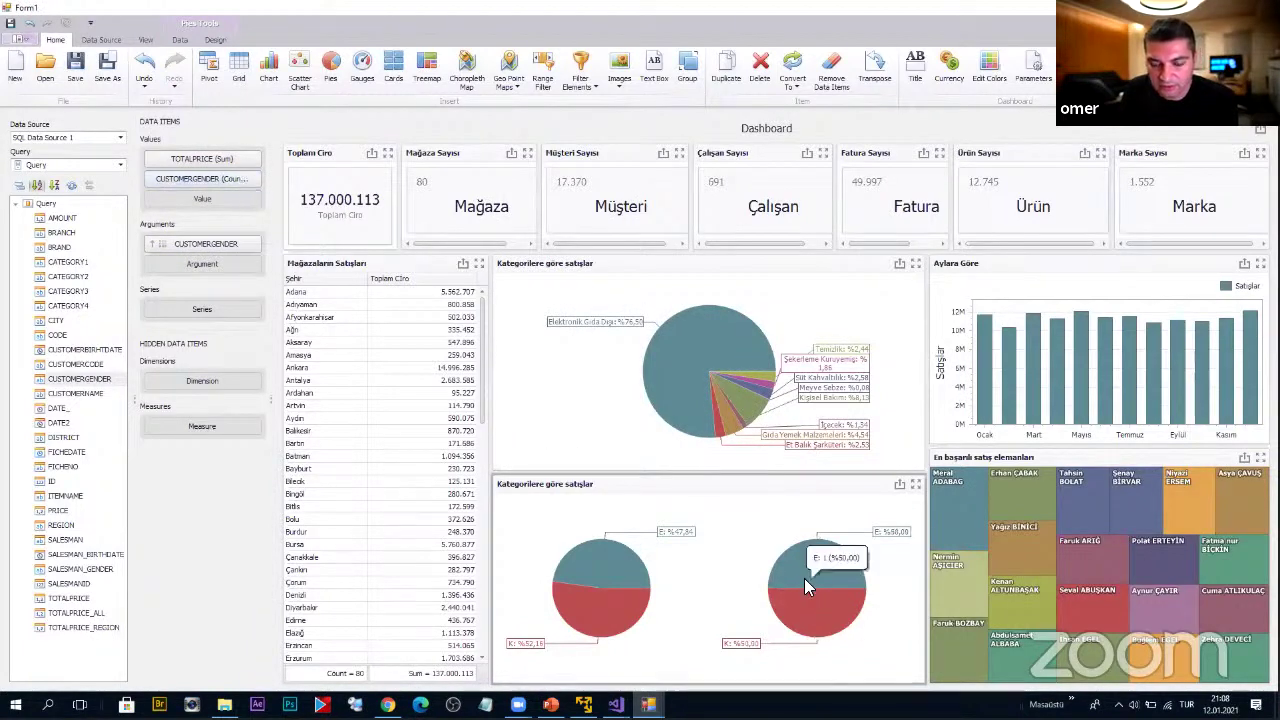
pyautogui.click(254, 178)
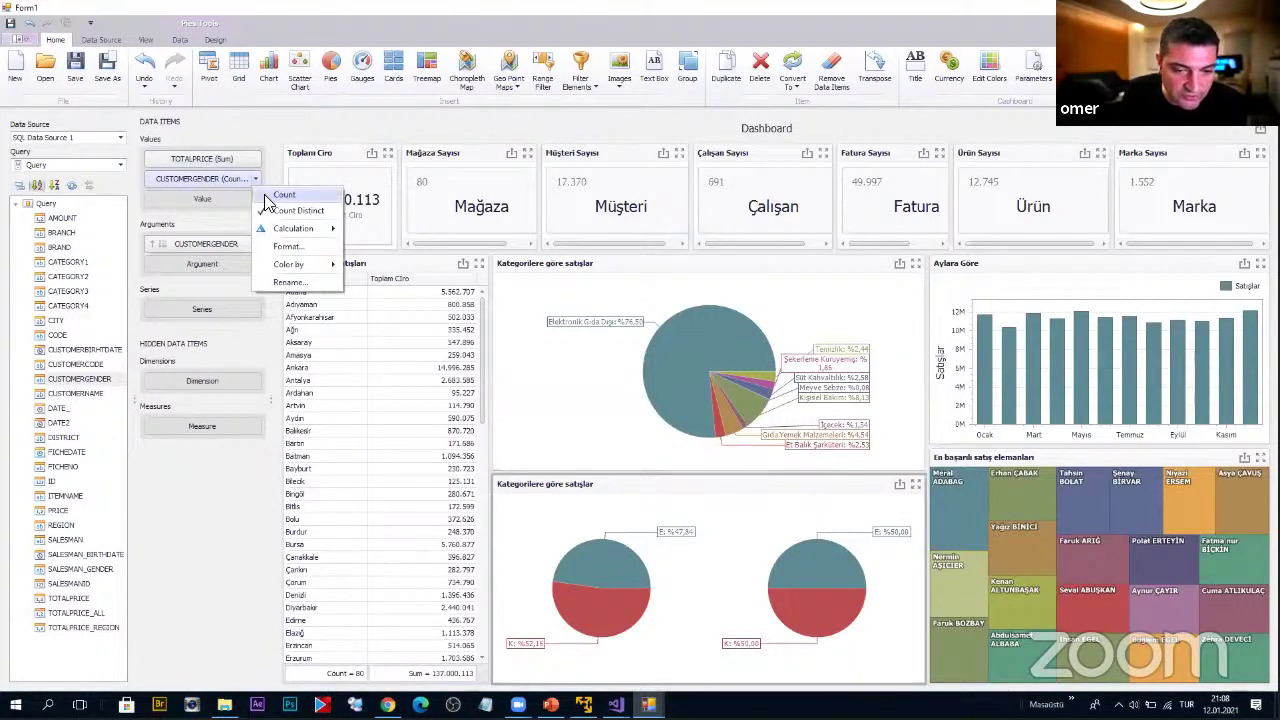
pyautogui.click(268, 196)
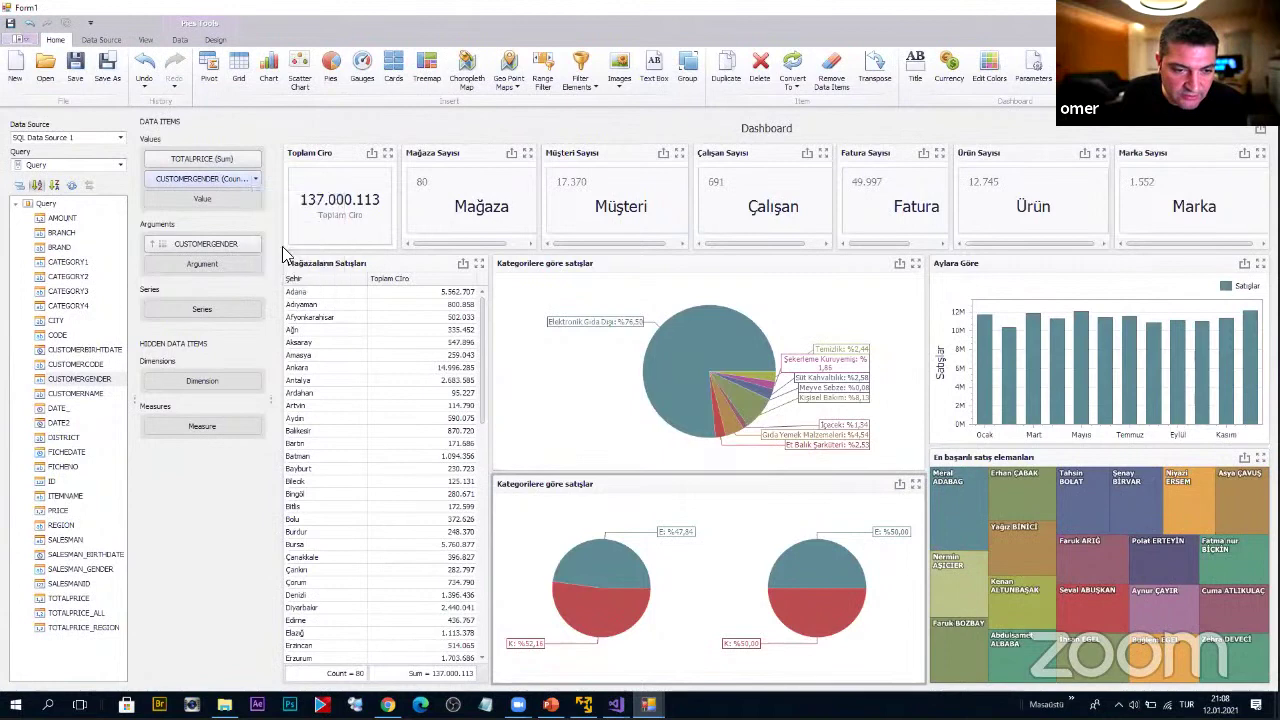
# Widen the right-hand chart column and the city sales table, then close the dashboard designer
pyautogui.moveTo(838, 558)
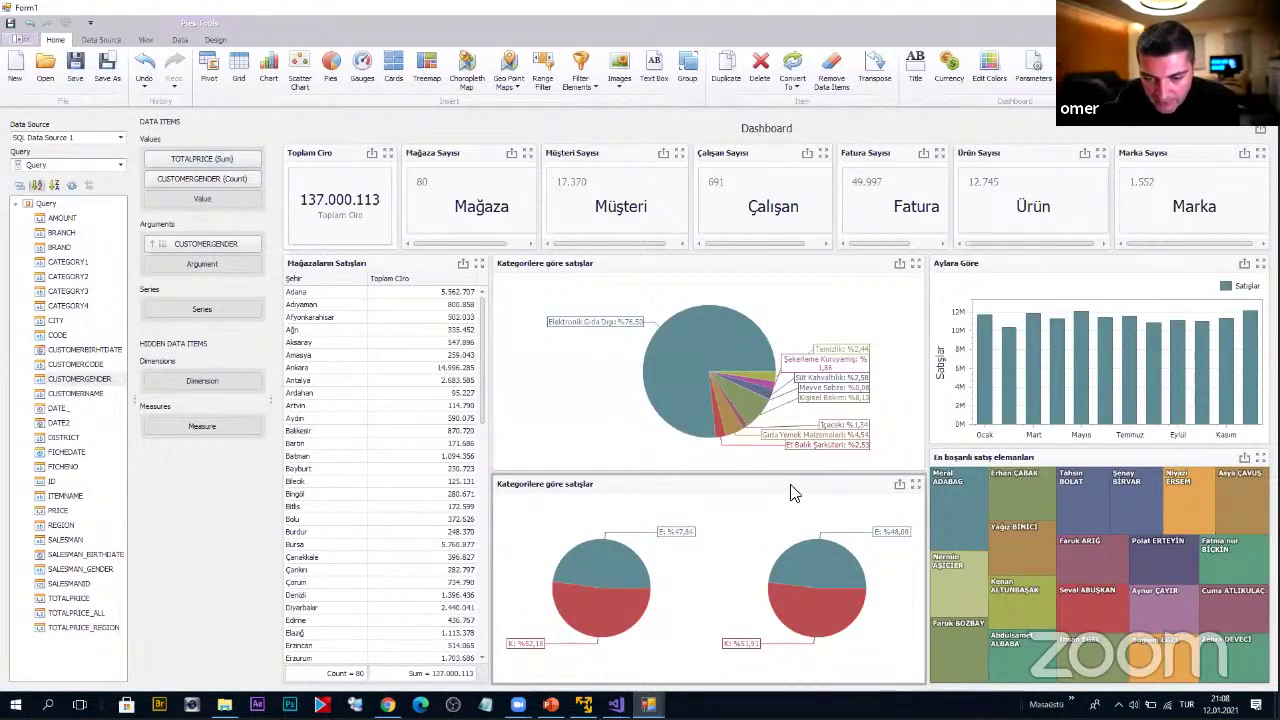
pyautogui.moveTo(922, 482); pyautogui.dragTo(889, 486)
pyautogui.moveTo(489, 476); pyautogui.dragTo(495, 445)
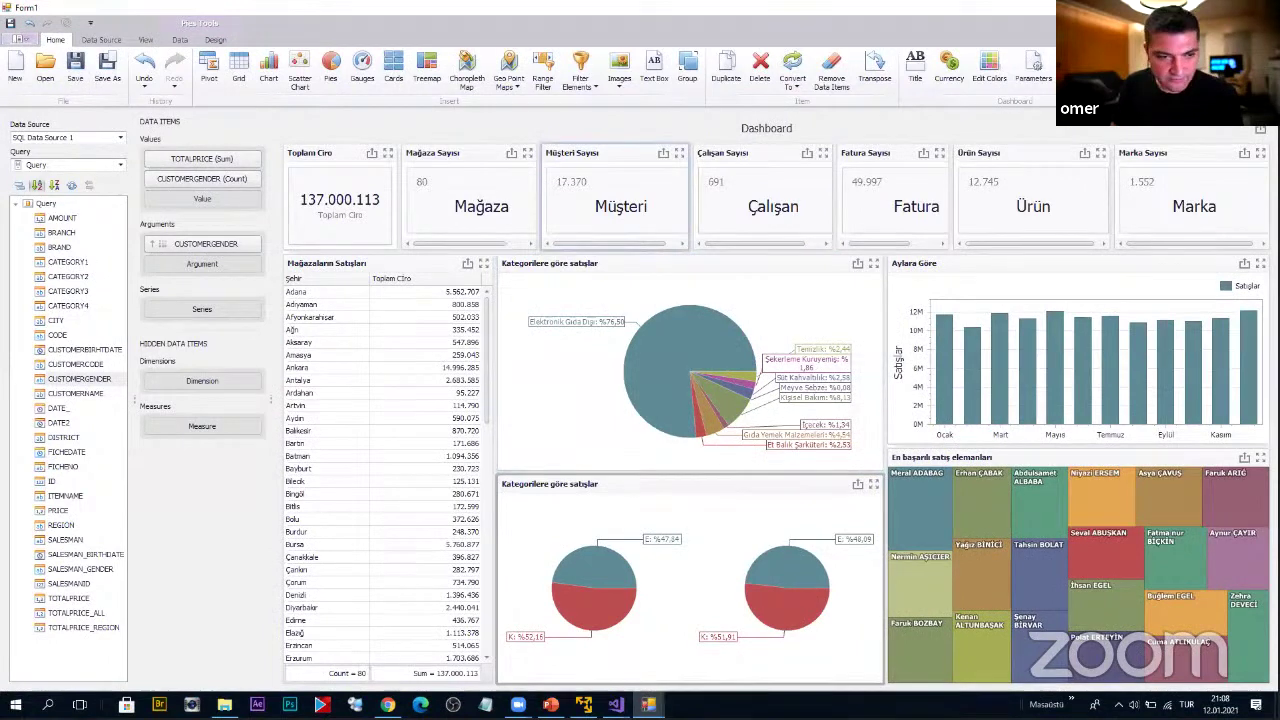
pyautogui.click(1268, 7)
# Close the running app and bring up UskuyazEtkinlik's frmMain in design view
pyautogui.hotkey('alt', 'F4')
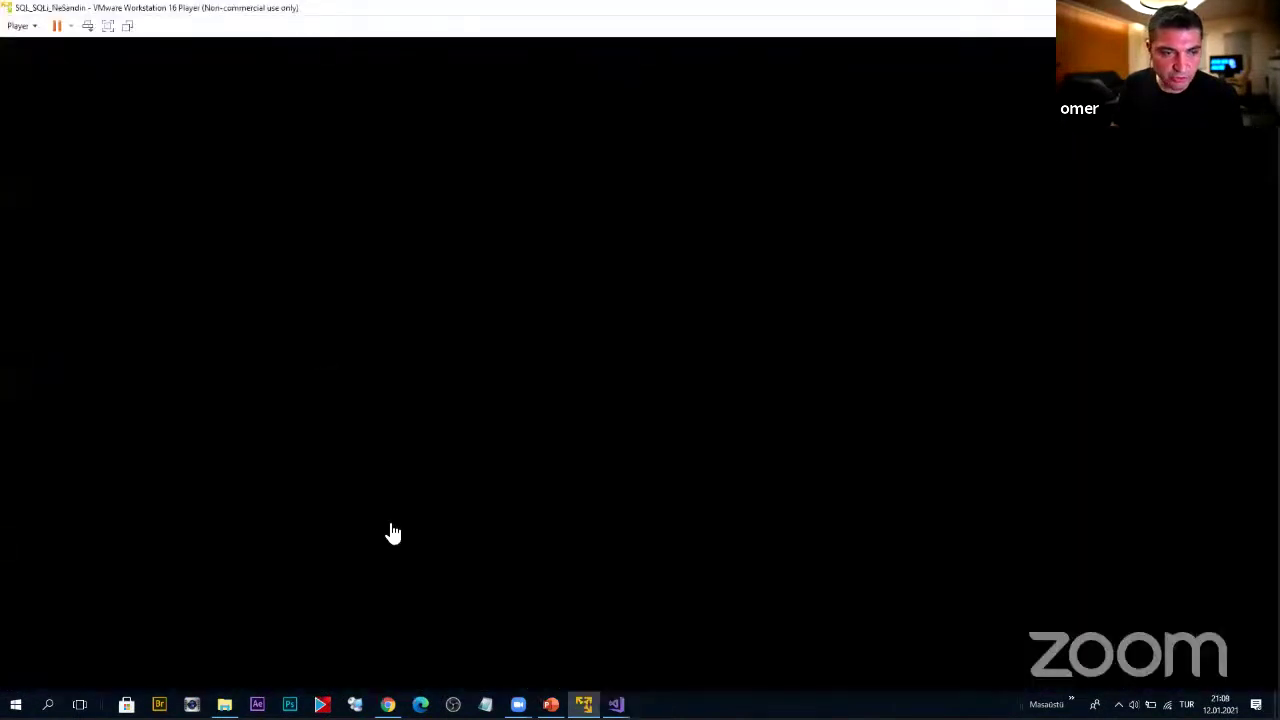
pyautogui.moveTo(632, 700)
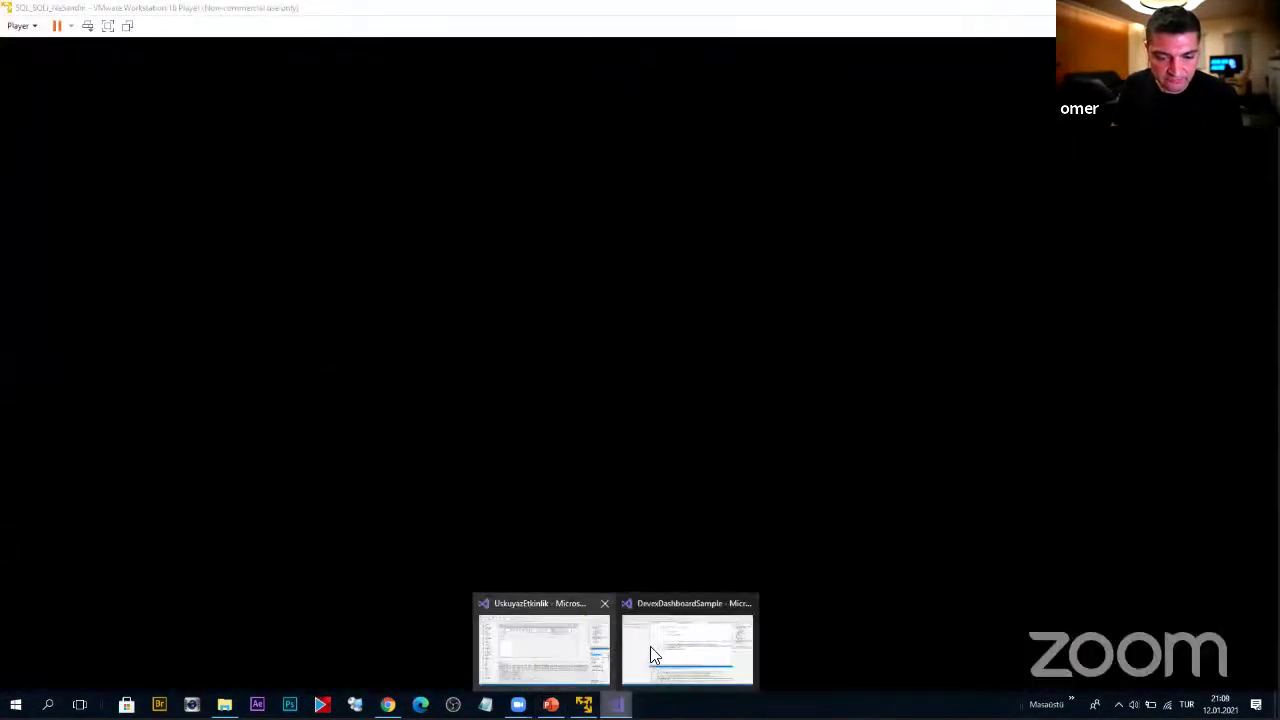
pyautogui.click(686, 645)
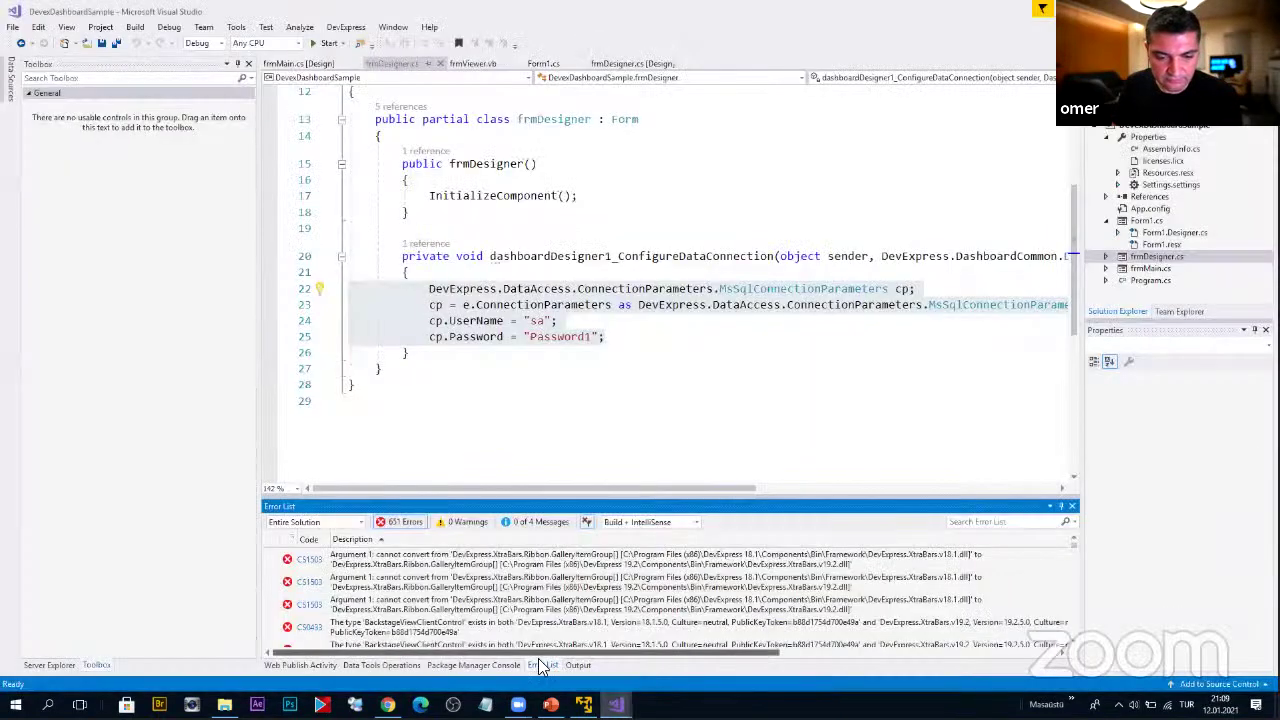
pyautogui.hotkey('alt', 'Tab')
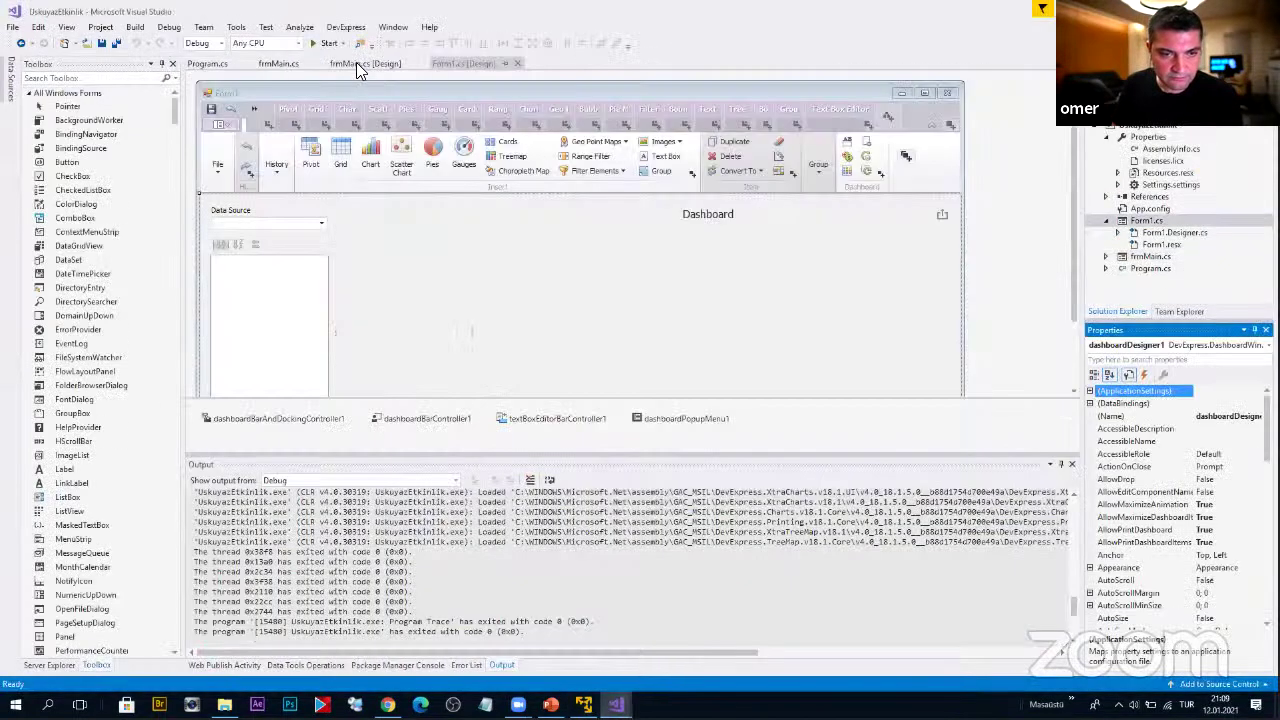
pyautogui.click(280, 64)
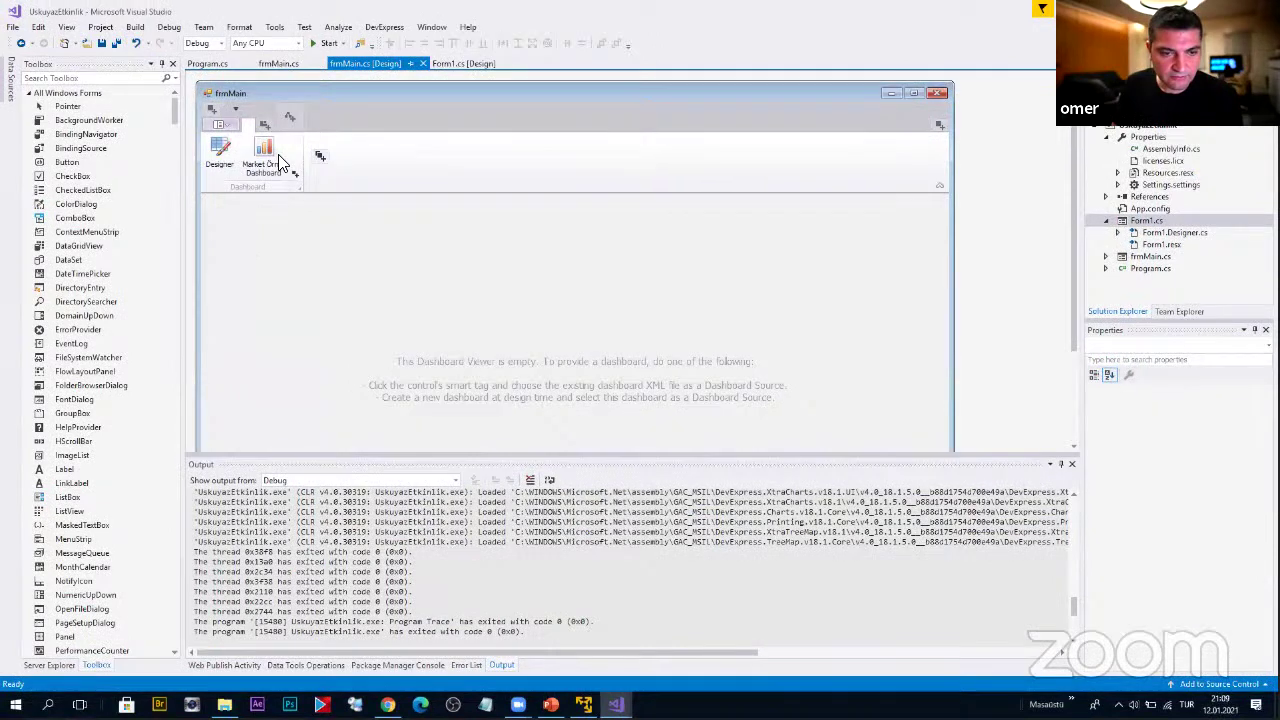
# Add a new button to the Dashboard ribbon group captioned 'Market Örnek2'
pyautogui.click(295, 173)
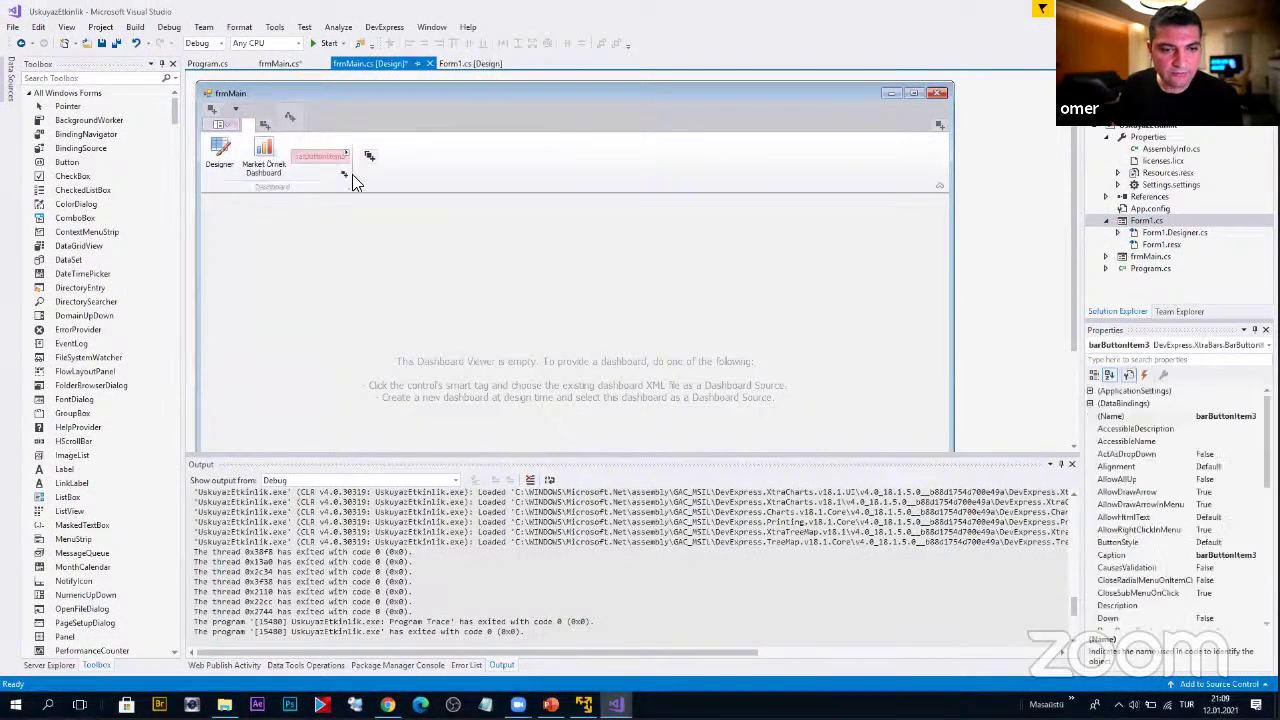
pyautogui.click(1245, 556)
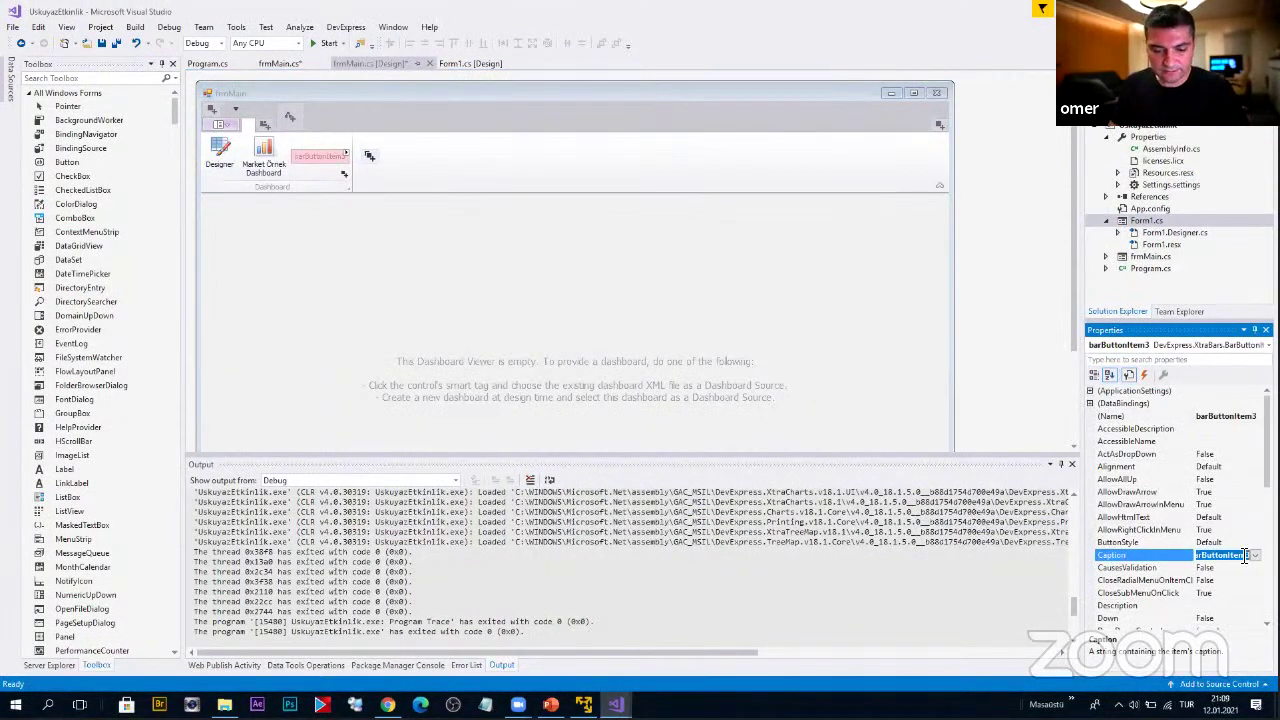
pyautogui.write('Market')
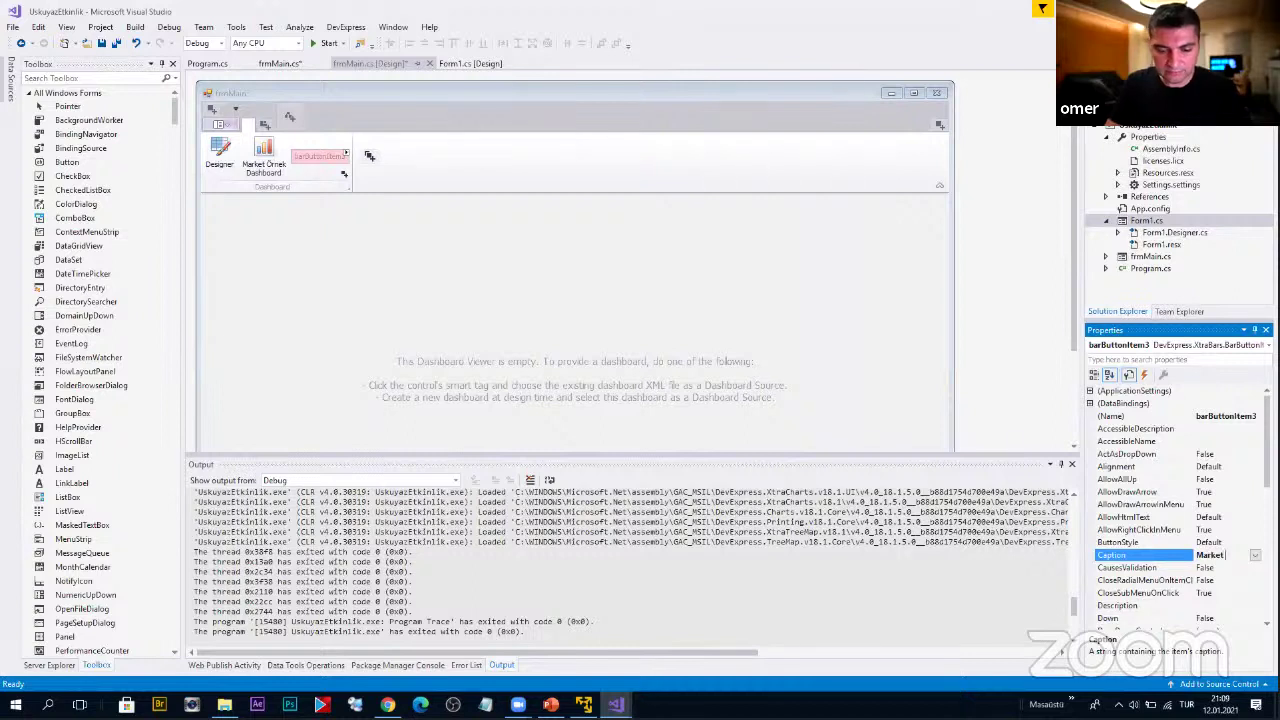
pyautogui.write(' Örnek2')
pyautogui.press('Return')
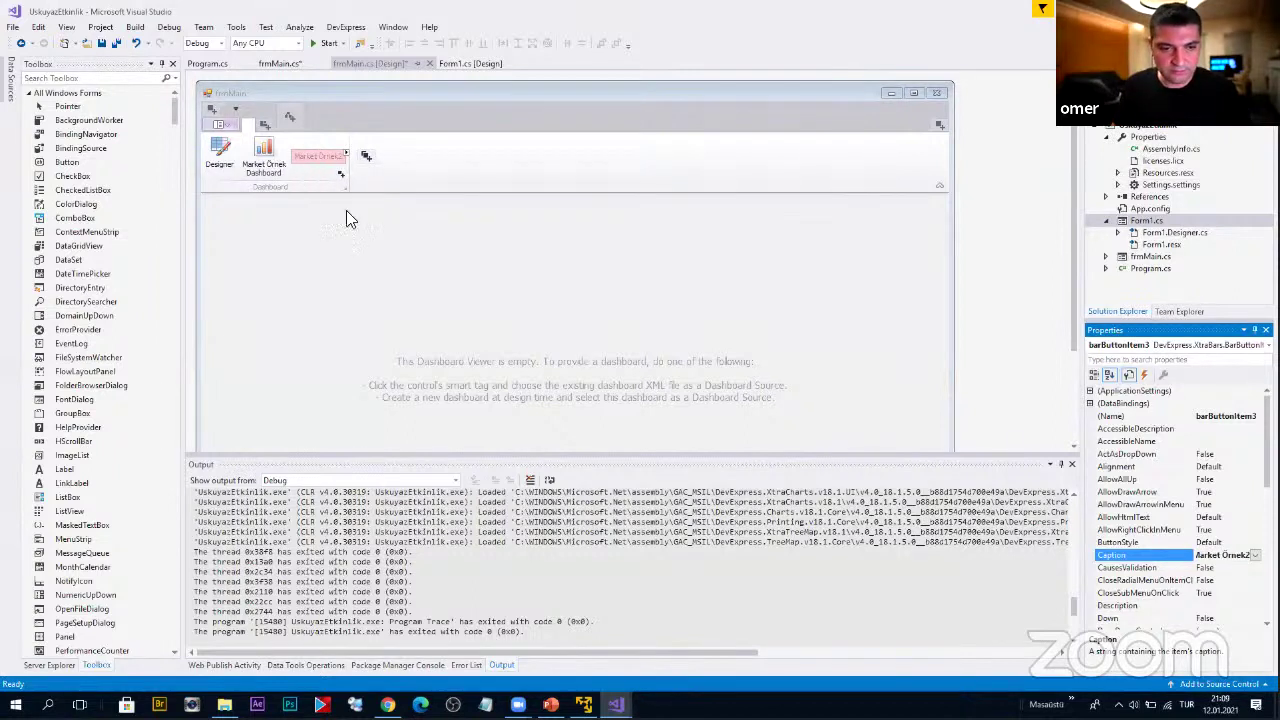
# Give the new button a bar-chart icon from the Chart category as its Large Image
pyautogui.click(347, 154)
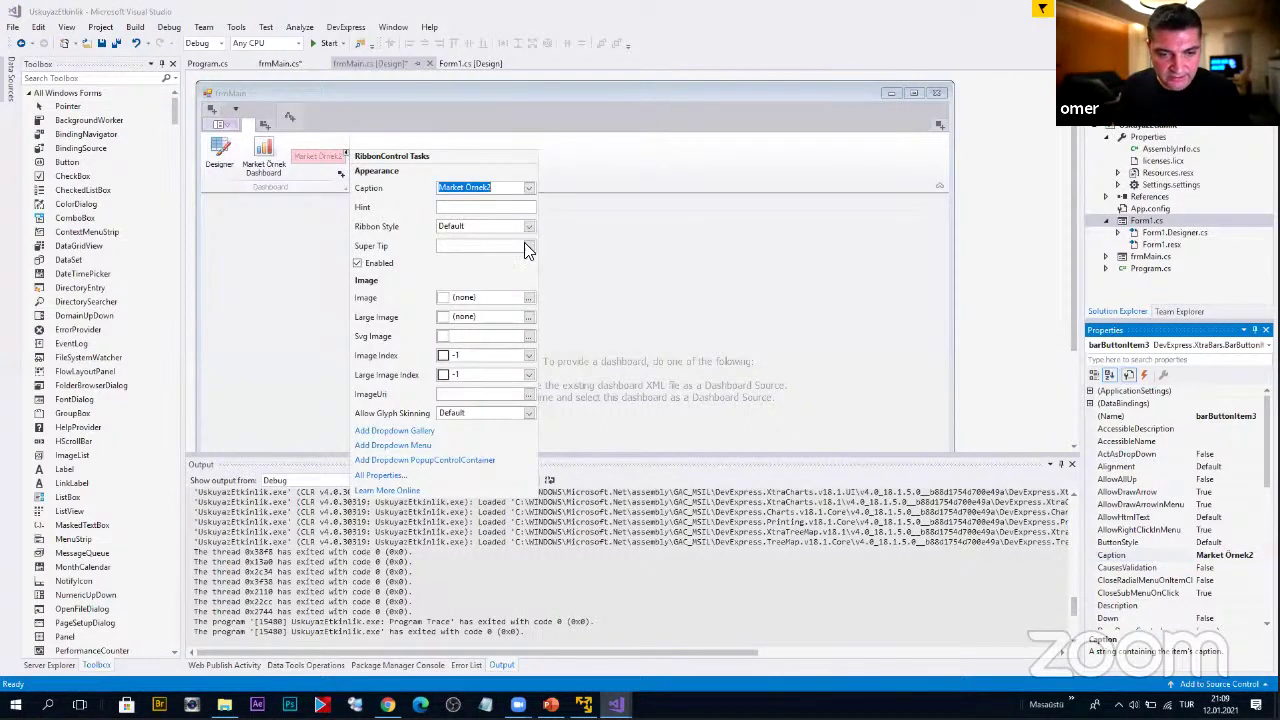
pyautogui.click(530, 317)
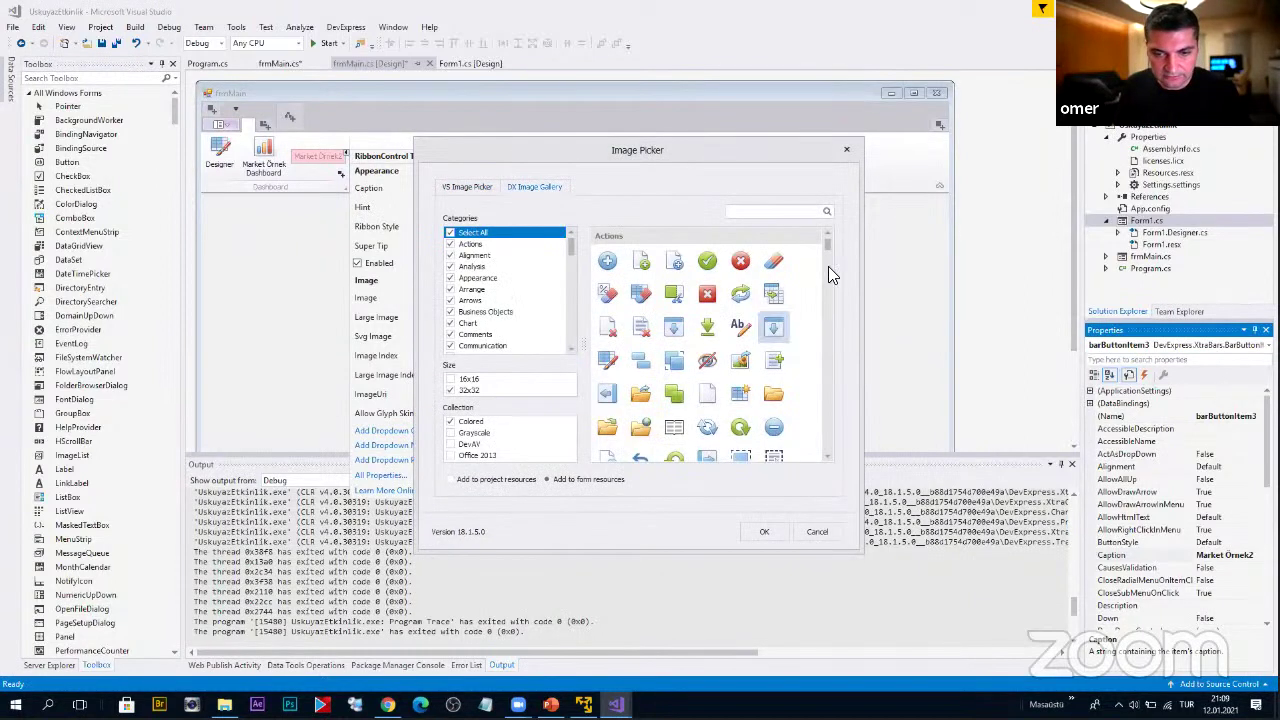
pyautogui.click(450, 233)
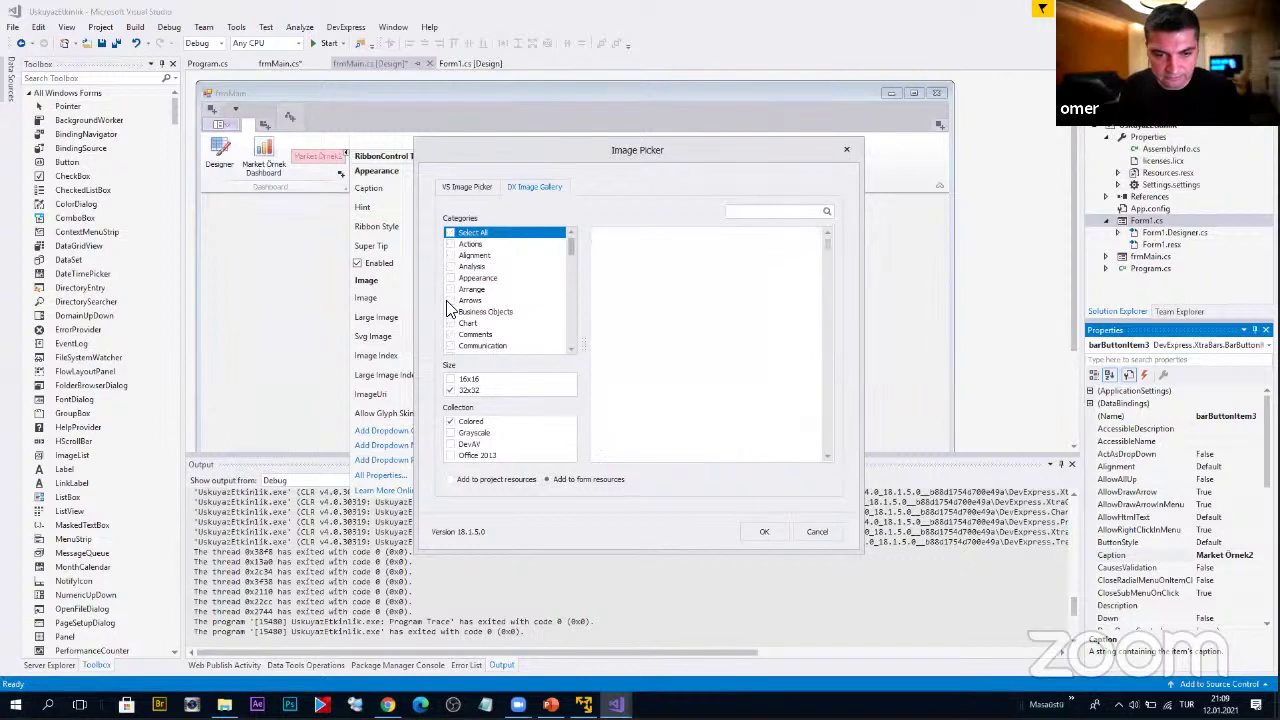
pyautogui.click(450, 323)
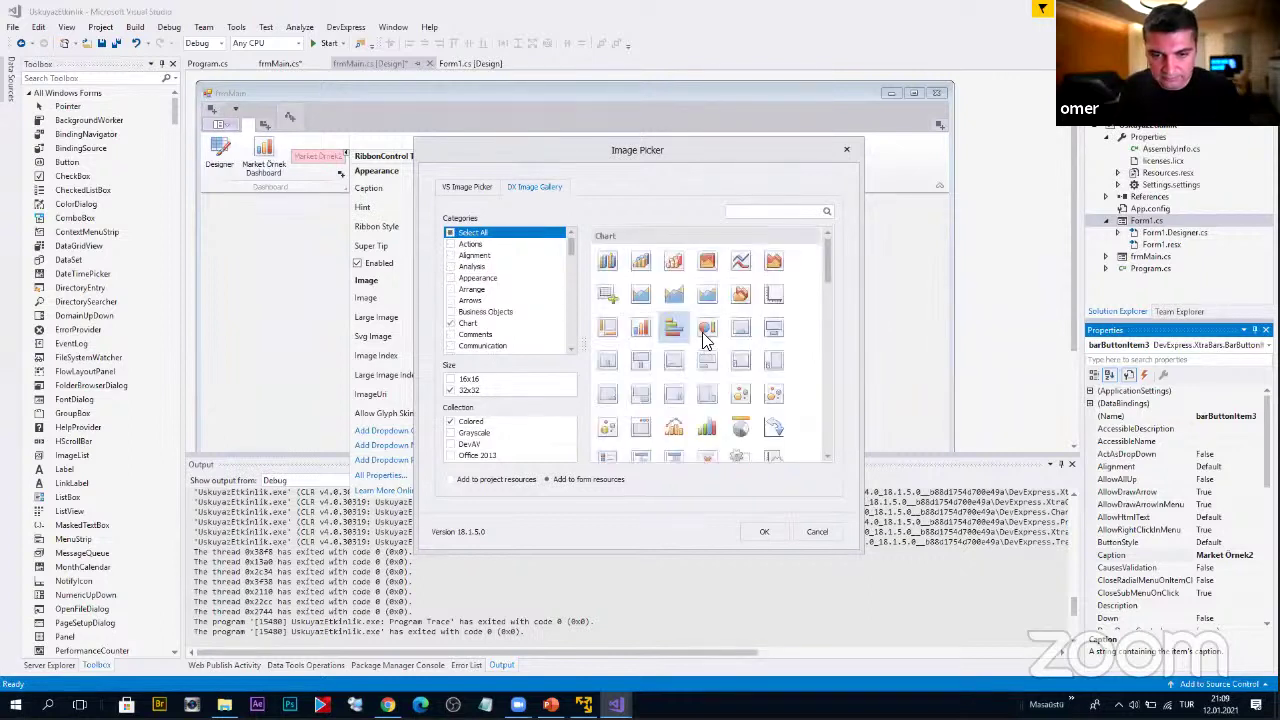
pyautogui.click(707, 327)
pyautogui.click(707, 427)
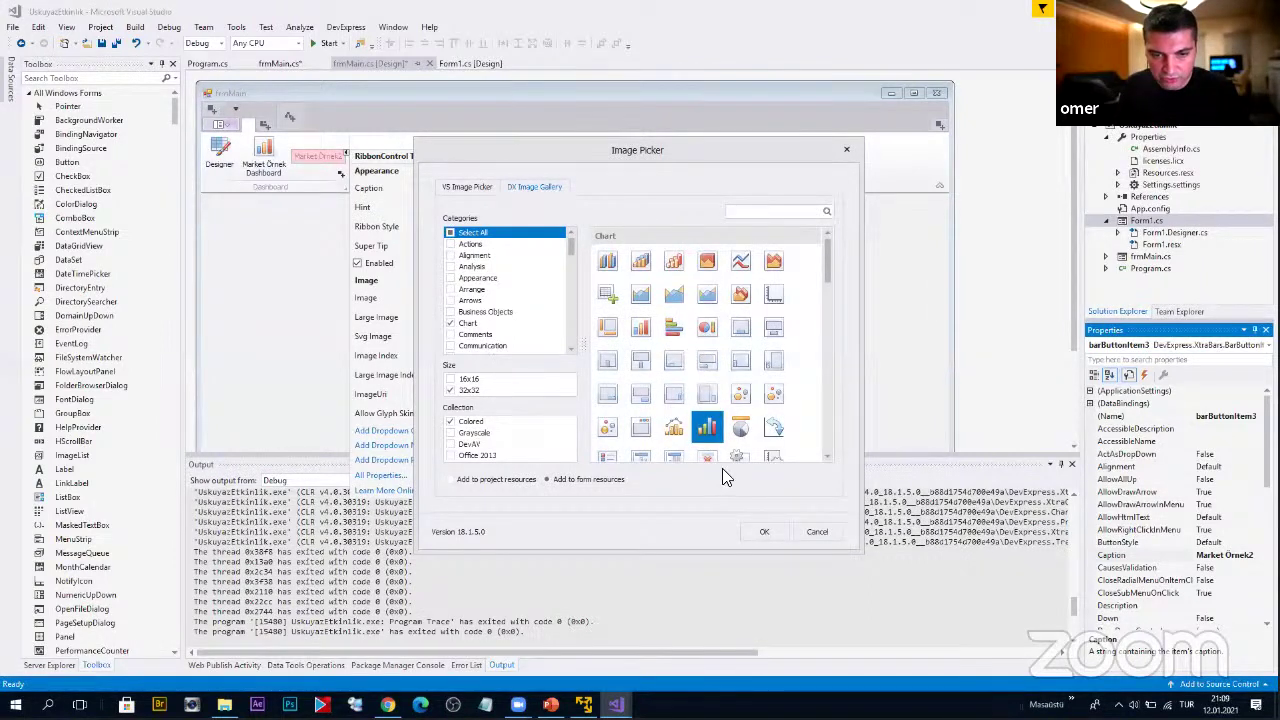
pyautogui.click(764, 531)
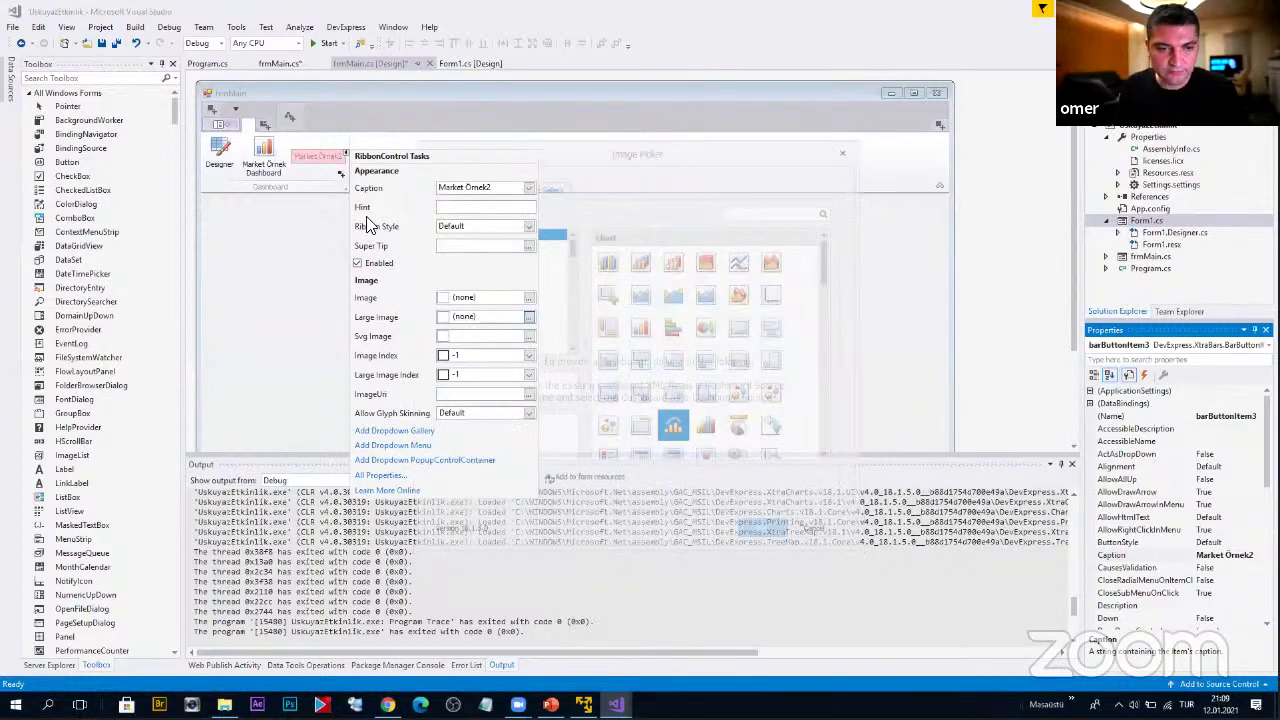
# Create the barButtonItem3 click handler and move the LoadDashboard statement into it
pyautogui.doubleClick(312, 156)
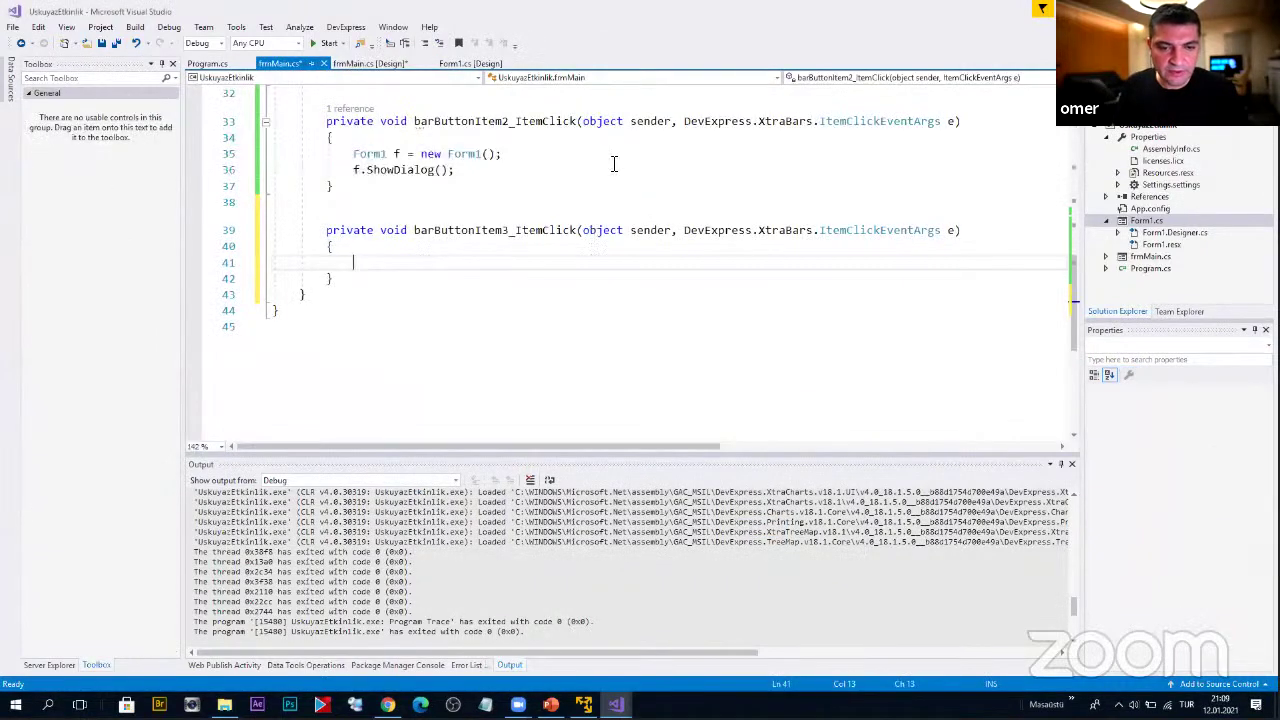
pyautogui.scroll(3, 491, 168)
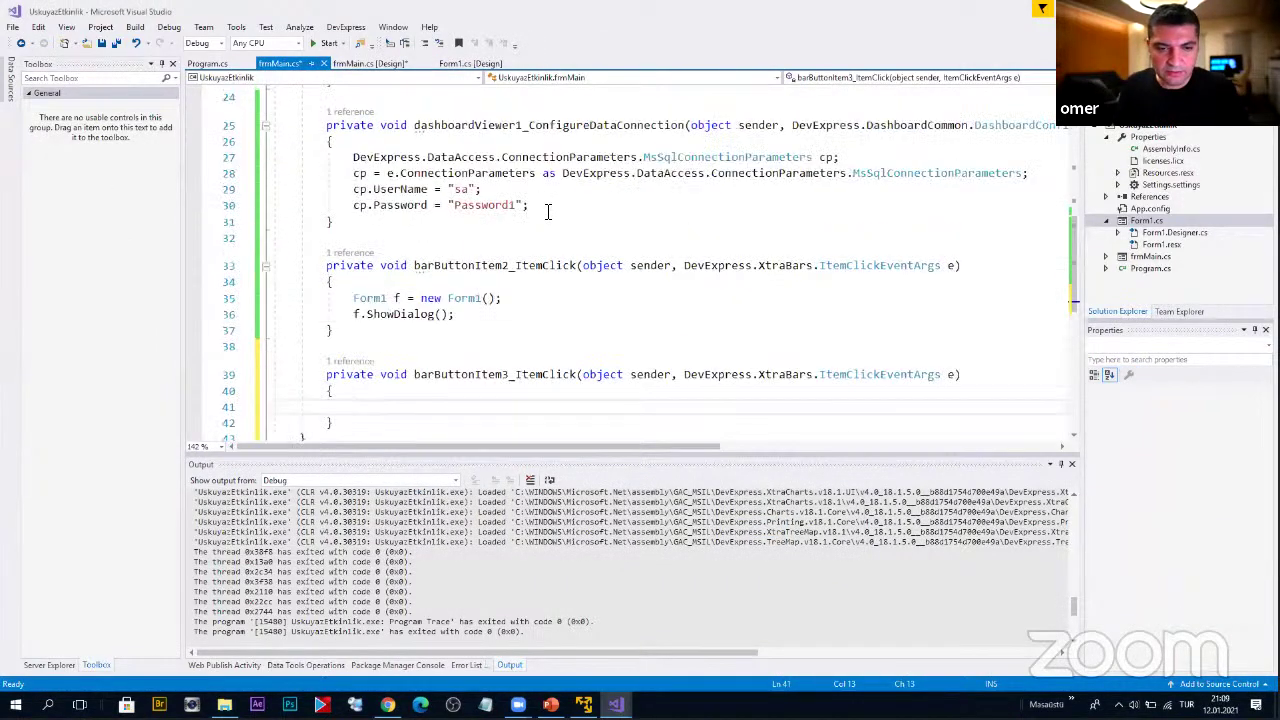
pyautogui.scroll(5, 557, 370)
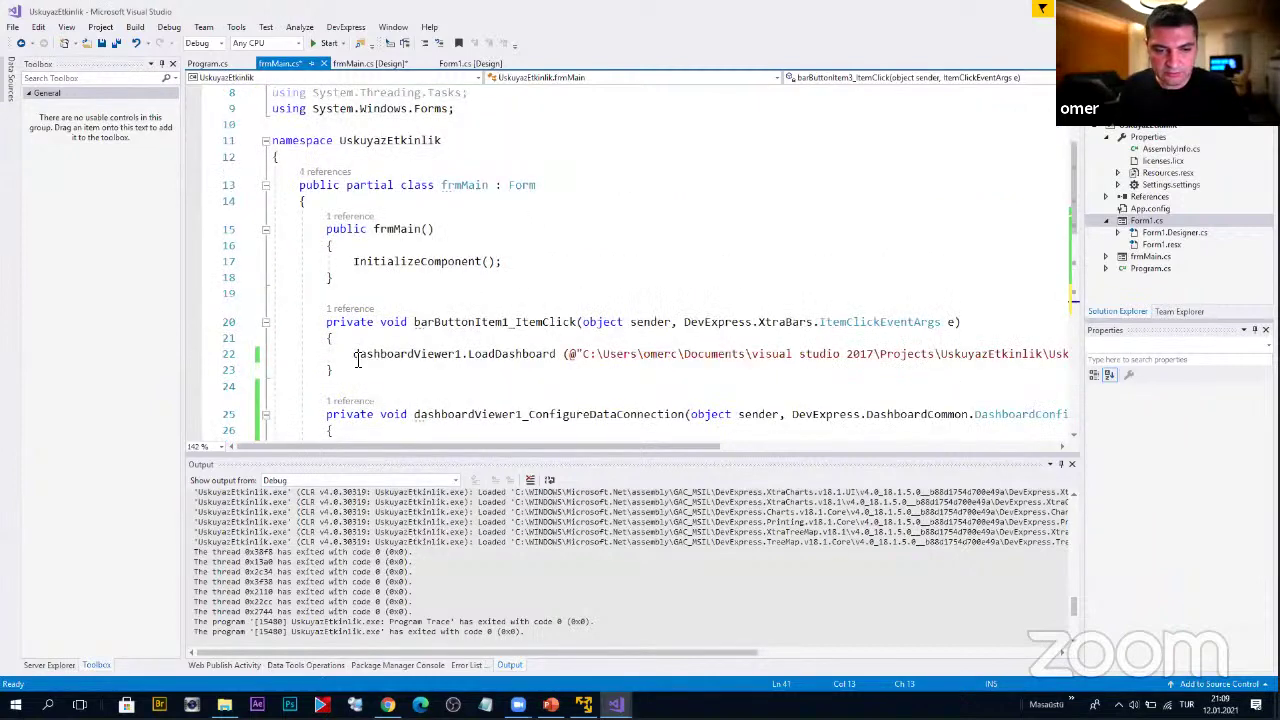
pyautogui.moveTo(354, 354); pyautogui.dragTo(1034, 356)
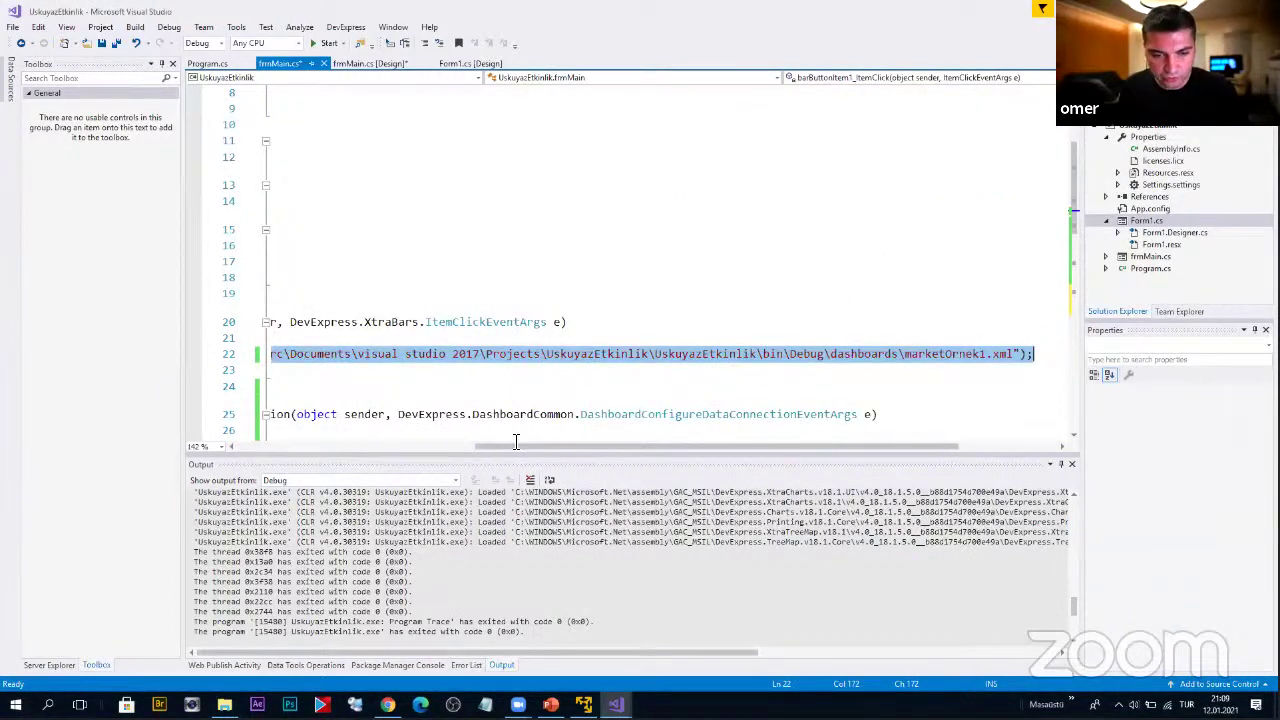
pyautogui.scroll(-5, 363, 378)
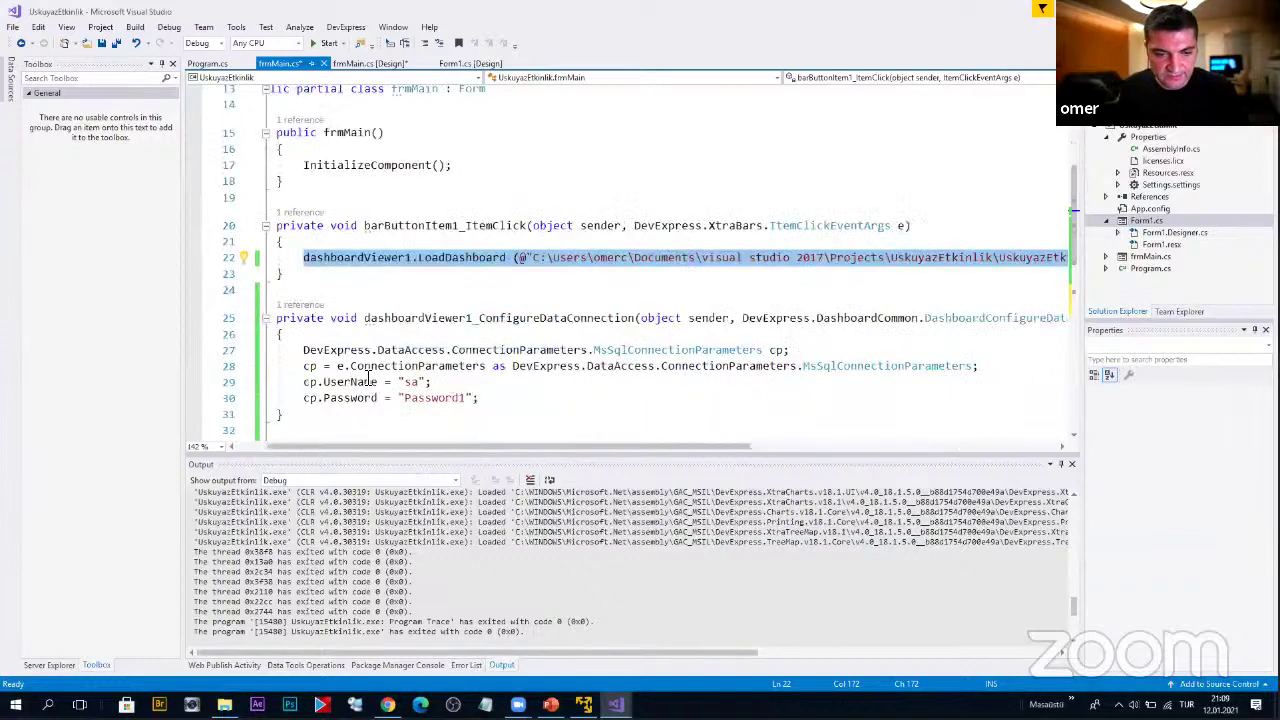
pyautogui.hotkey('ctrl', 'x')
pyautogui.scroll(-2, 329, 363)
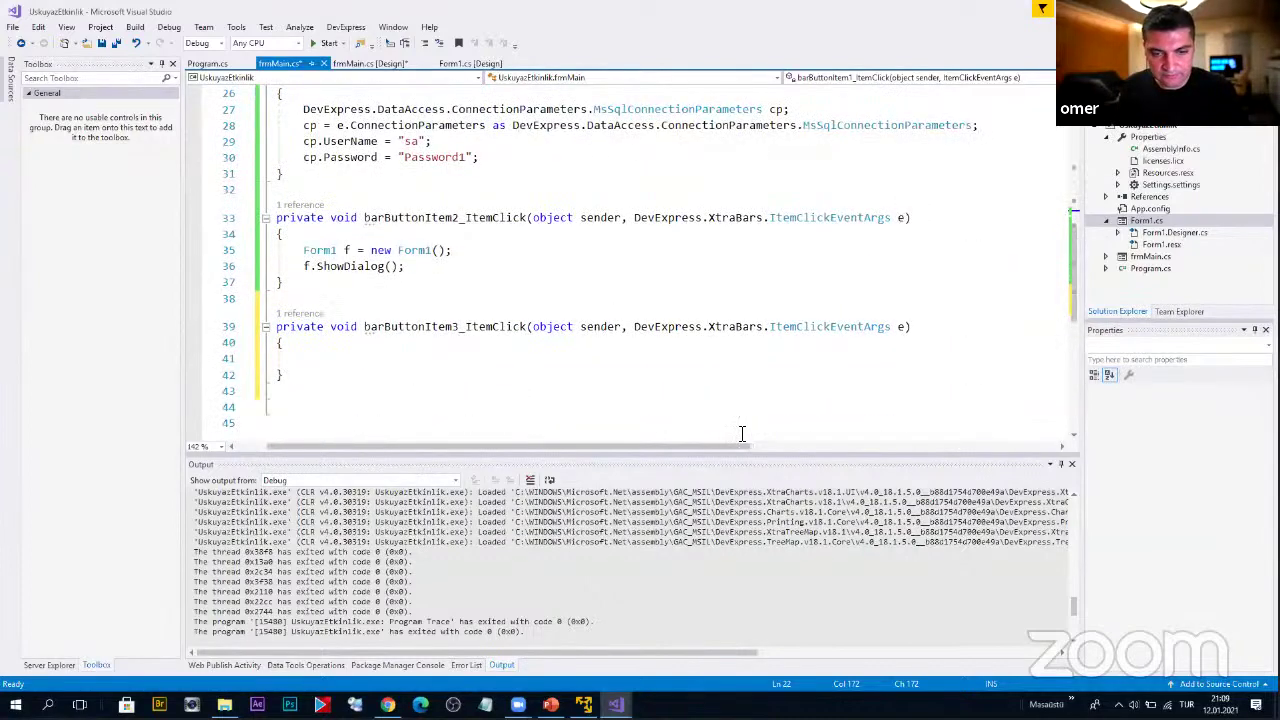
pyautogui.click(815, 362)
pyautogui.hotkey('ctrl', 'v')
# Change the handler's file to marketOrnek2.xml and build and run the project
pyautogui.press('Left')
pyautogui.press('Left')
pyautogui.press('Left')
pyautogui.press('Left')
pyautogui.press('Left')
pyautogui.press('Left')
pyautogui.press('Left')
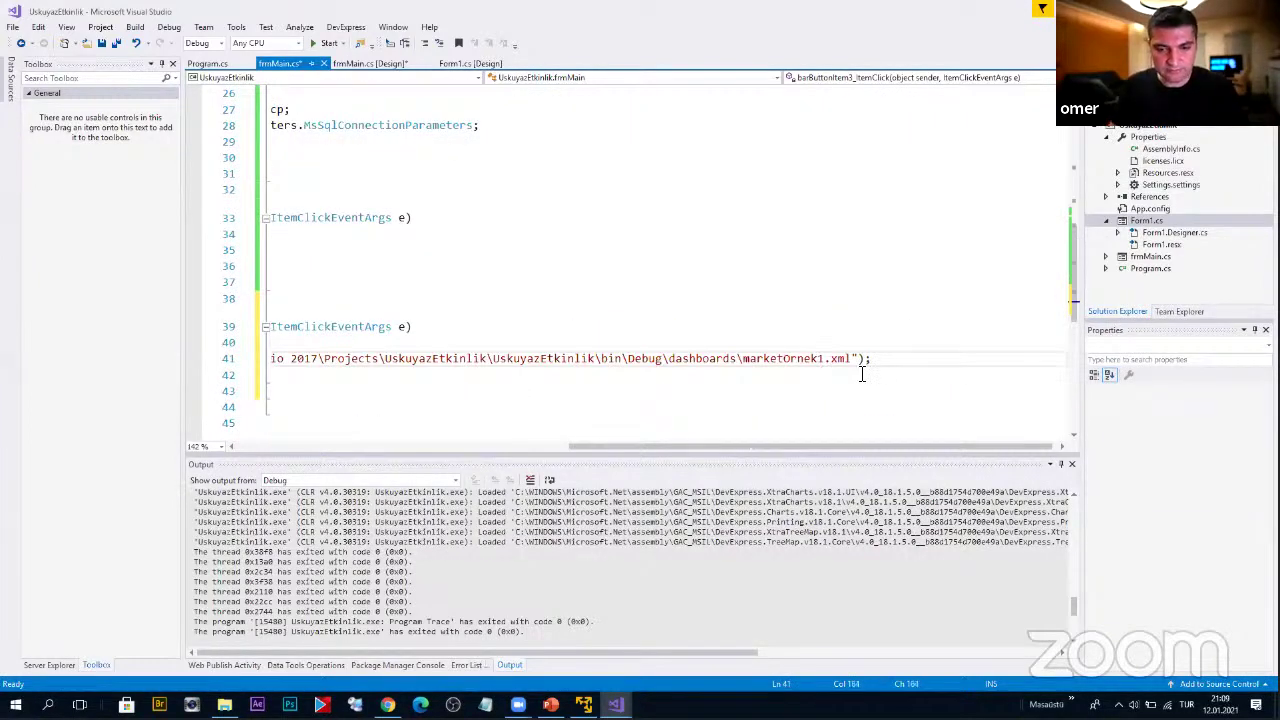
pyautogui.press('BackSpace')
pyautogui.write('2')
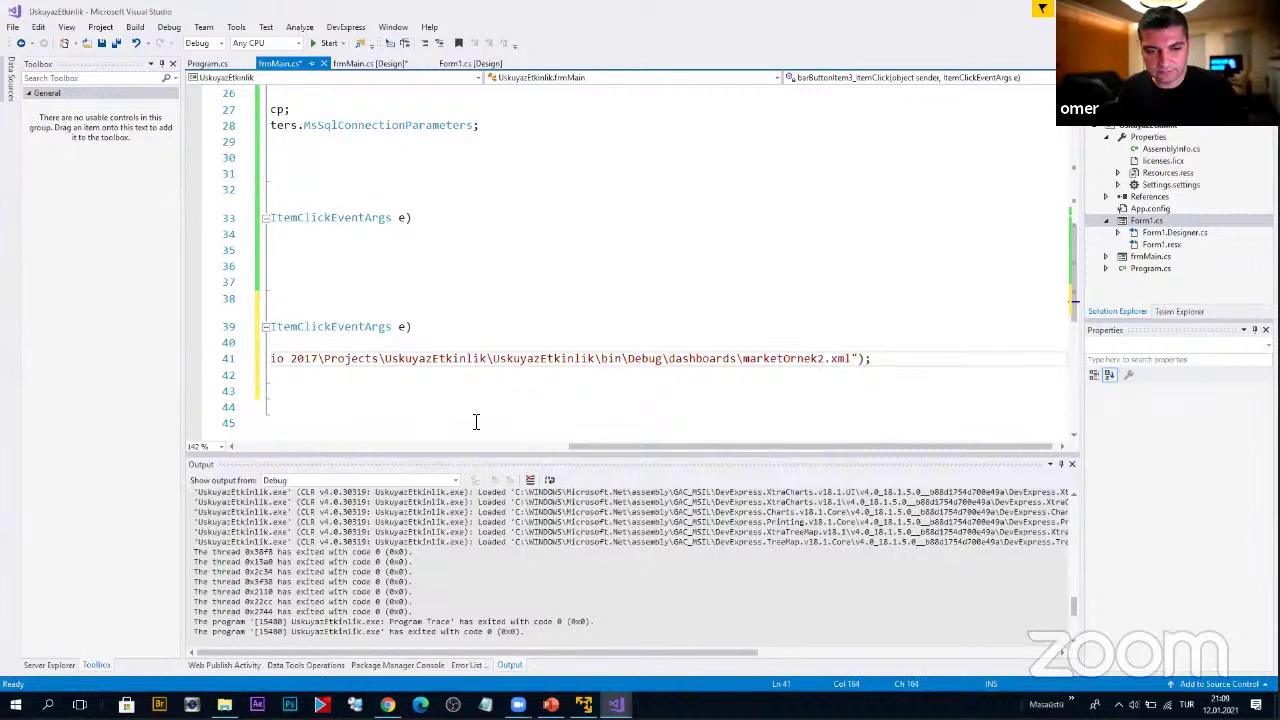
pyautogui.press('F5')
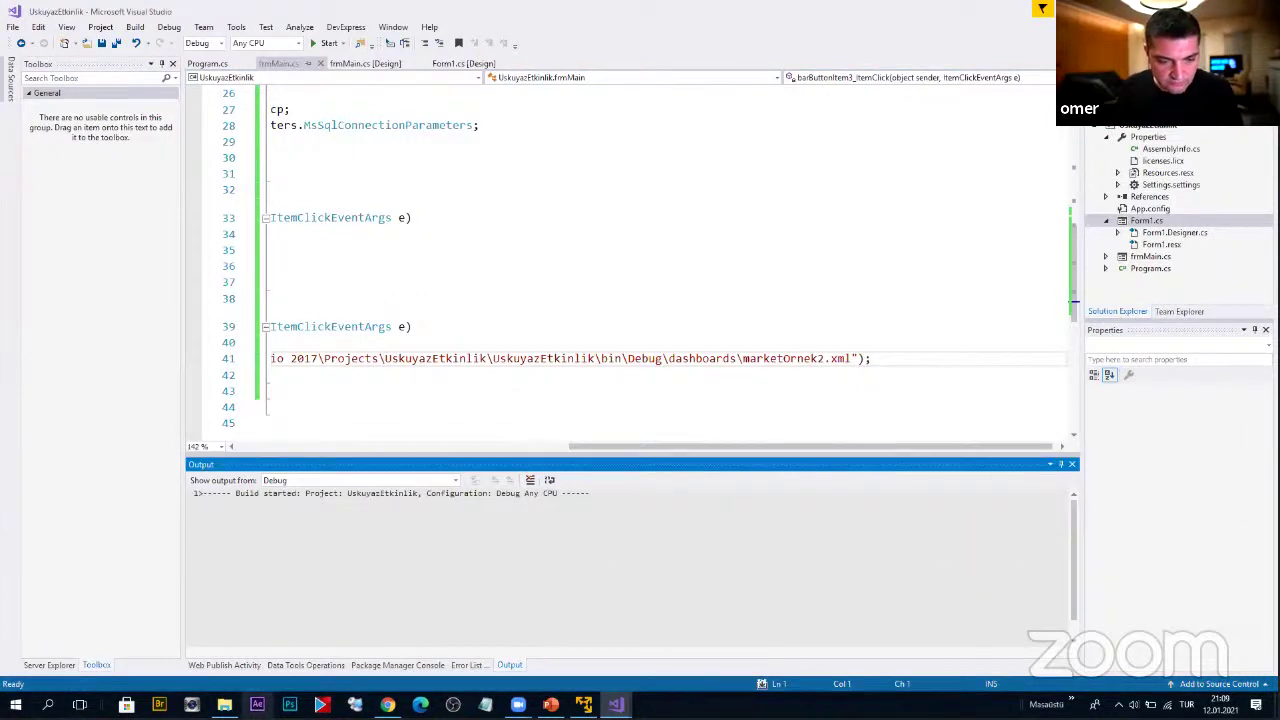
# Check marketOrnek2.xml is in bin\Debug\dashboards, then load Market Örnek2 in the running app
pyautogui.click(270, 700)
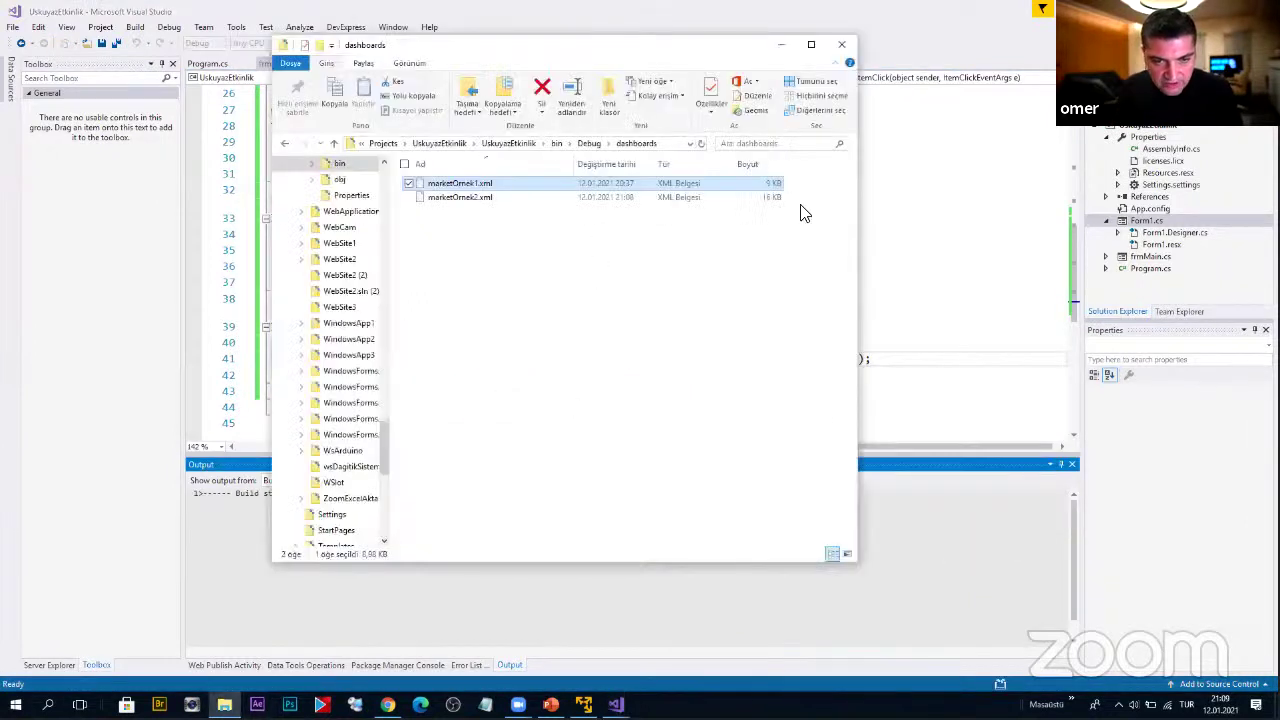
pyautogui.click(880, 218)
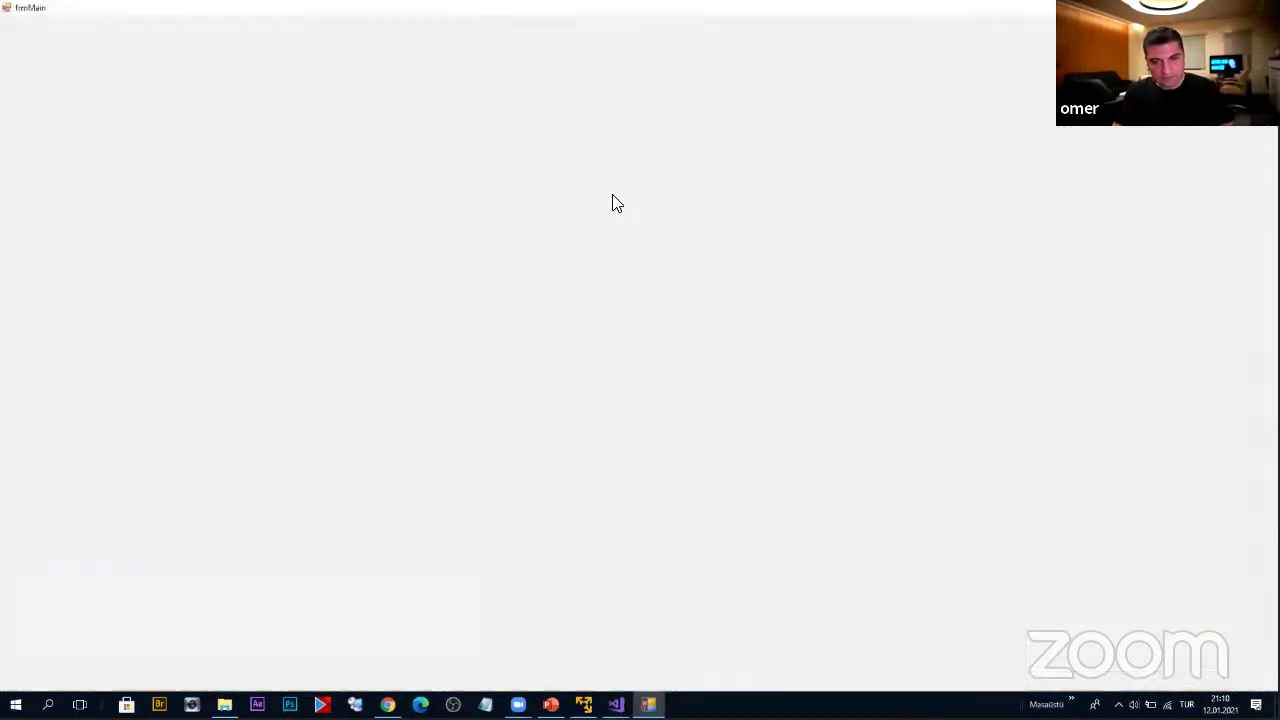
pyautogui.click(106, 62)
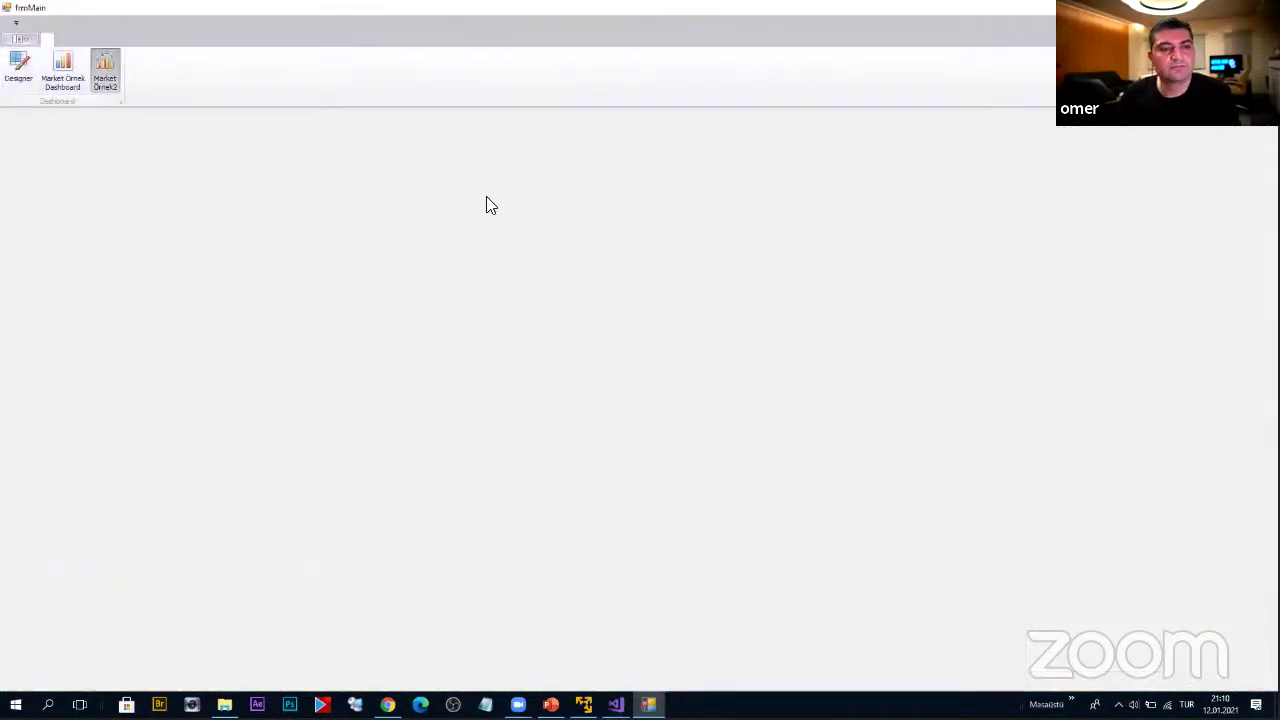
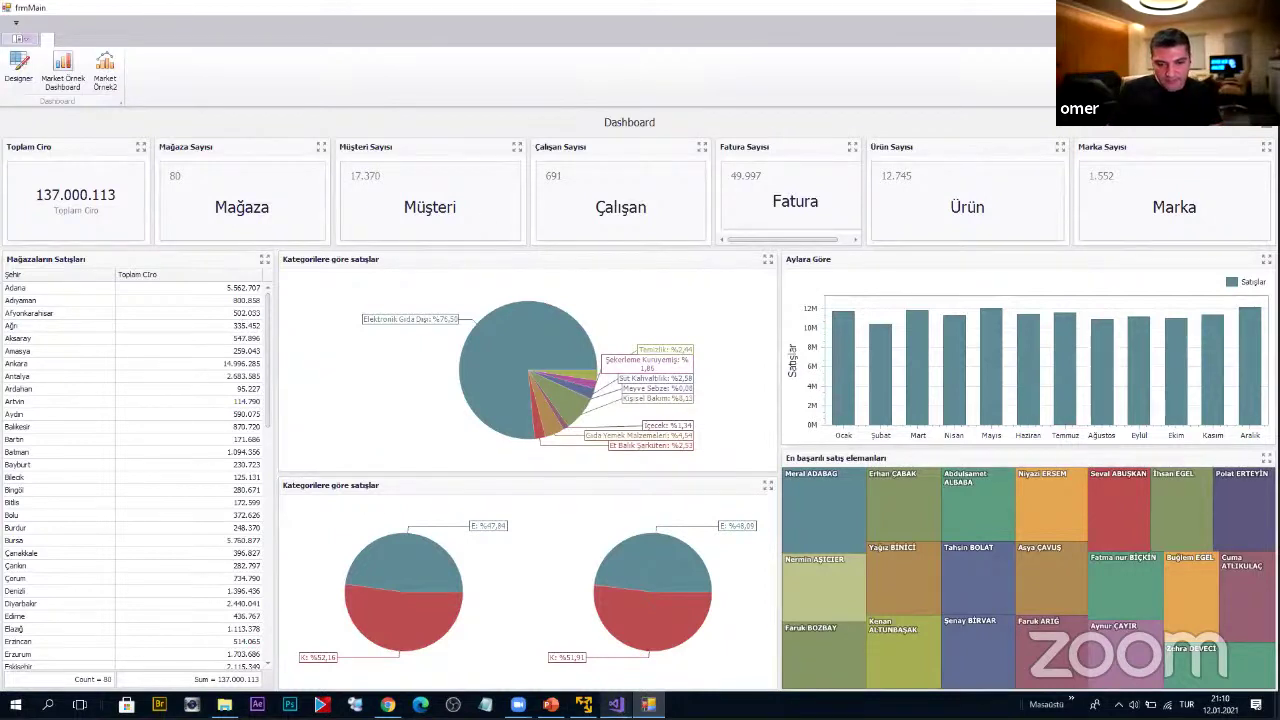
# Switch to the designer and open the market dashboard from Recent Dashboards
pyautogui.moveTo(616, 704)
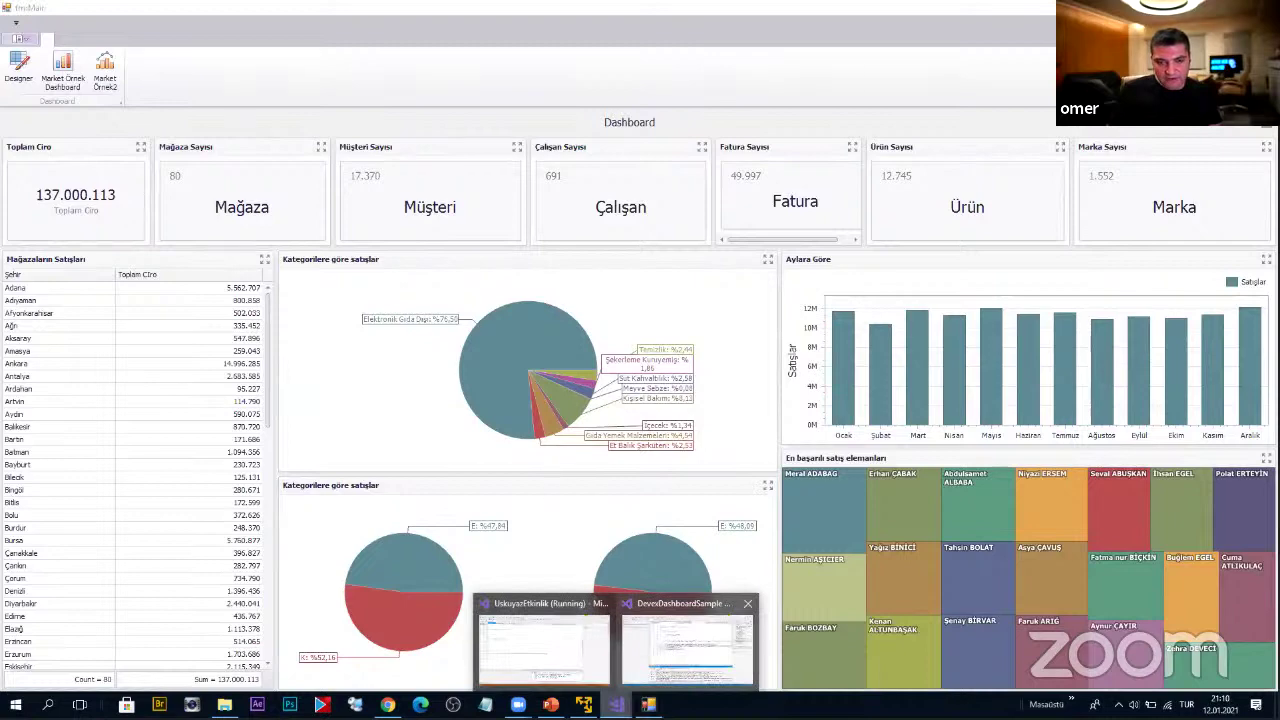
pyautogui.hotkey('alt', 'Tab')
pyautogui.hotkey('alt', 'Tab')
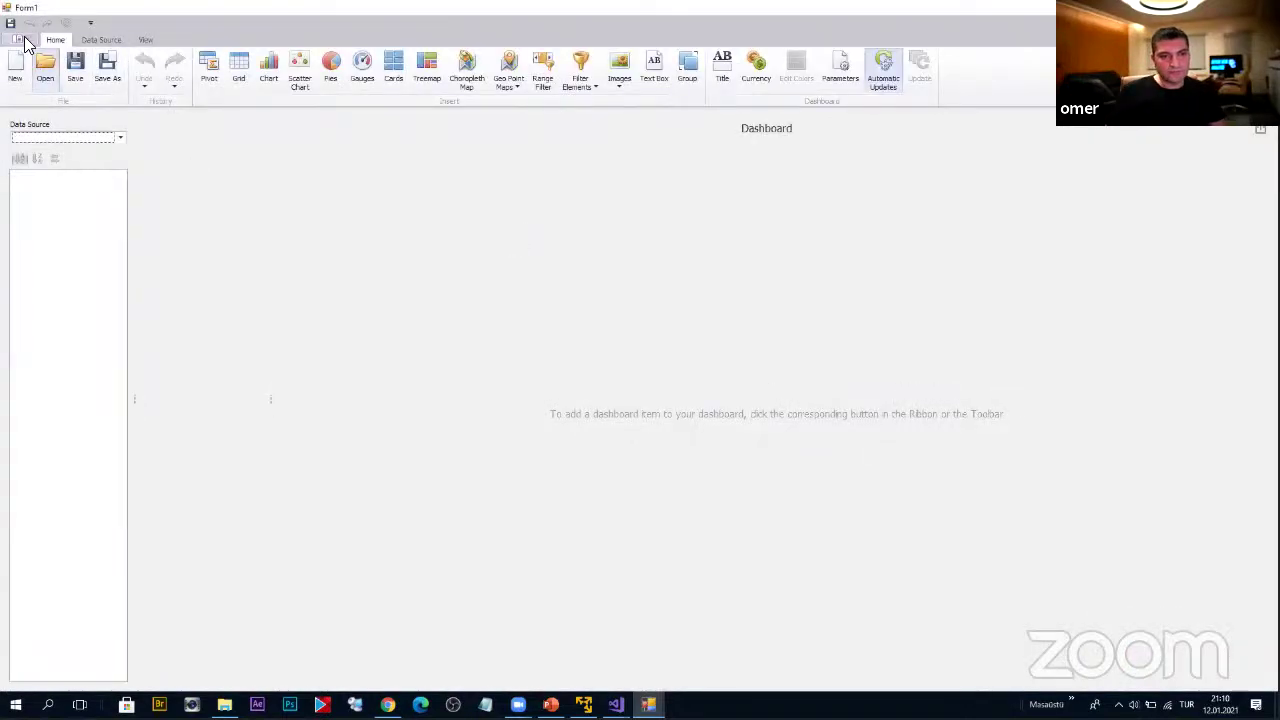
pyautogui.click(22, 40)
pyautogui.click(206, 80)
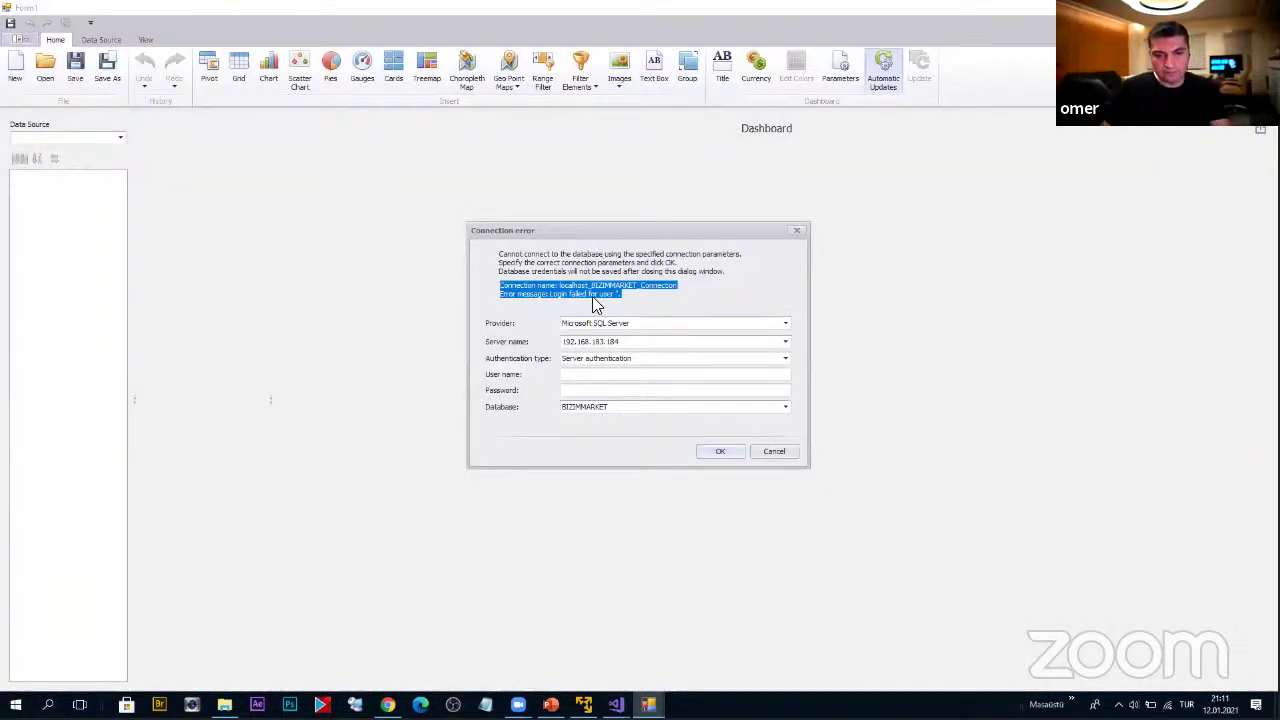
# Log in to the SQL Server database with the SQL user name and password
pyautogui.click(588, 374)
pyautogui.write('sa')
pyautogui.press('Tab')
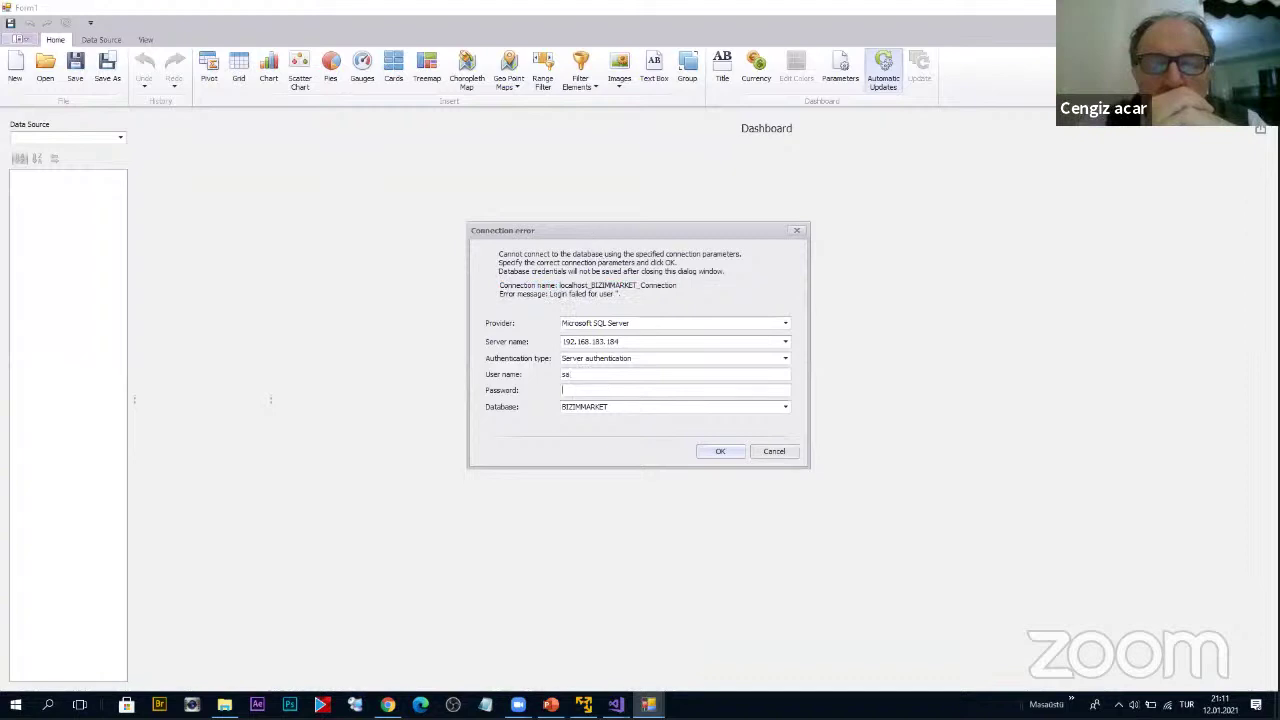
pyautogui.press('Return')
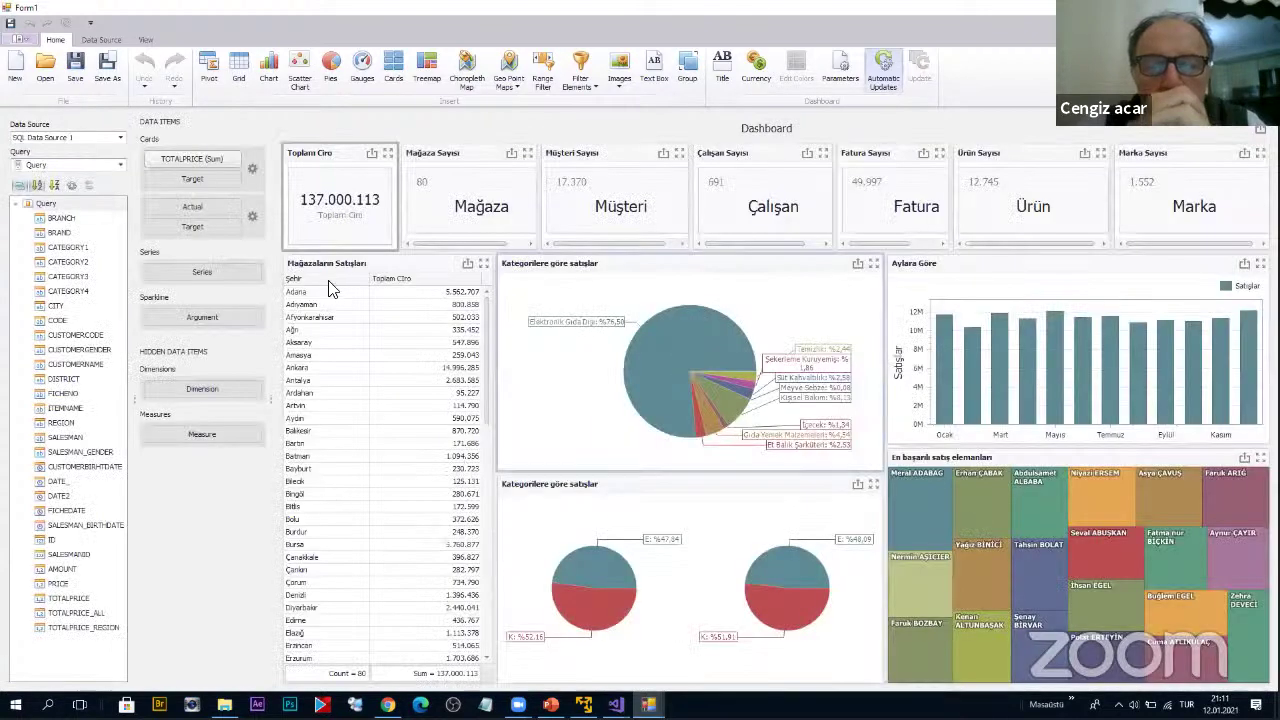
# Set the Mağazaların Satışları city grid to Multiple Master Filter
pyautogui.click(312, 316)
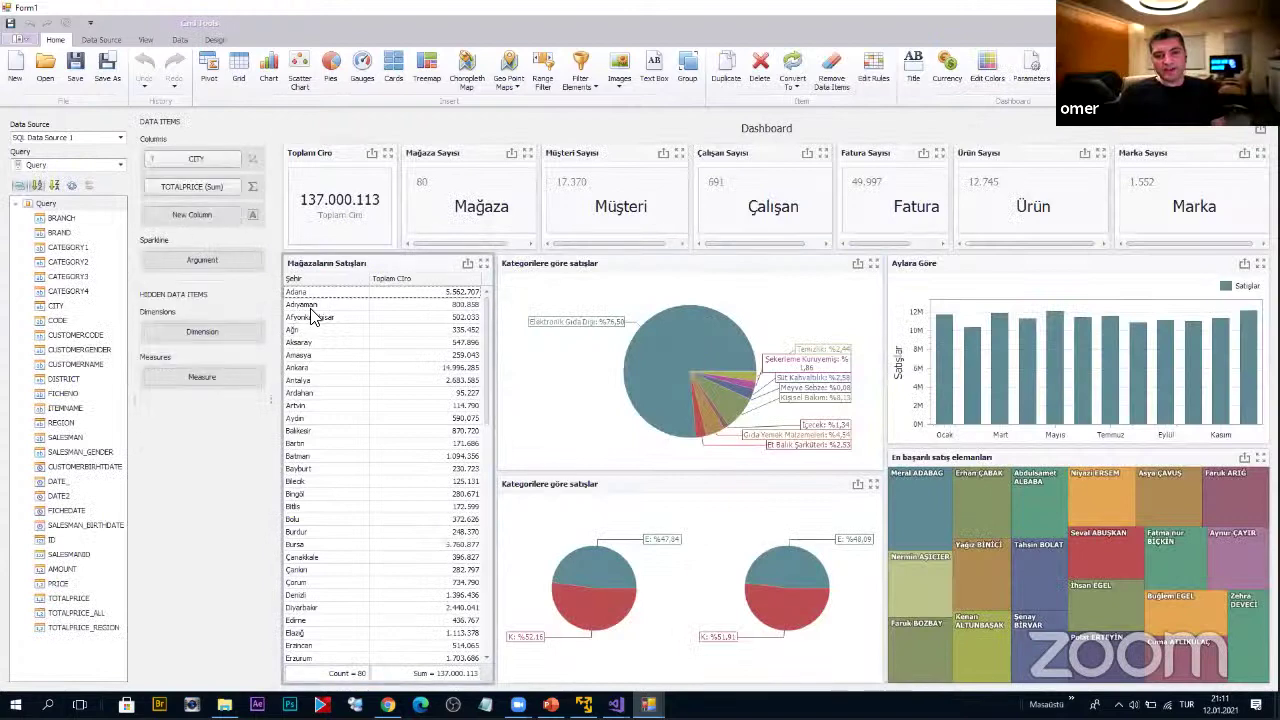
pyautogui.click(326, 380)
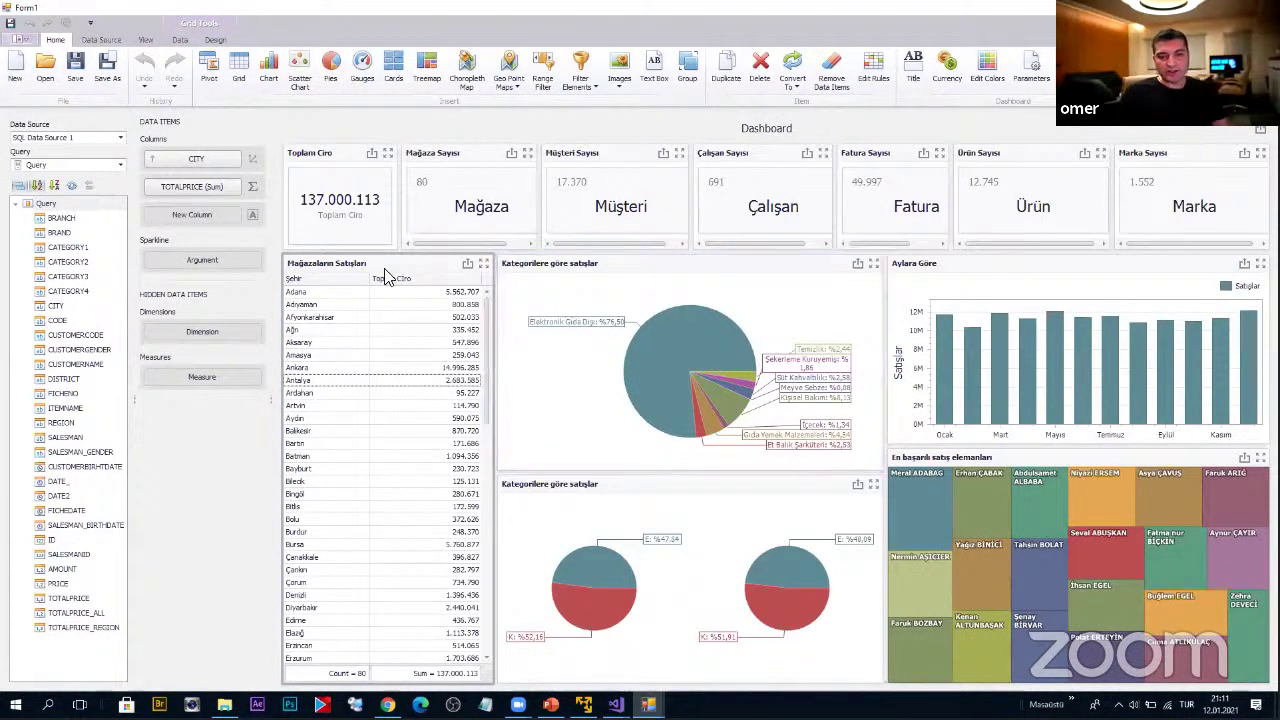
pyautogui.click(579, 278)
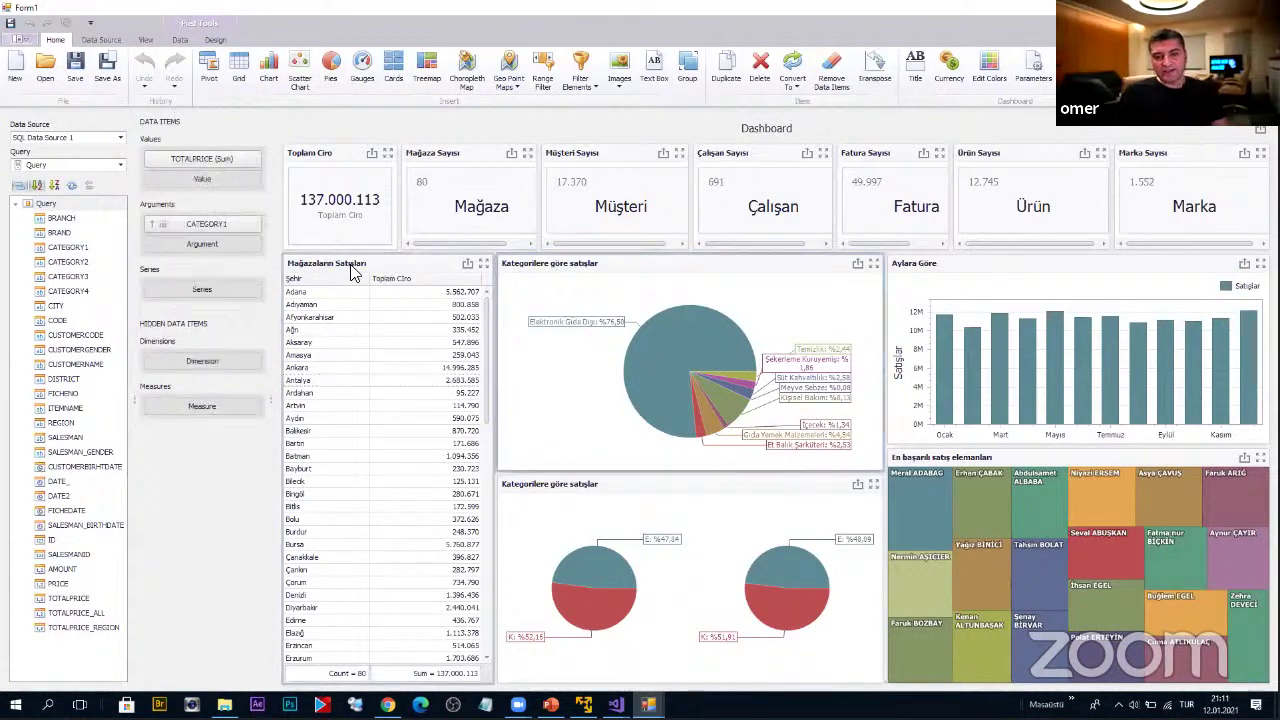
pyautogui.click(357, 271)
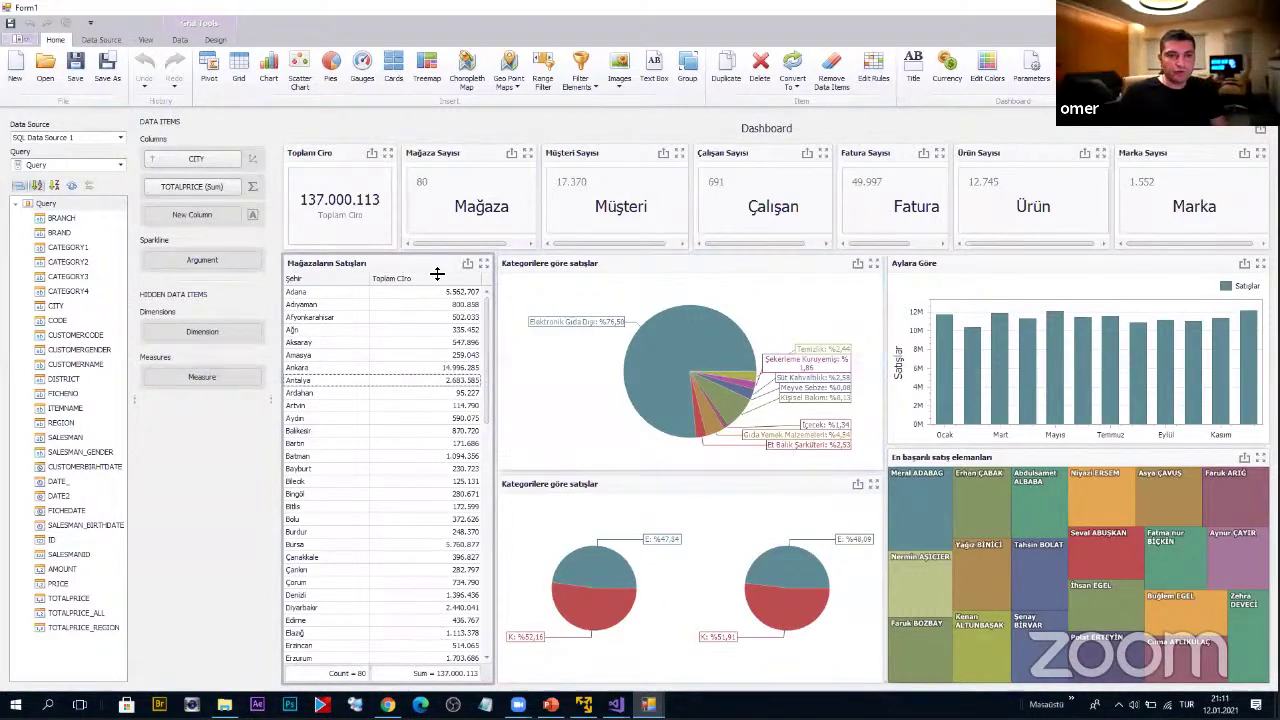
pyautogui.click(180, 40)
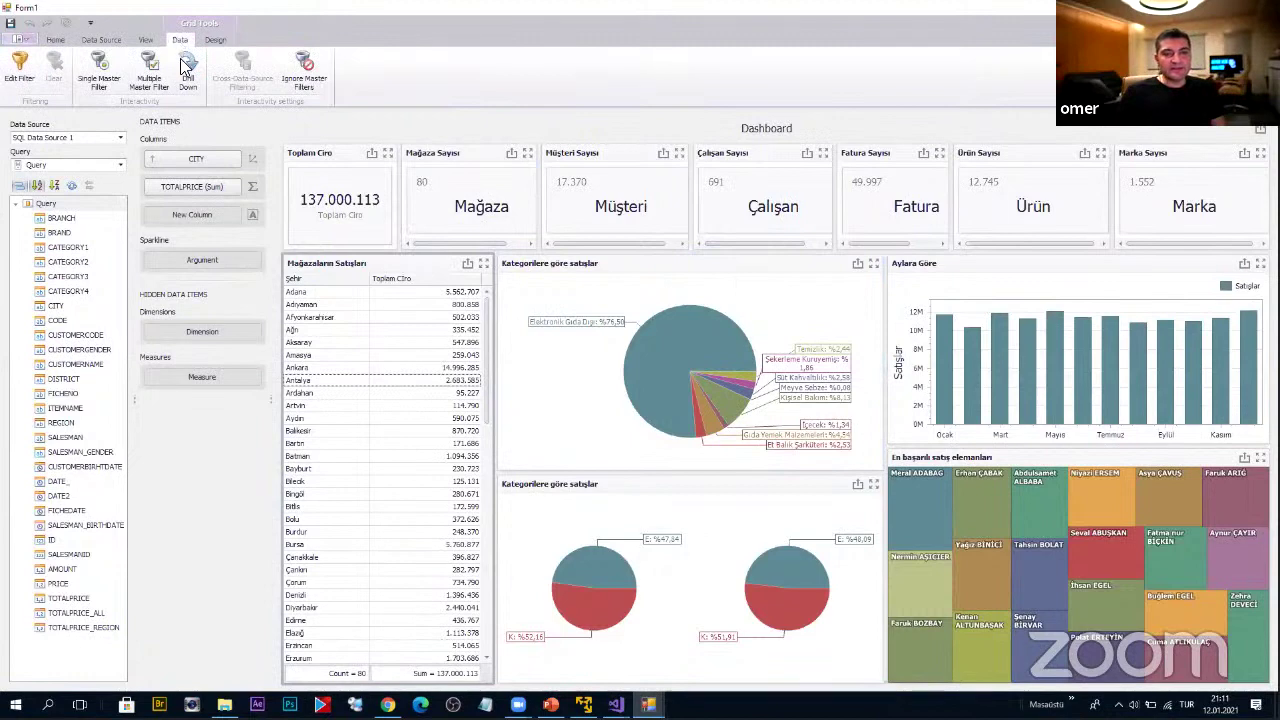
pyautogui.click(150, 68)
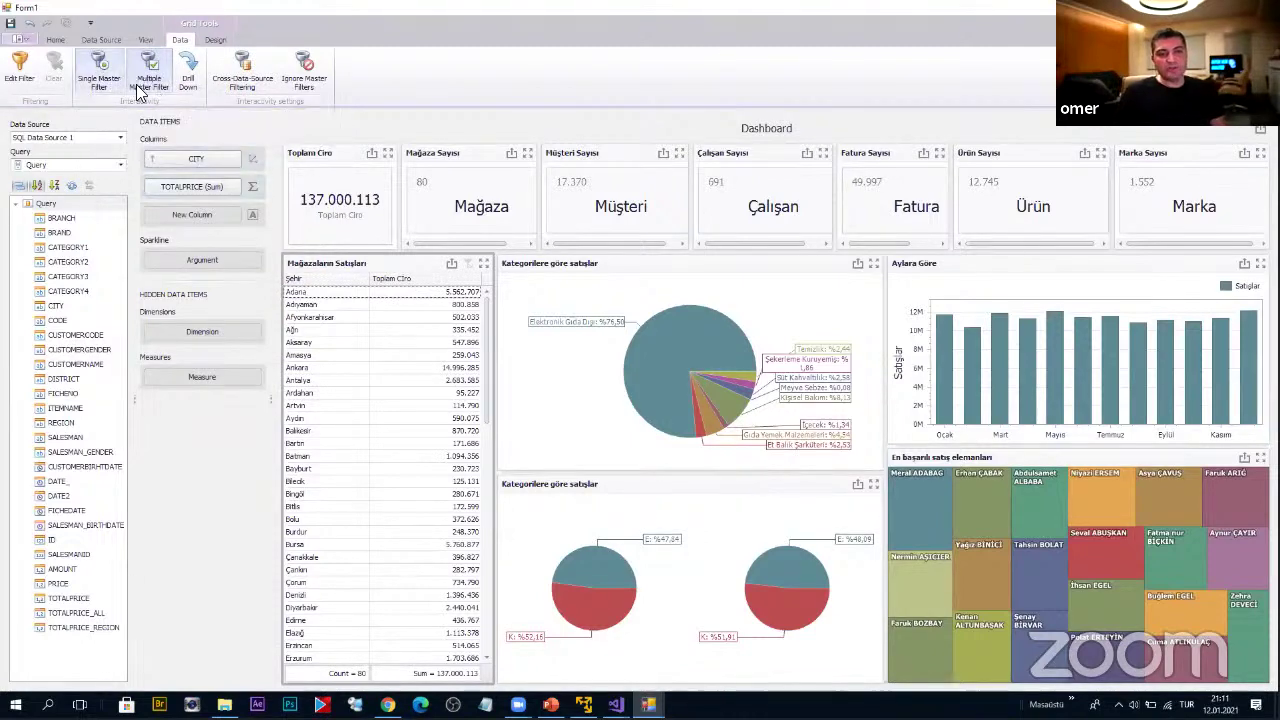
# Test the filter with Adana, Aydın, Bingöl, Bolu and Burdur, then close the designer
pyautogui.click(313, 292)
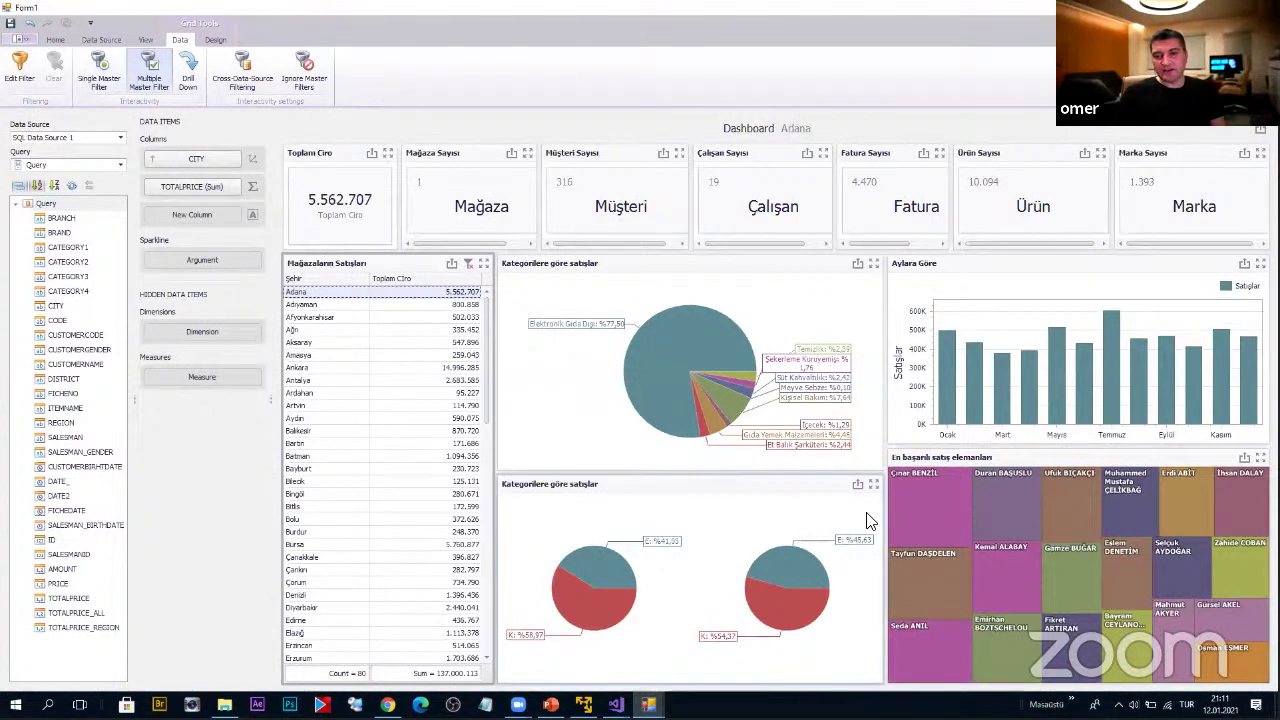
pyautogui.click(317, 418)
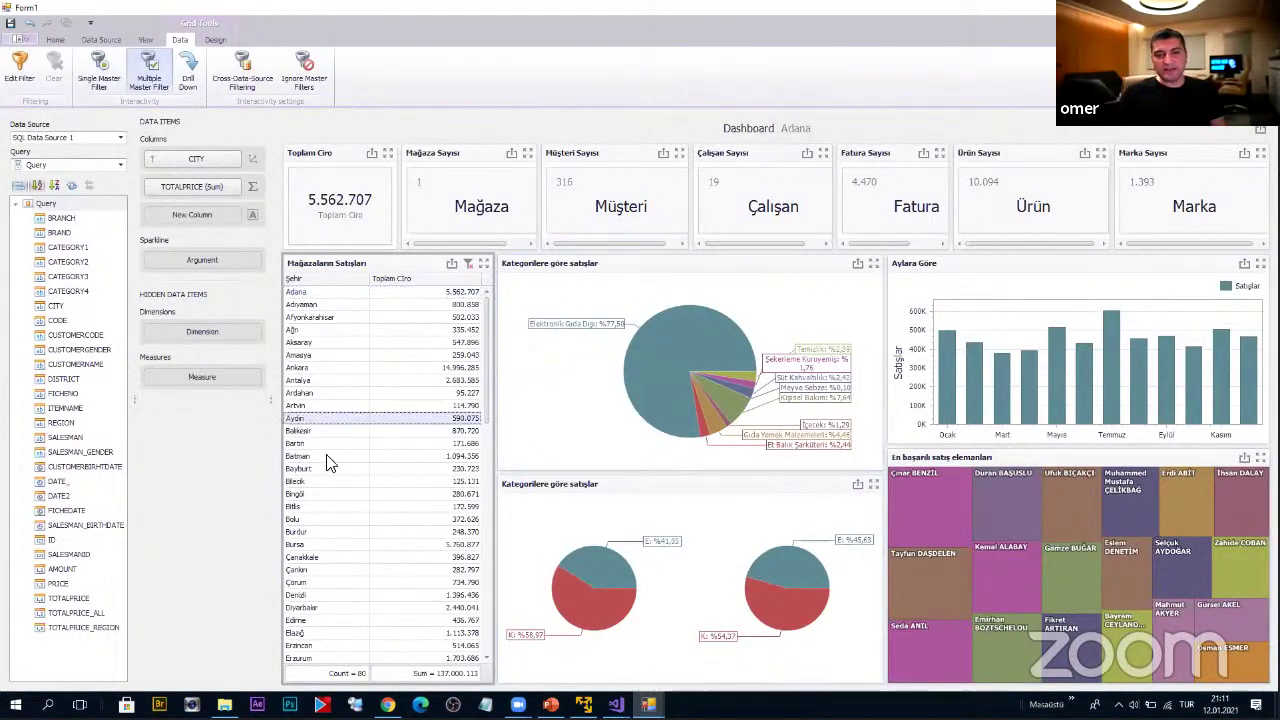
pyautogui.click(306, 494)
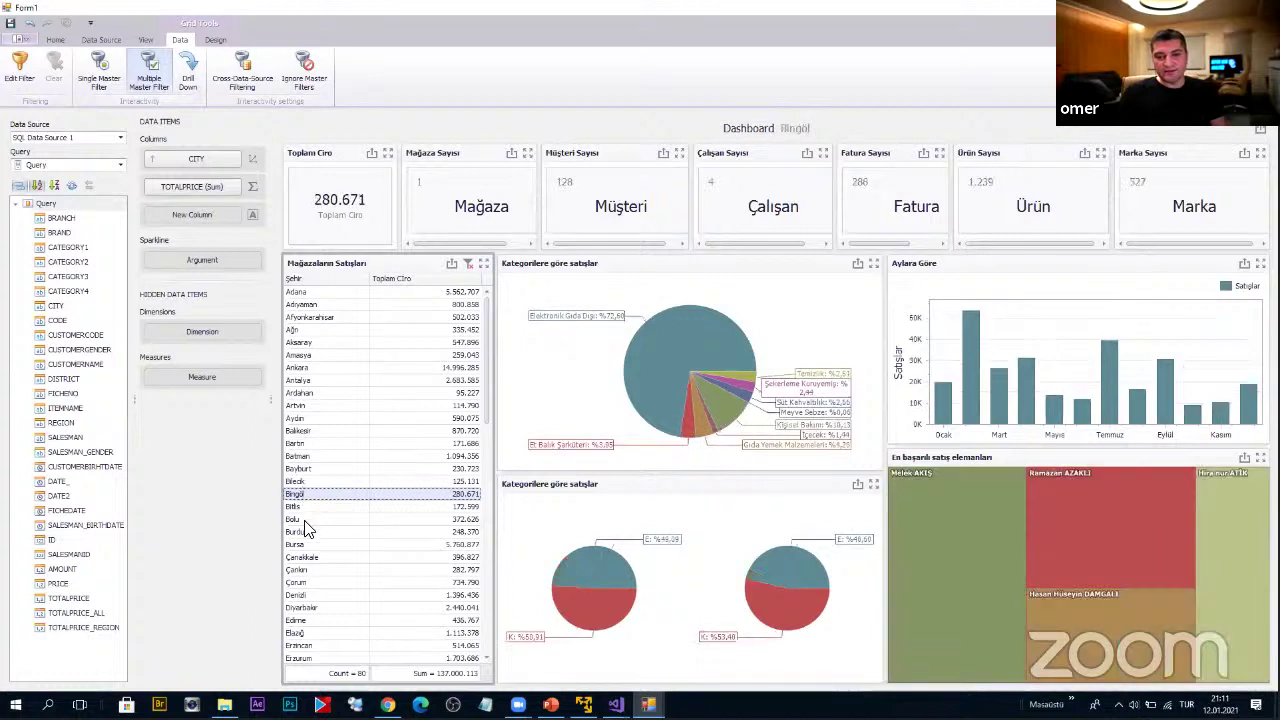
pyautogui.click(310, 520)
pyautogui.click(312, 533)
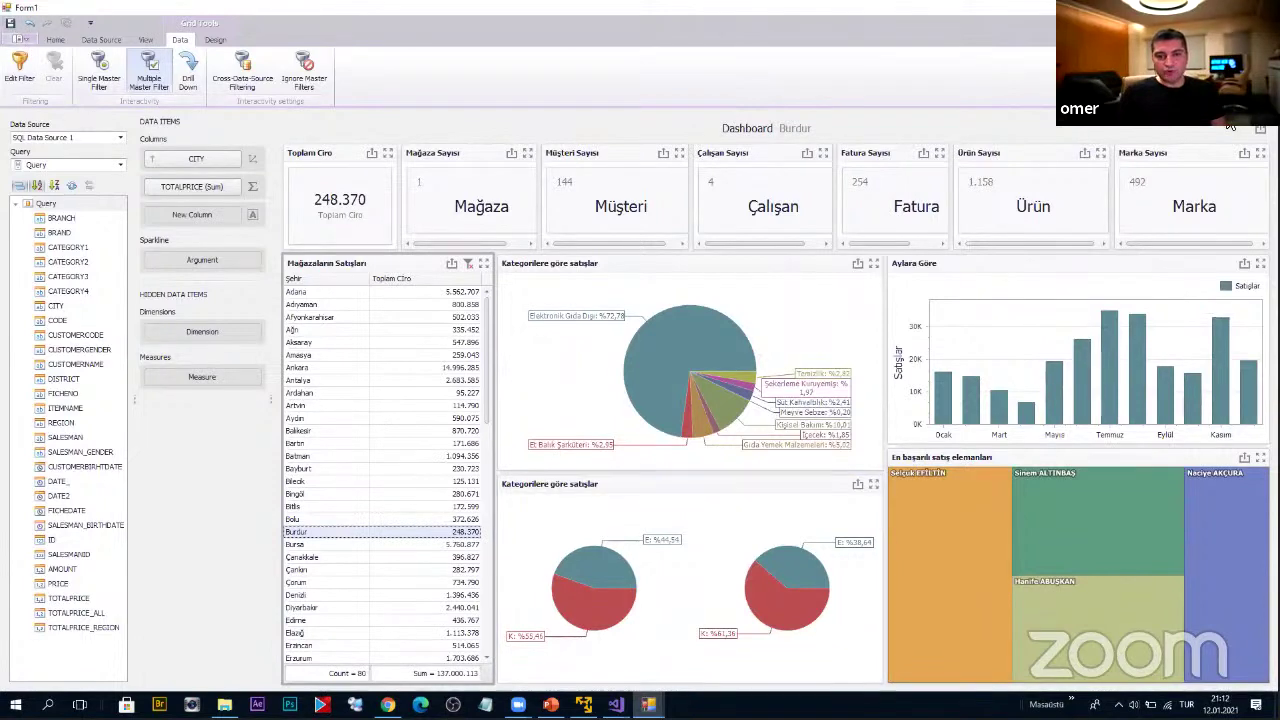
pyautogui.hotkey('alt', 'F4')
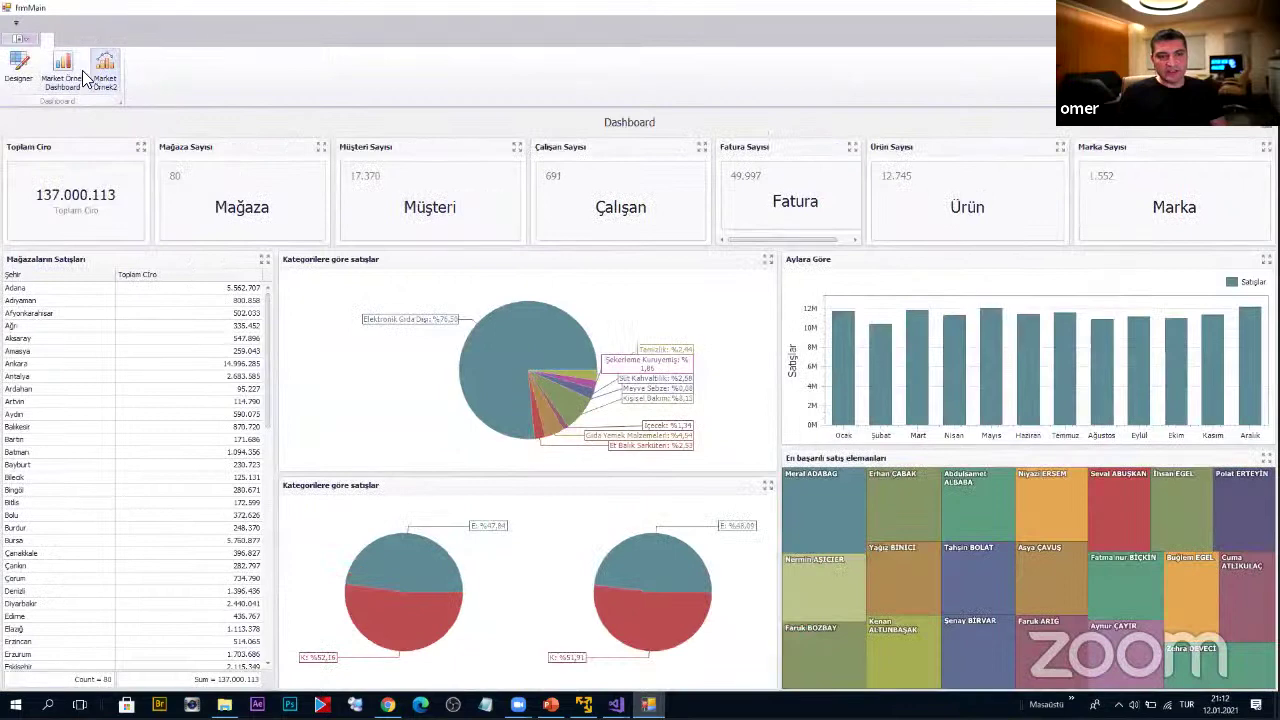
# Load Market Örnek2 and filter by Amasya, Antalya, Batman, Bitlis, Çanakkale and Artvin
pyautogui.click(105, 70)
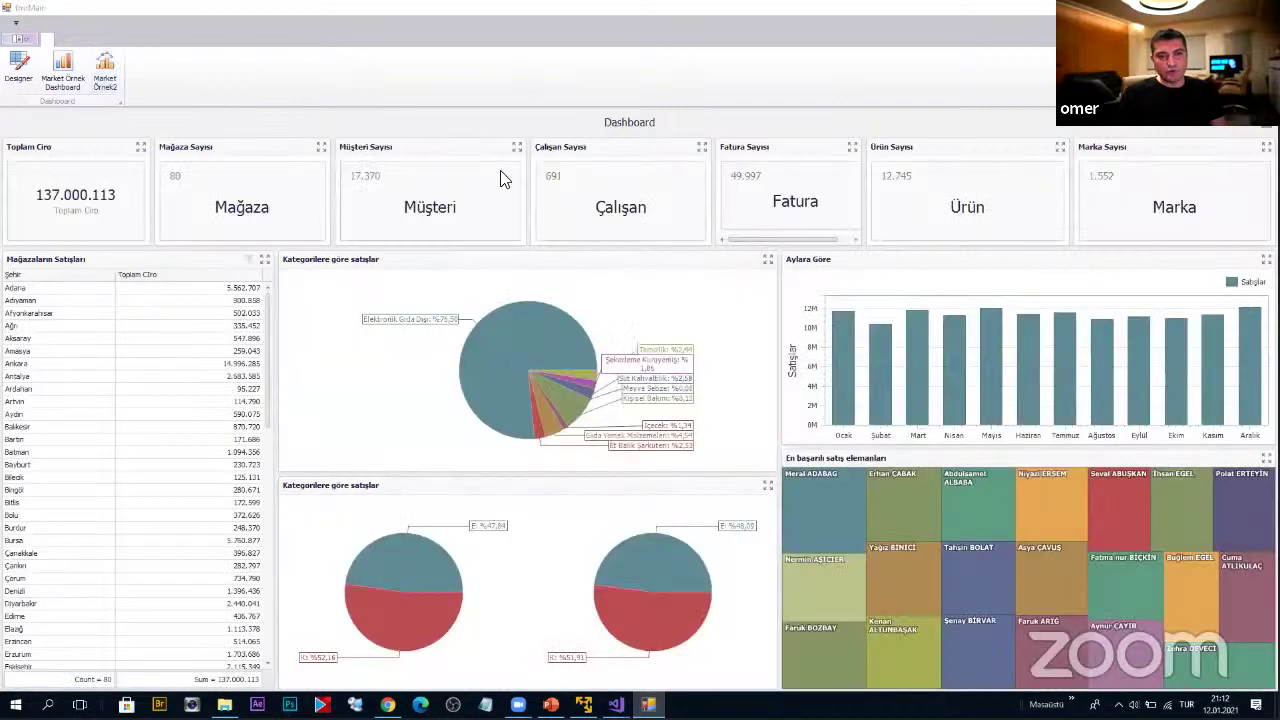
pyautogui.click(43, 351)
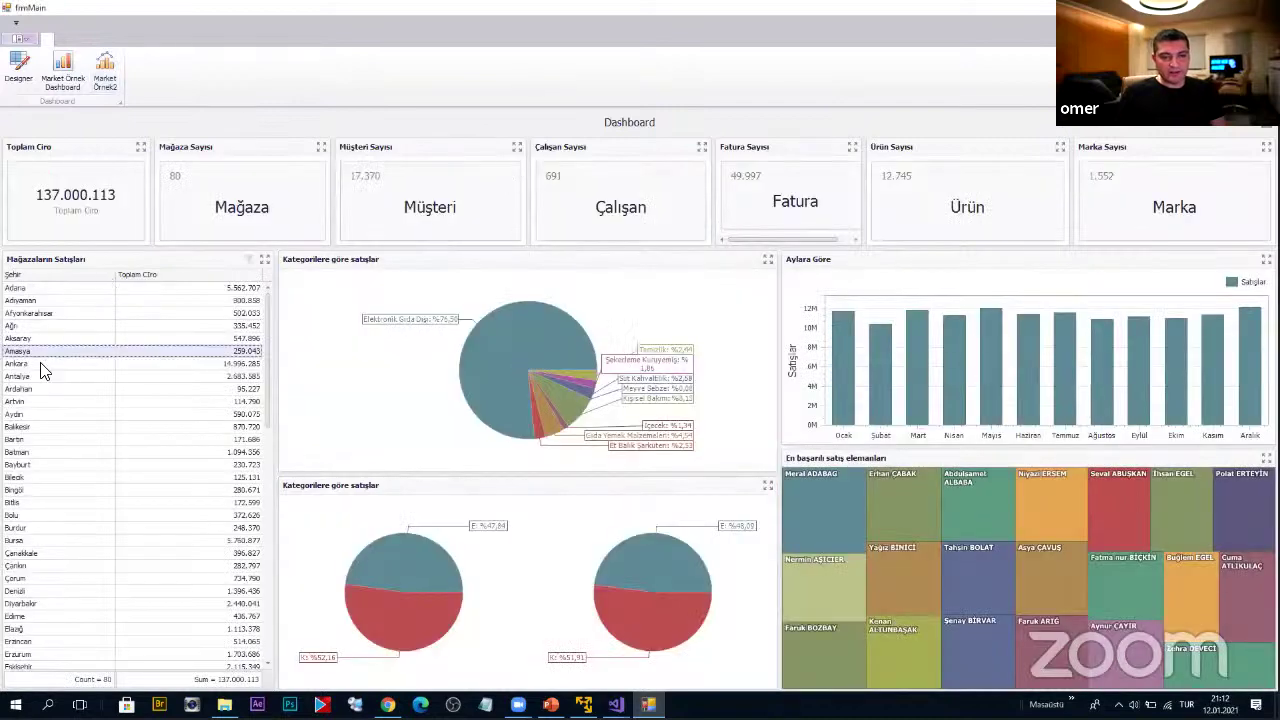
pyautogui.click(41, 377)
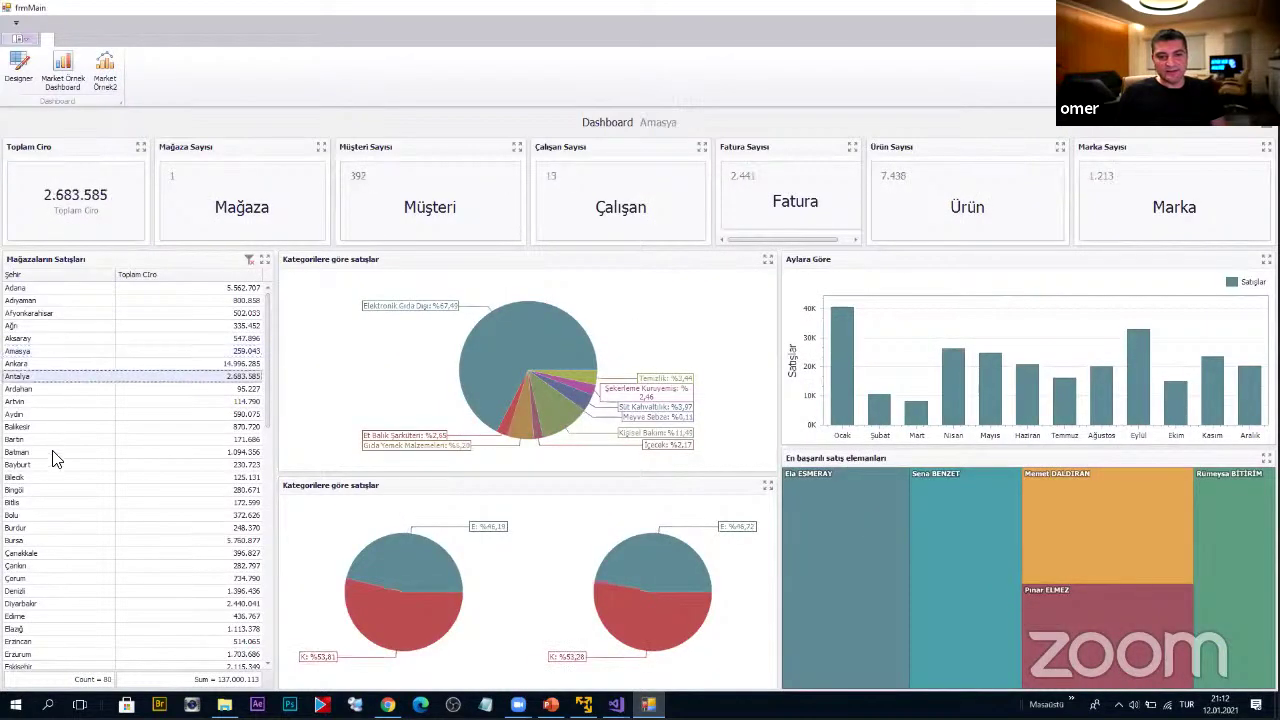
pyautogui.click(50, 452)
pyautogui.click(60, 503)
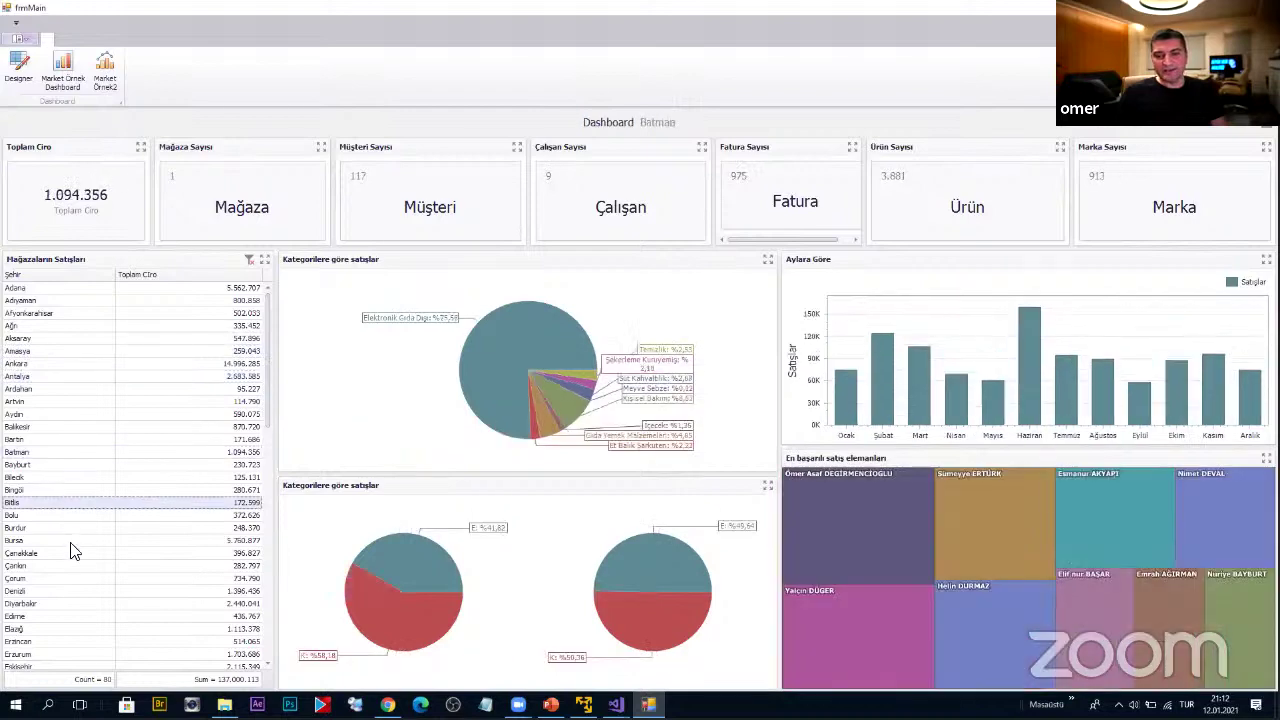
pyautogui.click(70, 555)
pyautogui.click(65, 403)
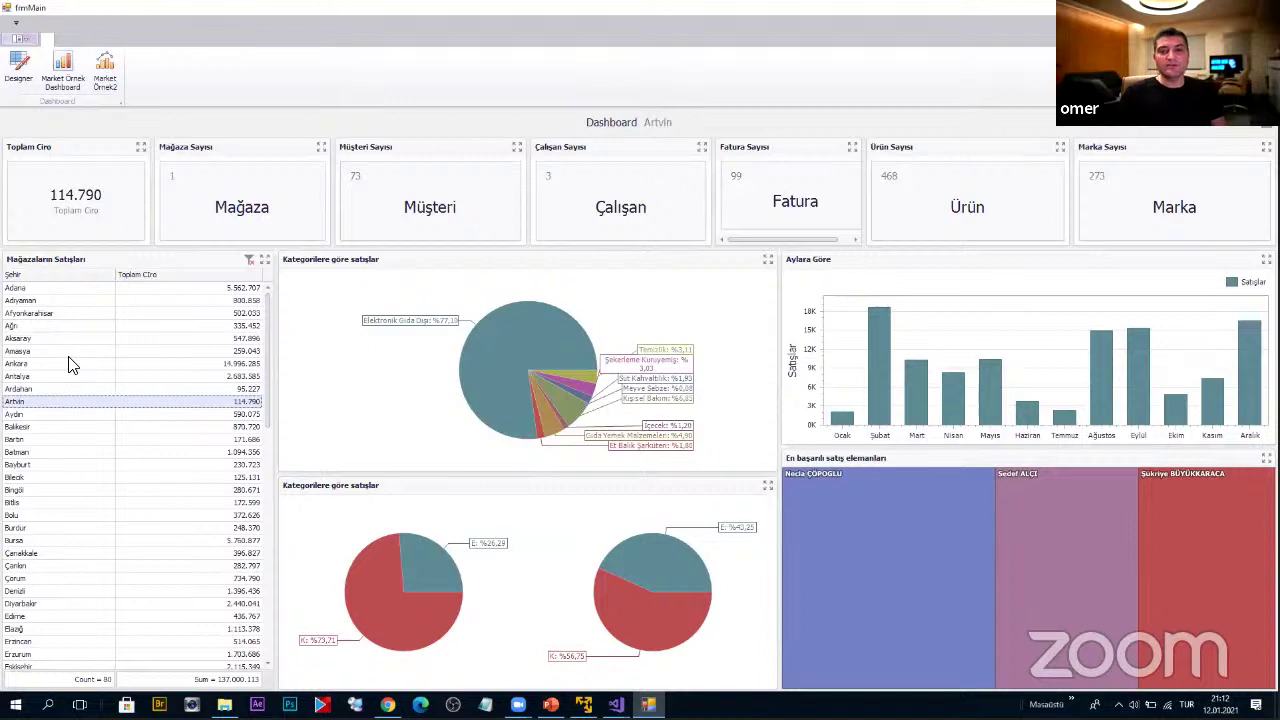
# Filter by Afyonkarahisar, Amasya, Ardahan, Bingöl and Bursa, then open the designer
pyautogui.click(53, 315)
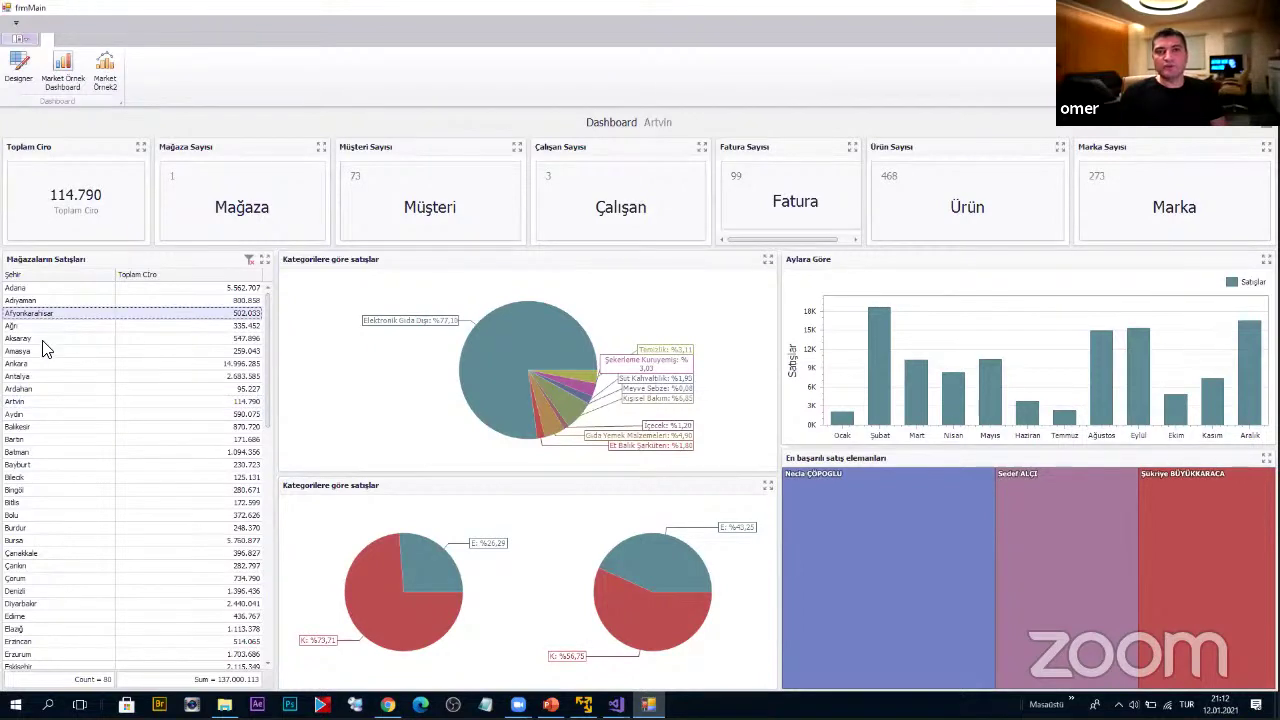
pyautogui.click(43, 349)
pyautogui.click(58, 390)
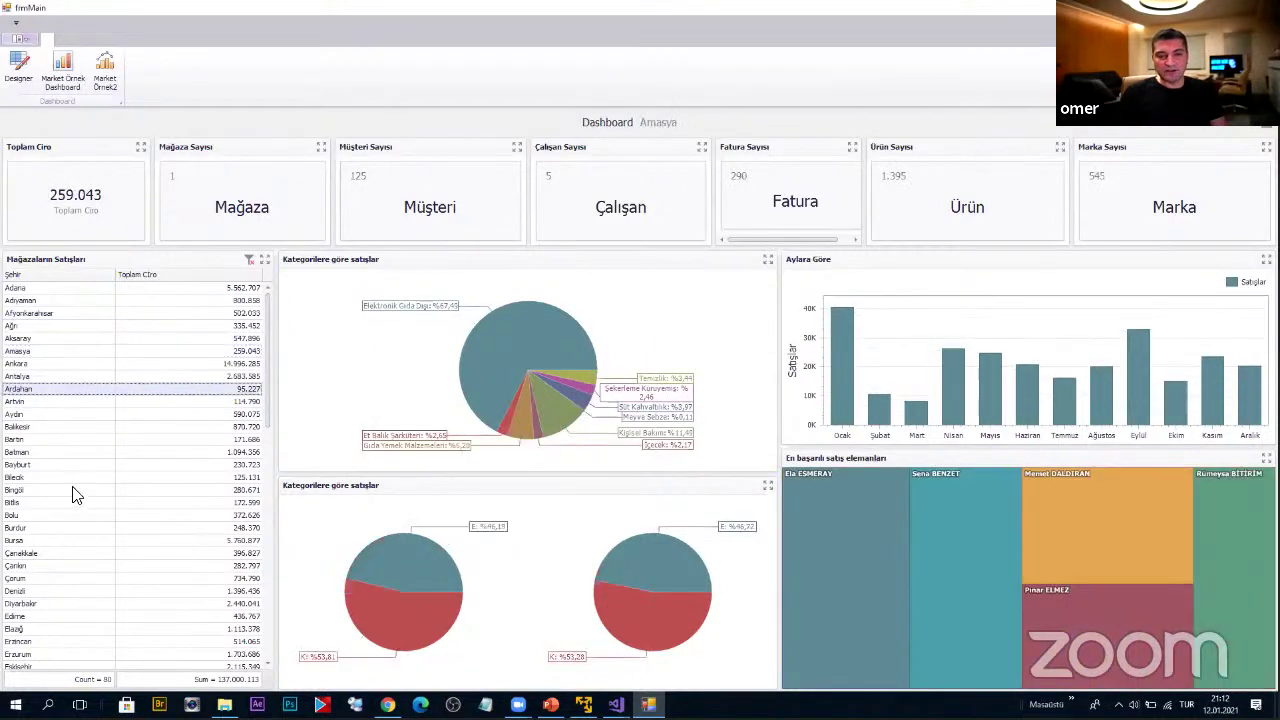
pyautogui.click(77, 492)
pyautogui.click(85, 543)
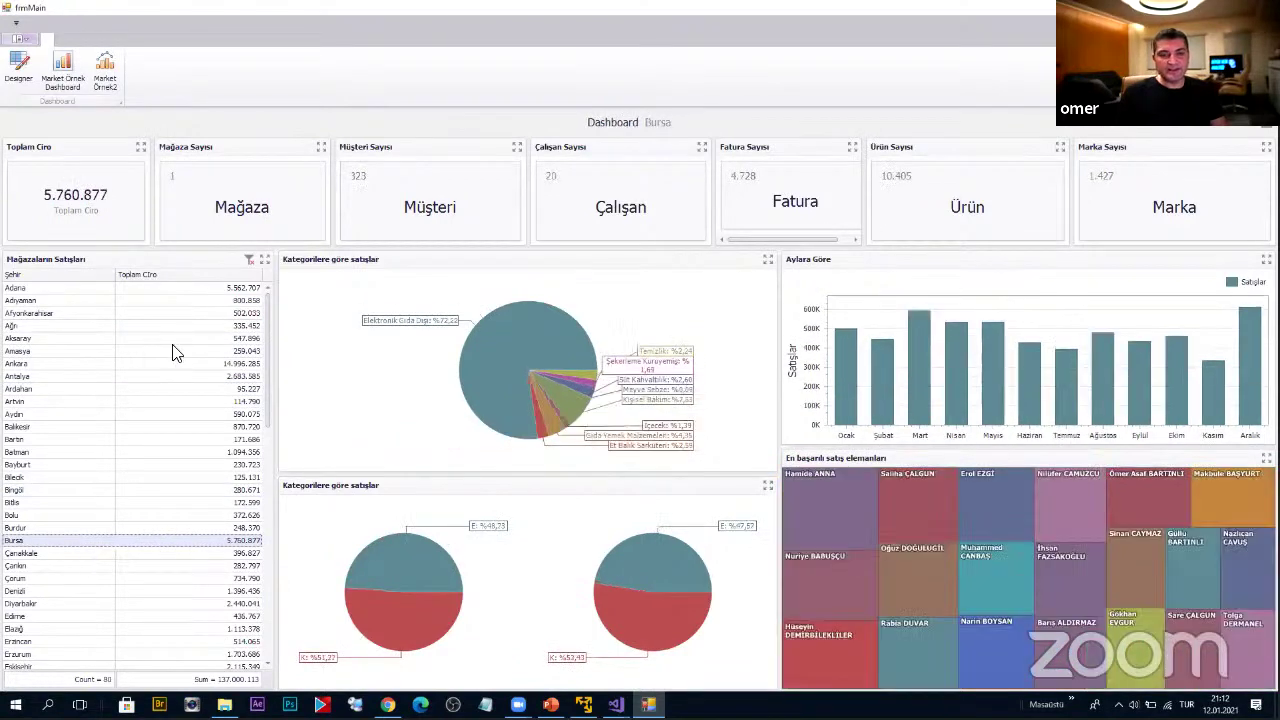
pyautogui.click(18, 68)
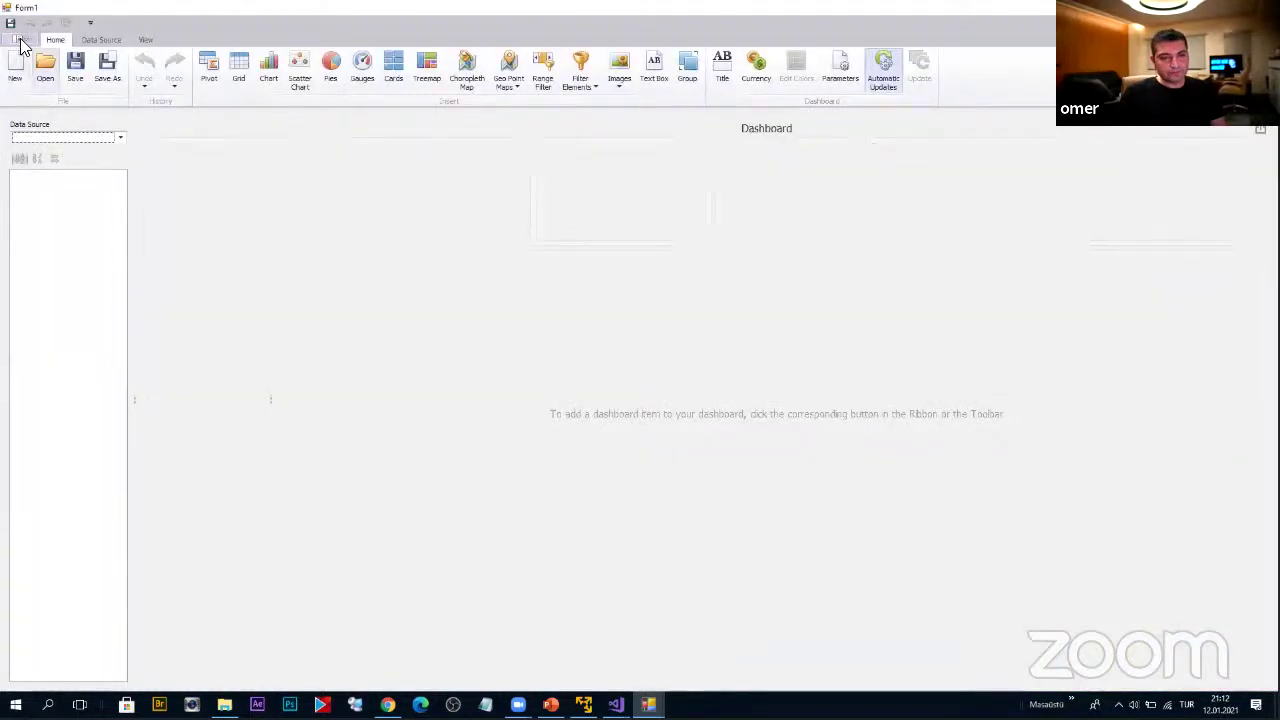
# Reopen the recent market dashboard, cancel the Connection error login, and return to Visual Studio
pyautogui.click(20, 40)
pyautogui.click(168, 82)
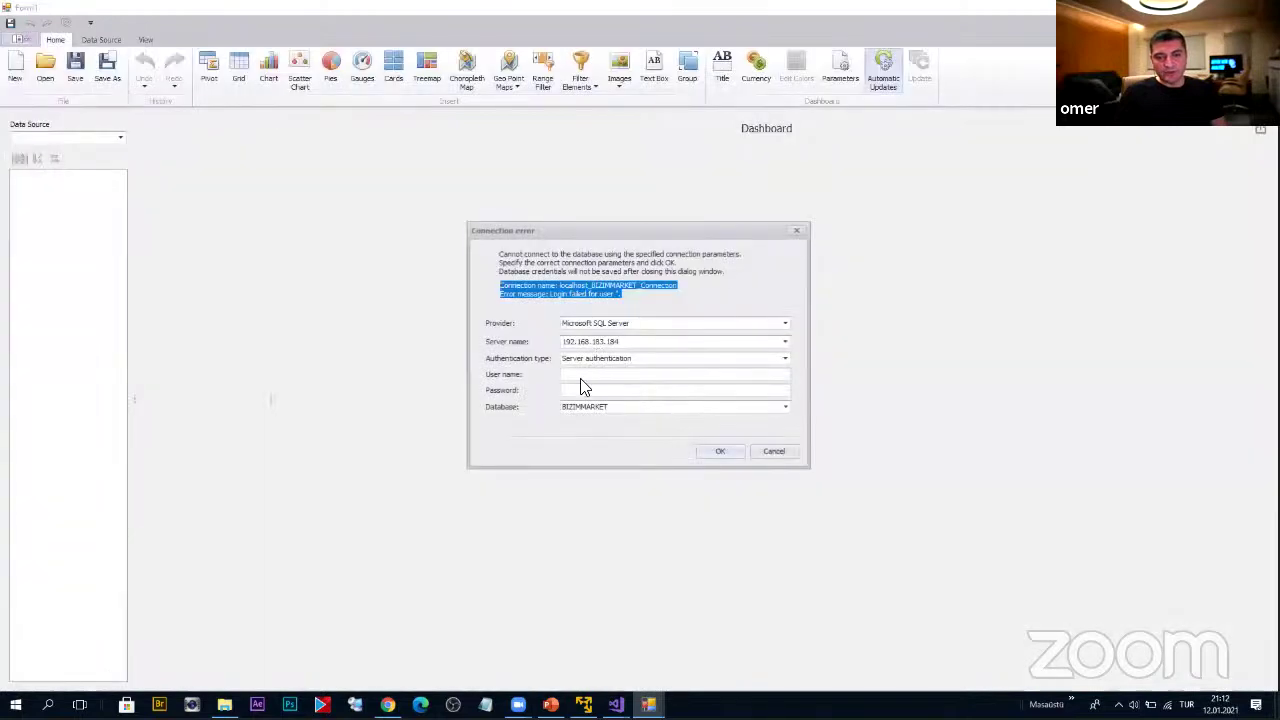
pyautogui.click(776, 451)
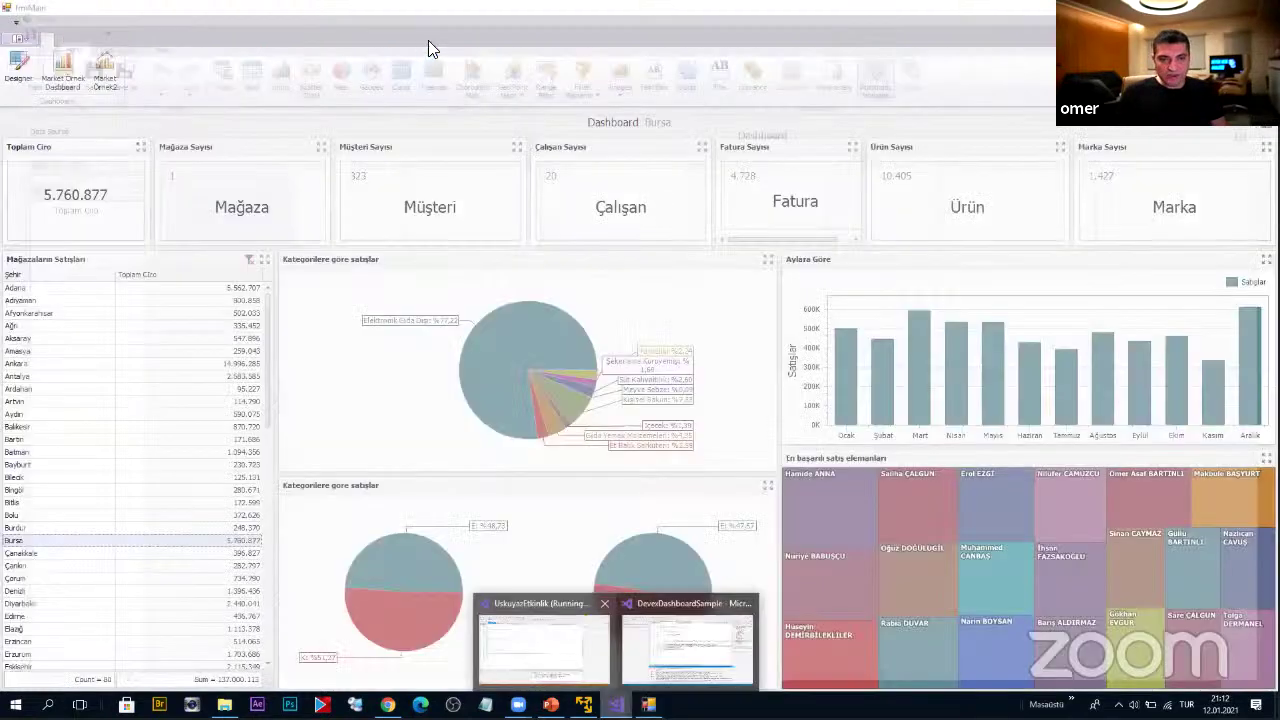
pyautogui.click(540, 640)
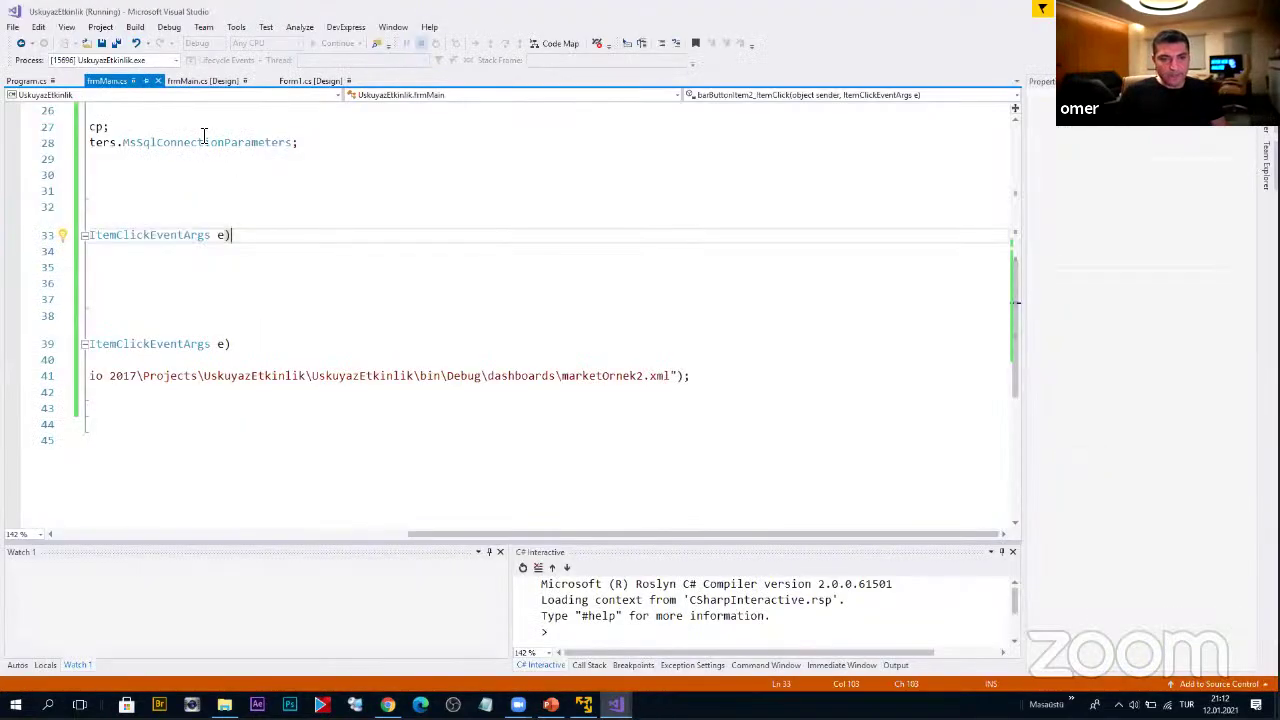
# Stop debugging and select the connection login code in frmMain.cs
pyautogui.hotkey('shift', 'F5')
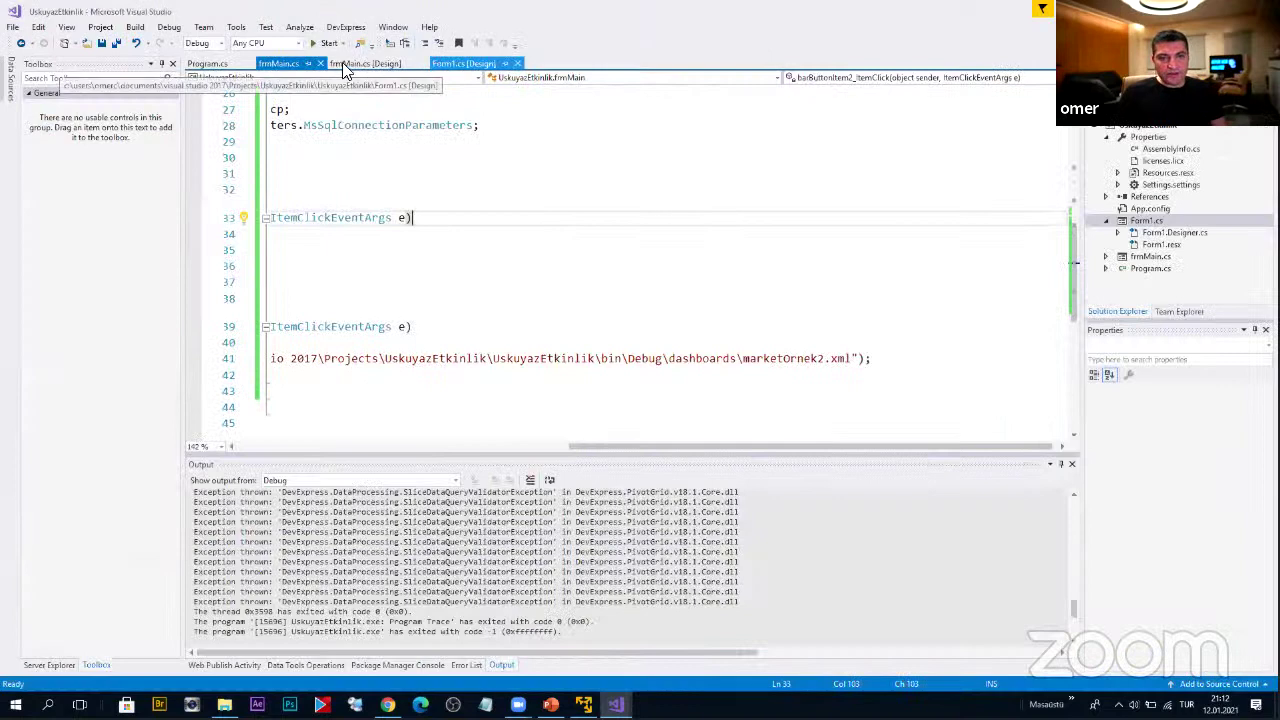
pyautogui.click(342, 62)
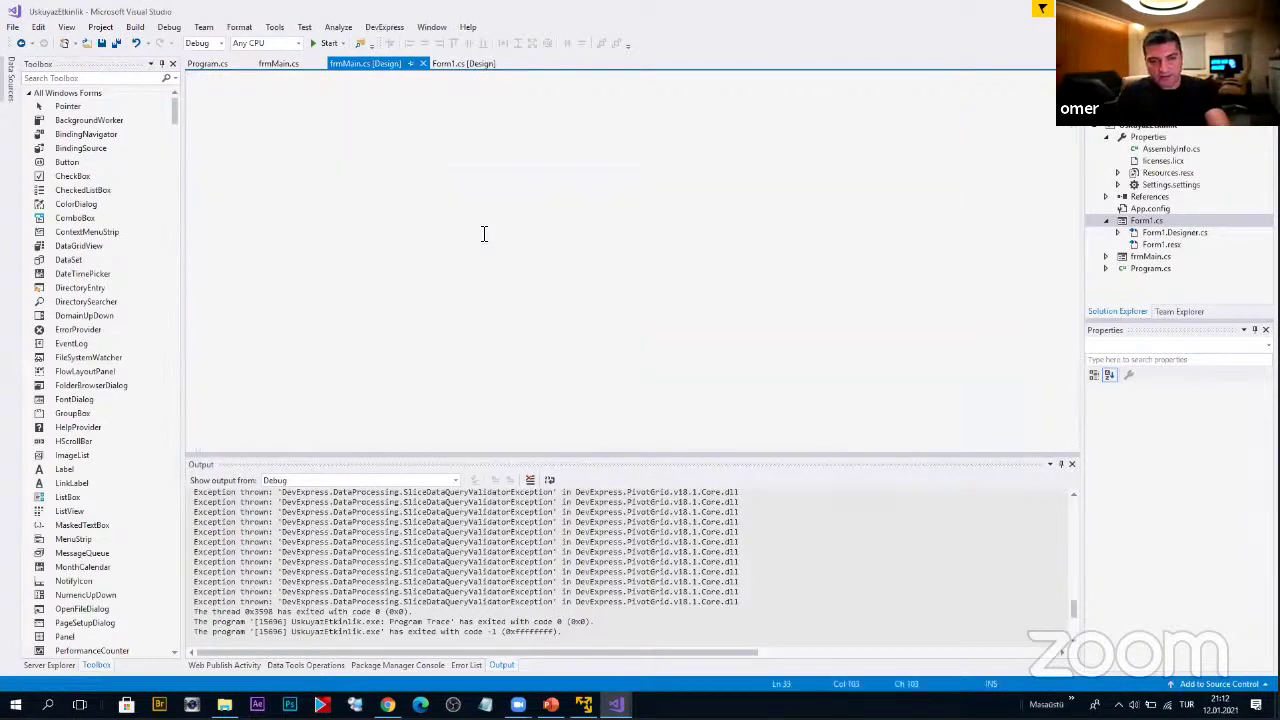
pyautogui.press('F7')
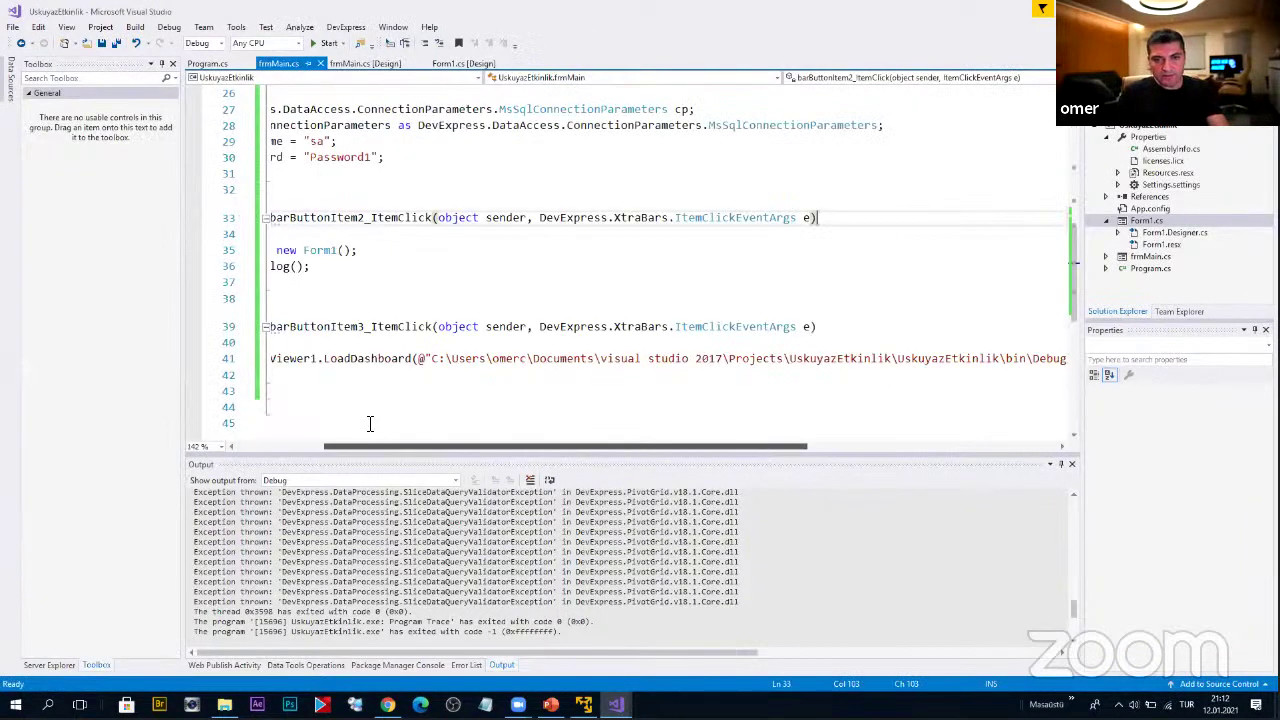
pyautogui.scroll(2, 584, 276)
pyautogui.moveTo(530, 255); pyautogui.dragTo(272, 207)
pyautogui.hotkey('ctrl', 'c')
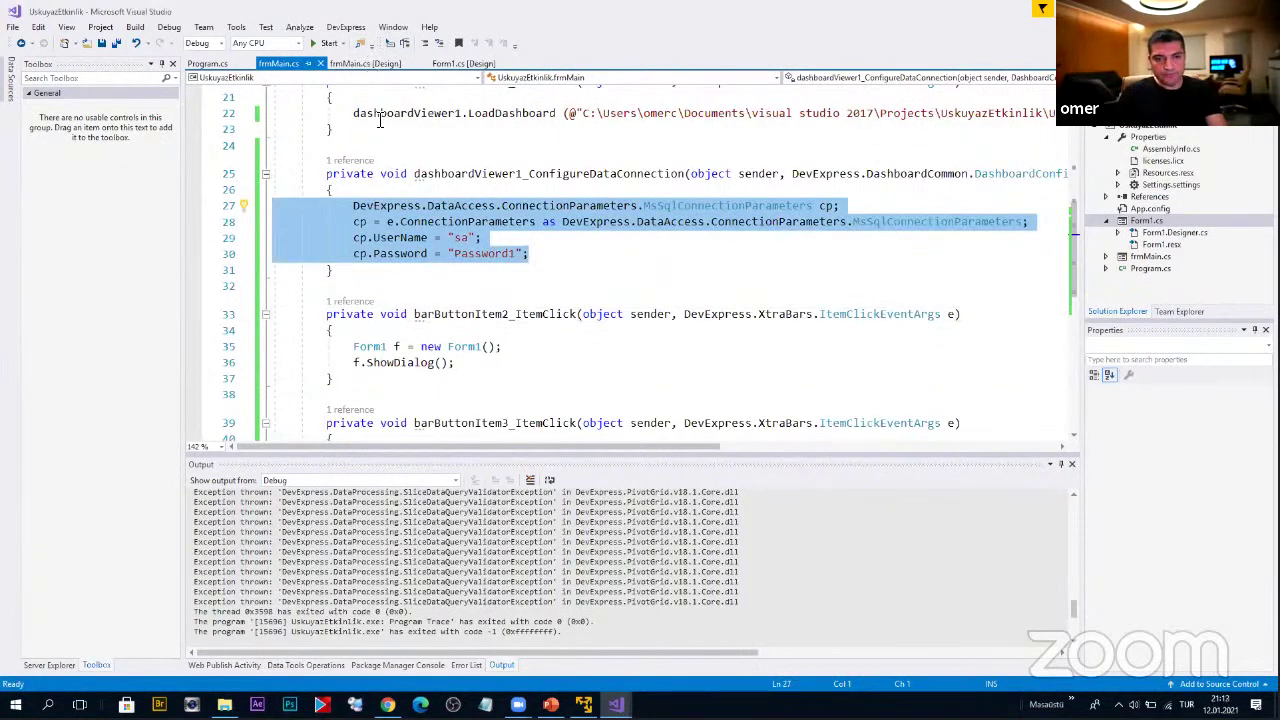
# Add dashboardDesigner1's ConfigureDataConnection handler with the pasted login code, then run with F5
pyautogui.doubleClick(1147, 220)
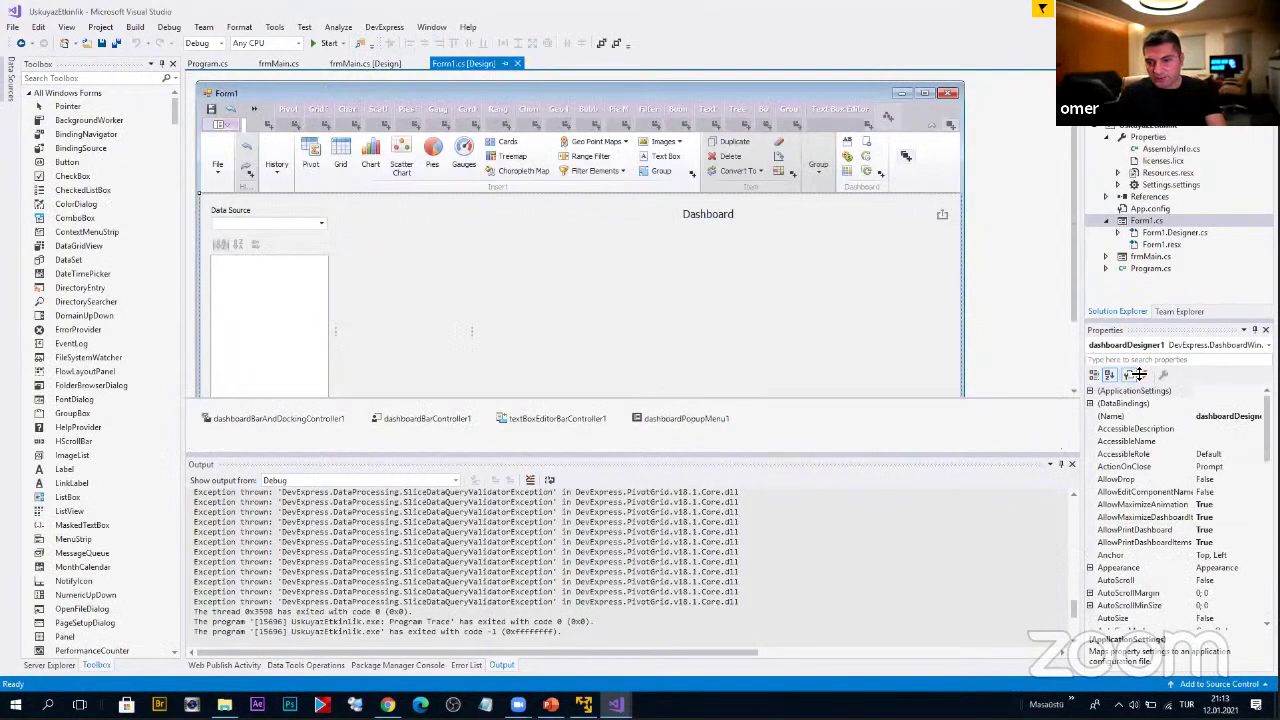
pyautogui.click(1145, 375)
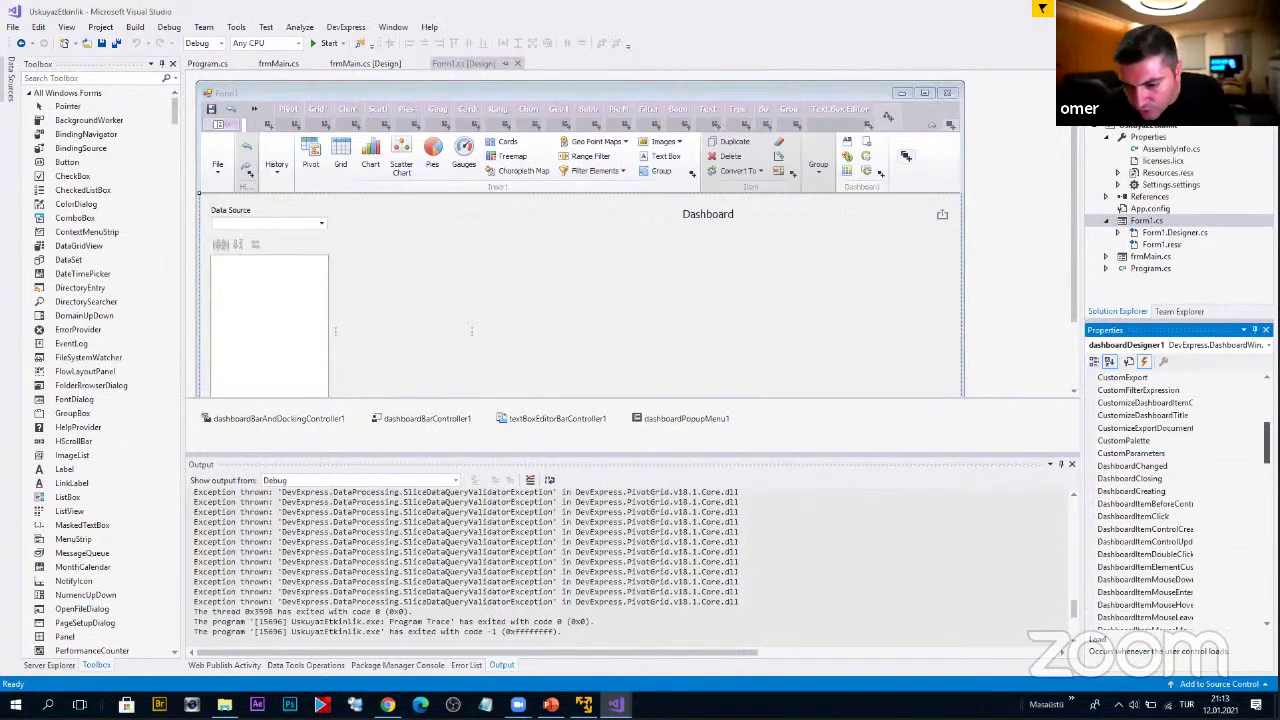
pyautogui.scroll(6, 1143, 521)
pyautogui.doubleClick(1143, 518)
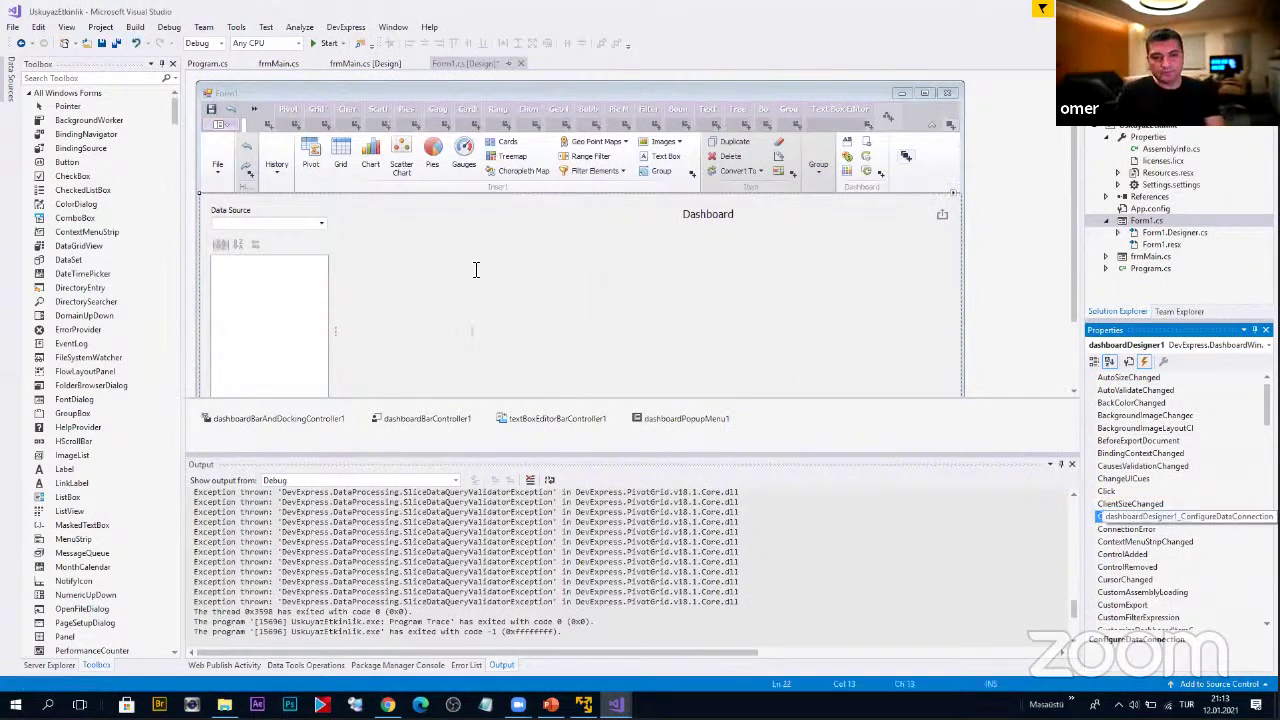
pyautogui.hotkey('ctrl', 'v')
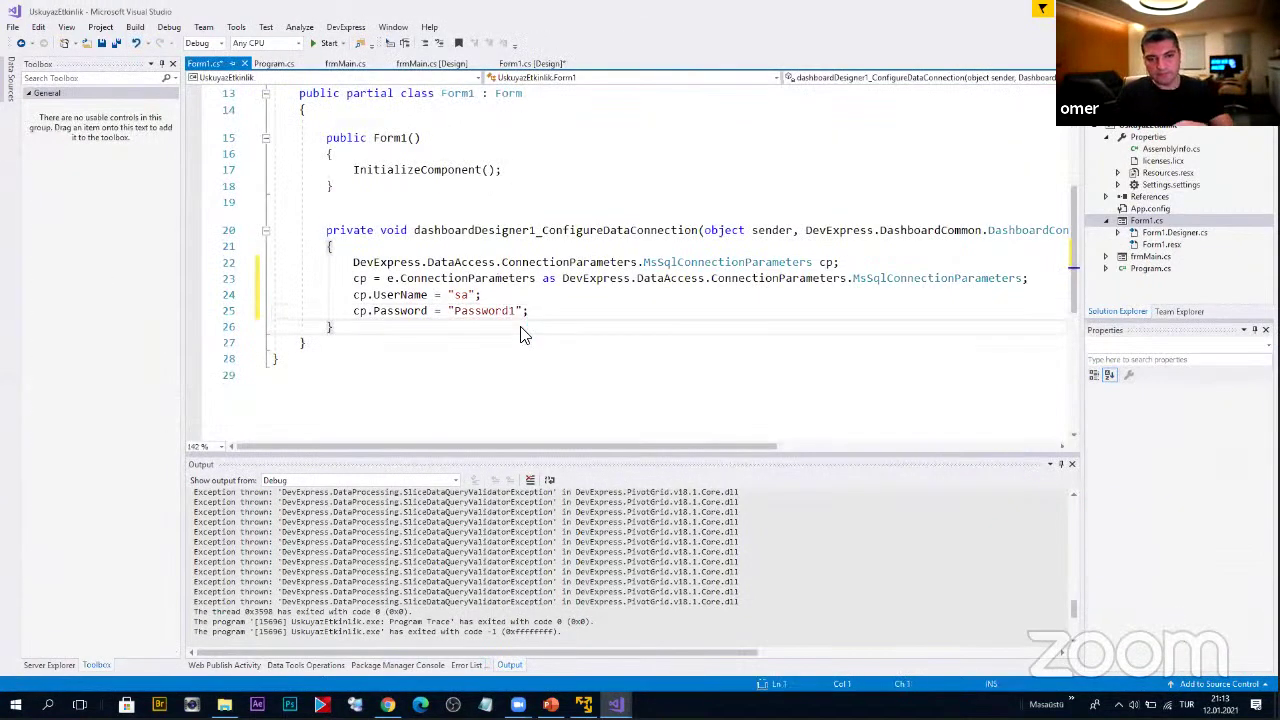
pyautogui.press('F5')
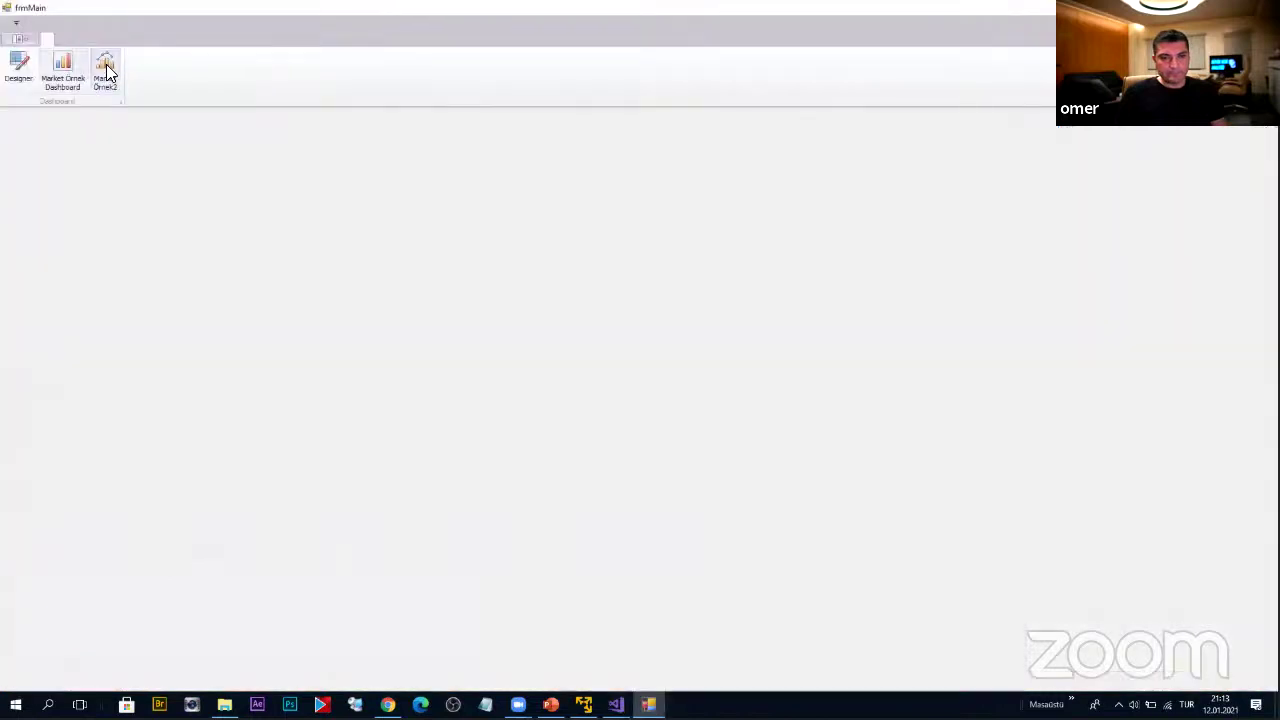
# Open marketOrnek2 from Recent Dashboards and select the Mağazaların Satışları city grid
pyautogui.click(104, 75)
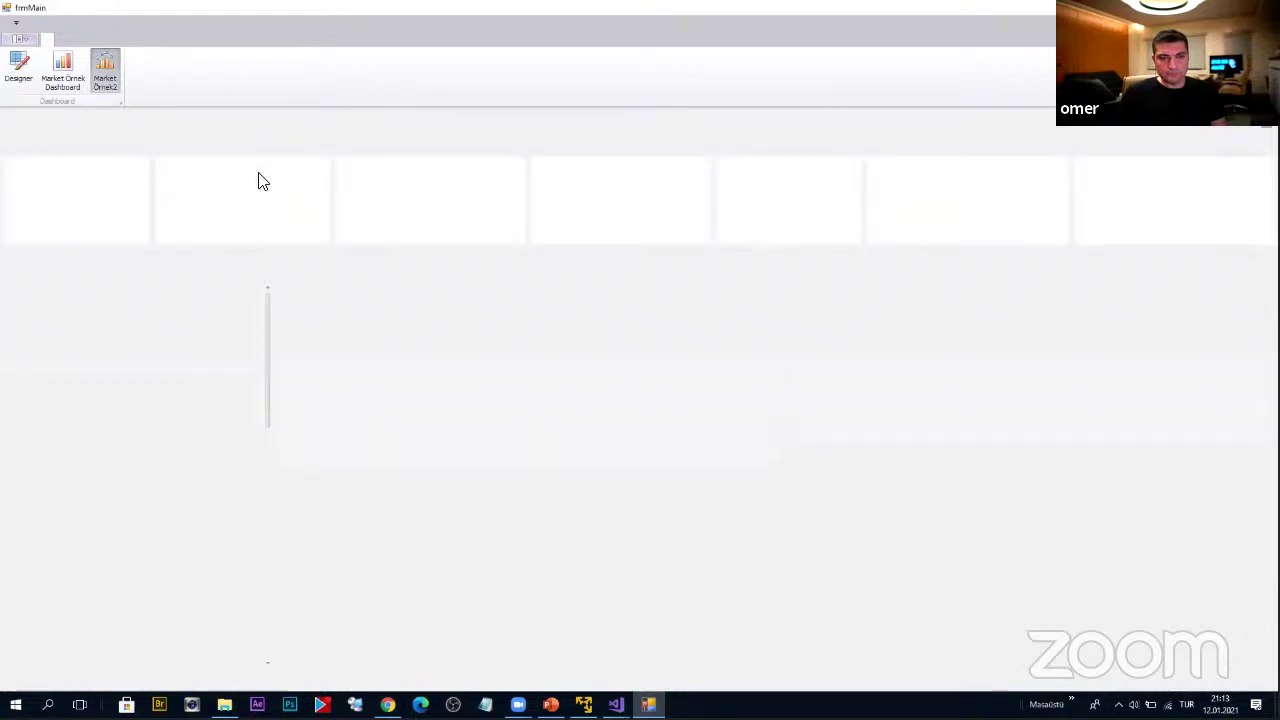
pyautogui.click(58, 380)
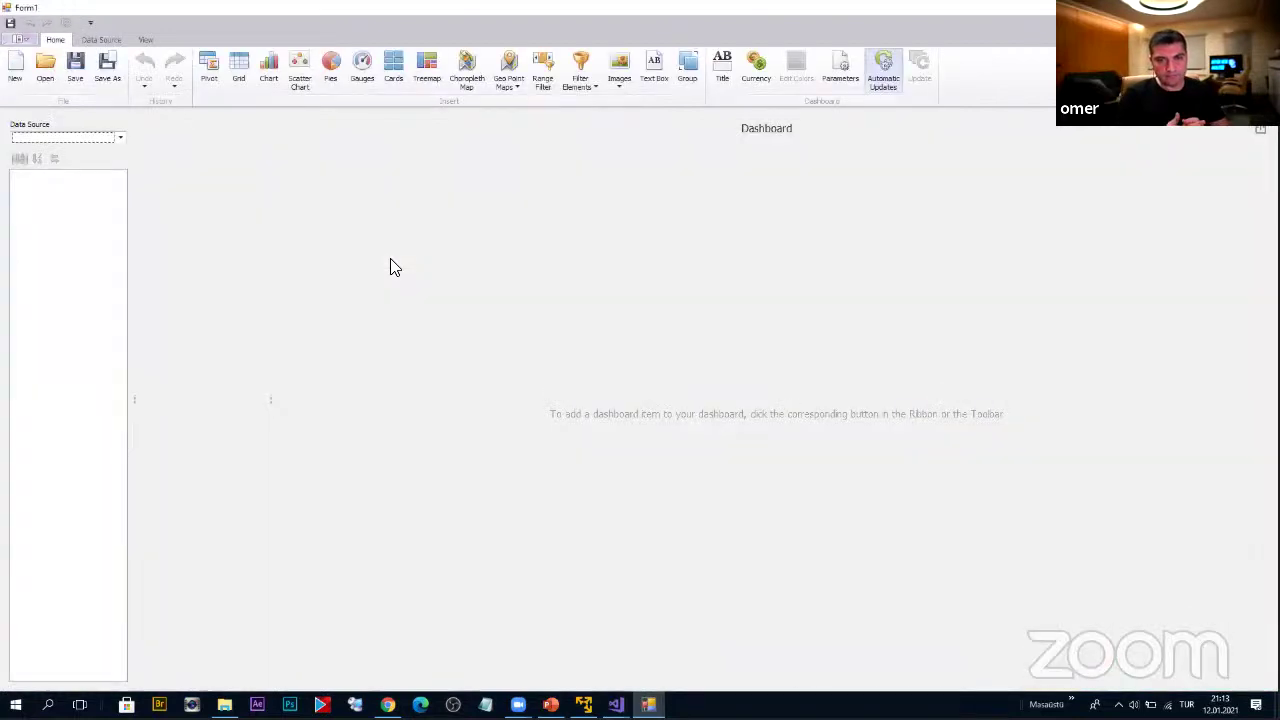
pyautogui.click(20, 40)
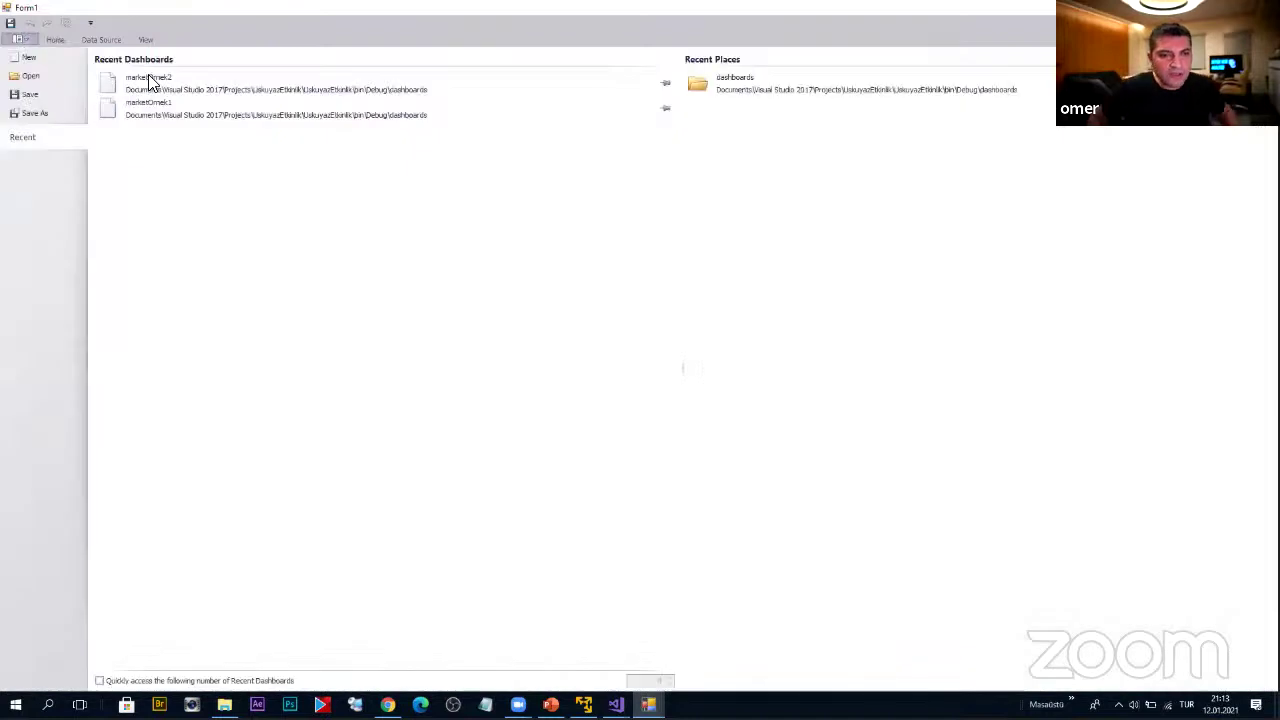
pyautogui.click(150, 82)
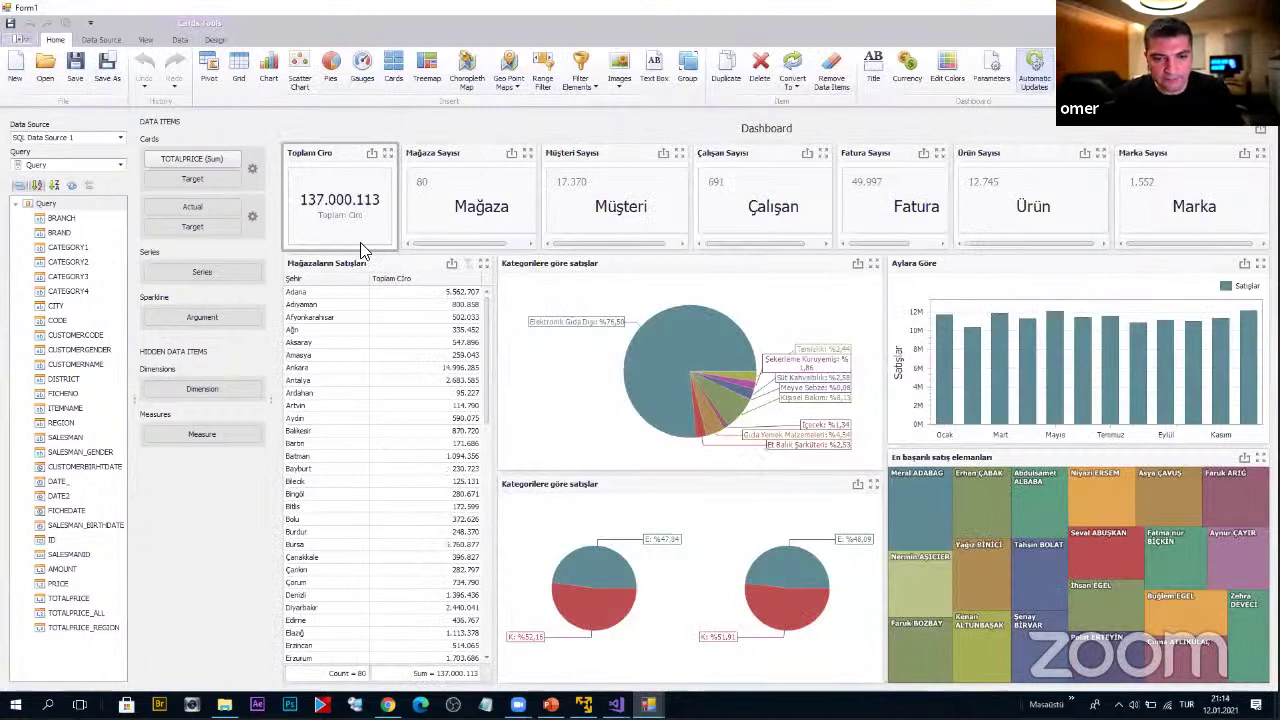
pyautogui.click(392, 273)
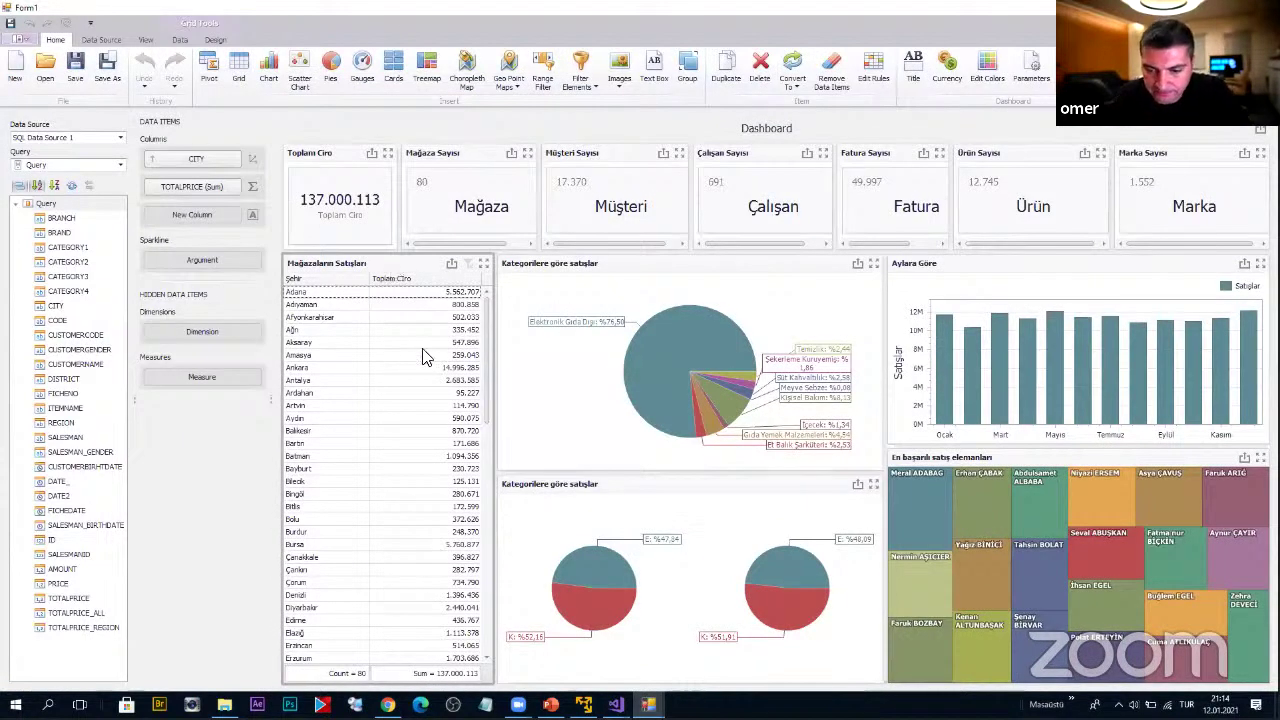
pyautogui.moveTo(488, 338)
pyautogui.mouseDown()
pyautogui.moveTo(486, 366)
pyautogui.moveTo(482, 328)
pyautogui.mouseUp()
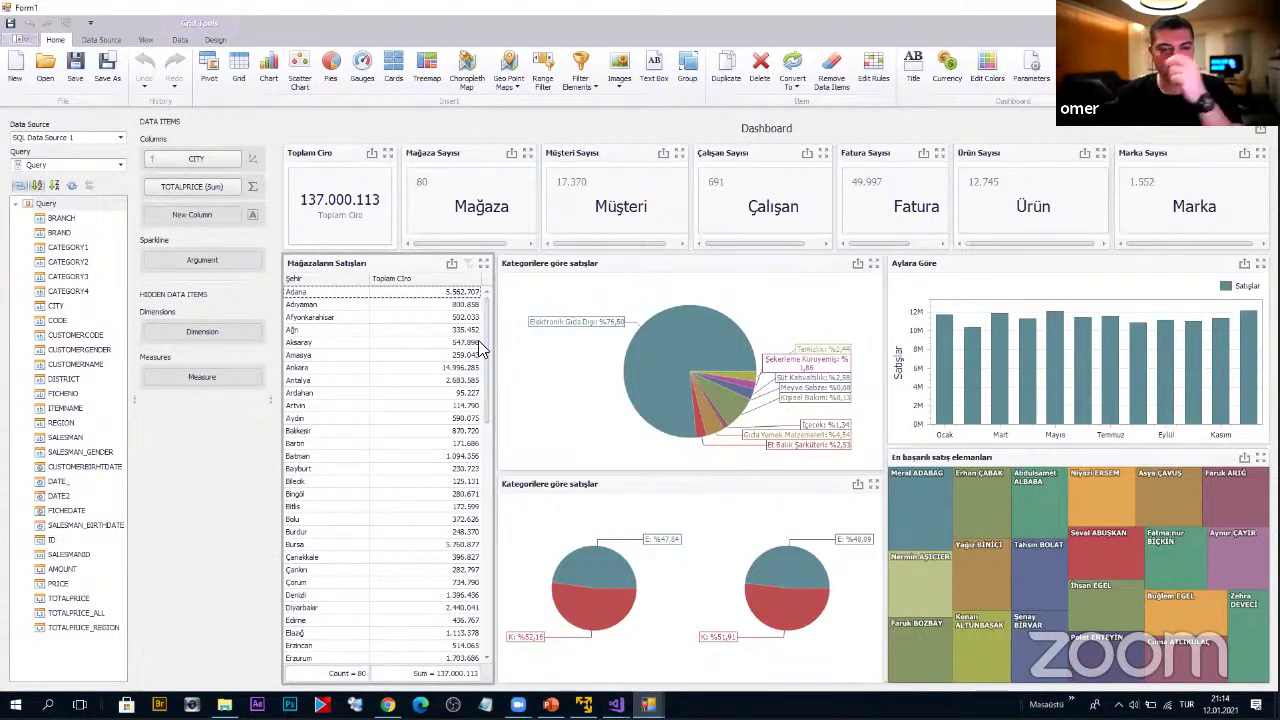
pyautogui.click(343, 331)
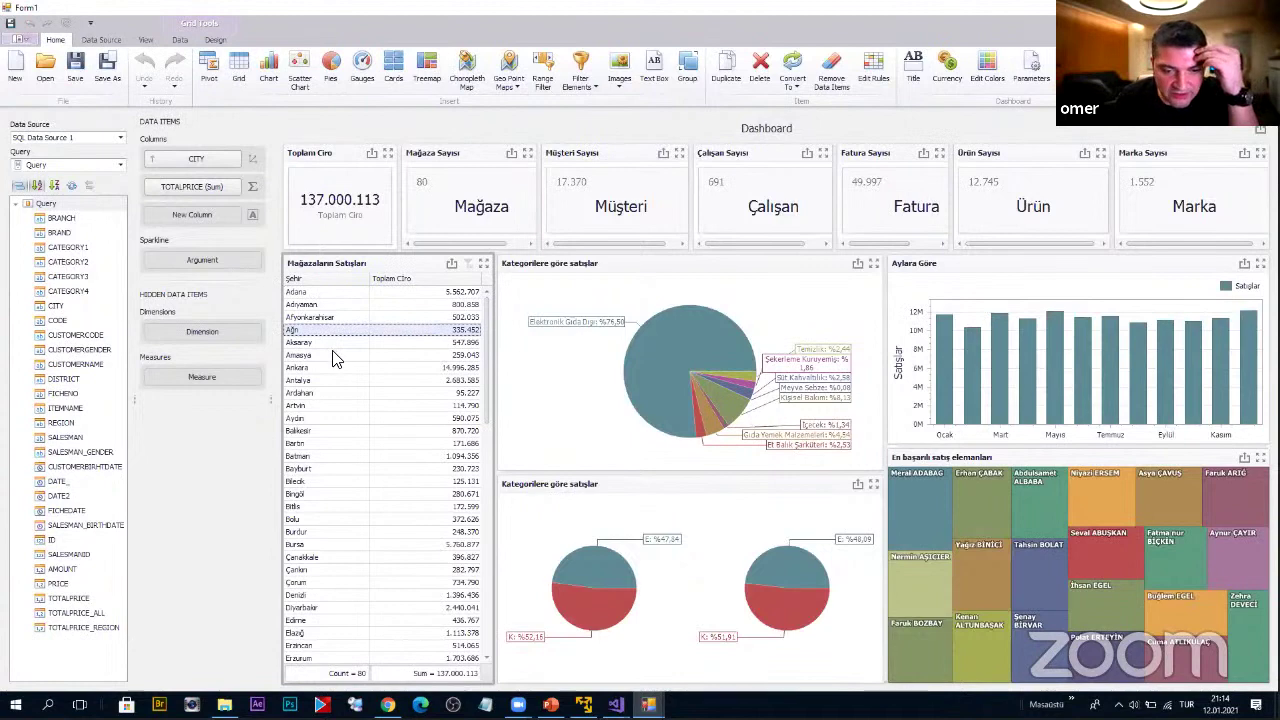
pyautogui.click(336, 357)
pyautogui.click(432, 381)
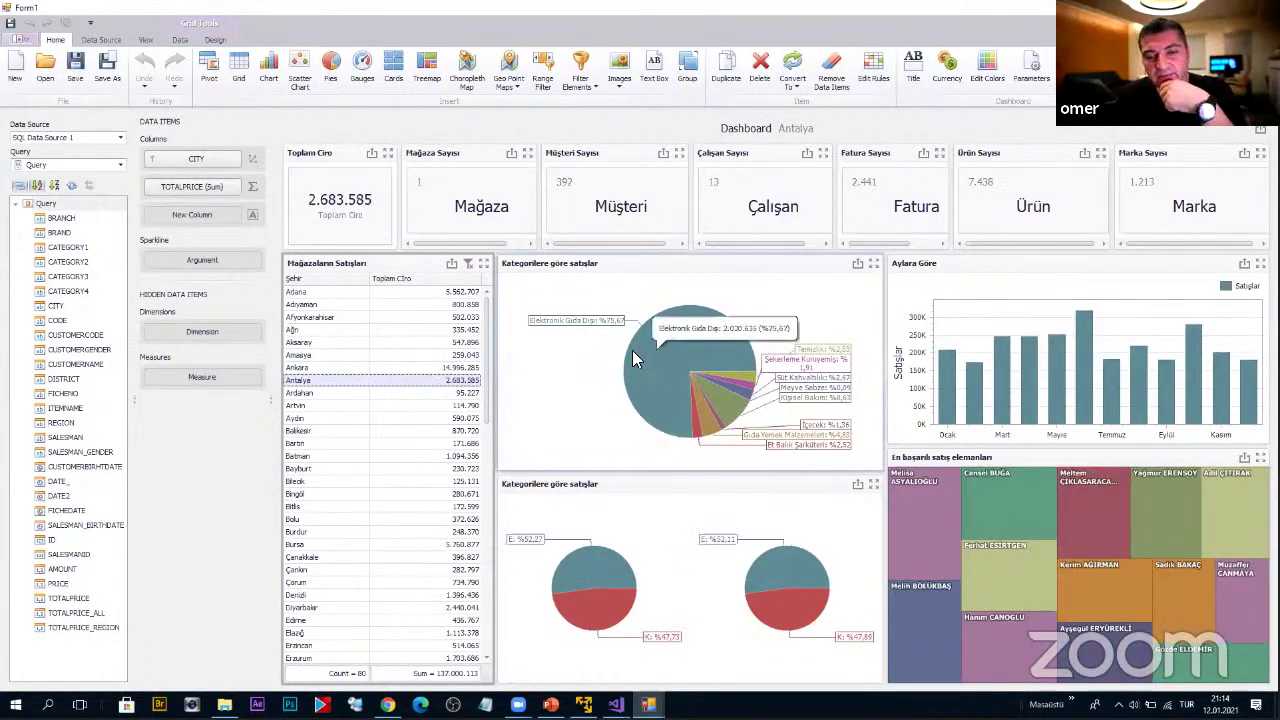
pyautogui.click(648, 350)
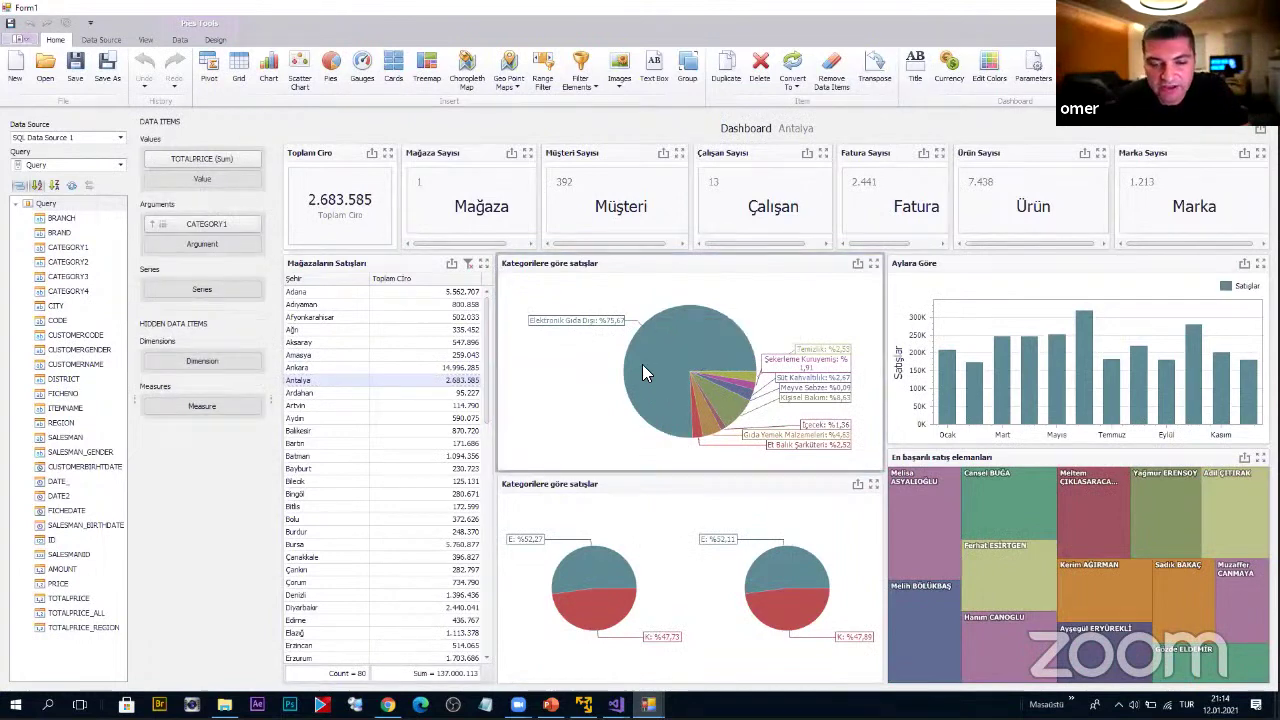
pyautogui.moveTo(694, 358)
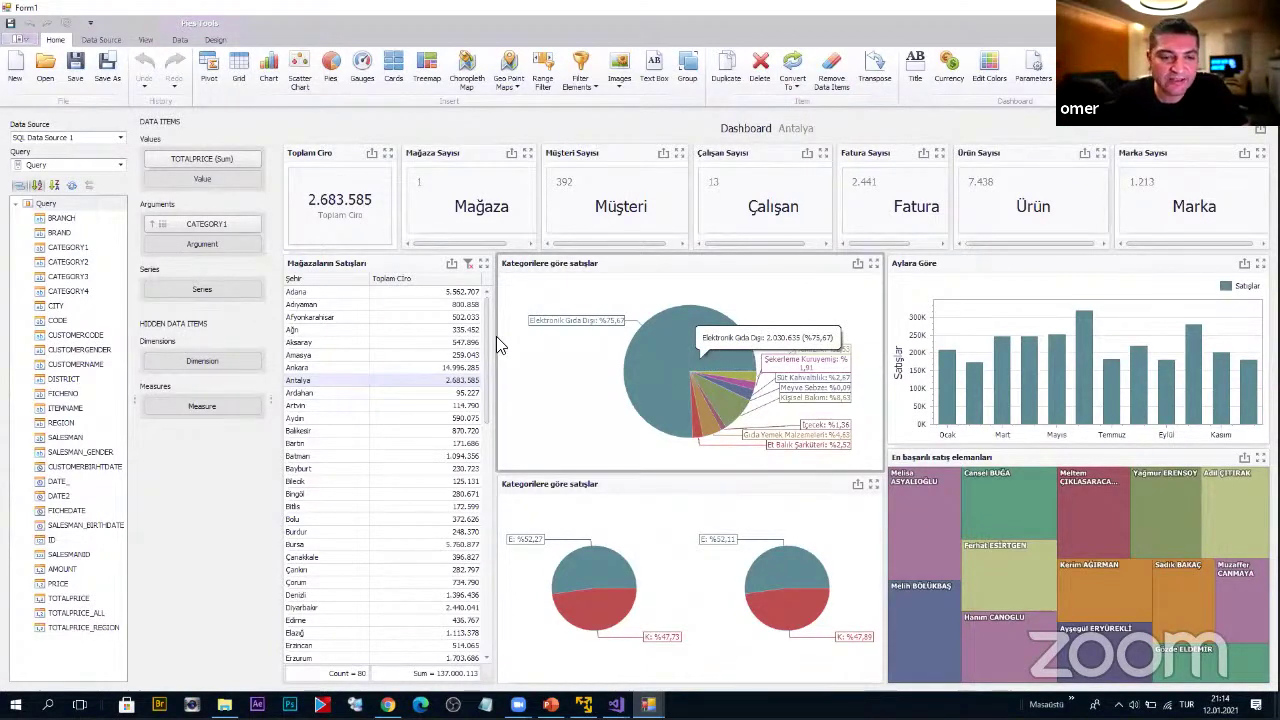
pyautogui.click(468, 302)
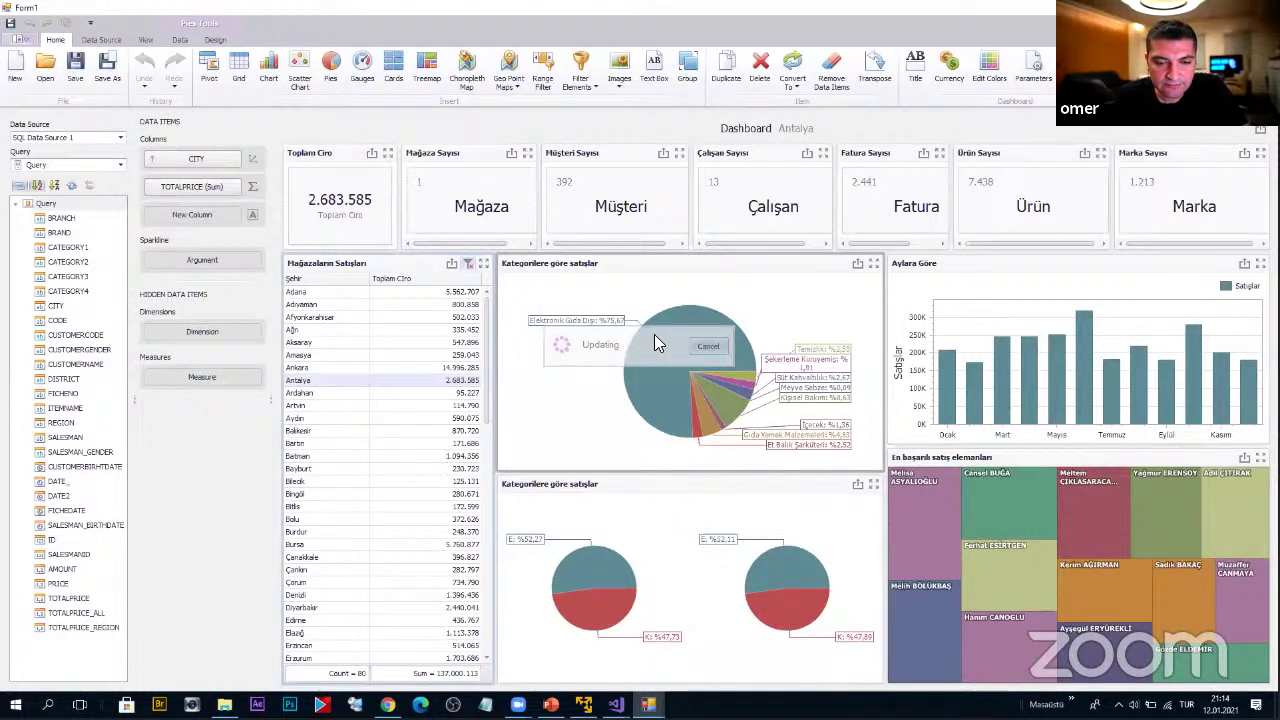
pyautogui.click(632, 353)
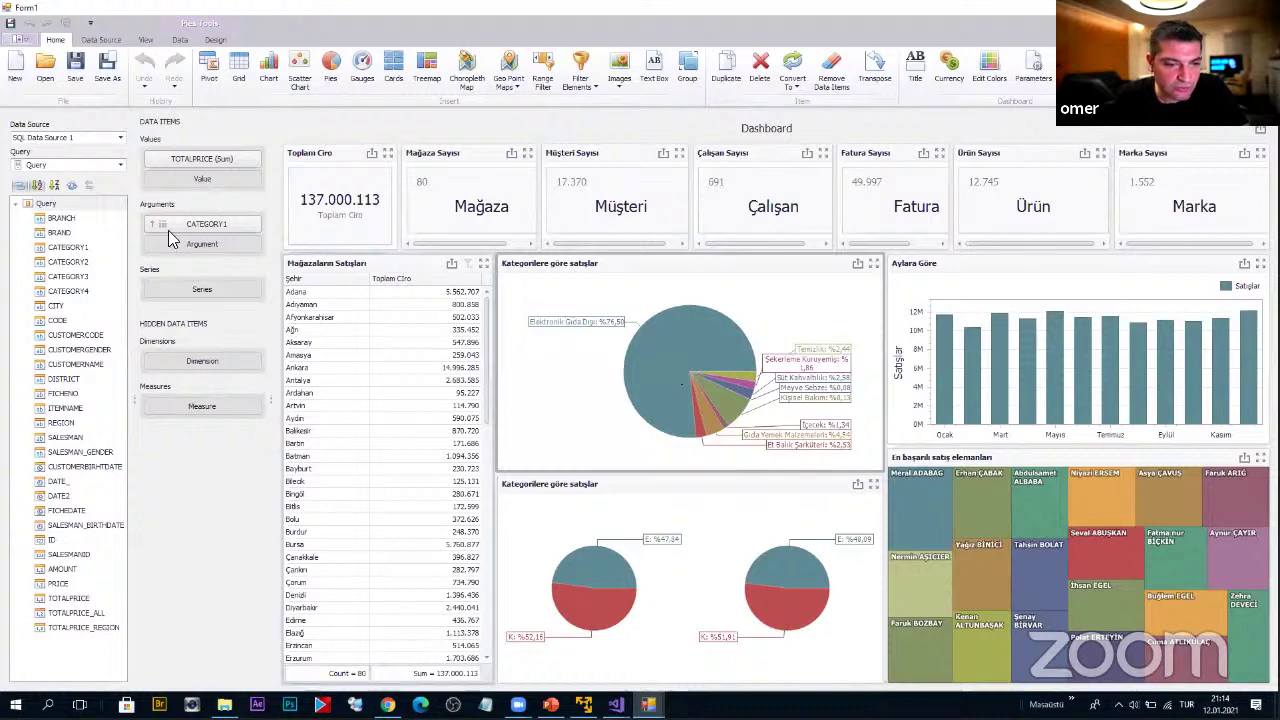
# Add CATEGORY2 under CATEGORY1 in the pie's Arguments and turn on Drill Down
pyautogui.moveTo(73, 263); pyautogui.dragTo(202, 244)
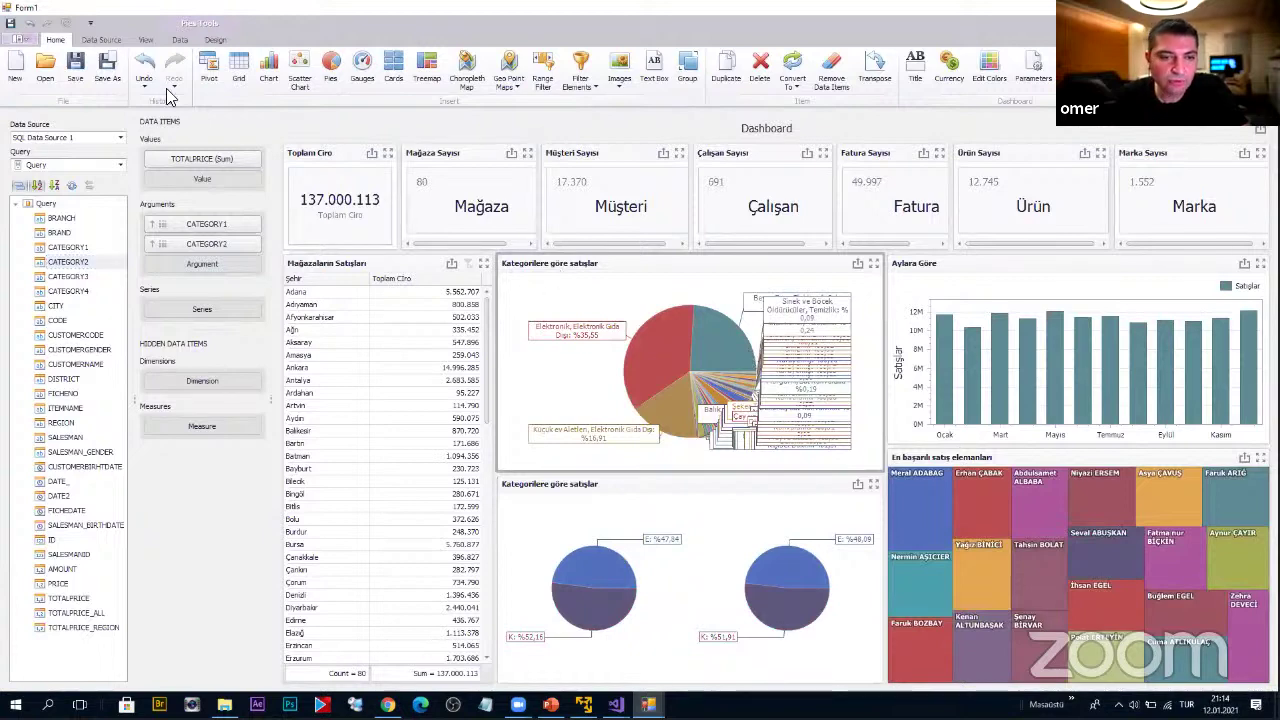
pyautogui.click(181, 40)
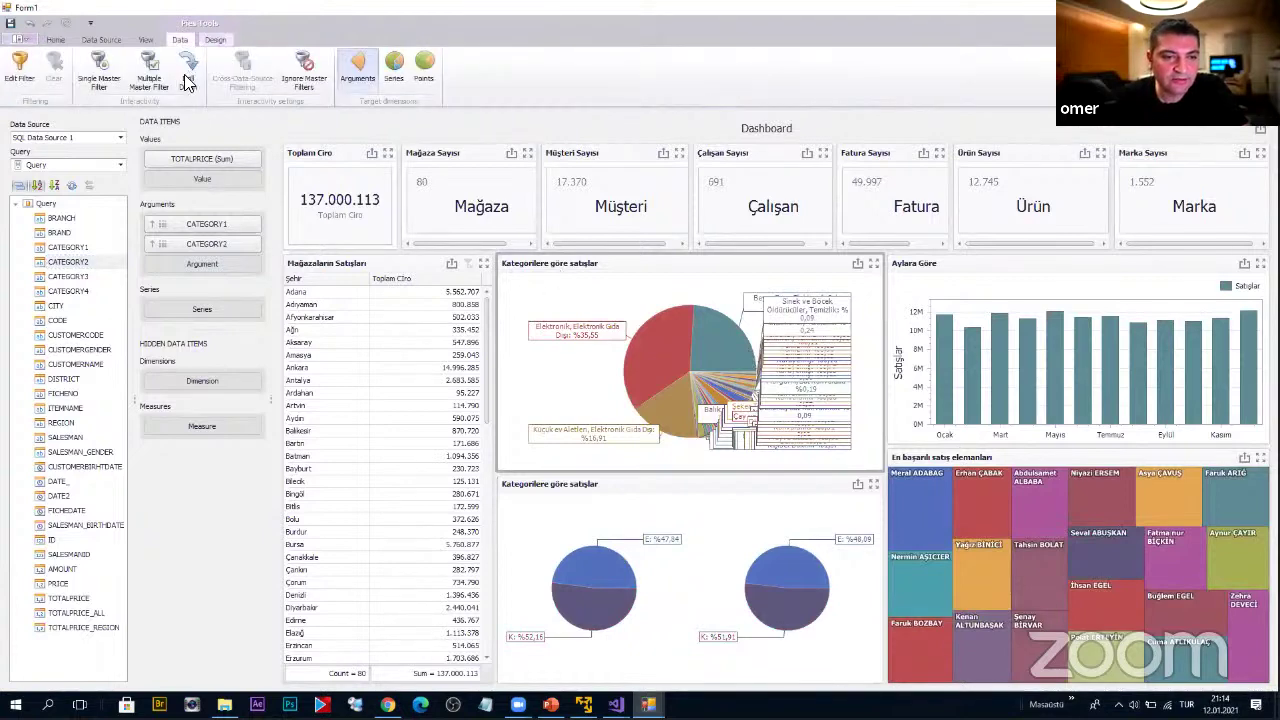
pyautogui.click(188, 72)
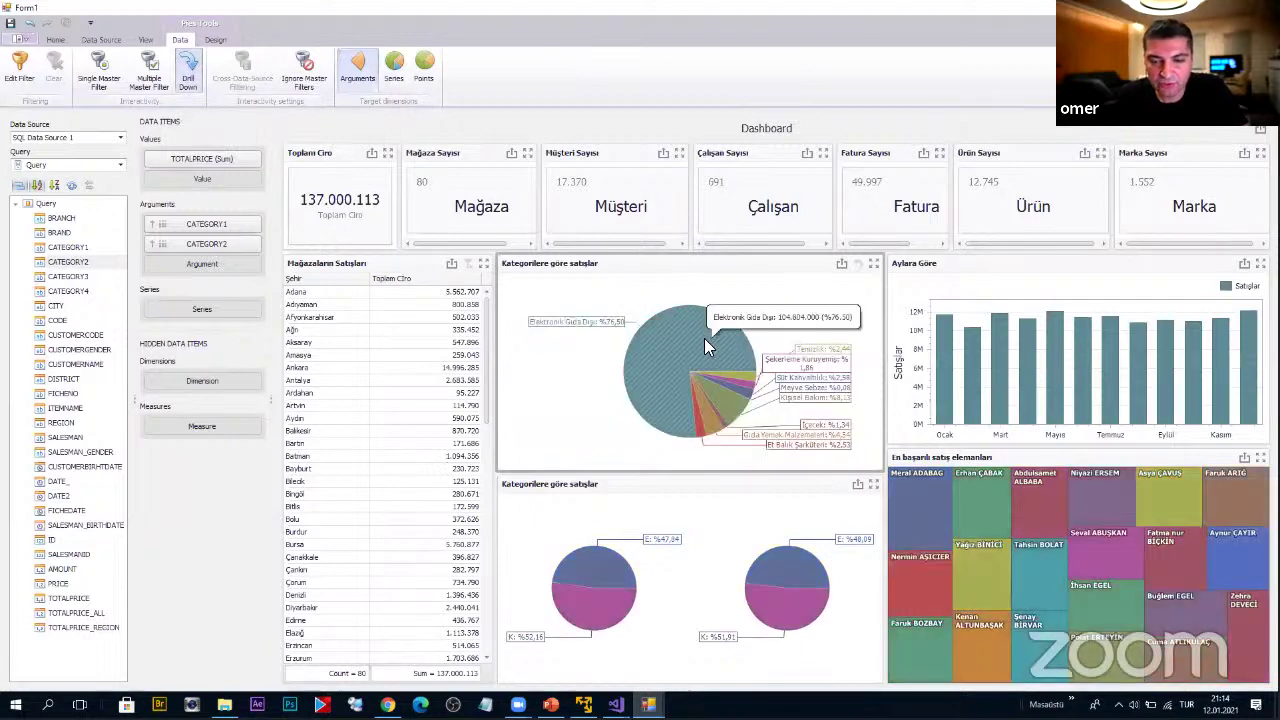
# Test drilling into Elektronik Gıda Dışı, Kişisel Bakım and Şekerleme Kuruyemiş, returning each time
pyautogui.click(704, 346)
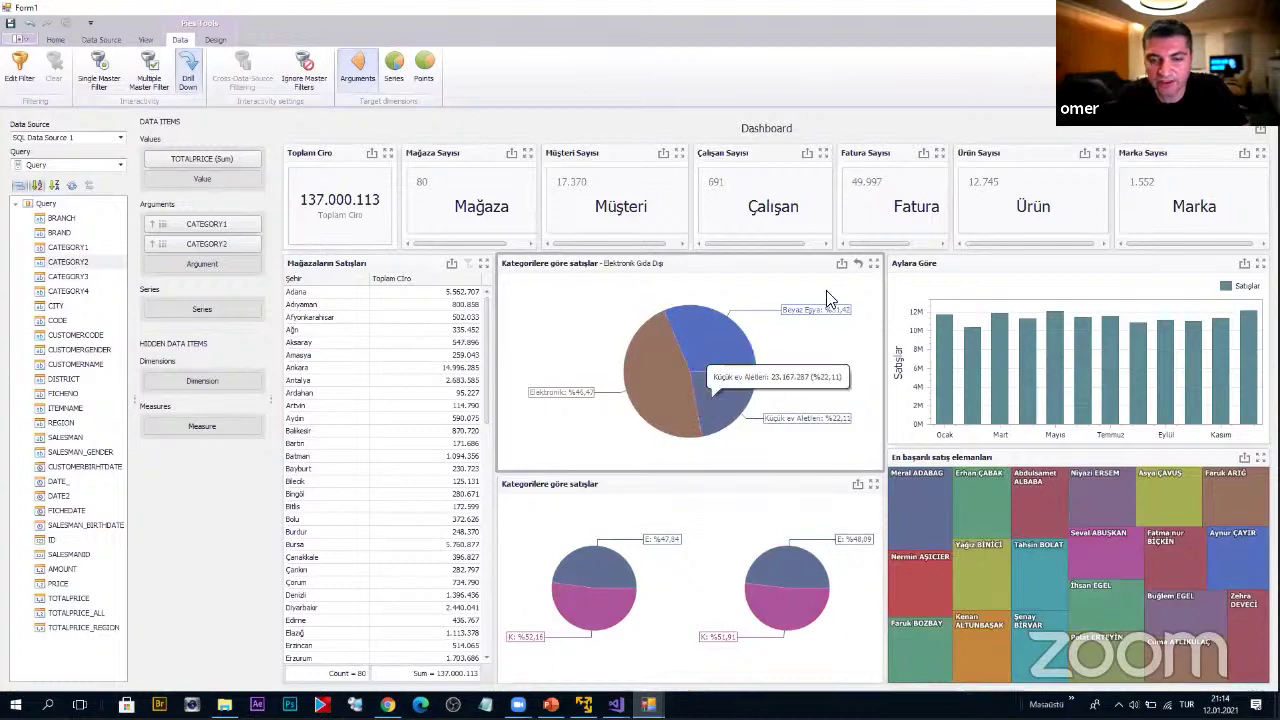
pyautogui.click(820, 350)
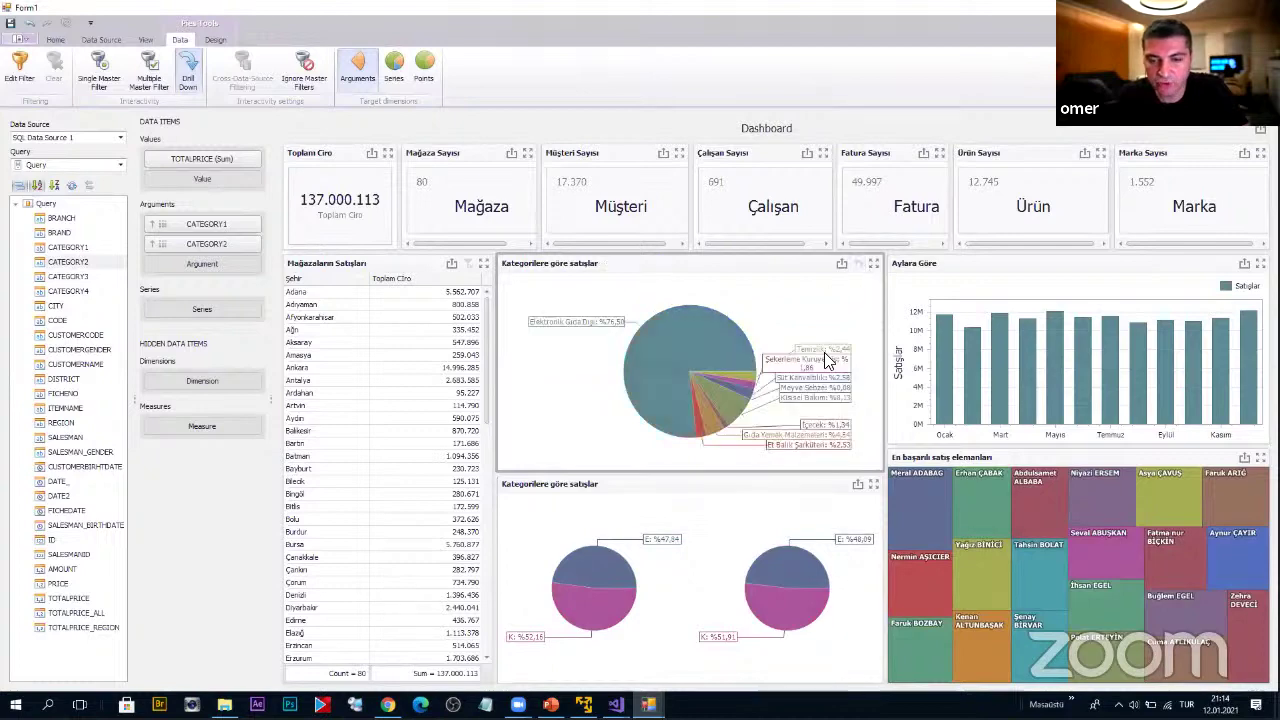
pyautogui.click(722, 408)
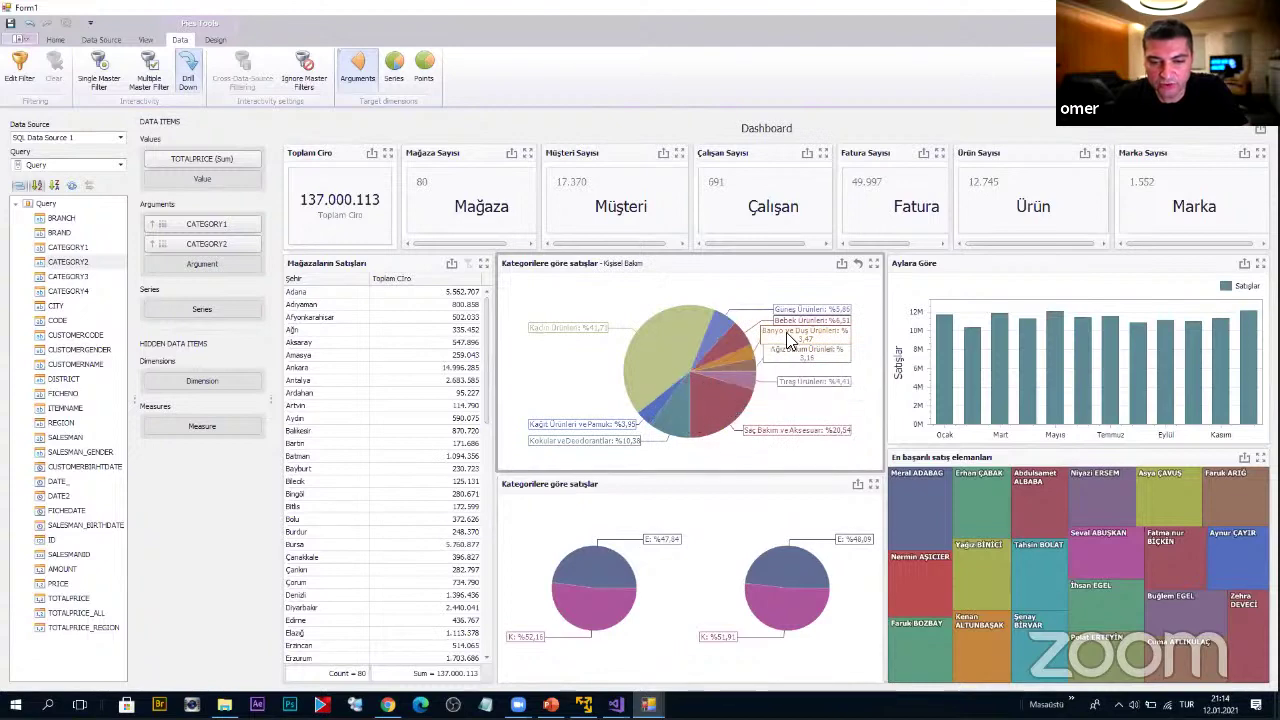
pyautogui.click(858, 263)
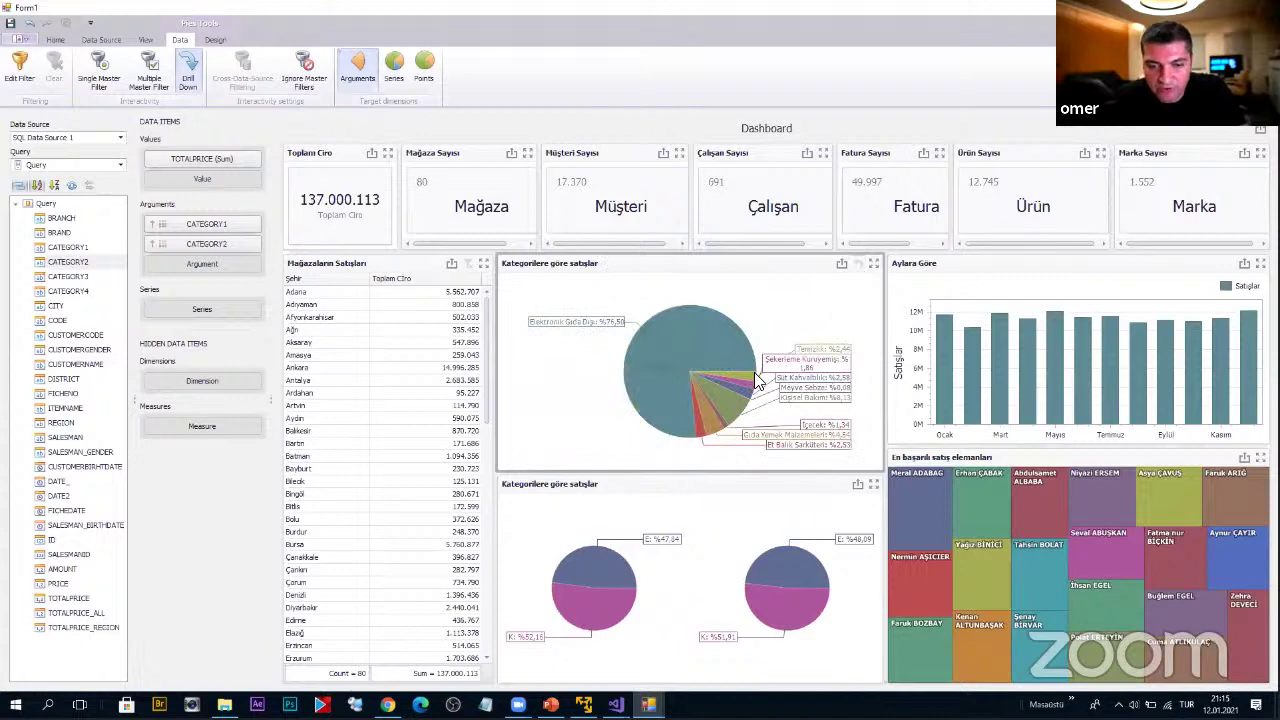
pyautogui.click(694, 360)
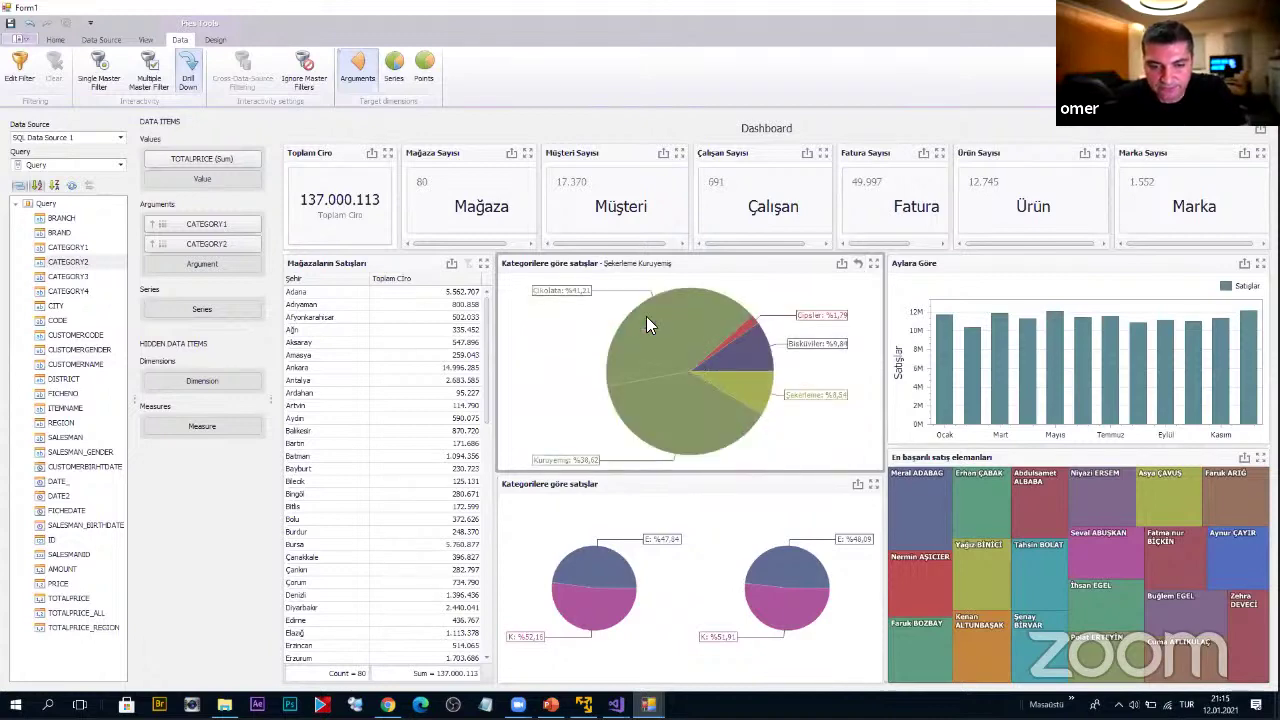
pyautogui.click(858, 263)
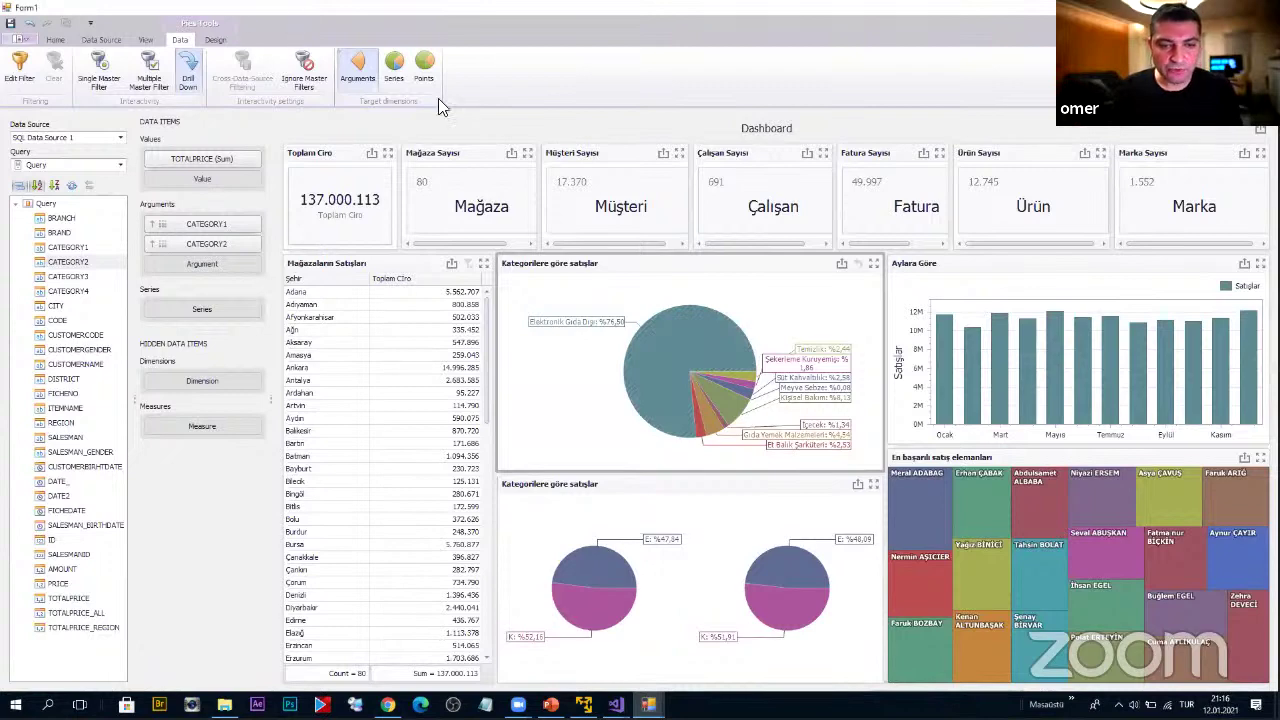
# Add a bottom-docked Range Filter with DATE_ as its Day-Month-Year argument
pyautogui.click(57, 39)
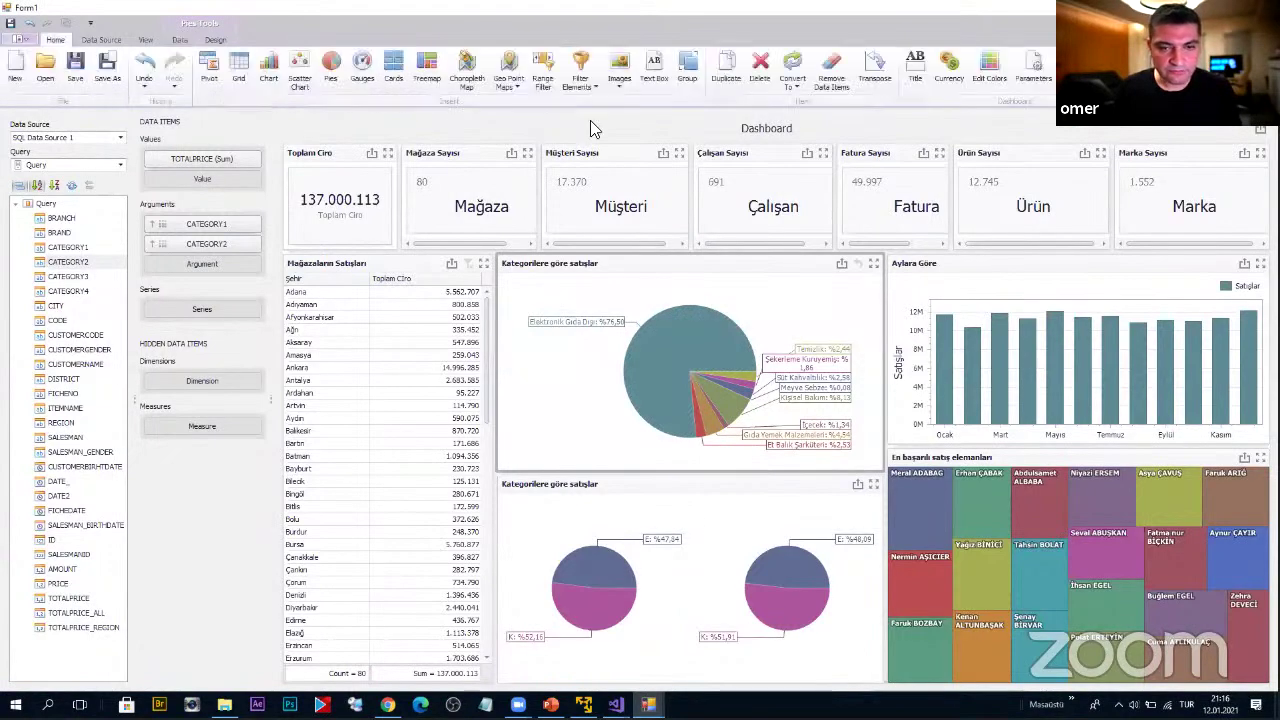
pyautogui.click(545, 68)
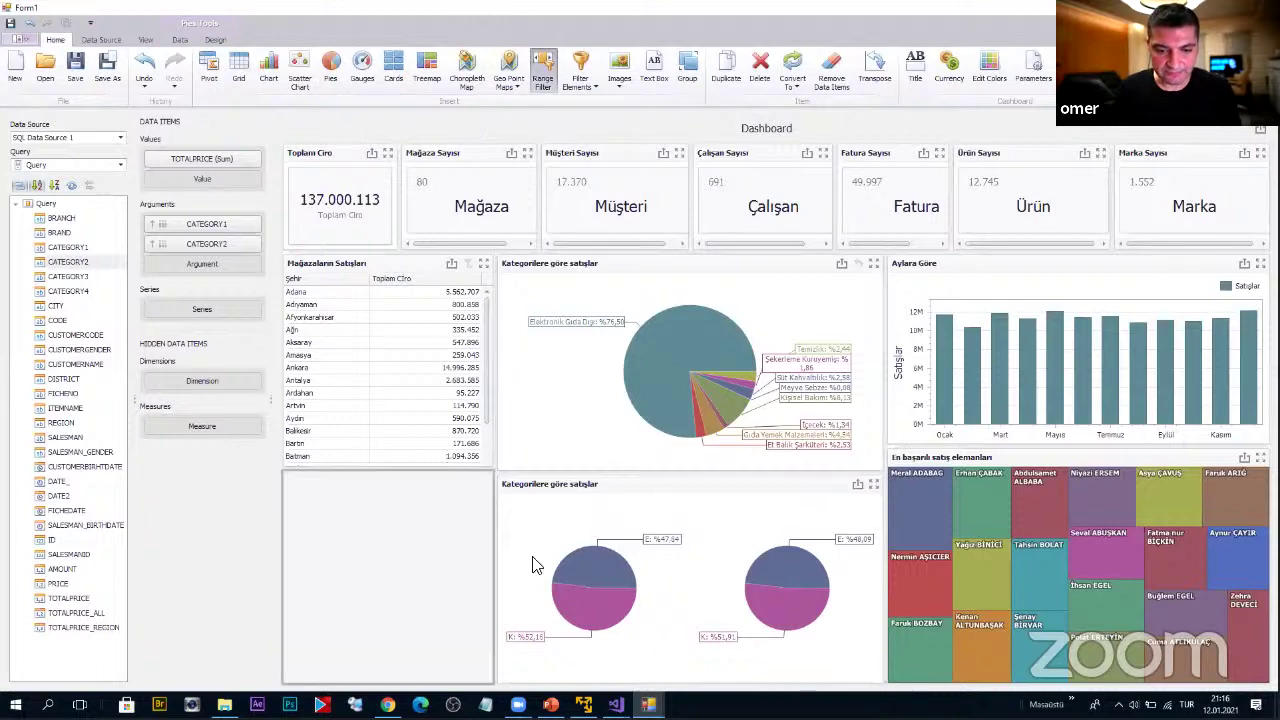
pyautogui.moveTo(290, 476); pyautogui.dragTo(480, 684)
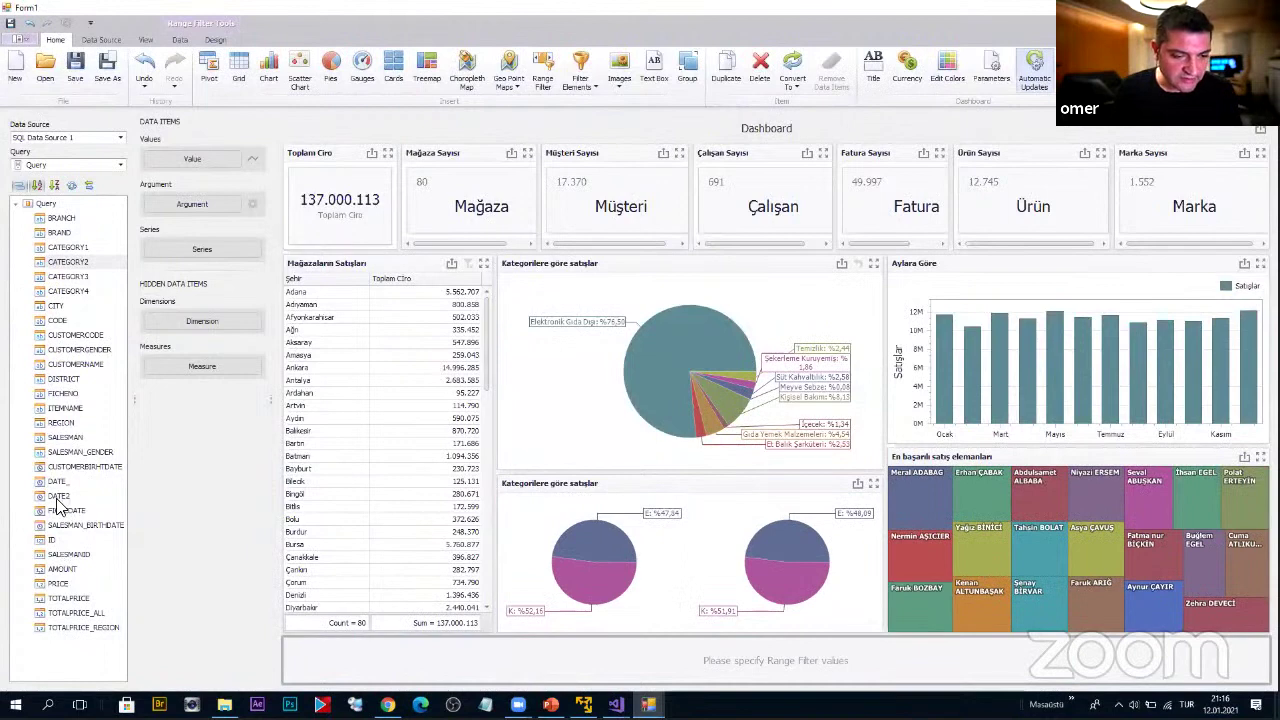
pyautogui.moveTo(54, 482); pyautogui.dragTo(190, 204)
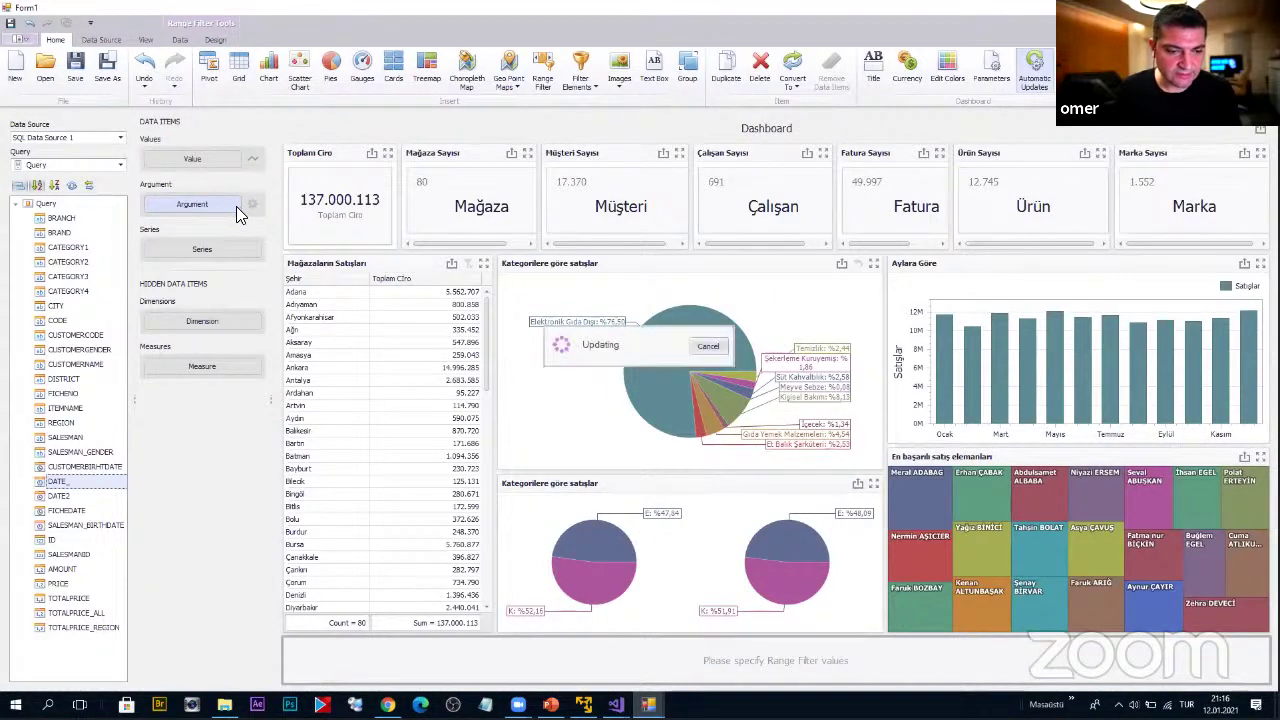
pyautogui.click(236, 204)
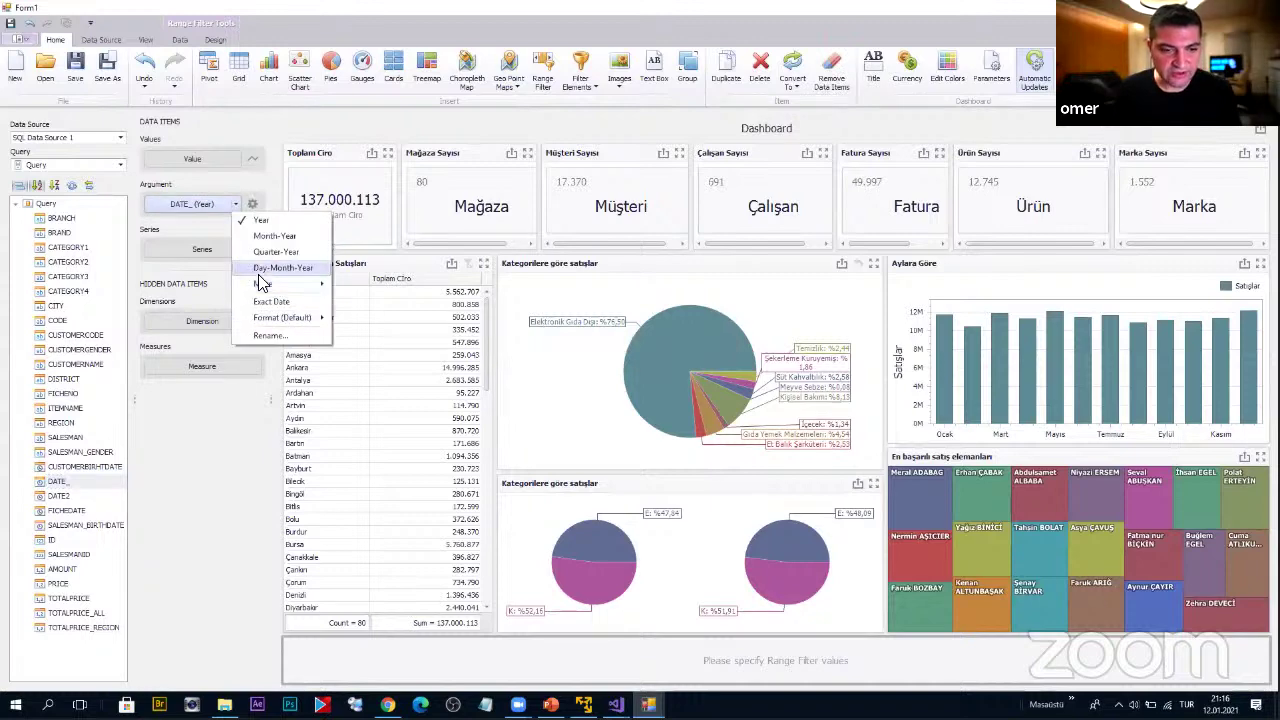
pyautogui.click(260, 272)
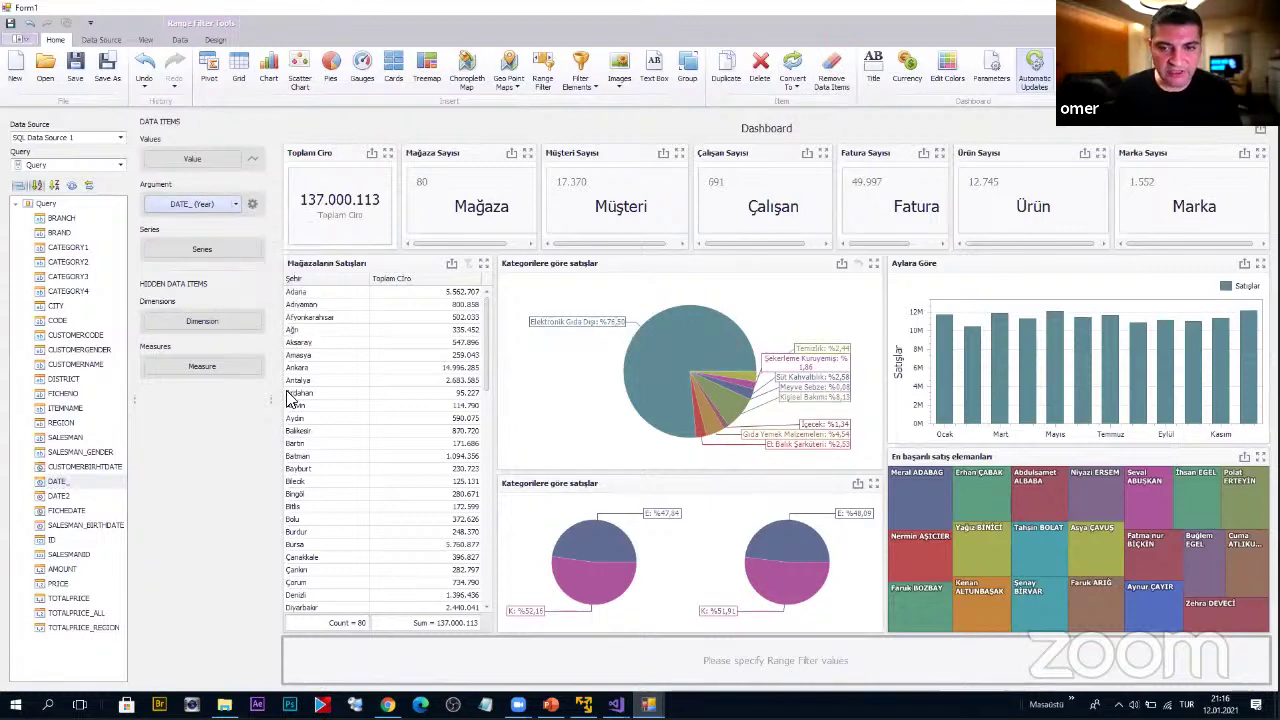
# Add TOTALPRICE as the value and narrow the range to 1.01.2019–14.05.2019
pyautogui.doubleClick(57, 605)
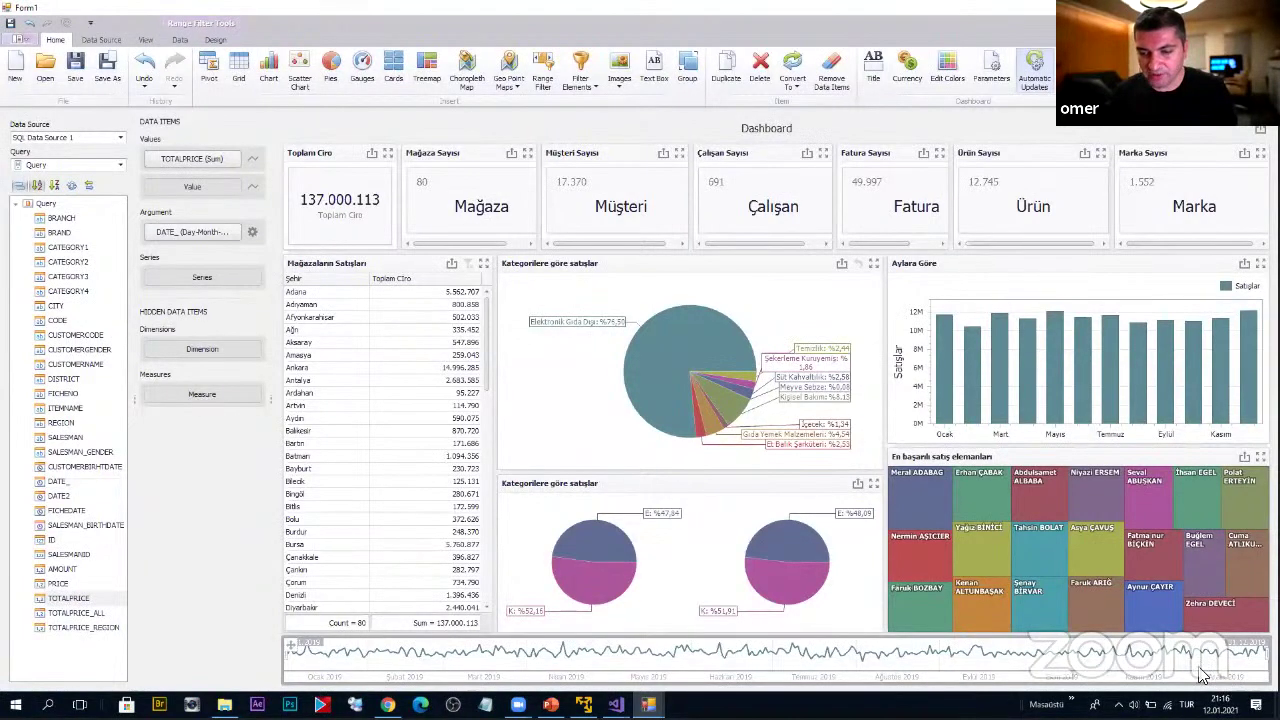
pyautogui.moveTo(1265, 652); pyautogui.dragTo(645, 685)
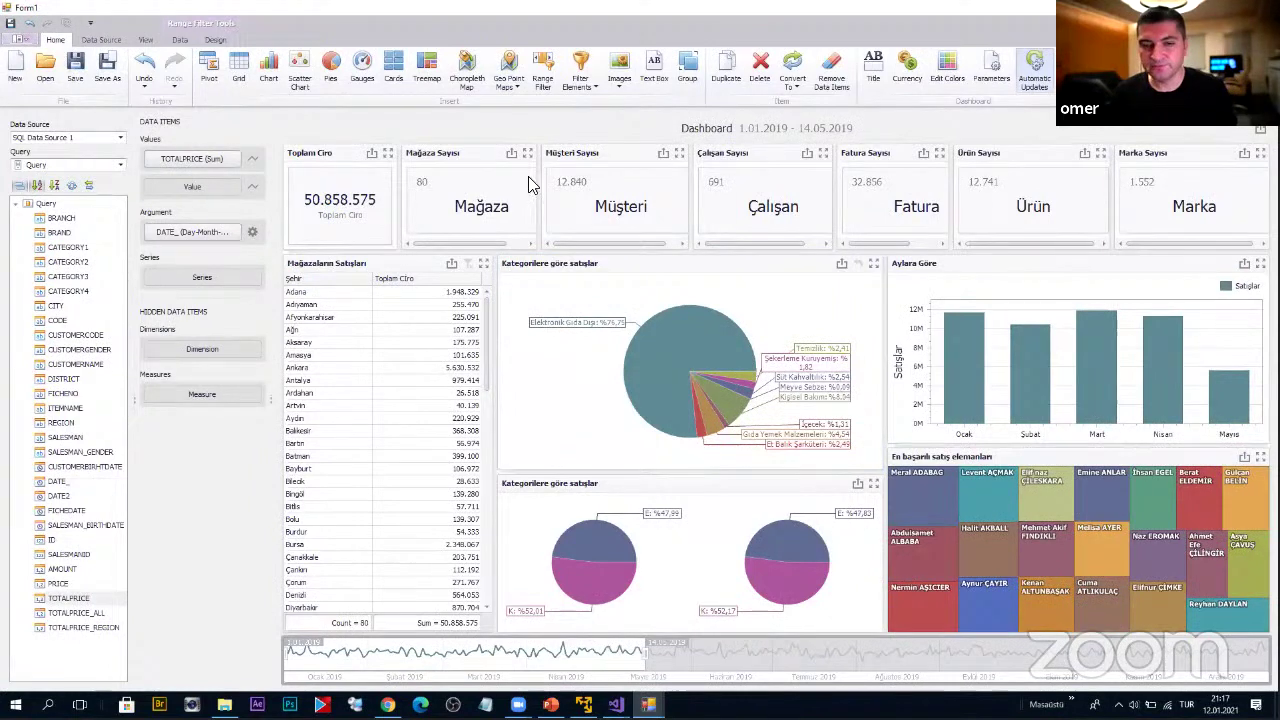
pyautogui.hotkey('alt', 'F4')
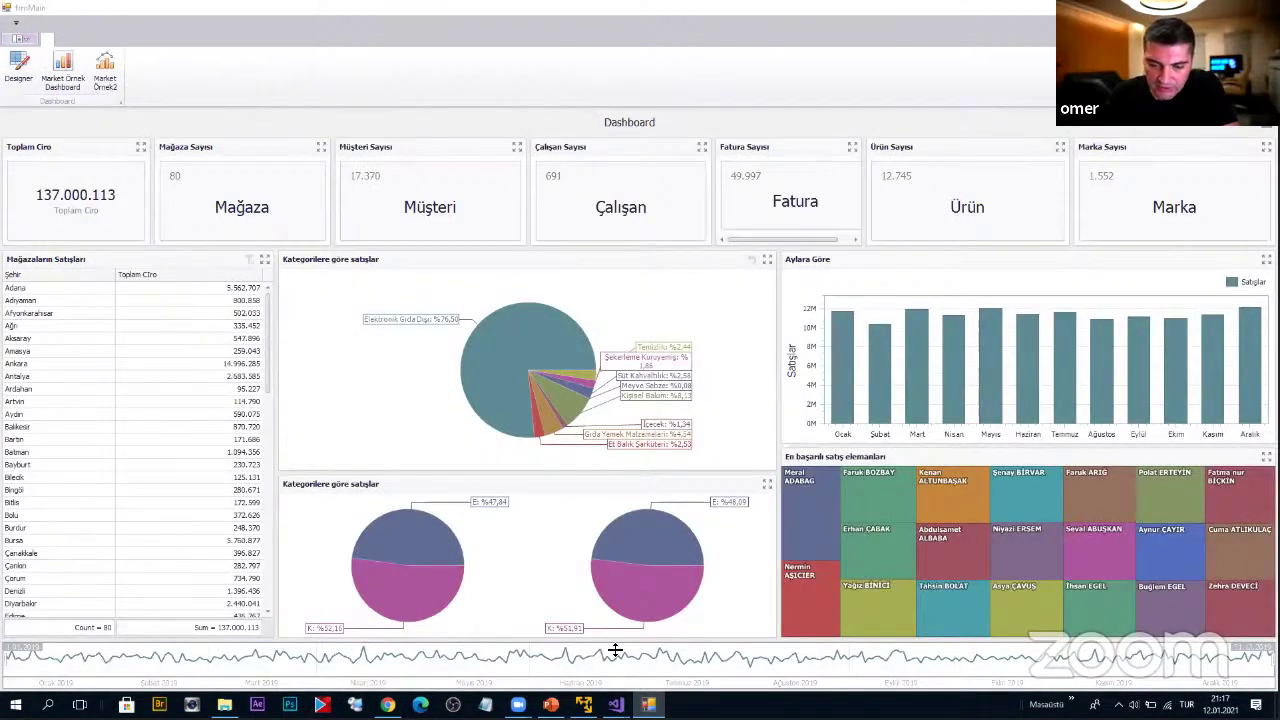
# Shorten the date range to 1.01.2019–26.08.2019, pick Artvin, then open the designer
pyautogui.click(565, 668)
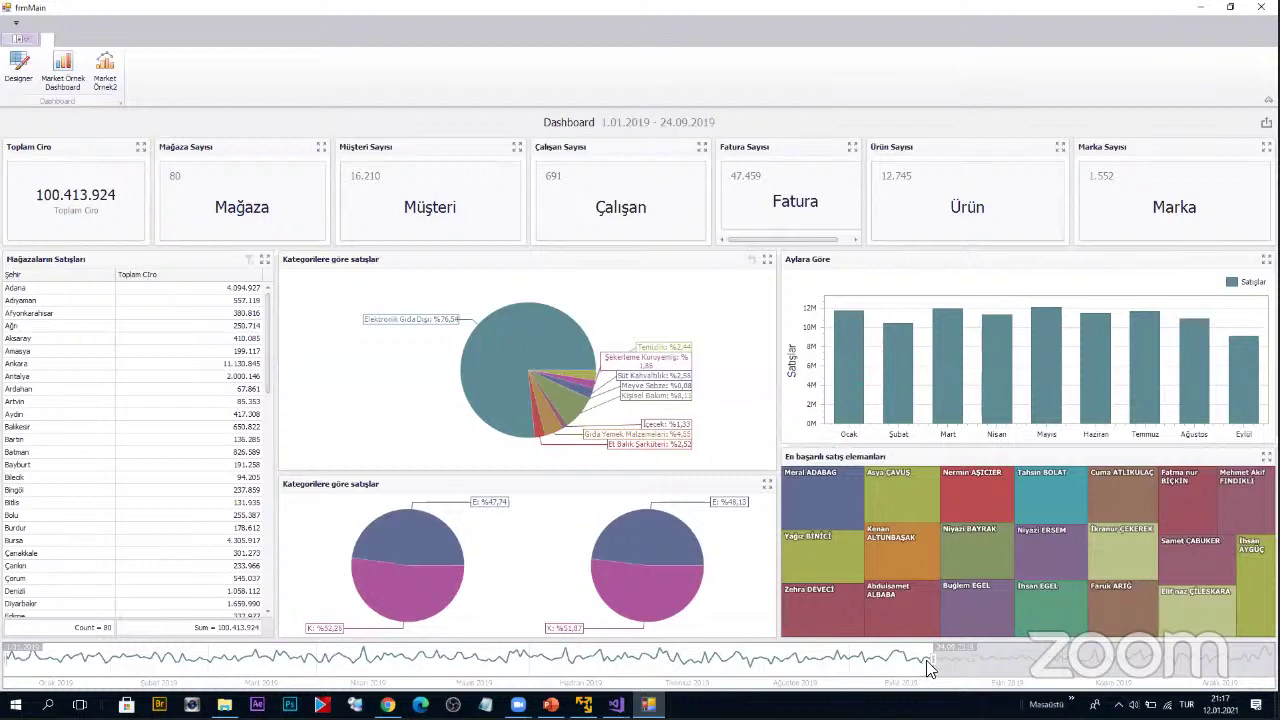
pyautogui.moveTo(928, 661); pyautogui.dragTo(835, 661)
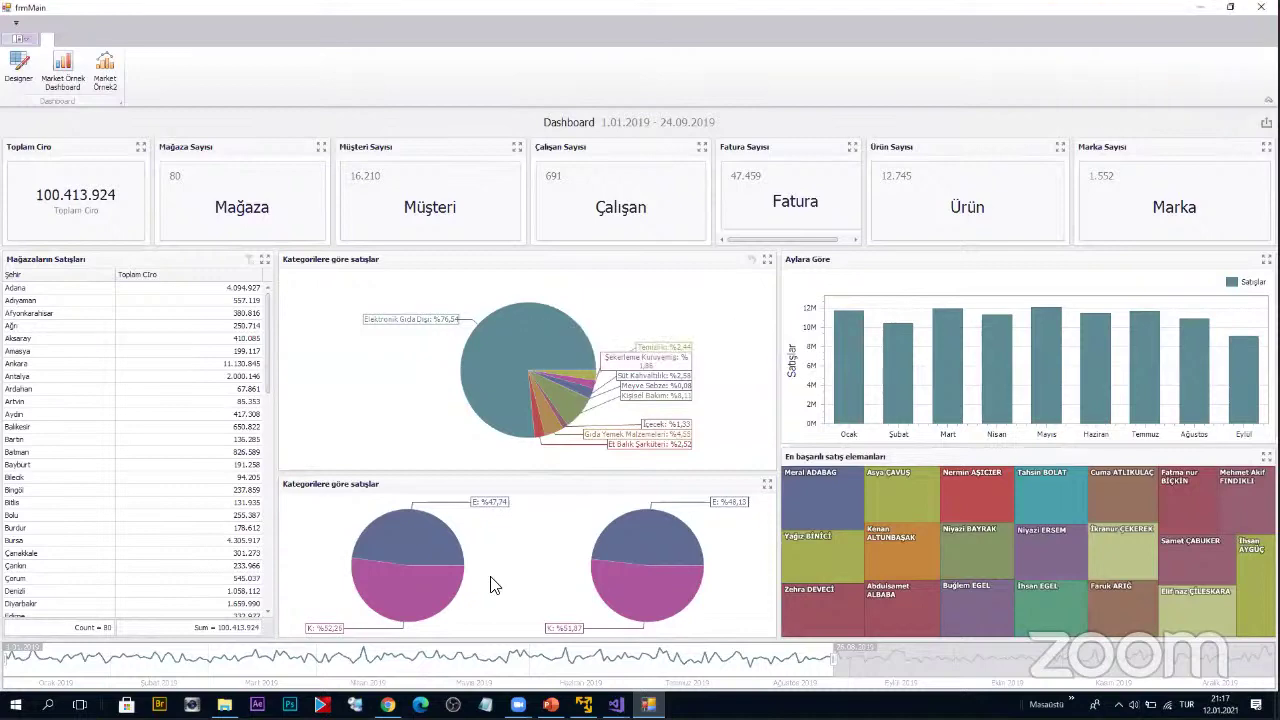
pyautogui.moveTo(413, 536)
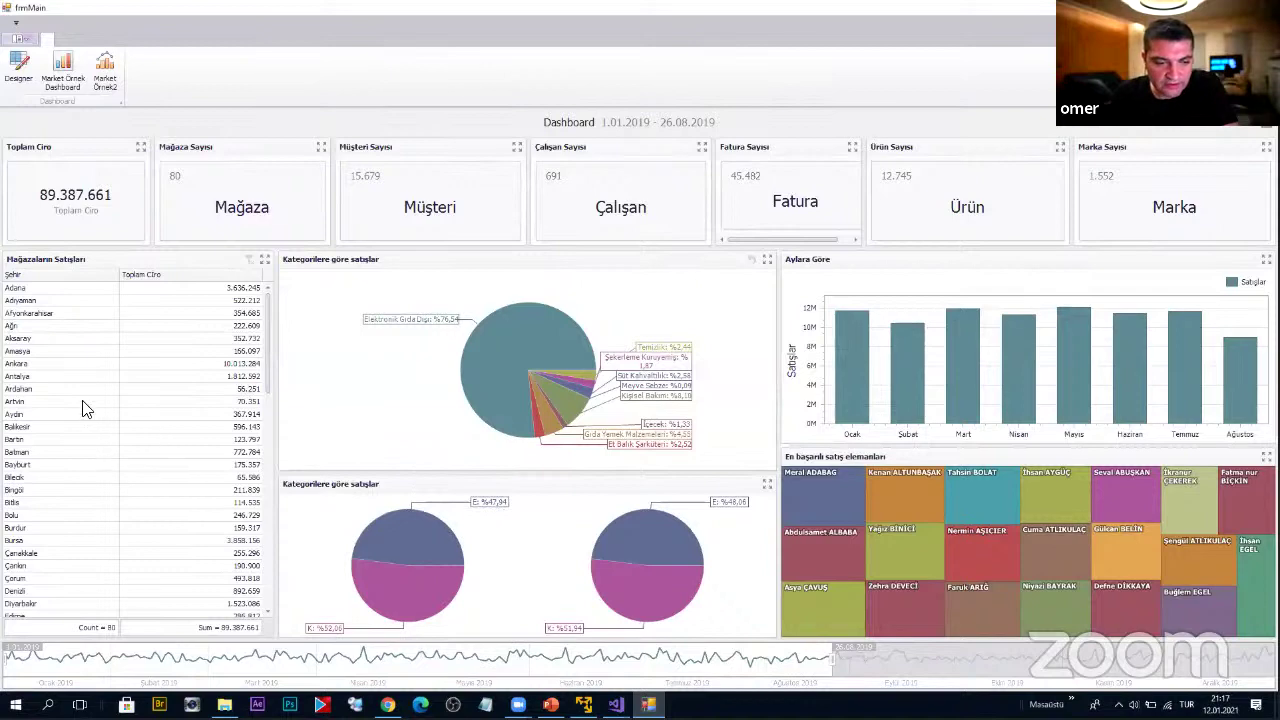
pyautogui.click(220, 404)
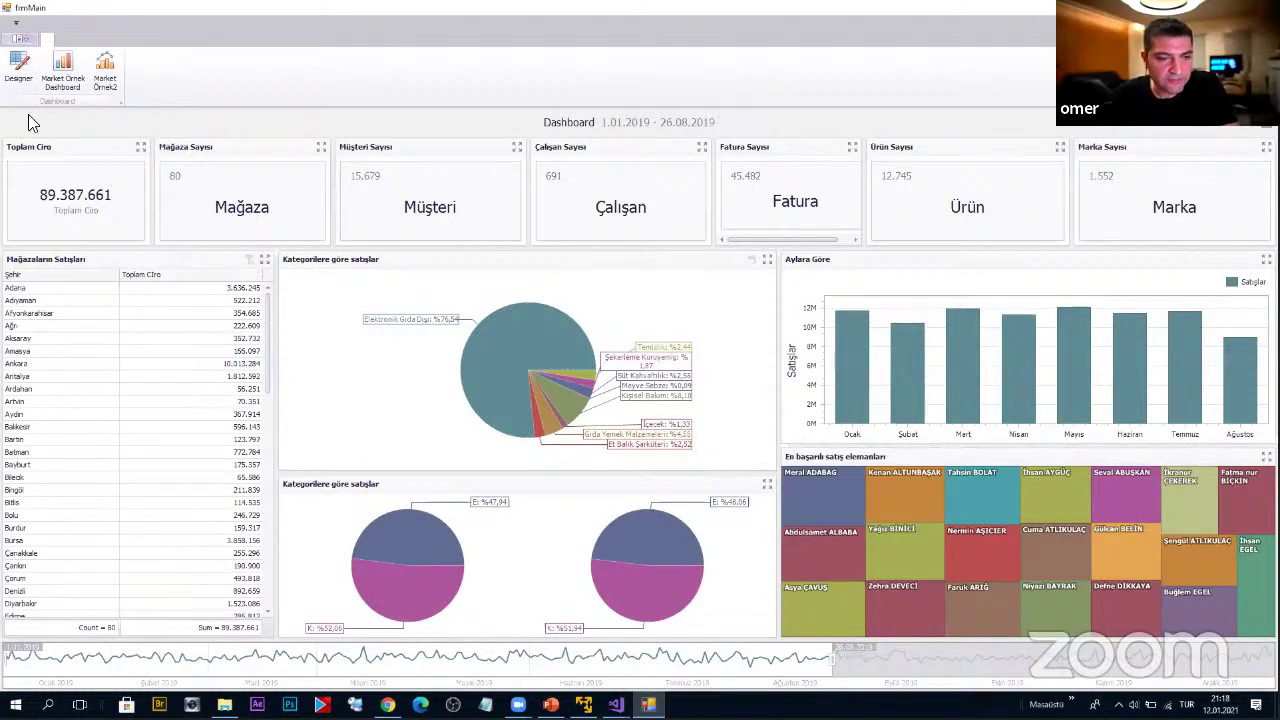
pyautogui.click(8, 66)
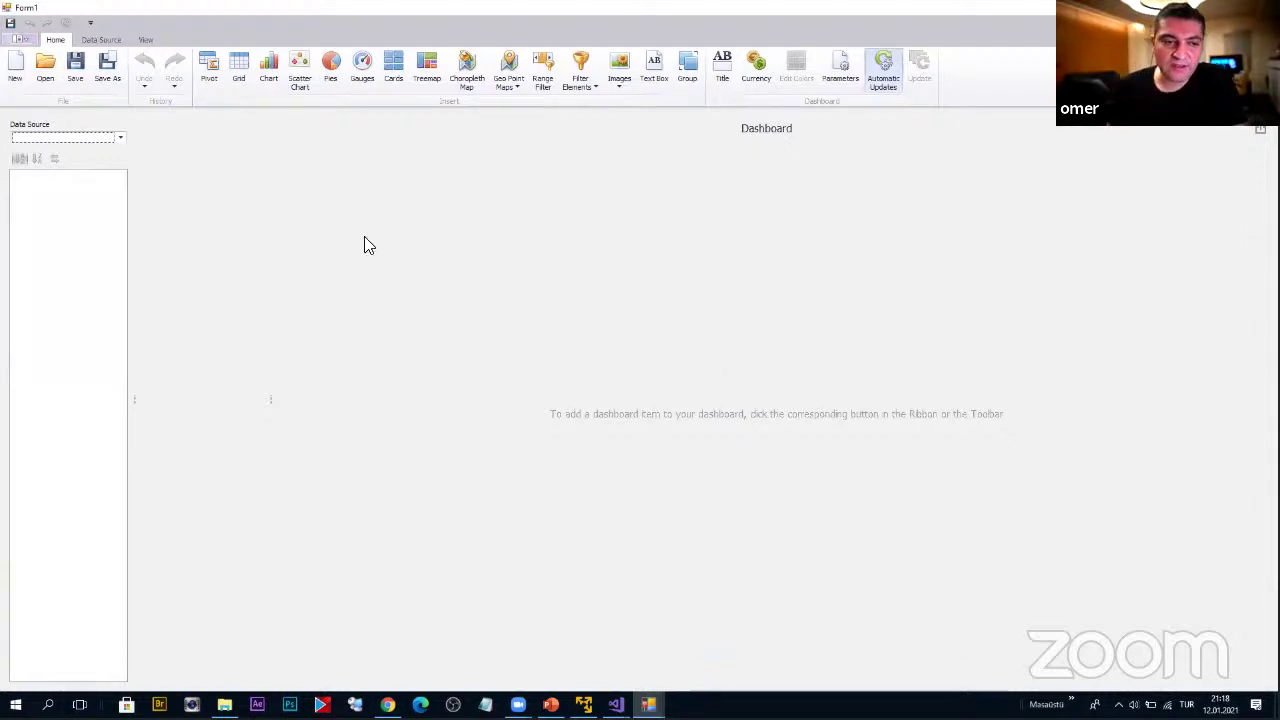
# Reopen the market dashboard and switch the Mağaza Sayısı card to the Lightweight layout
pyautogui.click(20, 39)
pyautogui.click(128, 84)
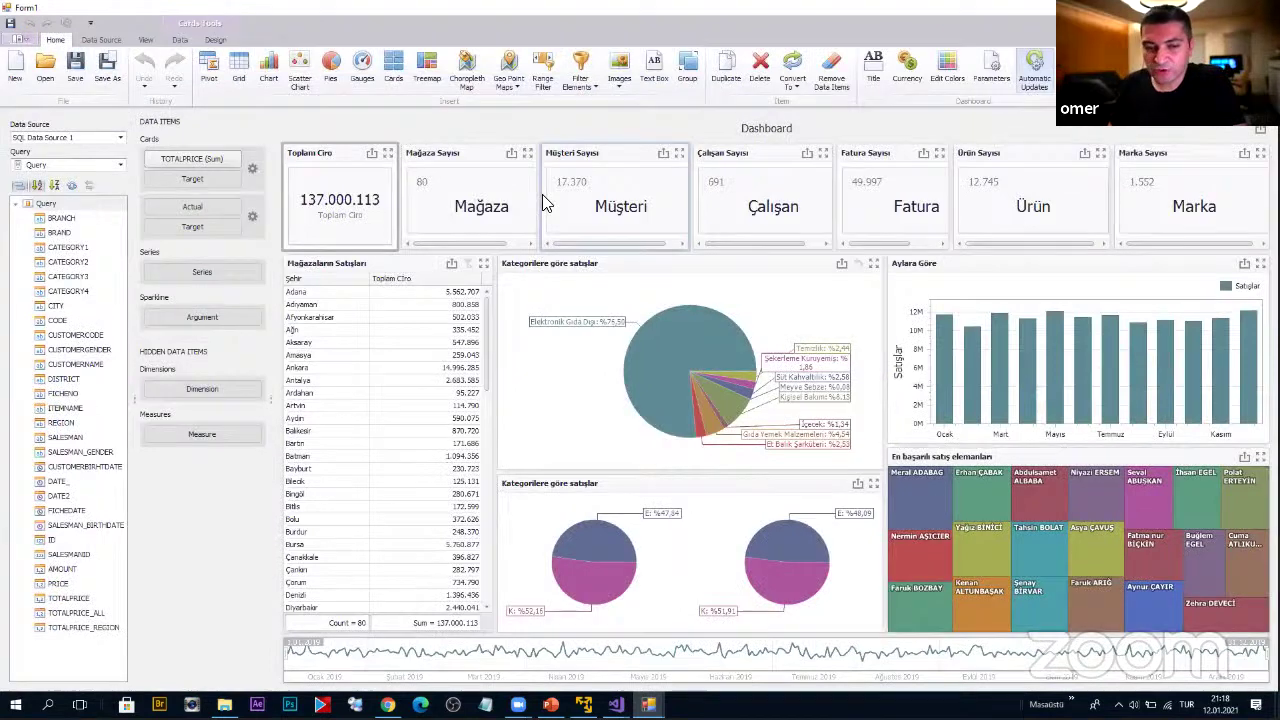
pyautogui.click(450, 193)
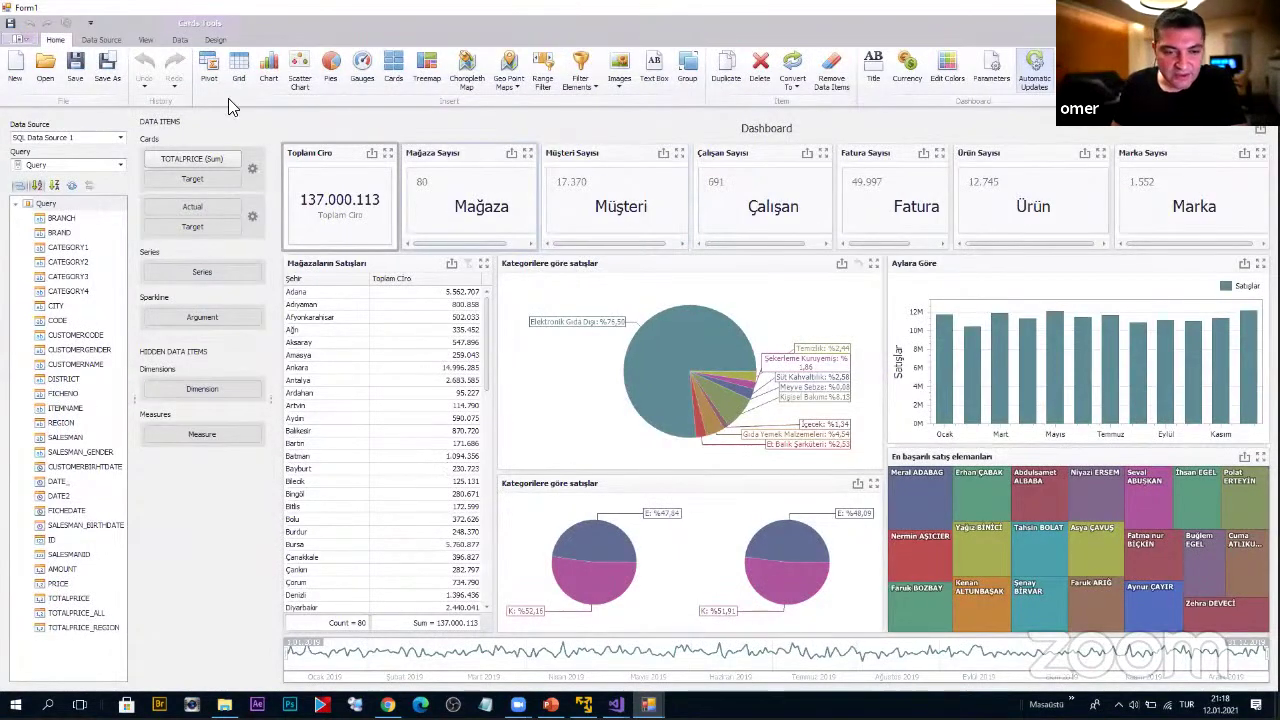
pyautogui.click(252, 168)
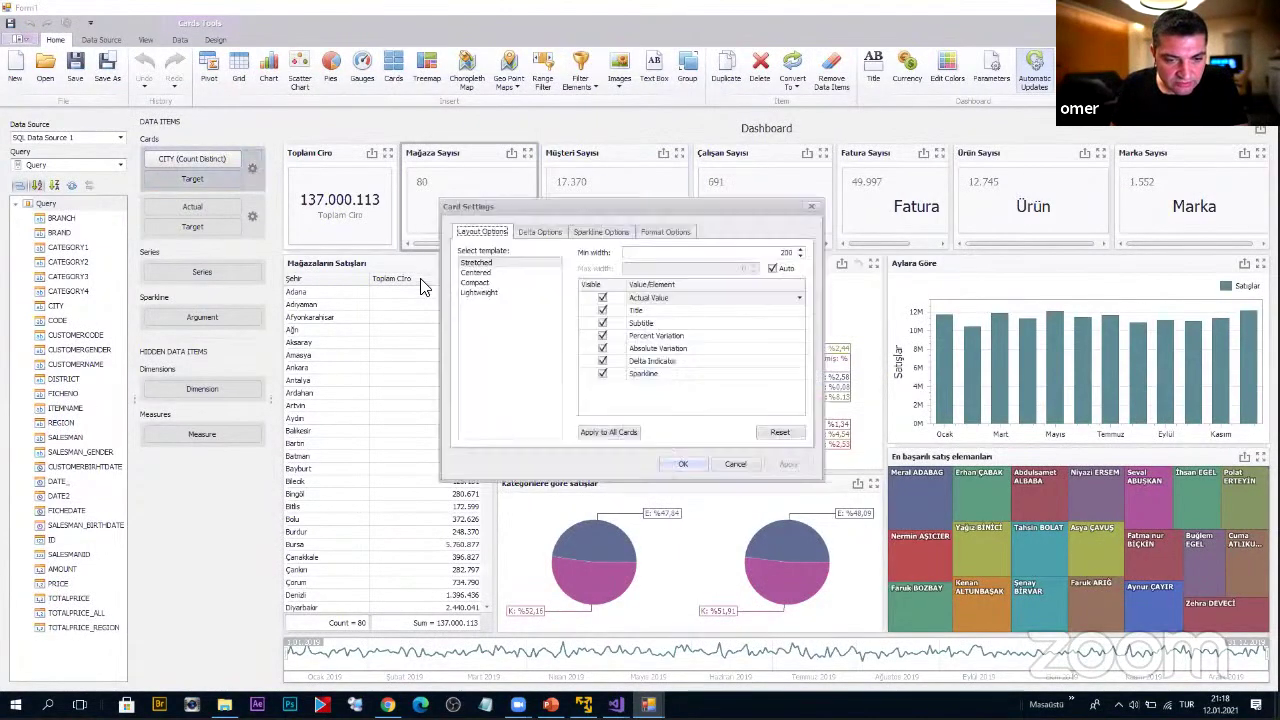
pyautogui.click(470, 292)
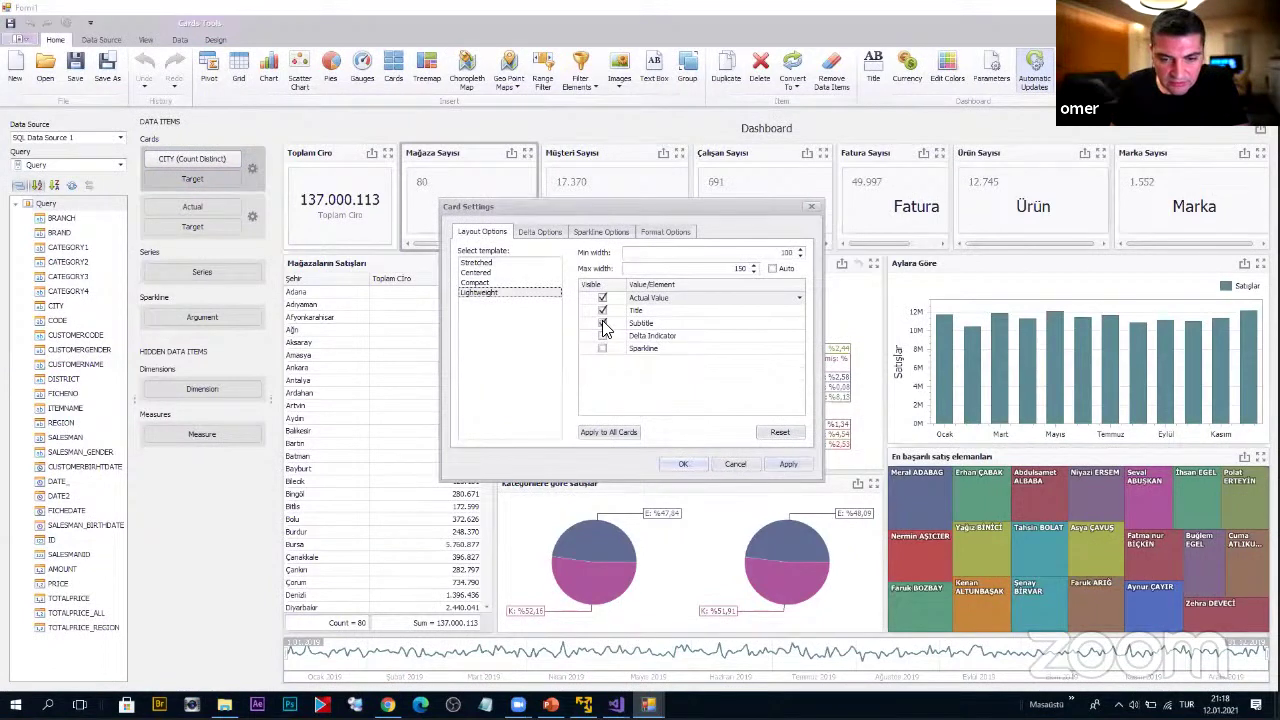
pyautogui.click(788, 464)
pyautogui.click(683, 464)
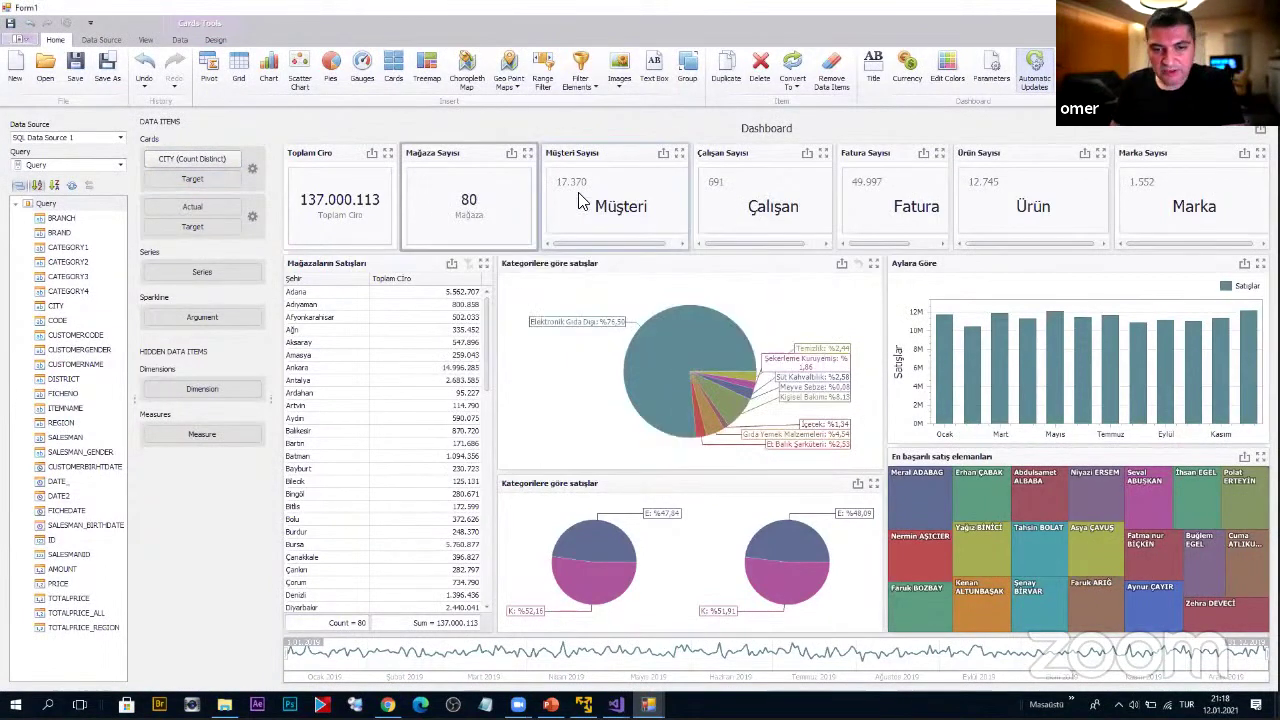
# Switch the Müşteri Sayısı card to the Lightweight layout
pyautogui.click(580, 202)
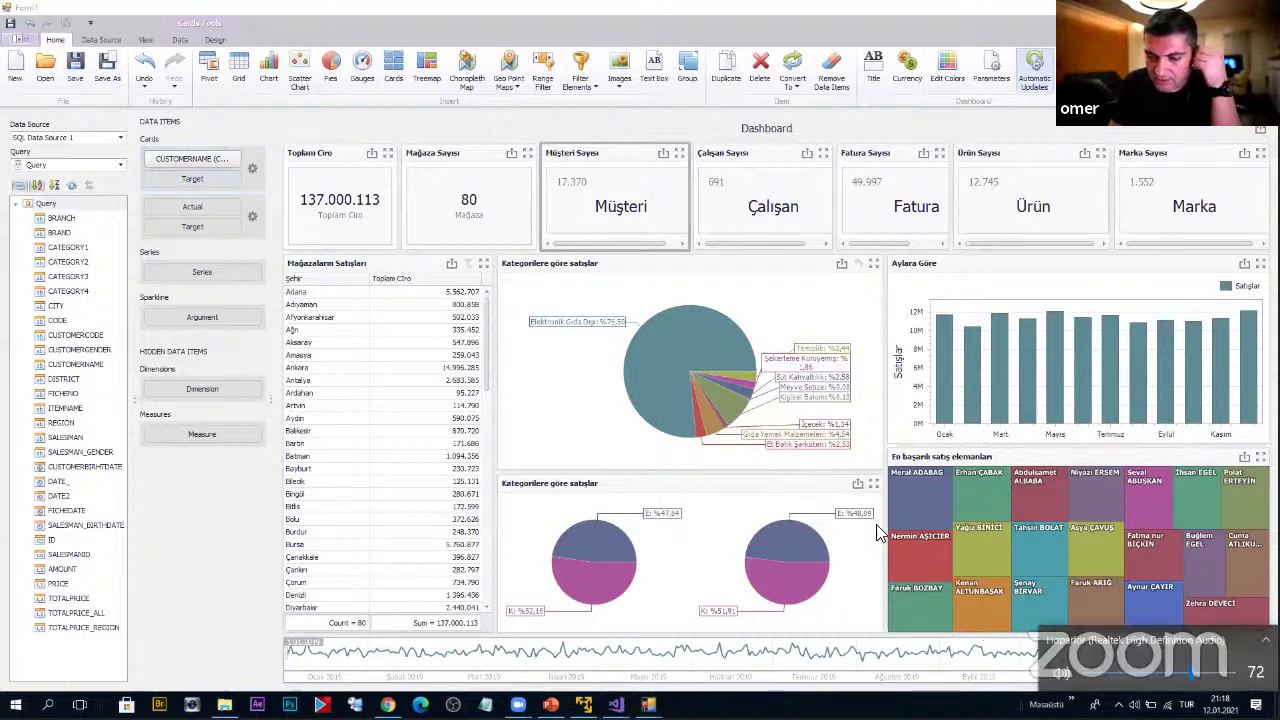
pyautogui.click(252, 168)
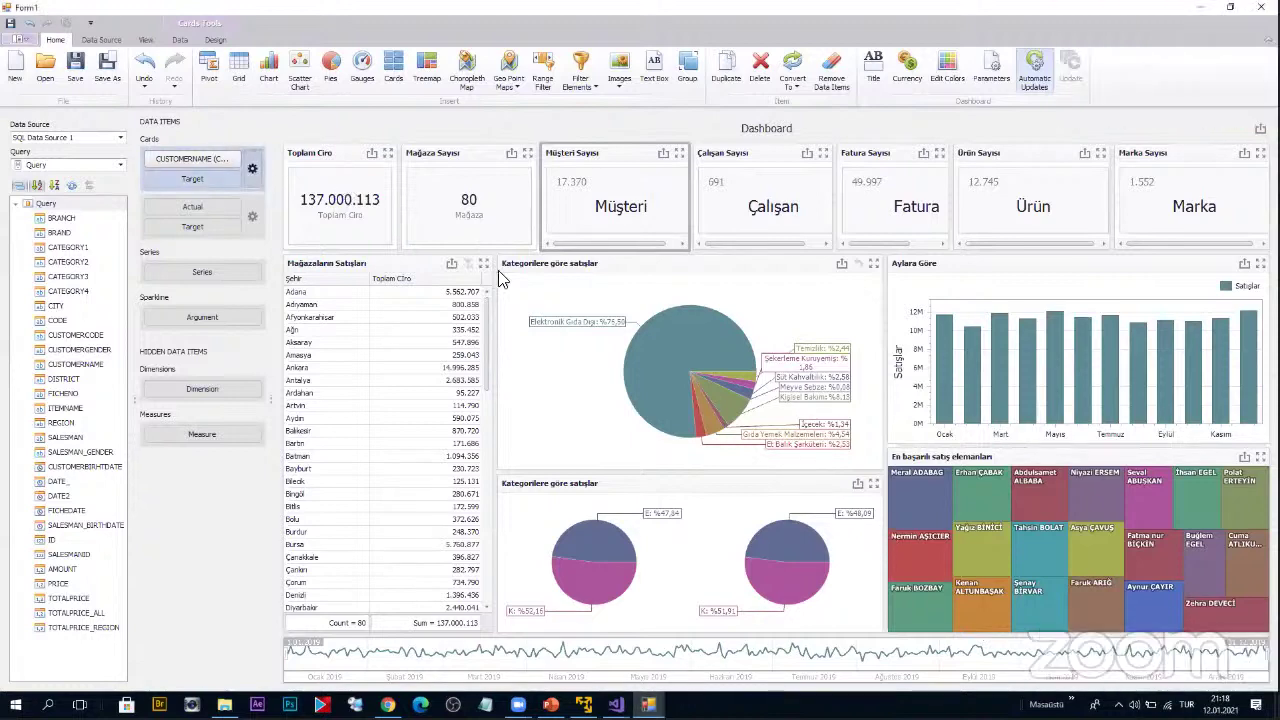
pyautogui.click(492, 292)
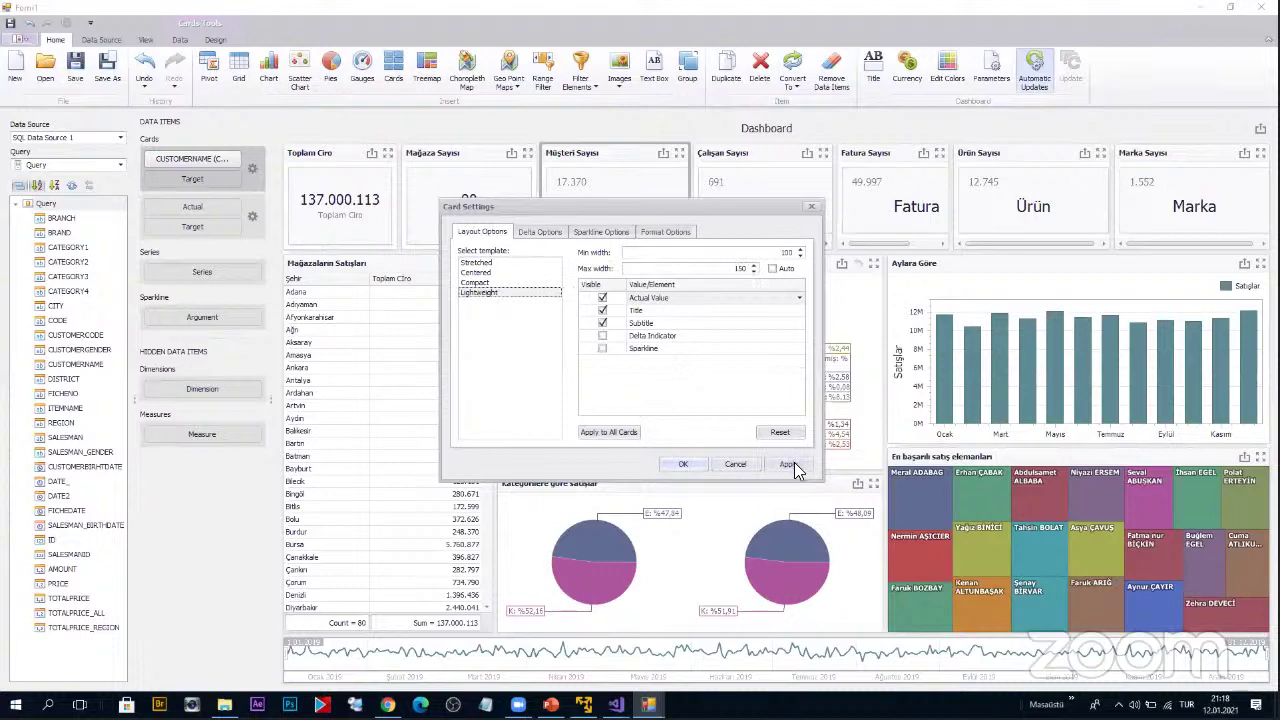
pyautogui.click(789, 464)
pyautogui.click(682, 464)
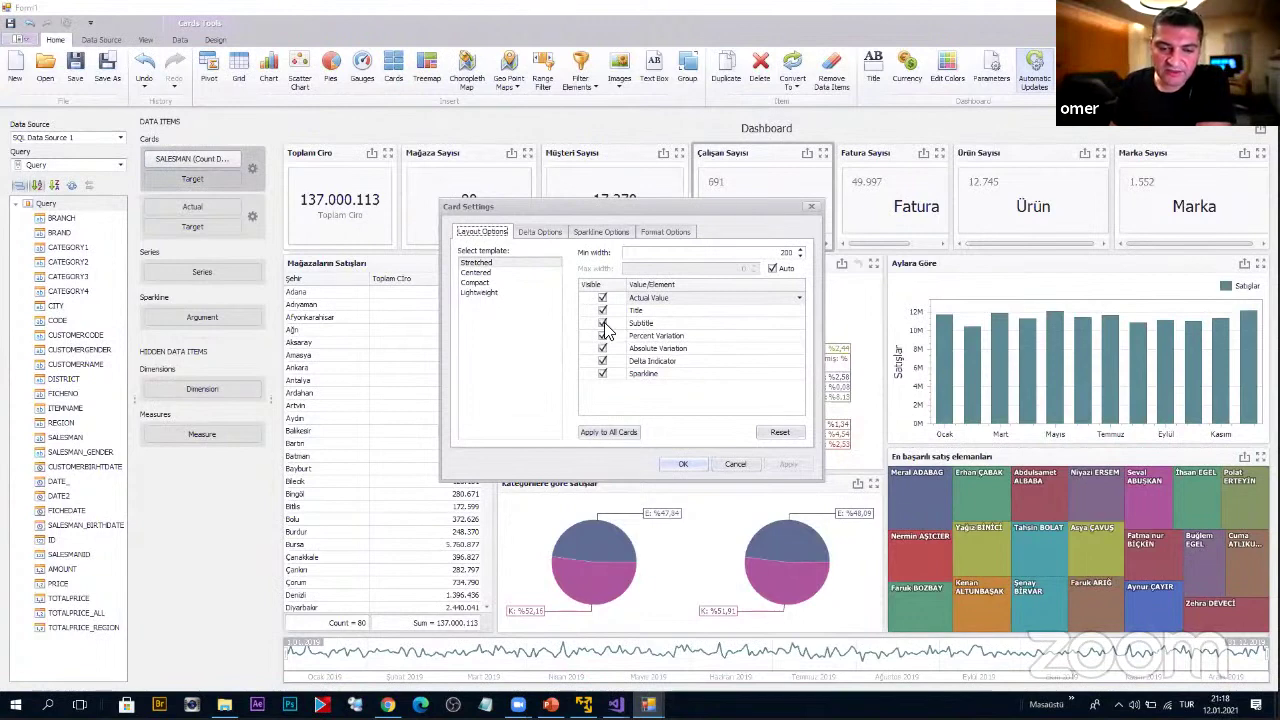
pyautogui.press('Return')
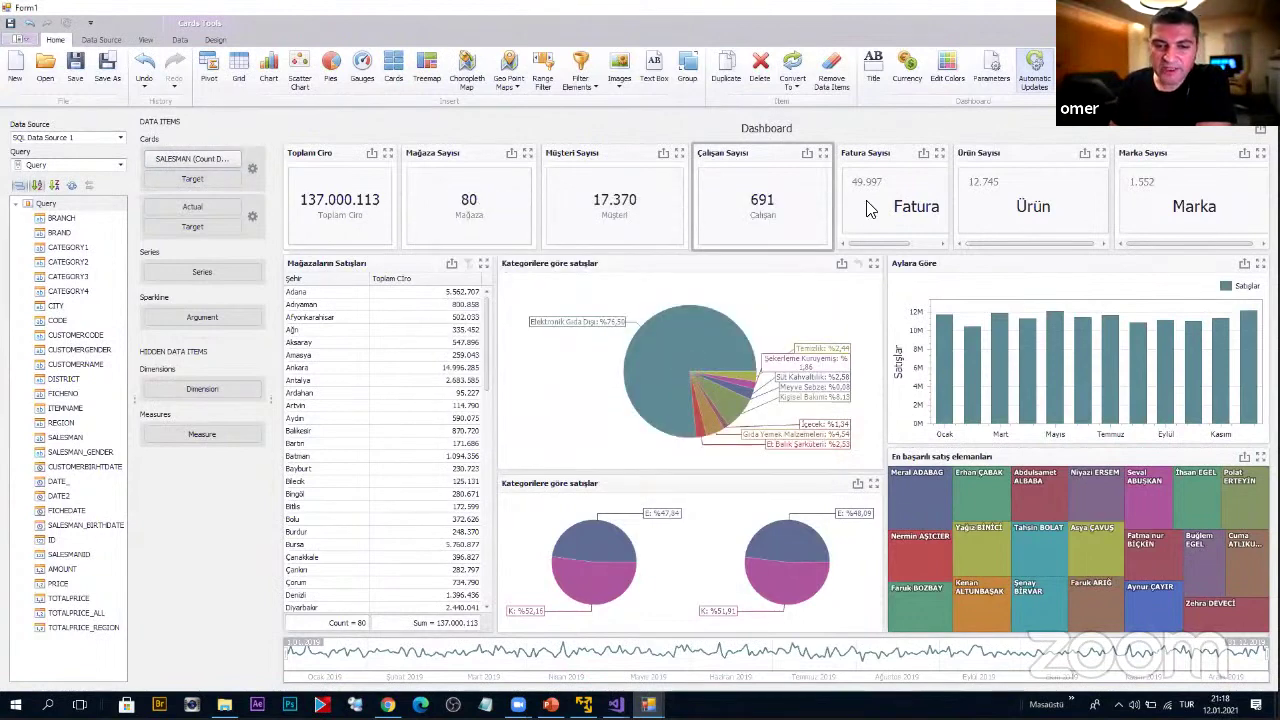
# Switch the Fatura Sayısı card to the Lightweight layout
pyautogui.click(866, 210)
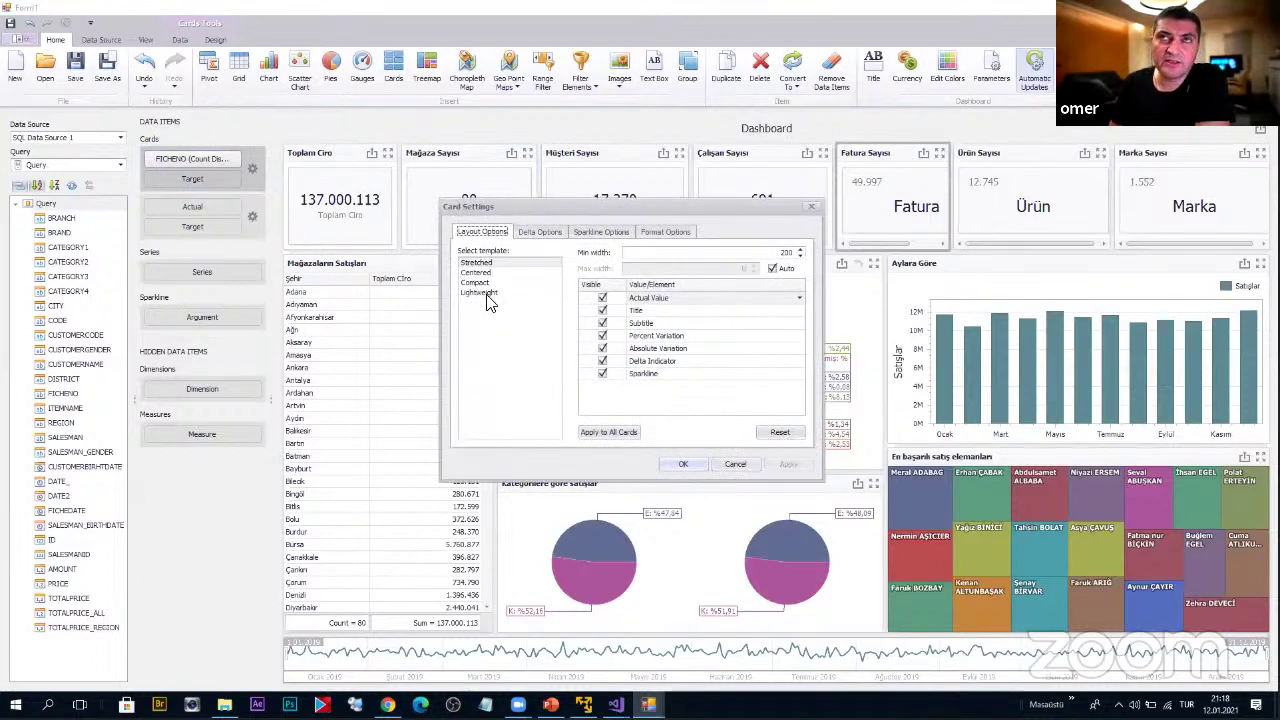
pyautogui.click(486, 294)
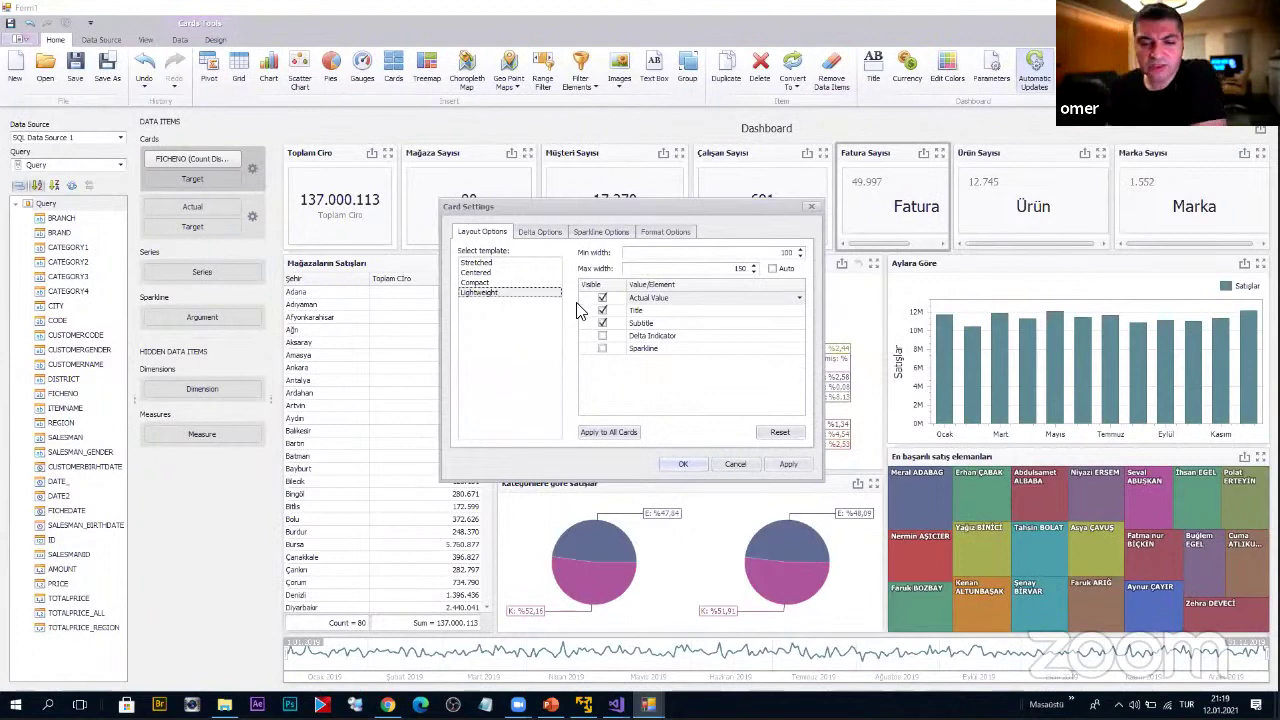
pyautogui.click(792, 464)
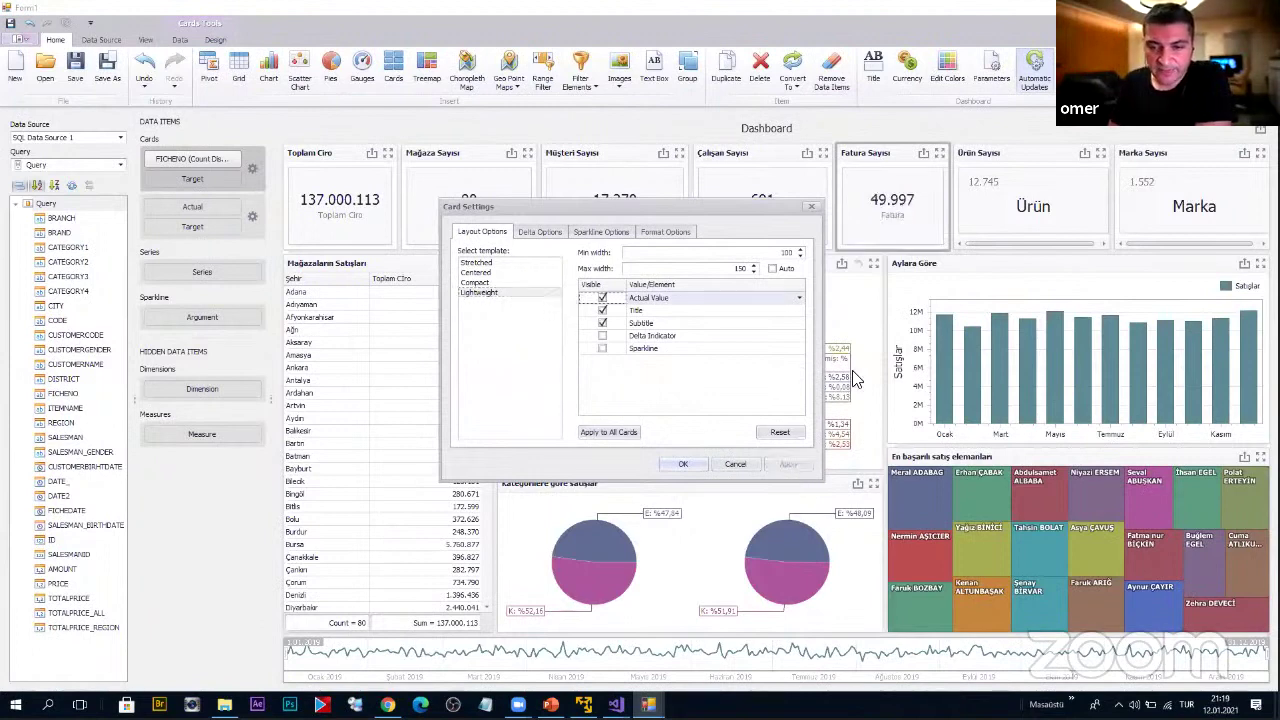
pyautogui.press('Return')
# Switch the Ürün Sayısı card to the Lightweight layout
pyautogui.click(1018, 236)
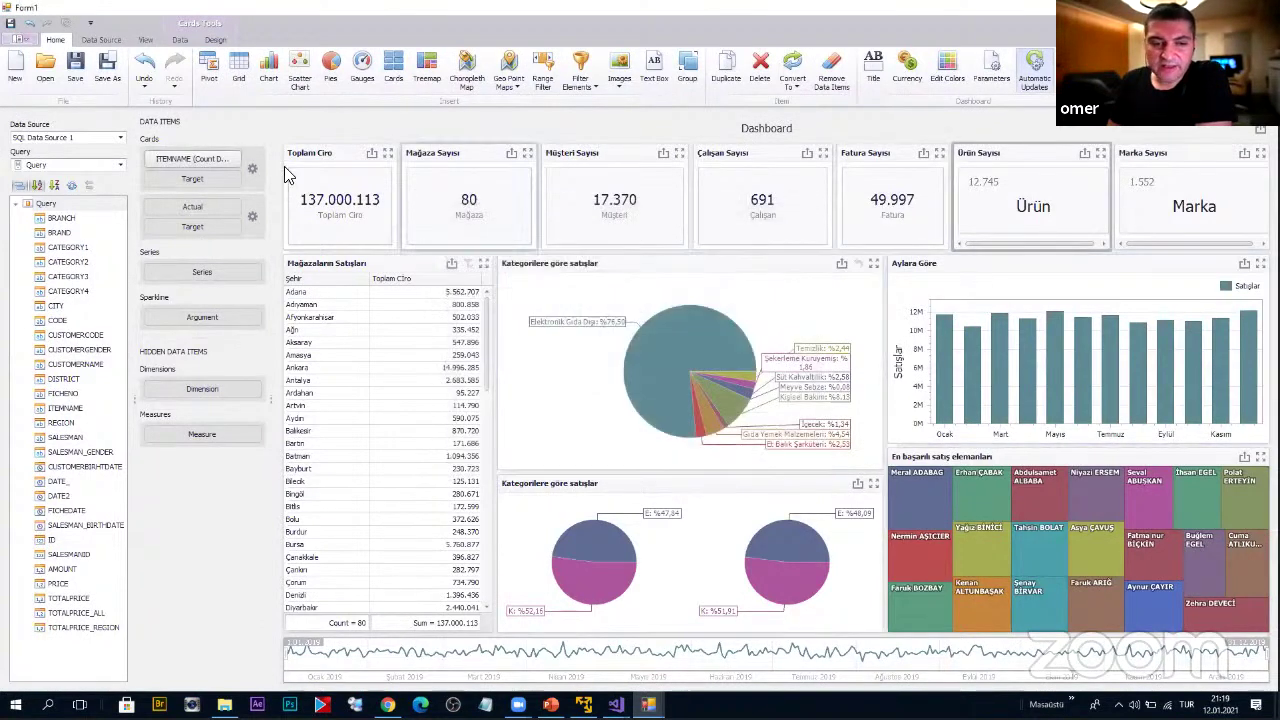
pyautogui.click(253, 172)
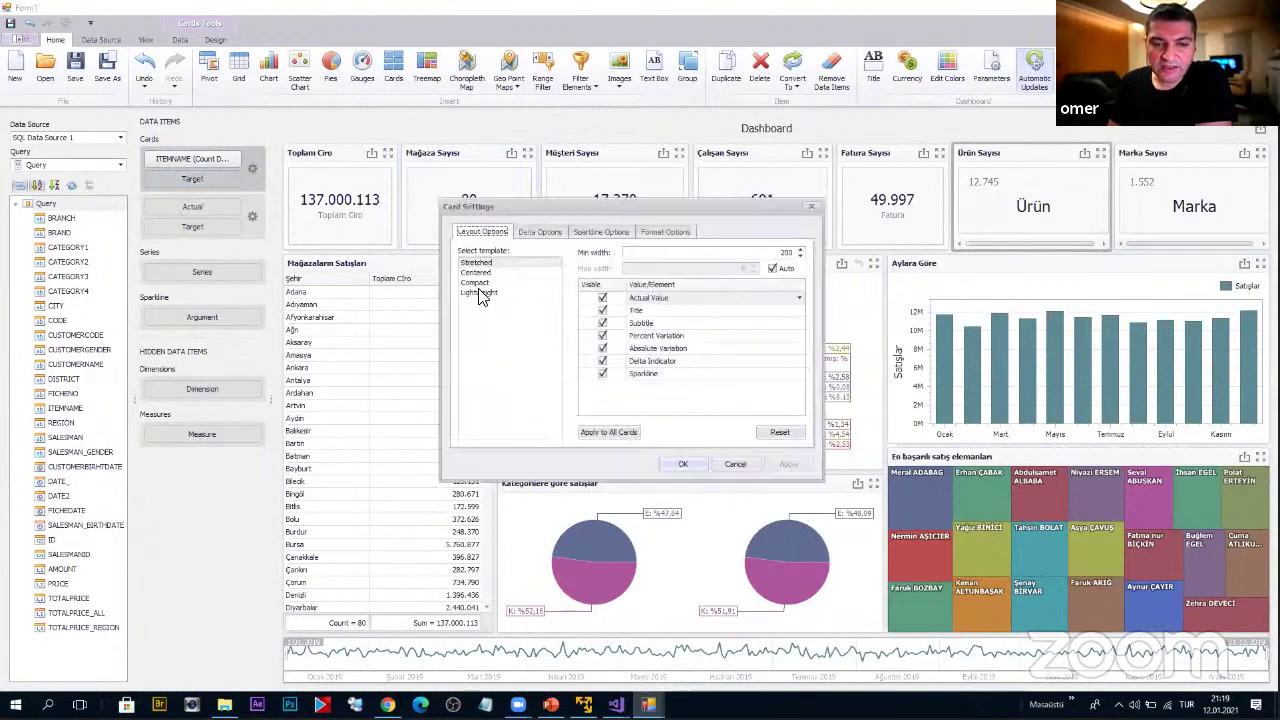
pyautogui.click(478, 292)
pyautogui.click(786, 465)
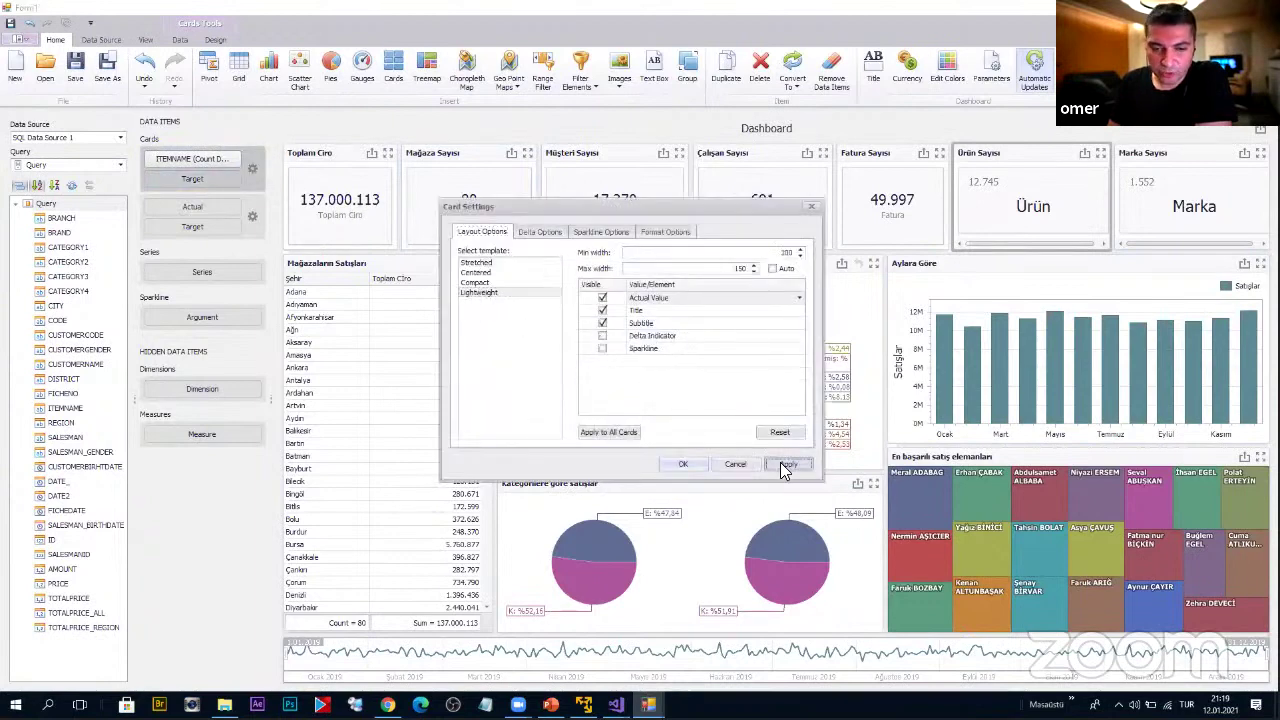
pyautogui.click(684, 464)
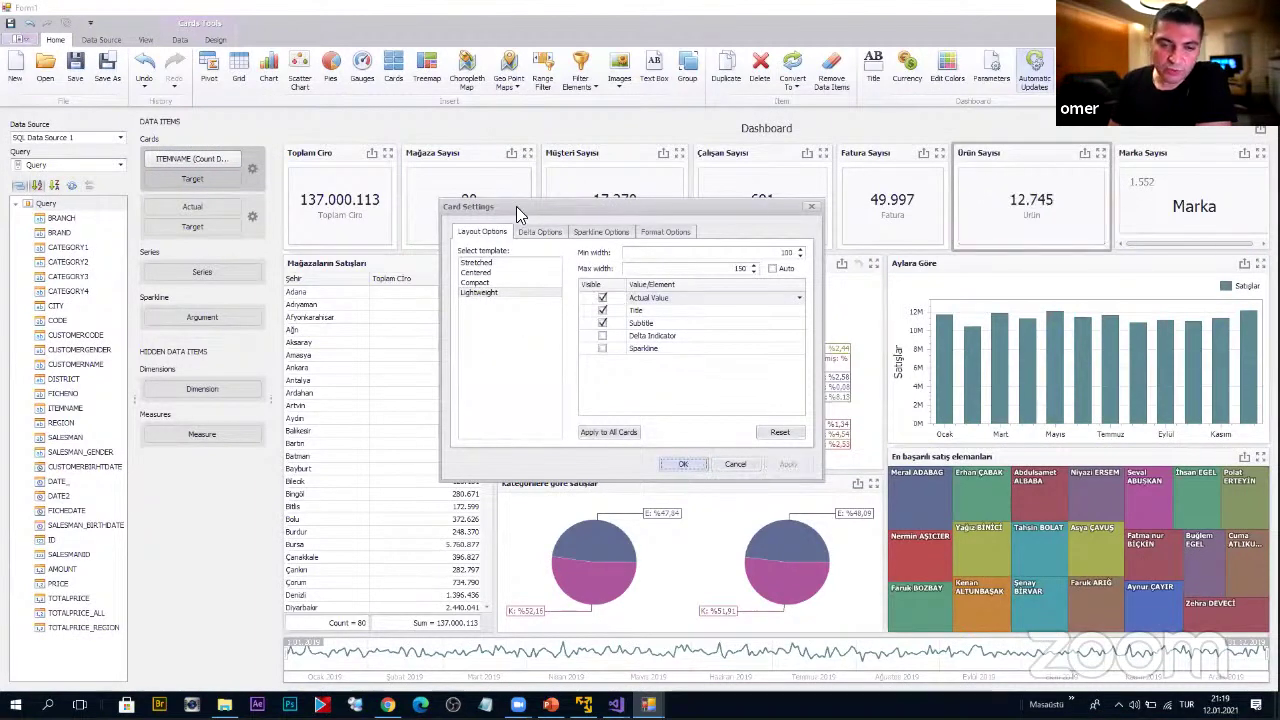
# Apply the Lightweight template to the Marka Sayısı card
pyautogui.click(479, 292)
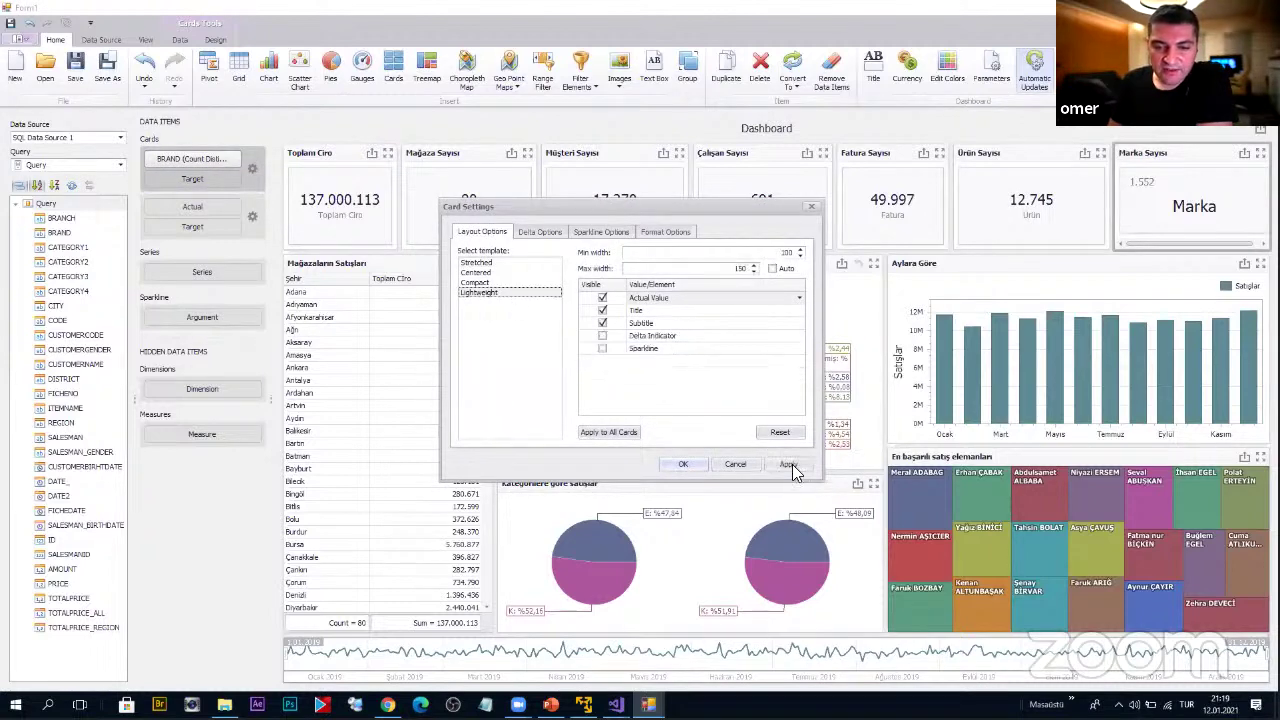
pyautogui.click(790, 465)
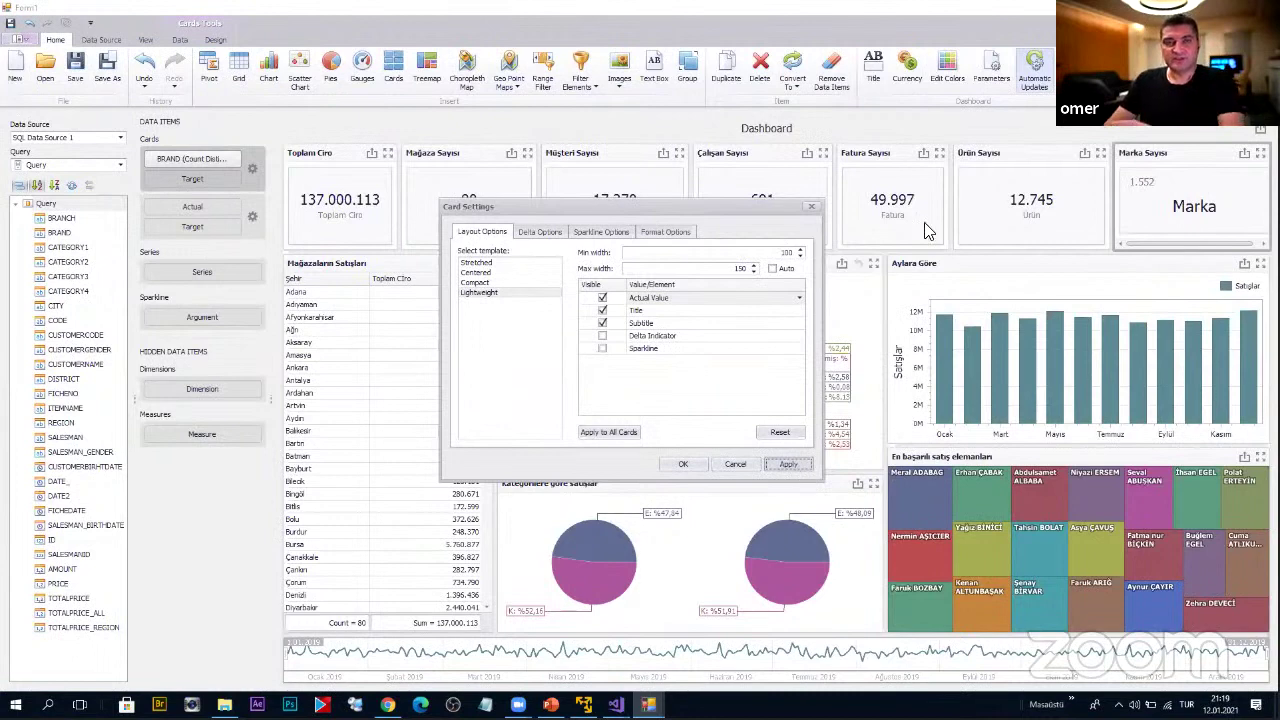
pyautogui.press('Escape')
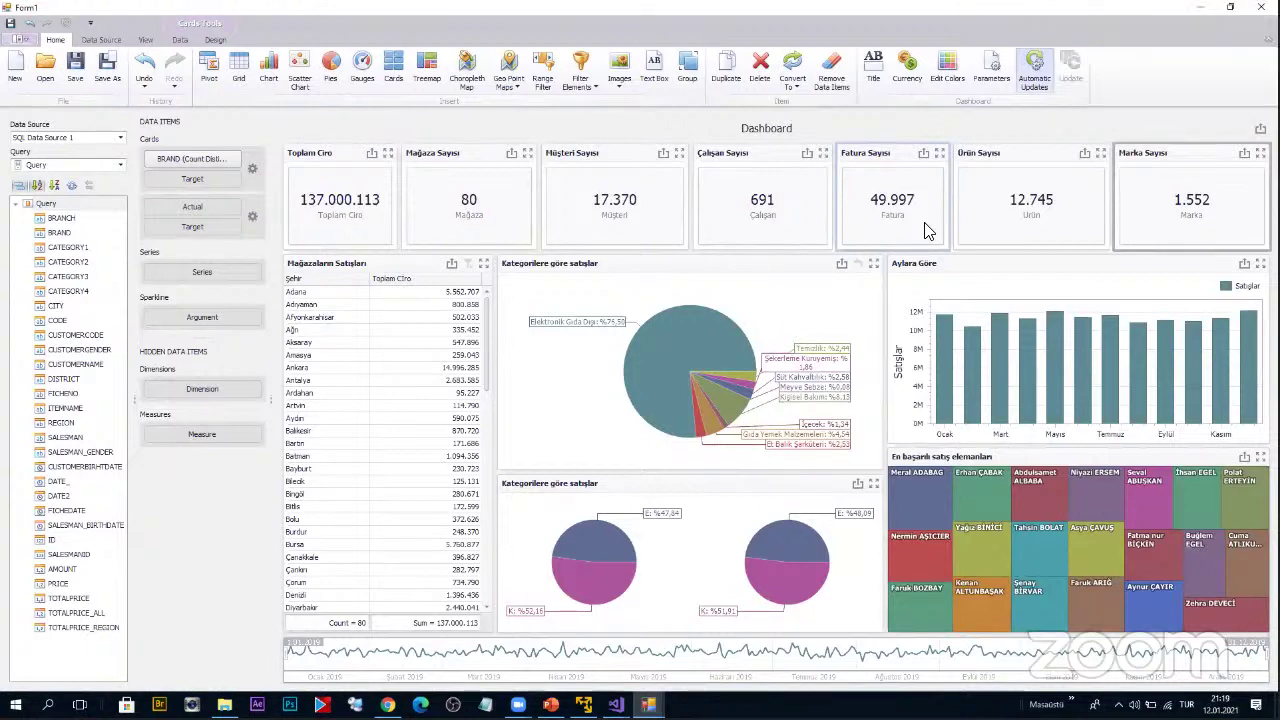
# Enable Multiple Master Filter on the lower gender pie chart
pyautogui.click(371, 278)
pyautogui.click(570, 490)
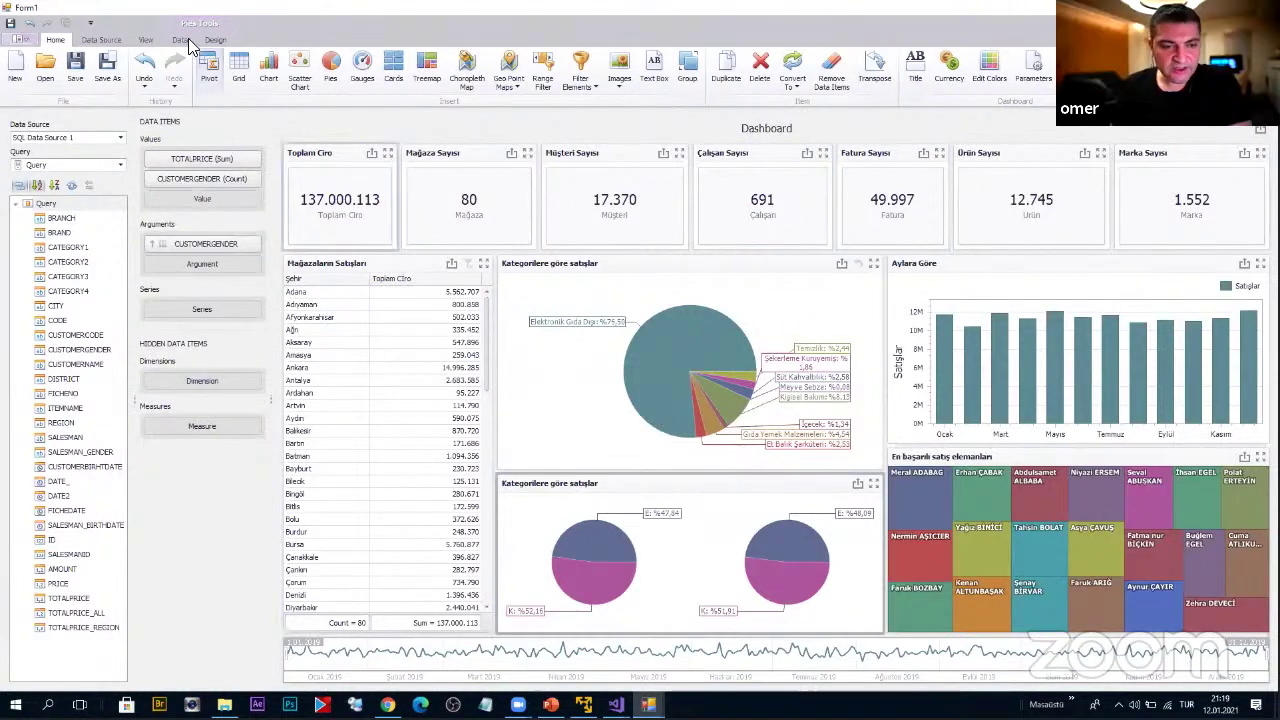
pyautogui.click(104, 38)
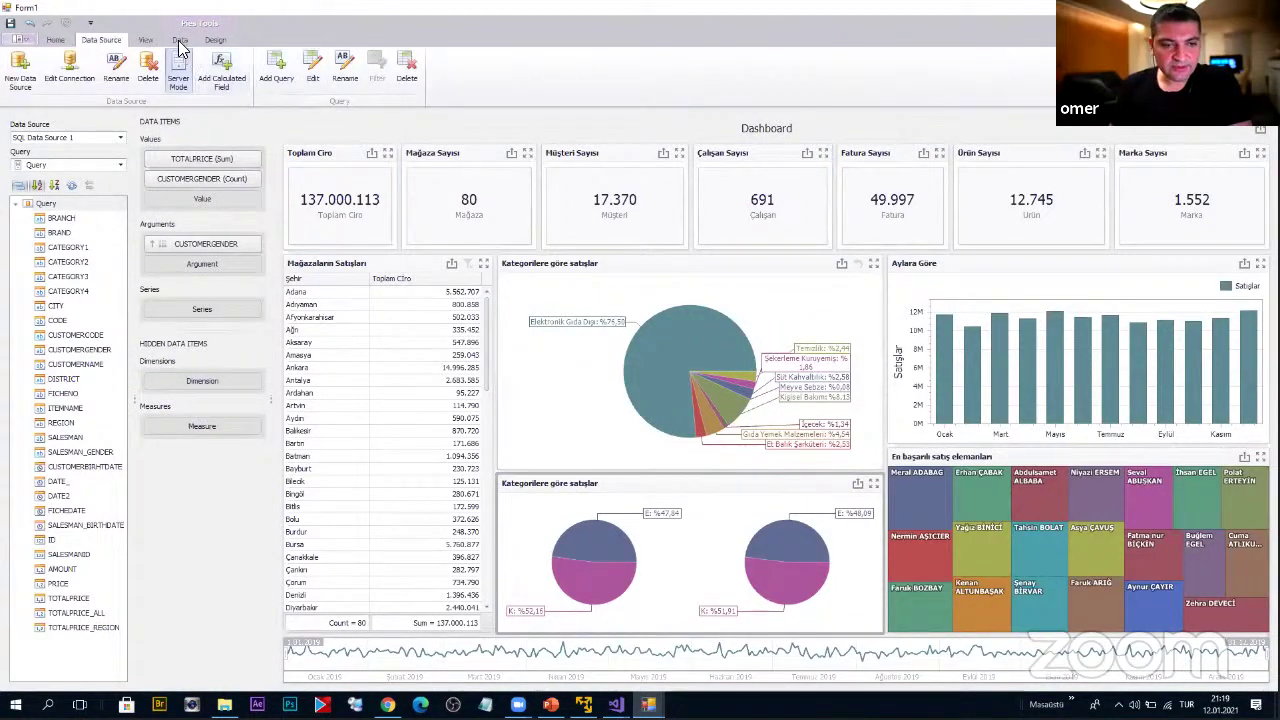
pyautogui.click(180, 40)
pyautogui.click(148, 74)
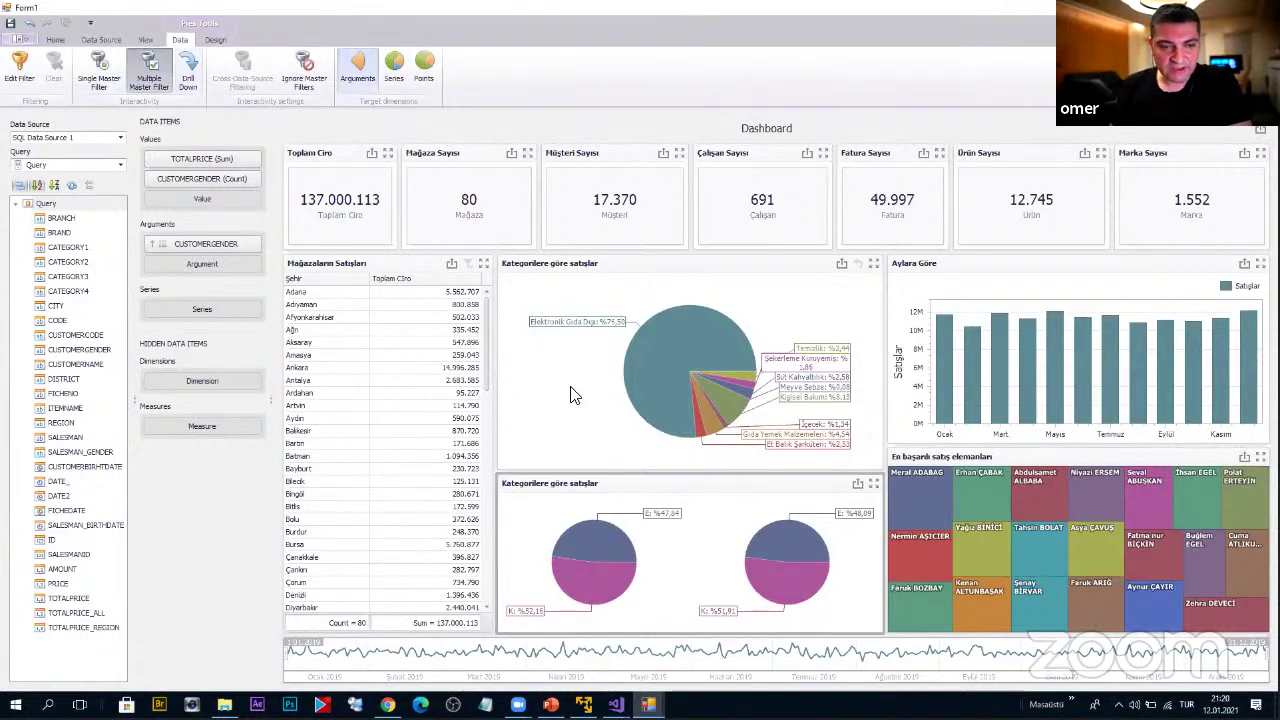
# Filter the dashboard to the Adana grid row, then try the K and E gender slices
pyautogui.click(308, 296)
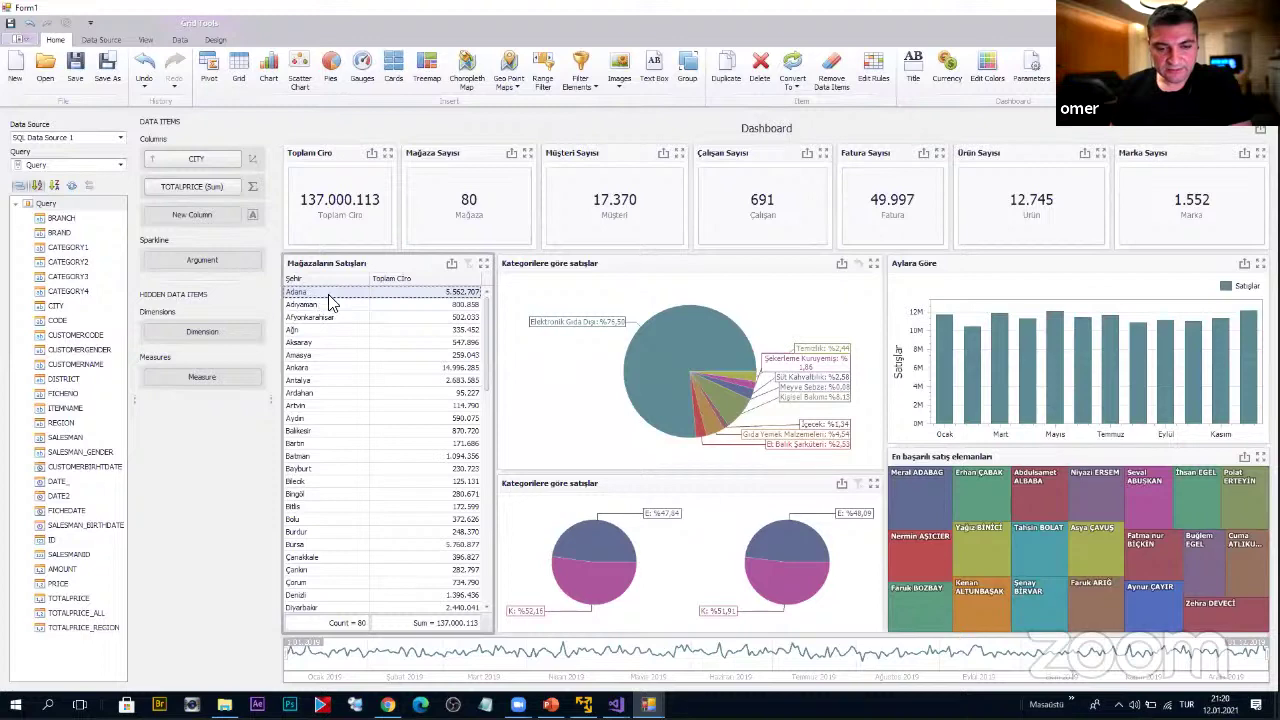
pyautogui.click(329, 296)
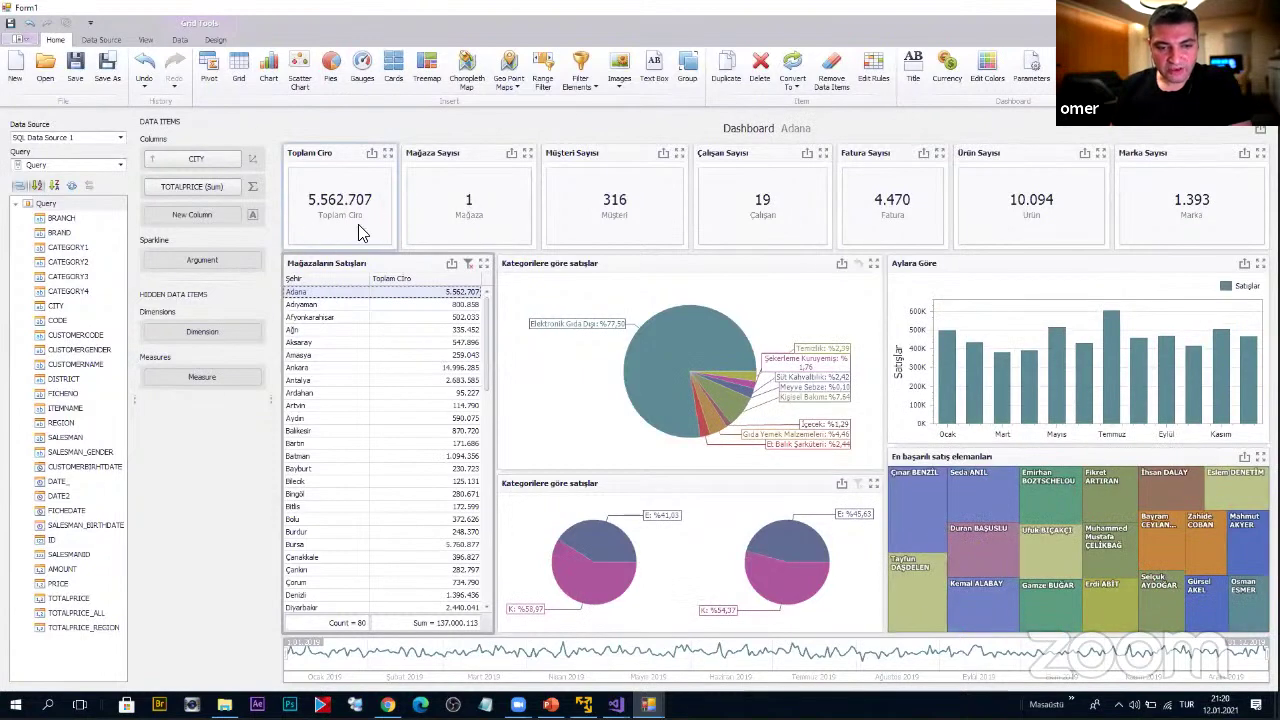
pyautogui.click(585, 586)
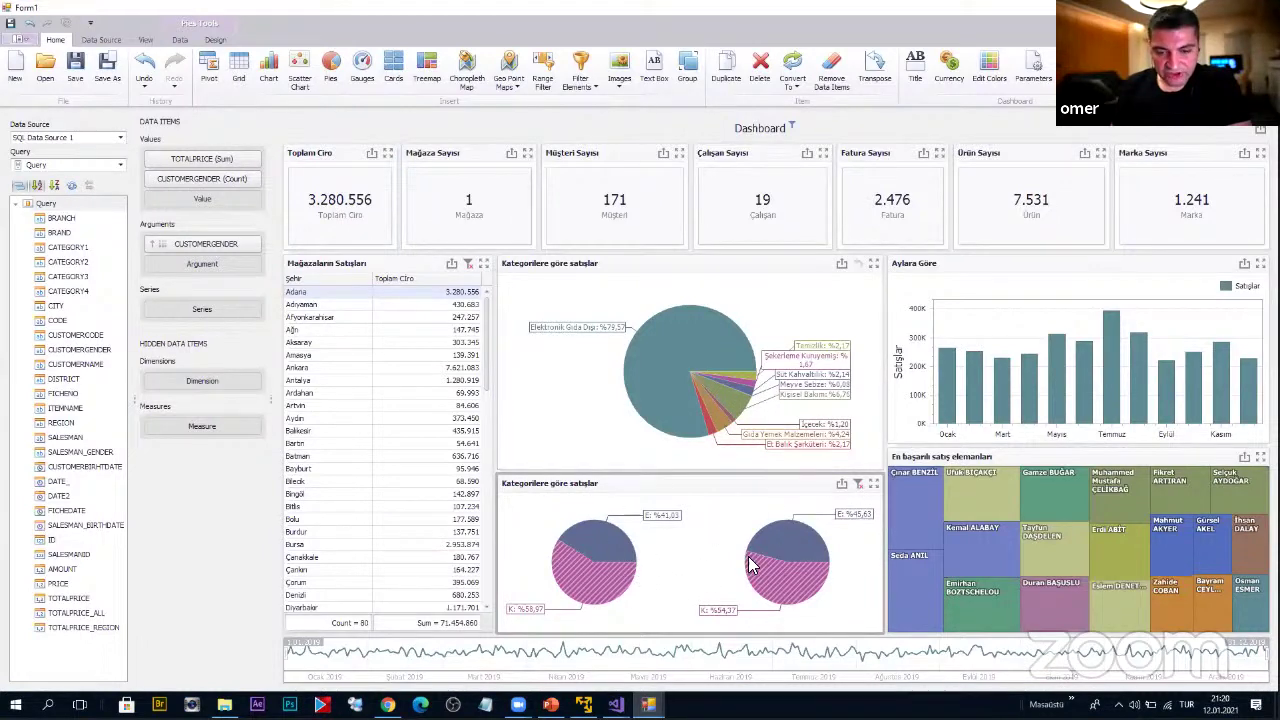
pyautogui.click(606, 537)
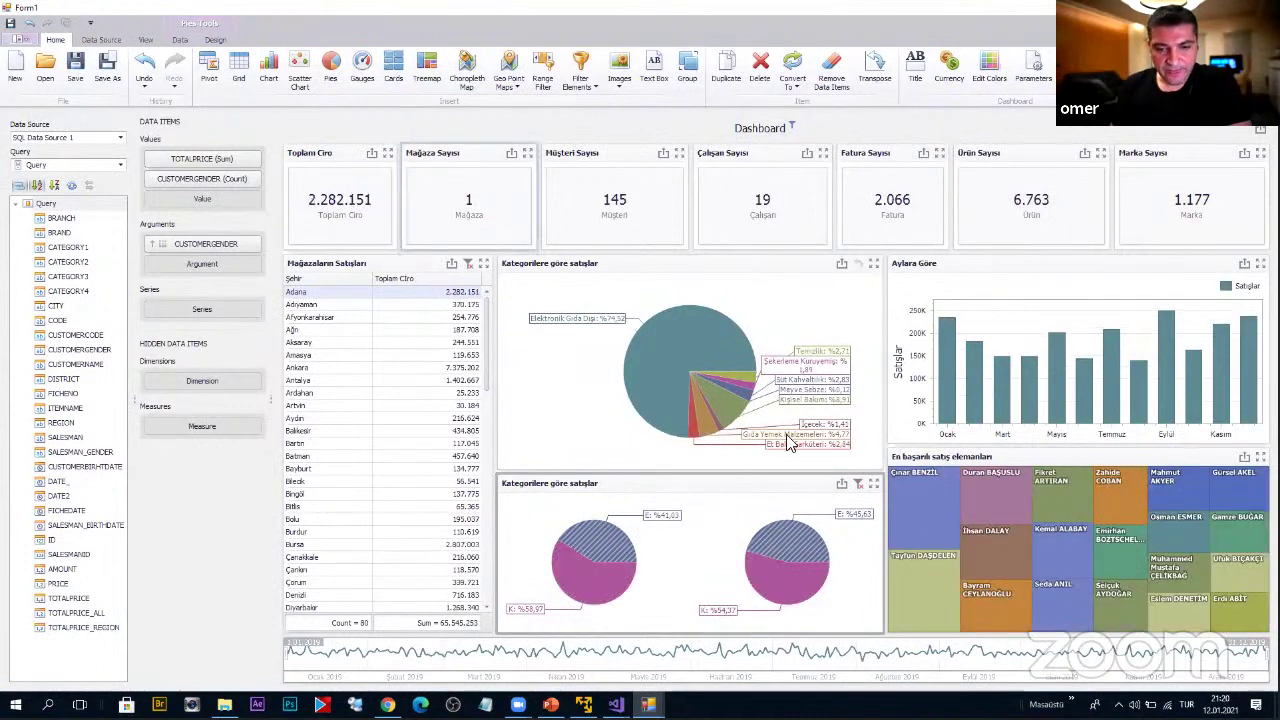
pyautogui.moveTo(699, 355)
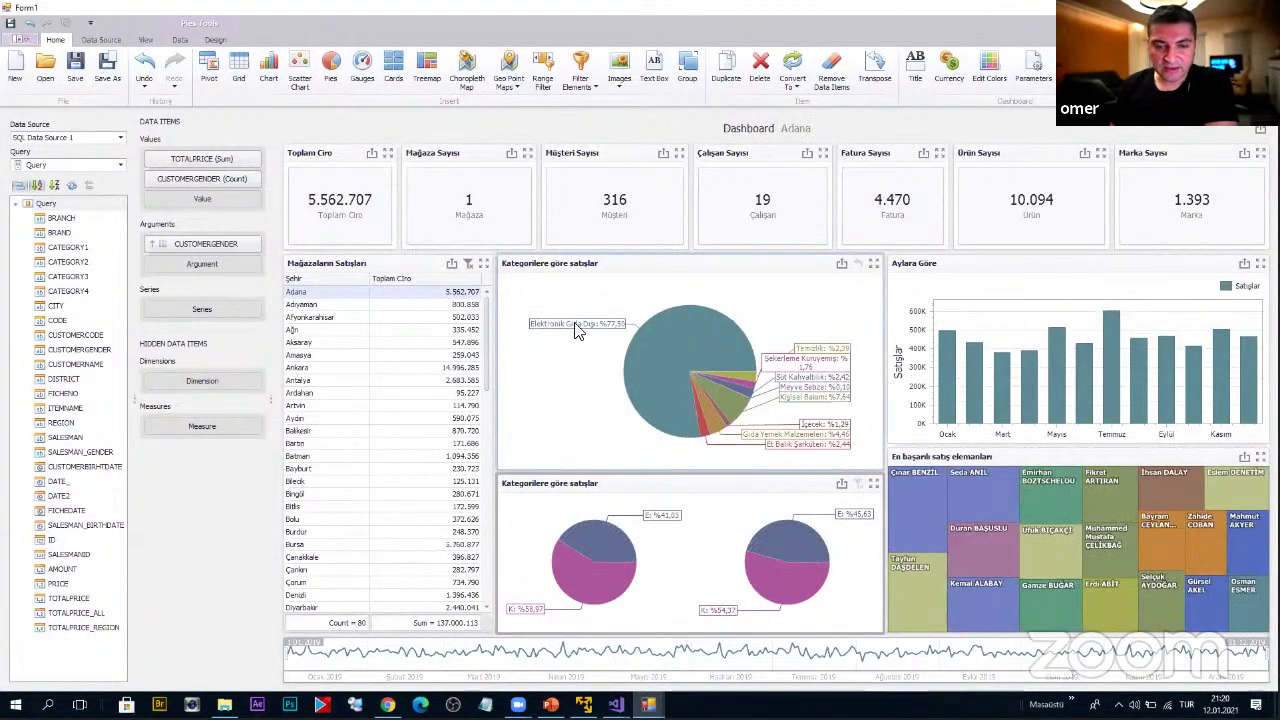
# Add CUSTOMERGENDER as the upper pie's series, target Series, and show pie captions
pyautogui.click(670, 273)
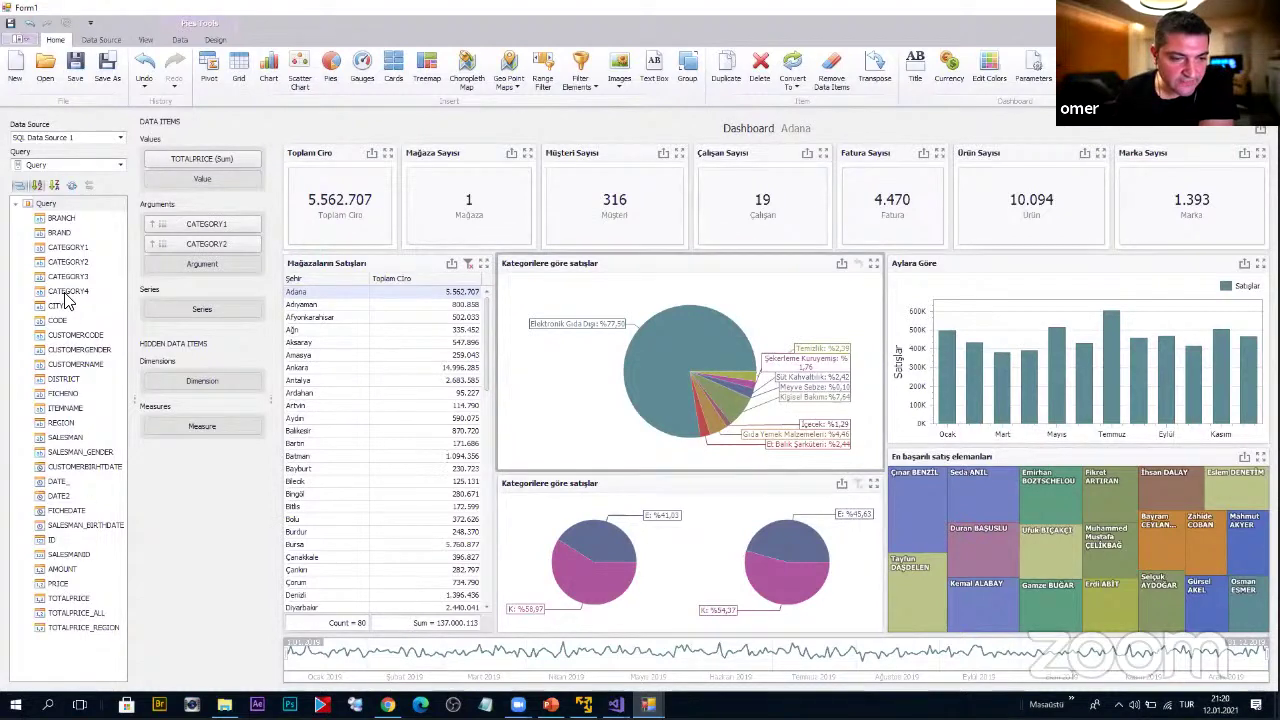
pyautogui.moveTo(66, 349); pyautogui.dragTo(202, 309)
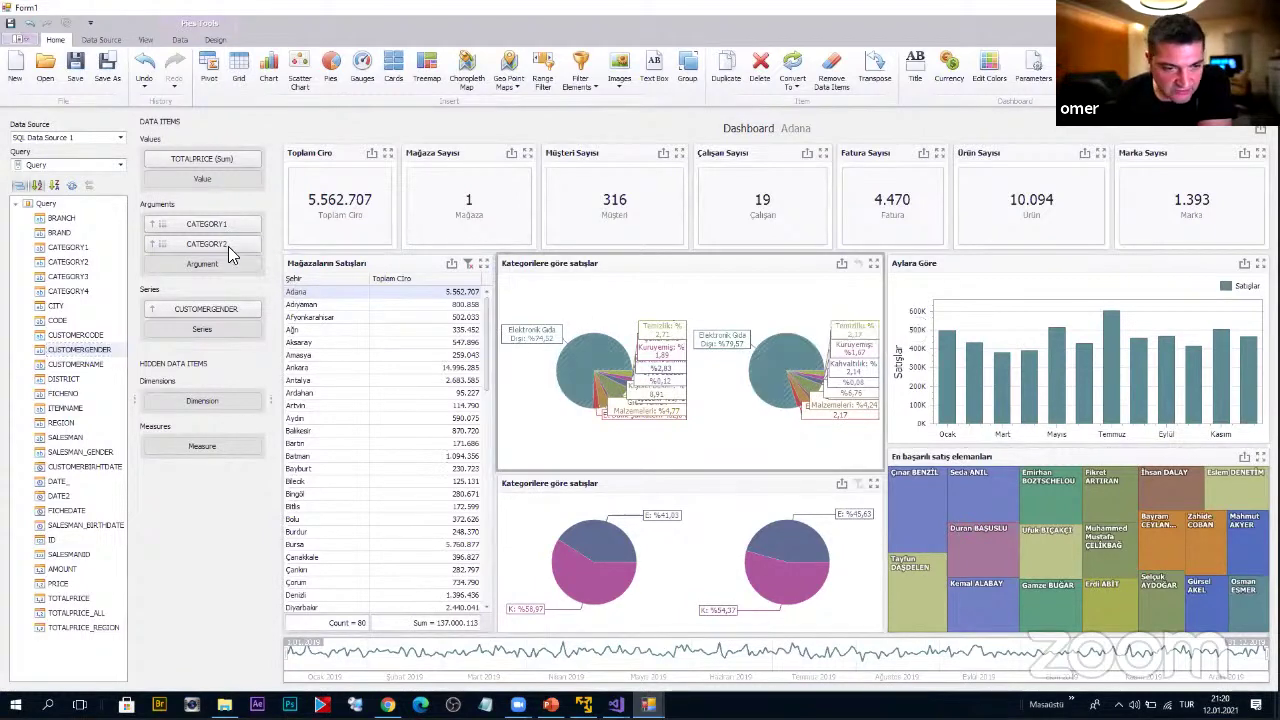
pyautogui.click(180, 39)
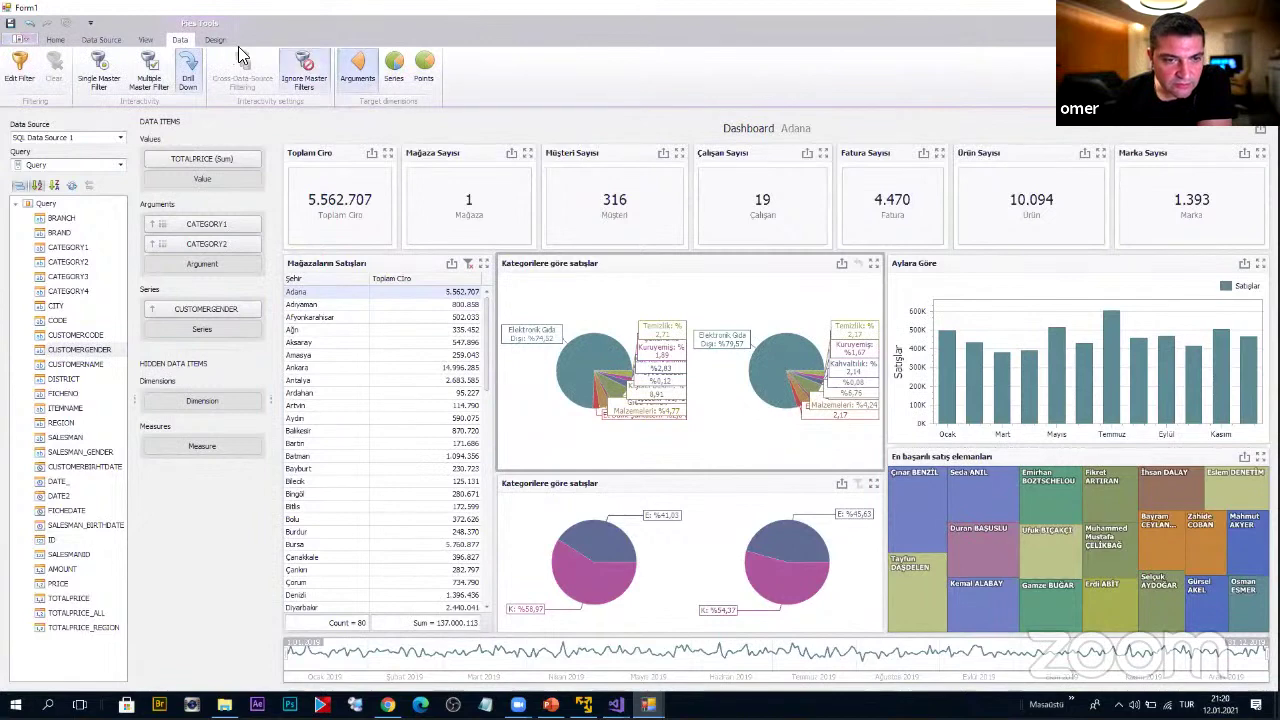
pyautogui.click(395, 80)
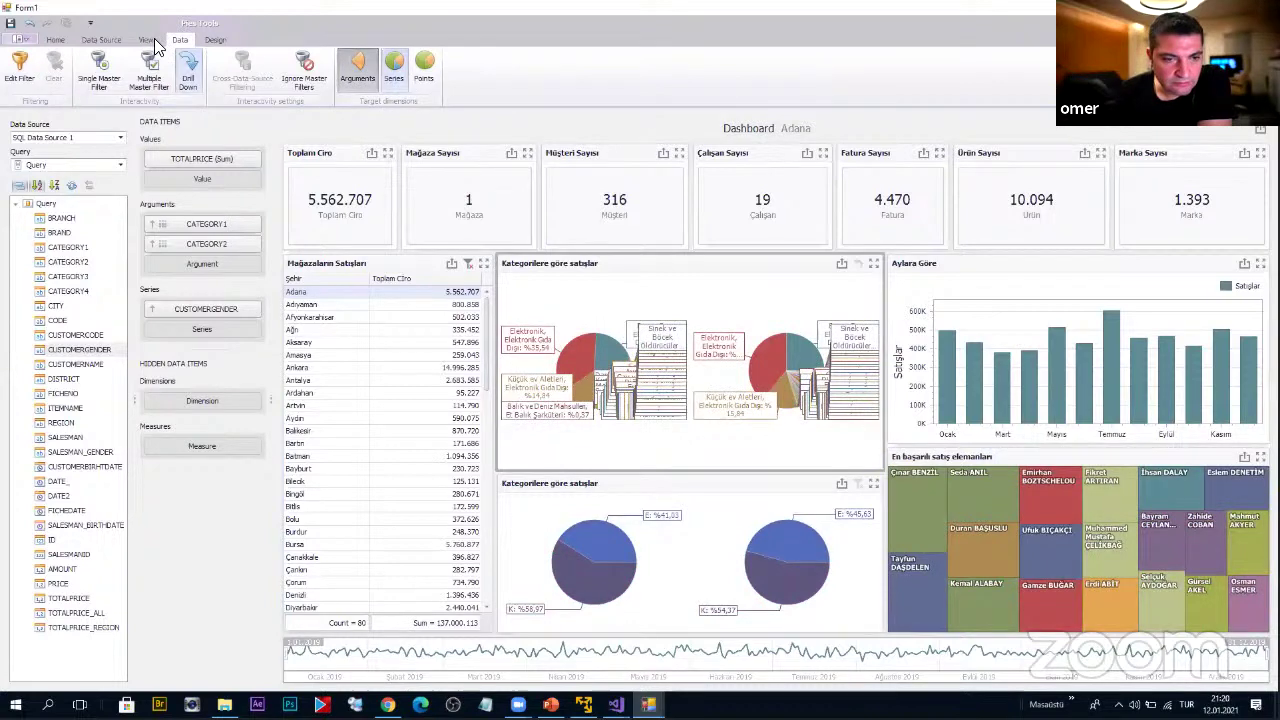
pyautogui.click(215, 40)
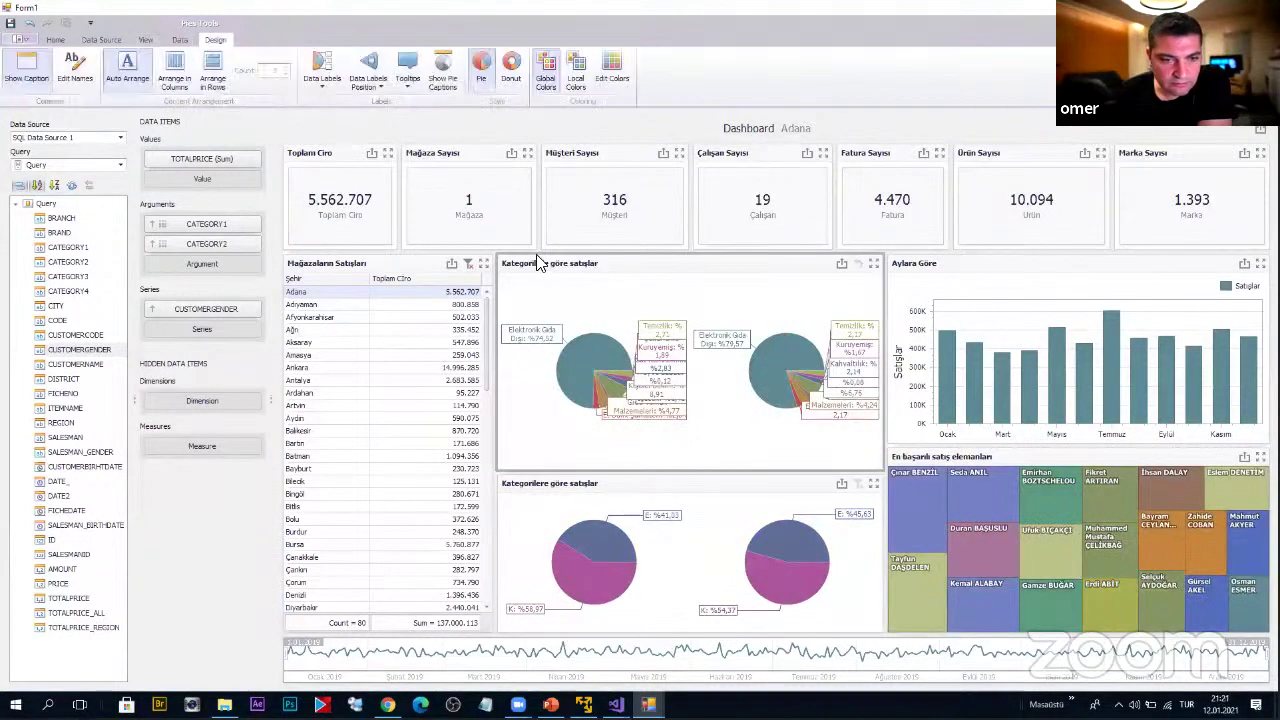
pyautogui.click(443, 75)
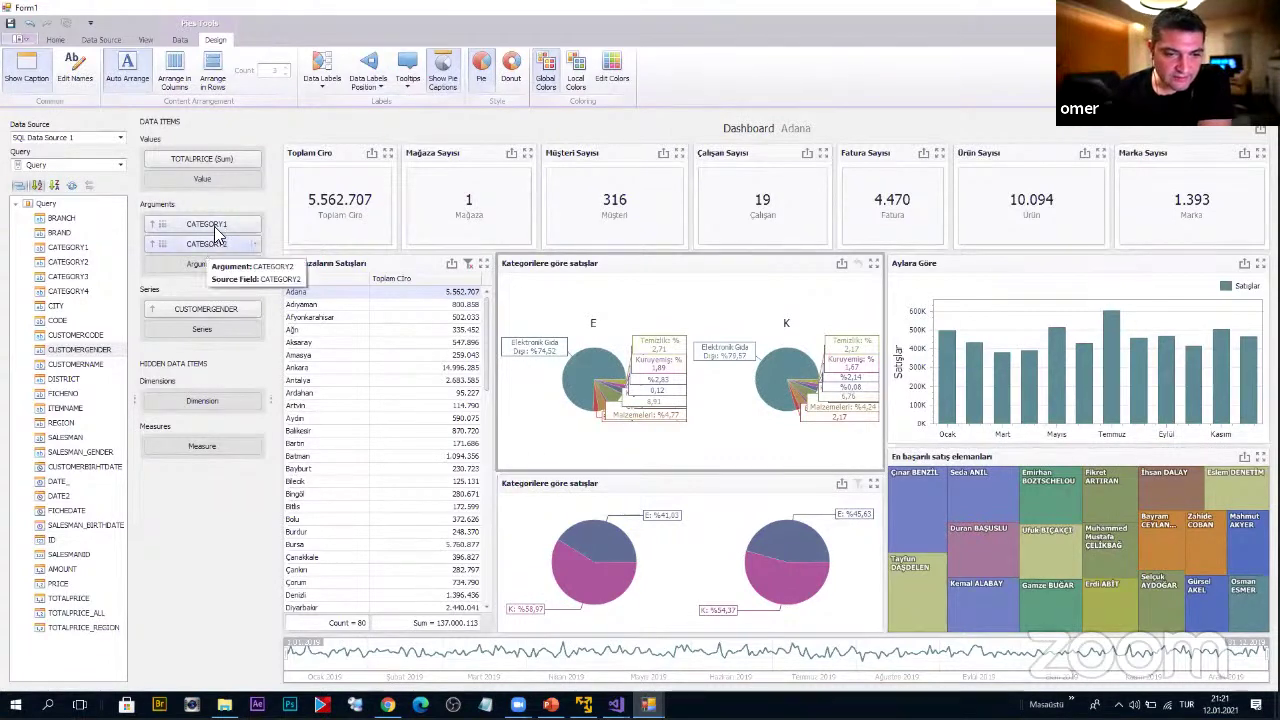
# Drop CATEGORY2, swap CUSTOMERGENDER into arguments and CATEGORY1 into series, and heighten the panel
pyautogui.moveTo(205, 243); pyautogui.dragTo(48, 246)
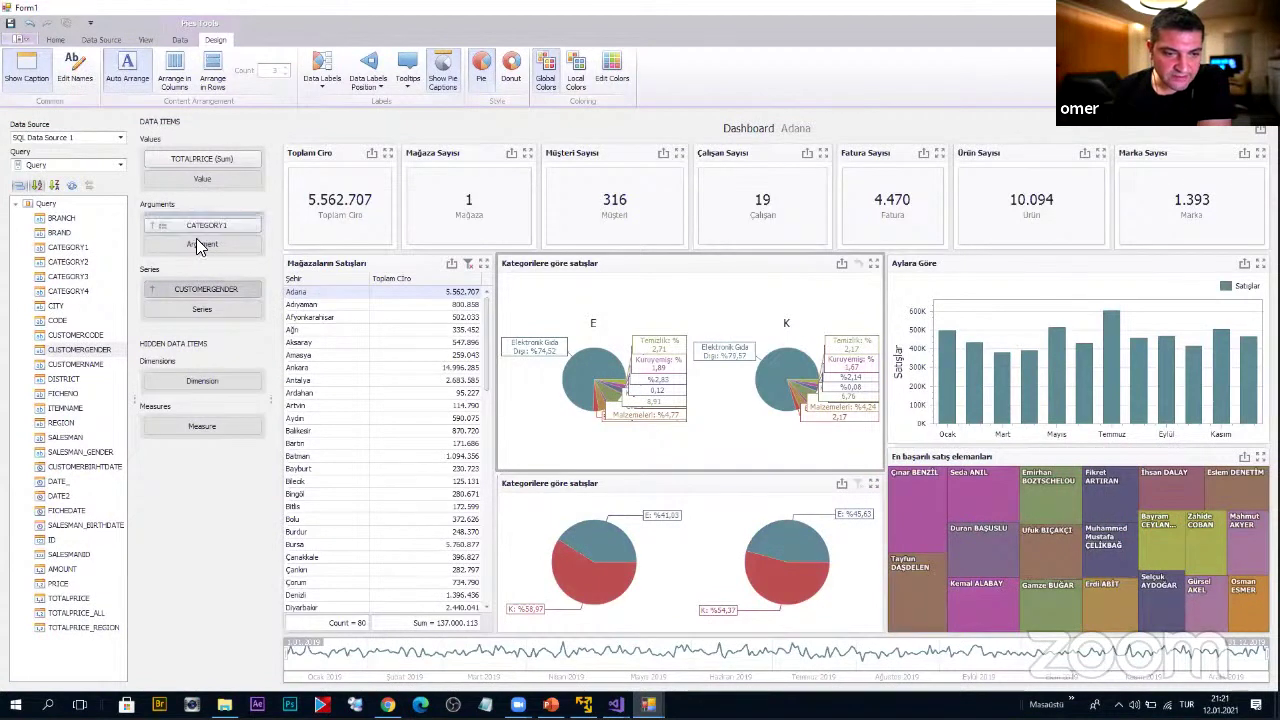
pyautogui.moveTo(142, 294); pyautogui.dragTo(194, 222)
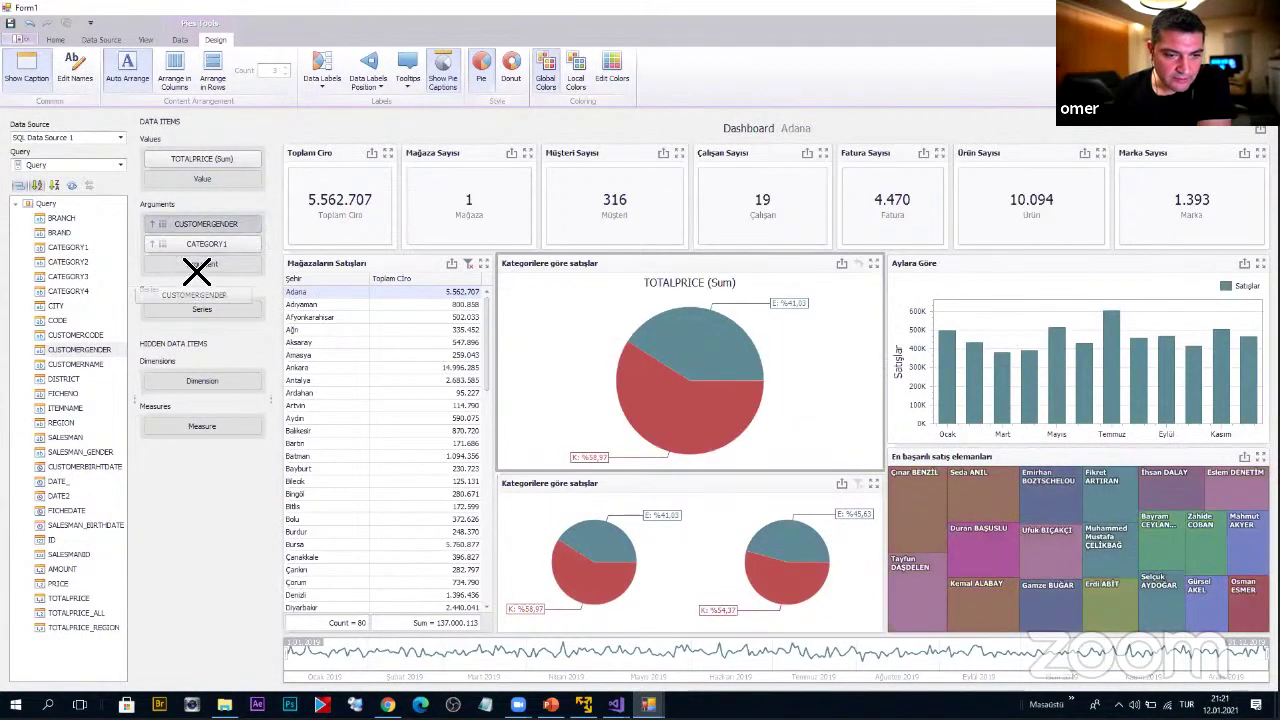
pyautogui.moveTo(204, 244); pyautogui.dragTo(194, 312)
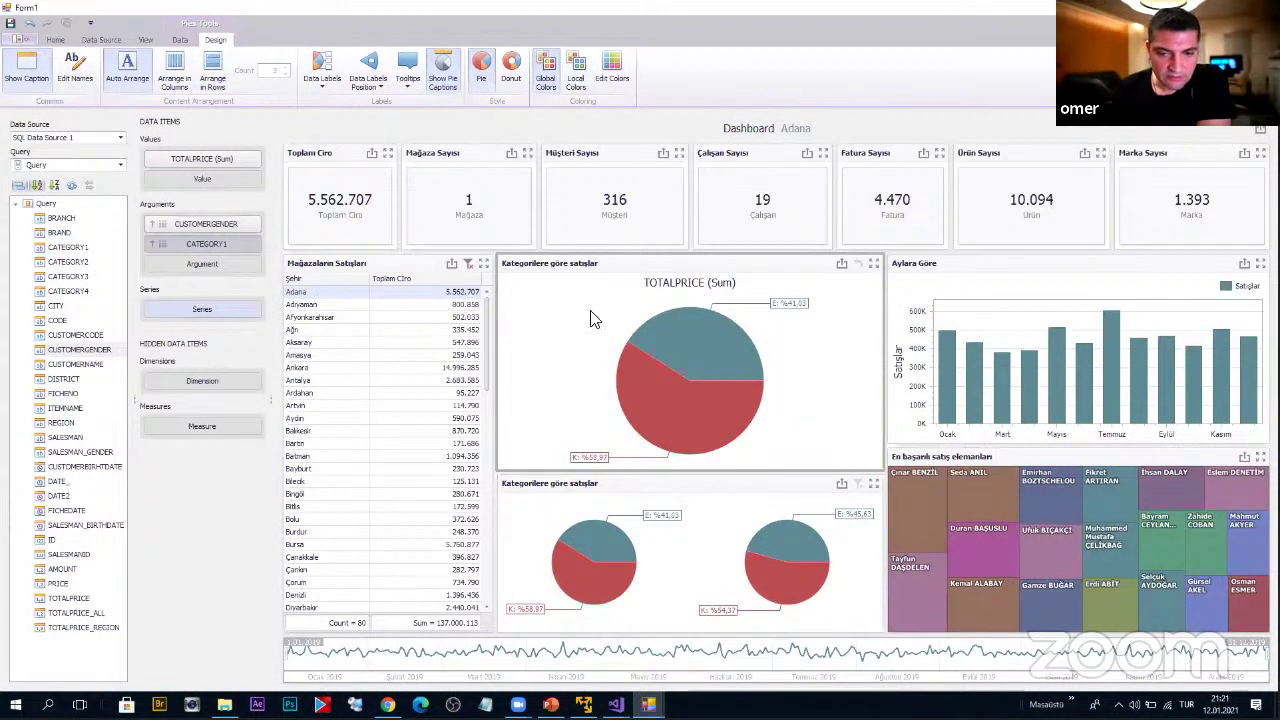
pyautogui.moveTo(689, 471); pyautogui.dragTo(691, 518)
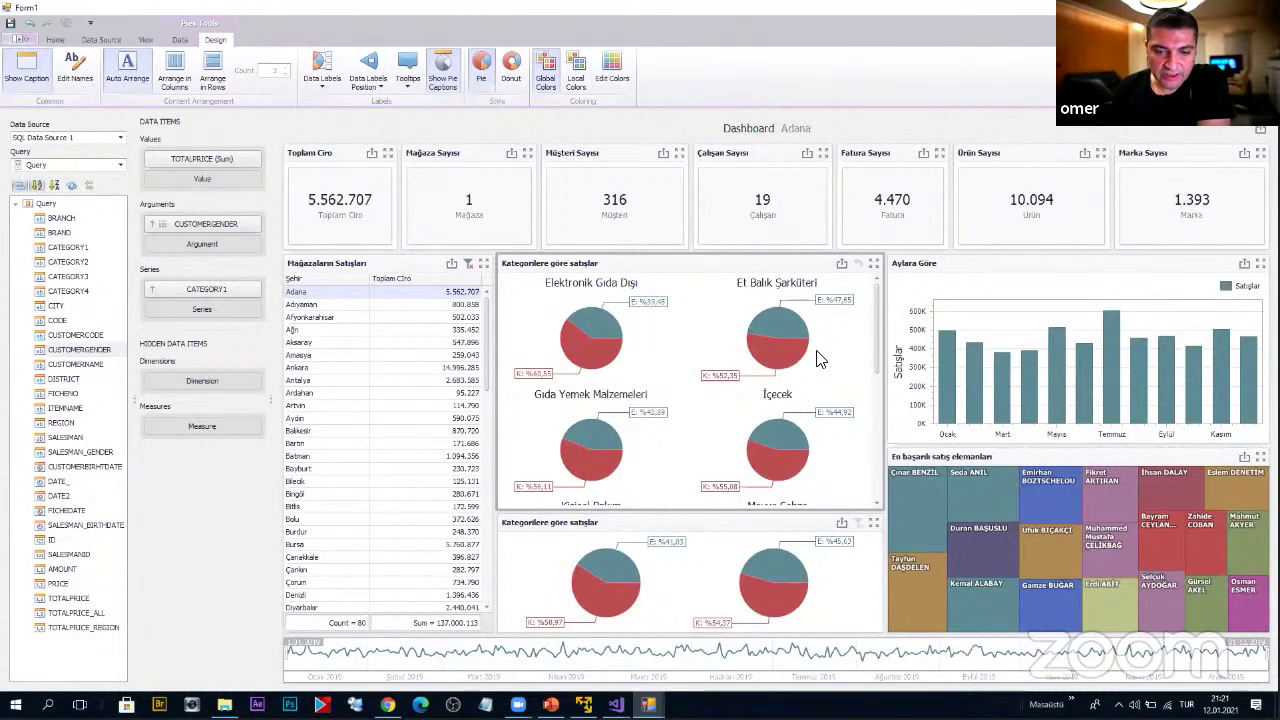
pyautogui.click(873, 263)
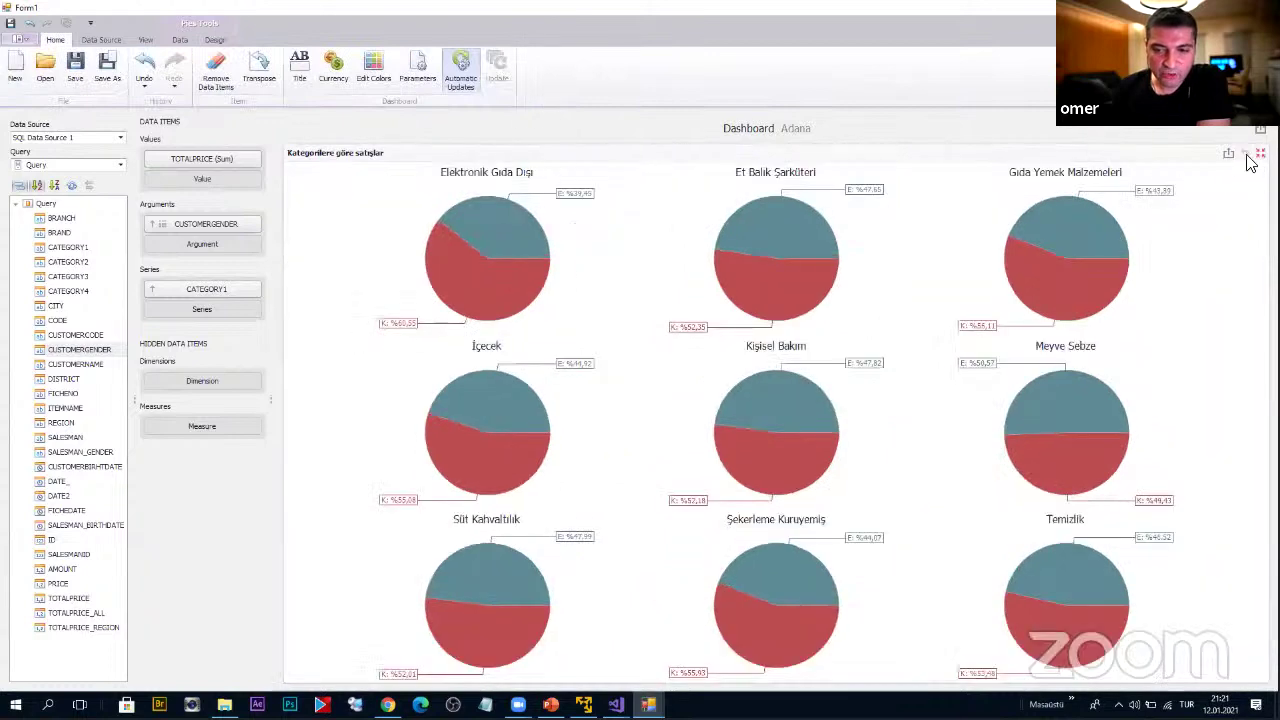
pyautogui.click(1260, 153)
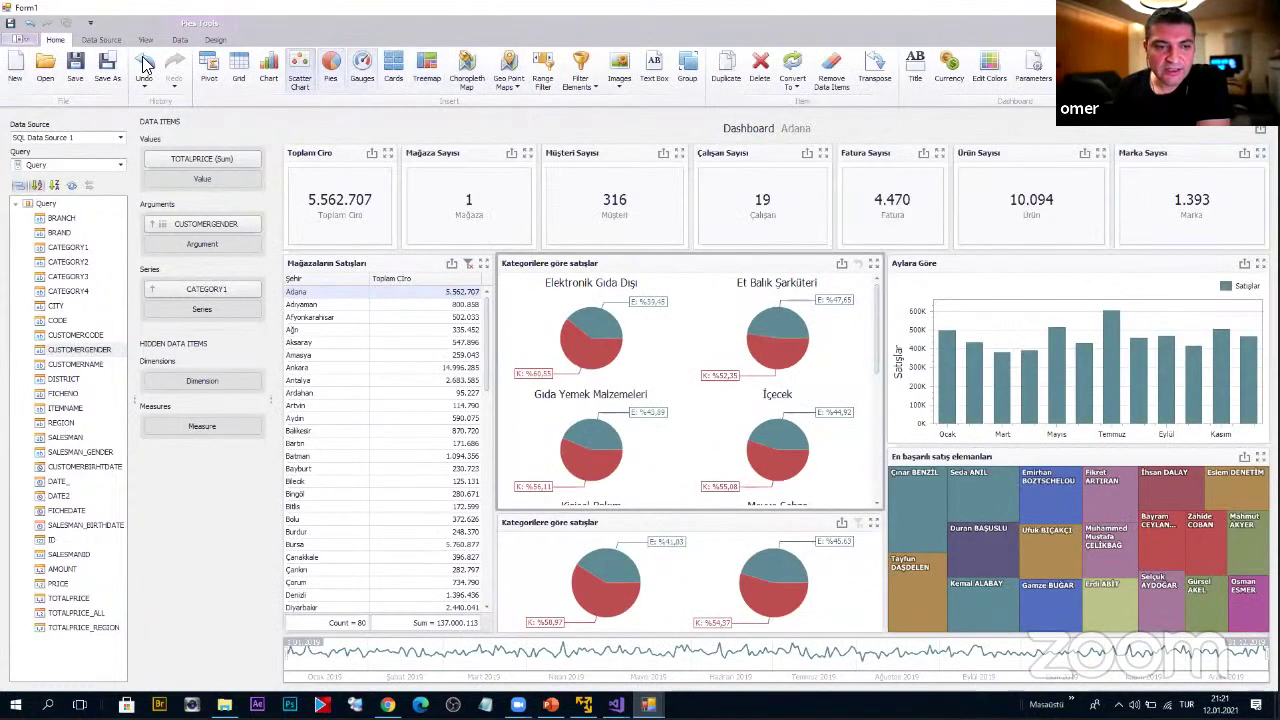
# Undo six pie edits, restoring CATEGORY1 and CATEGORY2 arguments and removing the gender series
pyautogui.click(143, 65)
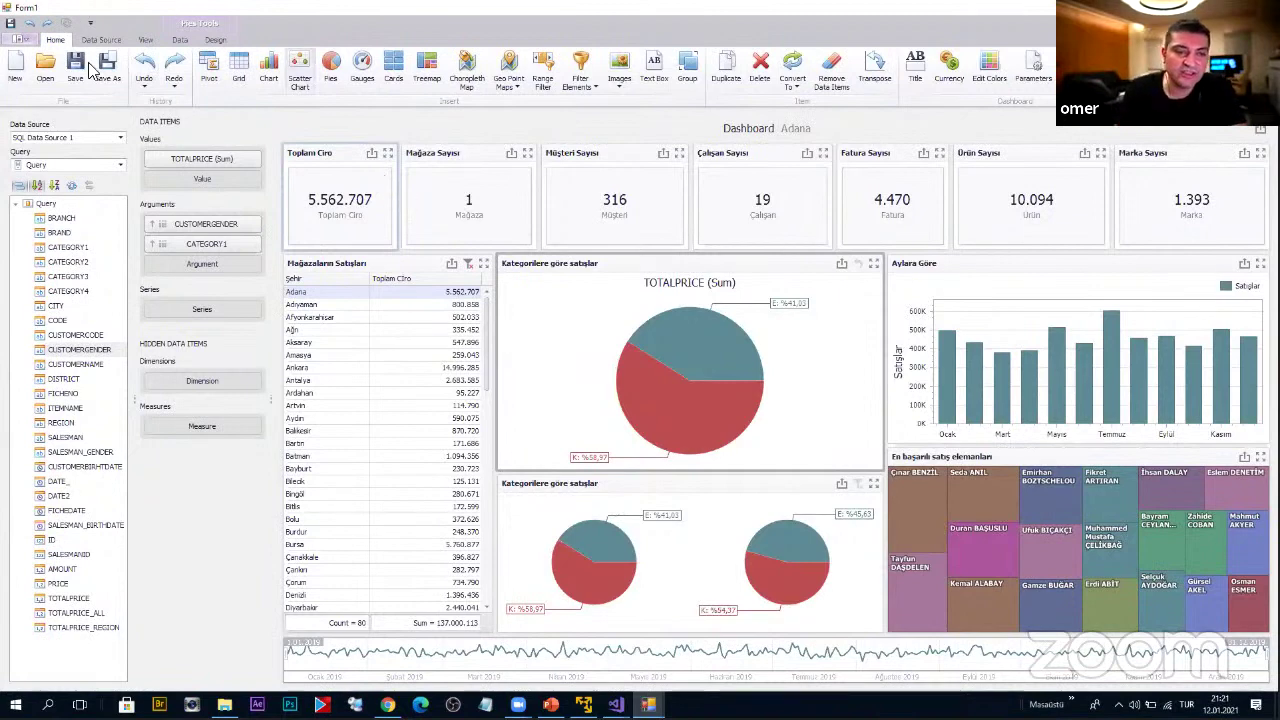
pyautogui.click(145, 62)
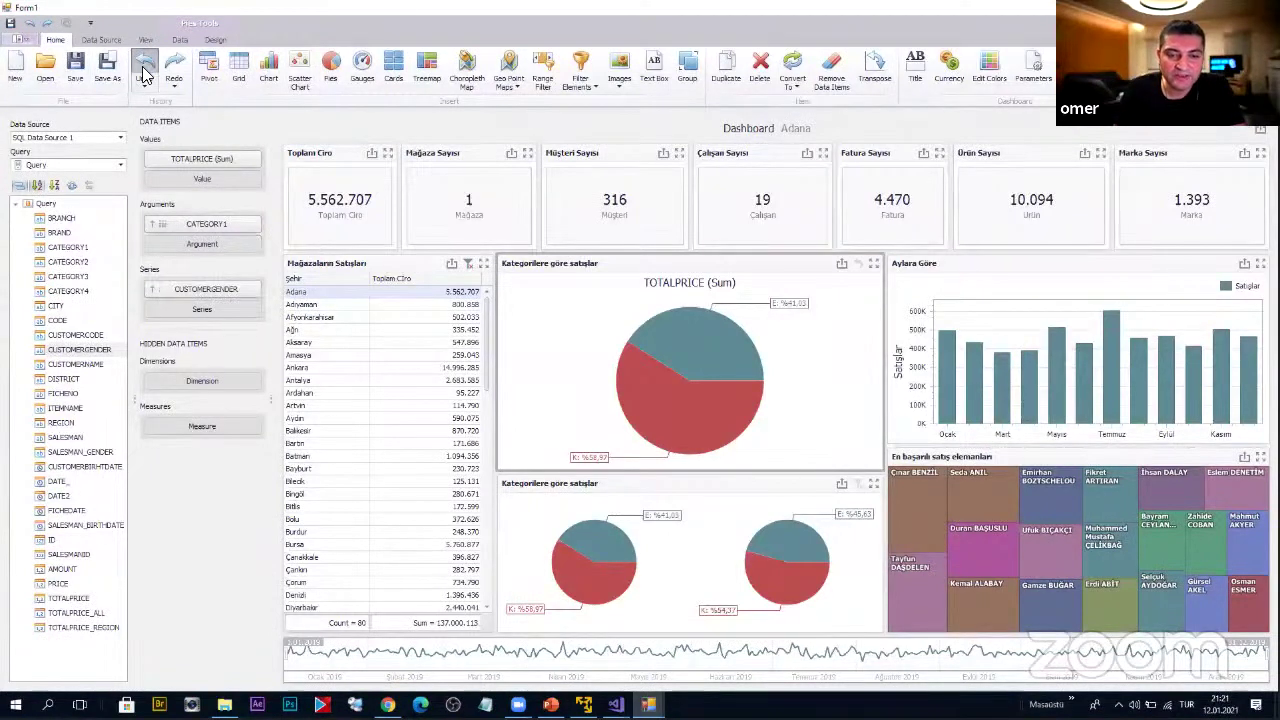
pyautogui.click(145, 64)
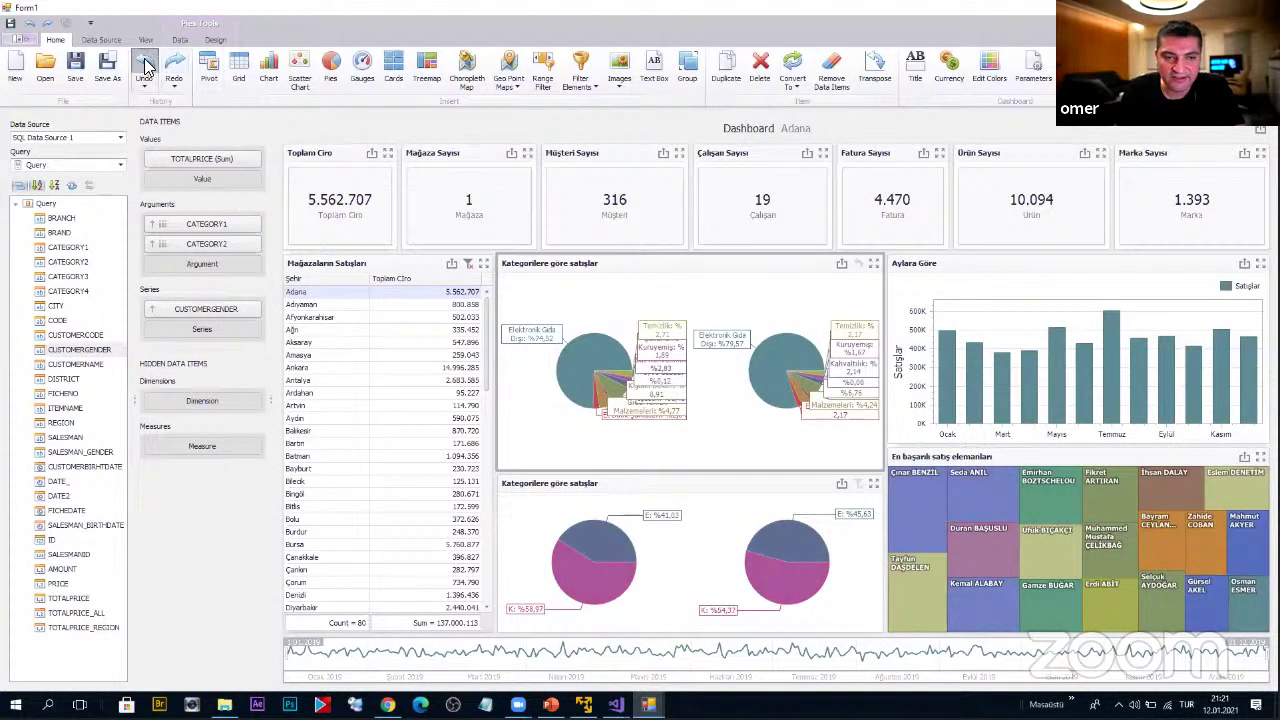
pyautogui.click(145, 62)
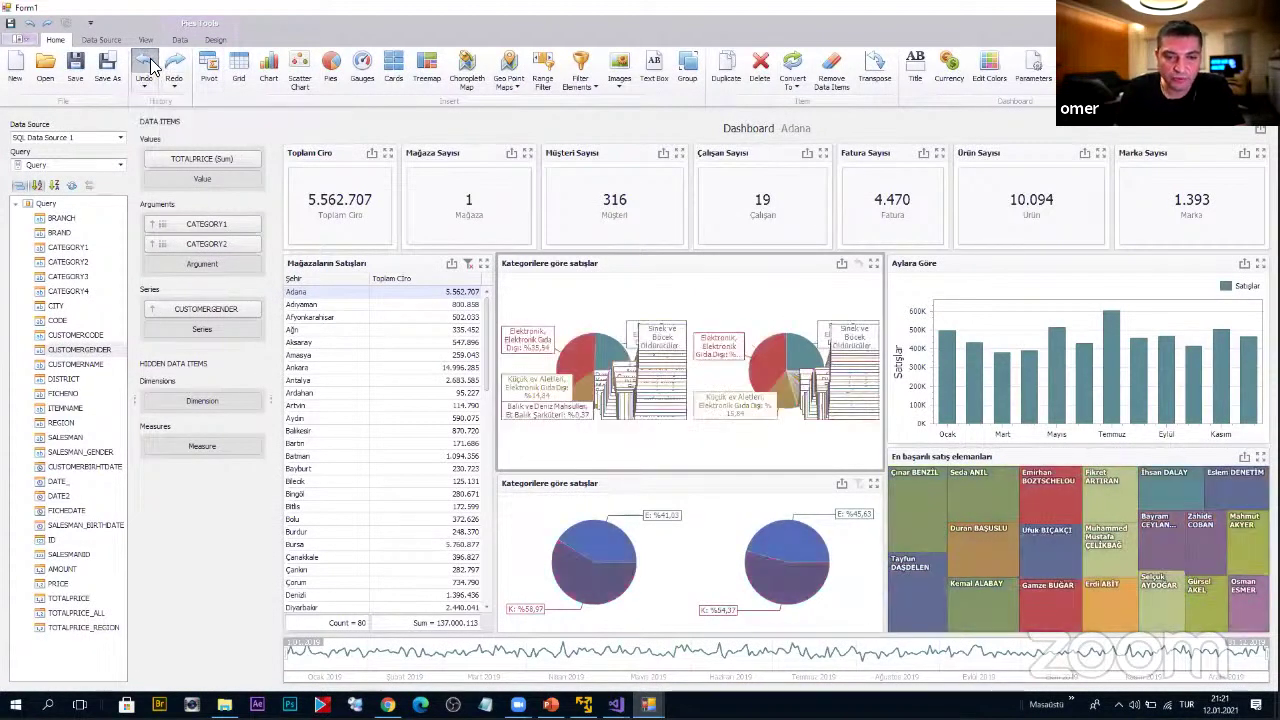
pyautogui.click(145, 64)
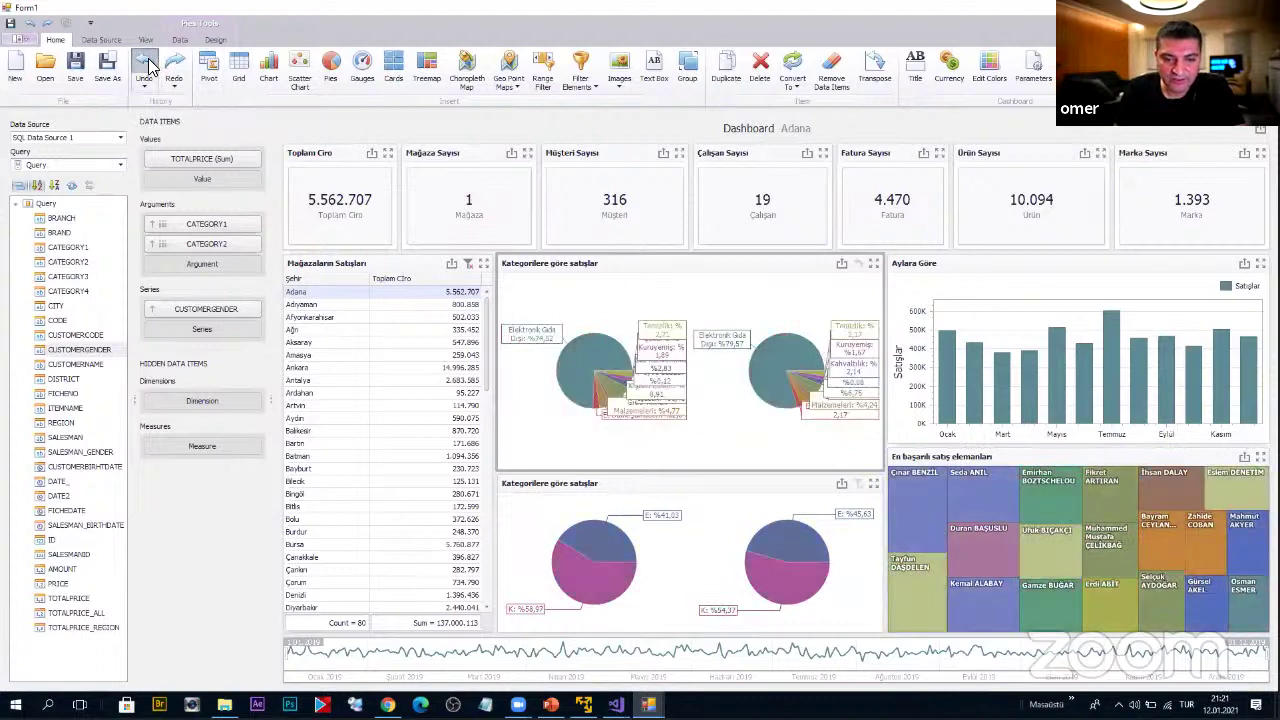
pyautogui.click(147, 64)
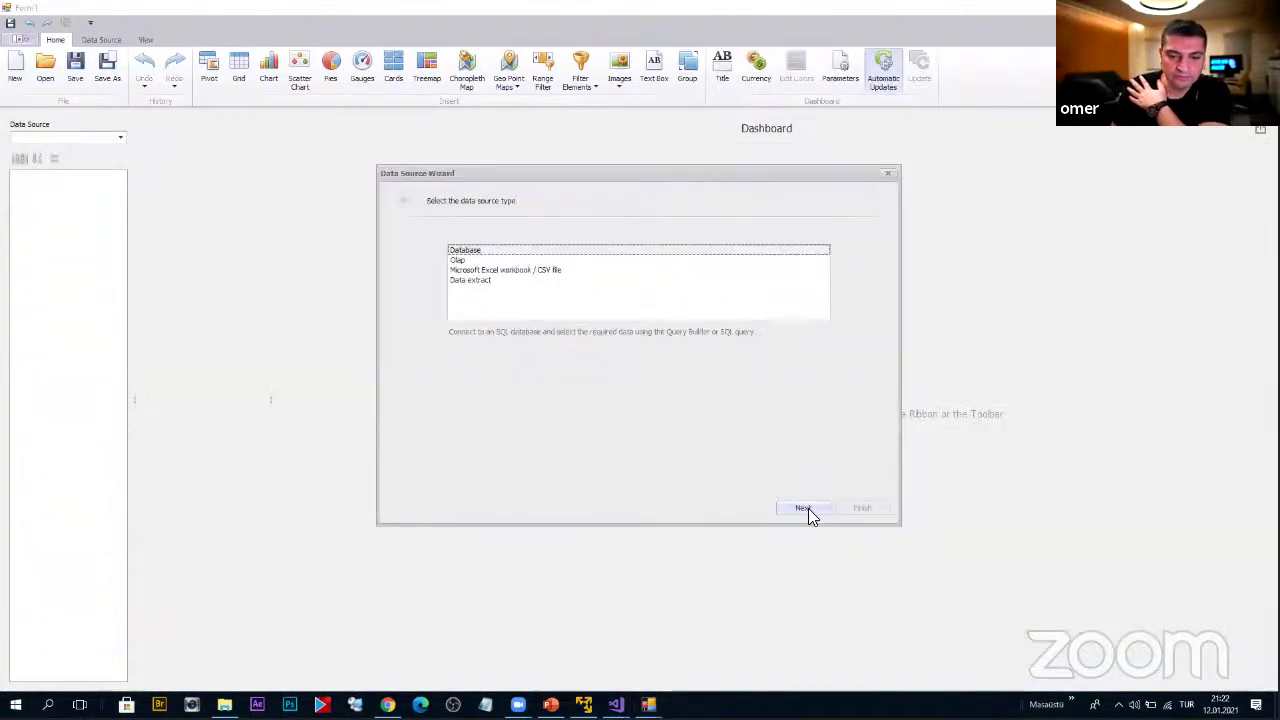
# Start a new dashboard connecting to server 192.168.183.183 with a SQL server login and password
pyautogui.click(808, 508)
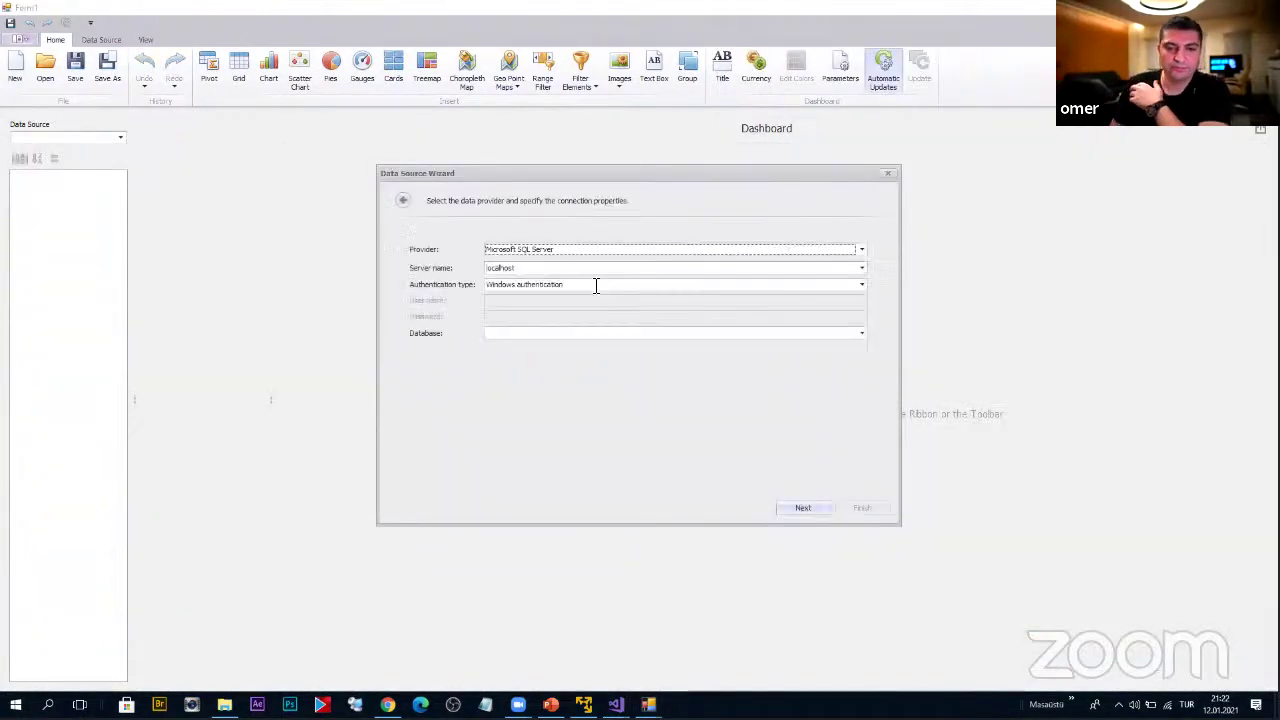
pyautogui.write('192.168')
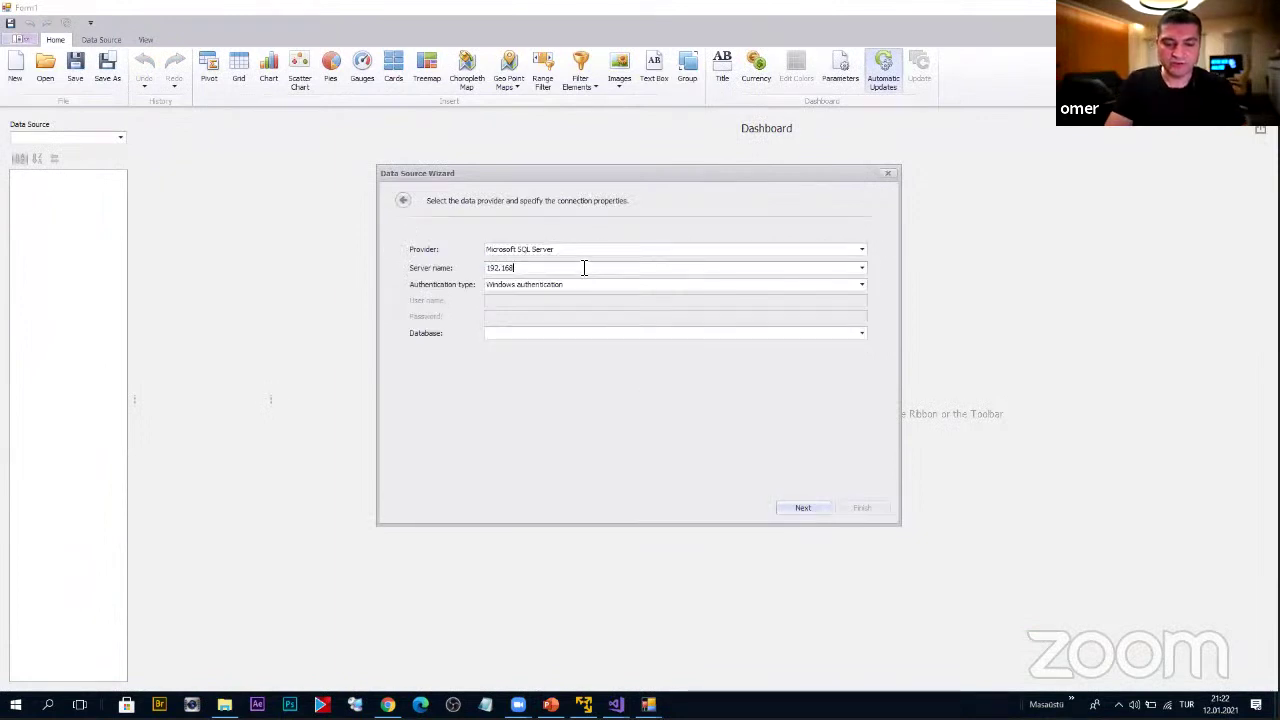
pyautogui.write('.183.18')
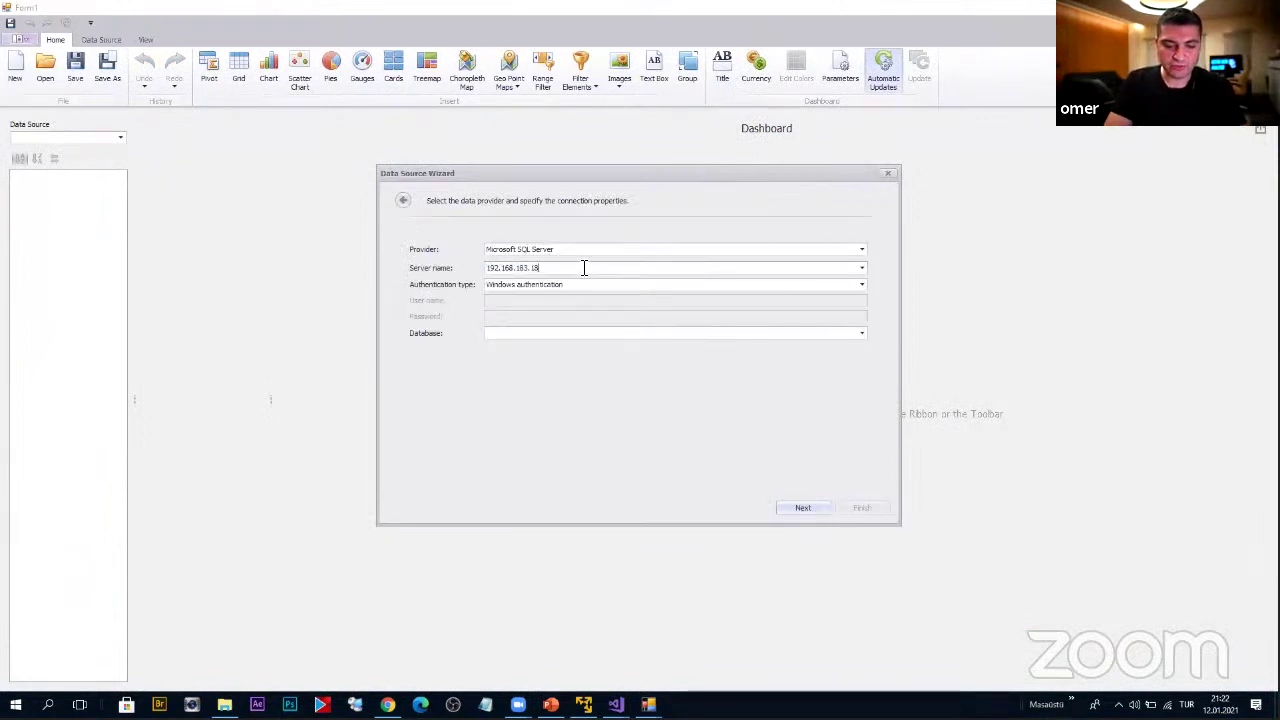
pyautogui.write('3')
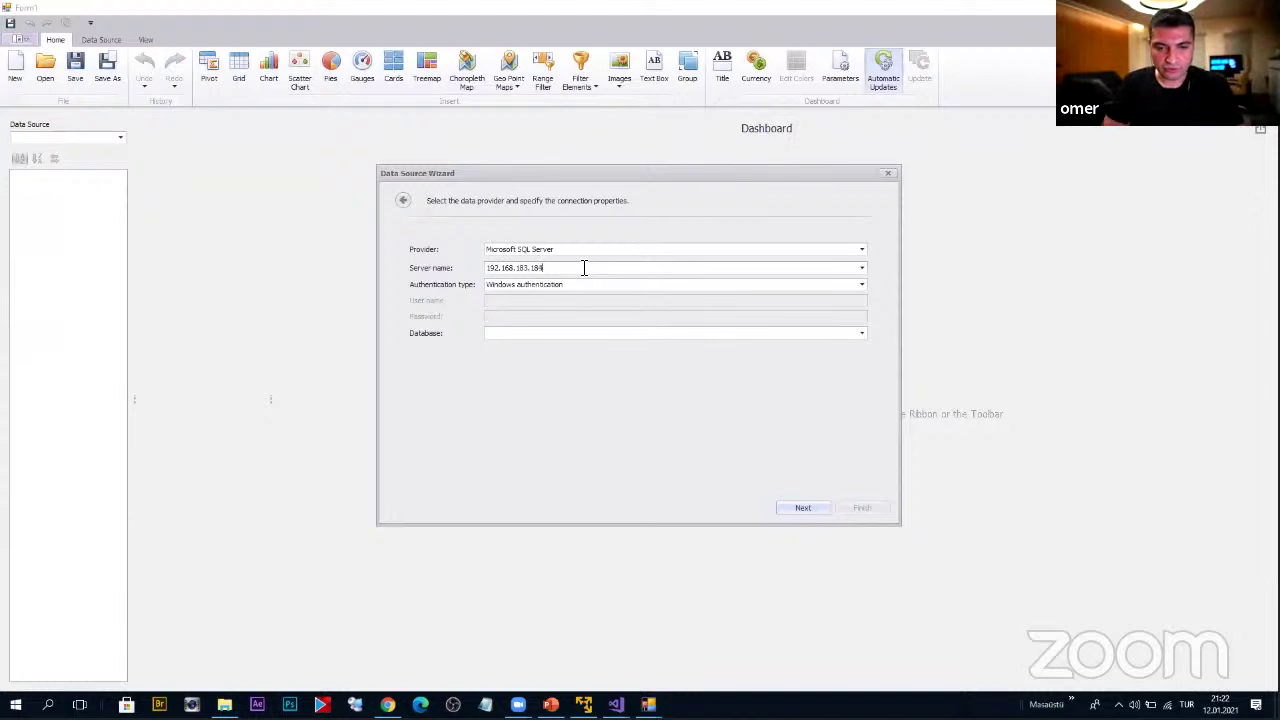
pyautogui.click(520, 285)
pyautogui.click(514, 306)
pyautogui.press('Tab')
pyautogui.write('a')
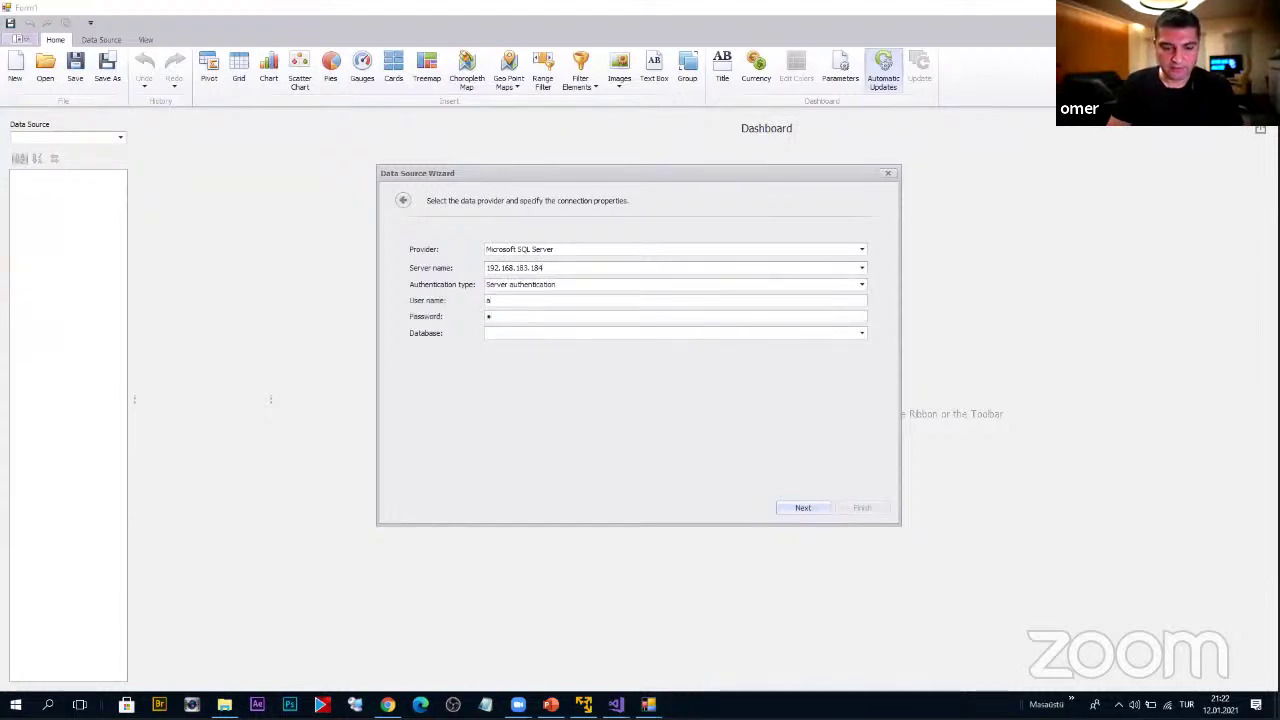
pyautogui.press('Home')
pyautogui.press('Delete')
pyautogui.press('Tab')
pyautogui.press('BackSpace')
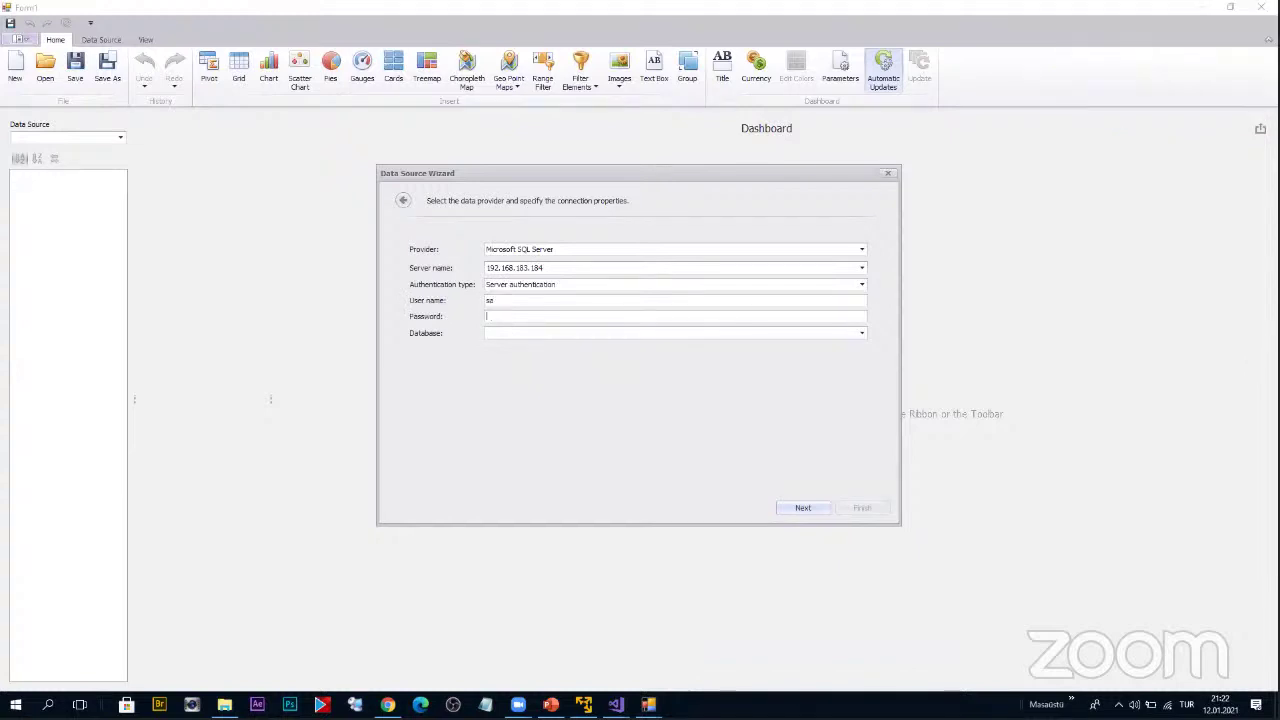
pyautogui.write('•••••••••')
# Pick the BIZIMMARKET database and finish with the query select * from sales
pyautogui.click(858, 336)
pyautogui.scroll(-3, 808, 371)
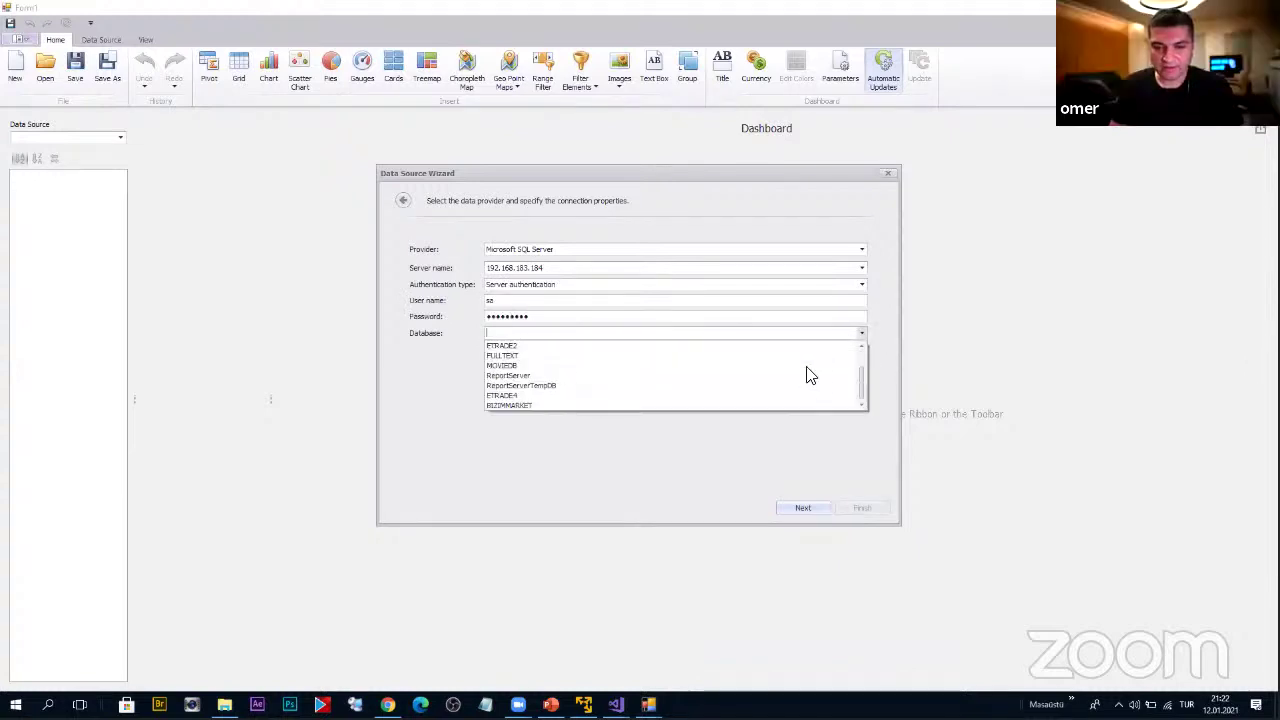
pyautogui.click(588, 405)
pyautogui.click(818, 507)
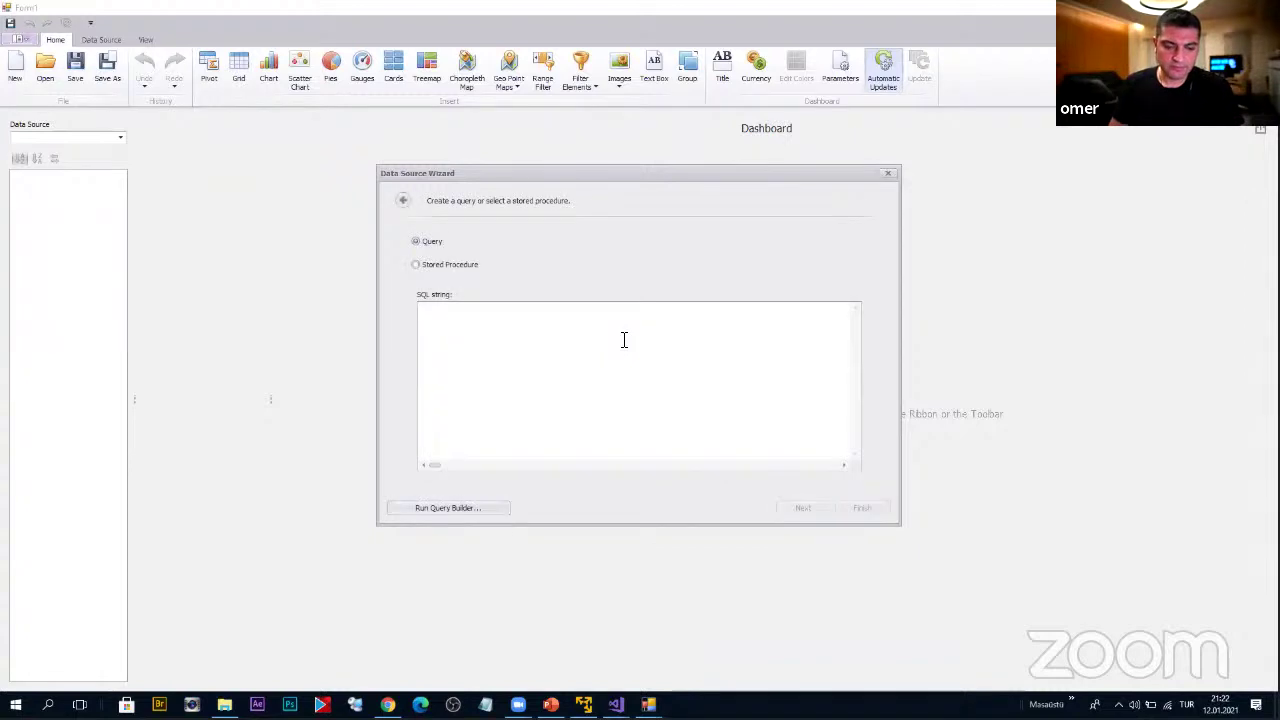
pyautogui.write('select * from sales')
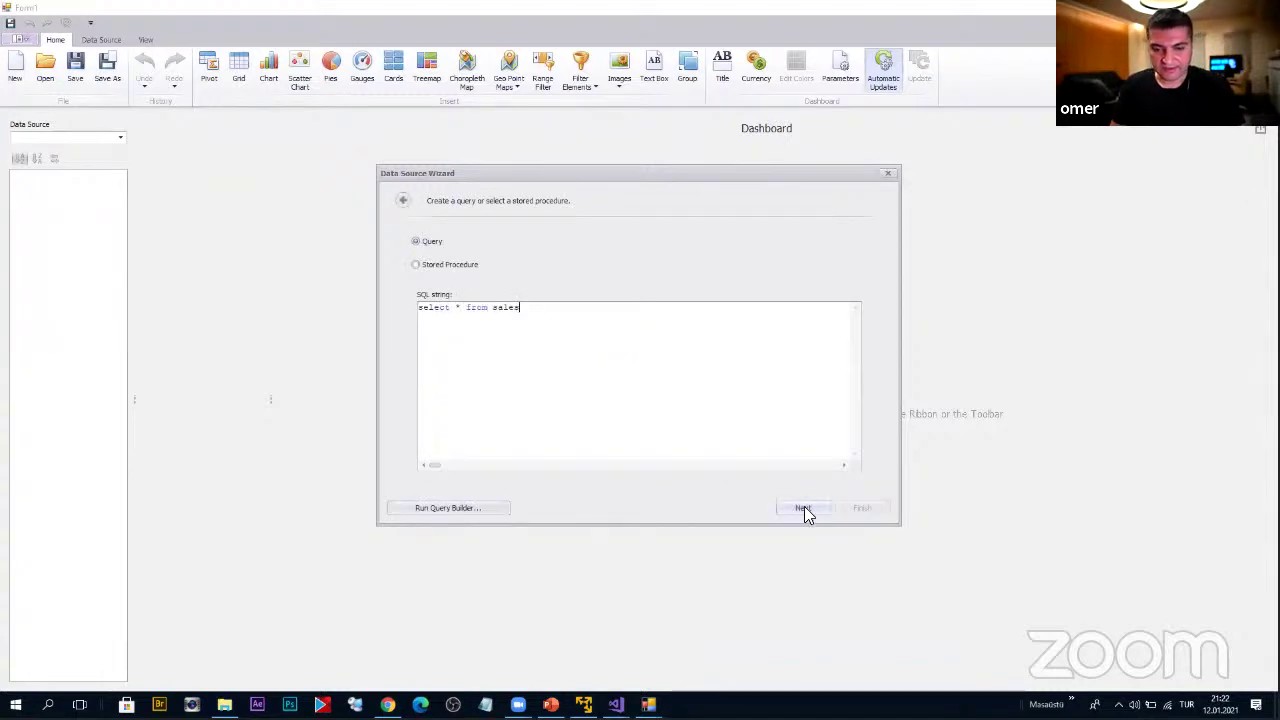
pyautogui.click(803, 507)
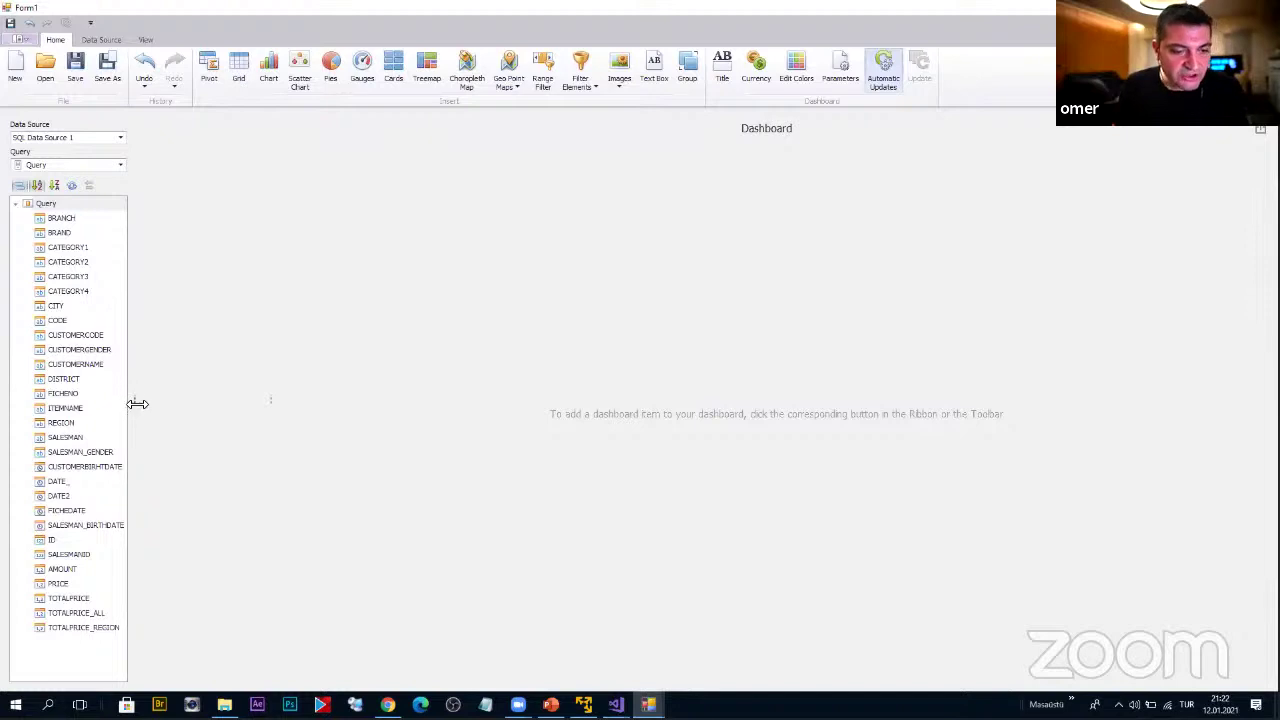
# Widen the field list and add Grid 1 with REGION and TOTALPRICE columns
pyautogui.moveTo(137, 403); pyautogui.dragTo(258, 358)
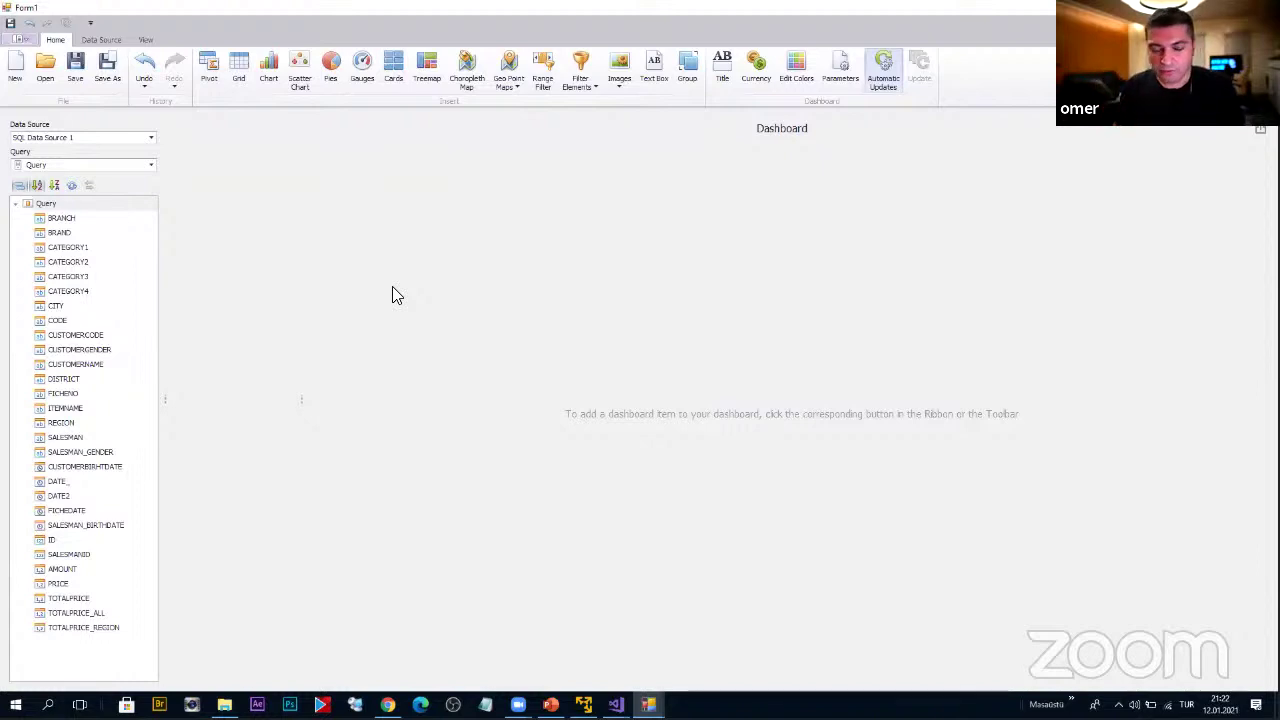
pyautogui.click(240, 72)
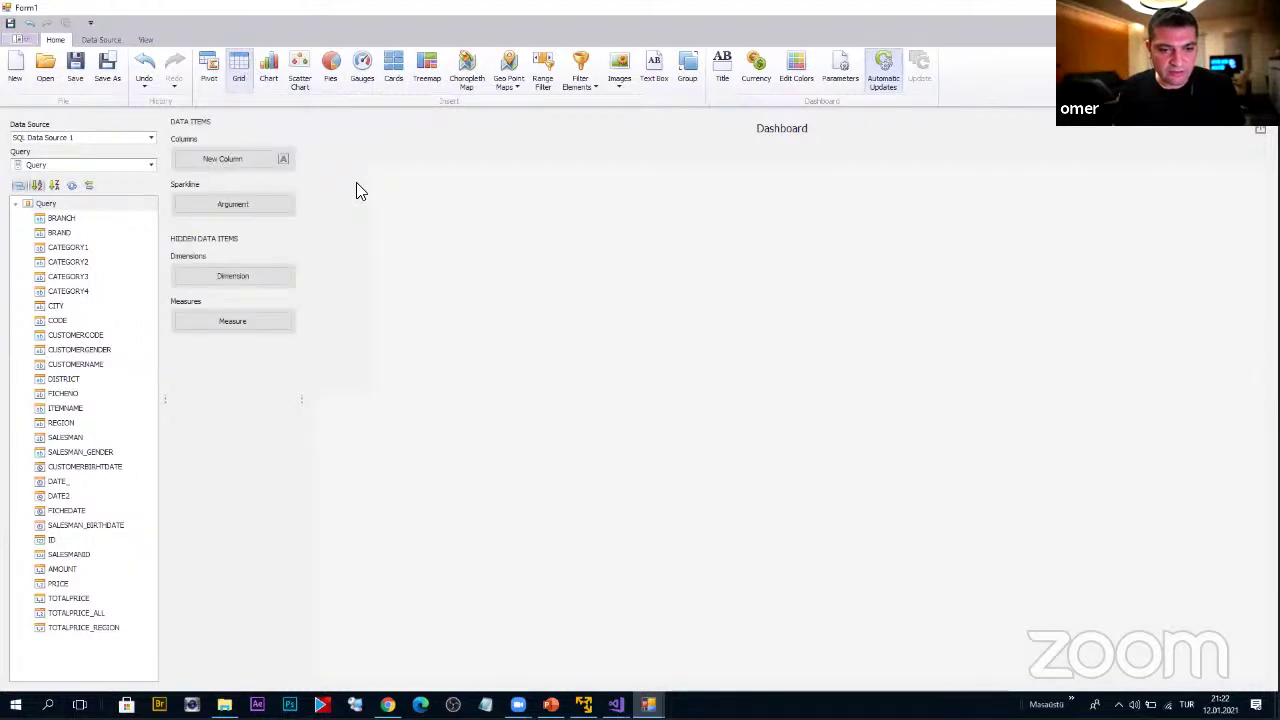
pyautogui.moveTo(52, 597); pyautogui.dragTo(245, 166)
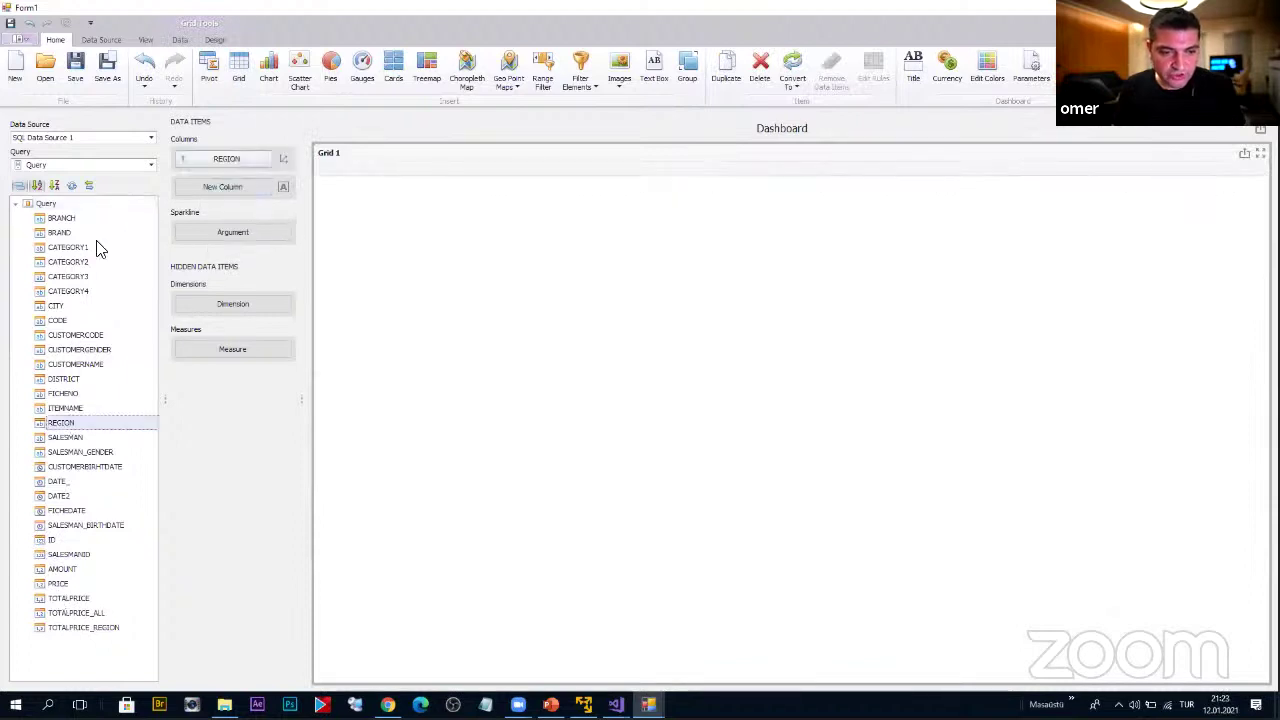
pyautogui.moveTo(63, 598); pyautogui.dragTo(222, 190)
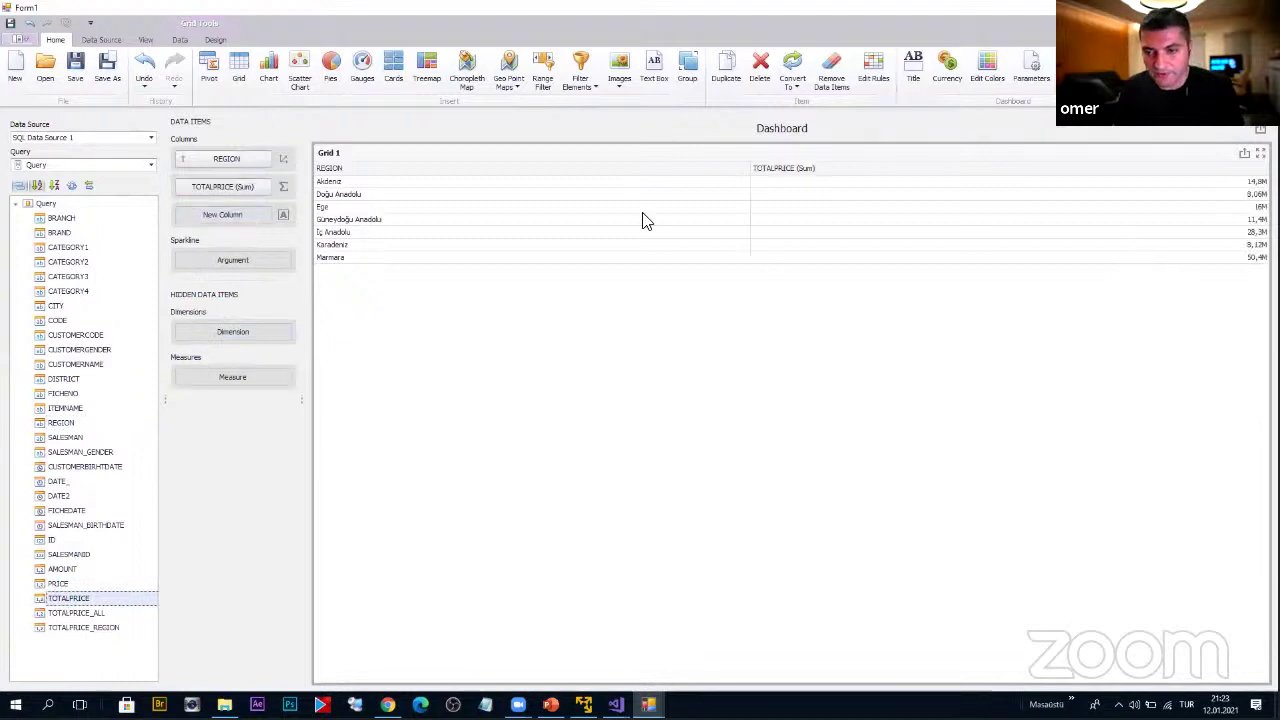
# Format TOTALPRICE as Number in Ones with group separators
pyautogui.click(266, 186)
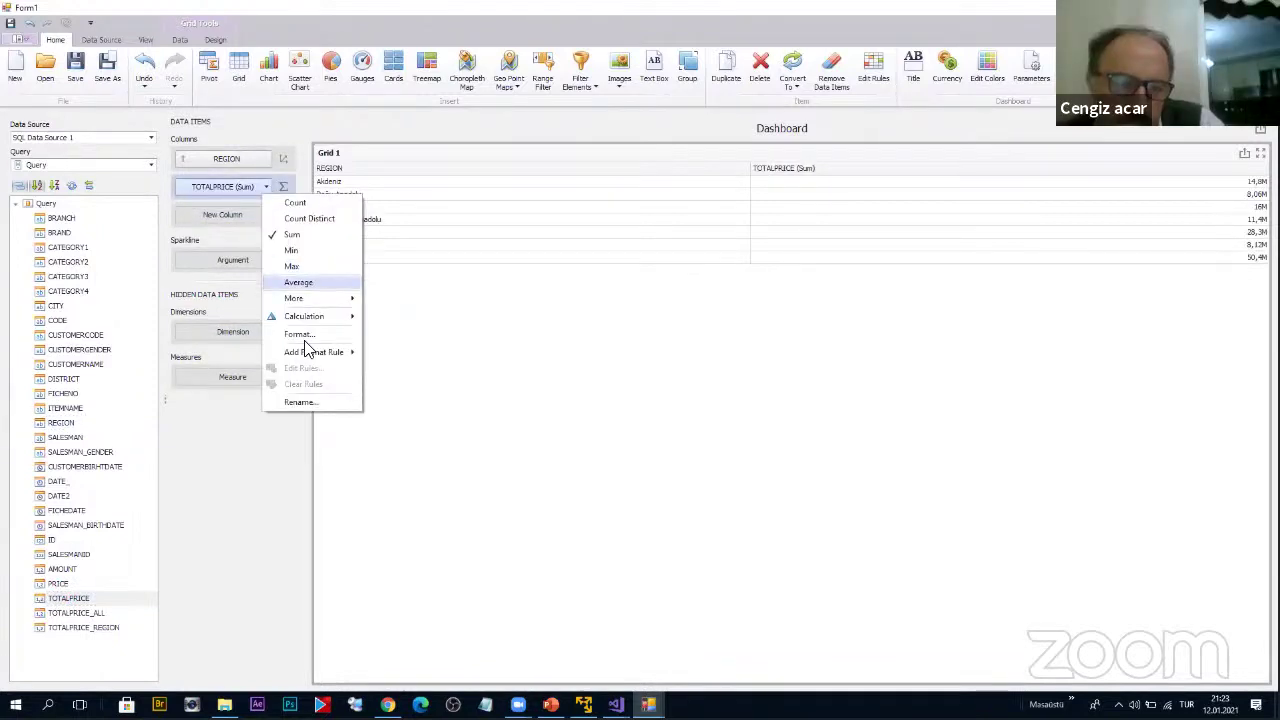
pyautogui.click(300, 334)
pyautogui.click(620, 259)
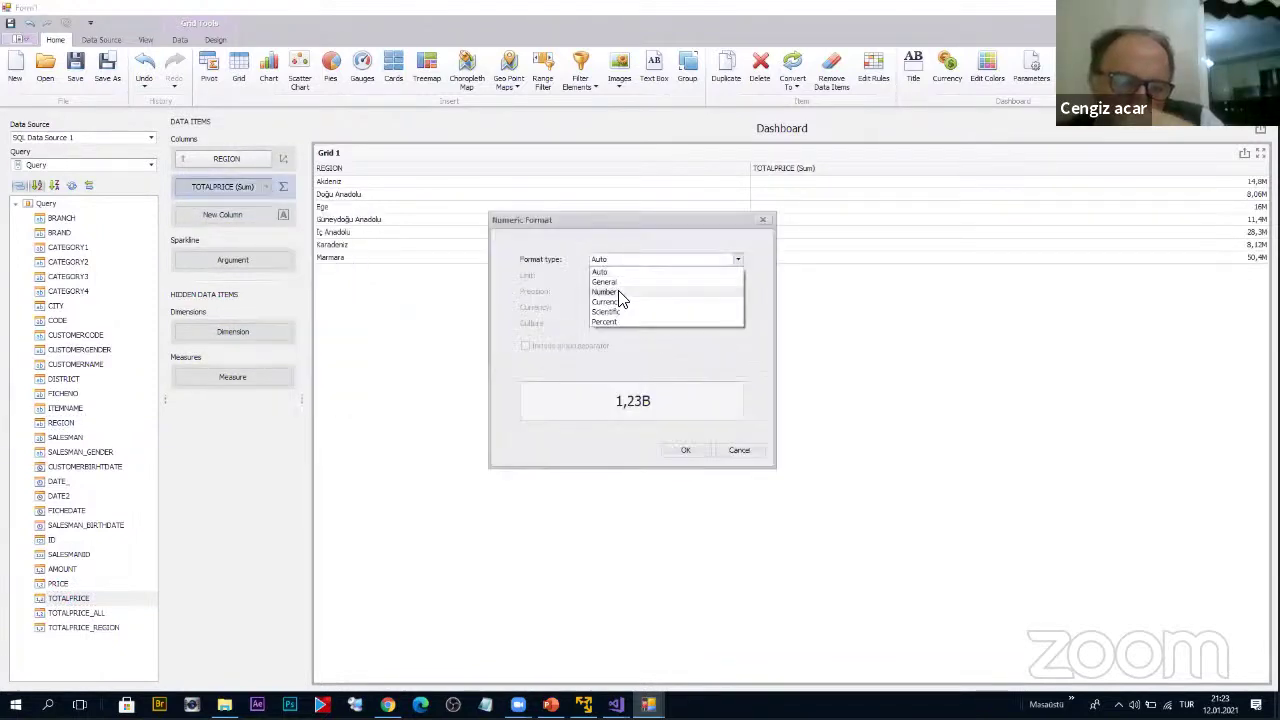
pyautogui.click(620, 289)
pyautogui.click(622, 274)
pyautogui.click(619, 299)
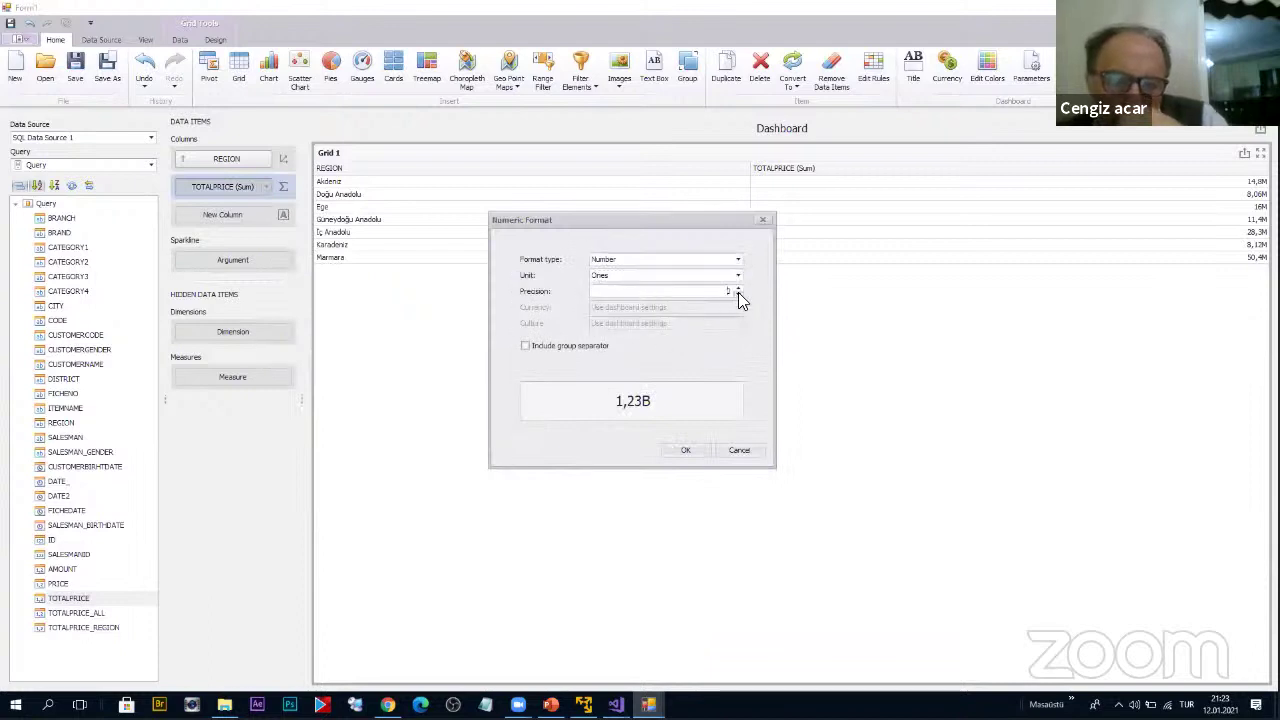
pyautogui.click(554, 346)
pyautogui.click(679, 450)
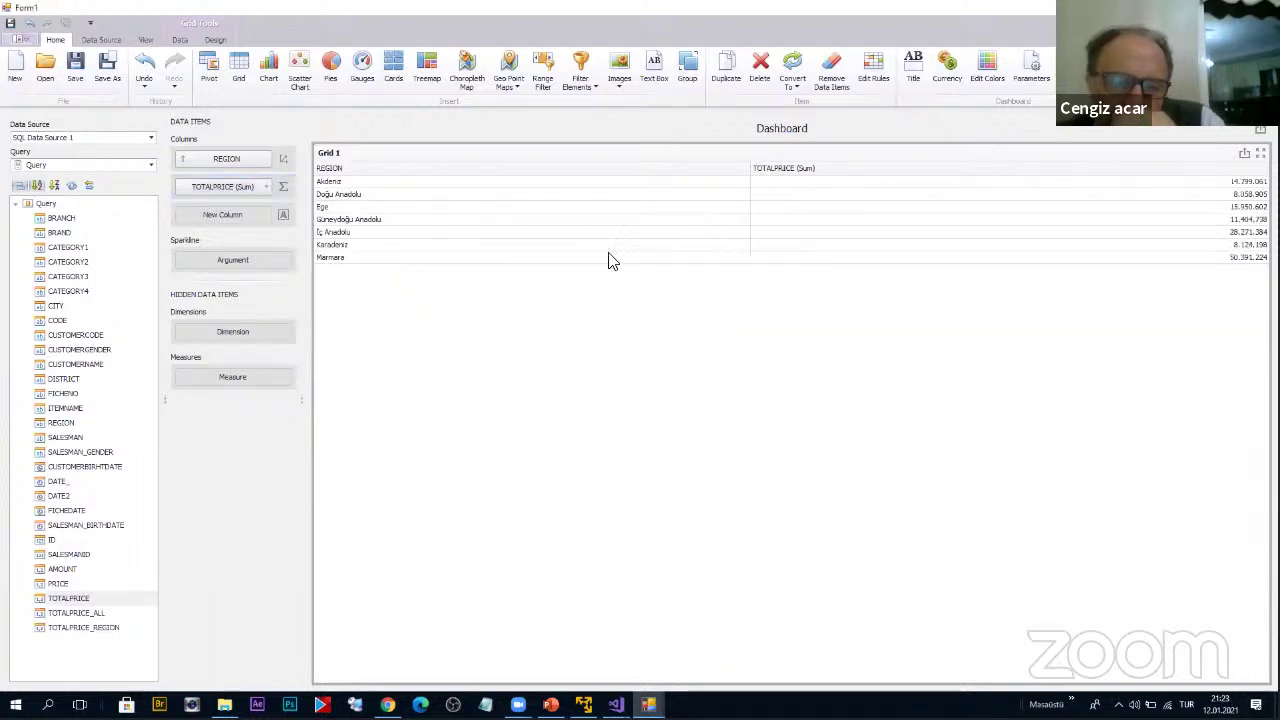
# Make Grid 1 a Multiple Master Filter, test Ege and Doğu Anadolu, then clear the filter
pyautogui.click(104, 40)
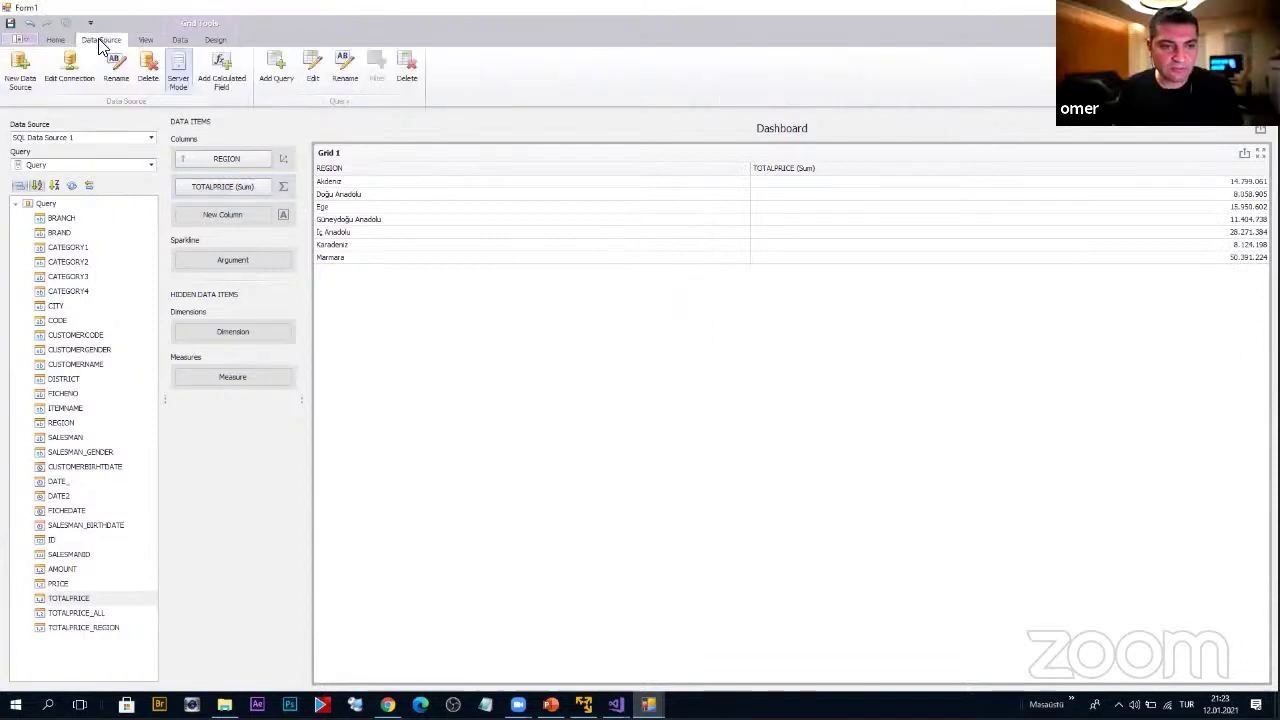
pyautogui.click(178, 40)
pyautogui.click(149, 75)
pyautogui.click(462, 208)
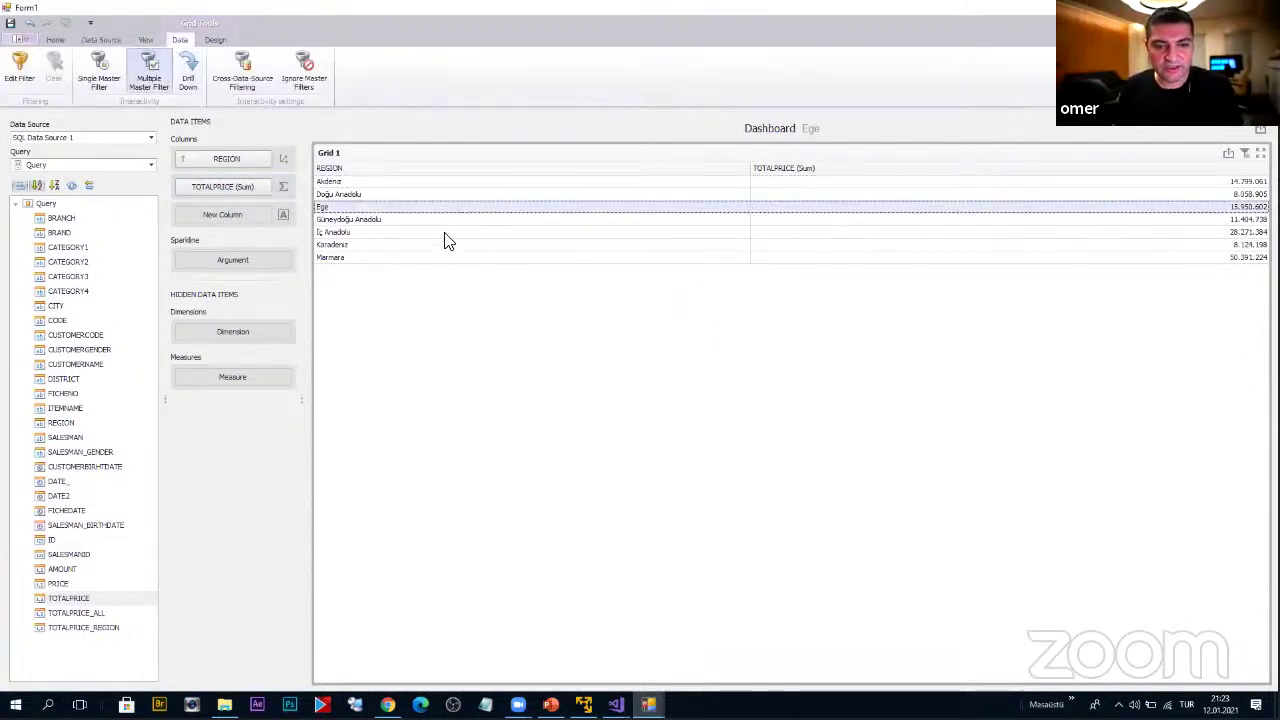
pyautogui.click(1108, 196)
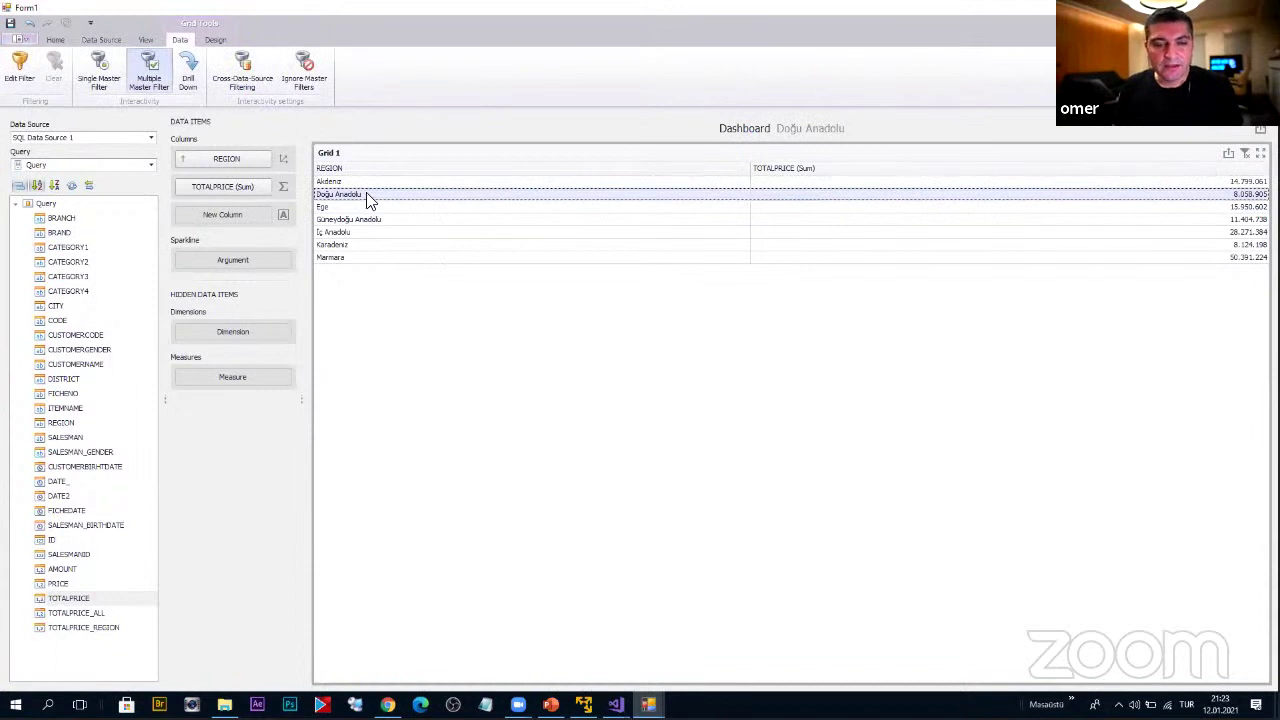
pyautogui.click(1244, 157)
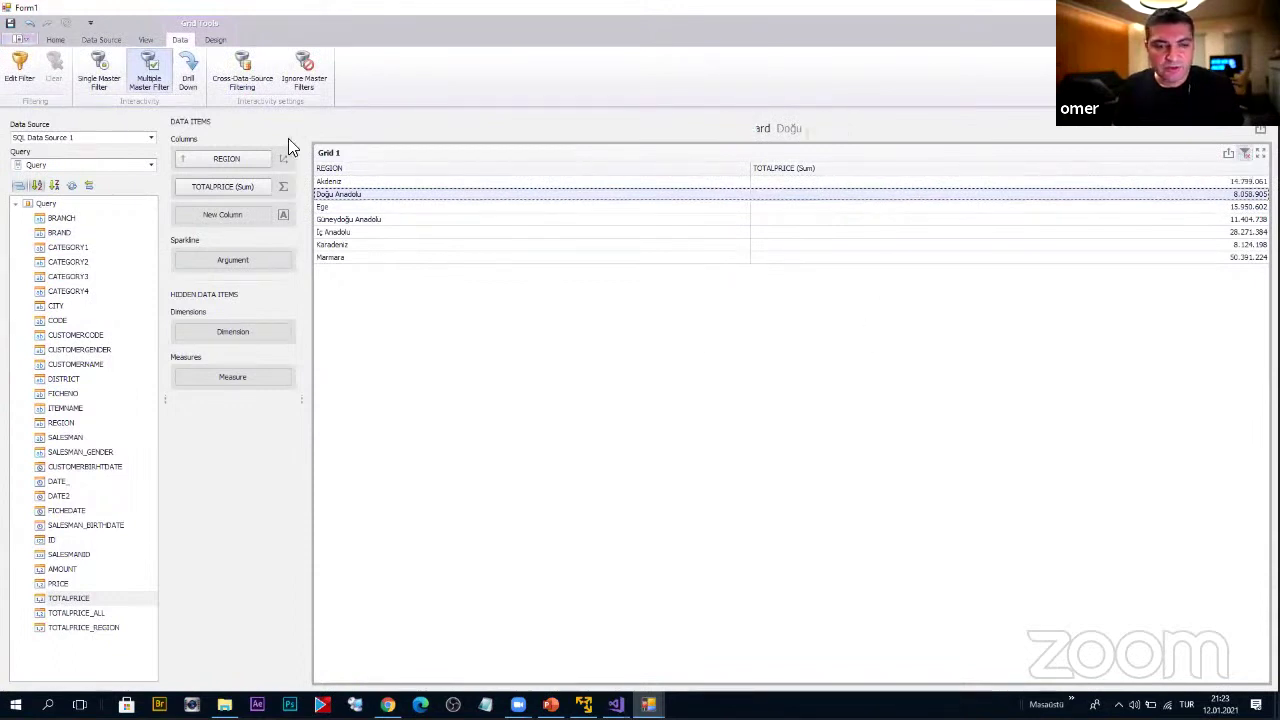
pyautogui.click(55, 40)
pyautogui.click(238, 68)
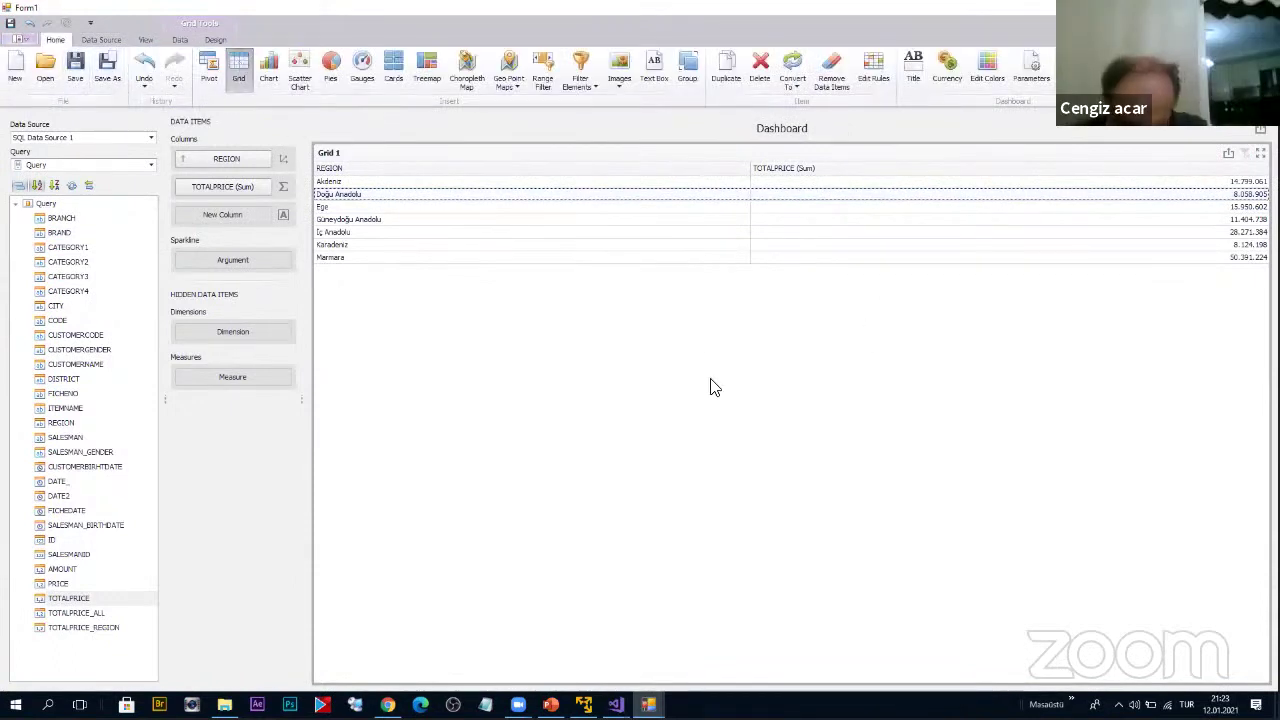
# Place Grid 2 below the region grid, listing CITY with summed TOTALPRICE
pyautogui.moveTo(826, 155); pyautogui.dragTo(565, 645)
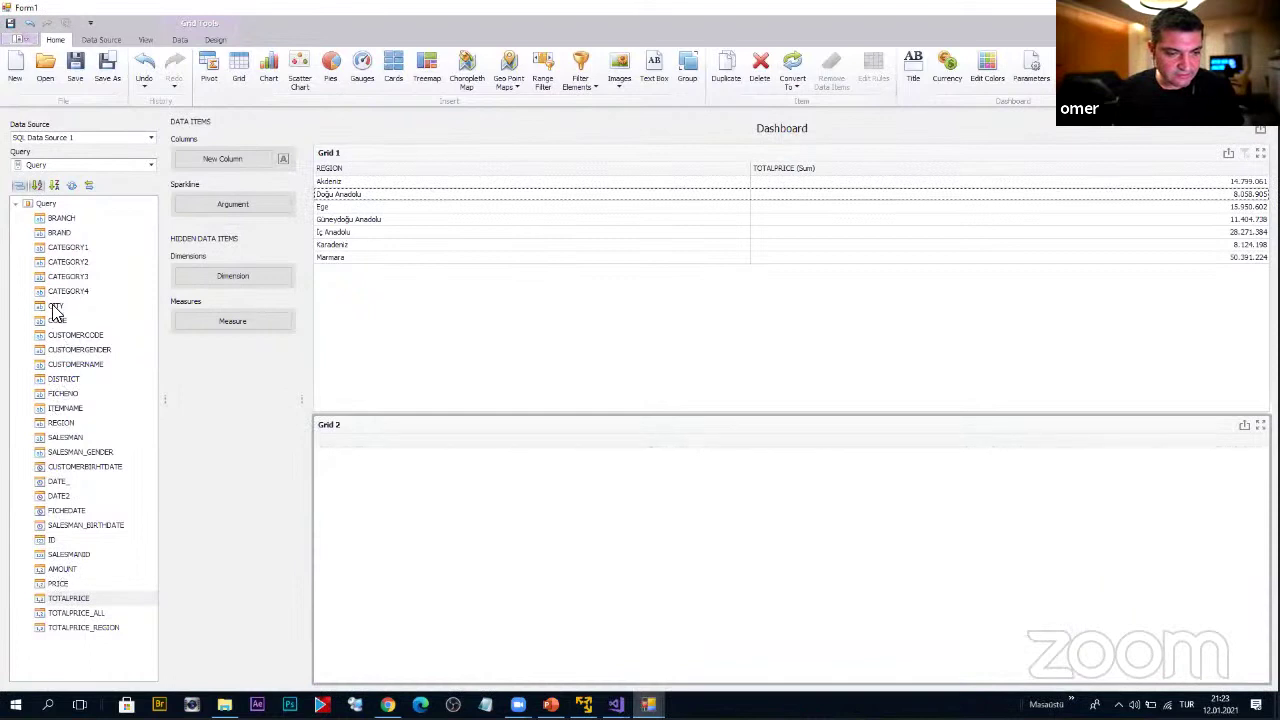
pyautogui.moveTo(55, 305); pyautogui.dragTo(240, 165)
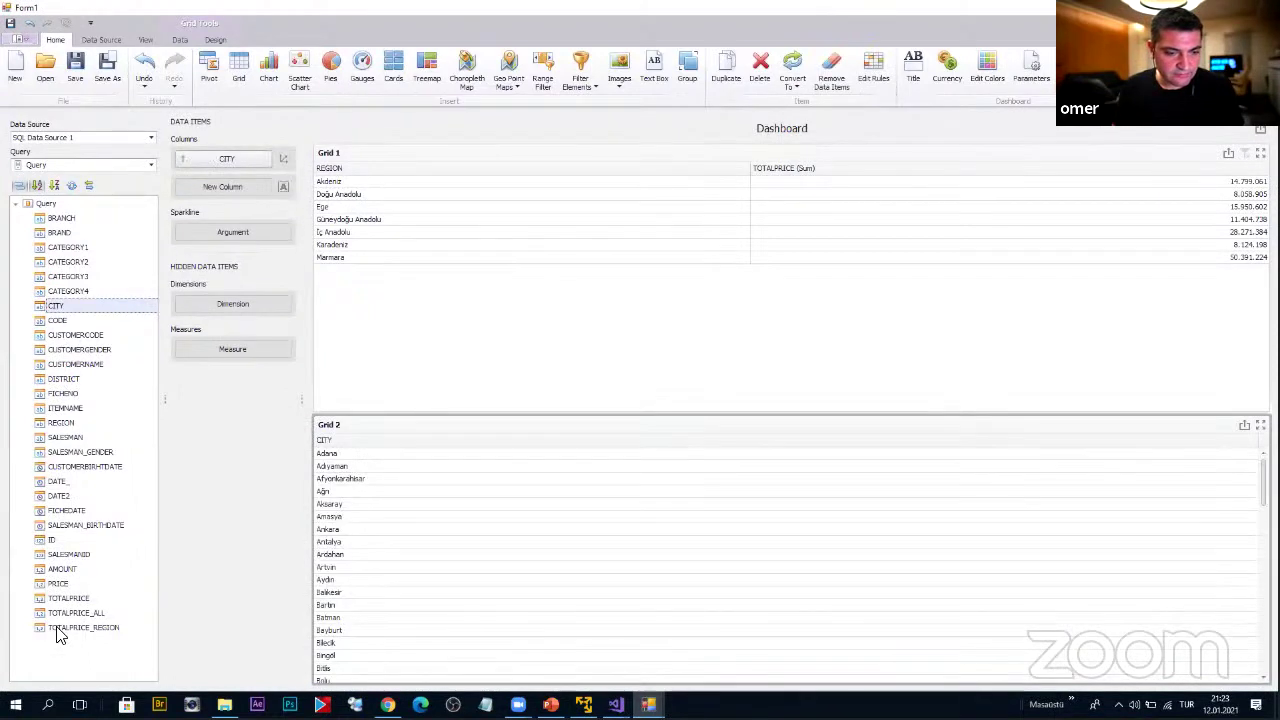
pyautogui.moveTo(64, 598); pyautogui.dragTo(406, 410)
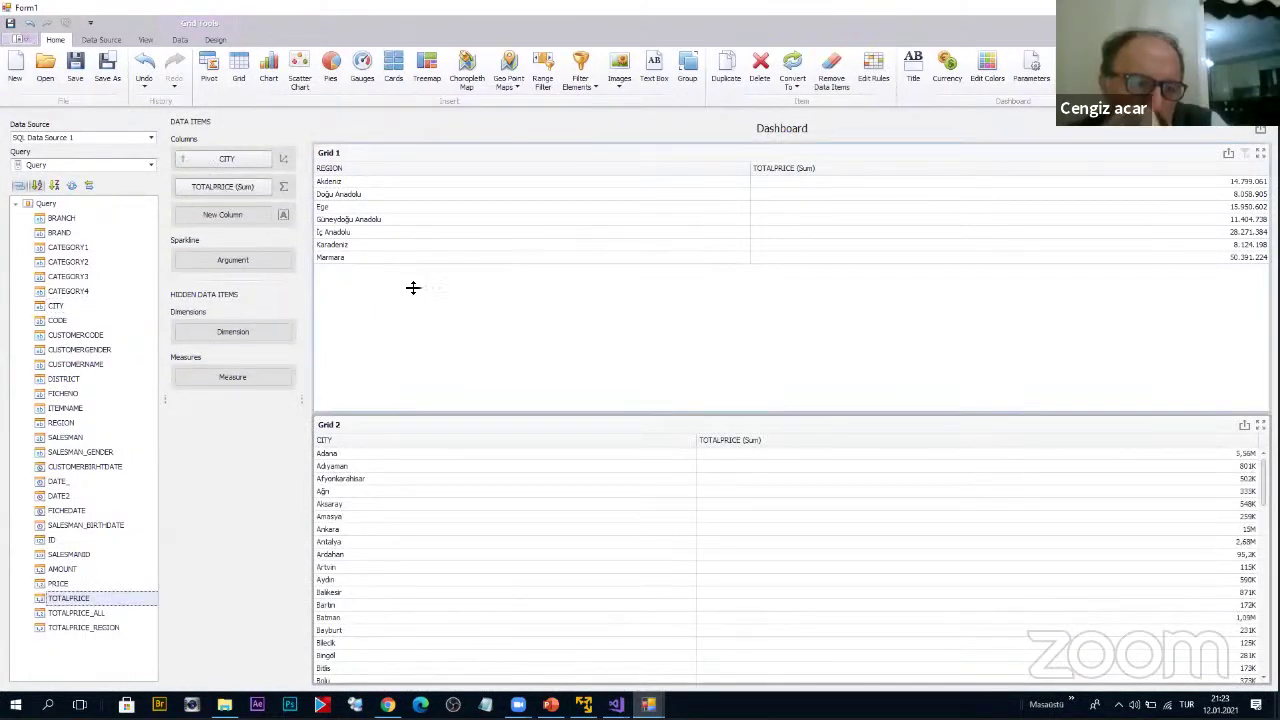
pyautogui.moveTo(413, 288); pyautogui.dragTo(411, 300)
# Test filtering by Erzurum, clear all filters, and delete the city grid
pyautogui.click(365, 201)
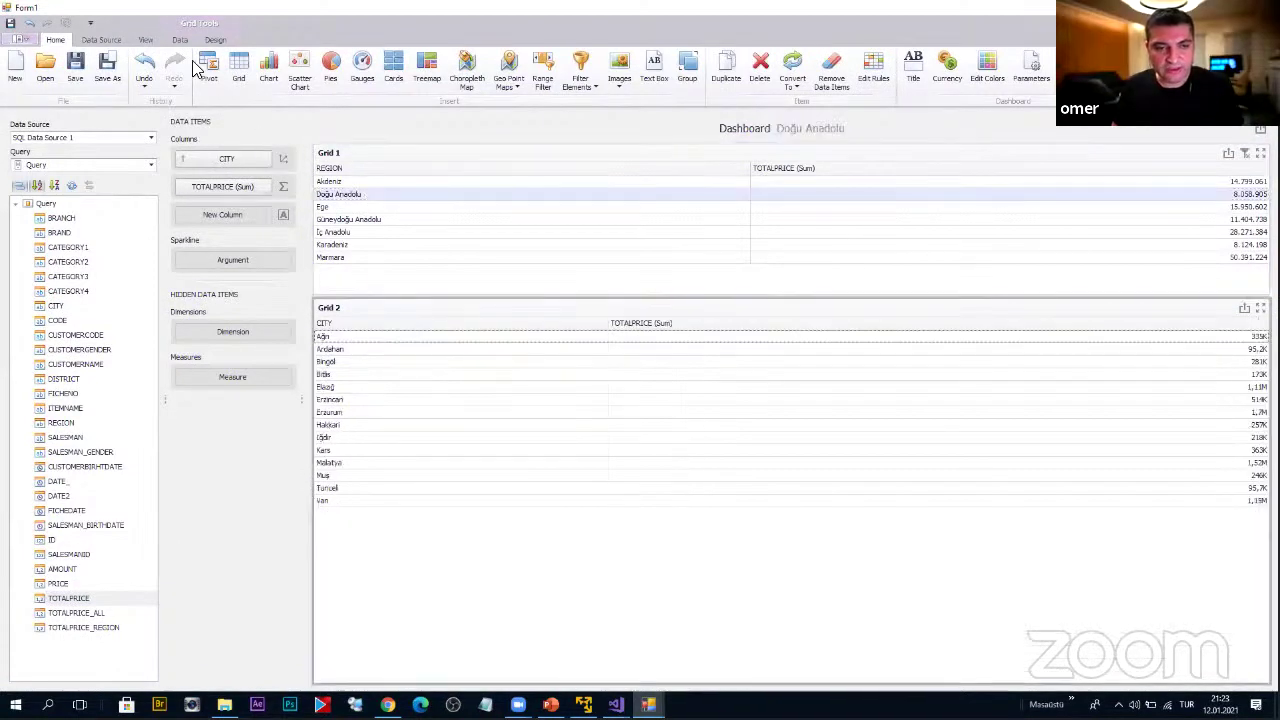
pyautogui.scroll(-1, 181, 62)
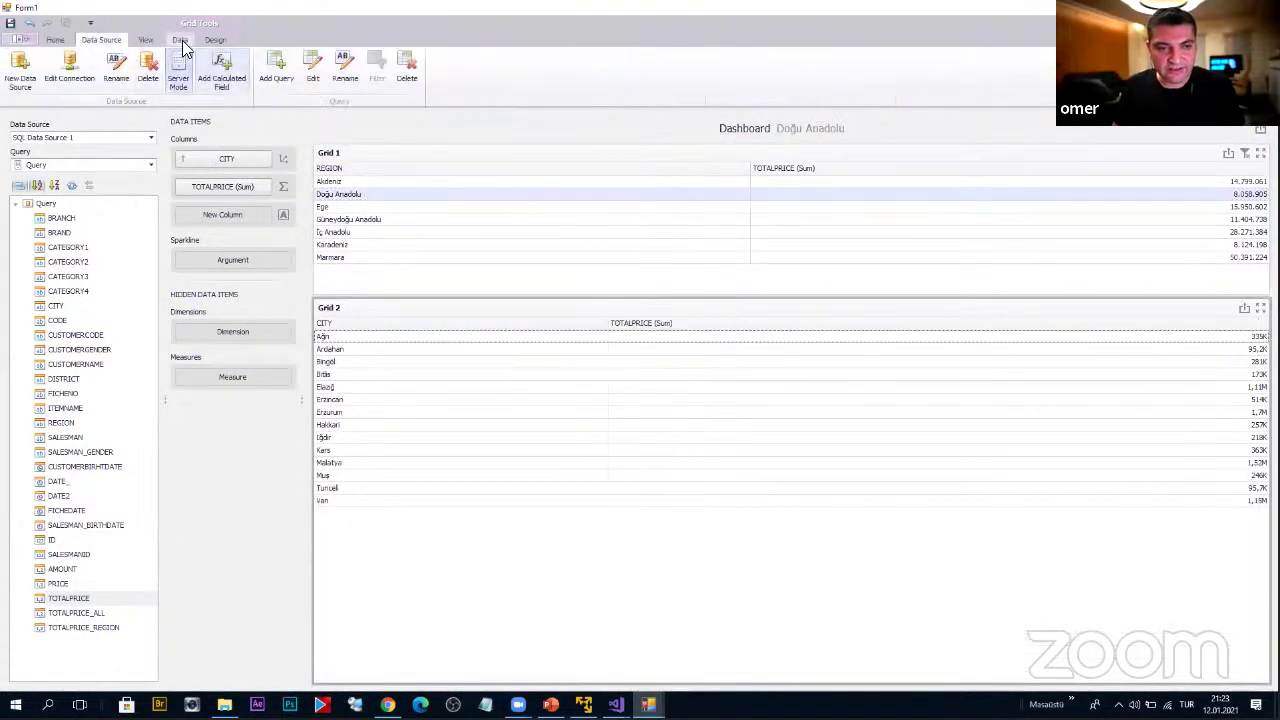
pyautogui.click(180, 41)
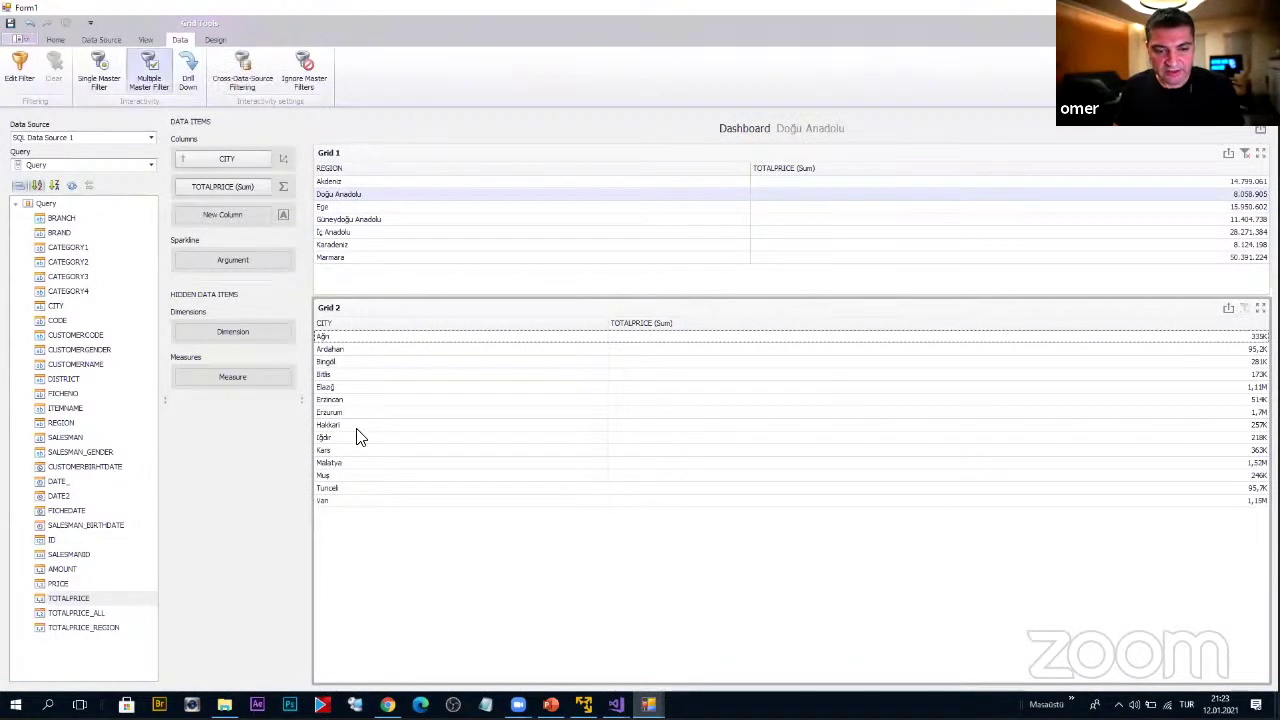
pyautogui.click(1206, 411)
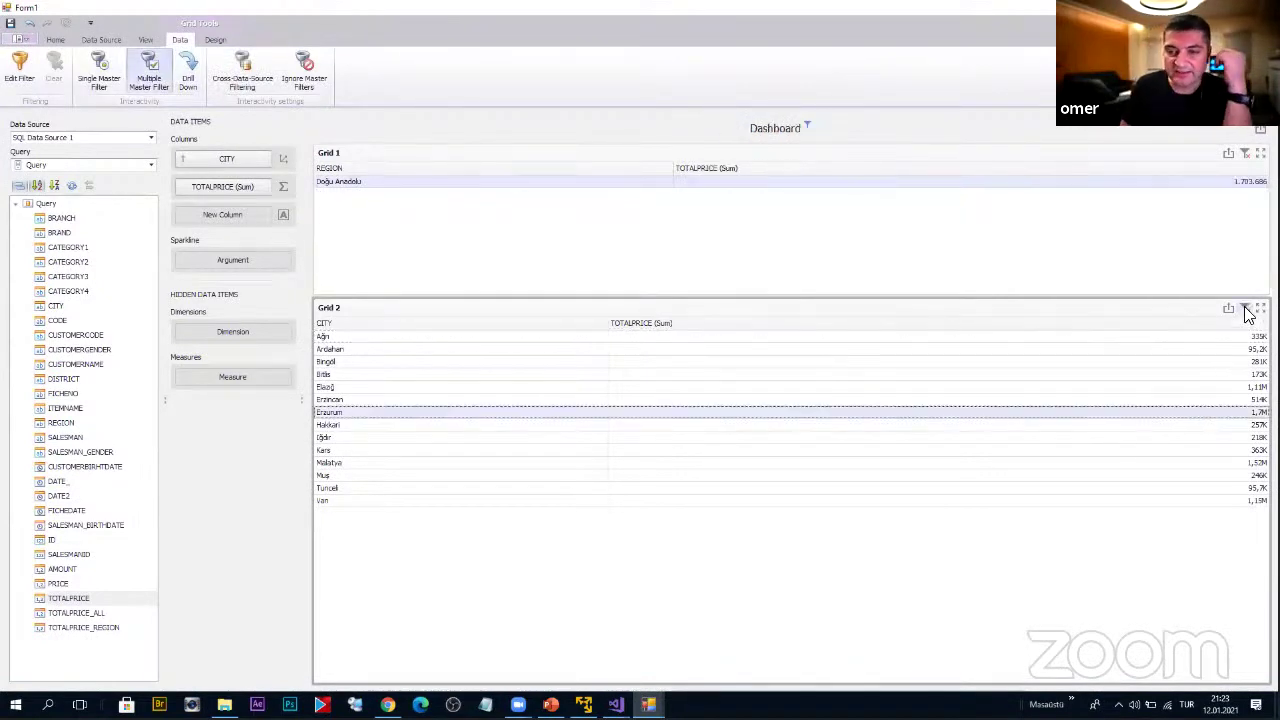
pyautogui.click(1245, 181)
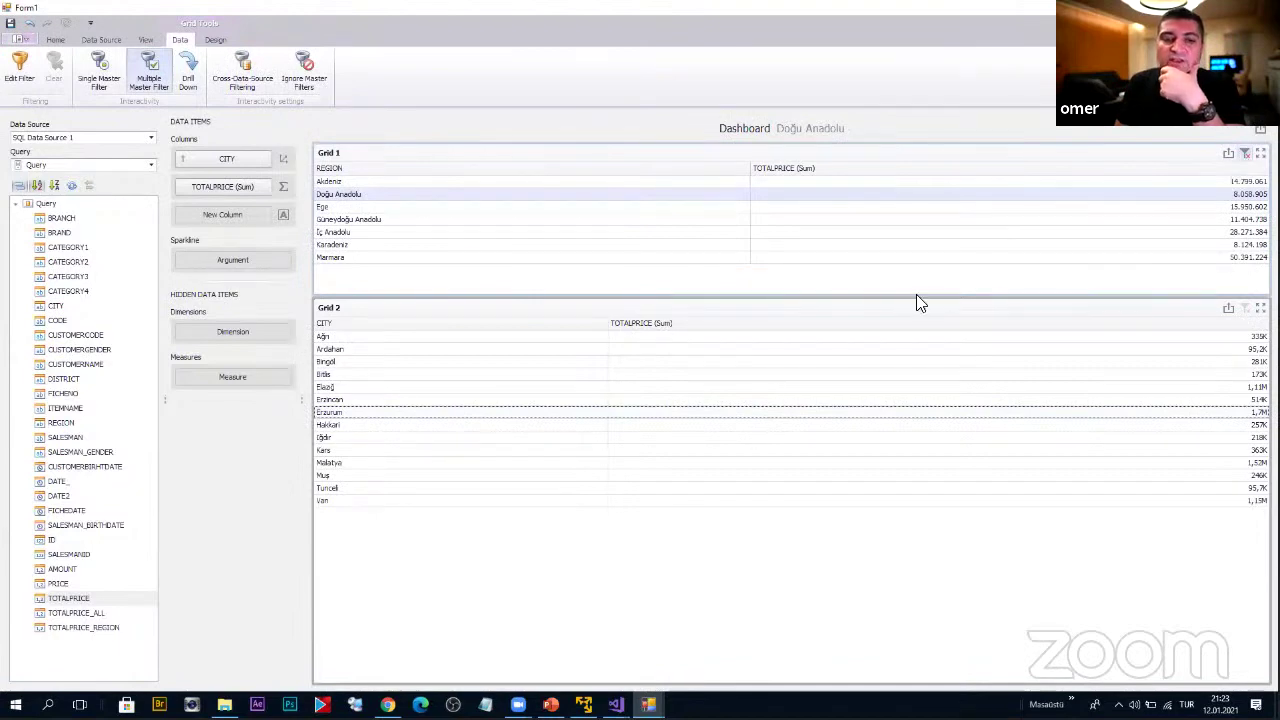
pyautogui.hotkey('ctrl', 'z')
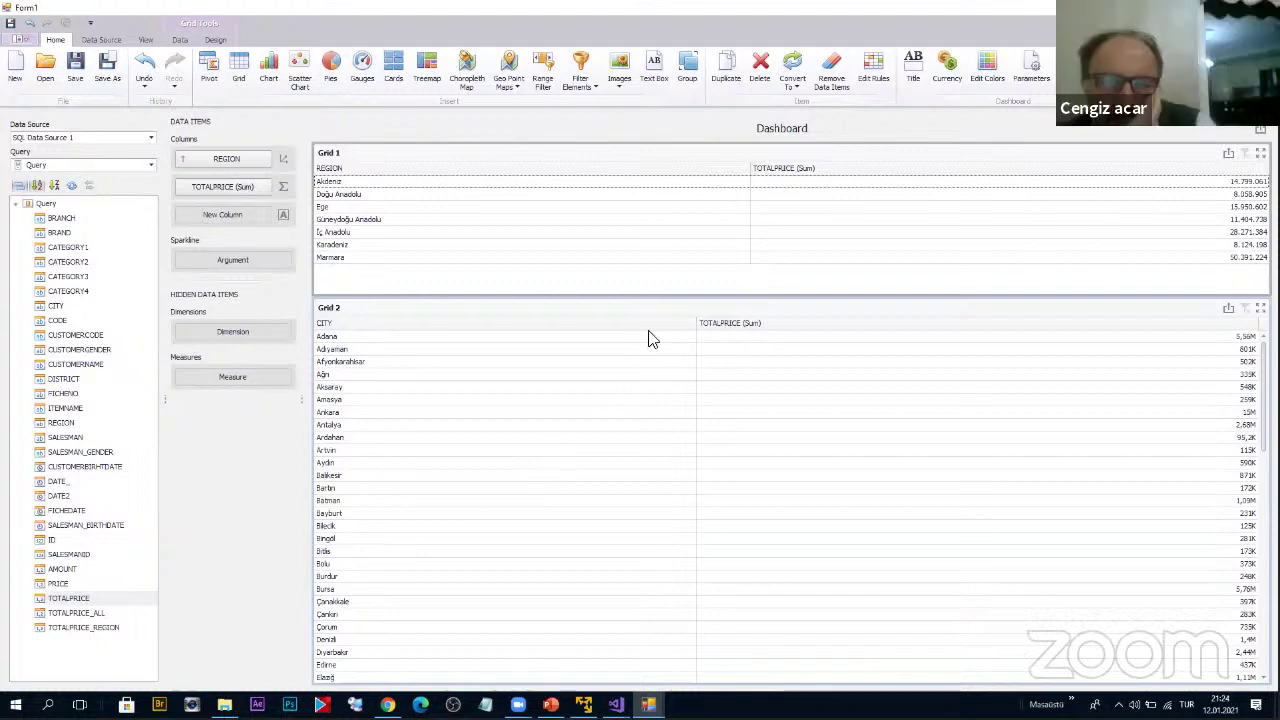
pyautogui.rightClick(674, 312)
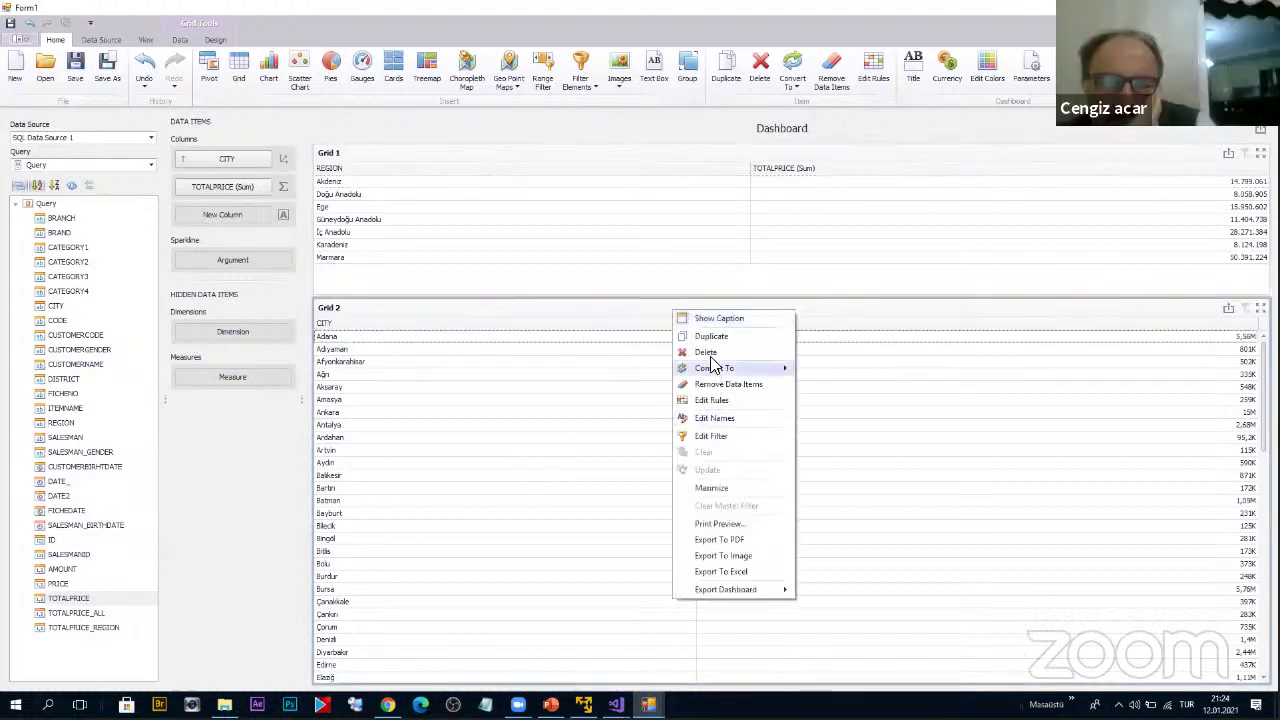
pyautogui.click(705, 349)
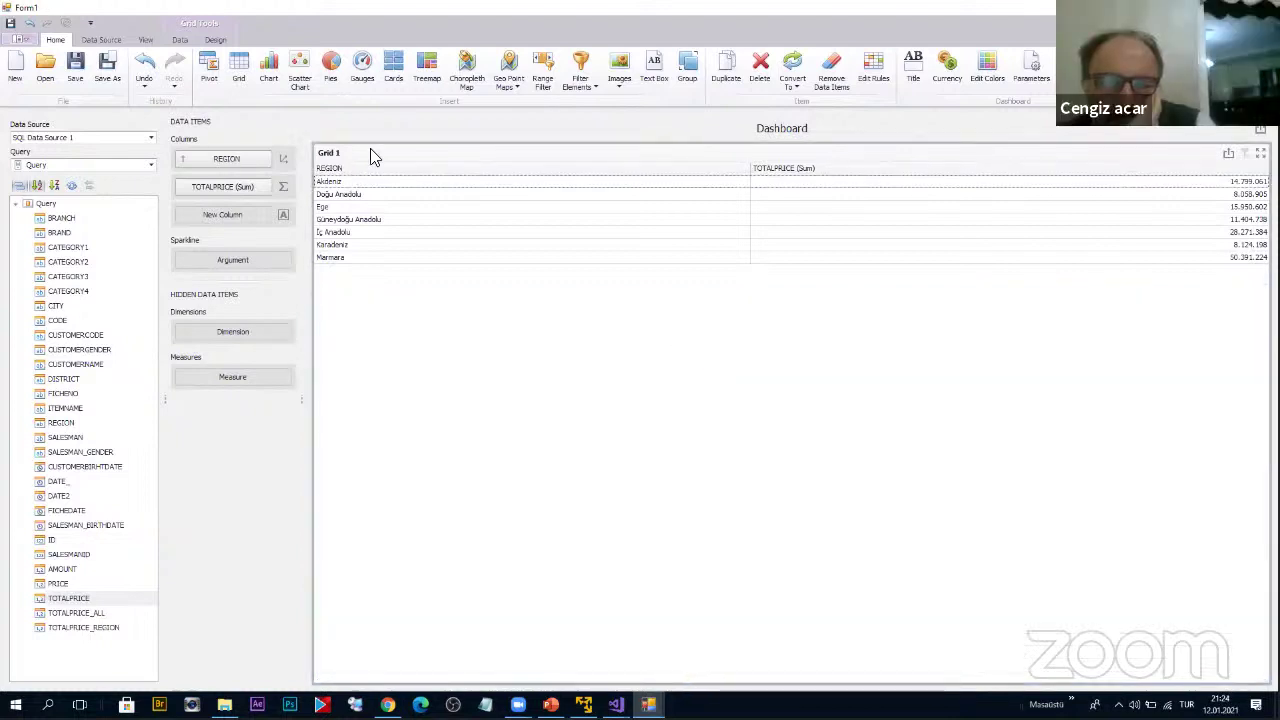
# Add a widened choropleth map beside the region grid and try the Europe and Africa outlines
pyautogui.click(474, 80)
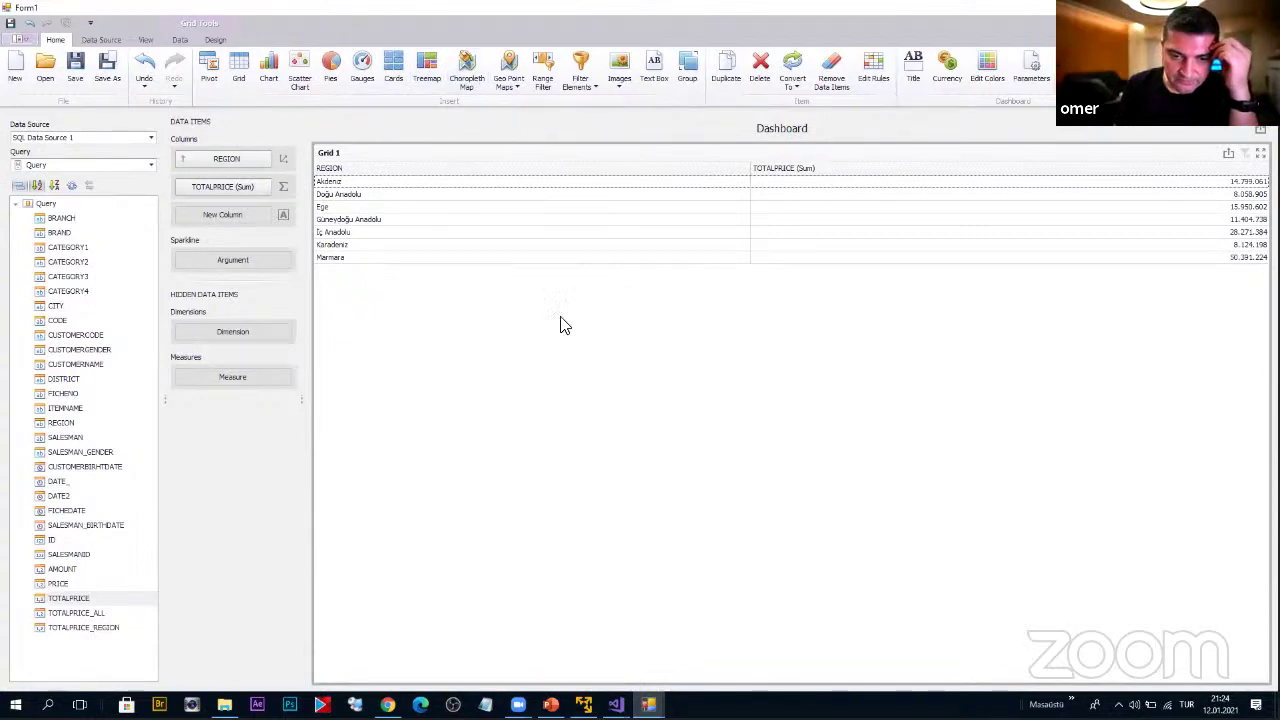
pyautogui.moveTo(721, 251); pyautogui.dragTo(568, 249)
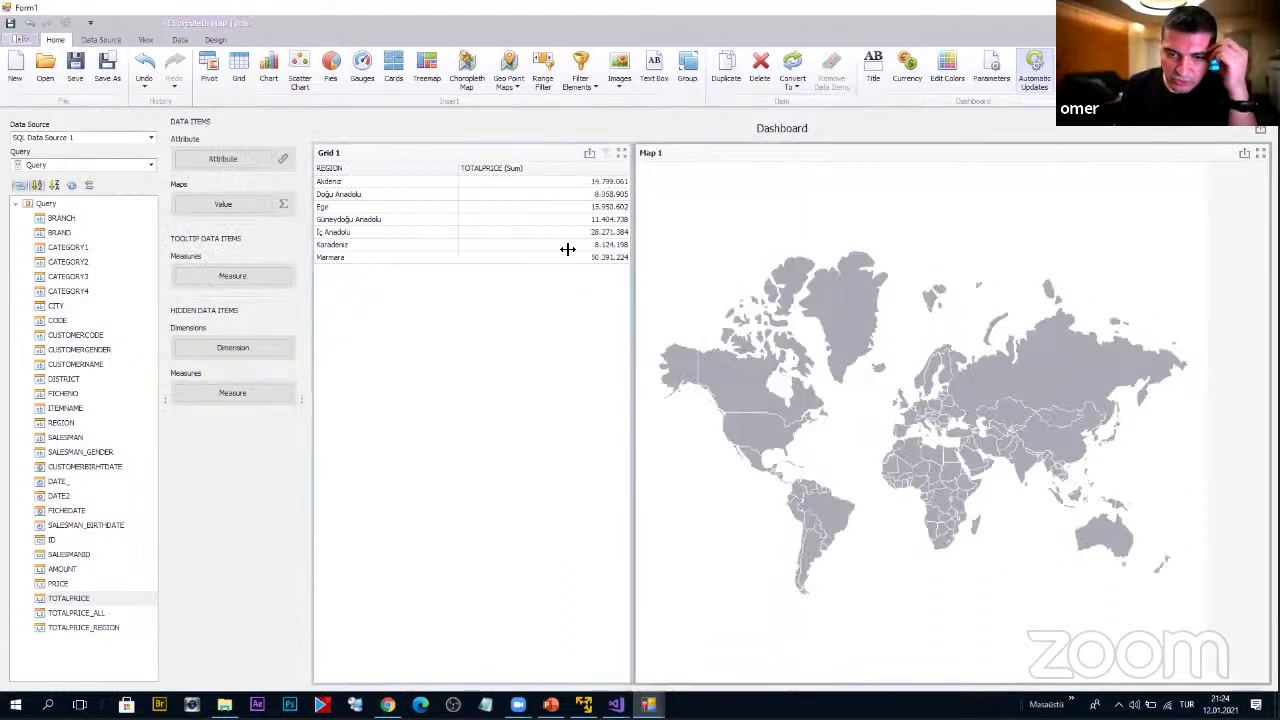
pyautogui.rightClick(797, 343)
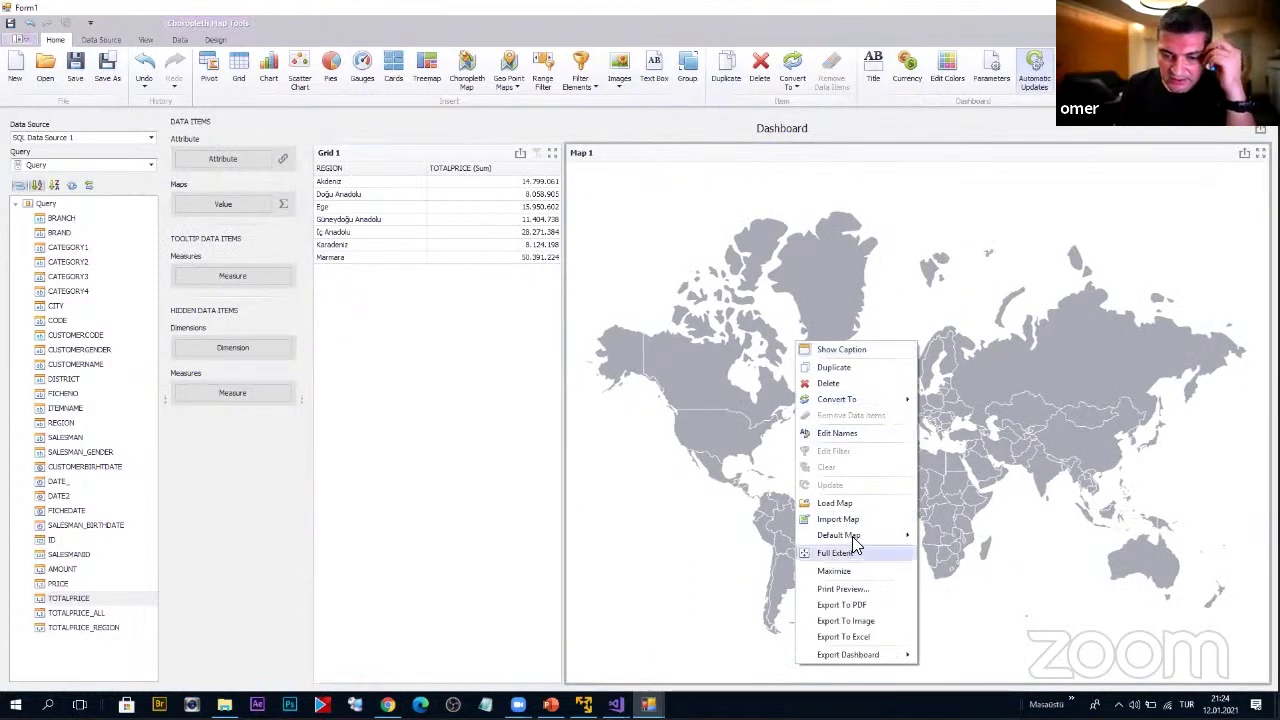
pyautogui.moveTo(880, 536)
pyautogui.press('Return')
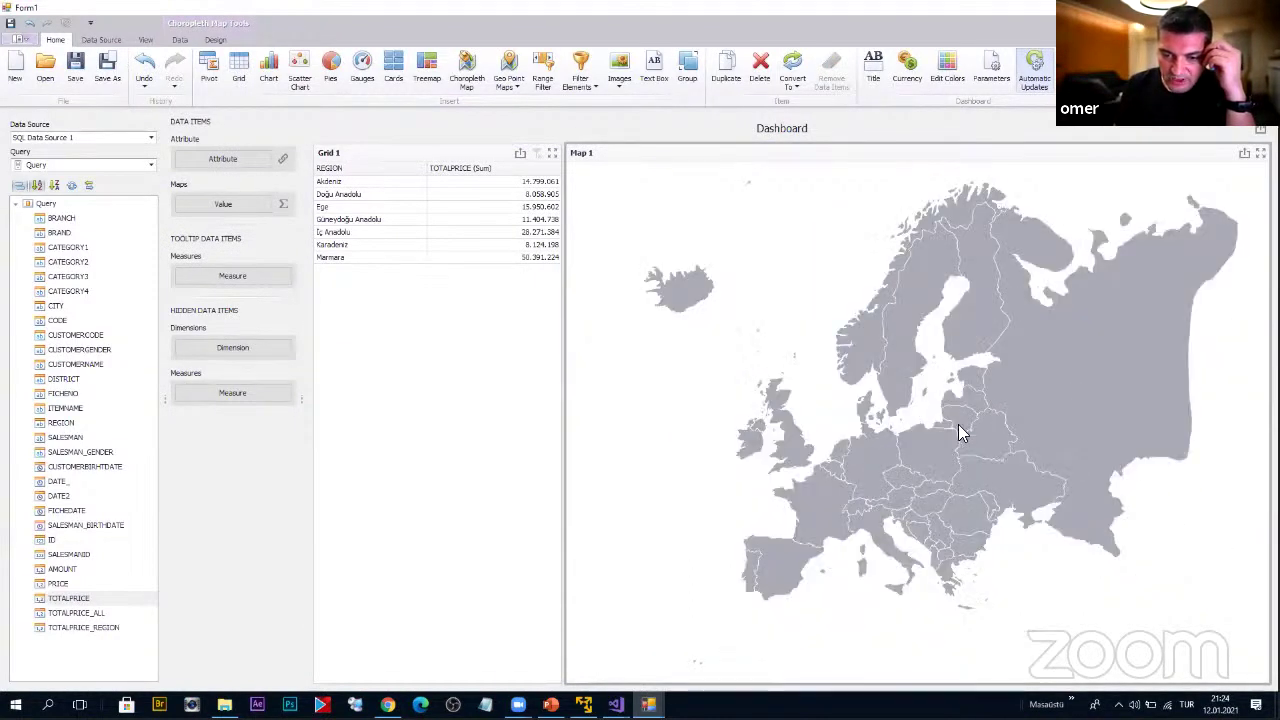
pyautogui.rightClick(918, 400)
pyautogui.moveTo(1016, 278)
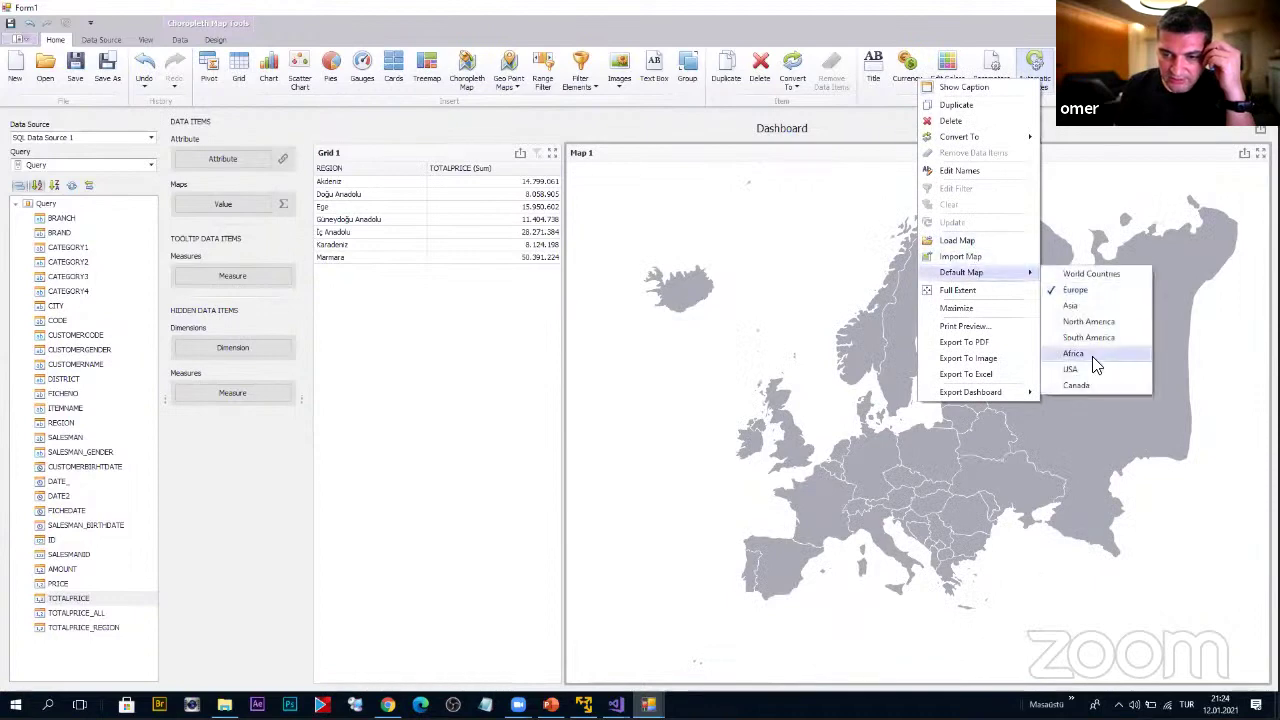
pyautogui.click(1080, 354)
pyautogui.rightClick(1019, 344)
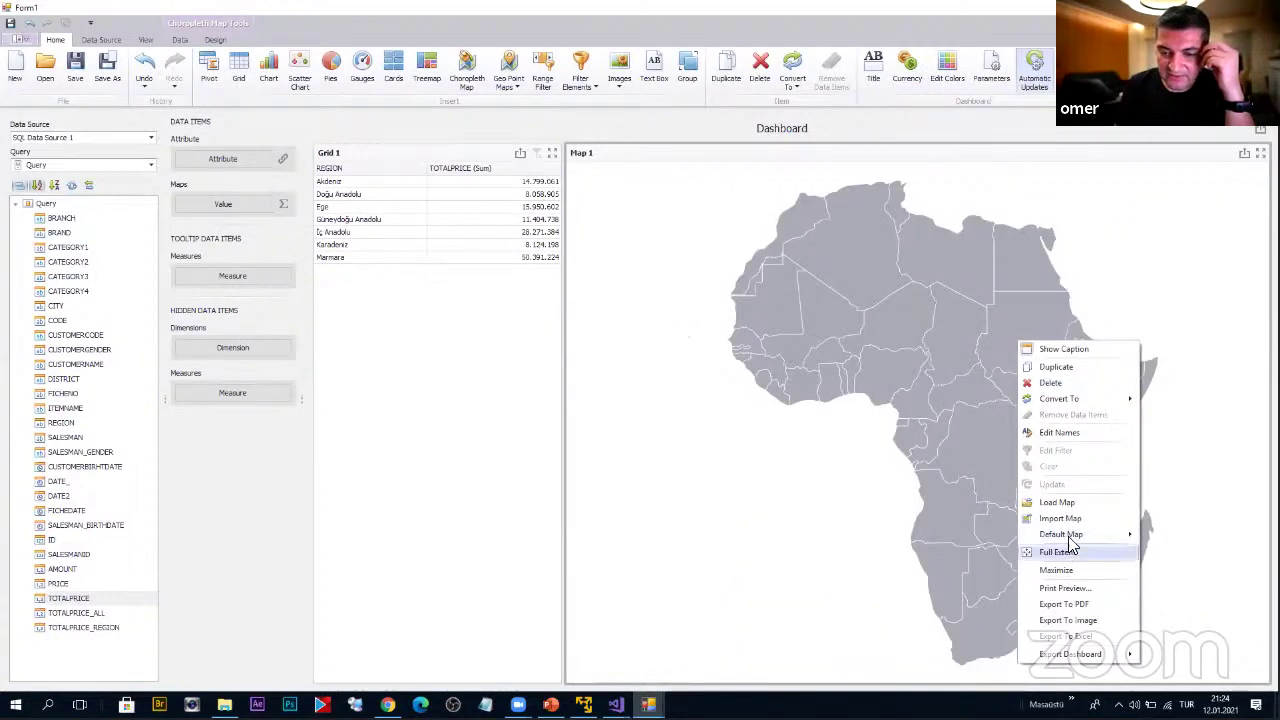
pyautogui.click(760, 406)
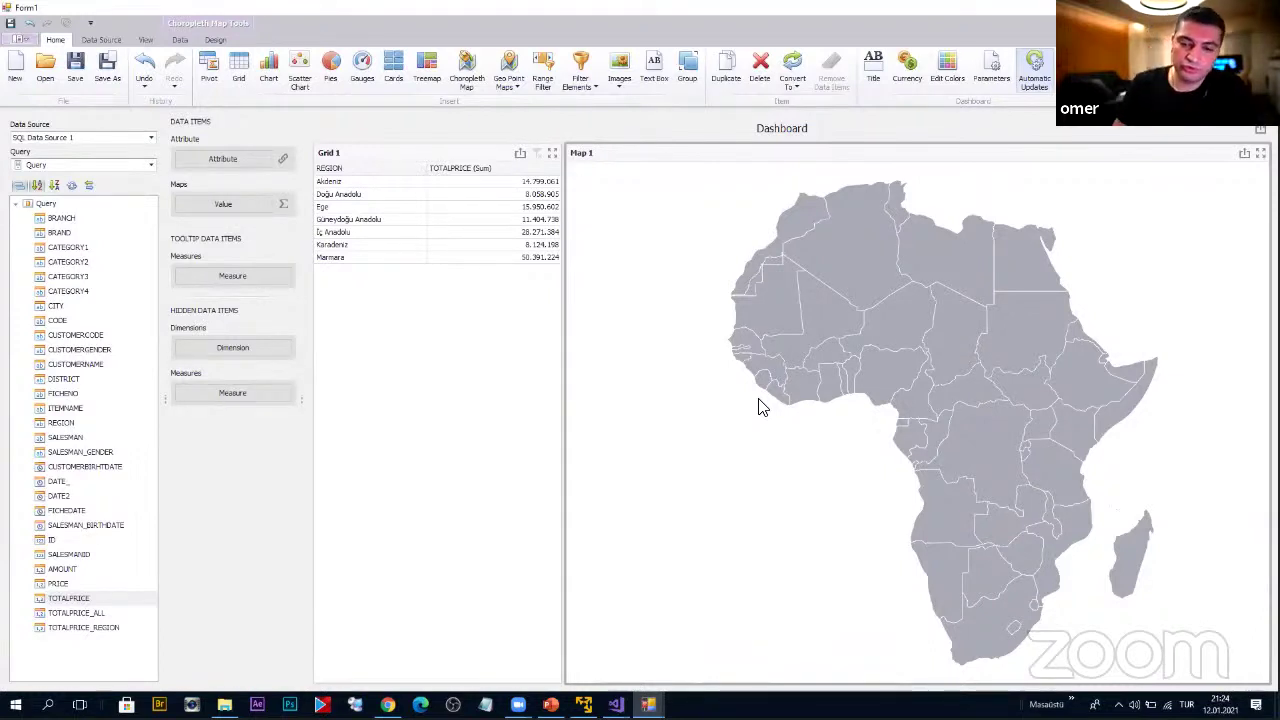
# Load Il.shp from the UskudarUniv\Proje\Dashboards map folder to show Turkey's provinces
pyautogui.rightClick(818, 381)
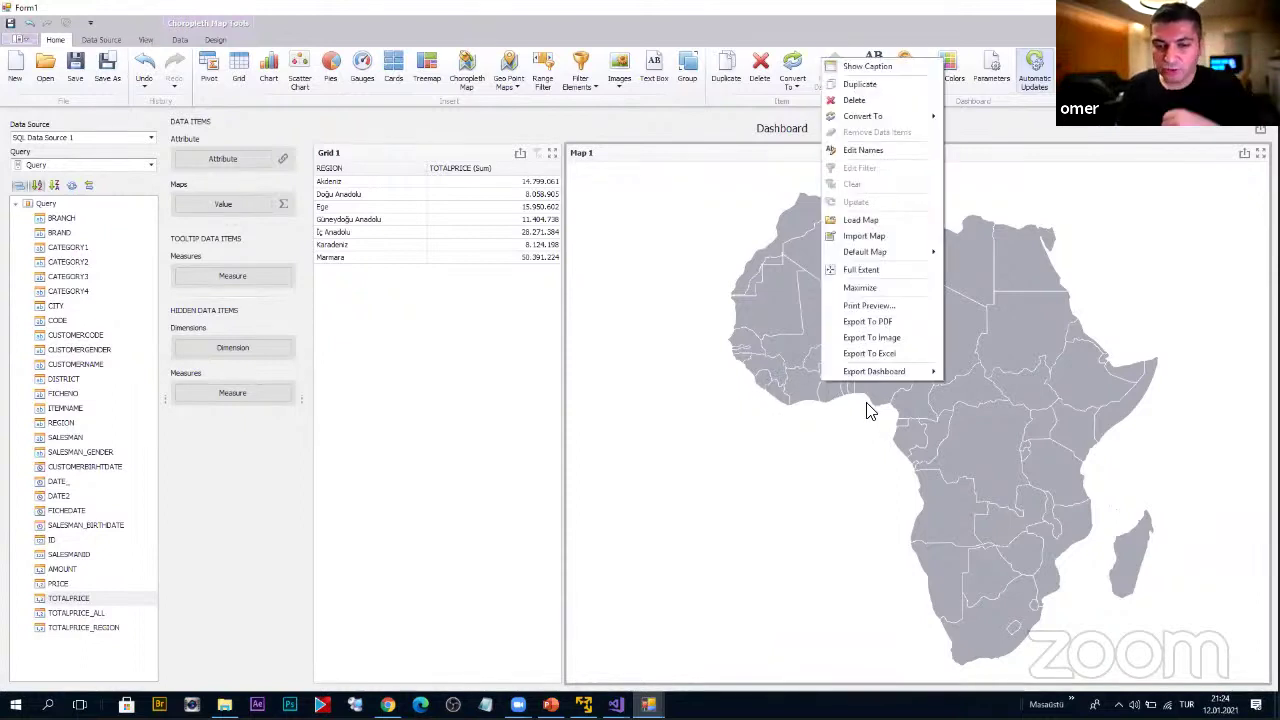
pyautogui.click(870, 218)
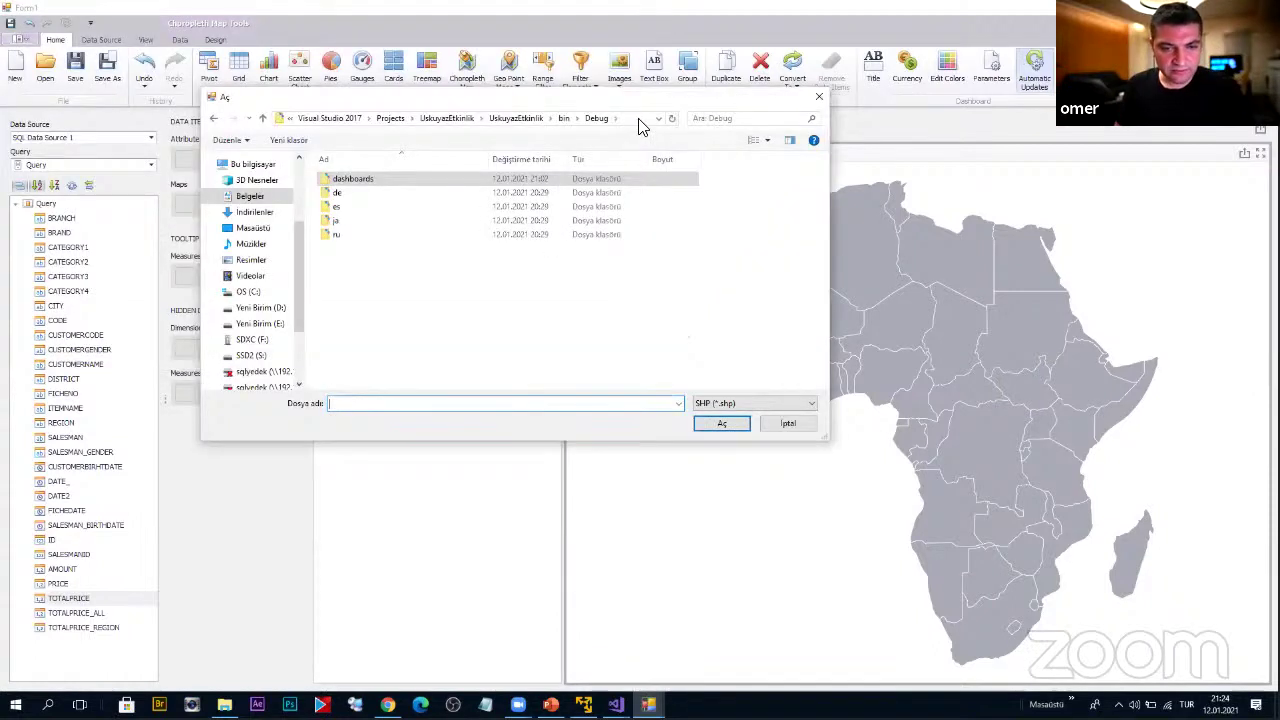
pyautogui.click(637, 118)
pyautogui.write('s:\\eg')
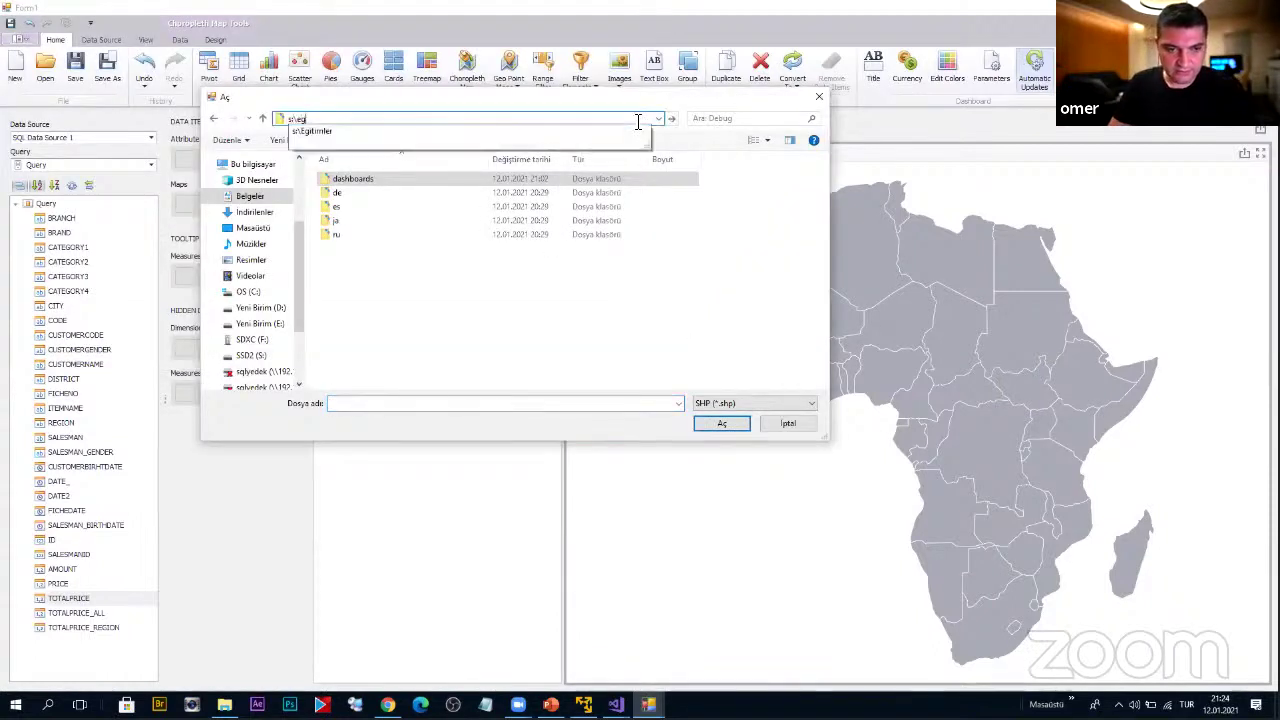
pyautogui.press('Down')
pyautogui.write('\\u')
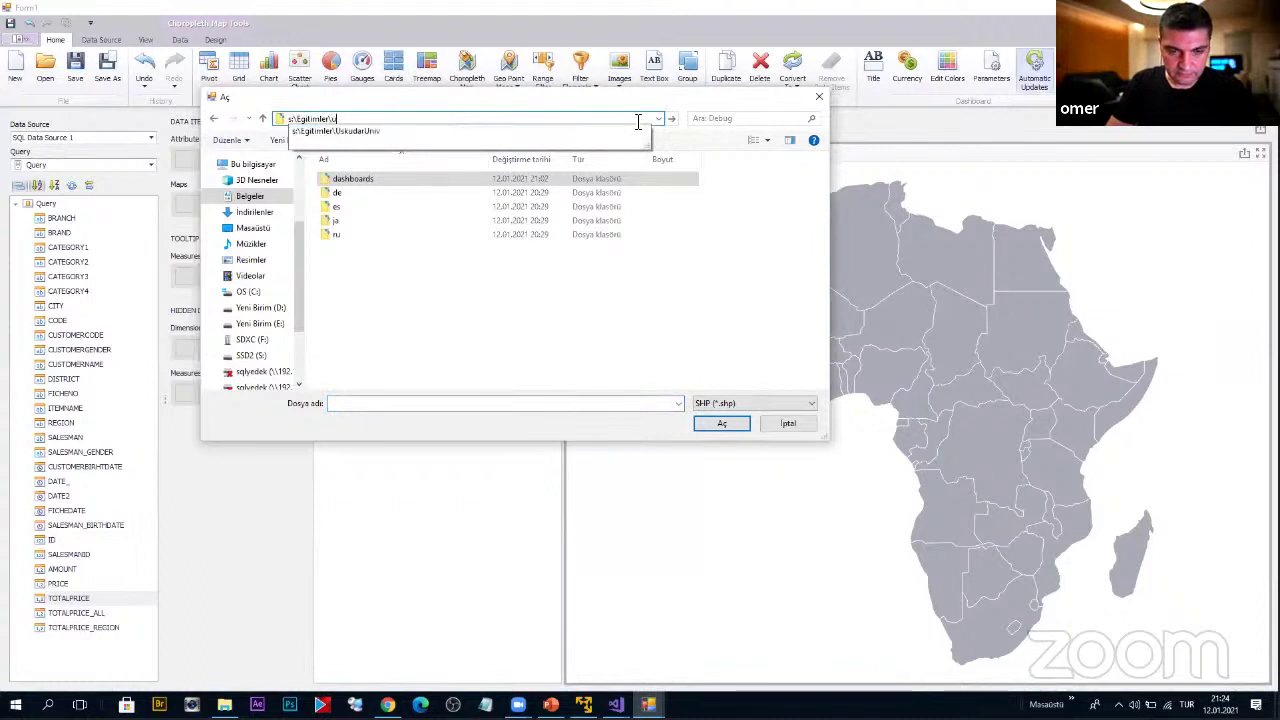
pyautogui.press('Down')
pyautogui.press('Return')
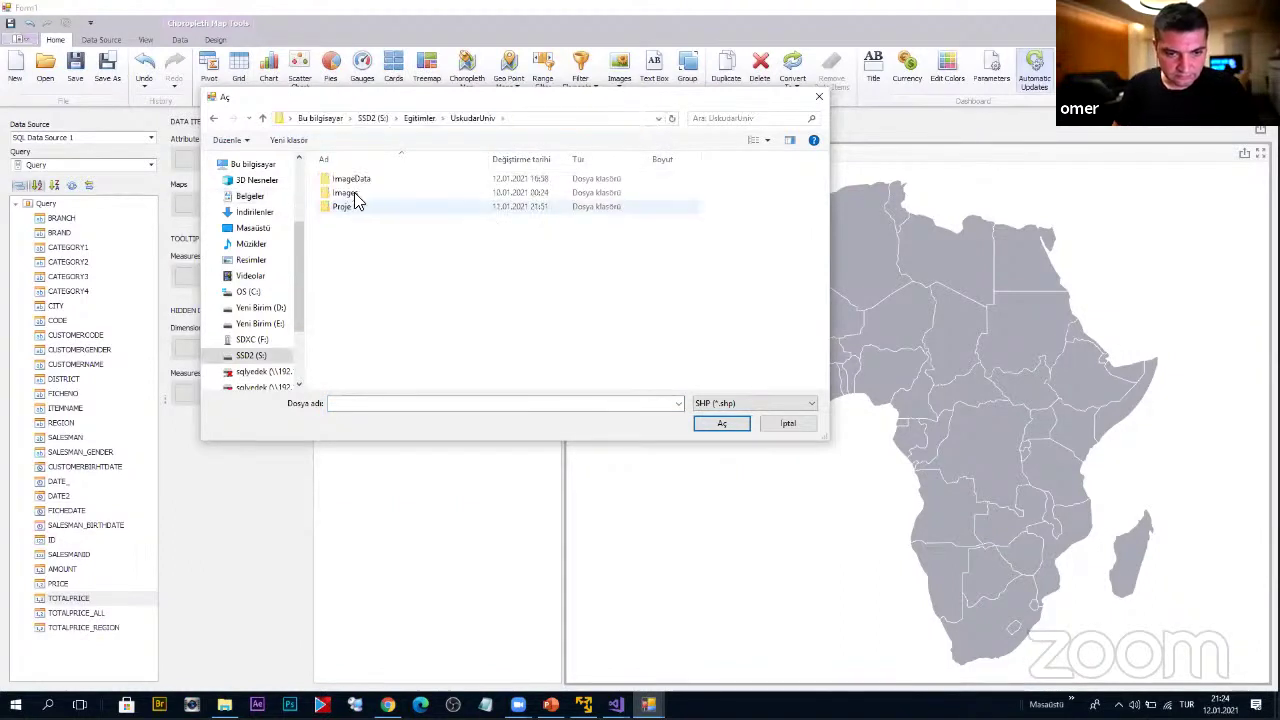
pyautogui.doubleClick(350, 206)
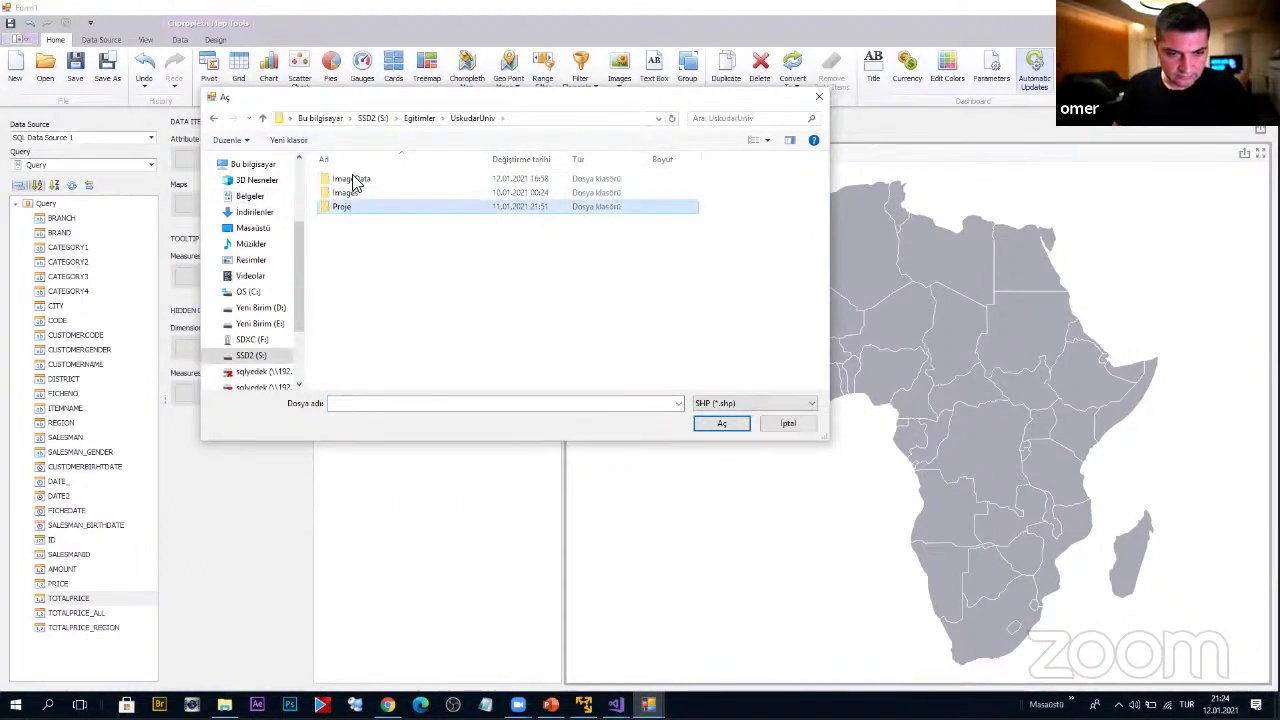
pyautogui.doubleClick(352, 182)
pyautogui.doubleClick(354, 190)
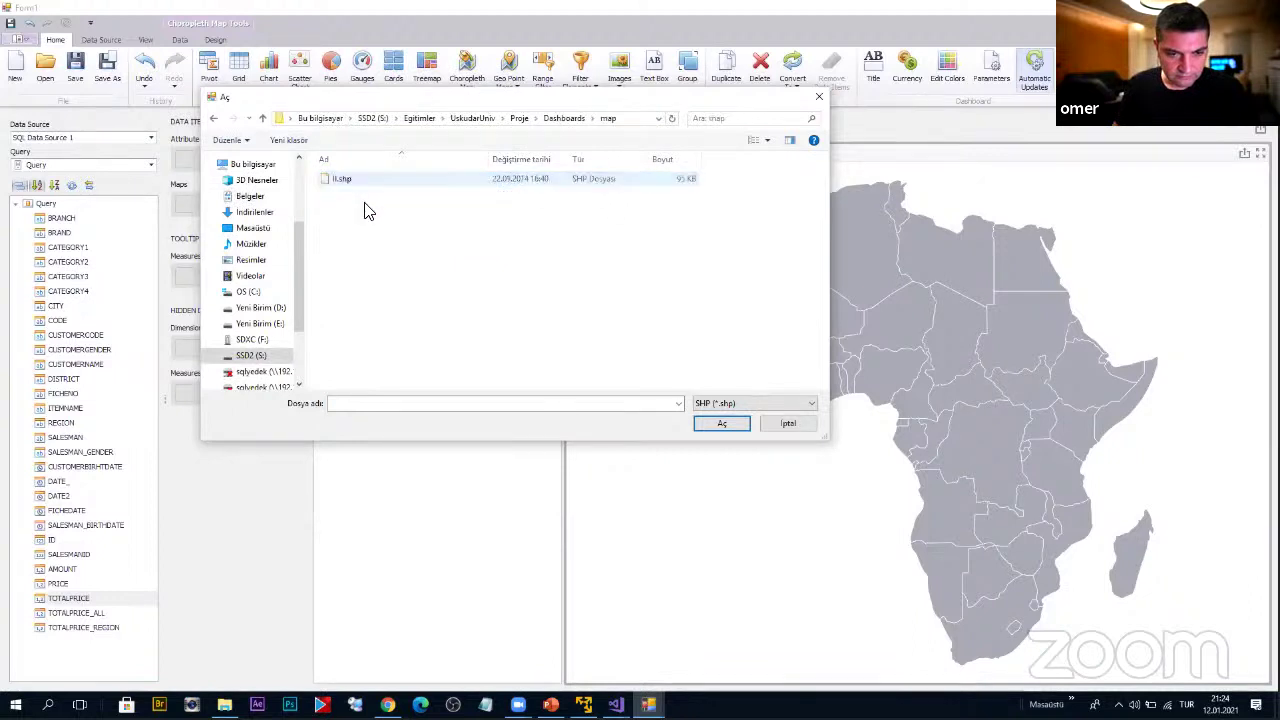
pyautogui.click(345, 182)
pyautogui.doubleClick(345, 190)
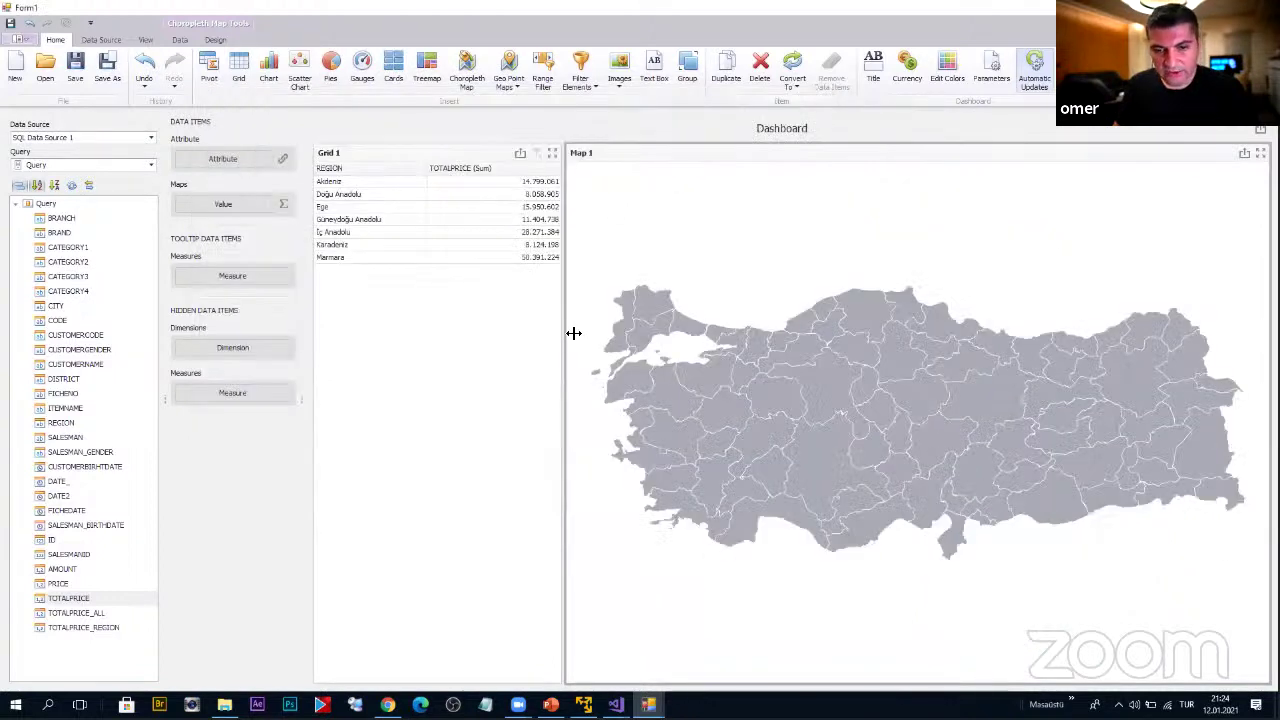
# Bind CITY as the map attribute, matched to the shapefile's NAME attribute
pyautogui.moveTo(615, 329); pyautogui.dragTo(612, 326)
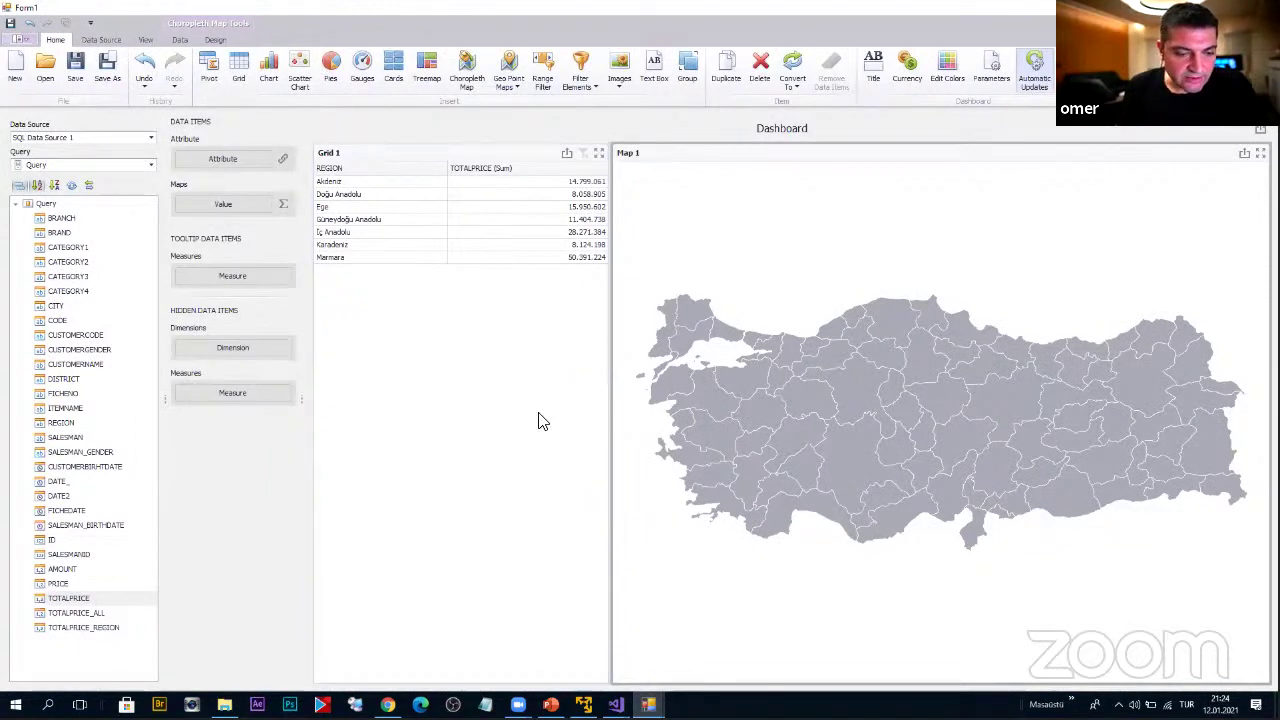
pyautogui.click(62, 569)
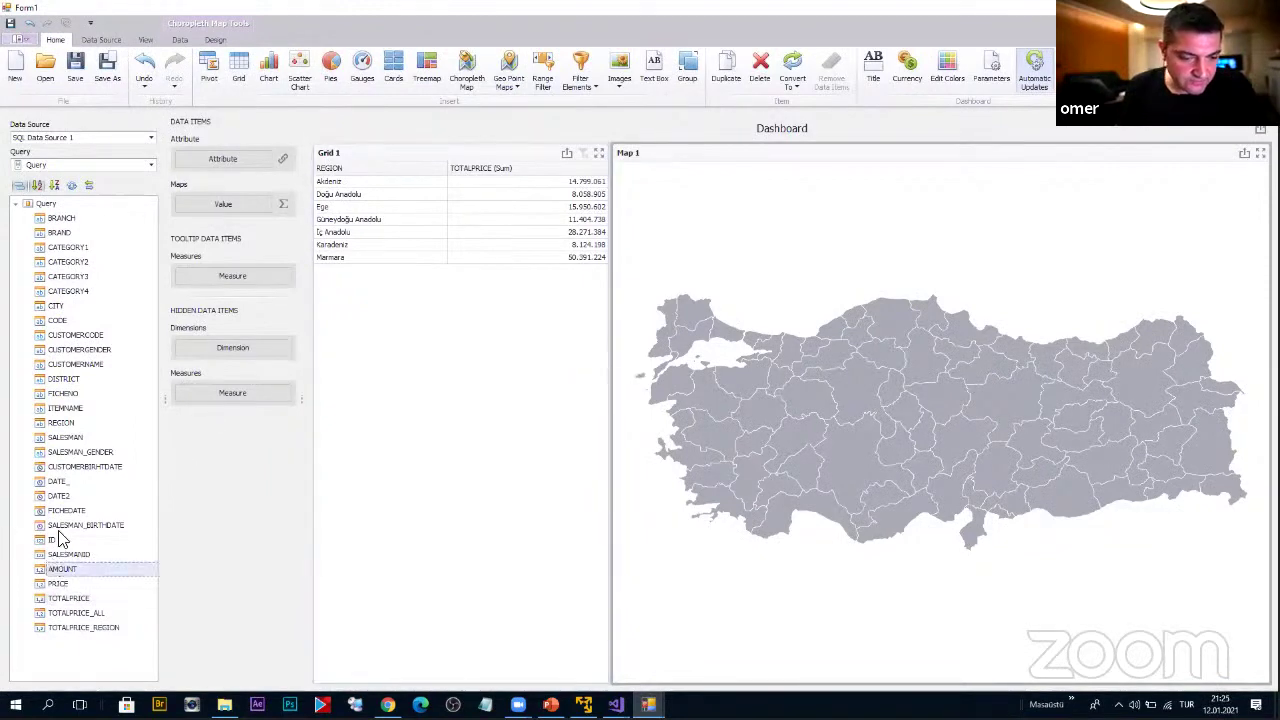
pyautogui.click(60, 510)
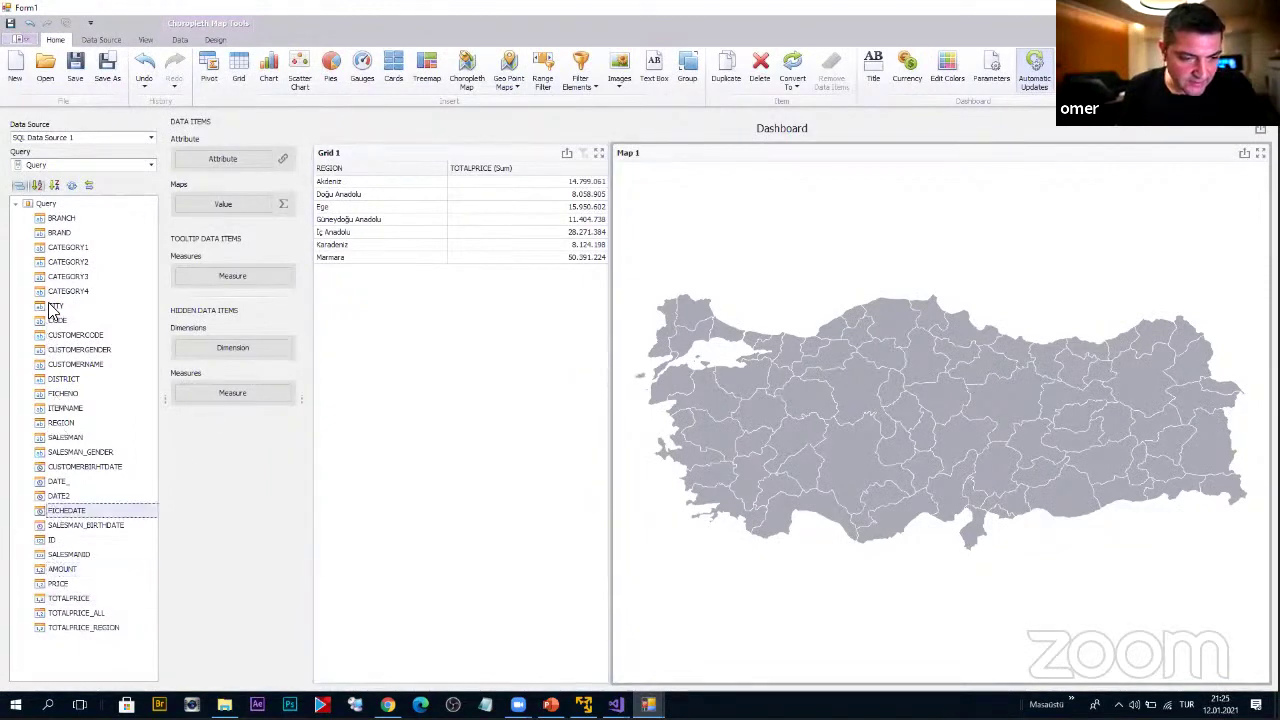
pyautogui.moveTo(55, 305); pyautogui.dragTo(218, 163)
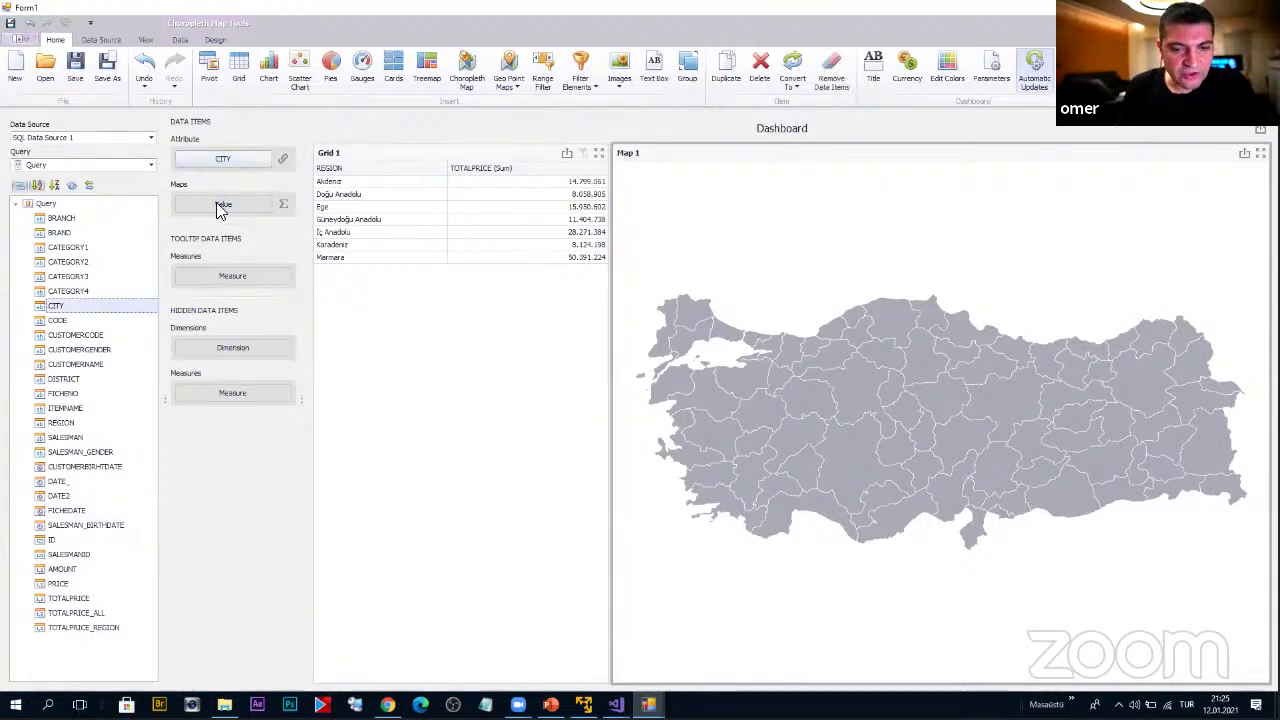
pyautogui.click(266, 158)
pyautogui.click(284, 158)
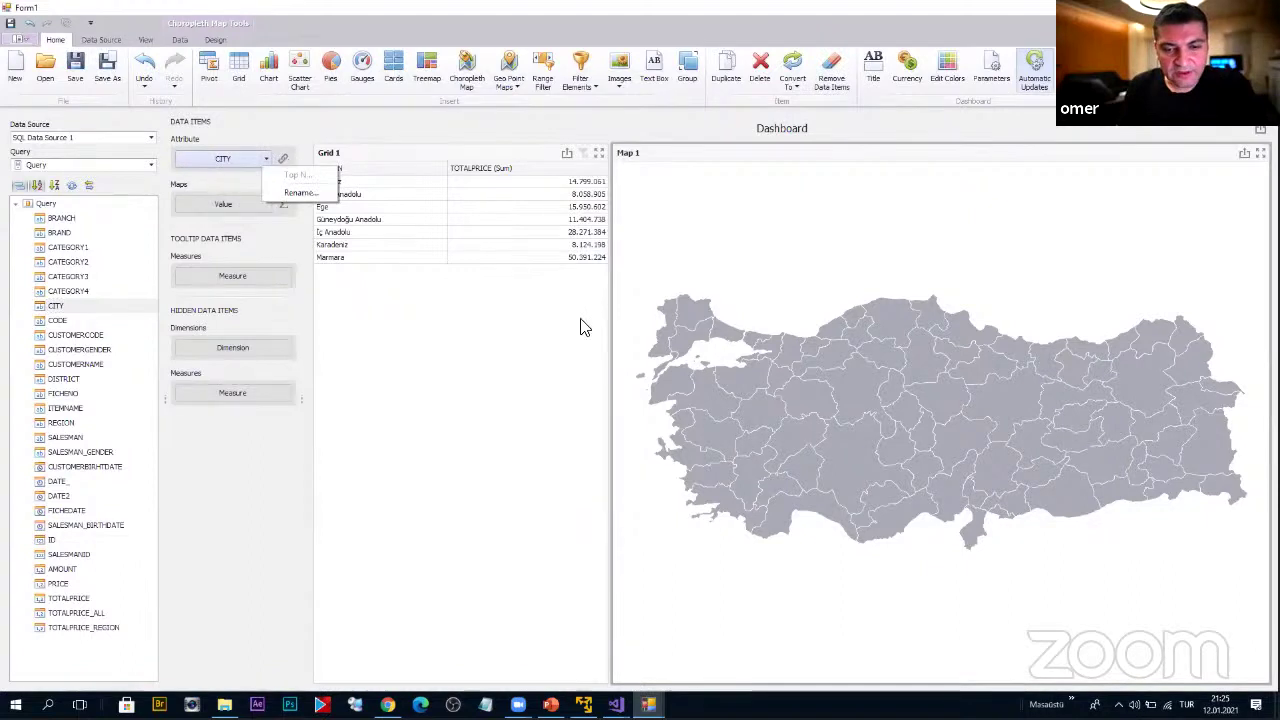
pyautogui.click(734, 344)
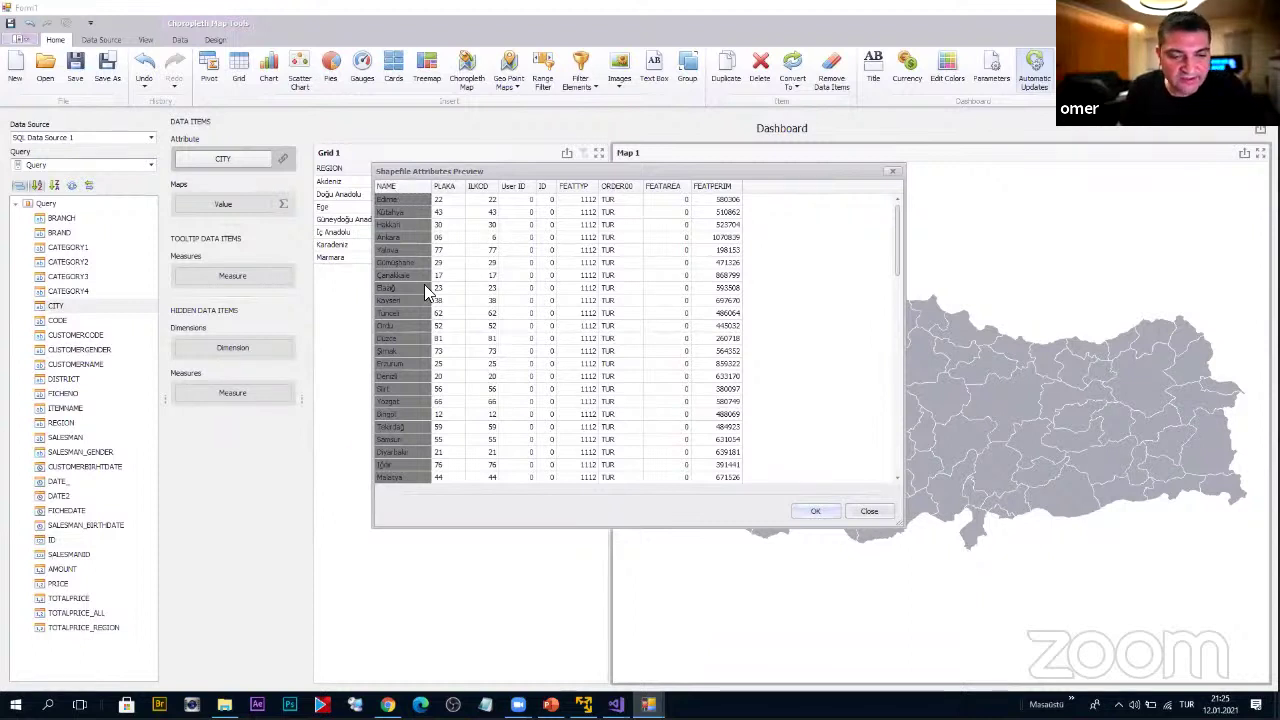
pyautogui.click(808, 511)
pyautogui.click(674, 376)
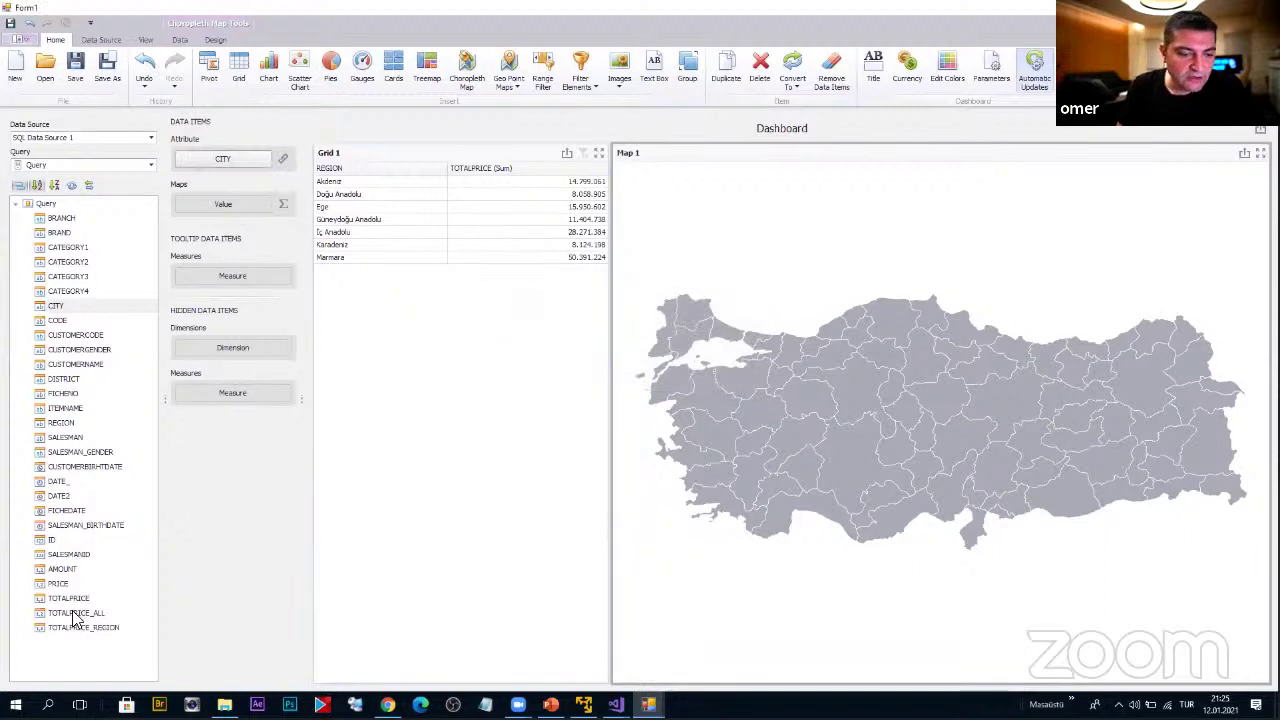
# Add TOTALPRICE as the map value to colour provinces by sales
pyautogui.moveTo(70, 608); pyautogui.dragTo(236, 212)
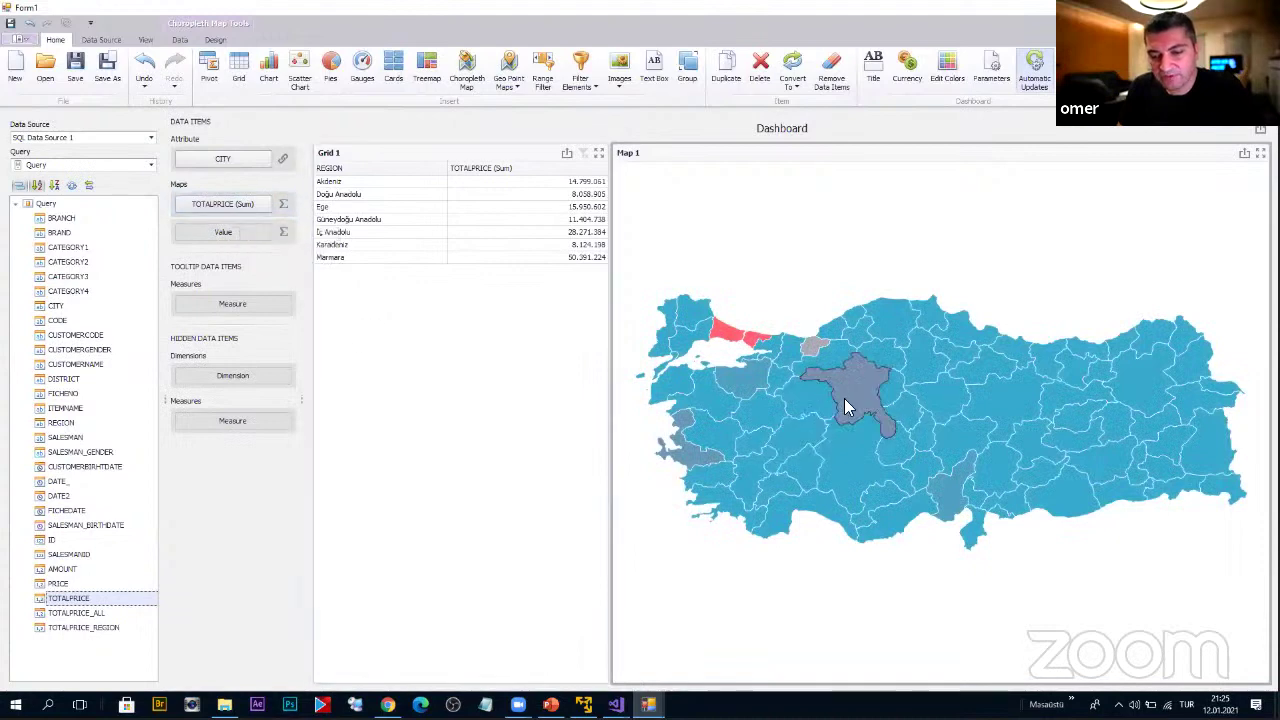
pyautogui.moveTo(845, 400)
pyautogui.moveTo(924, 405)
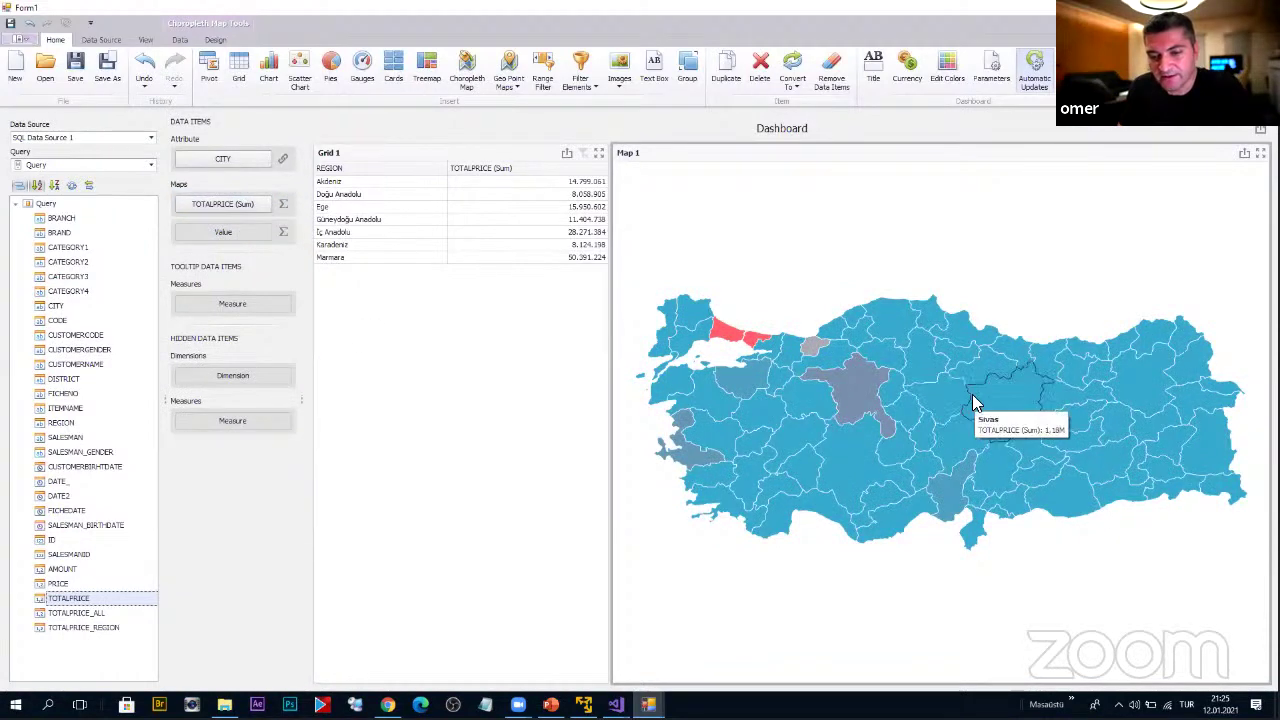
# Format the map's TOTALPRICE (Sum) as Number and adjust its decimal places
pyautogui.click(264, 206)
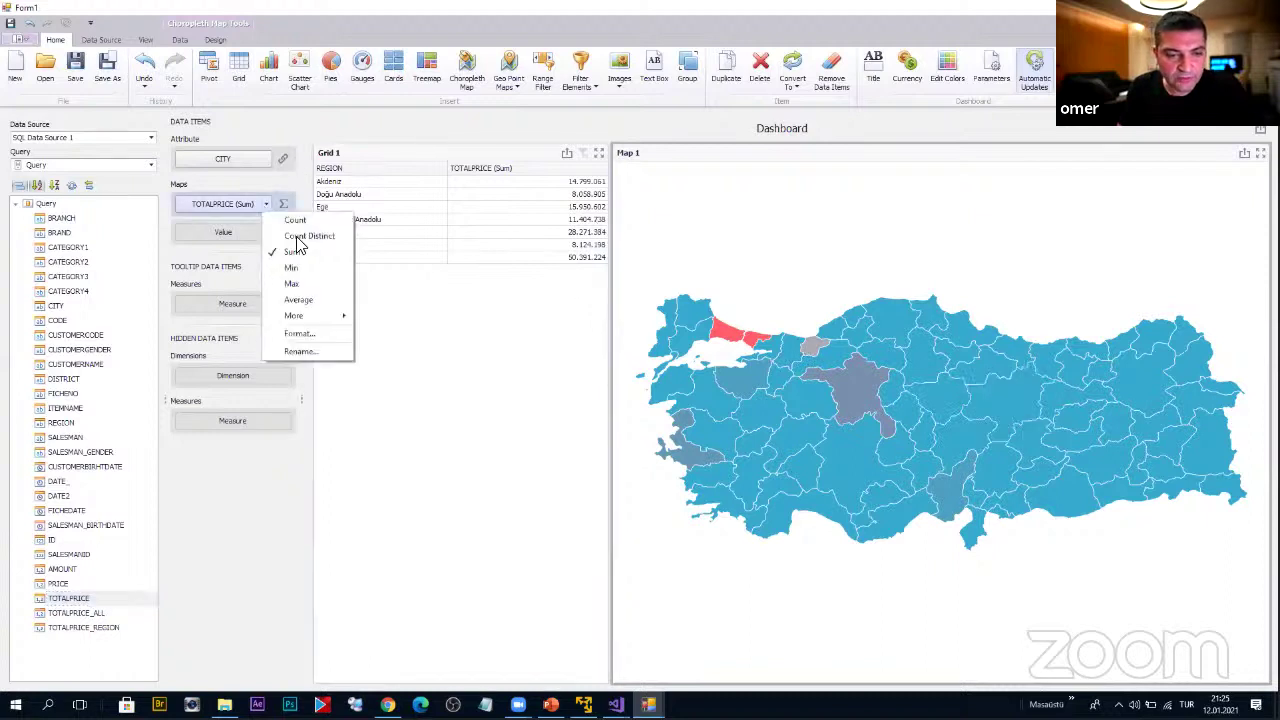
pyautogui.click(662, 268)
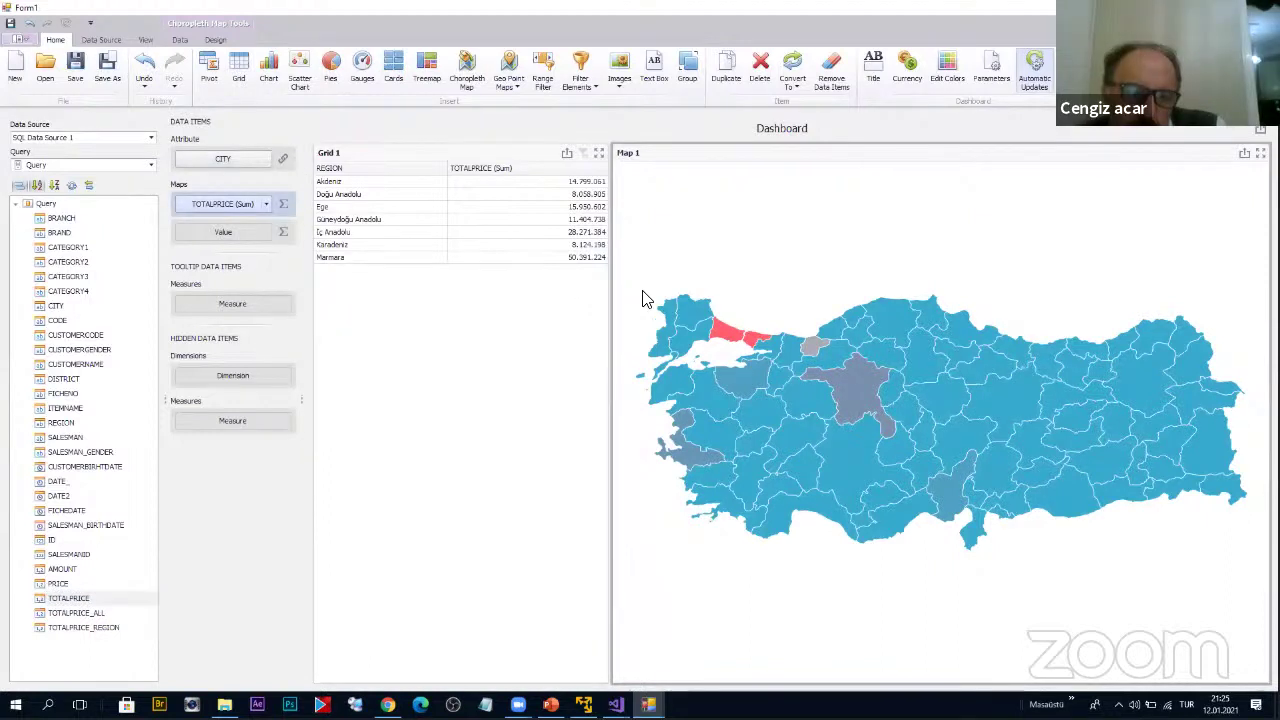
pyautogui.click(650, 260)
pyautogui.click(646, 283)
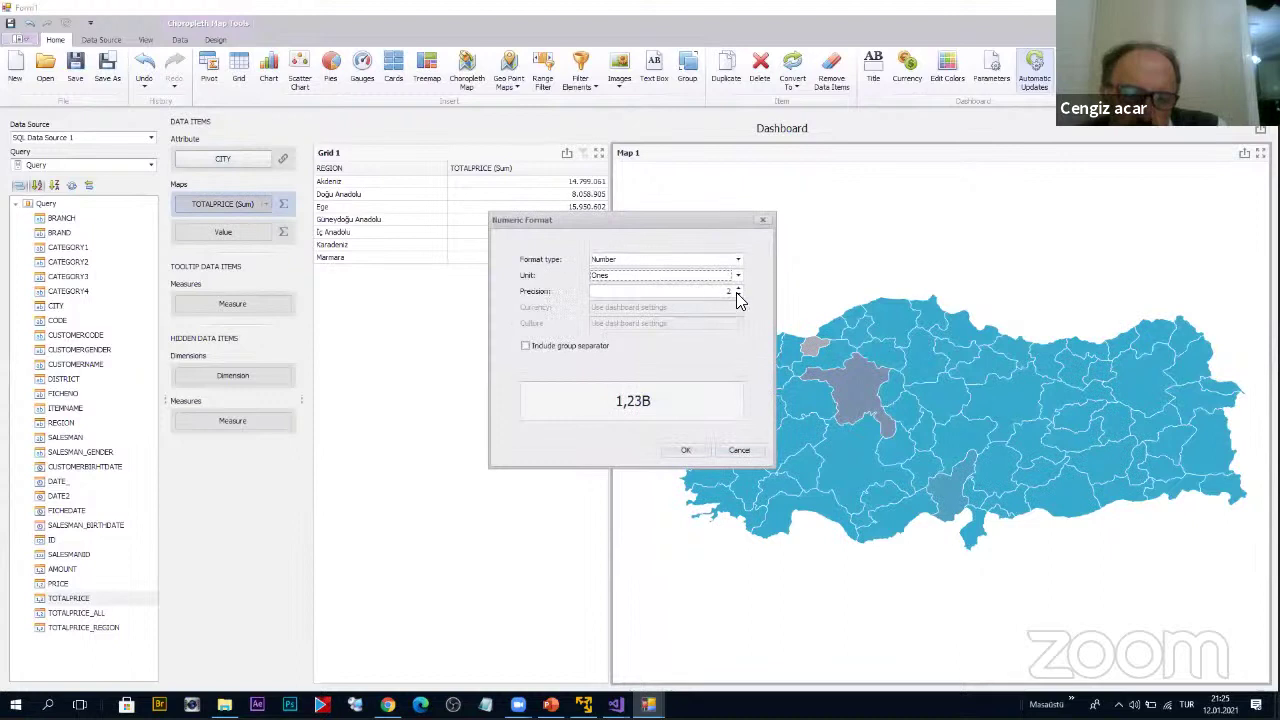
pyautogui.click(730, 294)
pyautogui.click(683, 450)
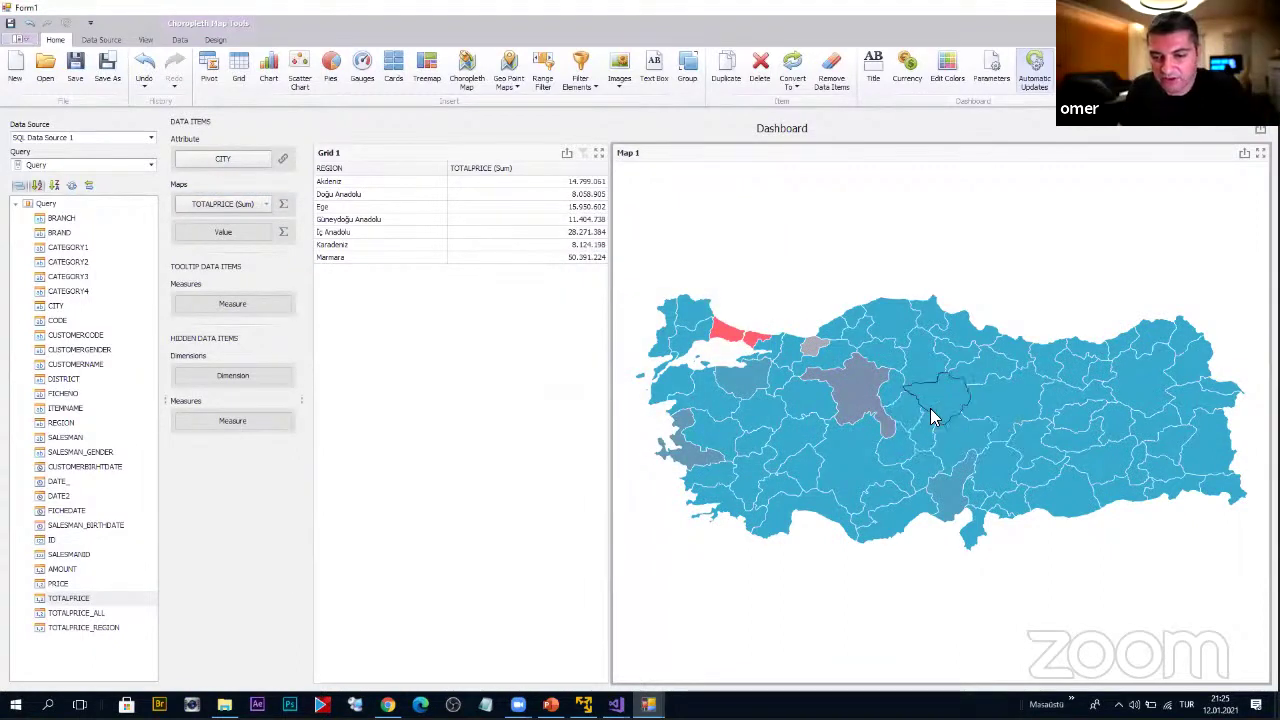
# Rename the map Harita and its value names Toplam Satış
pyautogui.rightClick(789, 205)
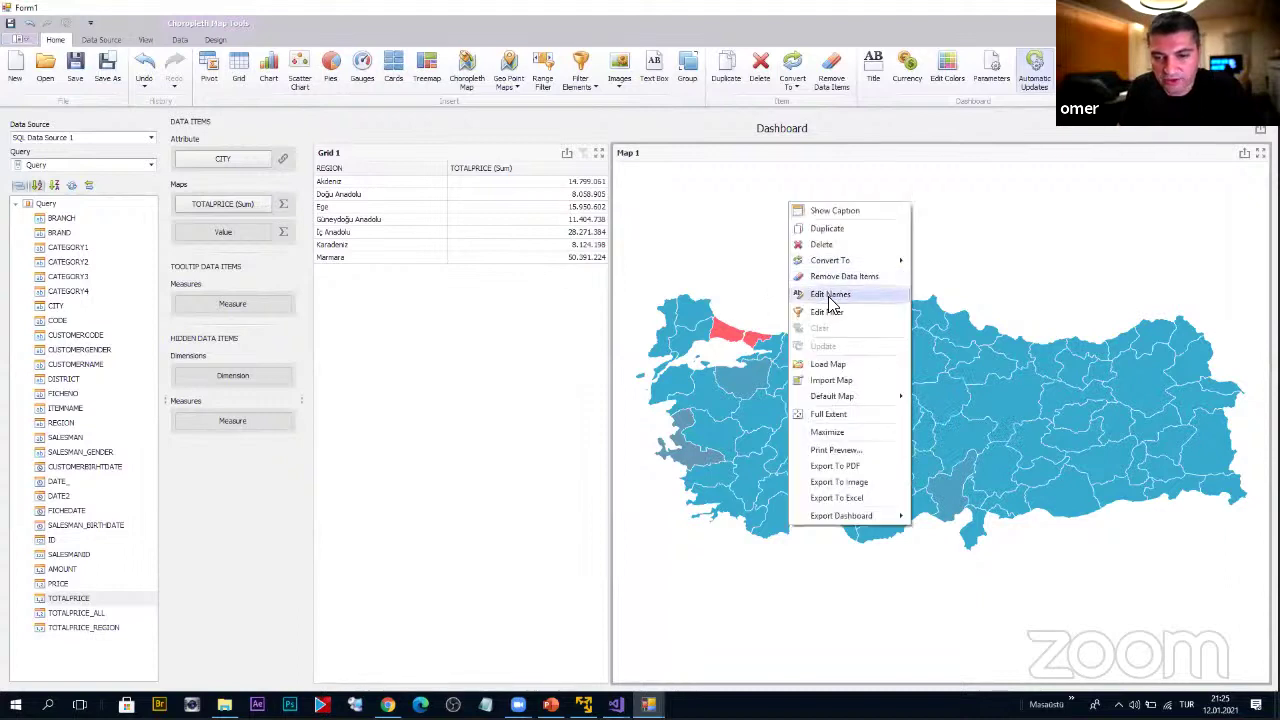
pyautogui.click(830, 294)
pyautogui.write('Ha')
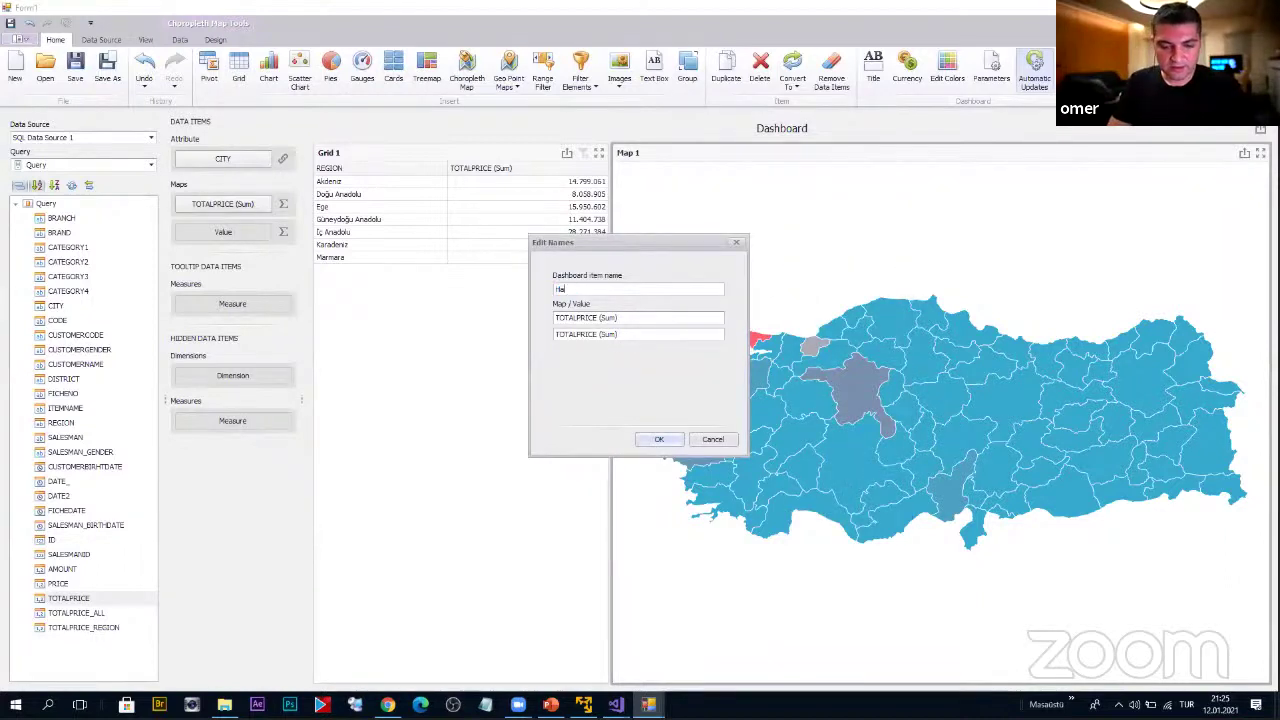
pyautogui.write('rita')
pyautogui.press('Tab')
pyautogui.write('T')
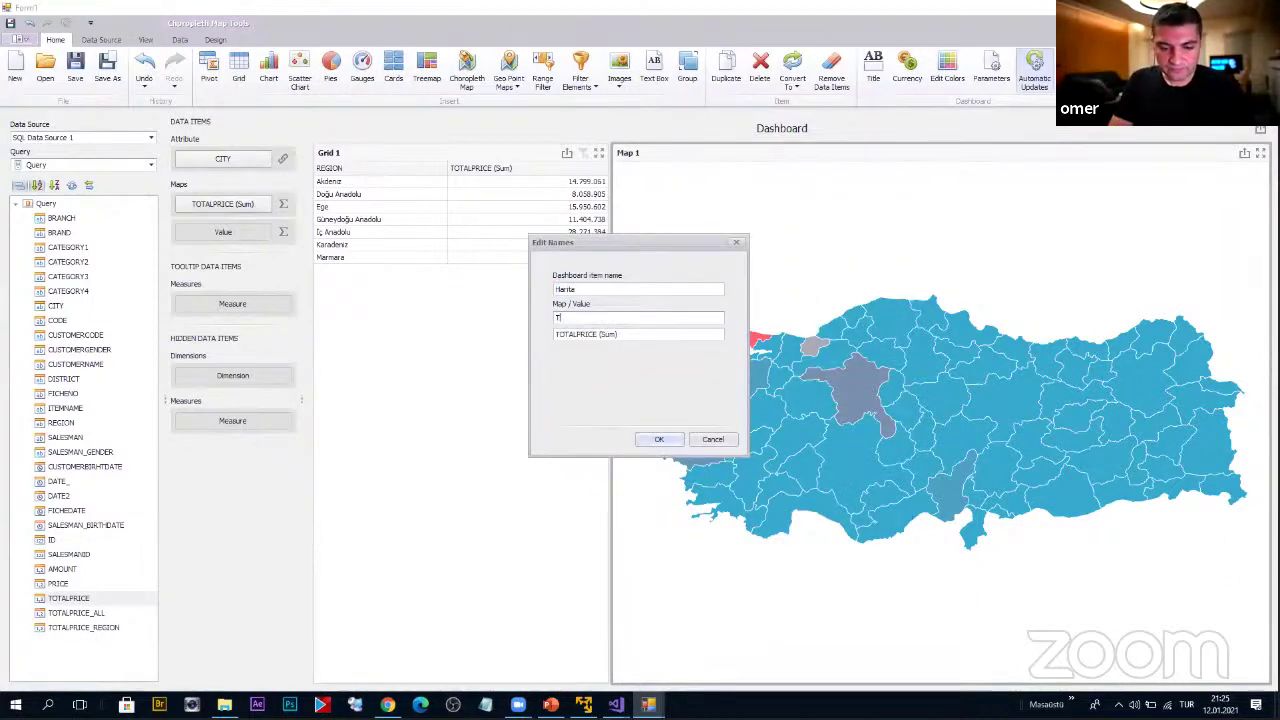
pyautogui.write('oplam Satı')
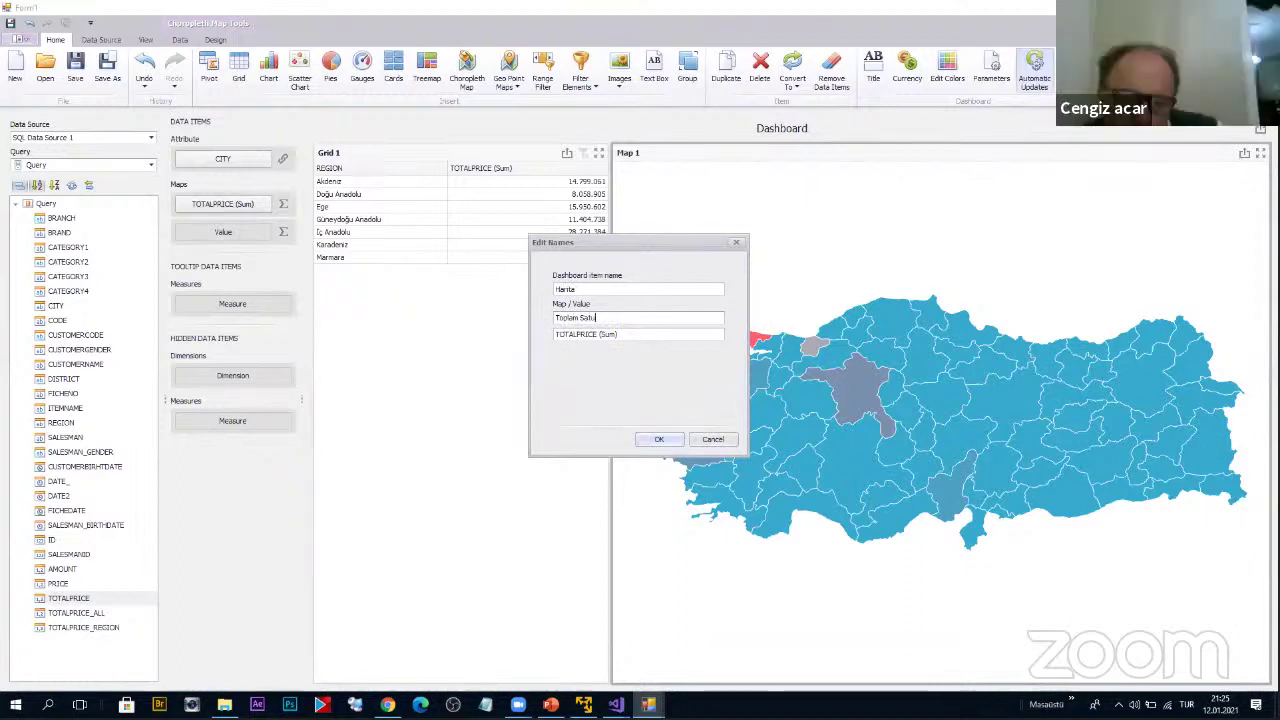
pyautogui.write('ş')
pyautogui.press('Tab')
pyautogui.write('T')
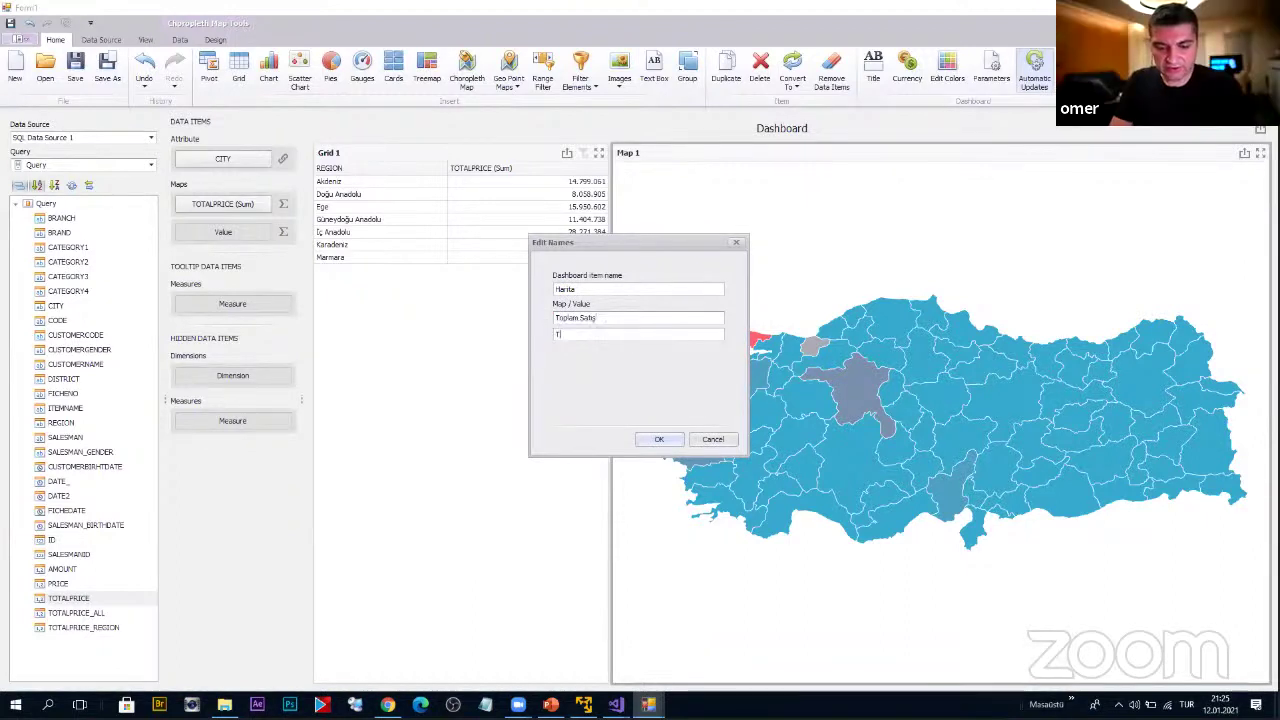
pyautogui.write('oplam Satış')
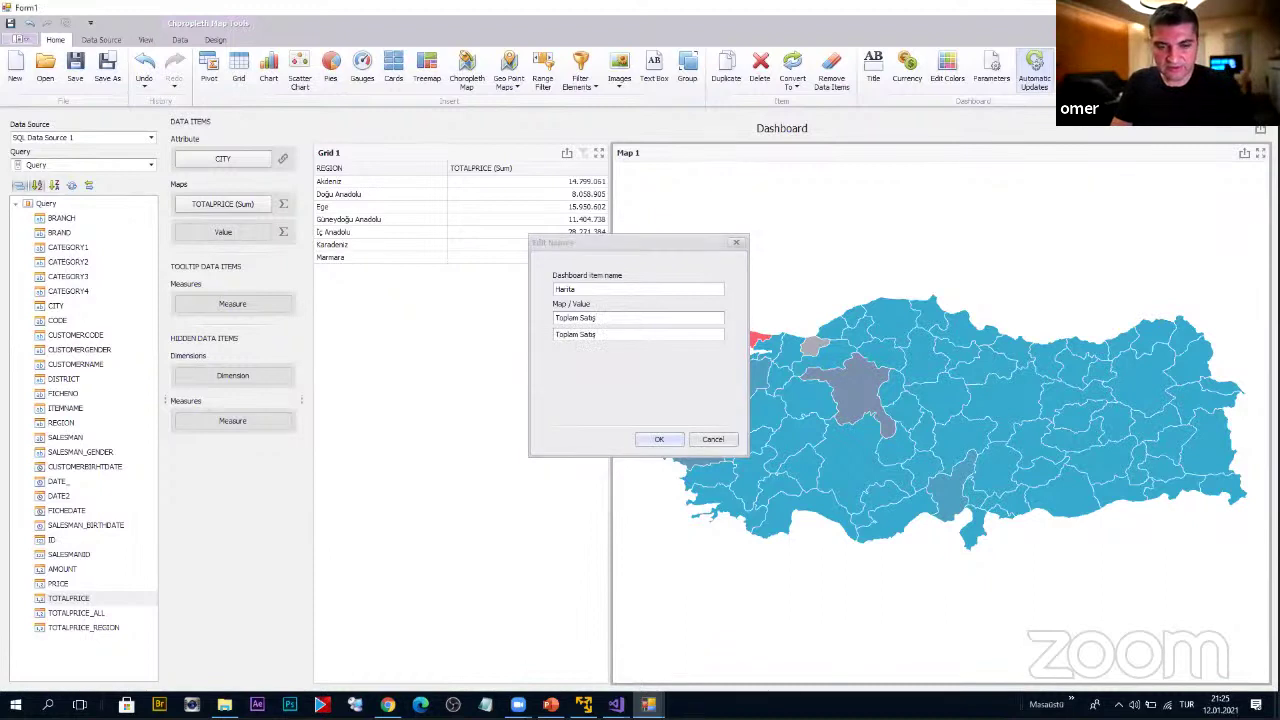
pyautogui.press('Return')
pyautogui.moveTo(915, 404)
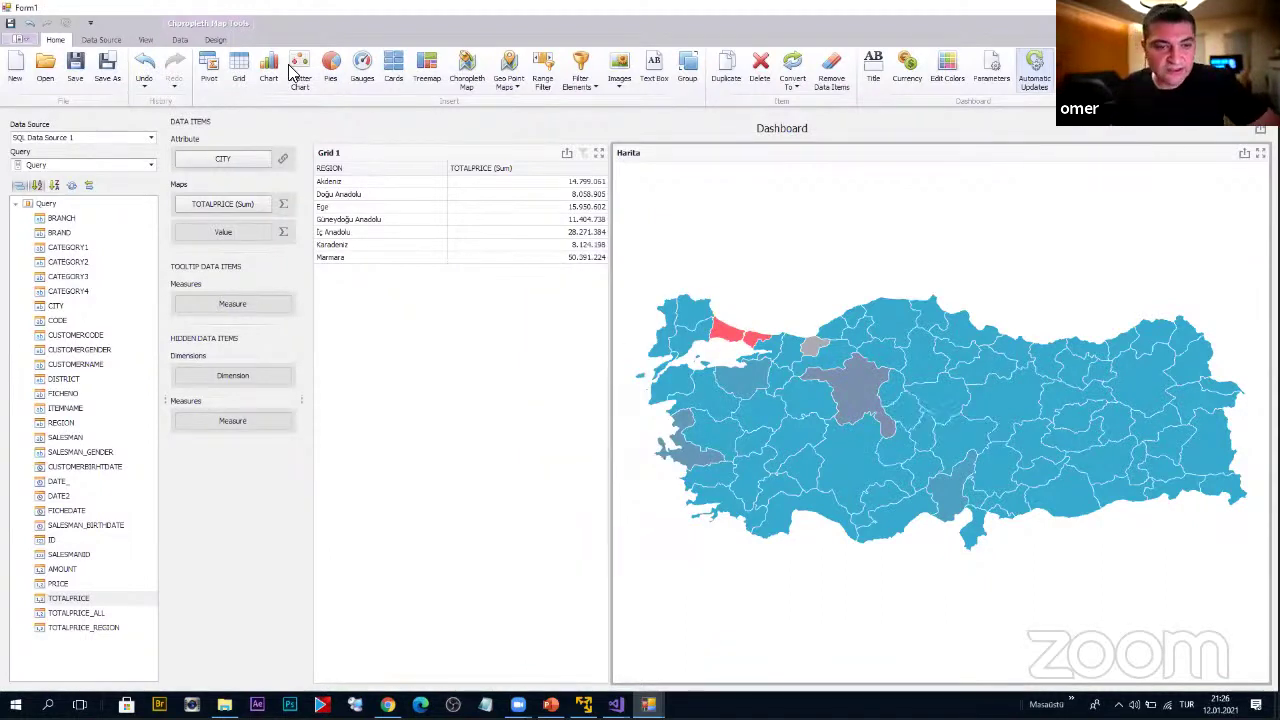
# Label each province with its NAME attribute and summary sales value, then briefly maximize and restore the map
pyautogui.click(212, 40)
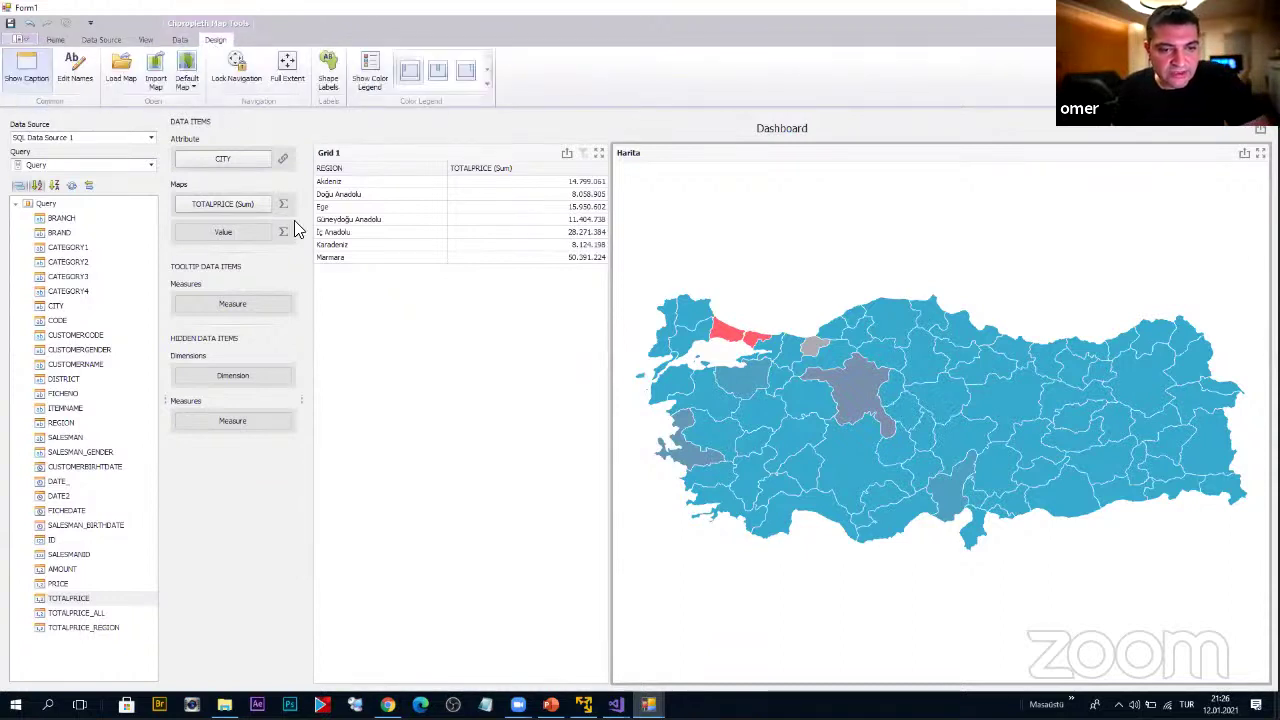
pyautogui.click(331, 80)
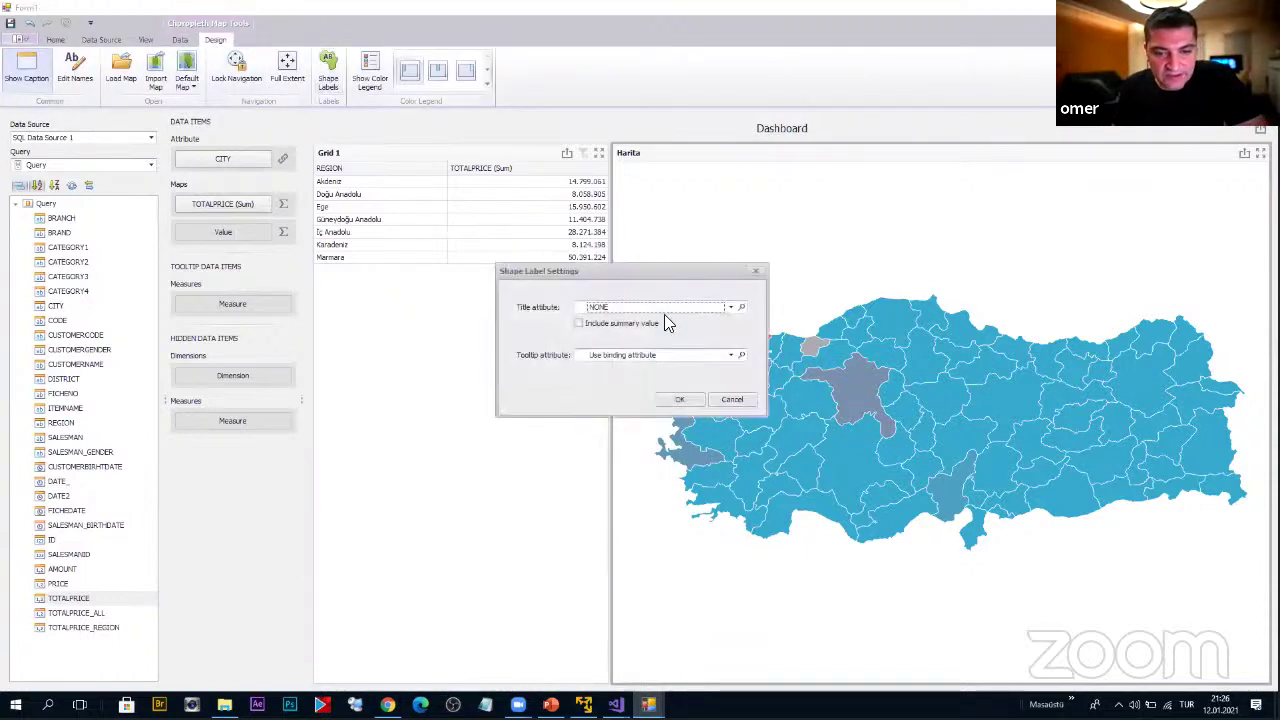
pyautogui.click(664, 306)
pyautogui.click(610, 333)
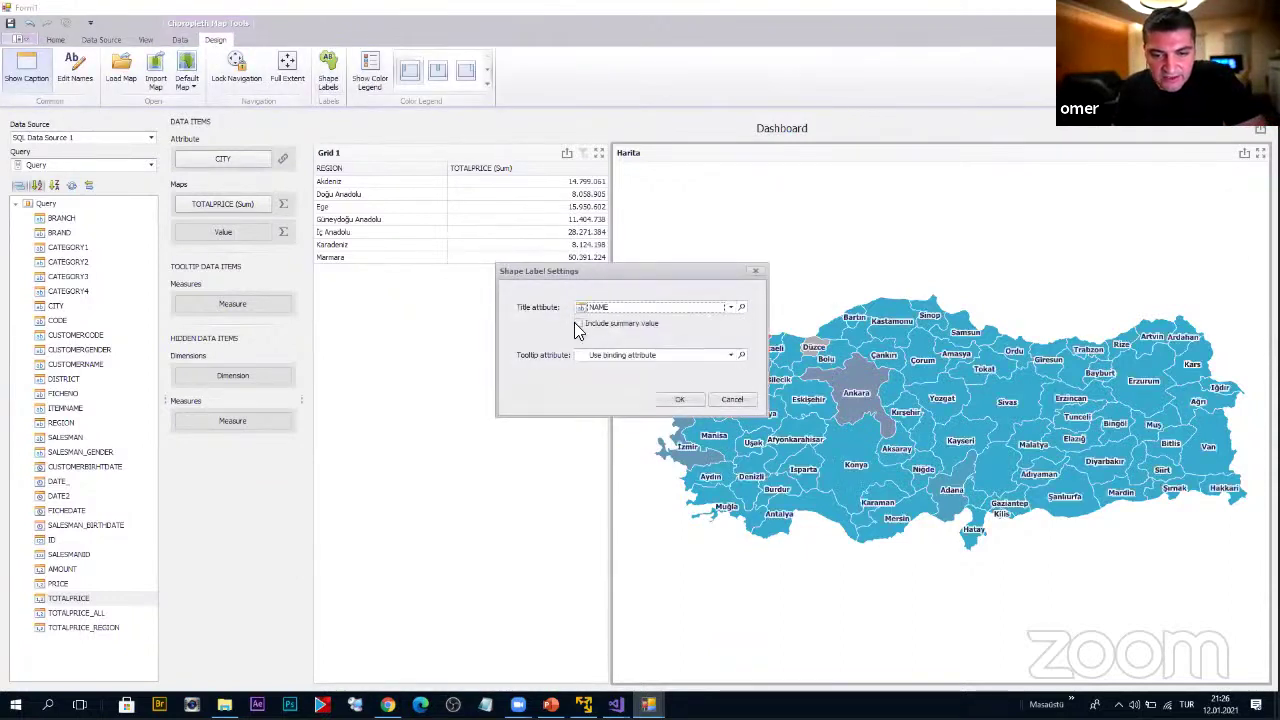
pyautogui.click(579, 323)
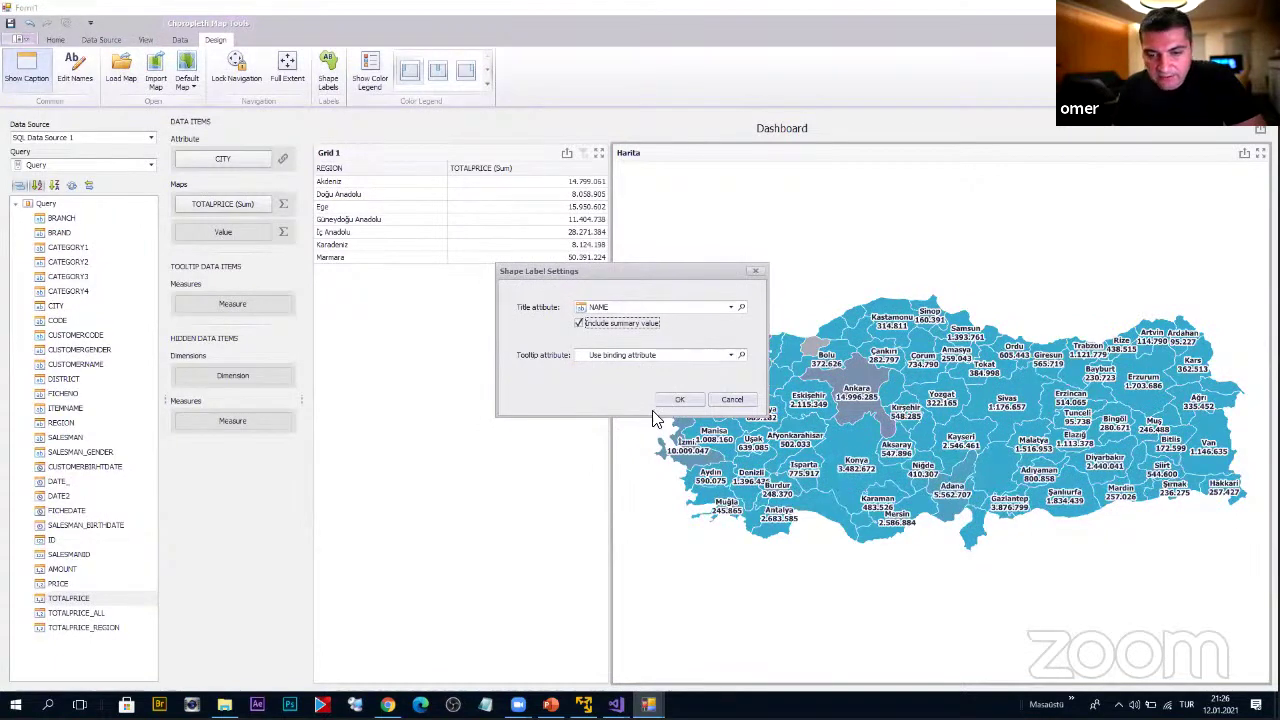
pyautogui.click(755, 270)
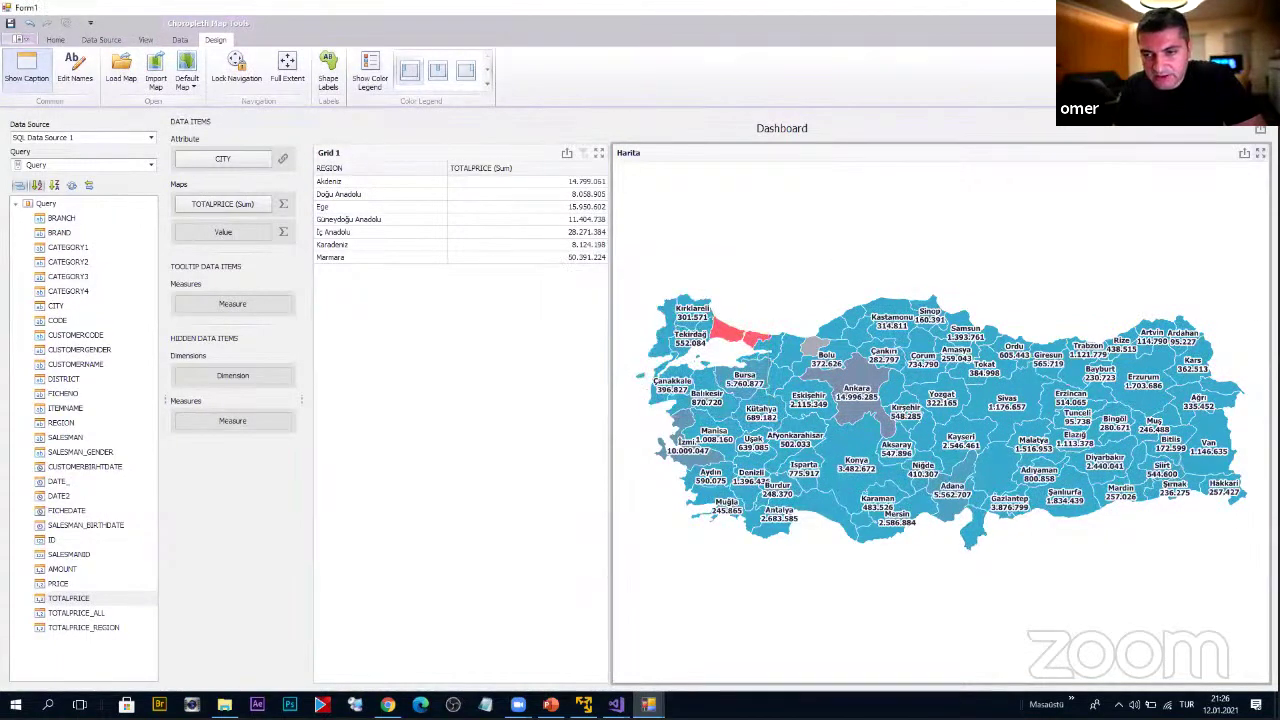
pyautogui.click(1259, 154)
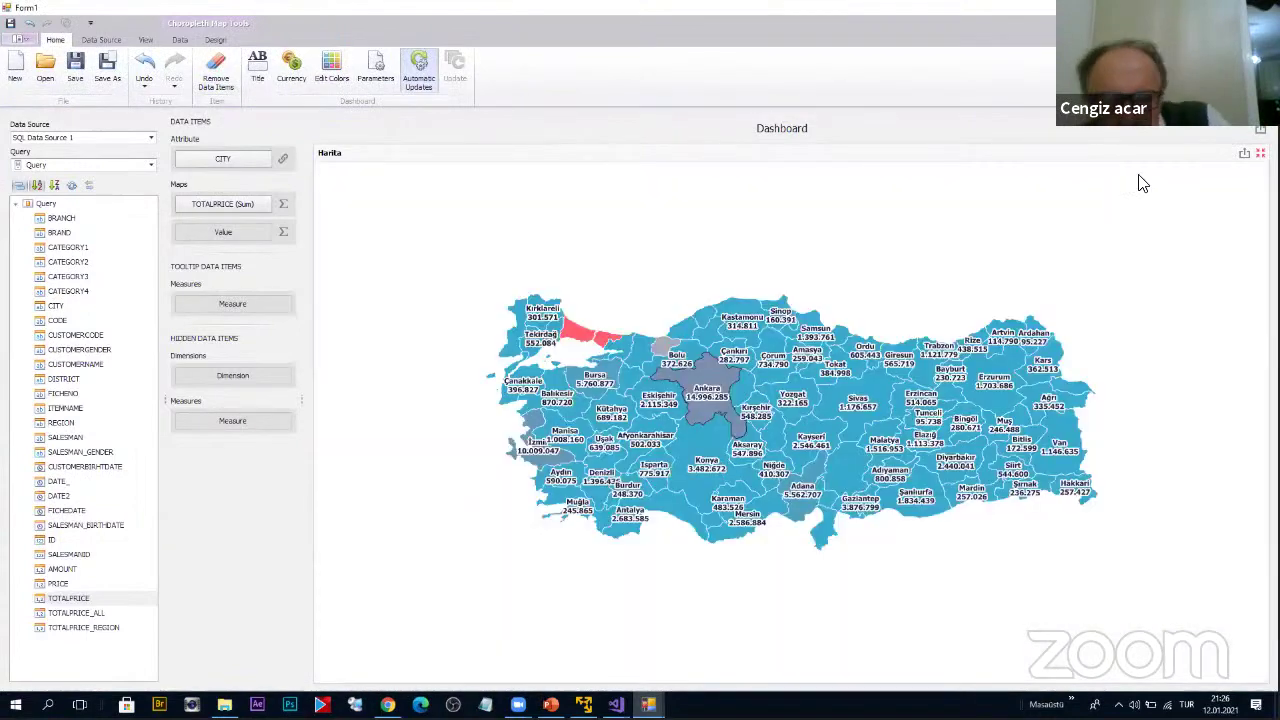
pyautogui.click(1259, 154)
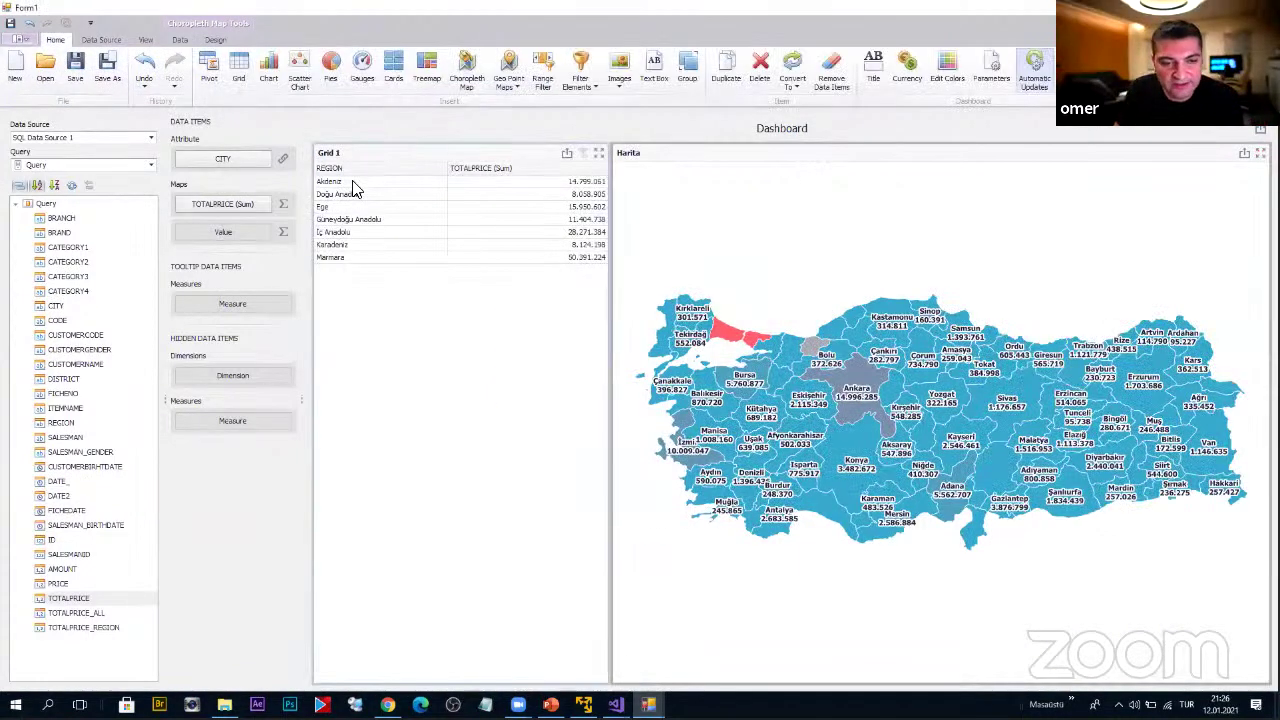
# Filter the map by Akdeniz, Doğu Anadolu, Ege, İç Anadolu and Karadeniz in turn, ending on Akdeniz
pyautogui.click(351, 189)
pyautogui.click(351, 183)
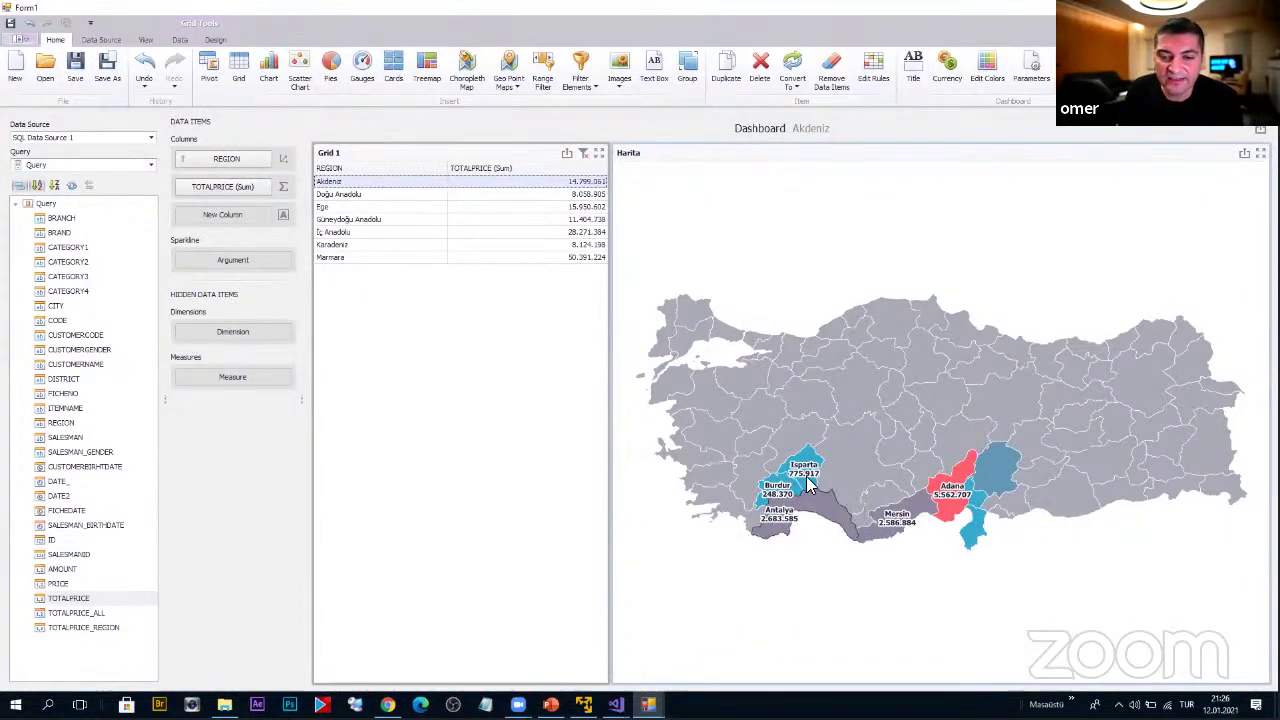
pyautogui.click(394, 196)
pyautogui.click(373, 207)
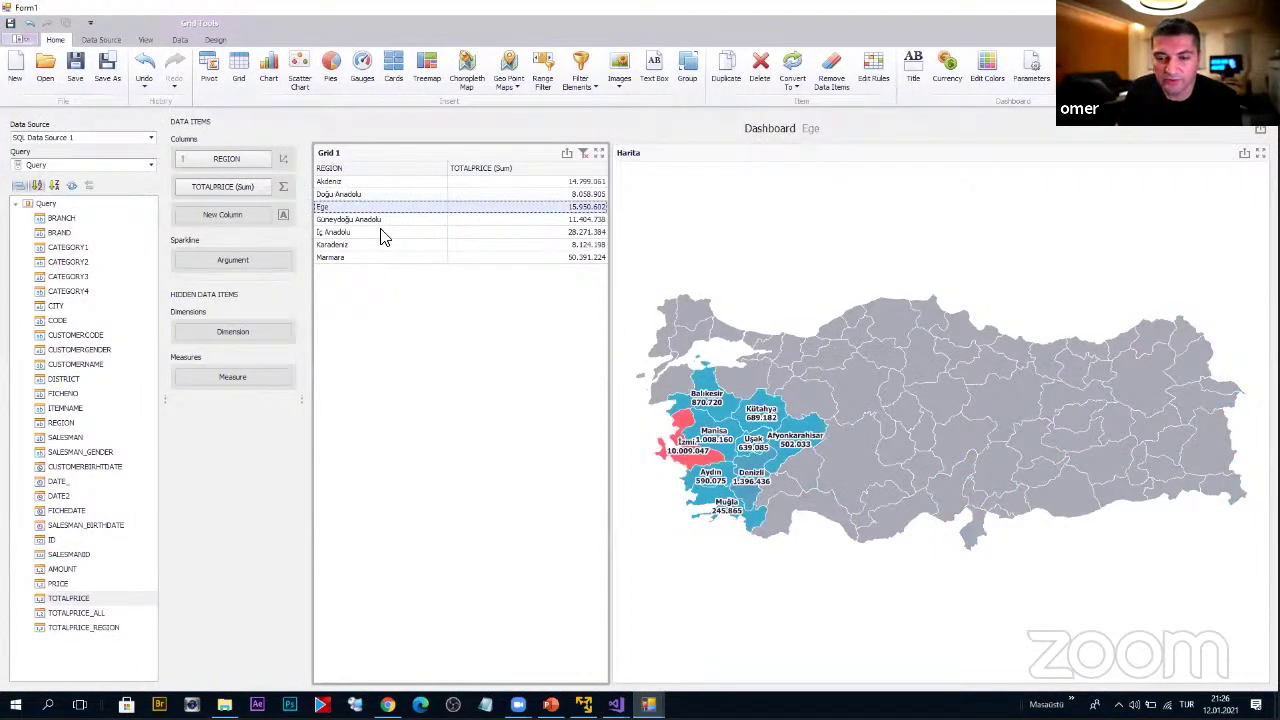
pyautogui.click(383, 232)
pyautogui.click(380, 245)
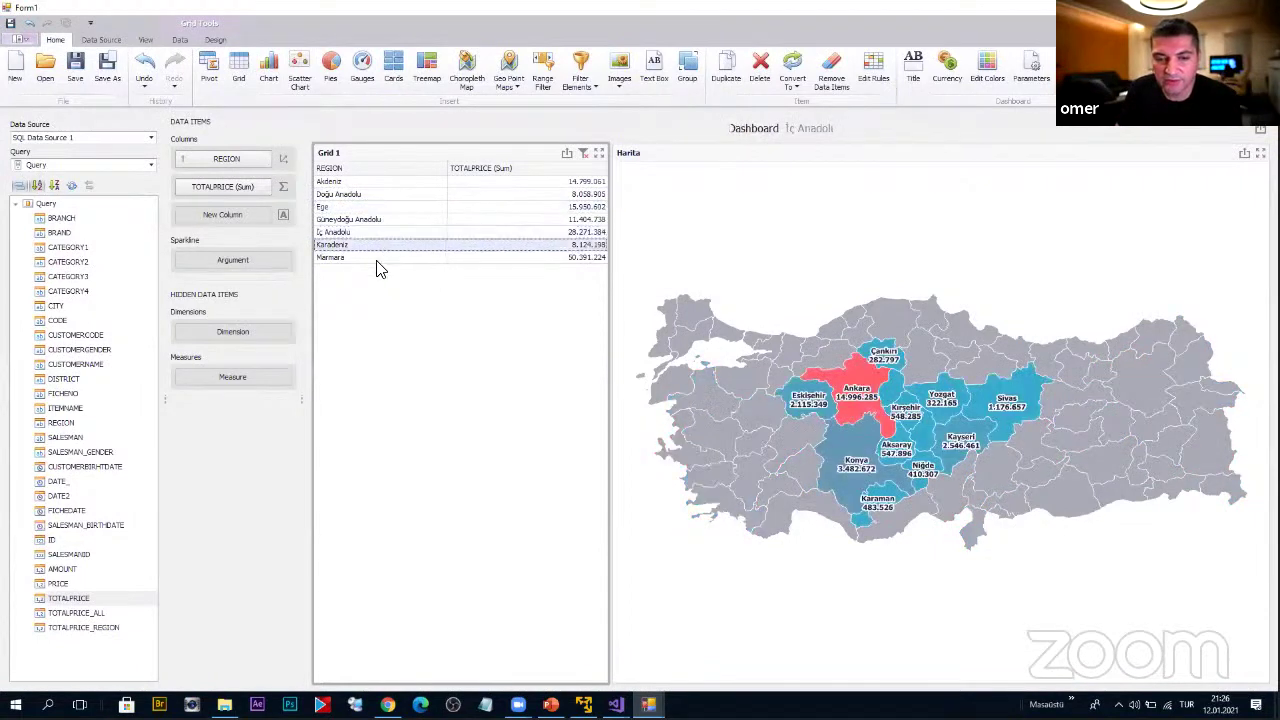
pyautogui.click(391, 207)
pyautogui.click(392, 195)
pyautogui.click(394, 182)
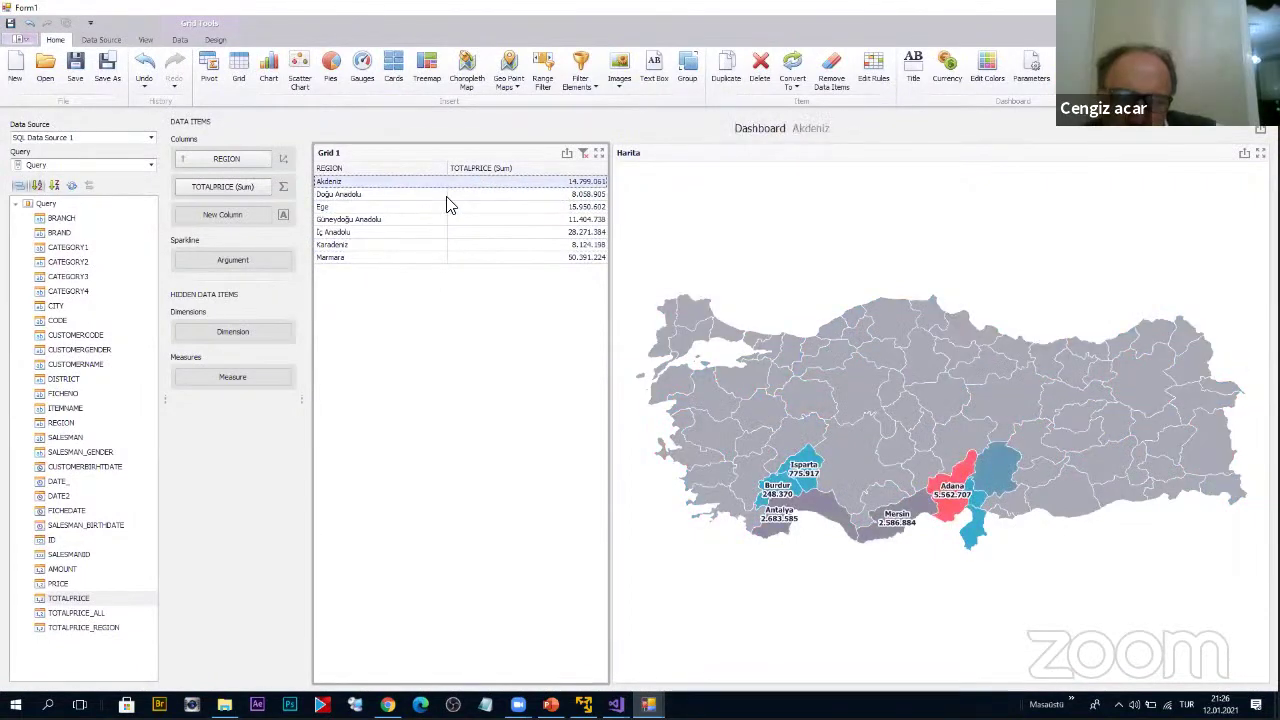
pyautogui.click(814, 234)
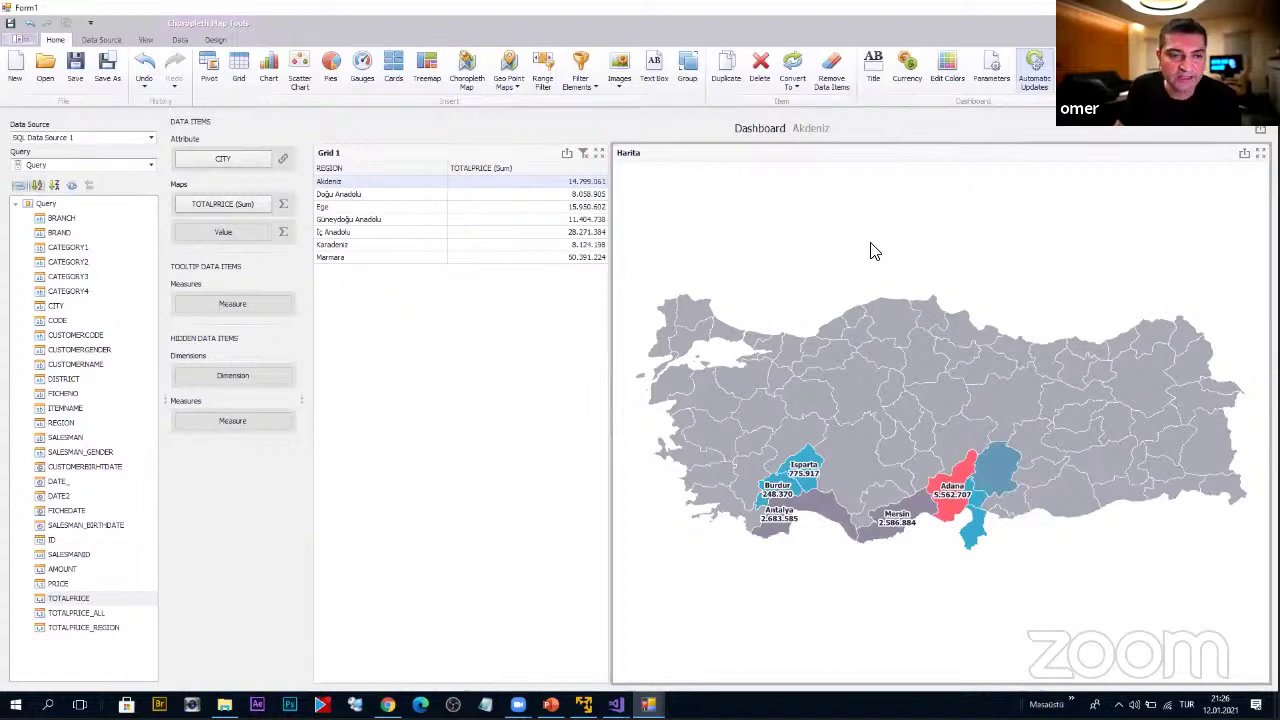
pyautogui.click(106, 42)
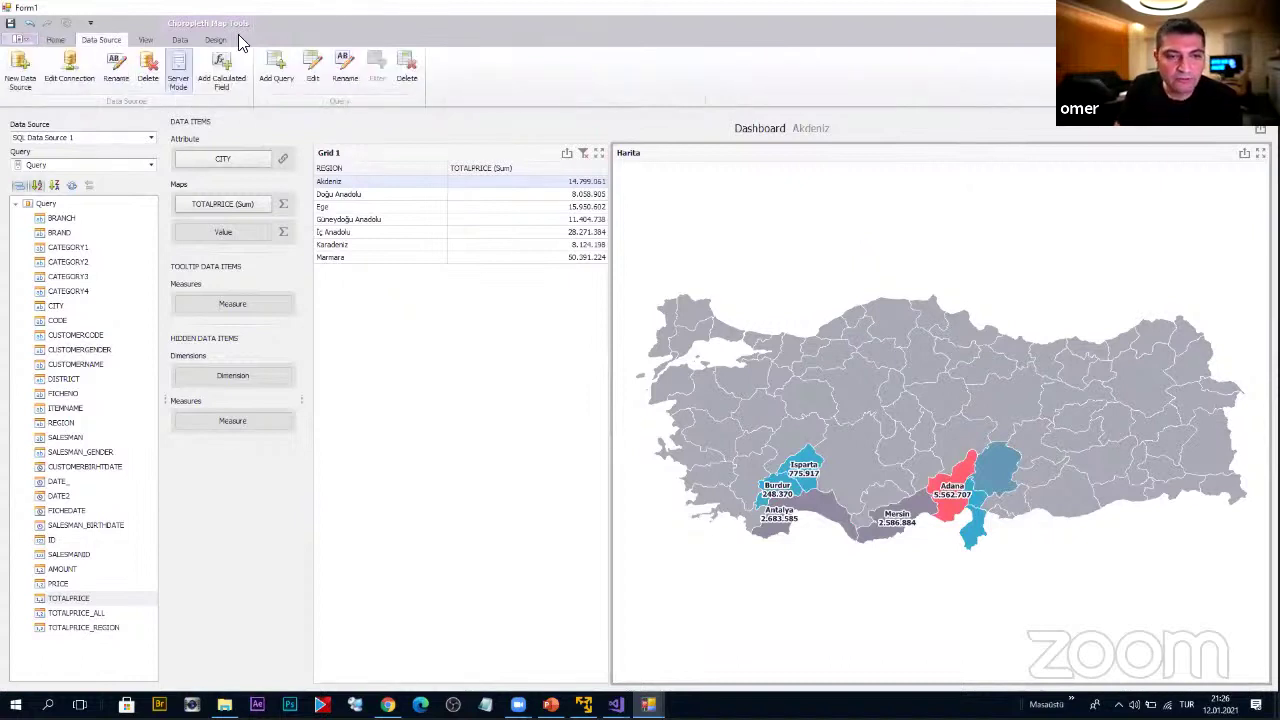
# Widen the map by narrowing the region grid, then clear the Akdeniz master filter
pyautogui.click(177, 42)
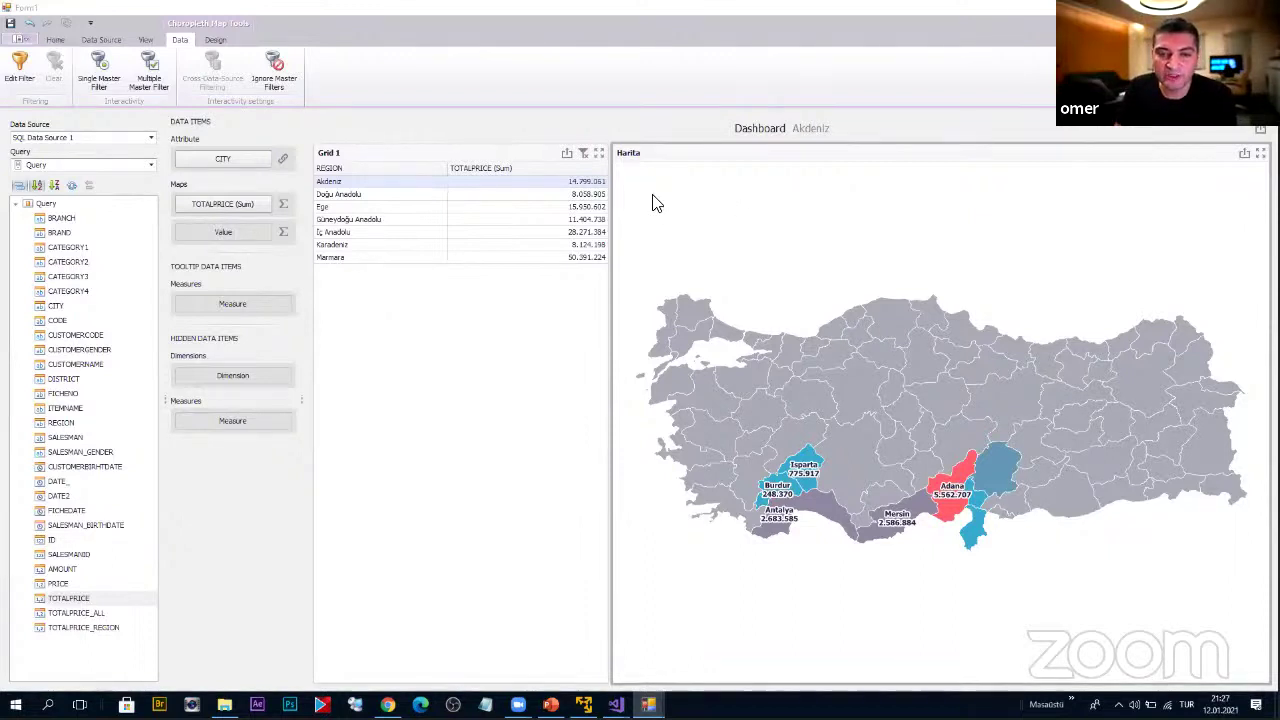
pyautogui.moveTo(616, 215); pyautogui.dragTo(588, 221)
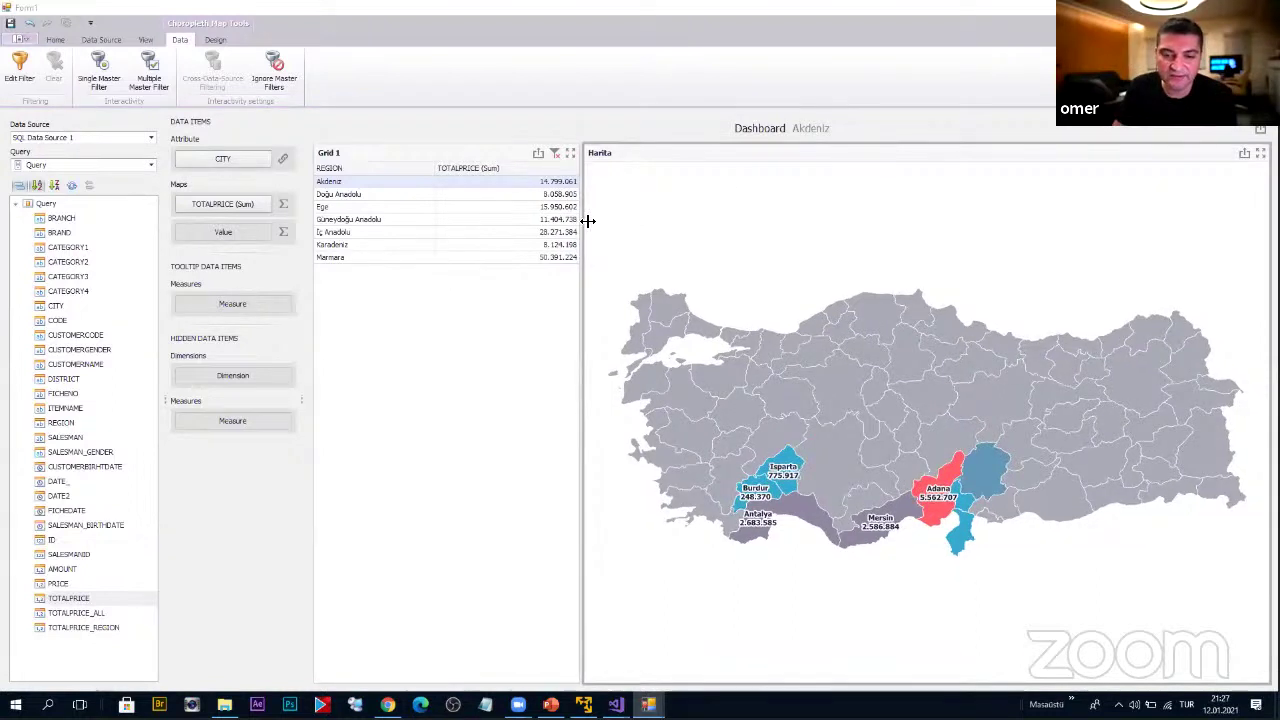
pyautogui.click(546, 168)
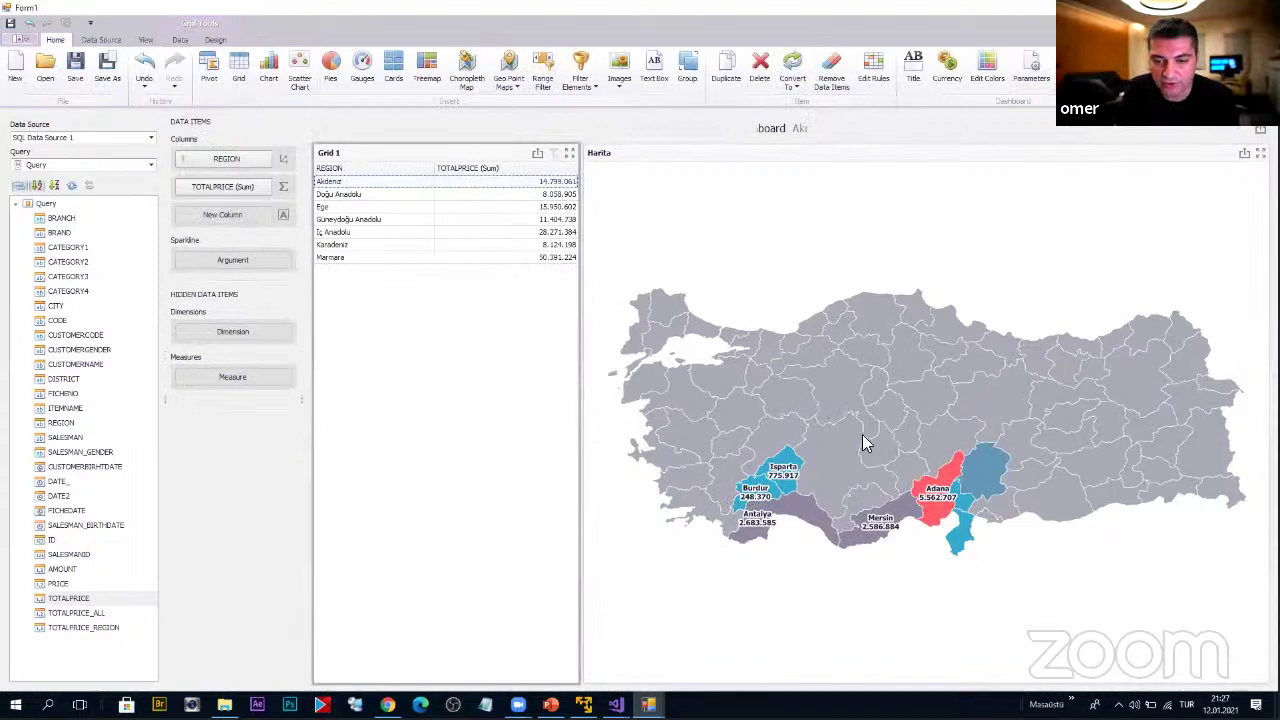
pyautogui.click(862, 434)
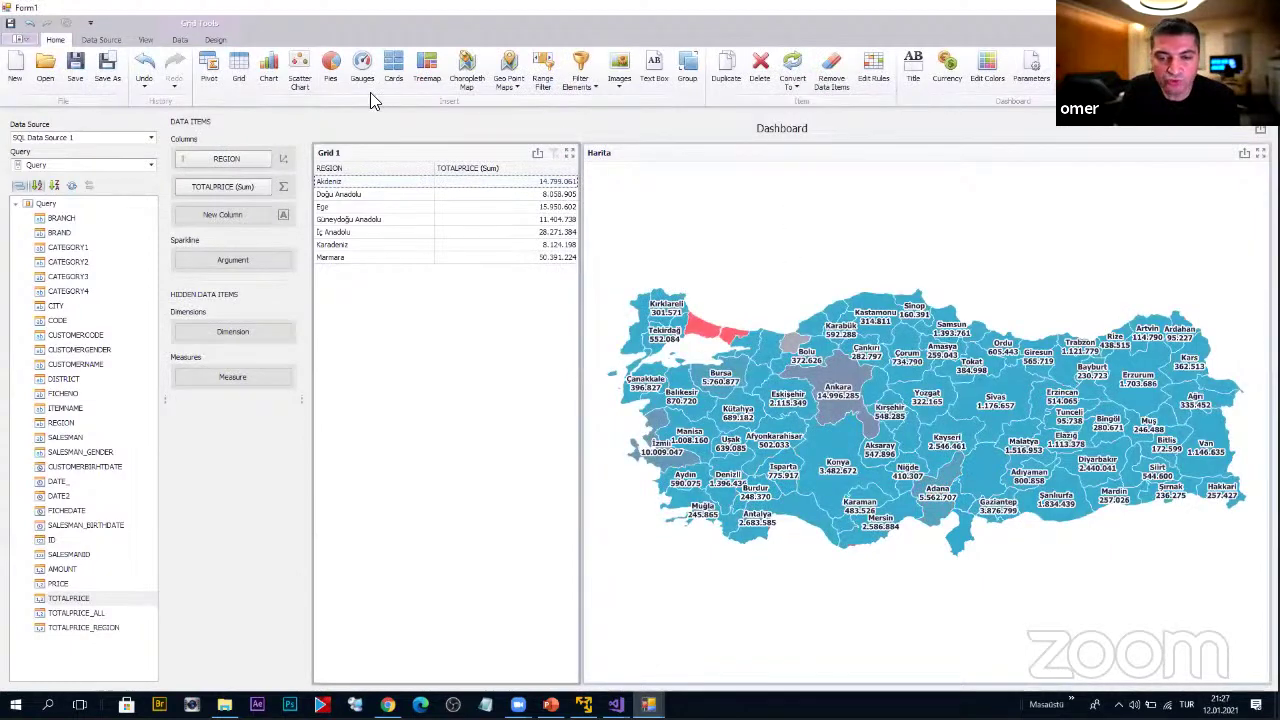
# Turn on Ignore Master Filters for Grid 1, testing by picking Ankara and then Konya on the map
pyautogui.click(180, 39)
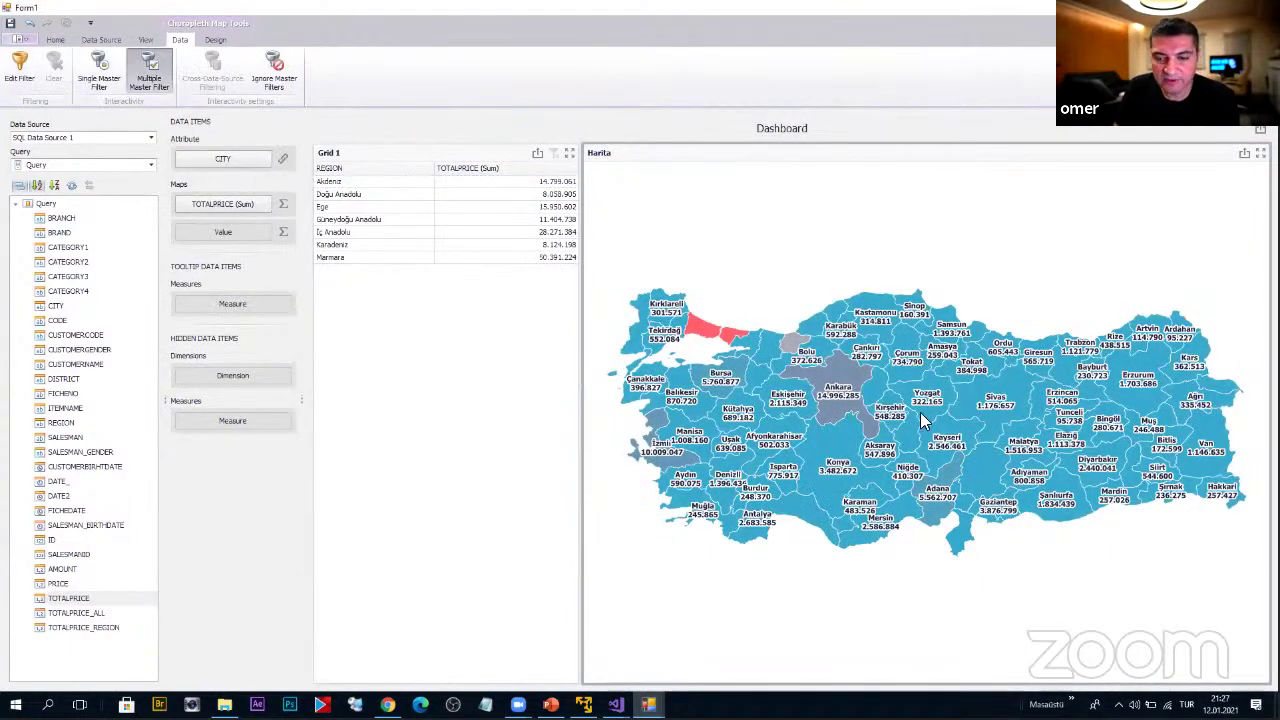
pyautogui.click(828, 382)
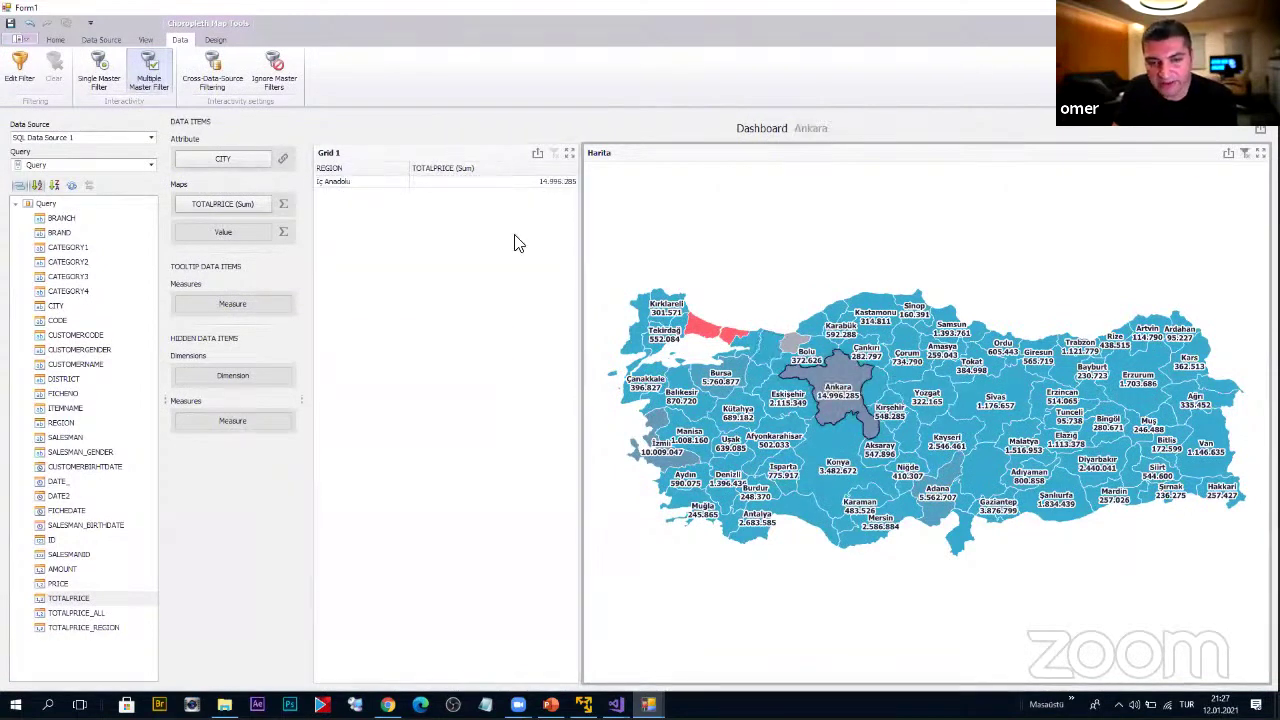
pyautogui.click(458, 155)
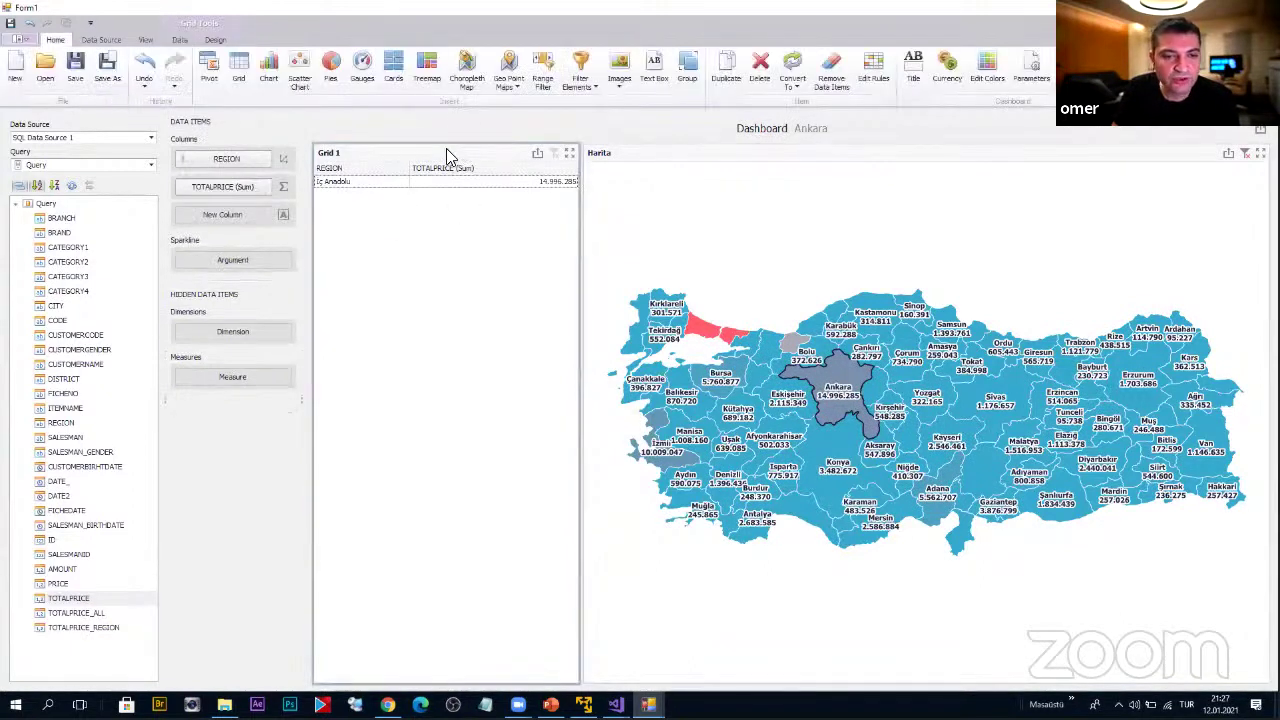
pyautogui.click(180, 40)
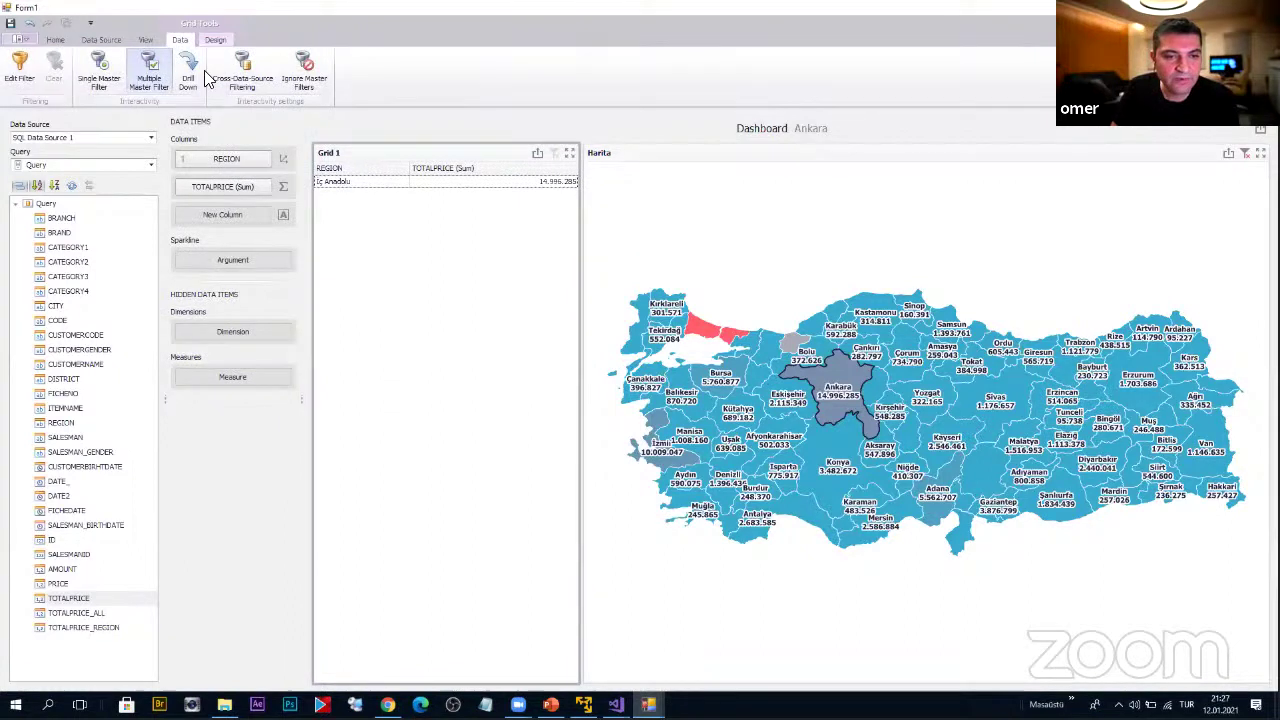
pyautogui.click(309, 72)
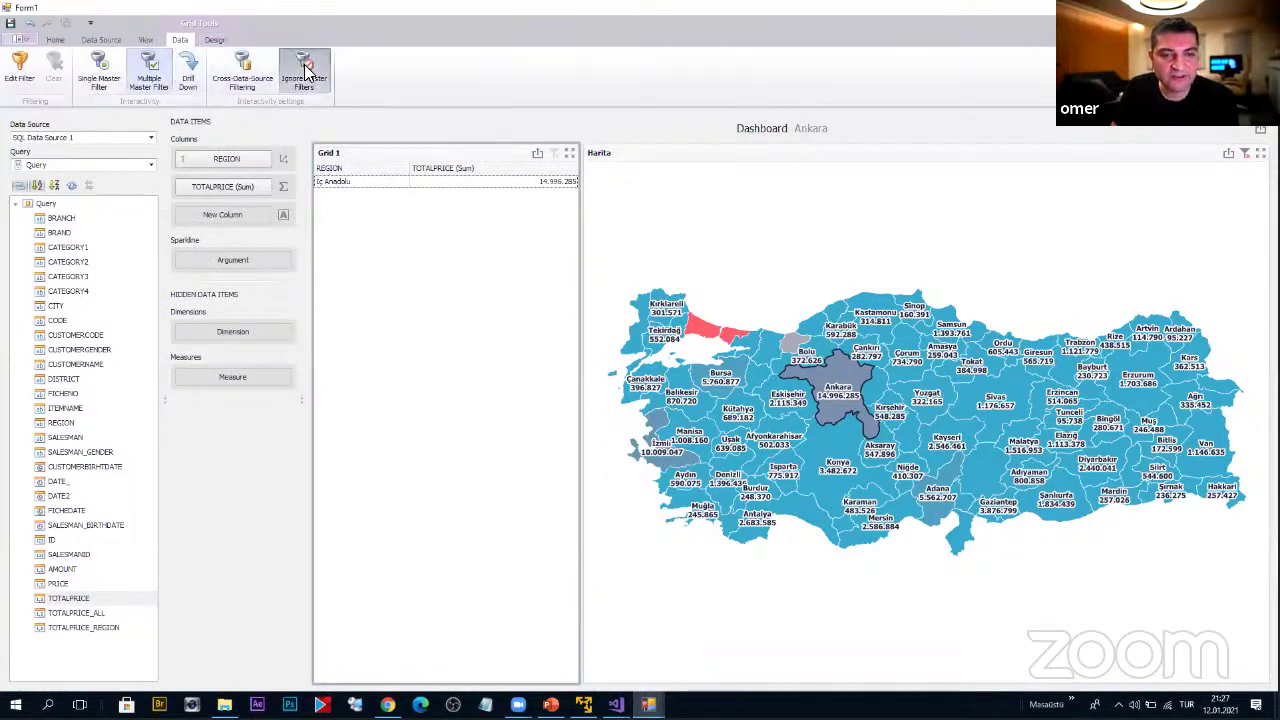
pyautogui.click(843, 406)
pyautogui.click(843, 466)
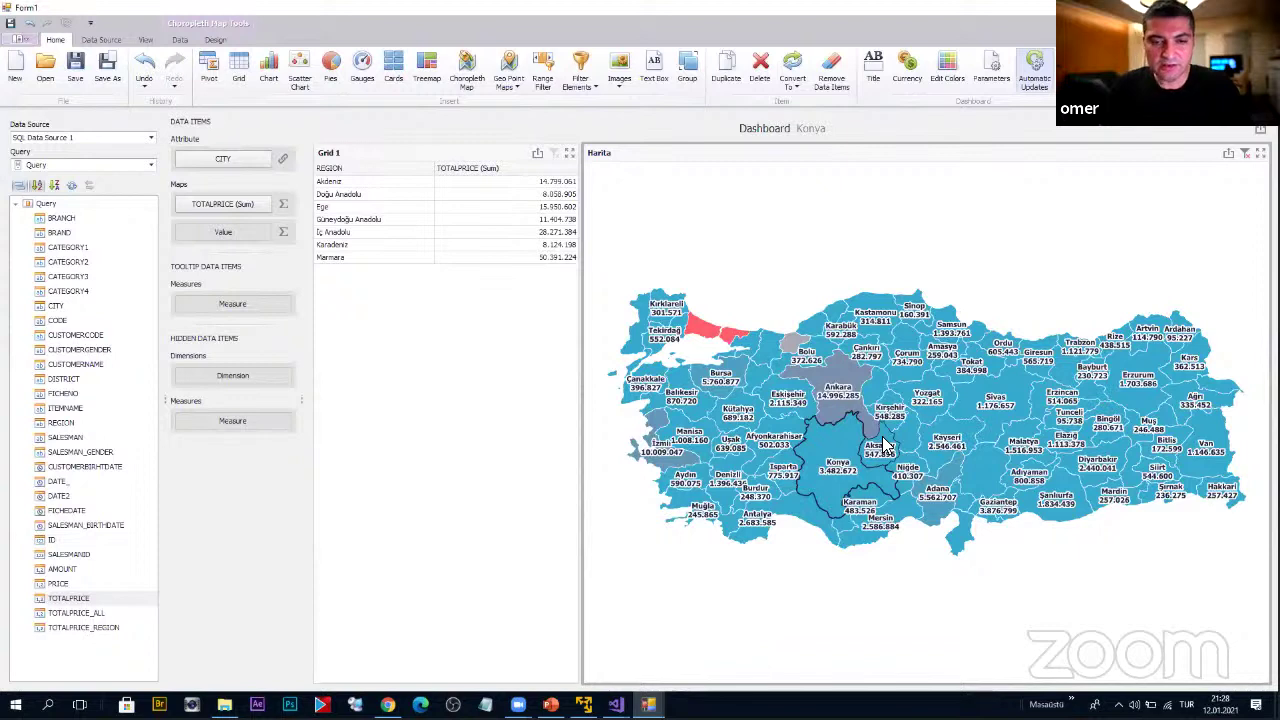
# Open the recent KPI cards dashboard, discarding the unsaved map dashboard changes
pyautogui.click(20, 39)
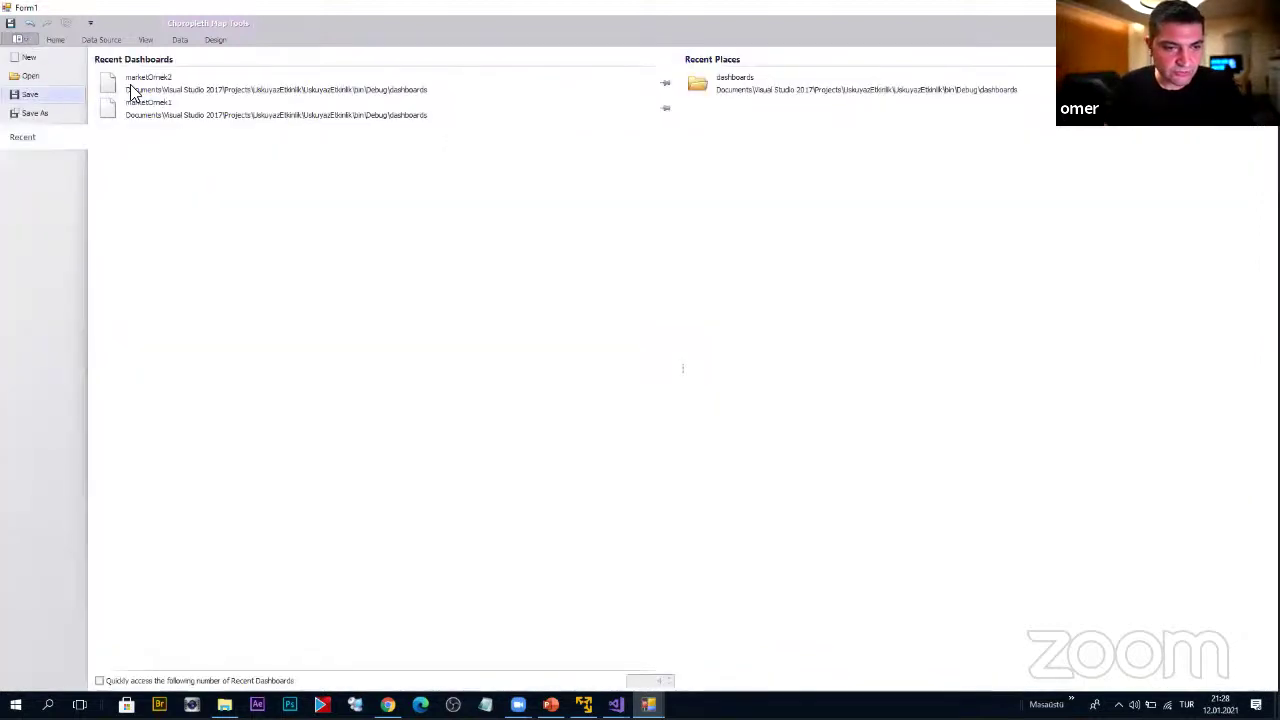
pyautogui.click(133, 90)
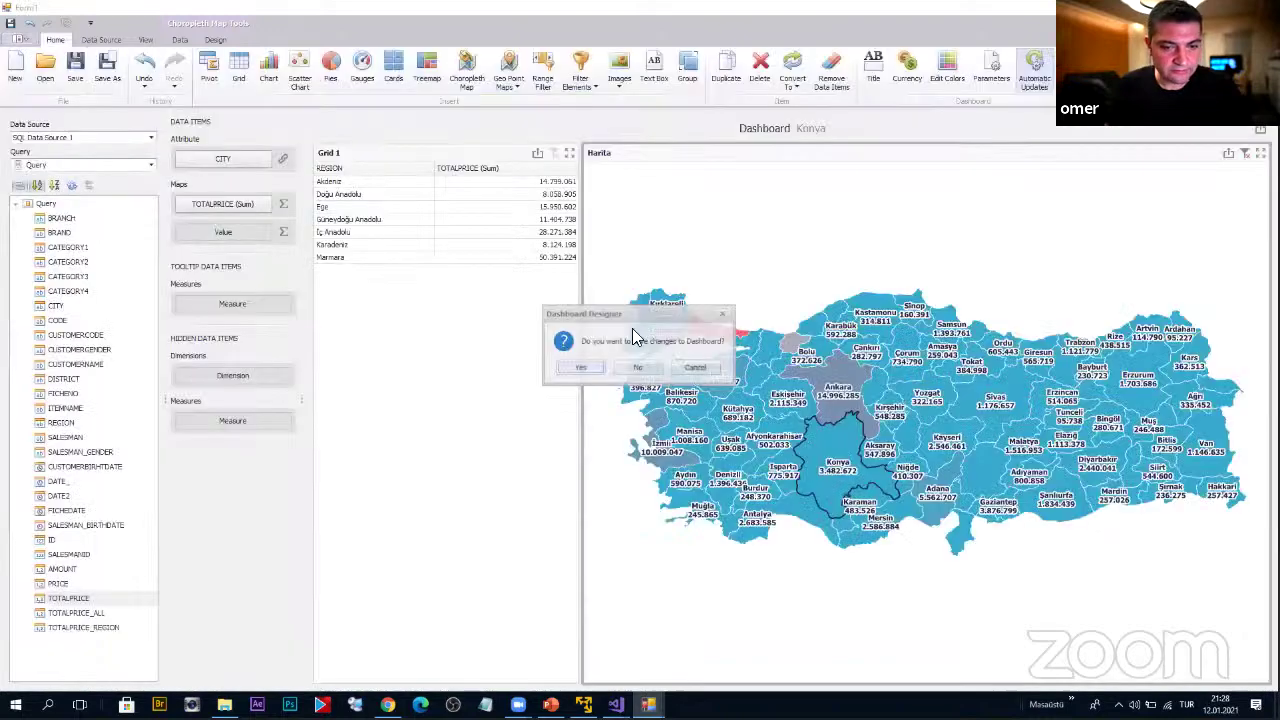
pyautogui.click(650, 368)
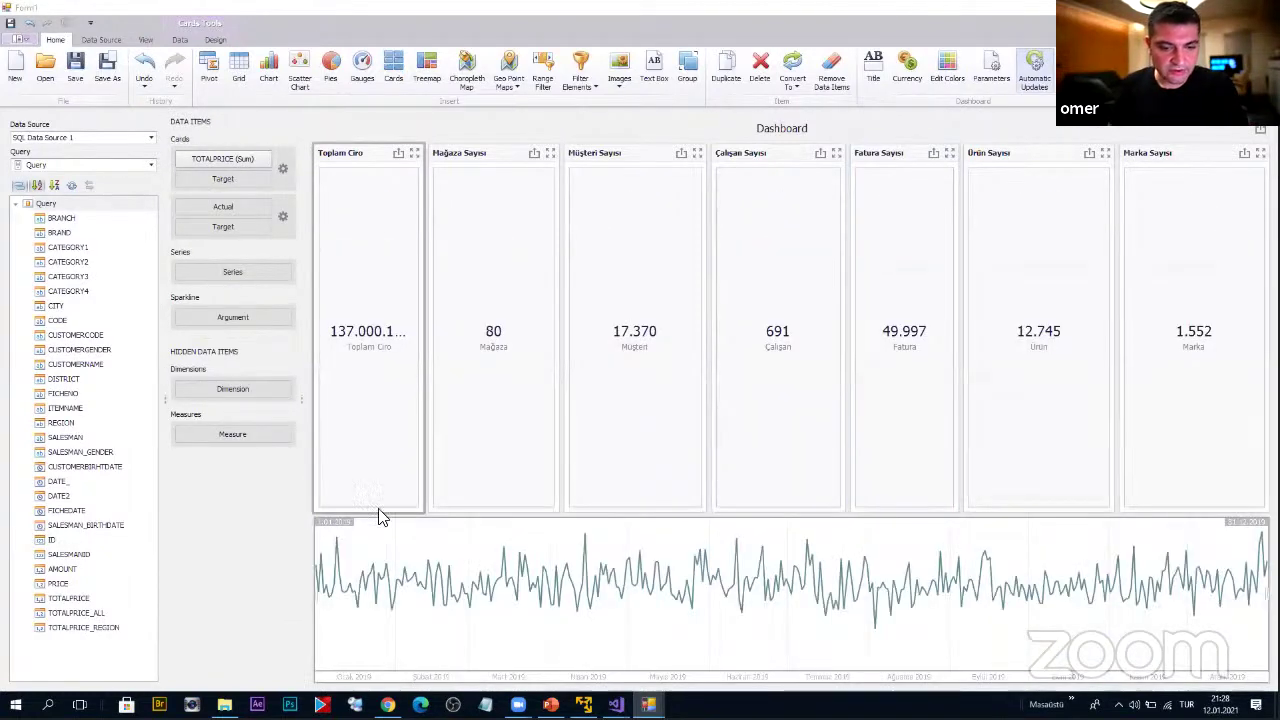
# Save the dashboard as marketOrnek3
pyautogui.click(22, 40)
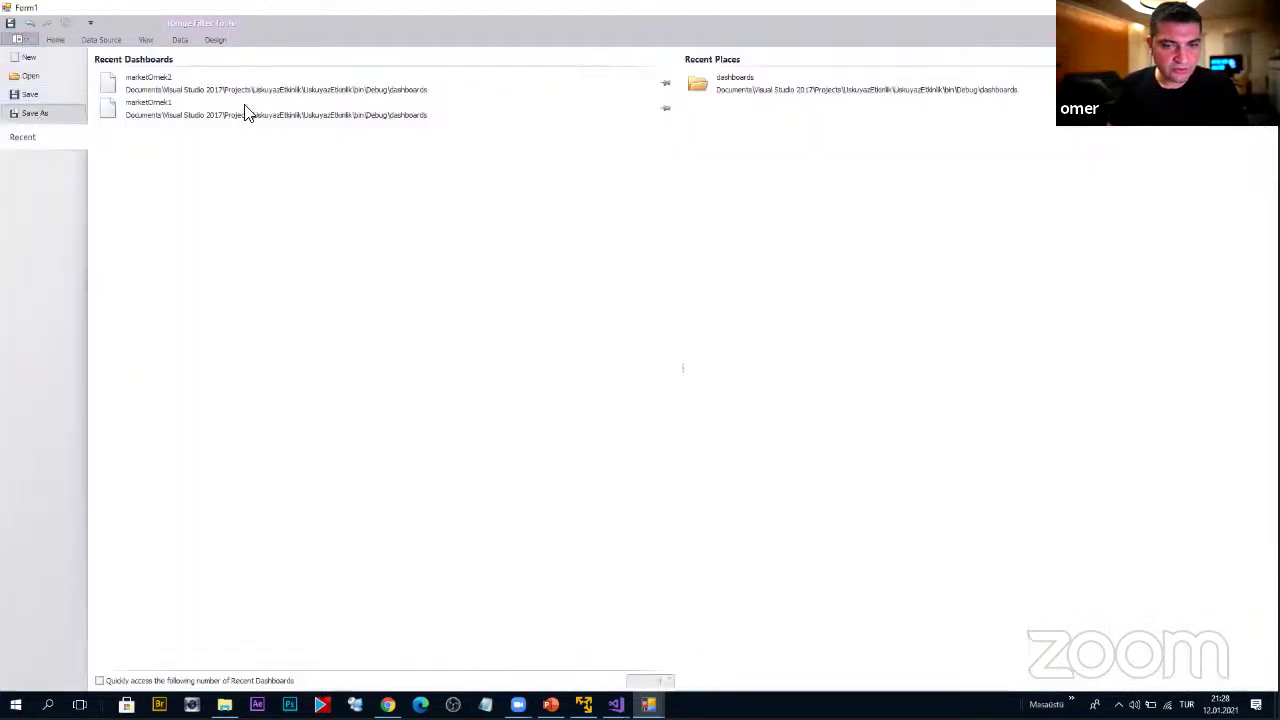
pyautogui.click(248, 112)
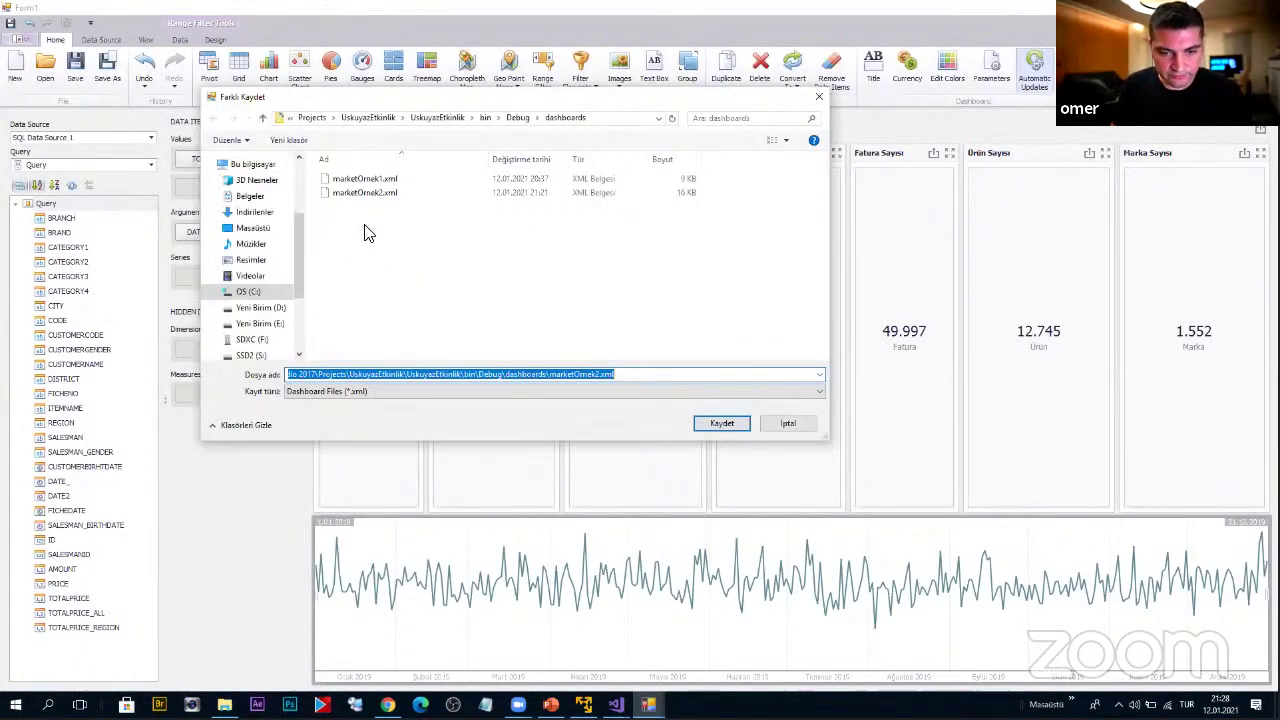
pyautogui.write('marketOrnek3')
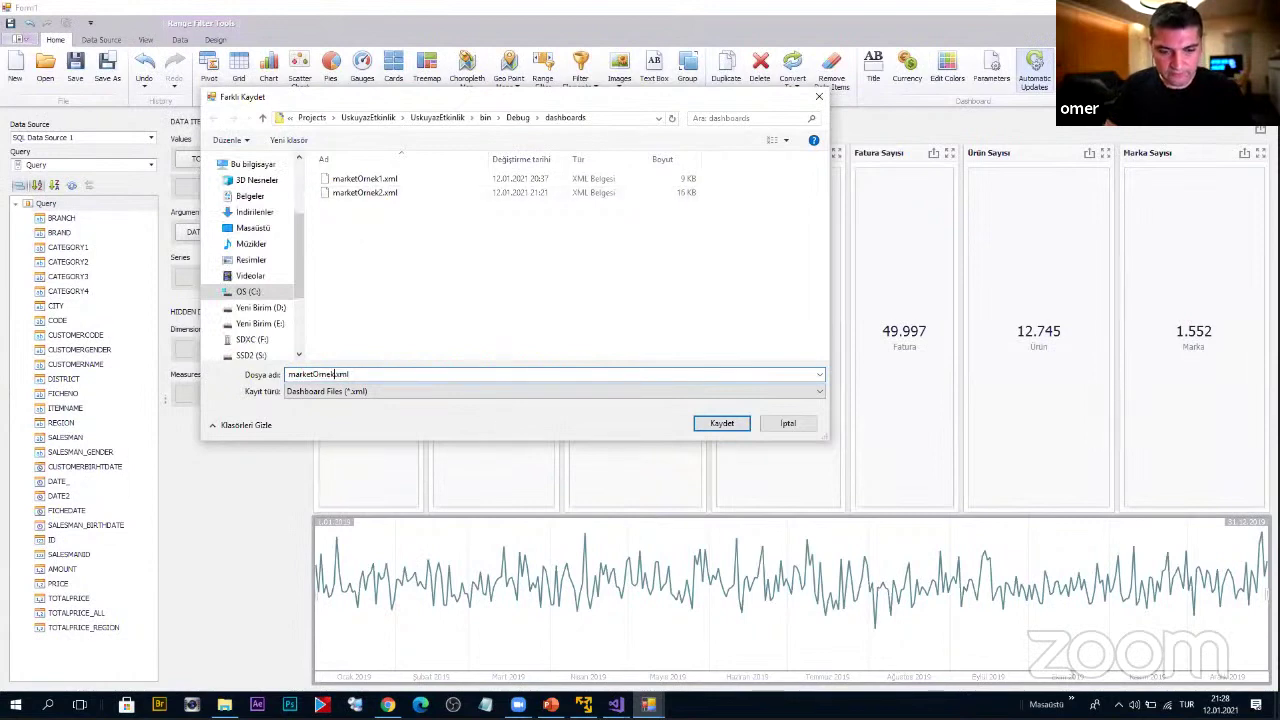
pyautogui.press('Return')
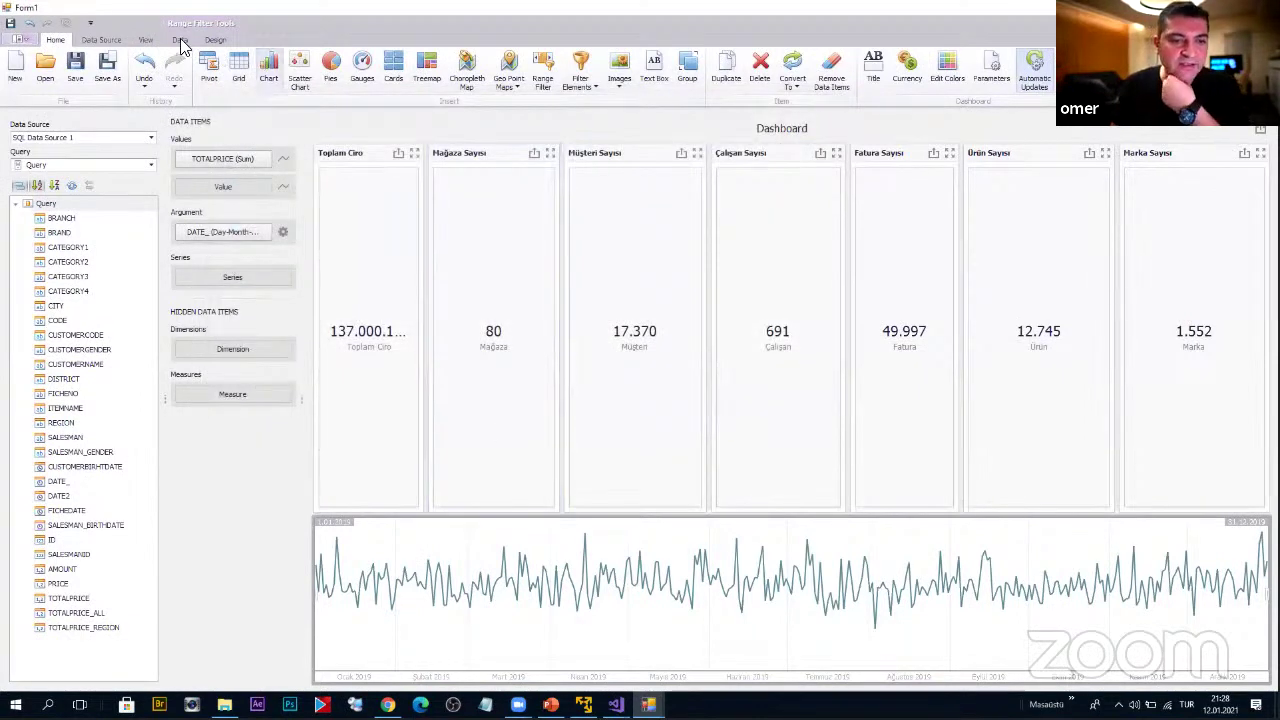
# Add a choropleth map item docked along the bottom beneath the cards
pyautogui.click(101, 39)
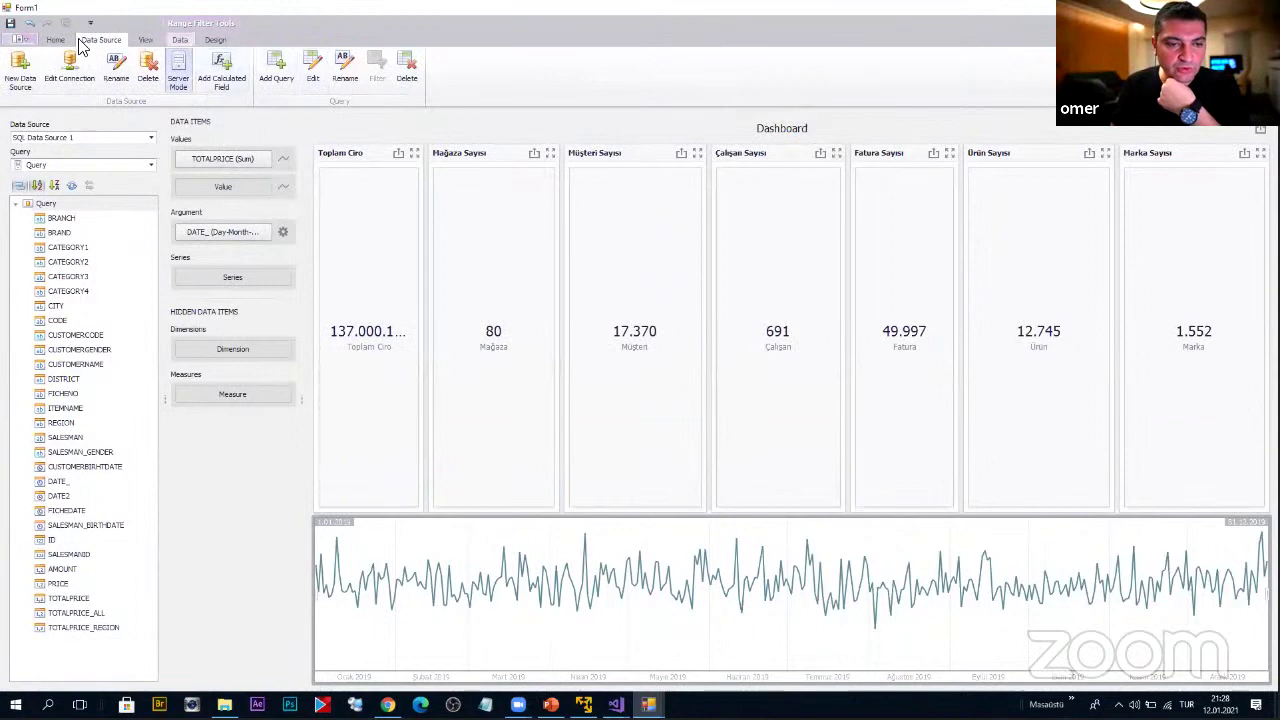
pyautogui.scroll(1, 421, 97)
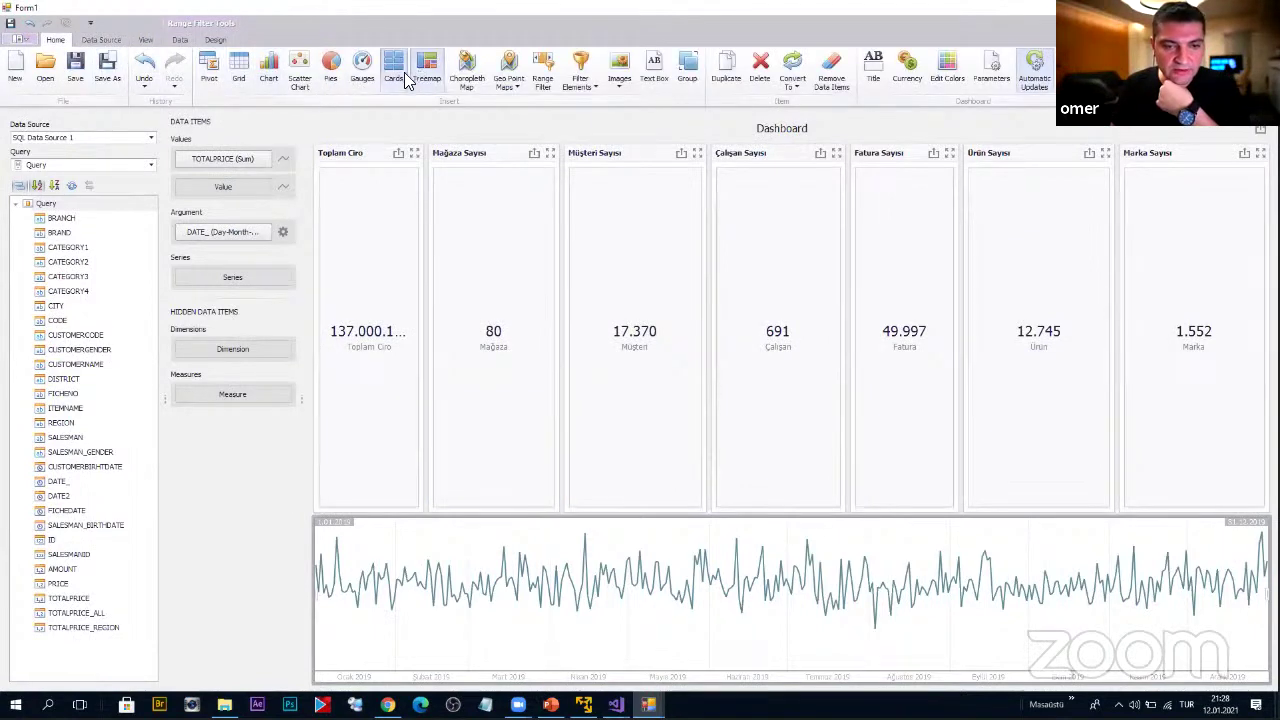
pyautogui.moveTo(857, 526); pyautogui.dragTo(332, 512)
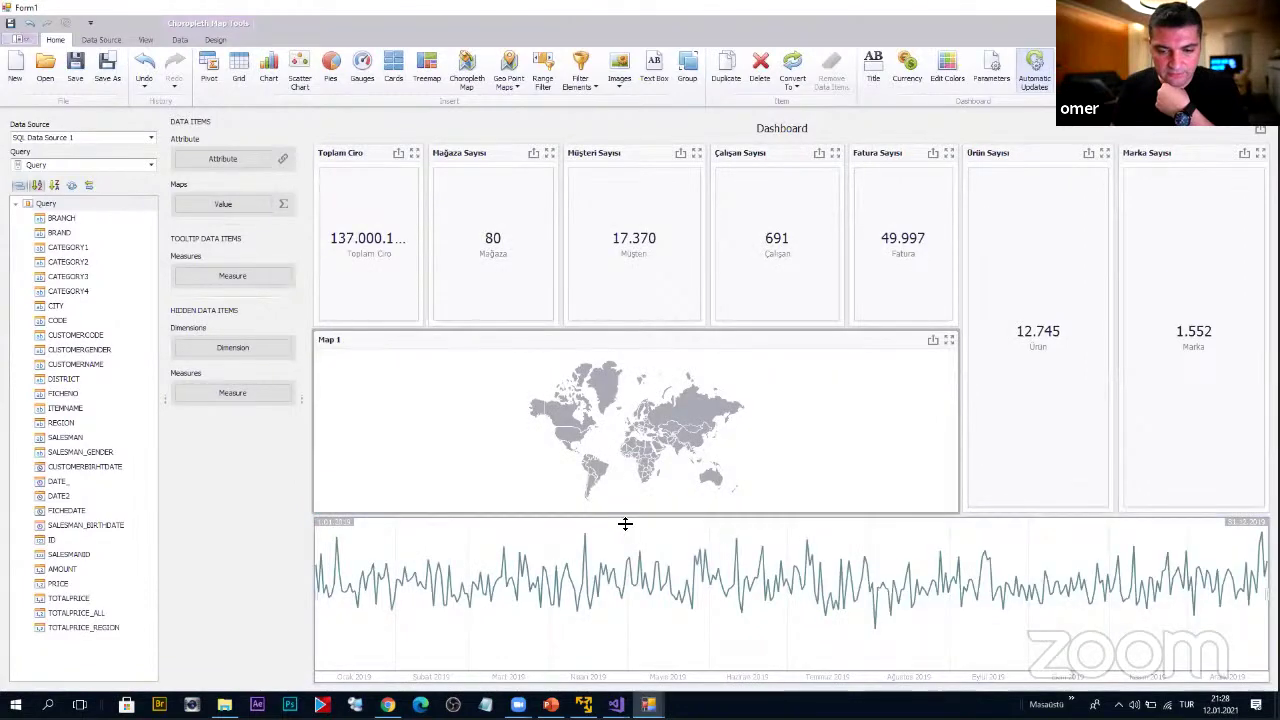
# Enlarge Map 1 and start loading a custom map shapefile from its context menu
pyautogui.moveTo(622, 518); pyautogui.dragTo(358, 650)
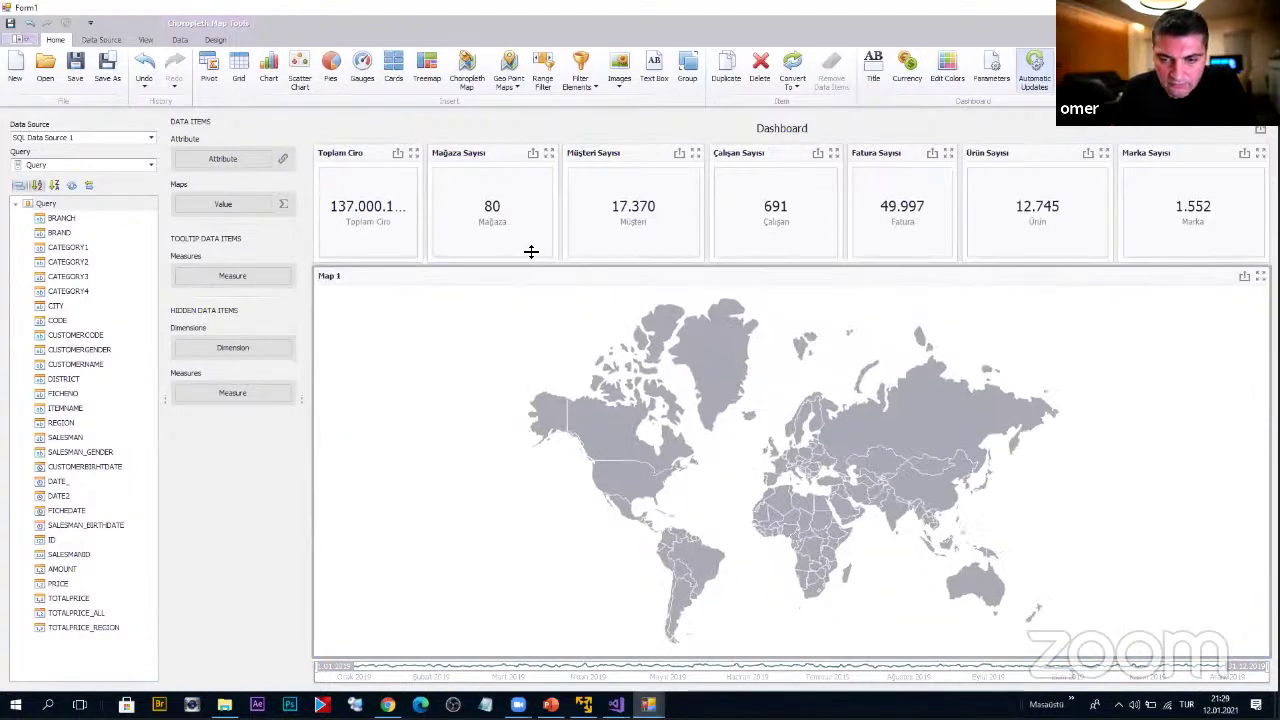
pyautogui.rightClick(517, 345)
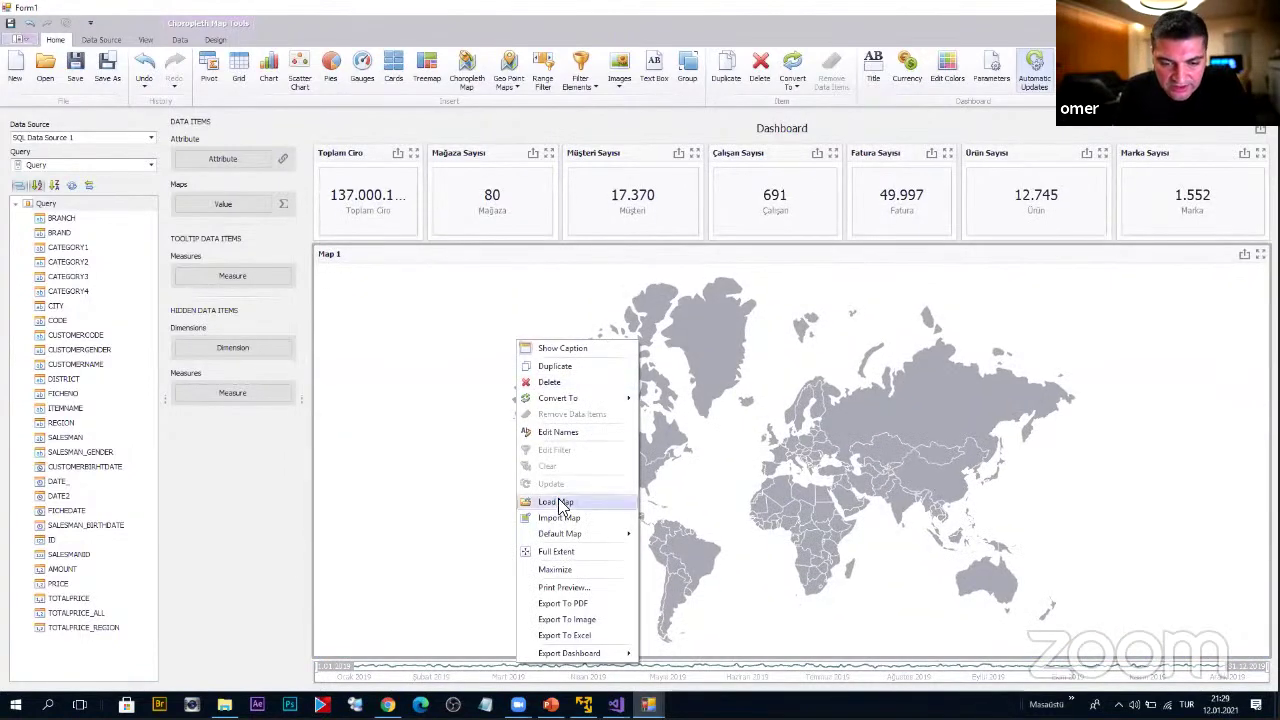
pyautogui.click(556, 502)
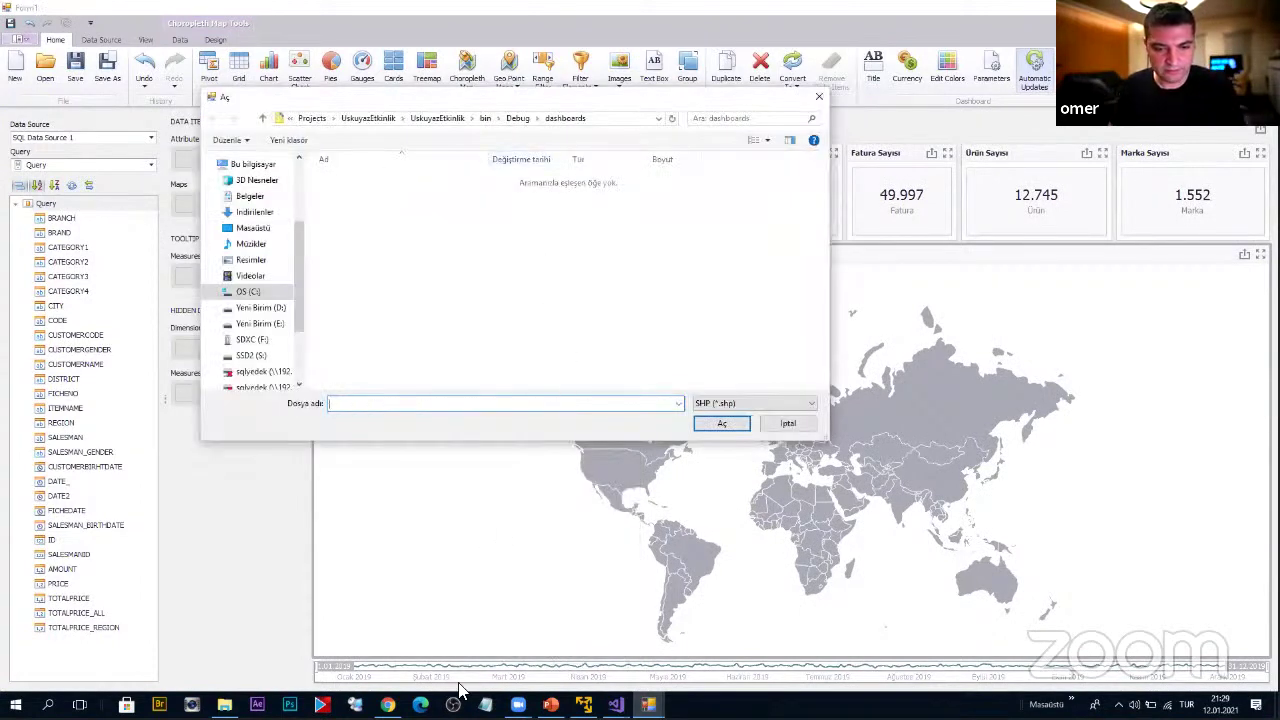
# In File Explorer, navigate to the UskudarUniv\Proje\Dashboards map folder holding the shape files
pyautogui.click(346, 645)
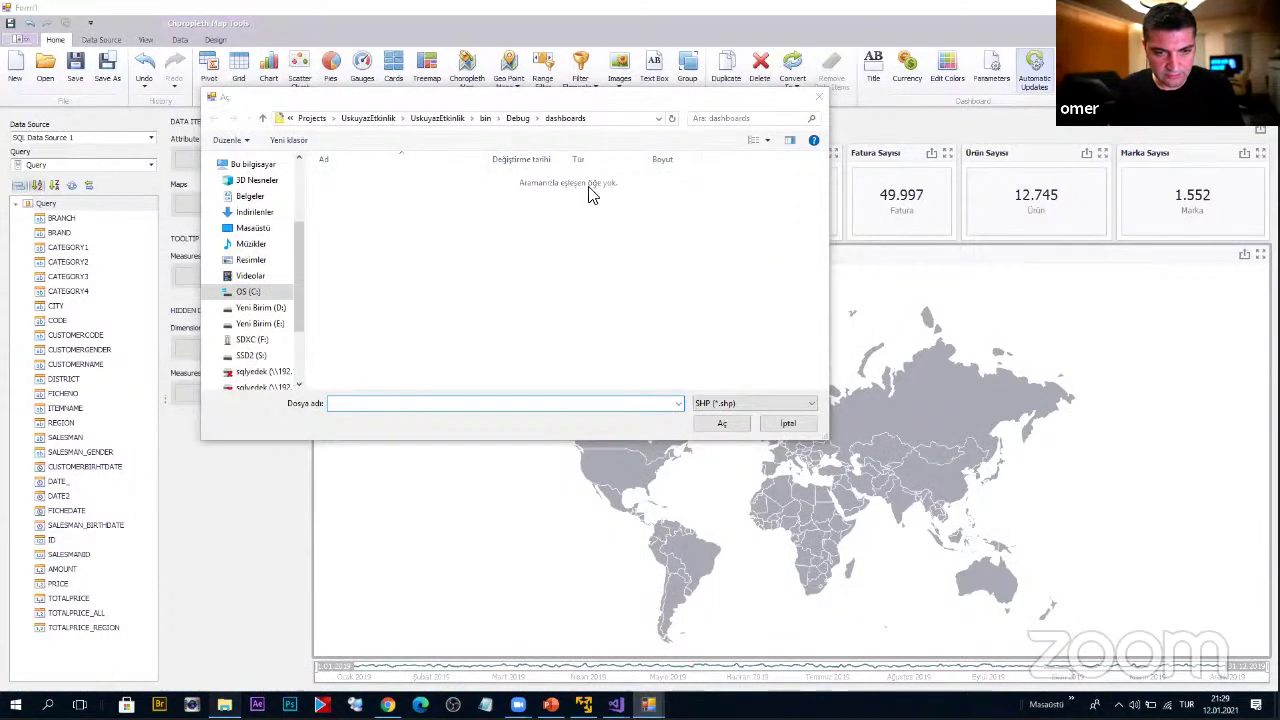
pyautogui.click(672, 145)
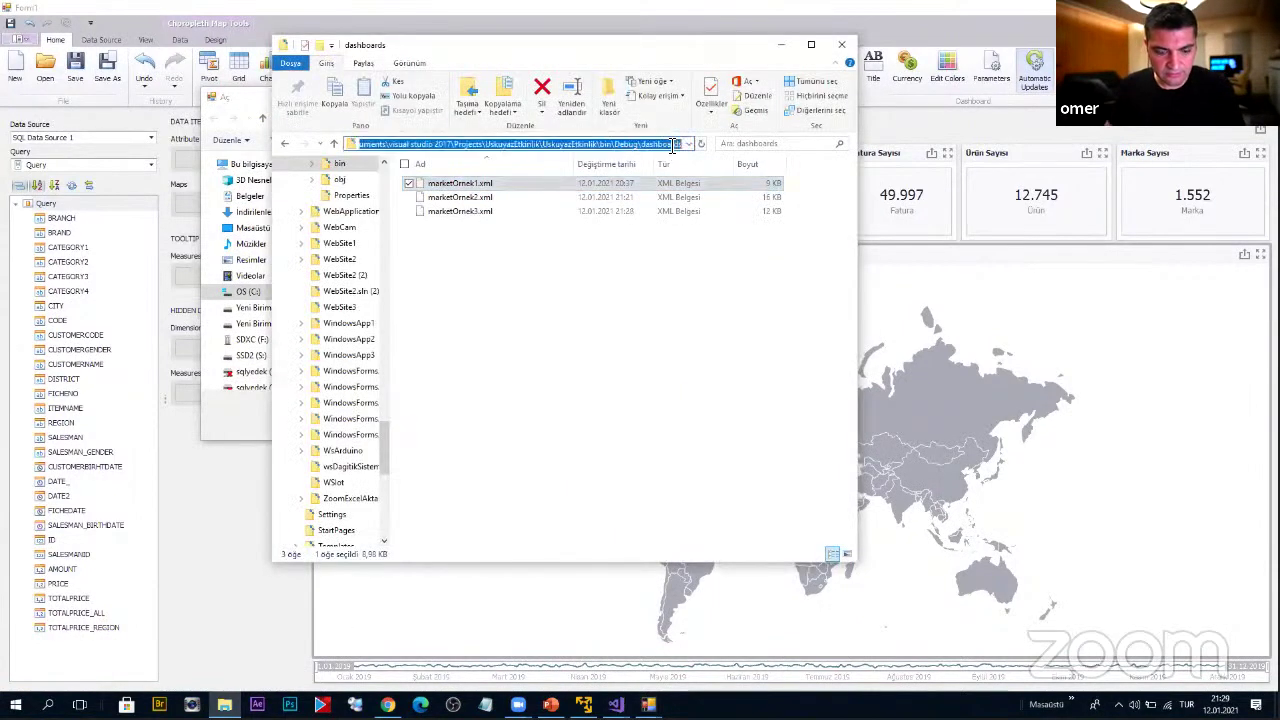
pyautogui.write('s:\\Egitimler\\us')
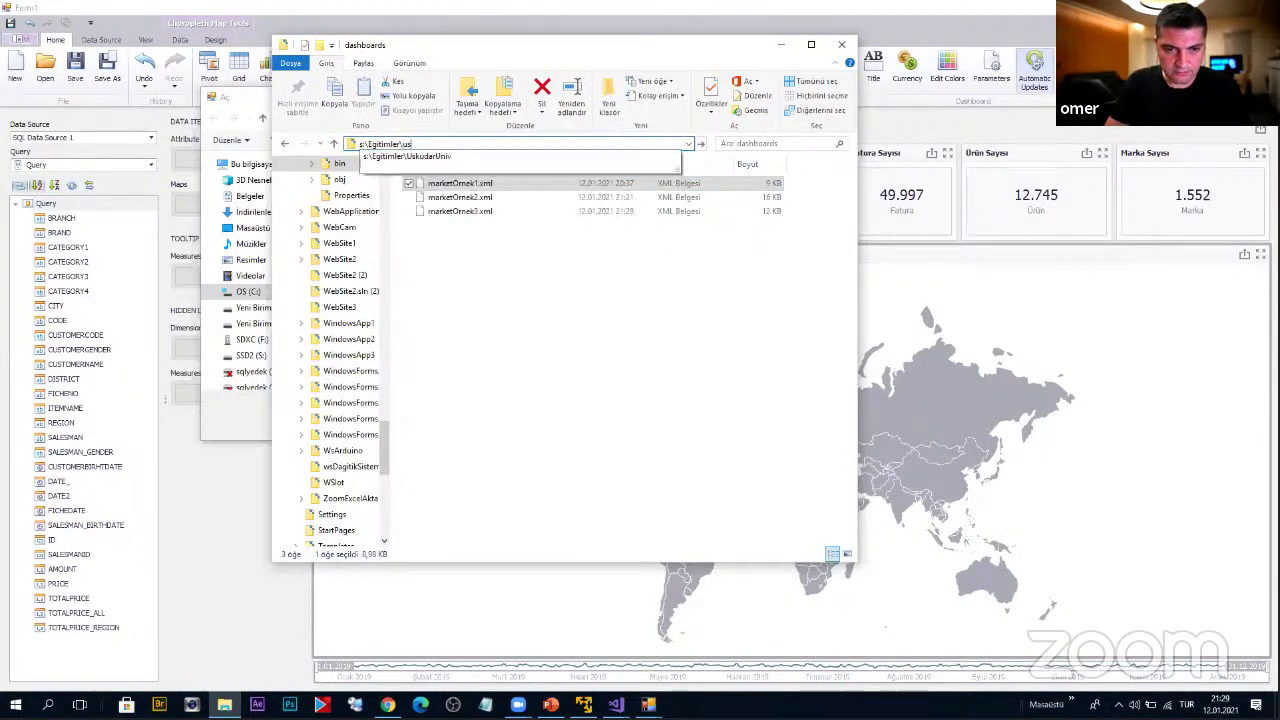
pyautogui.press('Down')
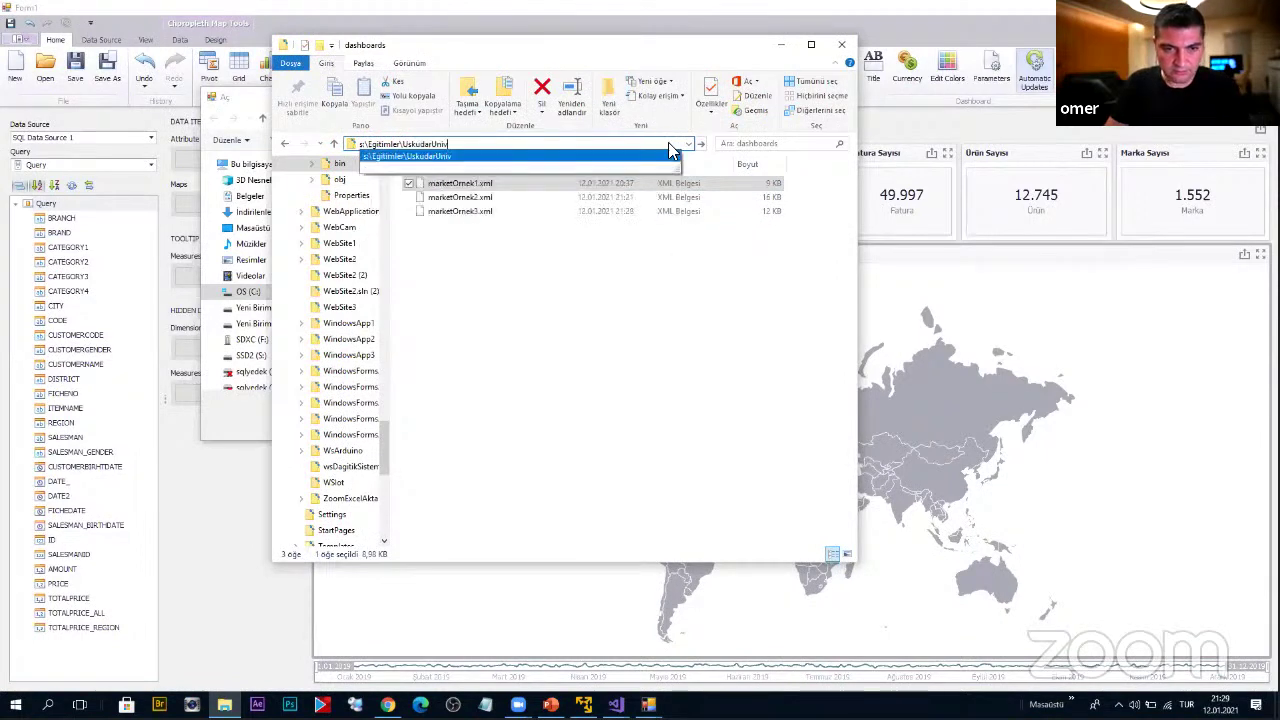
pyautogui.press('Return')
pyautogui.click(618, 143)
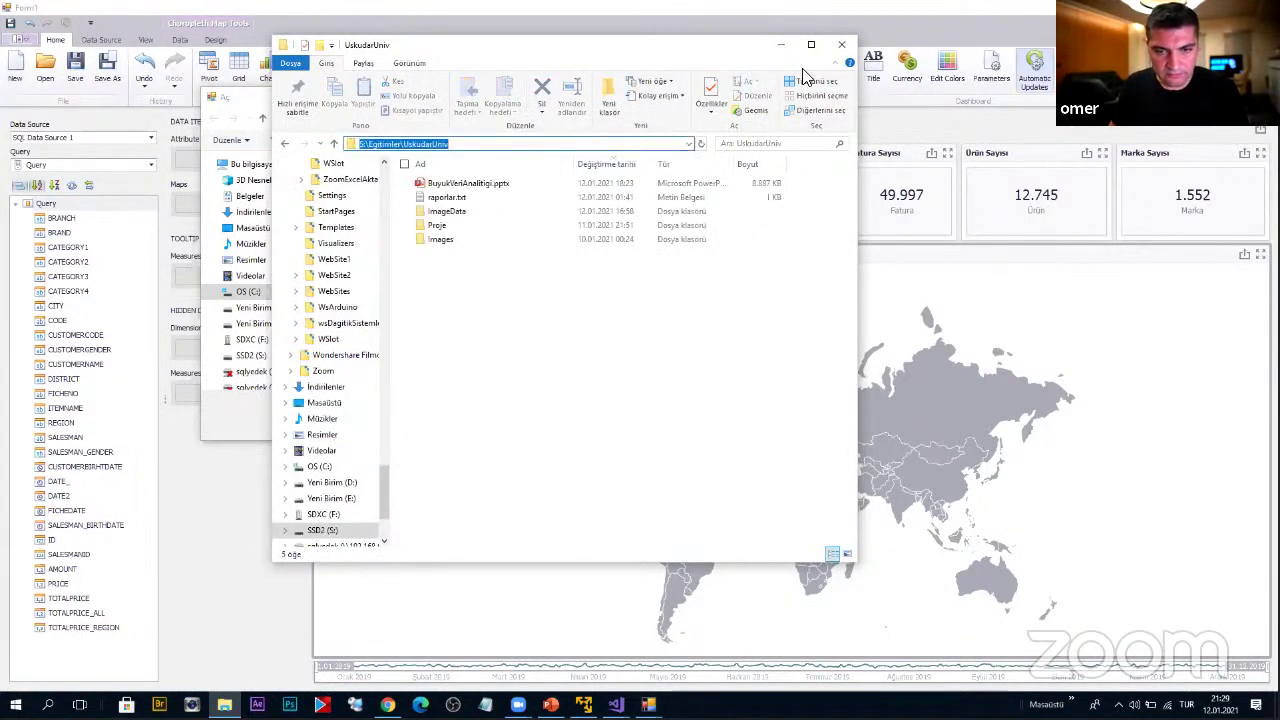
pyautogui.doubleClick(440, 225)
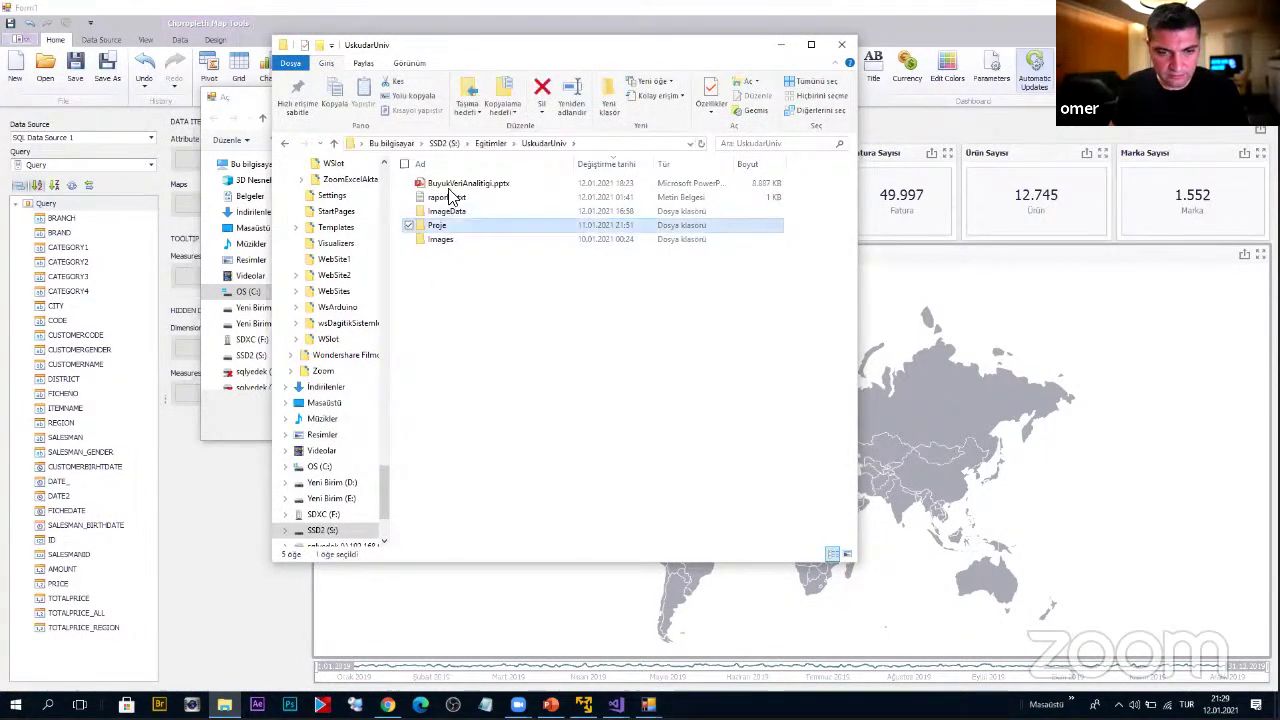
pyautogui.doubleClick(495, 181)
pyautogui.doubleClick(488, 189)
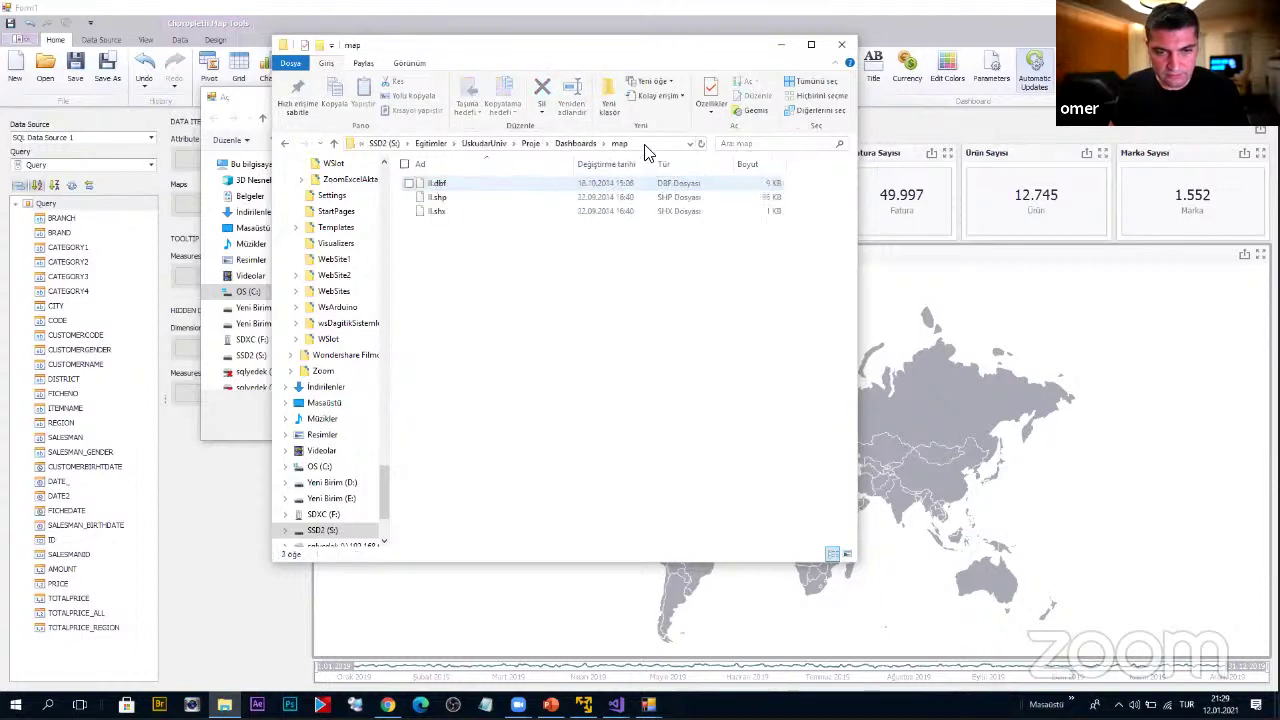
# Paste the copied map folder path into the open dialog and open il.shp
pyautogui.hotkey('alt', 'd')
pyautogui.hotkey('ctrl', 'c')
pyautogui.hotkey('alt', 'Tab')
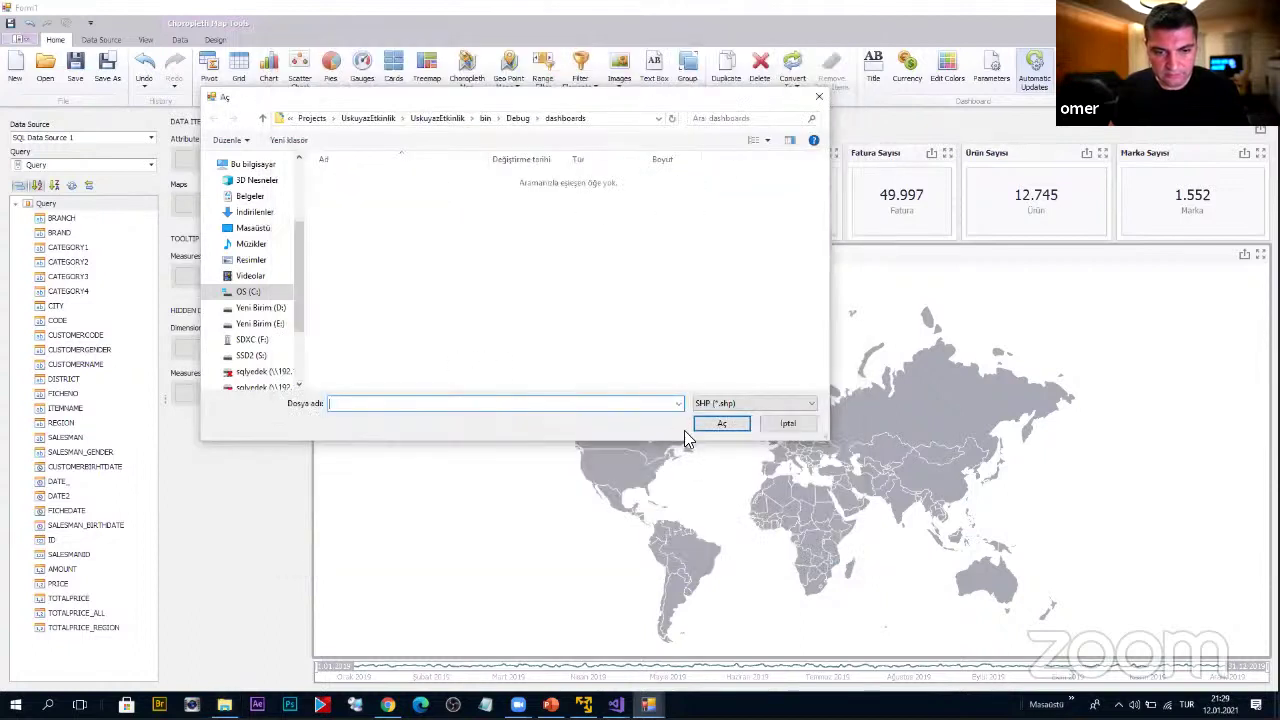
pyautogui.hotkey('ctrl', 'v')
pyautogui.click(720, 423)
pyautogui.doubleClick(352, 182)
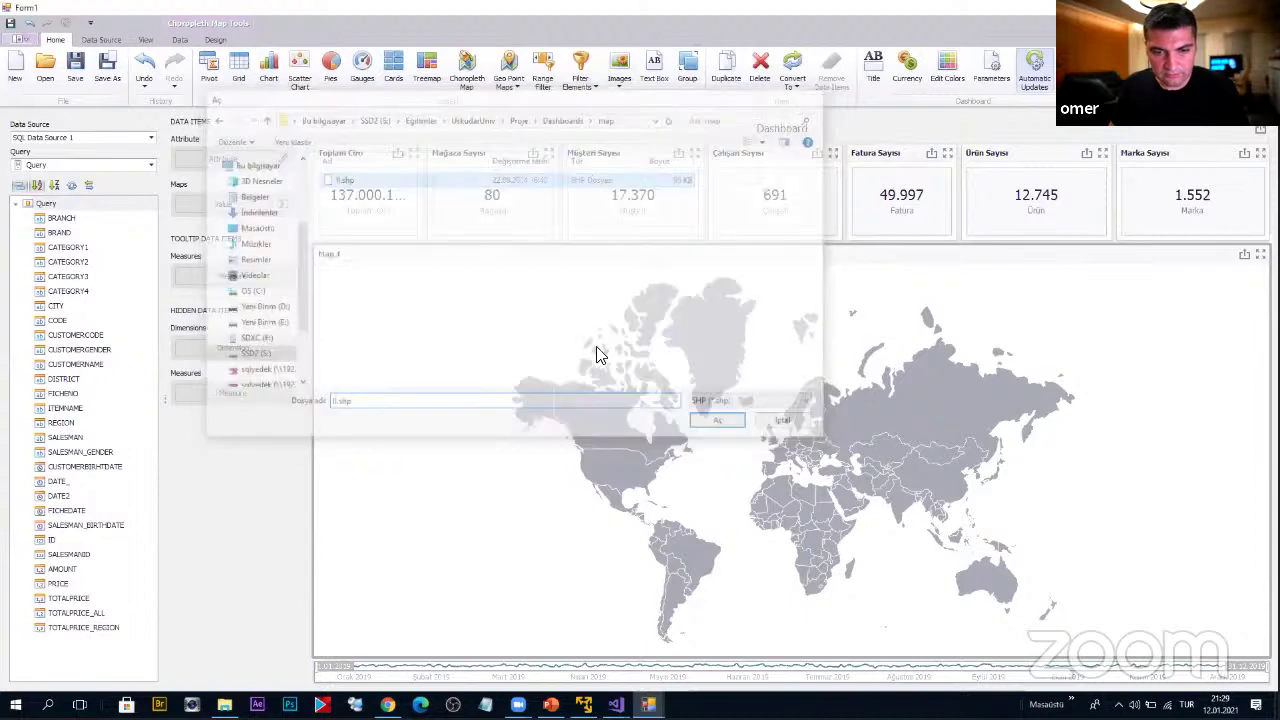
# Bind CITY as the map attribute and PRICE (Sum) as value, formatted as Number in Ones
pyautogui.moveTo(57, 584); pyautogui.dragTo(226, 209)
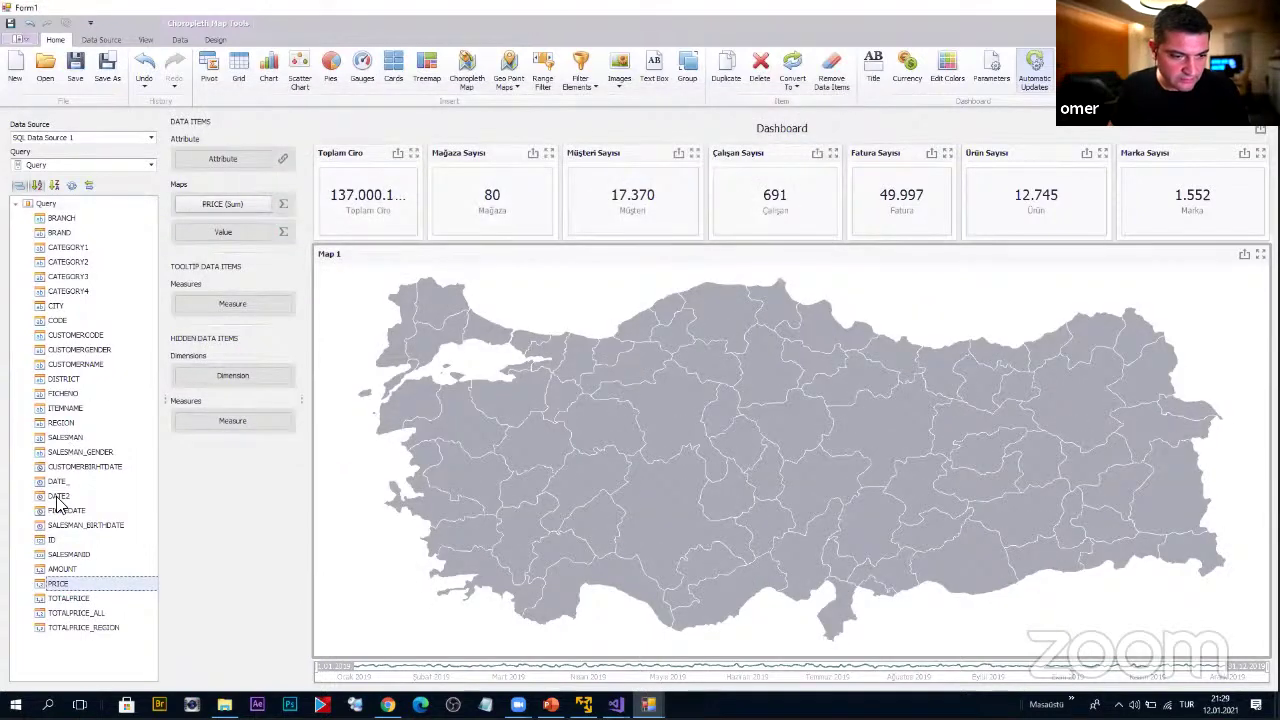
pyautogui.moveTo(58, 306); pyautogui.dragTo(228, 158)
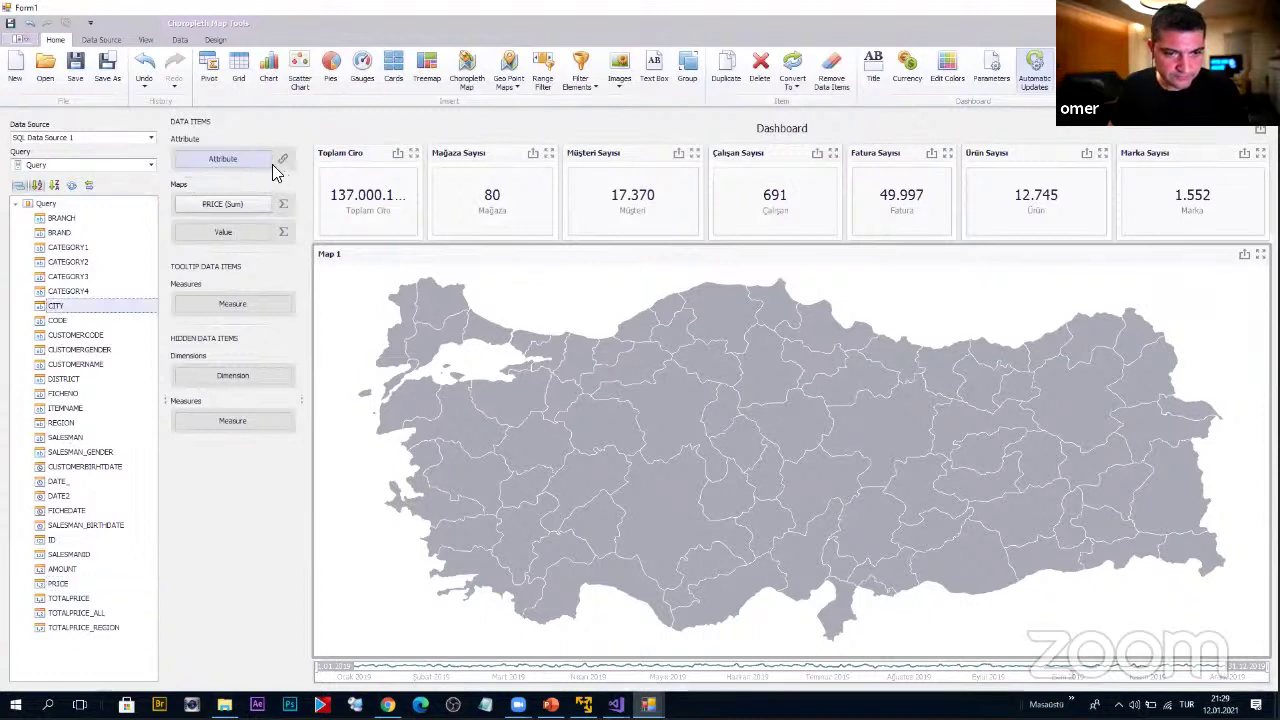
pyautogui.click(265, 204)
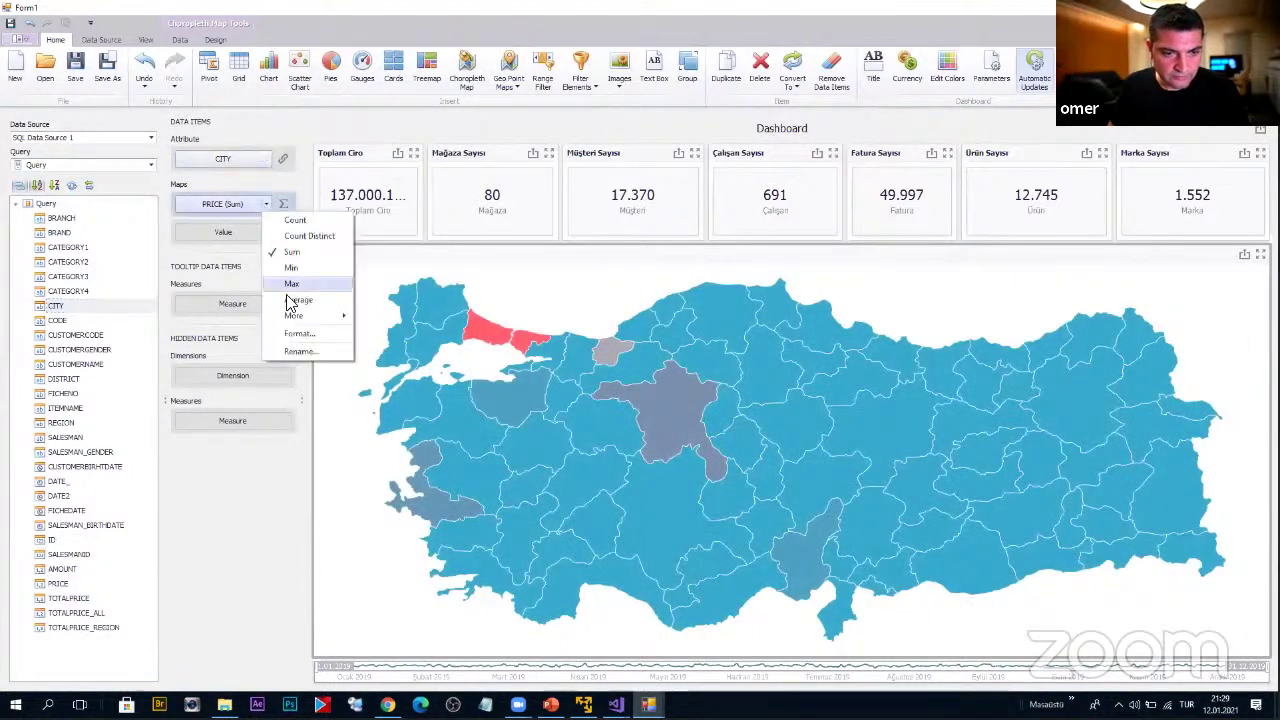
pyautogui.click(294, 335)
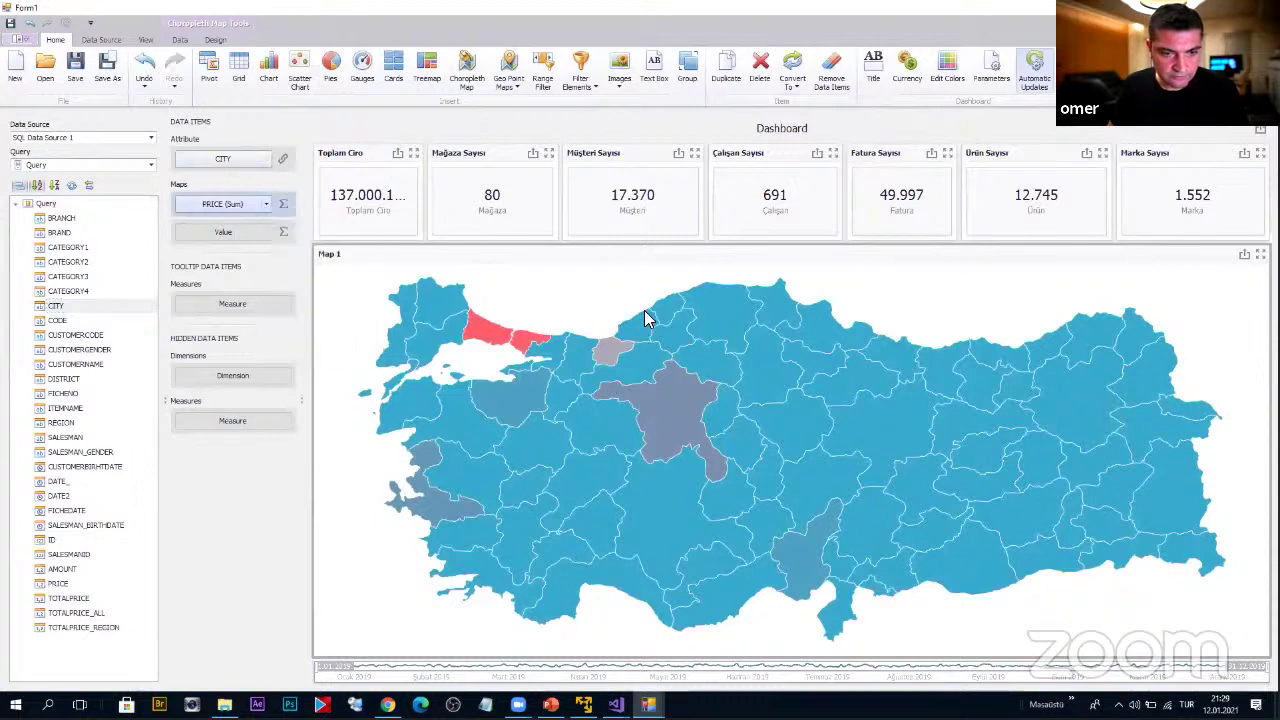
pyautogui.click(626, 260)
pyautogui.click(614, 276)
pyautogui.click(612, 276)
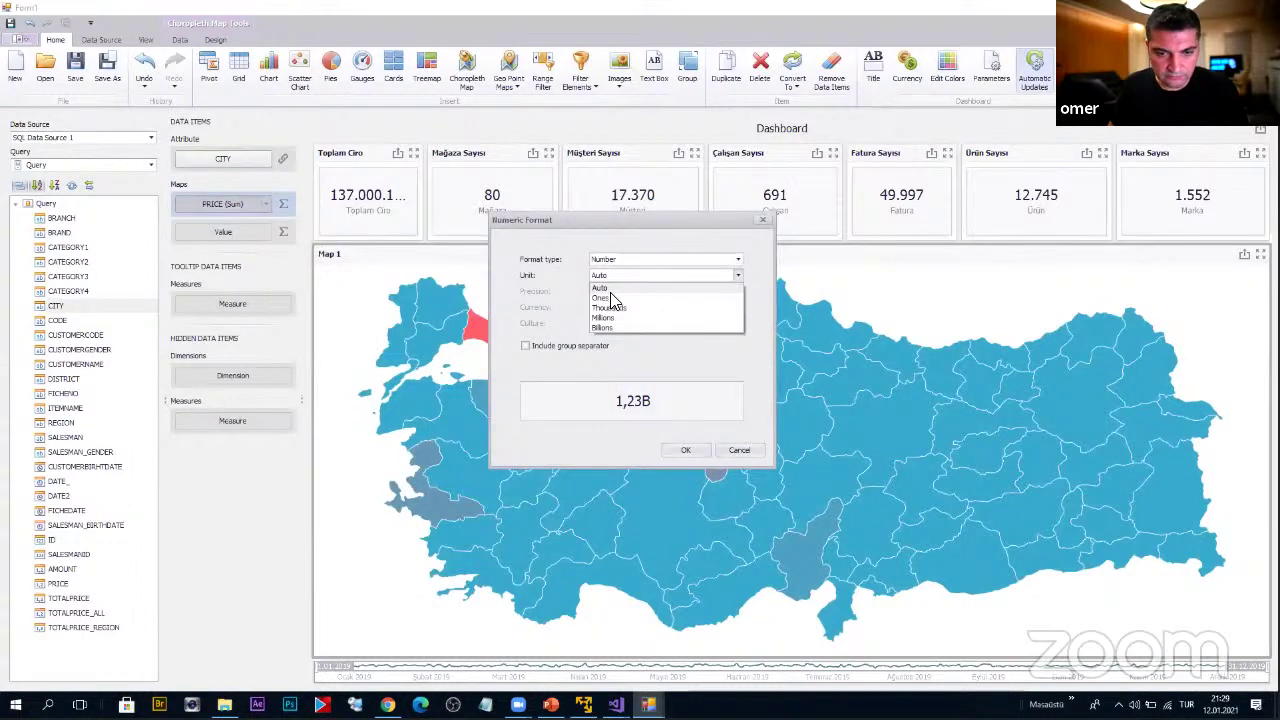
pyautogui.click(605, 292)
pyautogui.click(670, 449)
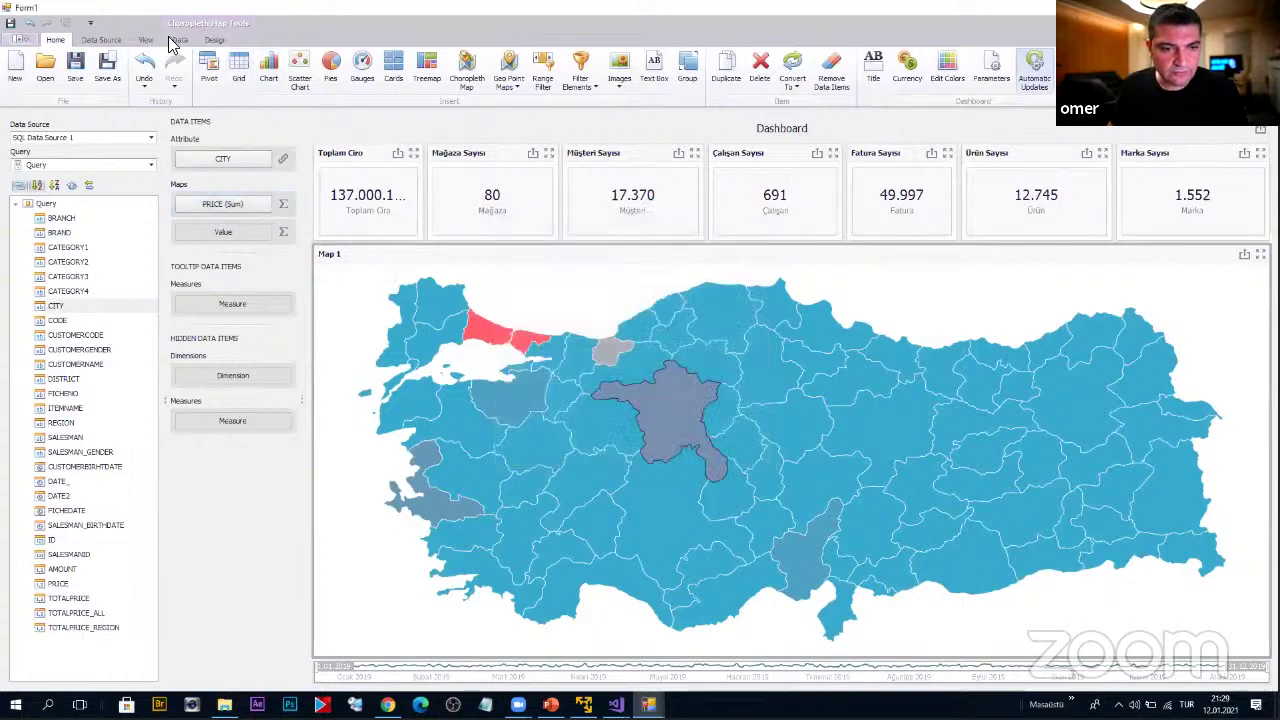
pyautogui.click(215, 39)
# Label the cities with their NAME attribute plus the summary value
pyautogui.click(329, 80)
pyautogui.click(580, 323)
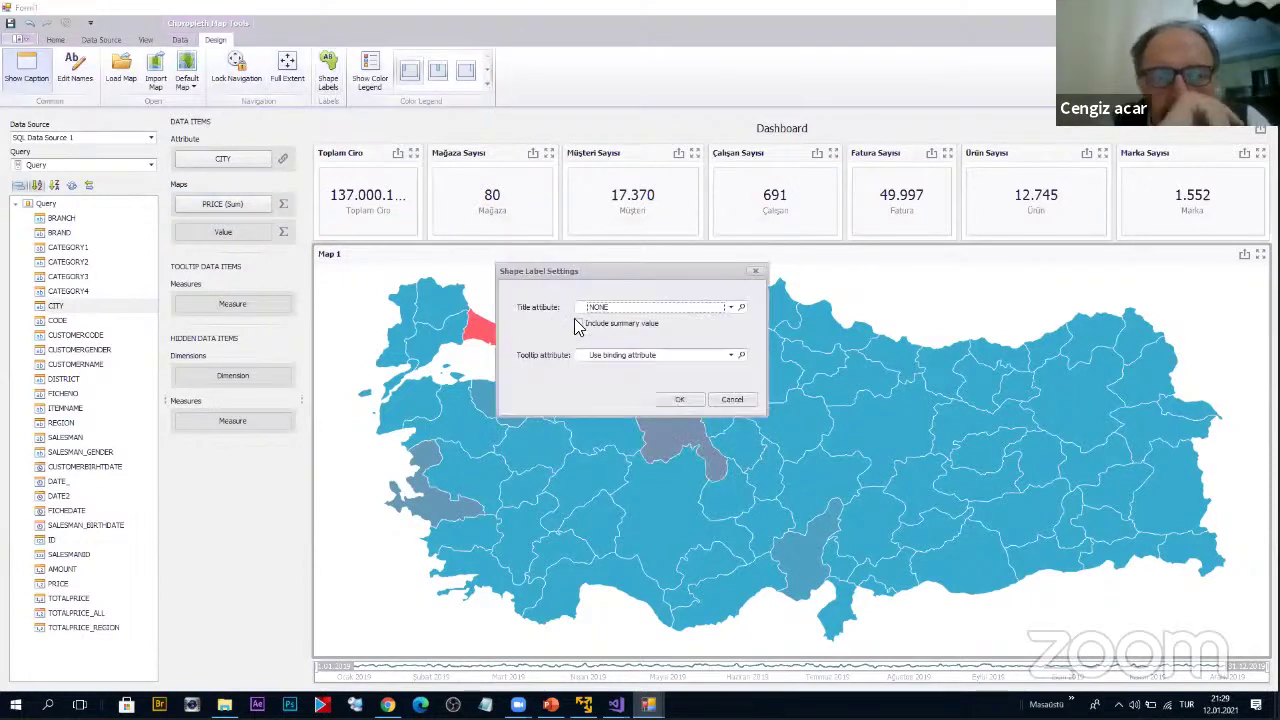
pyautogui.click(626, 308)
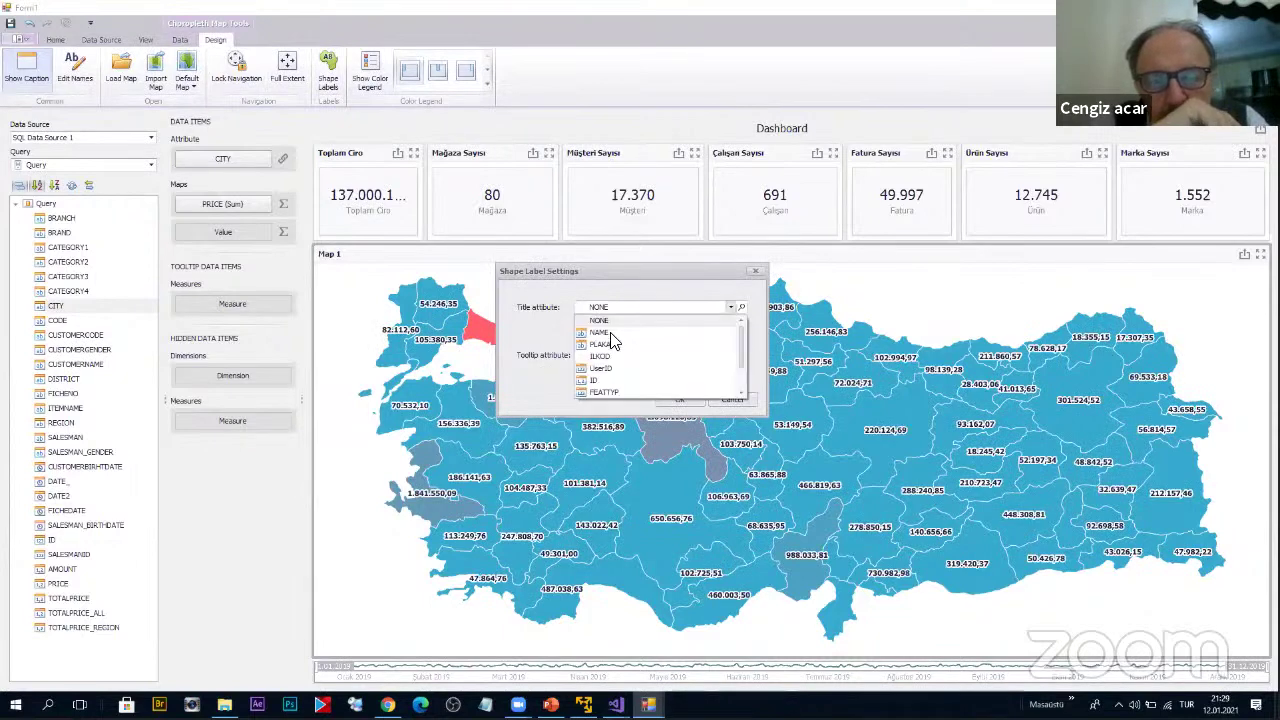
pyautogui.click(606, 337)
pyautogui.click(679, 399)
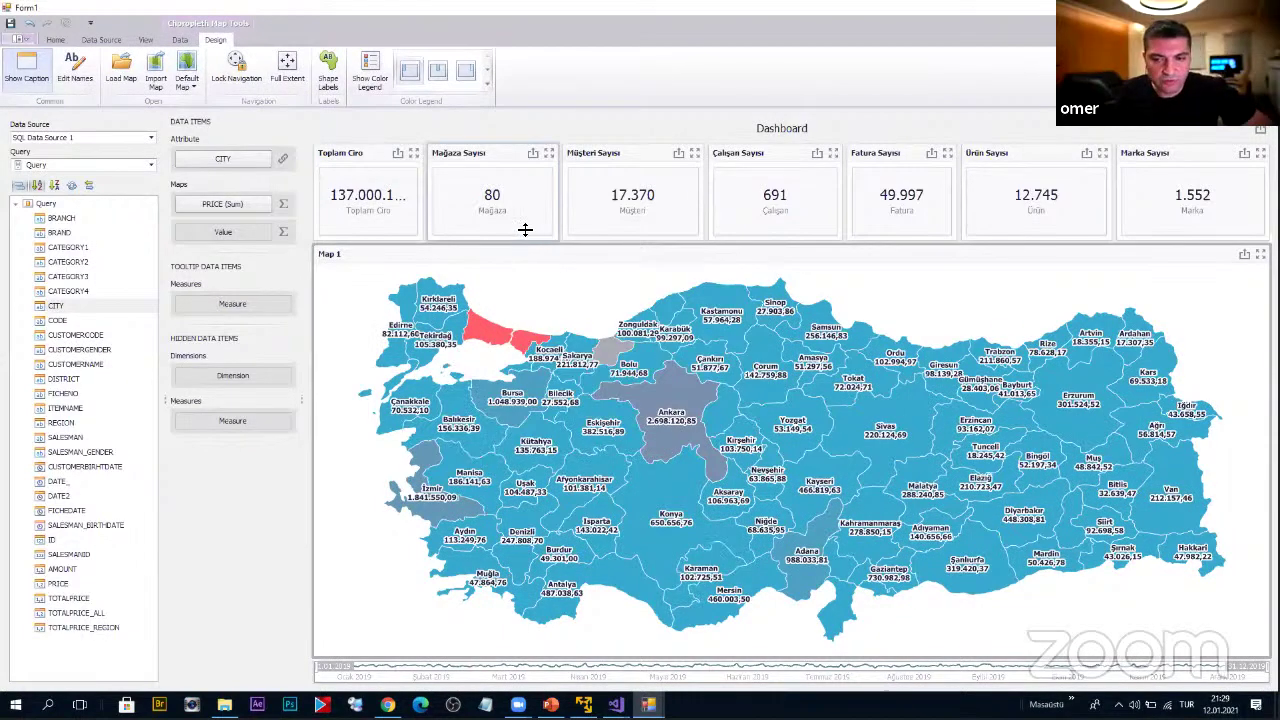
# Shrink the KPI card row to enlarge the map and filter the dashboard to Kırşehir
pyautogui.moveTo(471, 226); pyautogui.dragTo(471, 214)
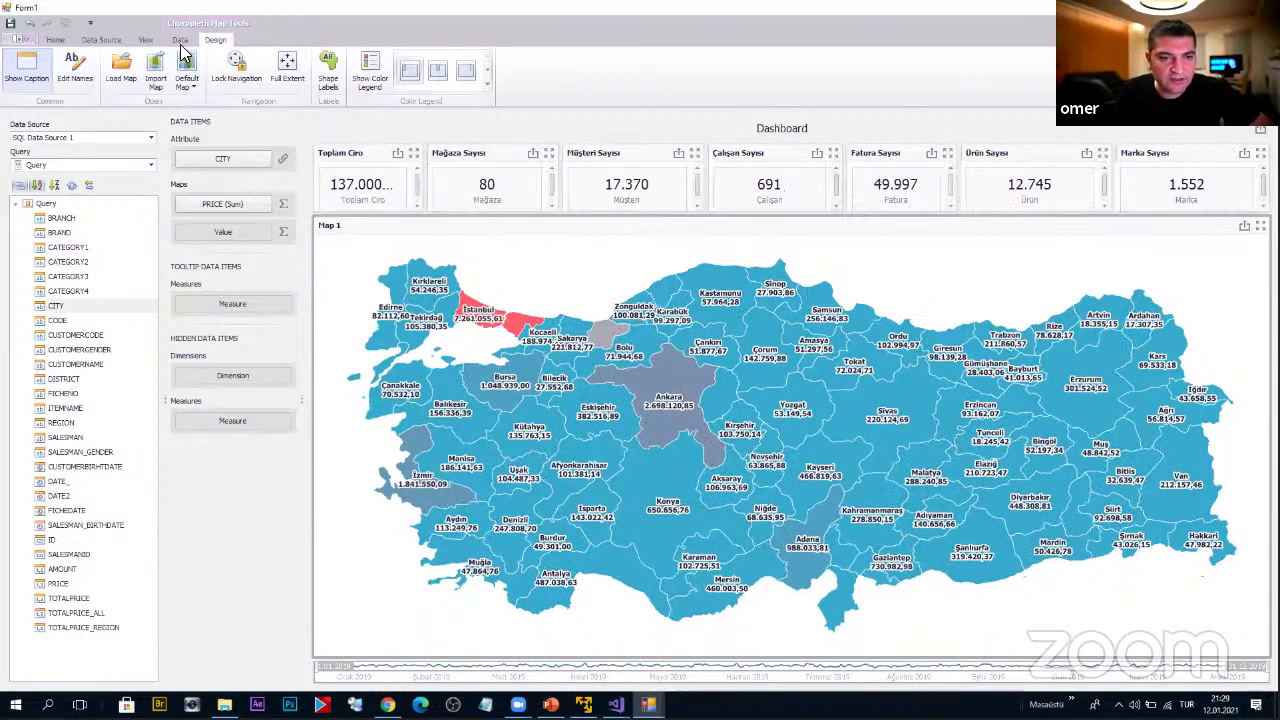
pyautogui.click(180, 41)
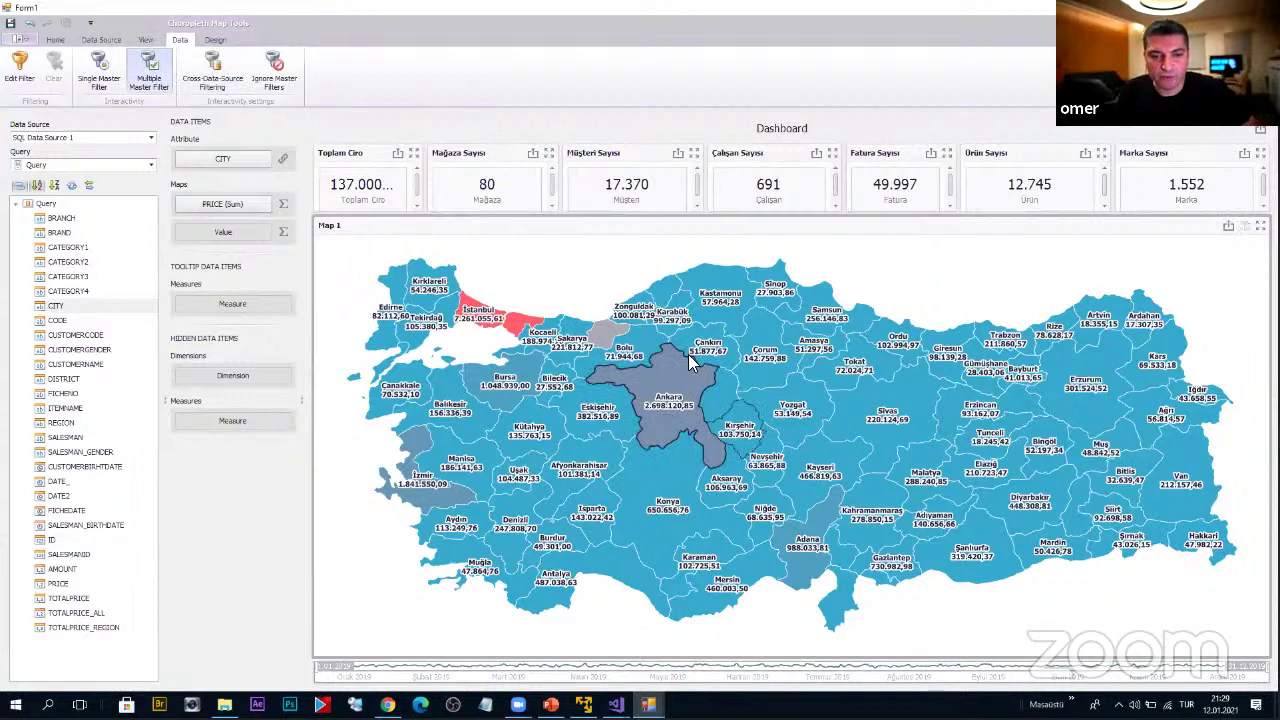
pyautogui.click(742, 420)
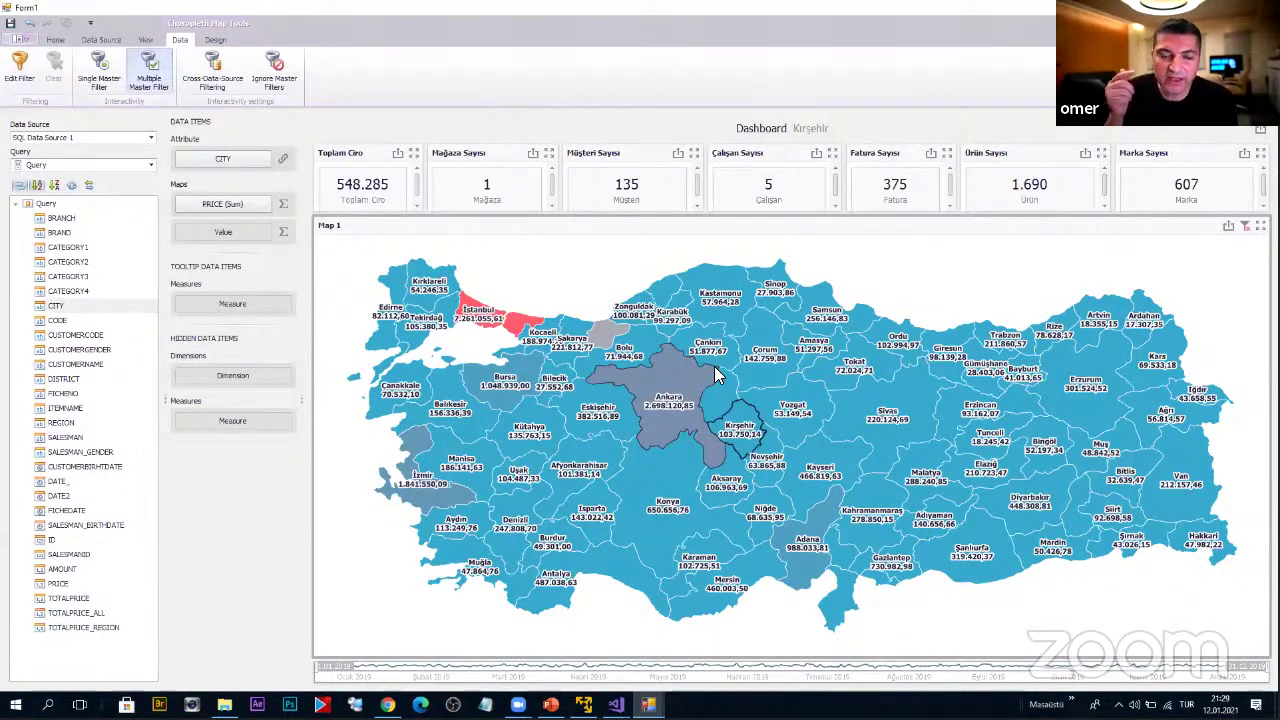
pyautogui.moveTo(716, 375)
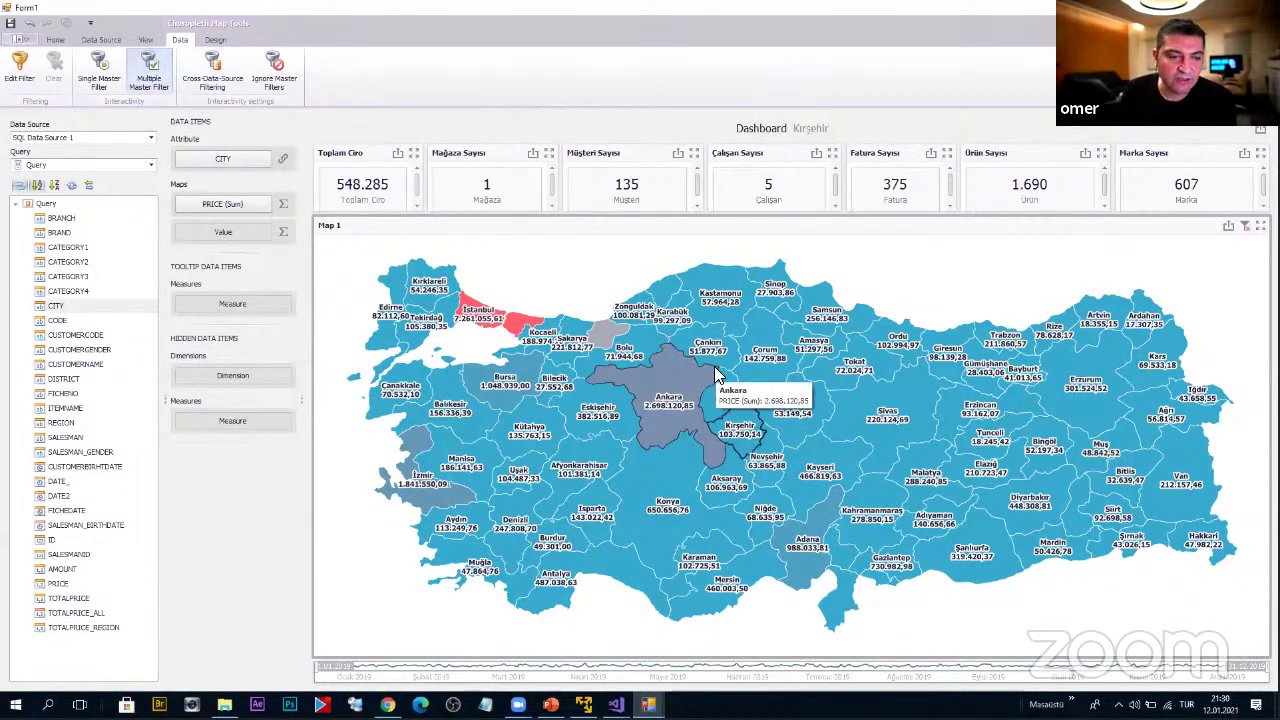
# Insert a new chart and place it beneath the map
pyautogui.click(55, 40)
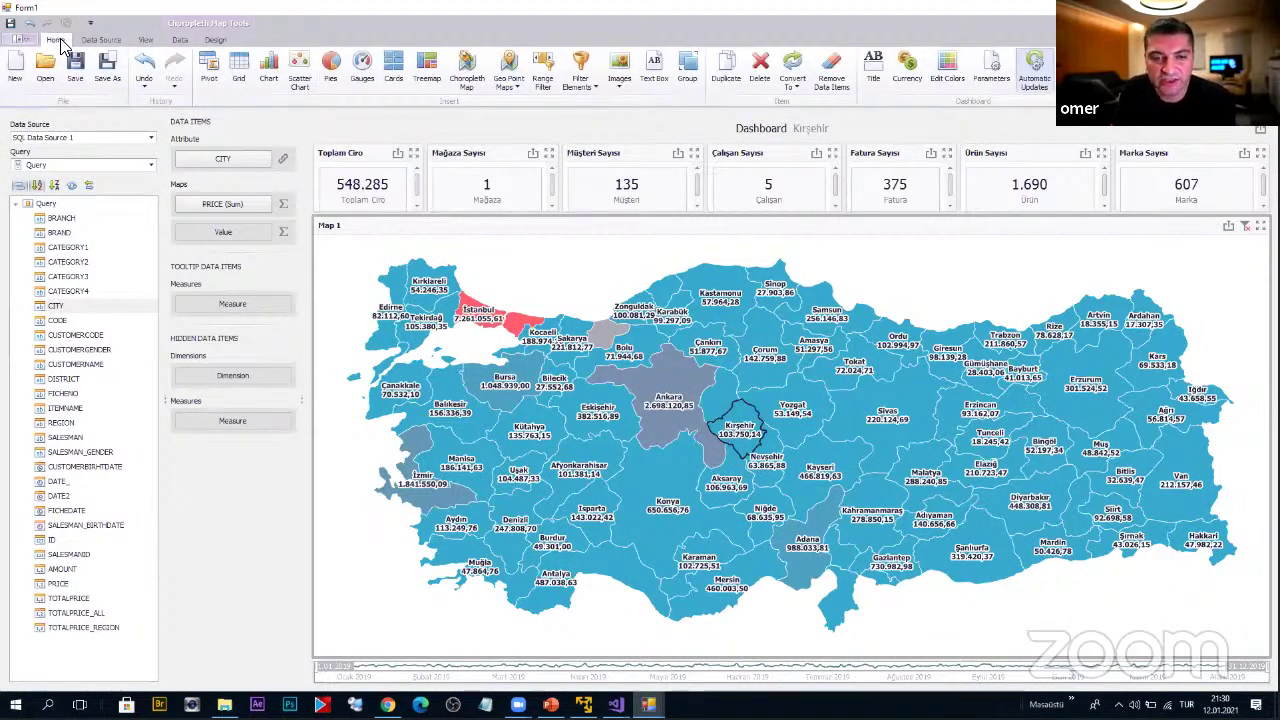
pyautogui.click(271, 90)
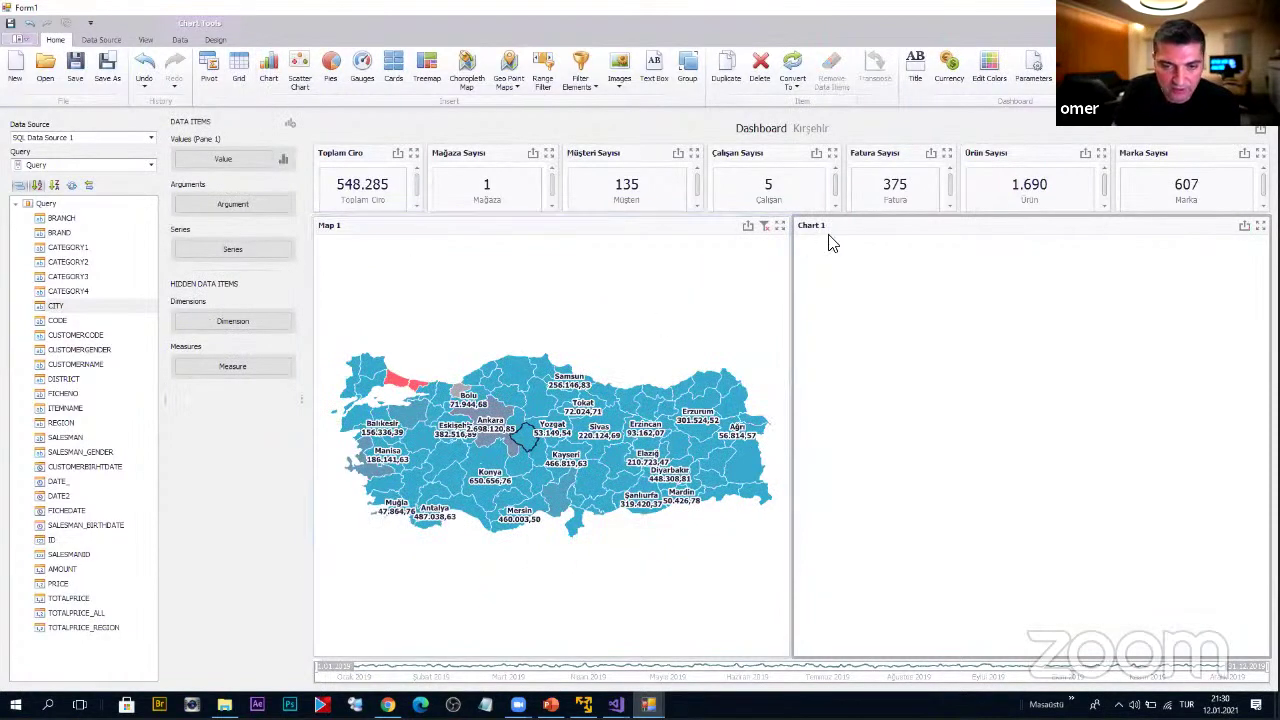
pyautogui.moveTo(822, 248); pyautogui.dragTo(572, 652)
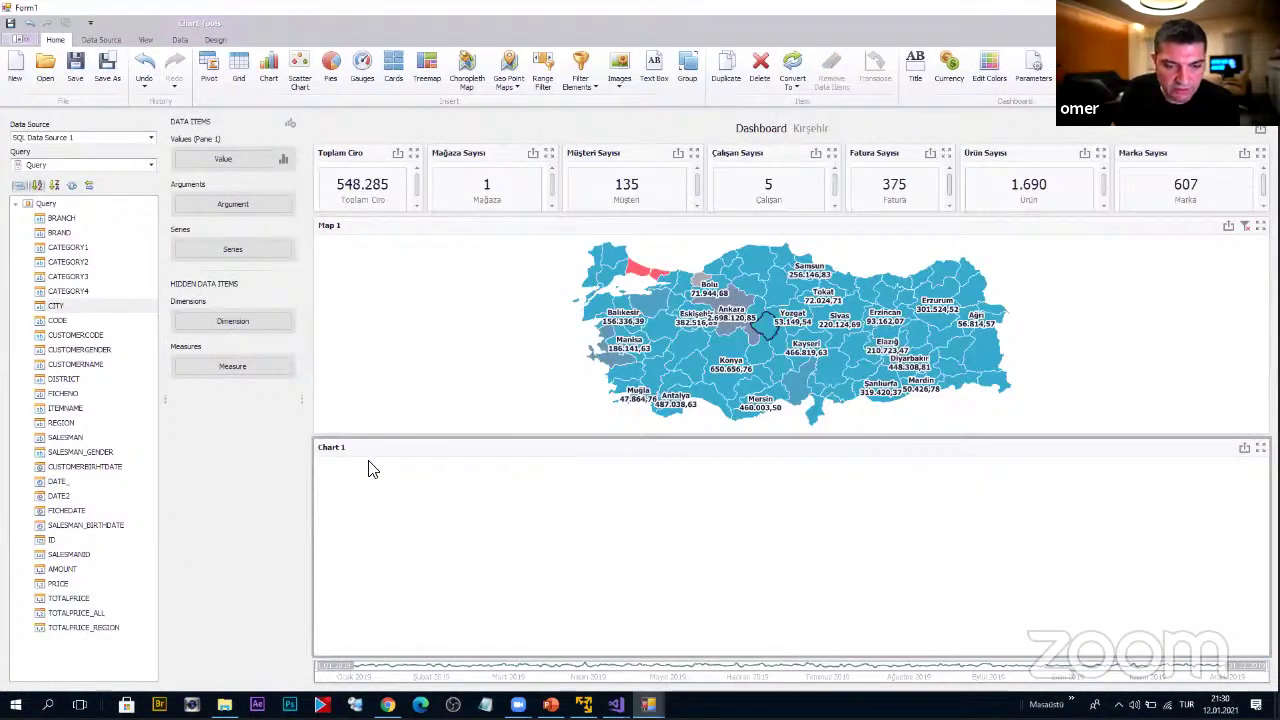
# Rename the chart to 'İlçelere göre satışlar'
pyautogui.rightClick(370, 470)
pyautogui.click(380, 458)
pyautogui.rightClick(390, 450)
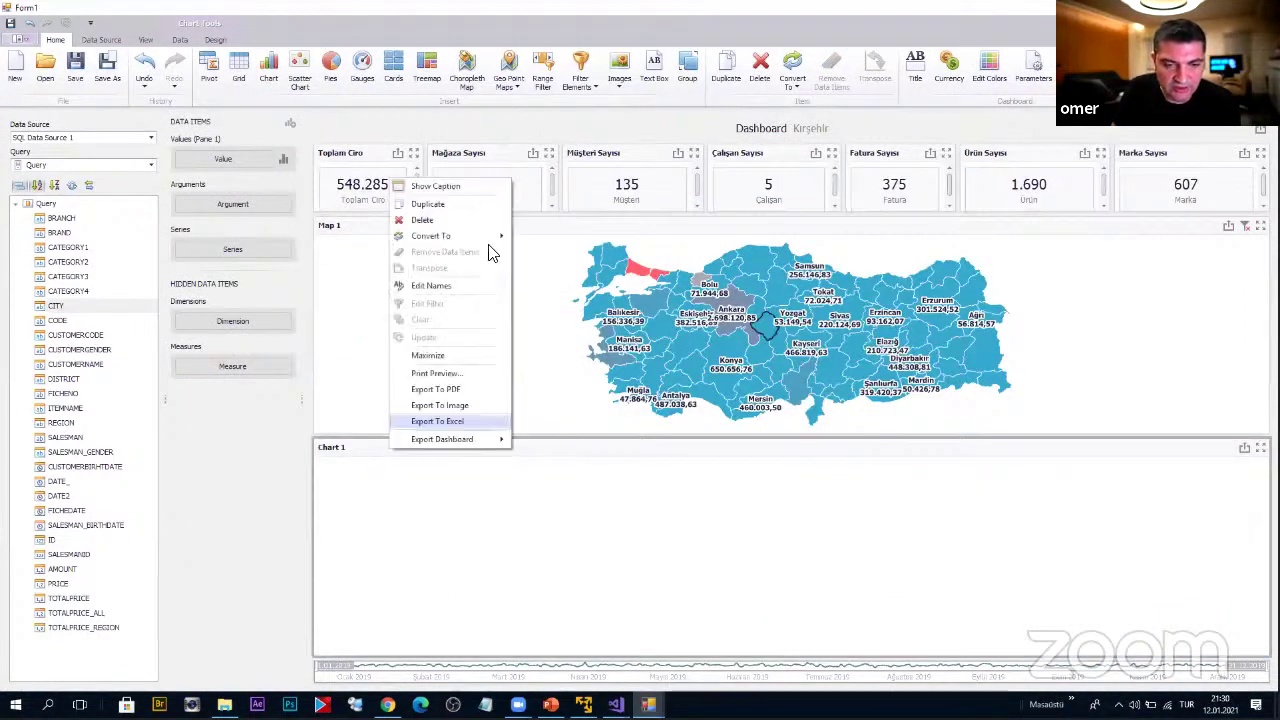
pyautogui.click(455, 287)
pyautogui.press('BackSpace')
pyautogui.write('İlçel')
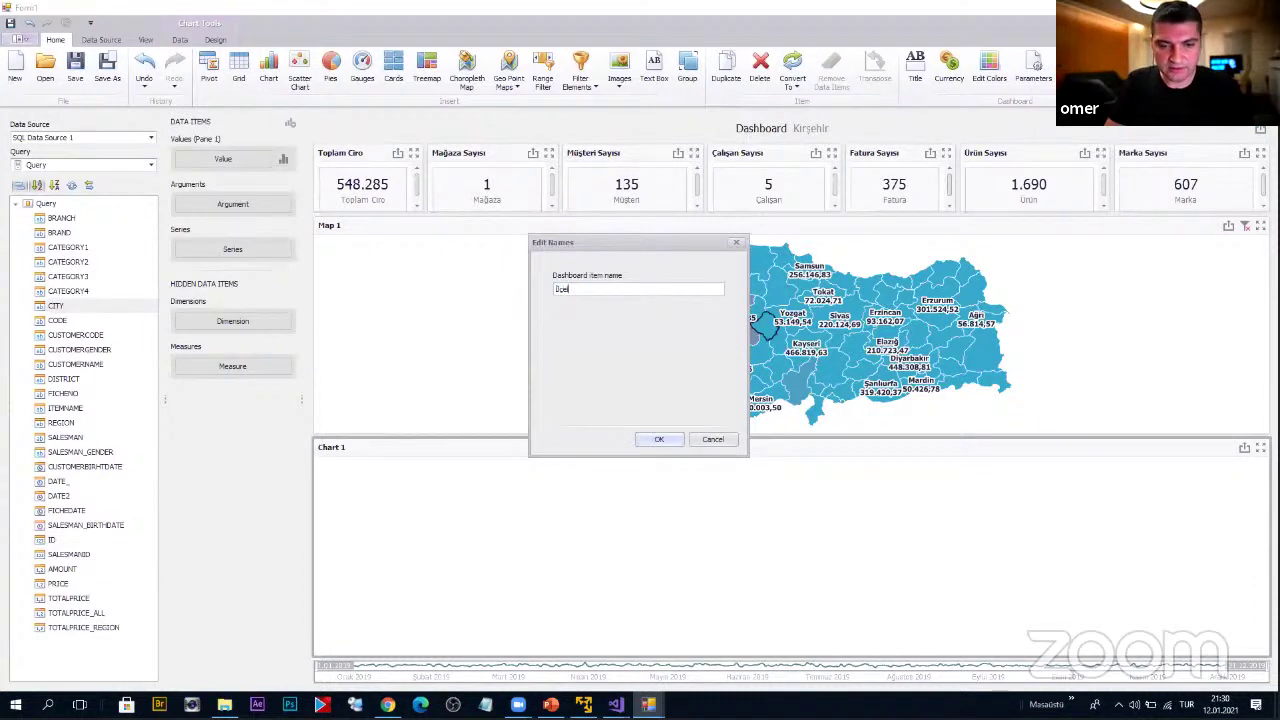
pyautogui.write('ere göre satı')
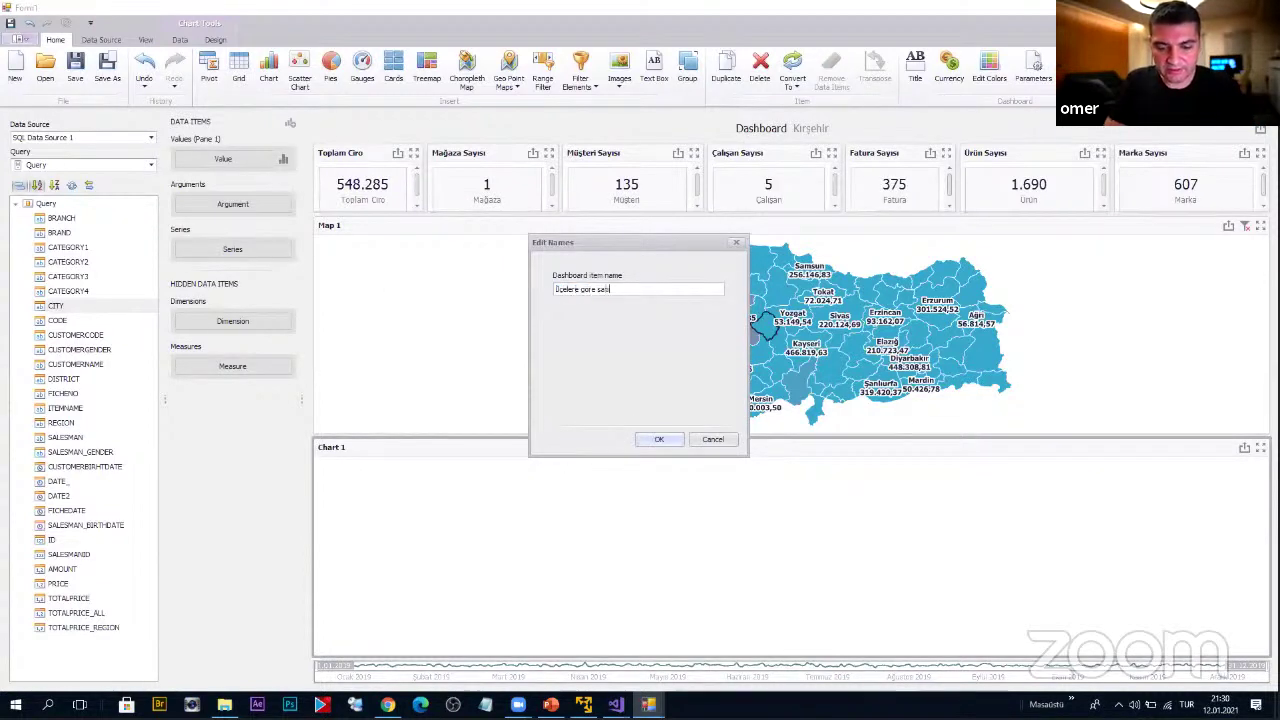
pyautogui.write('şlar')
pyautogui.press('Return')
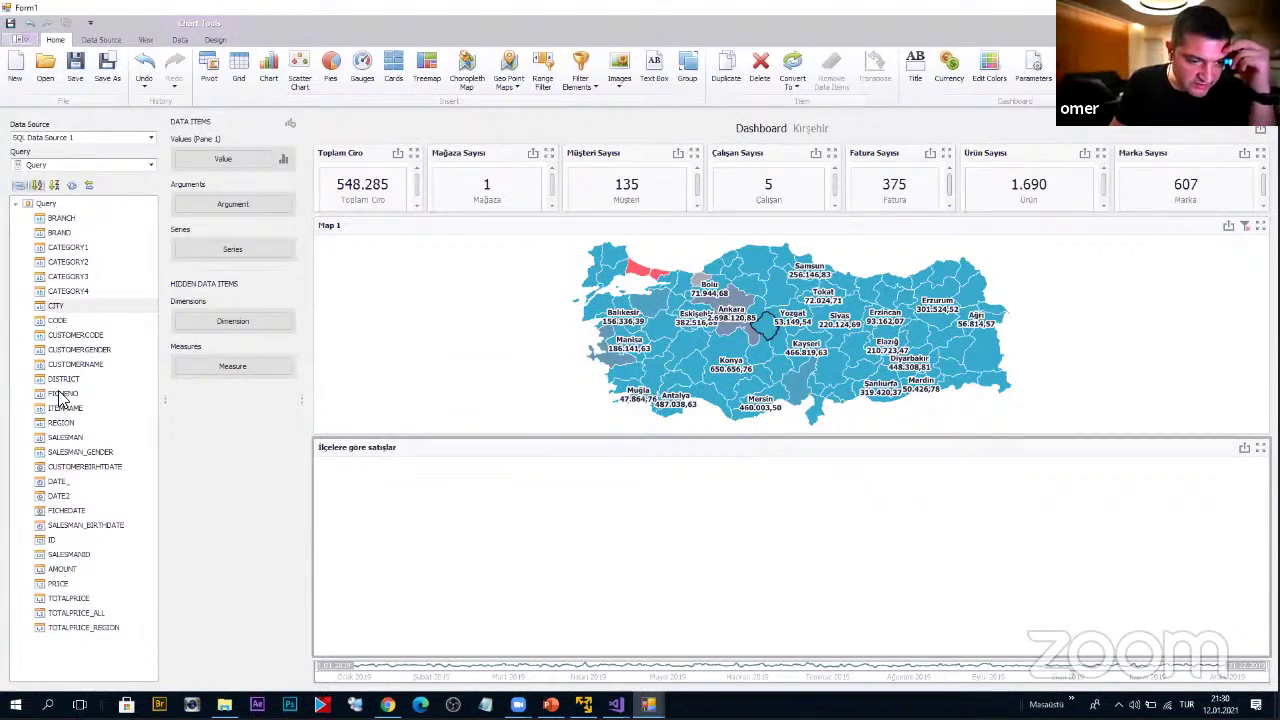
# Plot TOTALPRICE (Sum) by DISTRICT, then check filtering via Konya, Nevşehir, Yozgat and Çorum
pyautogui.moveTo(60, 379); pyautogui.dragTo(200, 245)
pyautogui.moveTo(65, 598); pyautogui.dragTo(227, 172)
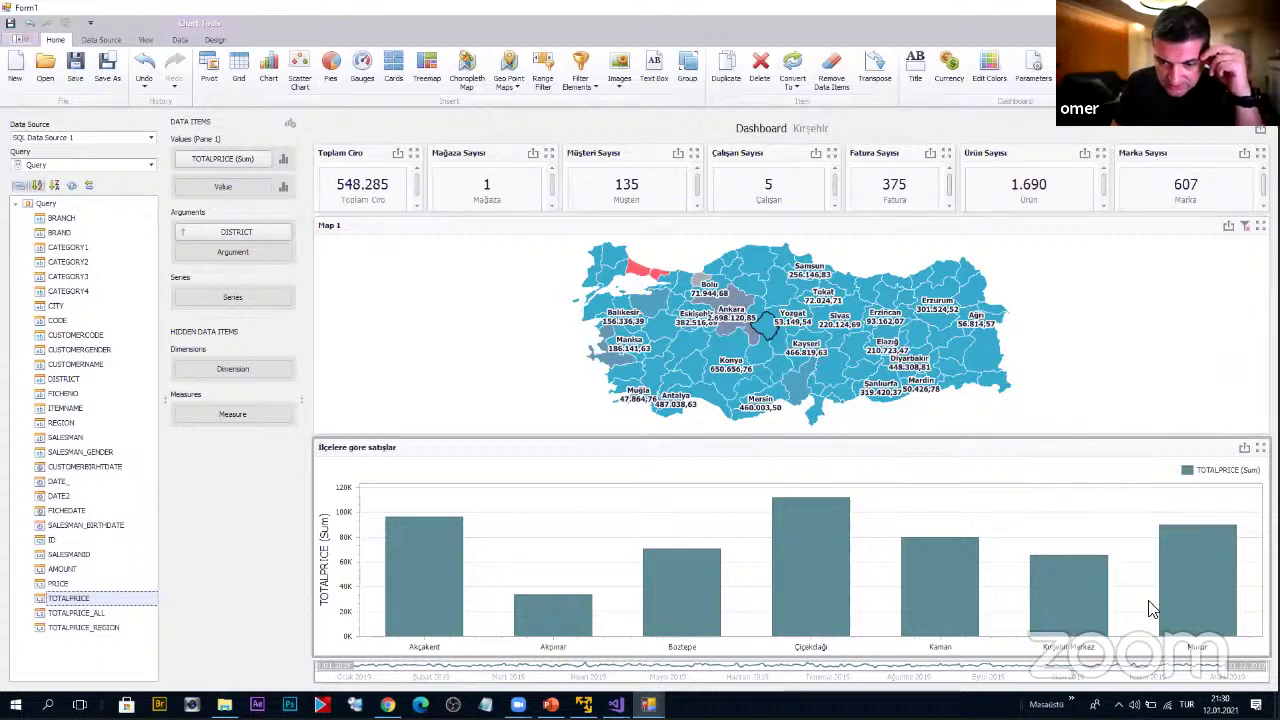
pyautogui.click(733, 306)
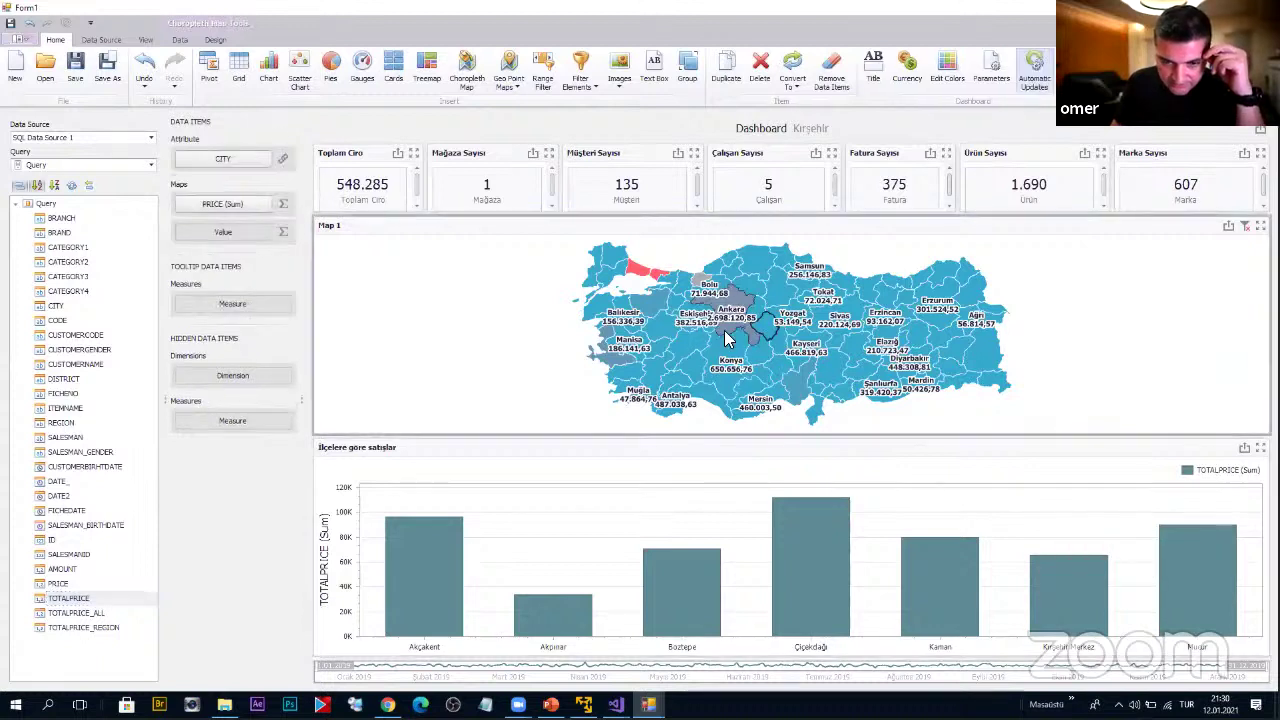
pyautogui.click(718, 356)
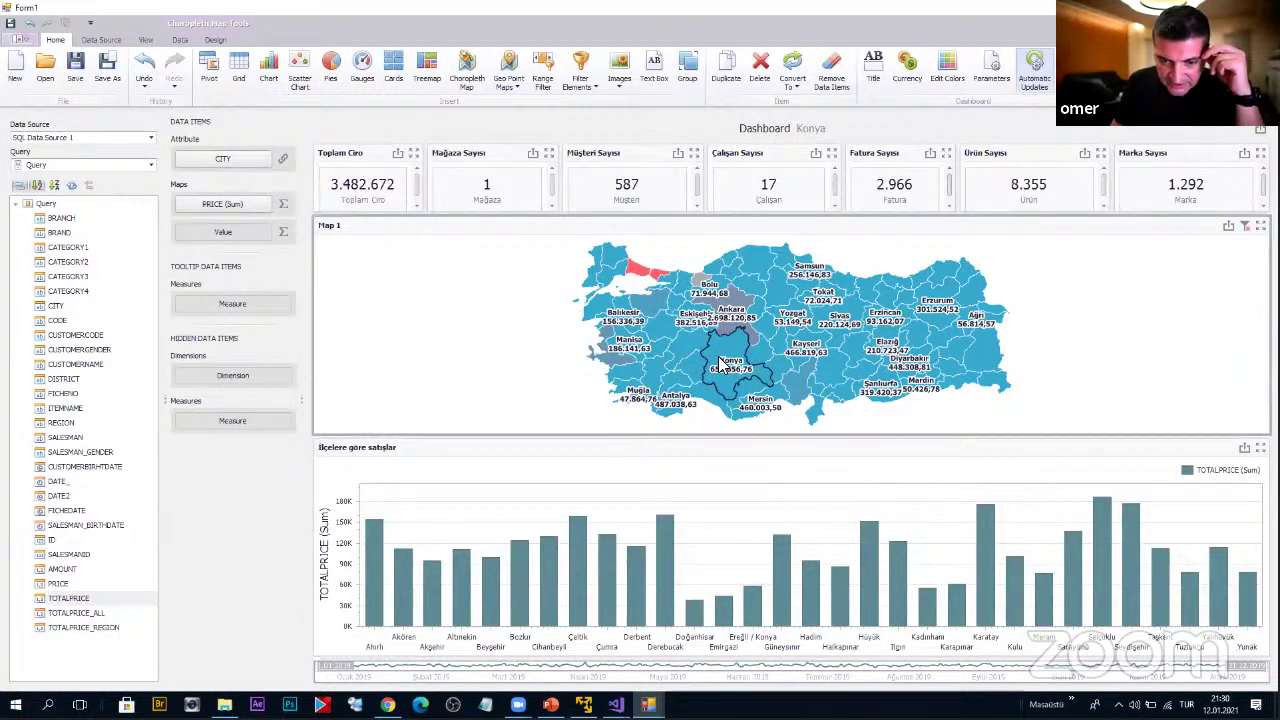
pyautogui.click(775, 344)
pyautogui.click(786, 342)
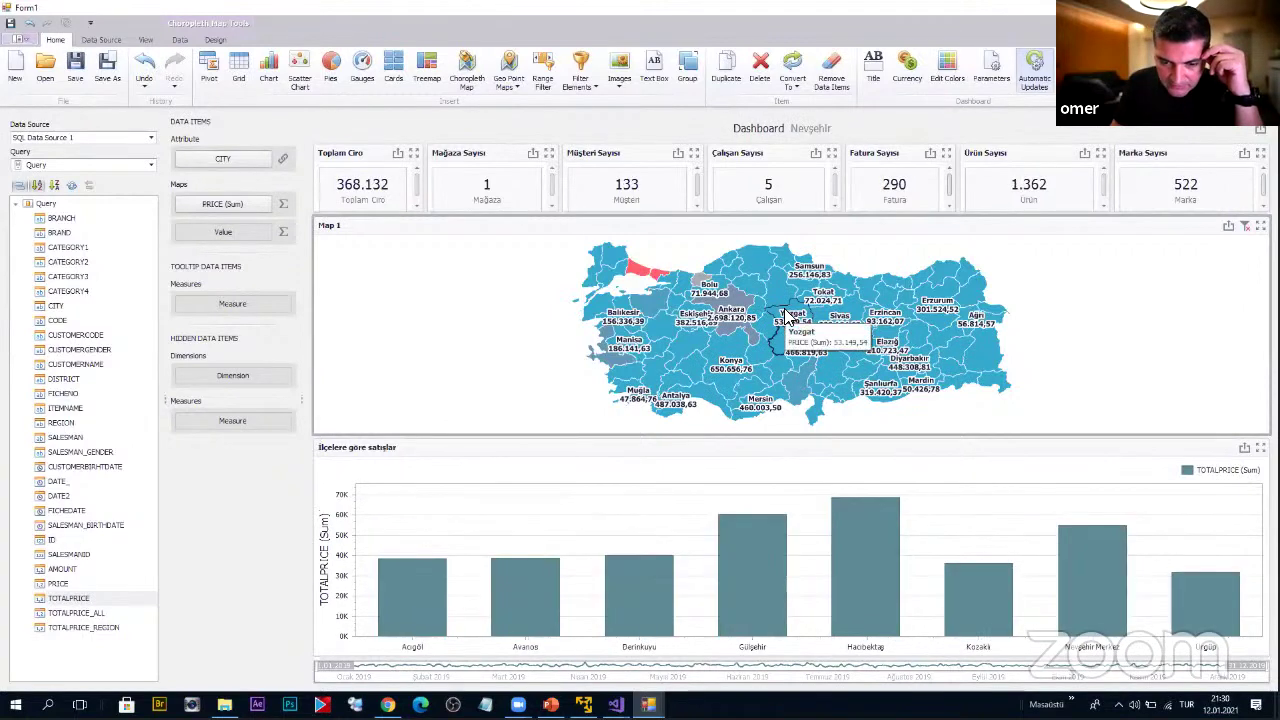
pyautogui.click(788, 300)
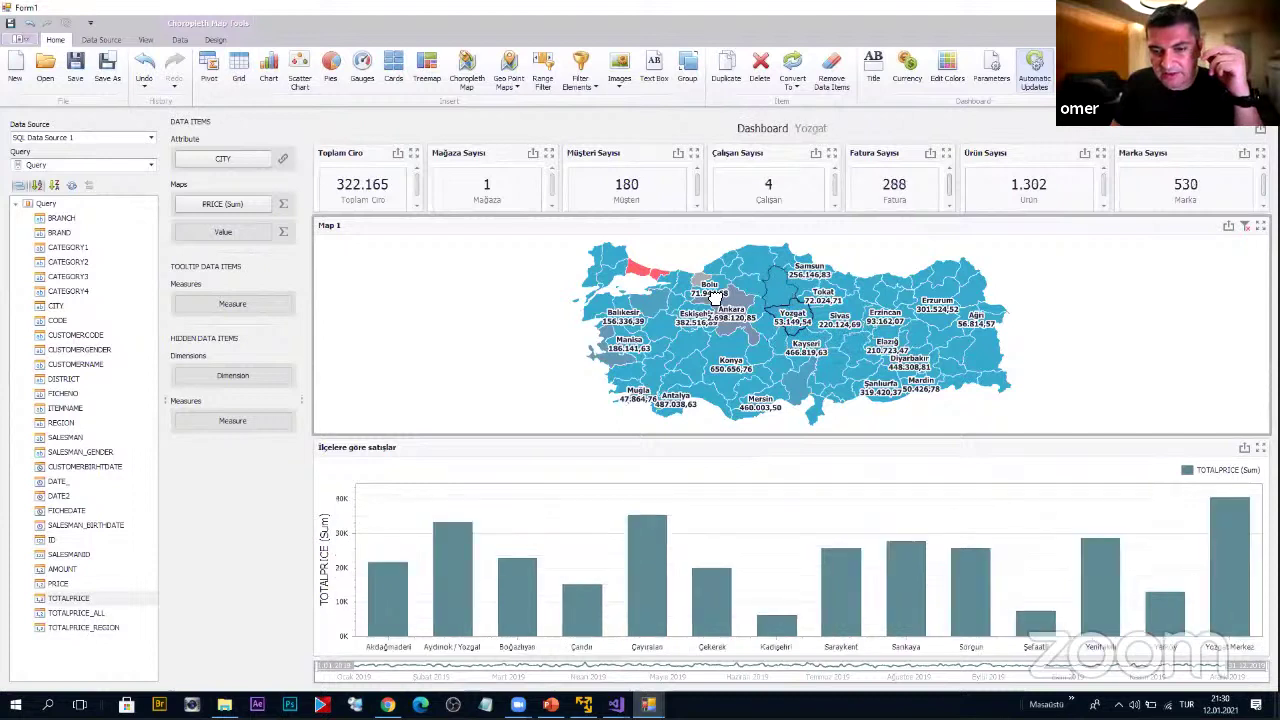
pyautogui.click(703, 316)
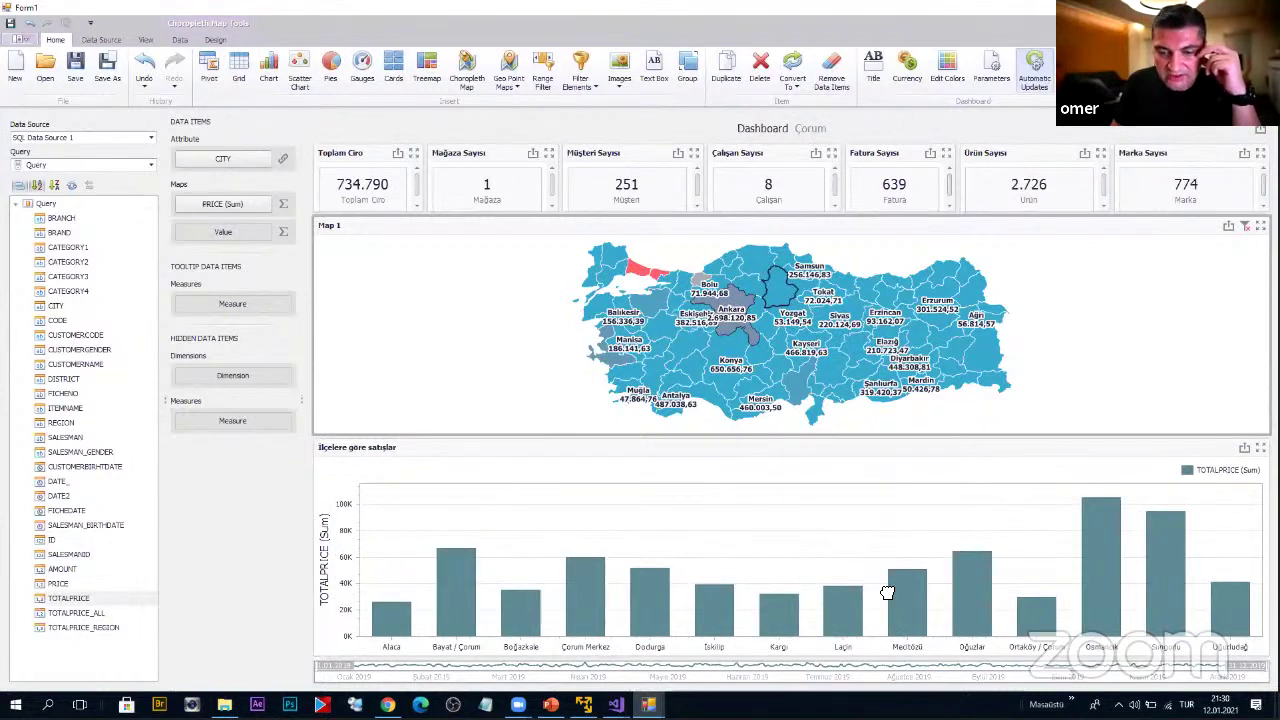
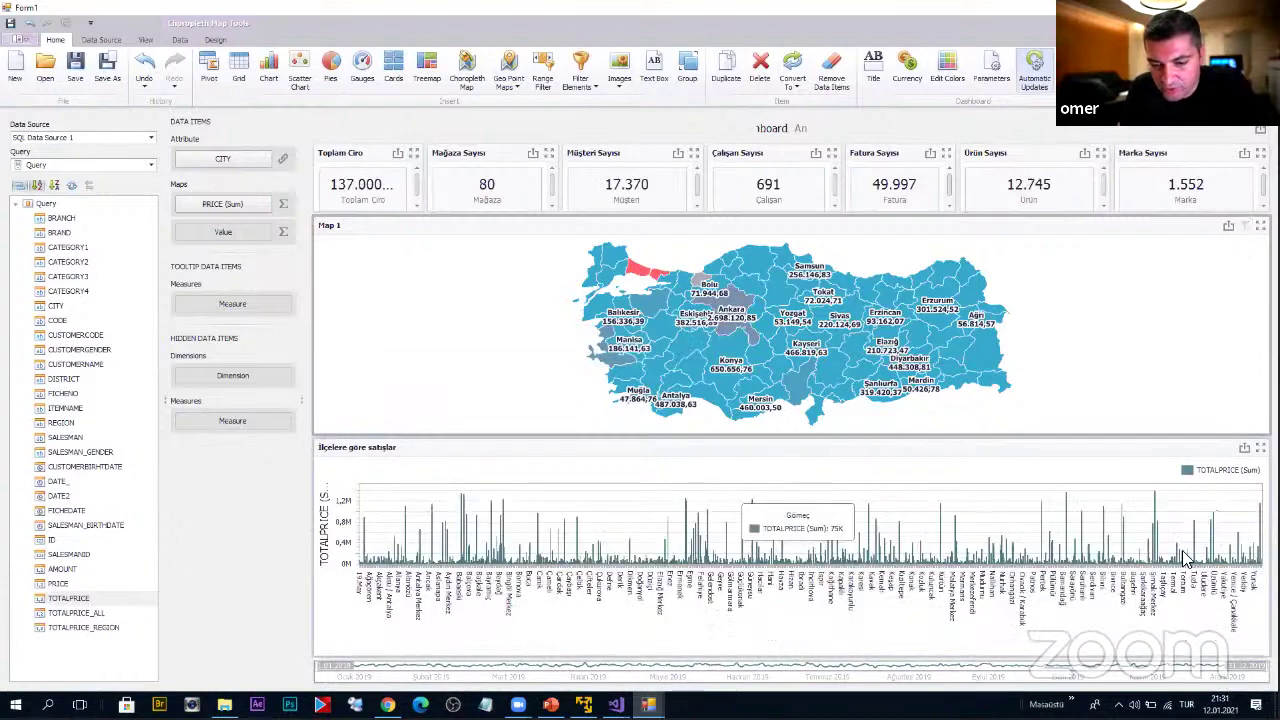
# Try a top 20 limit on the map's cities, then undo it
pyautogui.click(268, 159)
pyautogui.click(290, 182)
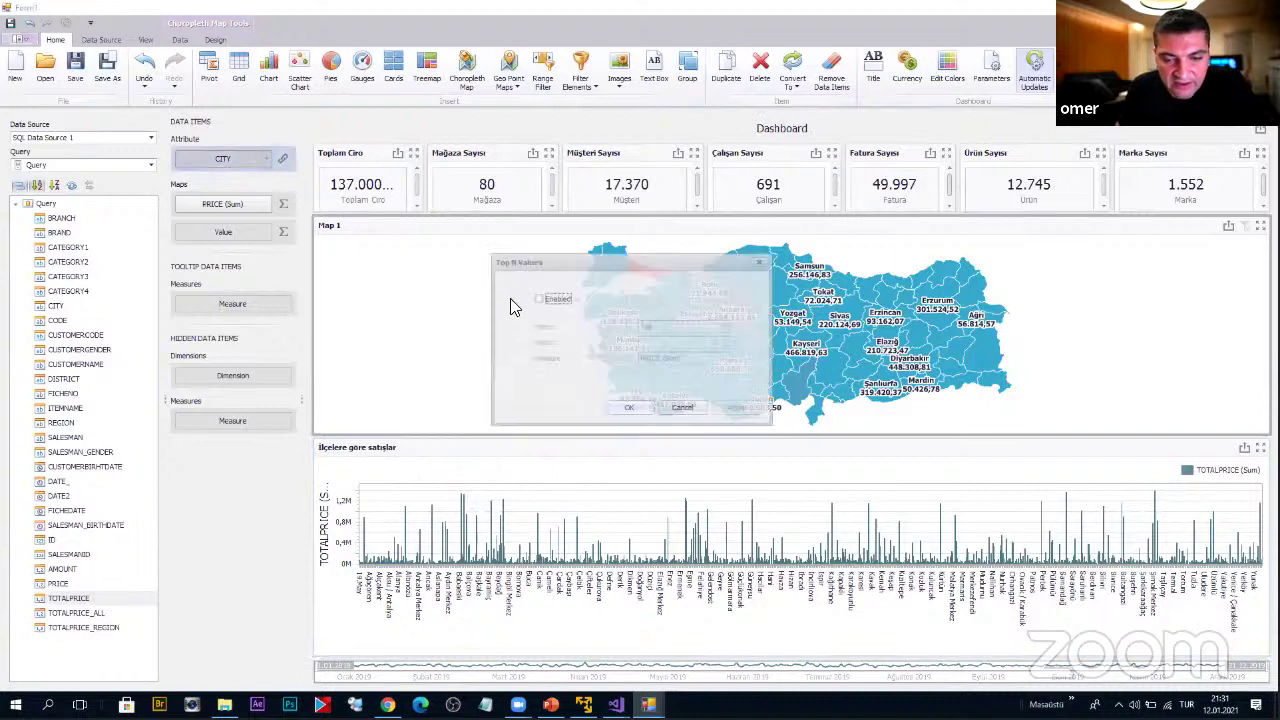
pyautogui.click(538, 298)
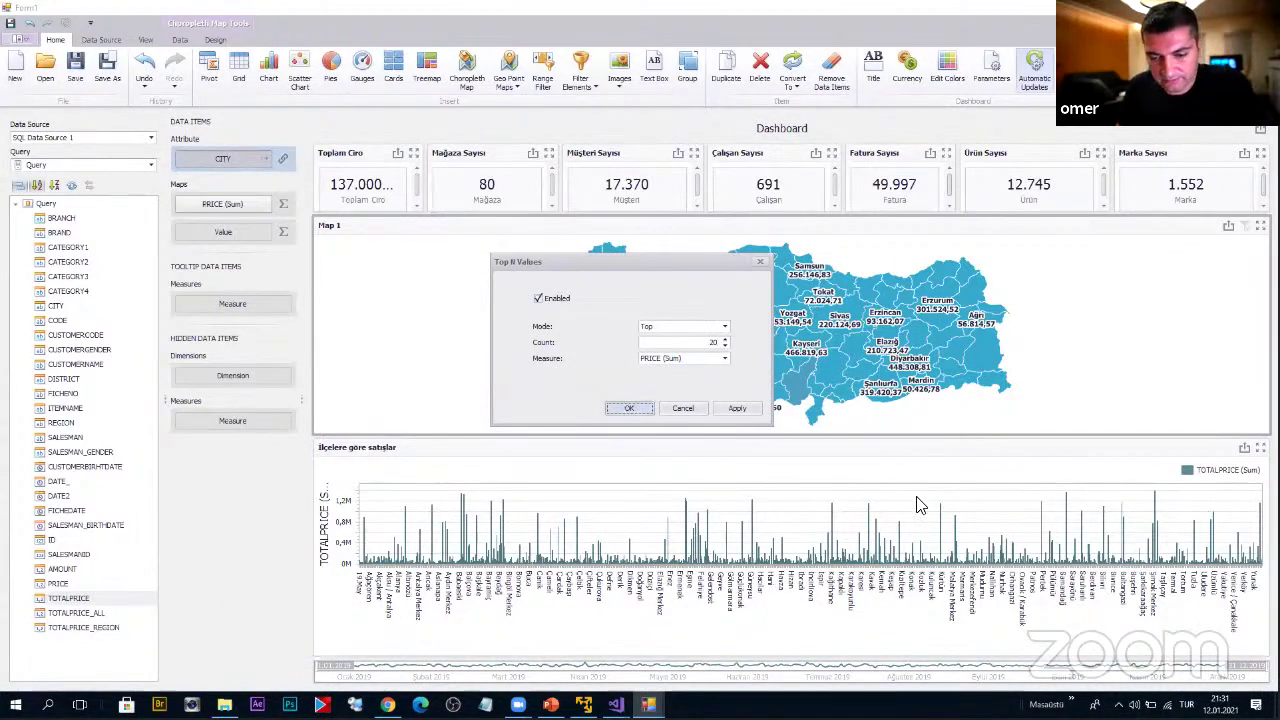
pyautogui.press('Return')
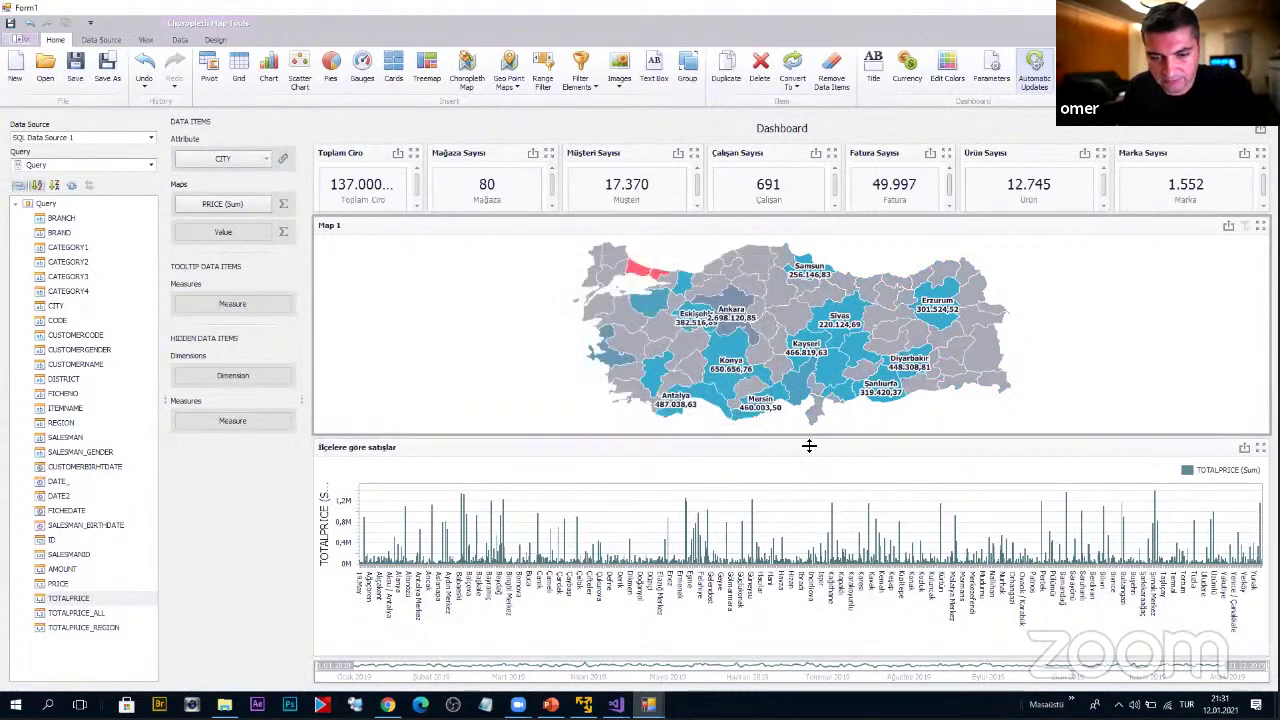
pyautogui.click(144, 68)
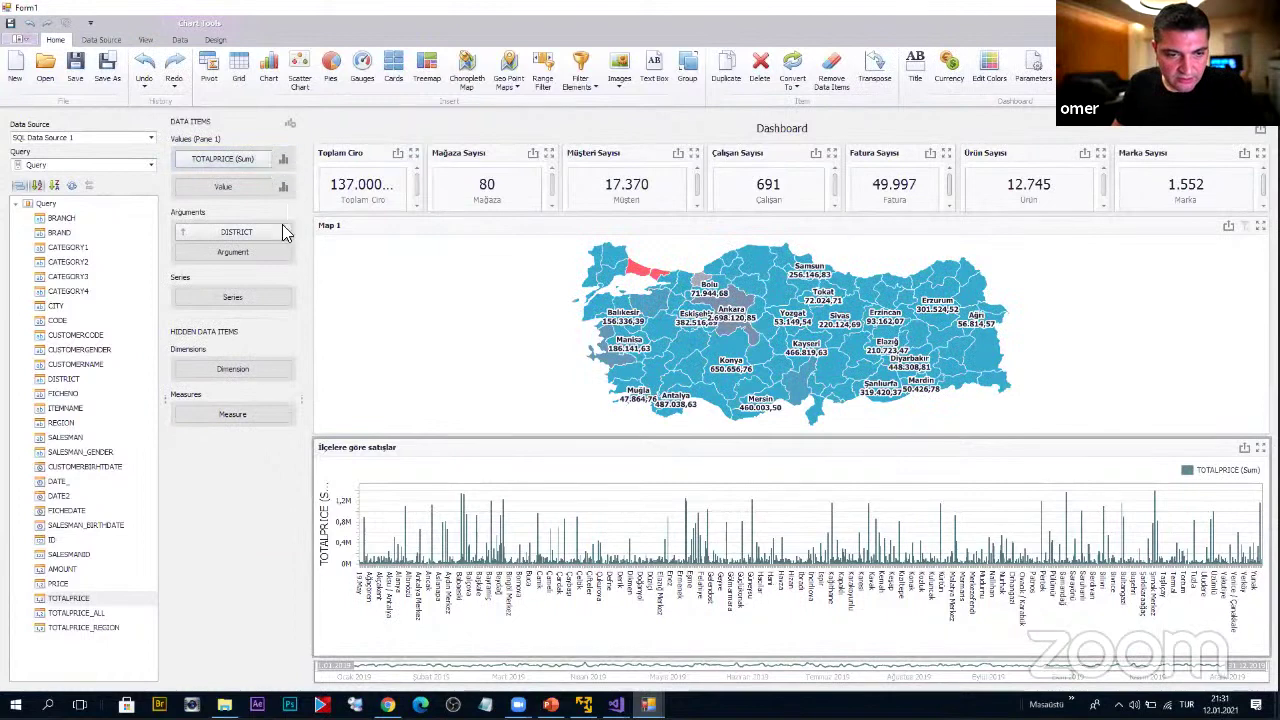
# Limit the district chart to the top 20 districts by TOTALPRICE and filter the dashboard to Ankara
pyautogui.click(267, 161)
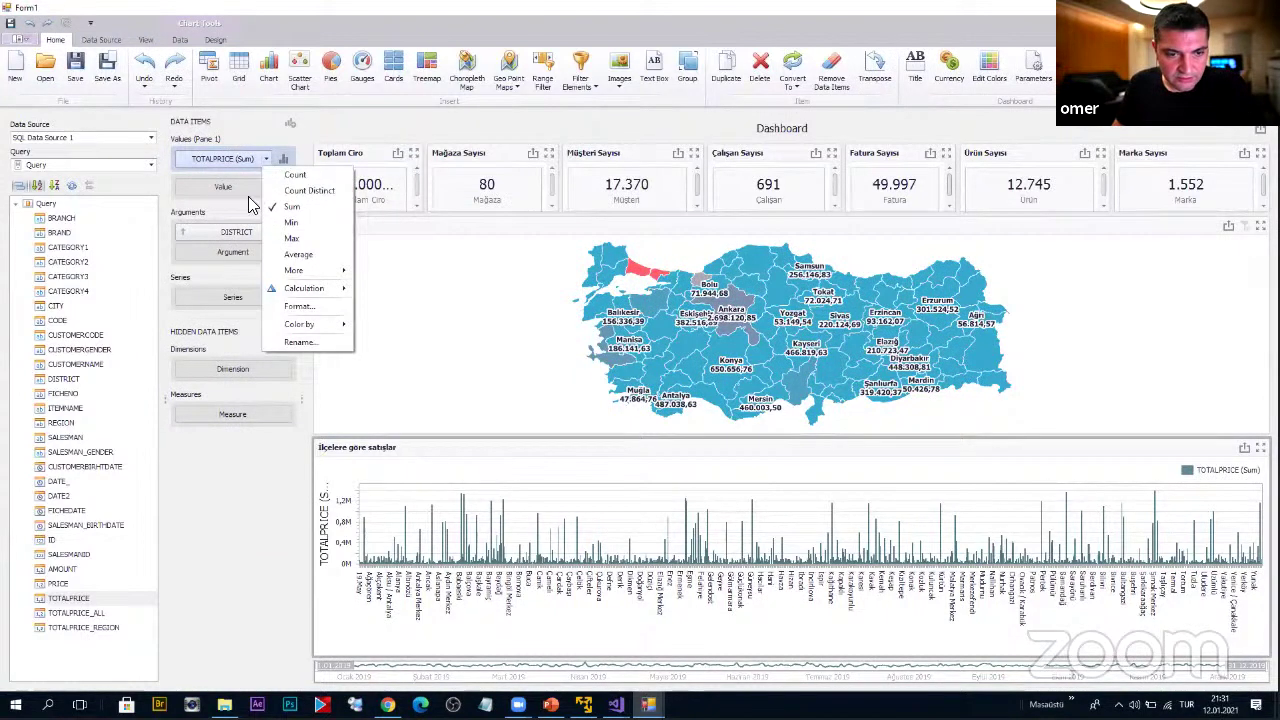
pyautogui.click(286, 232)
pyautogui.click(286, 232)
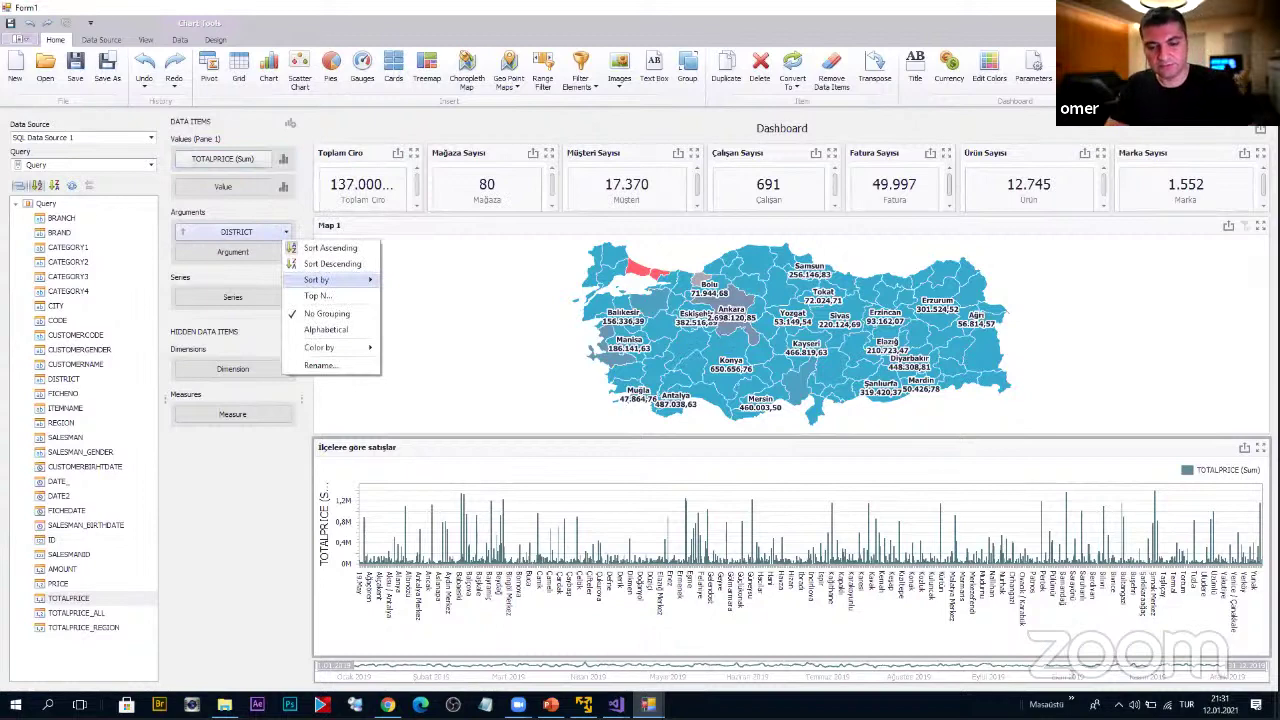
pyautogui.click(317, 296)
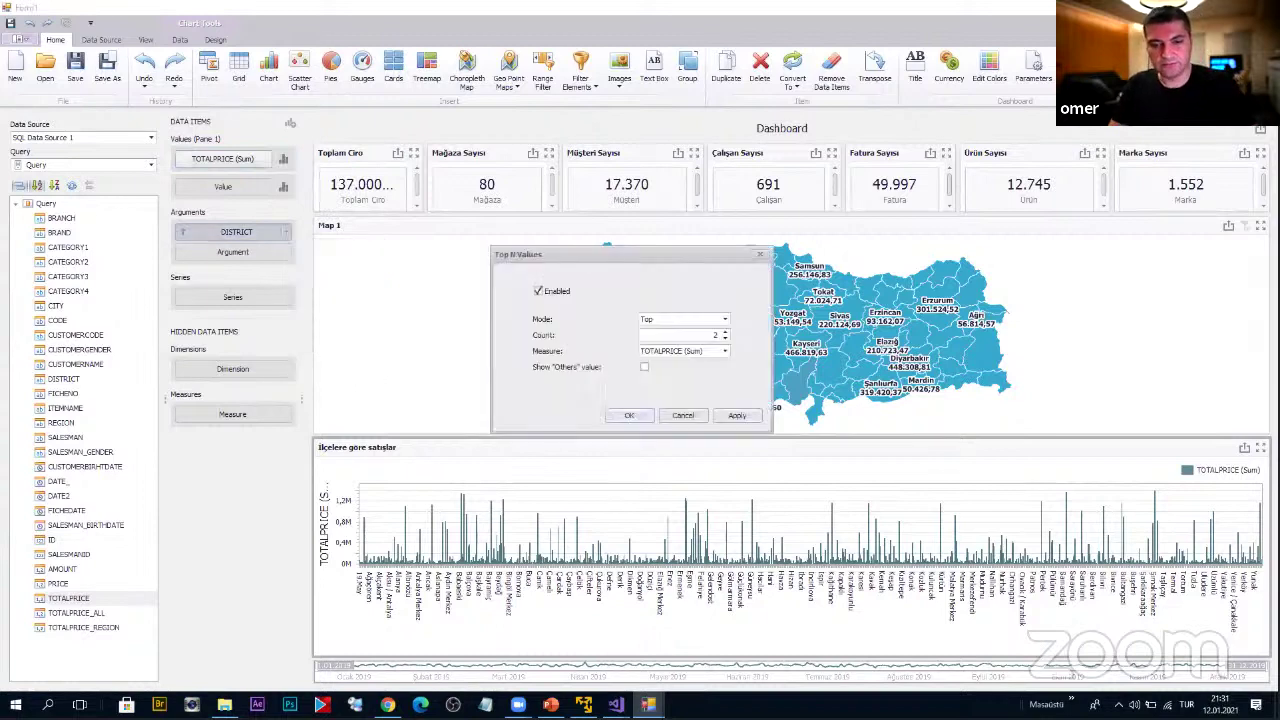
pyautogui.click(641, 418)
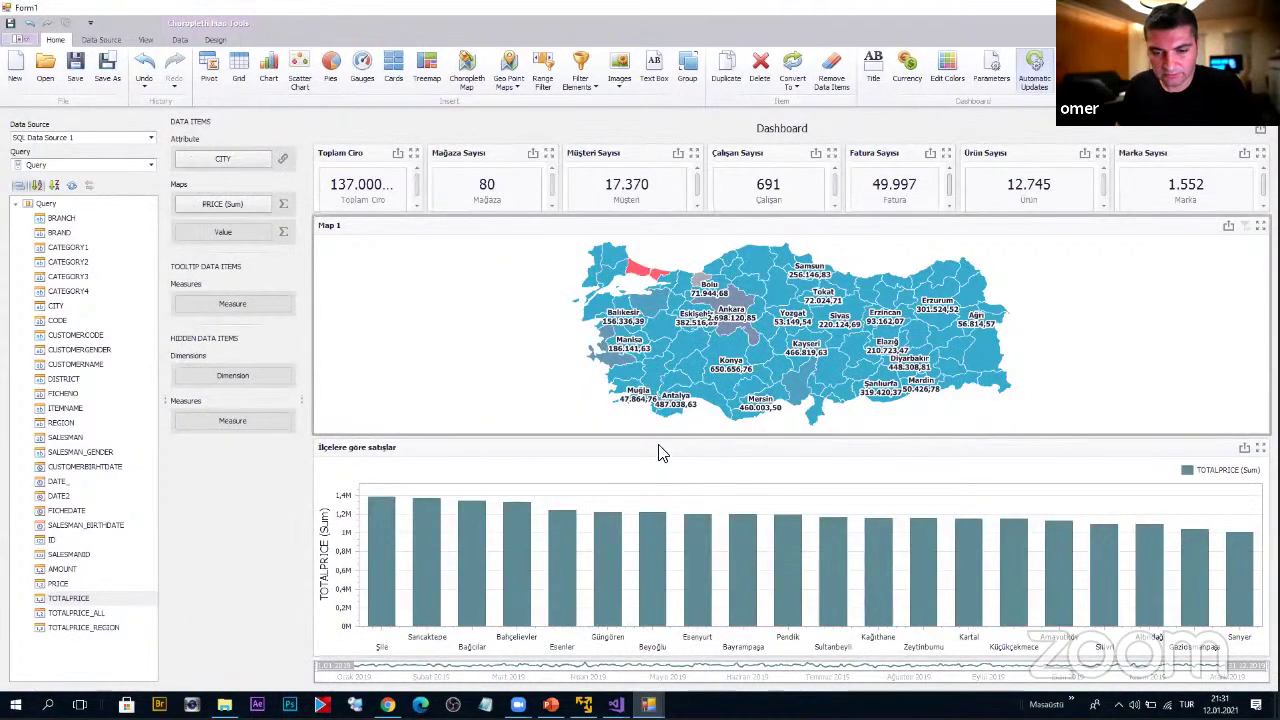
pyautogui.click(675, 436)
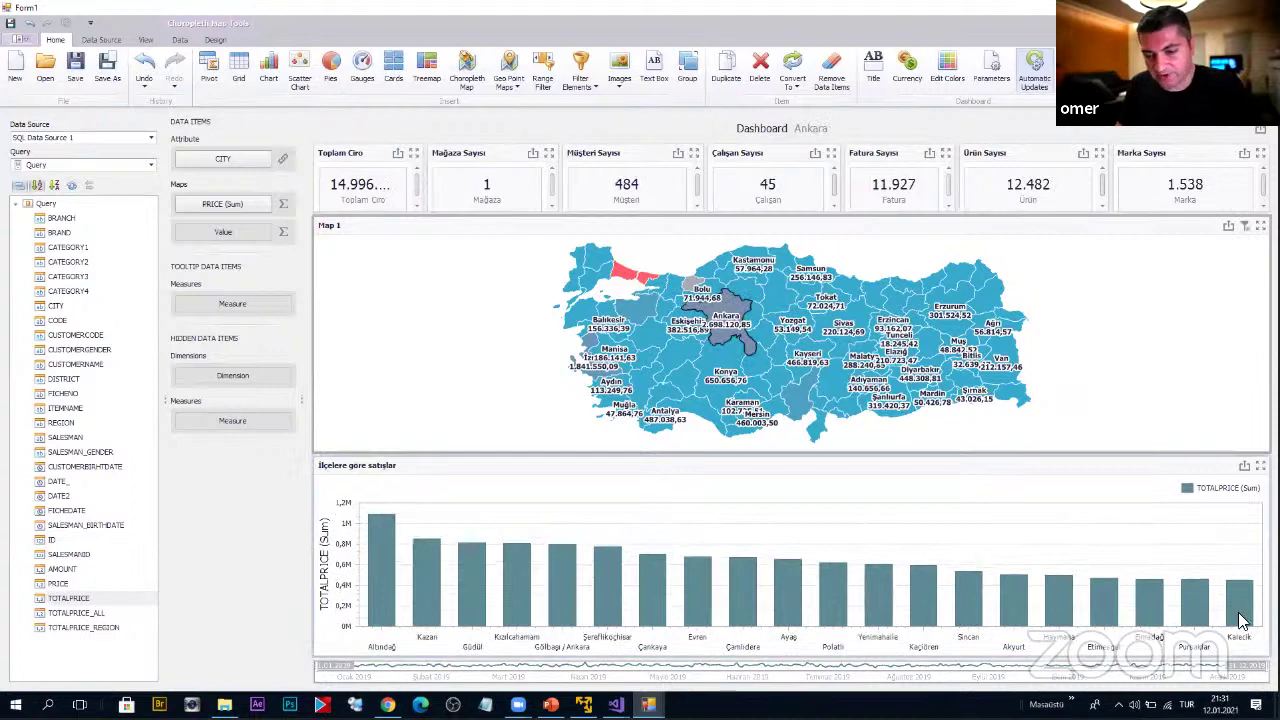
pyautogui.click(785, 328)
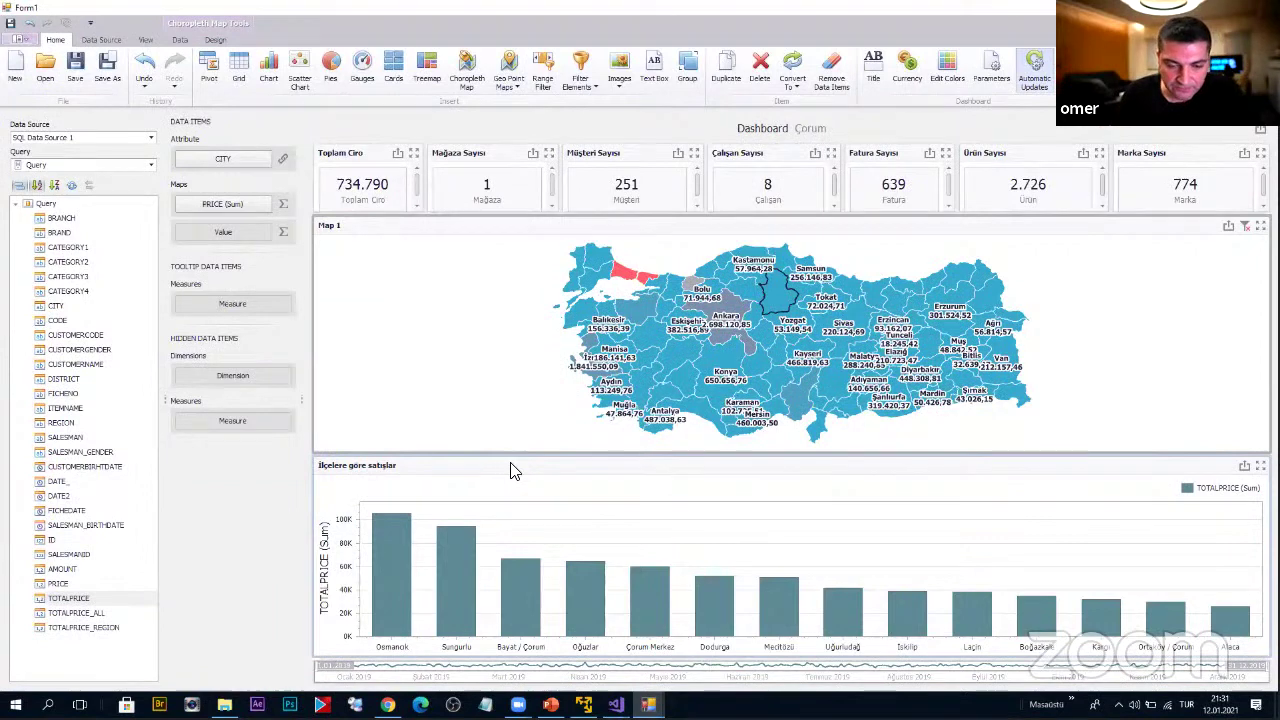
# Duplicate the district sales chart and title the copy 'En iyi 10 müşteri'
pyautogui.rightClick(508, 466)
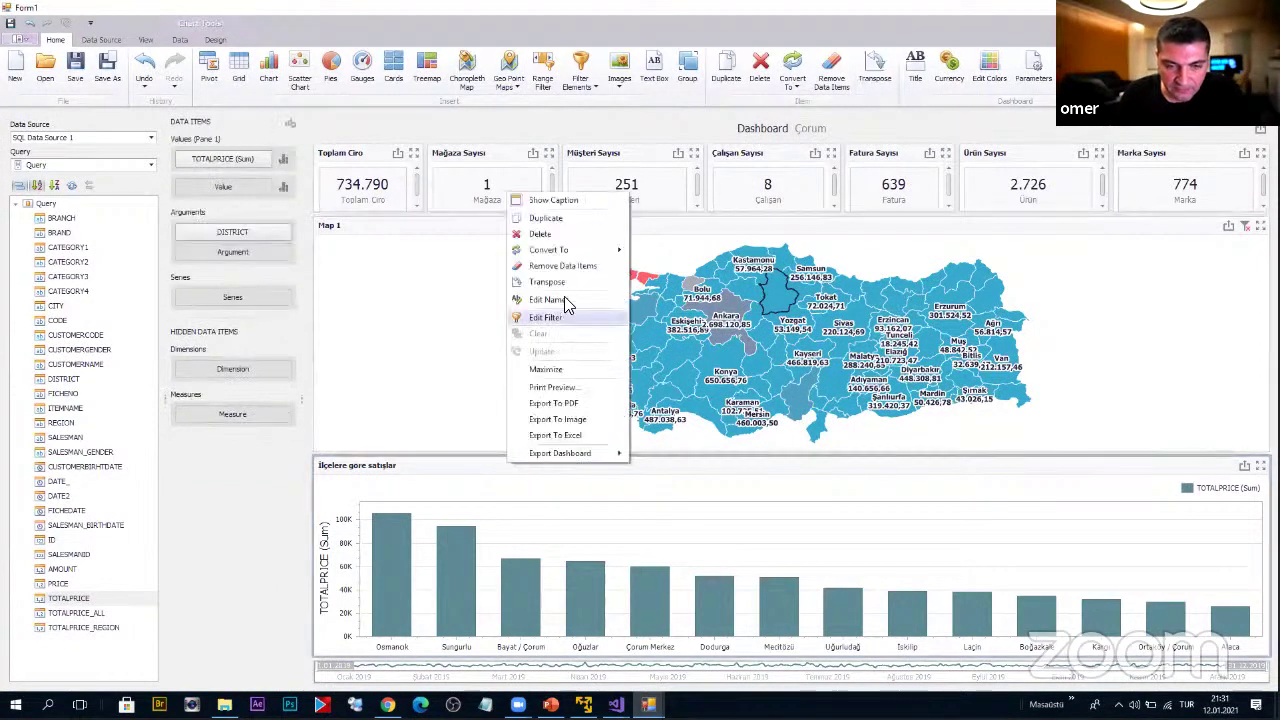
pyautogui.click(555, 226)
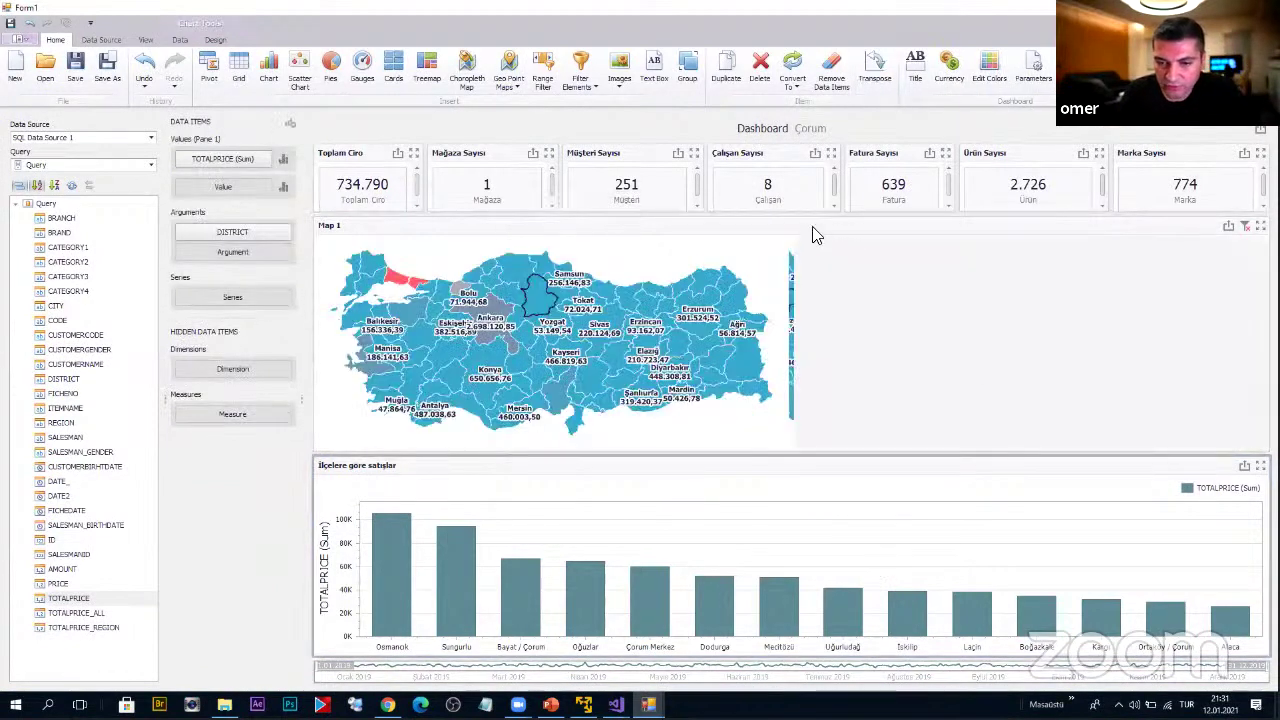
pyautogui.rightClick(814, 231)
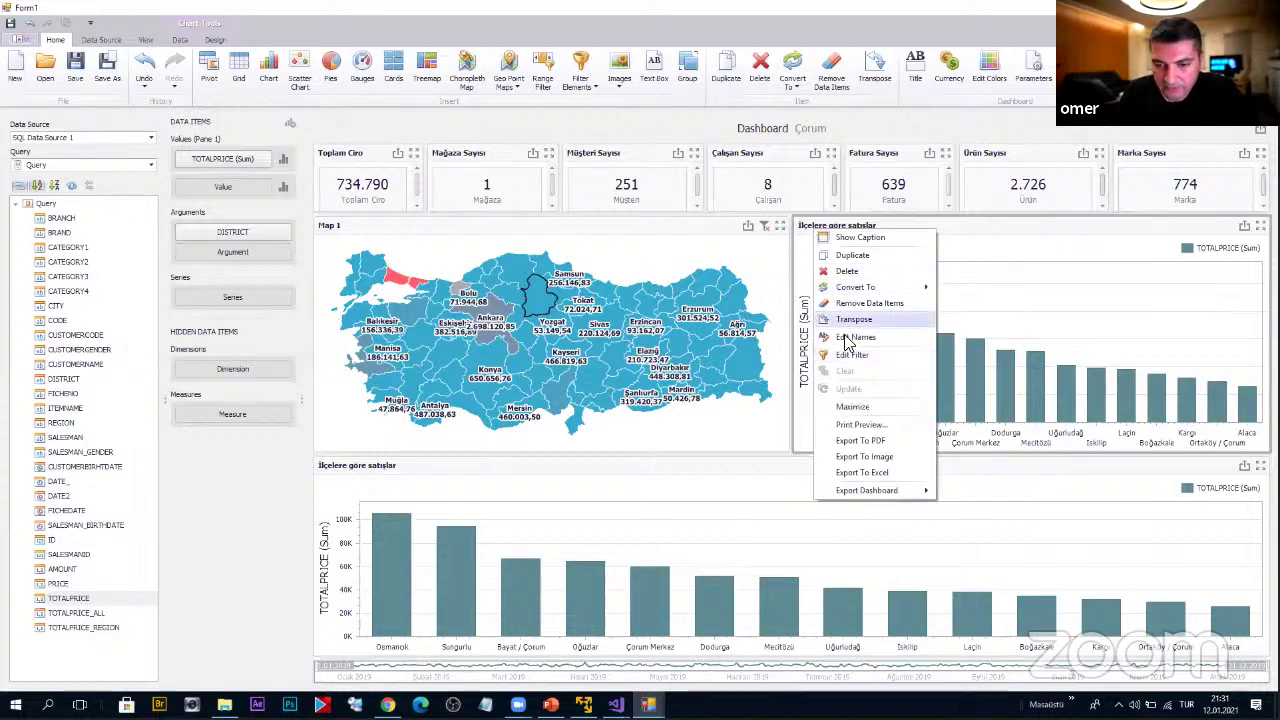
pyautogui.click(936, 345)
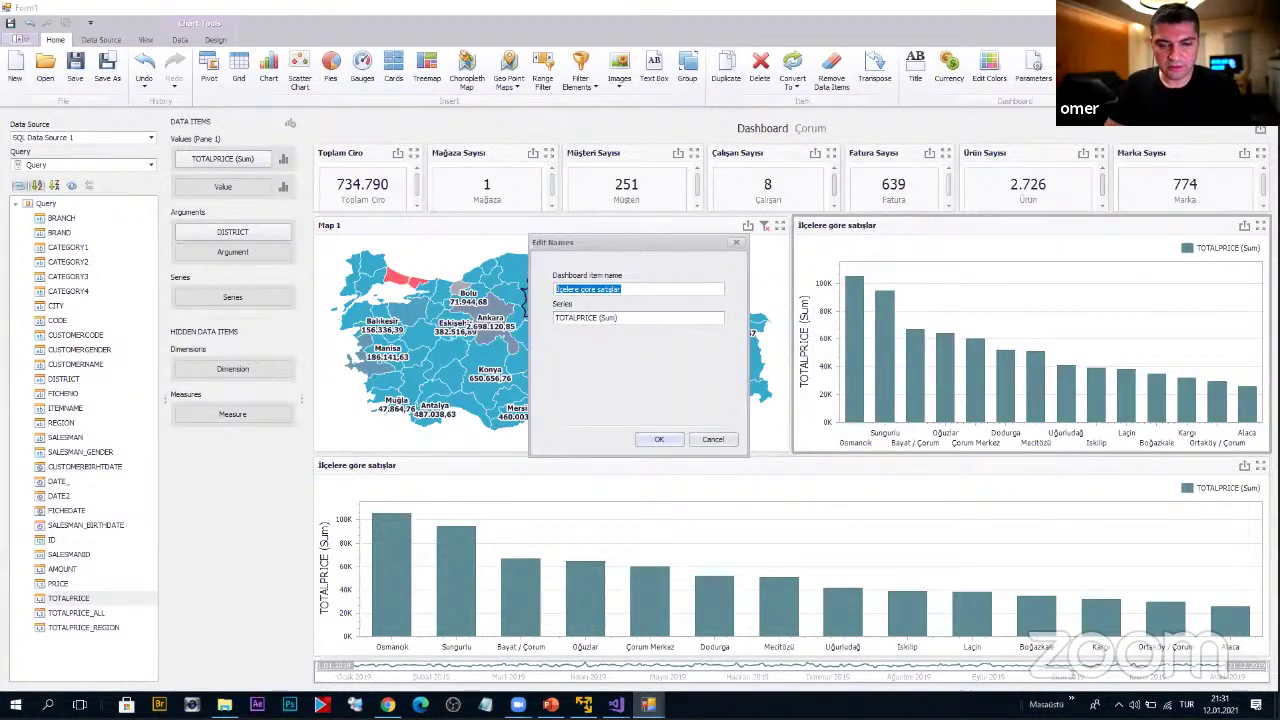
pyautogui.write('En iyi 10')
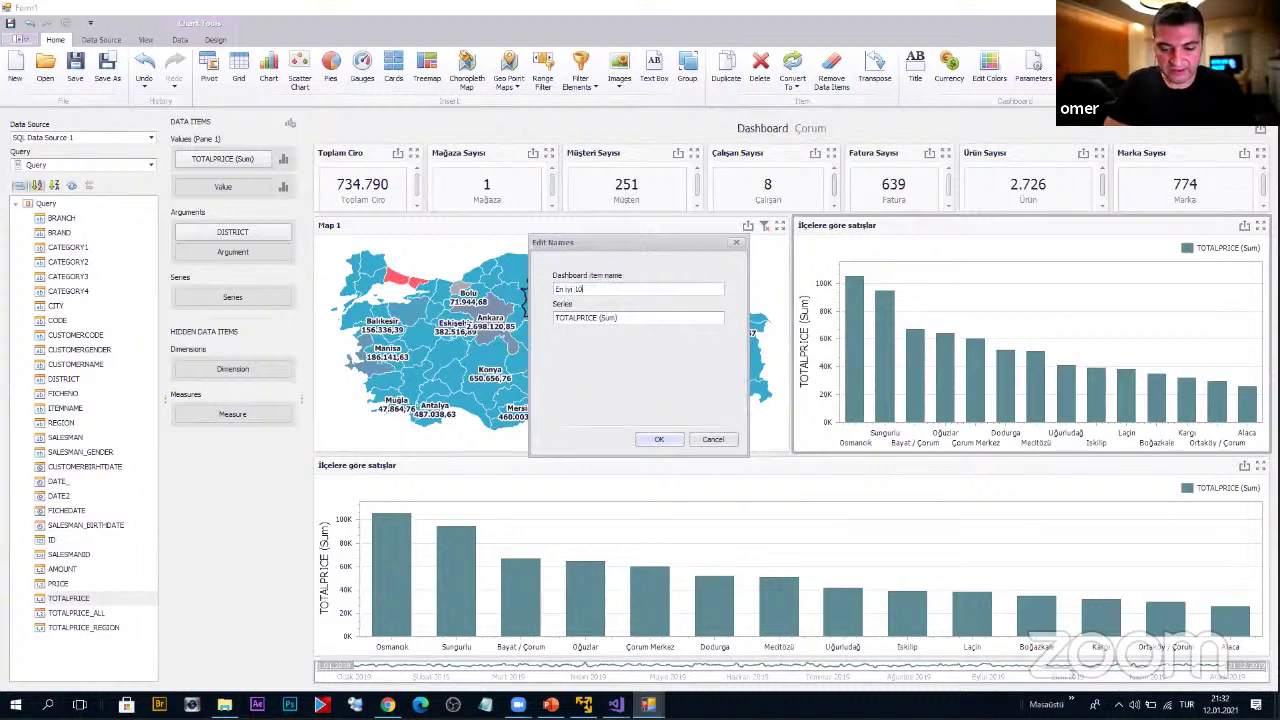
pyautogui.write(' müşteri')
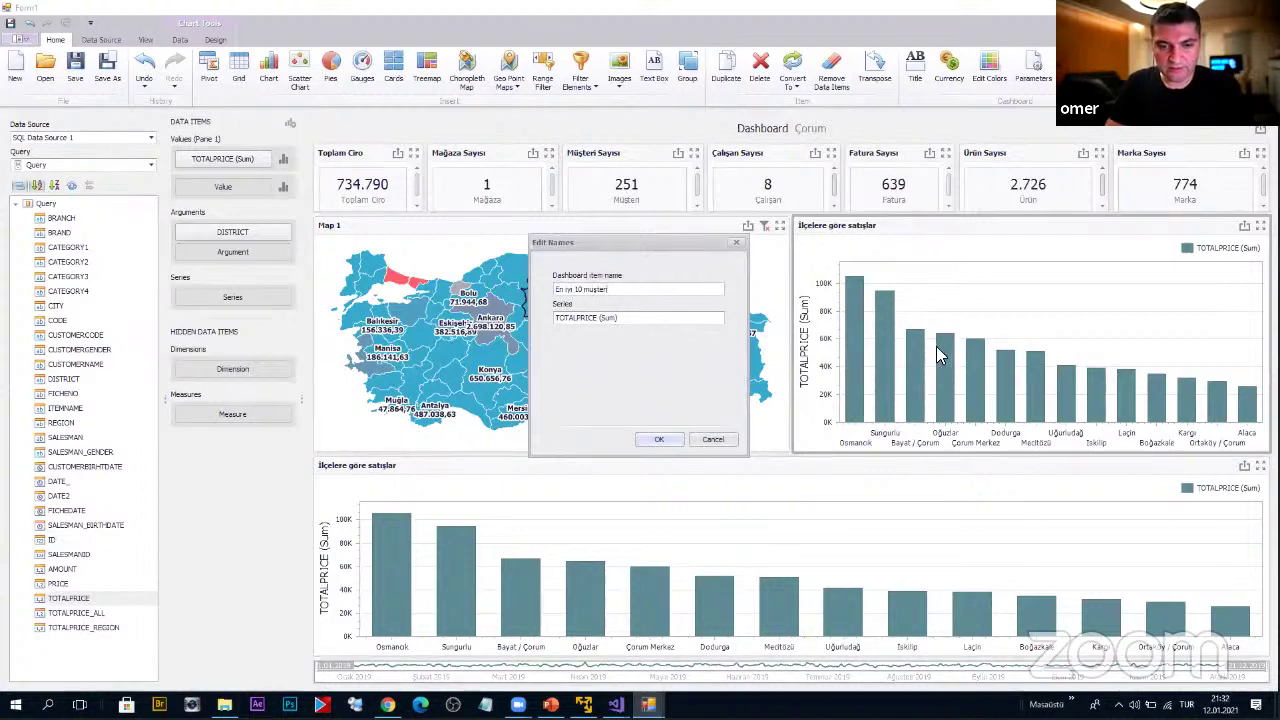
pyautogui.press('Return')
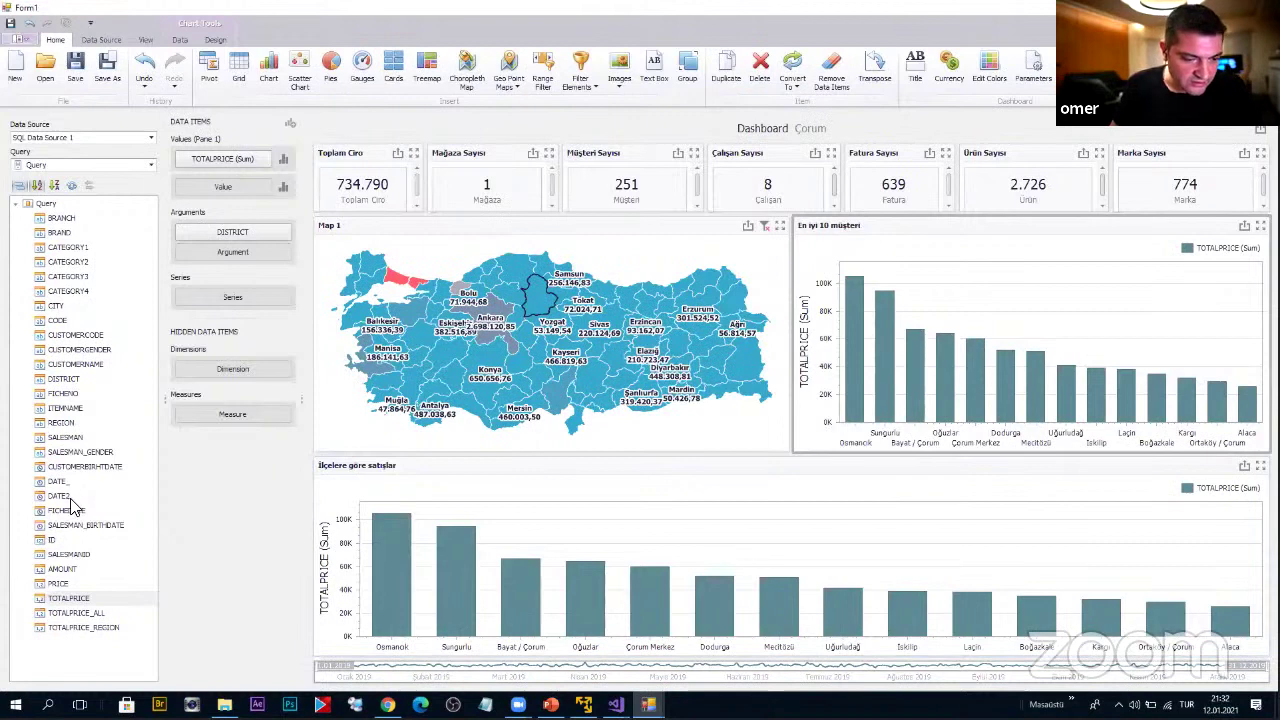
# Use CUSTOMERNAME as the copy's argument, limited to the top 10 customers
pyautogui.moveTo(66, 364); pyautogui.dragTo(70, 266)
pyautogui.click(287, 233)
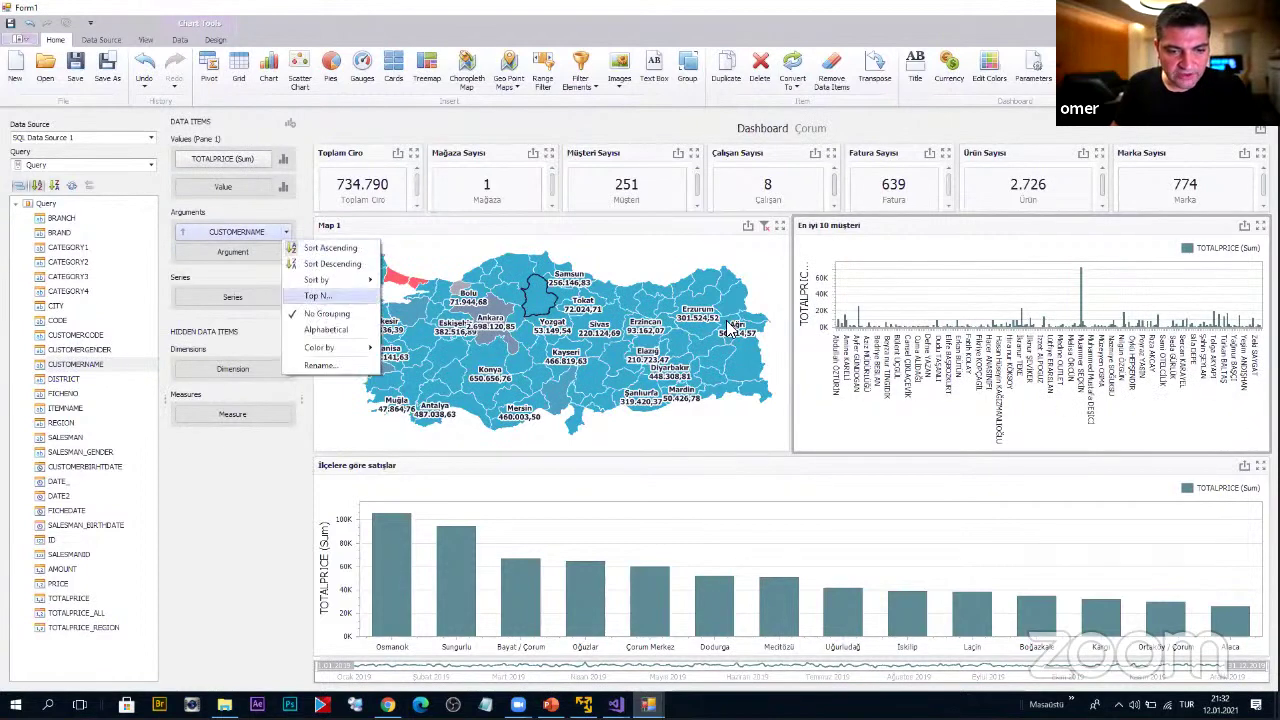
pyautogui.press('Return')
pyautogui.press('space')
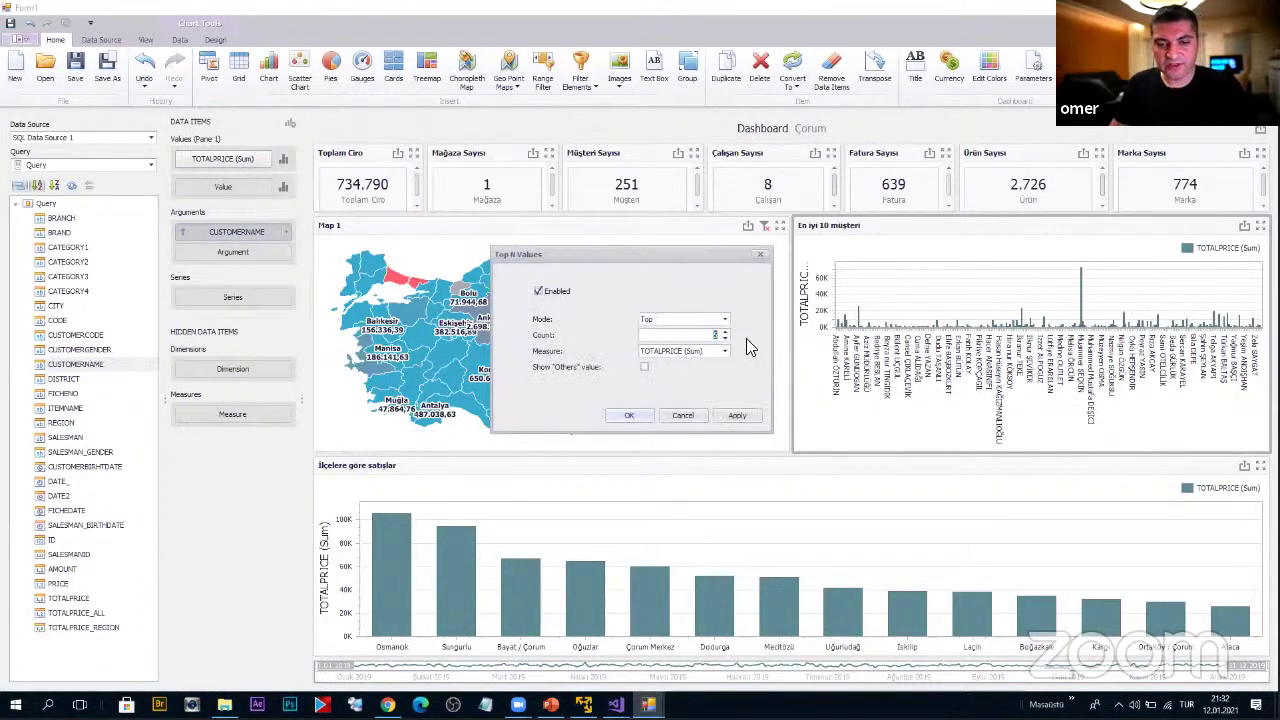
pyautogui.write('10')
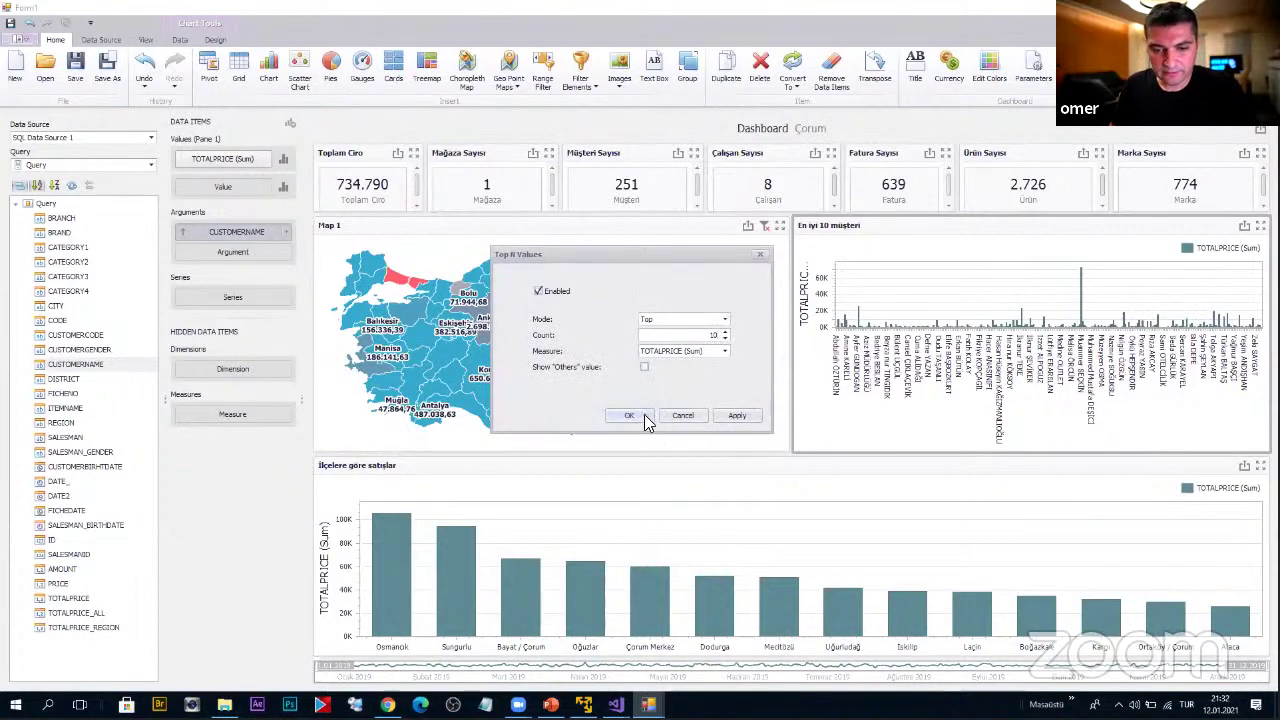
pyautogui.click(629, 415)
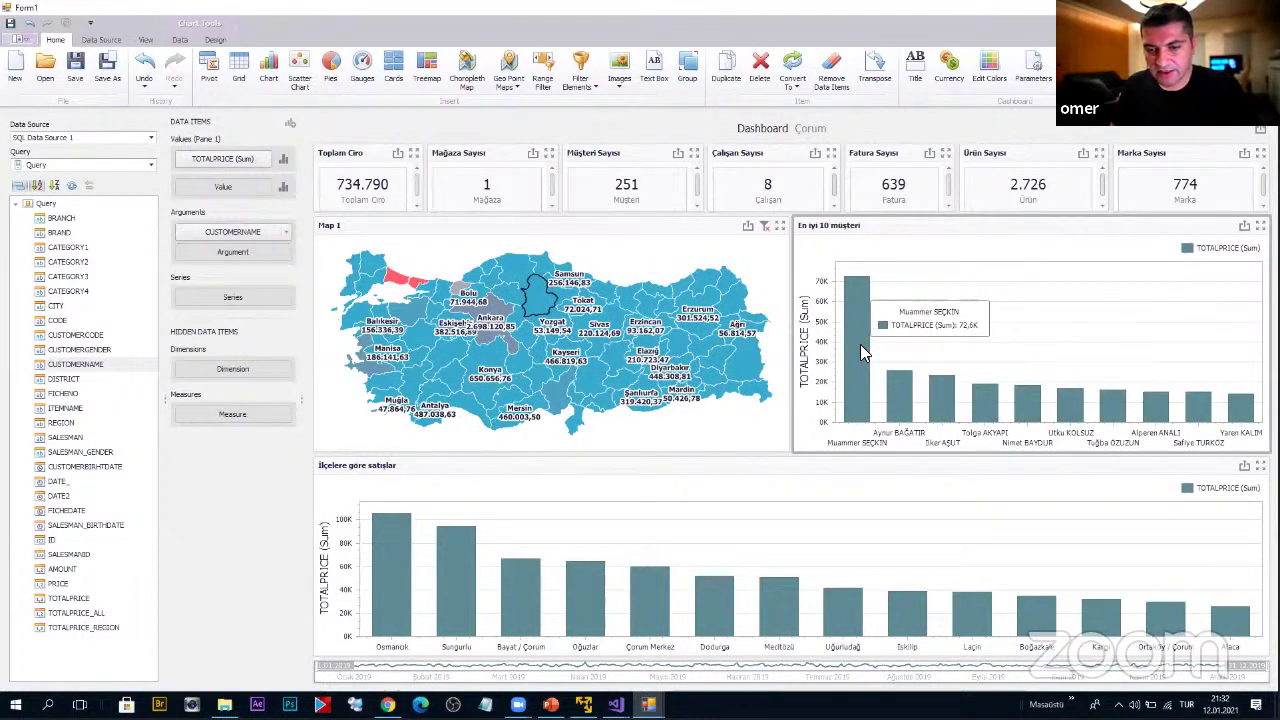
# Format TOTALPRICE as Number in Ones with one decimal and group separators
pyautogui.click(266, 160)
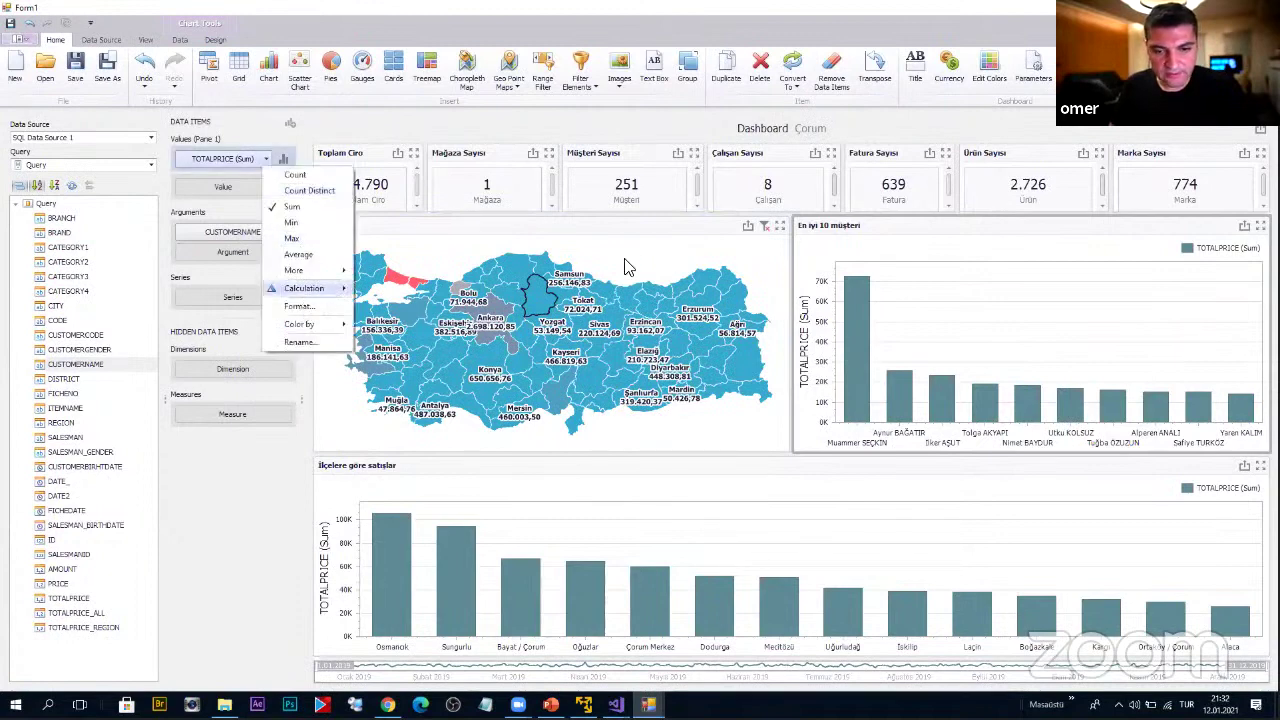
pyautogui.click(297, 306)
pyautogui.click(665, 259)
pyautogui.click(620, 290)
pyautogui.click(665, 275)
pyautogui.click(614, 295)
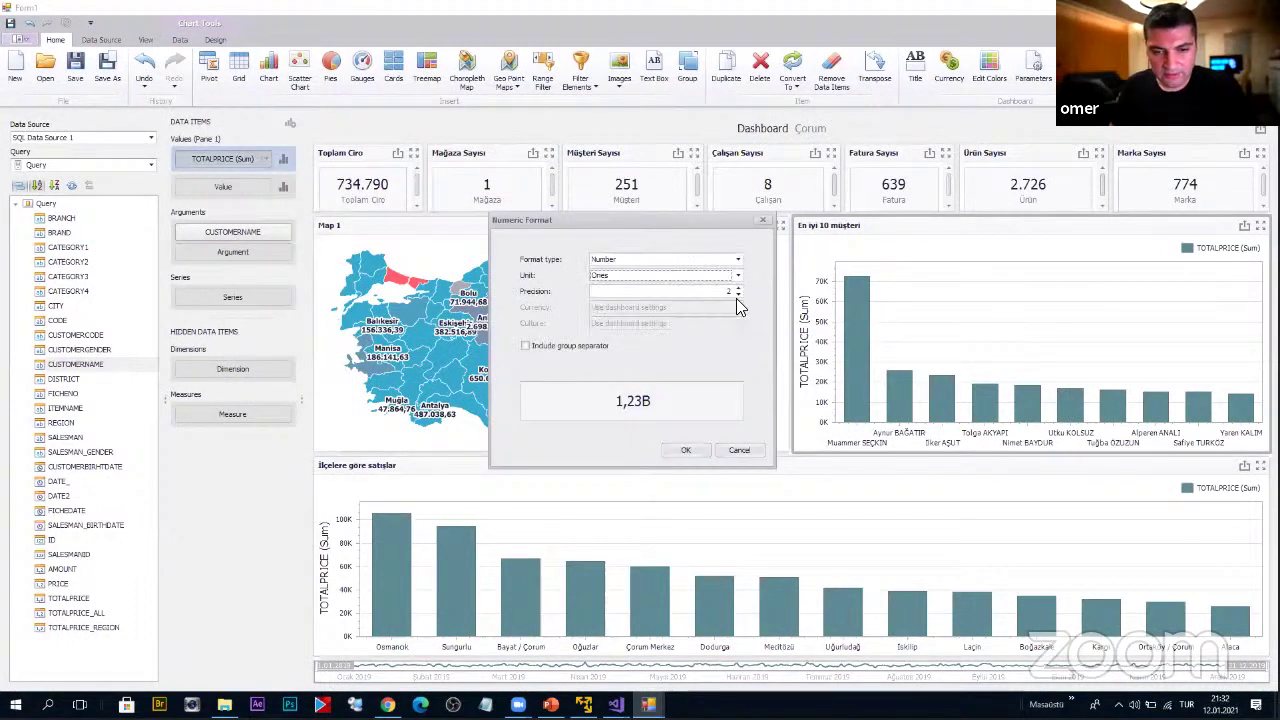
pyautogui.click(738, 289)
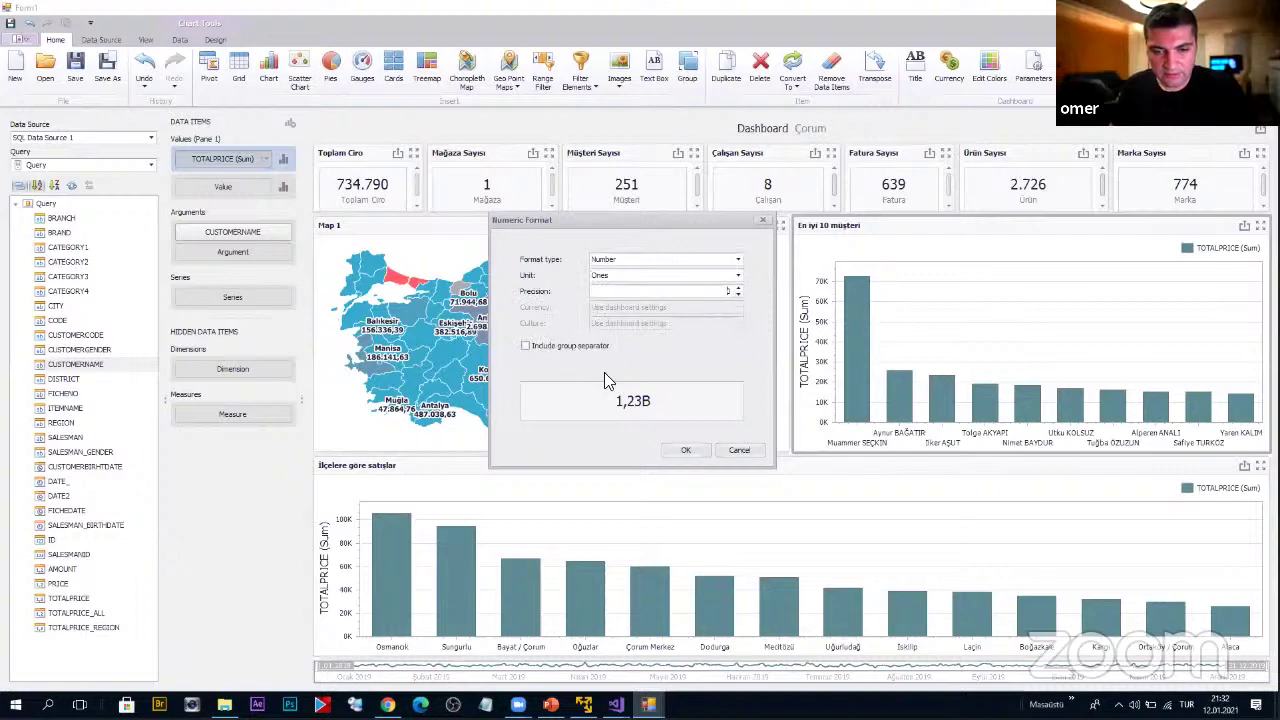
pyautogui.click(525, 345)
pyautogui.click(686, 450)
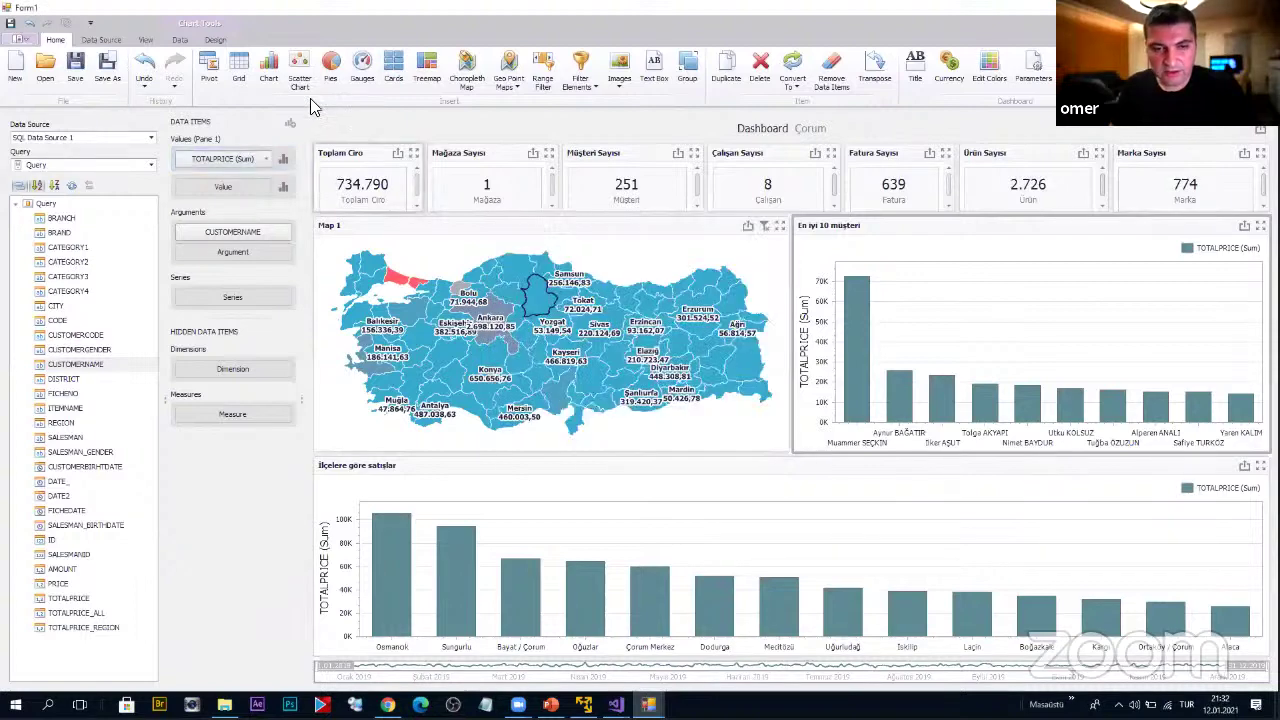
# Rotate the top customers chart into horizontal bars and widen it slightly against the map
pyautogui.click(105, 40)
pyautogui.click(147, 42)
pyautogui.click(180, 40)
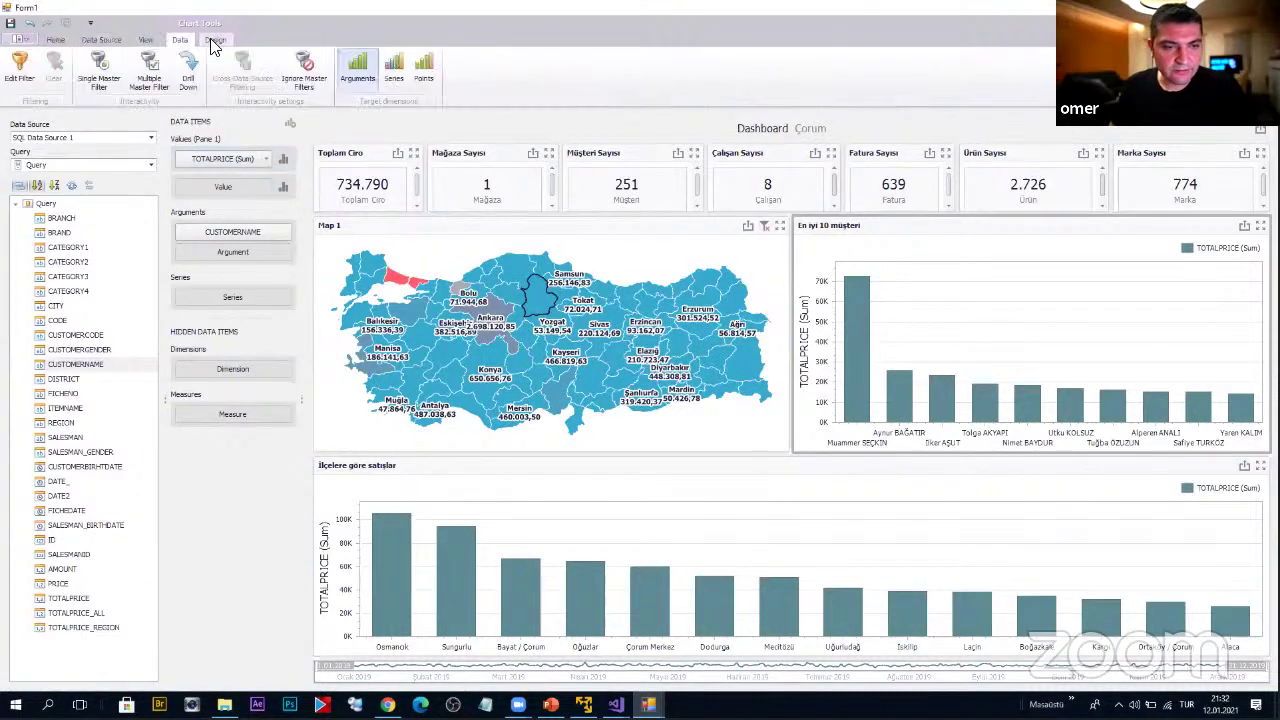
pyautogui.click(214, 40)
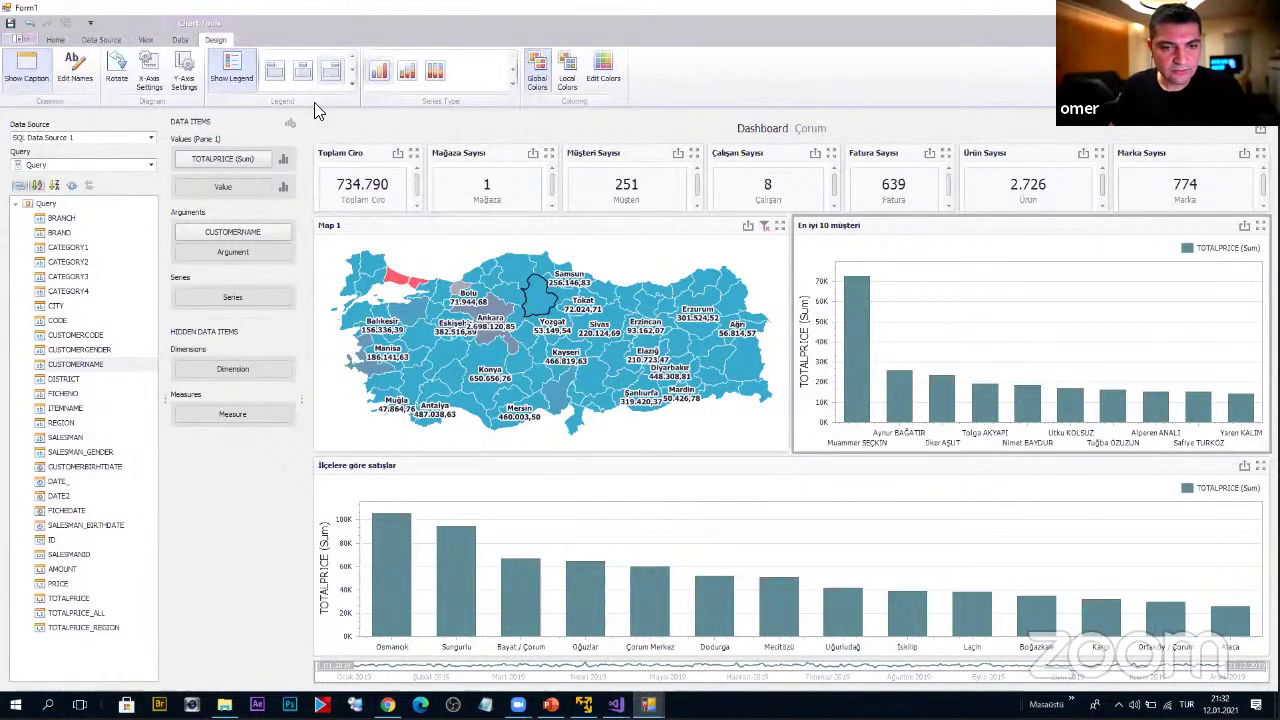
pyautogui.click(117, 72)
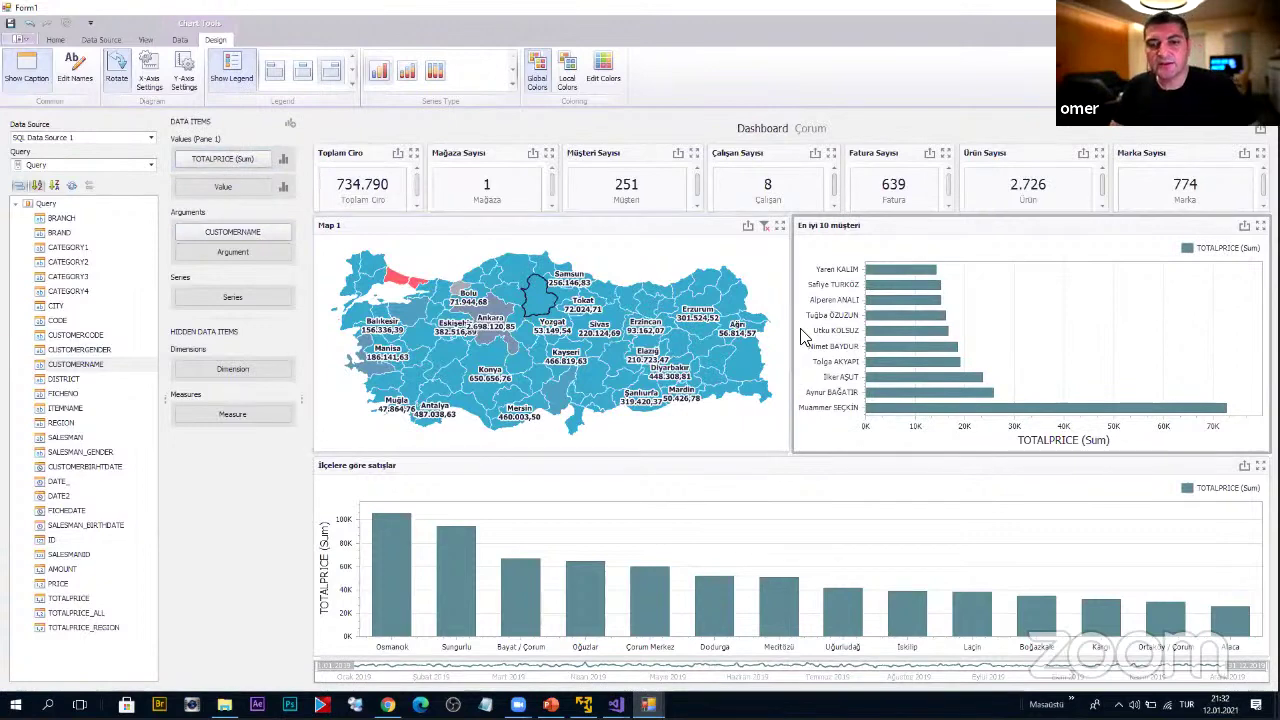
pyautogui.rightClick(974, 238)
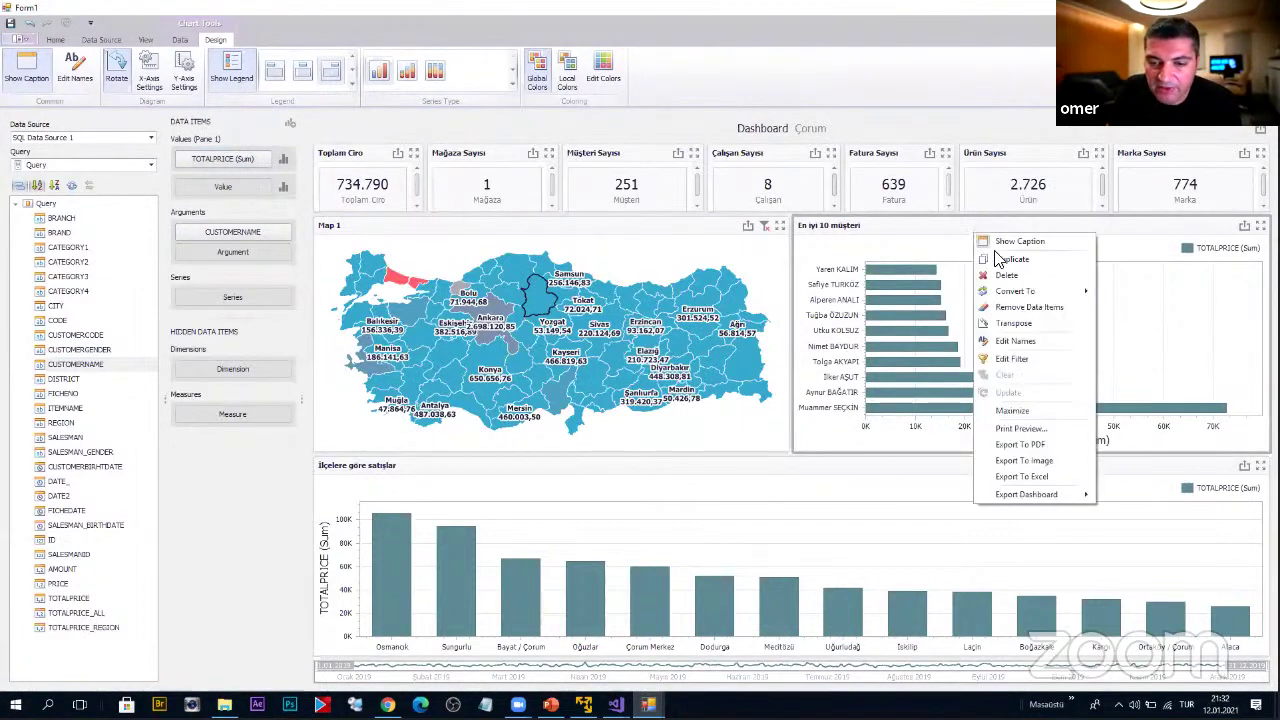
pyautogui.click(790, 269)
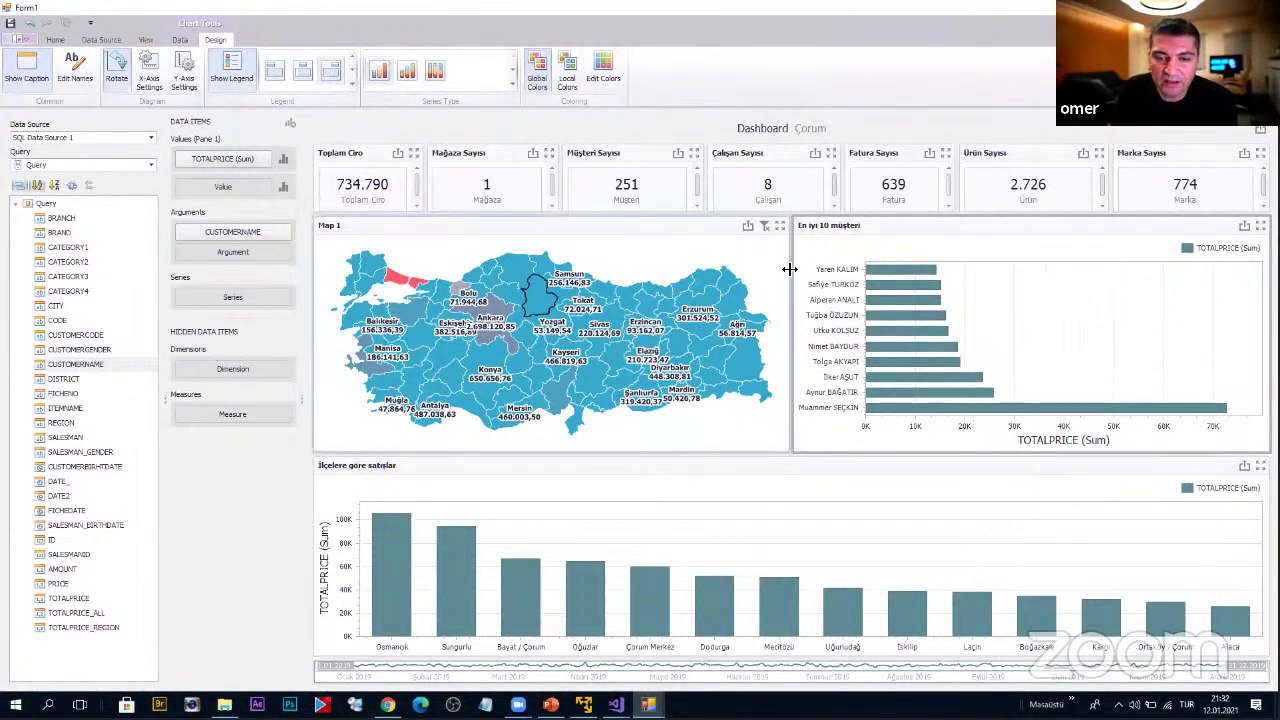
pyautogui.moveTo(790, 269); pyautogui.dragTo(784, 264)
pyautogui.click(526, 471)
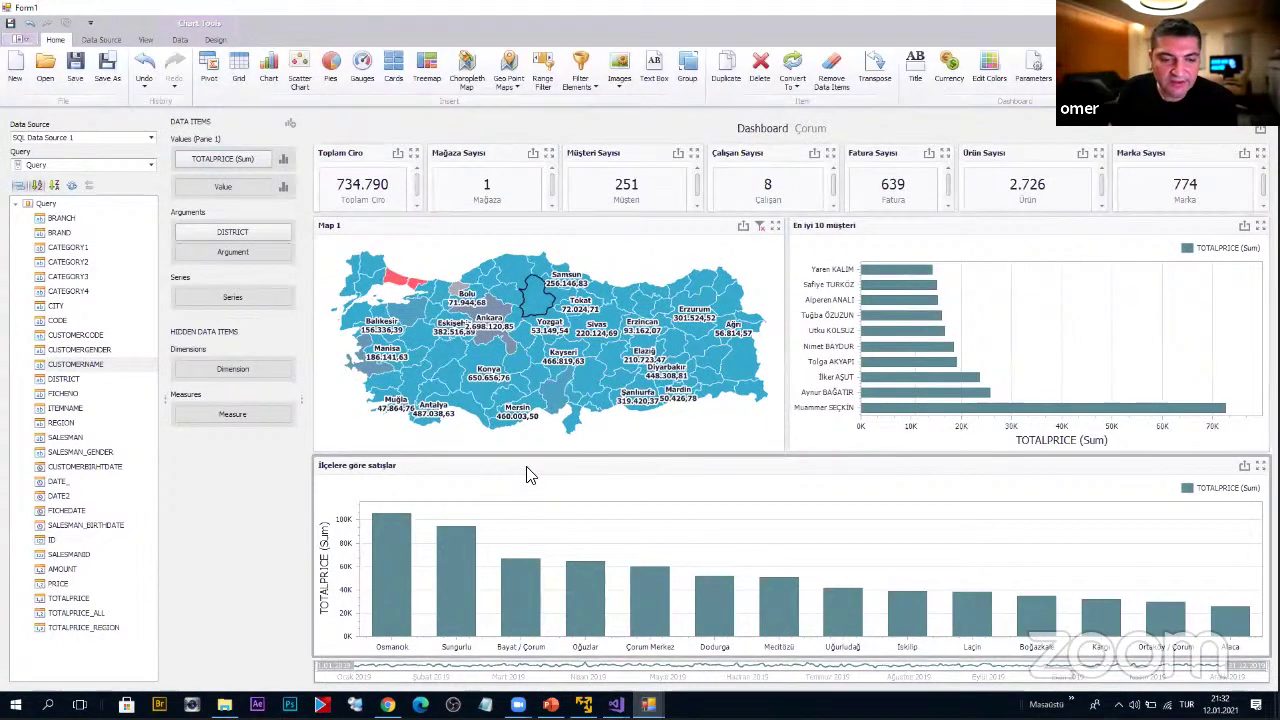
# Duplicate the district sales chart and replace DISTRICT with DATE_ grouped by Month
pyautogui.rightClick(552, 197)
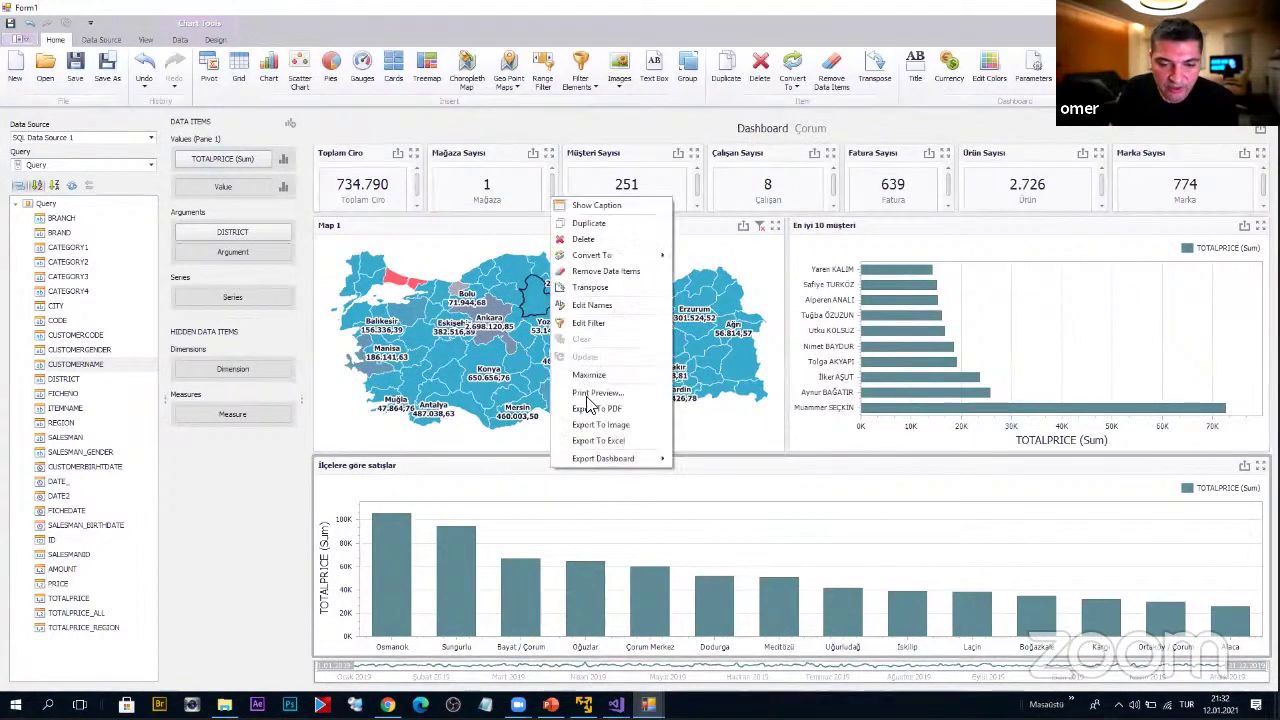
pyautogui.click(601, 225)
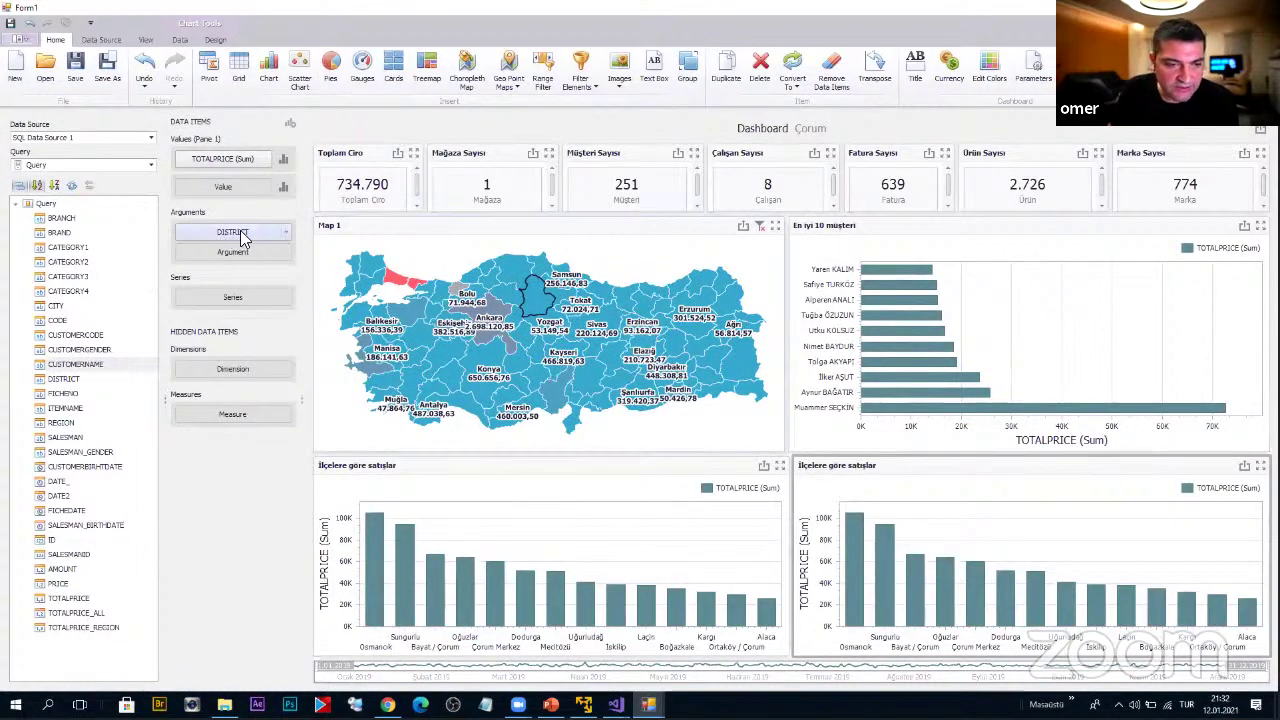
pyautogui.moveTo(234, 232); pyautogui.dragTo(41, 348)
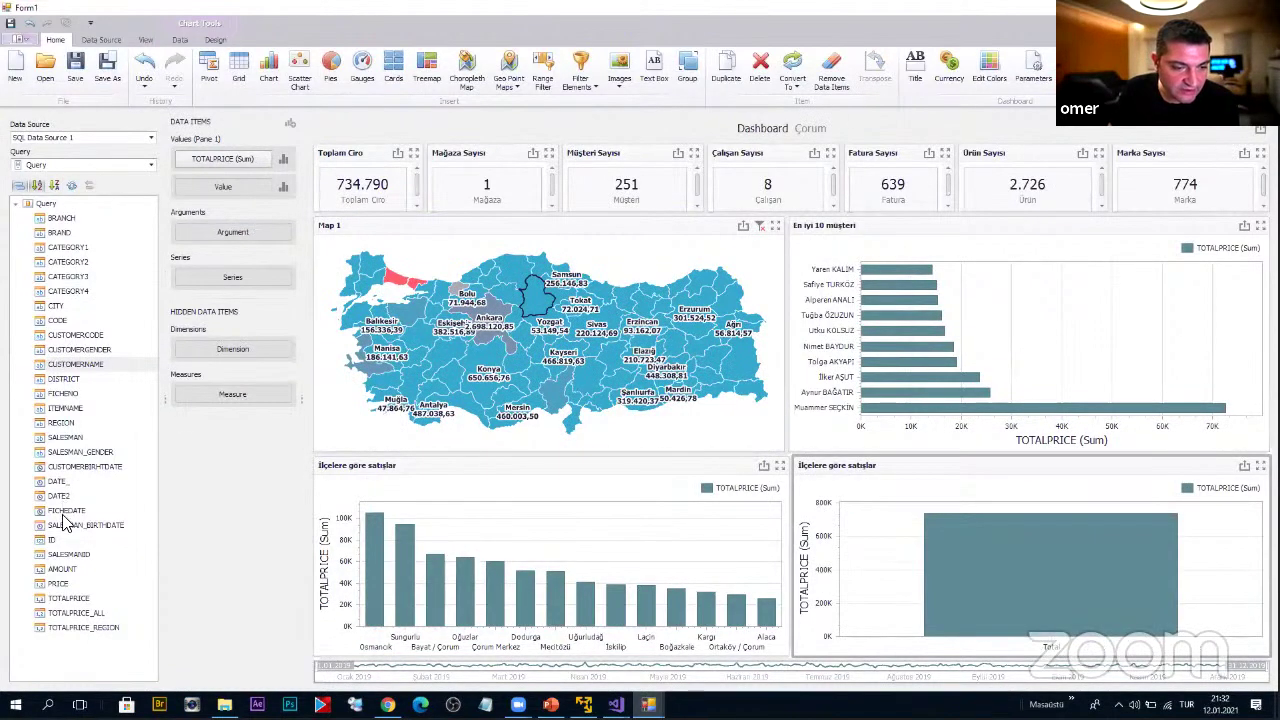
pyautogui.moveTo(56, 482); pyautogui.dragTo(229, 233)
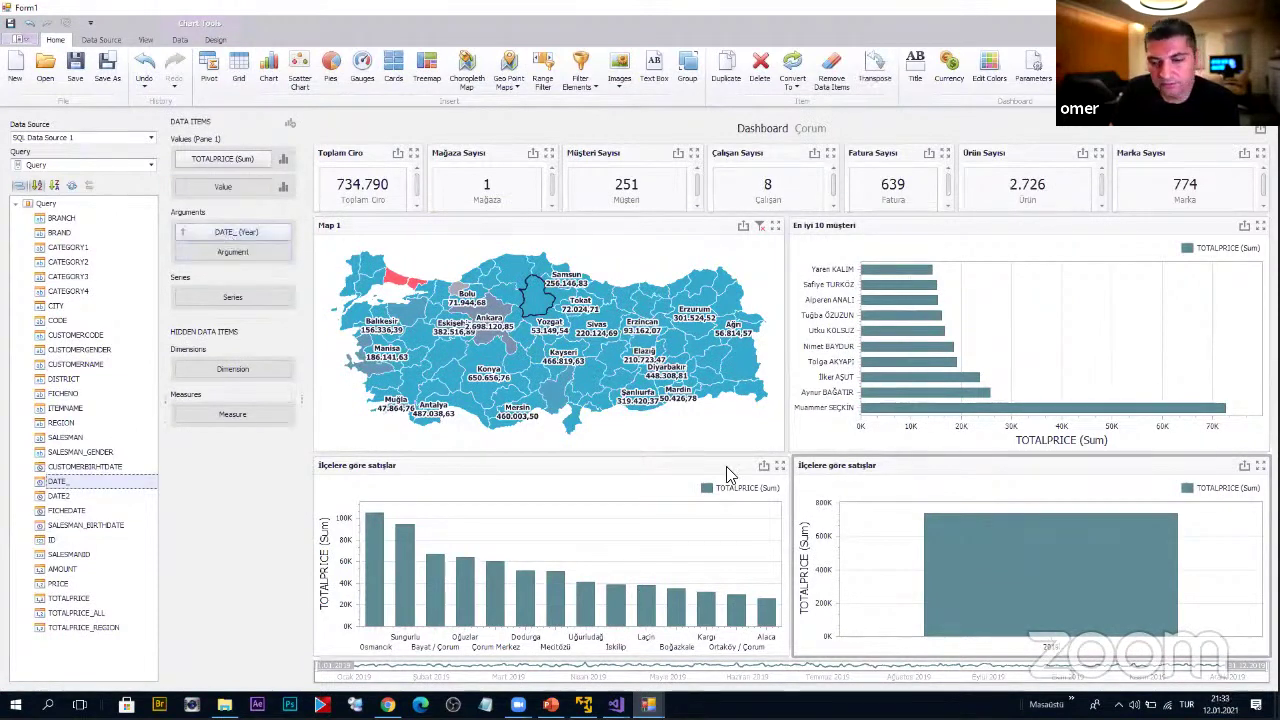
pyautogui.click(287, 232)
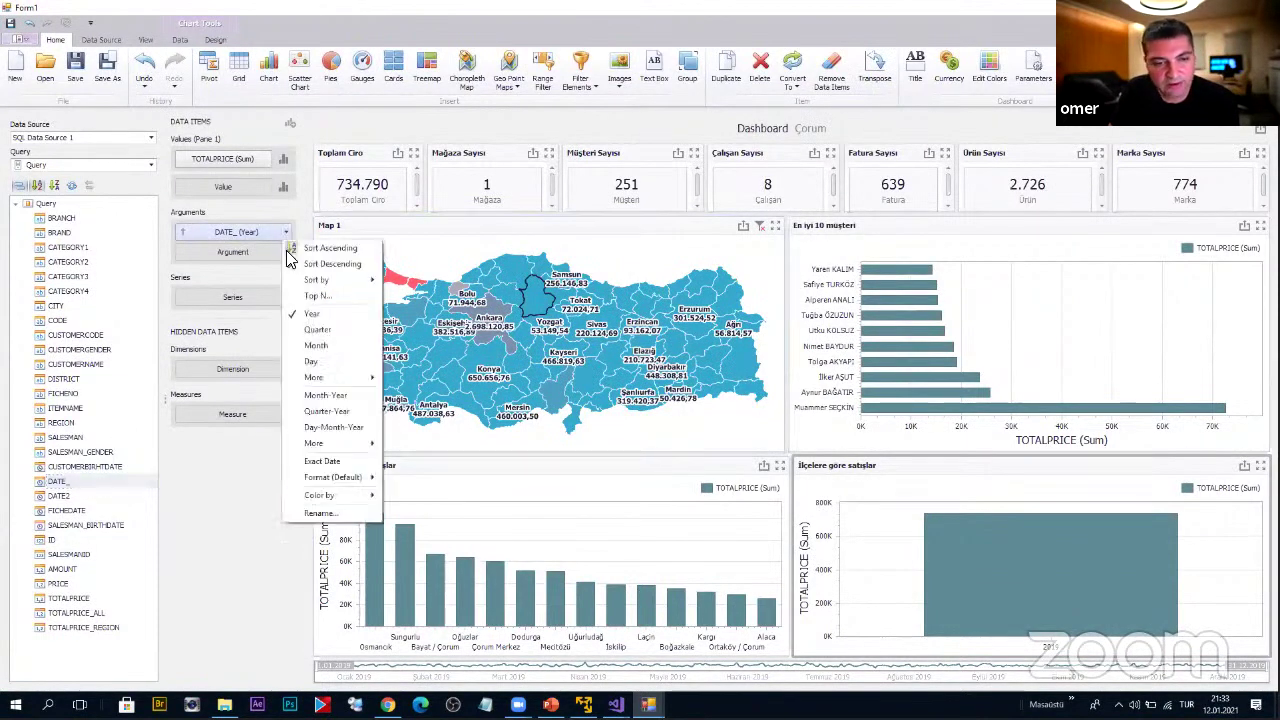
pyautogui.click(316, 346)
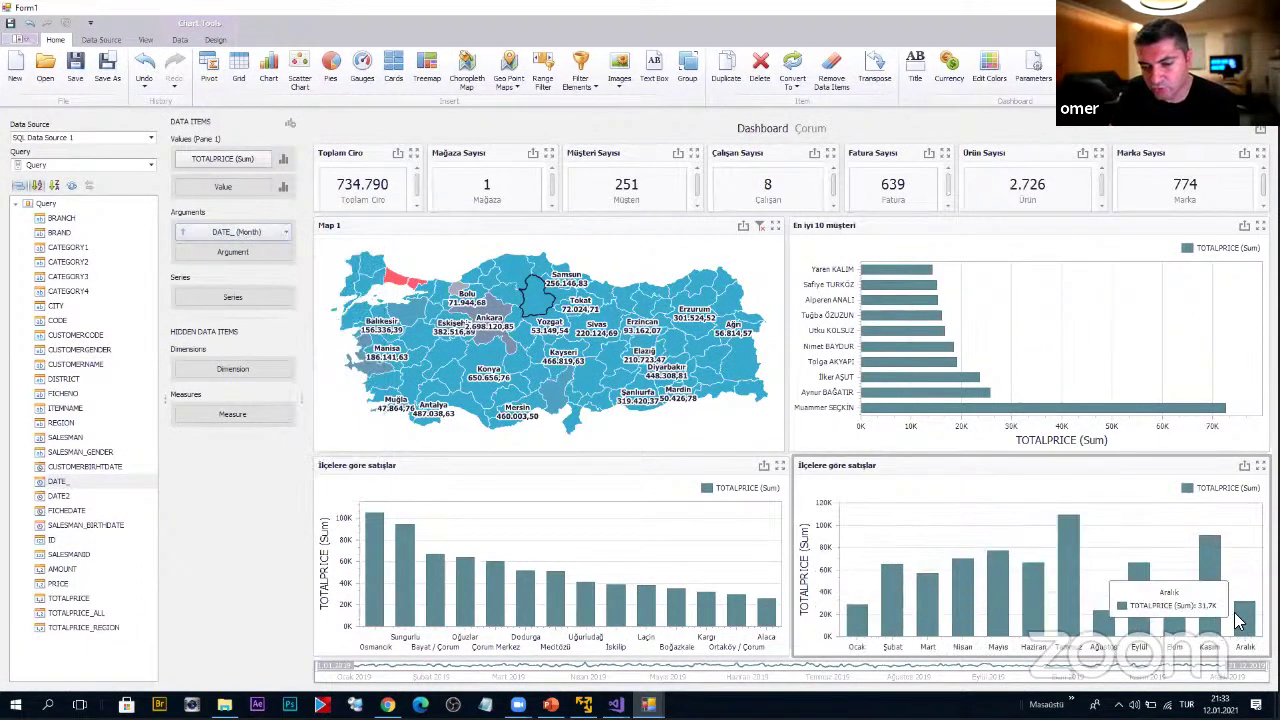
# Rename the monthly chart to 'Aylara Göre Satışlar'
pyautogui.rightClick(903, 463)
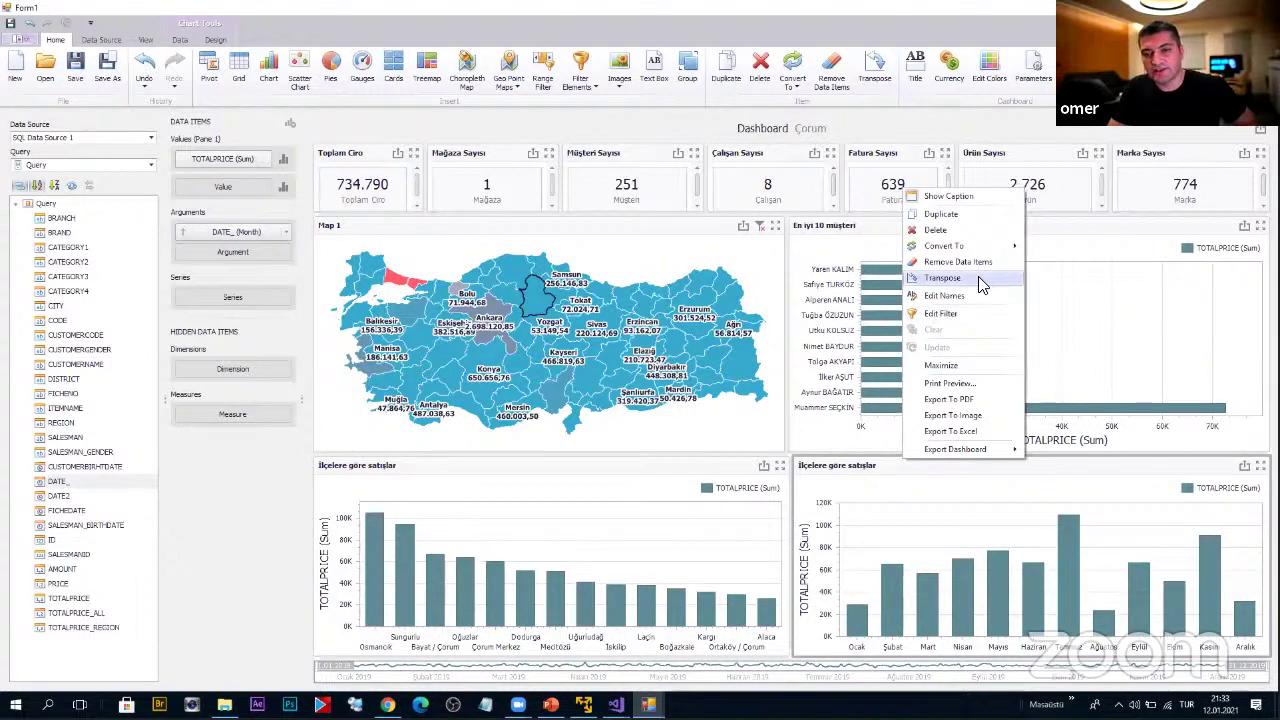
pyautogui.click(975, 296)
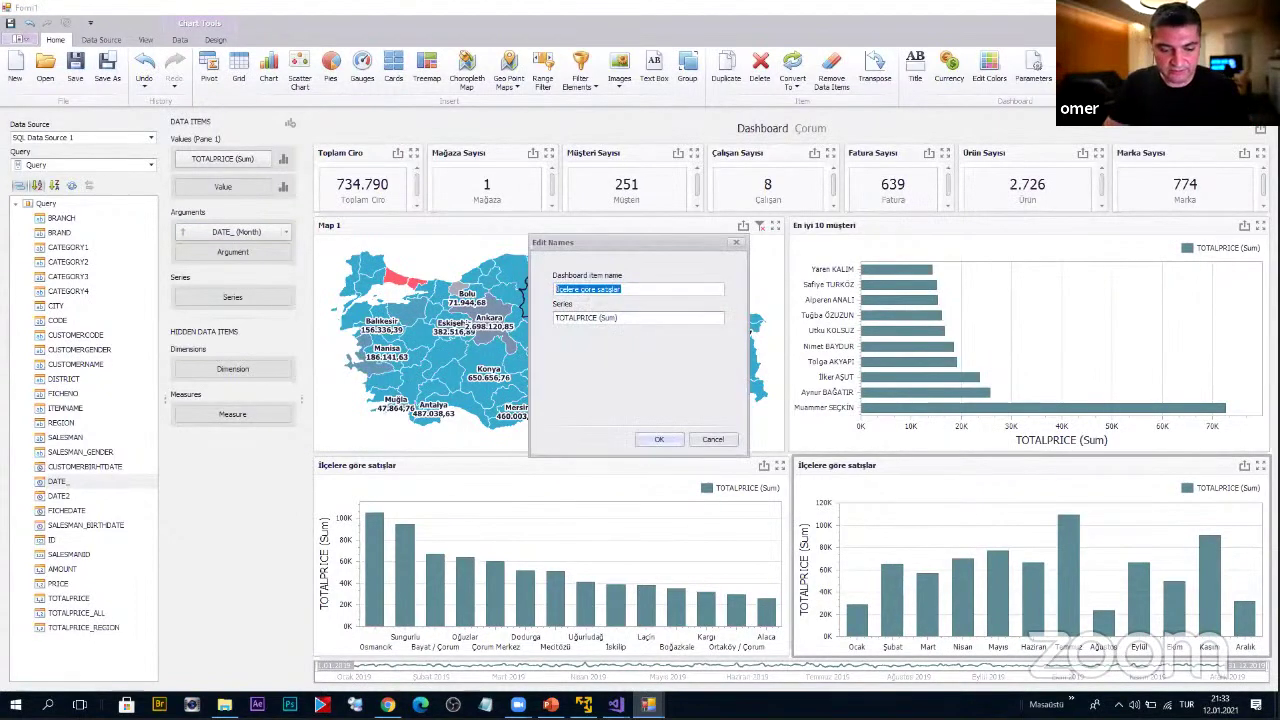
pyautogui.write('Aylara Göre')
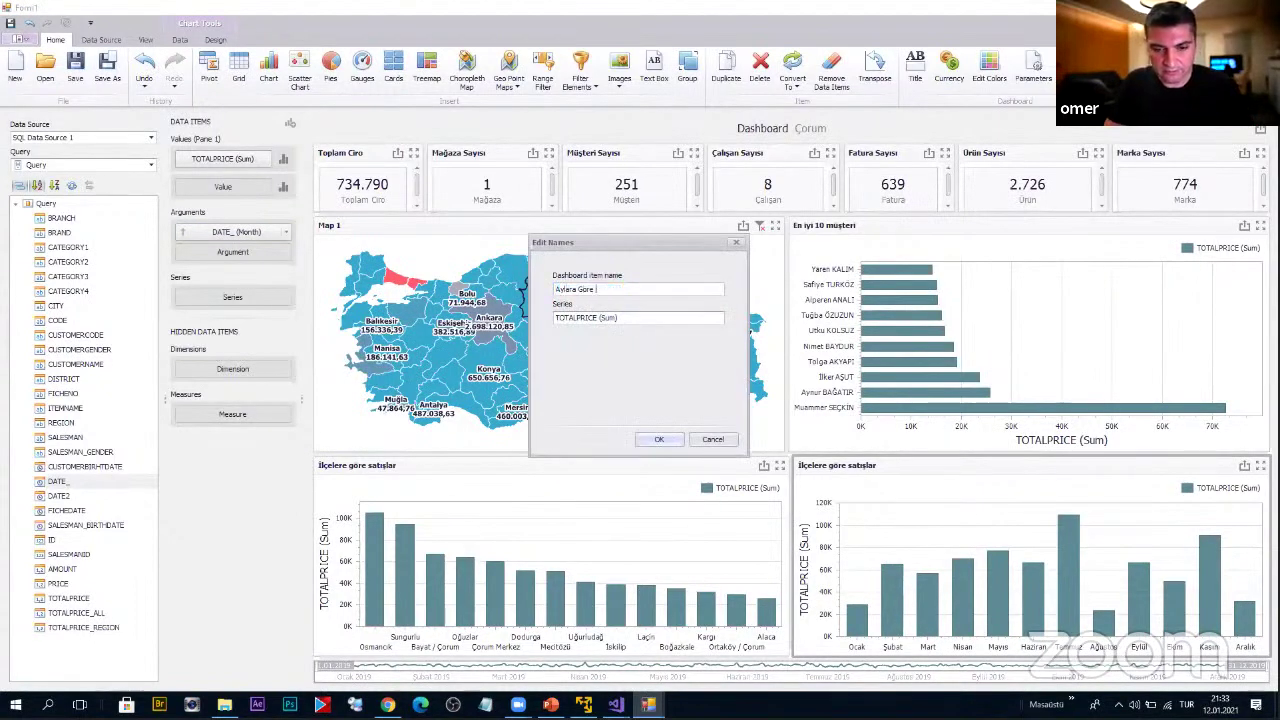
pyautogui.write(' Satışlar')
pyautogui.press('Return')
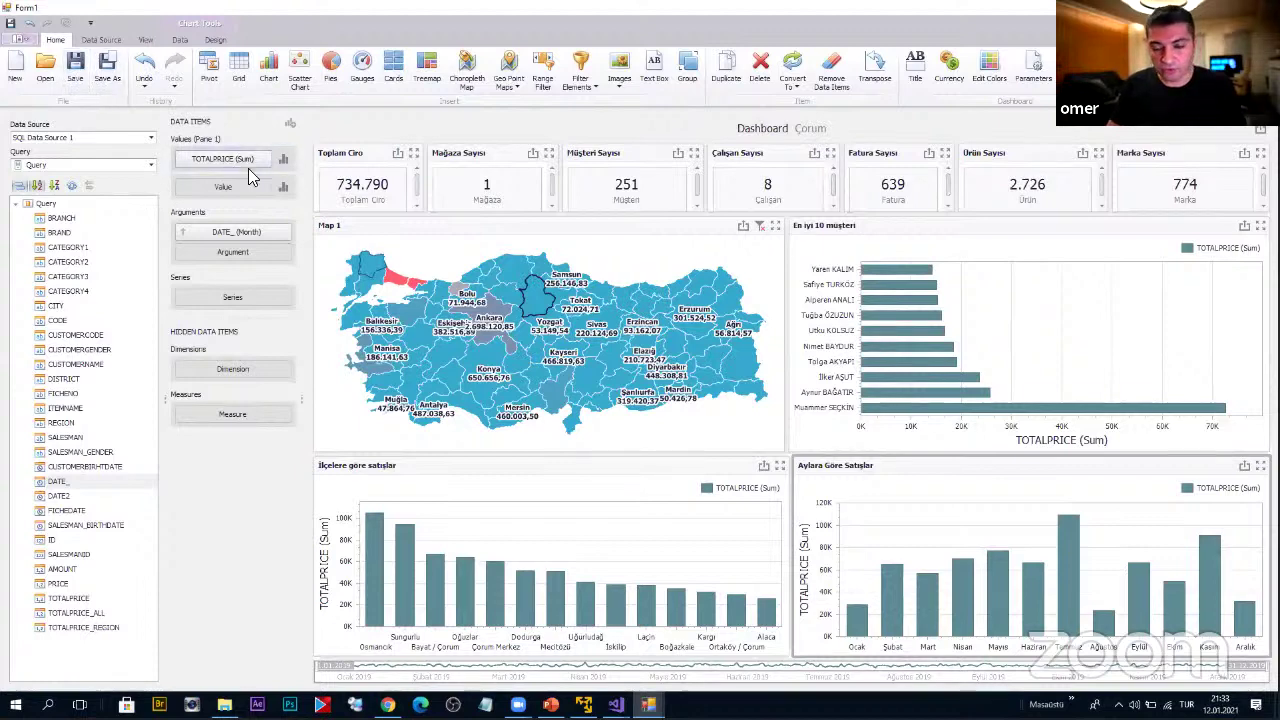
pyautogui.rightClick(952, 468)
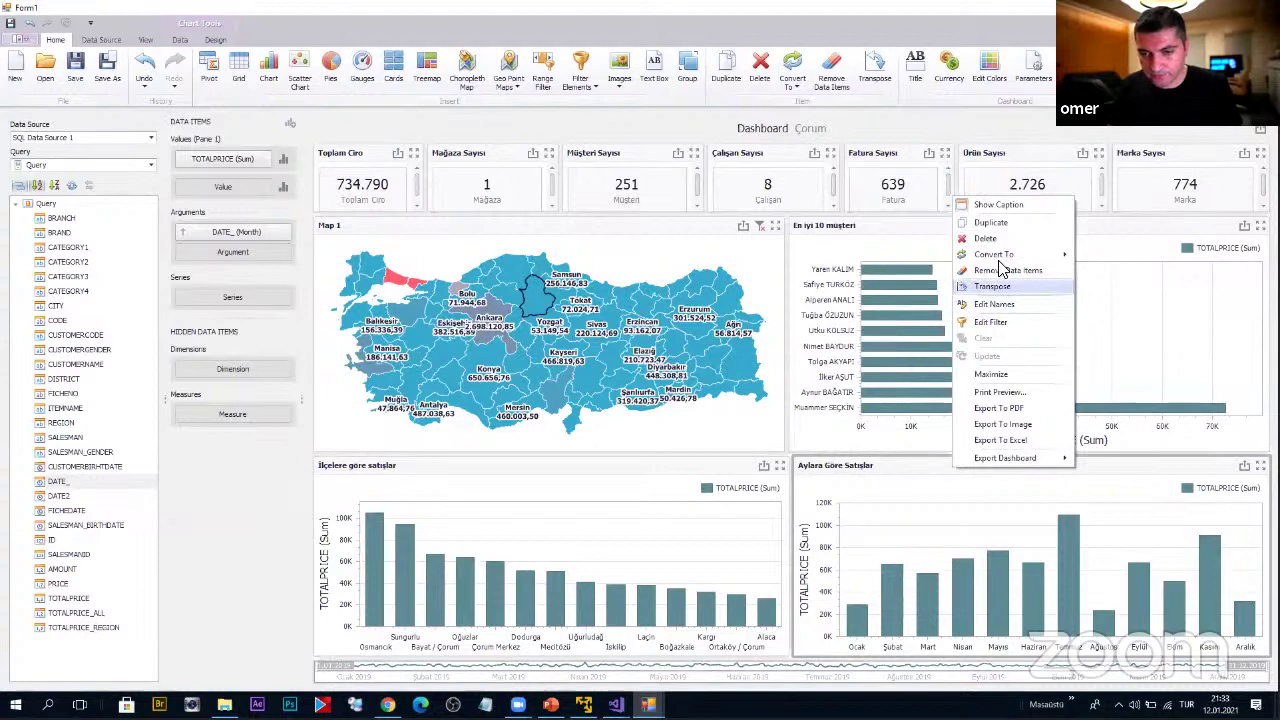
# Duplicate the monthly chart, resize it at top right, and name it 'Haftanın Günlerine Göre Satışlar'
pyautogui.click(994, 223)
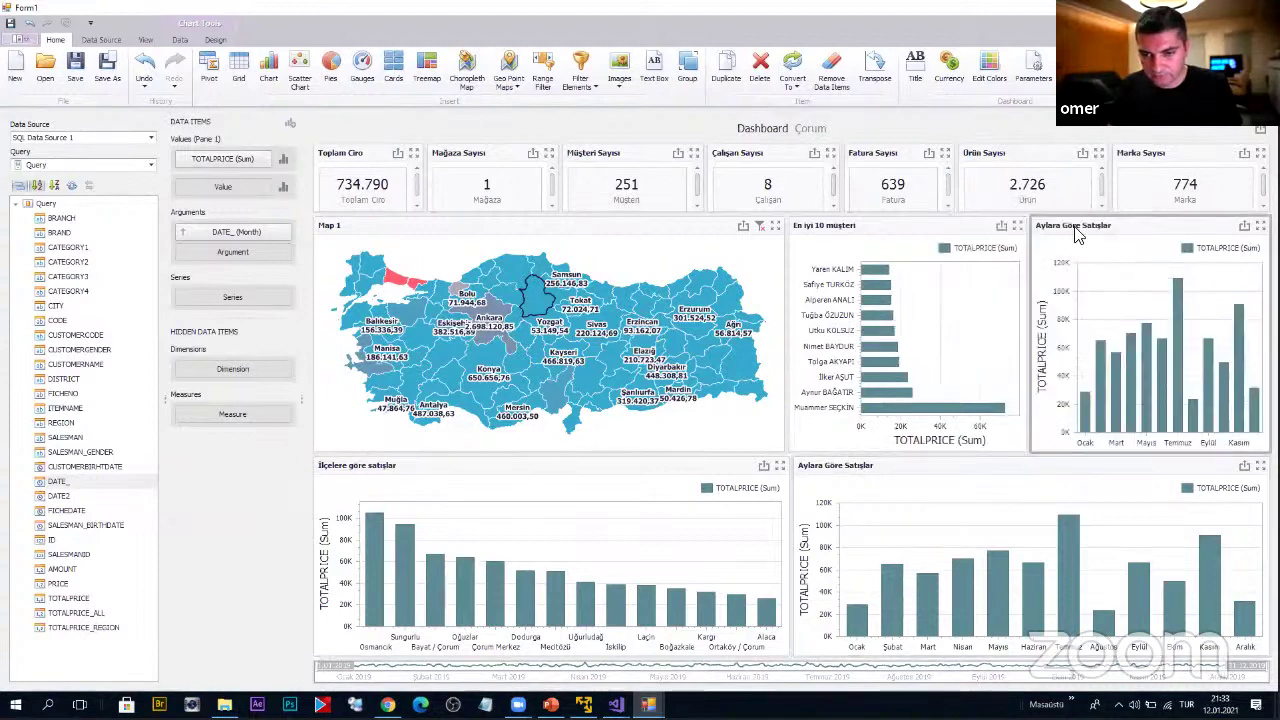
pyautogui.moveTo(1154, 338); pyautogui.dragTo(1200, 320)
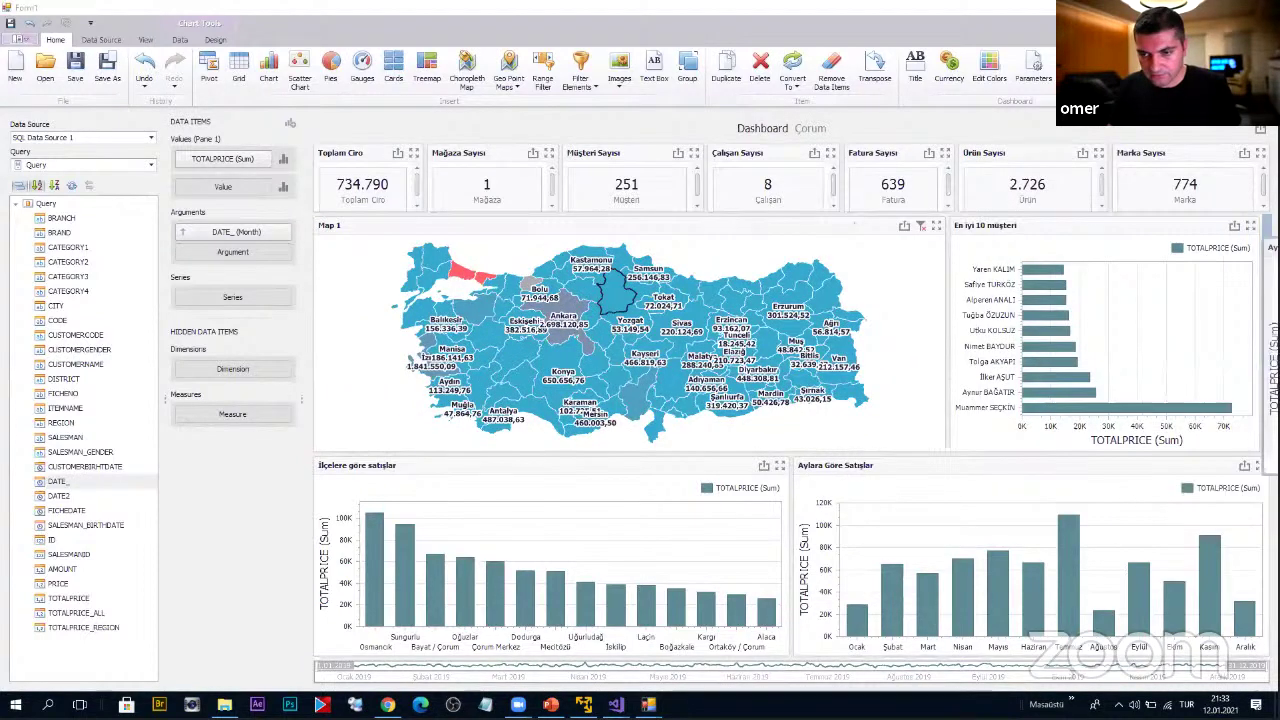
pyautogui.moveTo(1253, 252); pyautogui.dragTo(1075, 260)
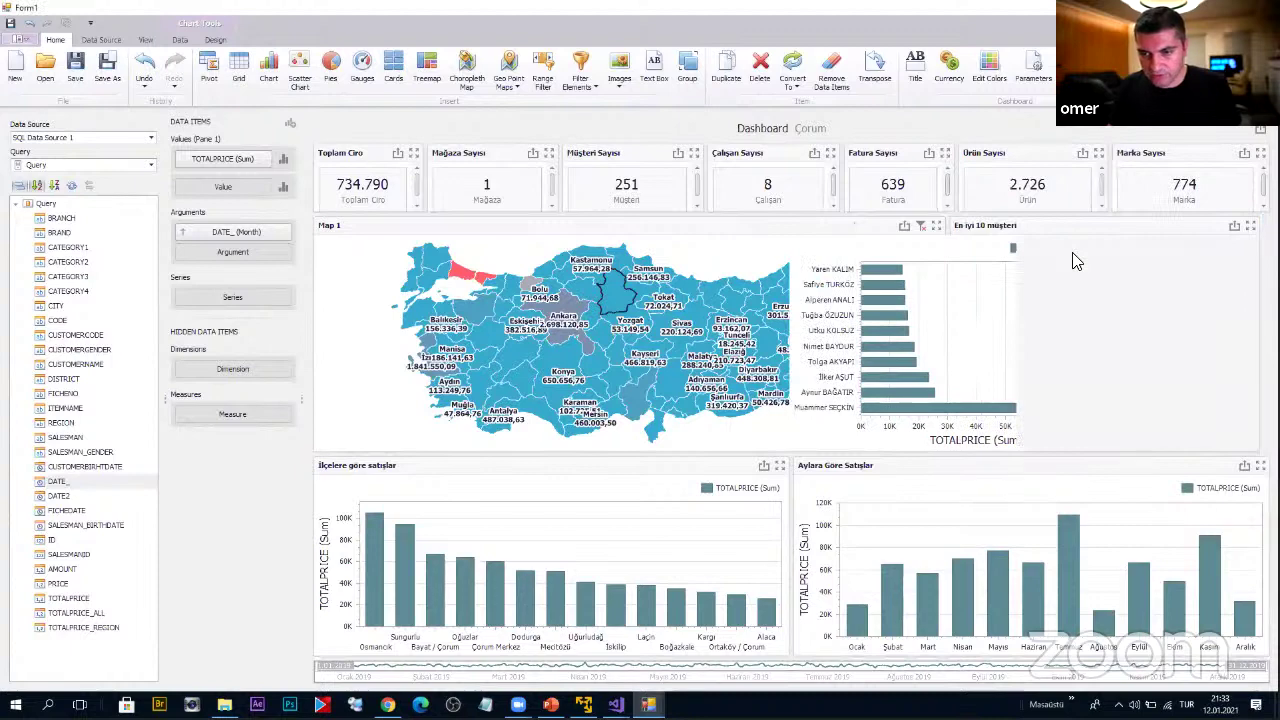
pyautogui.rightClick(1074, 252)
pyautogui.click(1112, 342)
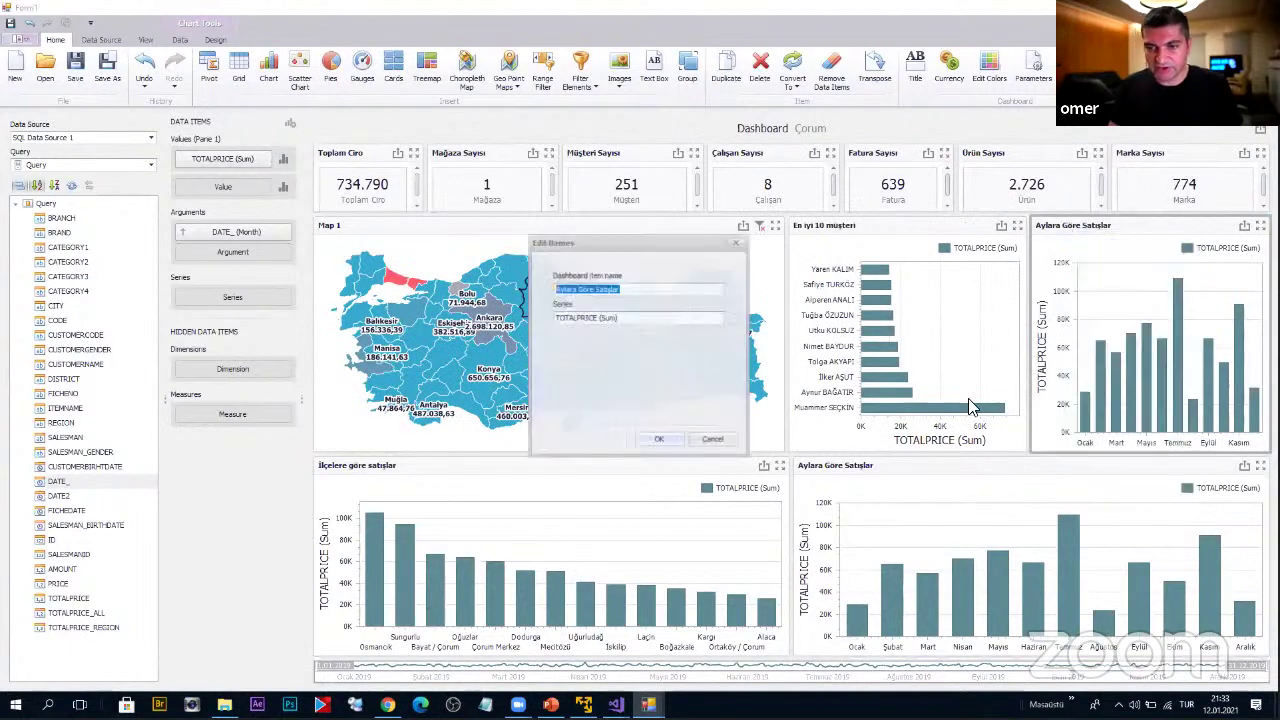
pyautogui.write('Haftanın Günlerine')
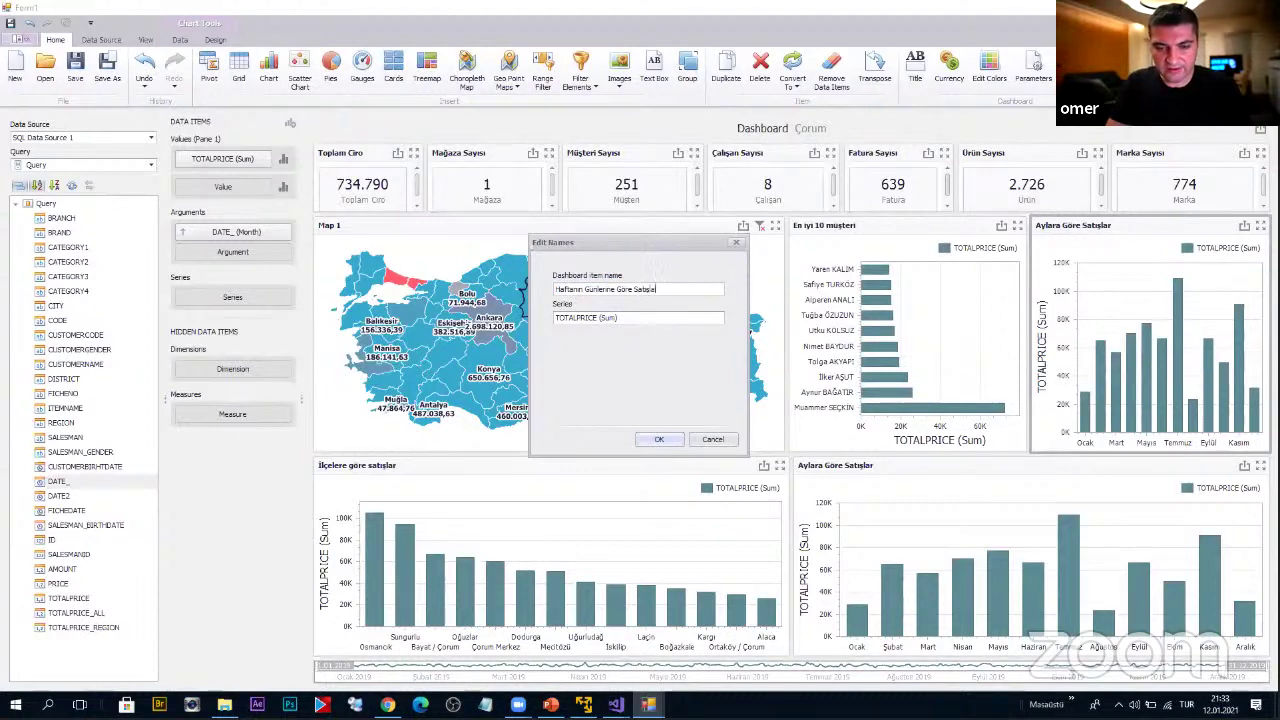
pyautogui.write('r')
pyautogui.press('Return')
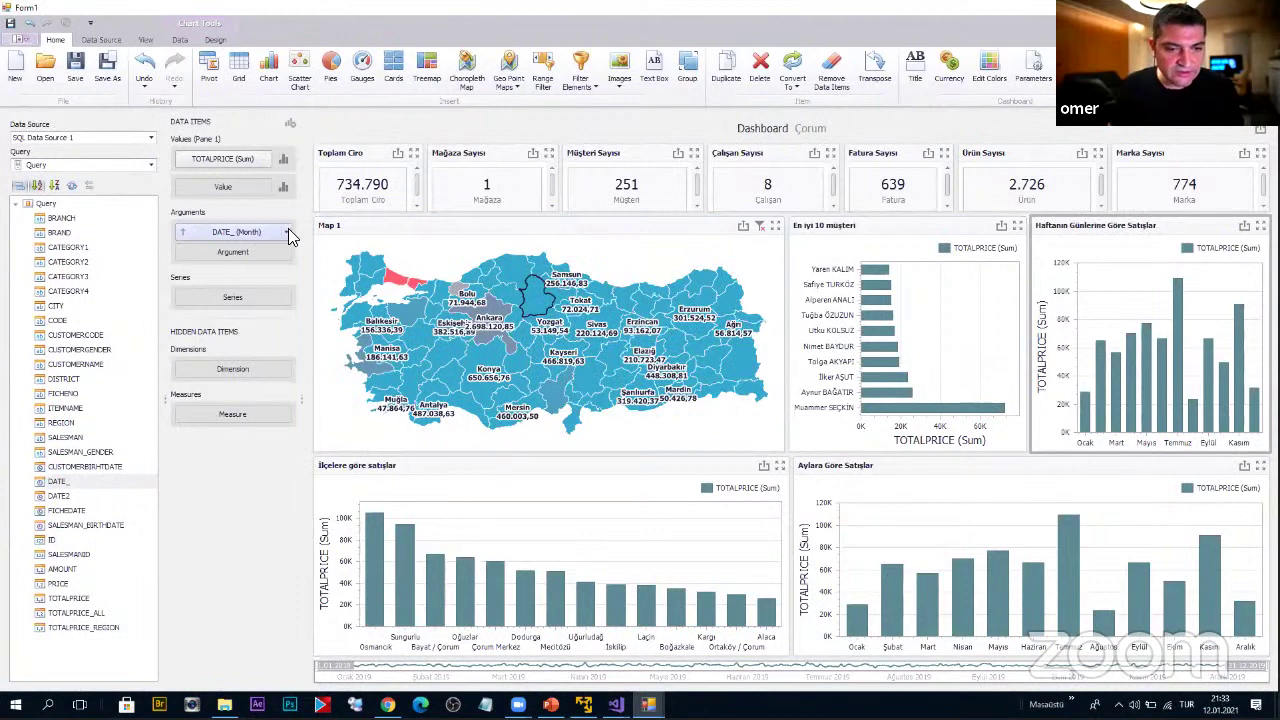
# Group the new chart's DATE_ argument by Day of Week
pyautogui.click(288, 233)
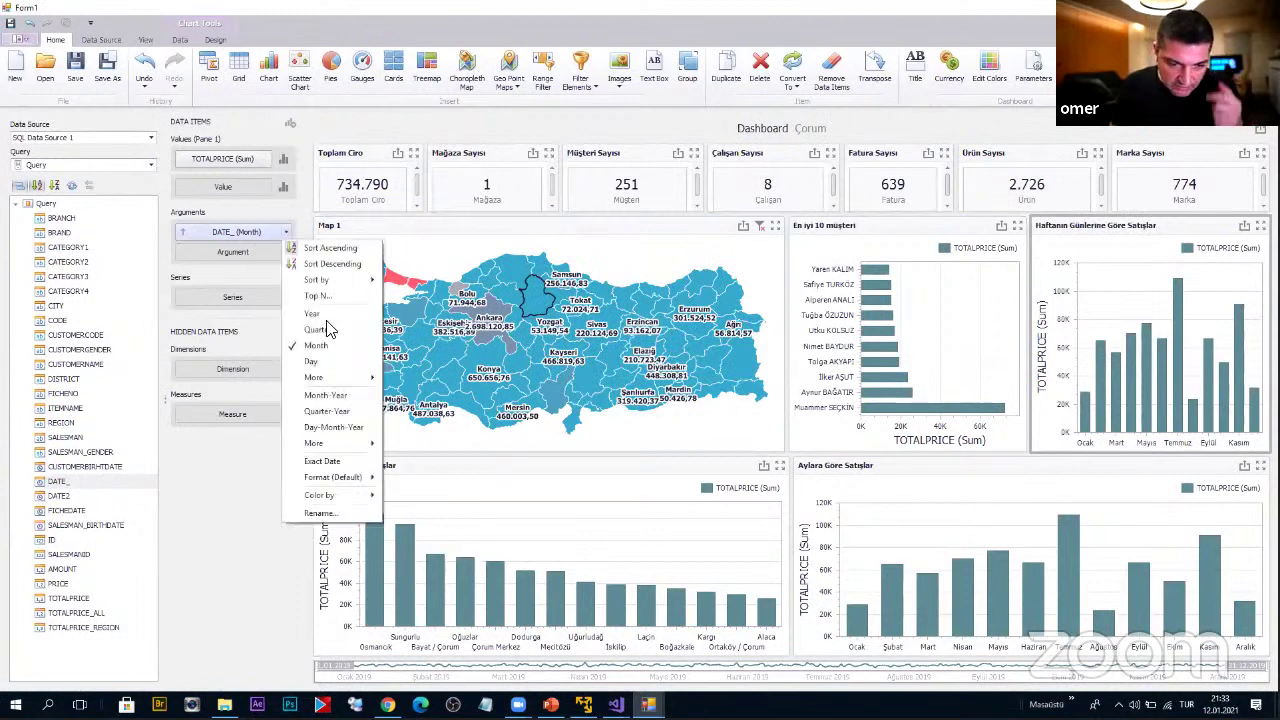
pyautogui.moveTo(350, 444)
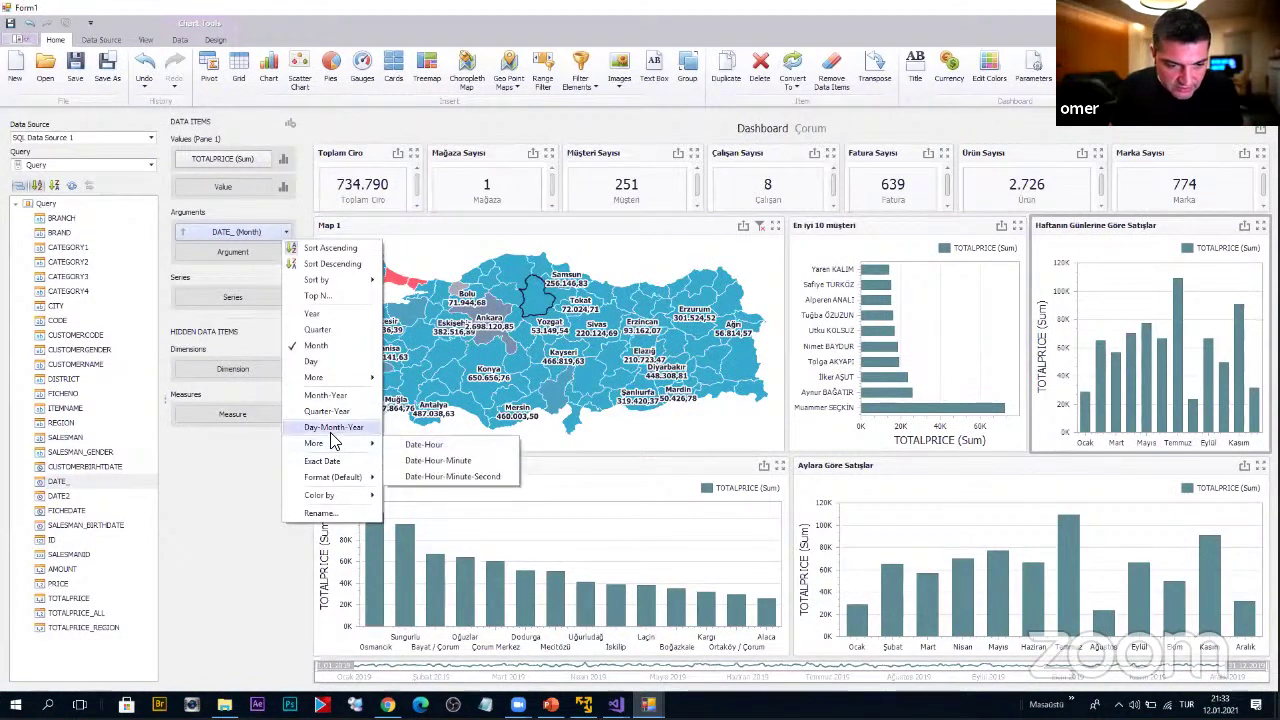
pyautogui.moveTo(336, 381)
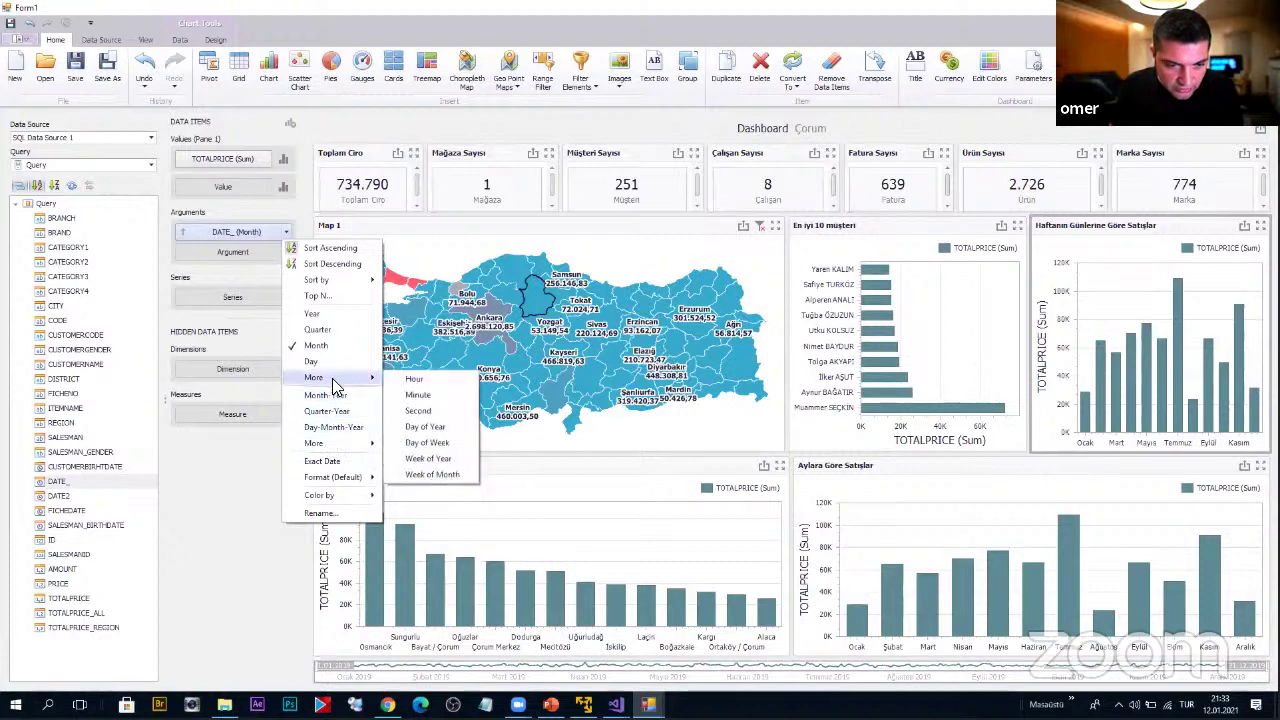
pyautogui.click(440, 441)
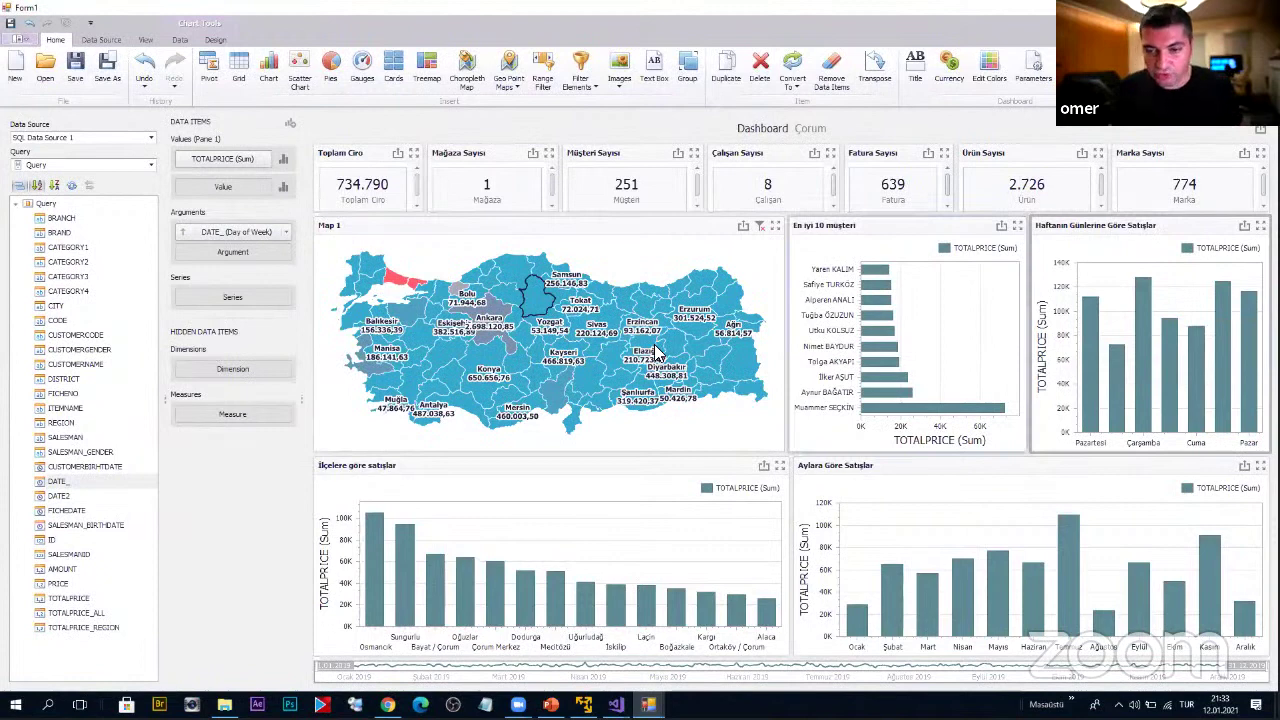
# Filter to Konya and move the weekday sales chart into the bottom row between the district and monthly charts
pyautogui.click(486, 355)
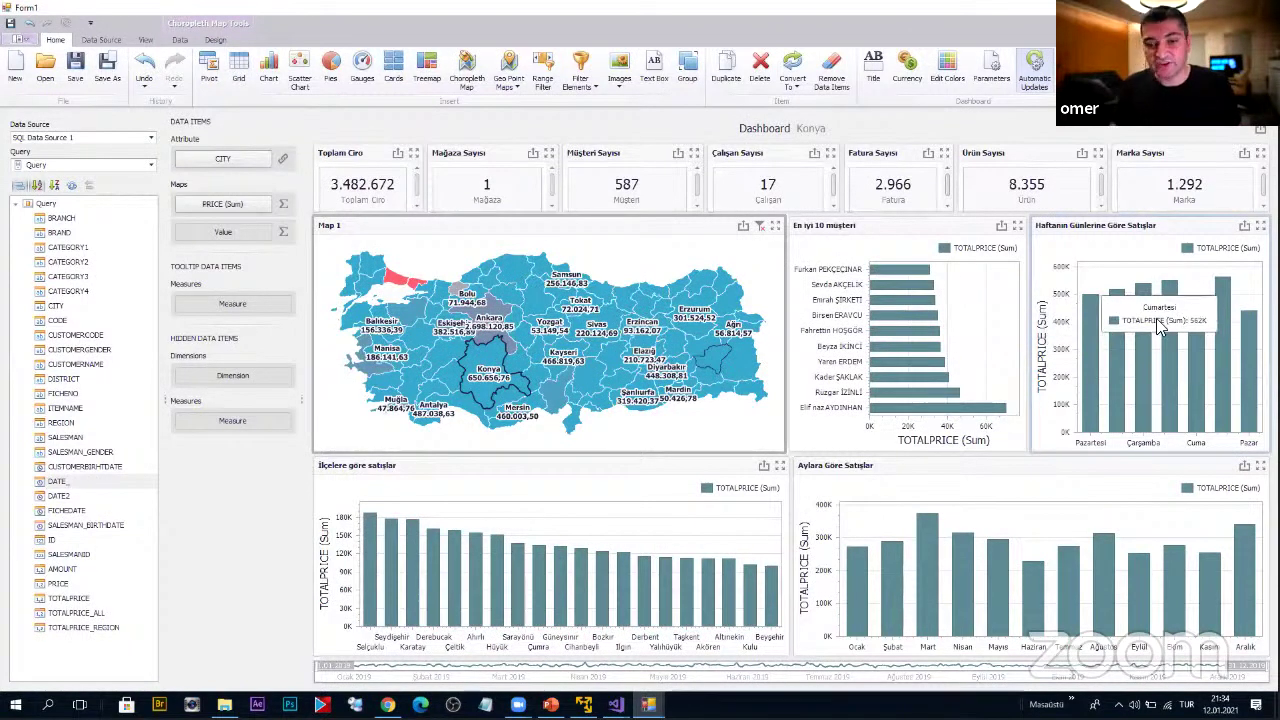
pyautogui.moveTo(789, 466); pyautogui.dragTo(854, 477)
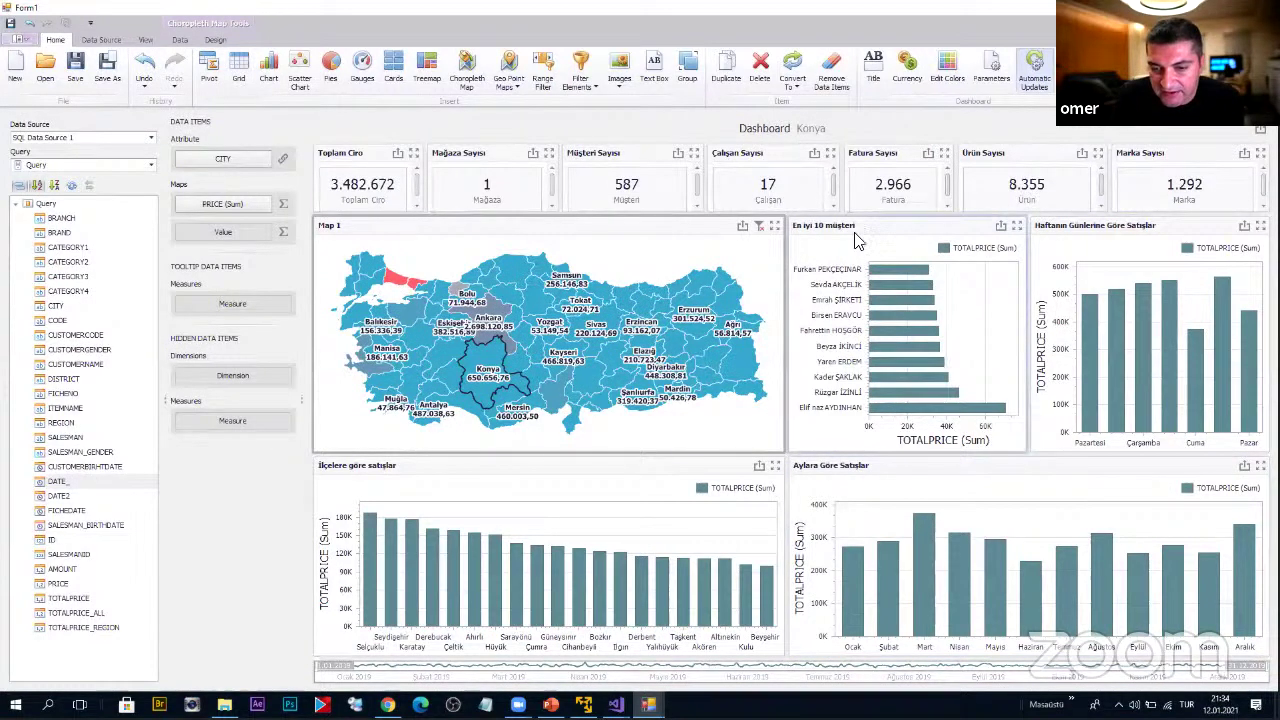
pyautogui.click(1100, 229)
pyautogui.moveTo(783, 513); pyautogui.dragTo(1126, 304)
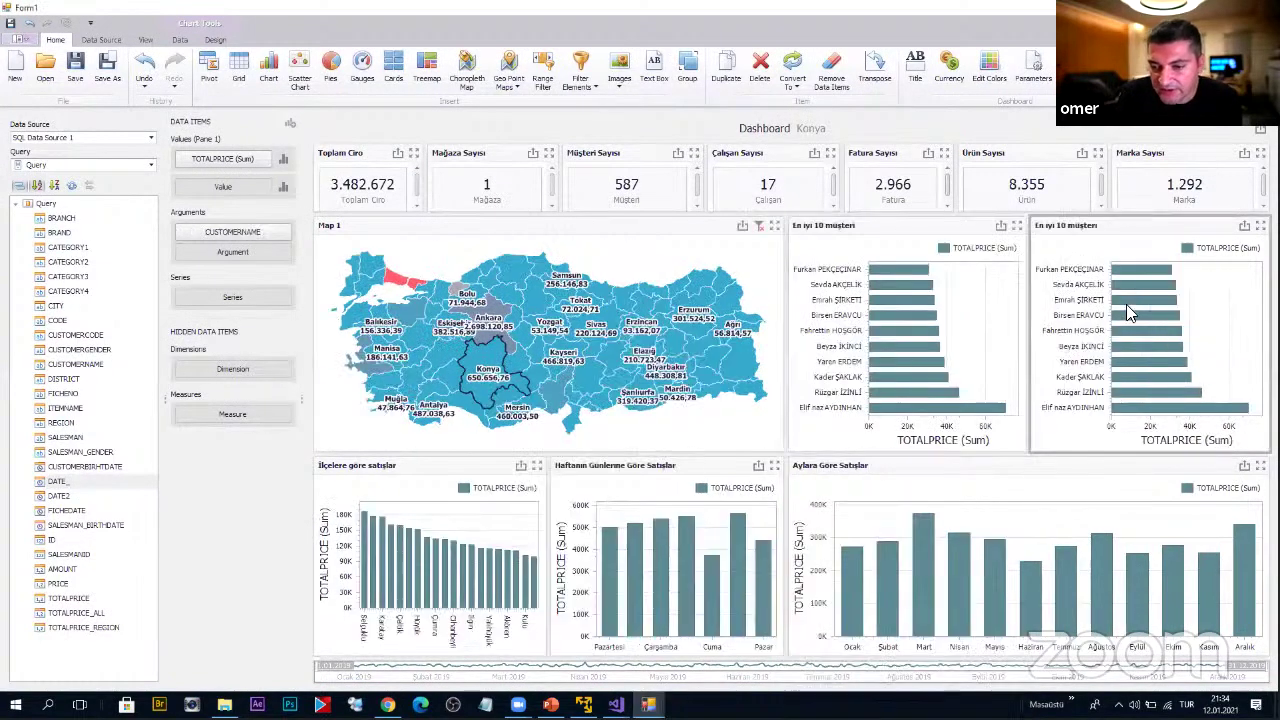
# Rename the copied customers chart to 'En iyi satış elemanları' and update its series name
pyautogui.rightClick(1126, 304)
pyautogui.click(1124, 332)
pyautogui.press('Home')
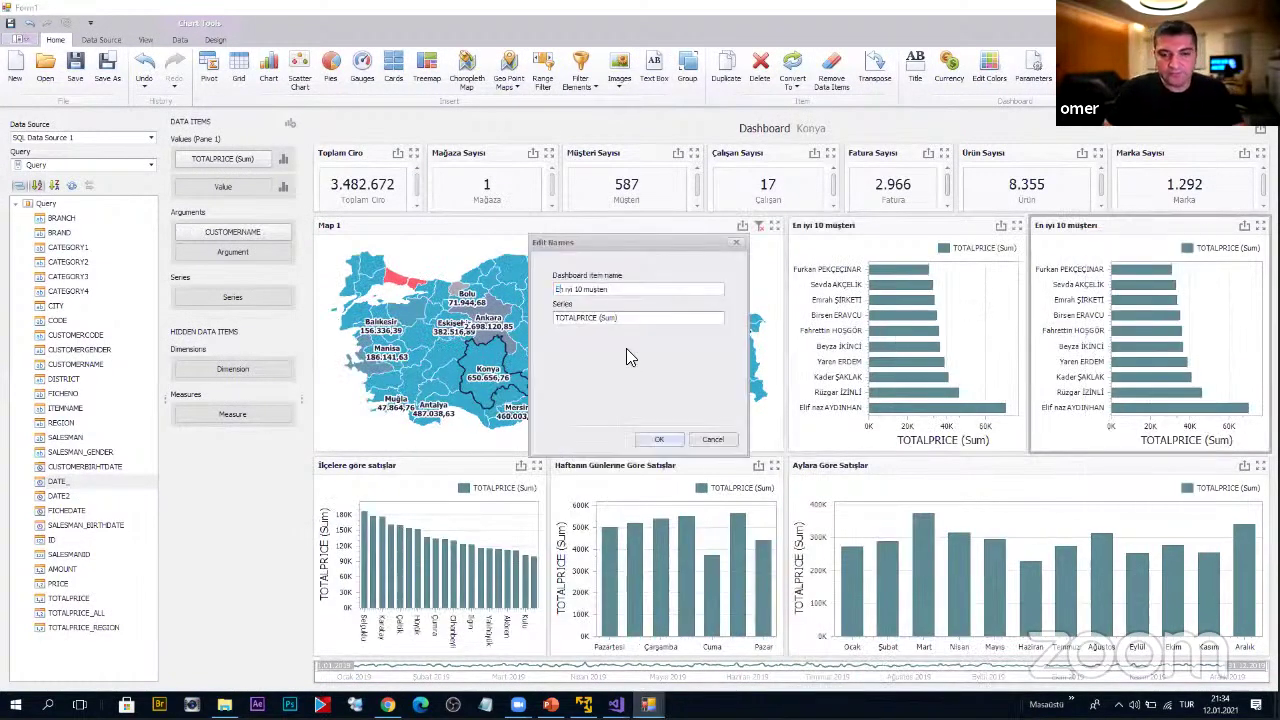
pyautogui.press('Delete')
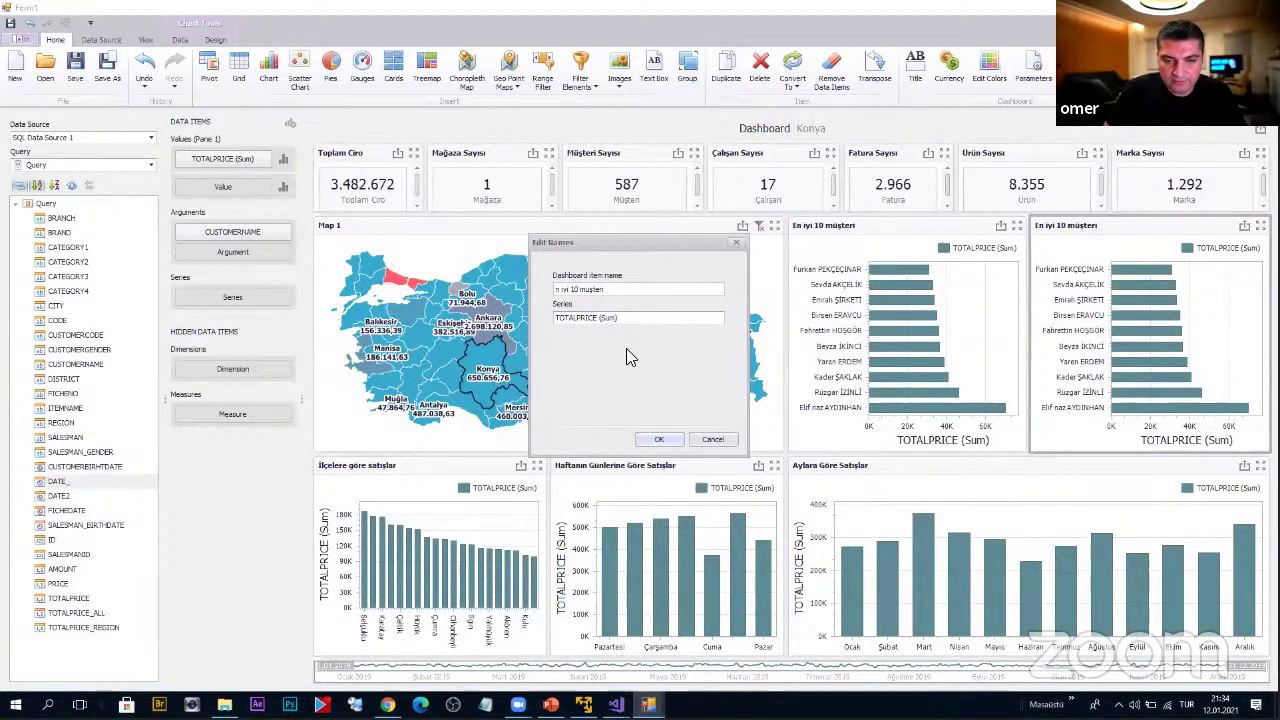
pyautogui.press('Delete')
pyautogui.press('Delete')
pyautogui.press('Delete')
pyautogui.press('Delete')
pyautogui.press('Delete')
pyautogui.press('Delete')
pyautogui.press('Delete')
pyautogui.press('Delete')
pyautogui.press('Delete')
pyautogui.press('Delete')
pyautogui.press('Delete')
pyautogui.press('Delete')
pyautogui.press('Delete')
pyautogui.press('Delete')
pyautogui.press('Delete')
pyautogui.press('Delete')
pyautogui.write('En iyi sa')
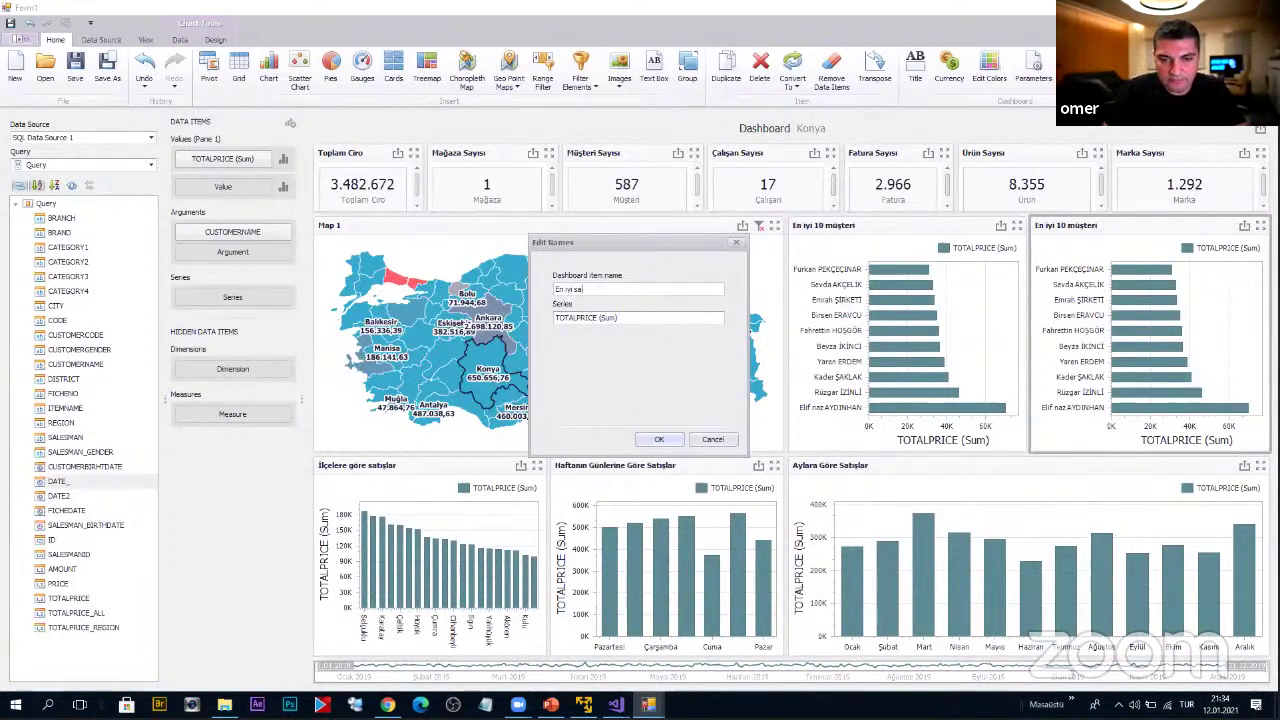
pyautogui.write('tış elemanları')
pyautogui.press('Tab')
pyautogui.write('Toplam')
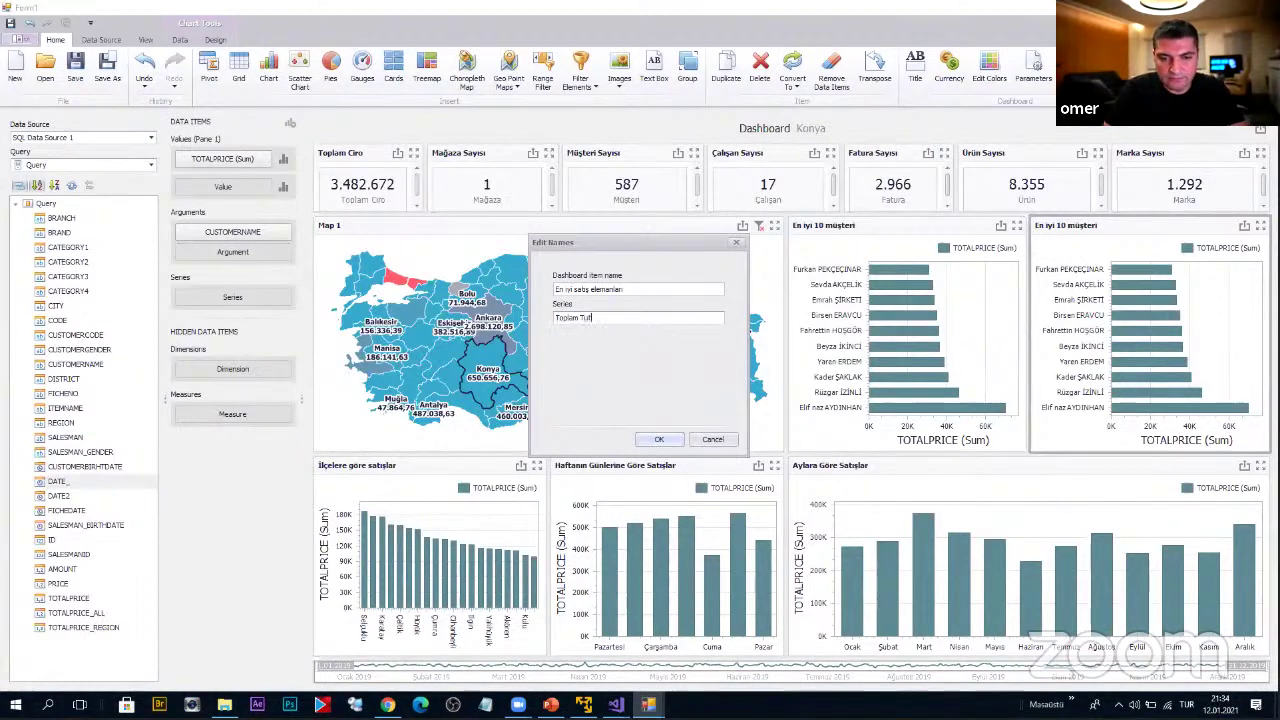
pyautogui.write('ar')
pyautogui.press('Return')
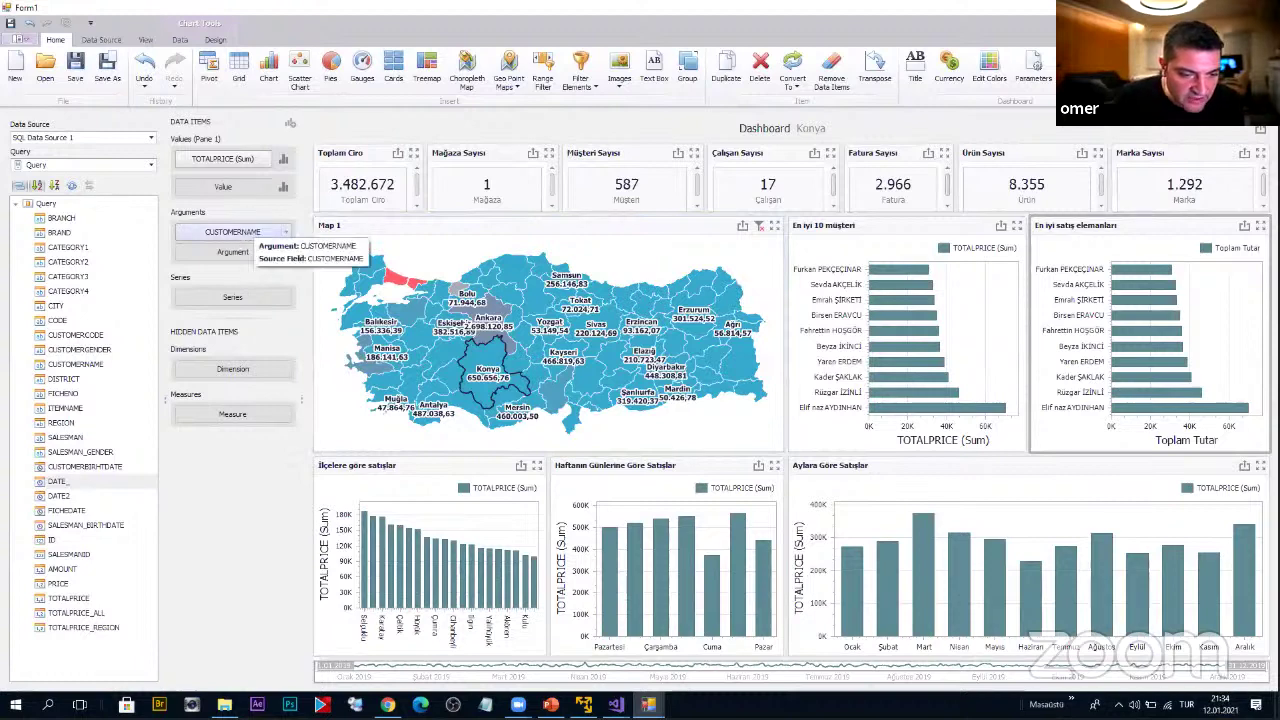
# Replace CUSTOMERNAME with SALESMAN and show only the top 10 salesmen
pyautogui.moveTo(250, 231); pyautogui.dragTo(60, 495)
pyautogui.moveTo(65, 437); pyautogui.dragTo(234, 232)
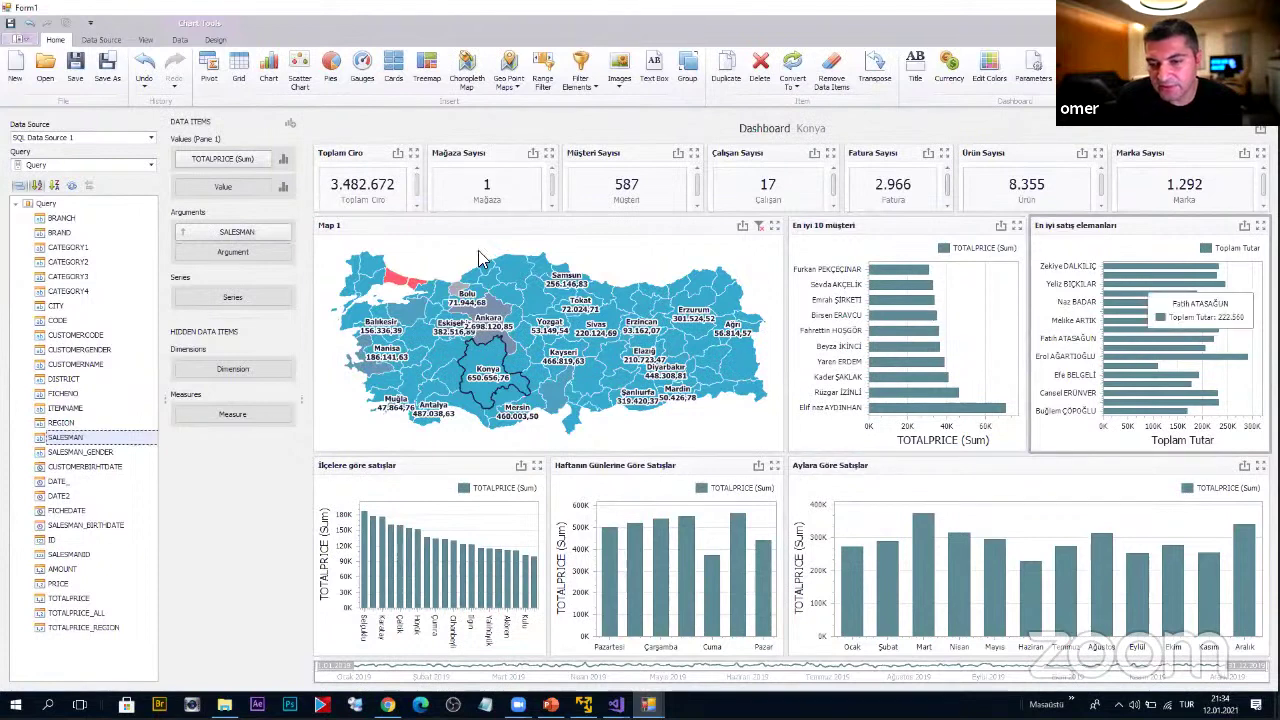
pyautogui.click(268, 162)
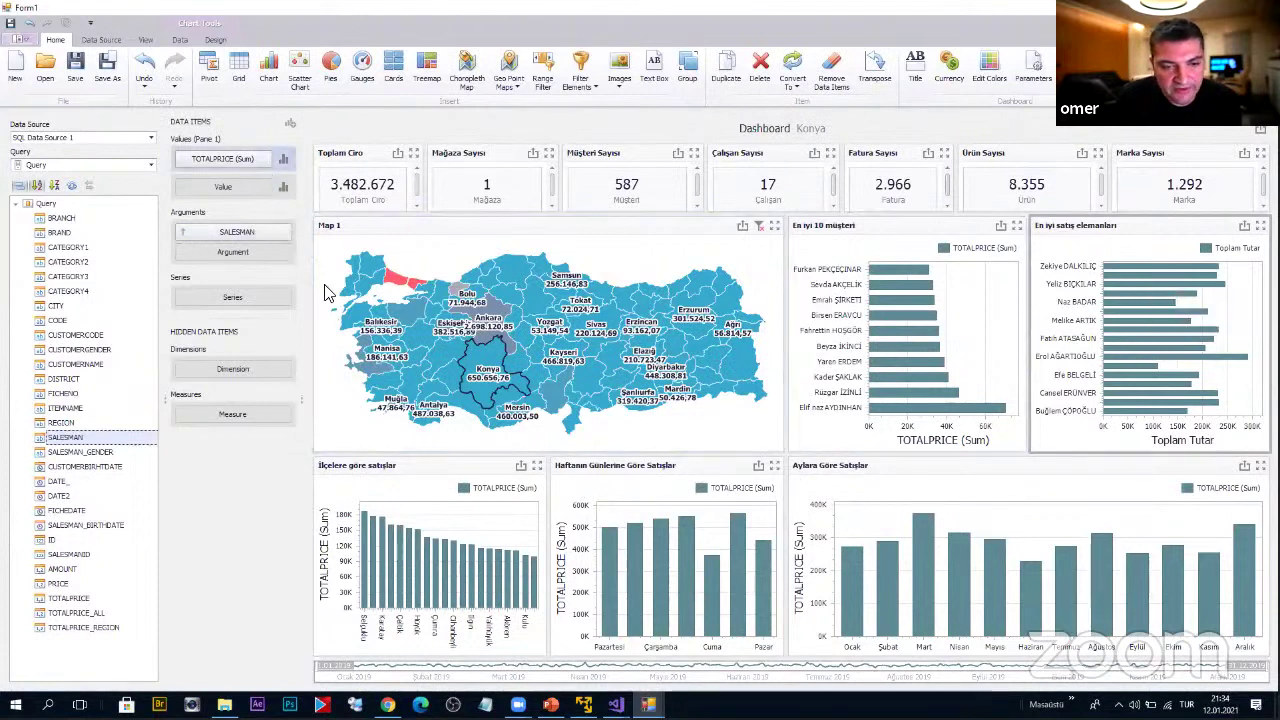
pyautogui.click(285, 231)
pyautogui.click(330, 330)
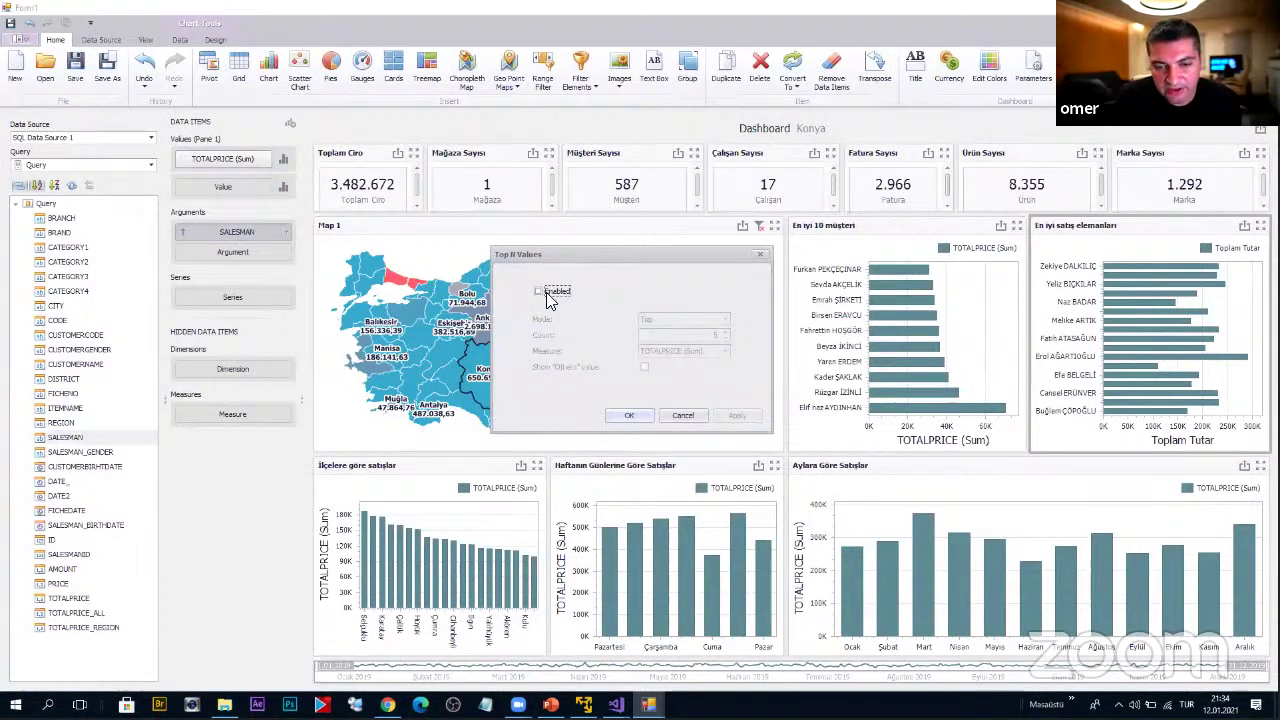
pyautogui.click(539, 290)
pyautogui.doubleClick(700, 335)
pyautogui.write('10')
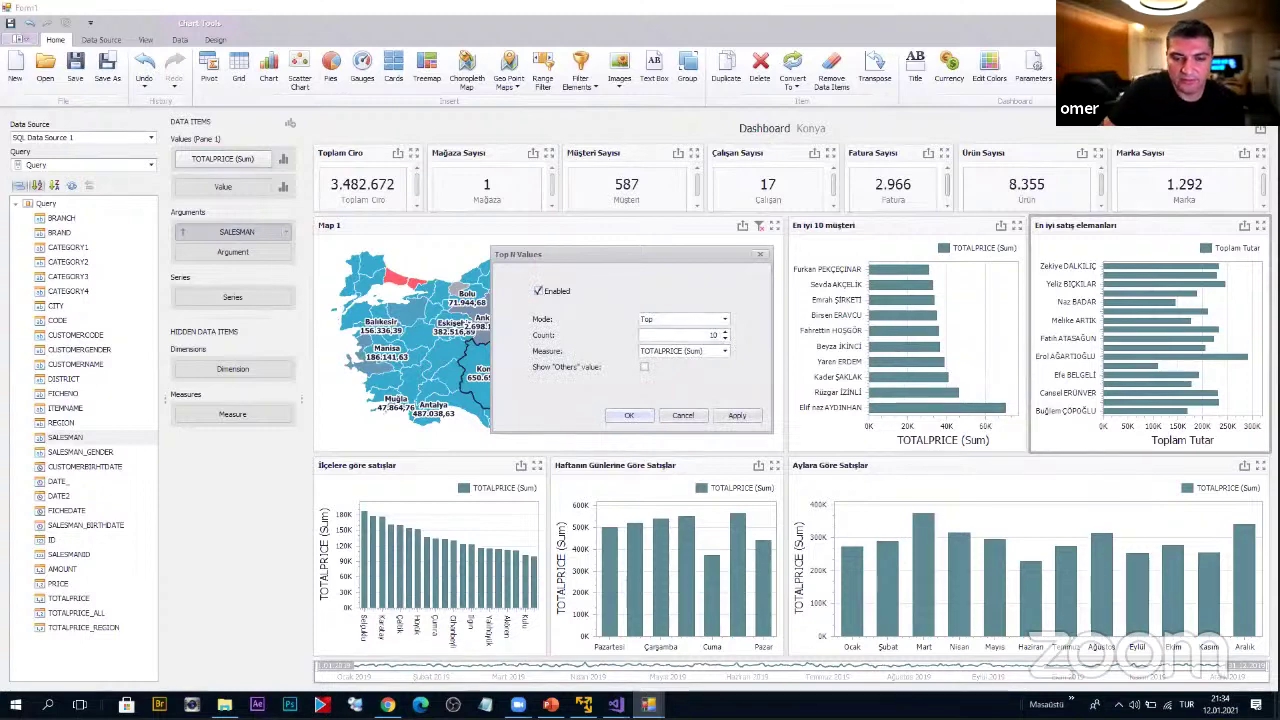
pyautogui.click(629, 415)
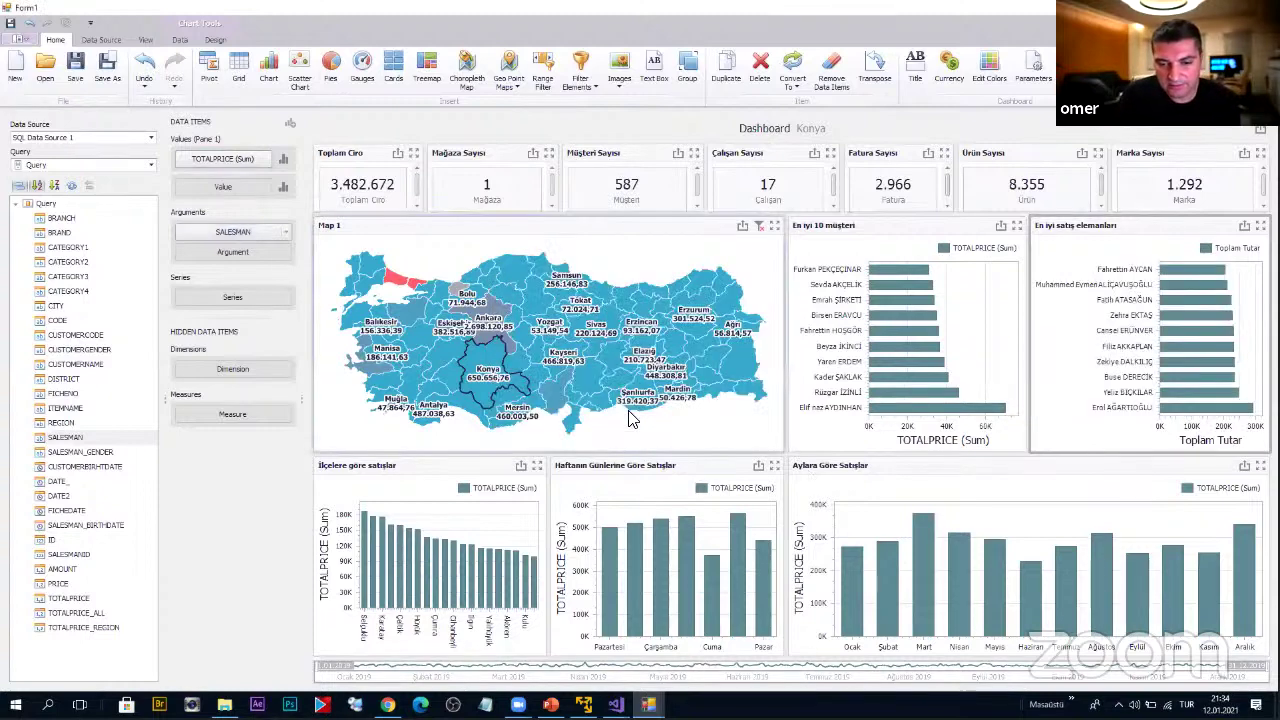
# Enlarge the date range timeline, exclude its latest dates, and close the designer
pyautogui.moveTo(789, 668); pyautogui.dragTo(795, 610)
pyautogui.click(863, 656)
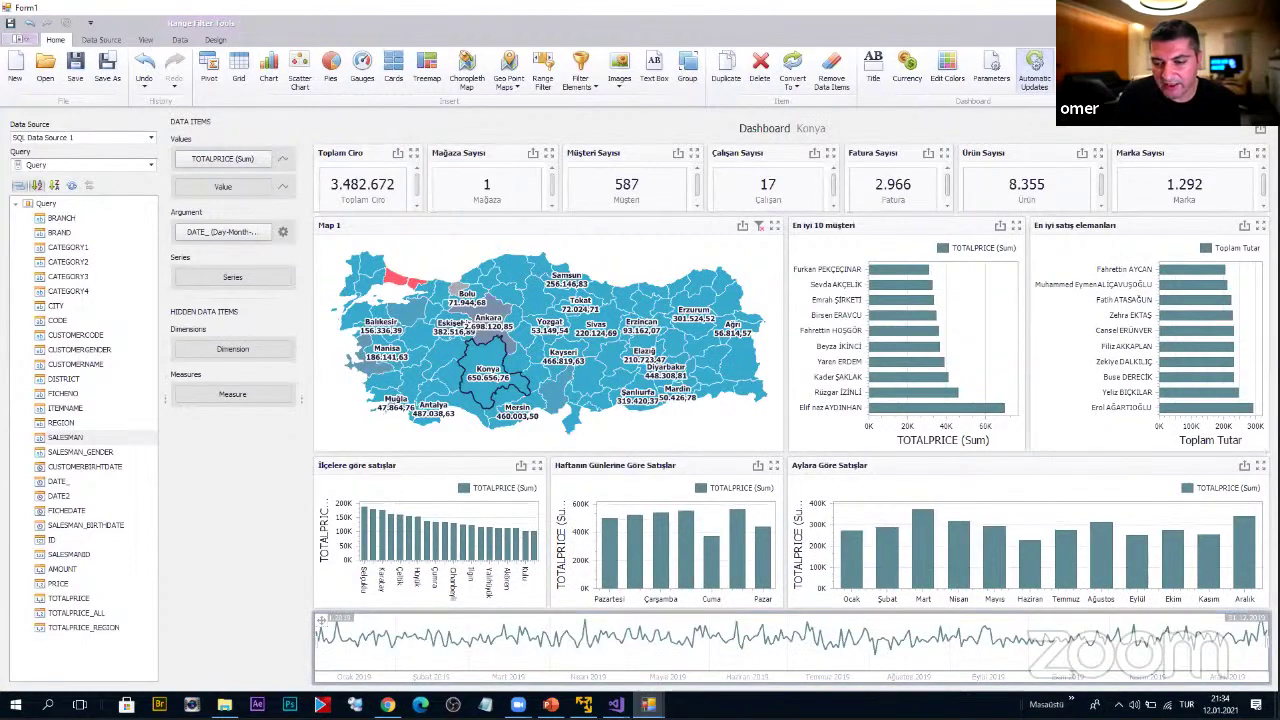
pyautogui.moveTo(1266, 640); pyautogui.dragTo(968, 648)
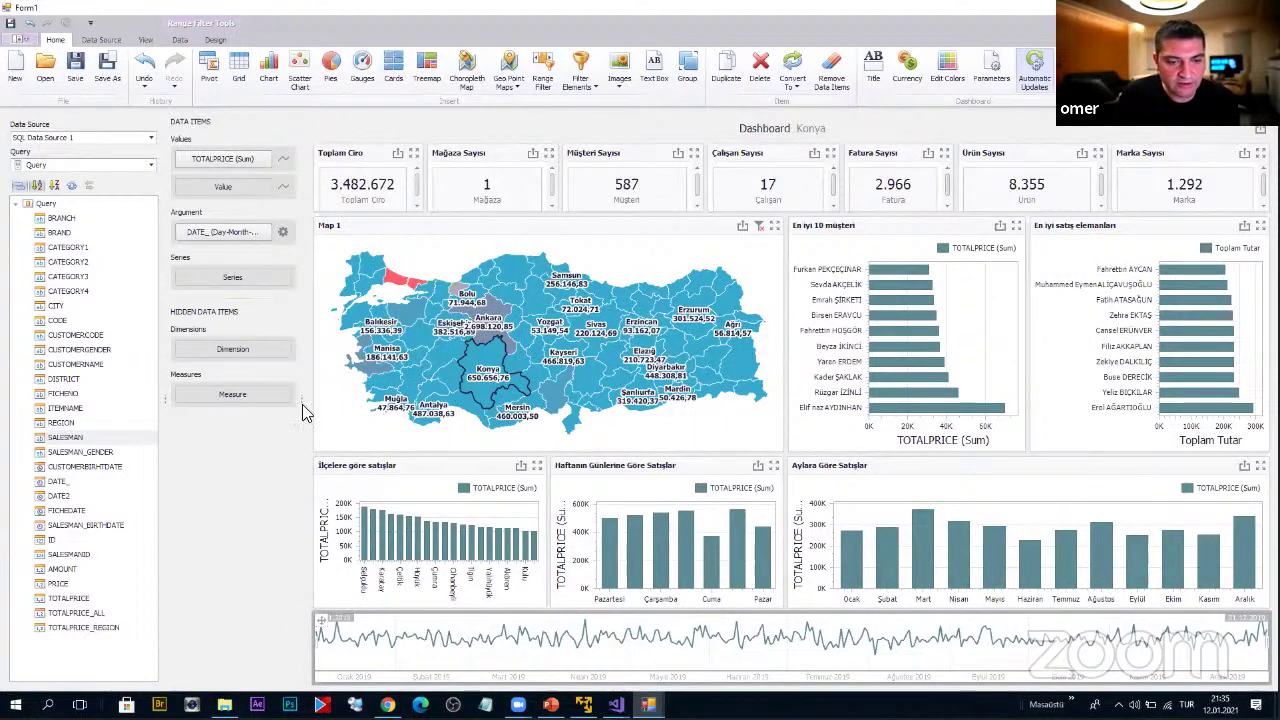
pyautogui.hotkey('alt', 'F4')
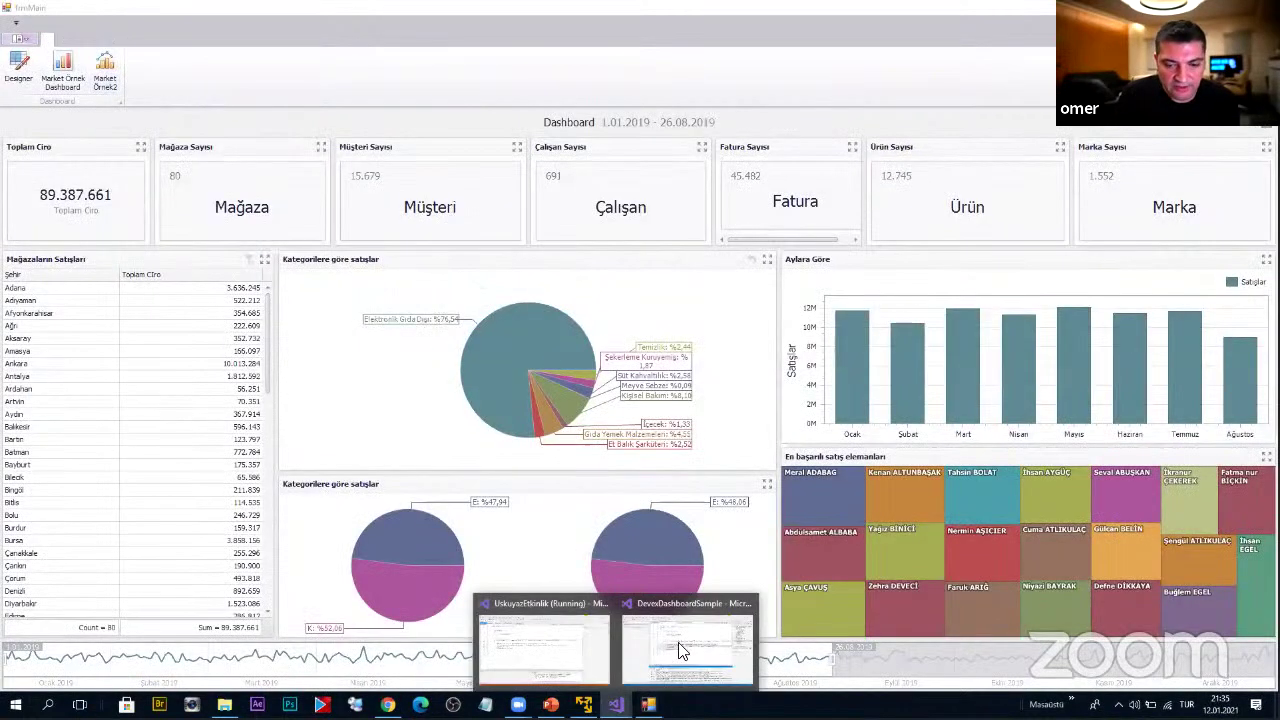
# Stop the running app and add a new button to frmMain's Dashboard ribbon group
pyautogui.click(668, 627)
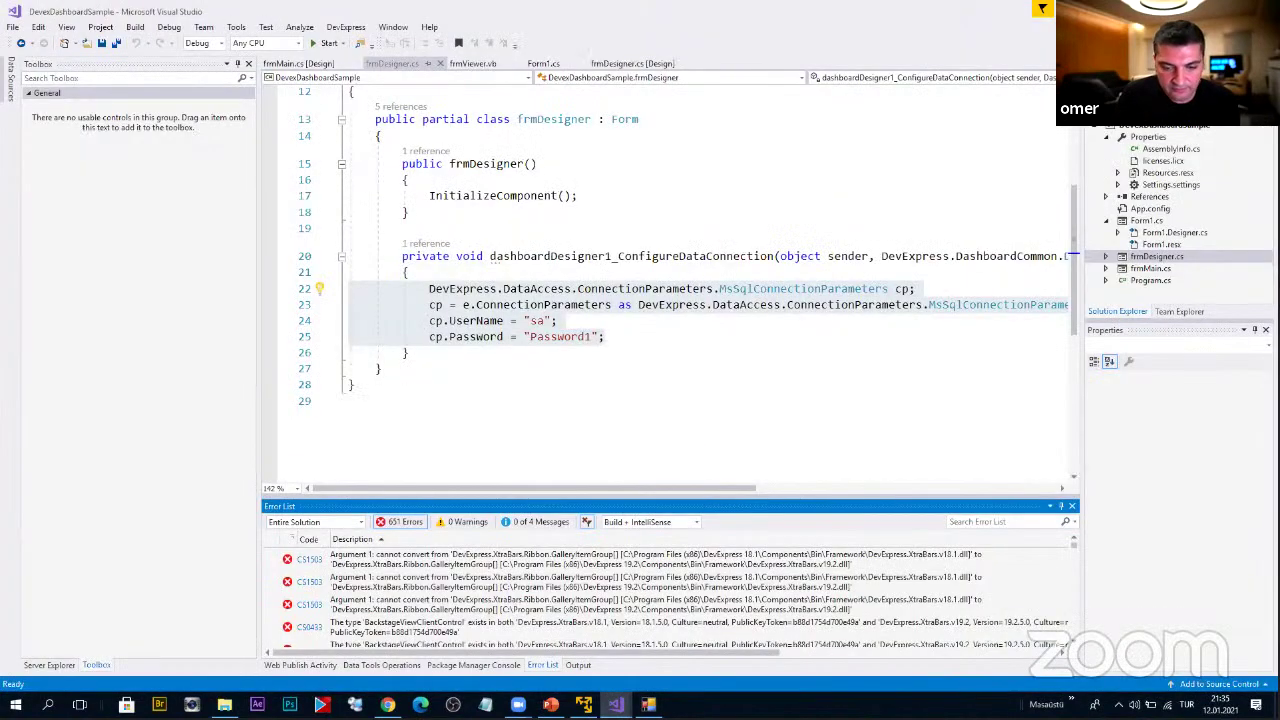
pyautogui.hotkey('alt', 'Tab')
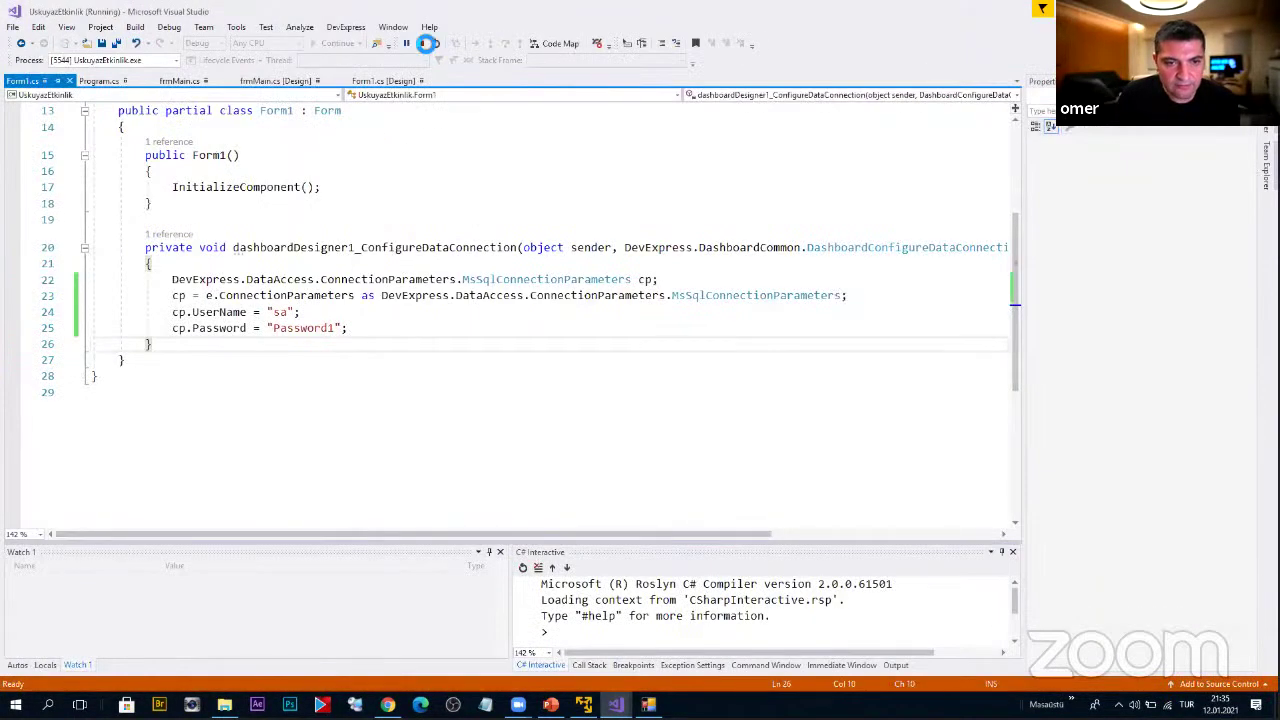
pyautogui.click(425, 43)
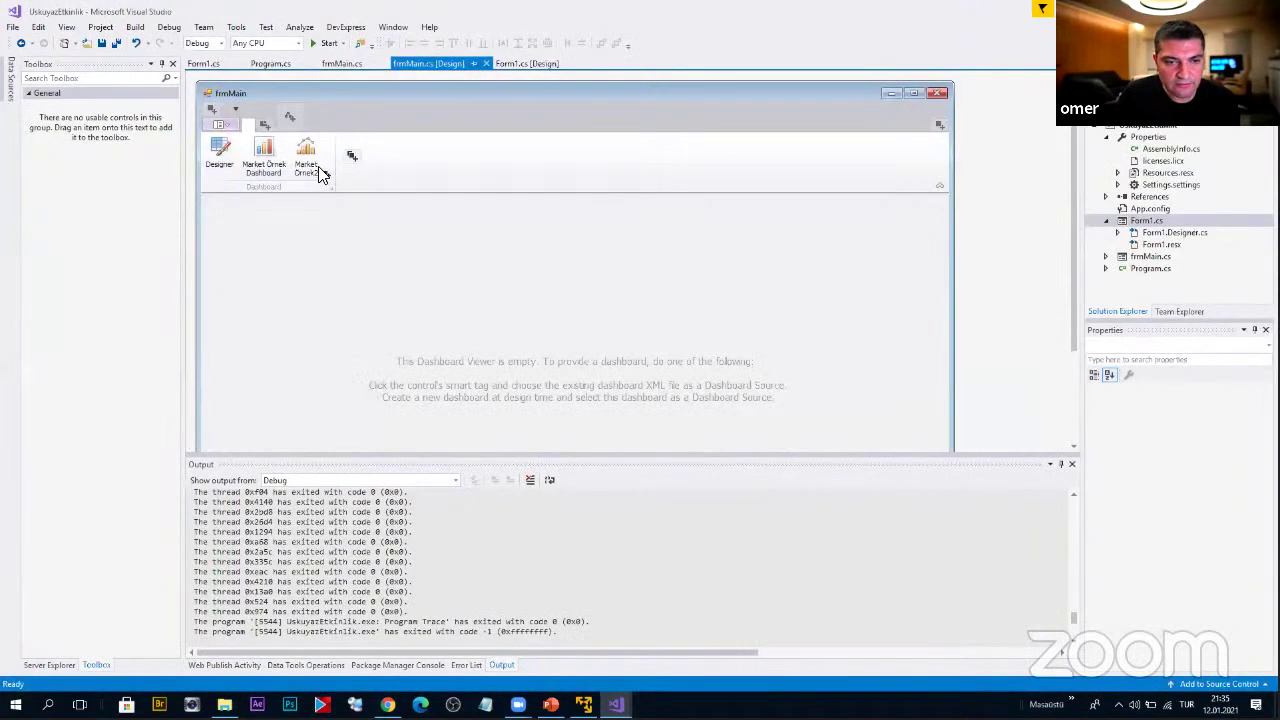
pyautogui.click(327, 175)
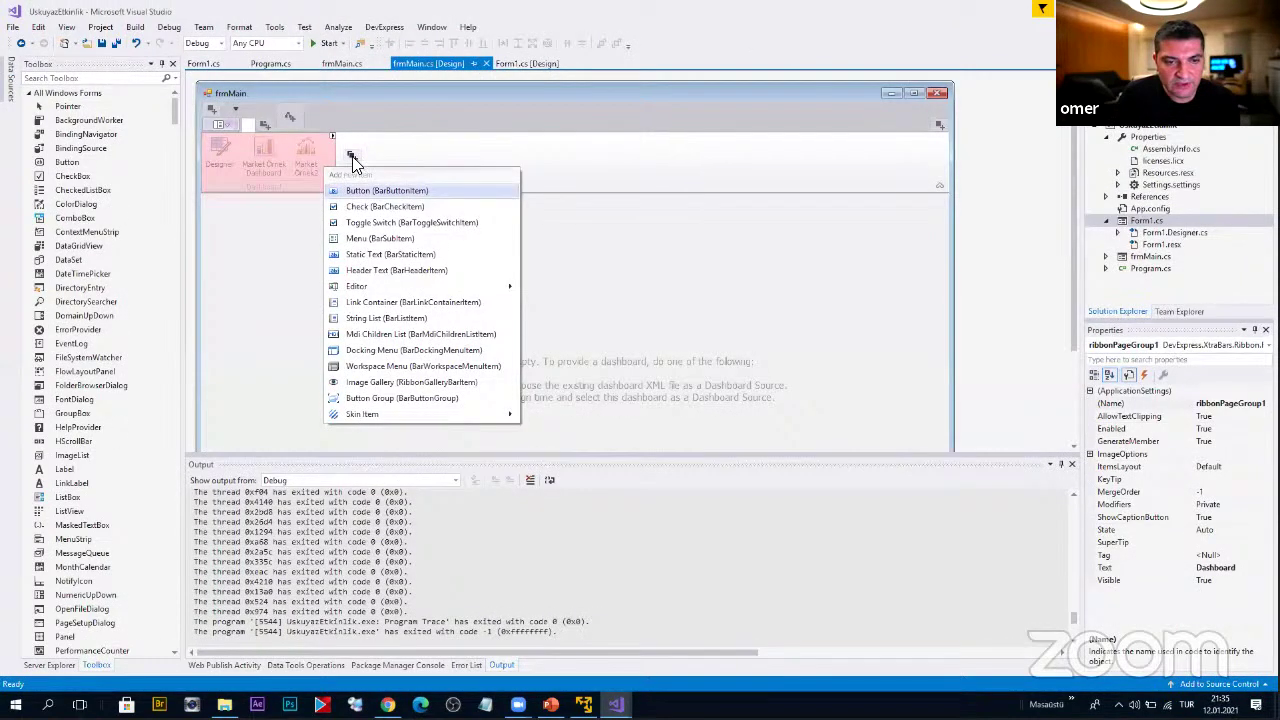
pyautogui.click(433, 189)
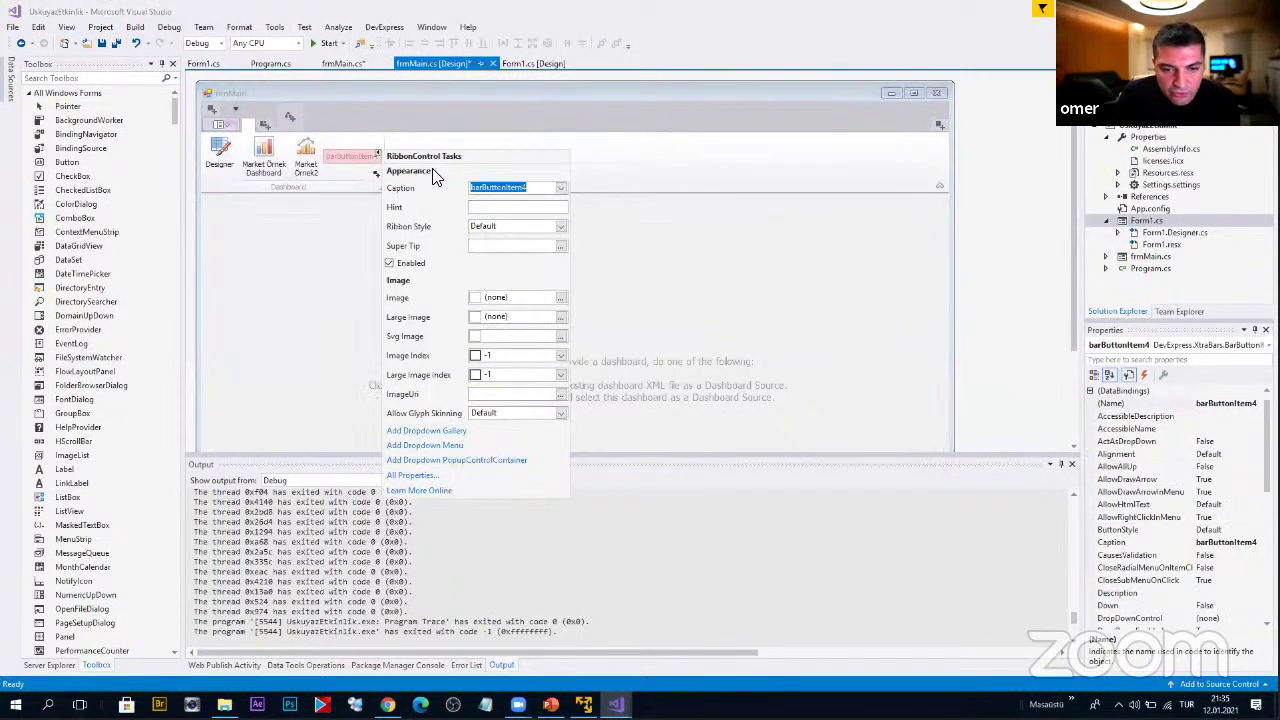
# Give the new button a chart icon as its Large Image
pyautogui.click(560, 316)
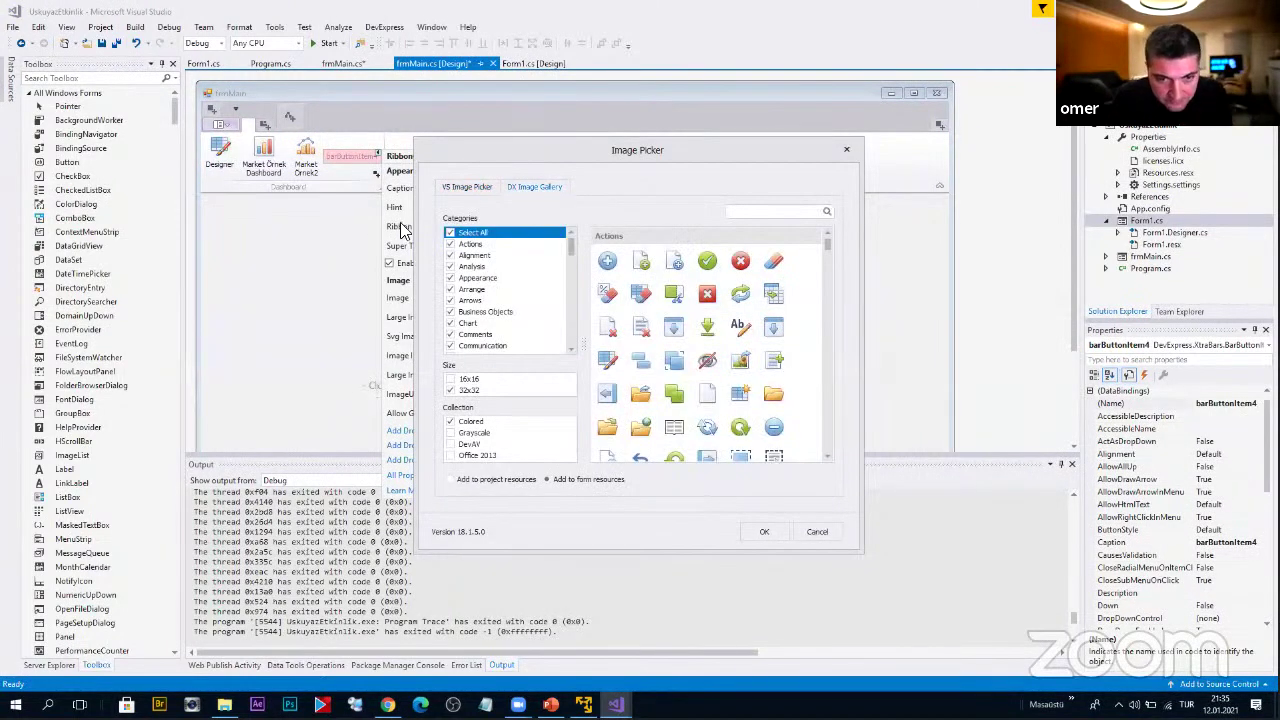
pyautogui.click(449, 232)
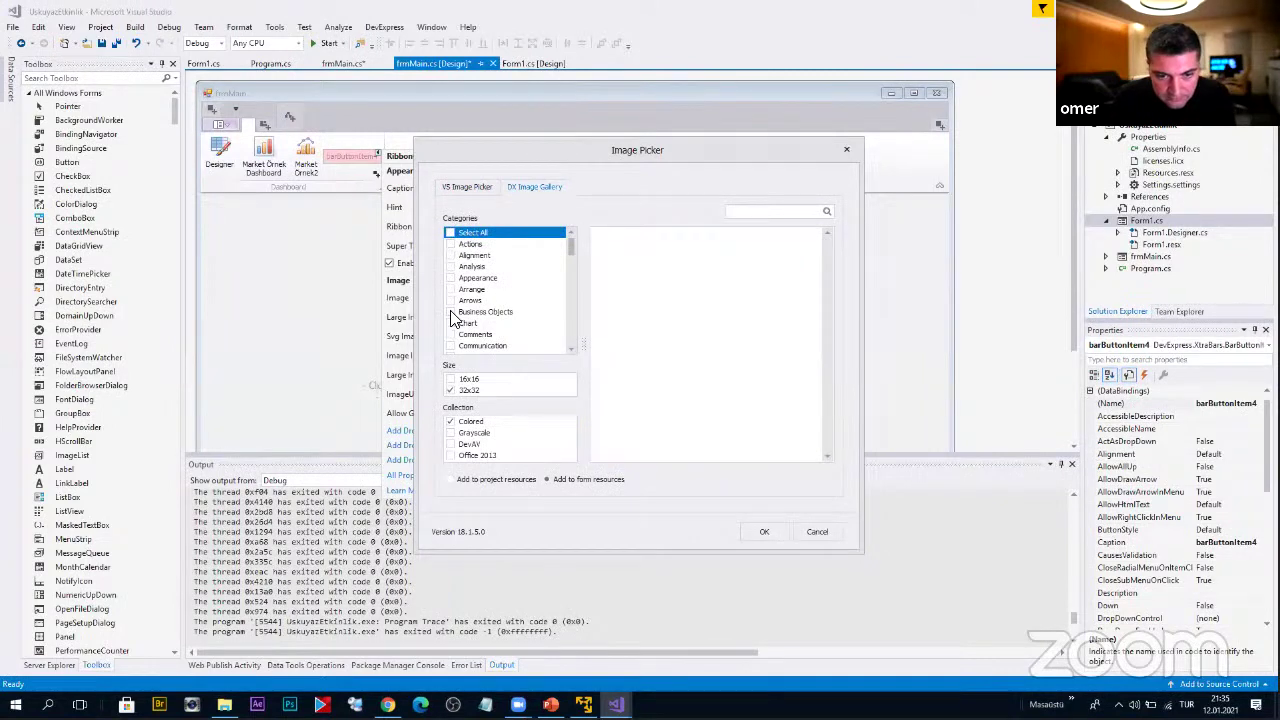
pyautogui.click(450, 312)
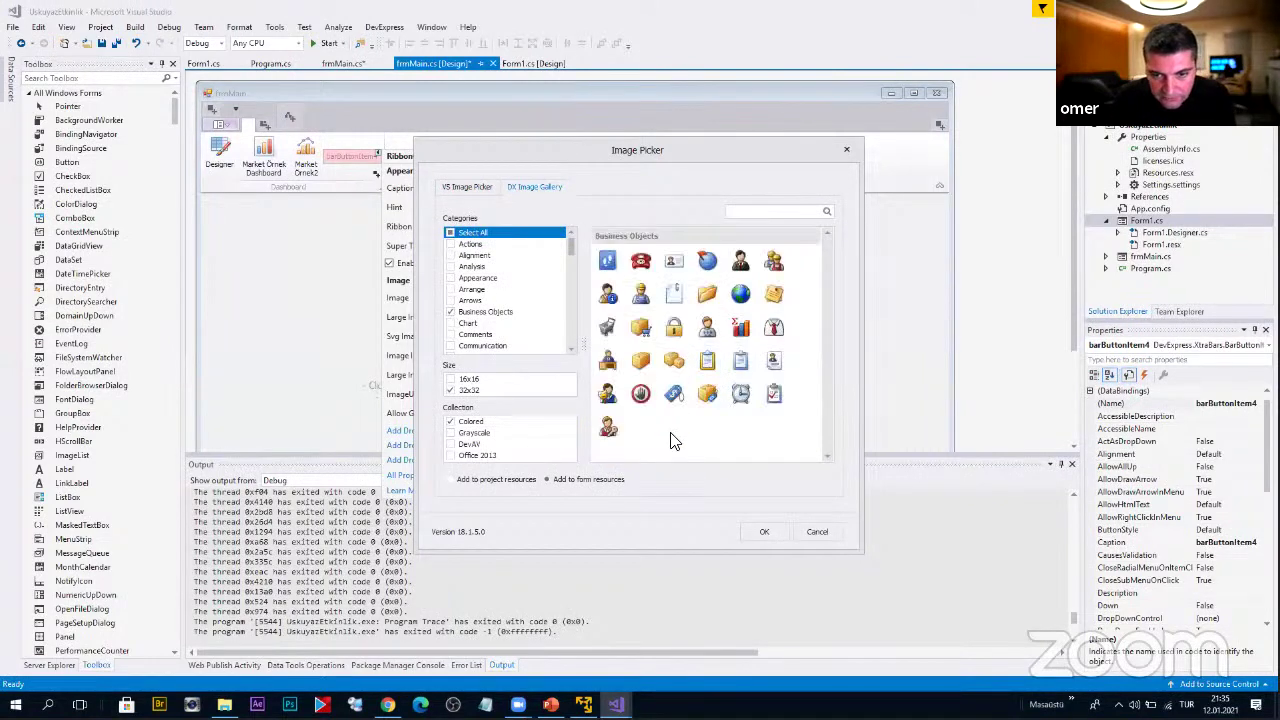
pyautogui.click(451, 312)
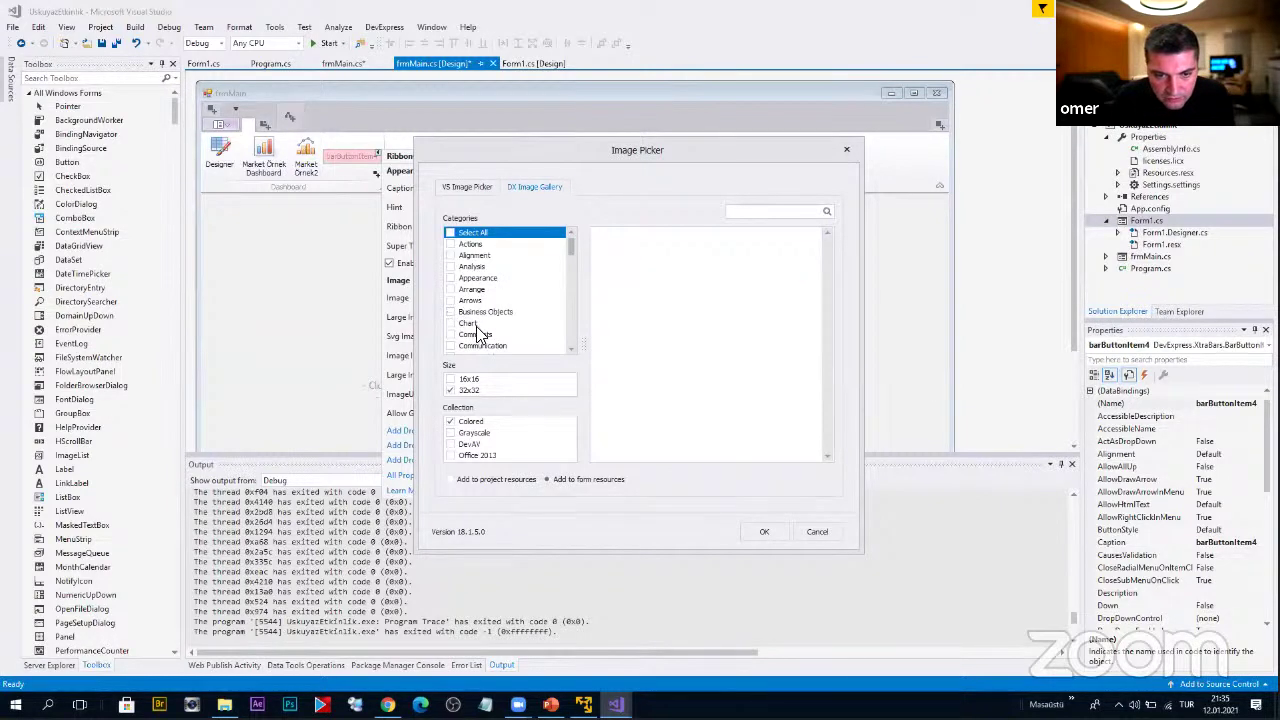
pyautogui.click(451, 324)
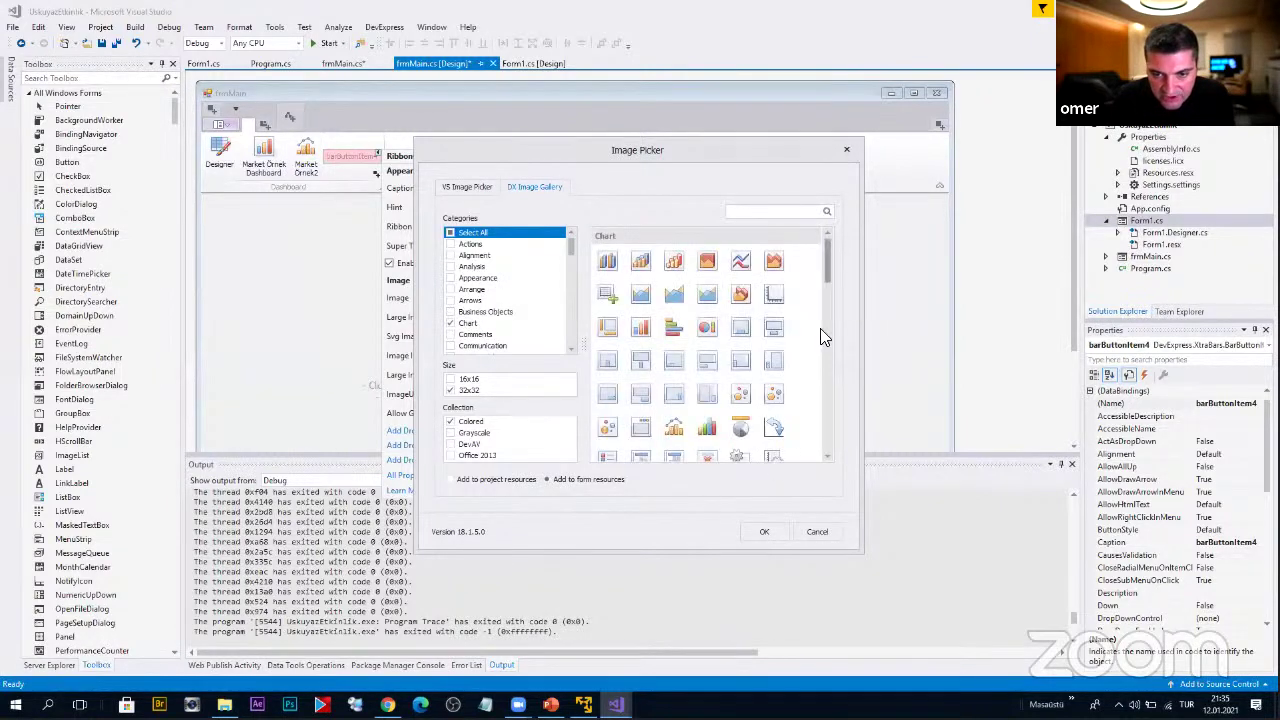
pyautogui.click(823, 334)
pyautogui.scroll(-3, 813, 387)
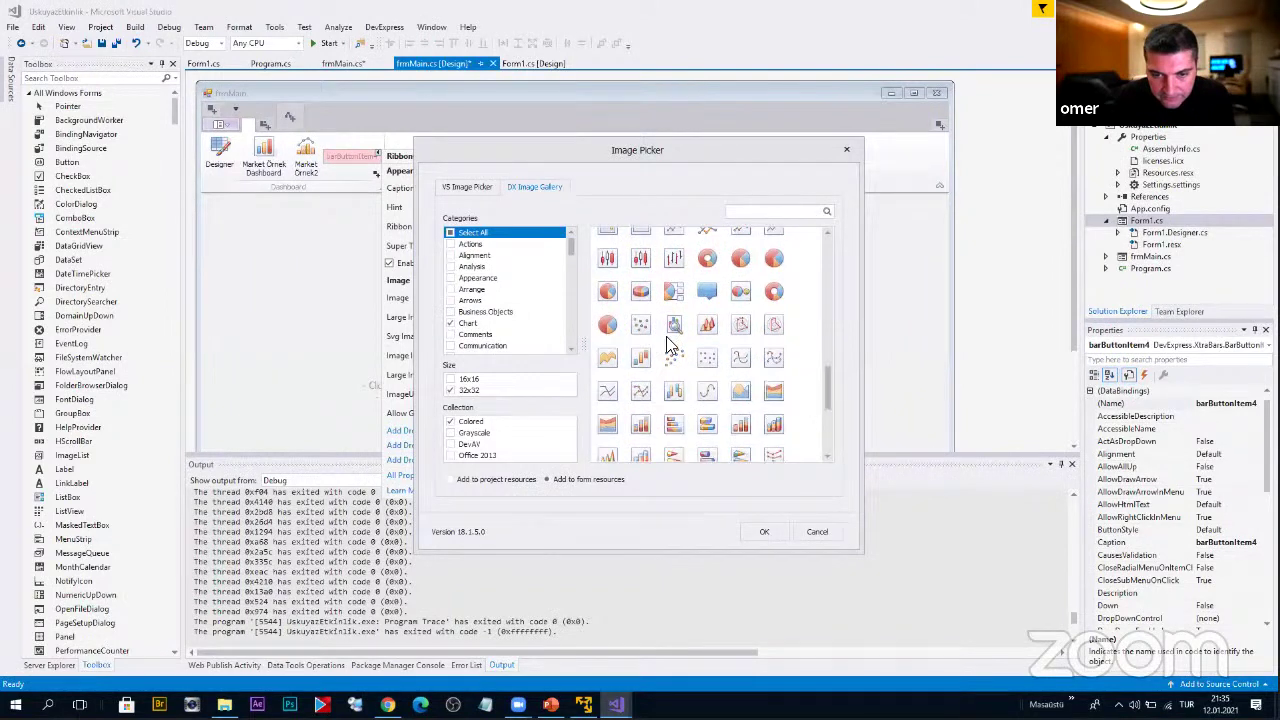
pyautogui.click(673, 291)
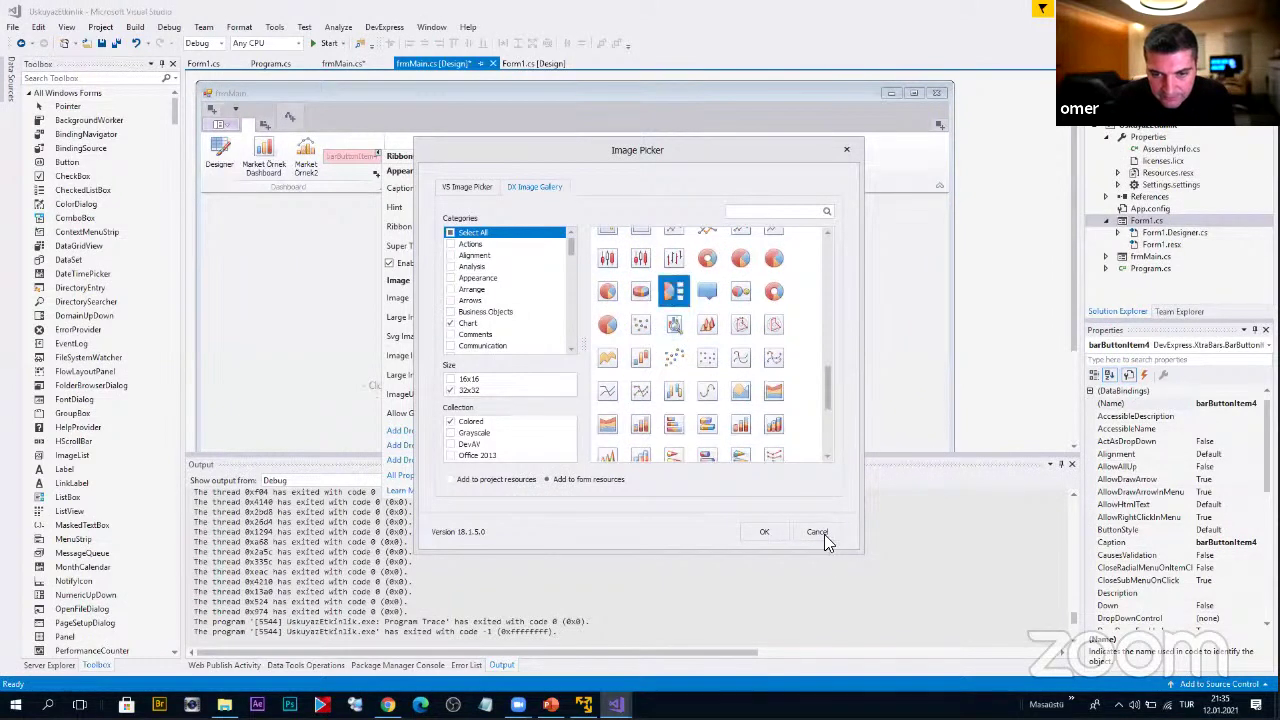
pyautogui.click(762, 533)
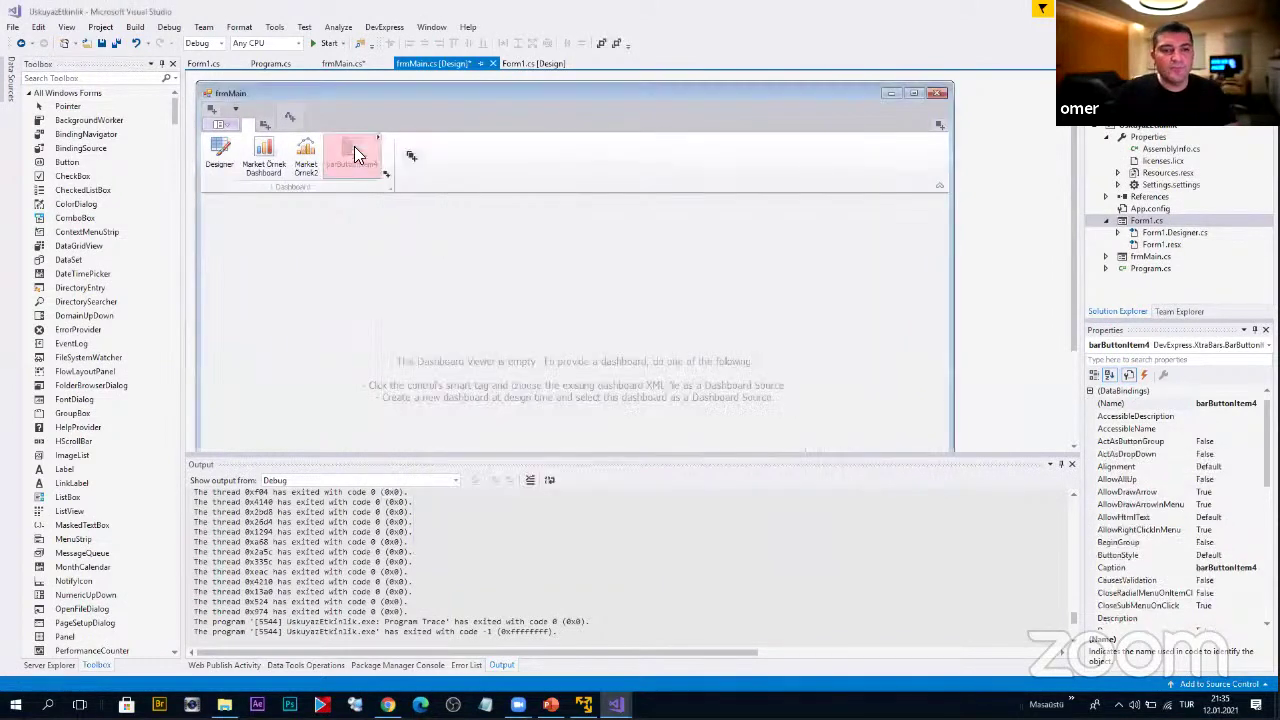
# Caption the button 'Mağaza Analizi', then launch the app and try the button
pyautogui.click(1130, 567)
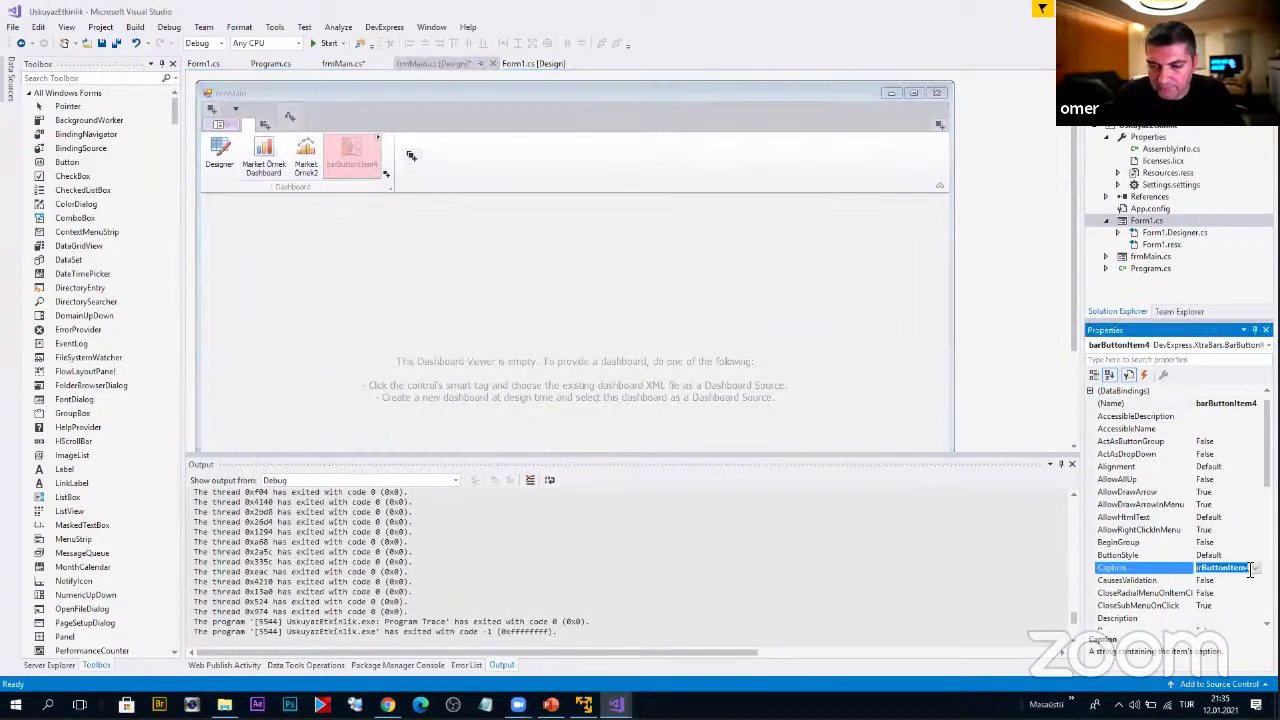
pyautogui.write('E')
pyautogui.press('BackSpace')
pyautogui.write('Mağaza')
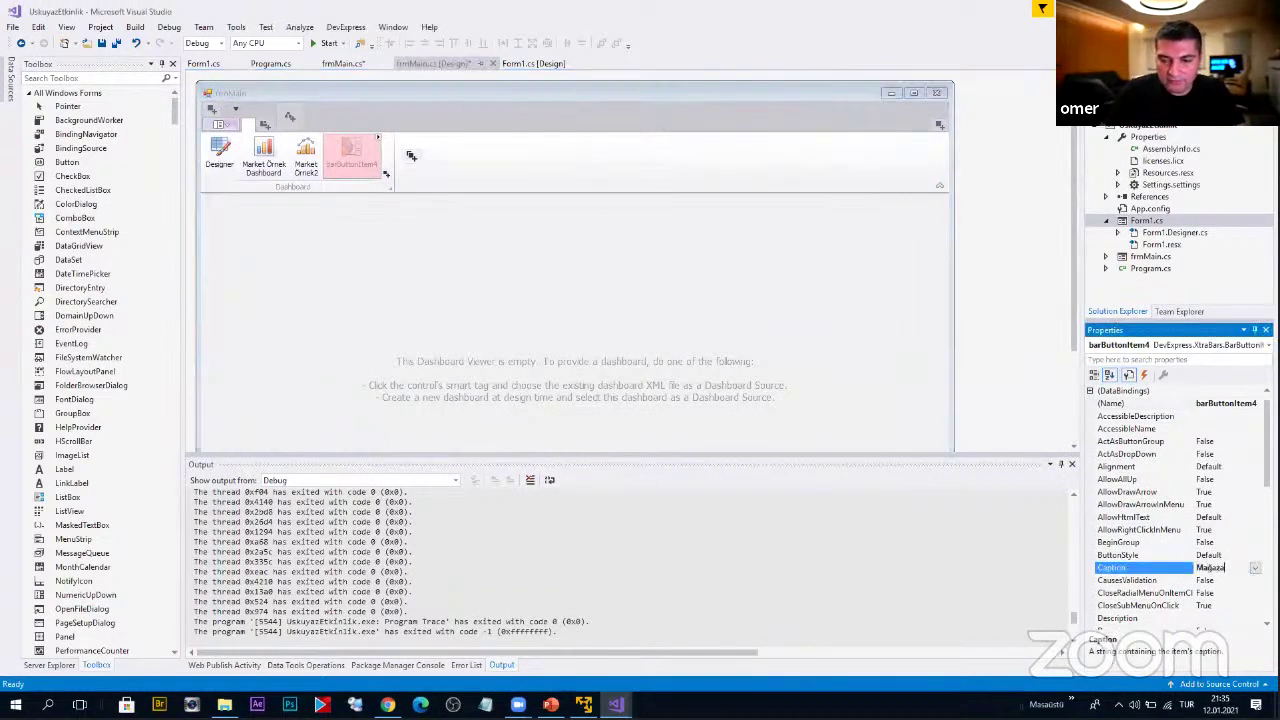
pyautogui.write(' Analizi')
pyautogui.press('Return')
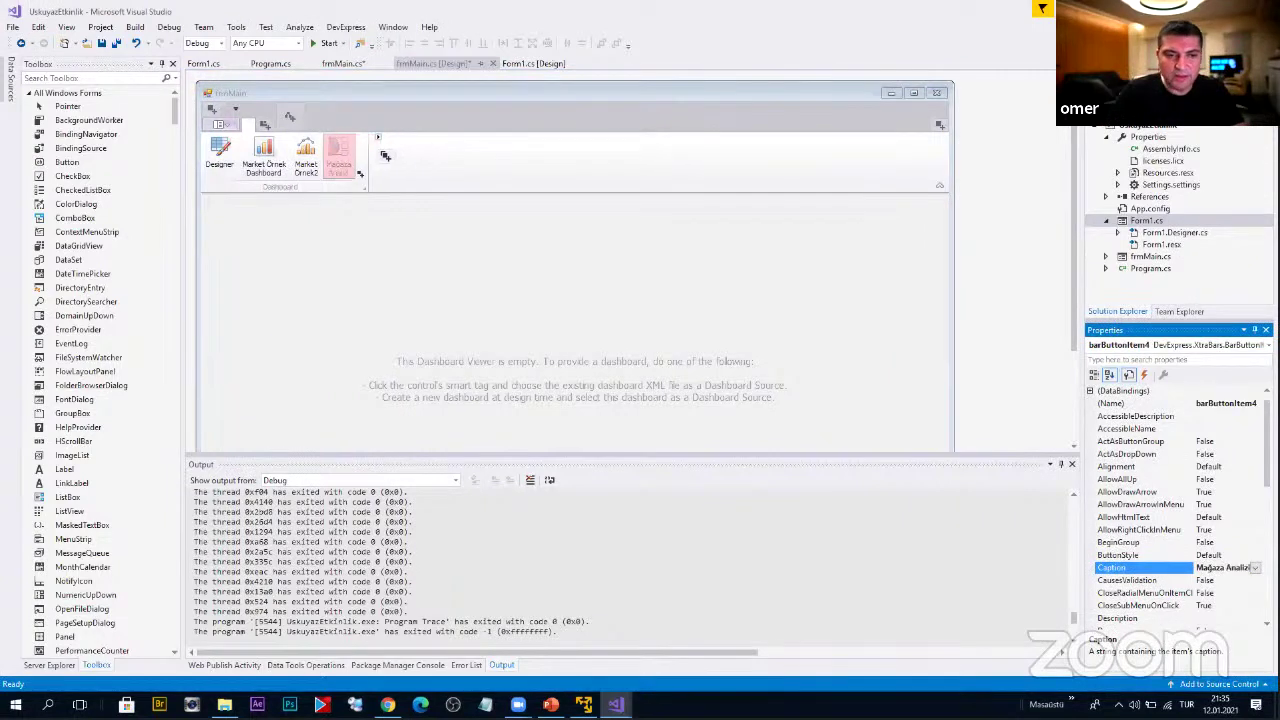
pyautogui.click(328, 44)
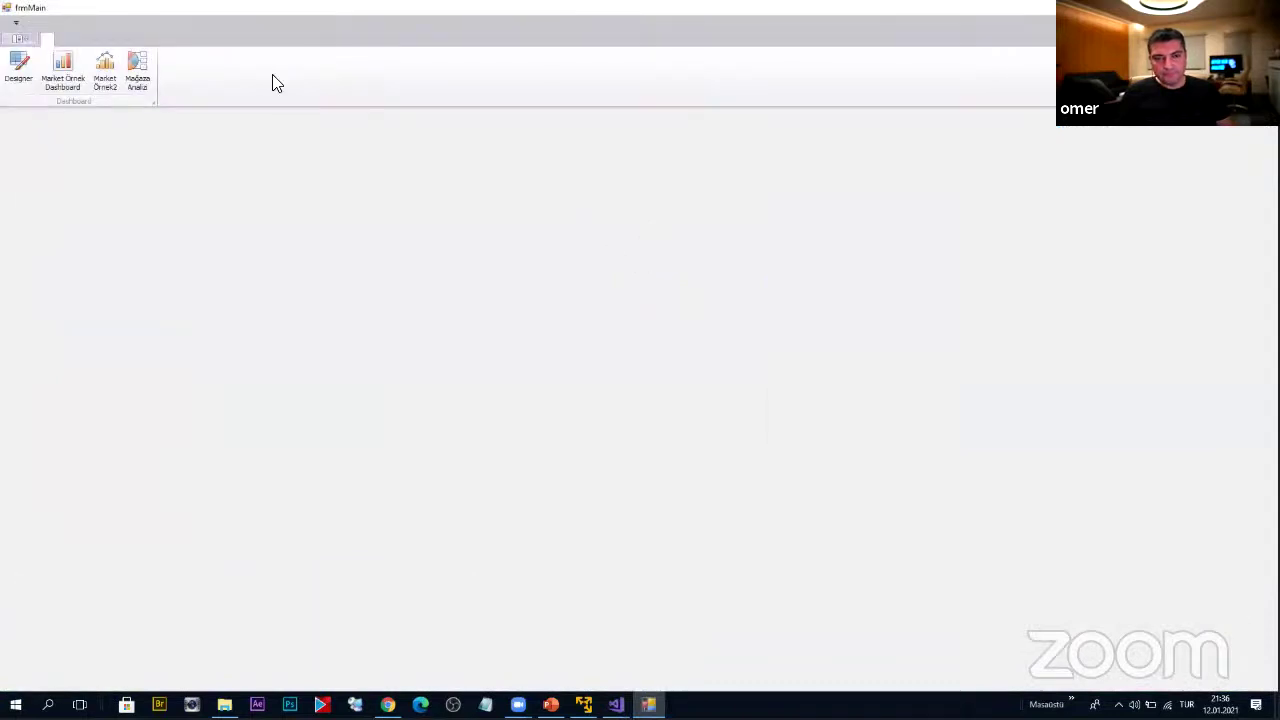
pyautogui.click(140, 68)
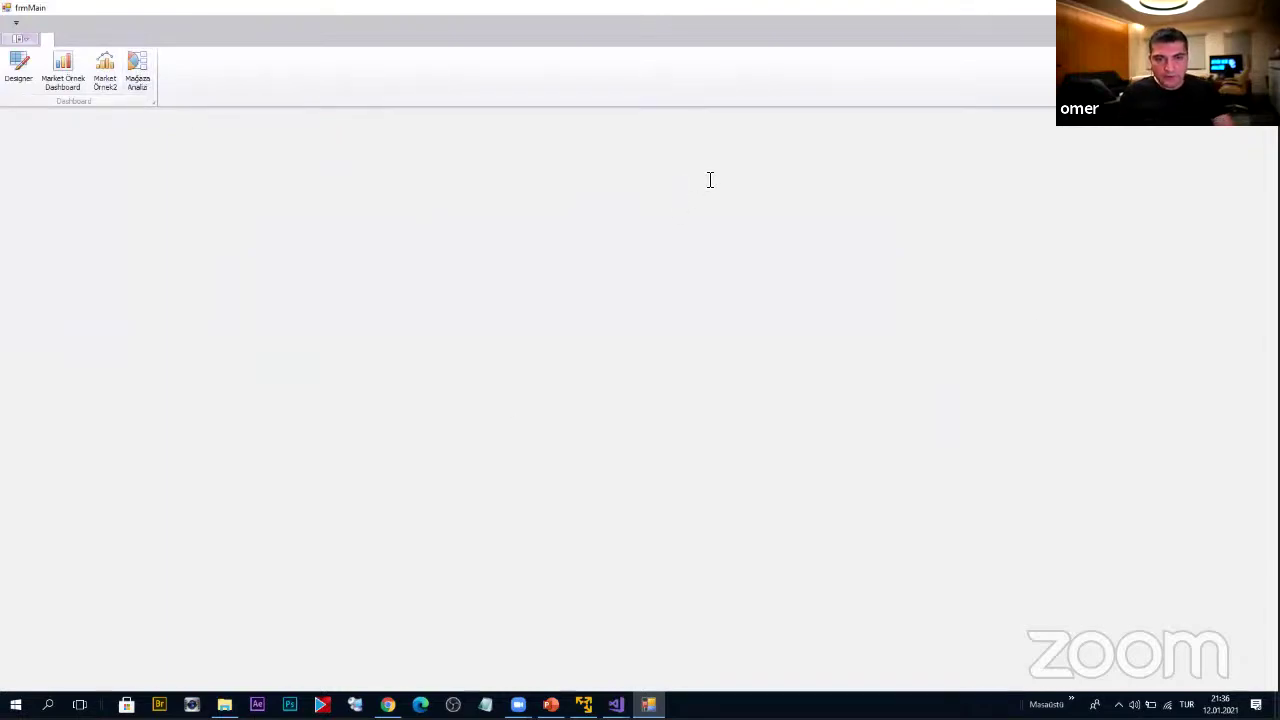
pyautogui.hotkey('alt', 'F4')
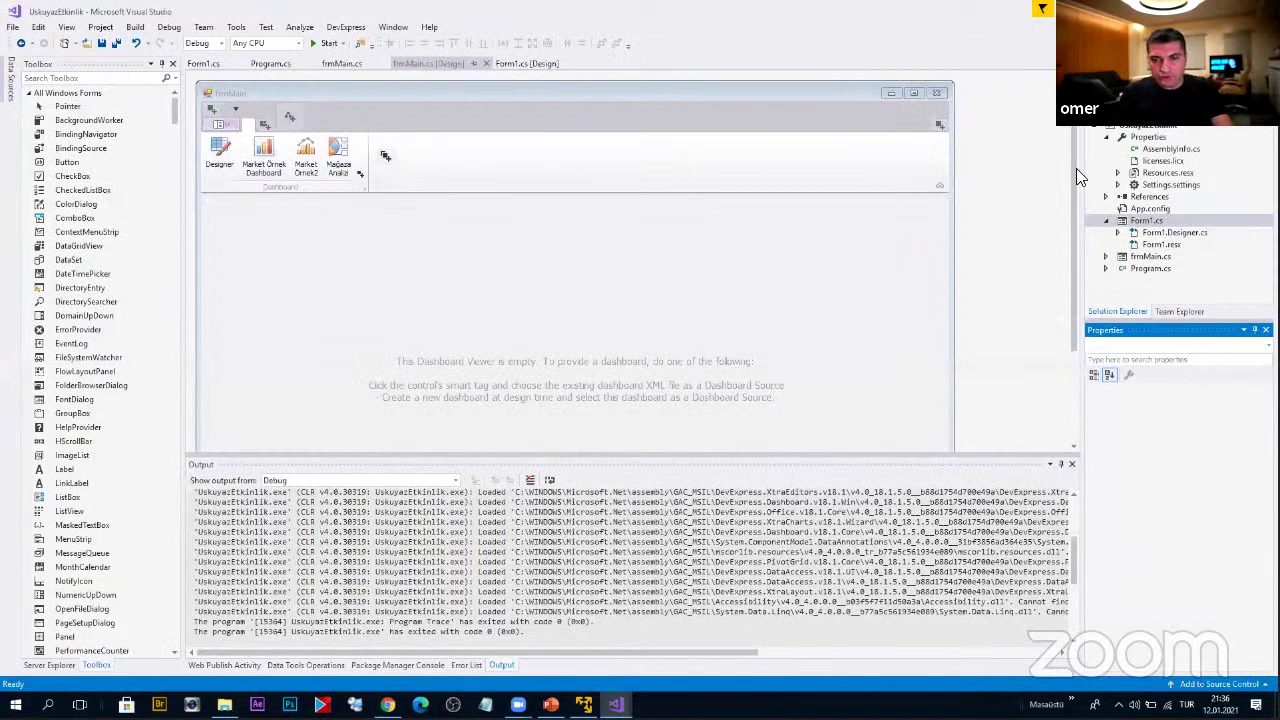
# Make barButtonItem4_ItemClick load marketOrnek3.xml via LoadDashboard, then run the app
pyautogui.press('F7')
pyautogui.moveTo(540, 452); pyautogui.dragTo(349, 446)
pyautogui.click(246, 446)
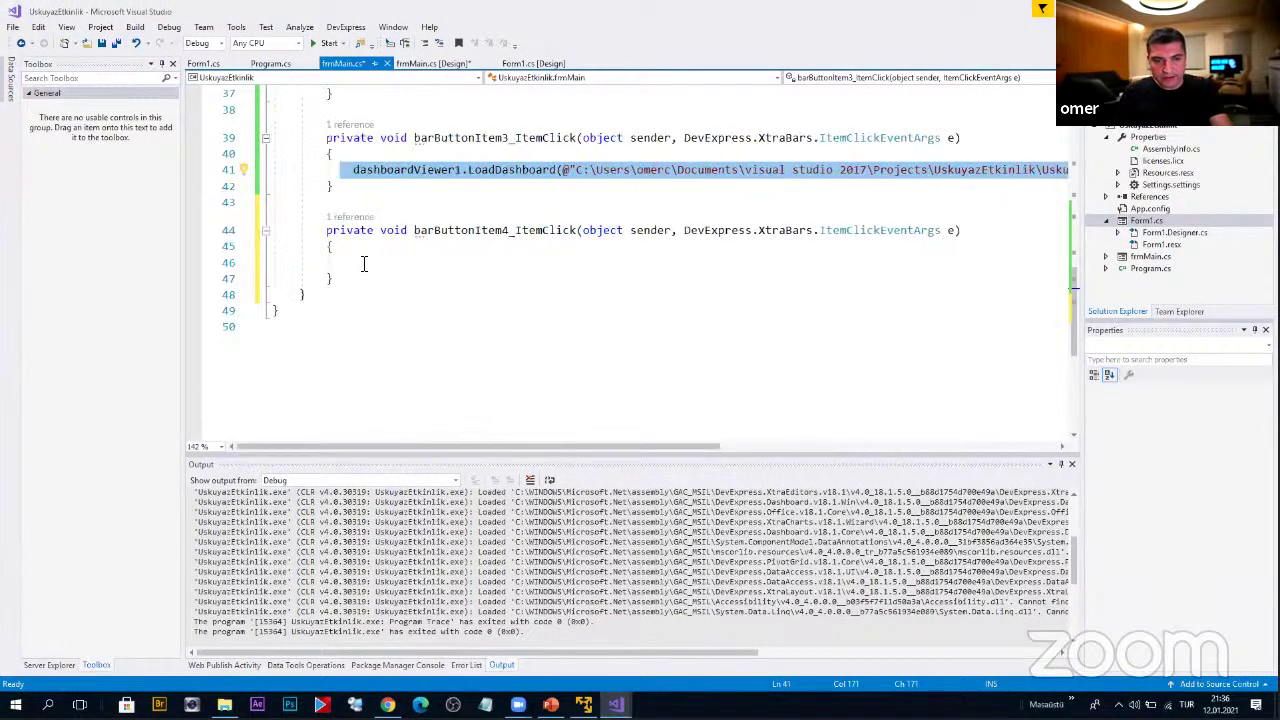
pyautogui.click(362, 262)
pyautogui.write('dashboardViewer1.LoadDashboard(@"C:\\Users\\omerc\\Documents\\visual studio 2017\\Projects\\UskuyazEtkinlik\\UskuyazEtkinlik\\bin\\Debug\\dashboards\\marketOrnek2.xml");')
pyautogui.moveTo(817, 262); pyautogui.dragTo(810, 262)
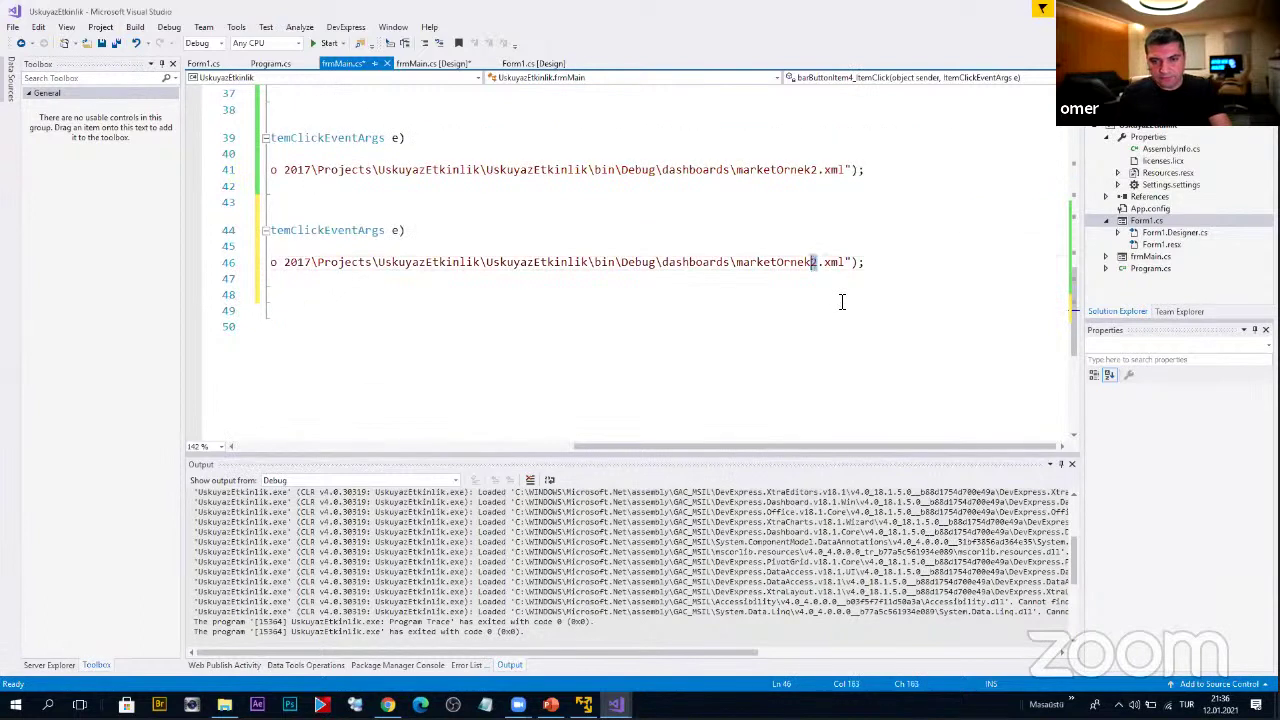
pyautogui.write('3')
pyautogui.press('F5')
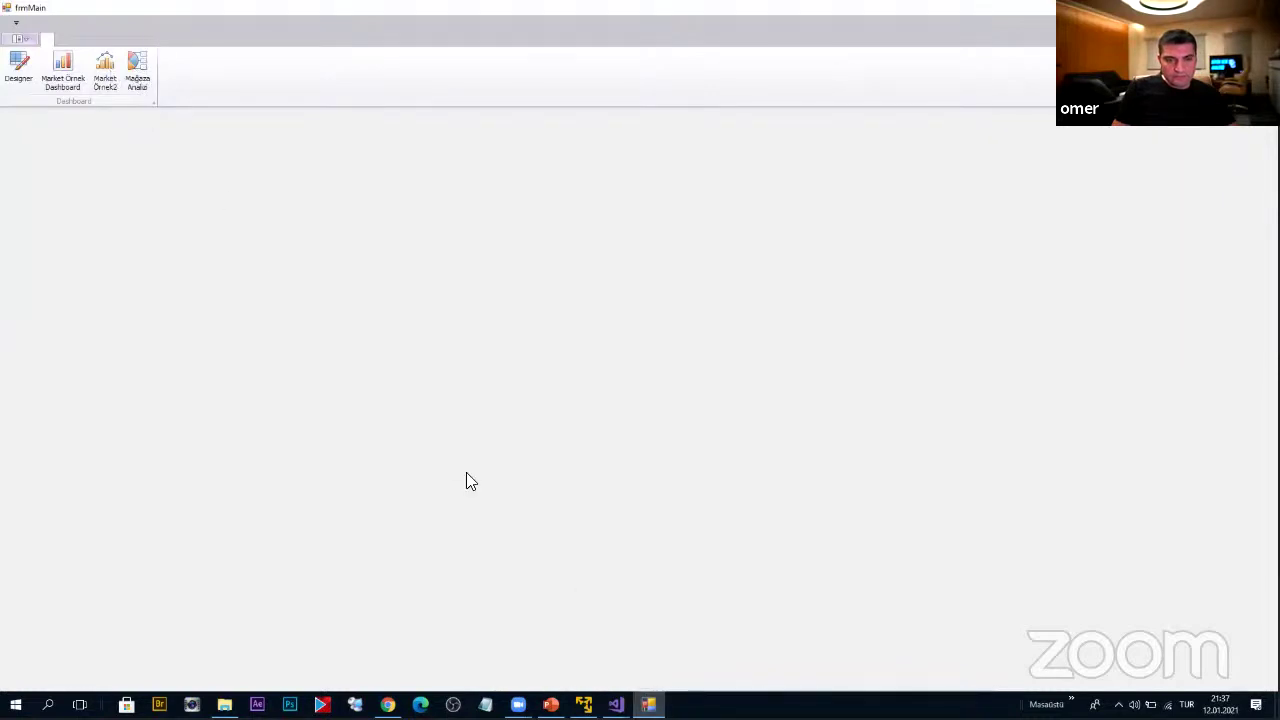
# Filter the viewer to İstanbul, showing Toplam Ciro 40.245.962 and 806 customers
pyautogui.moveTo(616, 704)
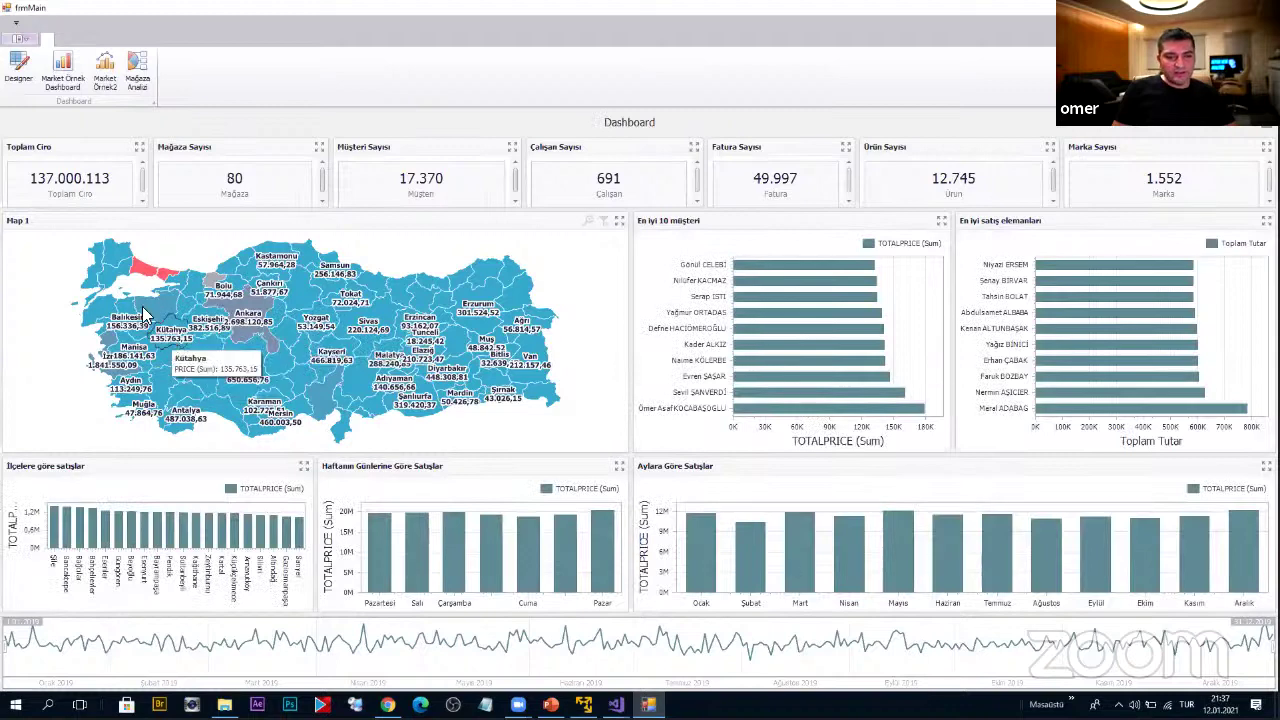
pyautogui.click(145, 275)
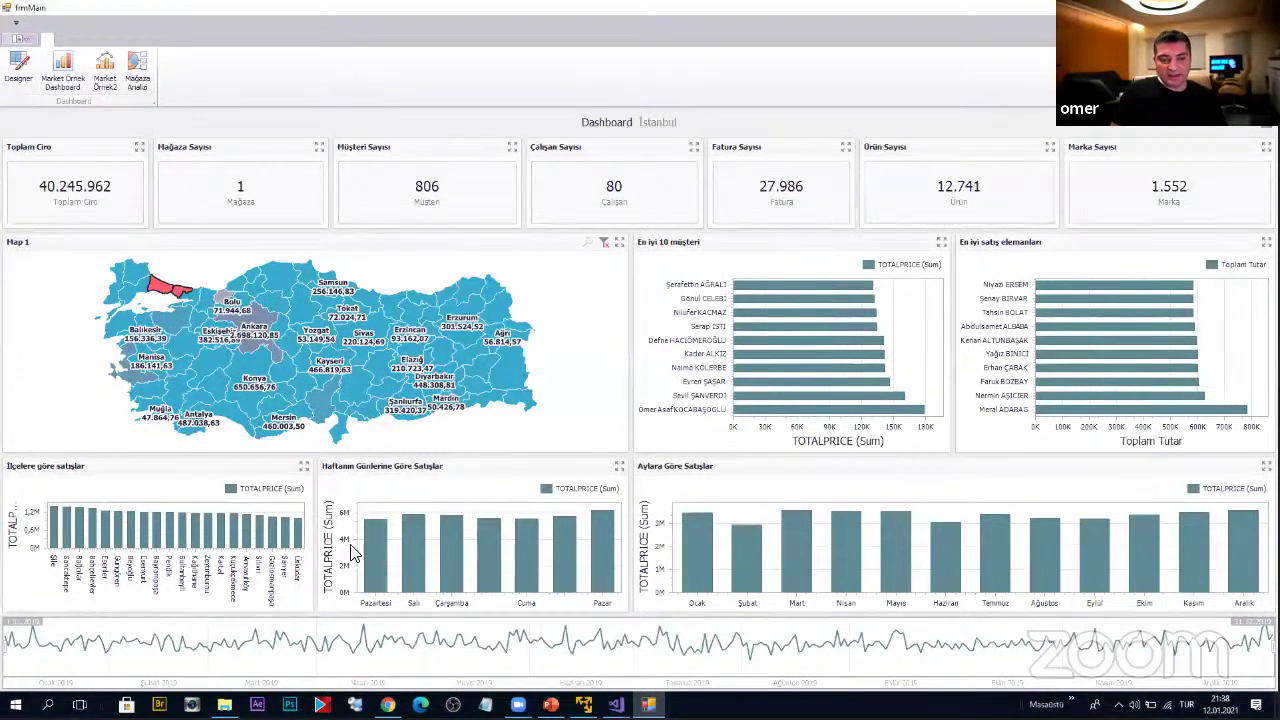
# Drag the timeline range filter's left handle right to drop the earliest dates
pyautogui.moveTo(5, 645); pyautogui.dragTo(495, 645)
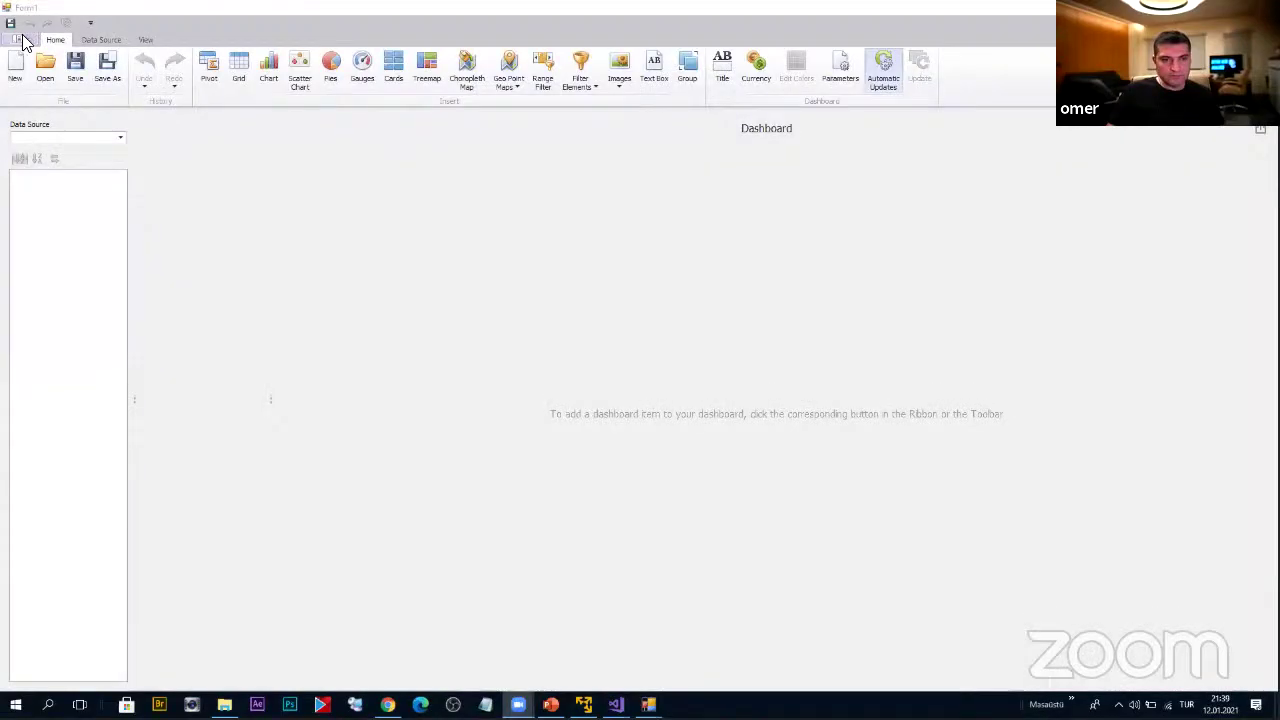
# Reopen the saved marketOrnek3 dashboard from recent files and select the En iyi 10 müşteri chart
pyautogui.click(20, 40)
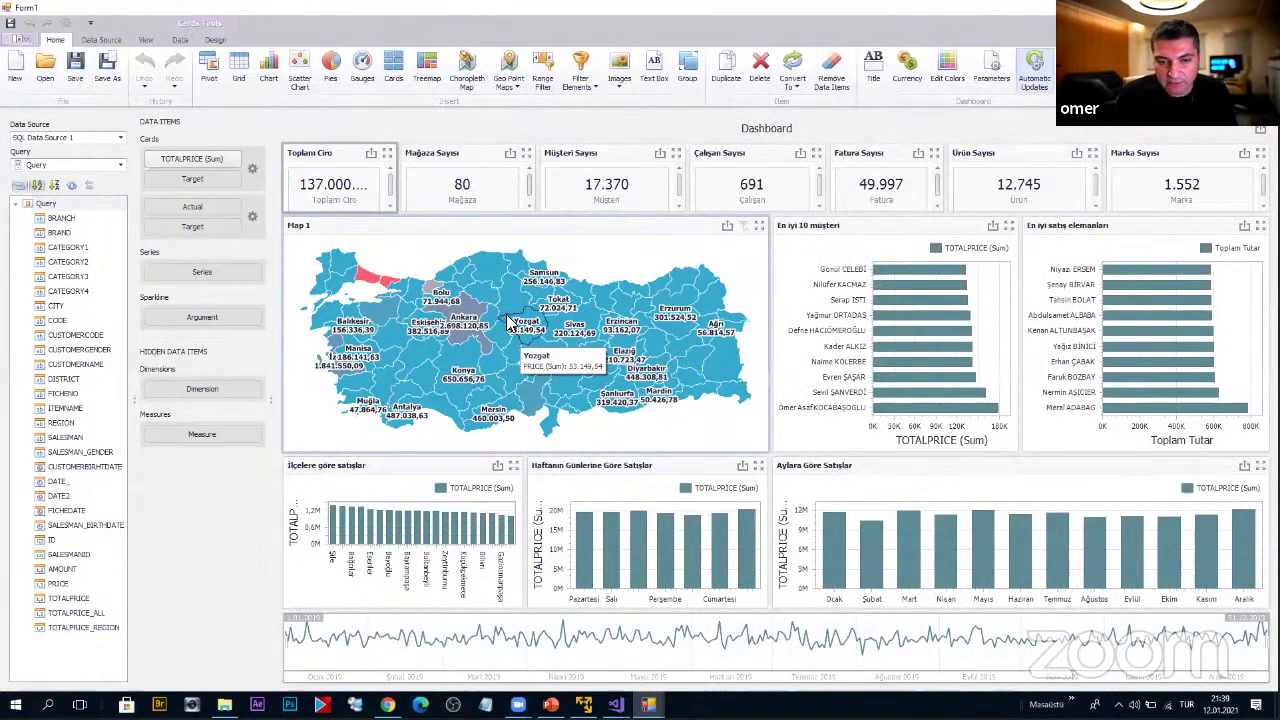
pyautogui.click(378, 310)
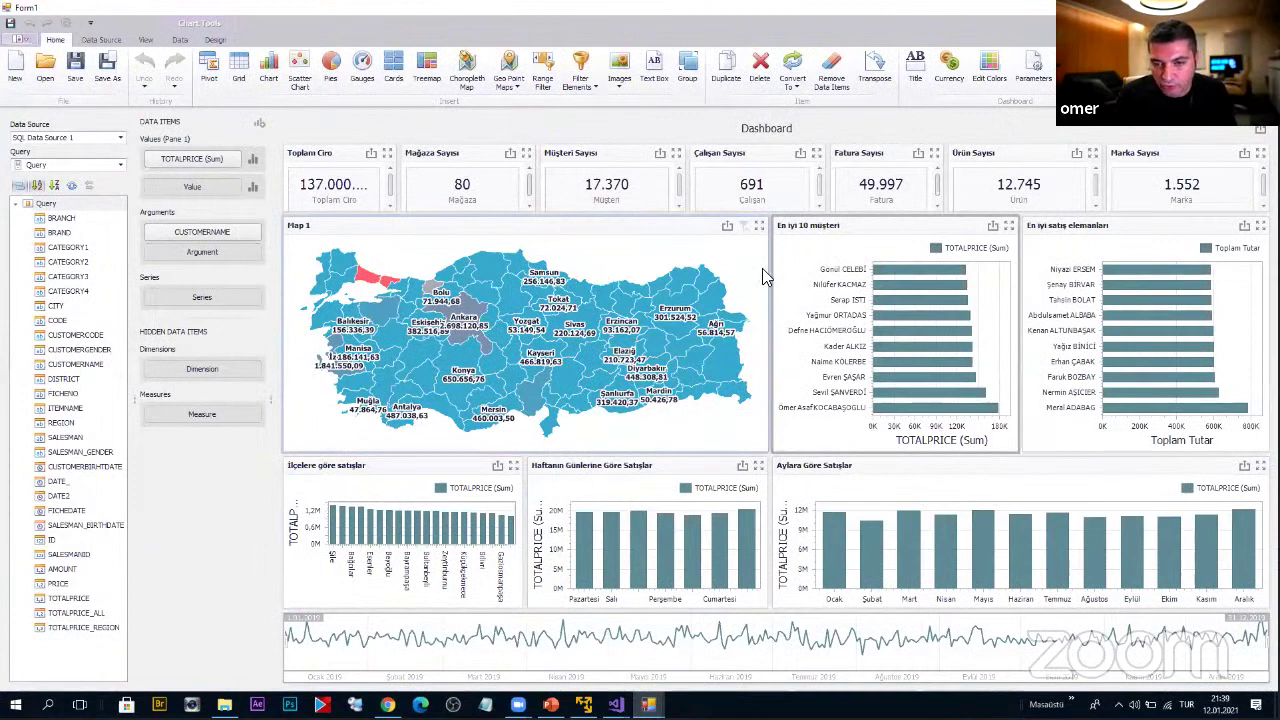
pyautogui.click(868, 412)
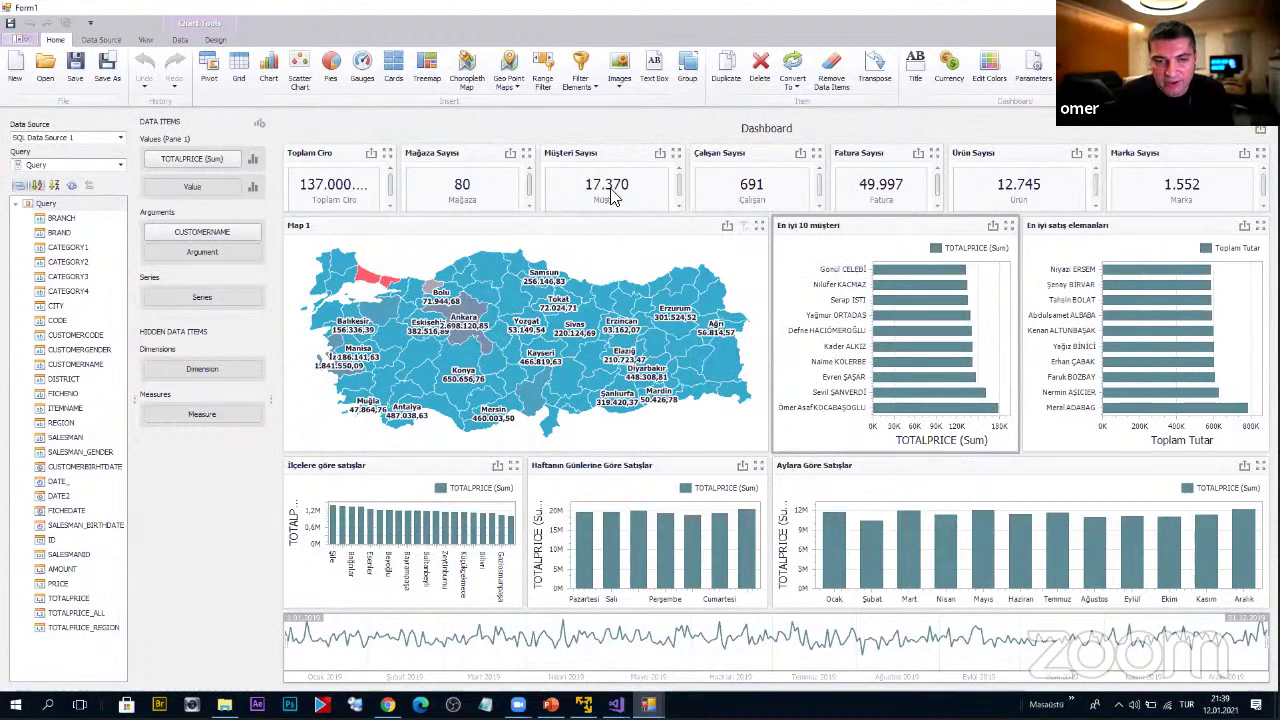
# Enable Multiple Master Filter on the top-10 customers chart, test with one customer, then clear it
pyautogui.click(180, 40)
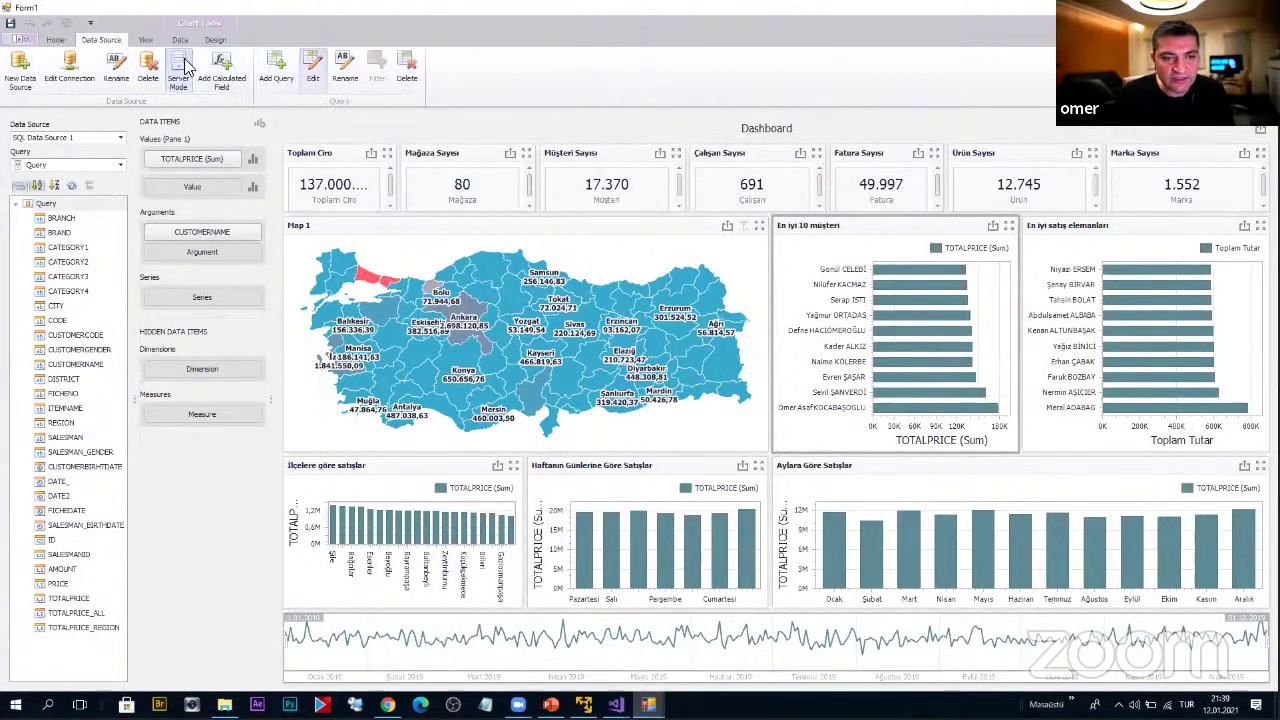
pyautogui.click(158, 70)
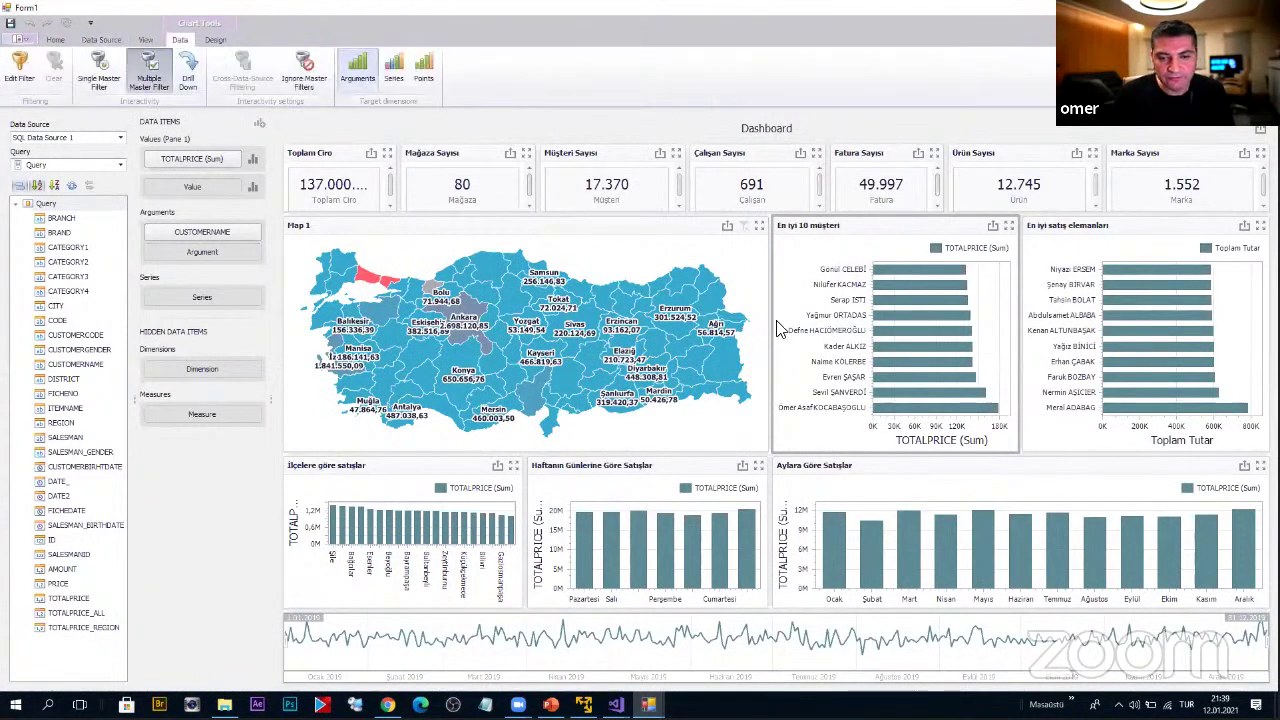
pyautogui.click(892, 408)
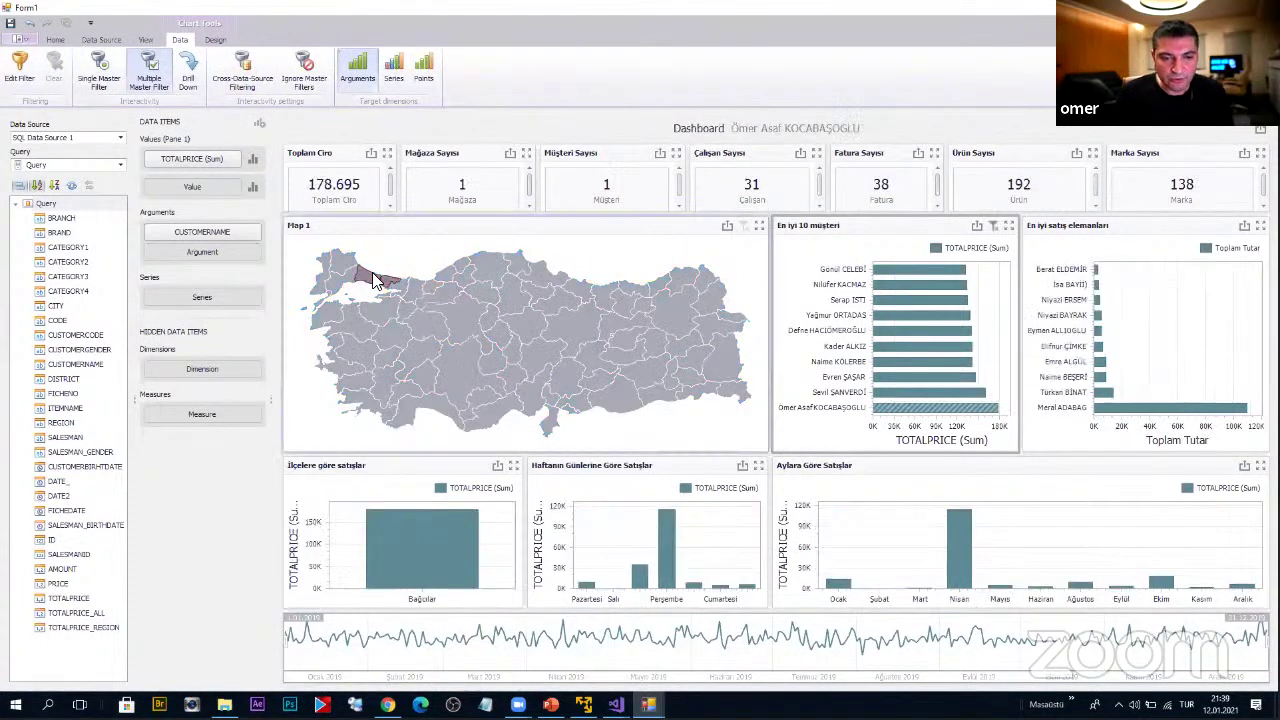
pyautogui.moveTo(376, 280)
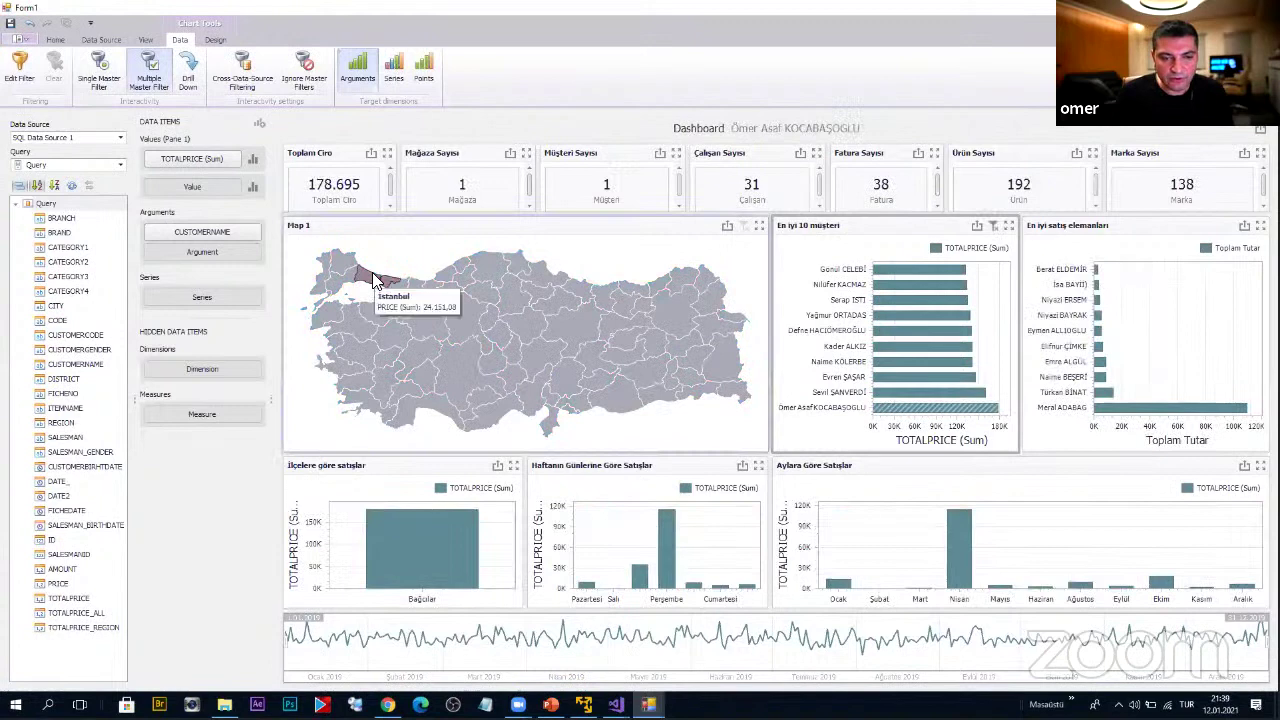
pyautogui.click(1130, 410)
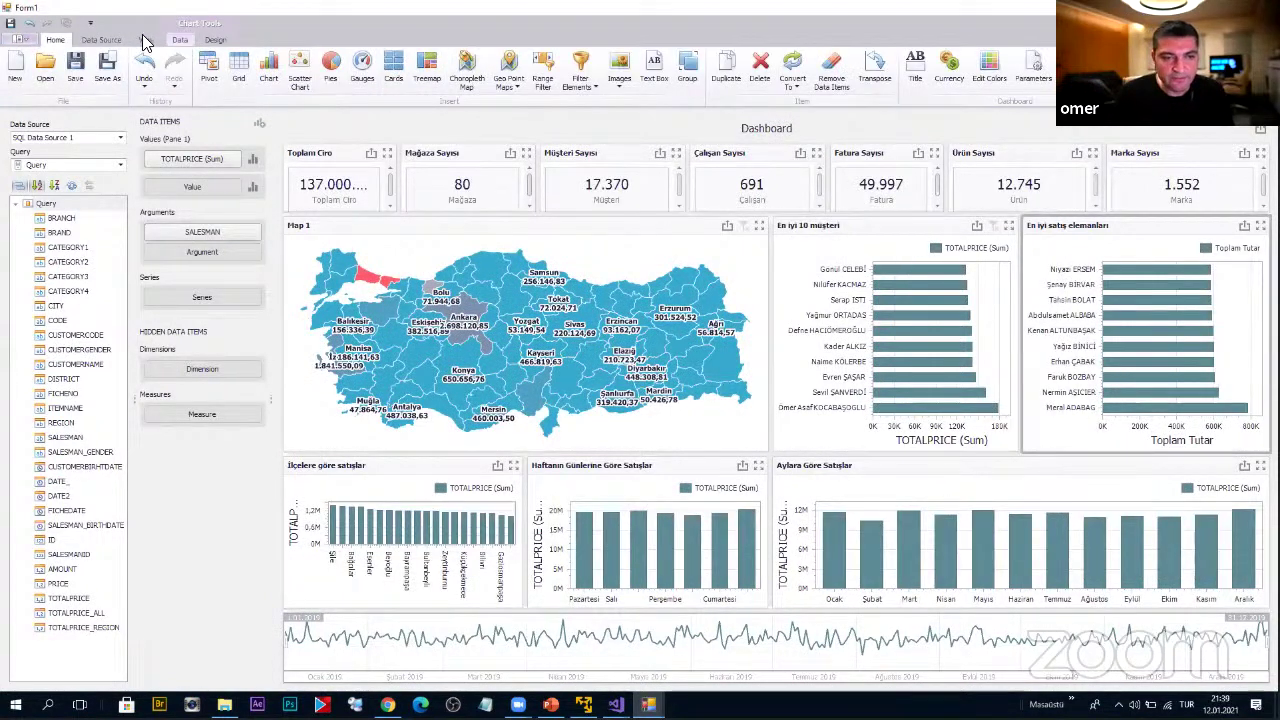
# Enable Multiple Master Filter on the salespeople chart, test with one salesperson's bar, then clear it
pyautogui.click(112, 40)
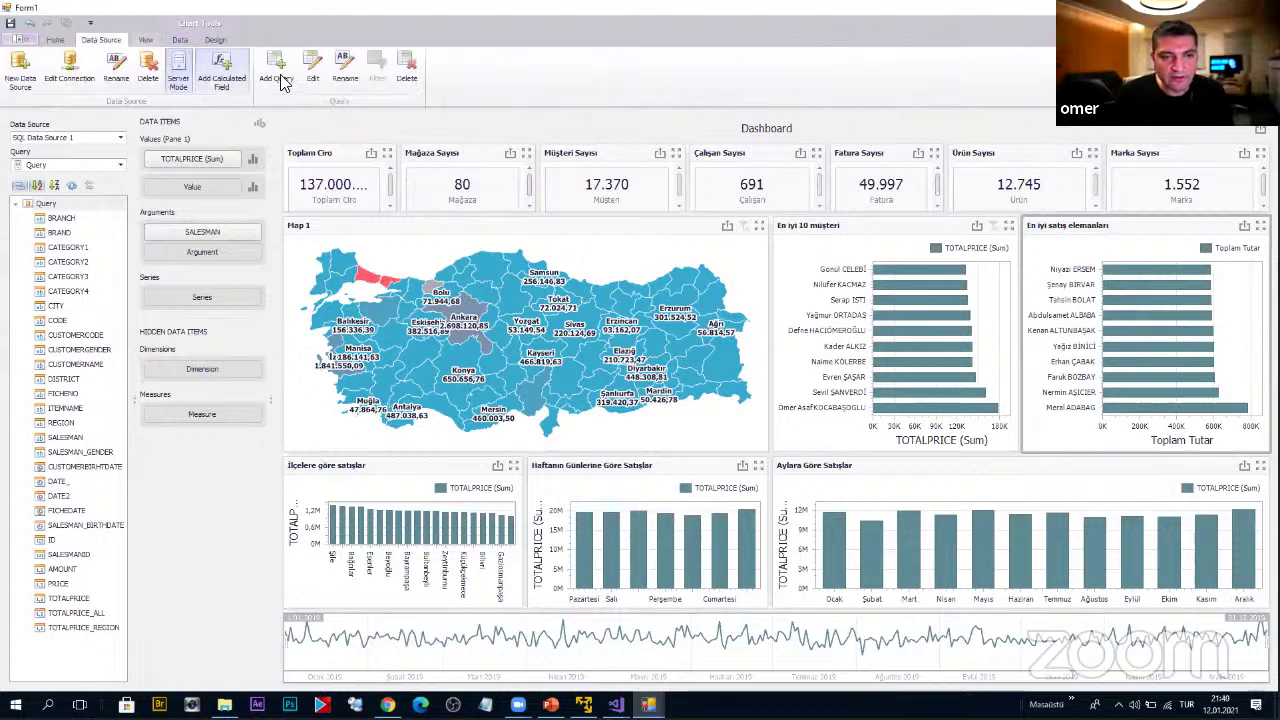
pyautogui.click(180, 40)
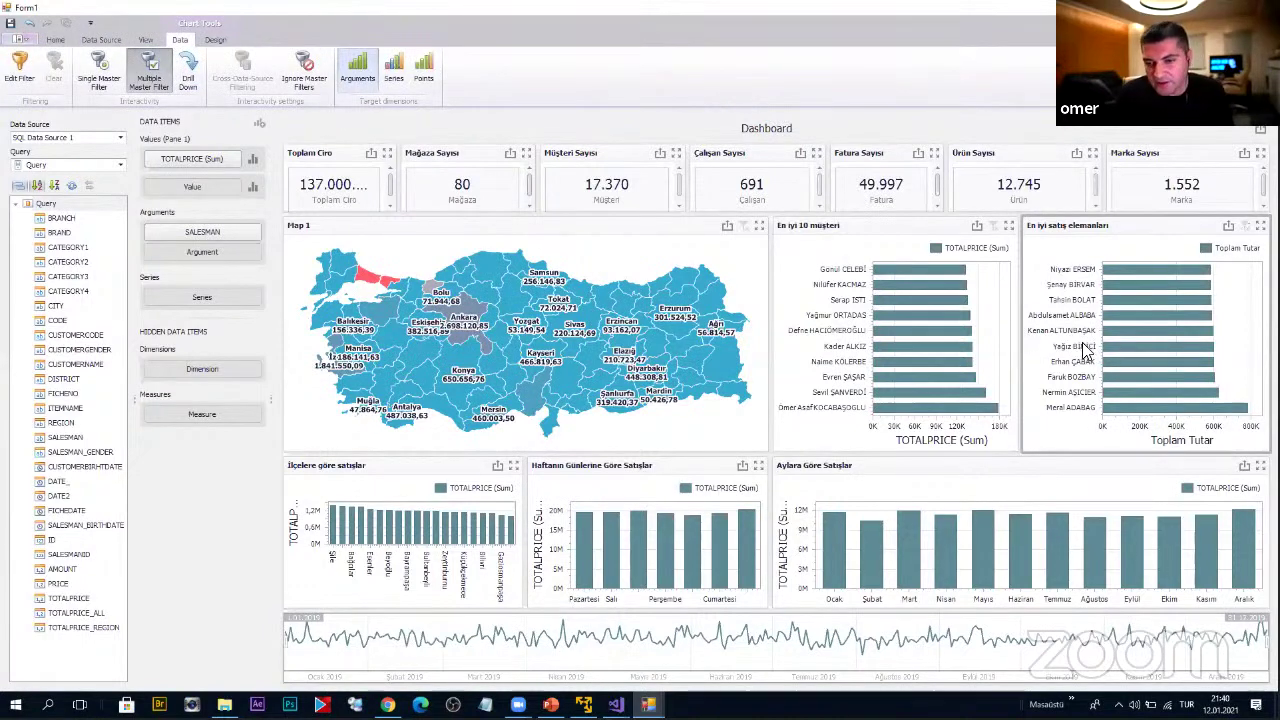
pyautogui.moveTo(1128, 346)
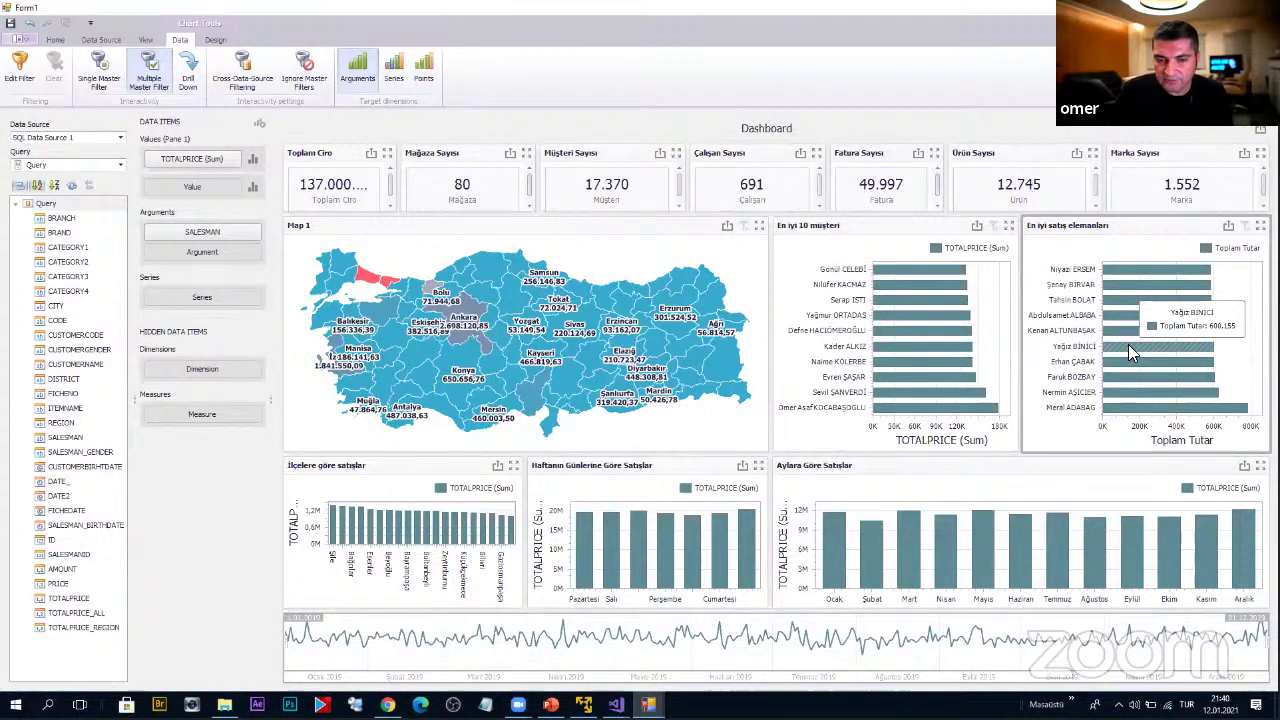
pyautogui.click(1129, 350)
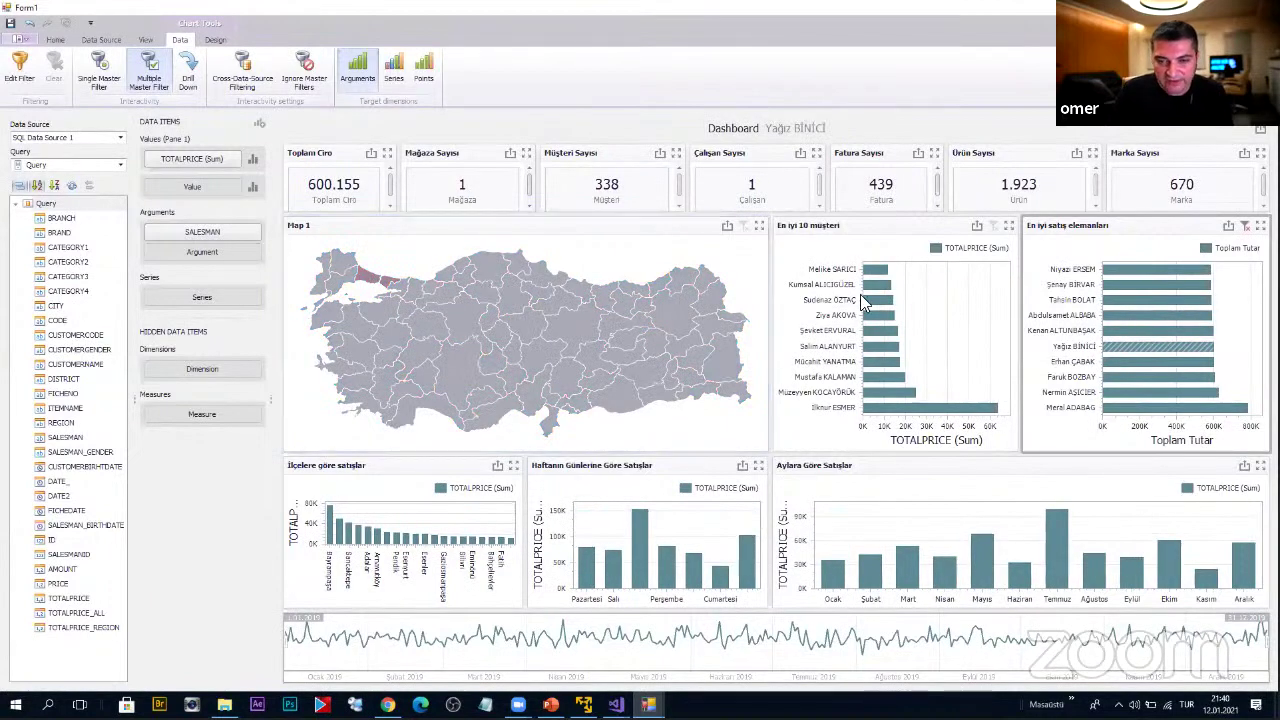
pyautogui.click(648, 332)
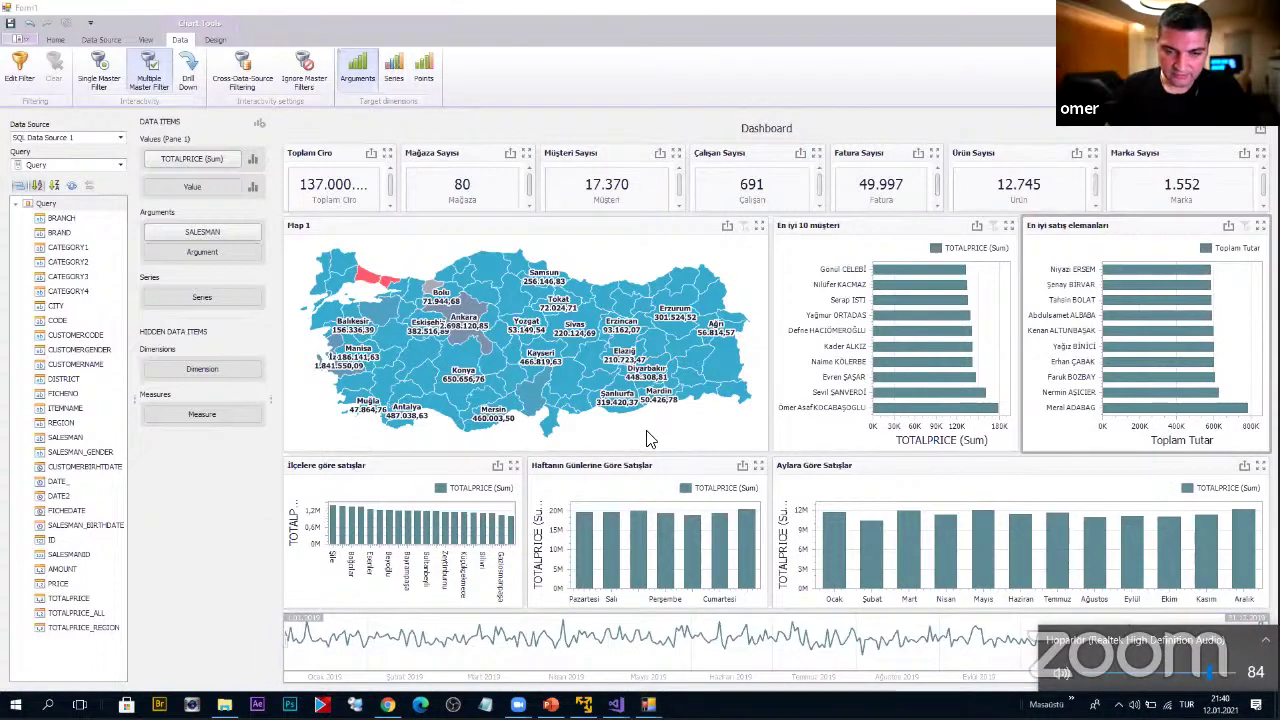
# Select the Turkey map and toggle Show Color Legend on and off in the Design tab
pyautogui.click(590, 257)
pyautogui.click(207, 40)
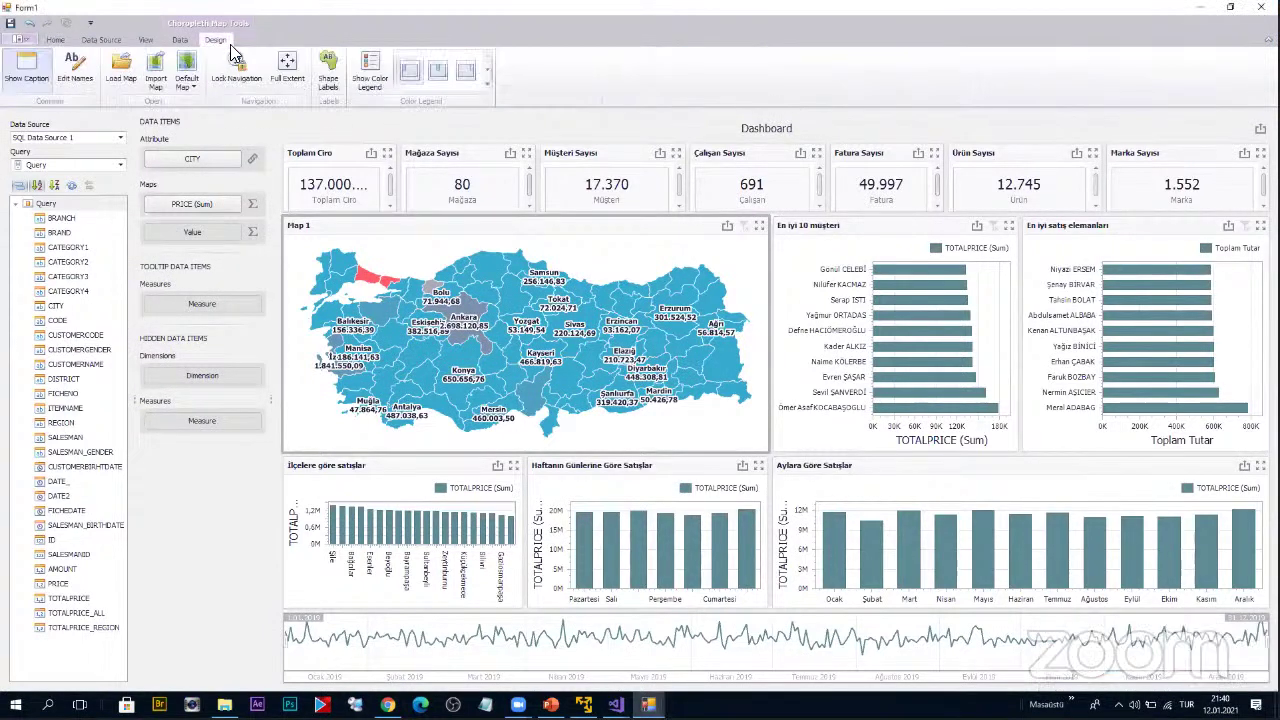
pyautogui.click(368, 78)
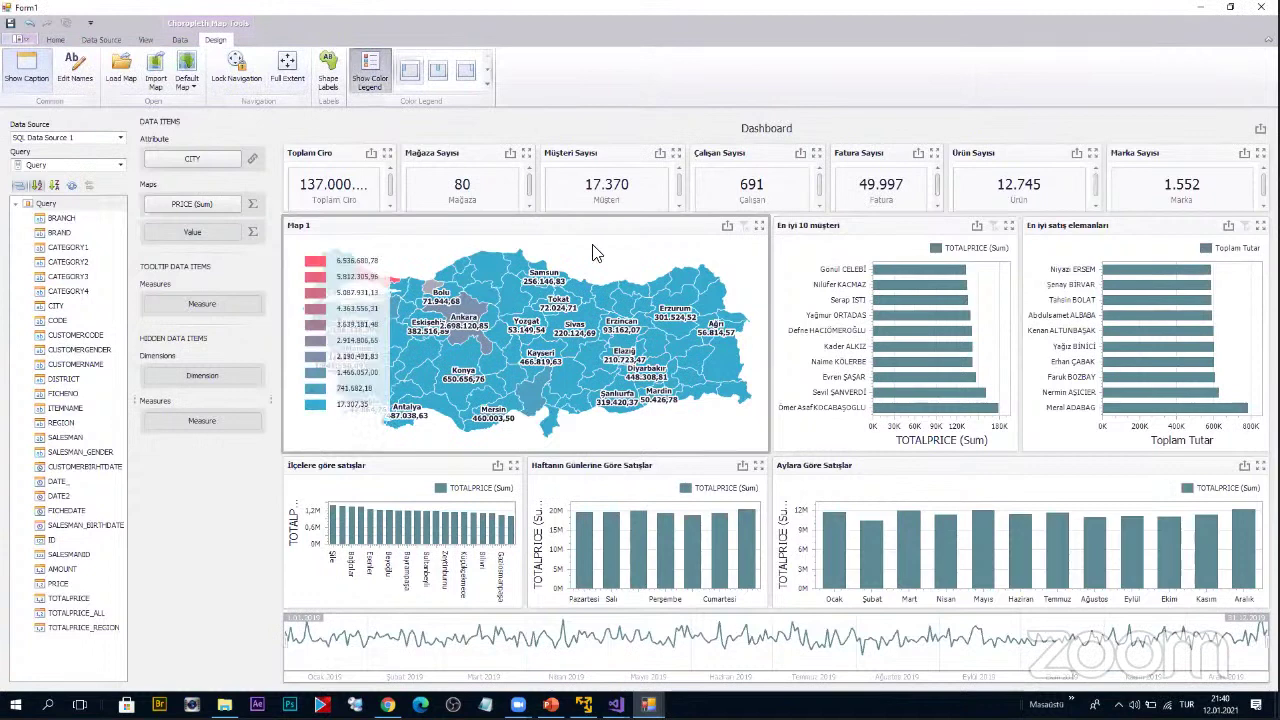
pyautogui.click(368, 80)
pyautogui.click(370, 90)
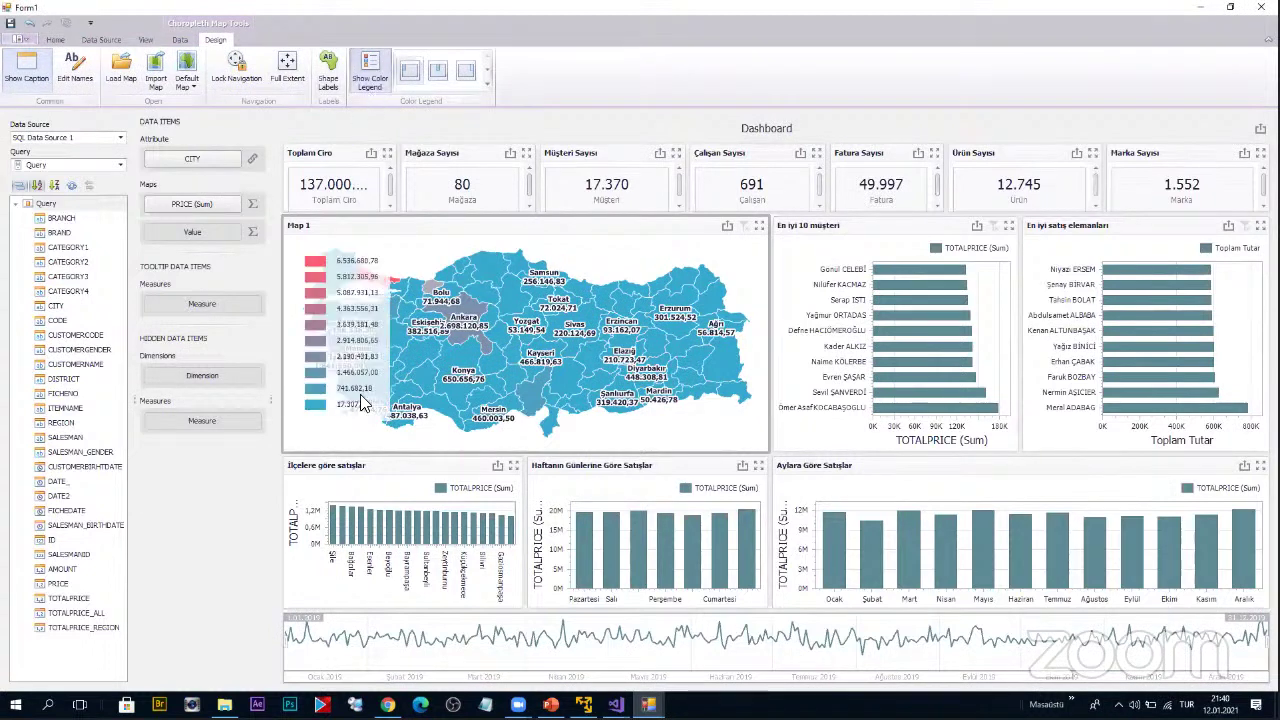
pyautogui.click(370, 80)
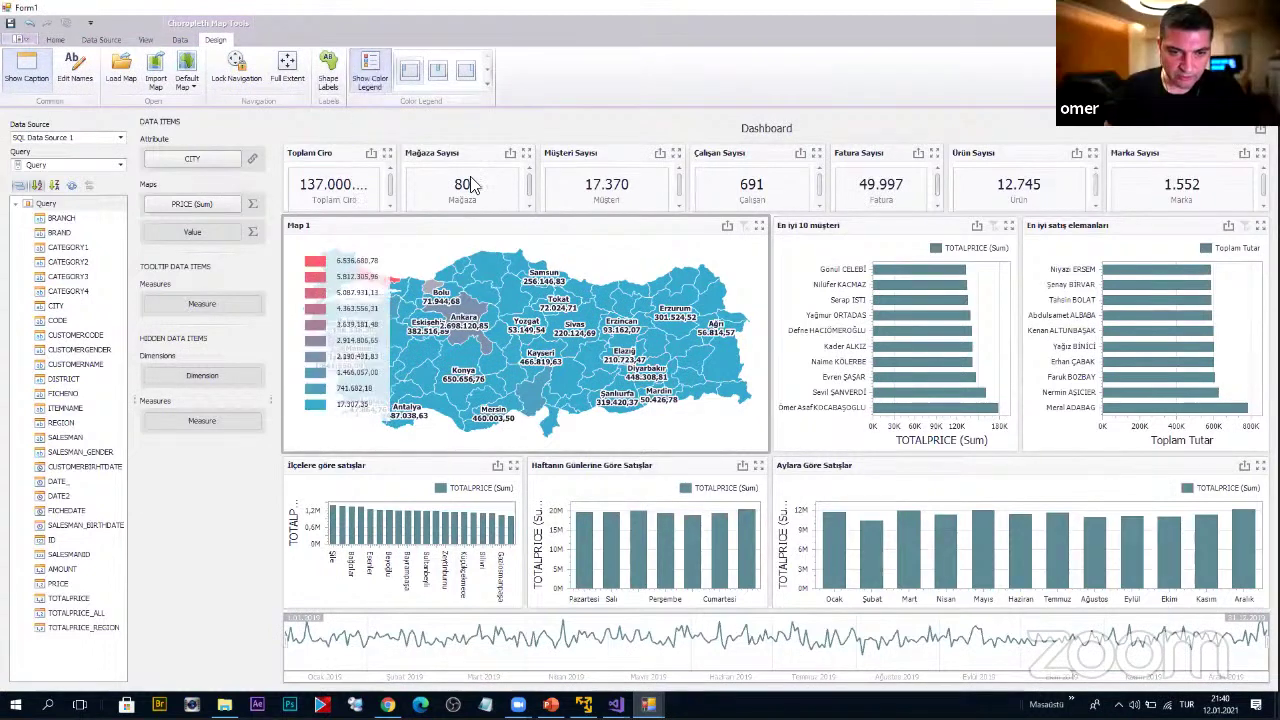
# Inspect the map's context menu and city attribute binding, then bring up the PRICE (Sum) colour options
pyautogui.click(253, 160)
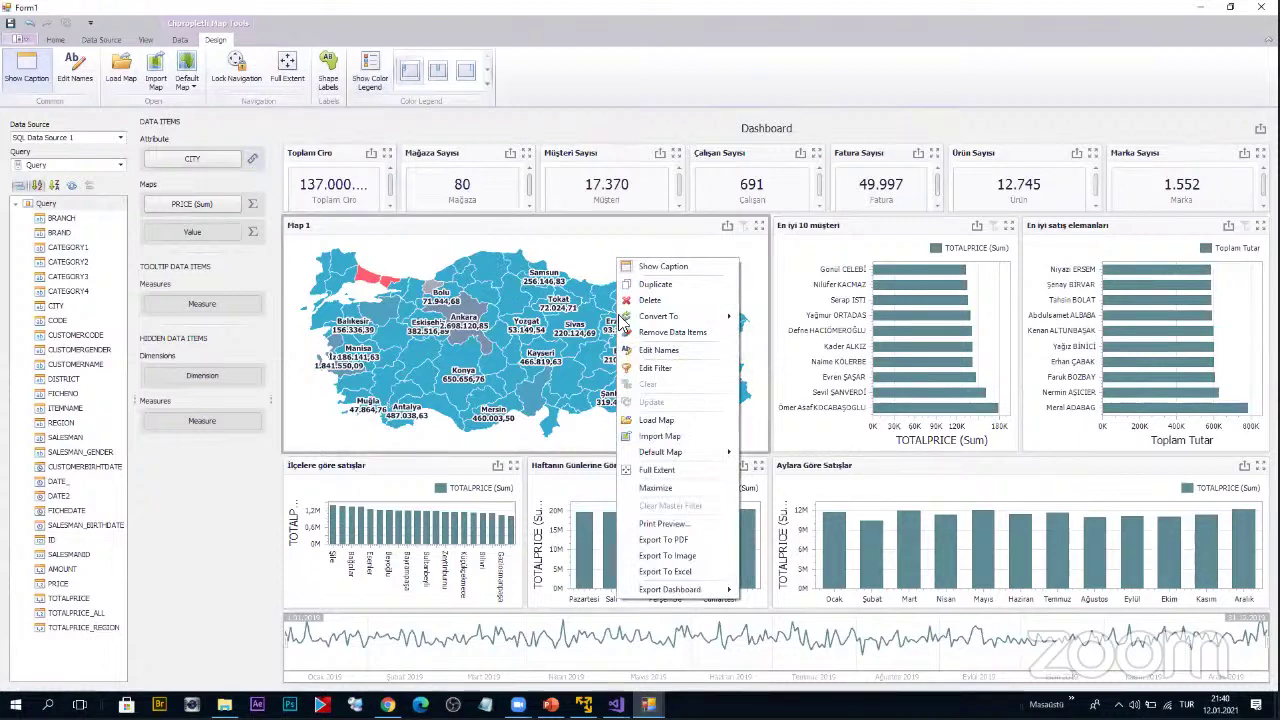
pyautogui.click(564, 232)
pyautogui.rightClick(564, 232)
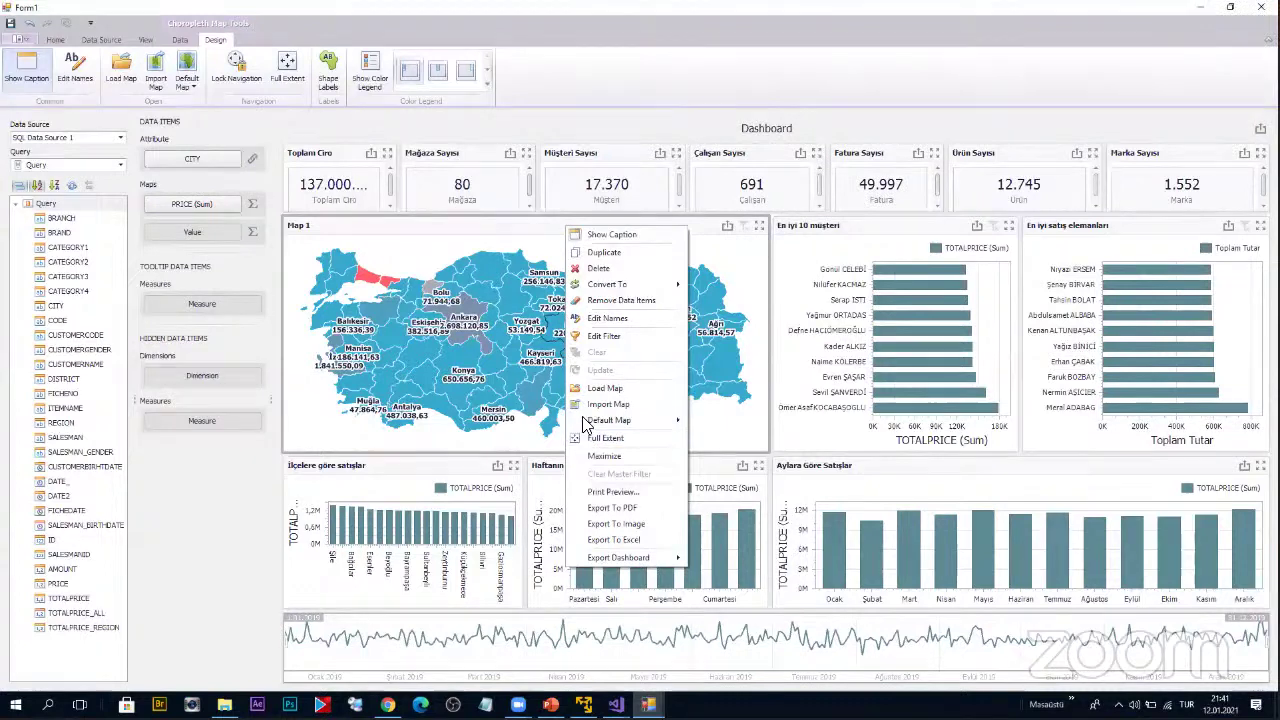
pyautogui.click(466, 231)
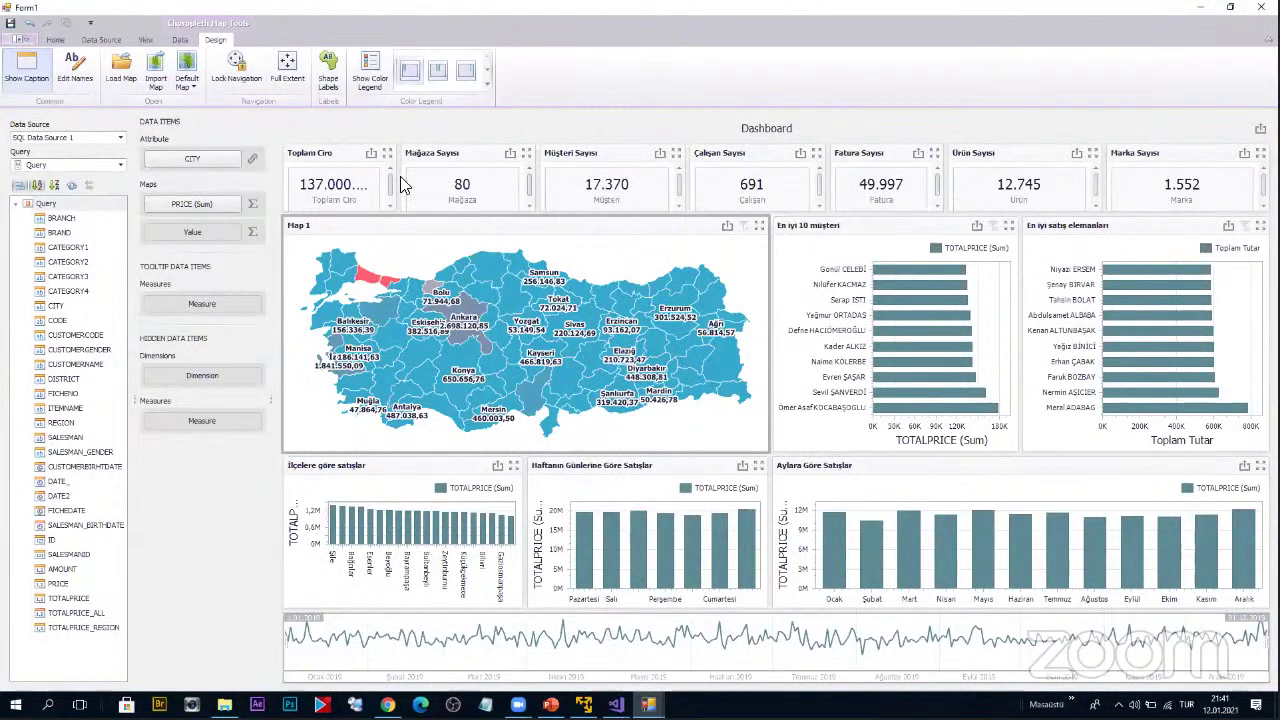
pyautogui.click(252, 159)
pyautogui.click(726, 378)
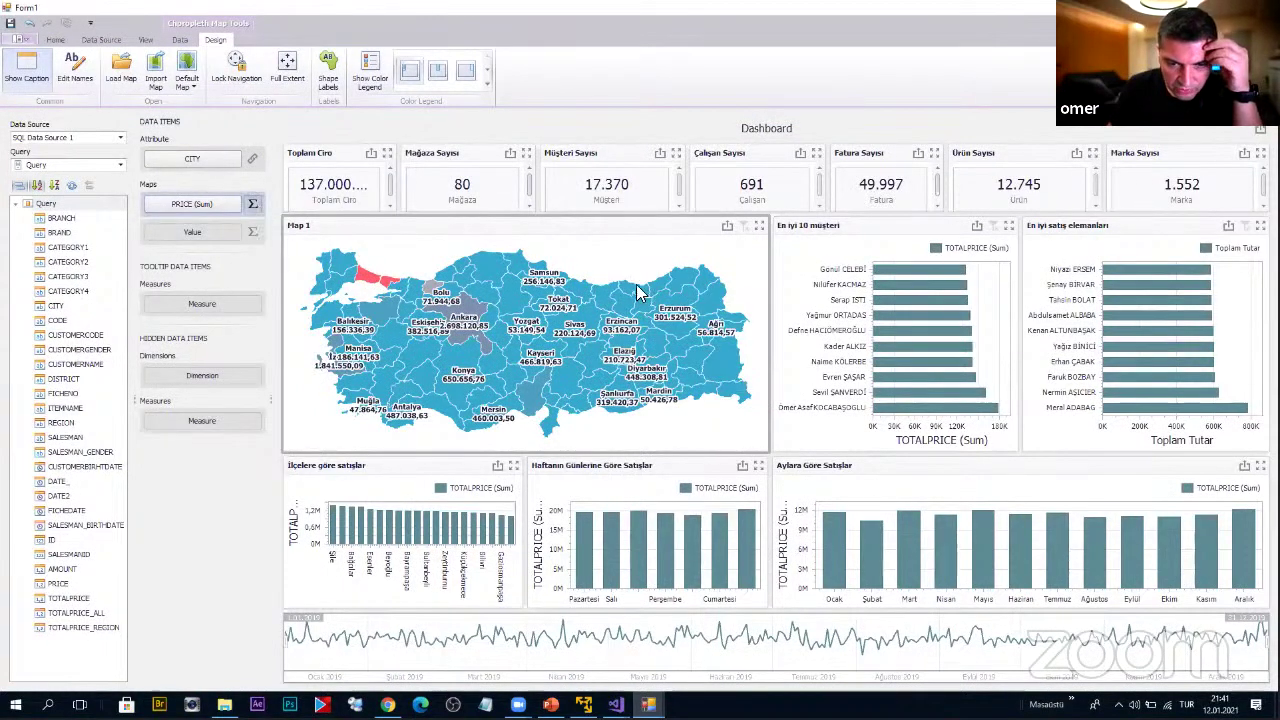
pyautogui.click(252, 204)
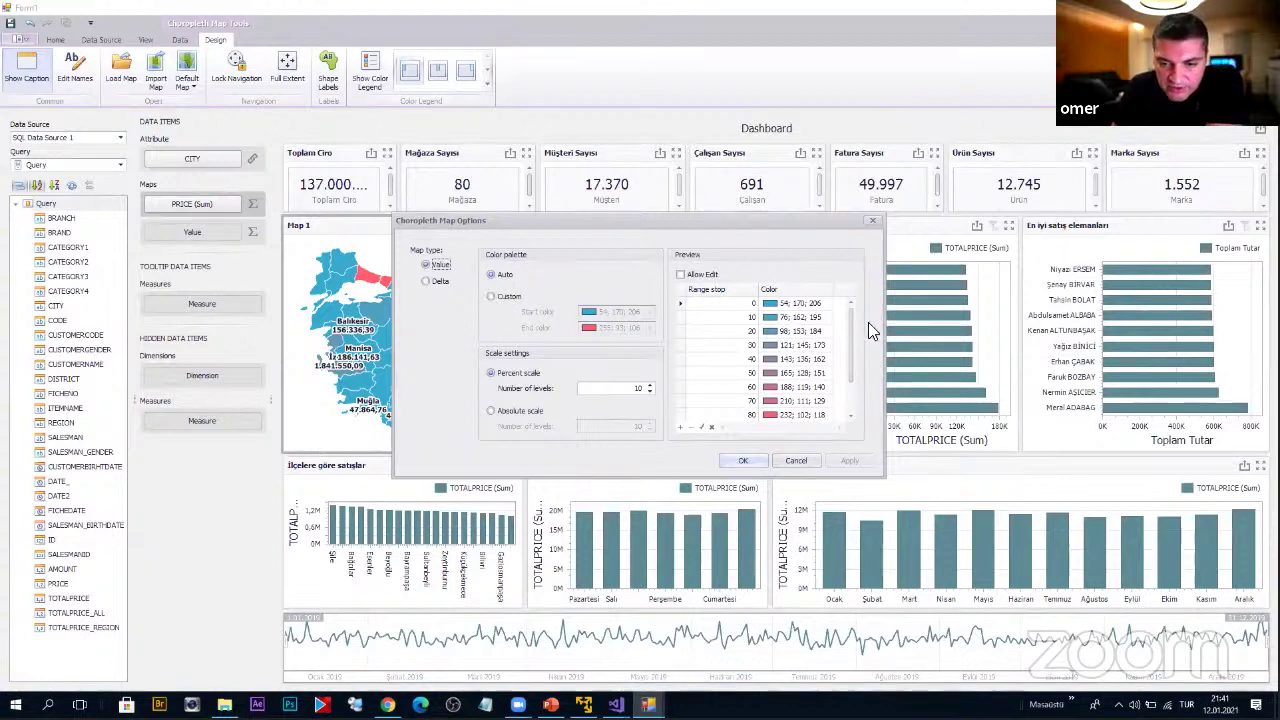
# Edit the PRICE colour range stops to values such as 5, 15, 20, 30, 55 and apply them
pyautogui.click(708, 304)
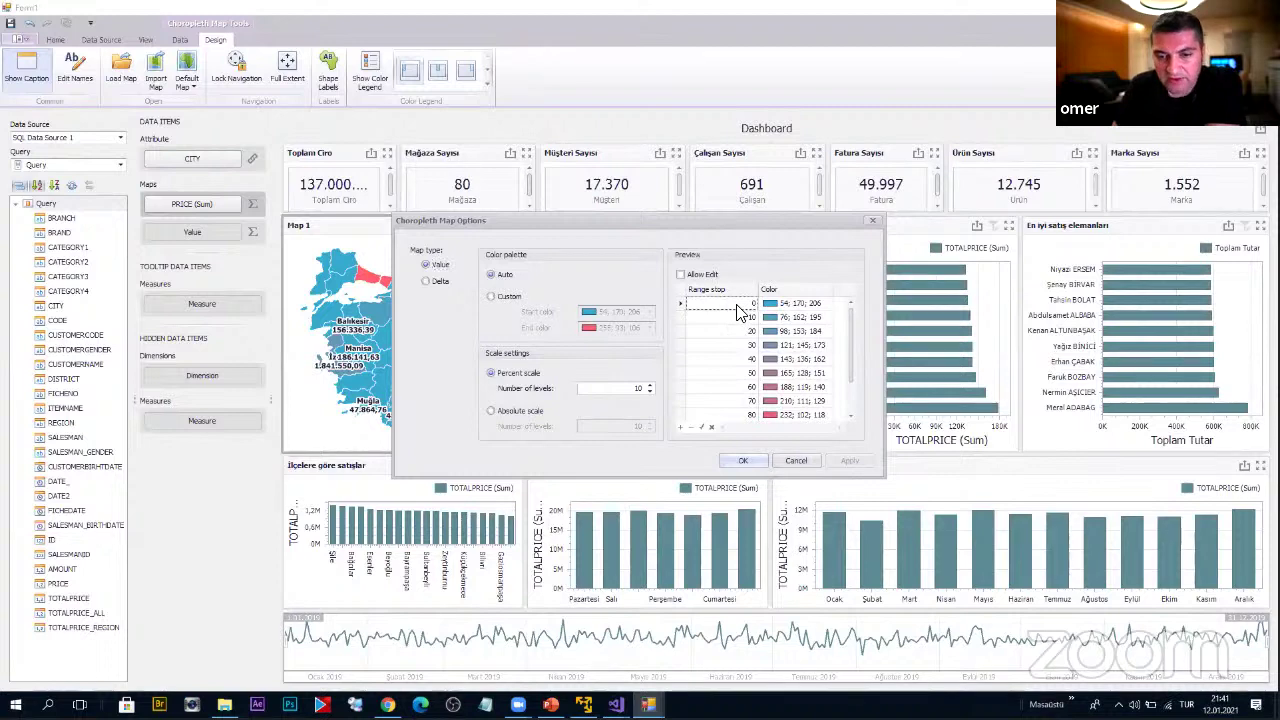
pyautogui.click(695, 276)
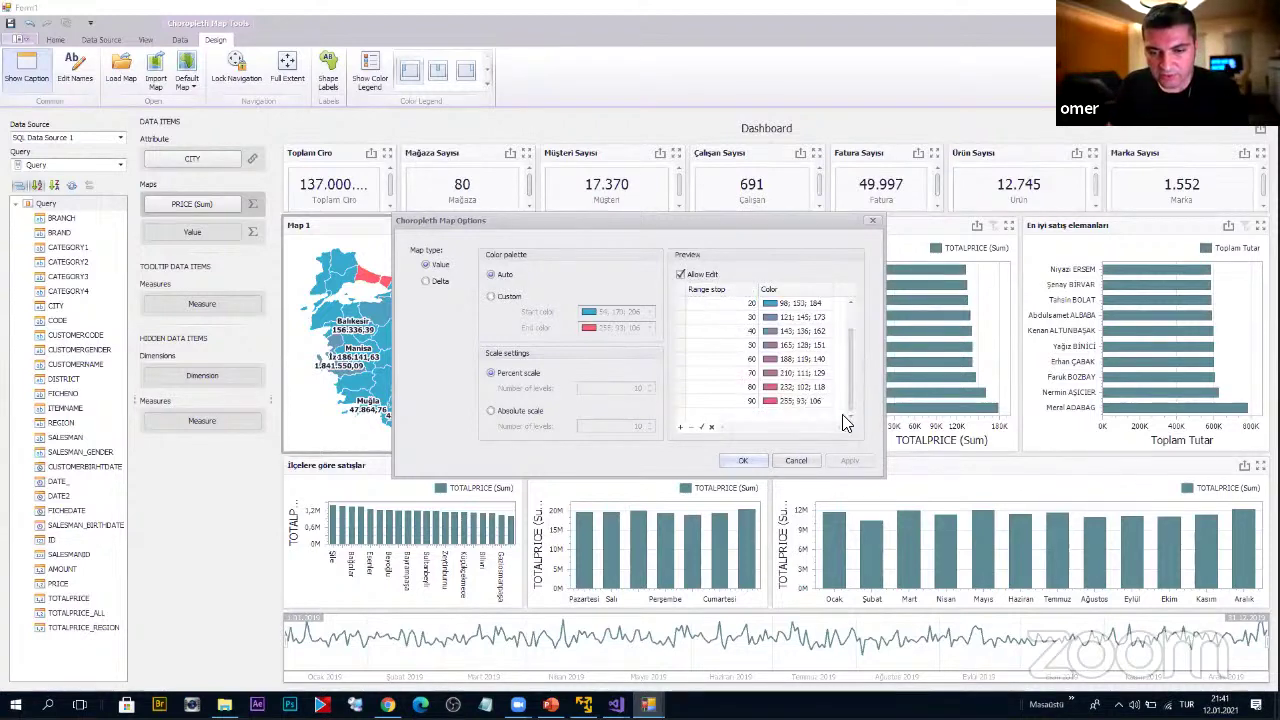
pyautogui.click(740, 360)
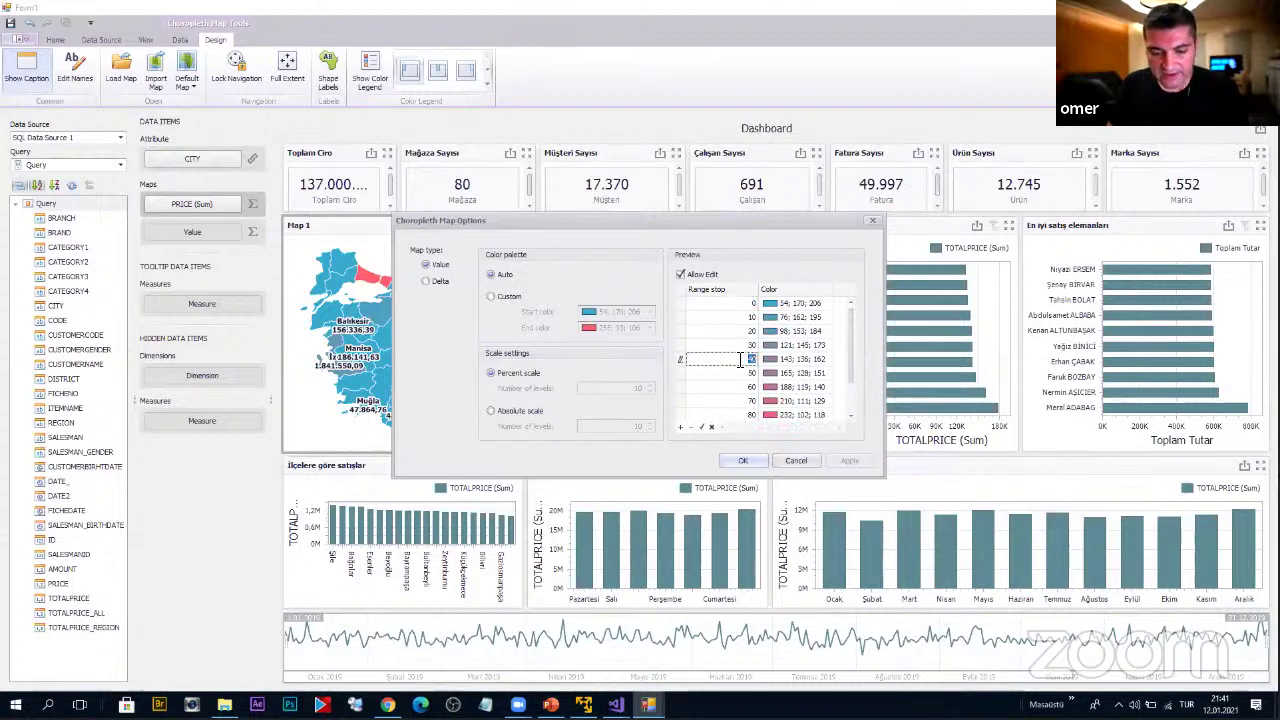
pyautogui.press('Down')
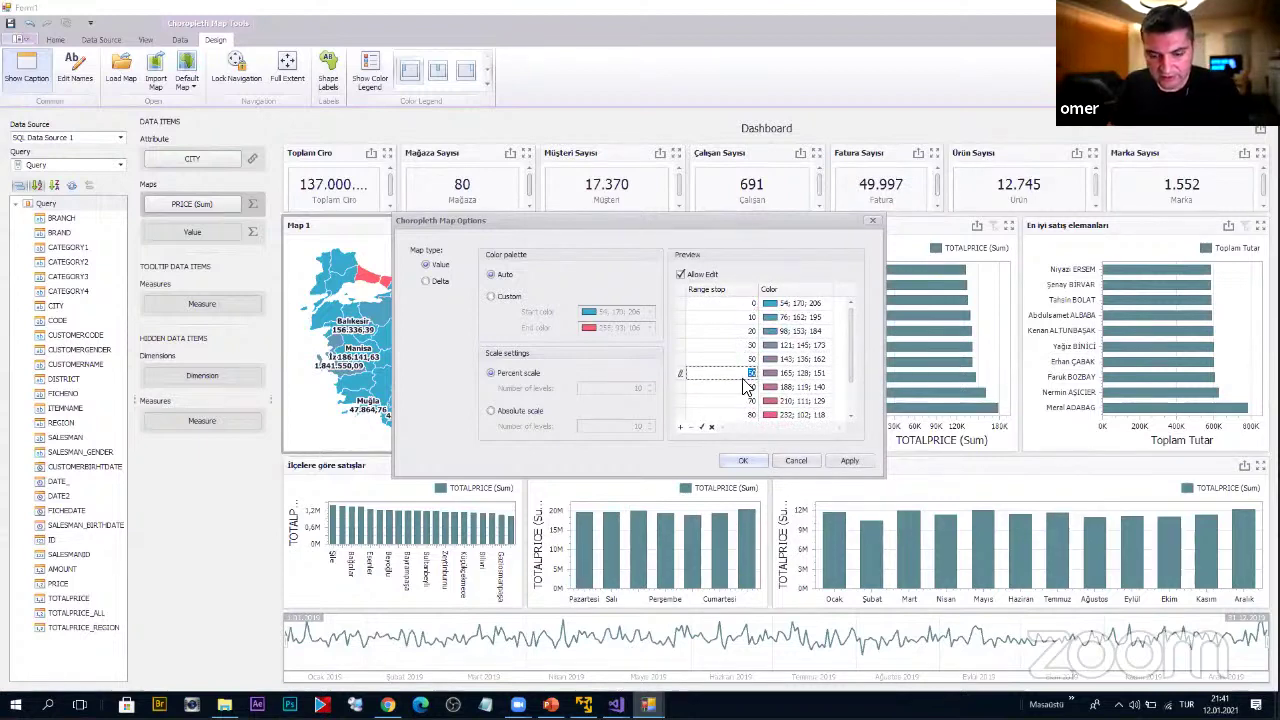
pyautogui.write('55')
pyautogui.click(748, 387)
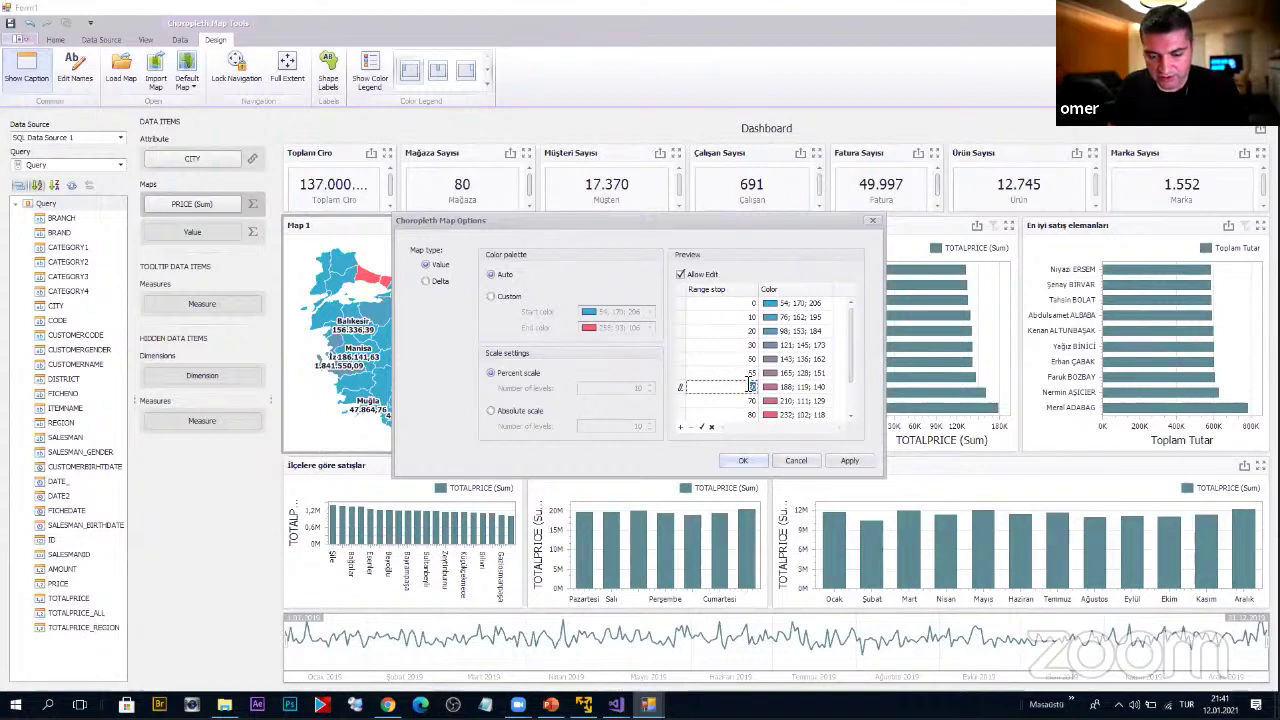
pyautogui.click(748, 317)
pyautogui.write('5')
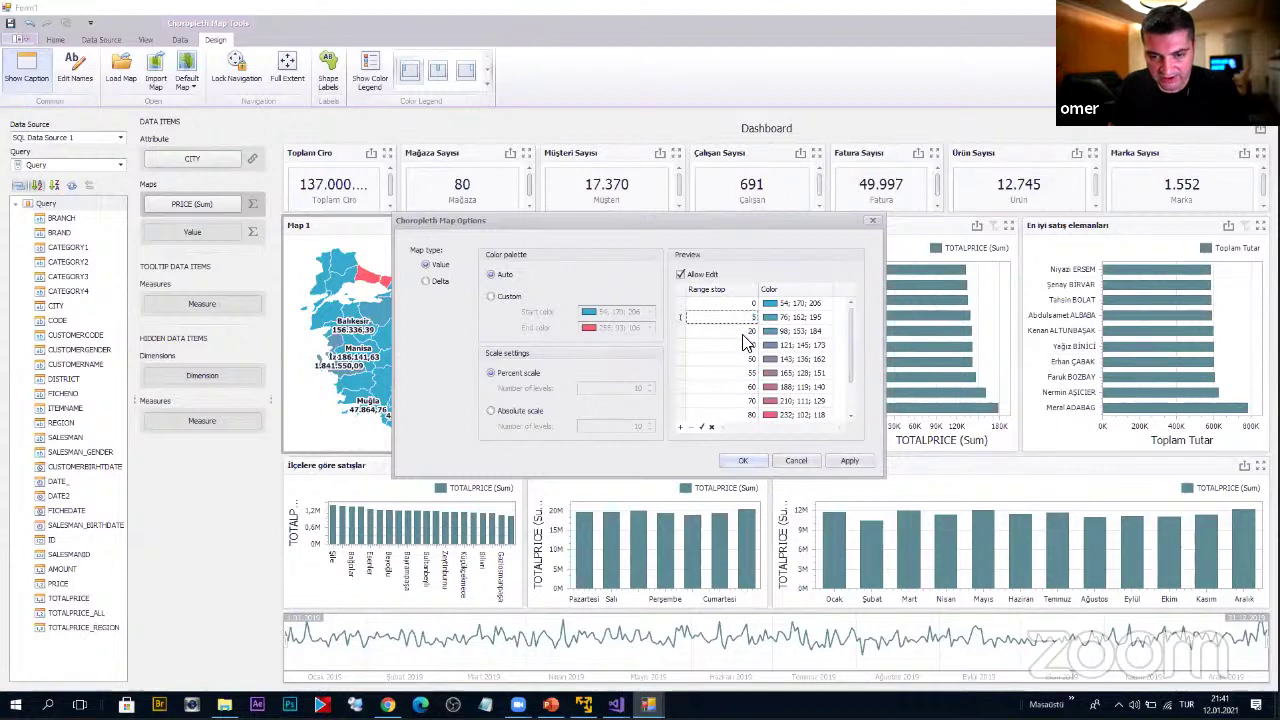
pyautogui.click(746, 331)
pyautogui.click(751, 346)
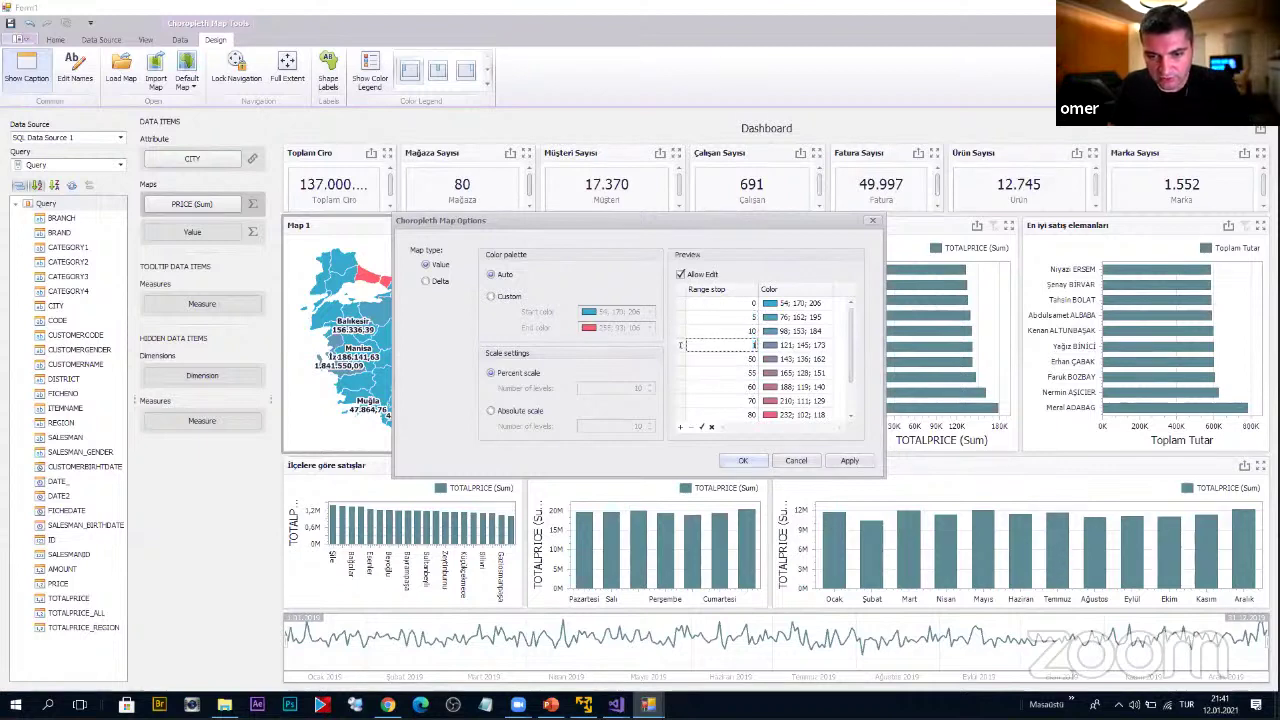
pyautogui.write('15')
pyautogui.click(752, 360)
pyautogui.write('20')
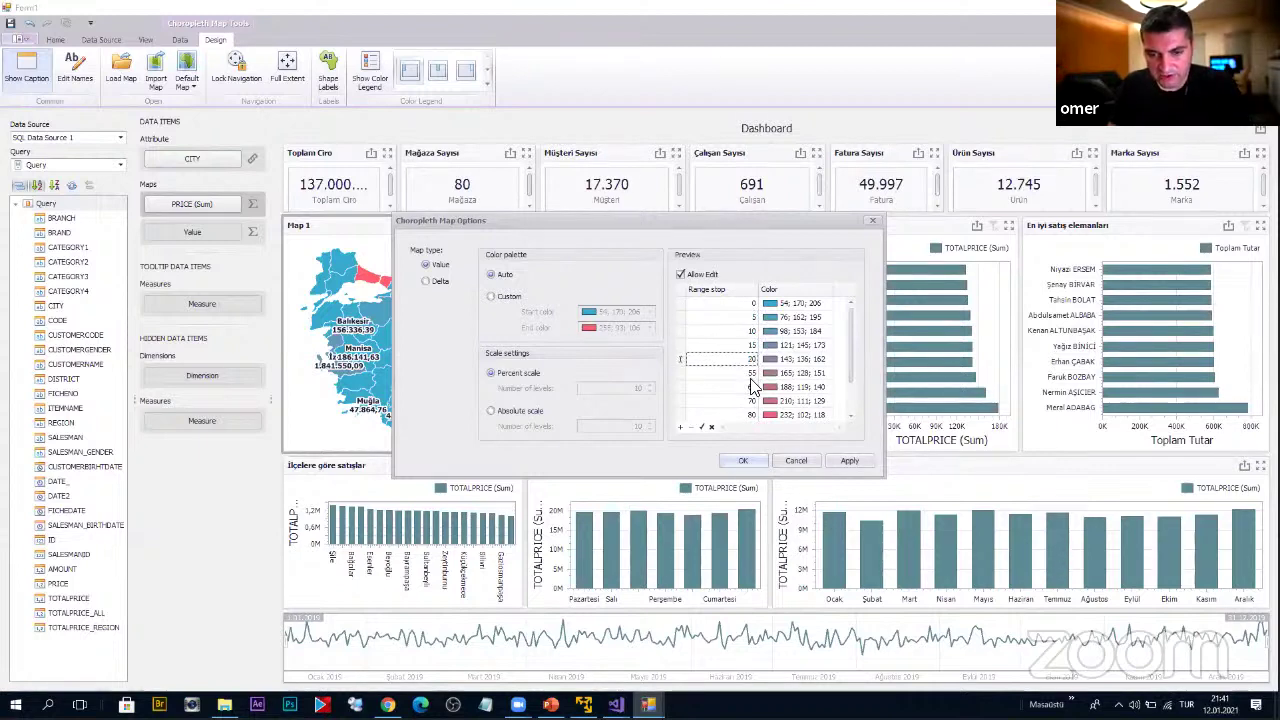
pyautogui.click(752, 373)
pyautogui.write('30')
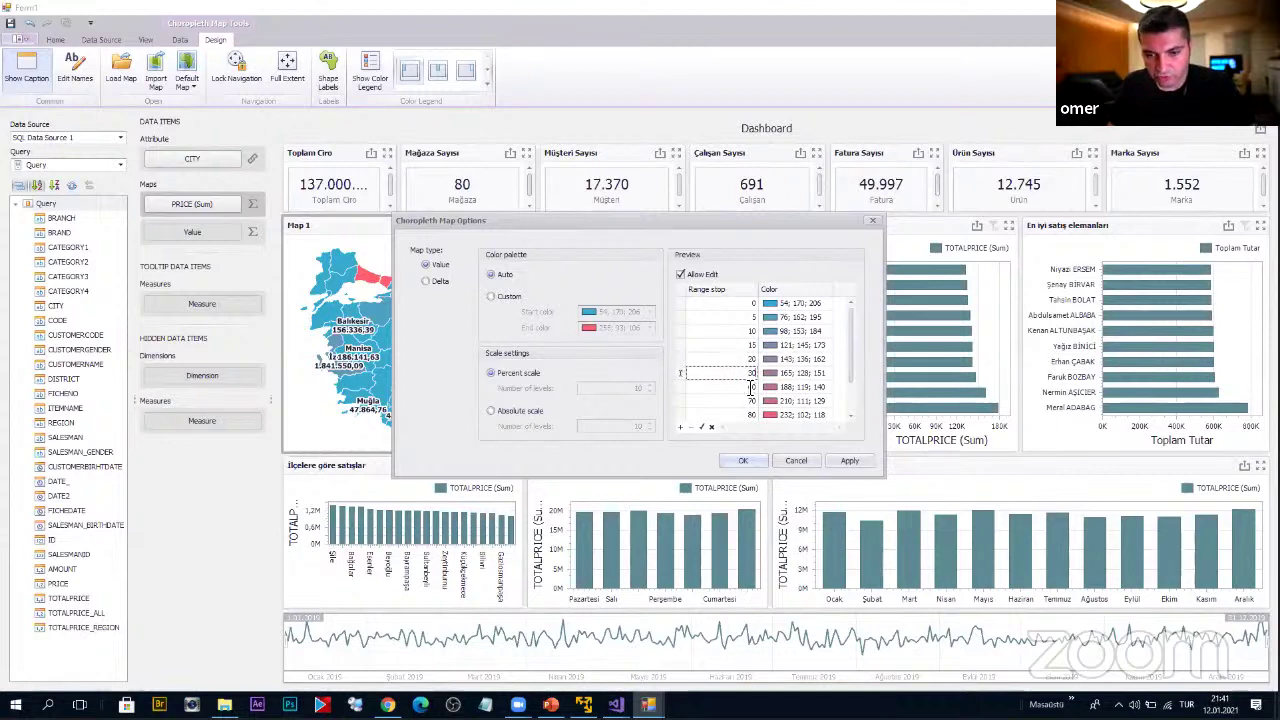
pyautogui.click(751, 387)
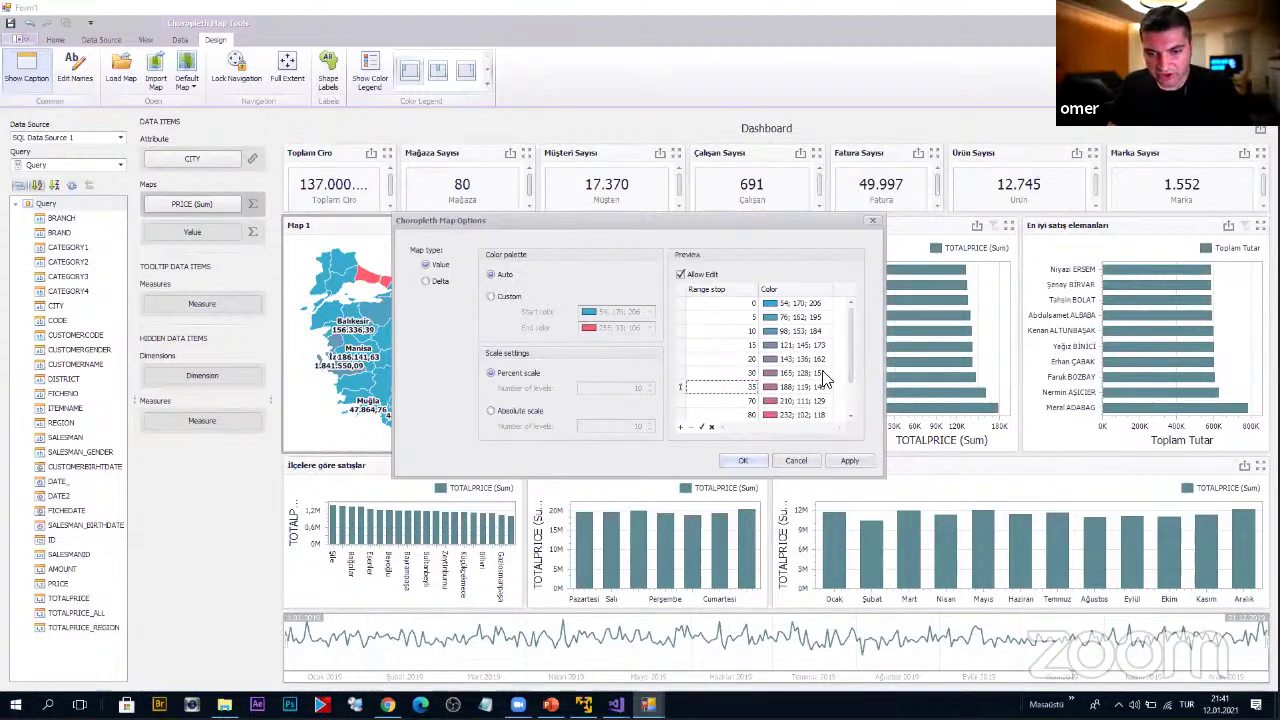
pyautogui.scroll(-1, 846, 386)
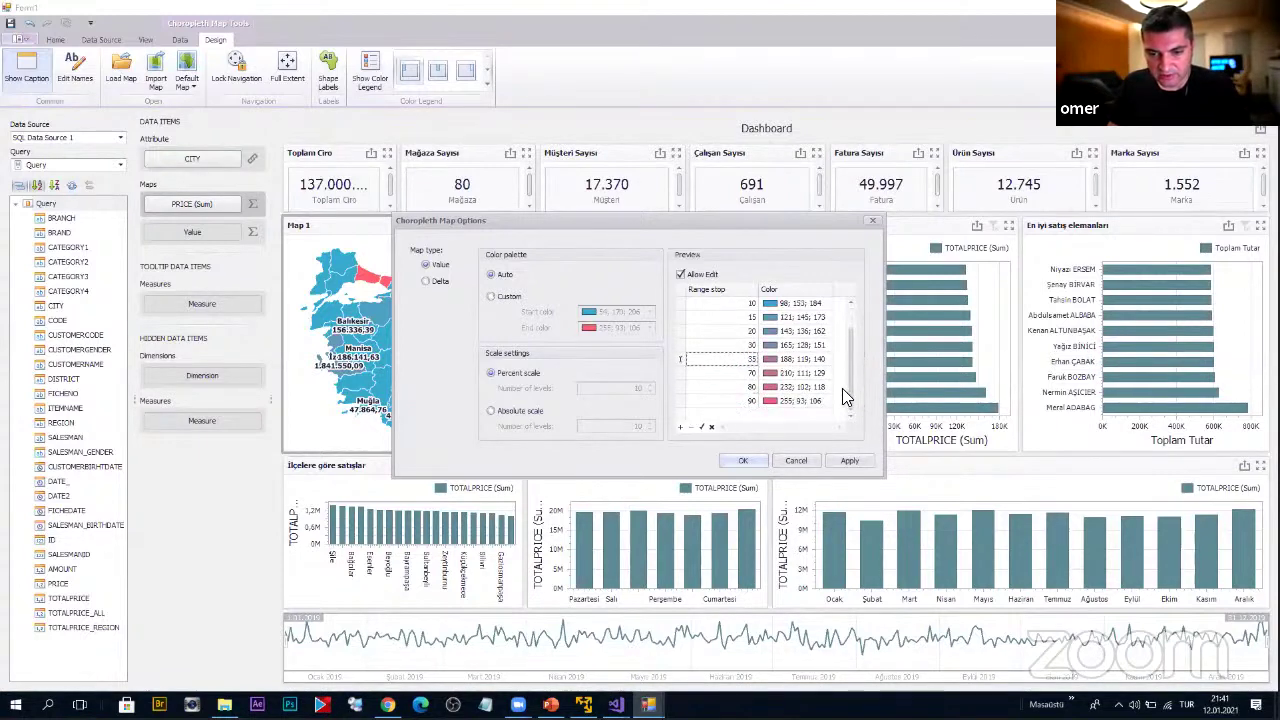
pyautogui.click(751, 373)
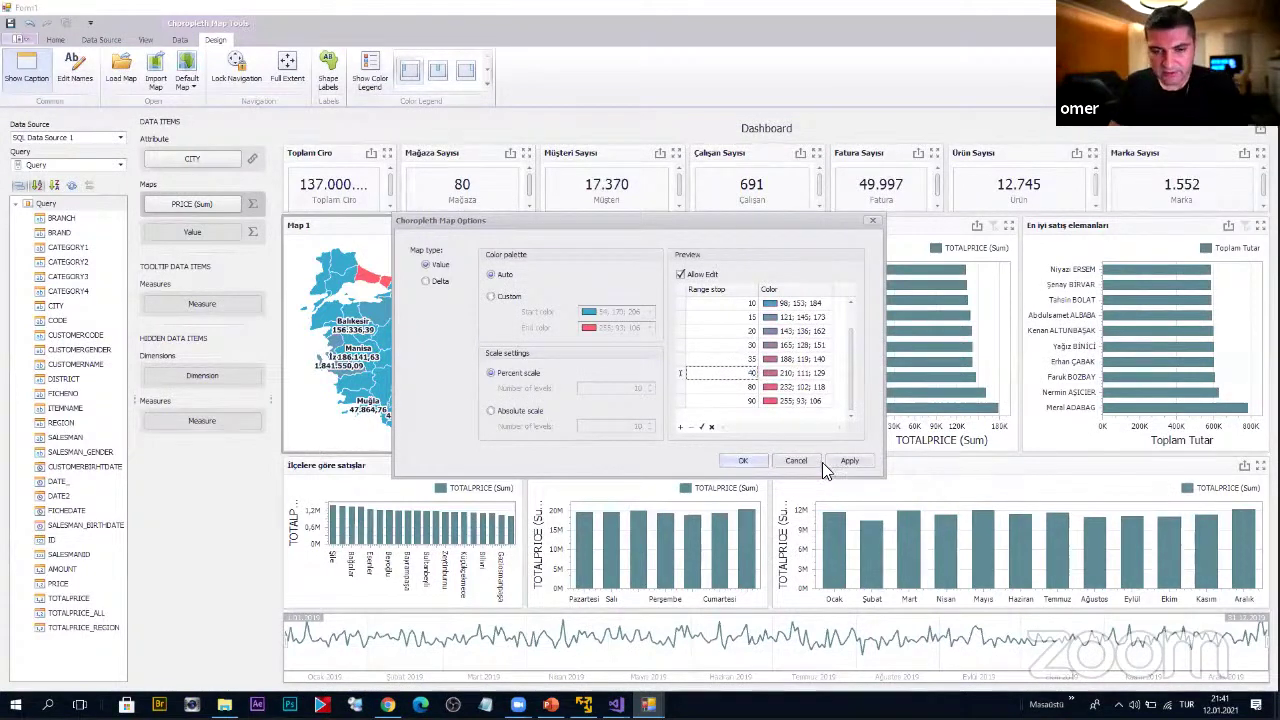
pyautogui.click(743, 461)
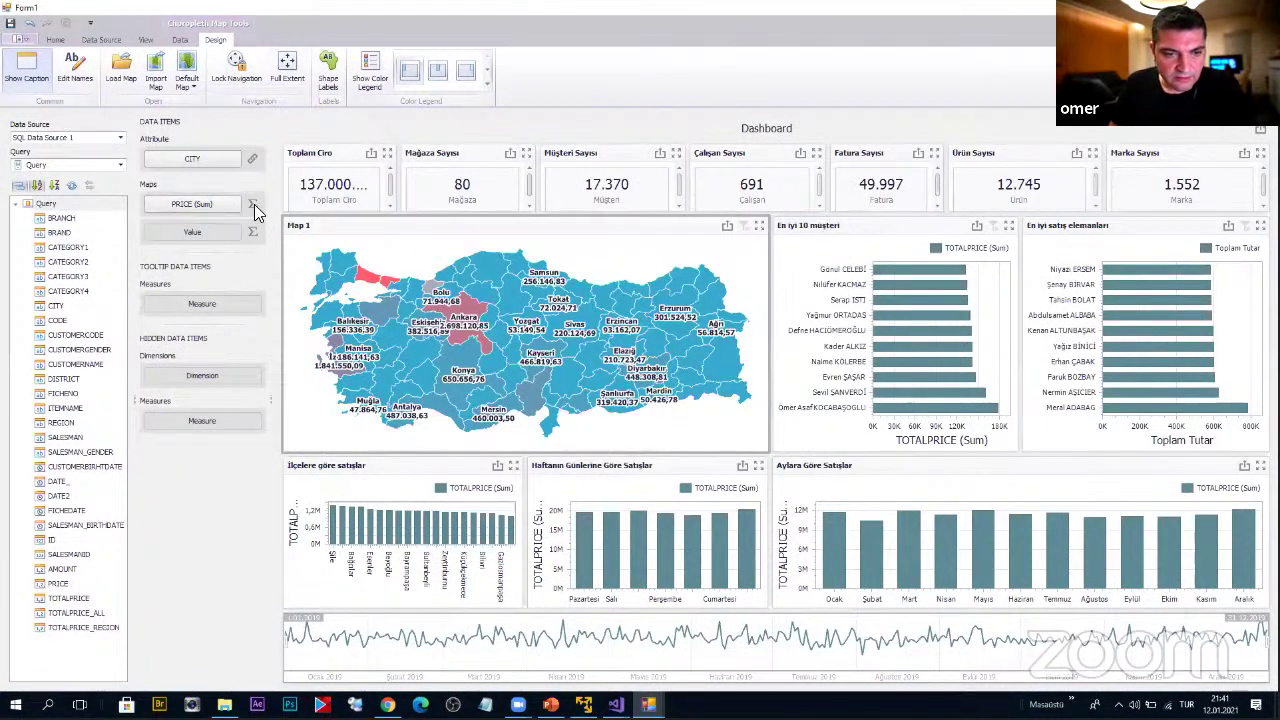
# Revise the range stops to 0, 1, 2, 5, 10, 12, 15, 20, apply, and close the dialog
pyautogui.moveTo(254, 204); pyautogui.dragTo(260, 234)
pyautogui.doubleClick(615, 287)
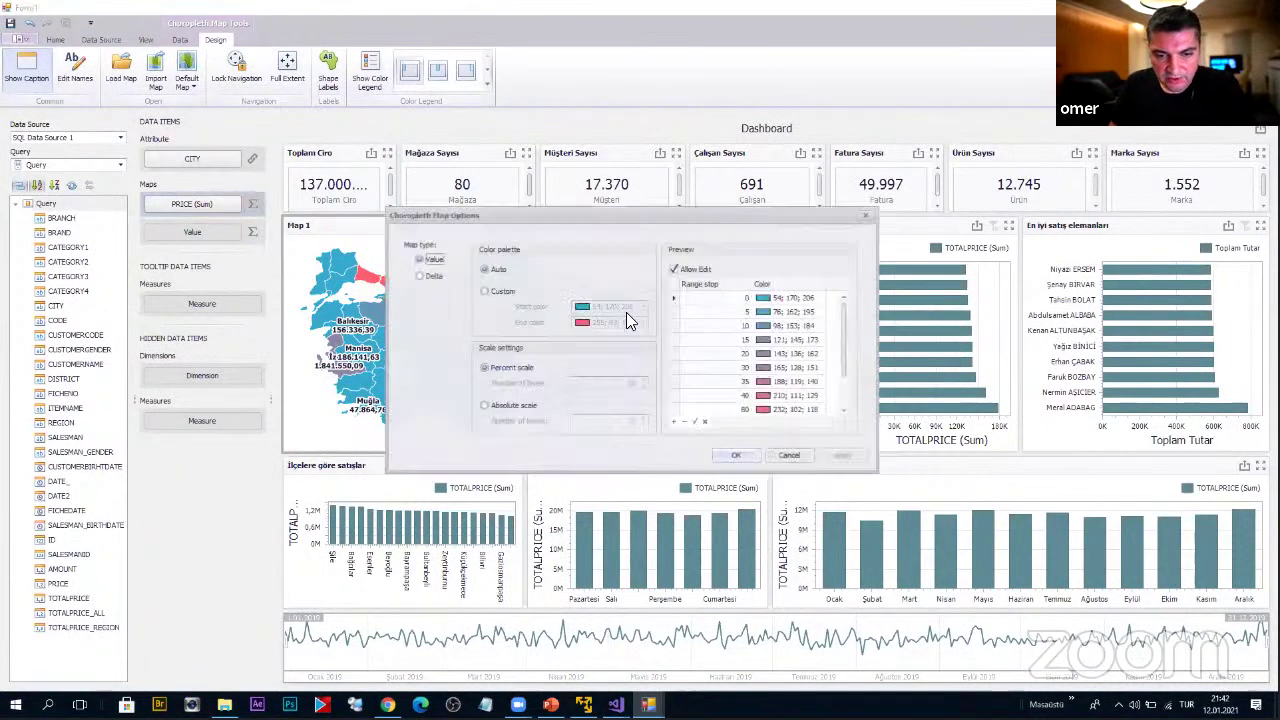
pyautogui.click(728, 300)
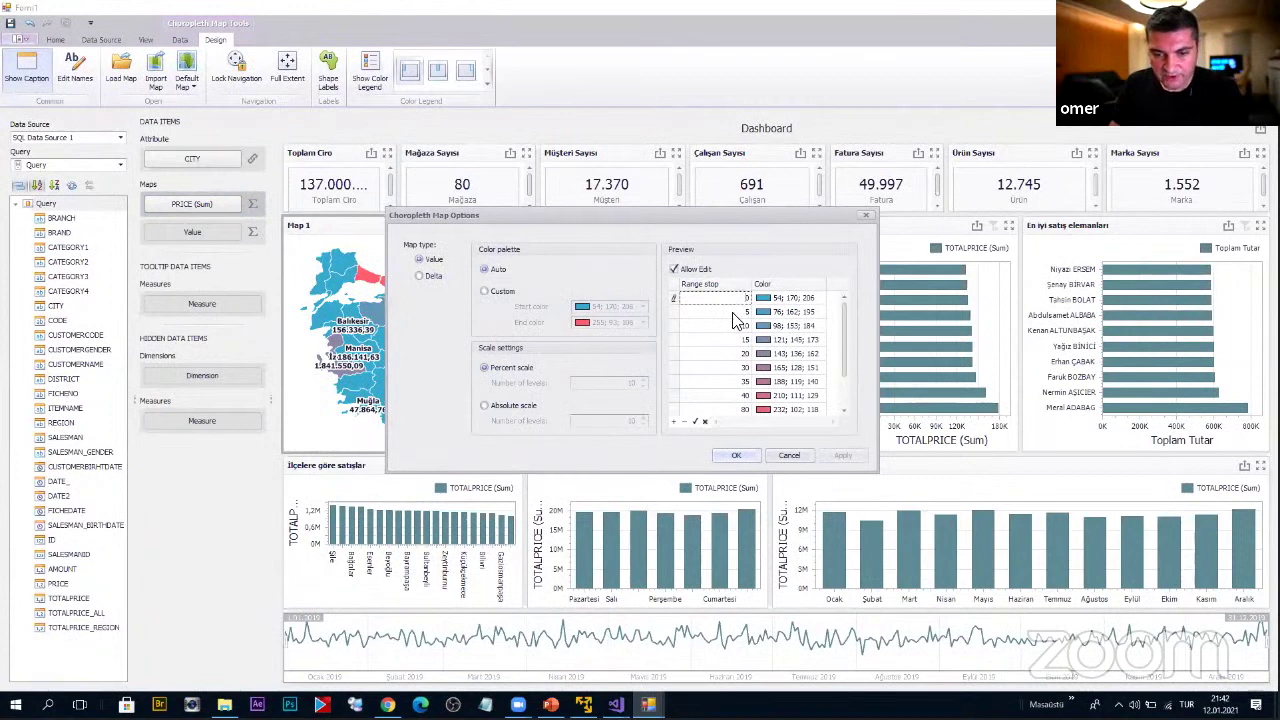
pyautogui.click(732, 312)
pyautogui.write('1')
pyautogui.click(733, 326)
pyautogui.write('2')
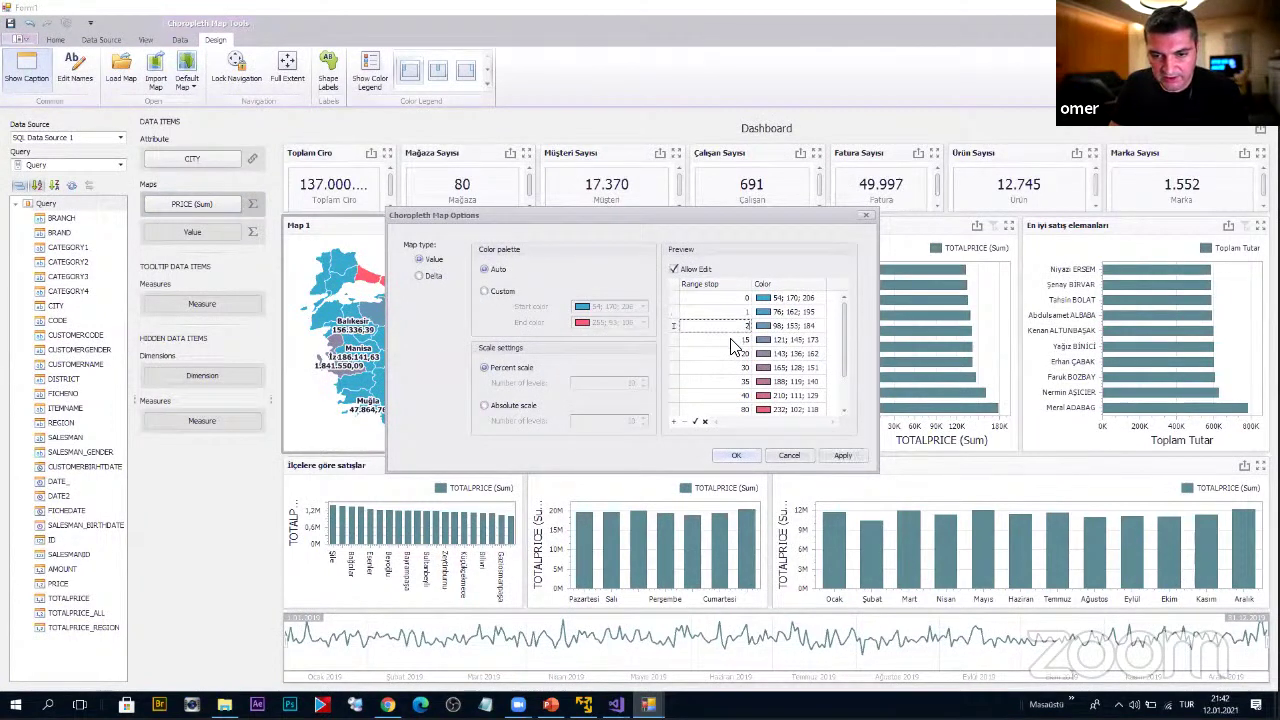
pyautogui.click(737, 341)
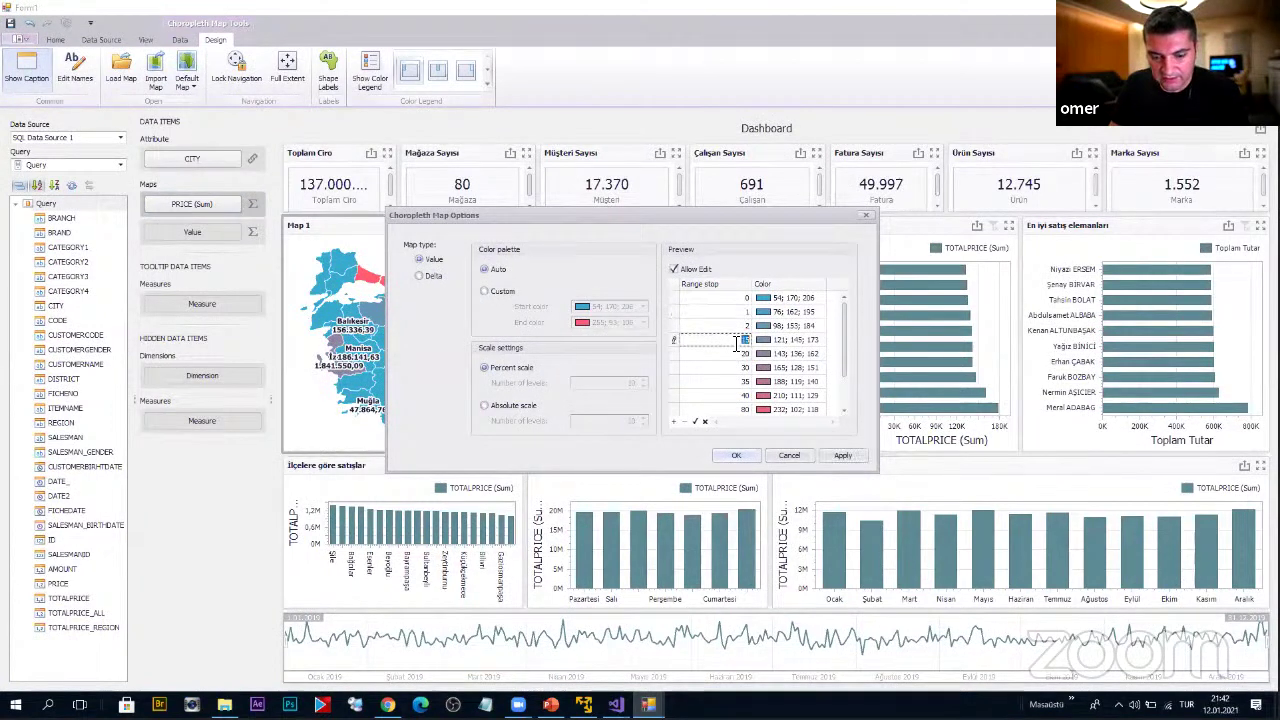
pyautogui.click(740, 354)
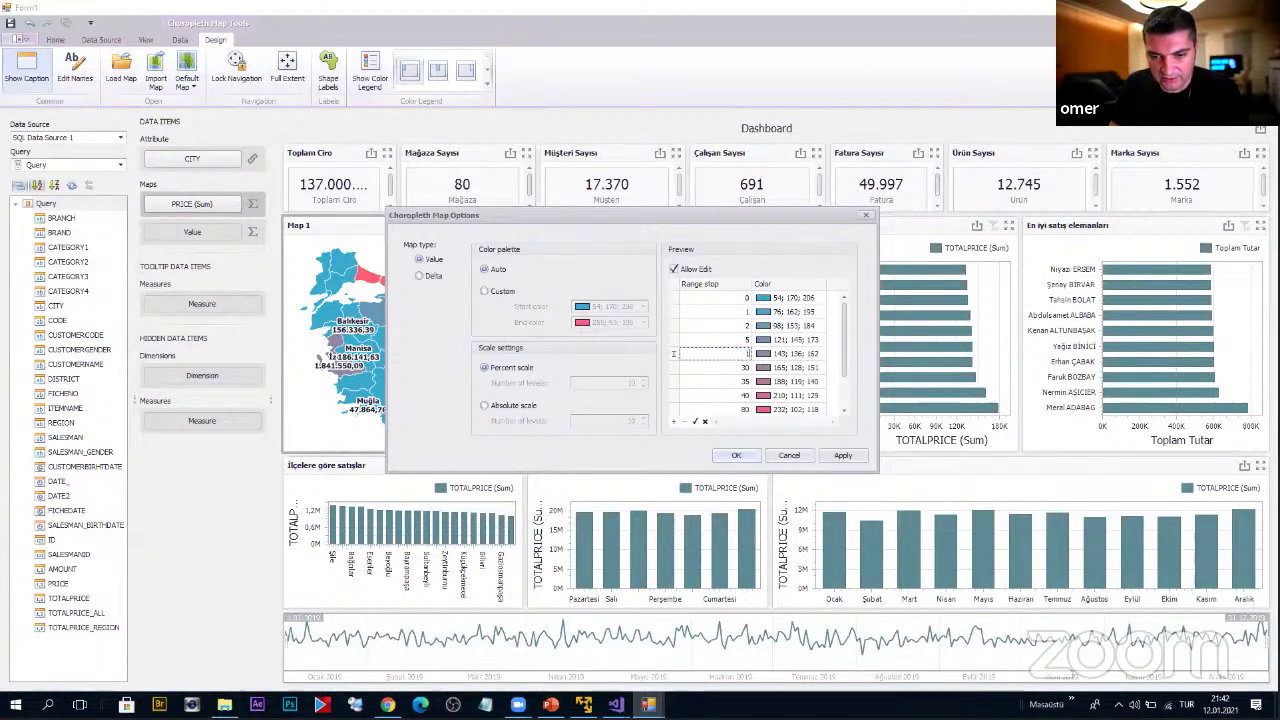
pyautogui.click(741, 367)
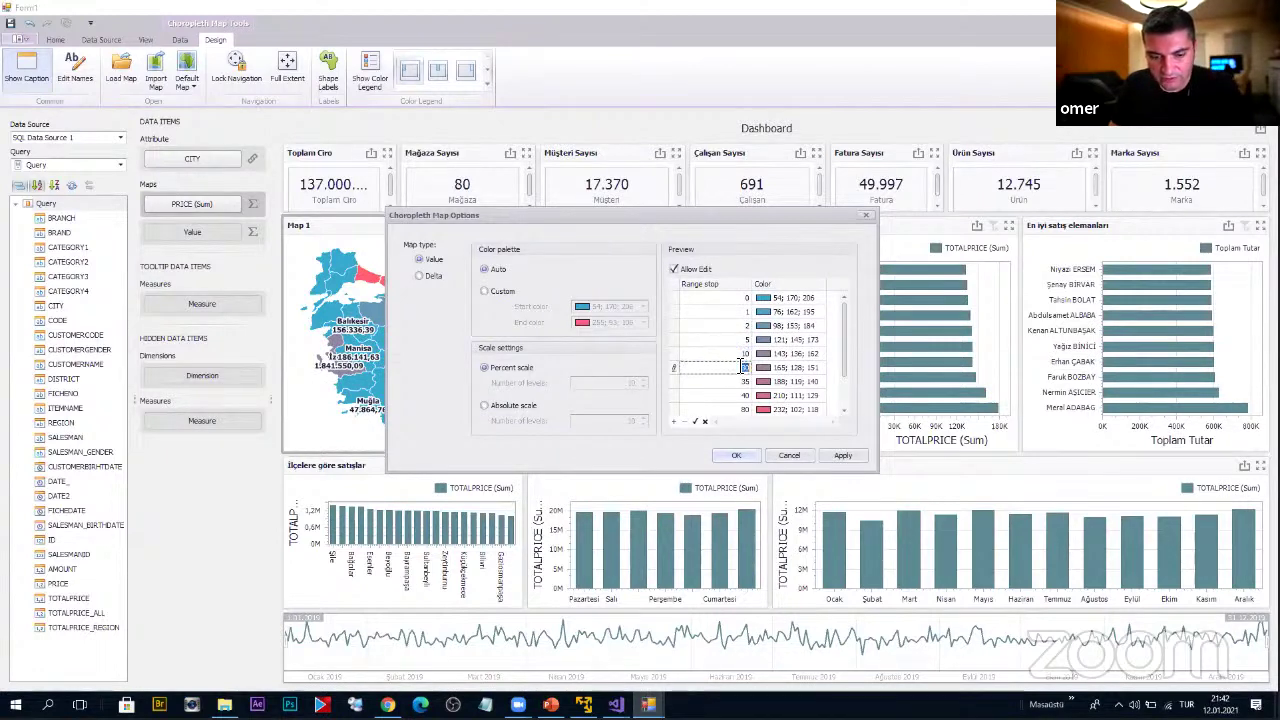
pyautogui.click(673, 381)
pyautogui.write('2')
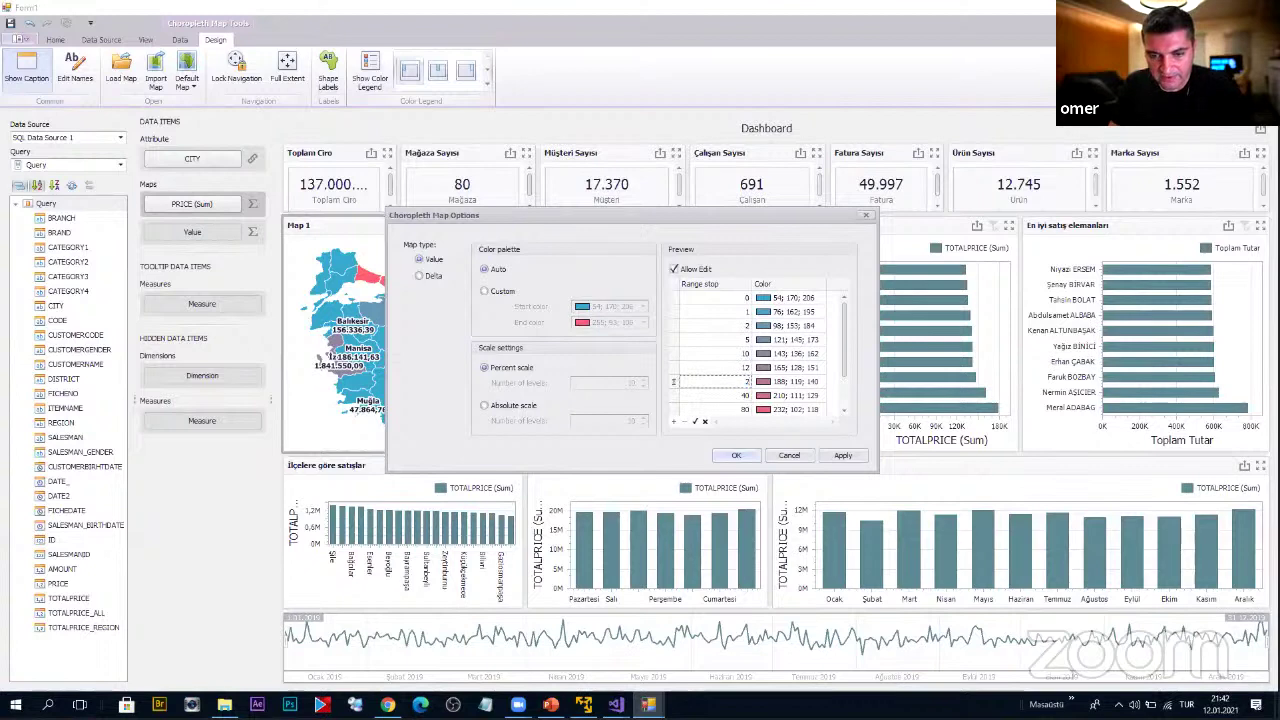
pyautogui.write('0')
pyautogui.click(742, 396)
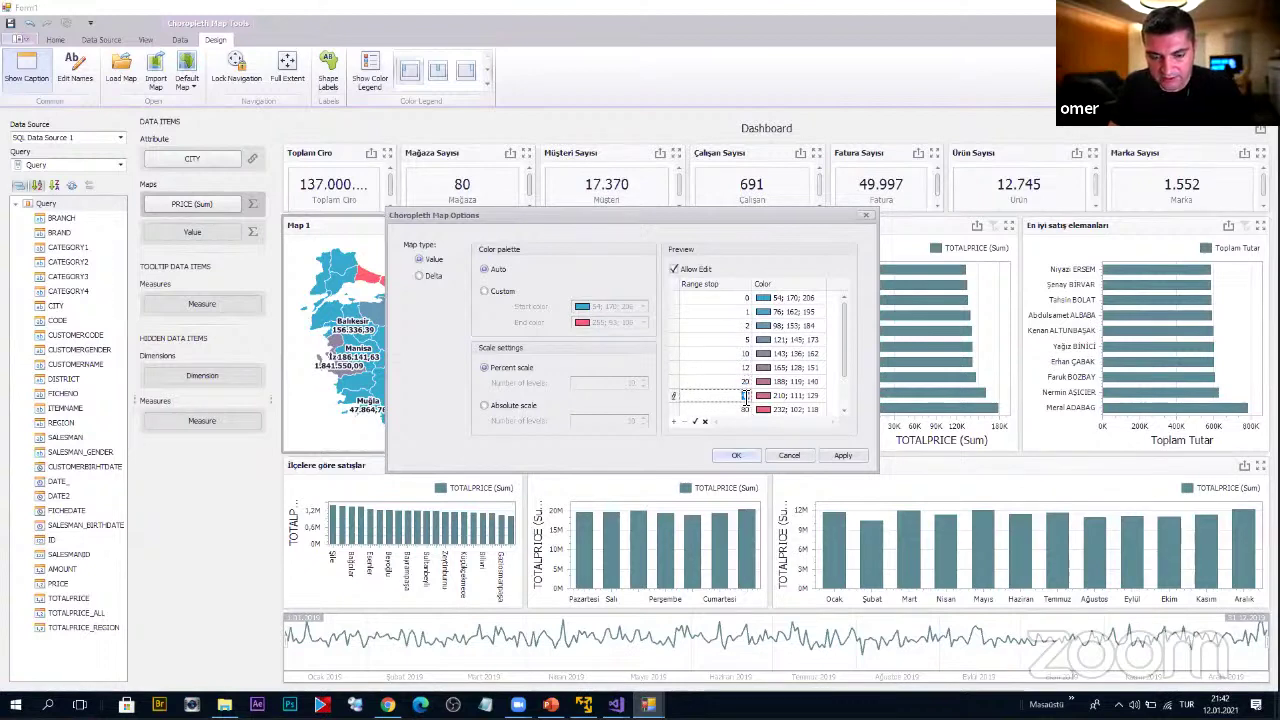
pyautogui.click(744, 368)
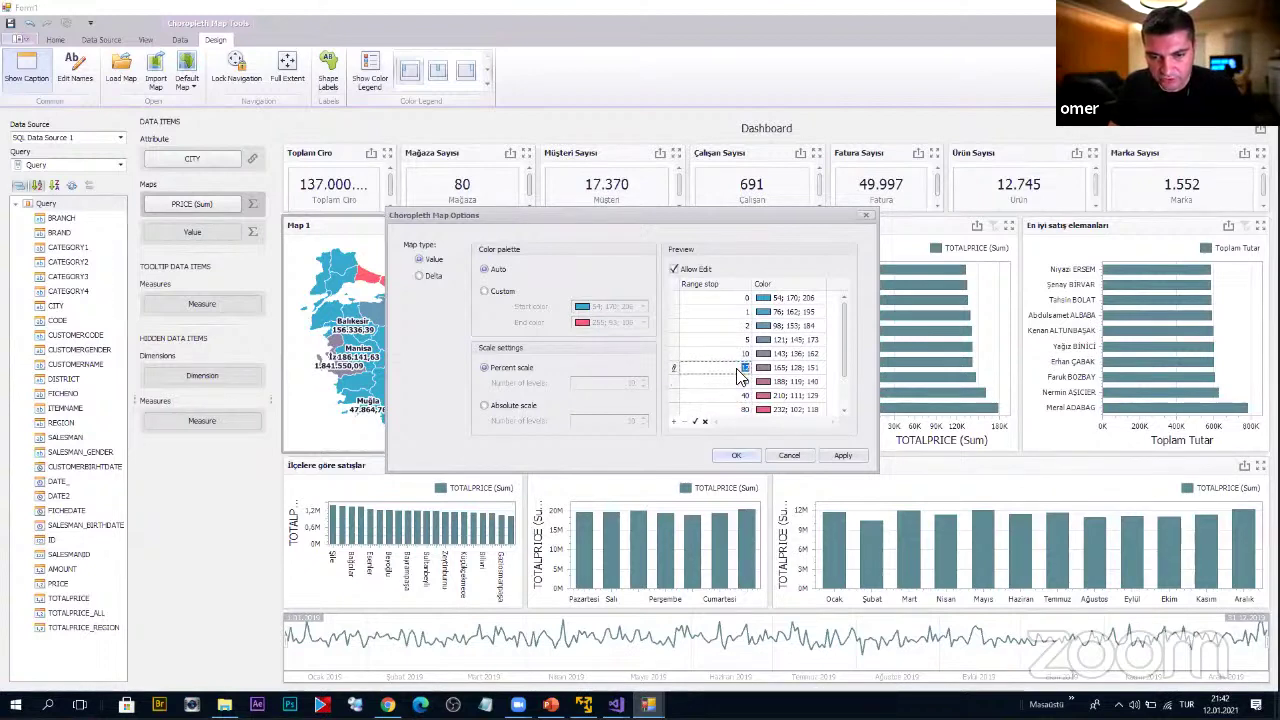
pyautogui.click(743, 381)
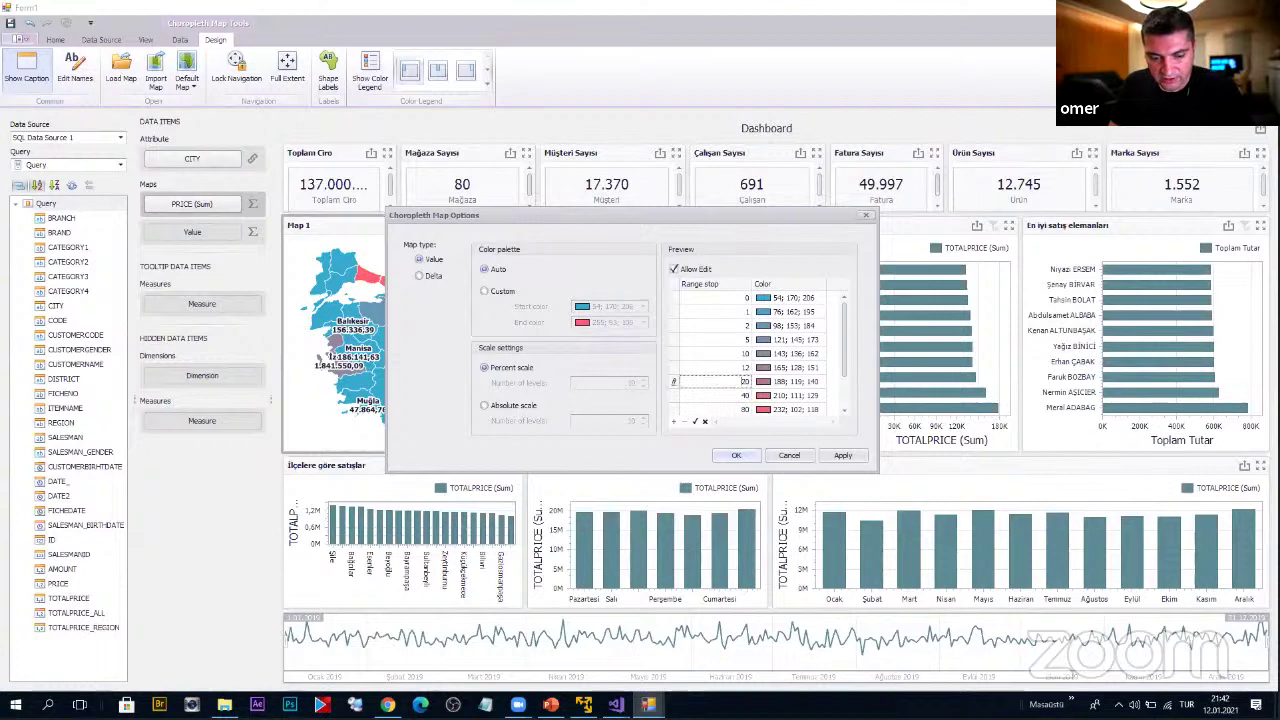
pyautogui.click(742, 396)
pyautogui.write('2')
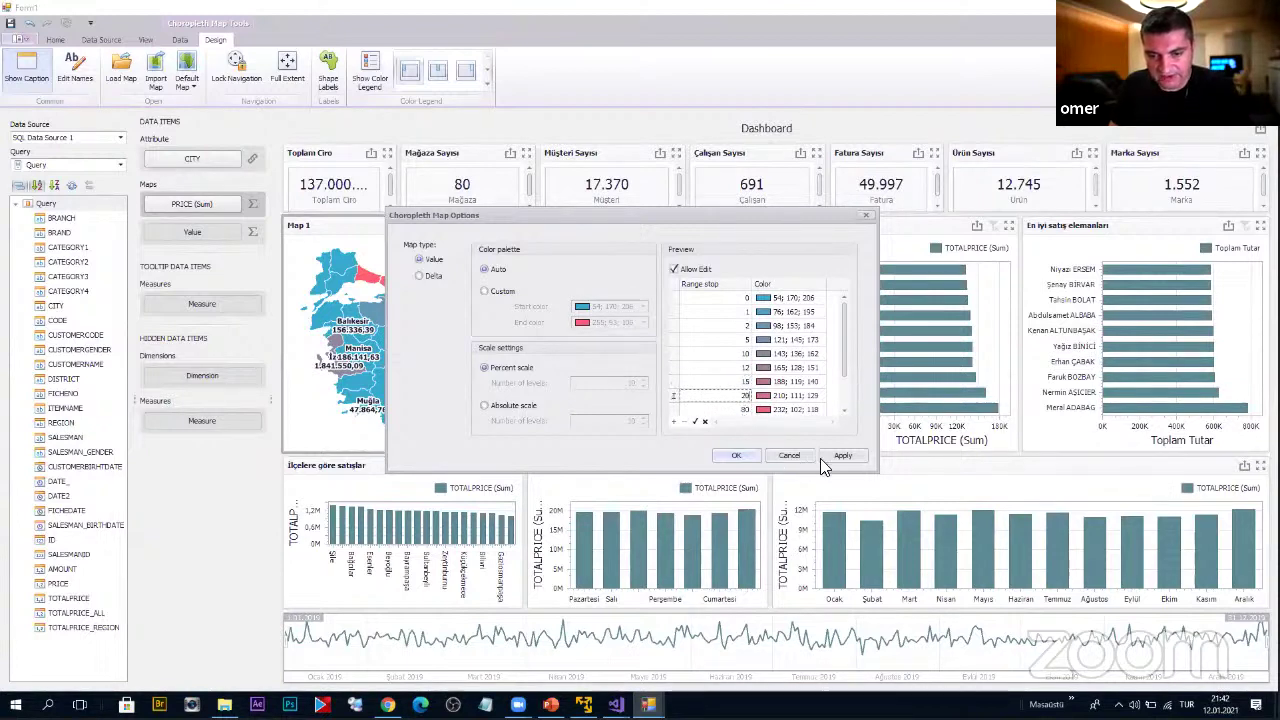
pyautogui.click(843, 455)
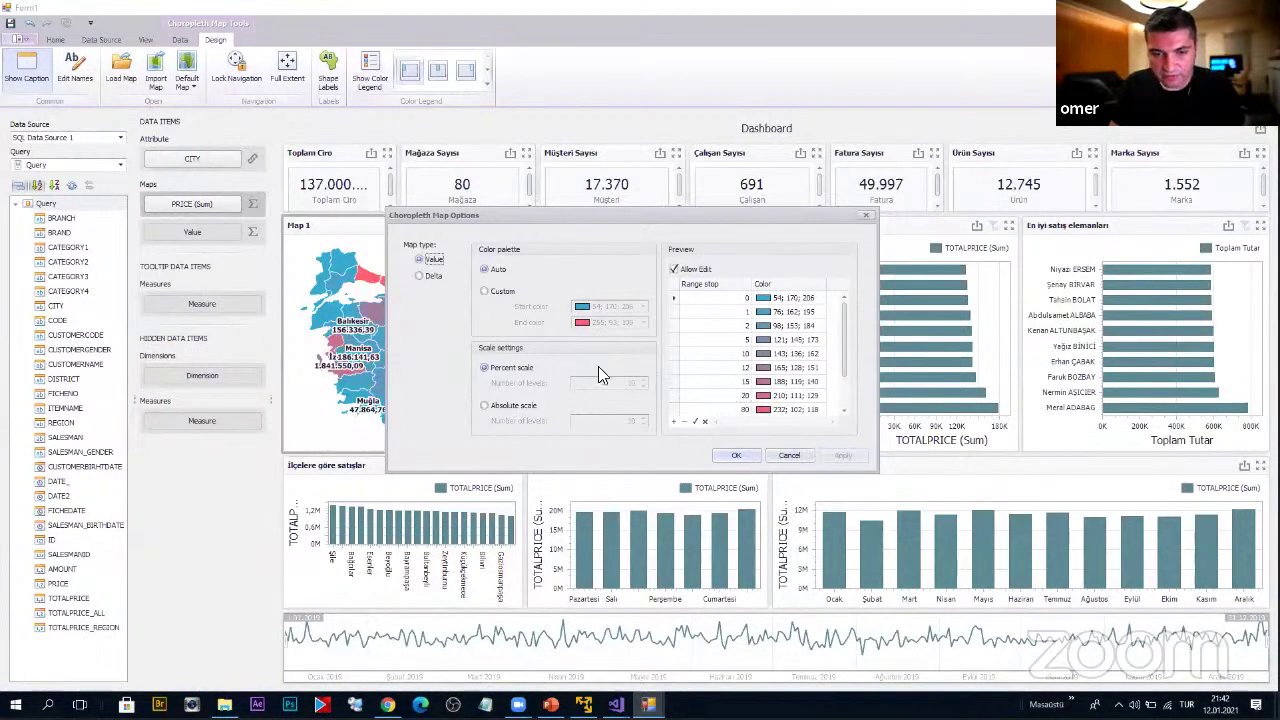
pyautogui.press('Return')
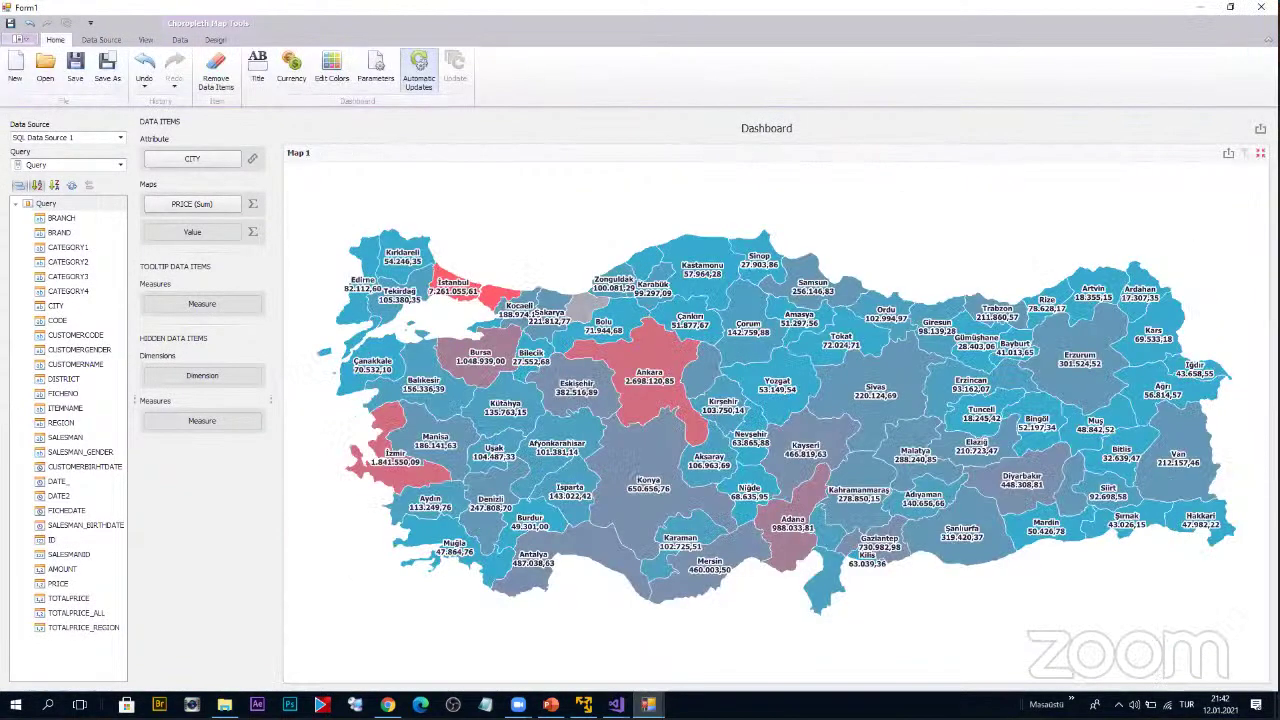
# Restore the map layout, place a copy of the weekday sales chart in the bottom row, and widen it
pyautogui.click(1260, 152)
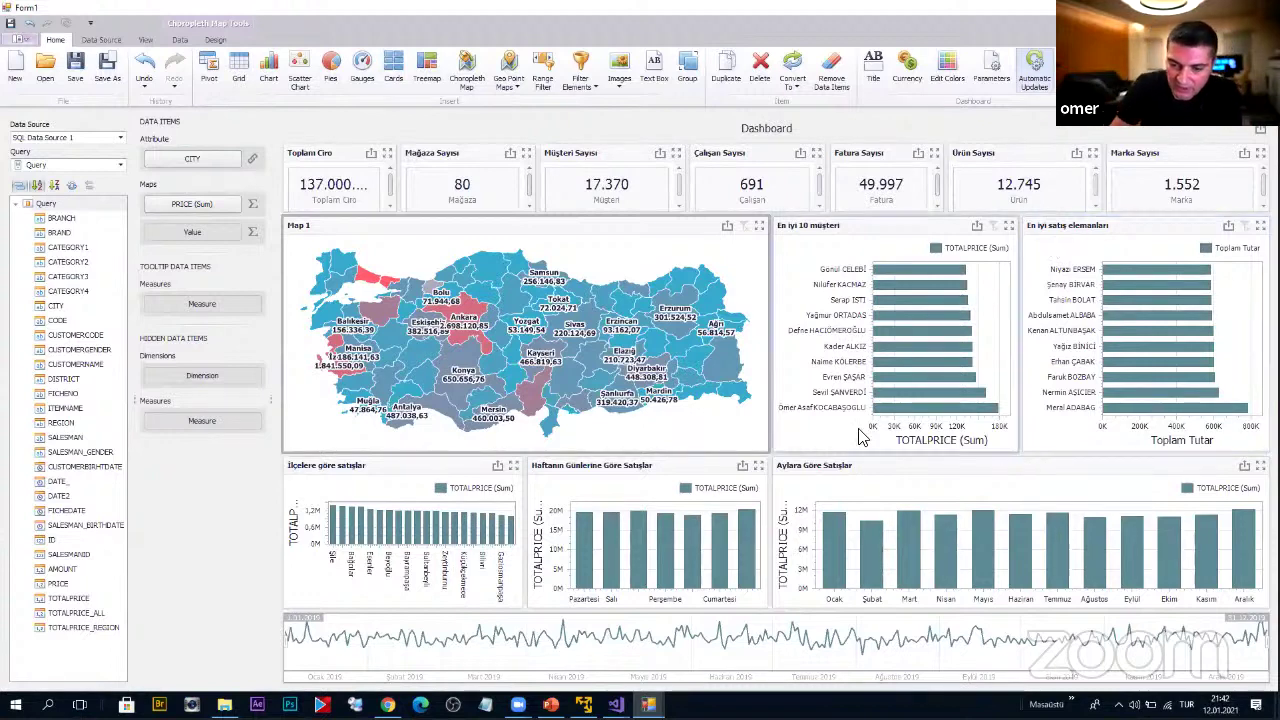
pyautogui.rightClick(669, 470)
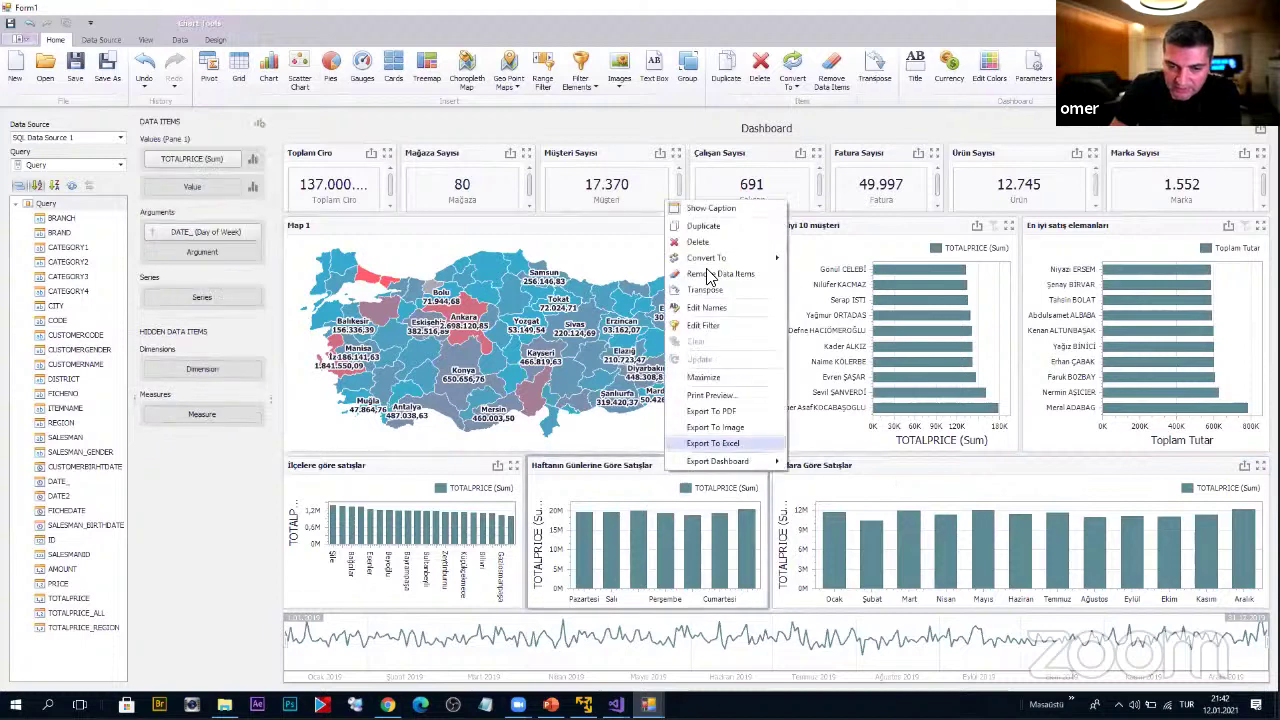
pyautogui.press('Escape')
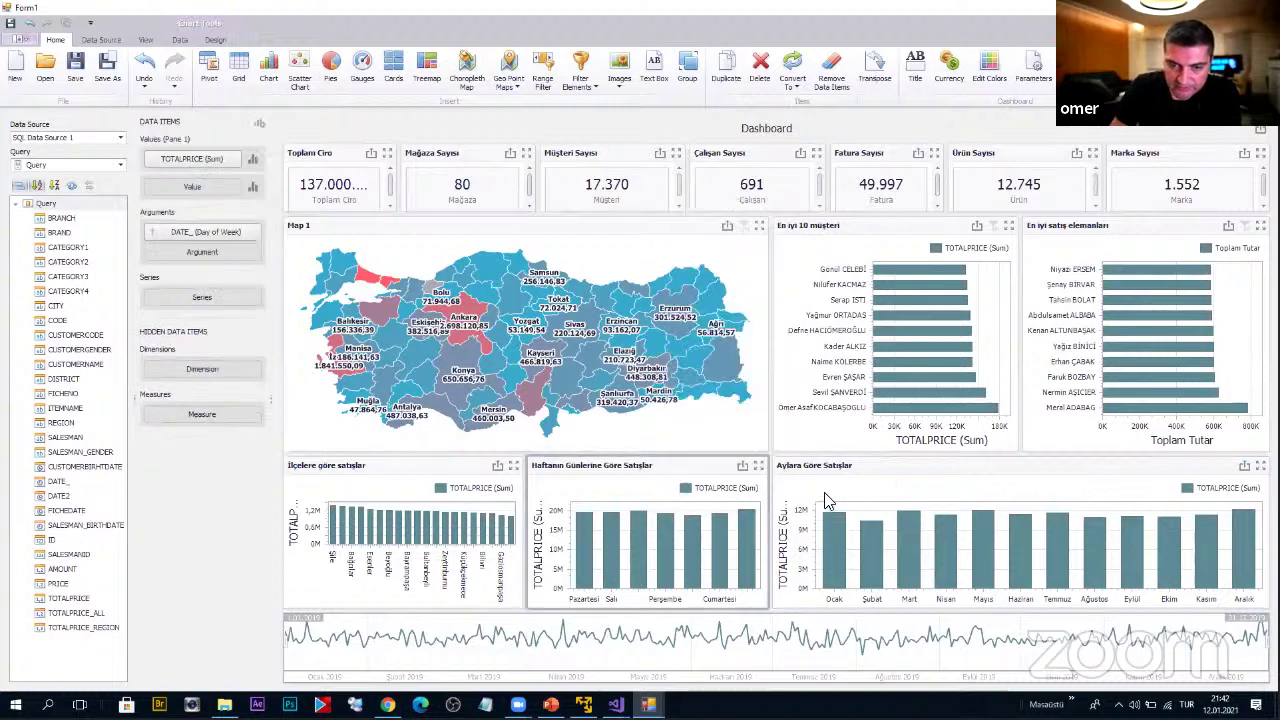
pyautogui.moveTo(826, 500); pyautogui.dragTo(762, 503)
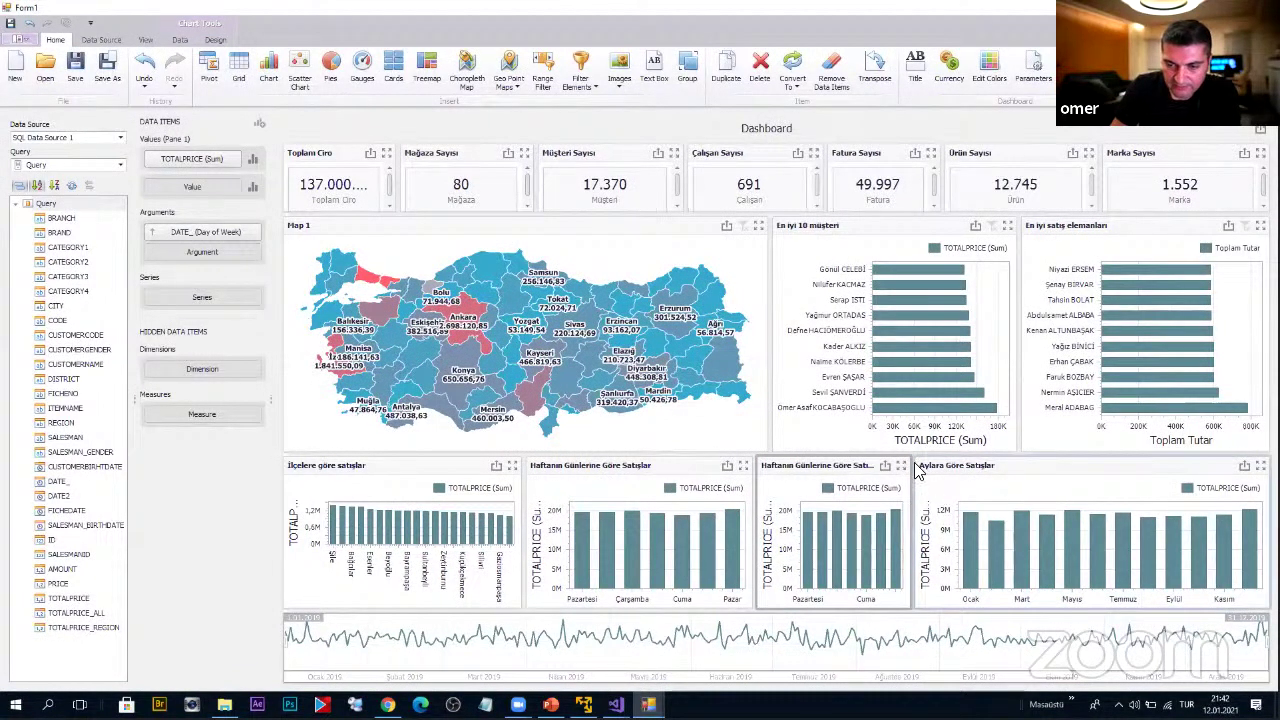
pyautogui.moveTo(918, 472); pyautogui.dragTo(944, 475)
pyautogui.rightClick(944, 470)
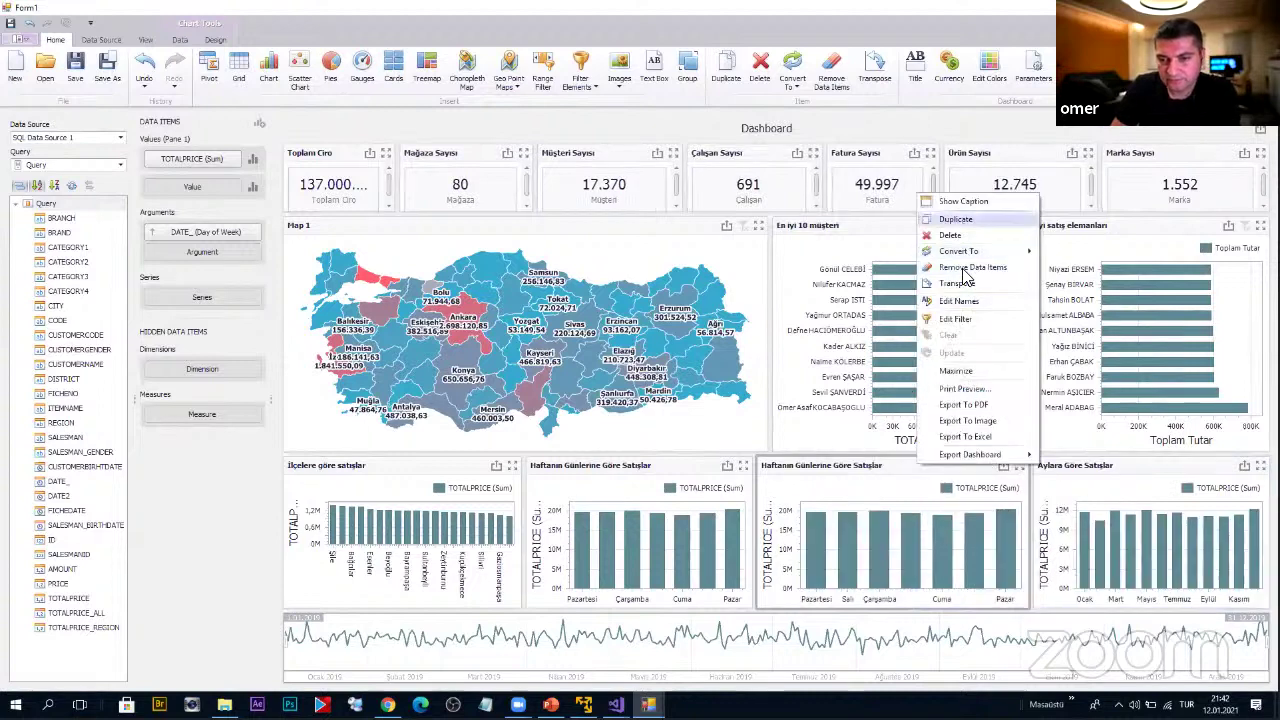
# Retitle the copy 'Saatlere Göre Satışlar' and group its DATE_ argument by Hour
pyautogui.click(959, 301)
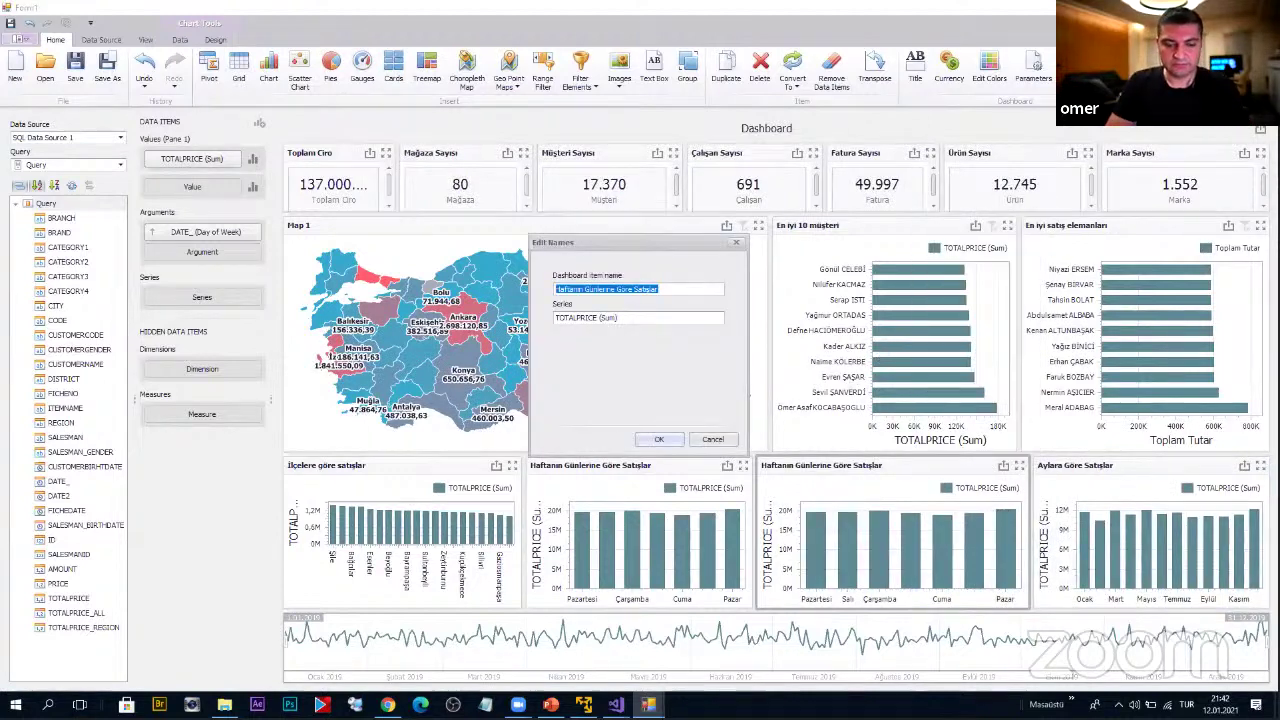
pyautogui.write('Saatlere Göre')
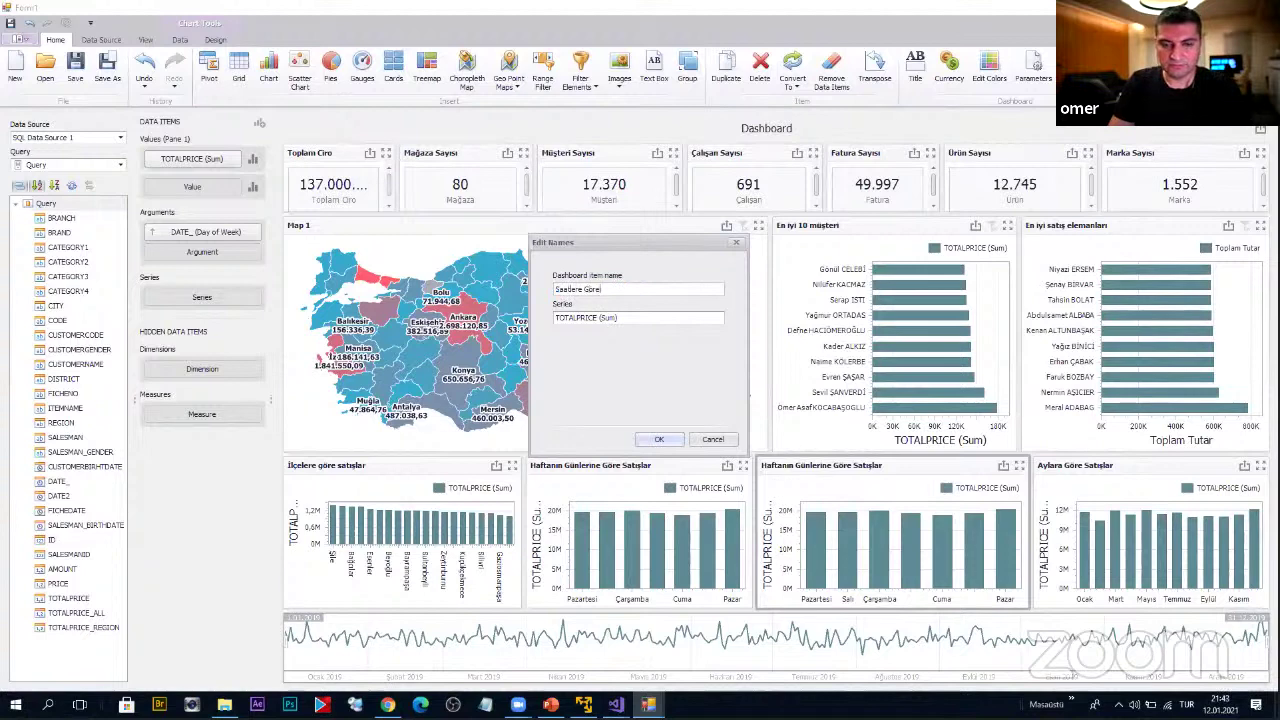
pyautogui.write(' Satışlar')
pyautogui.press('Return')
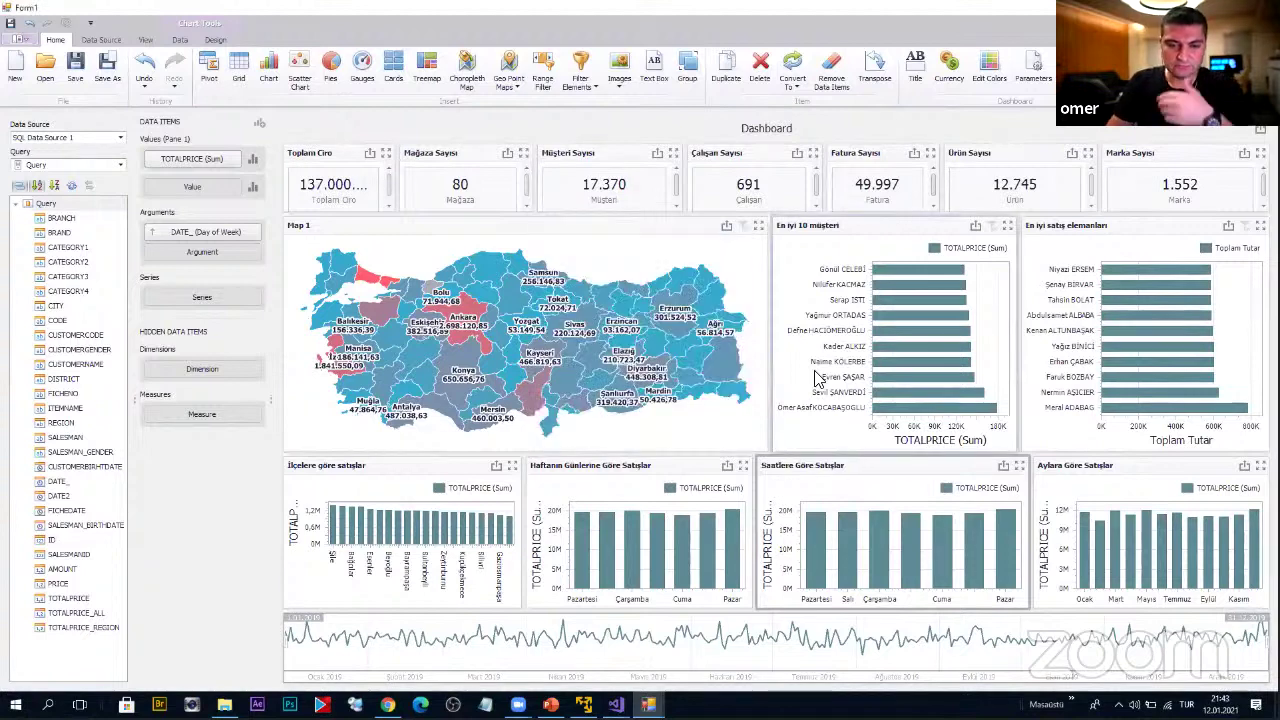
pyautogui.click(256, 231)
pyautogui.moveTo(320, 442)
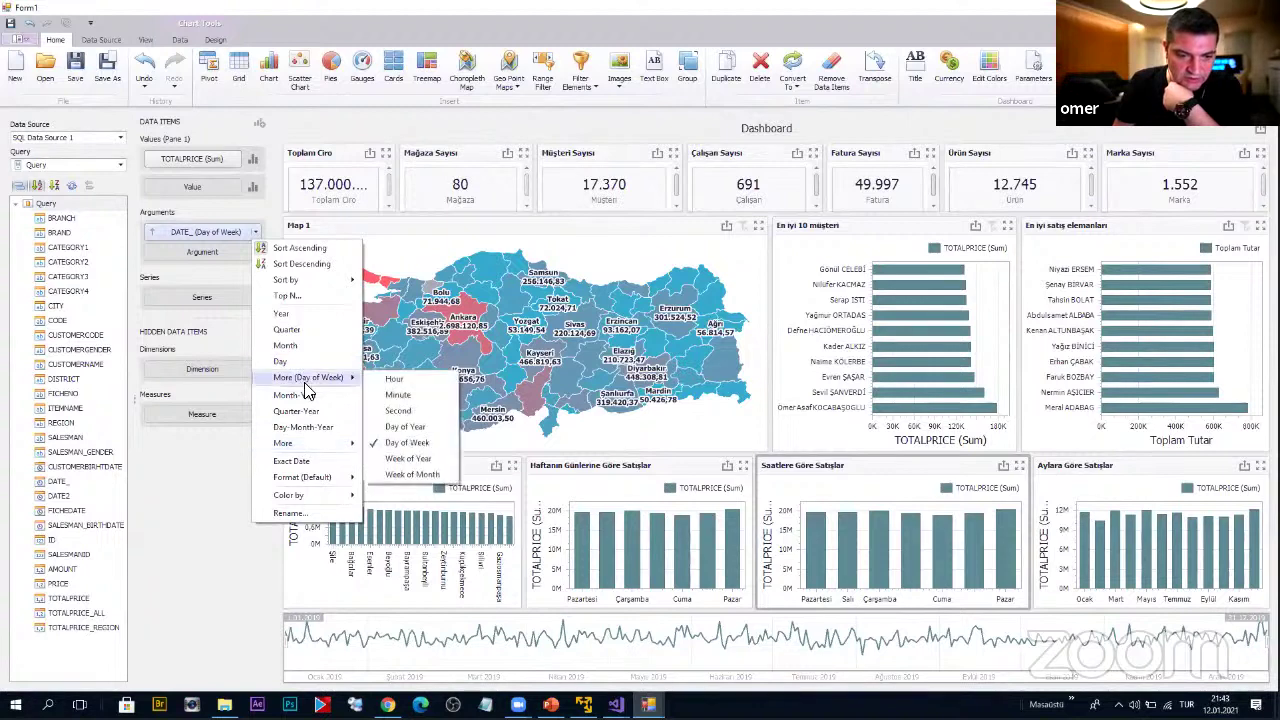
pyautogui.click(698, 530)
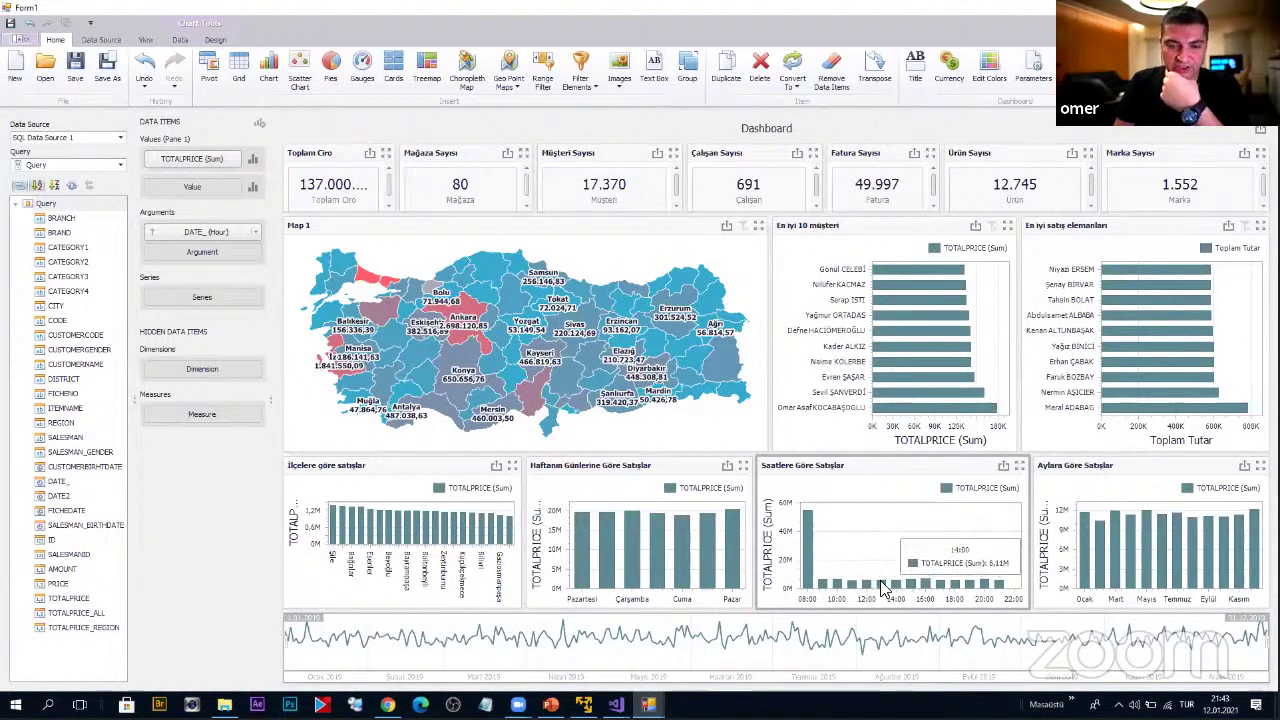
# Select Map 1 and pick Ankara, Niğde, then Konya to filter the dashboard to Konya
pyautogui.click(467, 318)
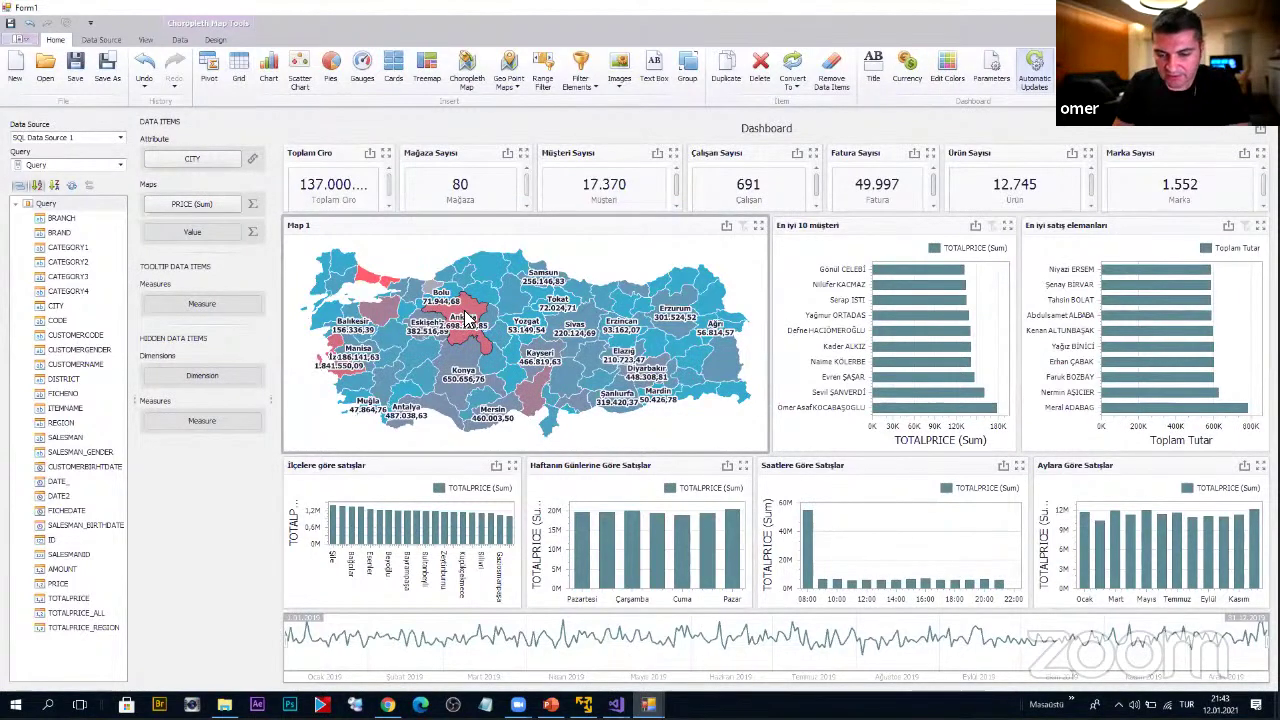
pyautogui.click(467, 318)
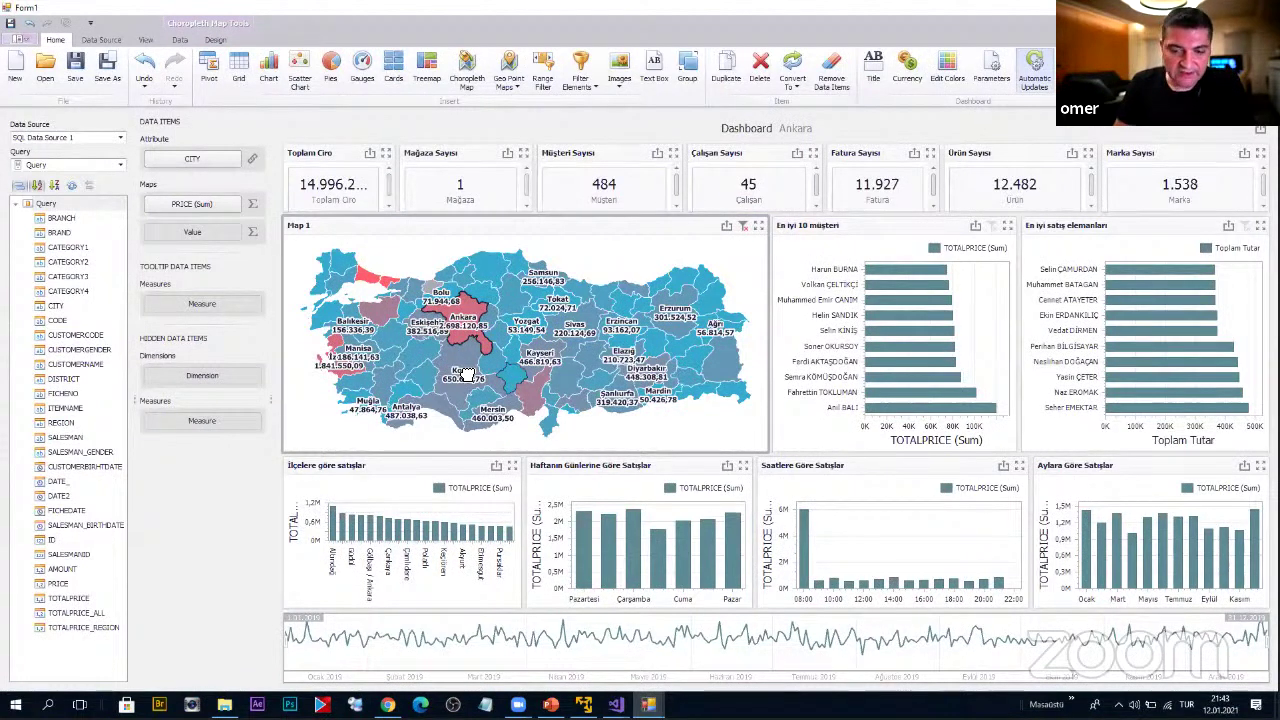
pyautogui.click(466, 376)
pyautogui.click(465, 377)
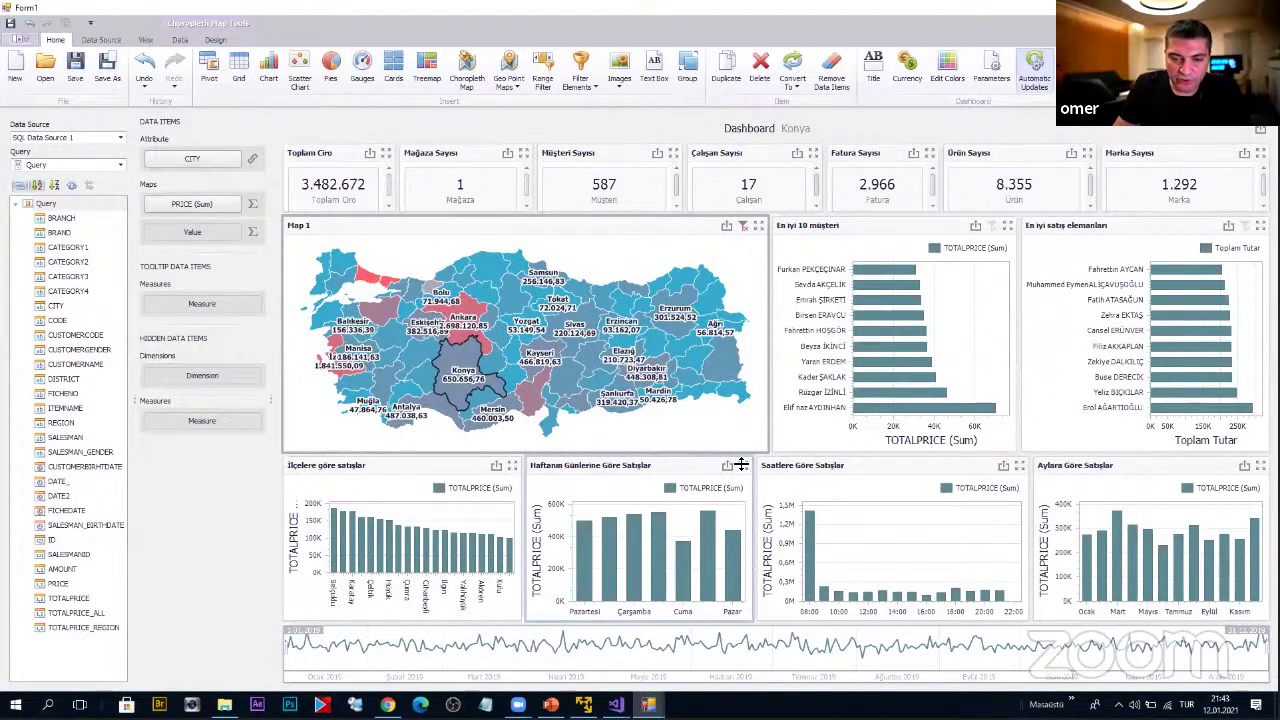
# Duplicate the top-10 customers chart, place the copy first in the bottom row, and widen neighbouring charts
pyautogui.rightClick(880, 232)
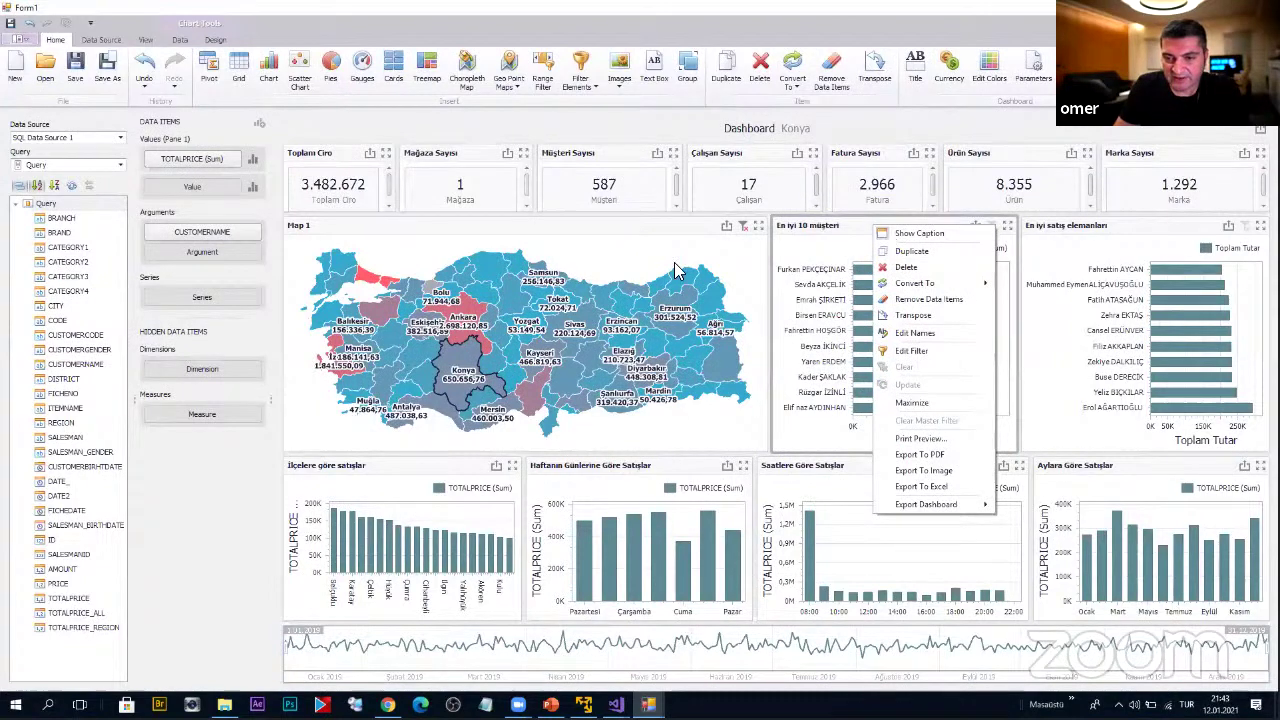
pyautogui.click(905, 251)
pyautogui.moveTo(869, 450); pyautogui.dragTo(700, 337)
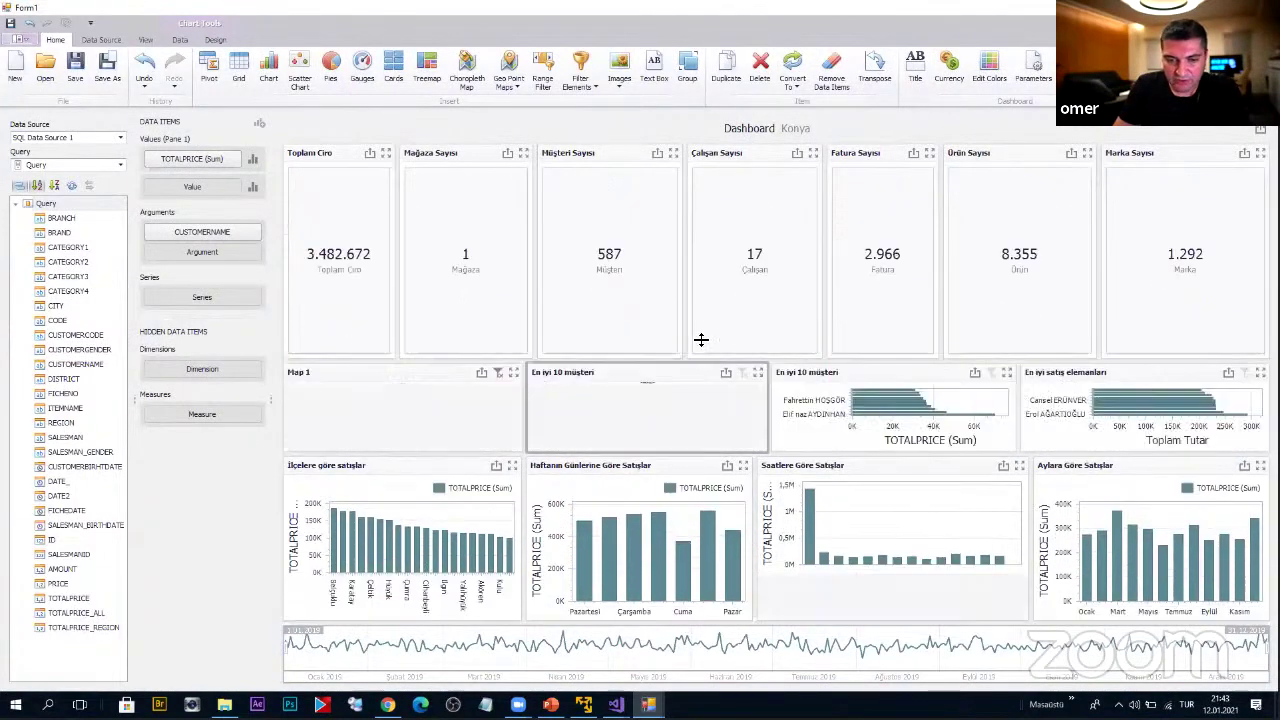
pyautogui.hotkey('ctrl', 'z')
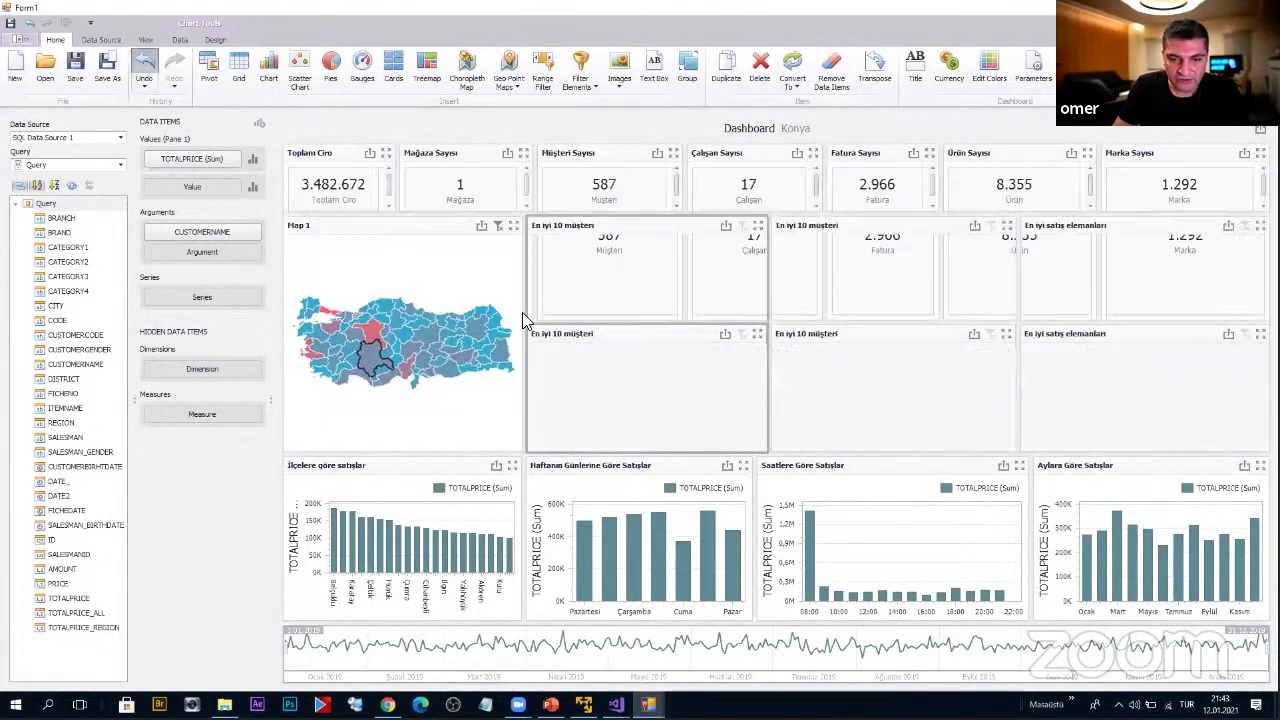
pyautogui.moveTo(837, 228); pyautogui.dragTo(370, 510)
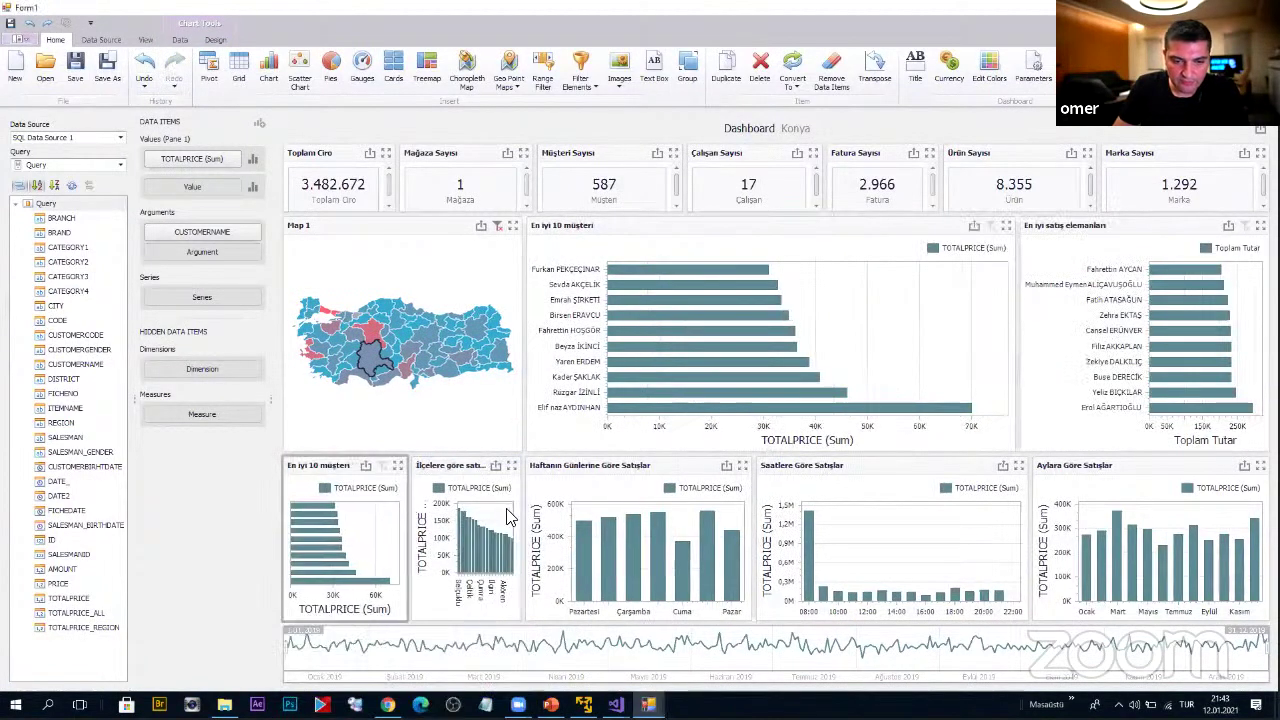
pyautogui.moveTo(524, 513); pyautogui.dragTo(632, 515)
pyautogui.moveTo(755, 517); pyautogui.dragTo(848, 519)
pyautogui.moveTo(1032, 523); pyautogui.dragTo(1070, 518)
# Rename the customers chart copy to 'Cinsiyet'
pyautogui.rightClick(314, 466)
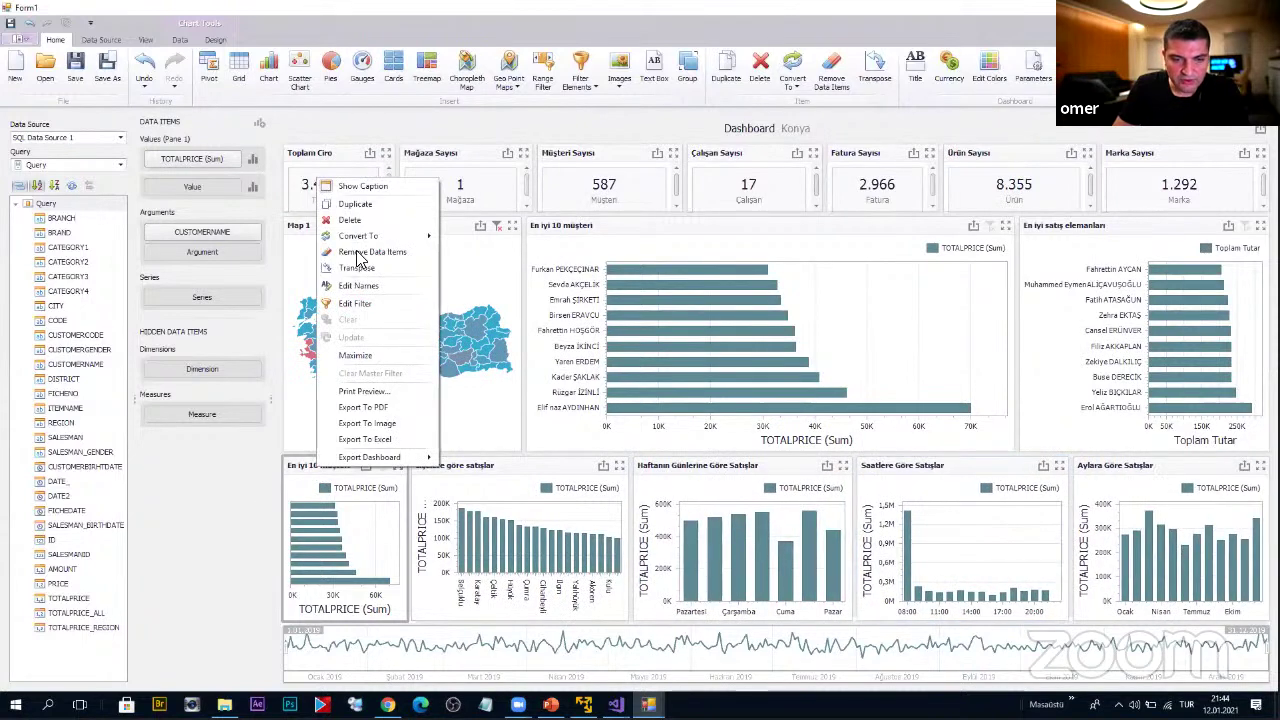
pyautogui.click(362, 286)
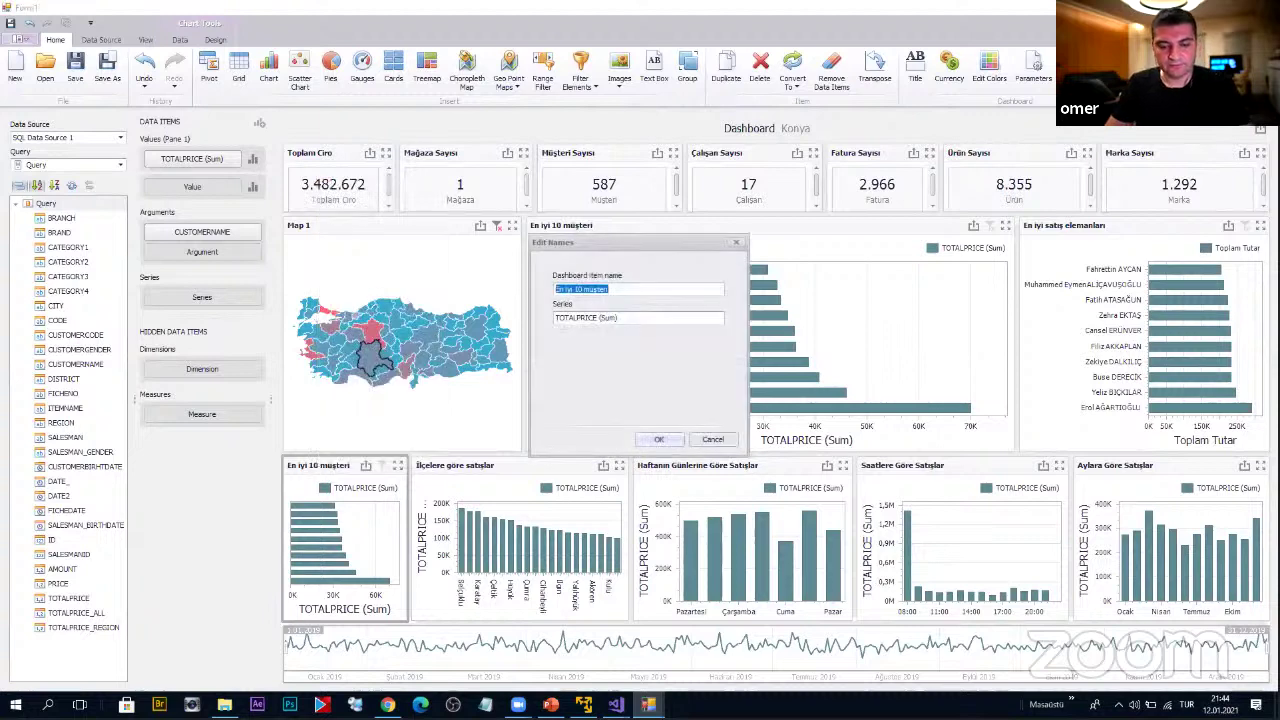
pyautogui.write('Cinsiyet')
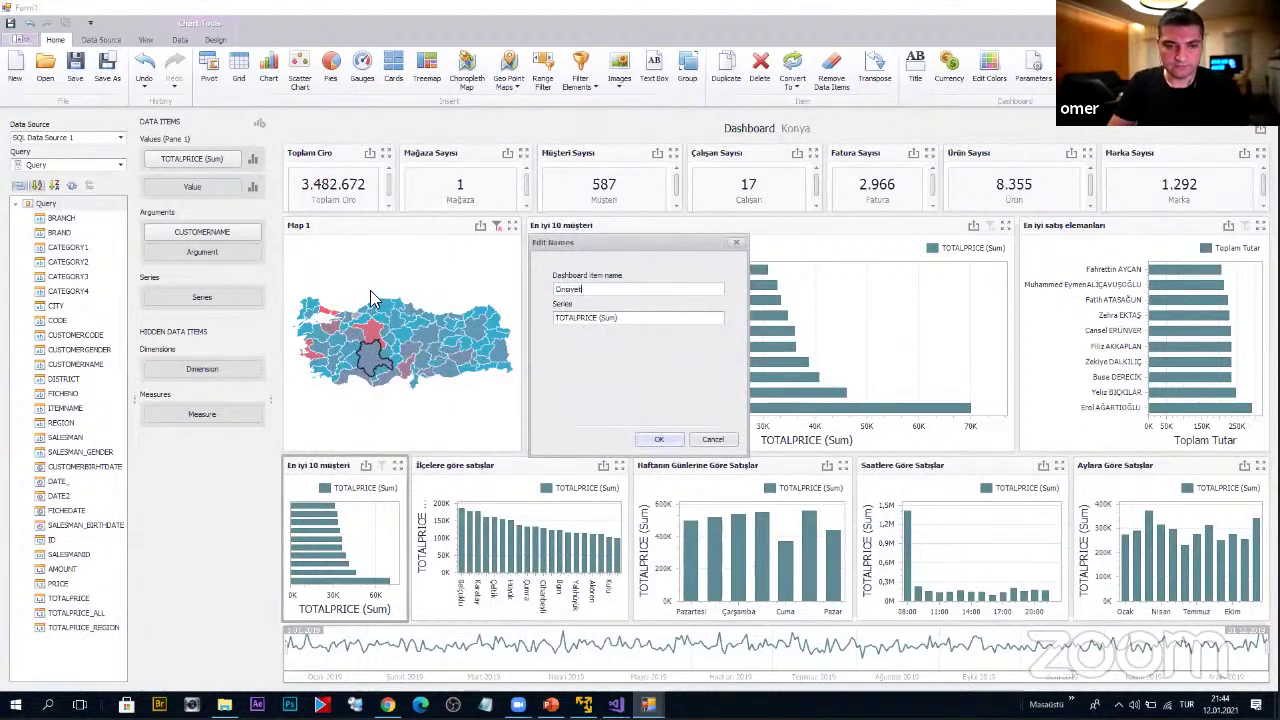
pyautogui.press('Return')
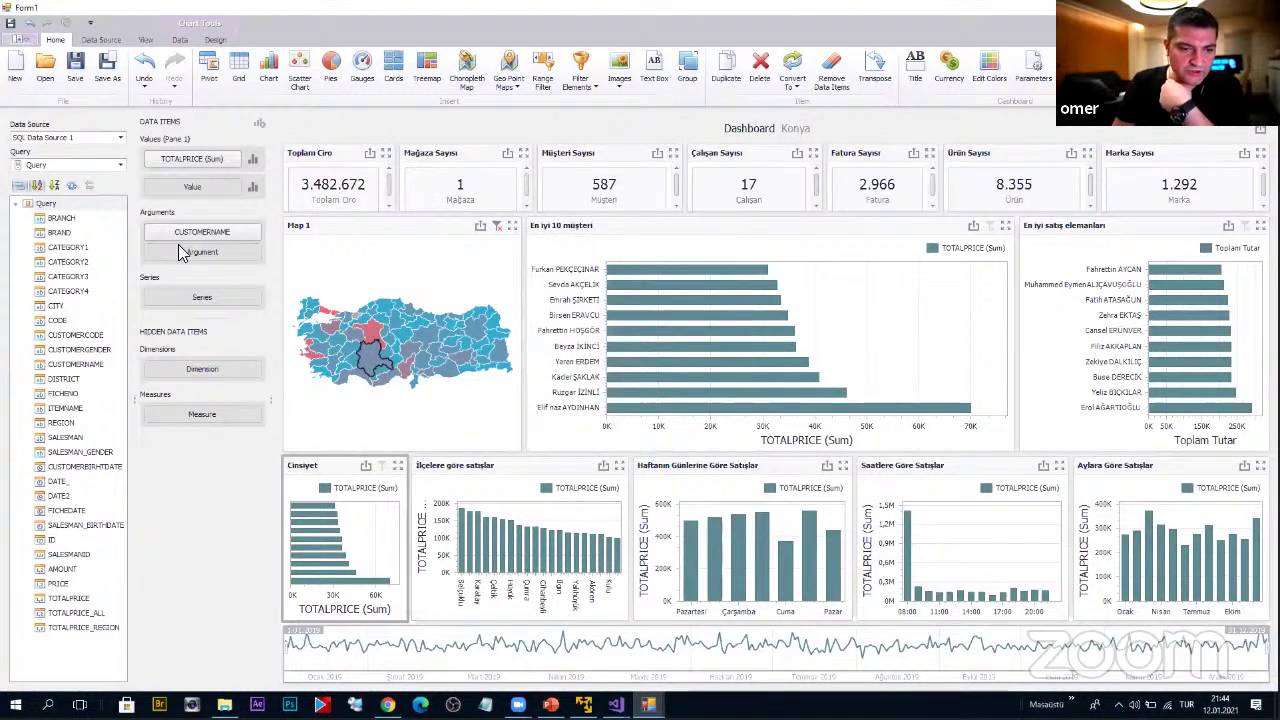
# Replace CUSTOMERNAME with CUSTOMERGENDER as value and argument, and convert the chart to Pies
pyautogui.moveTo(182, 234); pyautogui.dragTo(24, 356)
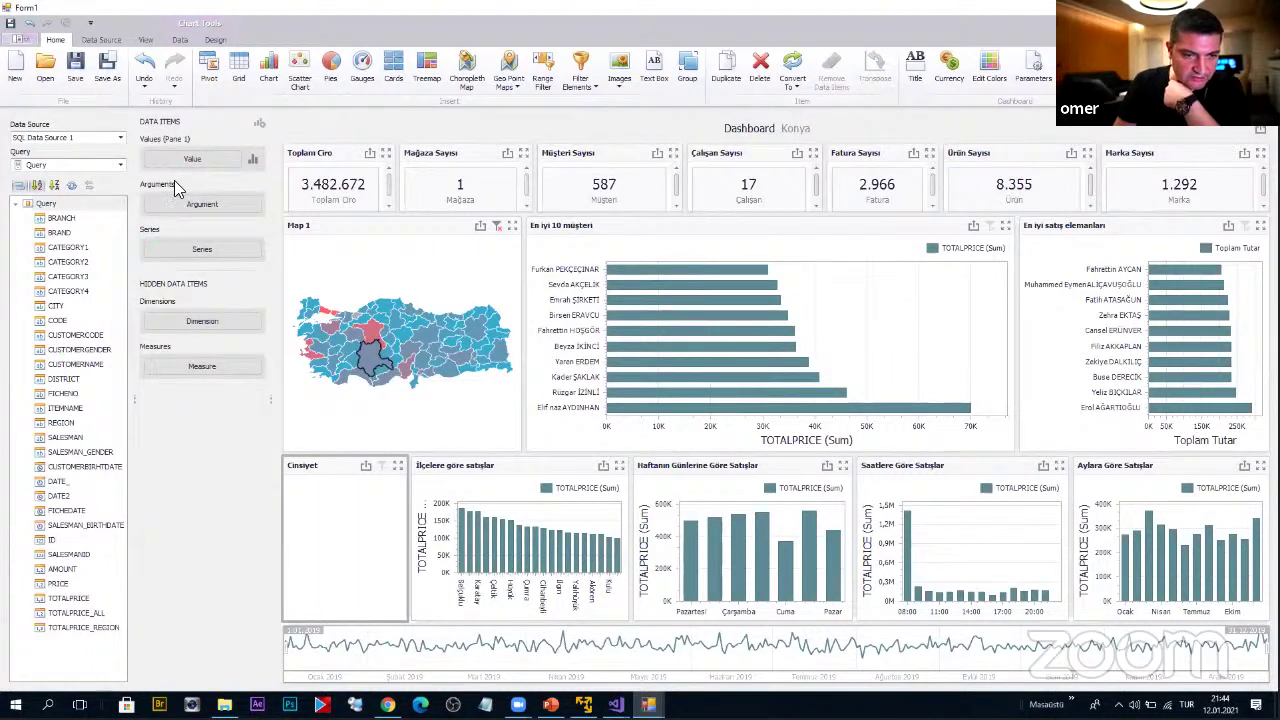
pyautogui.moveTo(174, 180); pyautogui.dragTo(234, 160)
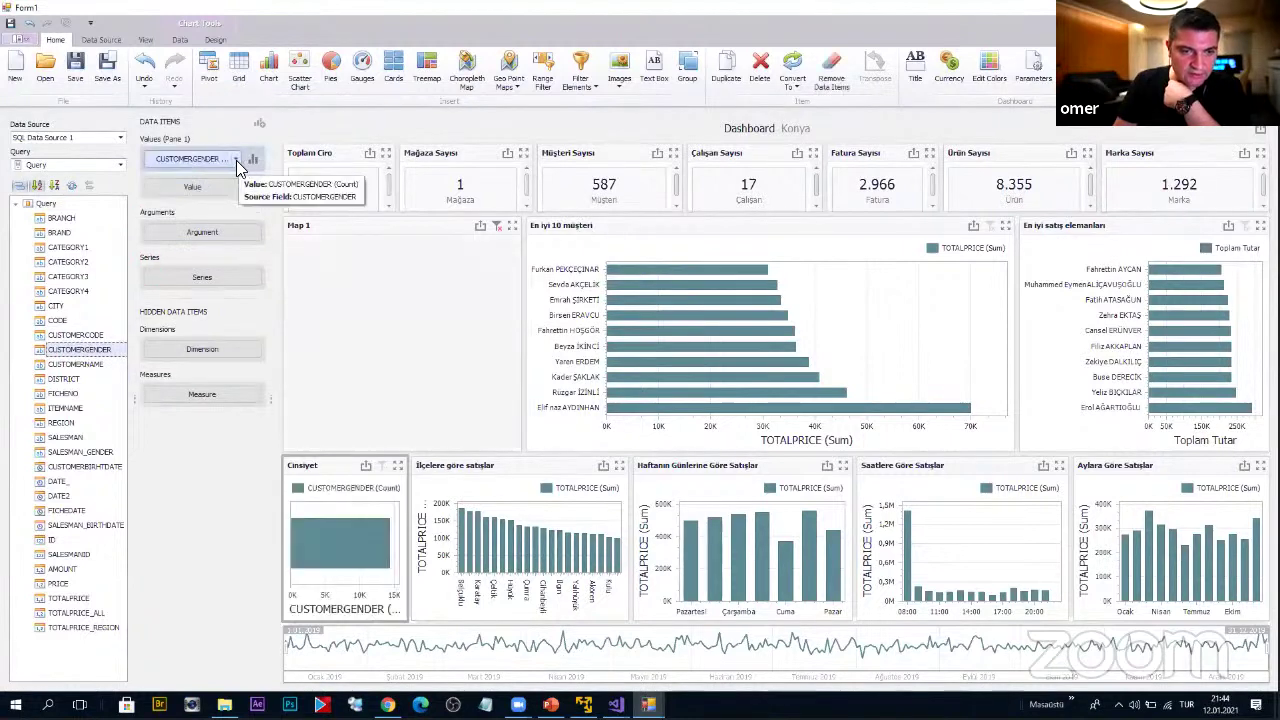
pyautogui.click(236, 160)
pyautogui.click(116, 350)
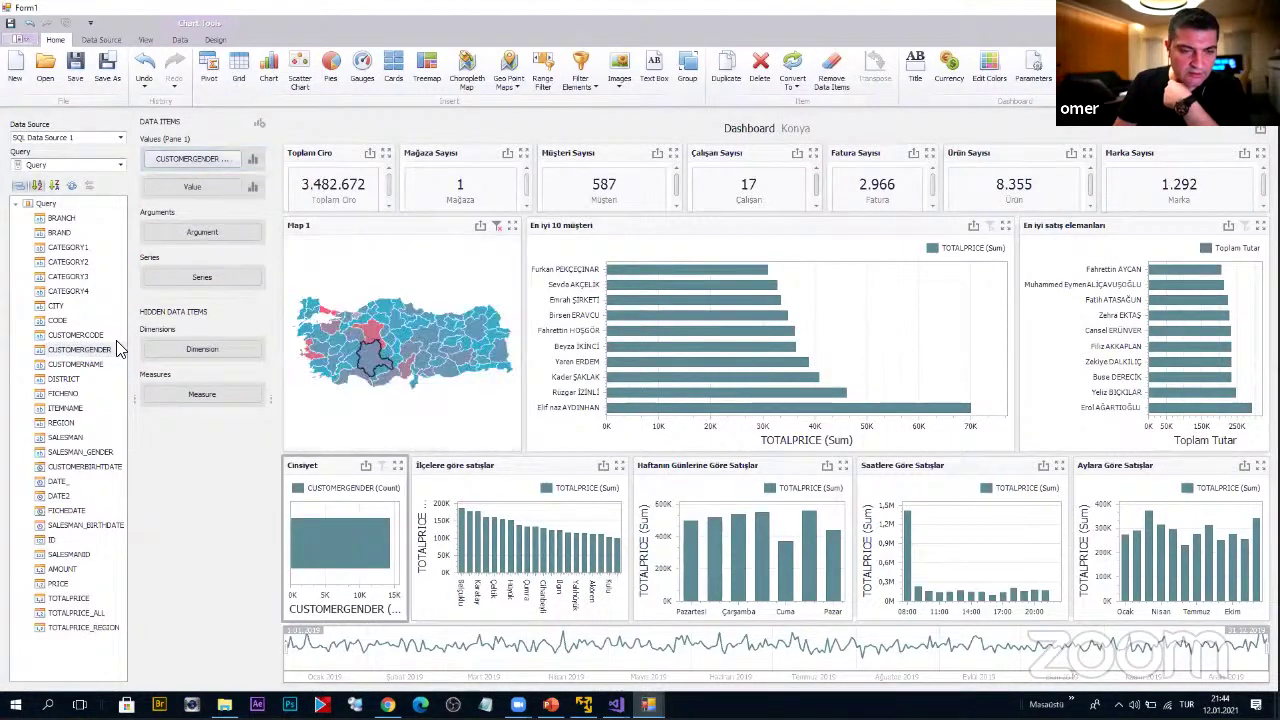
pyautogui.moveTo(116, 350); pyautogui.dragTo(196, 234)
pyautogui.rightClick(352, 514)
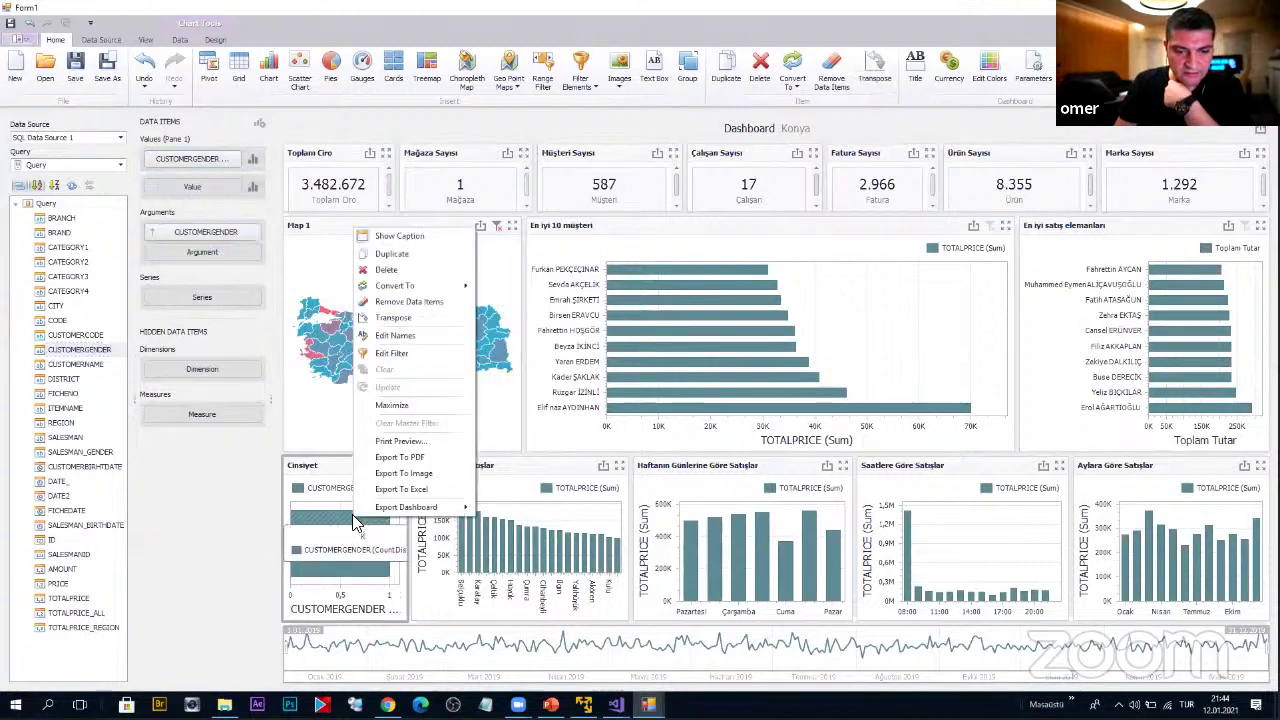
pyautogui.moveTo(400, 285)
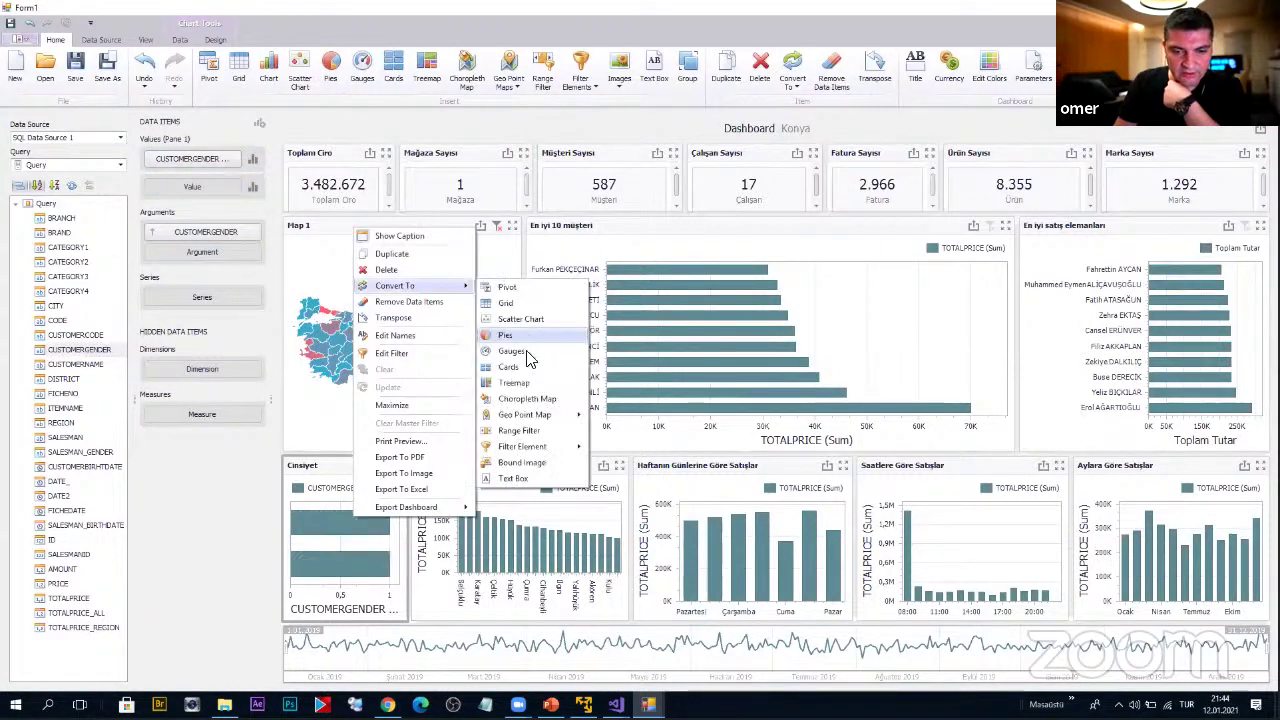
pyautogui.click(524, 336)
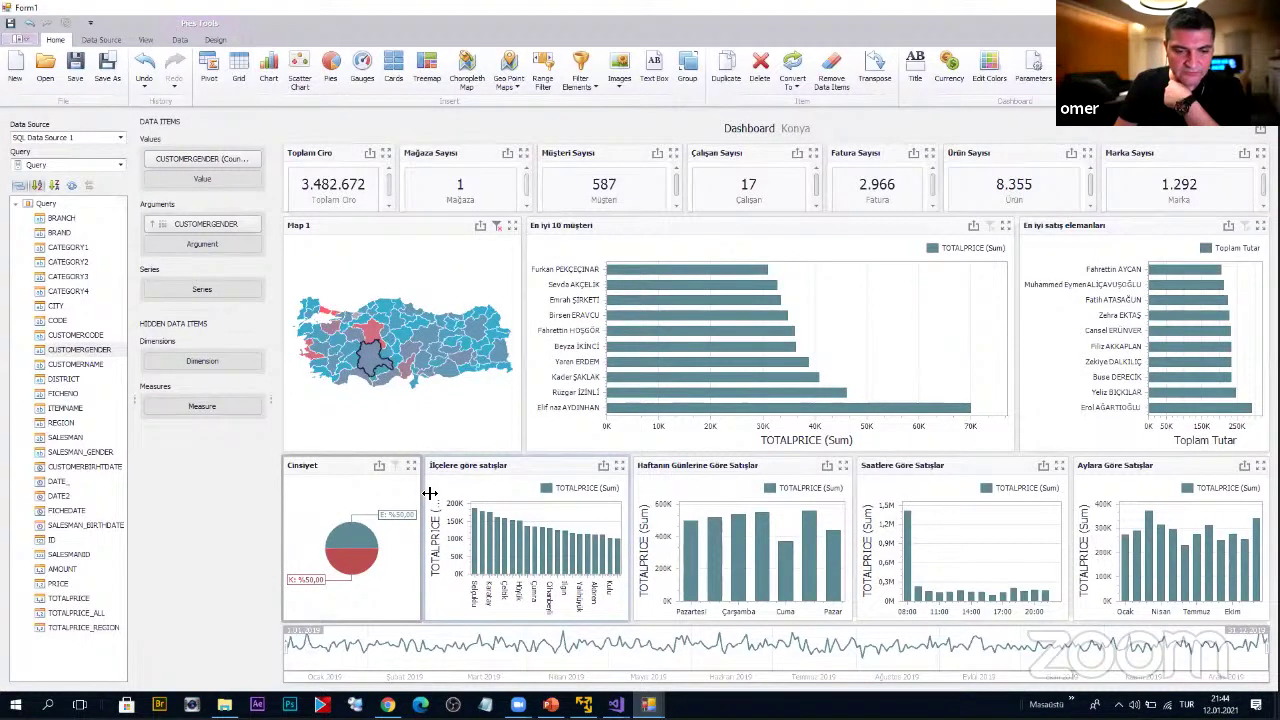
# Filter the dashboard to Eskişehir by selecting that city on the map
pyautogui.click(370, 332)
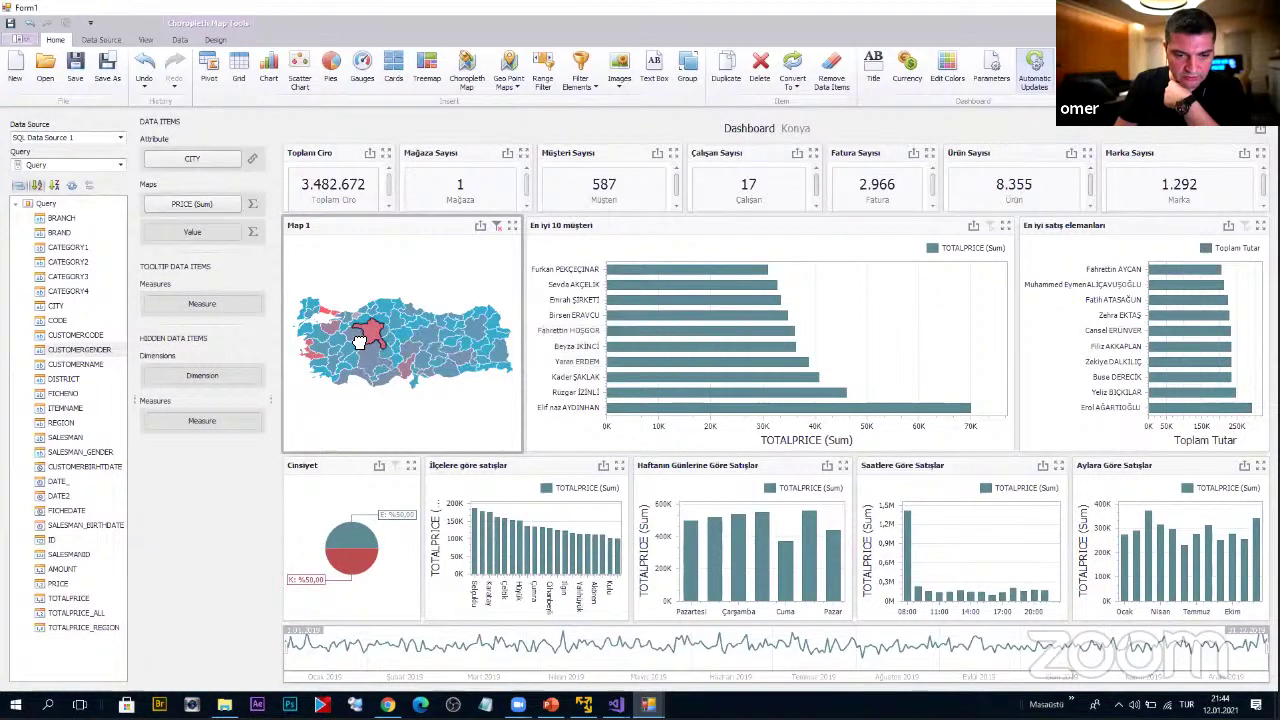
pyautogui.click(359, 341)
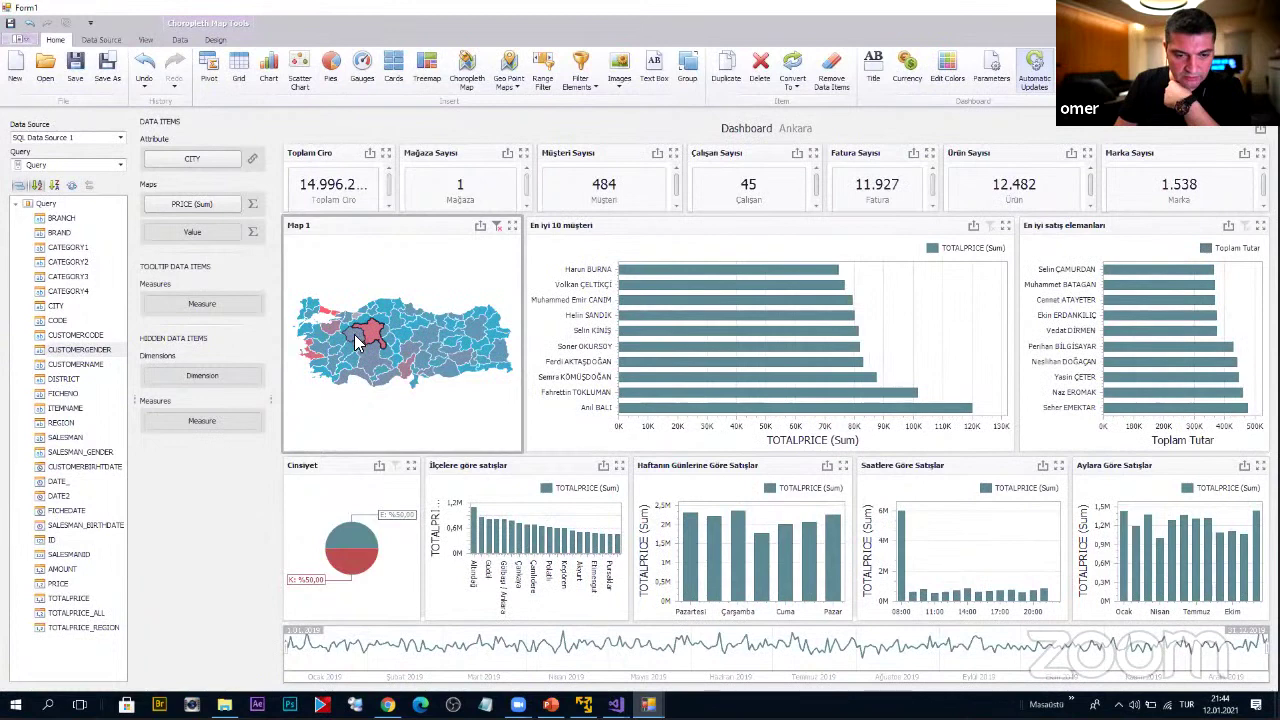
pyautogui.click(354, 334)
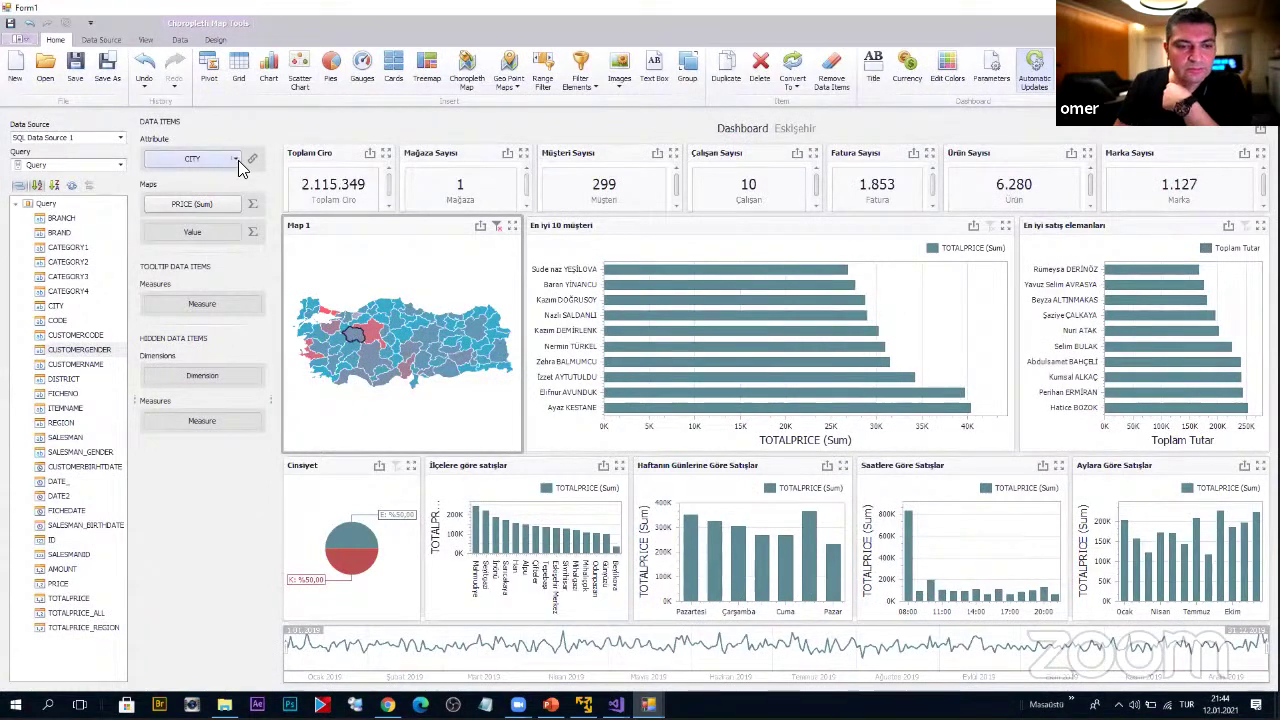
pyautogui.click(237, 206)
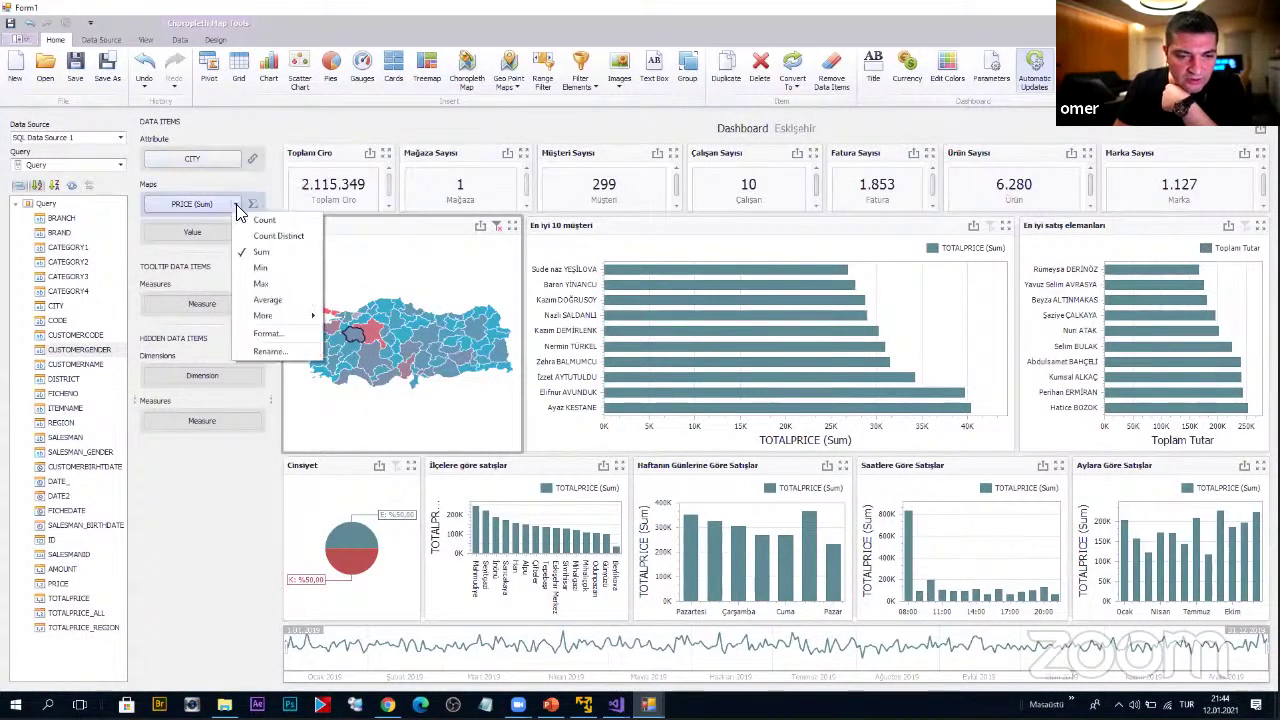
pyautogui.click(236, 158)
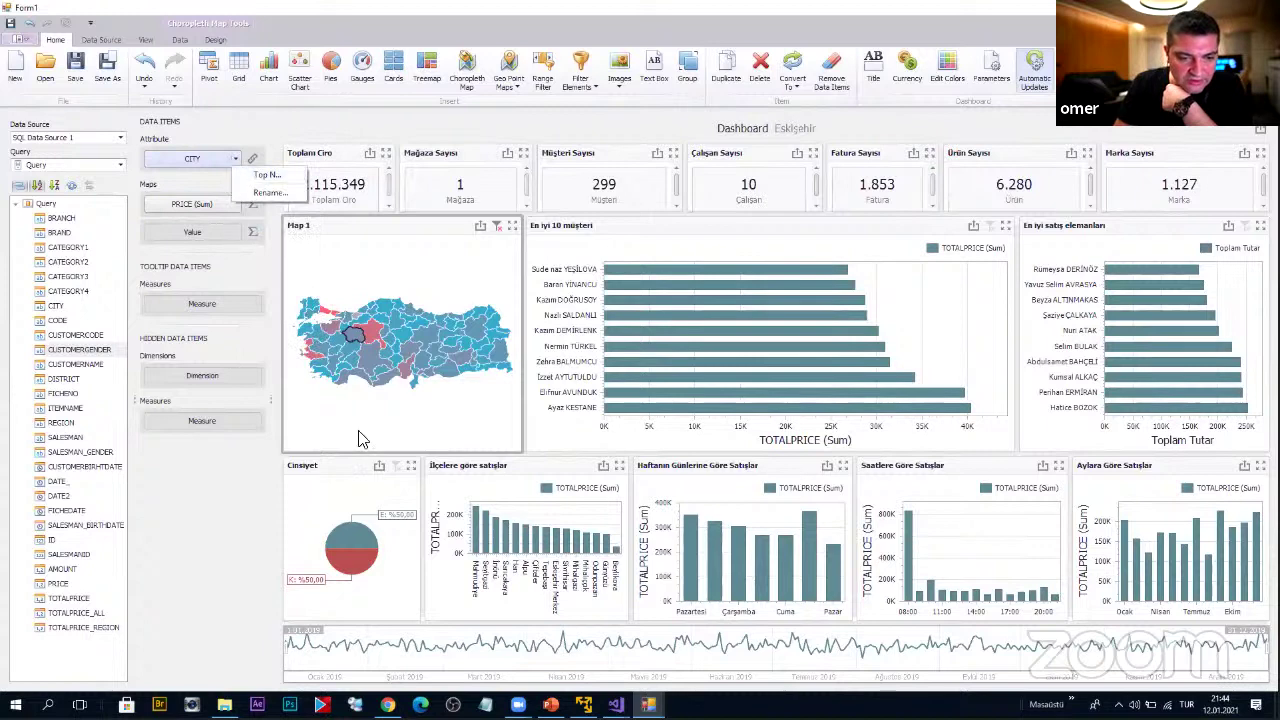
# Set the Cinsiyet pie's CUSTOMERGENDER value to Count and save the dashboard
pyautogui.click(350, 490)
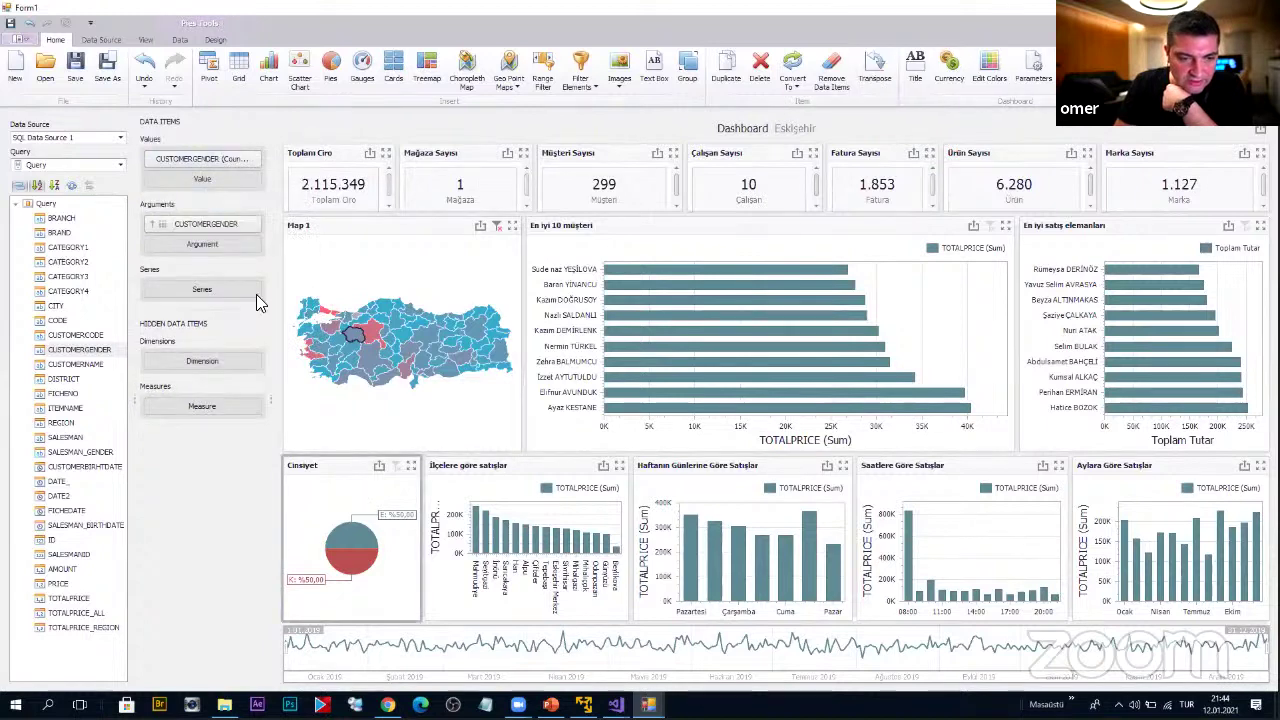
pyautogui.click(255, 158)
pyautogui.click(270, 172)
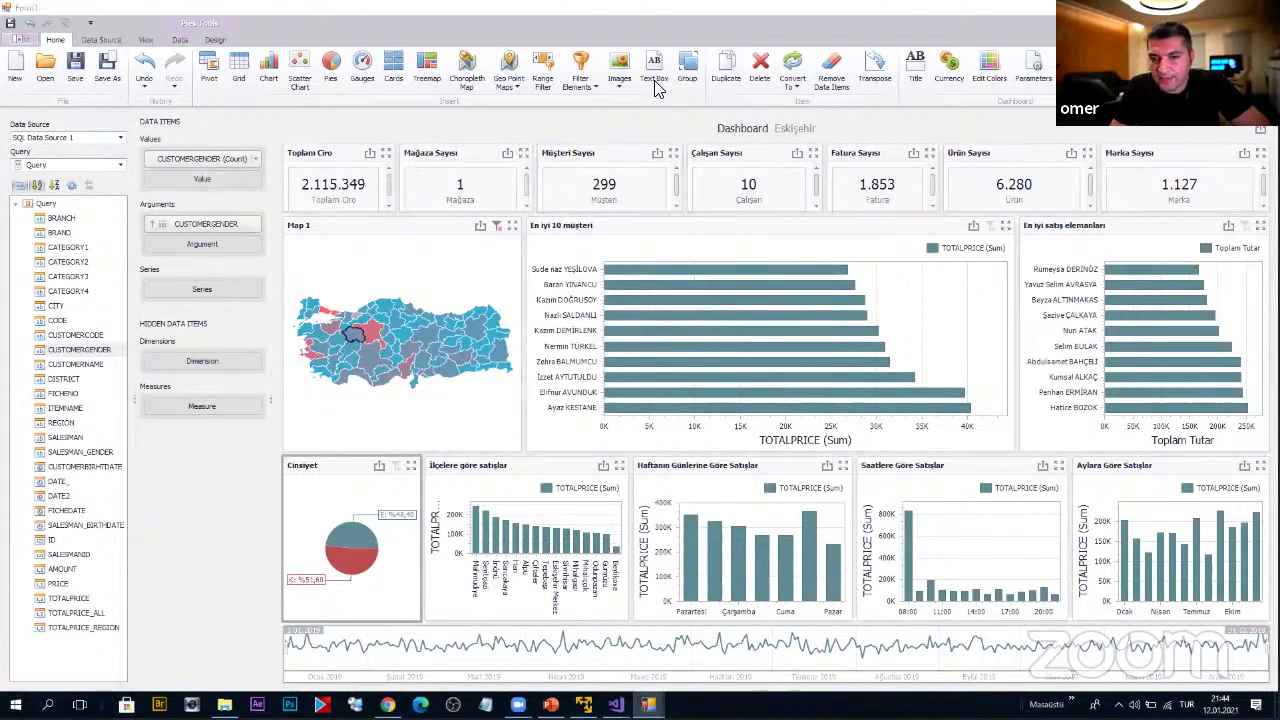
pyautogui.click(76, 68)
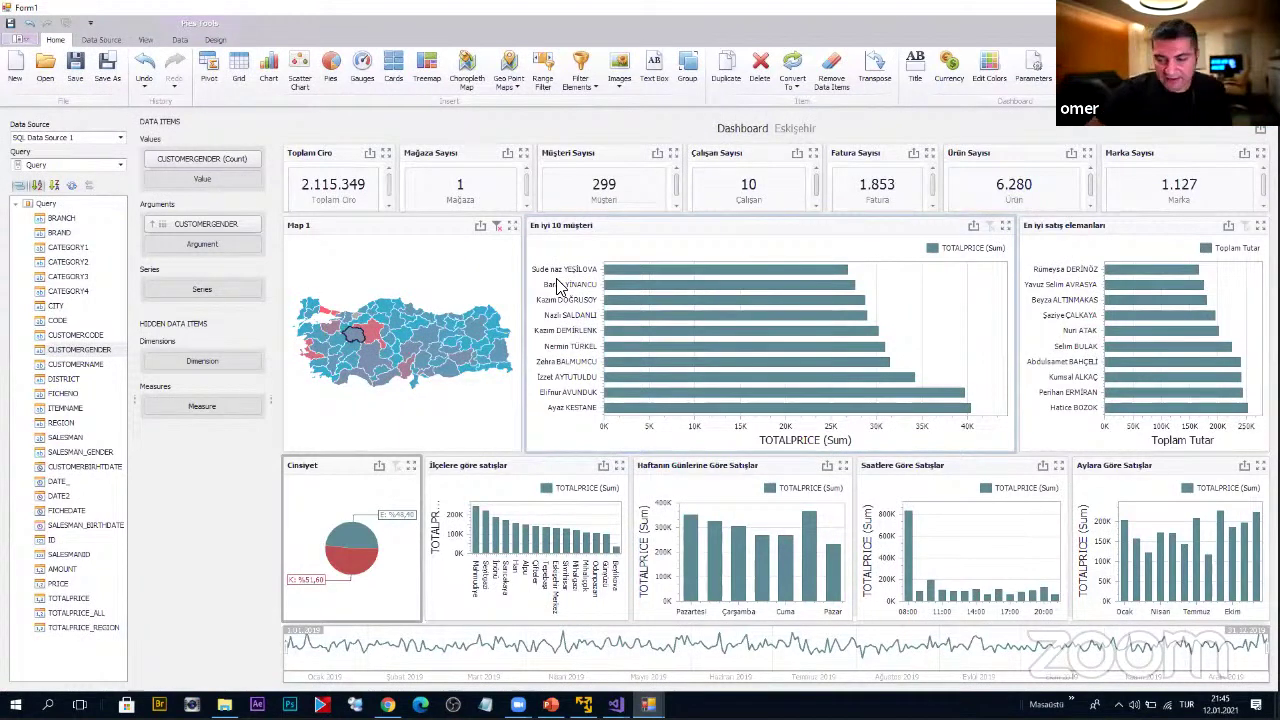
pyautogui.scroll(-1, 70, 190)
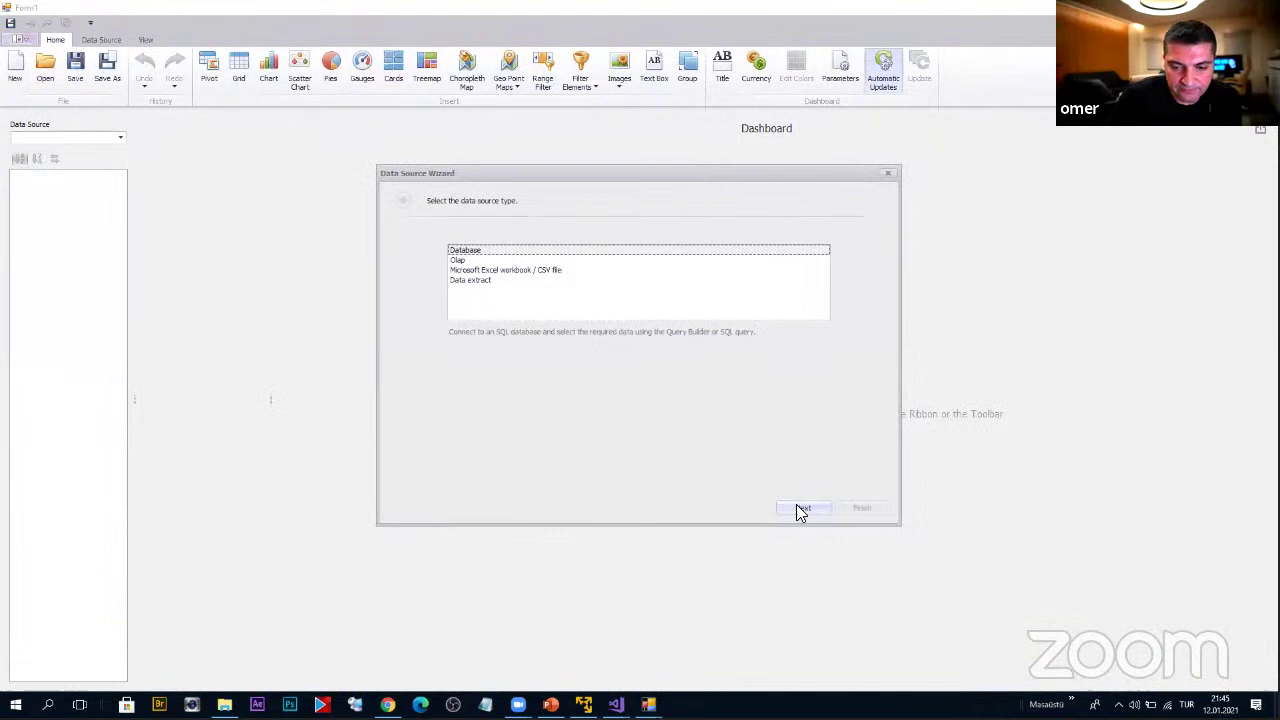
# Start a new dashboard whose data source connects to server 192.168 using server authentication credentials
pyautogui.click(802, 508)
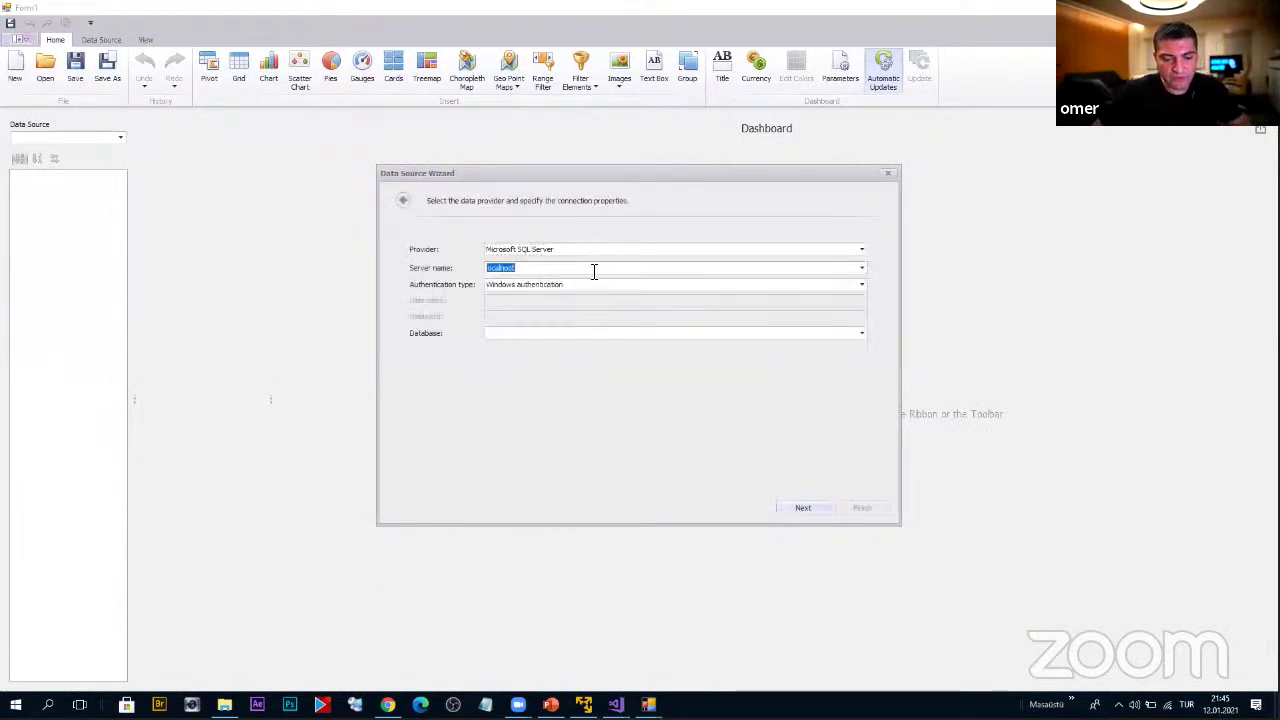
pyautogui.write('192.16')
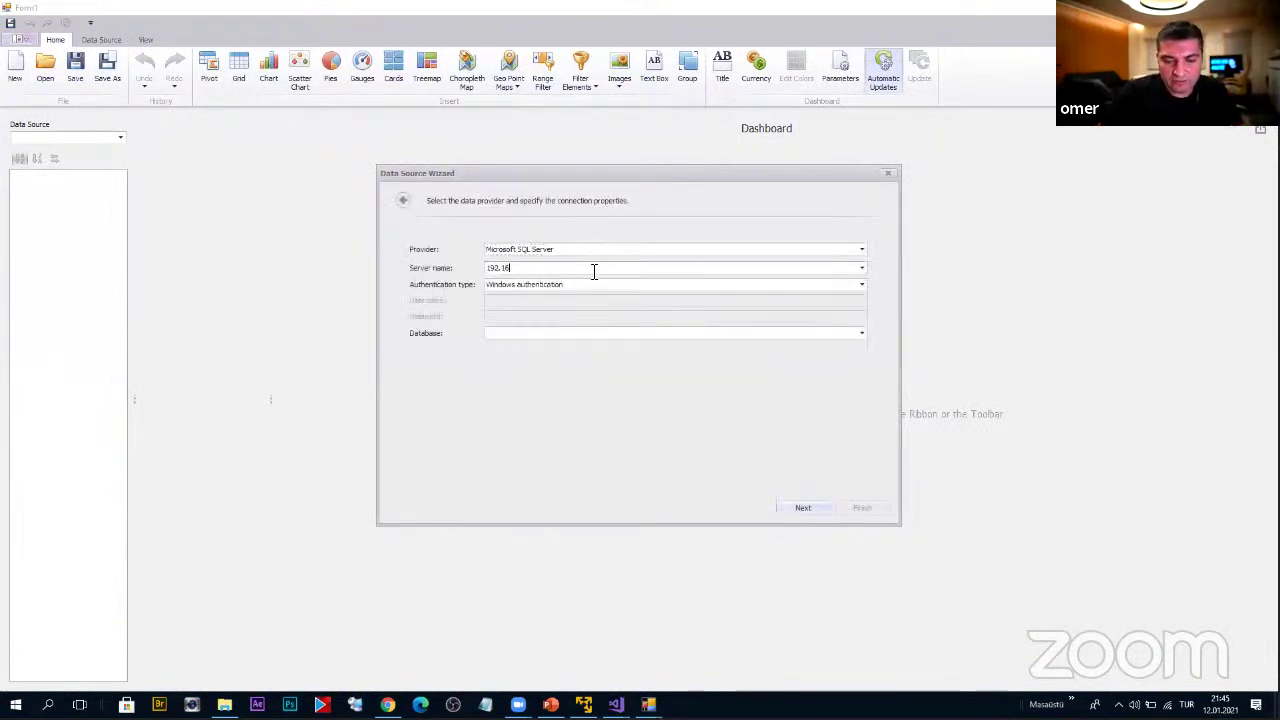
pyautogui.write('8.183.184')
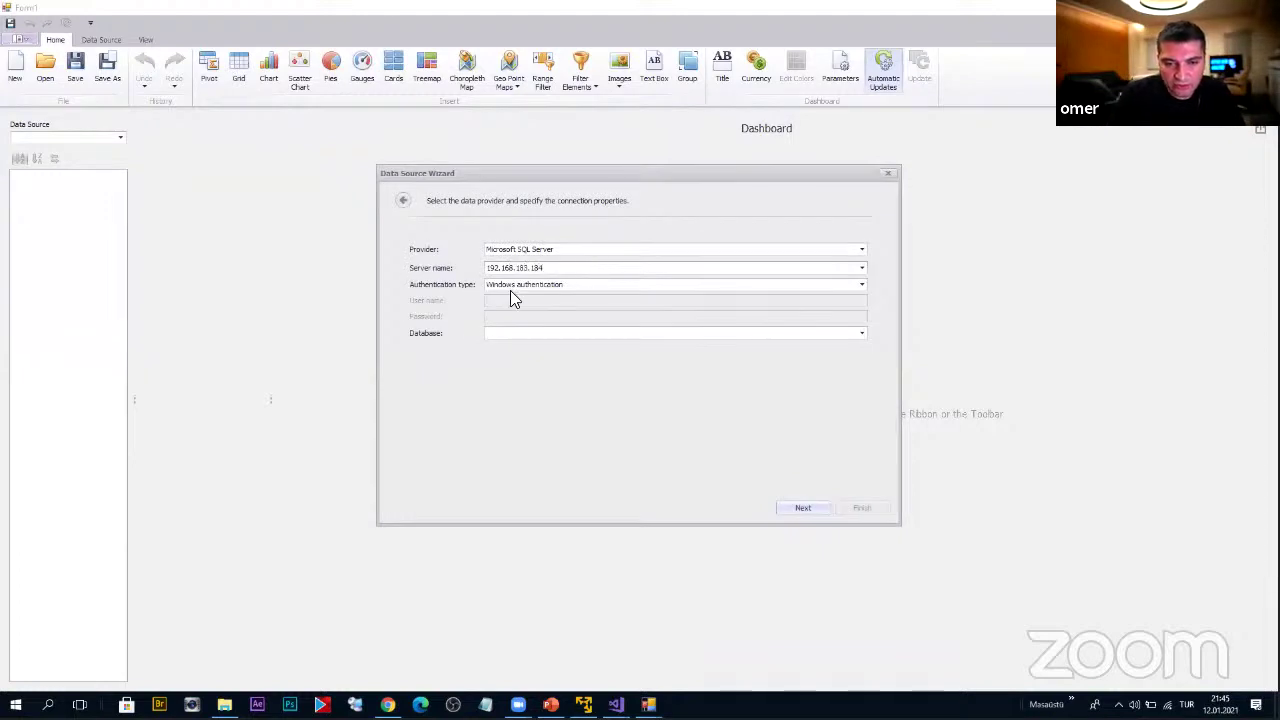
pyautogui.click(543, 288)
pyautogui.click(530, 308)
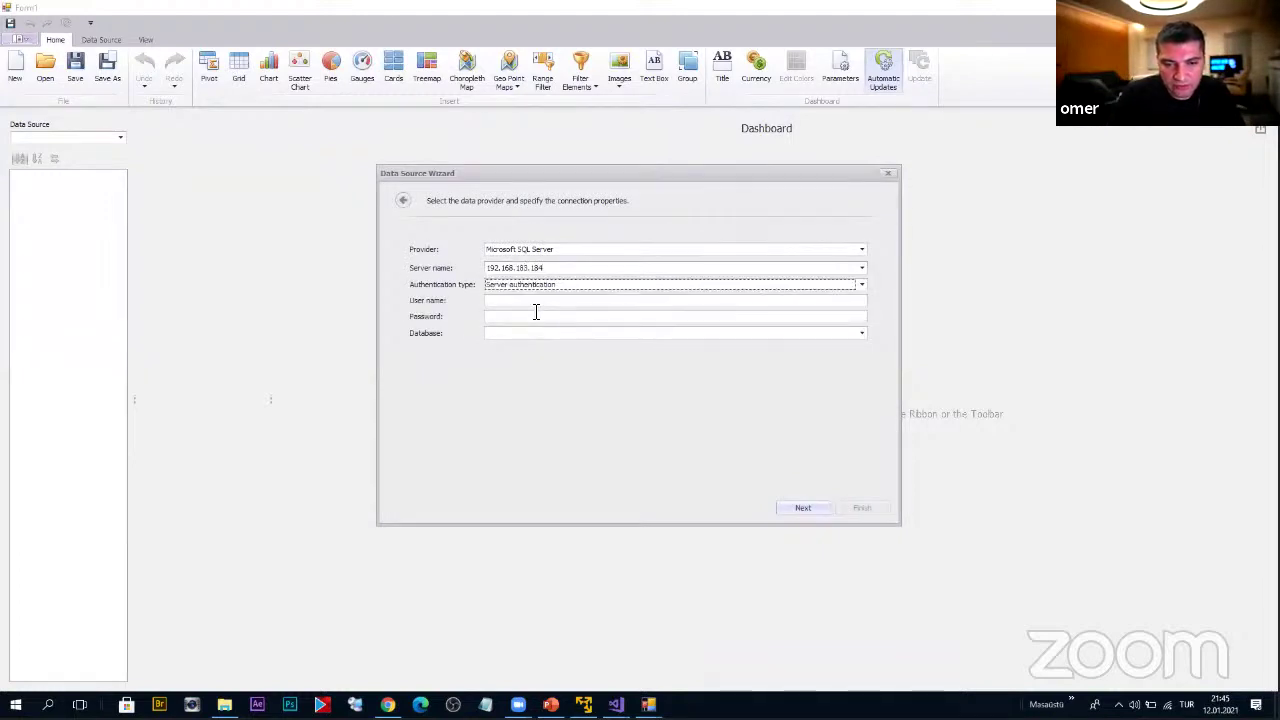
pyautogui.write('sa')
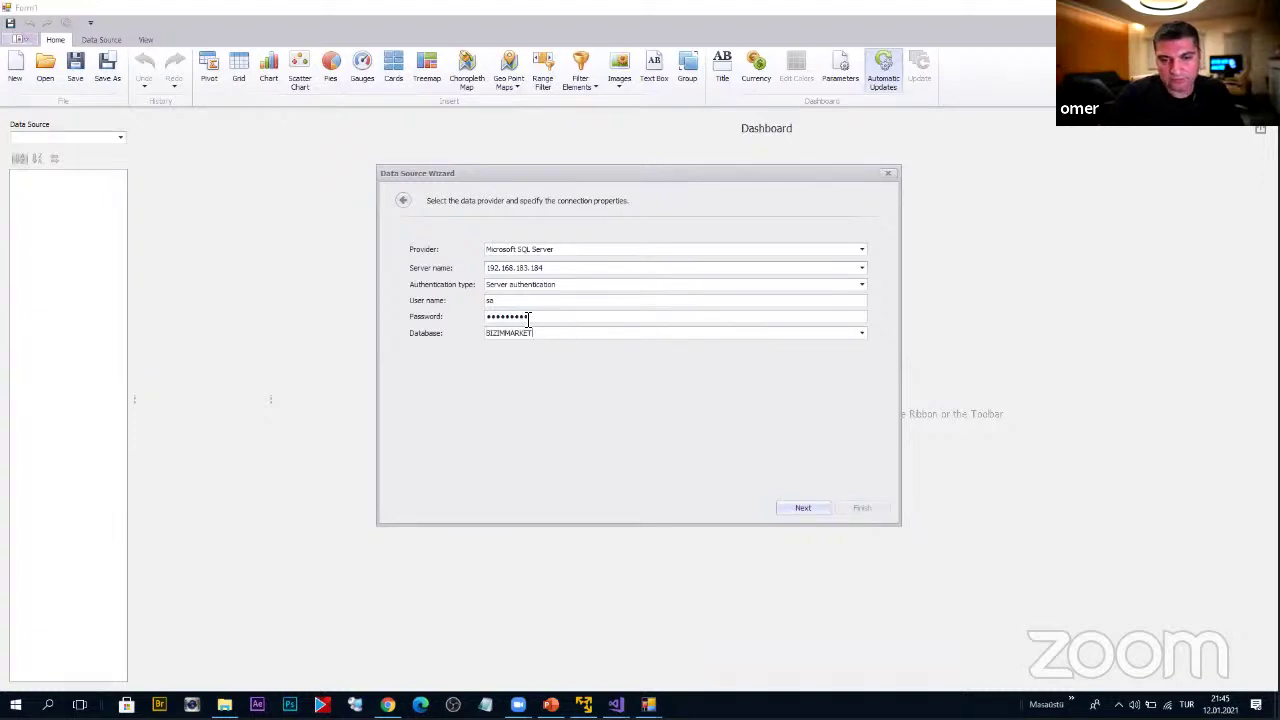
pyautogui.press('Return')
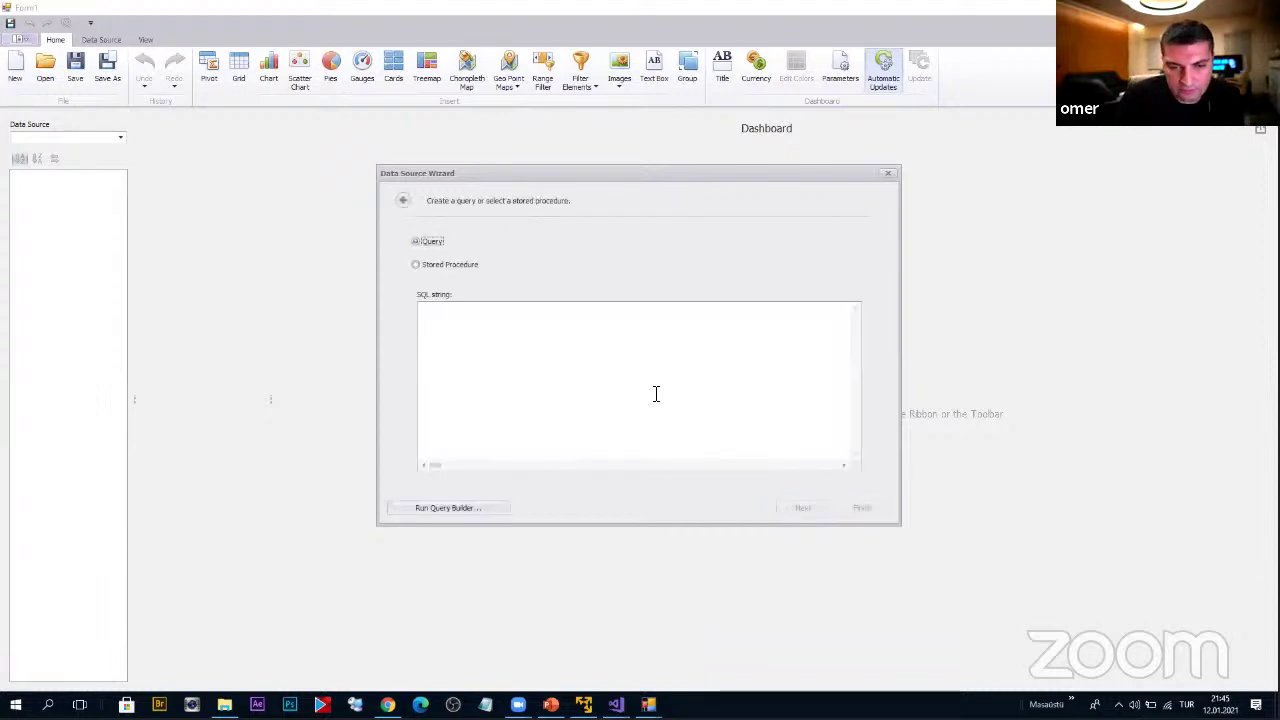
# Query the whole SALES table with SELECT * FROM SALES and finish the data source wizard
pyautogui.write('SELECT ')
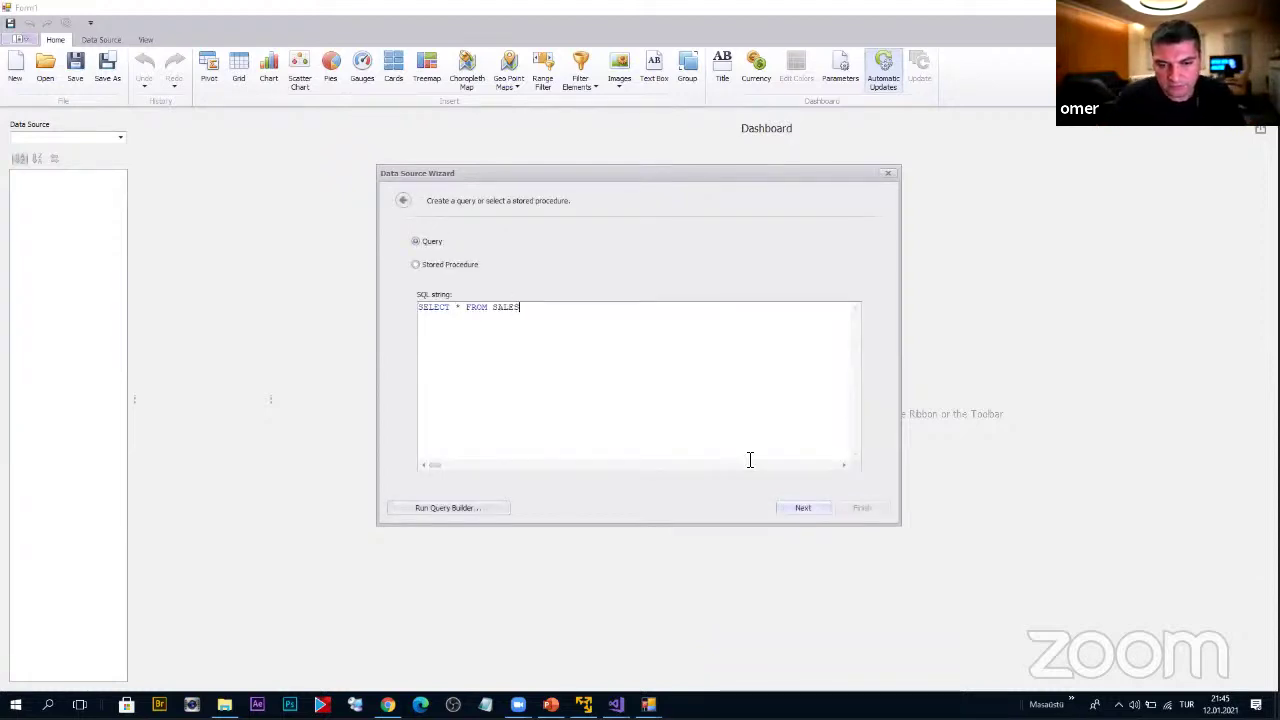
pyautogui.write('* FROM SALES')
pyautogui.click(800, 507)
pyautogui.press('Return')
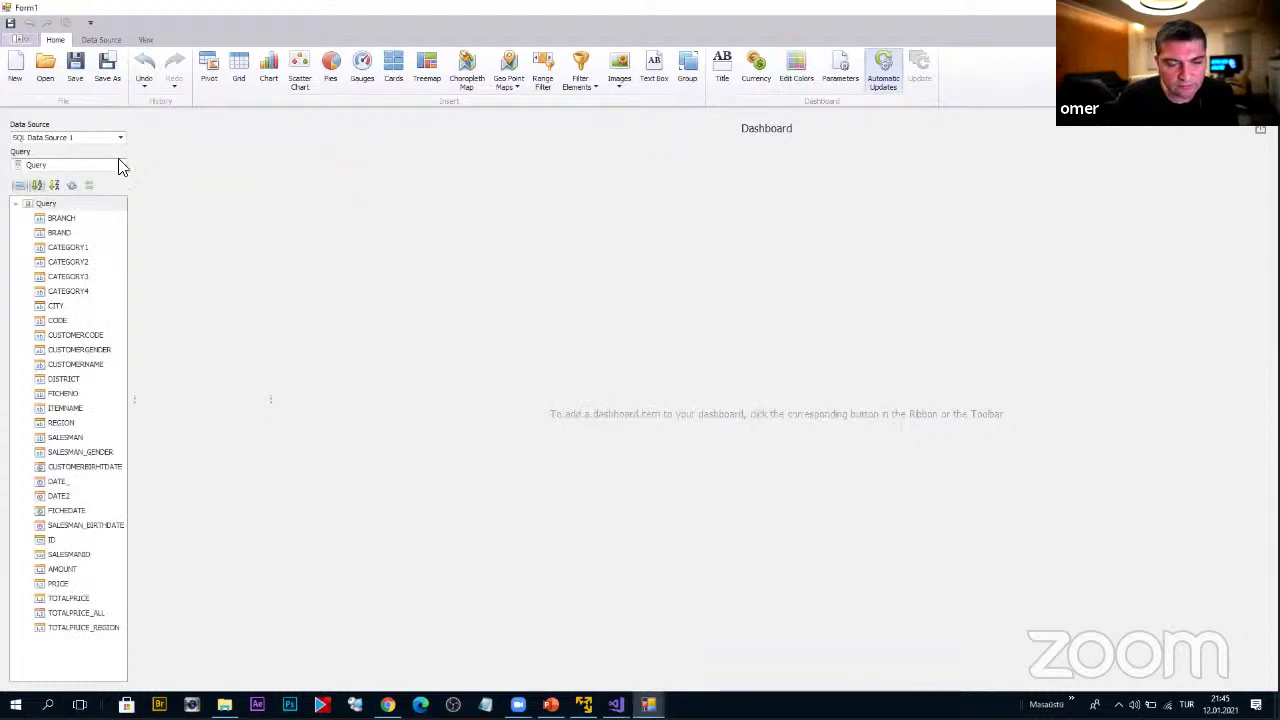
# Add a grid with ITEMNAME, CODE and TOTALPRICE columns
pyautogui.click(239, 80)
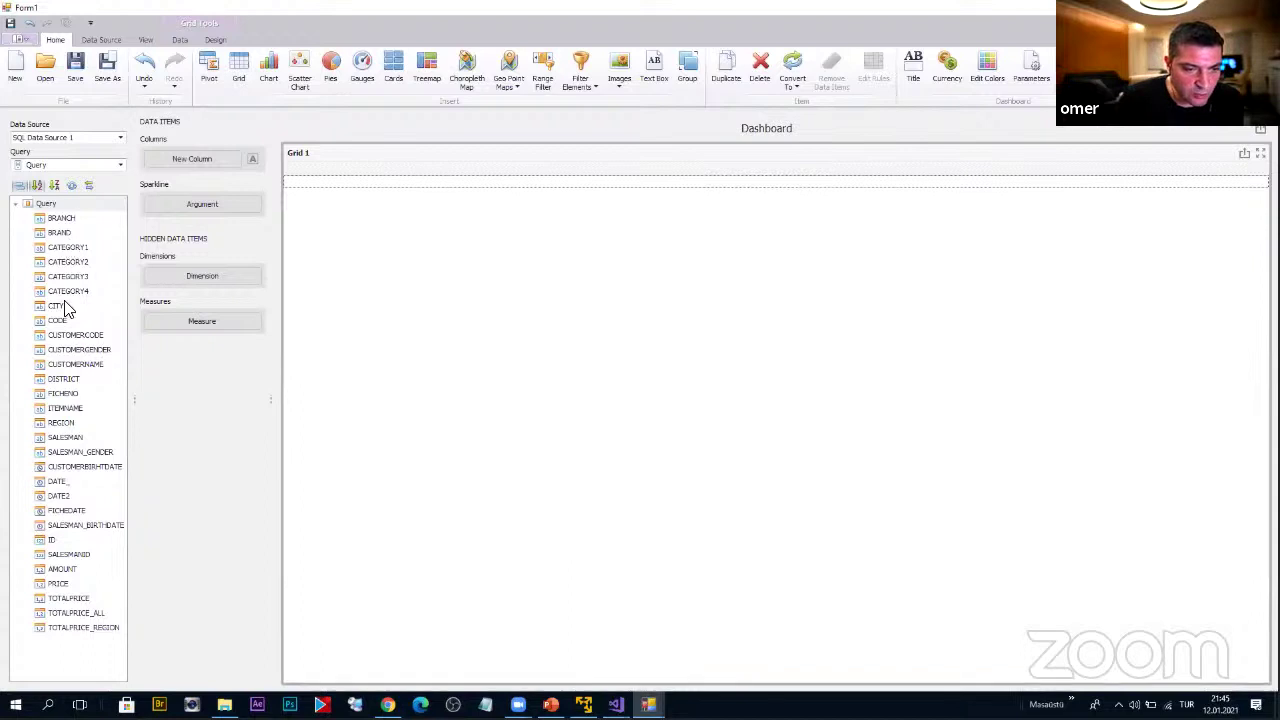
pyautogui.click(60, 510)
pyautogui.click(60, 555)
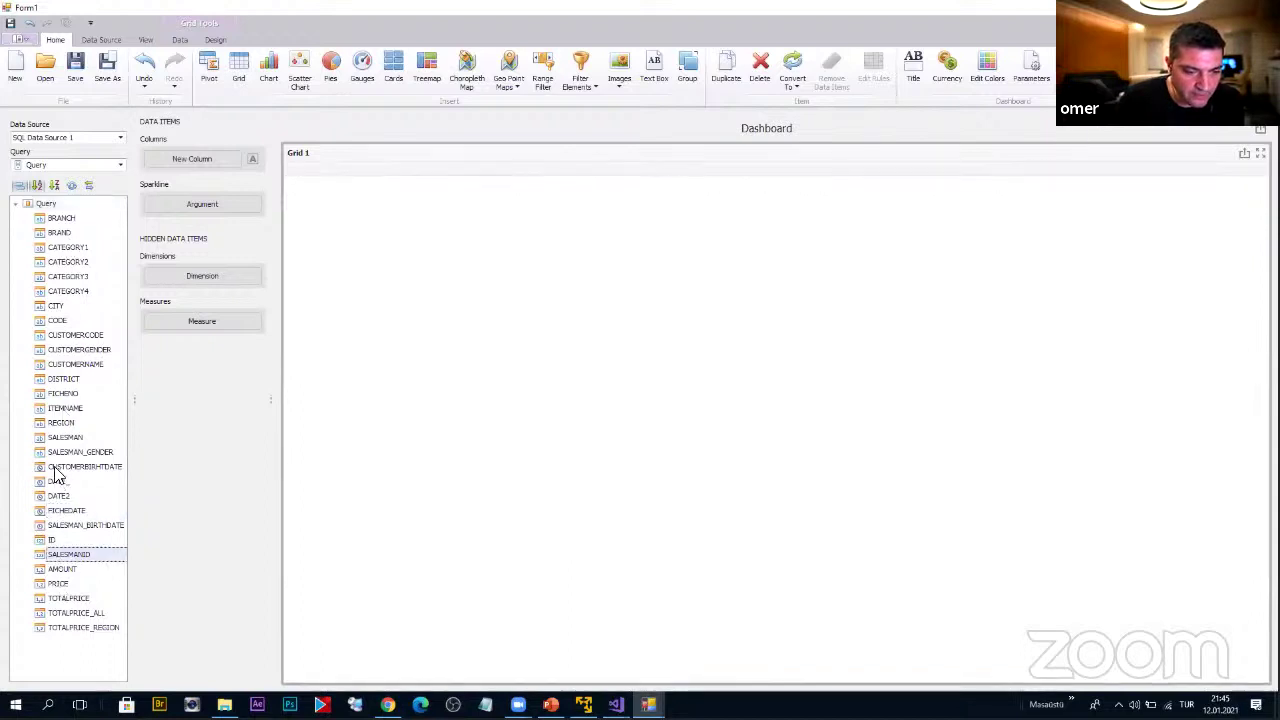
pyautogui.click(21, 187)
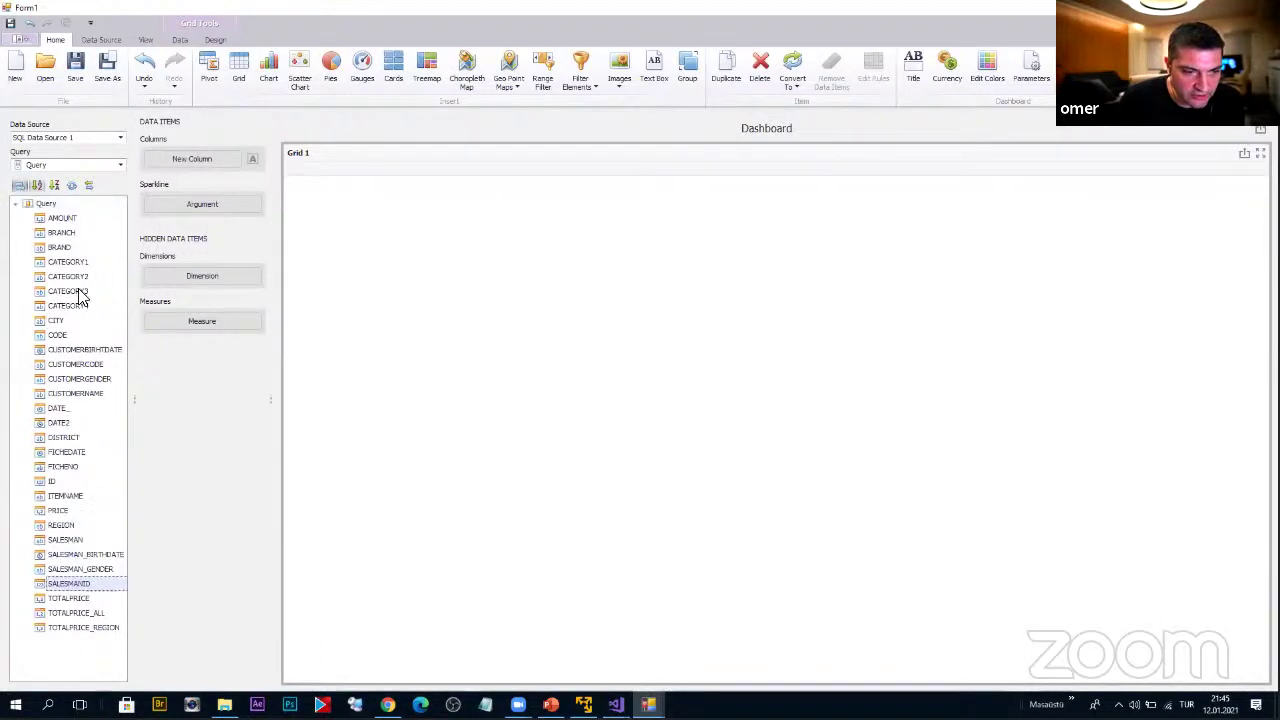
pyautogui.moveTo(63, 496); pyautogui.dragTo(208, 160)
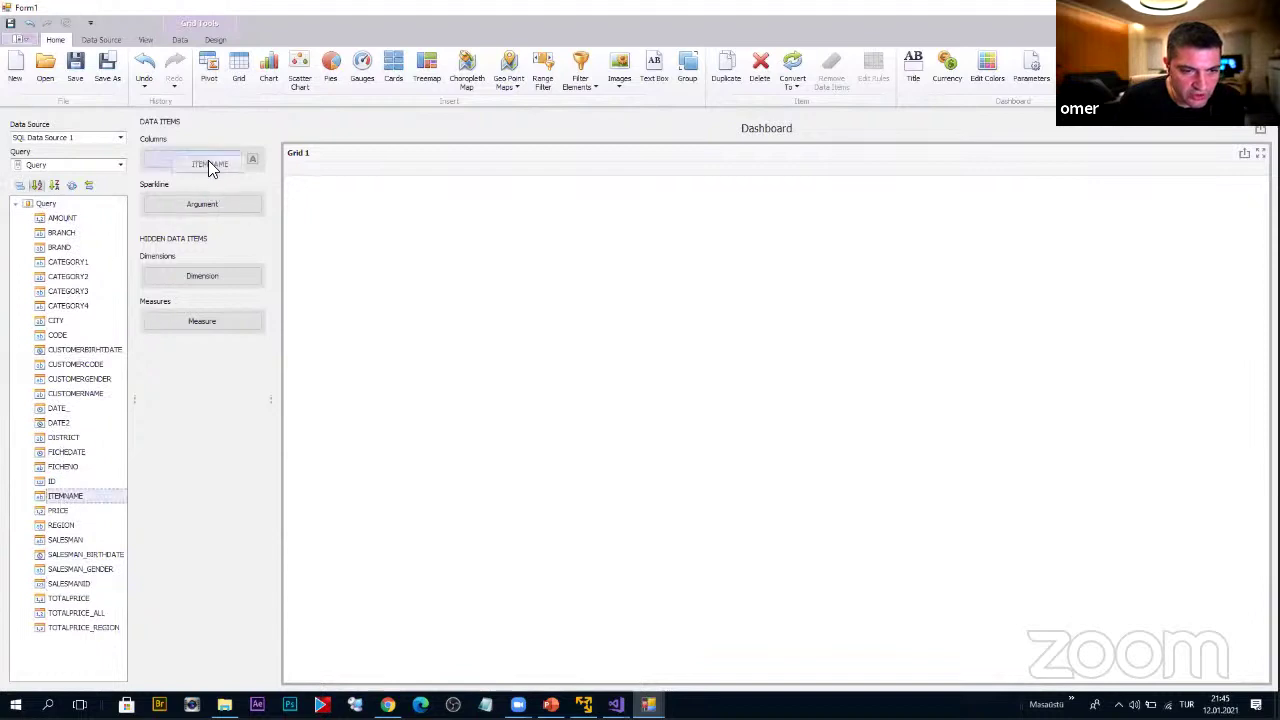
pyautogui.click(66, 335)
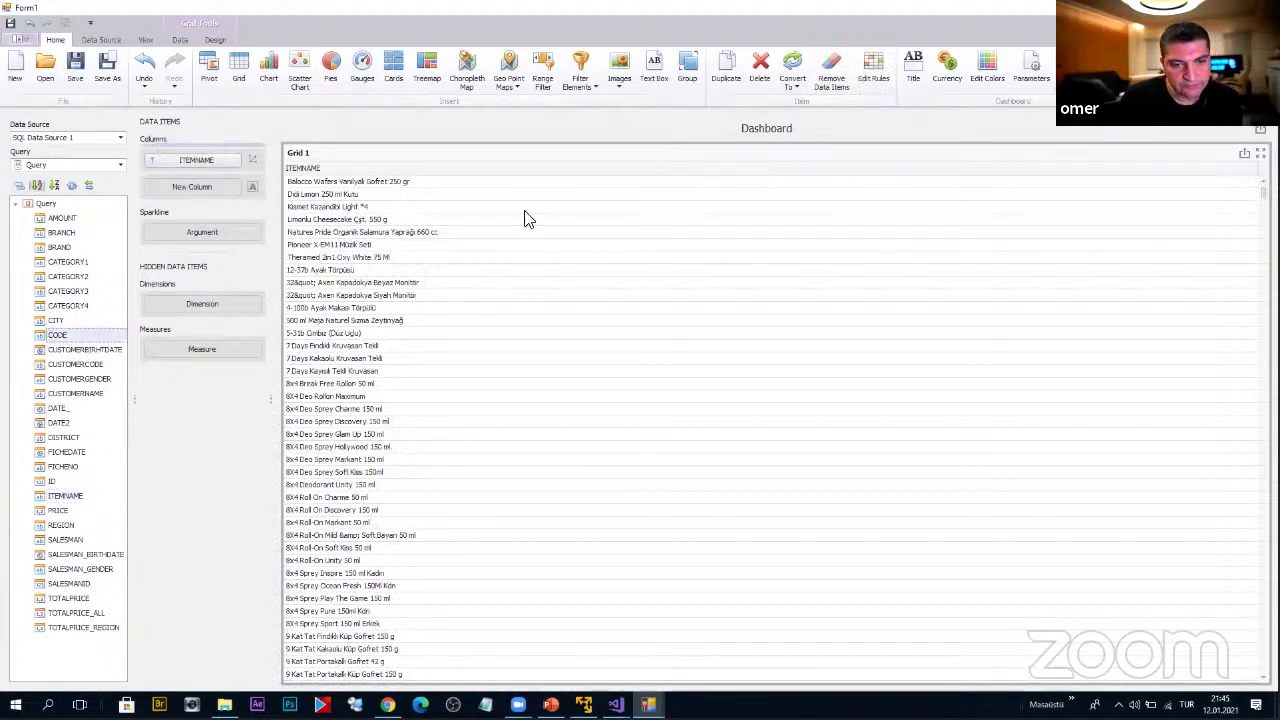
pyautogui.moveTo(528, 220); pyautogui.dragTo(481, 228)
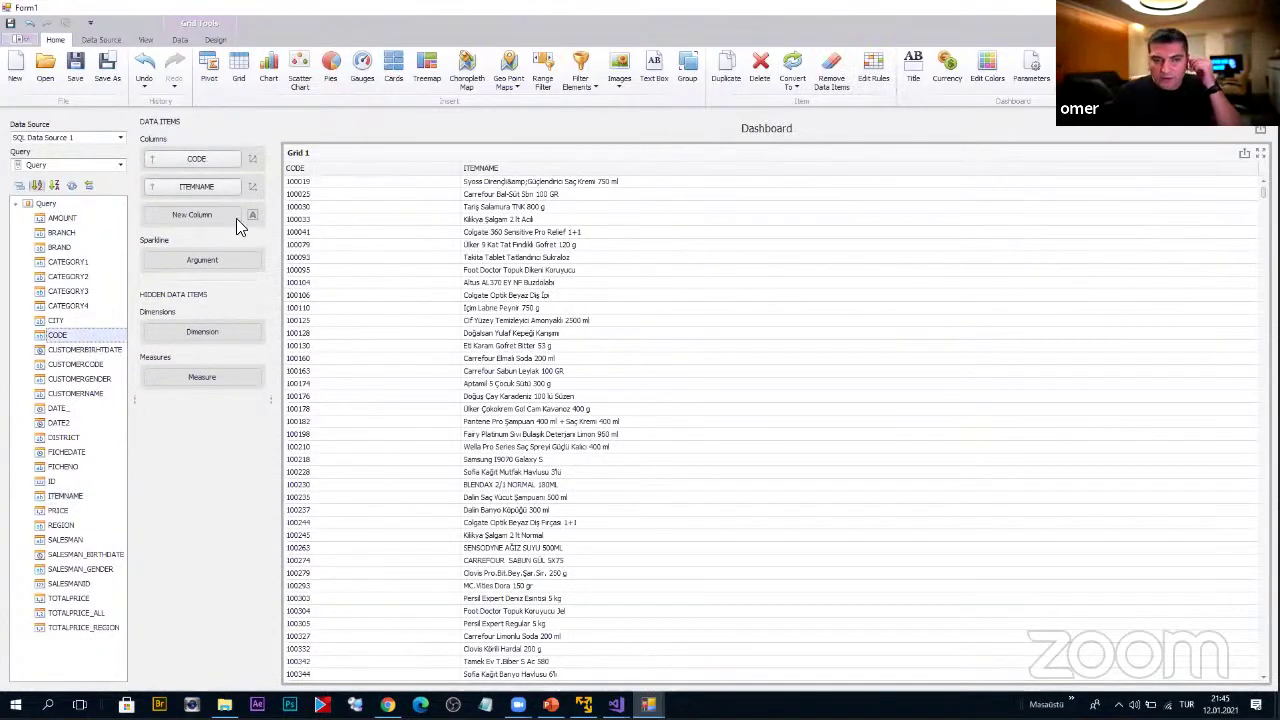
pyautogui.moveTo(84, 600); pyautogui.dragTo(198, 218)
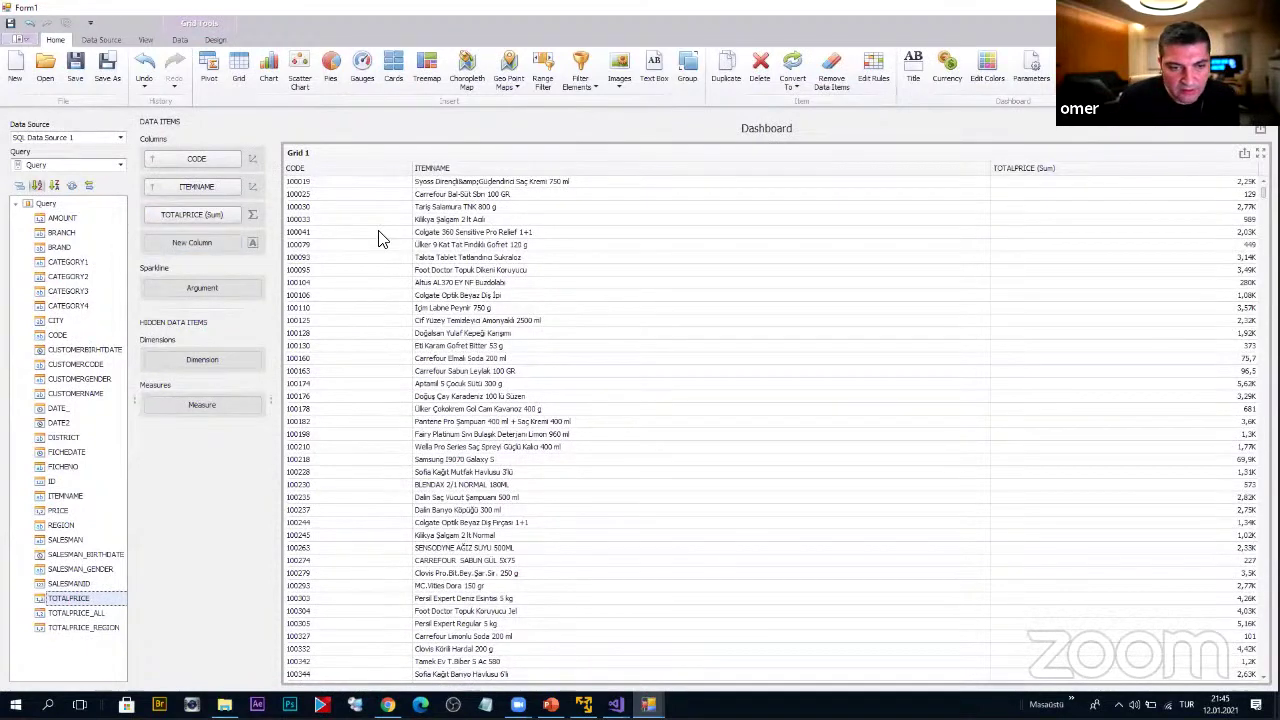
# Format TOTALPRICE (Sum) as Number in Ones with a group separator
pyautogui.click(236, 214)
pyautogui.click(312, 346)
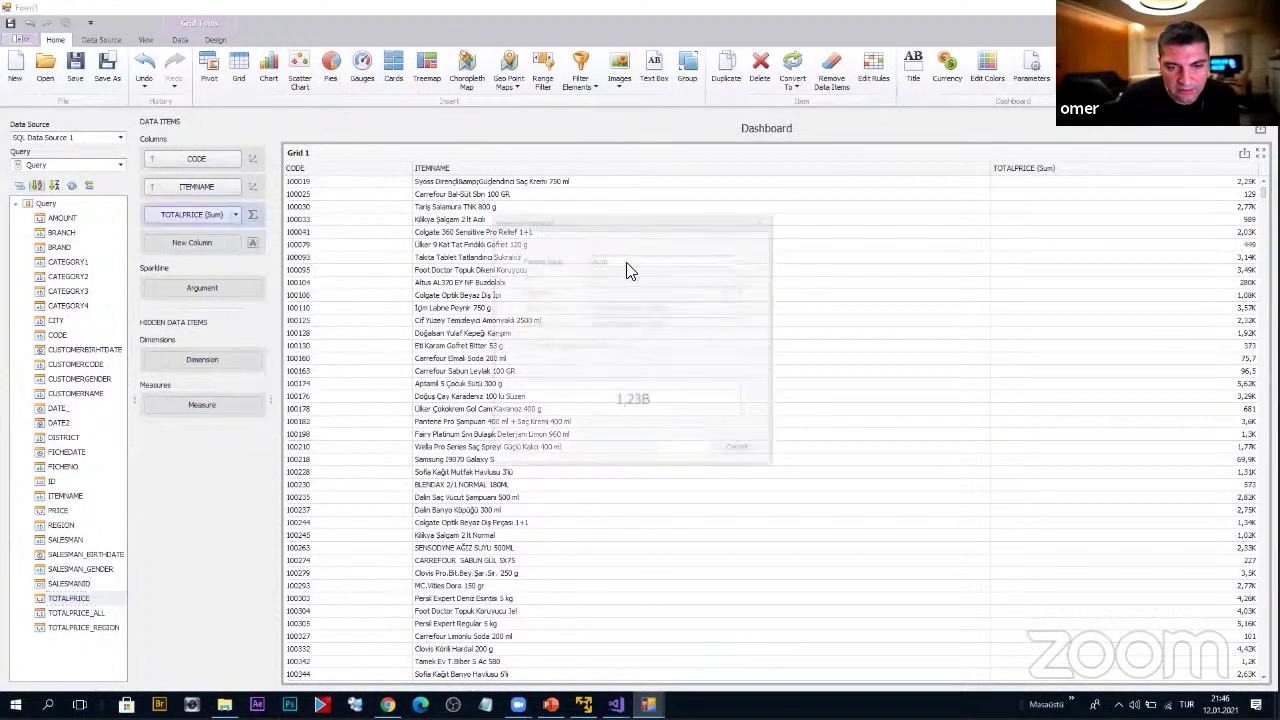
pyautogui.click(626, 262)
pyautogui.click(624, 292)
pyautogui.click(624, 276)
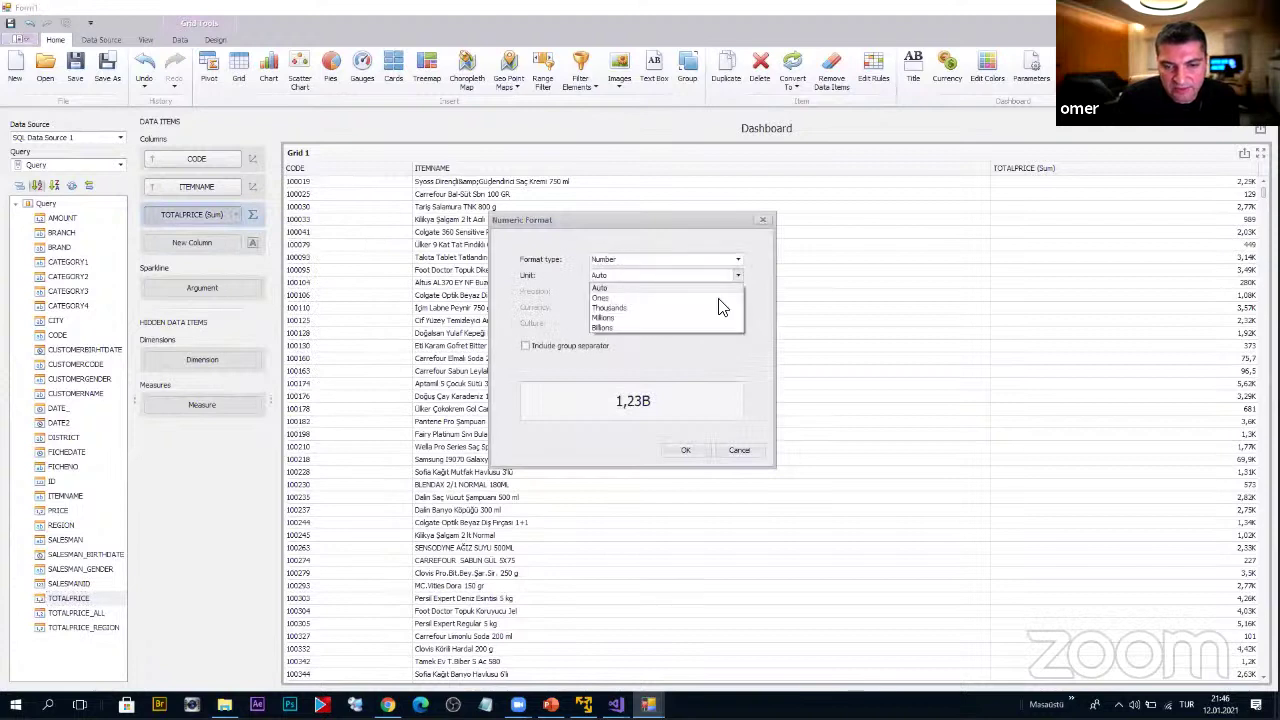
pyautogui.click(739, 297)
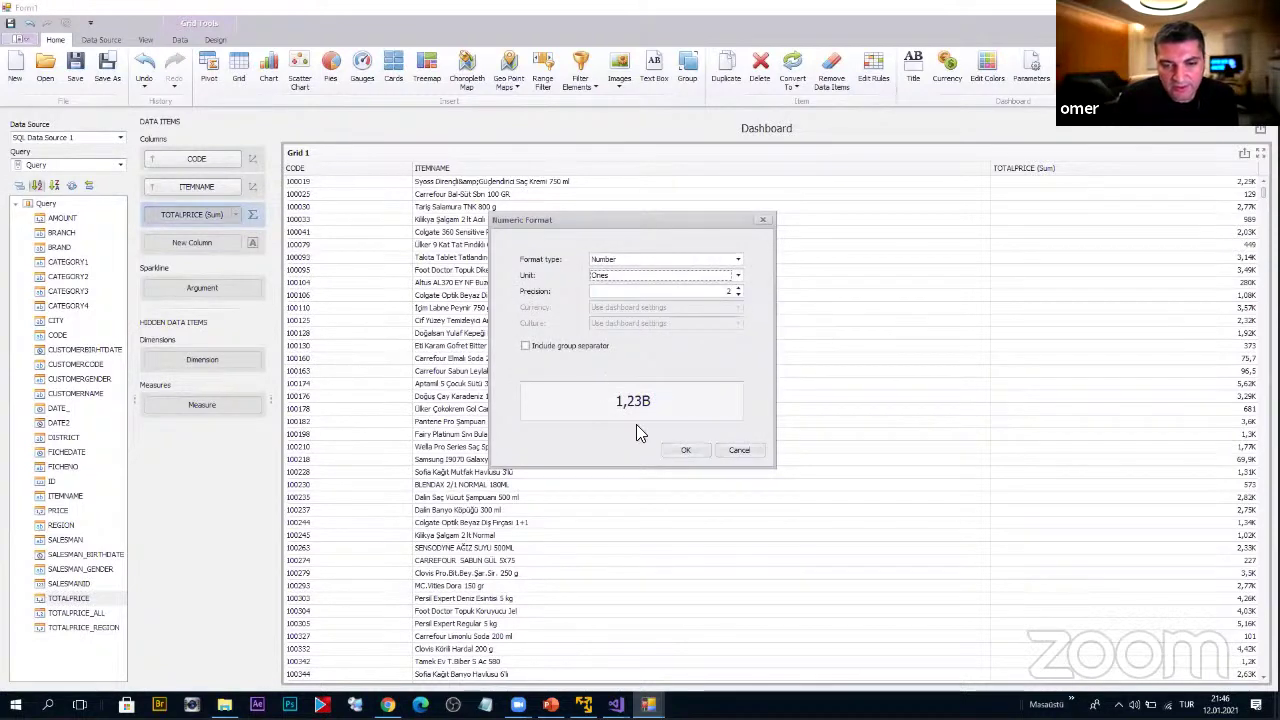
pyautogui.click(525, 345)
pyautogui.click(684, 449)
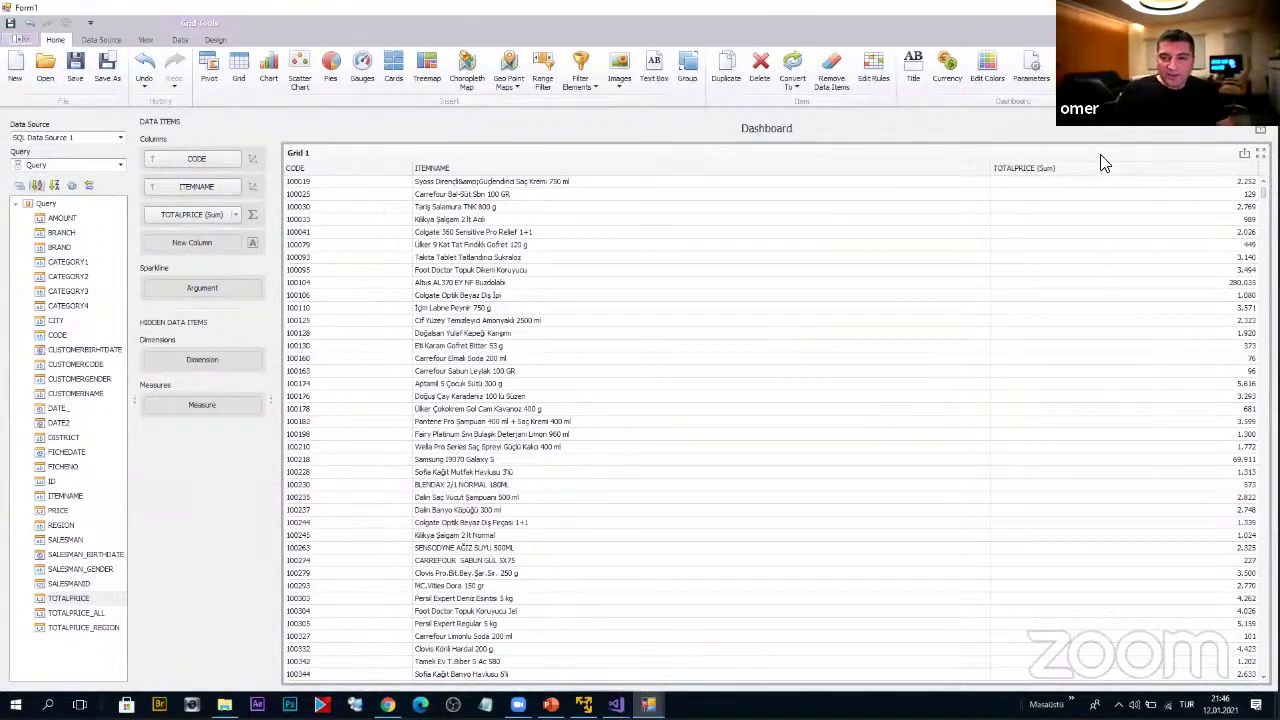
# In Edit Names, title the grid 'Ürün Listesi' and caption its columns Kod, Ürün Adı and Ciro
pyautogui.rightClick(444, 160)
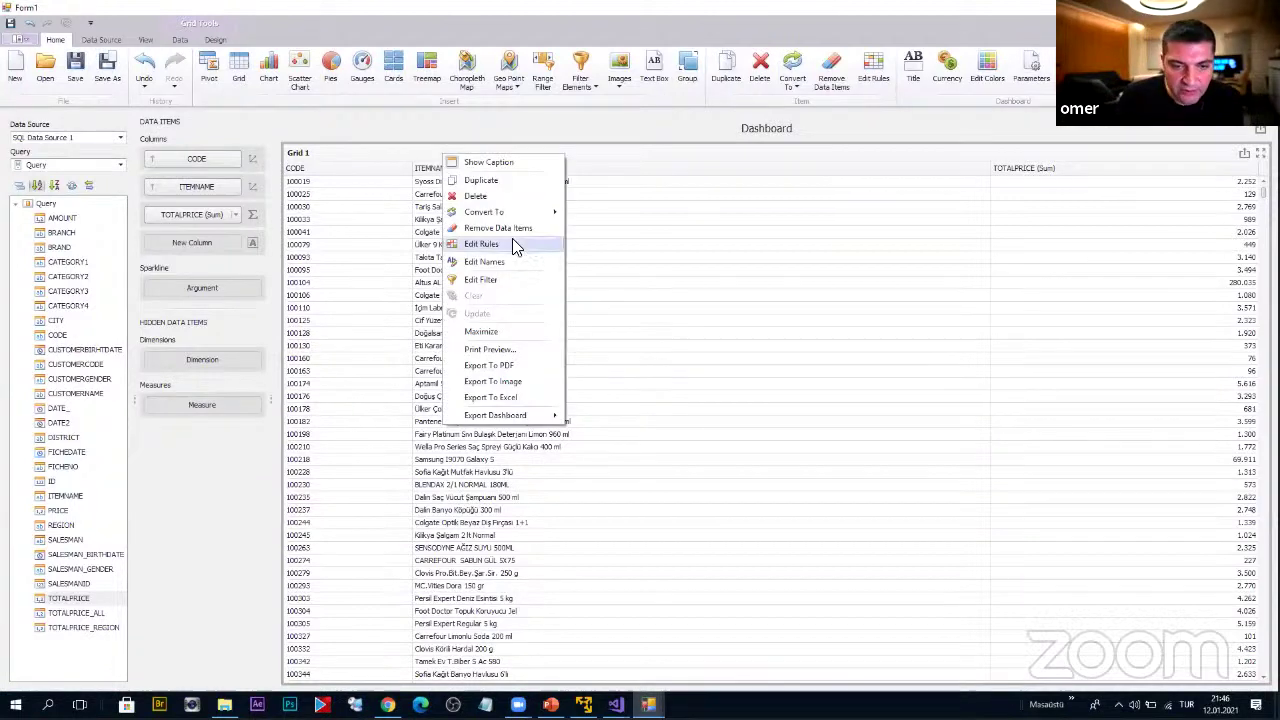
pyautogui.click(498, 272)
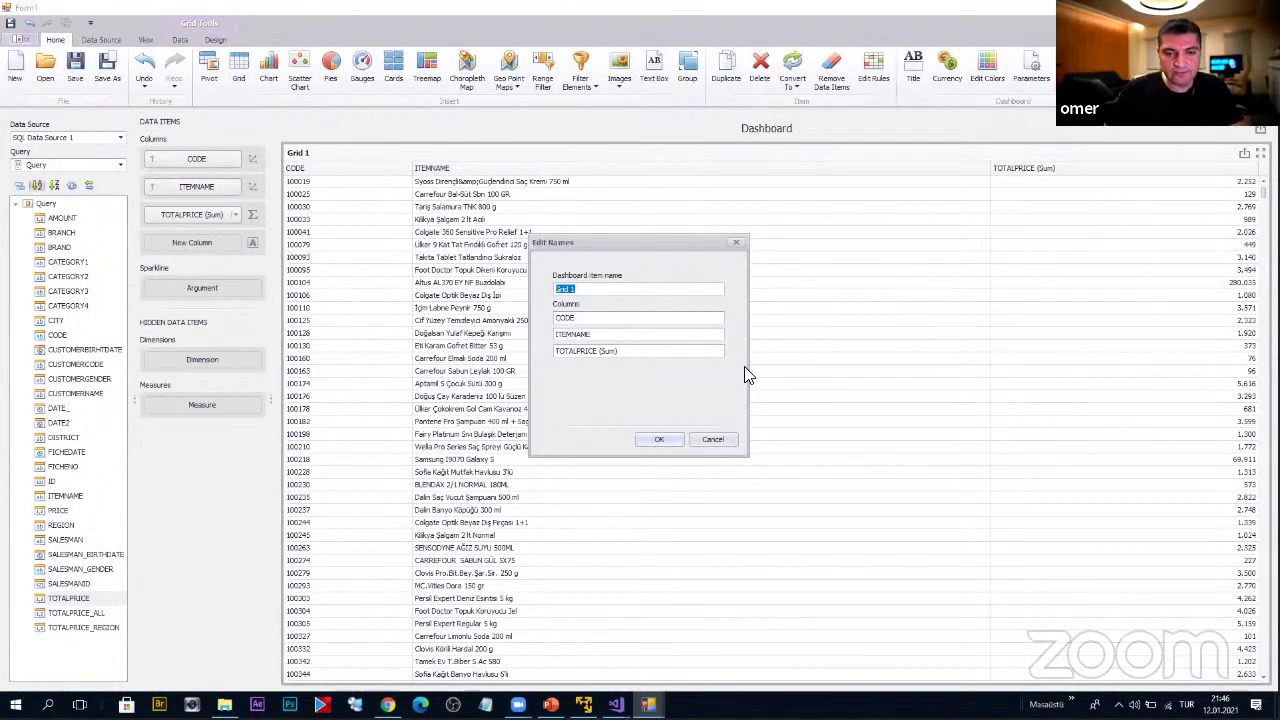
pyautogui.write('ÜRÜN')
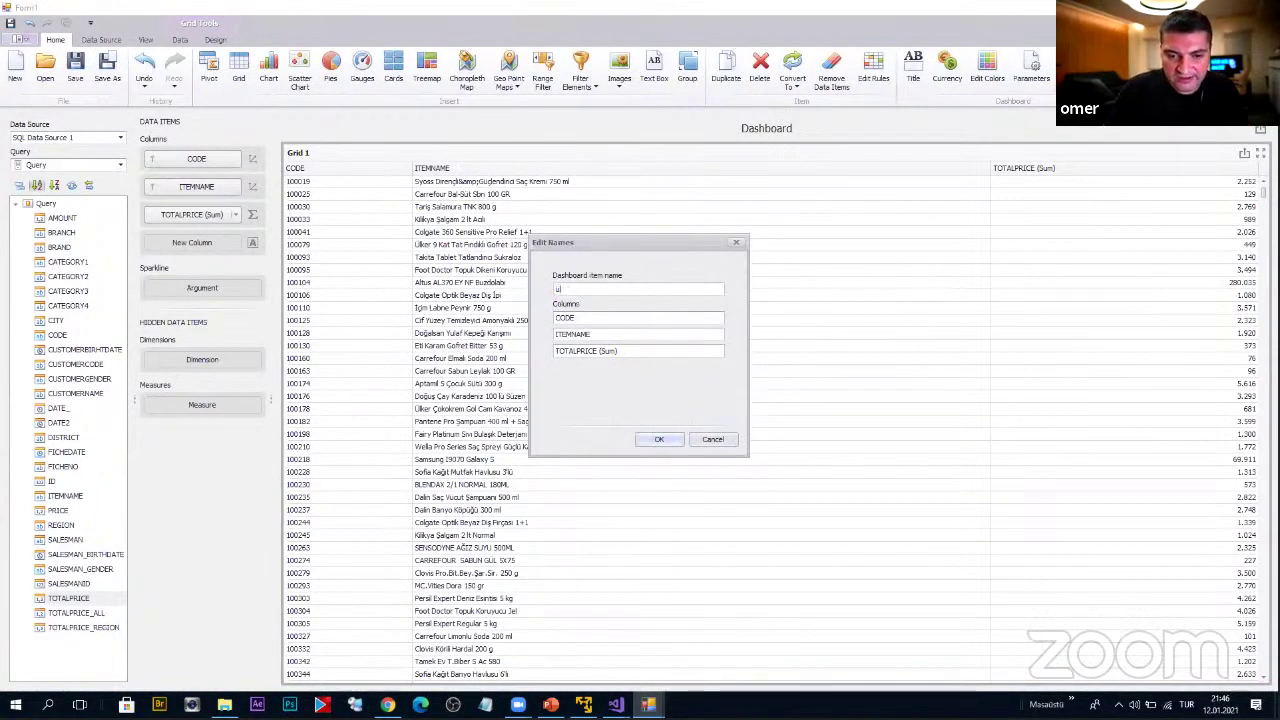
pyautogui.press('BackSpace')
pyautogui.write('Ürün Liste')
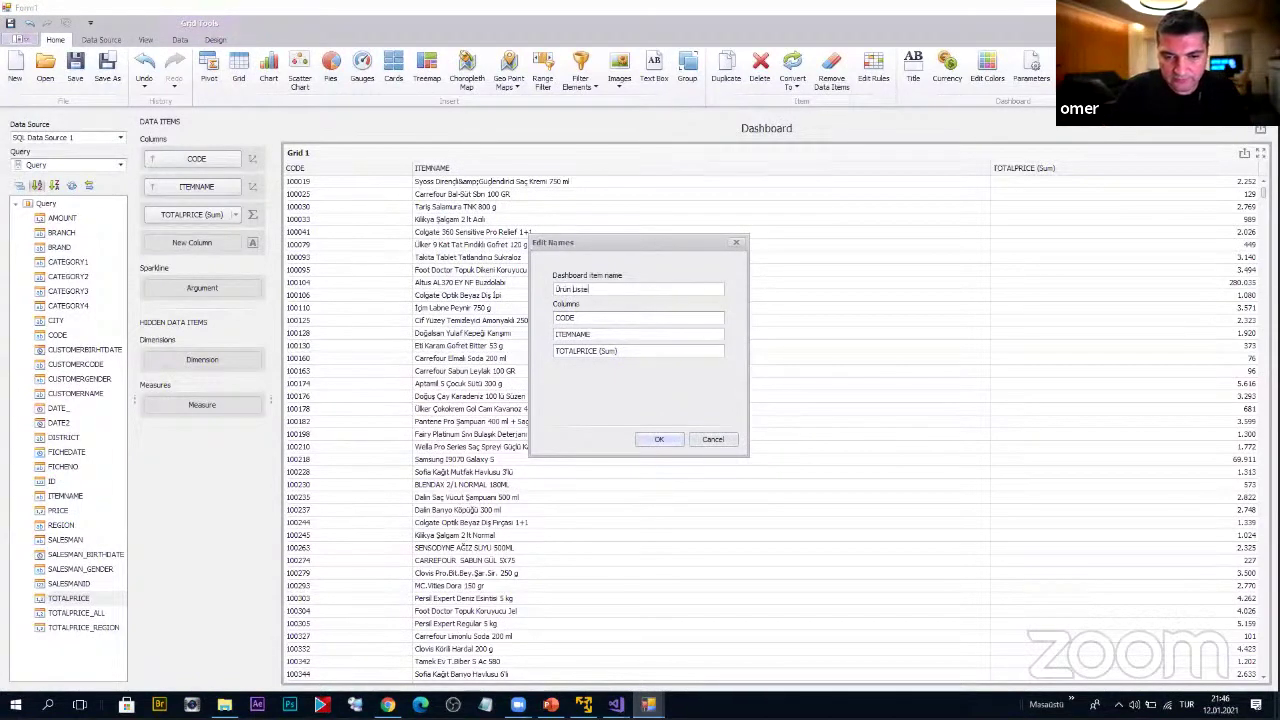
pyautogui.write('si')
pyautogui.press('Tab')
pyautogui.write('Kod')
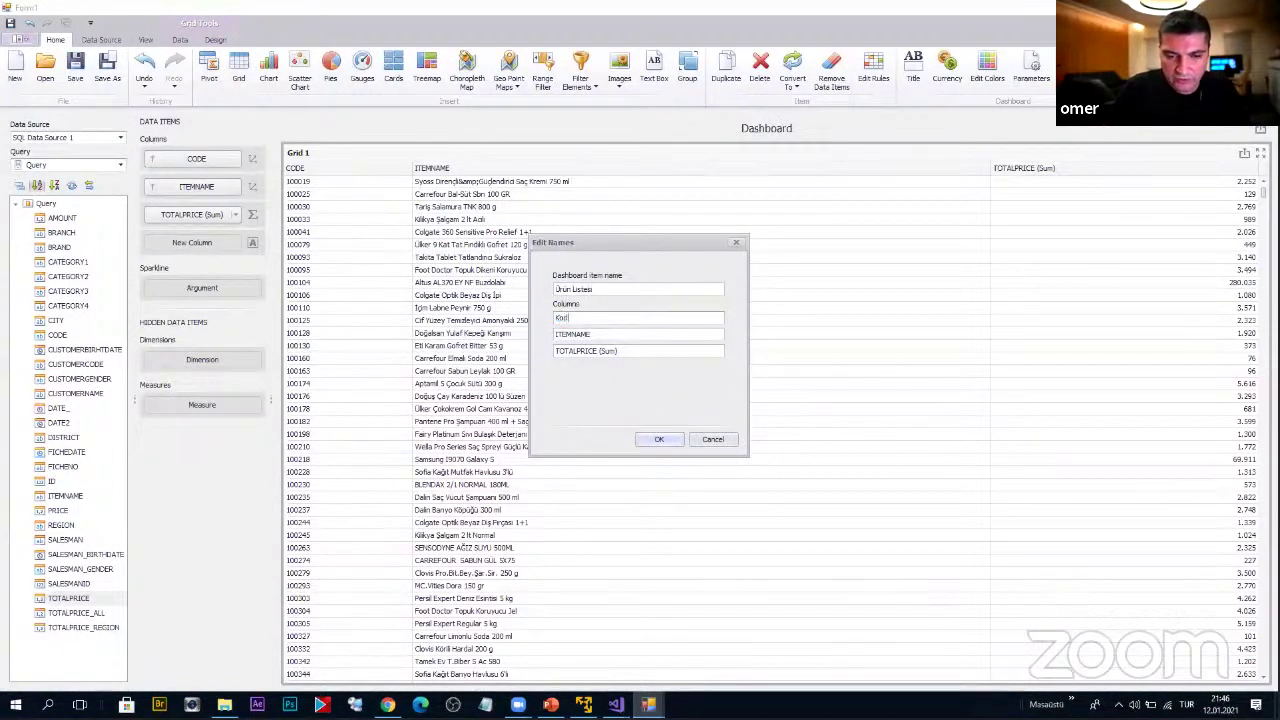
pyautogui.press('Tab')
pyautogui.write('A')
pyautogui.press('Tab')
pyautogui.write('Tutar')
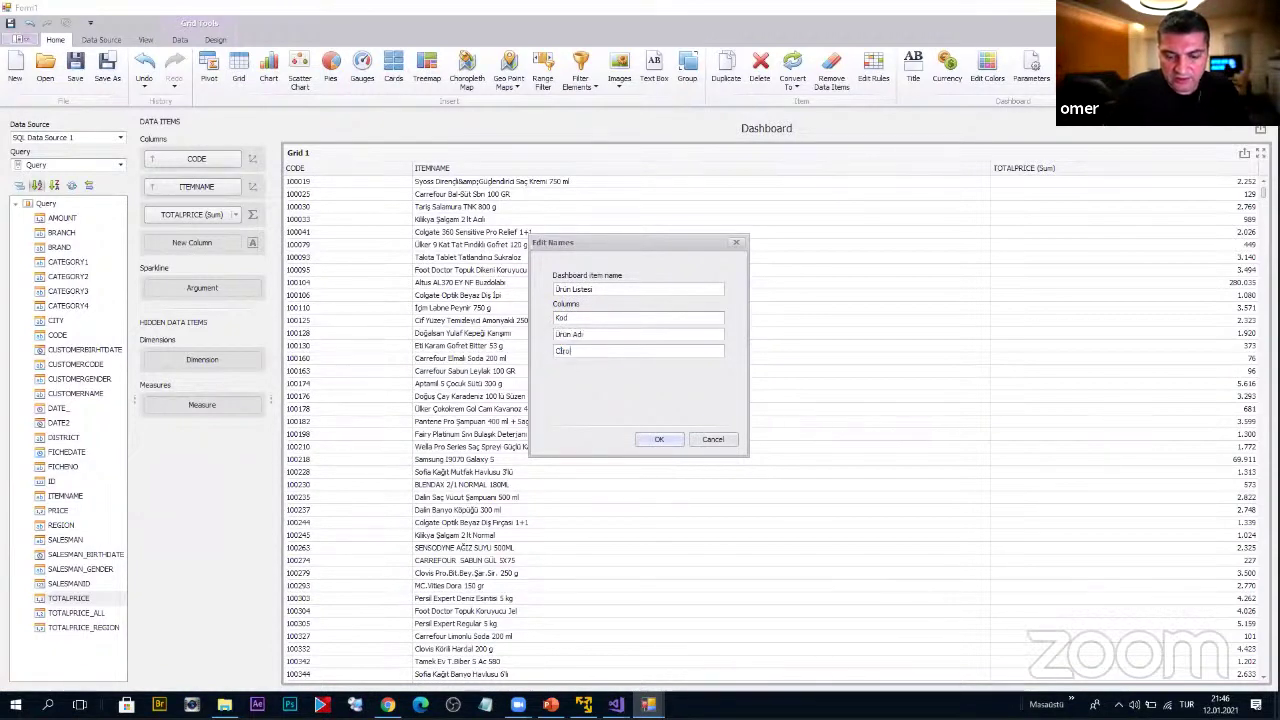
pyautogui.press('Return')
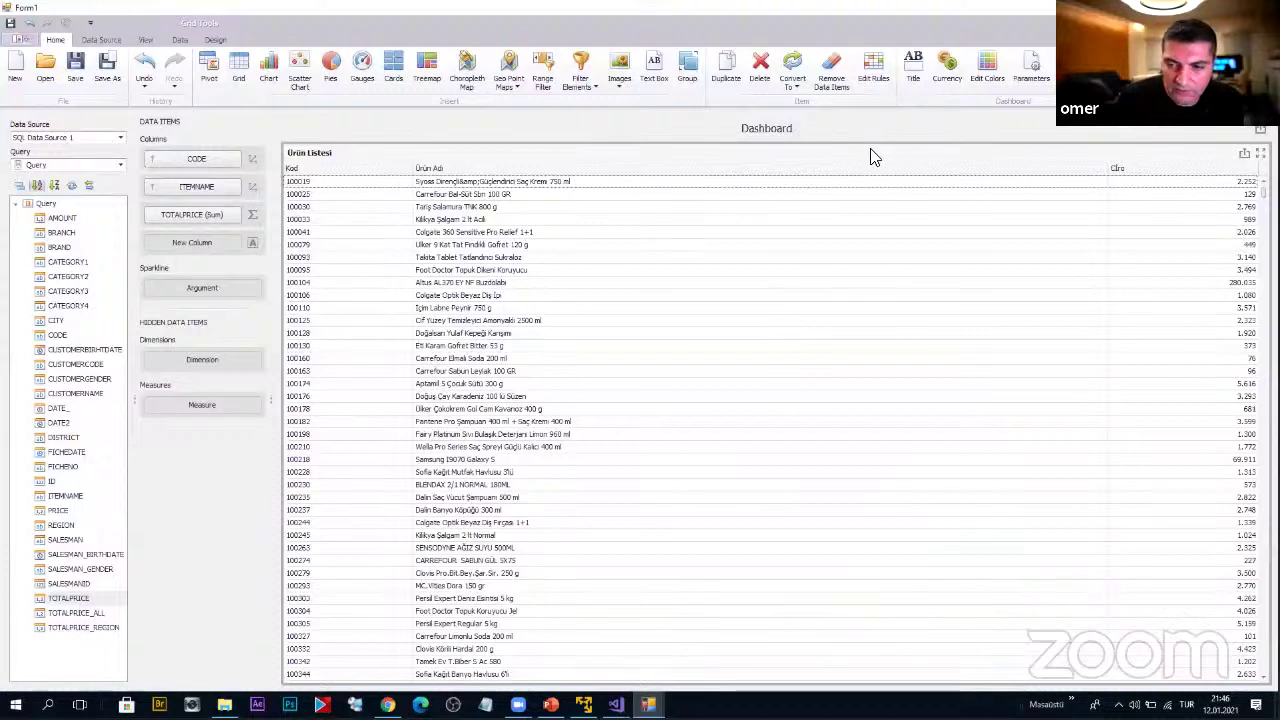
# Add PRICE as a grid column aggregated as Min
pyautogui.click(57, 436)
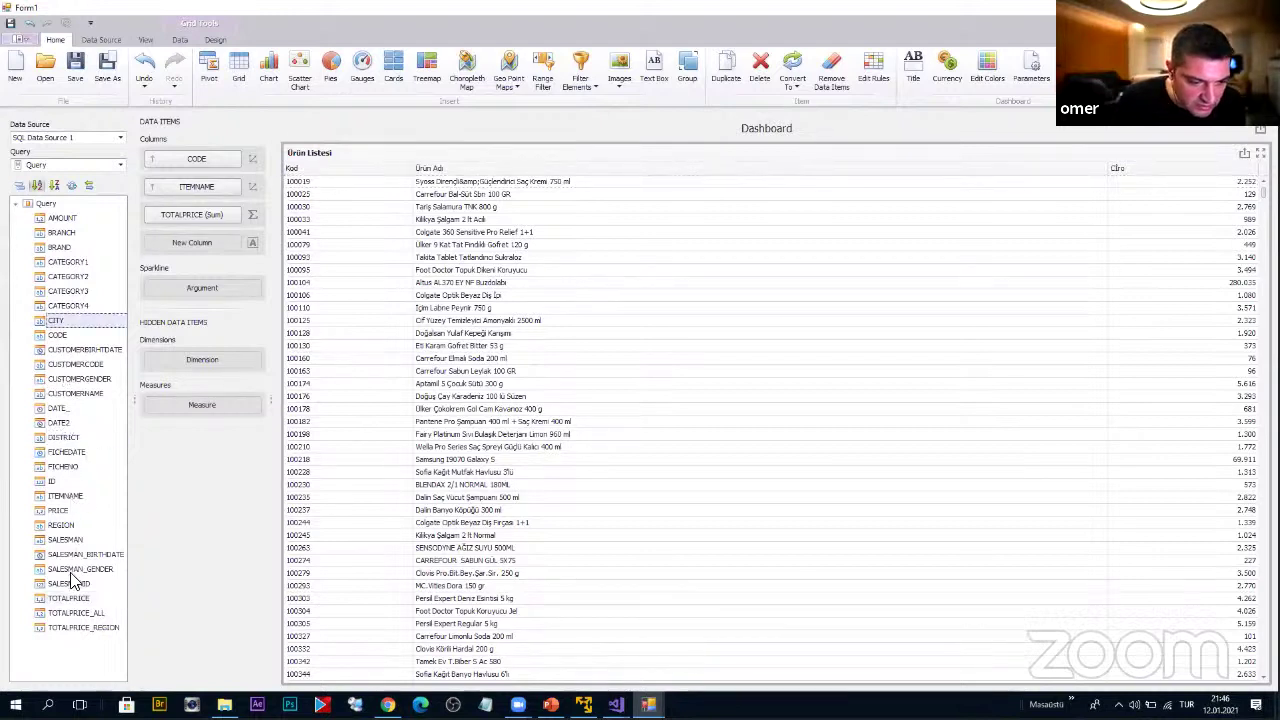
pyautogui.moveTo(57, 510)
pyautogui.mouseDown()
pyautogui.moveTo(184, 268)
pyautogui.moveTo(238, 242)
pyautogui.mouseUp()
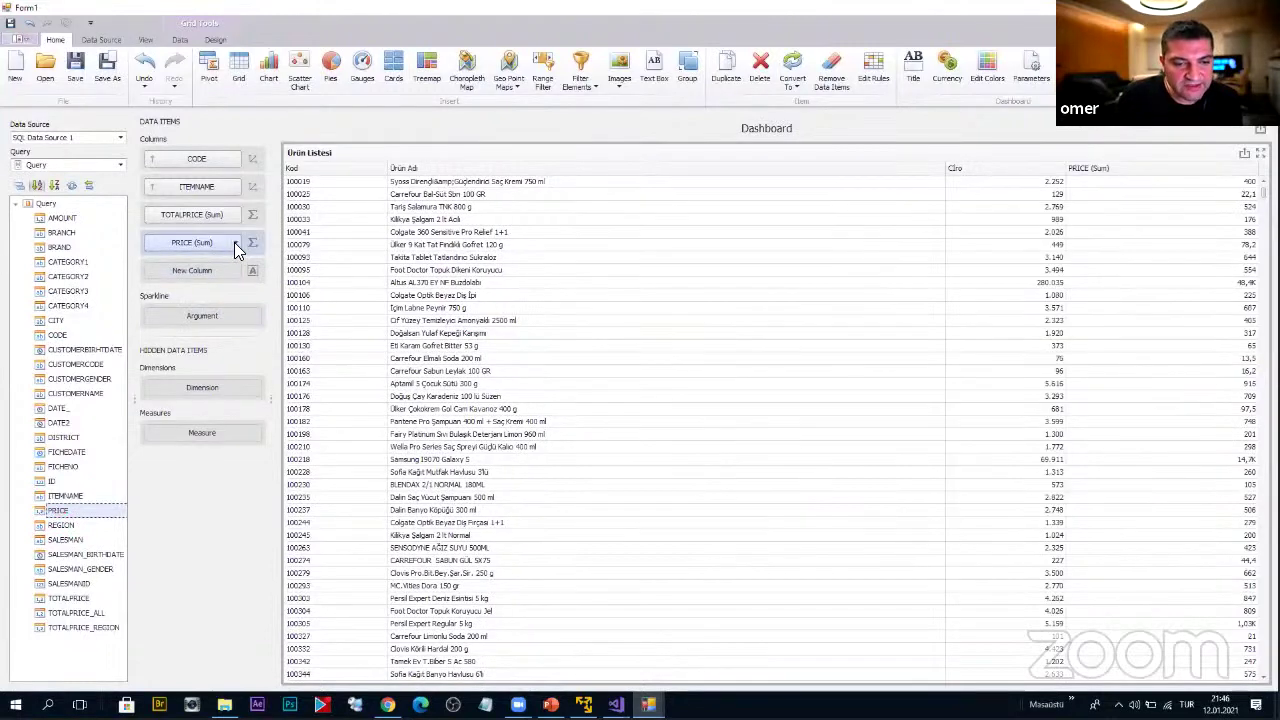
pyautogui.click(235, 242)
pyautogui.click(228, 252)
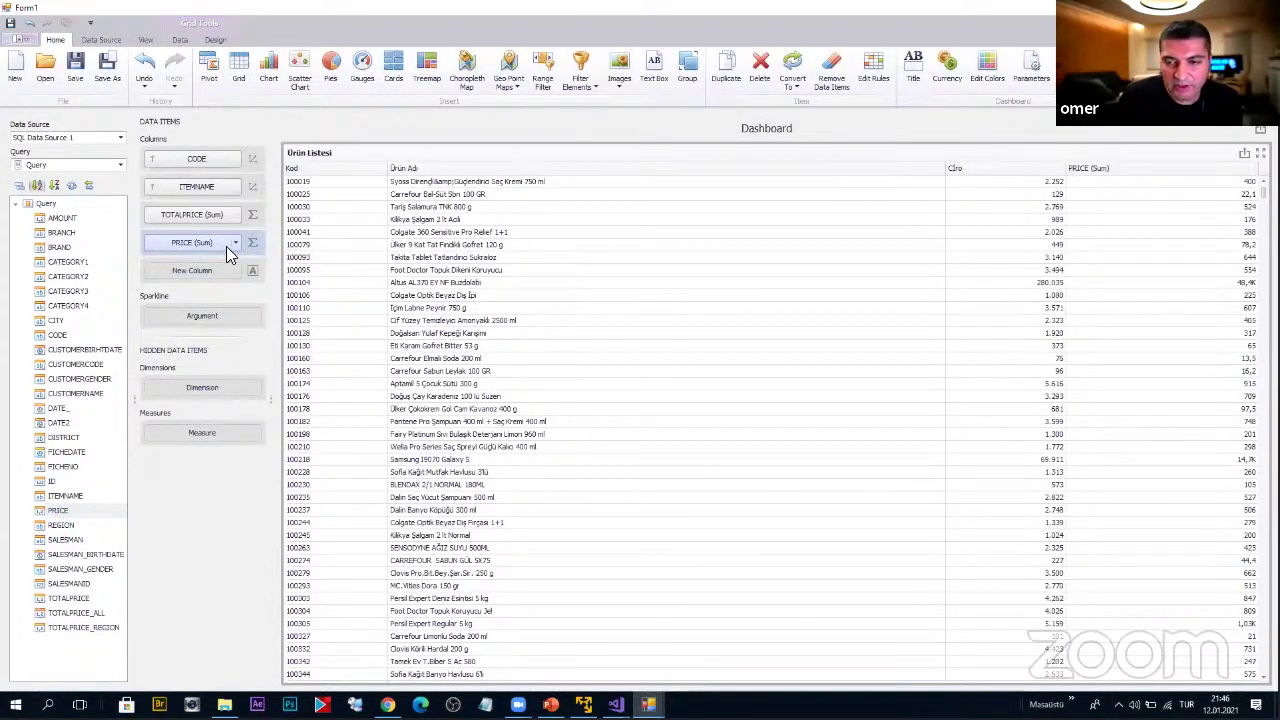
# Format PRICE (Min) as Number in Ones, precision 0, with group separators
pyautogui.click(234, 242)
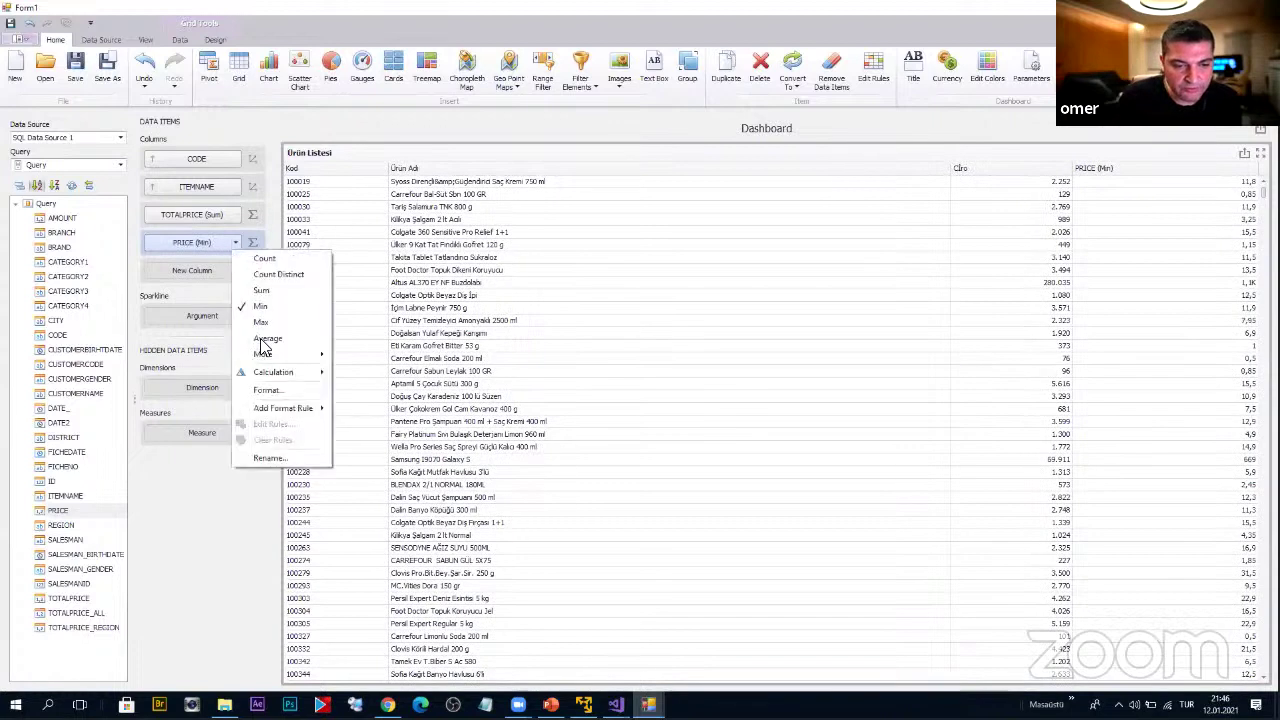
pyautogui.click(267, 390)
pyautogui.click(605, 260)
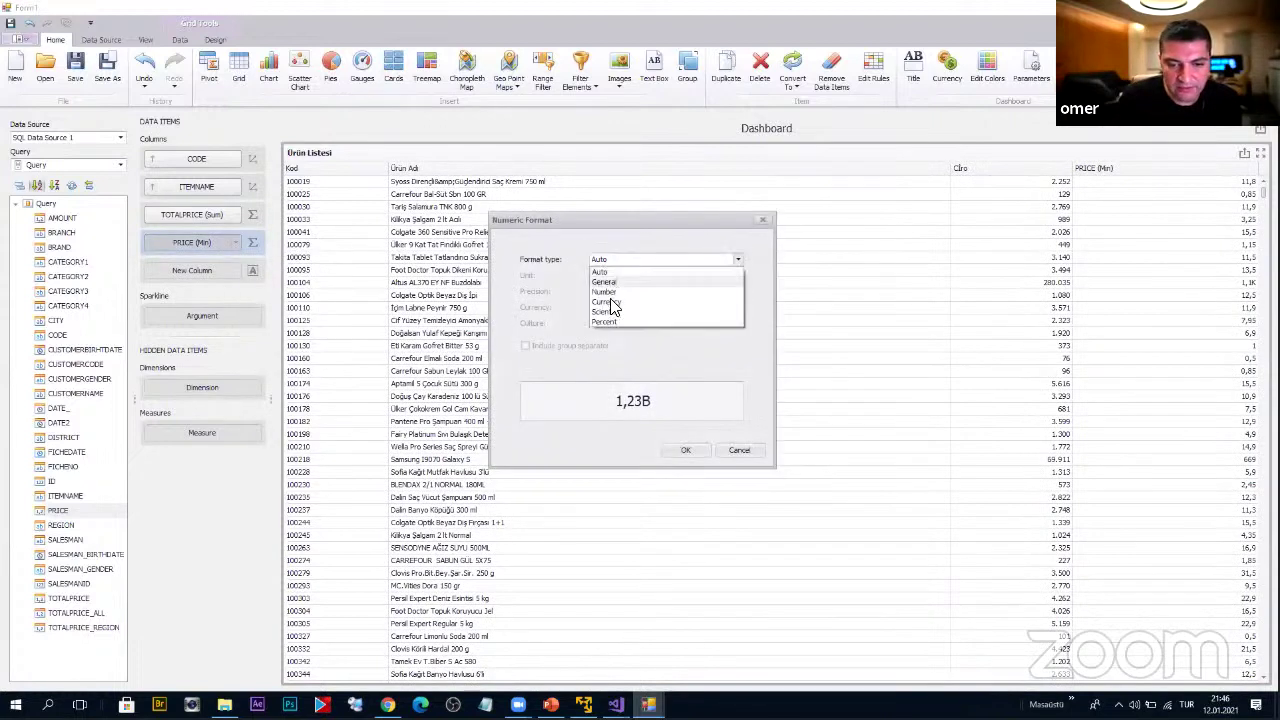
pyautogui.click(608, 291)
pyautogui.click(614, 278)
pyautogui.click(736, 292)
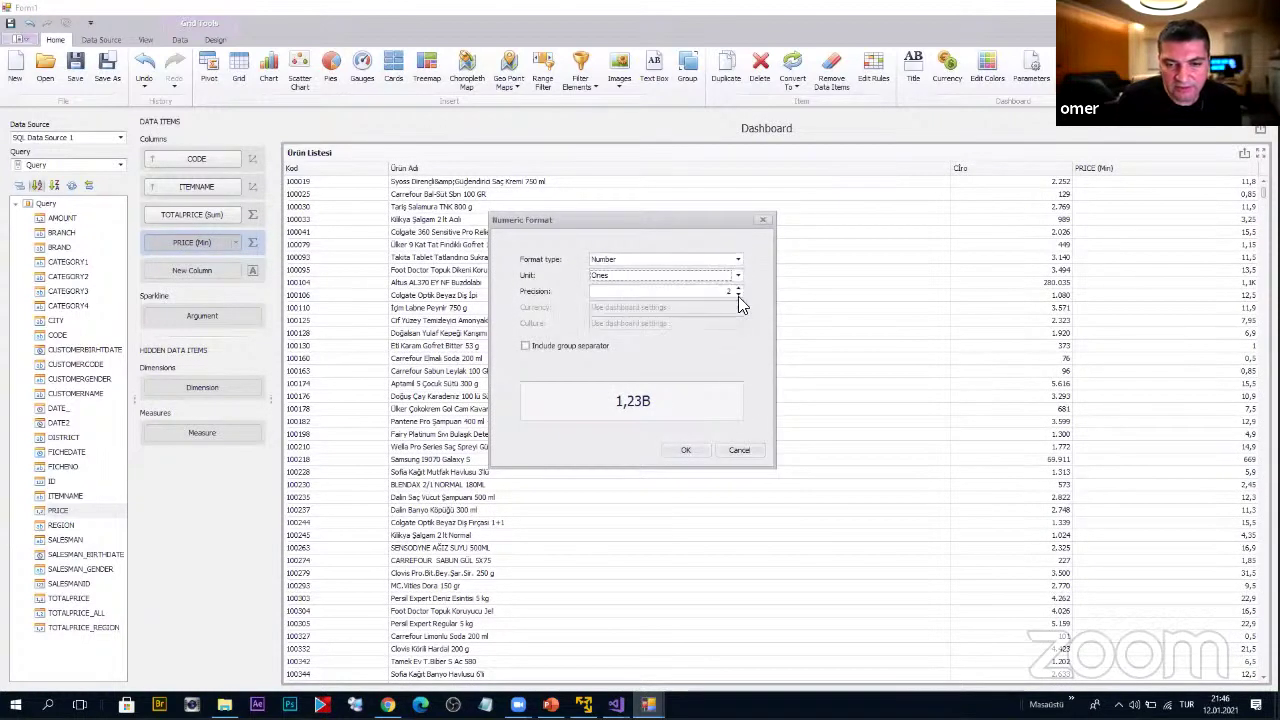
pyautogui.click(738, 294)
pyautogui.click(738, 294)
pyautogui.click(558, 340)
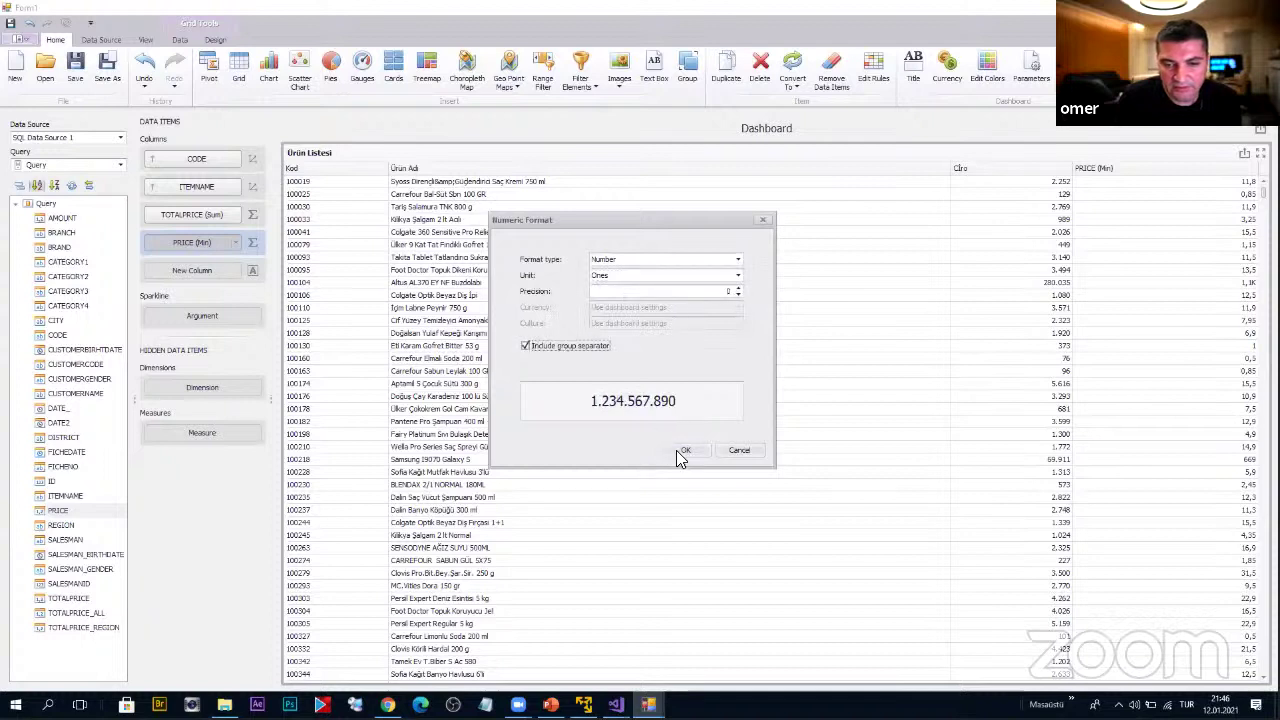
pyautogui.click(686, 450)
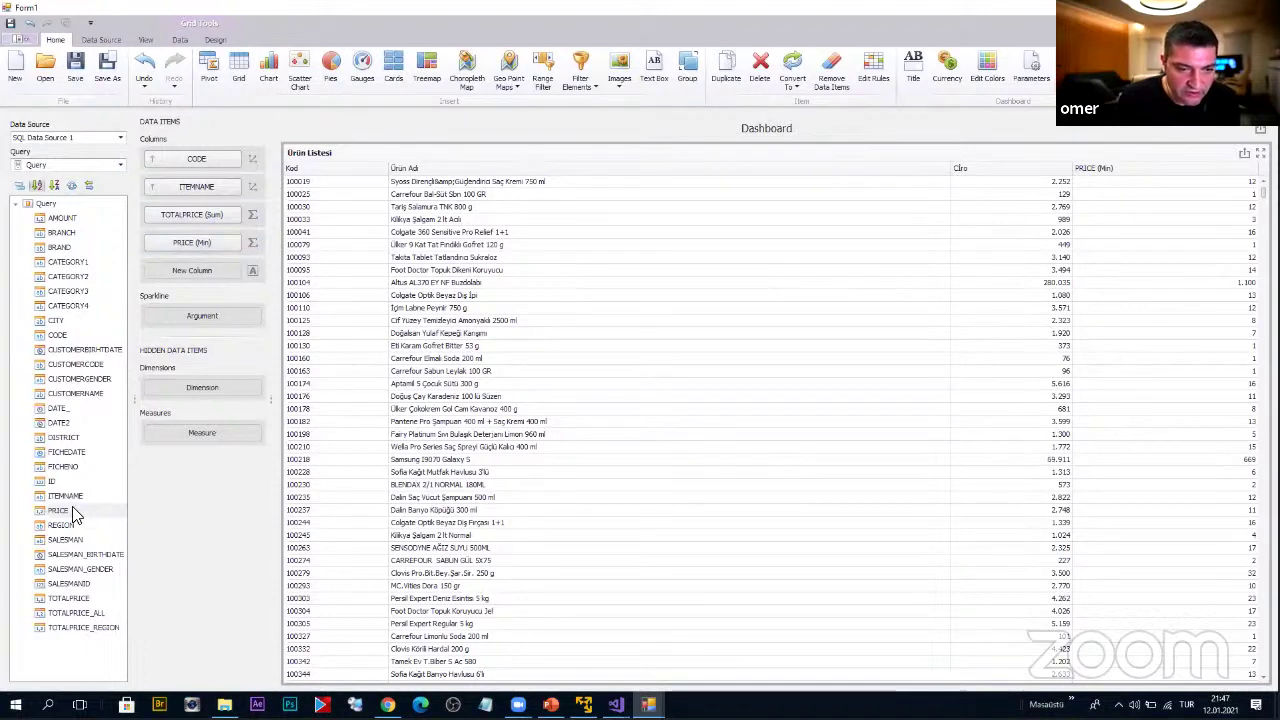
# Add another PRICE column aggregated as Max
pyautogui.moveTo(73, 513); pyautogui.dragTo(234, 270)
pyautogui.click(235, 271)
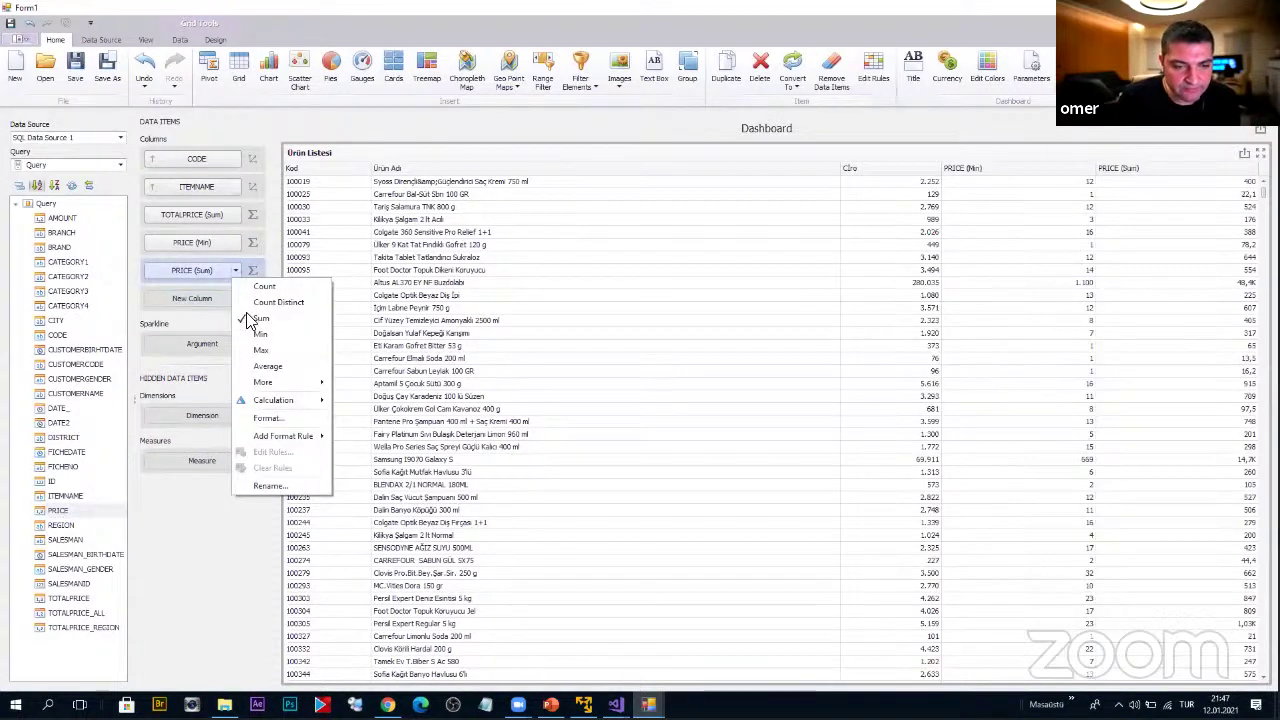
pyautogui.click(261, 351)
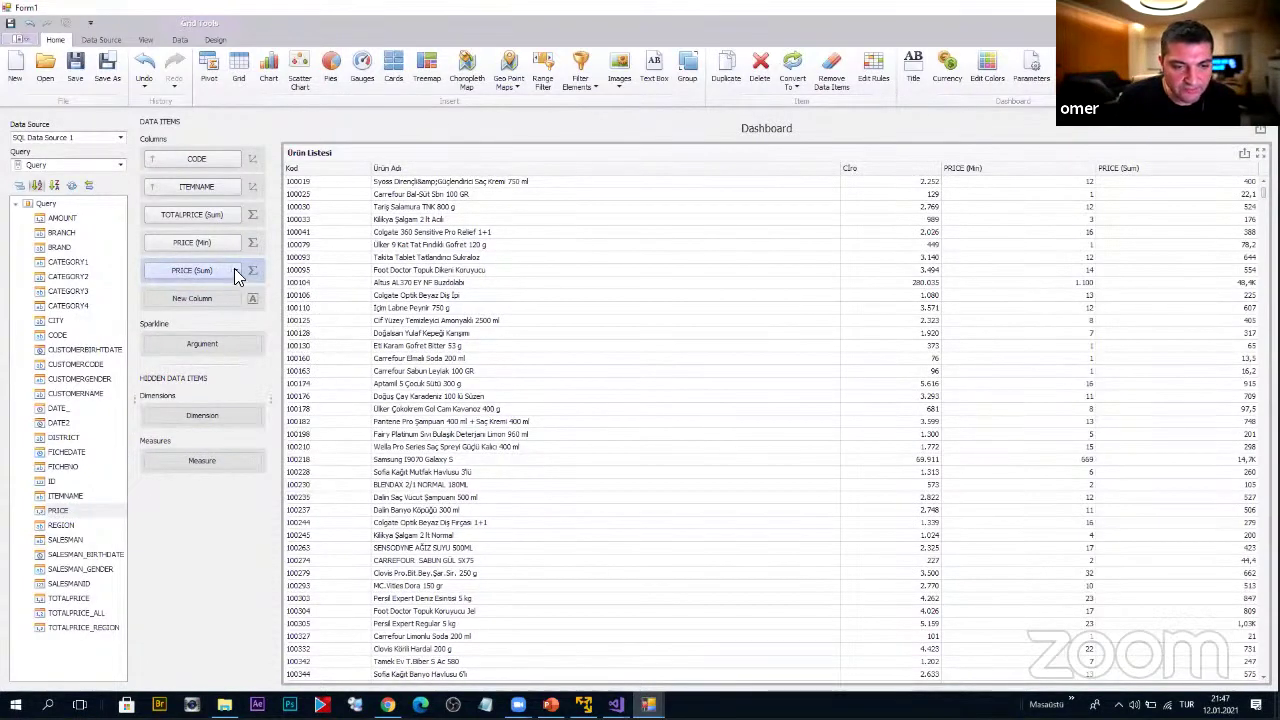
# Format PRICE (Max) as Number in Ones, precision 0, with group separators
pyautogui.click(235, 270)
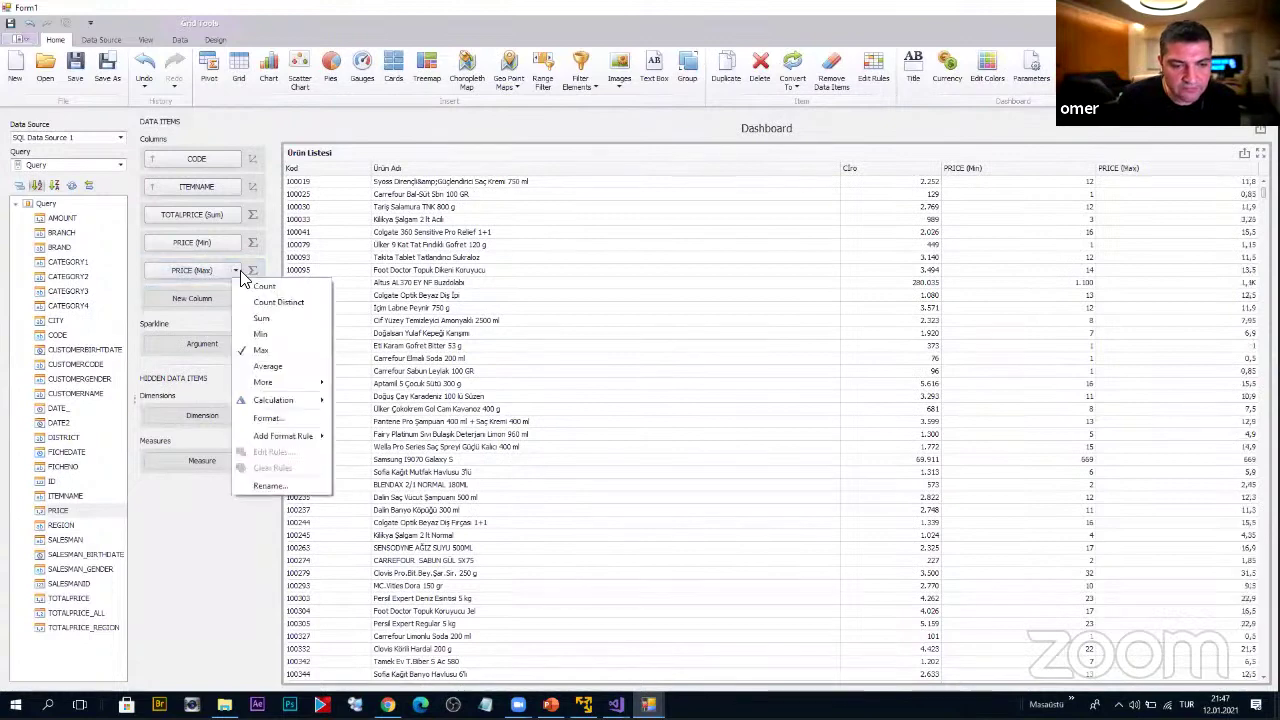
pyautogui.click(272, 416)
pyautogui.click(594, 262)
pyautogui.click(620, 283)
pyautogui.click(618, 277)
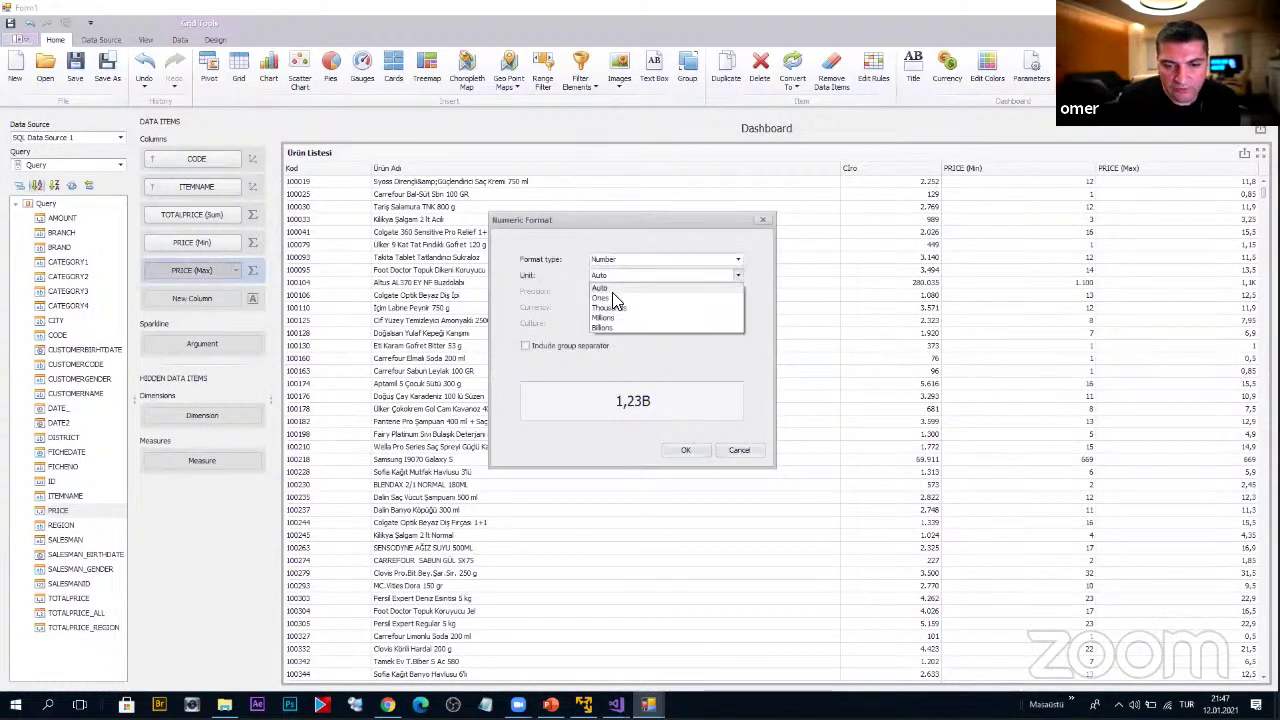
pyautogui.click(613, 292)
pyautogui.click(618, 294)
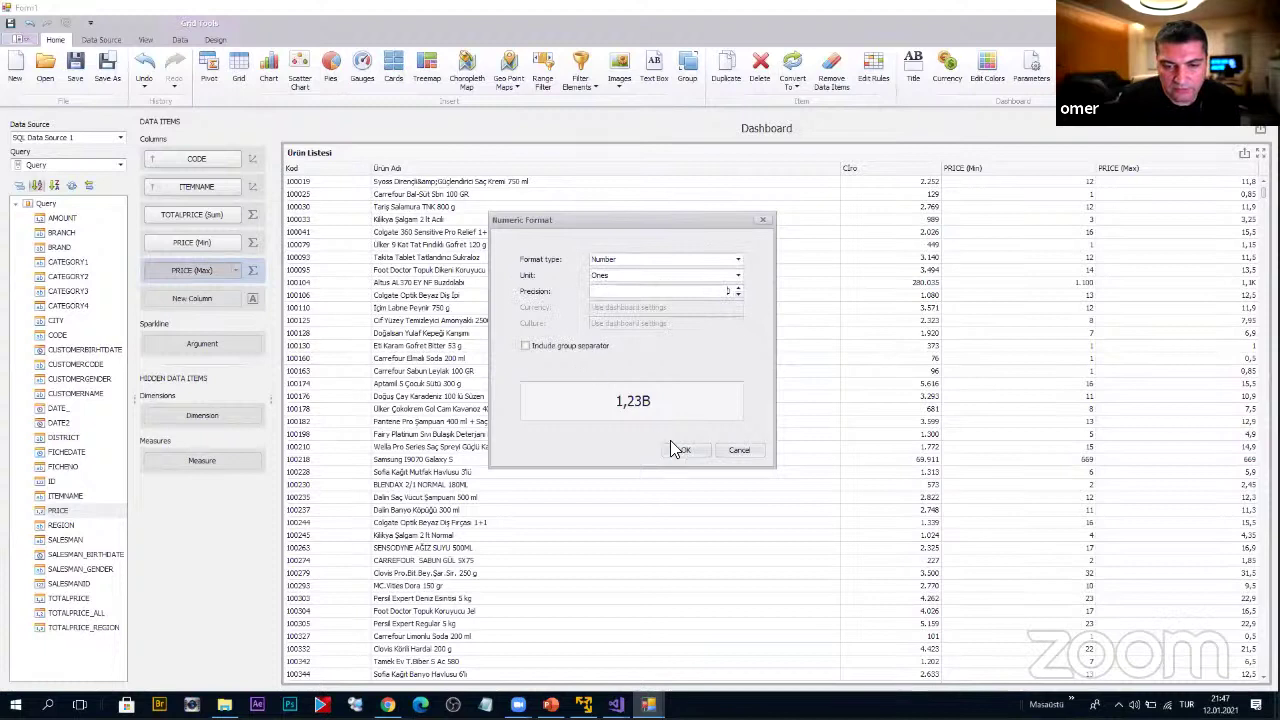
pyautogui.press('Tab')
pyautogui.press('space')
pyautogui.press('Tab')
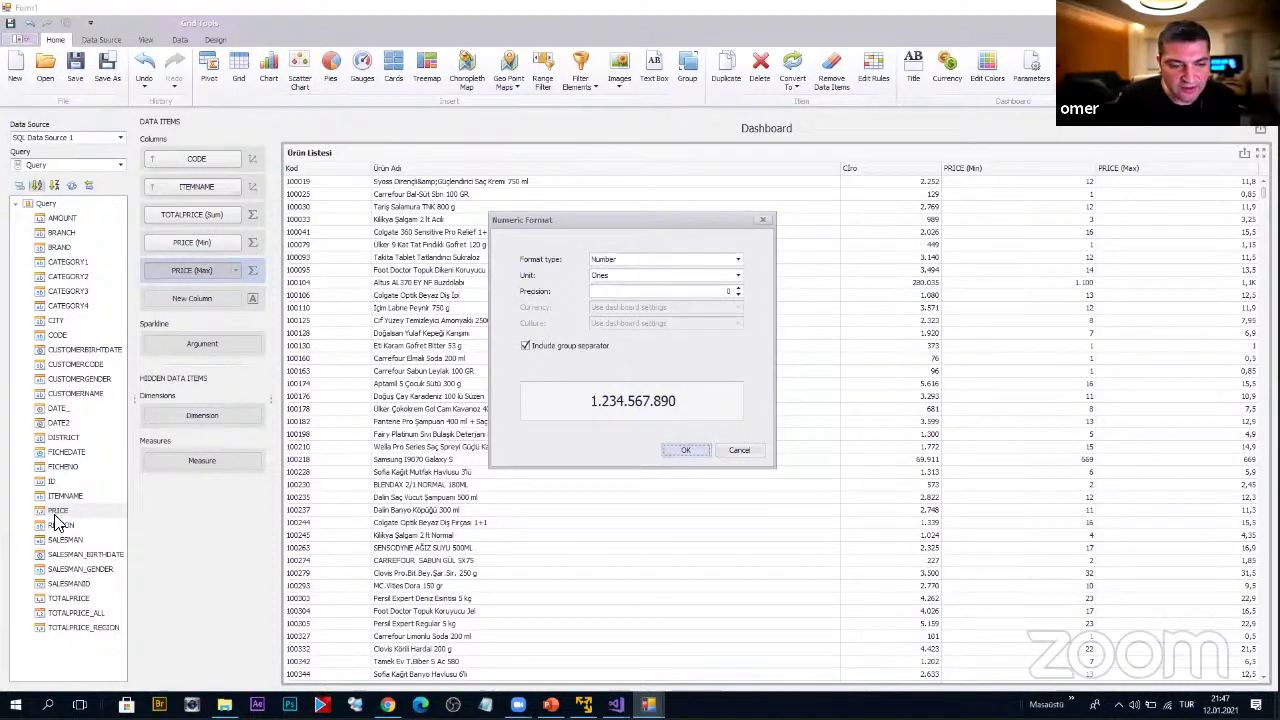
pyautogui.press('Return')
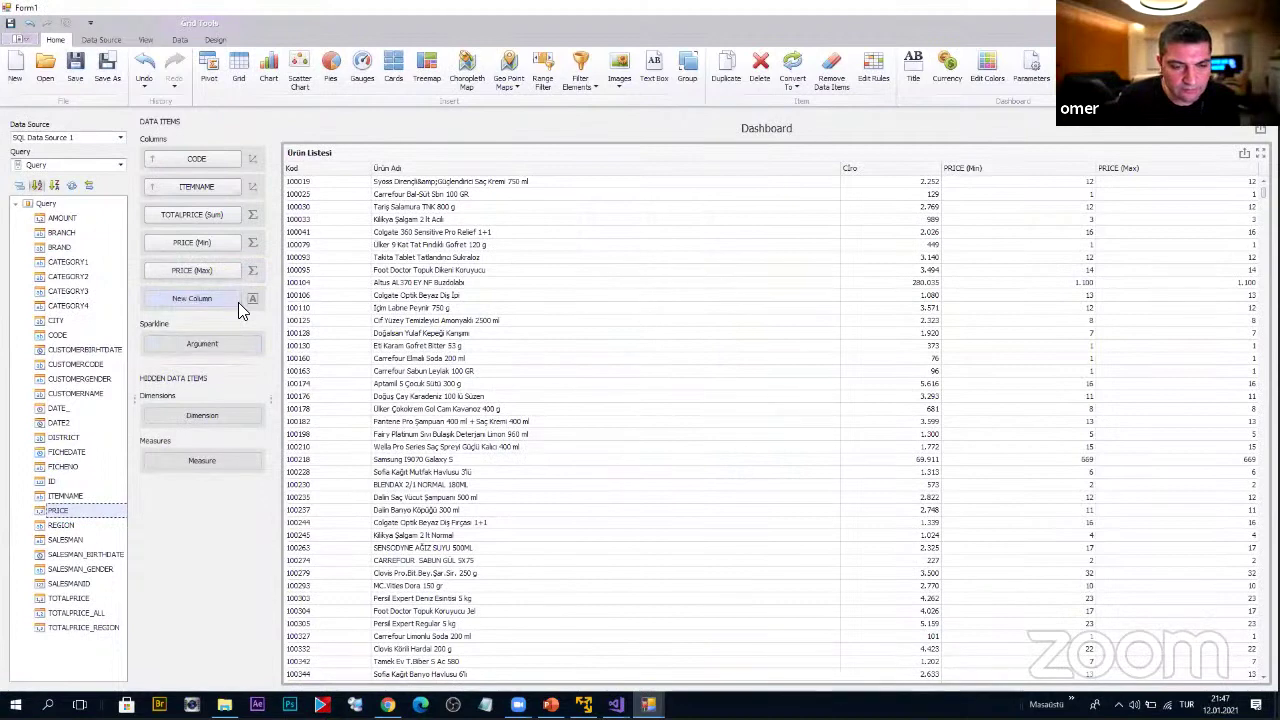
# Add a third PRICE column aggregated as Average
pyautogui.click(238, 301)
pyautogui.click(236, 298)
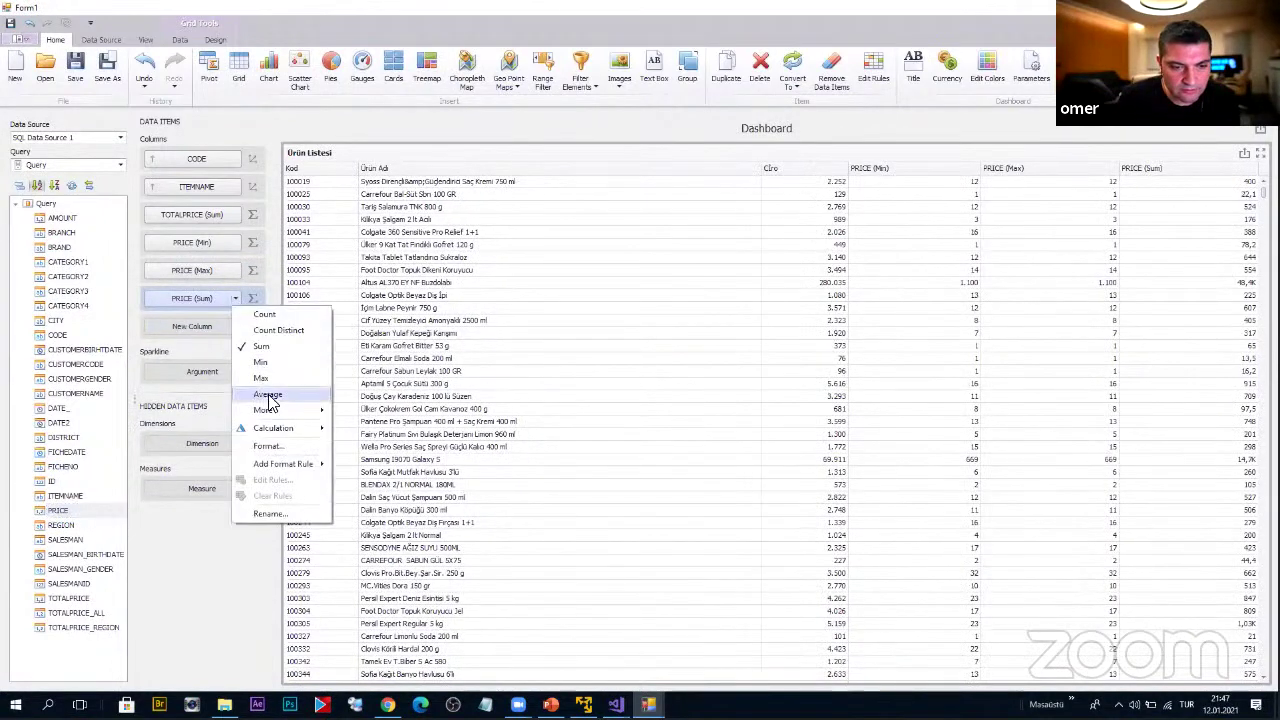
pyautogui.press('Escape')
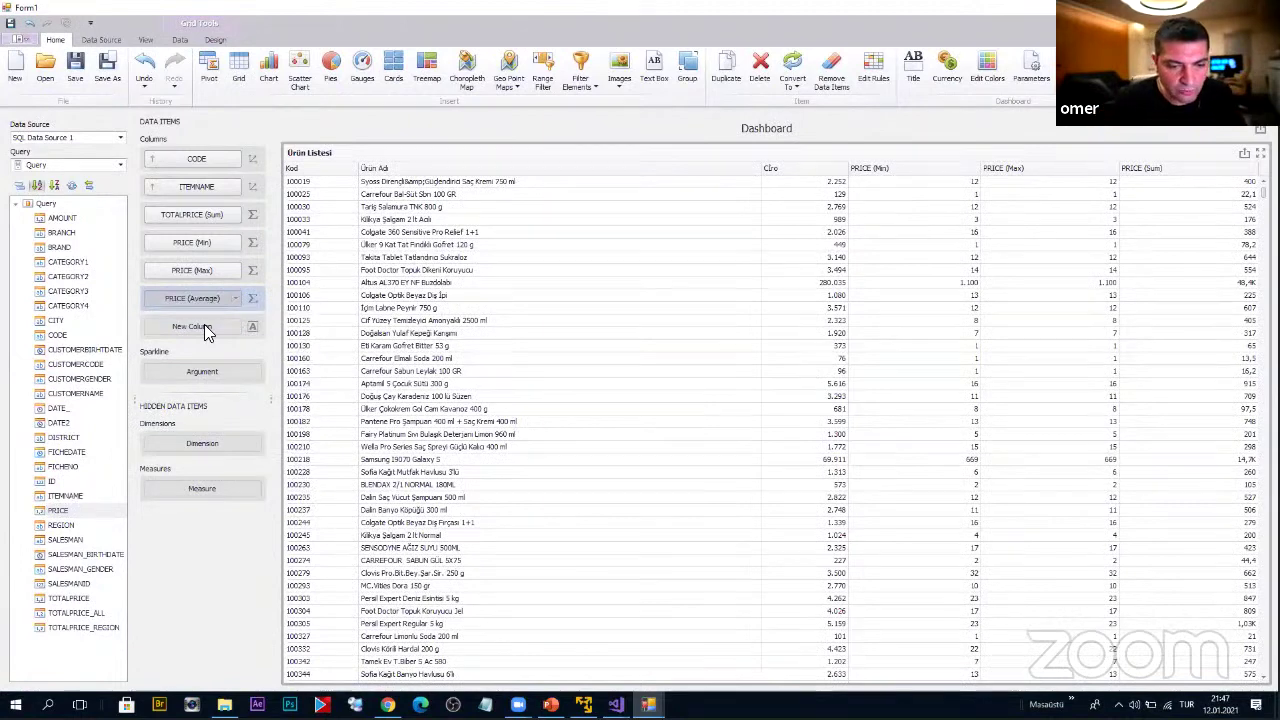
pyautogui.click(236, 298)
# Format PRICE (Average) as Number in Ones with group separators
pyautogui.click(289, 446)
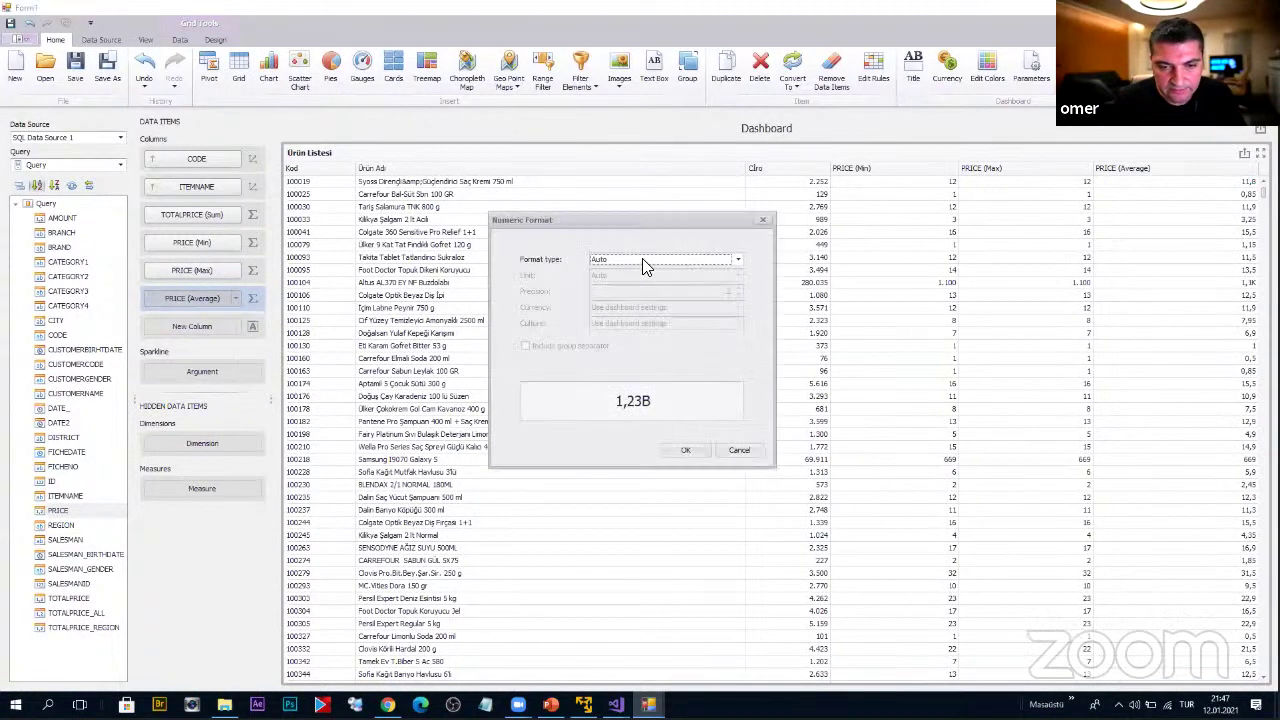
pyautogui.click(642, 258)
pyautogui.click(630, 292)
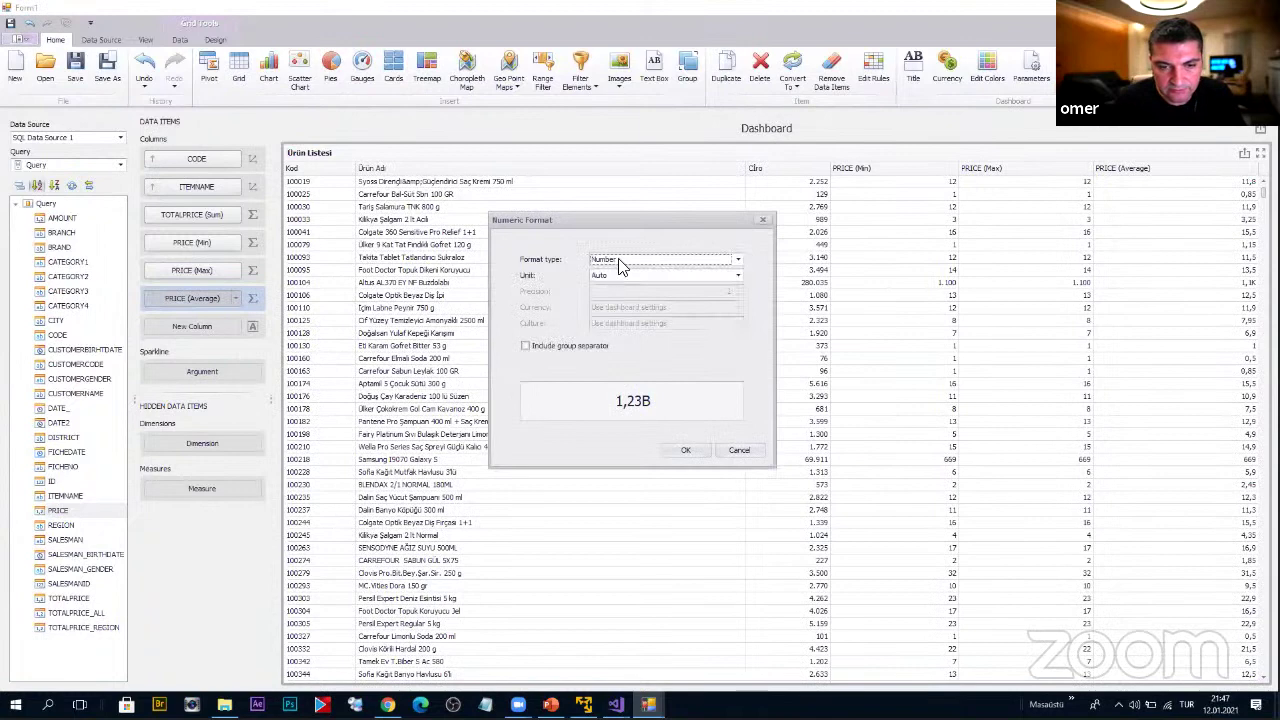
pyautogui.click(614, 264)
pyautogui.click(612, 290)
pyautogui.click(620, 276)
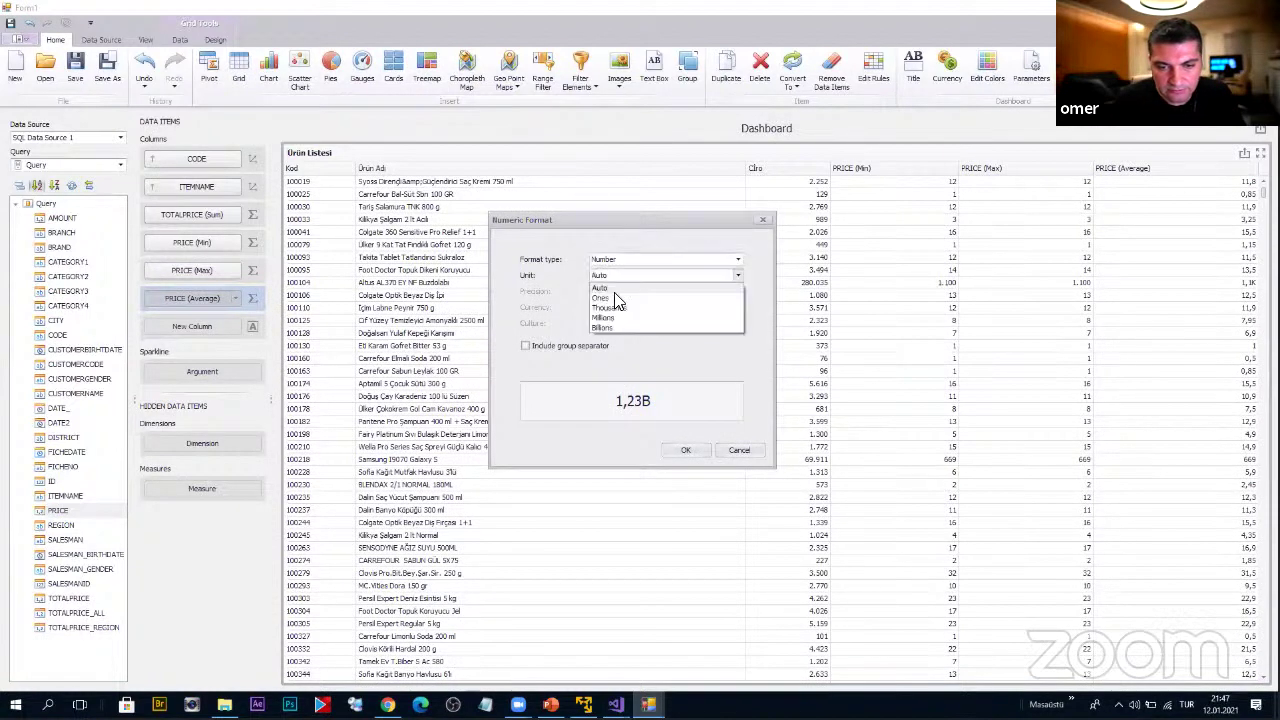
pyautogui.click(600, 298)
pyautogui.click(574, 345)
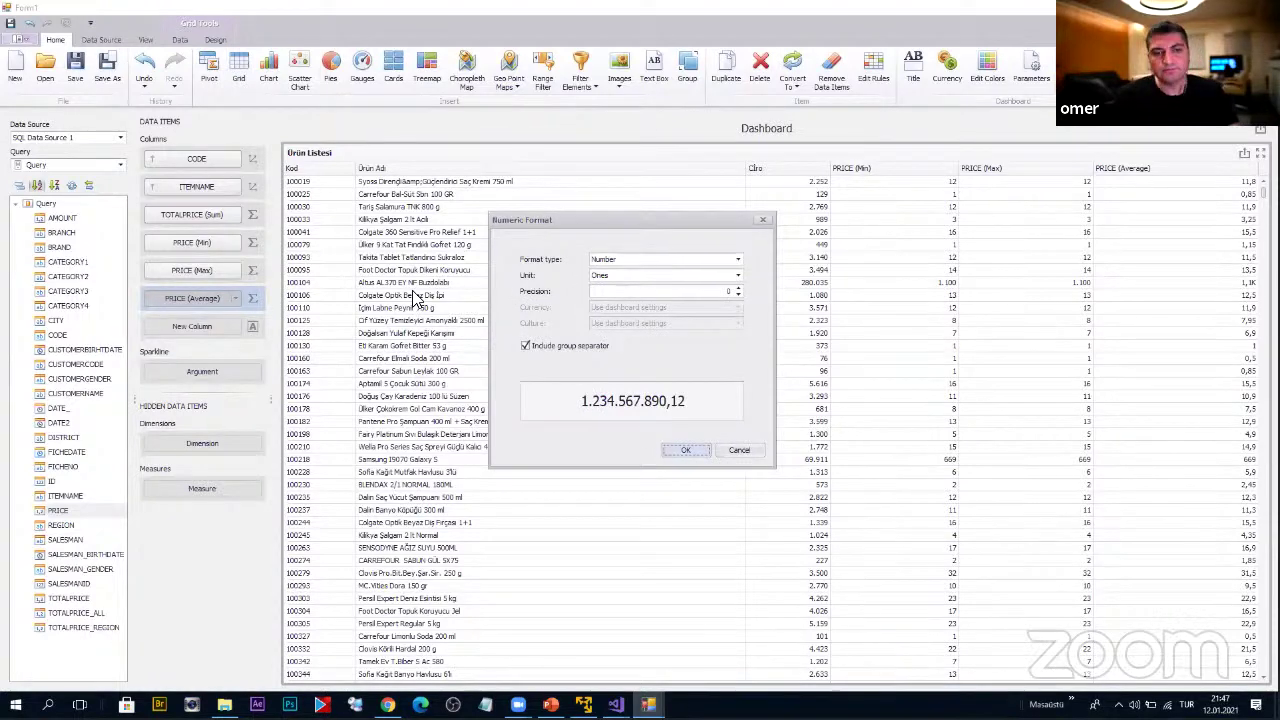
pyautogui.press('Return')
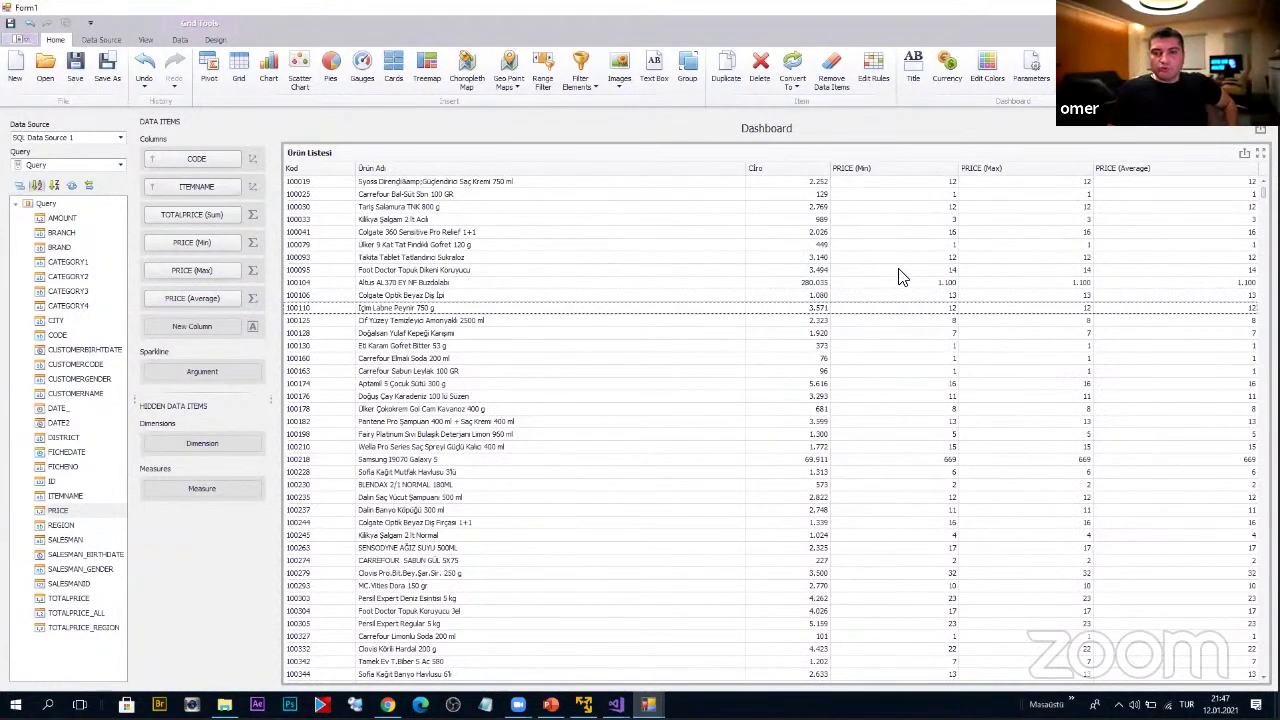
# In Edit Names, caption PRICE Min 'En düşük fiyat', Max 'En yüksek Fiyat', Average 'Ortalama Fiyat'
pyautogui.rightClick(682, 150)
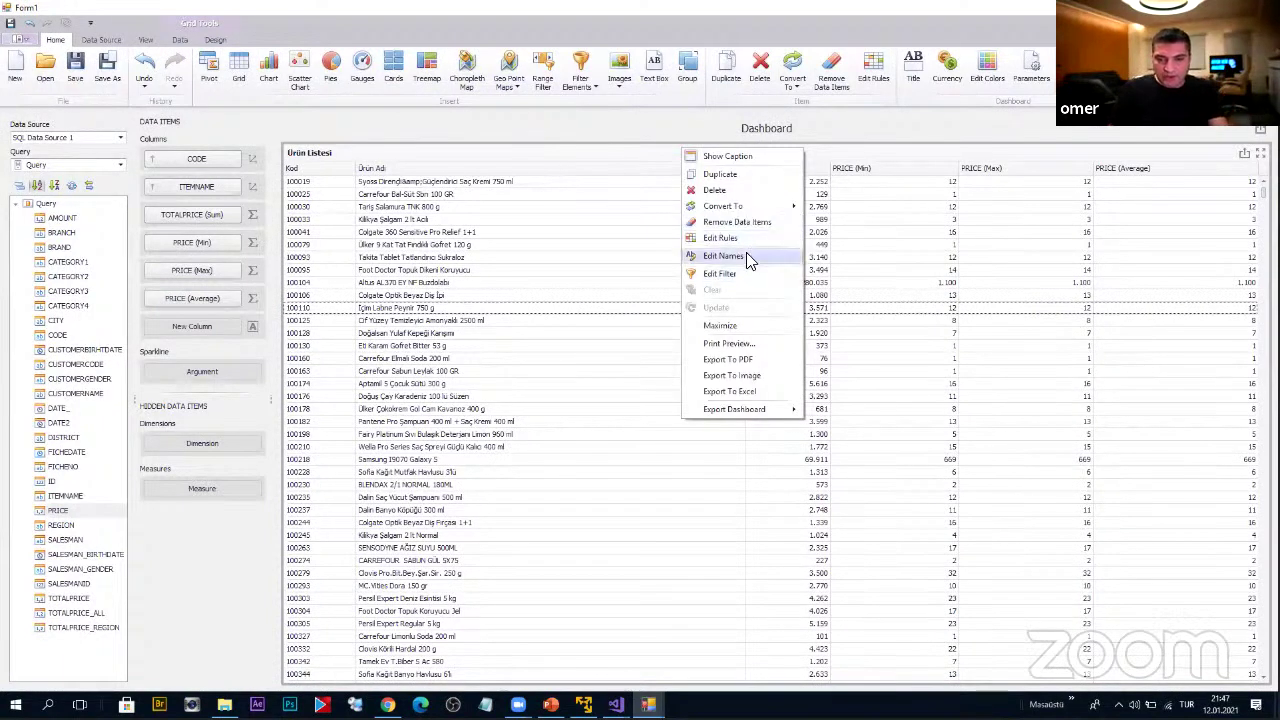
pyautogui.click(746, 256)
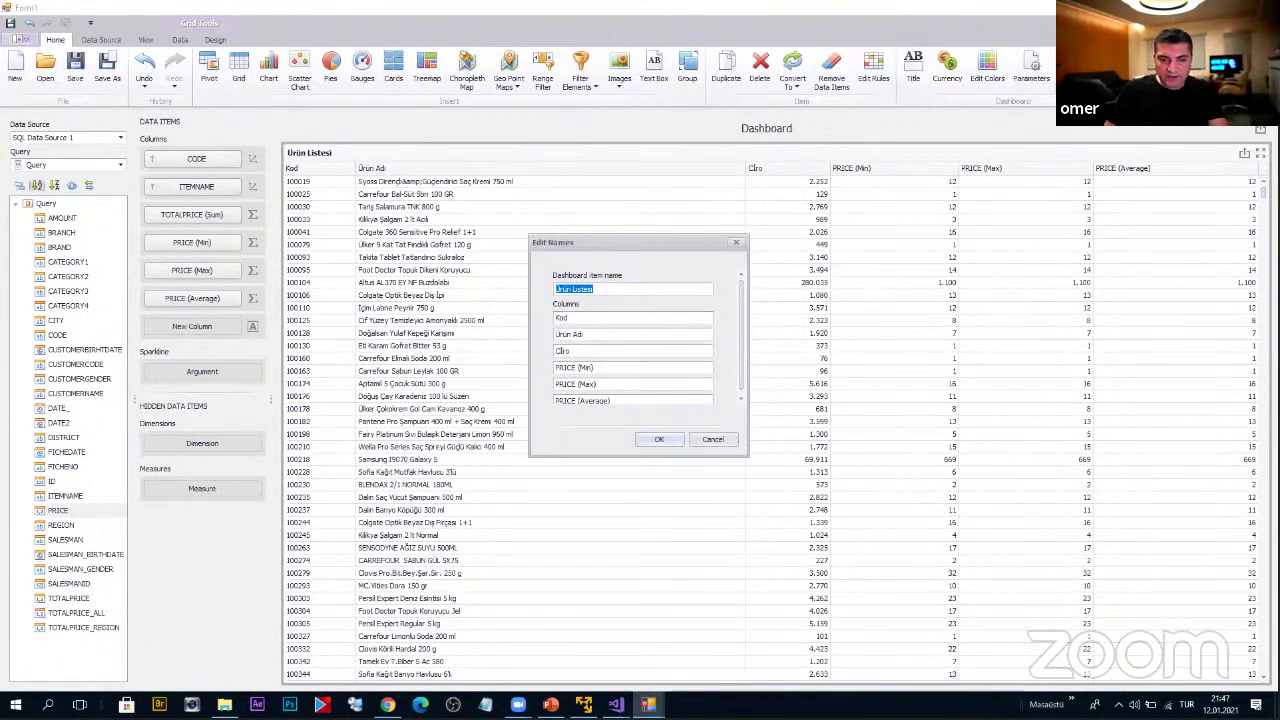
pyautogui.press('Tab')
pyautogui.press('Tab')
pyautogui.press('Tab')
pyautogui.press('Tab')
pyautogui.write('En düşü')
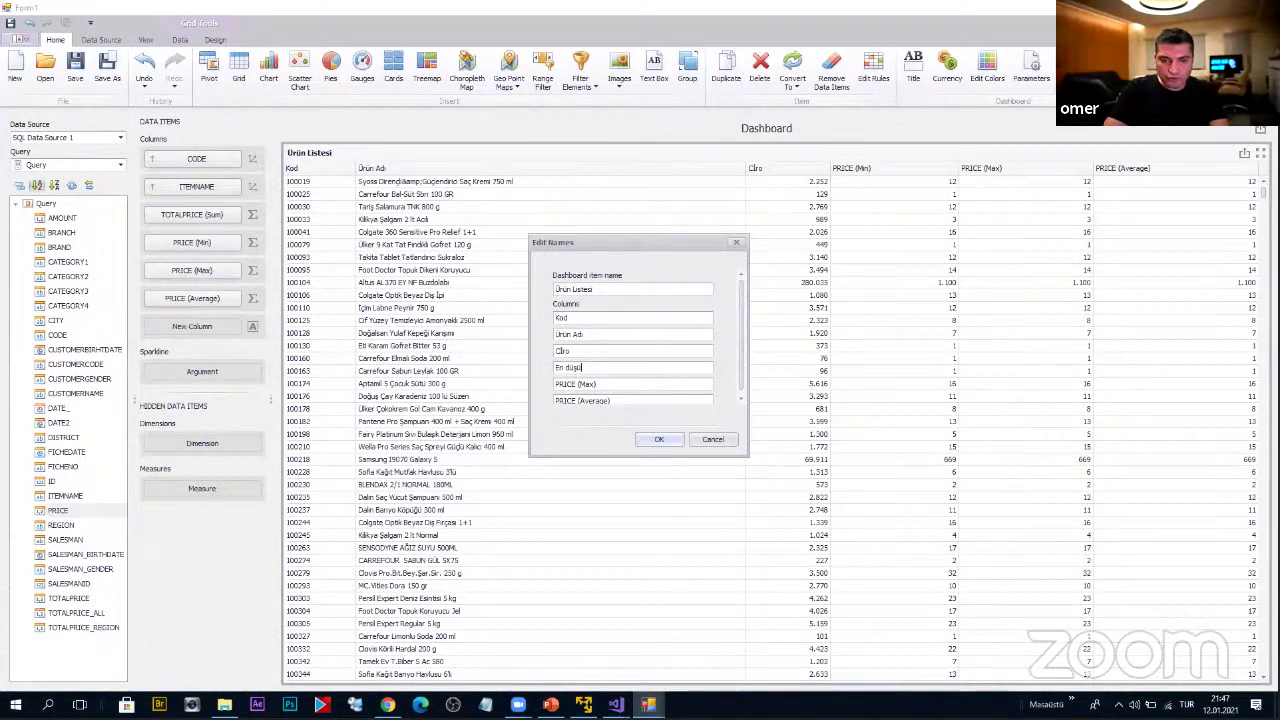
pyautogui.write('k fiyat')
pyautogui.press('Tab')
pyautogui.write('E')
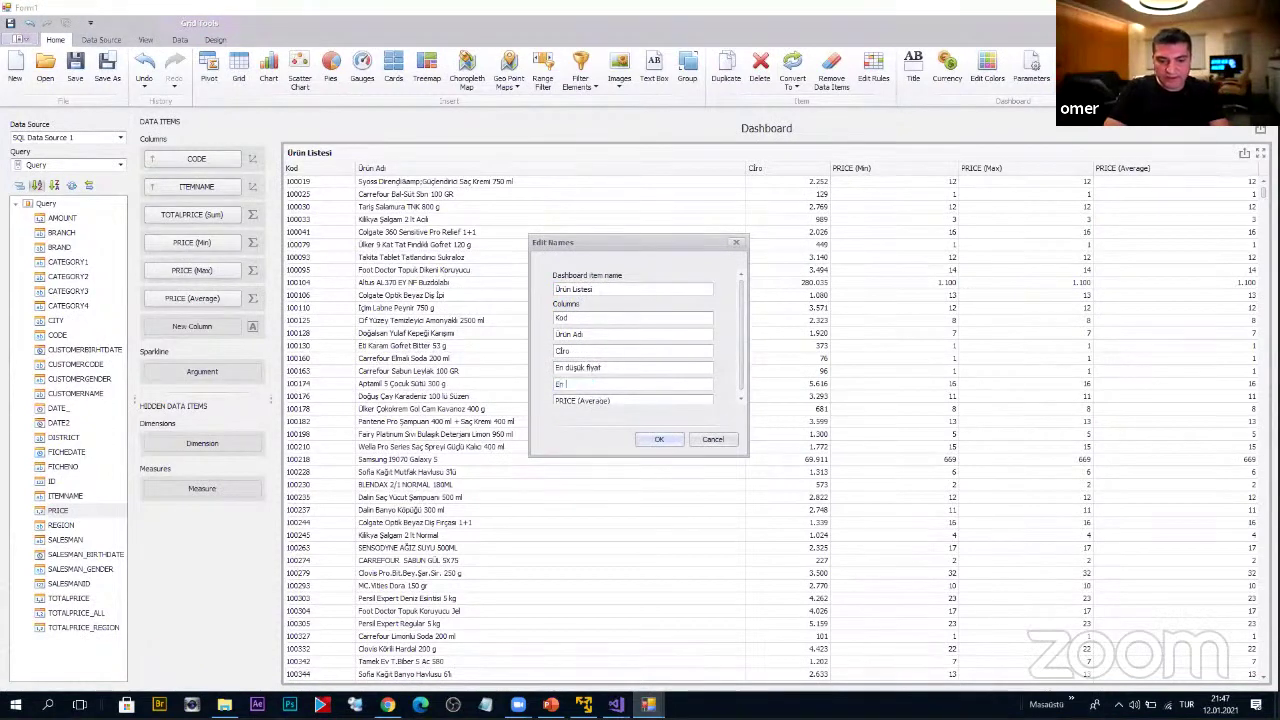
pyautogui.write('n yüksek Fiyat')
pyautogui.press('Tab')
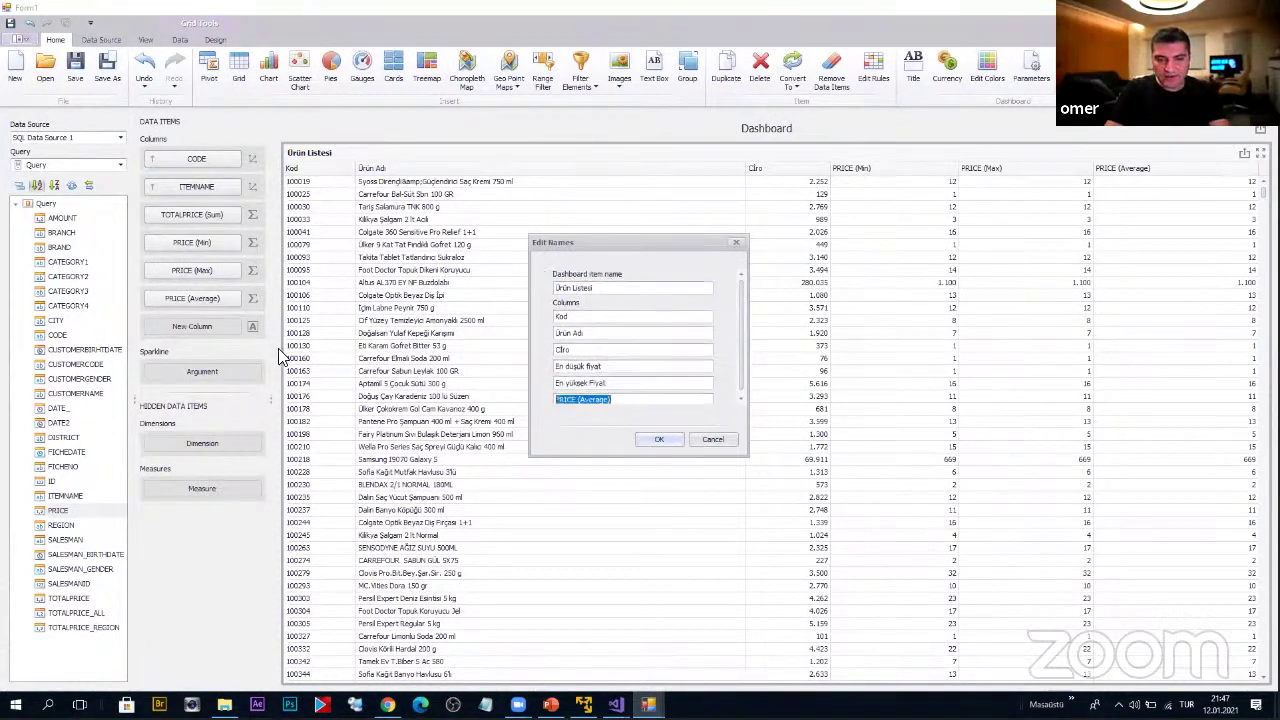
pyautogui.write('Ortalama')
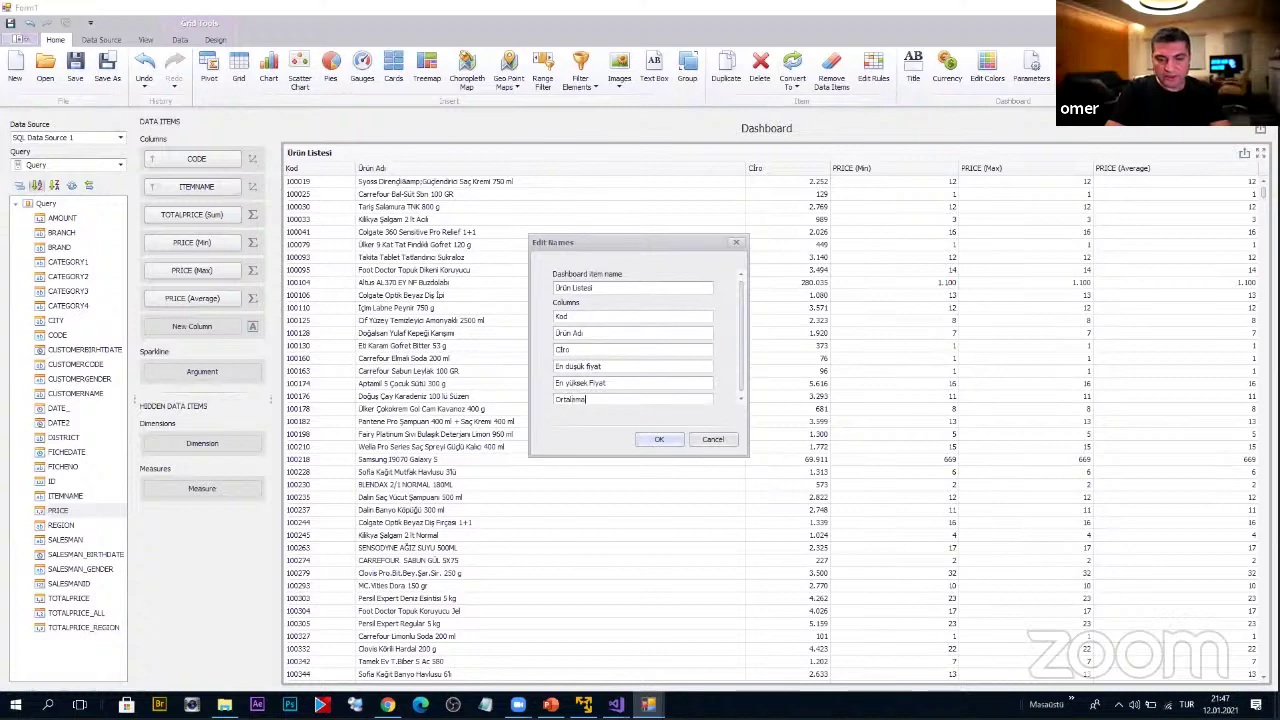
pyautogui.press('Return')
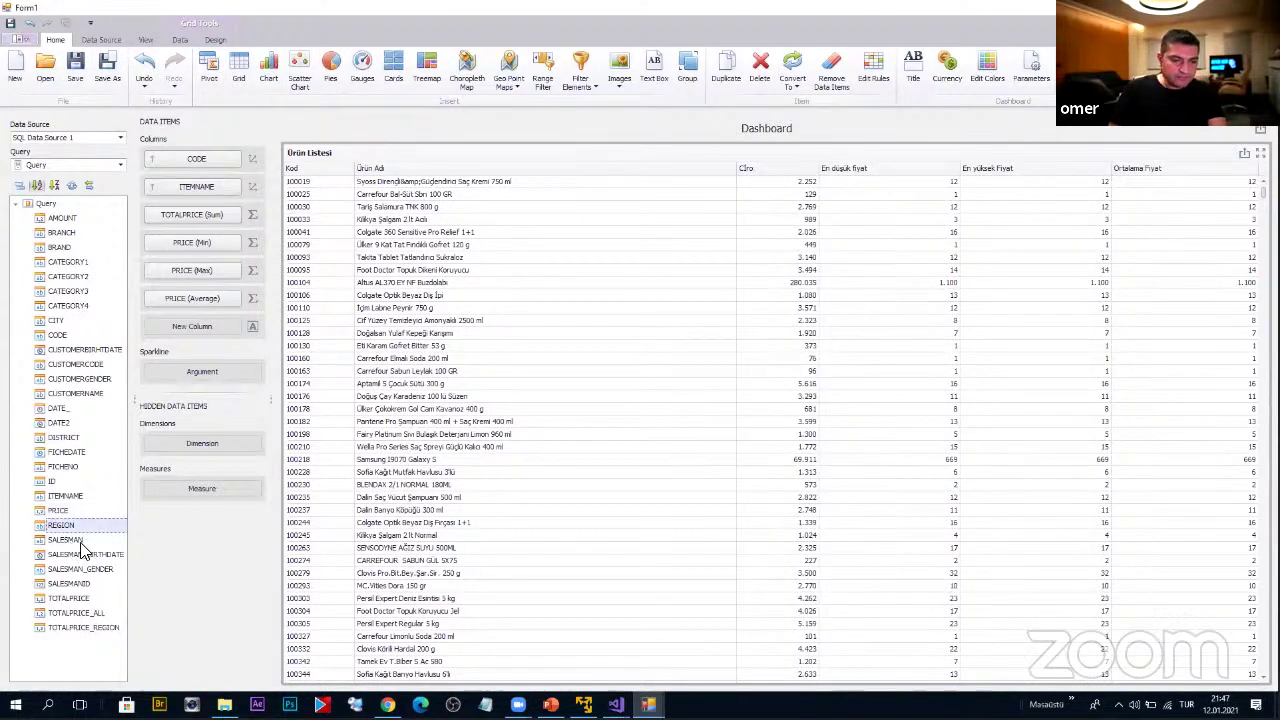
# Add an AMOUNT (Sum) column formatted as Number in Ones
pyautogui.click(66, 584)
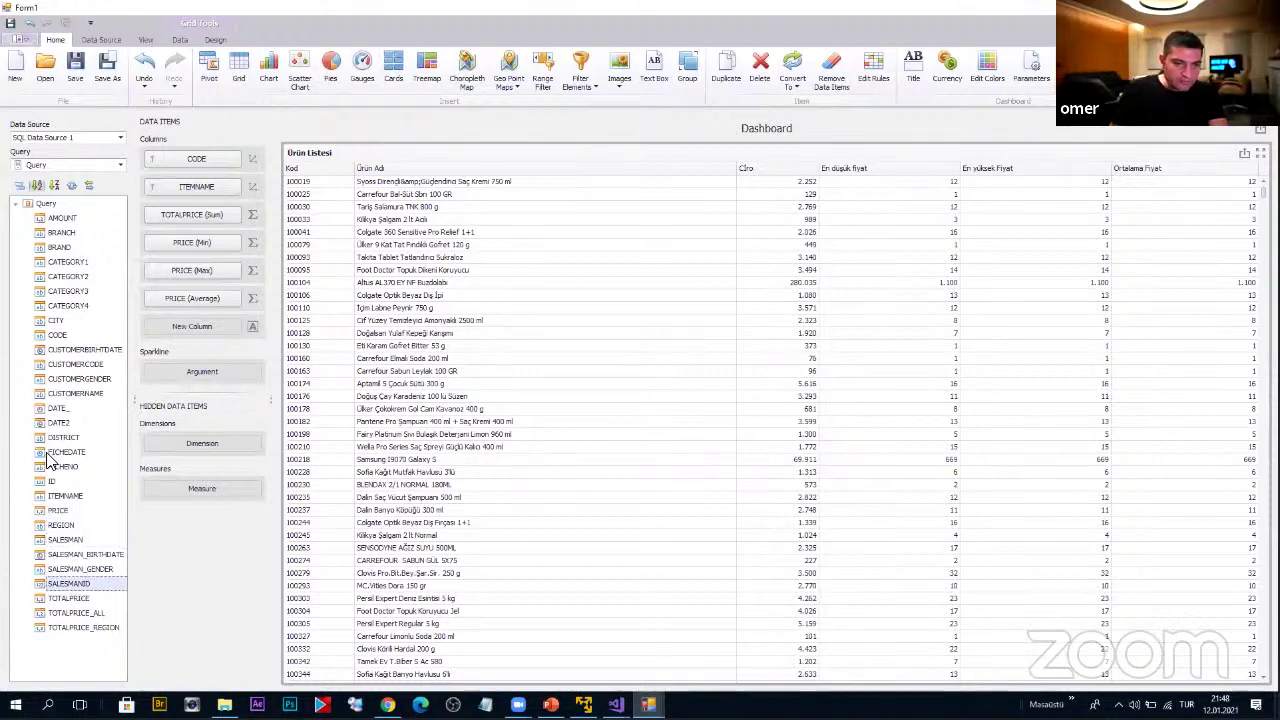
pyautogui.moveTo(65, 222); pyautogui.dragTo(238, 326)
pyautogui.click(233, 330)
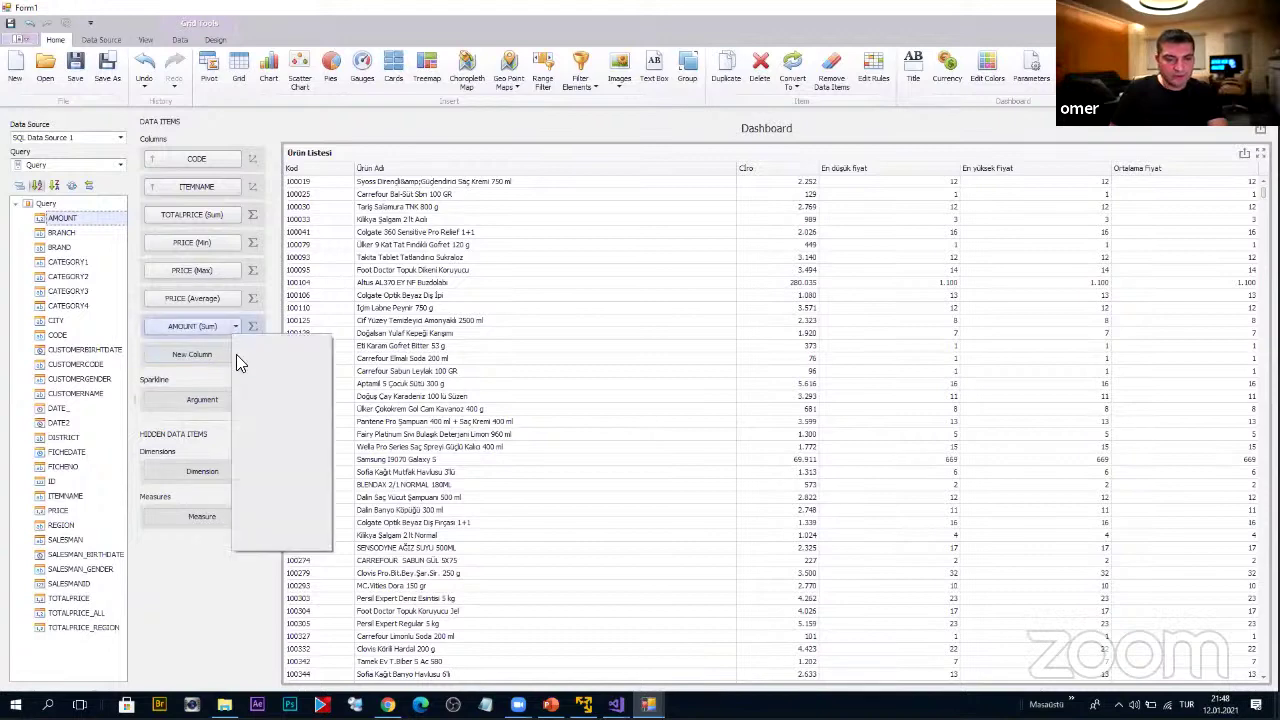
pyautogui.moveTo(266, 462)
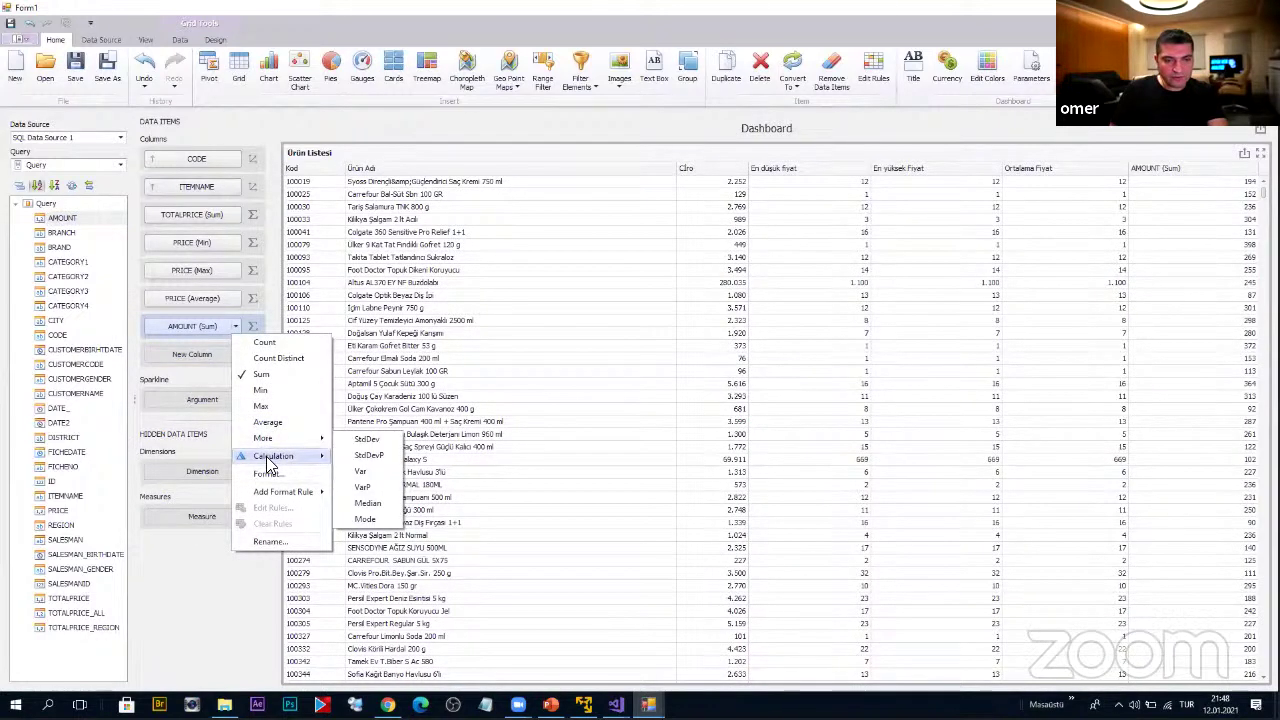
pyautogui.click(266, 473)
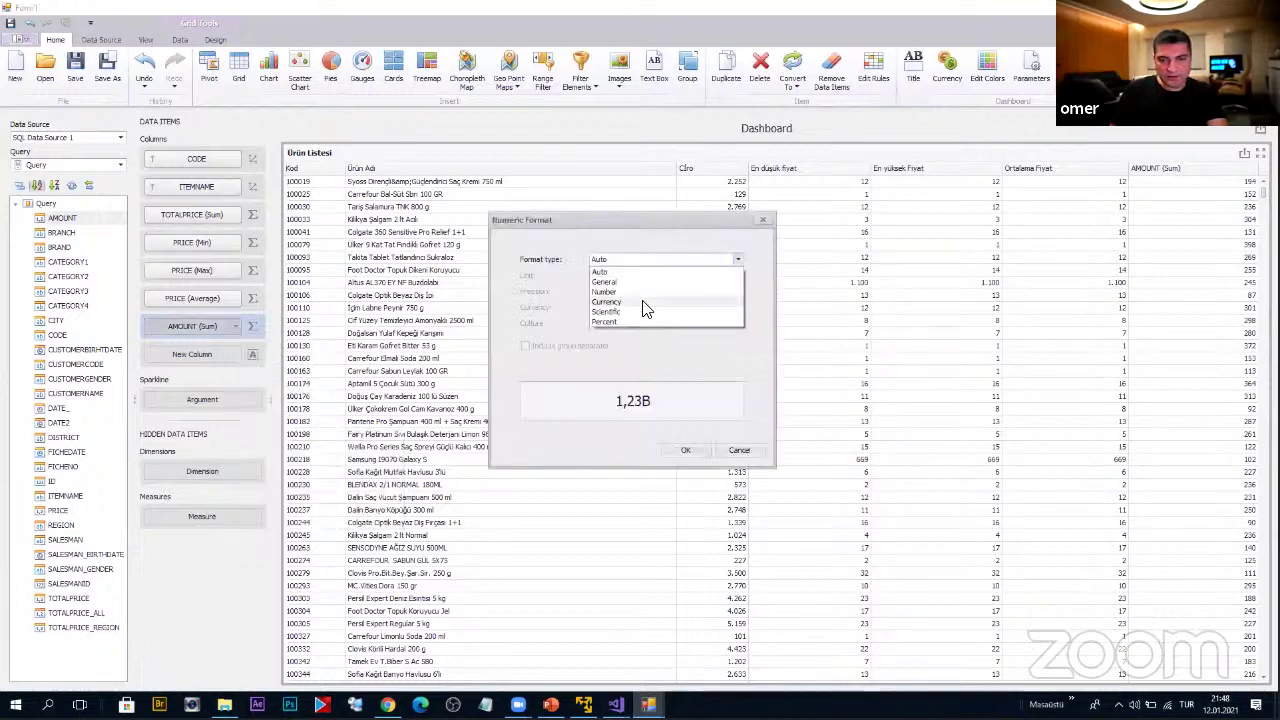
pyautogui.click(612, 291)
pyautogui.click(623, 277)
pyautogui.click(614, 296)
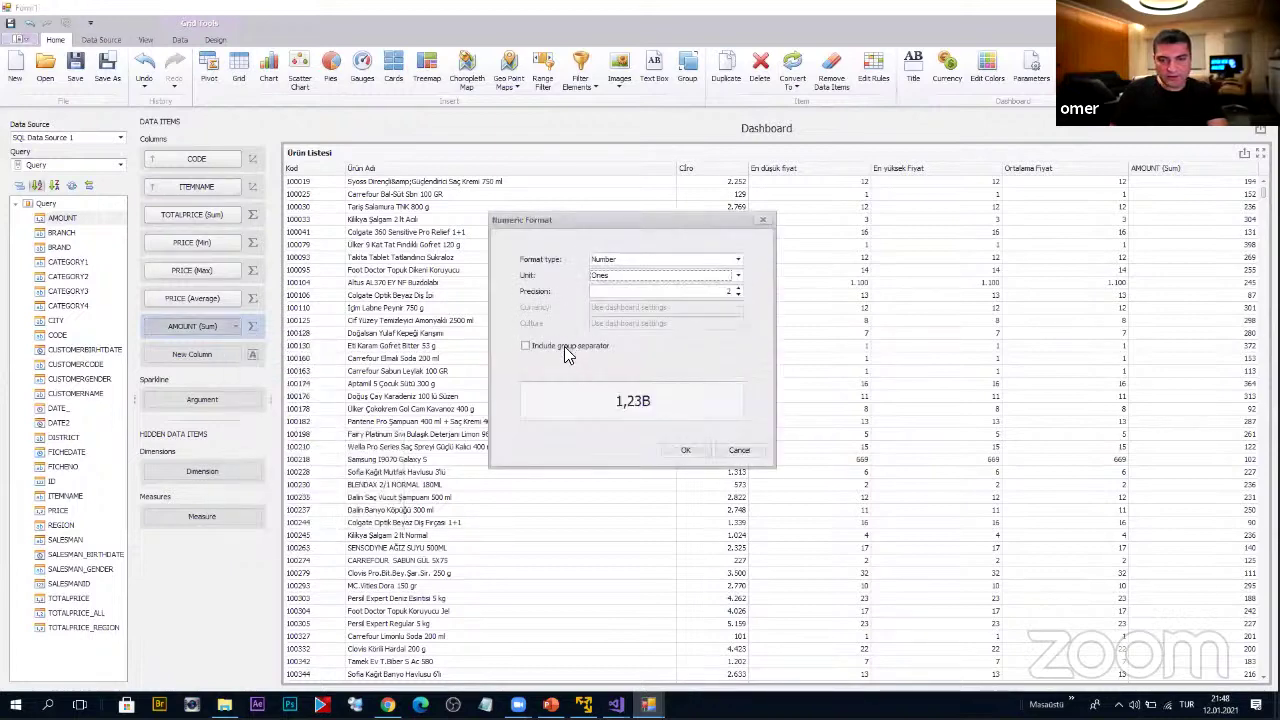
pyautogui.click(733, 295)
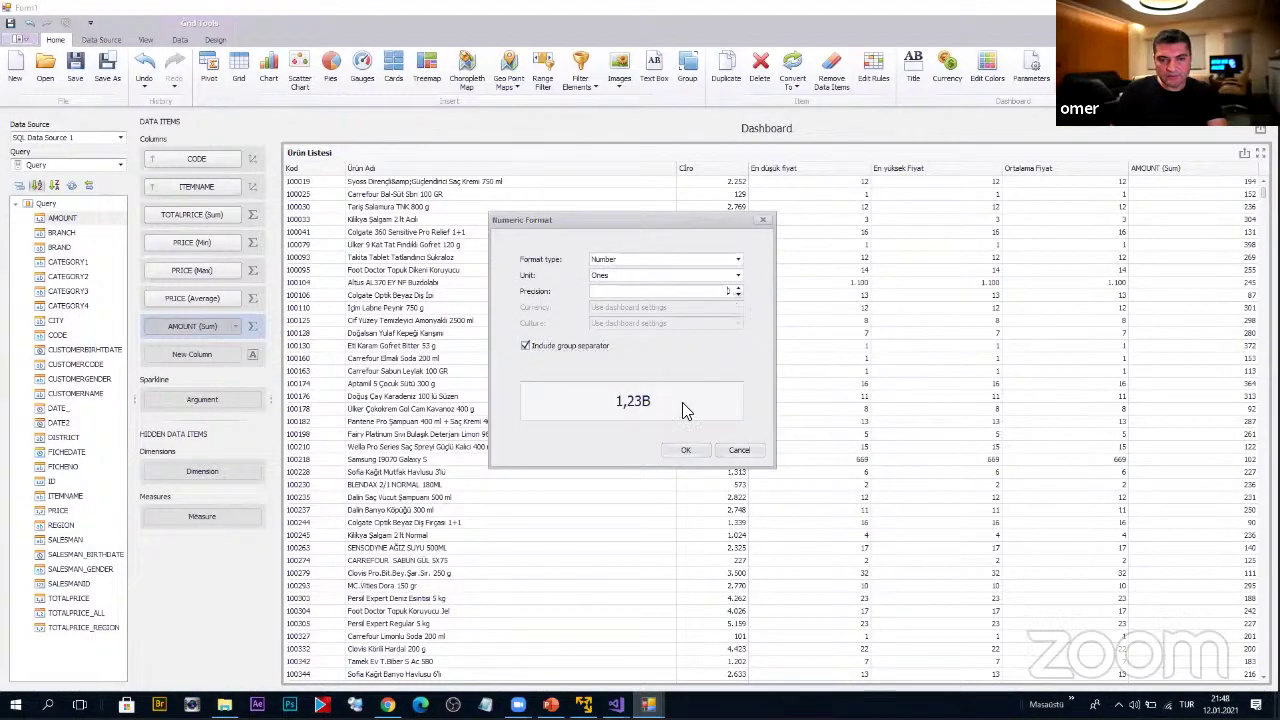
pyautogui.click(686, 450)
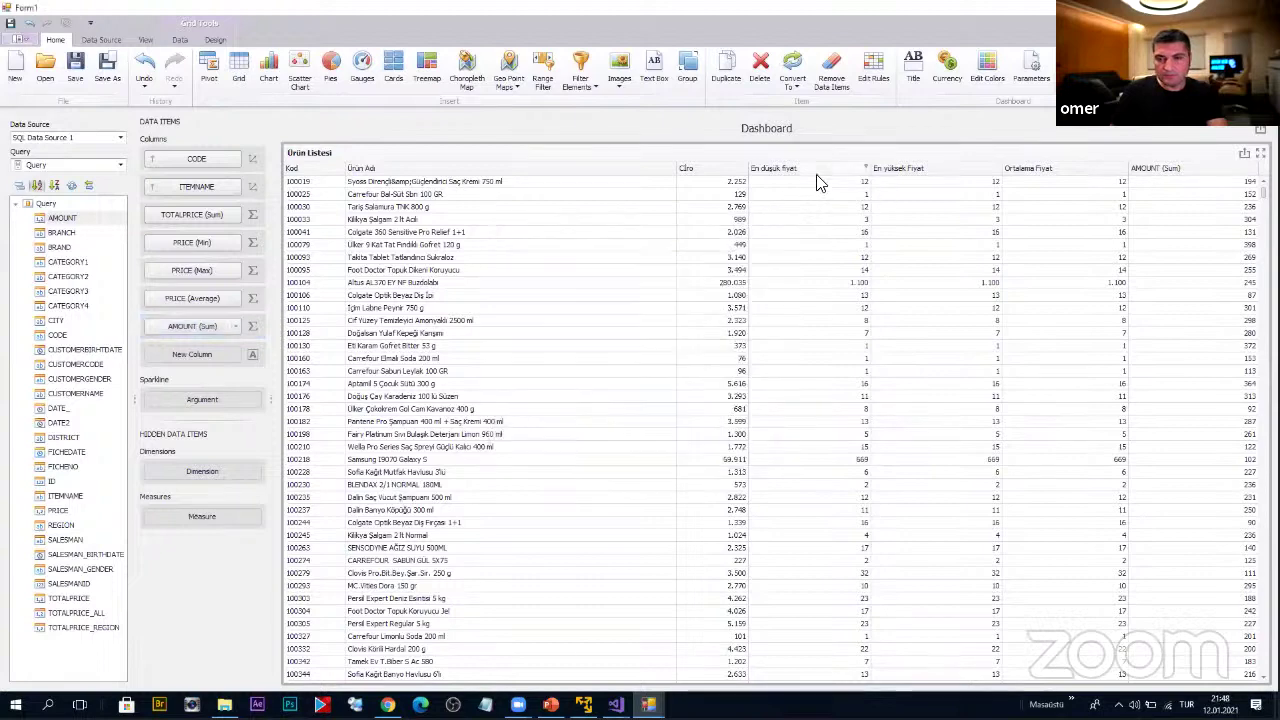
# Rename the AMOUNT (Sum) column to 'Toplam Adet' in Edit Names
pyautogui.rightClick(737, 153)
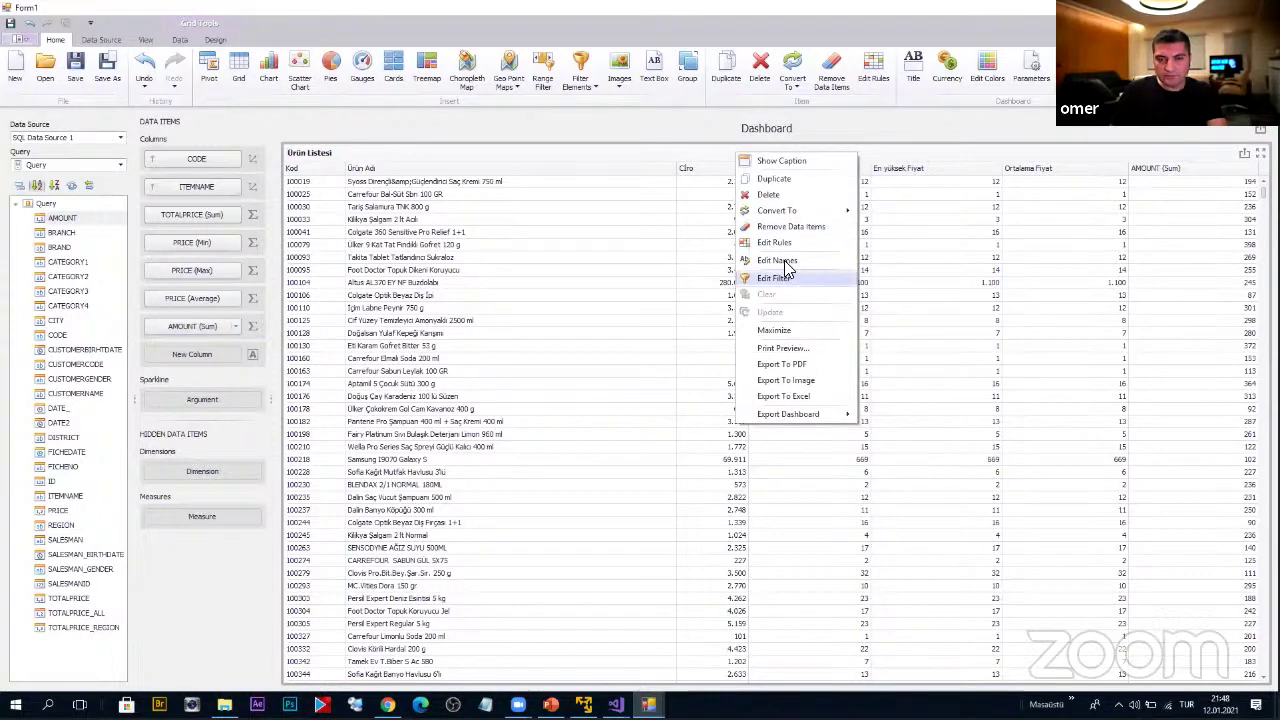
pyautogui.click(784, 260)
pyautogui.scroll(-2, 605, 390)
pyautogui.click(617, 398)
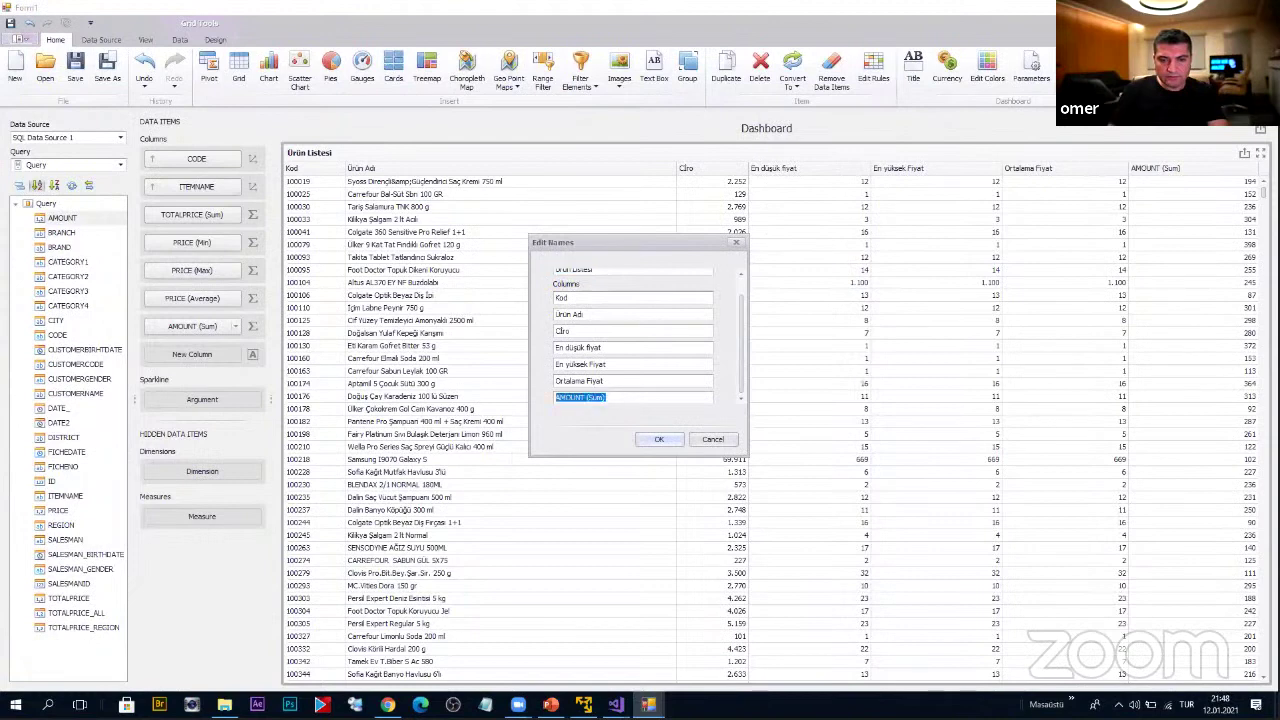
pyautogui.write('Toplam Adet')
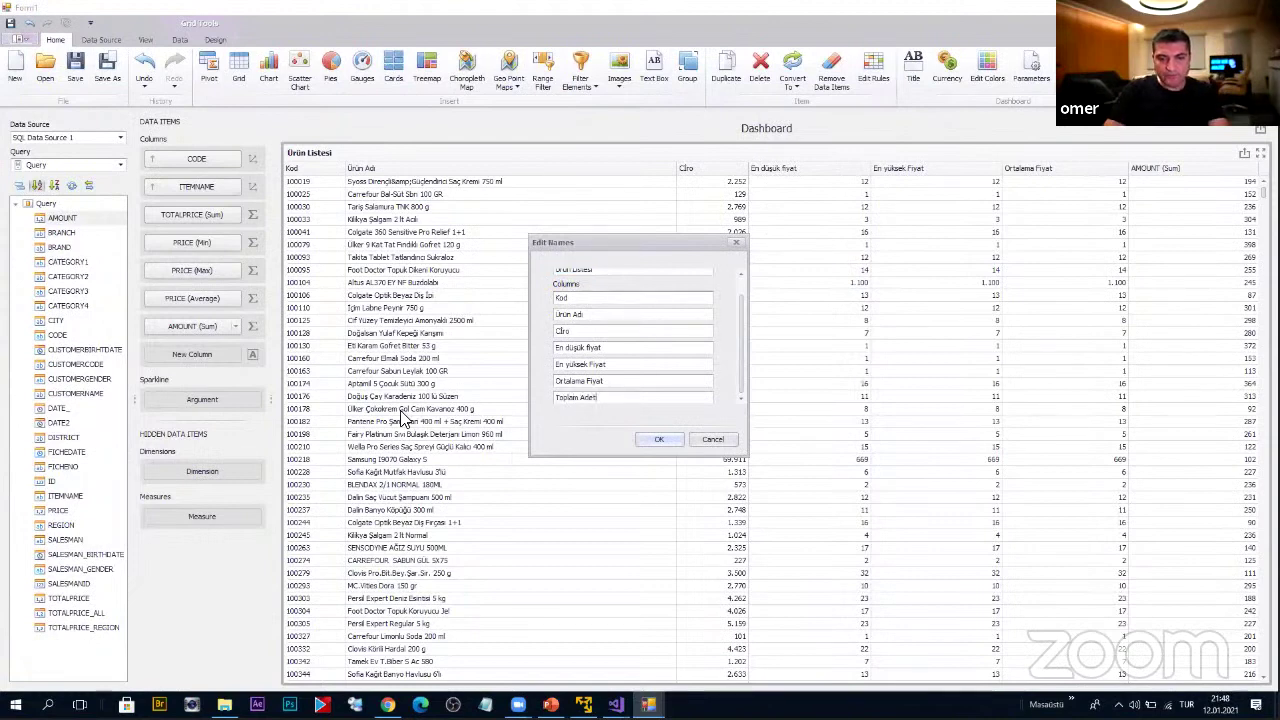
pyautogui.press('Return')
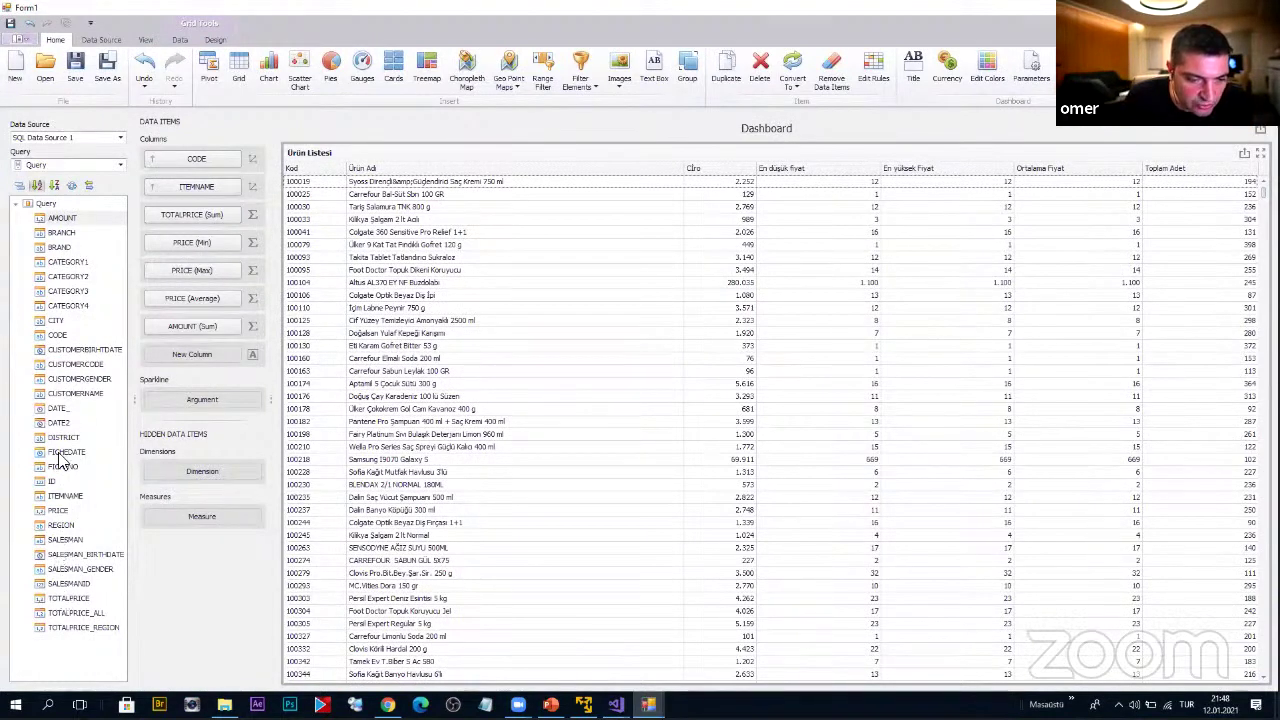
# Add CITY as a counted measure column after Toplam Adet, then bring up Save As
pyautogui.click(60, 366)
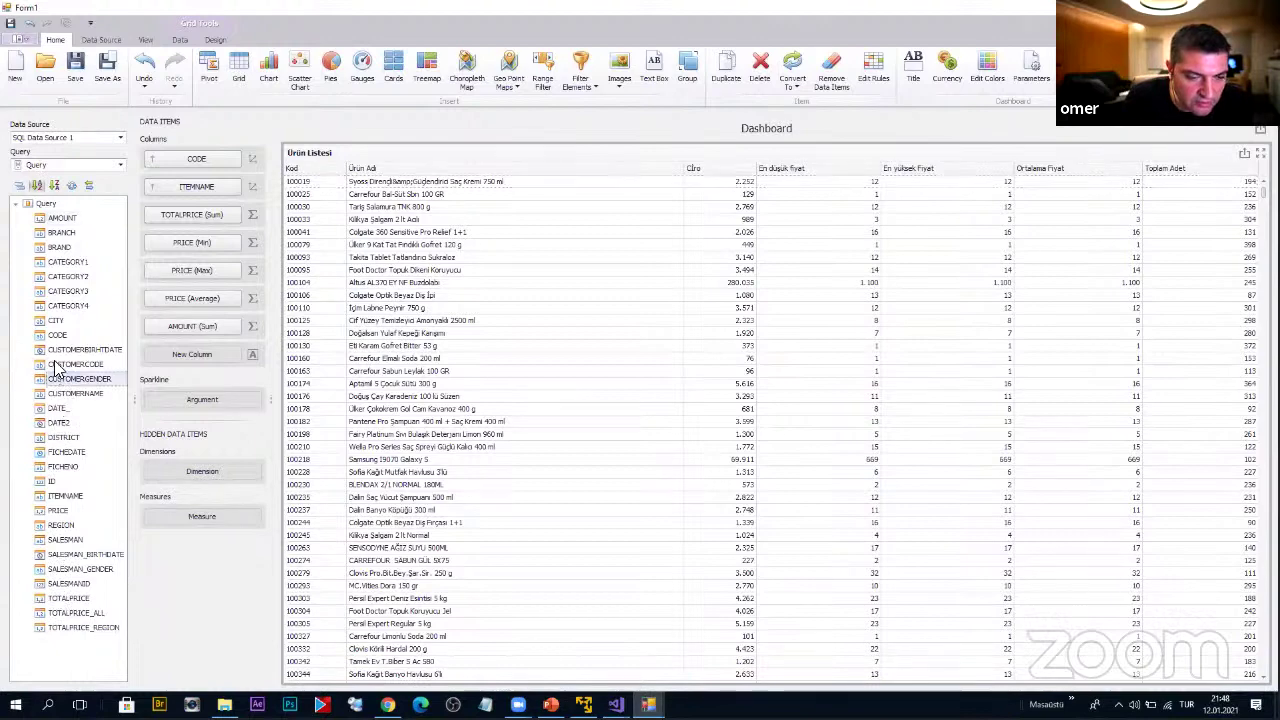
pyautogui.moveTo(49, 324); pyautogui.dragTo(238, 356)
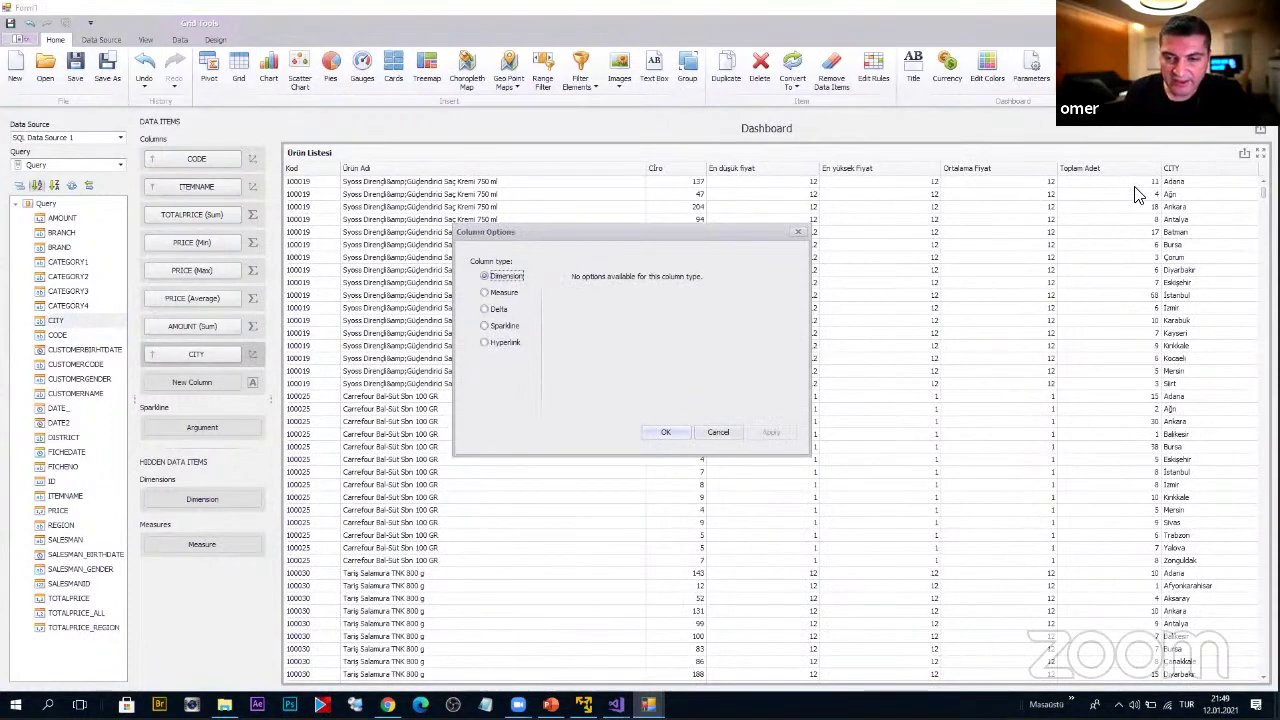
pyautogui.click(483, 293)
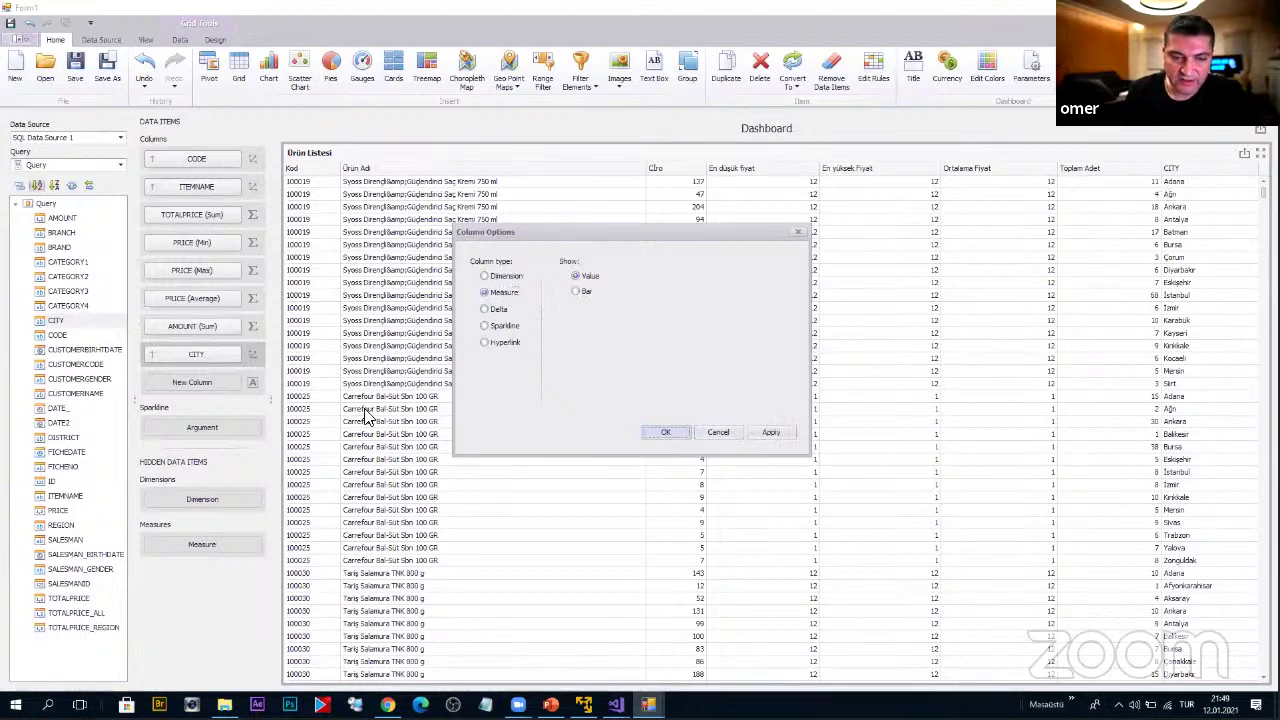
pyautogui.press('Return')
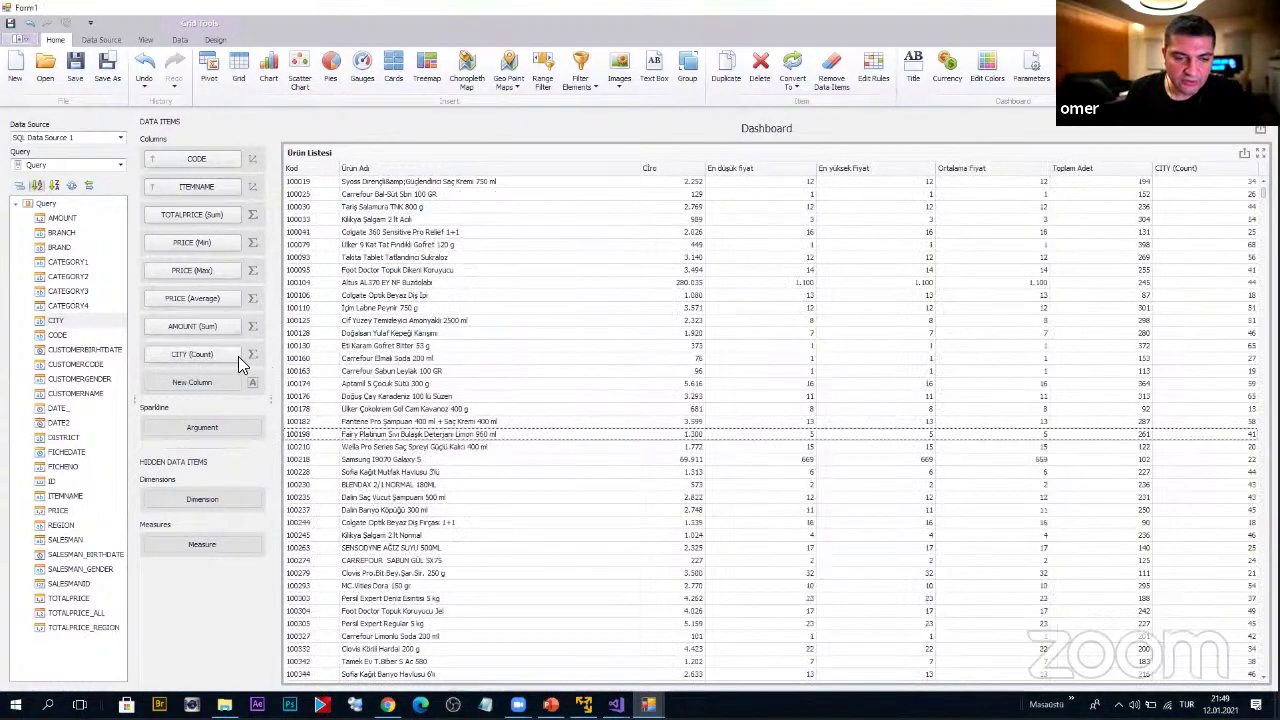
pyautogui.click(107, 66)
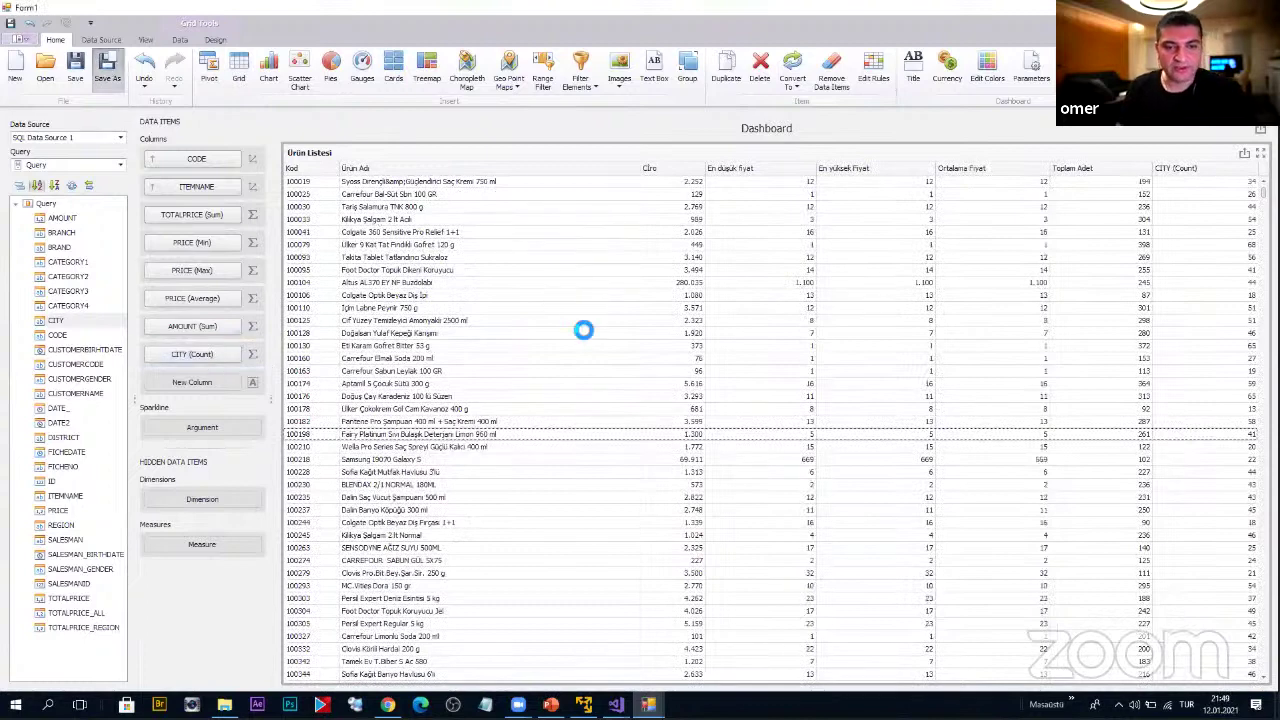